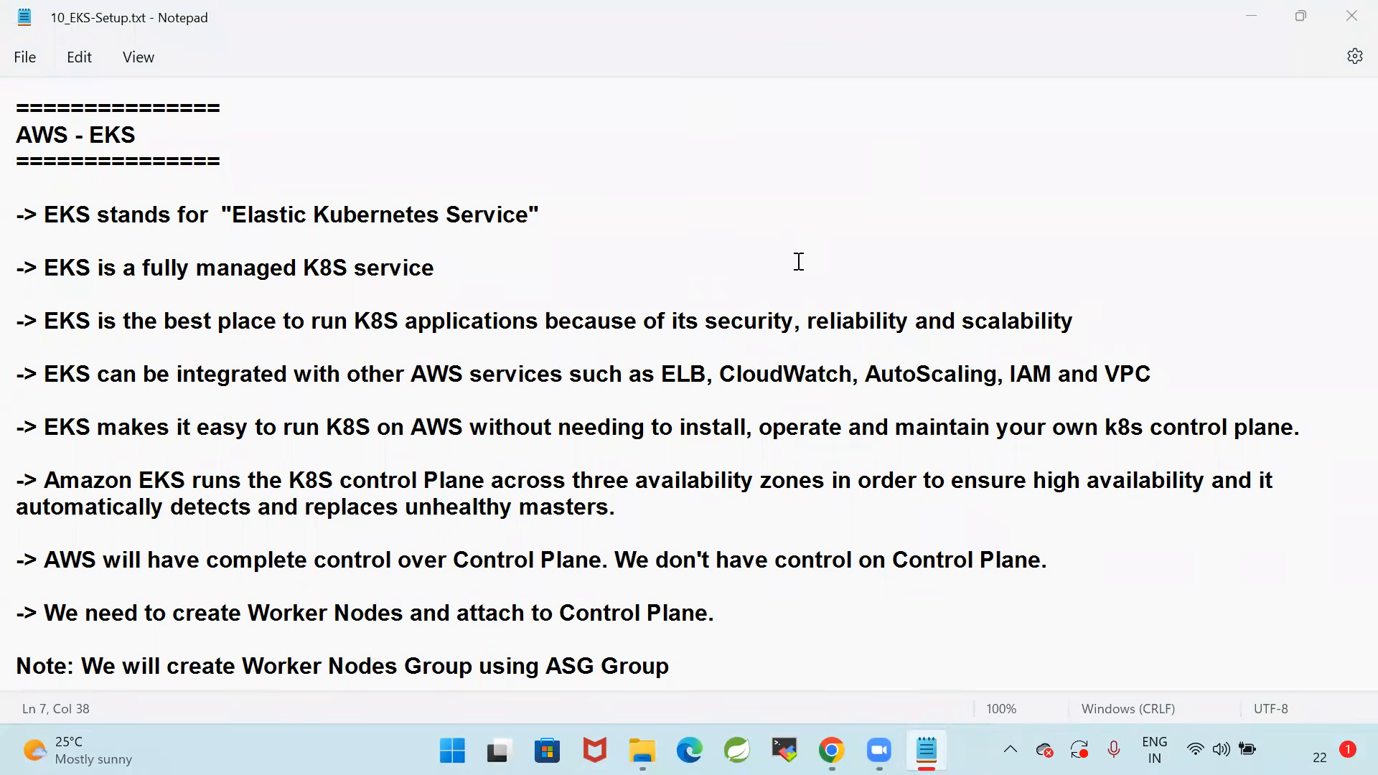
# Read through the opening EKS notes, highlighting the line that explains what EKS stands for
pyautogui.click(695, 261)
pyautogui.click(819, 343)
pyautogui.click(722, 375)
pyautogui.click(931, 436)
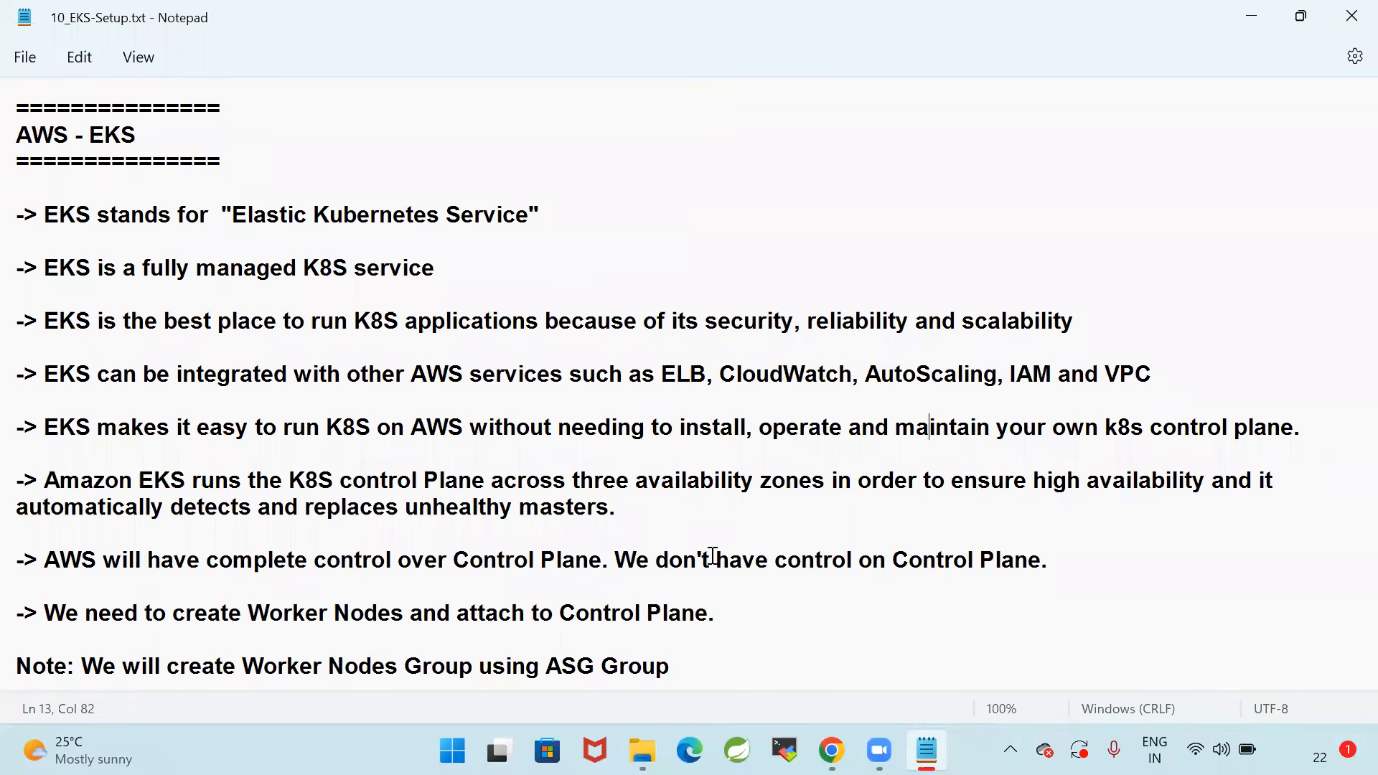
pyautogui.click(667, 339)
pyautogui.click(38, 215)
pyautogui.keyDown('shift'); pyautogui.click(950, 218); pyautogui.keyUp('shift')
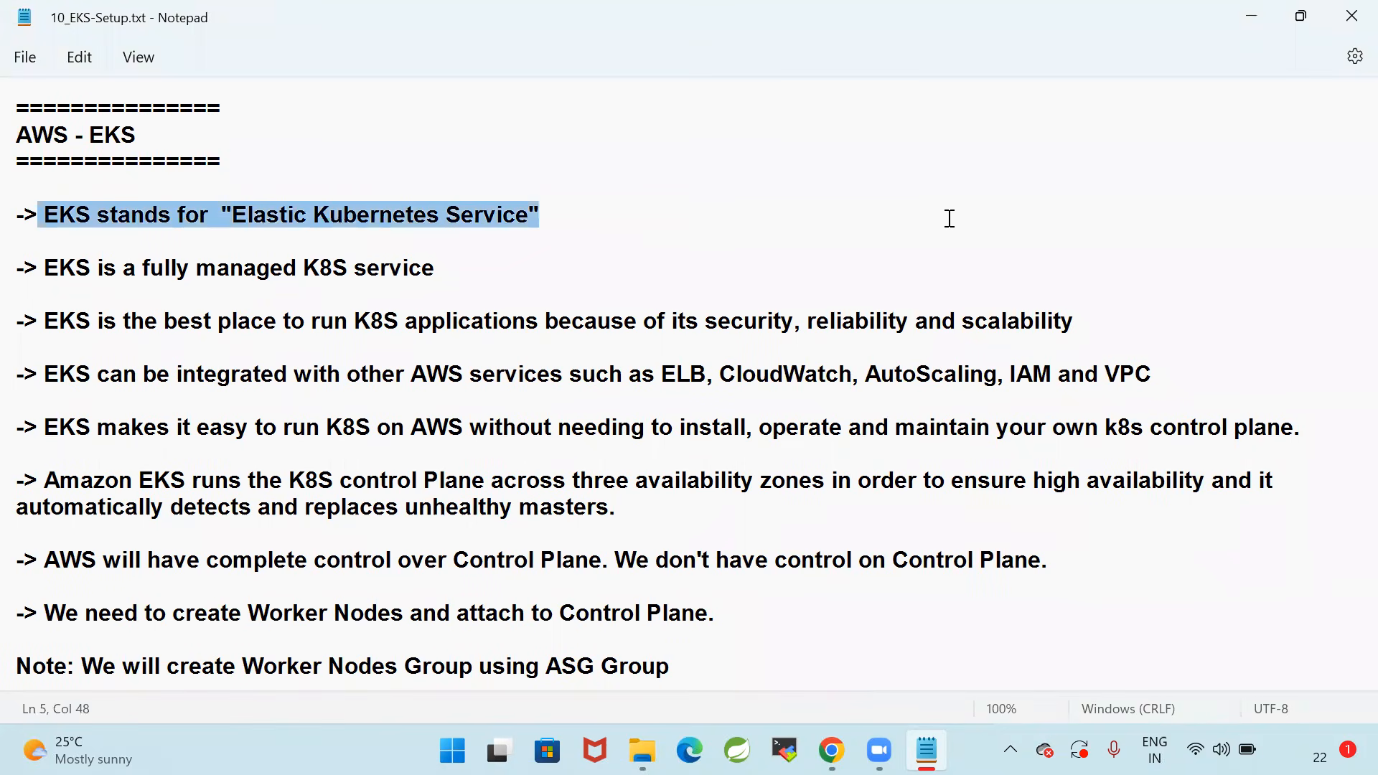
pyautogui.click(950, 219)
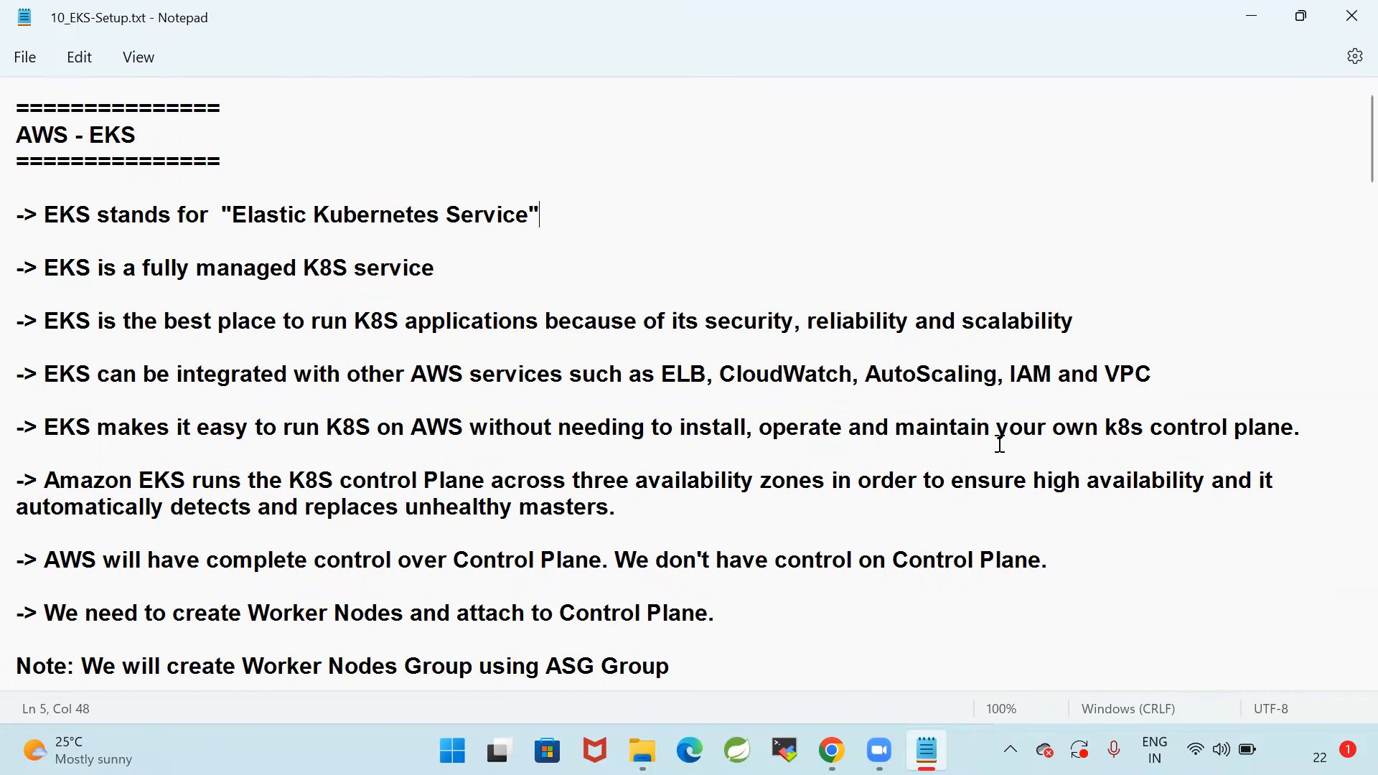
# Replace "K8S" with "AWS" in the "EKS is a fully managed K8S service" line and save the file
pyautogui.moveTo(36, 267); pyautogui.dragTo(539, 265)
pyautogui.click(539, 265)
pyautogui.moveTo(303, 270); pyautogui.dragTo(349, 272)
pyautogui.write('AWS')
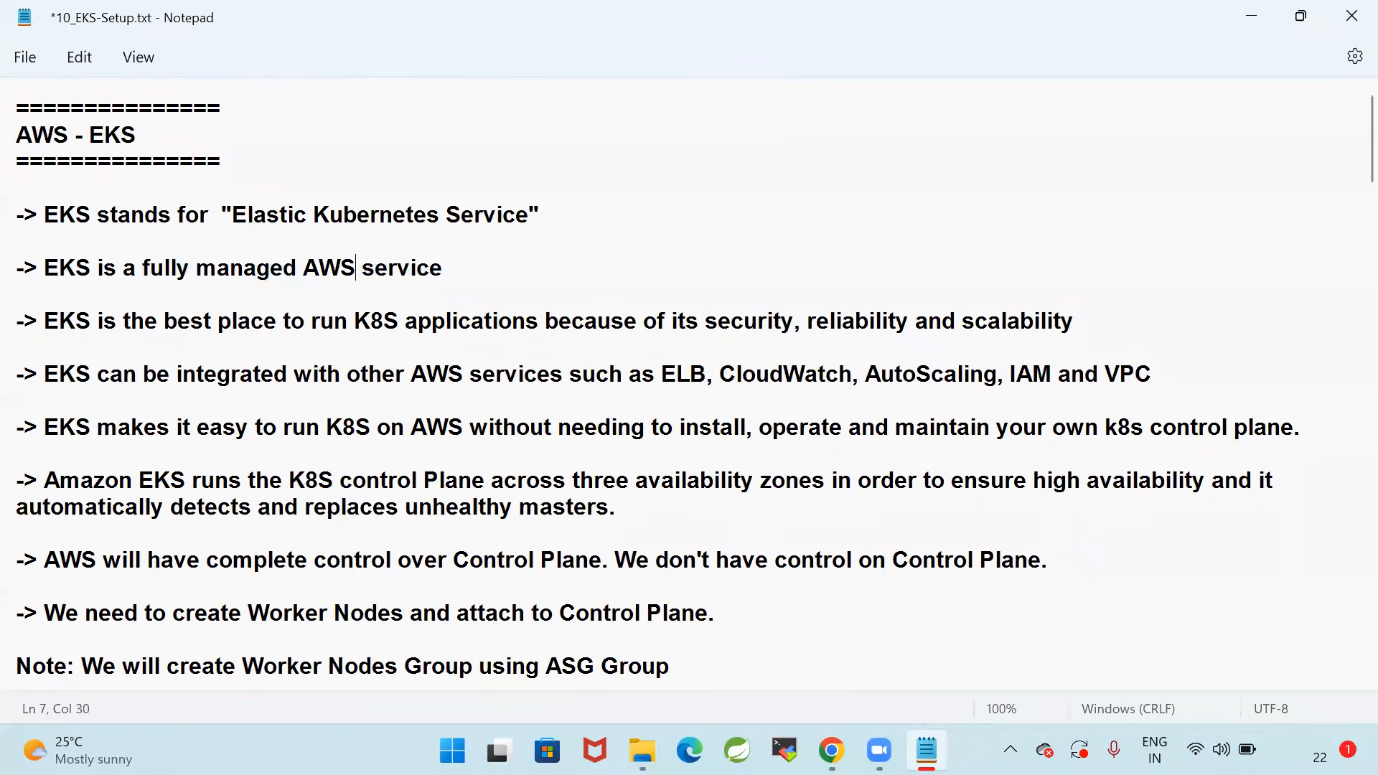
pyautogui.hotkey('ctrl', 's')
pyautogui.click(619, 203)
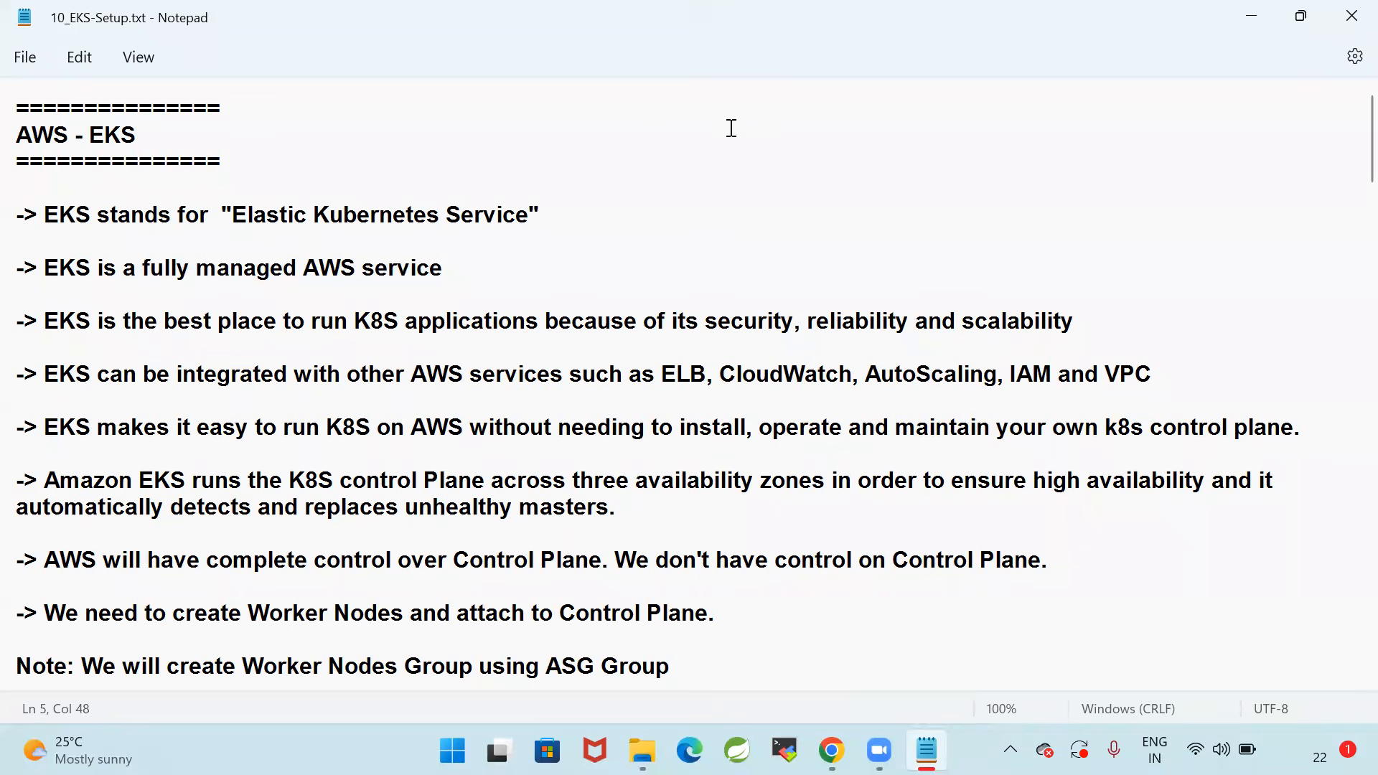
# Review the notes on EKS being a fully managed service and the best place to run K8S applications
pyautogui.moveTo(44, 268); pyautogui.dragTo(532, 261)
pyautogui.click(480, 267)
pyautogui.moveTo(45, 321); pyautogui.dragTo(309, 319)
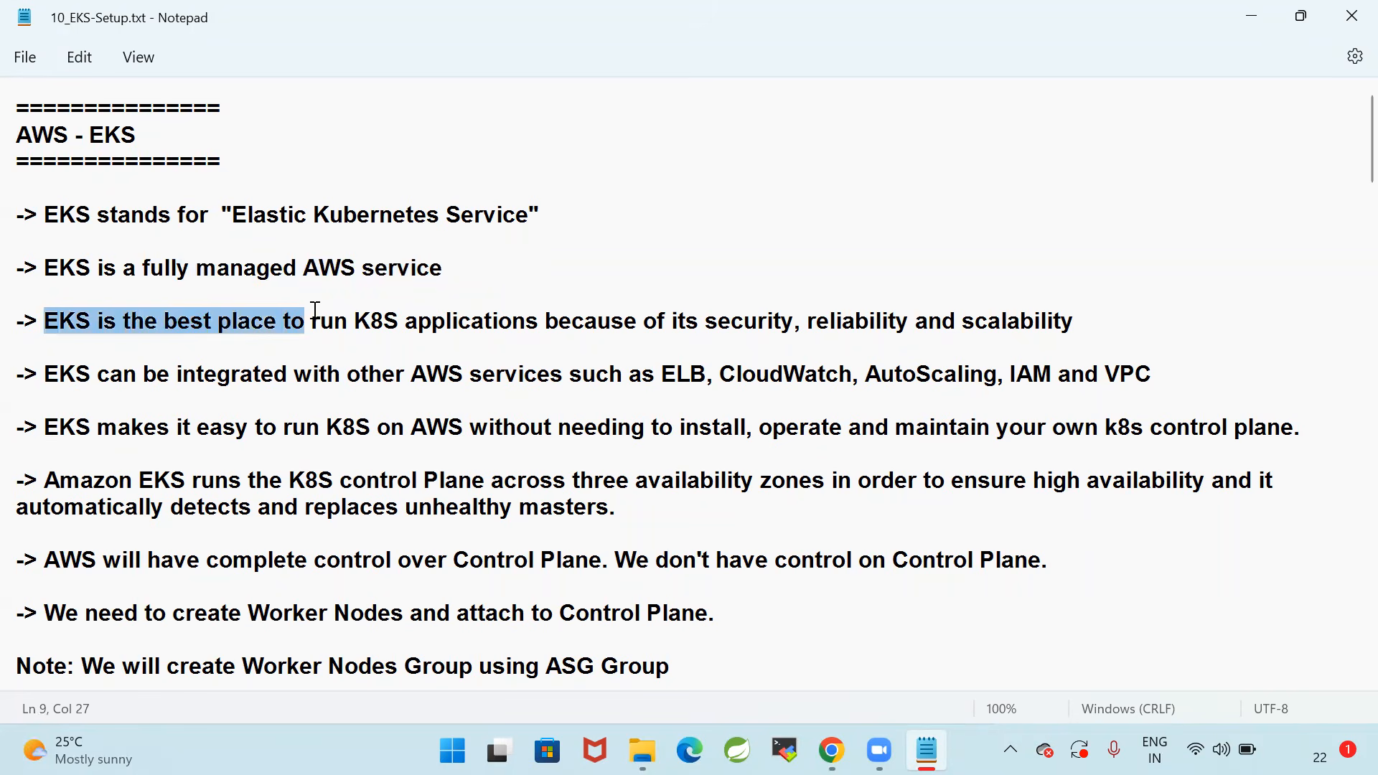
pyautogui.keyDown('shift'); pyautogui.click(547, 323); pyautogui.keyUp('shift')
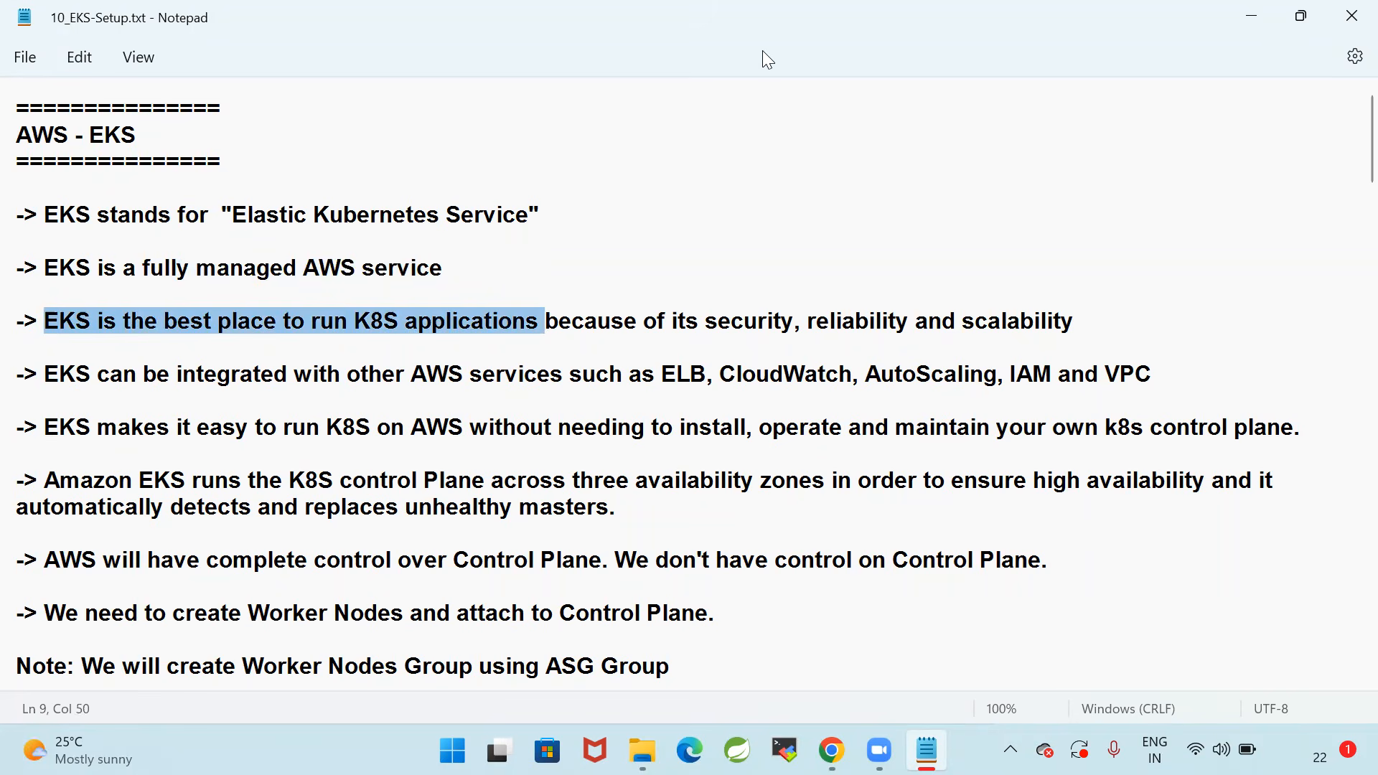
pyautogui.click(220, 367)
pyautogui.click(1049, 487)
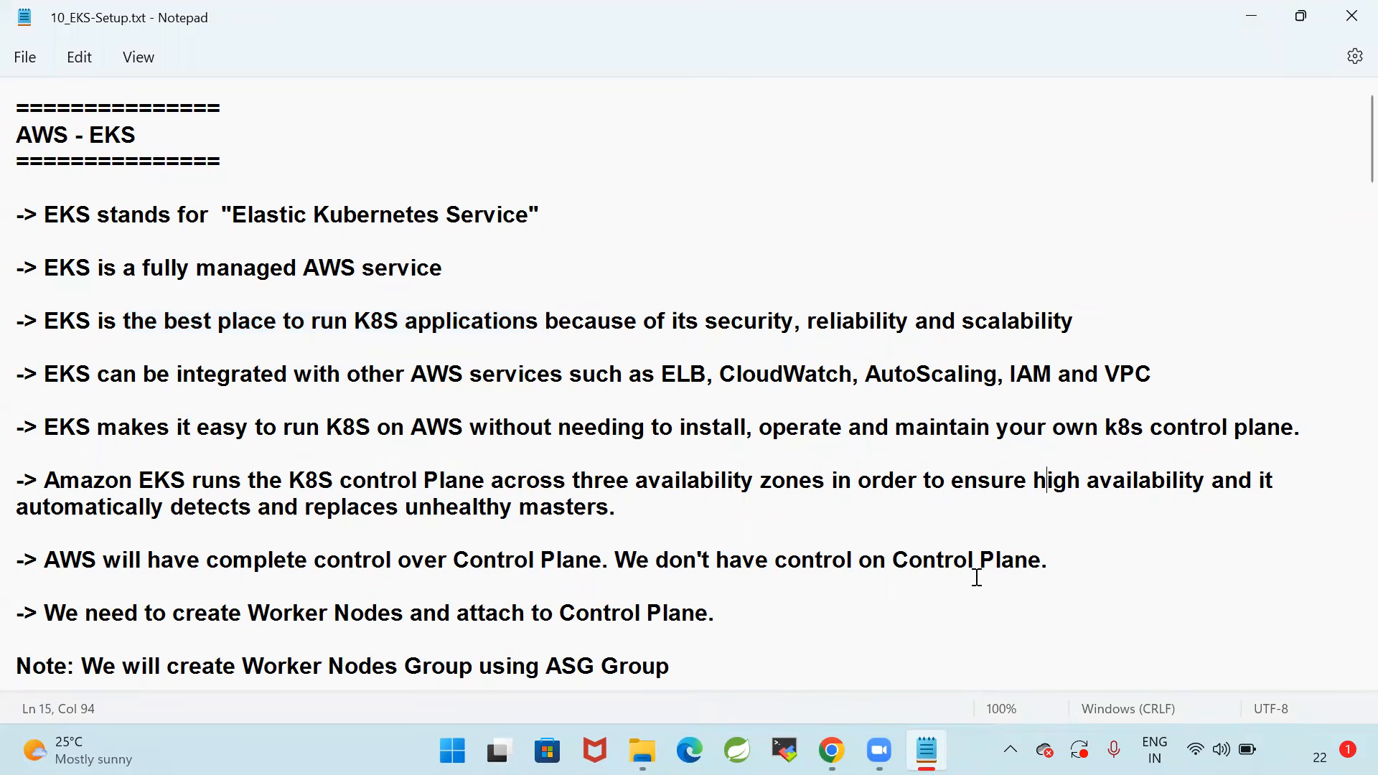
pyautogui.click(984, 452)
pyautogui.click(1126, 552)
# Examine the notes on integrating EKS with other AWS services and running K8S without maintaining a control plane
pyautogui.moveTo(1175, 379); pyautogui.dragTo(12, 376)
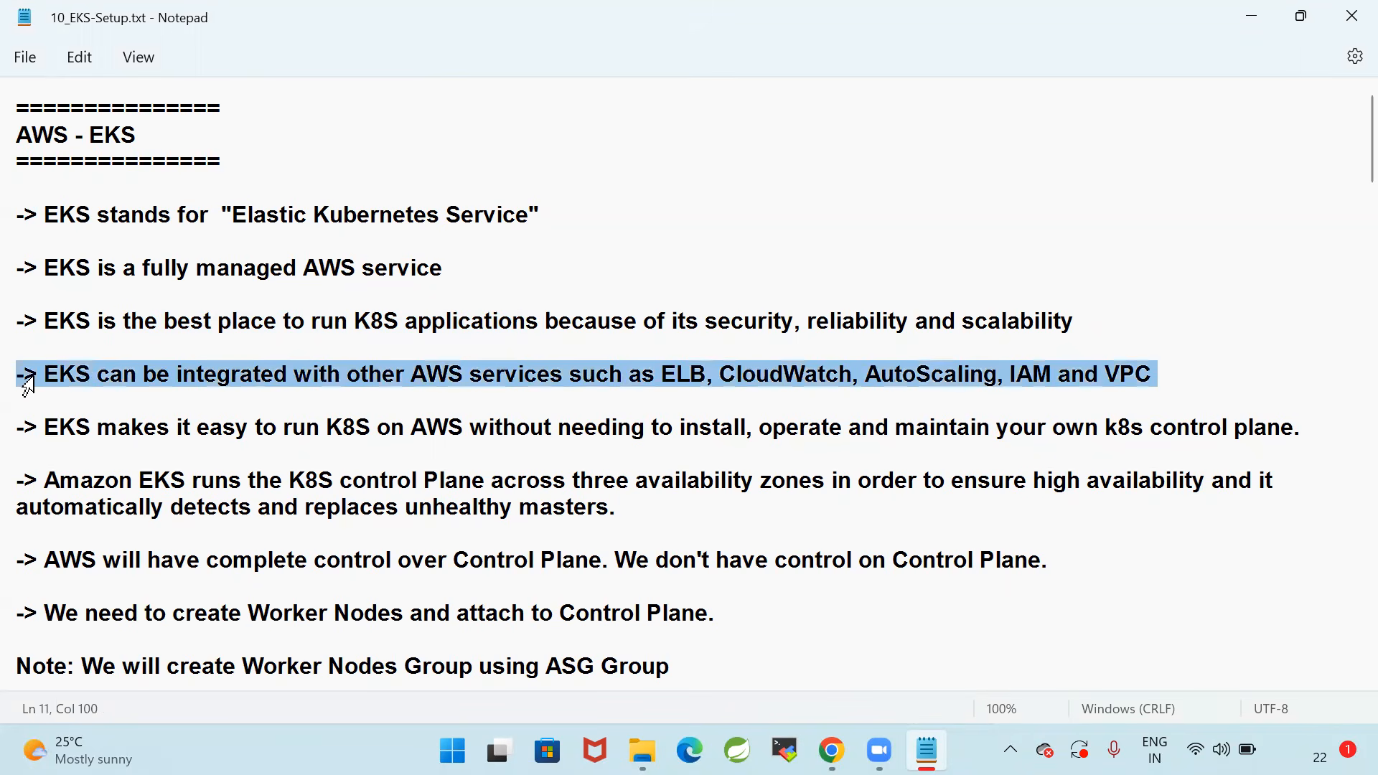
pyautogui.click(449, 427)
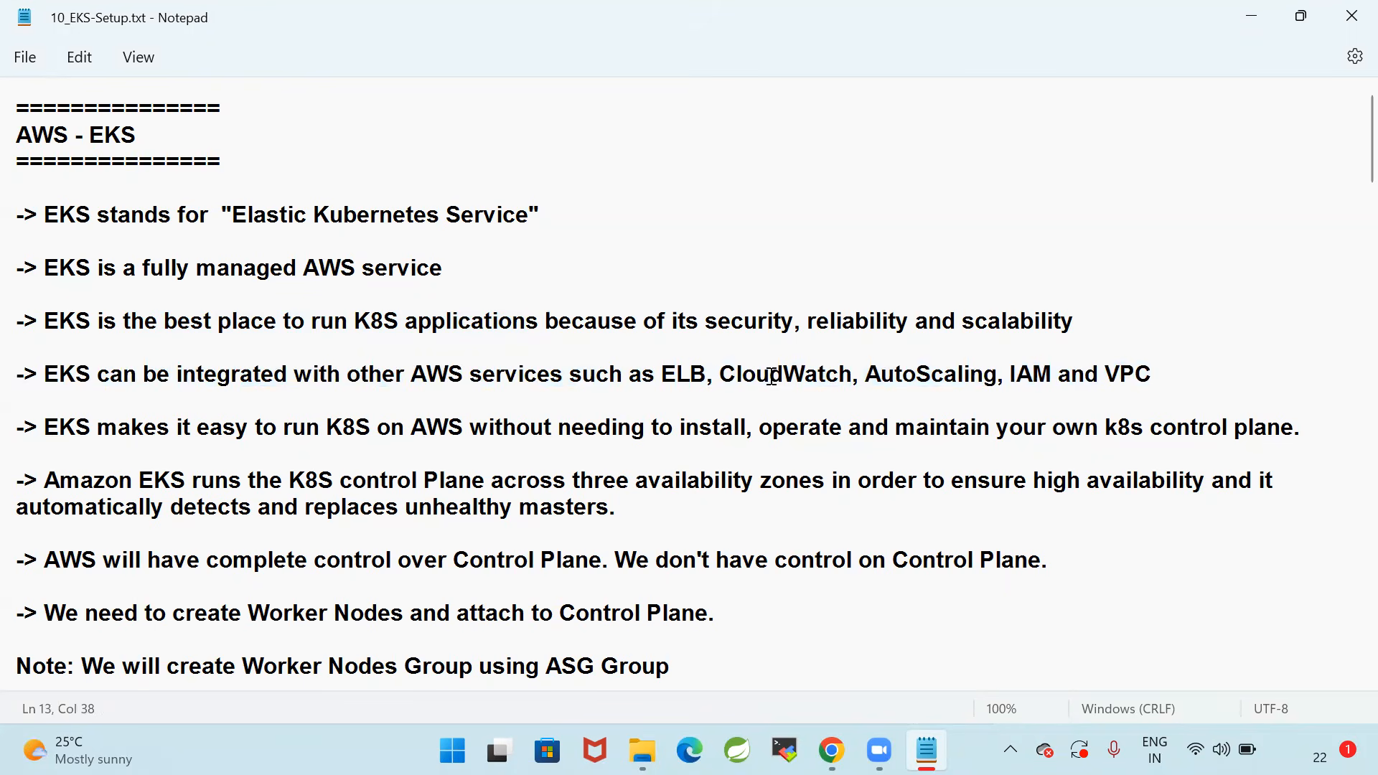
pyautogui.moveTo(1215, 378); pyautogui.dragTo(12, 376)
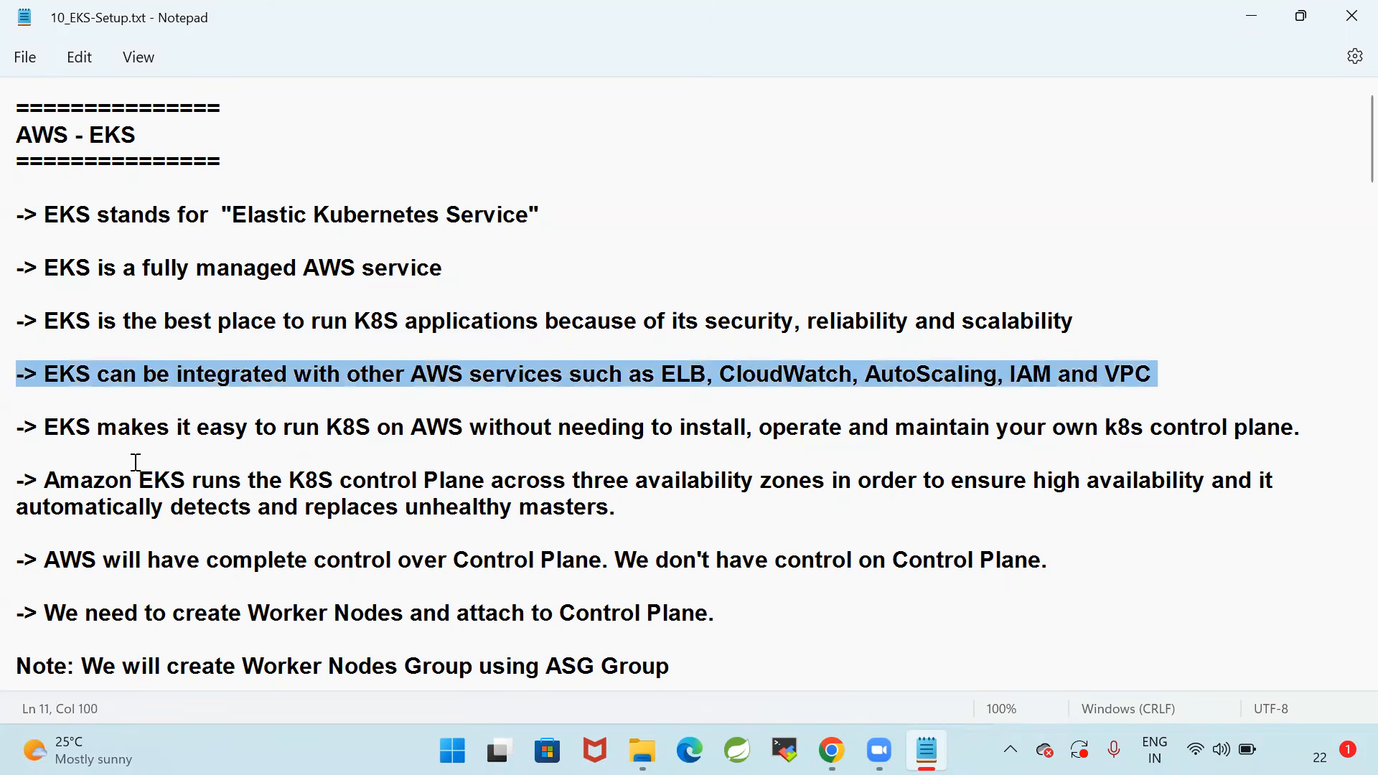
pyautogui.click(64, 428)
pyautogui.moveTo(37, 428); pyautogui.dragTo(347, 431)
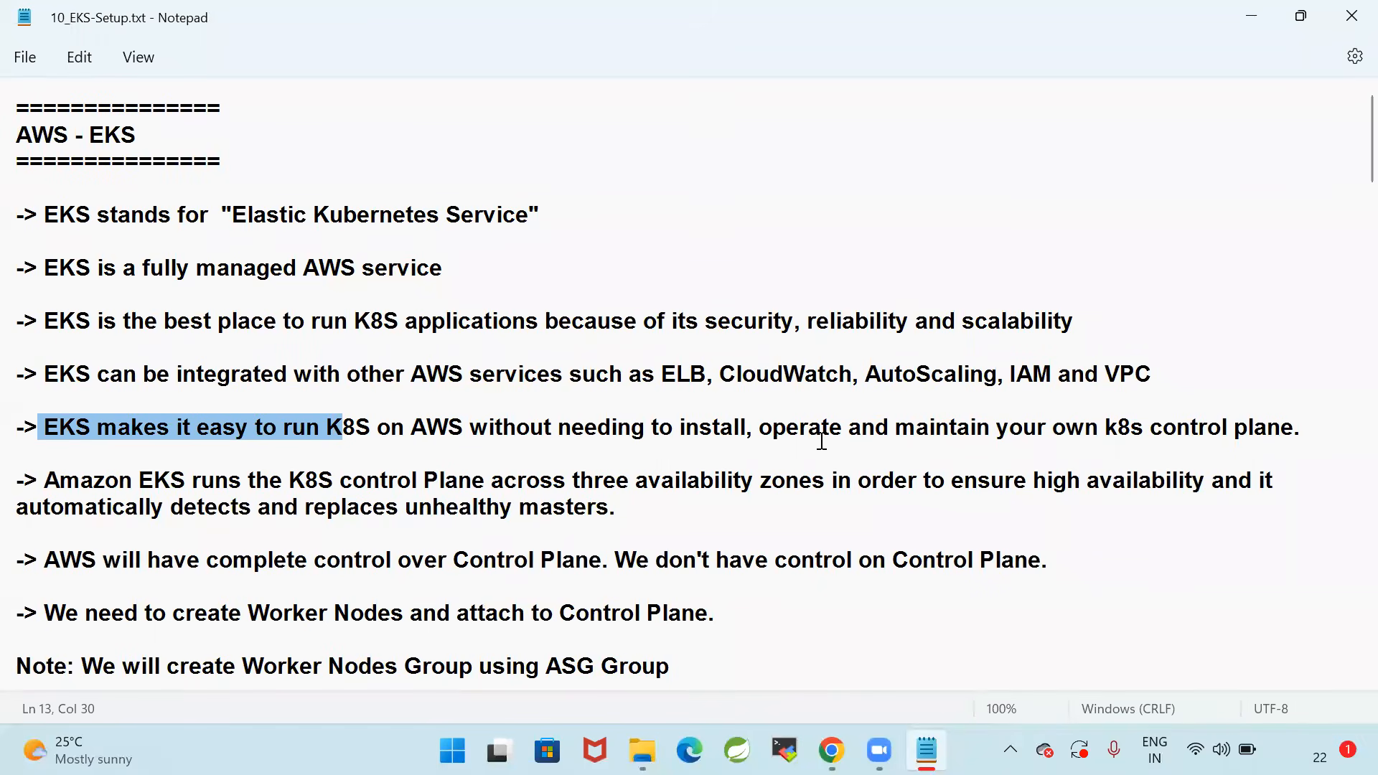
pyautogui.moveTo(1329, 438); pyautogui.dragTo(13, 419)
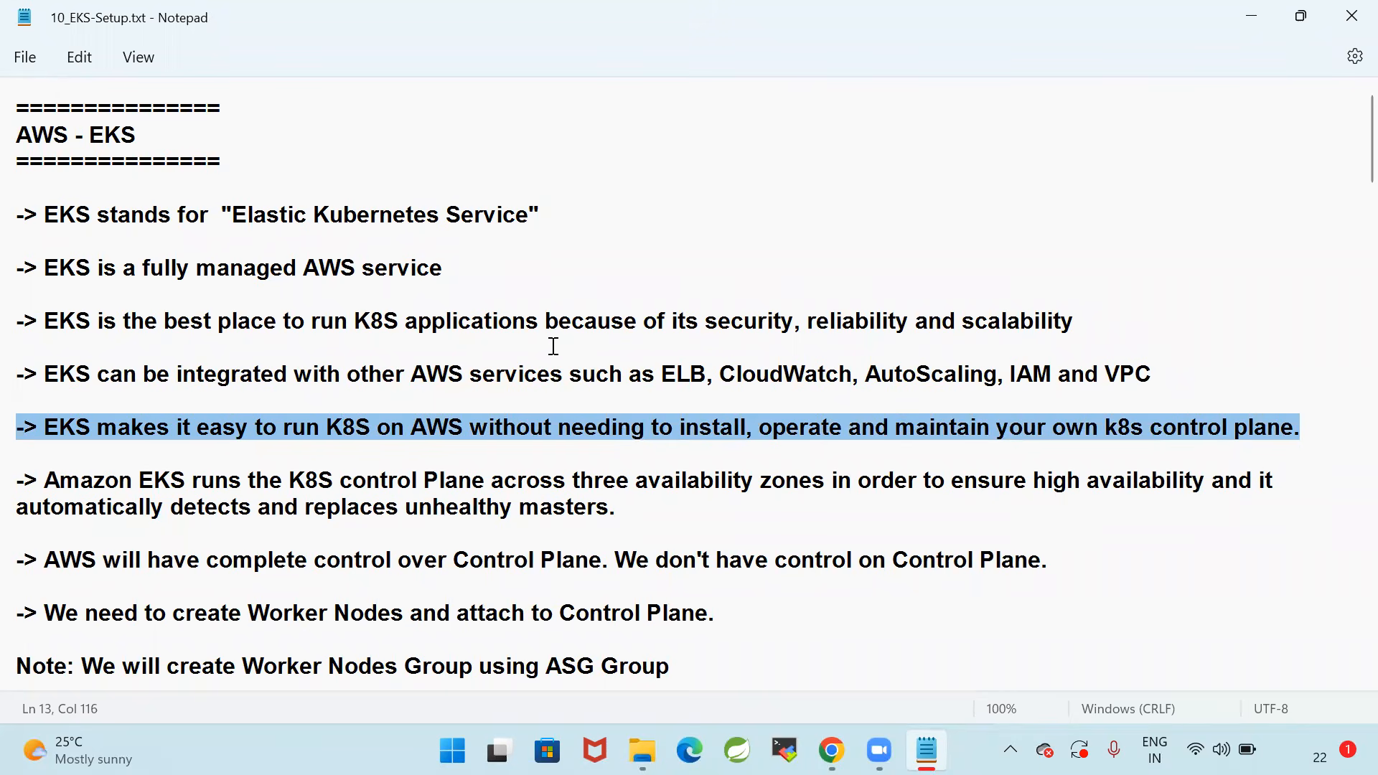
# Enclose "K8S control Plane" in single quotes in the note about three availability zones and save the file
pyautogui.moveTo(45, 478); pyautogui.dragTo(501, 476)
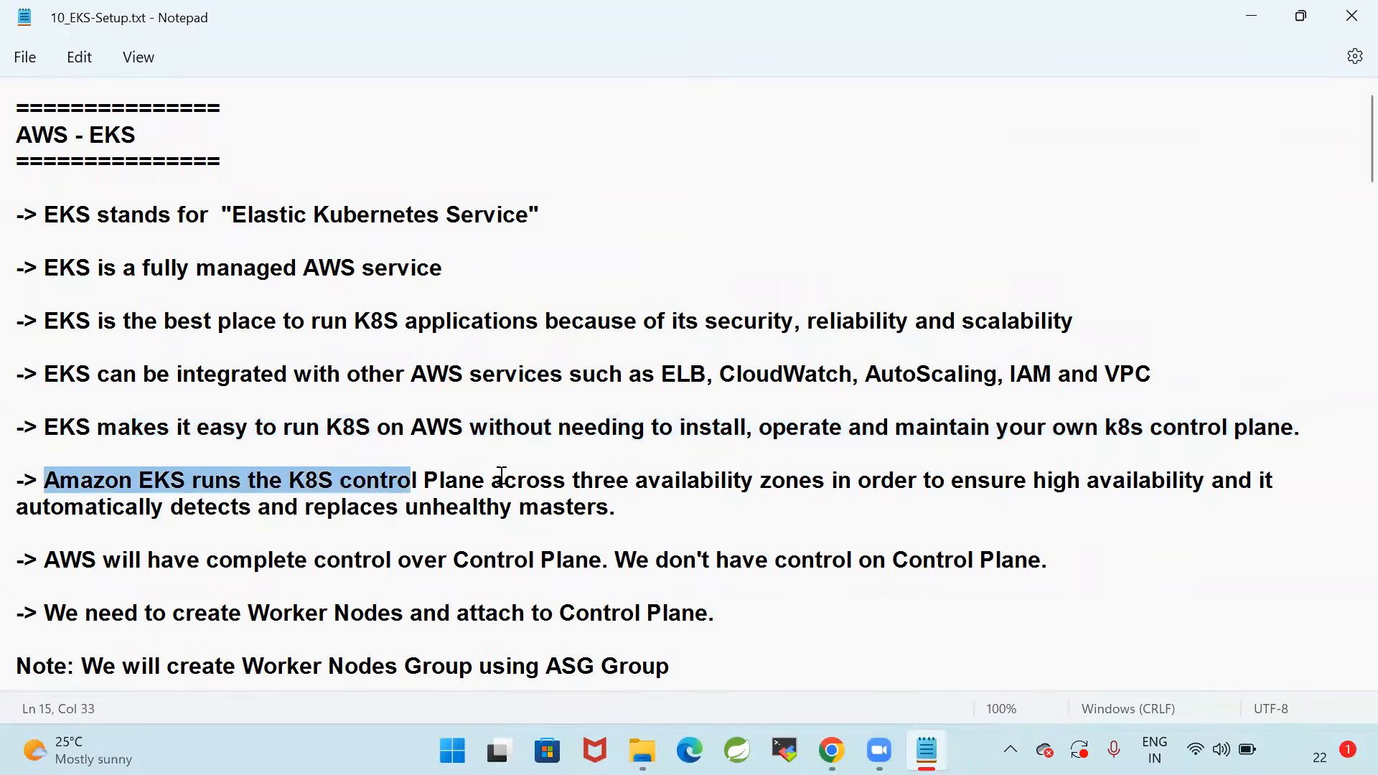
pyautogui.click(664, 507)
pyautogui.moveTo(285, 479); pyautogui.dragTo(525, 480)
pyautogui.click(590, 479)
pyautogui.click(290, 479)
pyautogui.write("'")
pyautogui.click(479, 480)
pyautogui.write("'")
pyautogui.press('BackSpace')
pyautogui.press('Right')
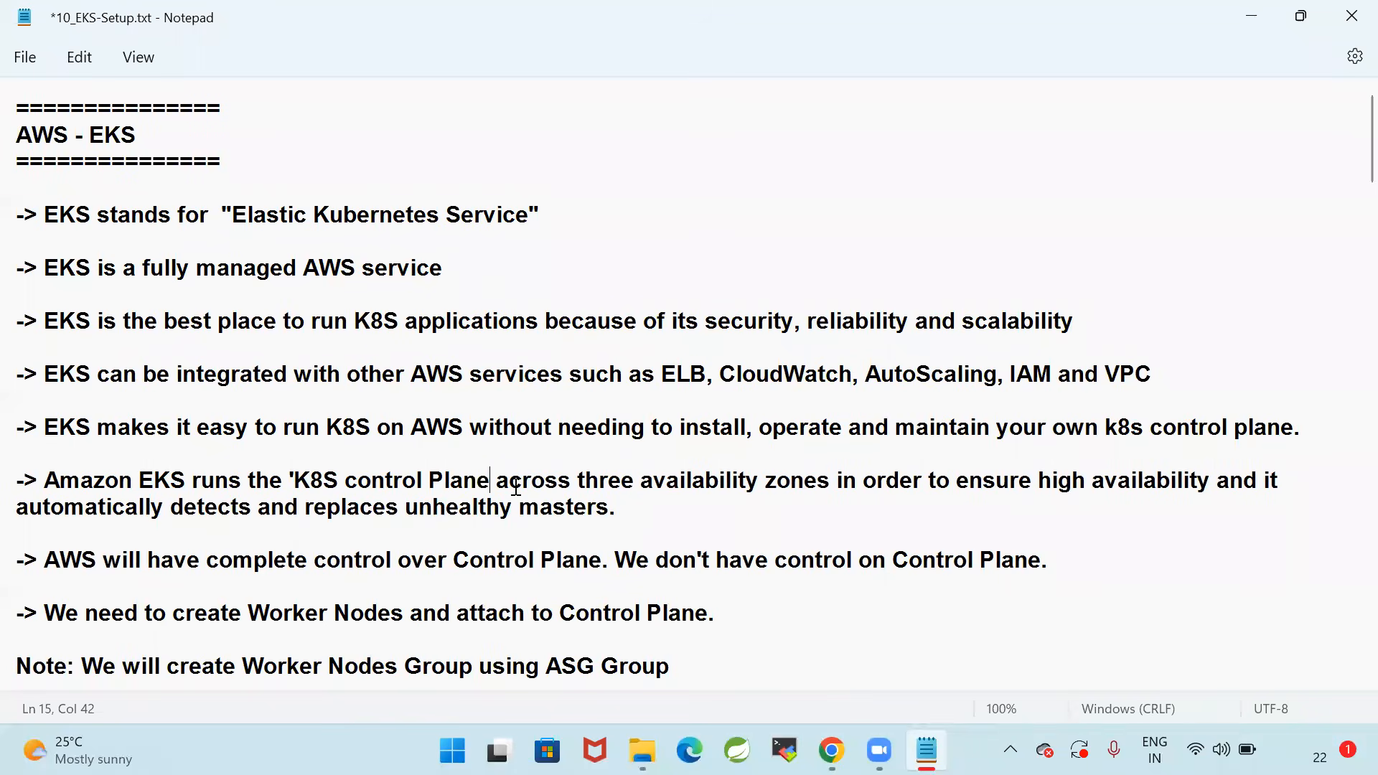
pyautogui.write("'")
pyautogui.hotkey('ctrl', 's')
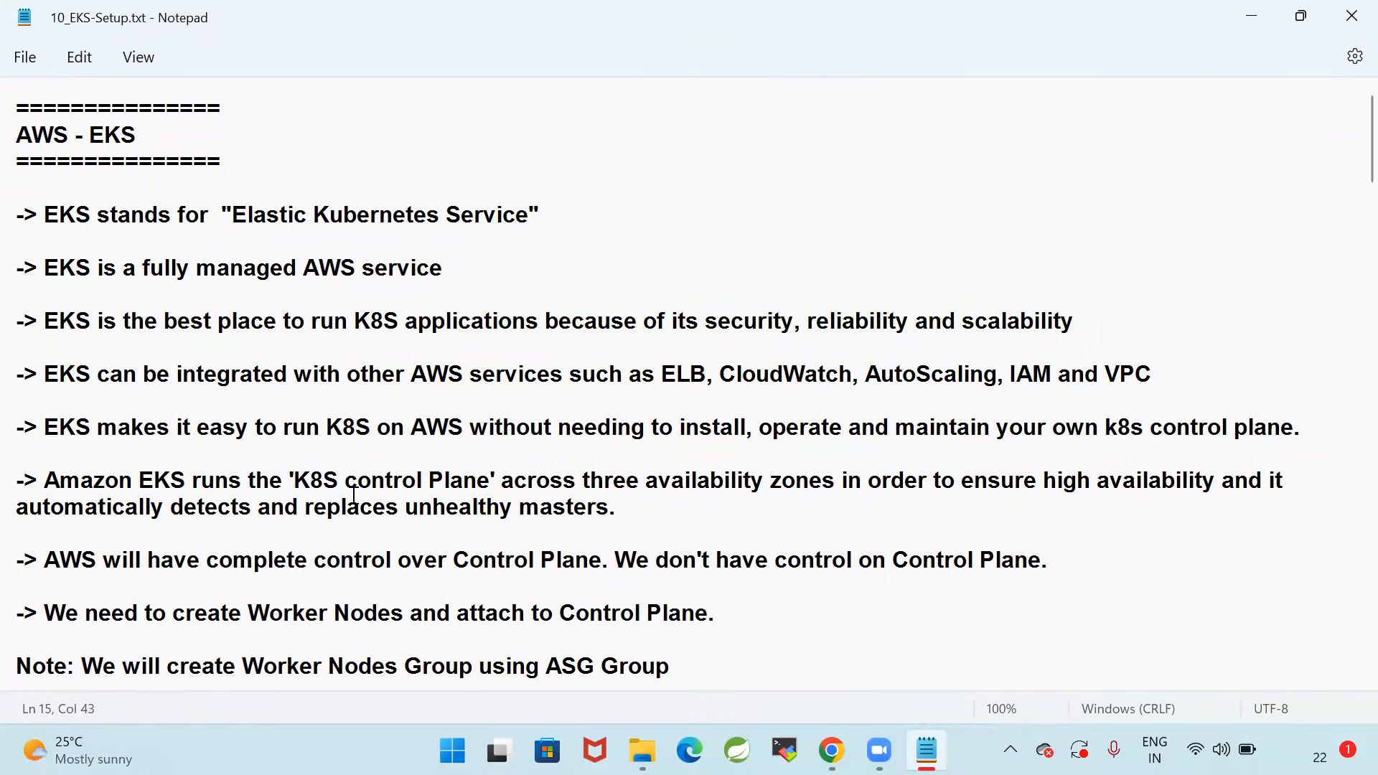
# Review the full note on availability zones, high availability and the replacement of unhealthy masters
pyautogui.moveTo(289, 481); pyautogui.dragTo(865, 481)
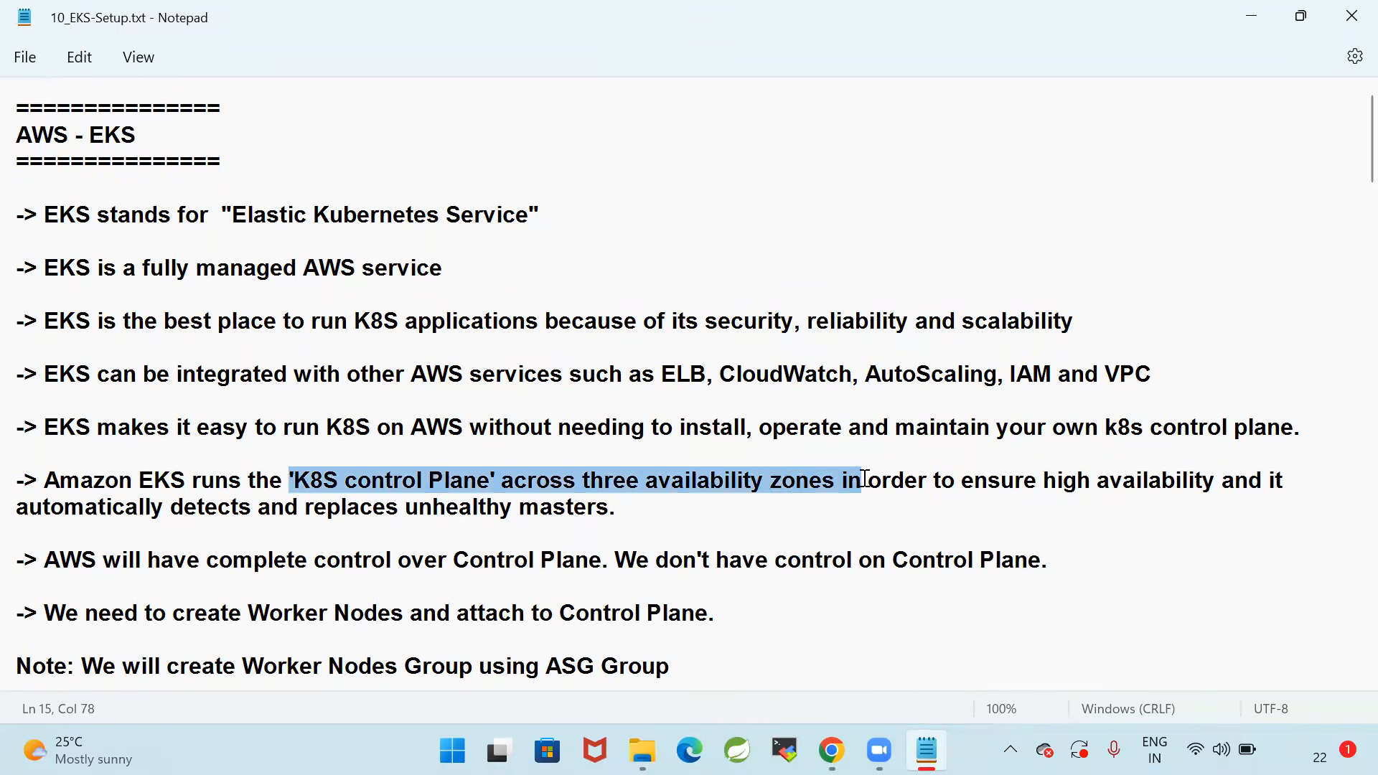
pyautogui.moveTo(984, 494); pyautogui.dragTo(1308, 508)
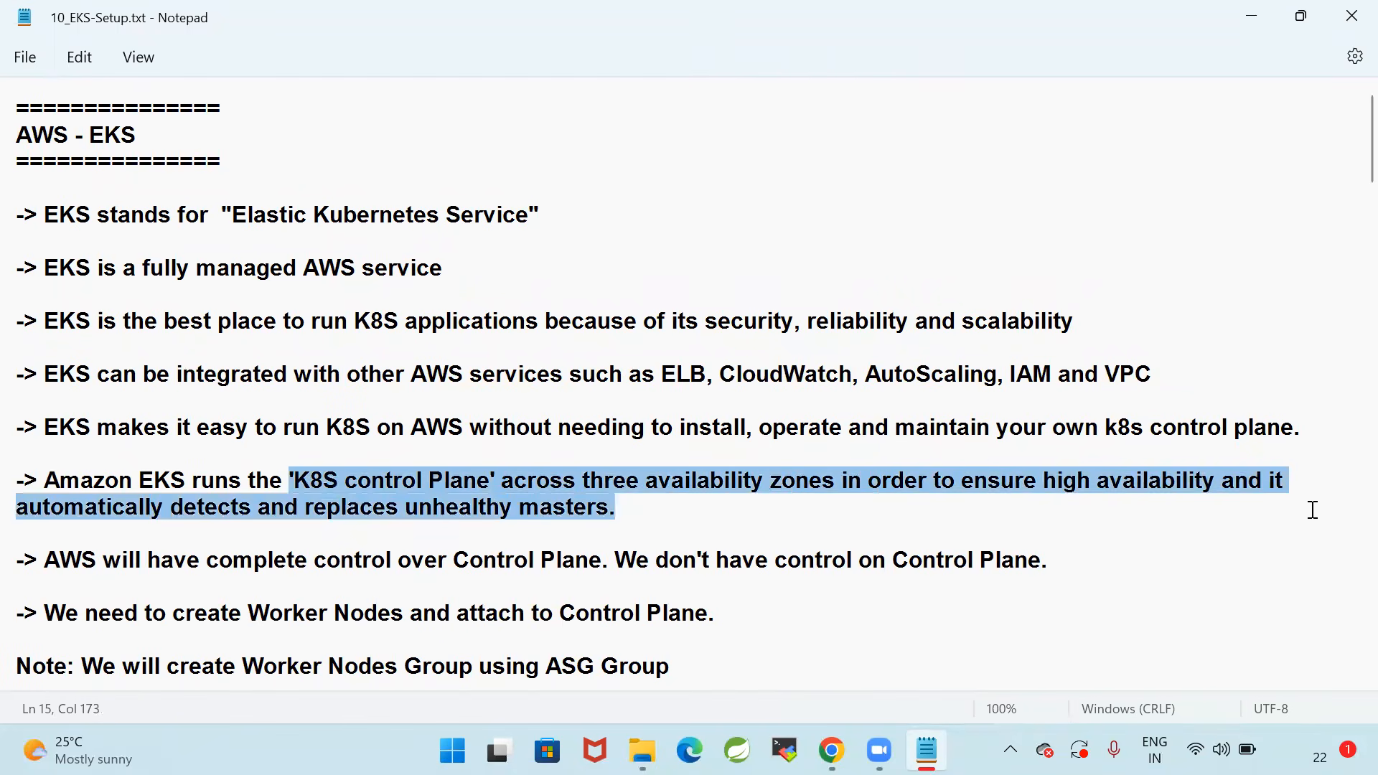
pyautogui.moveTo(638, 511); pyautogui.dragTo(28, 499)
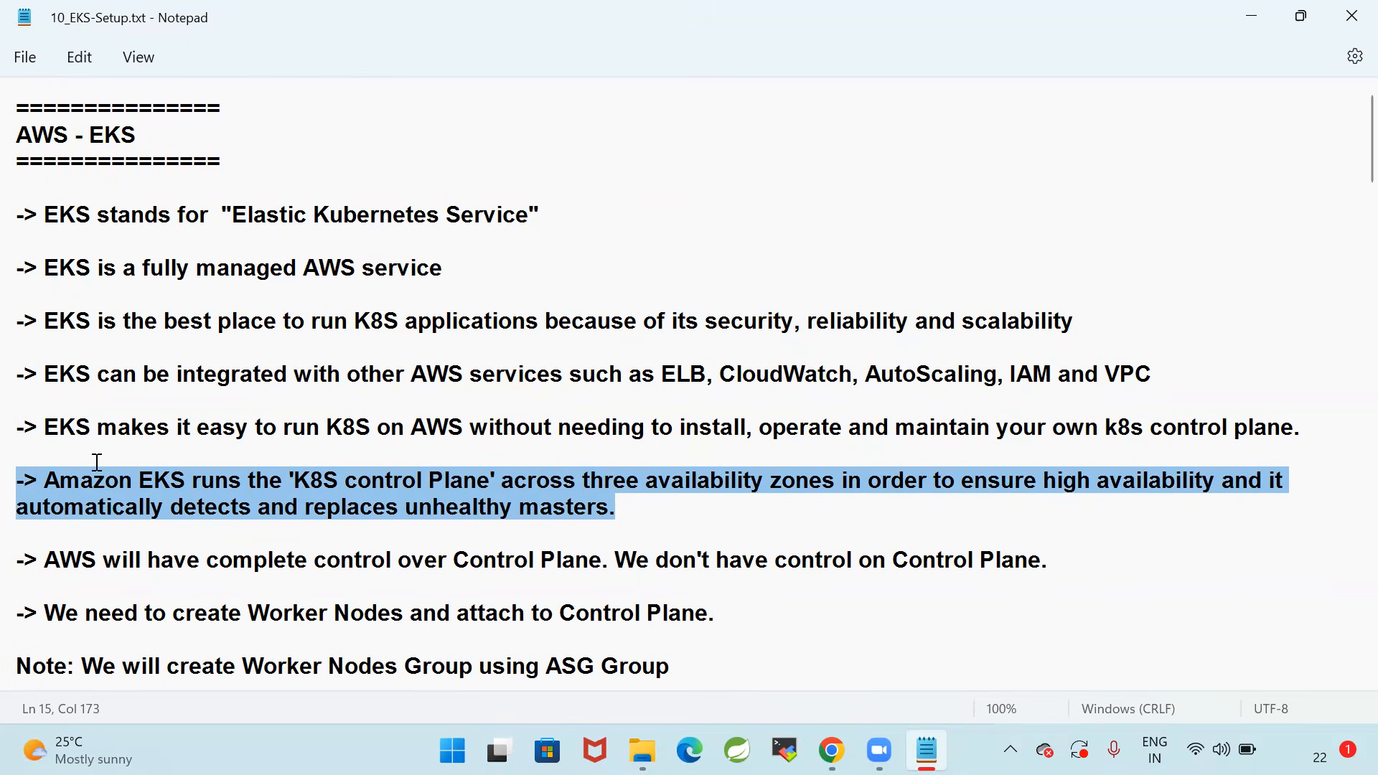
pyautogui.moveTo(643, 513); pyautogui.dragTo(12, 479)
# Examine the note about who has control over the Control Plane, highlighting the whole line
pyautogui.scroll(-1, 667, 440)
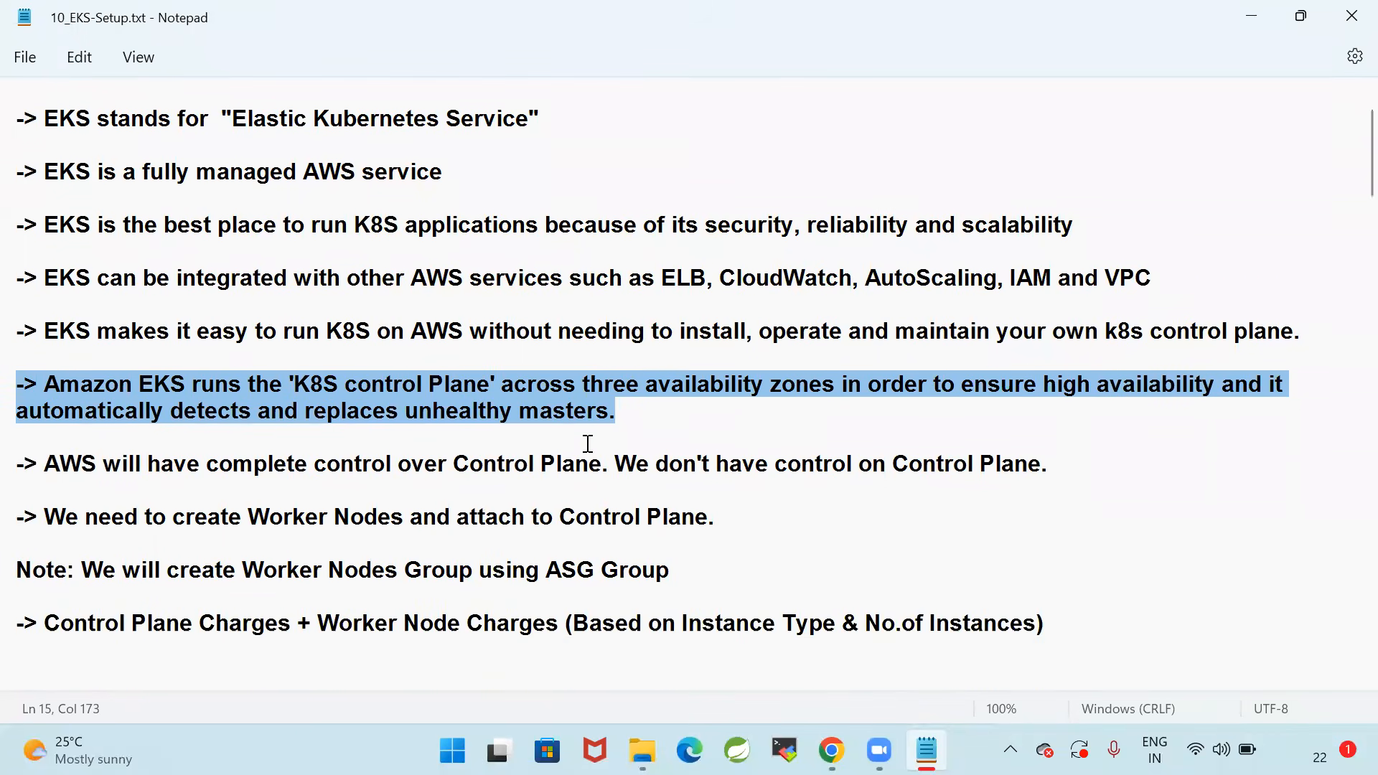
pyautogui.click(175, 463)
pyautogui.click(45, 463)
pyautogui.moveTo(50, 463); pyautogui.dragTo(1081, 469)
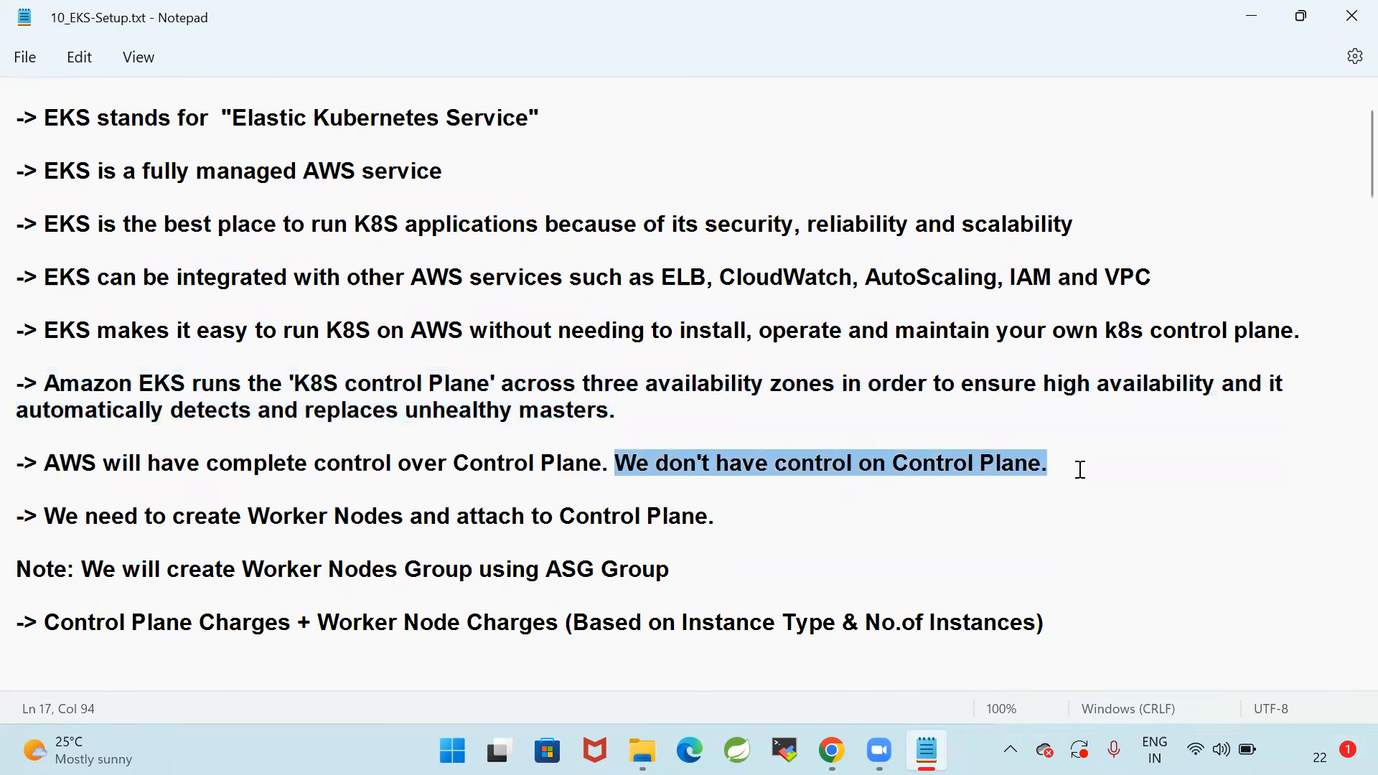
pyautogui.click(1080, 469)
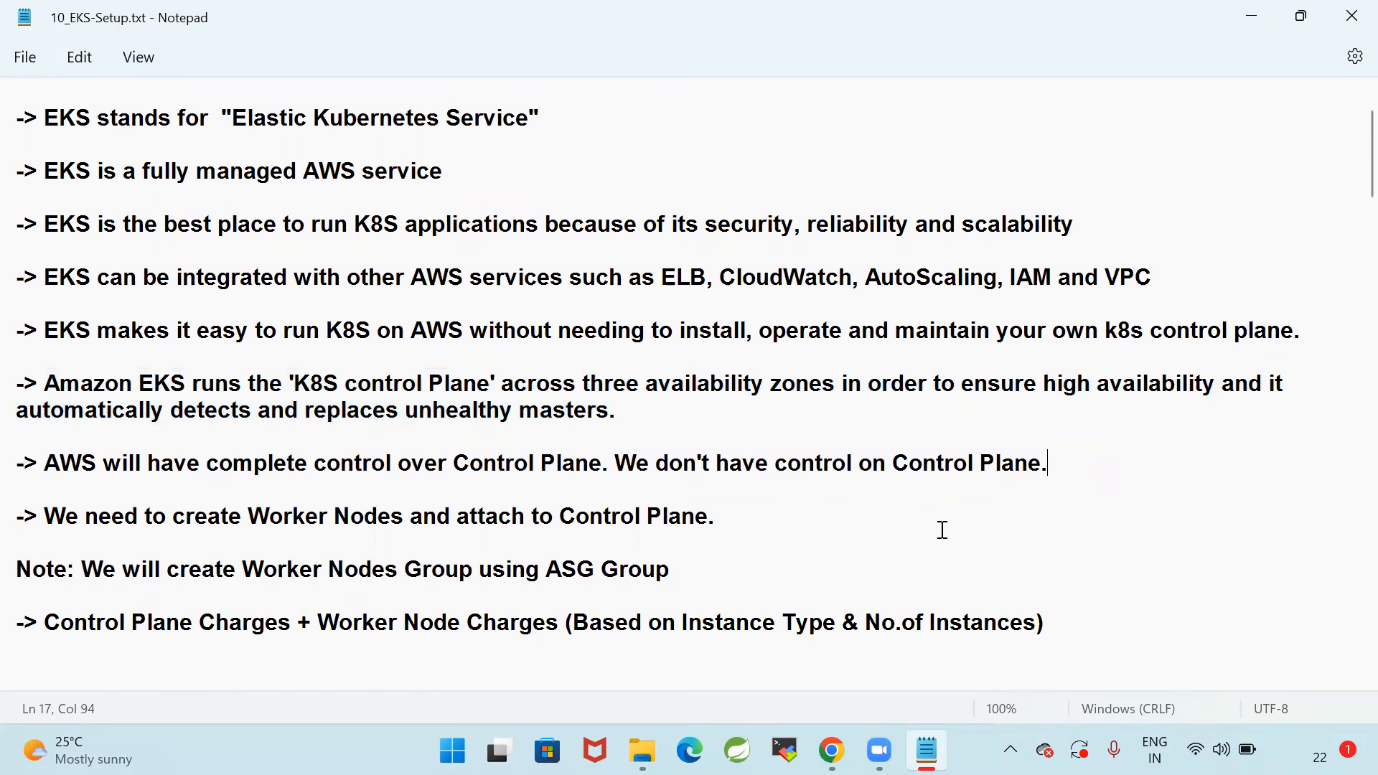
pyautogui.scroll(2, 943, 530)
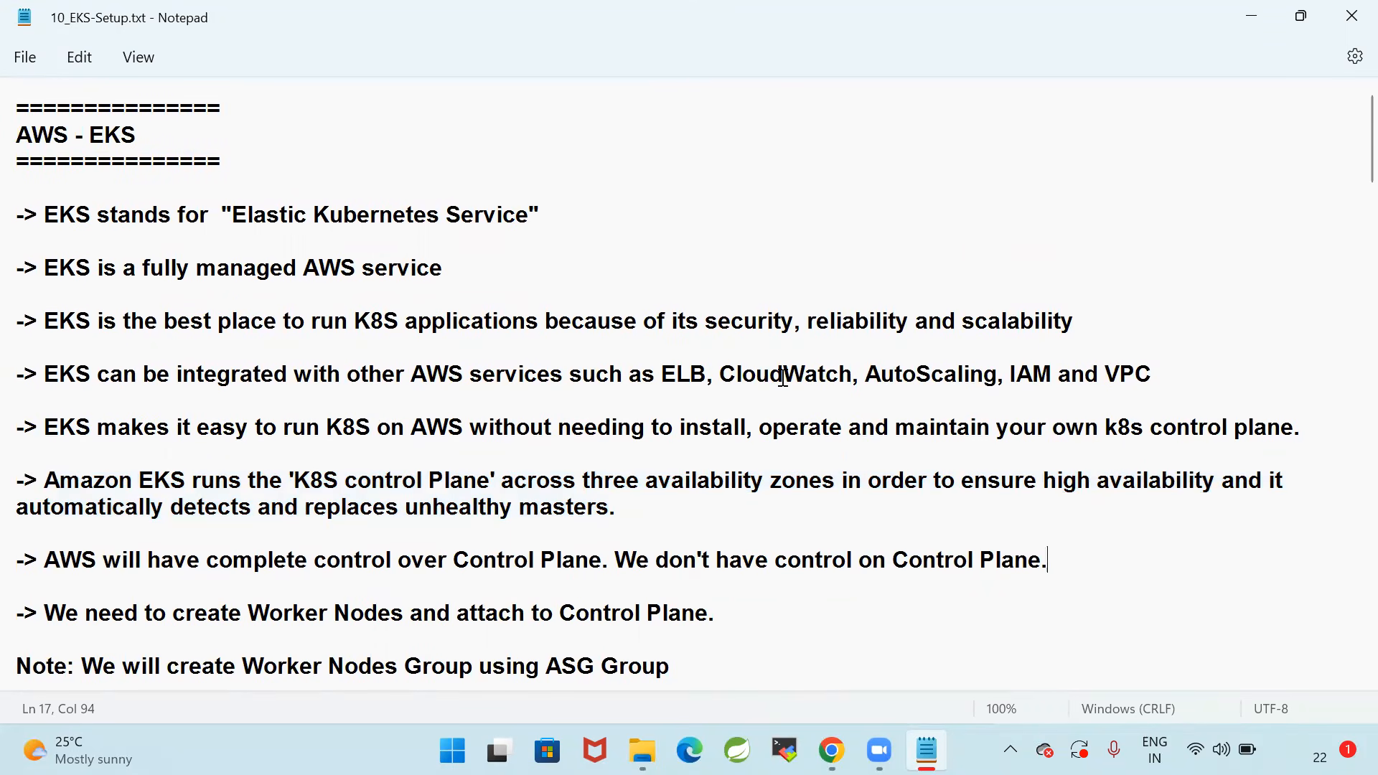
pyautogui.scroll(-3, 784, 379)
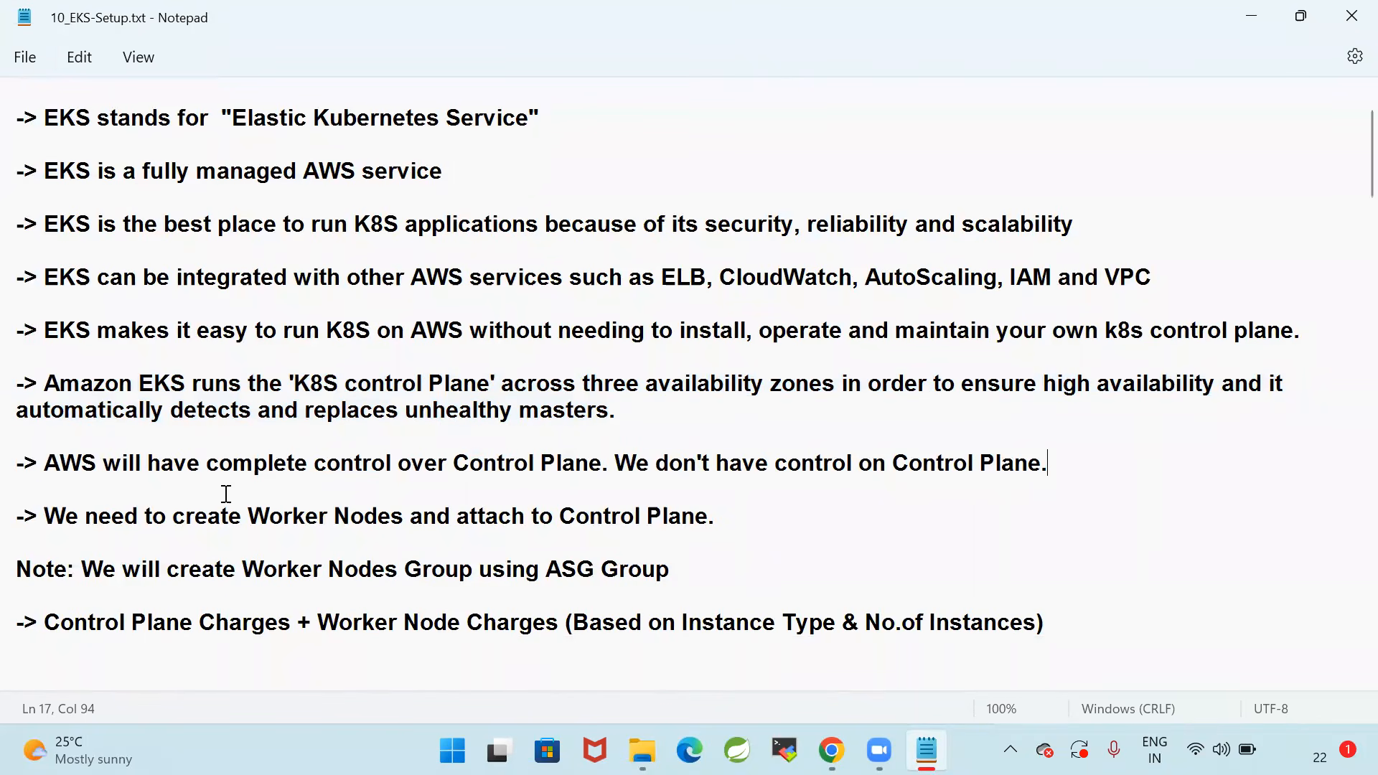
pyautogui.moveTo(1089, 467); pyautogui.dragTo(13, 457)
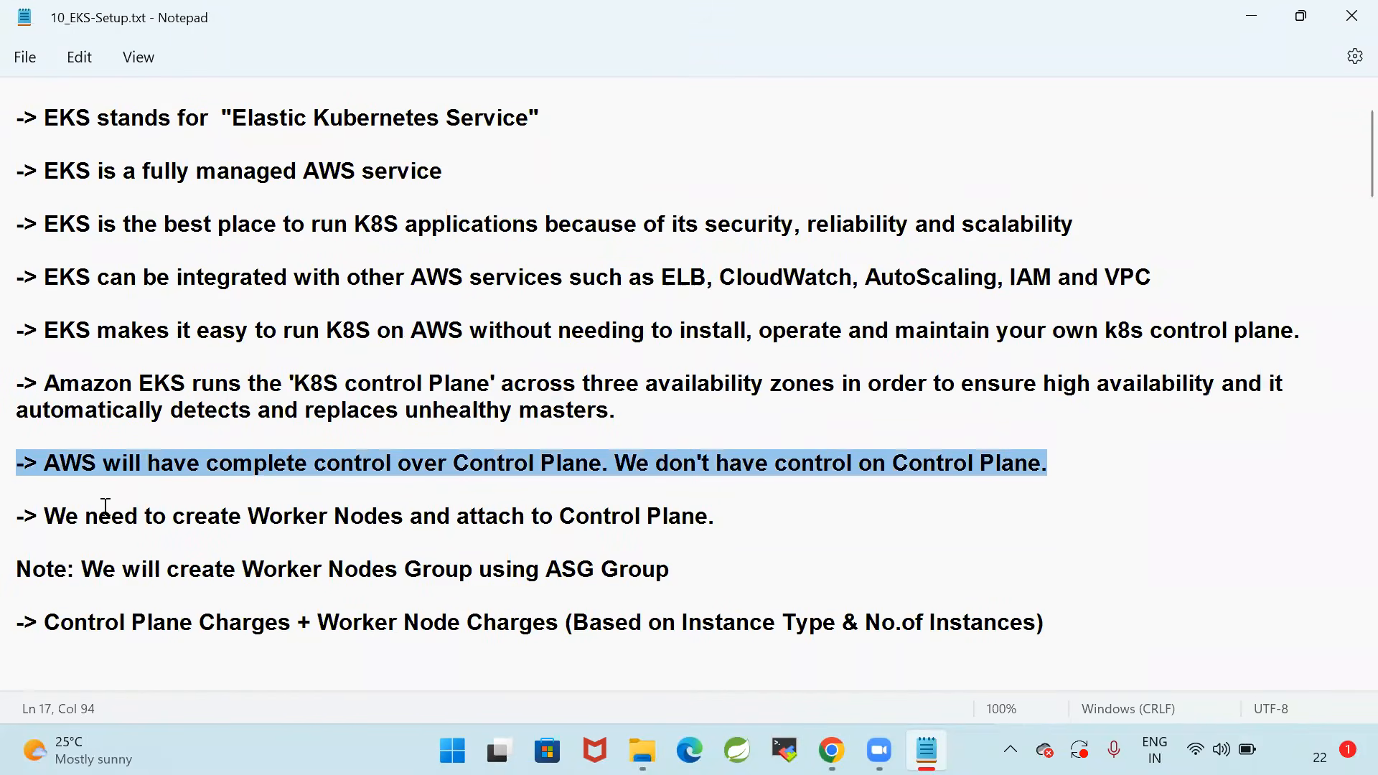
# Review the notes on attaching Worker Nodes to the Control Plane and creating the node group with an ASG Group
pyautogui.moveTo(47, 523); pyautogui.dragTo(13, 523)
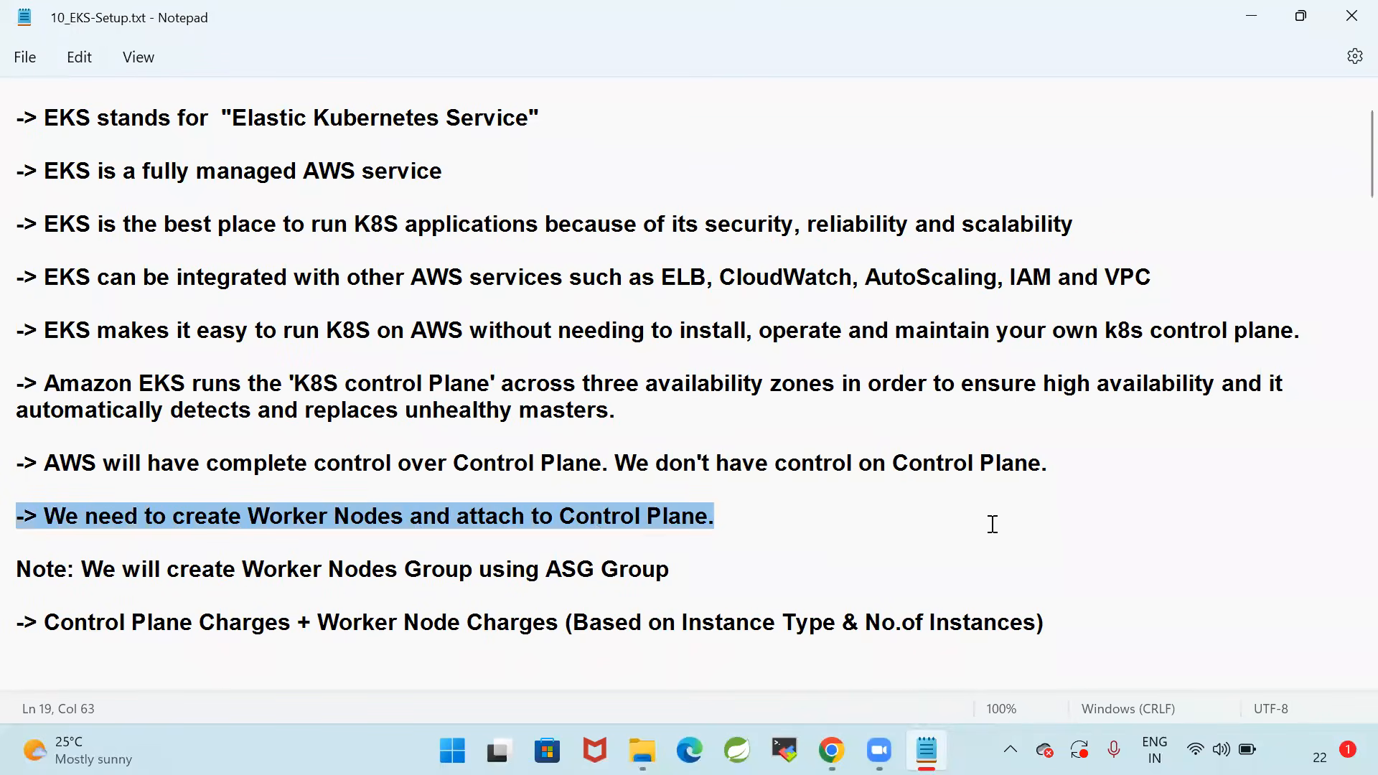
pyautogui.moveTo(1083, 462); pyautogui.dragTo(11, 468)
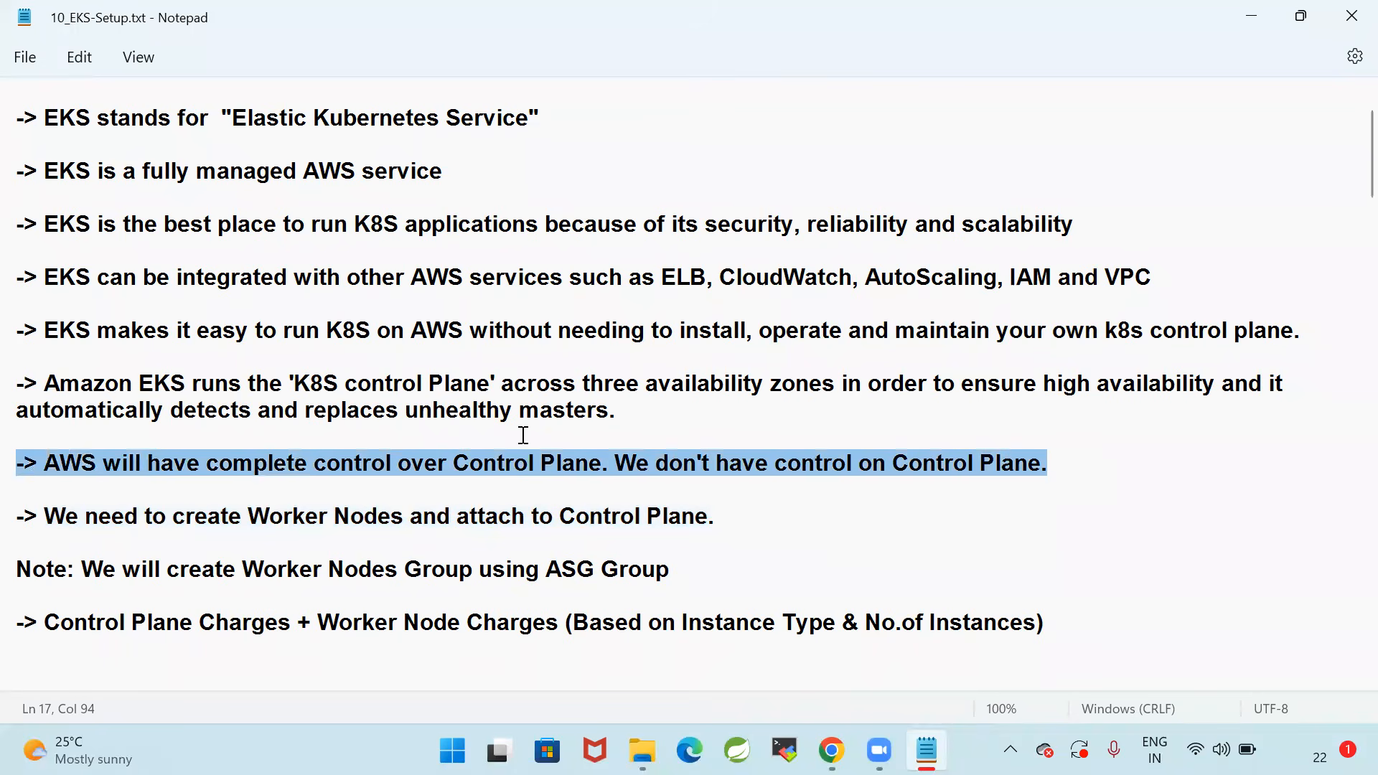
pyautogui.moveTo(185, 517); pyautogui.dragTo(807, 506)
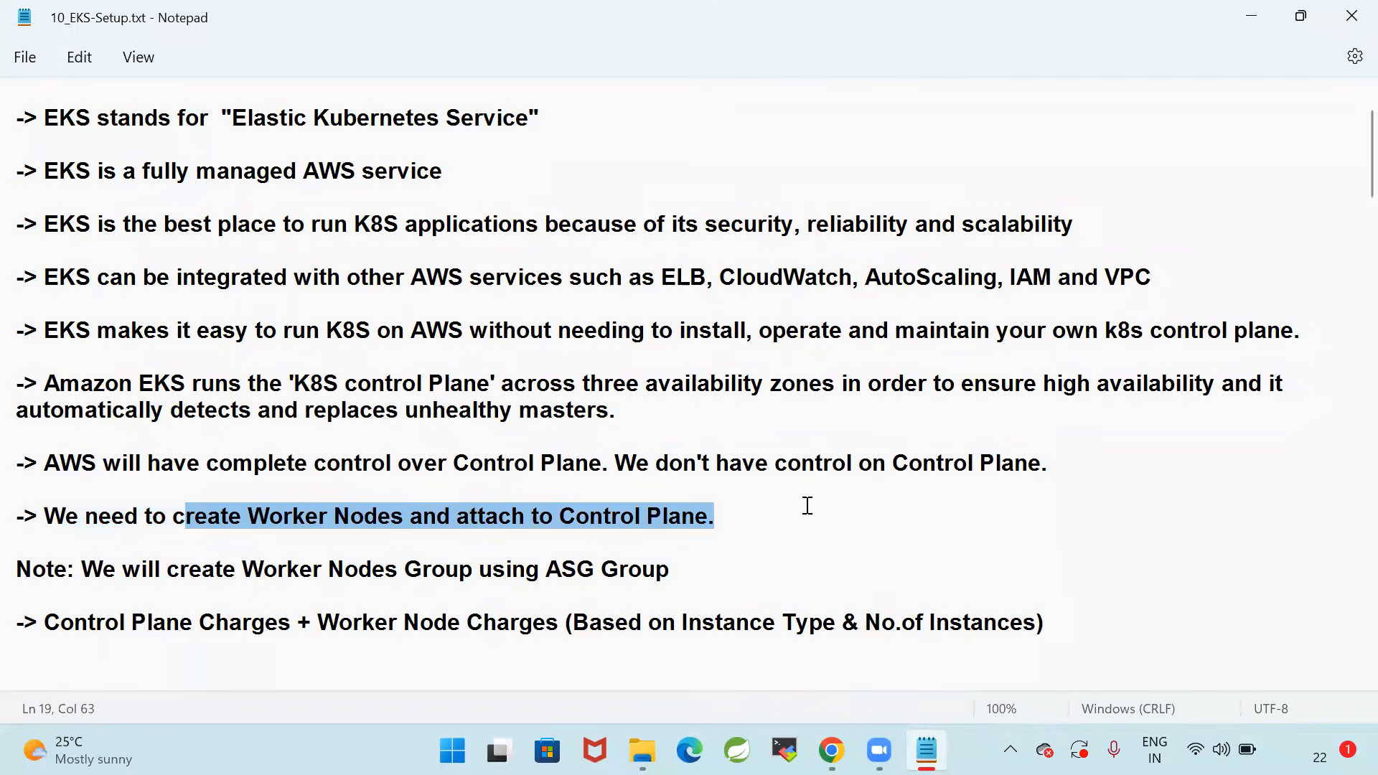
pyautogui.click(807, 507)
pyautogui.moveTo(716, 517); pyautogui.dragTo(12, 522)
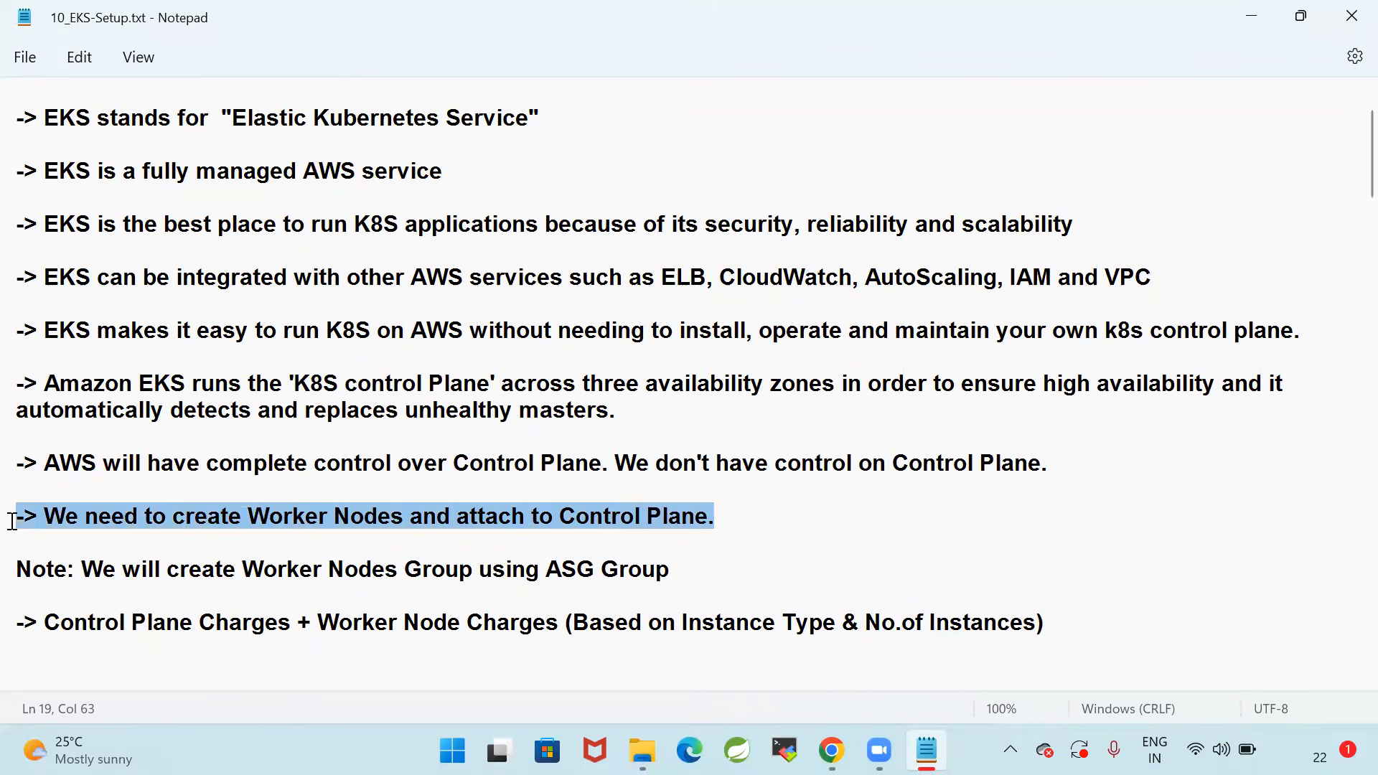
pyautogui.moveTo(82, 569); pyautogui.dragTo(716, 569)
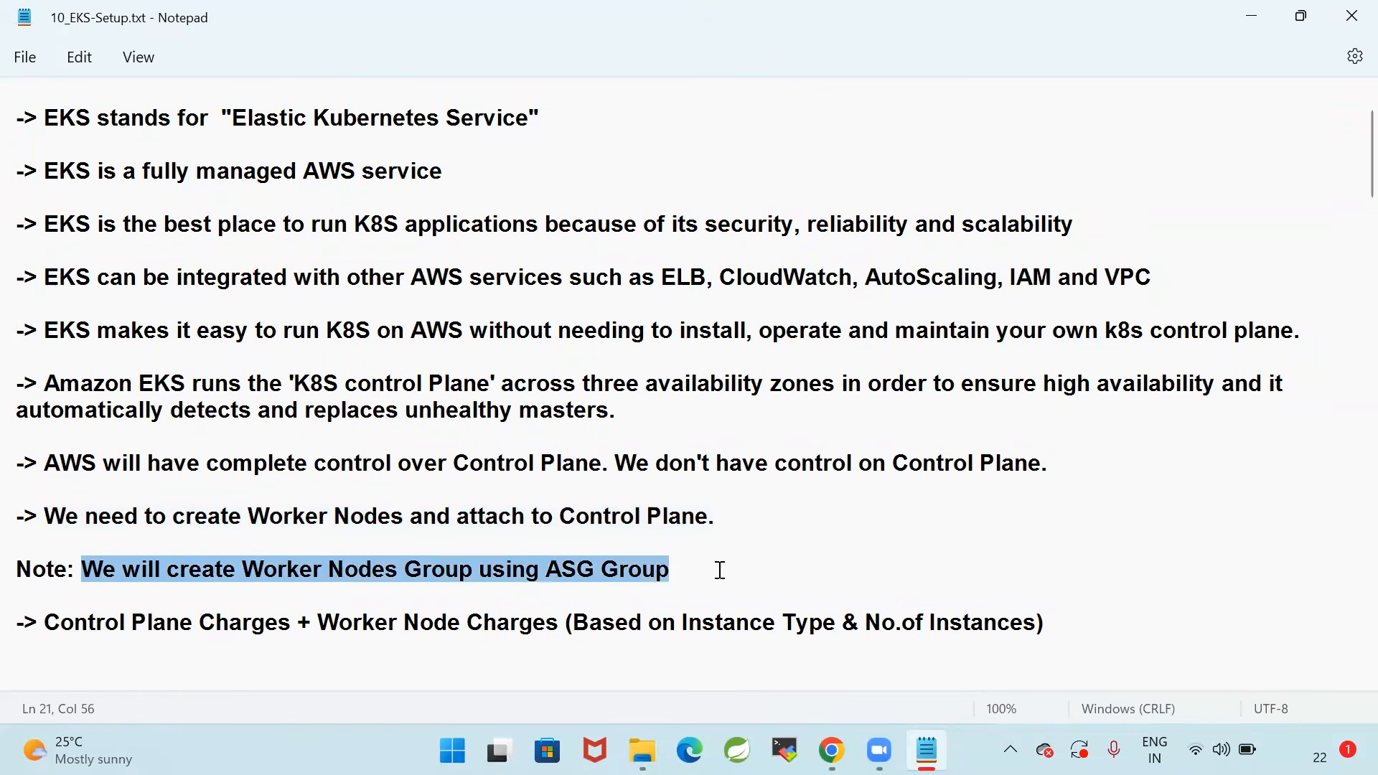
# Examine the note on EKS costs, highlighting the Control Plane charges and the Worker Node charges
pyautogui.click(264, 680)
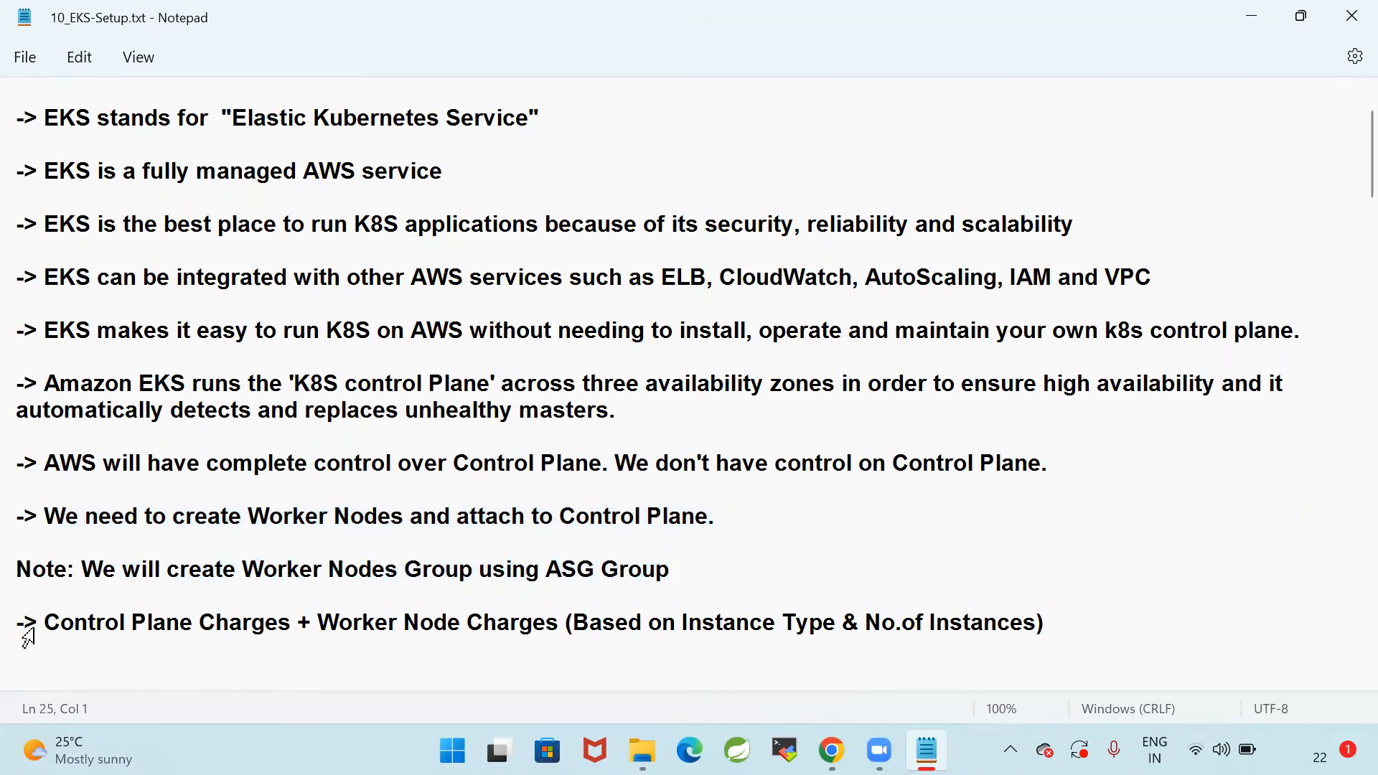
pyautogui.moveTo(37, 621)
pyautogui.mouseDown()
pyautogui.moveTo(1151, 637)
pyautogui.moveTo(12, 631)
pyautogui.mouseUp()
pyautogui.click(846, 557)
pyautogui.moveTo(1061, 639); pyautogui.dragTo(13, 611)
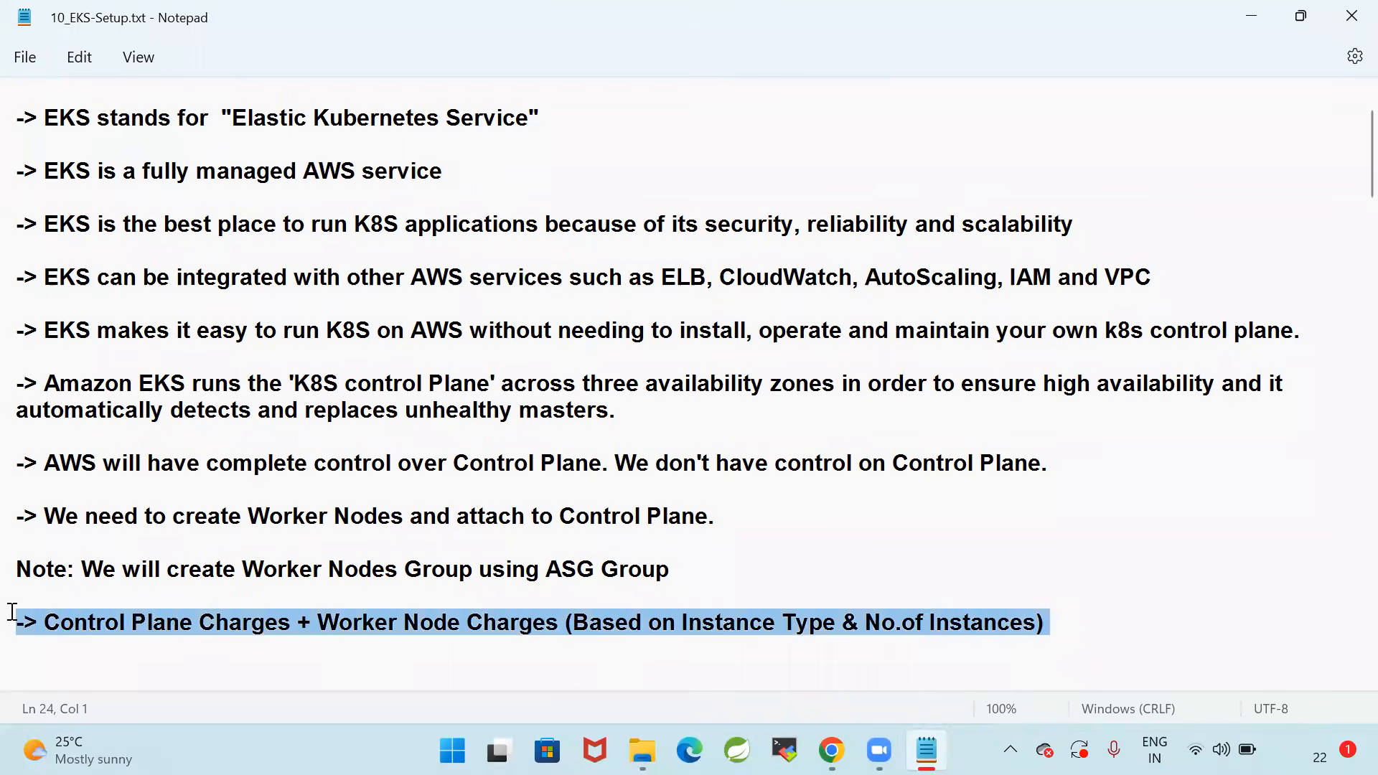
pyautogui.click(1000, 427)
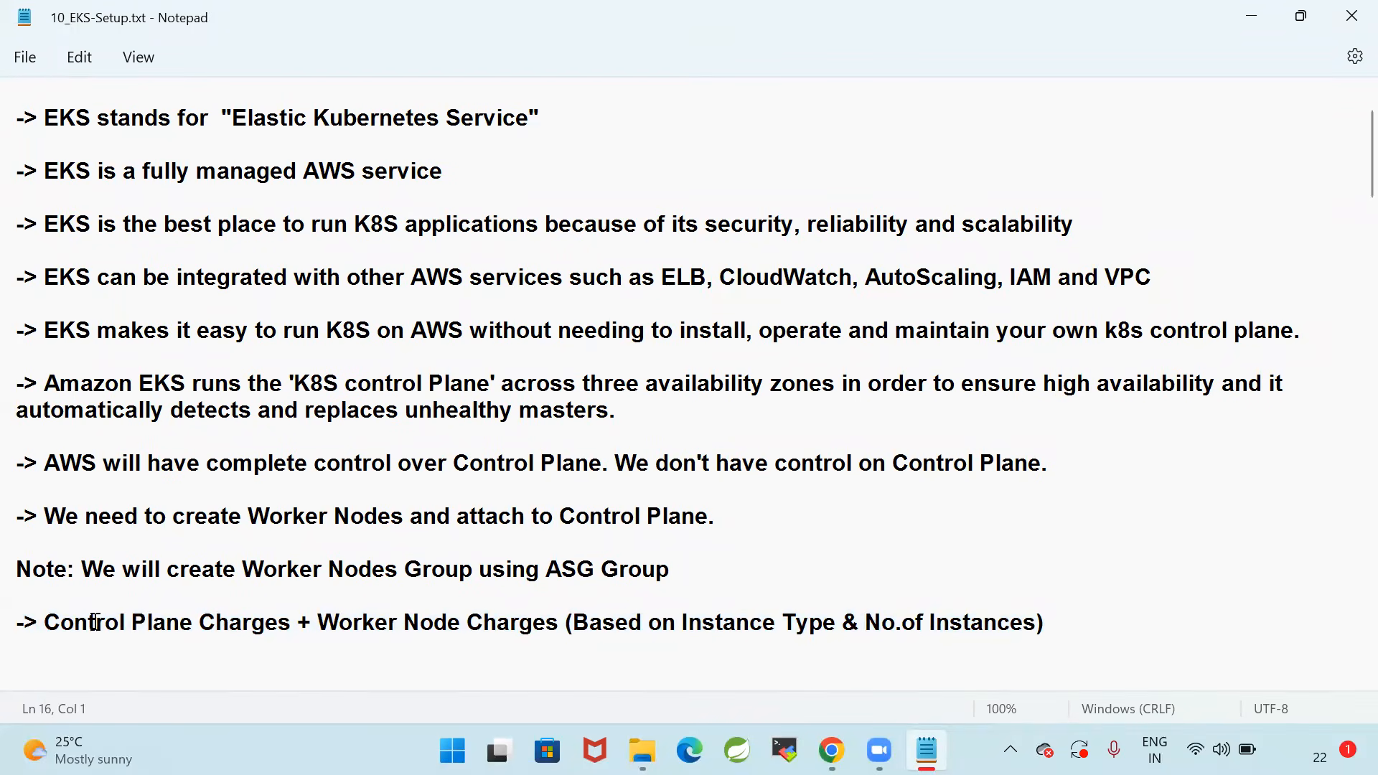
pyautogui.moveTo(43, 622); pyautogui.dragTo(296, 624)
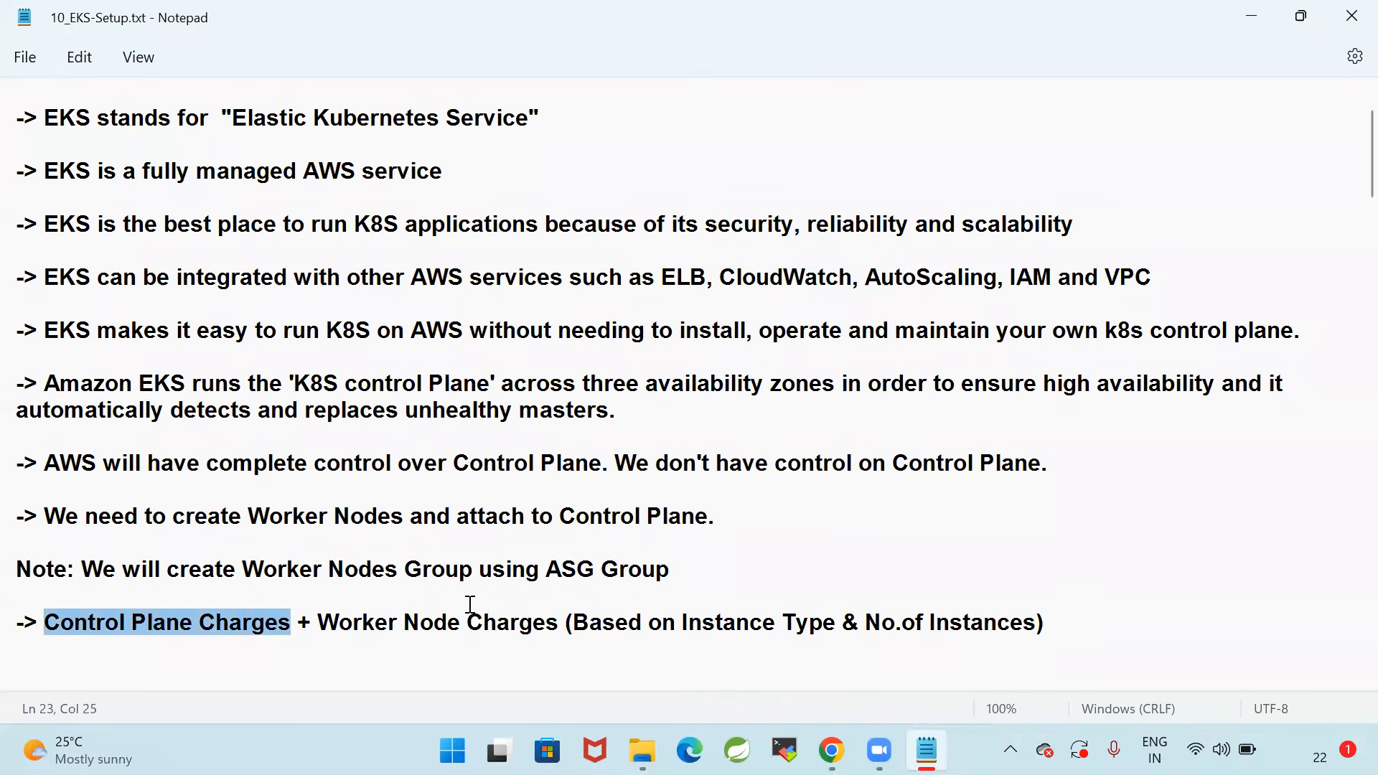
pyautogui.click(445, 607)
pyautogui.moveTo(316, 623); pyautogui.dragTo(1140, 625)
pyautogui.click(1144, 626)
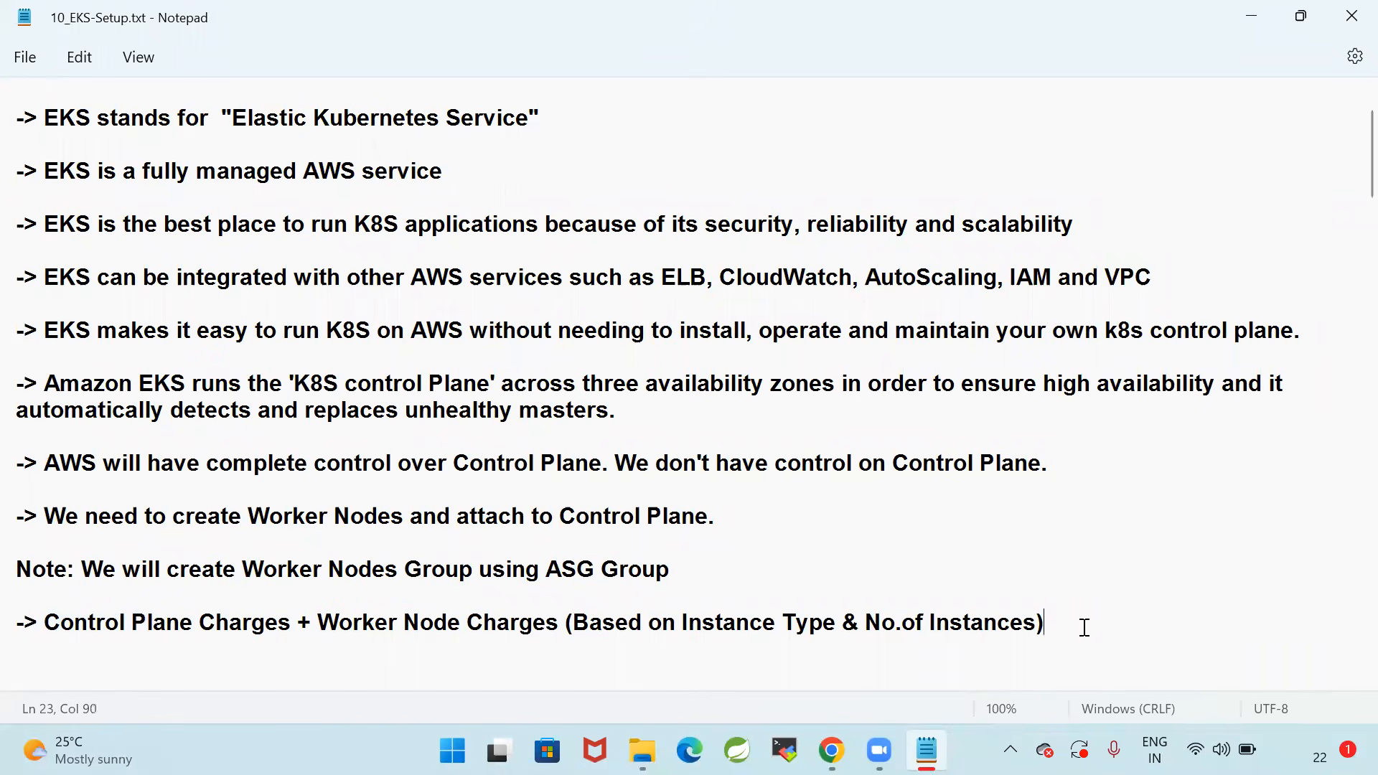
# Re-read the entire charges note, highlighting the Worker Node charges and the whole line including the Control Plane charges
pyautogui.click(318, 623)
pyautogui.moveTo(318, 623); pyautogui.dragTo(1123, 636)
pyautogui.click(1188, 610)
pyautogui.moveTo(44, 623); pyautogui.dragTo(1139, 624)
pyautogui.click(1139, 624)
# Return to the start of the notes and highlight EKS in the "AWS - EKS" heading
pyautogui.scroll(2, 804, 515)
pyautogui.moveTo(82, 136); pyautogui.dragTo(394, 135)
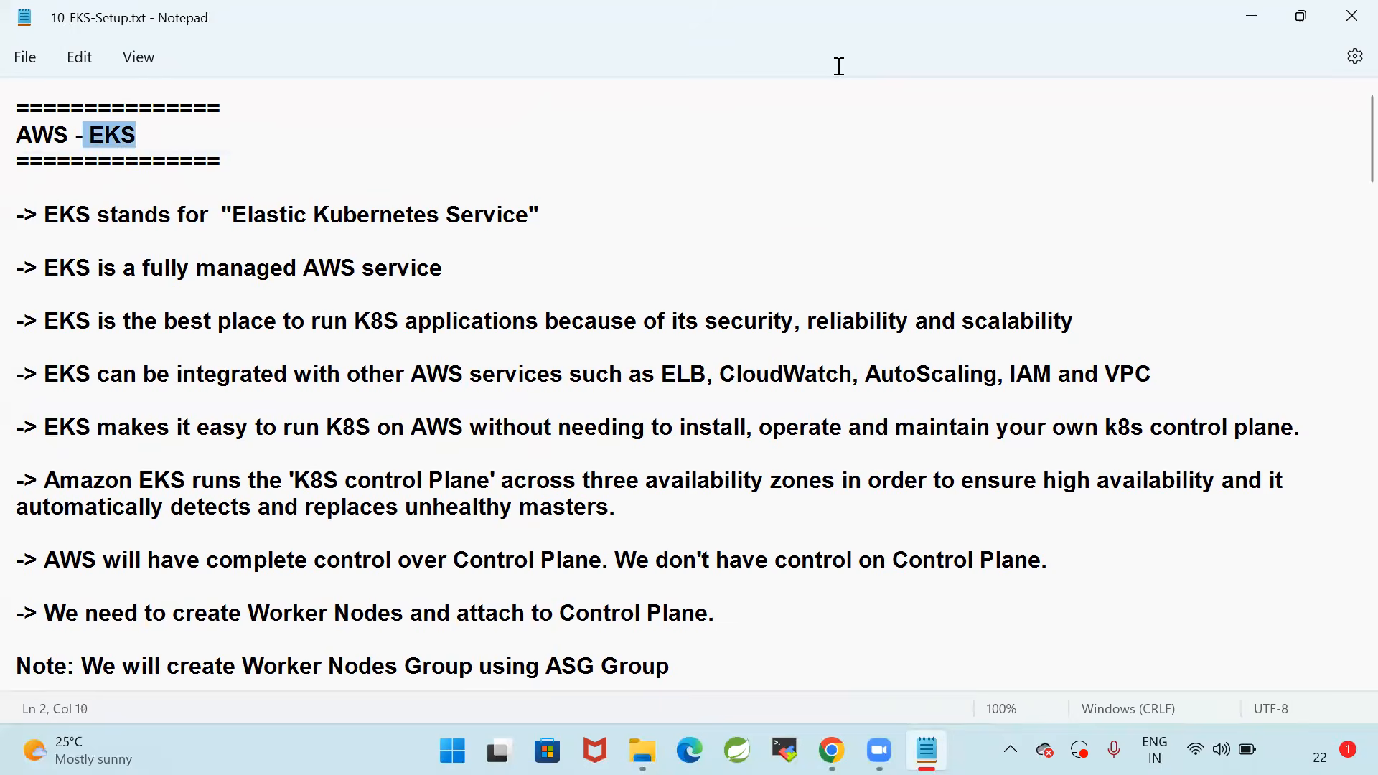
pyautogui.press('Down')
pyautogui.press('Down')
pyautogui.press('Down')
pyautogui.press('Down')
pyautogui.press('Down')
pyautogui.press('Down')
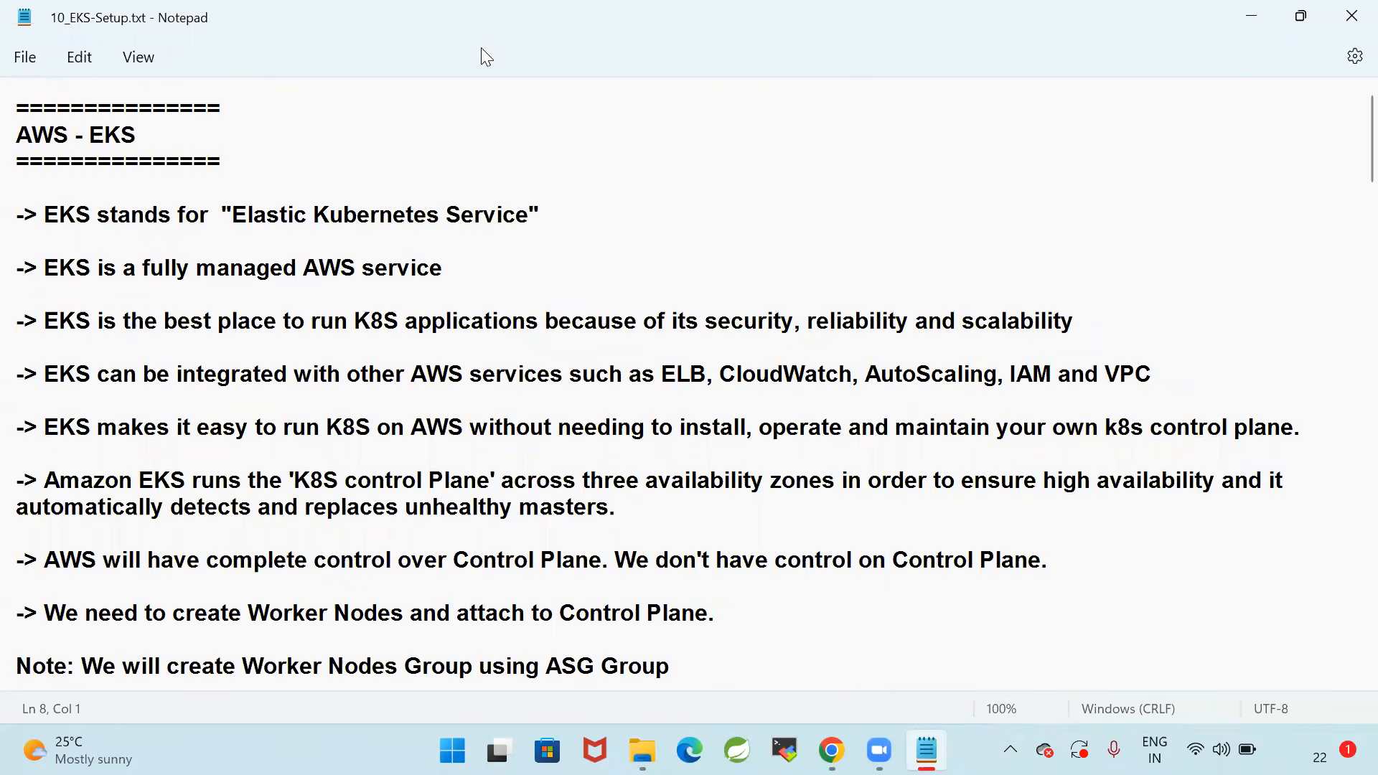
# Revisit the note stating who controls the Control Plane, highlighting its second sentence and the full line
pyautogui.click(736, 497)
pyautogui.scroll(-3, 311, 403)
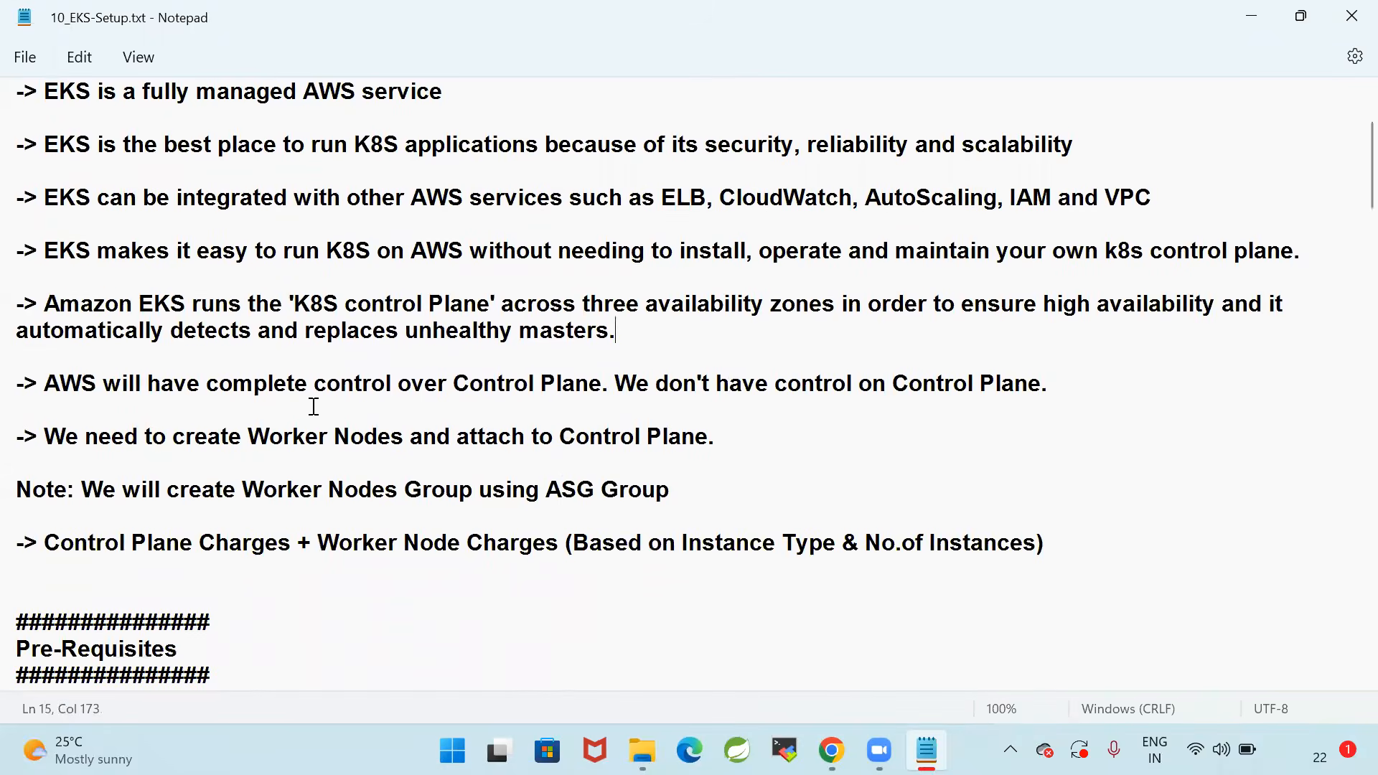
pyautogui.click(1108, 391)
pyautogui.moveTo(589, 384); pyautogui.dragTo(1153, 387)
pyautogui.click(1006, 454)
pyautogui.click(1069, 386)
pyautogui.keyDown('shift'); pyautogui.click(12, 383); pyautogui.keyUp('shift')
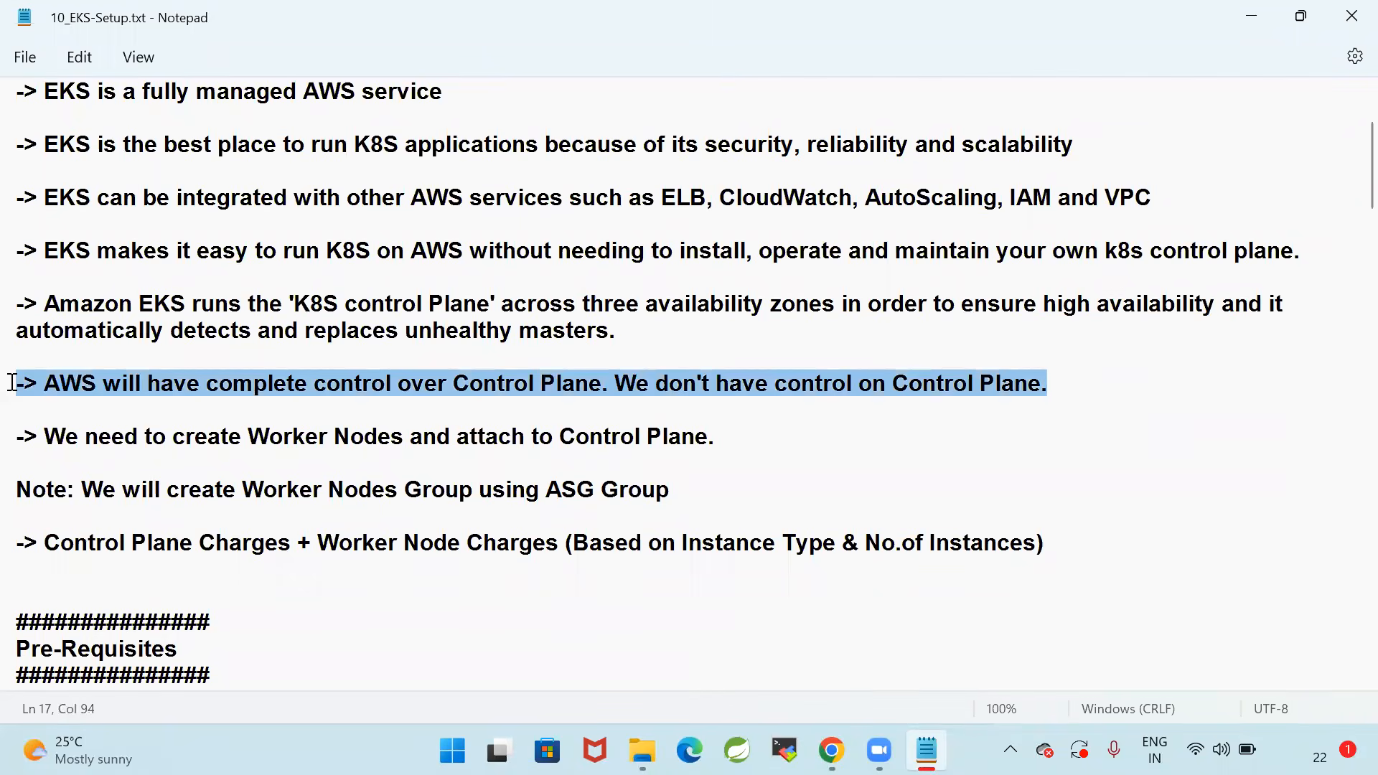
pyautogui.click(98, 465)
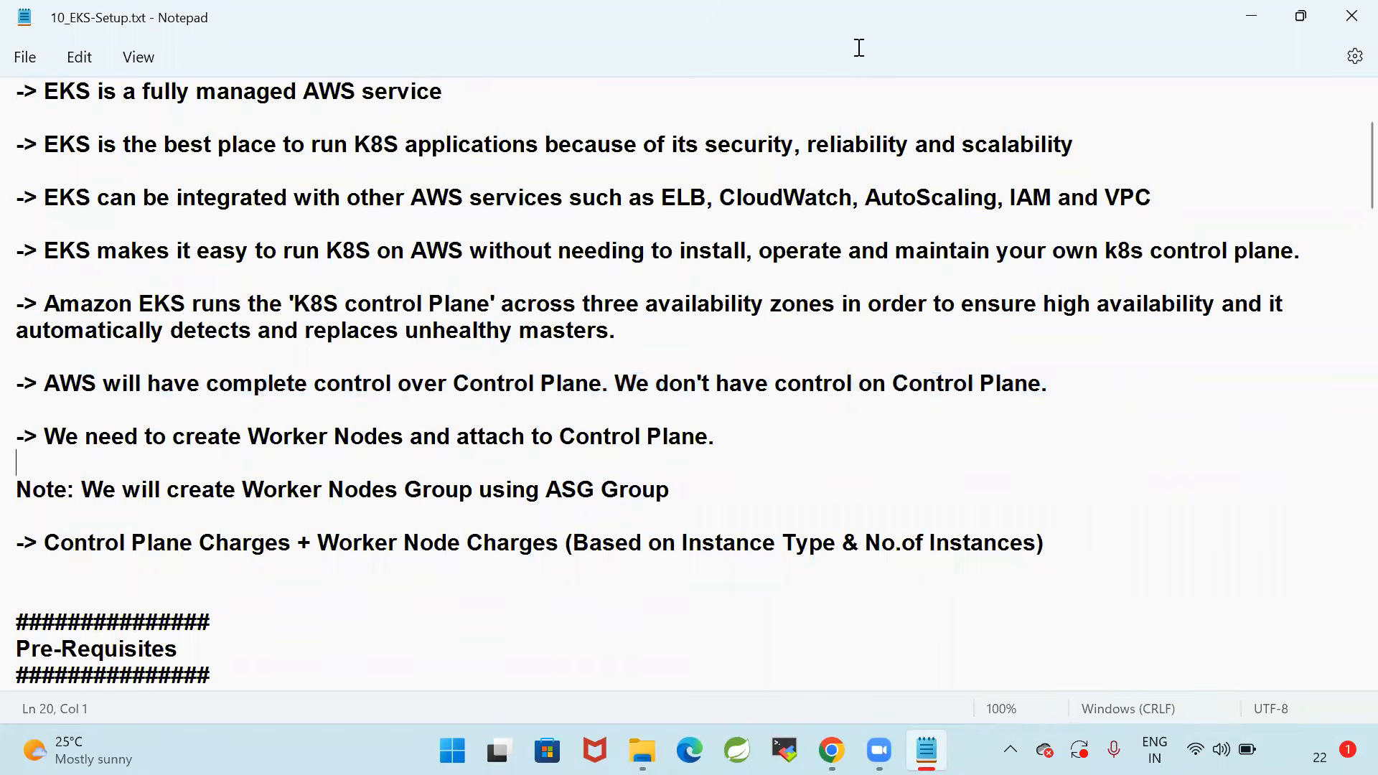
# Recap the notes on attaching Worker Nodes, the ASG-based node group and the charges, highlighting each in turn
pyautogui.moveTo(748, 435); pyautogui.dragTo(12, 419)
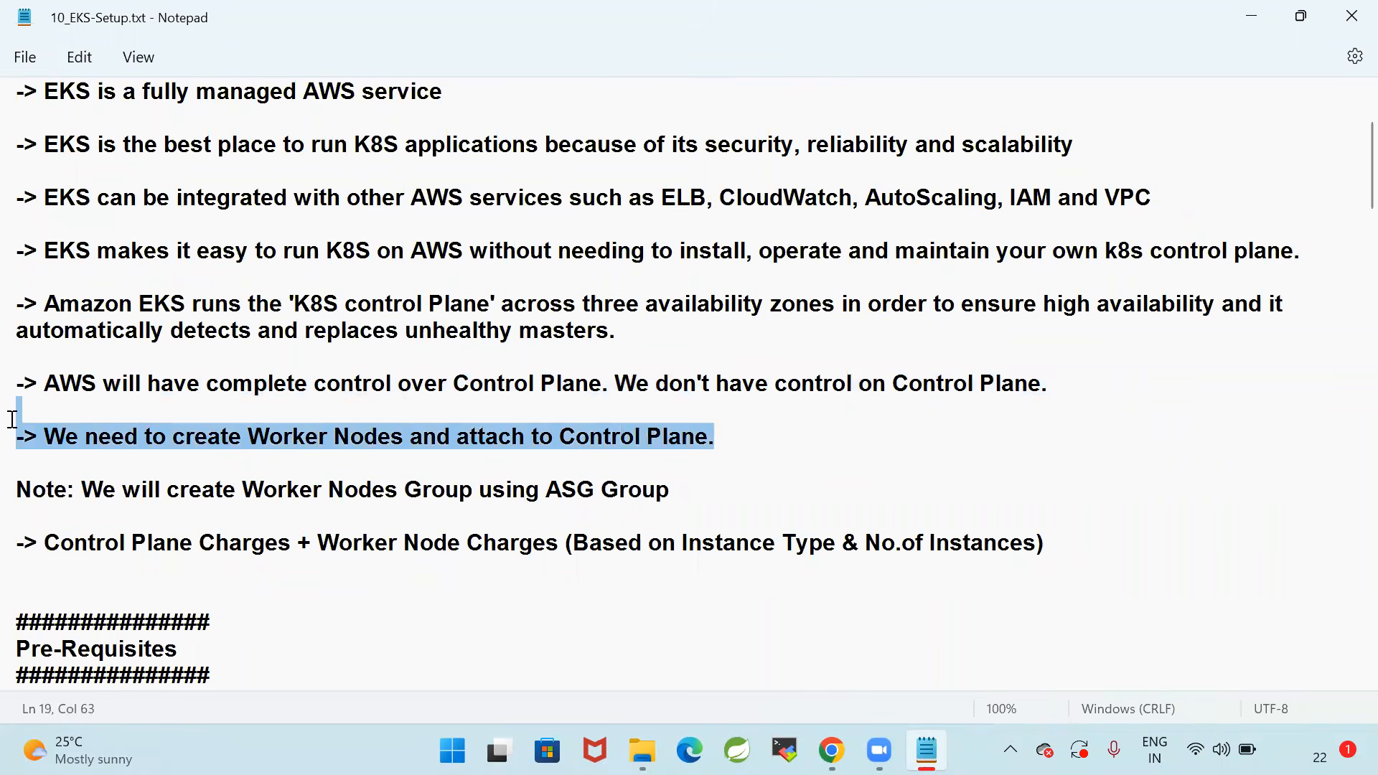
pyautogui.moveTo(747, 490); pyautogui.dragTo(12, 500)
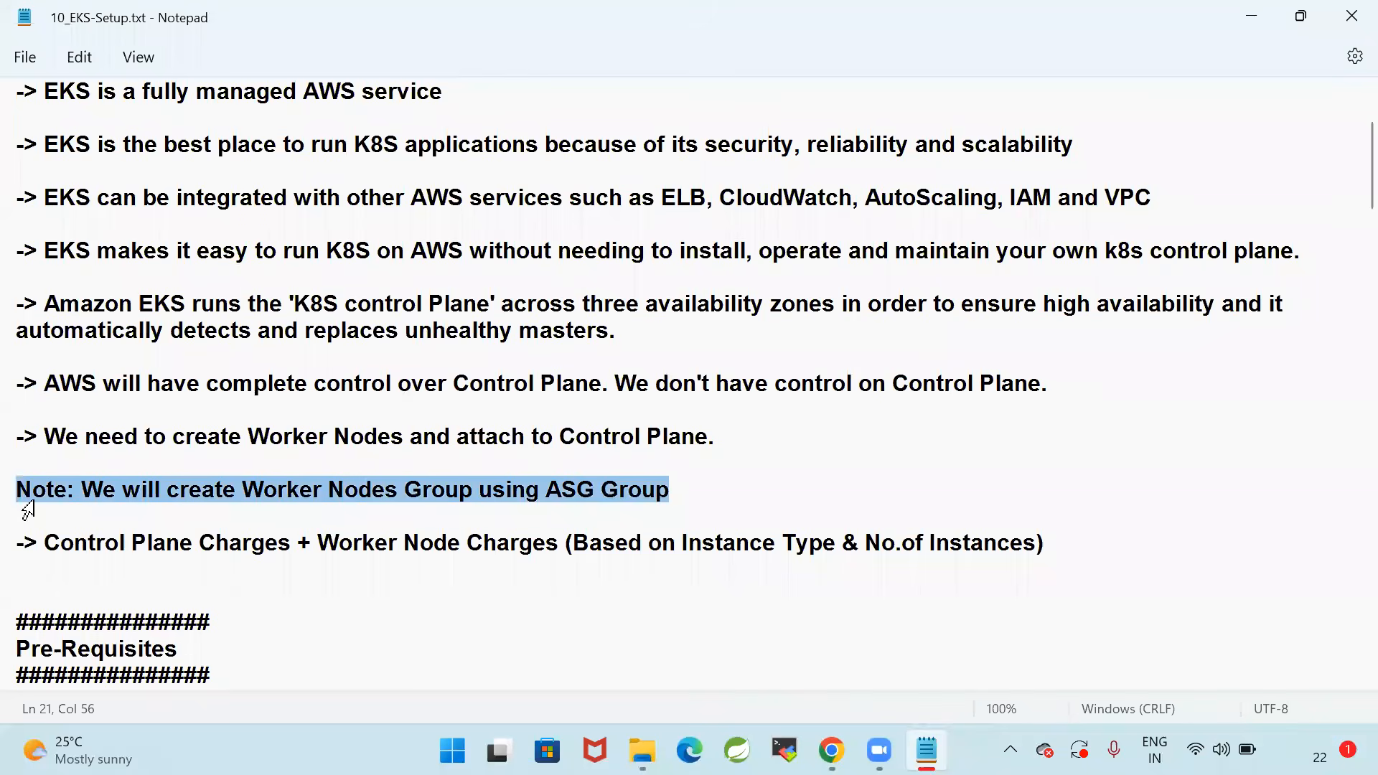
pyautogui.moveTo(45, 543); pyautogui.dragTo(1192, 537)
pyautogui.click(1203, 537)
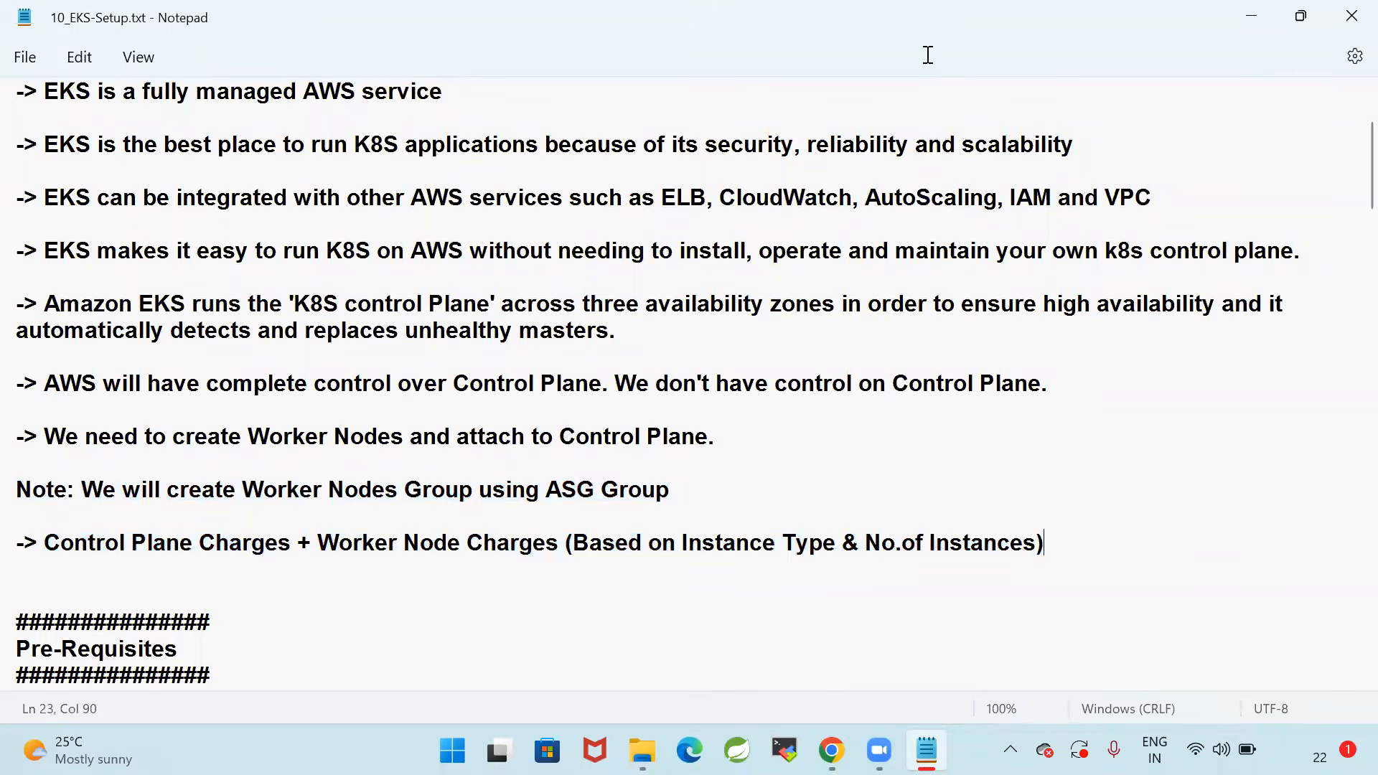
pyautogui.click(715, 502)
pyautogui.moveTo(47, 549); pyautogui.dragTo(1233, 542)
pyautogui.click(358, 565)
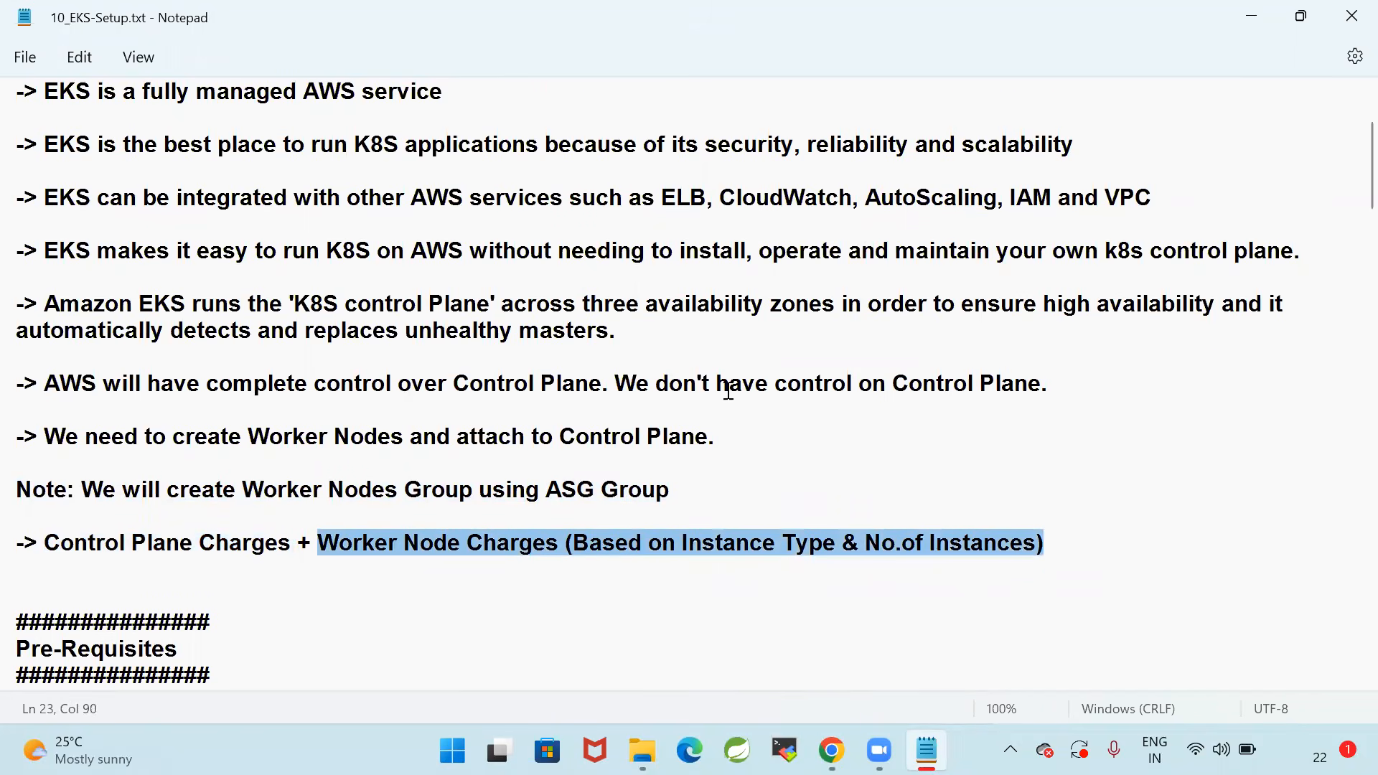
# Move on to the Pre-Requisites section of the notes
pyautogui.scroll(-3, 729, 391)
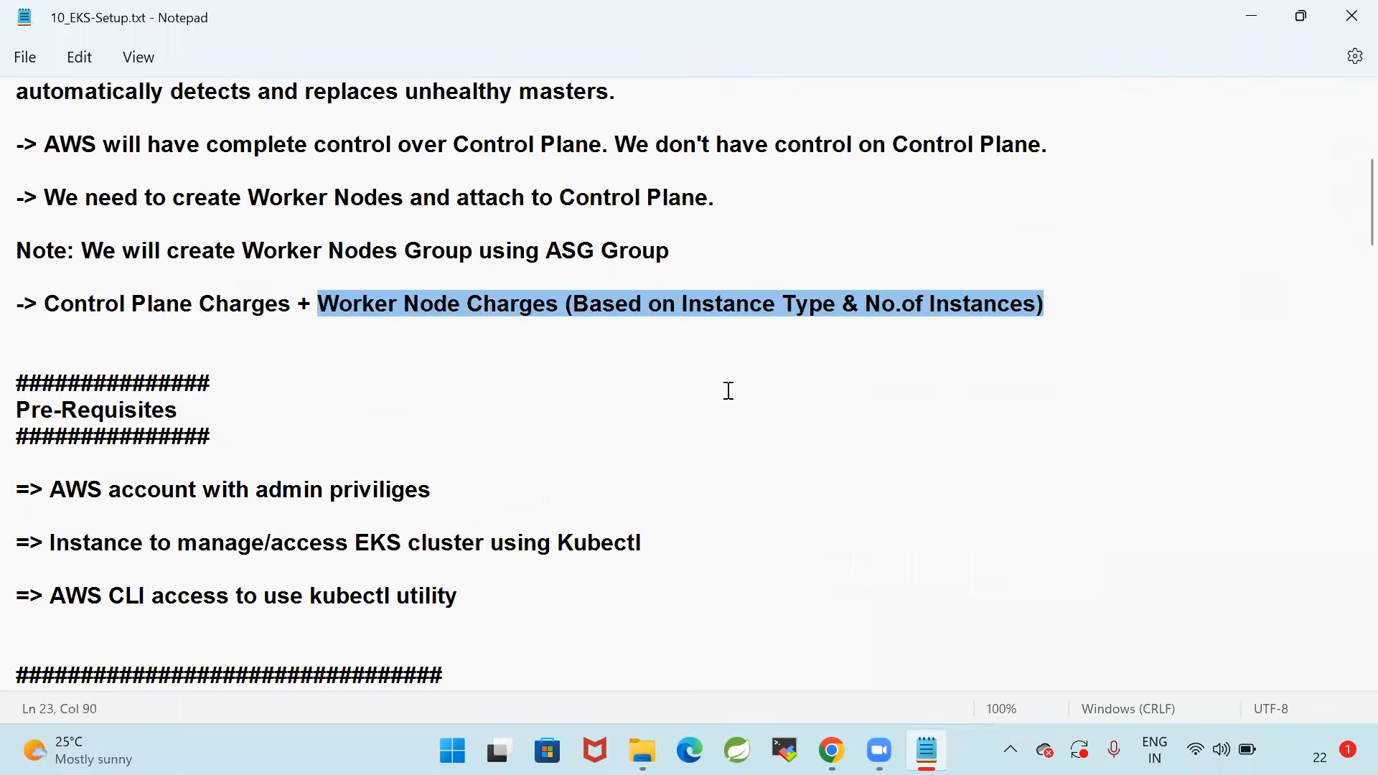
pyautogui.scroll(-1, 729, 391)
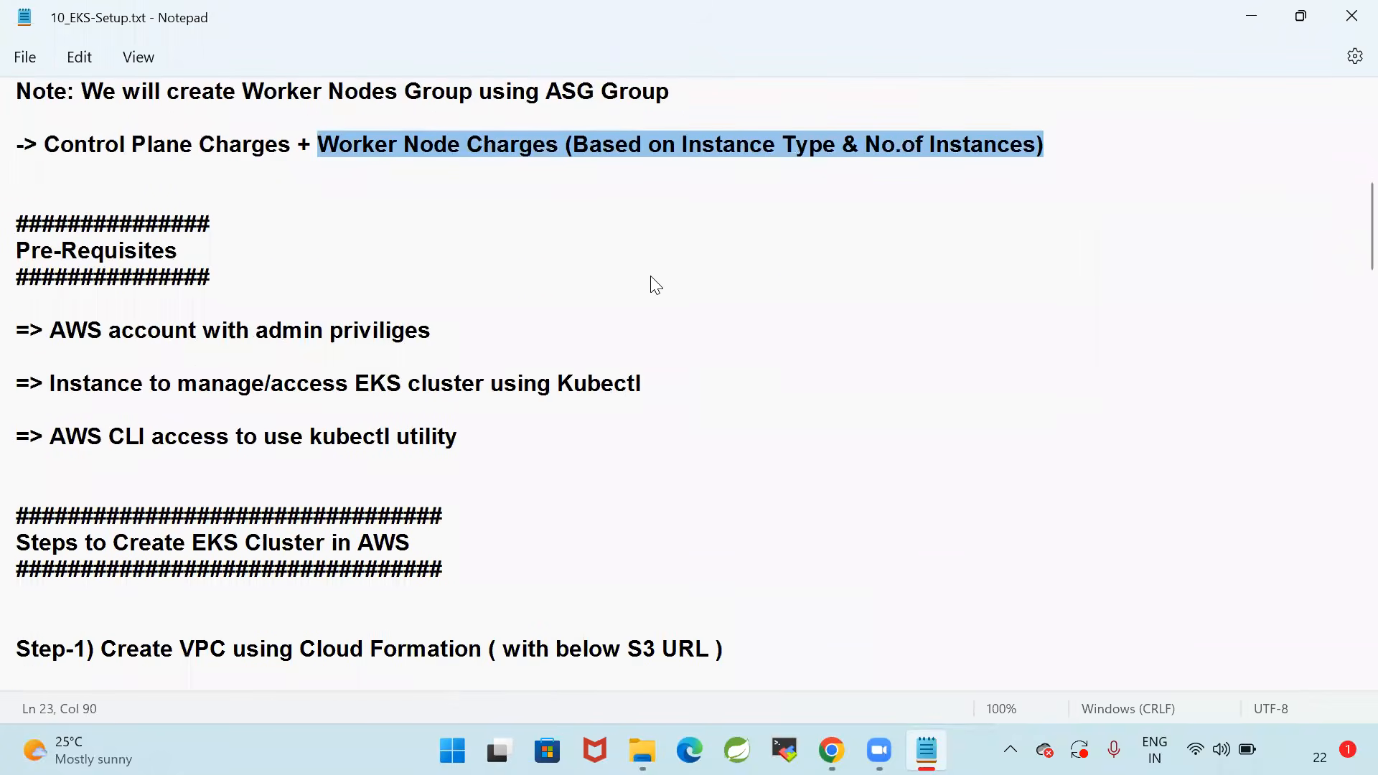
pyautogui.click(872, 399)
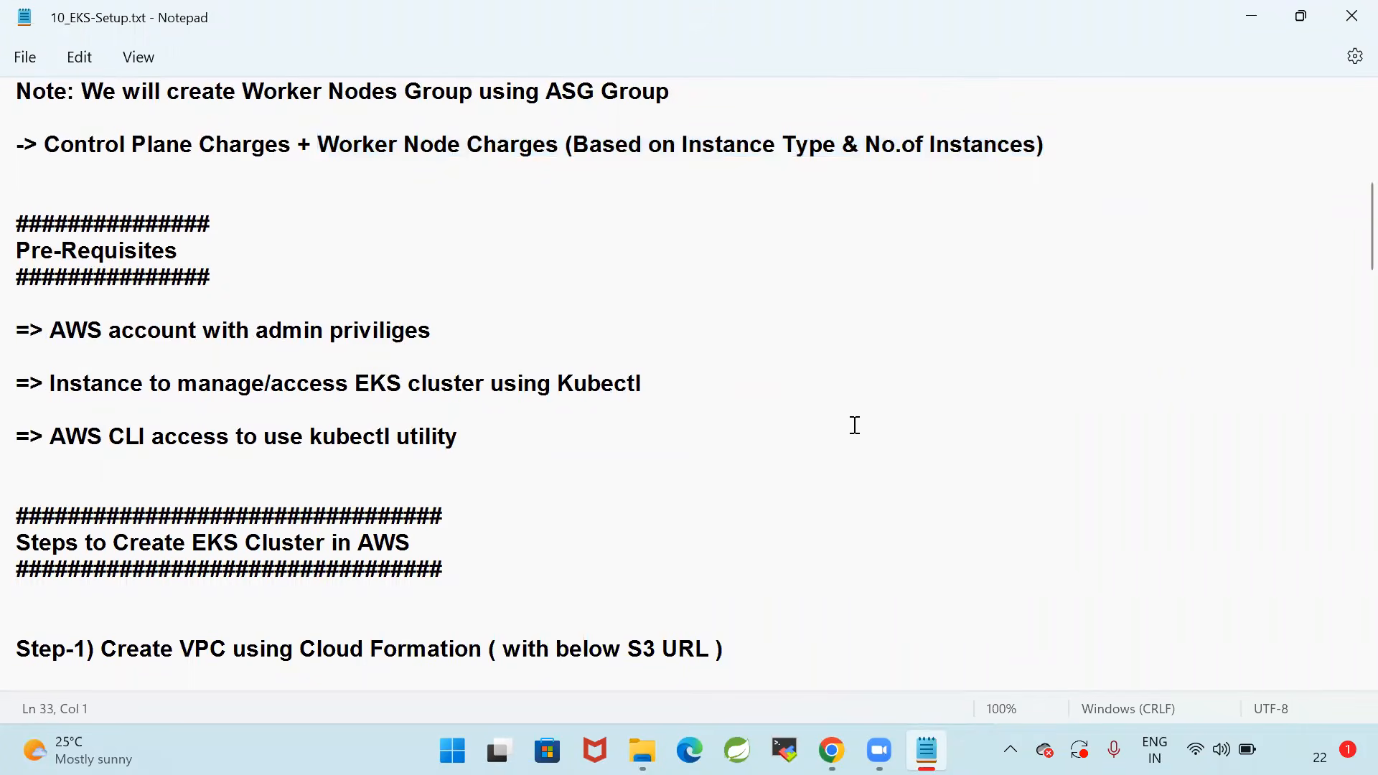
# Switch to Chrome and close every tab except the Ashok IT website
pyautogui.moveTo(831, 750)
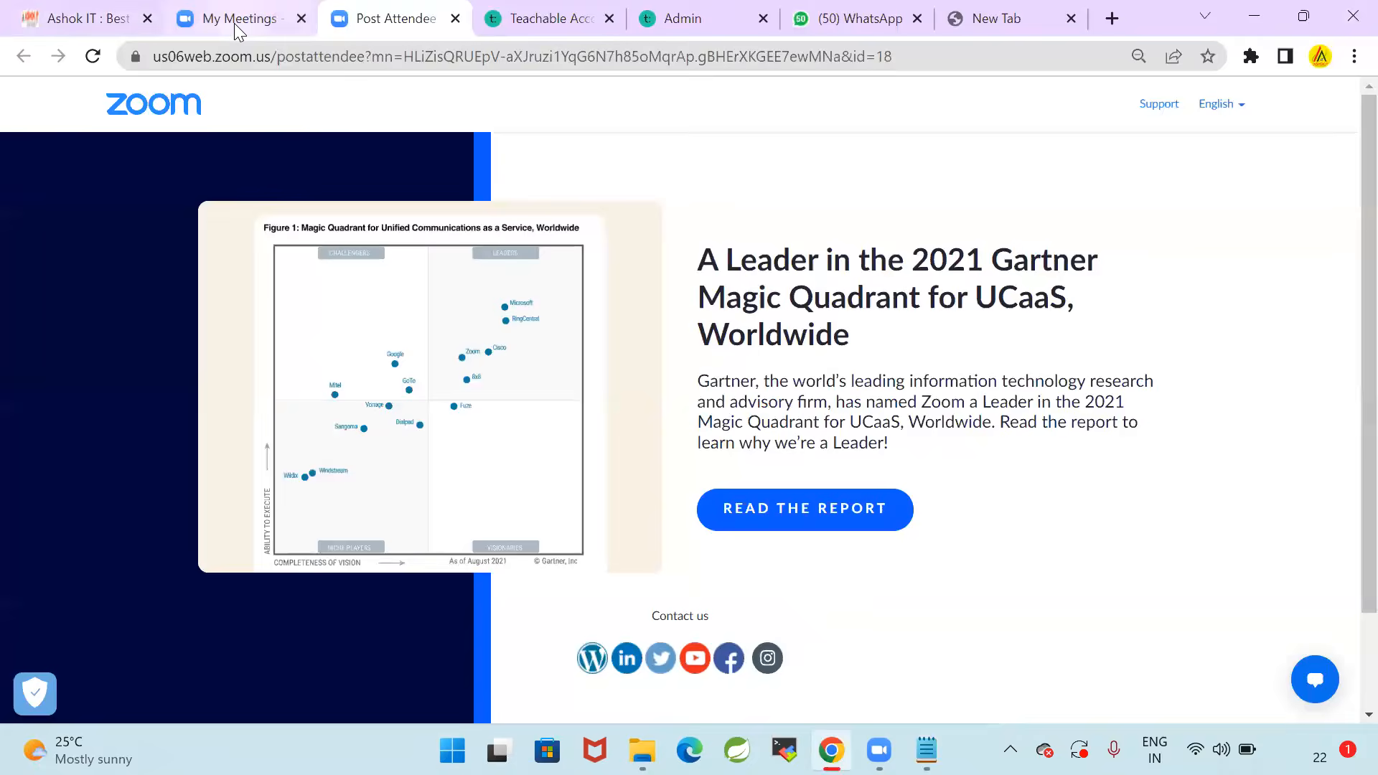
pyautogui.middleClick(234, 23)
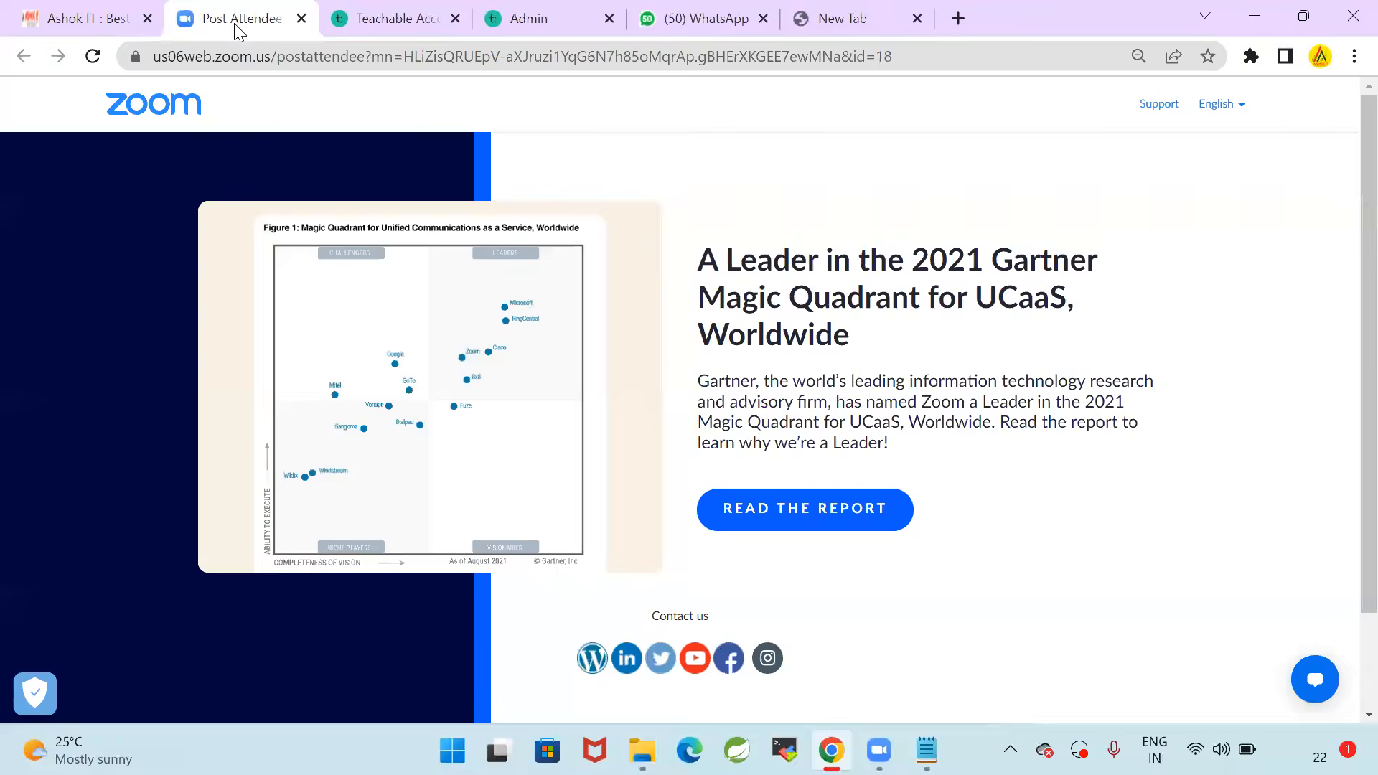
pyautogui.middleClick(234, 23)
pyautogui.middleClick(234, 23)
pyautogui.middleClick(234, 23)
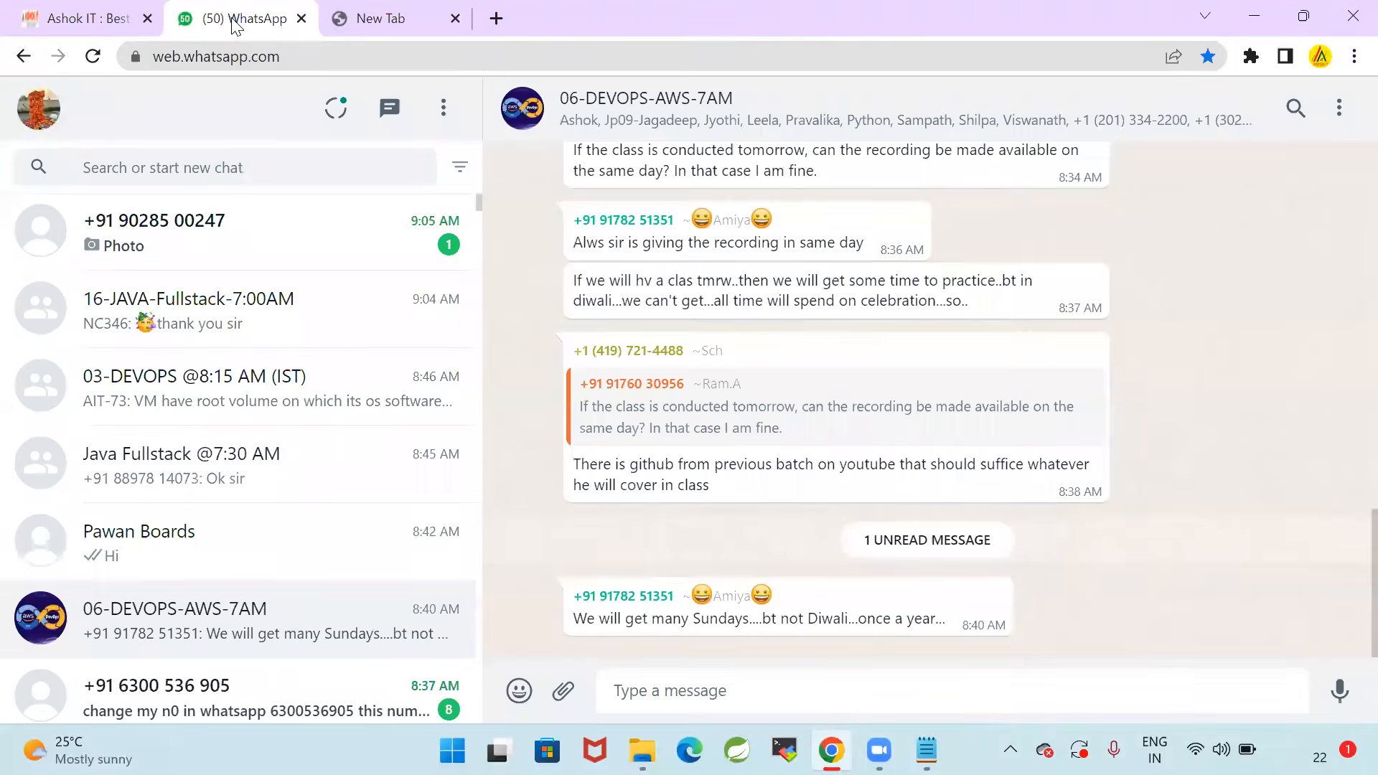
pyautogui.middleClick(234, 23)
pyautogui.middleClick(234, 22)
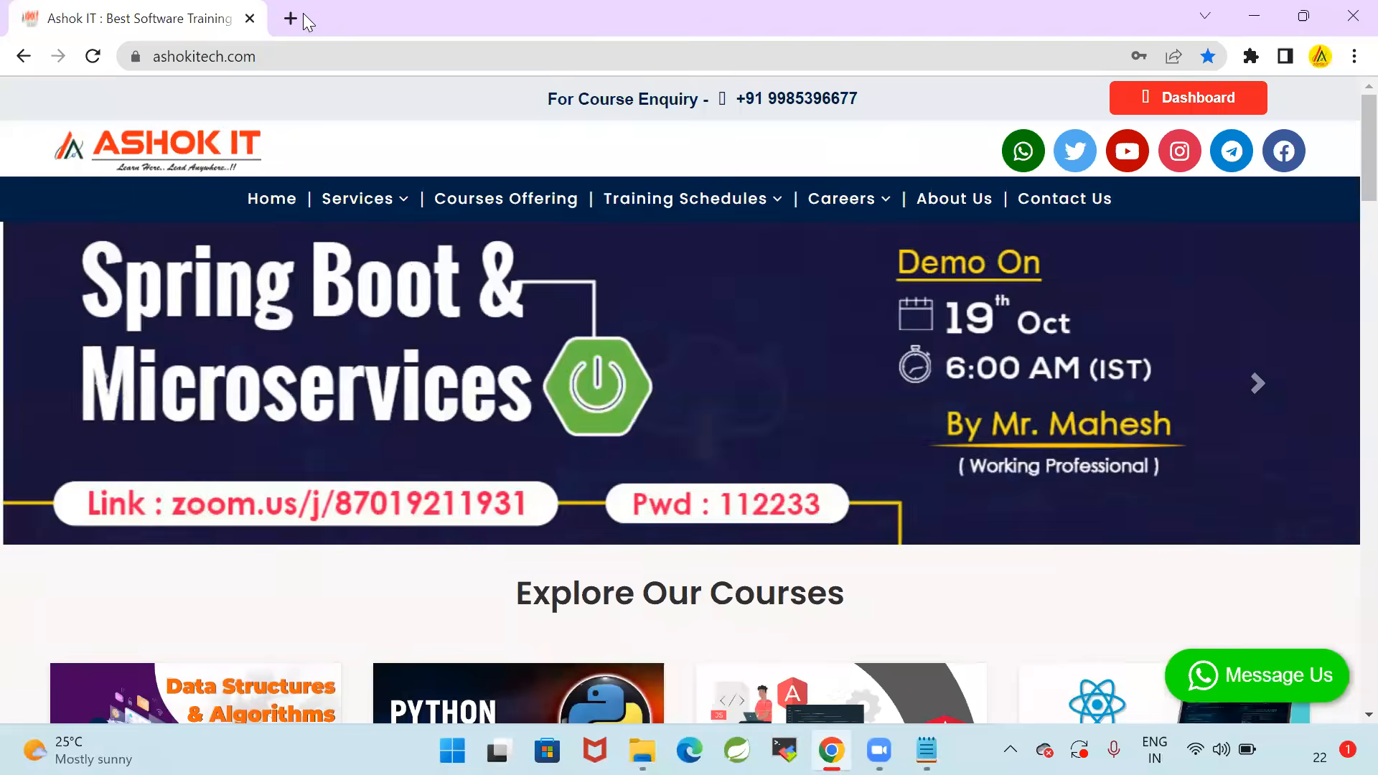
# Open the AWS Management Console address in a new tab and go to its sign-in page
pyautogui.click(294, 18)
pyautogui.write('aws')
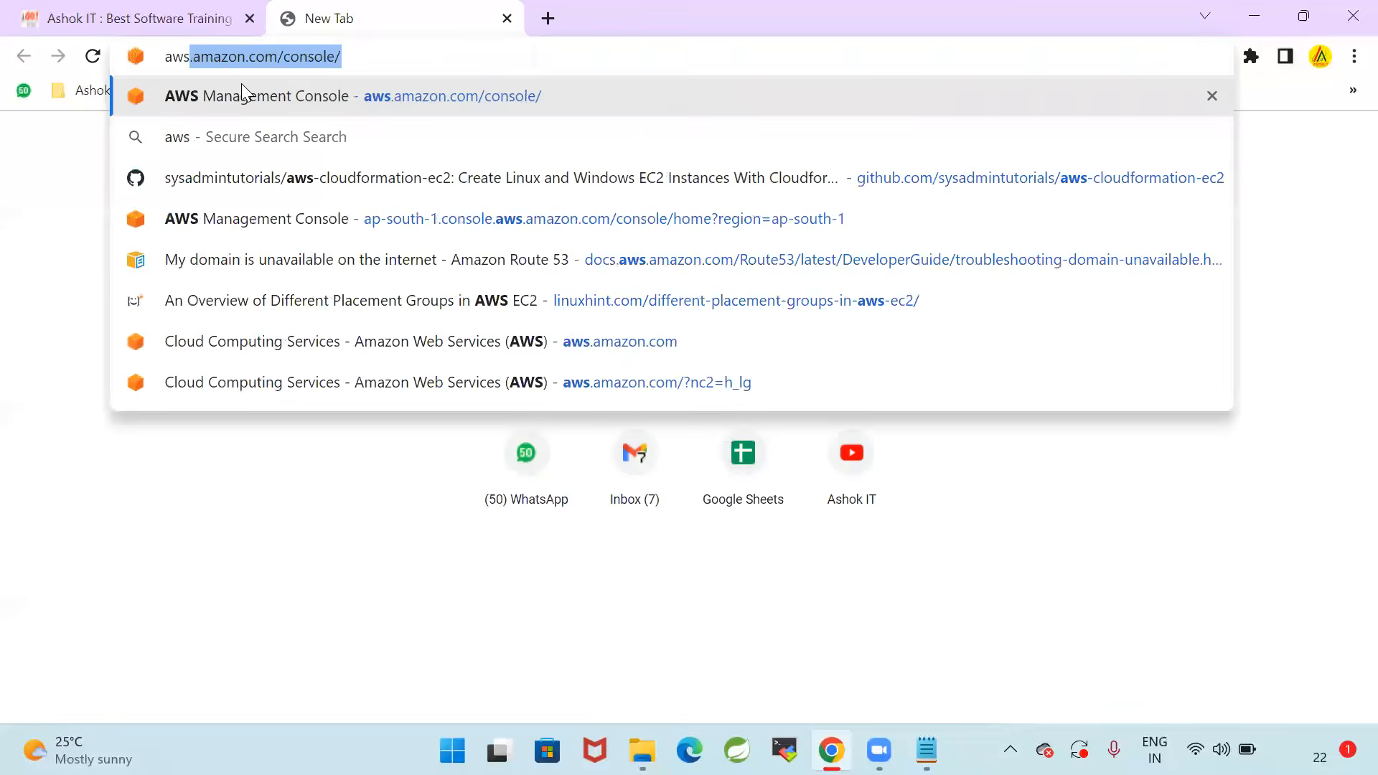
pyautogui.click(241, 83)
pyautogui.click(678, 413)
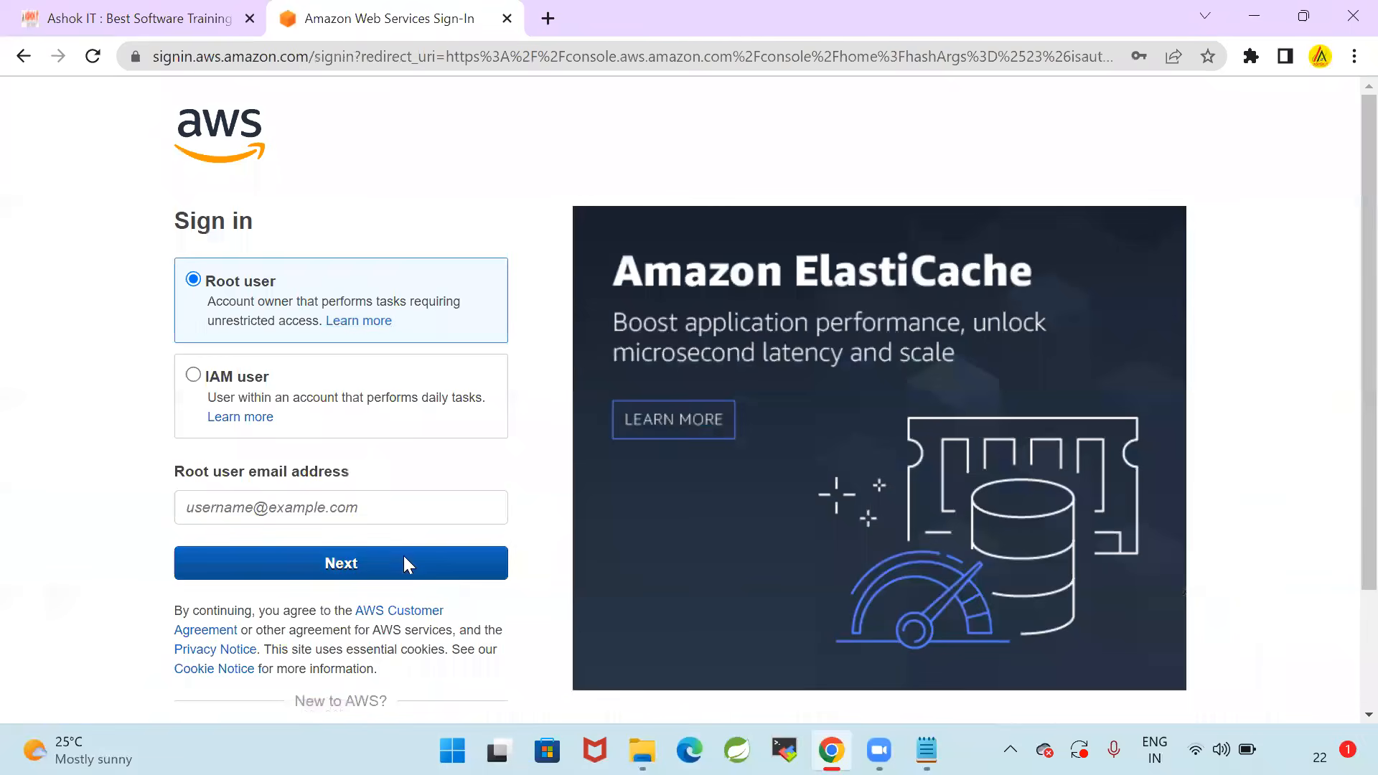
# Sign in to AWS as the root user with the account's e-mail address and password
pyautogui.click(402, 507)
pyautogui.click(406, 610)
pyautogui.click(338, 552)
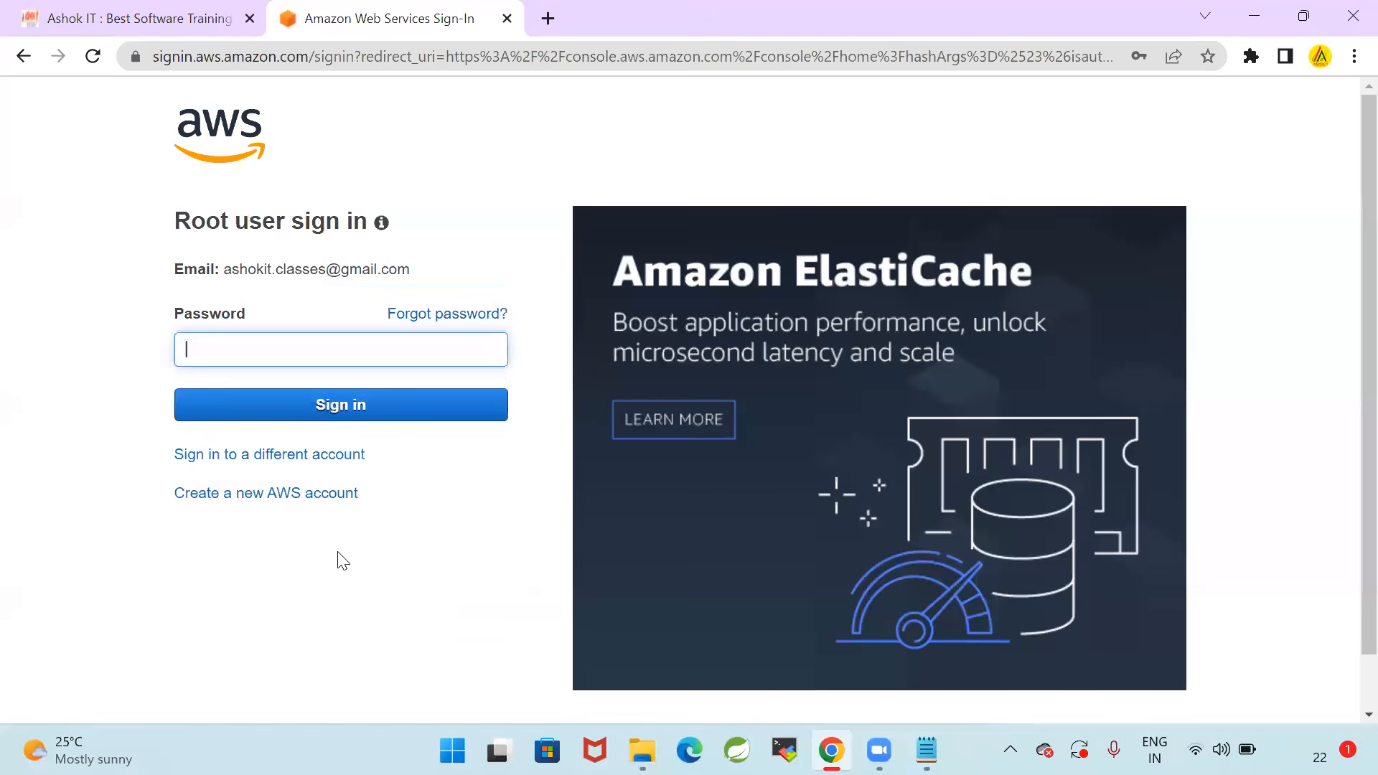
pyautogui.click(428, 362)
pyautogui.click(286, 605)
pyautogui.click(314, 359)
pyautogui.write('•')
pyautogui.click(396, 399)
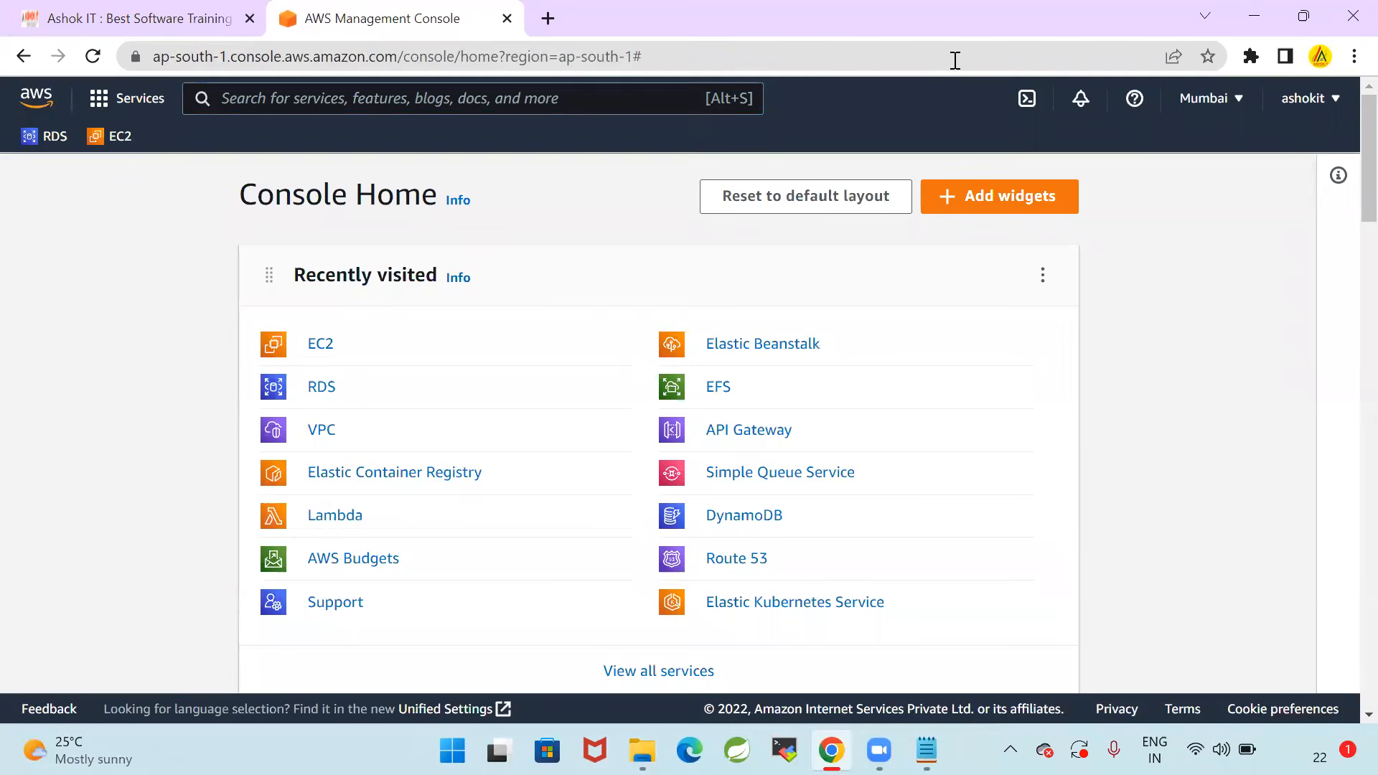
# Terminate the DBServer and Helper-Ec2-VM instances in the EC2 instance list and dismiss the notification
pyautogui.click(320, 349)
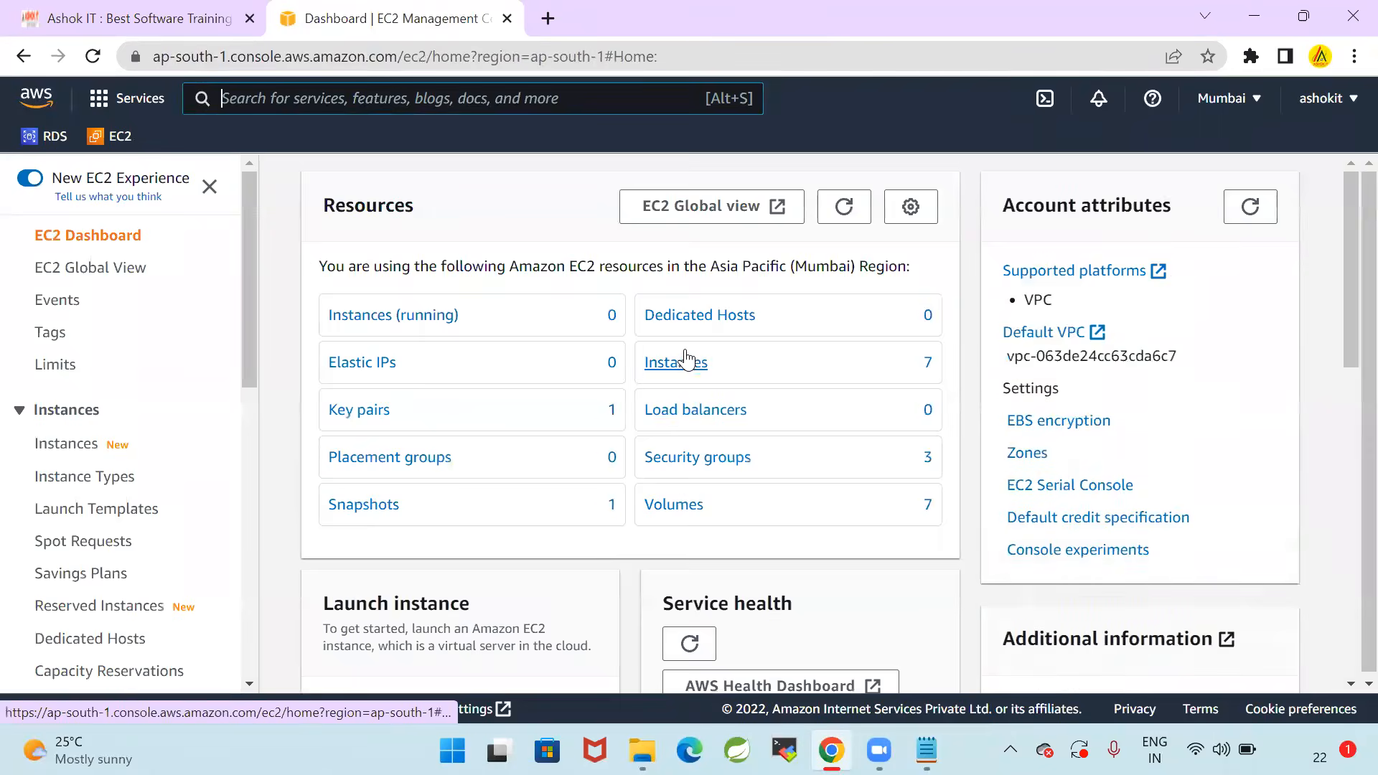
pyautogui.click(688, 360)
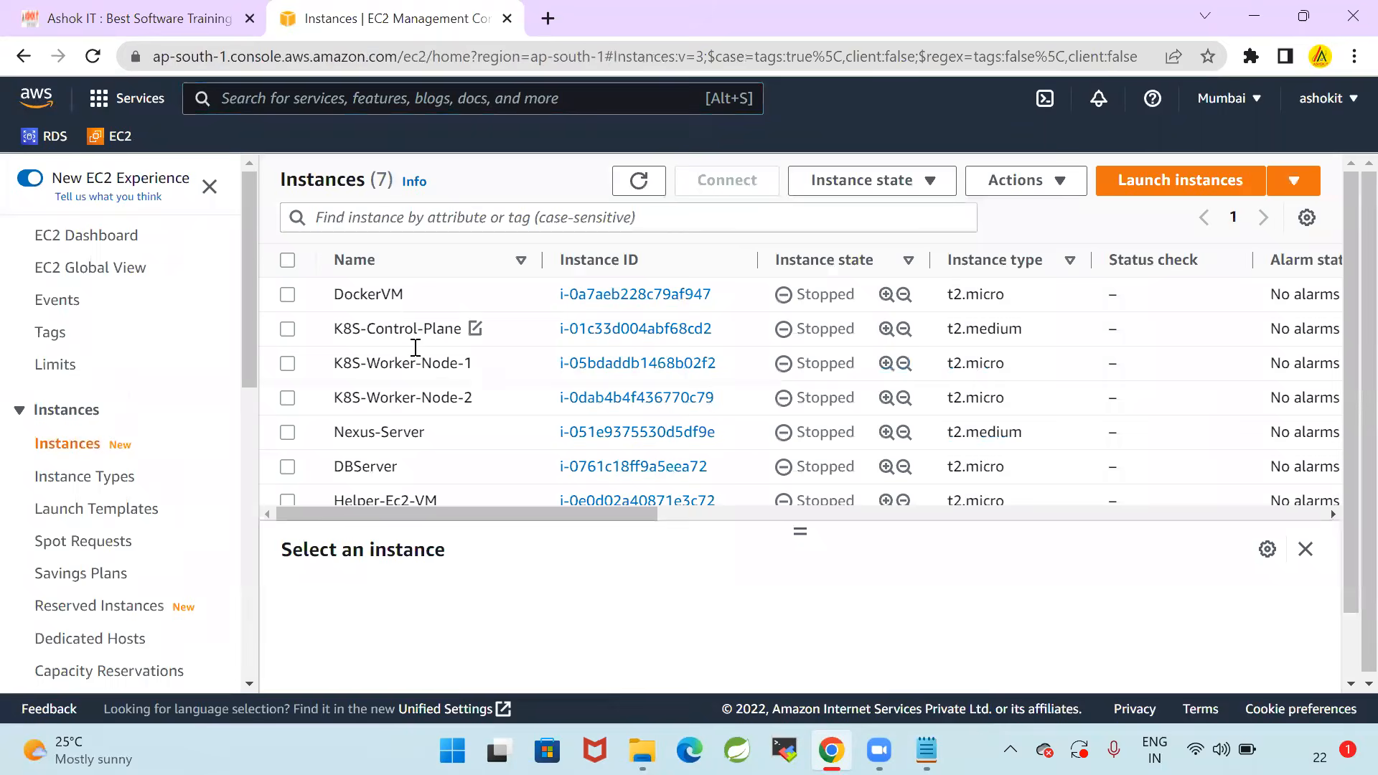
pyautogui.scroll(-2, 421, 372)
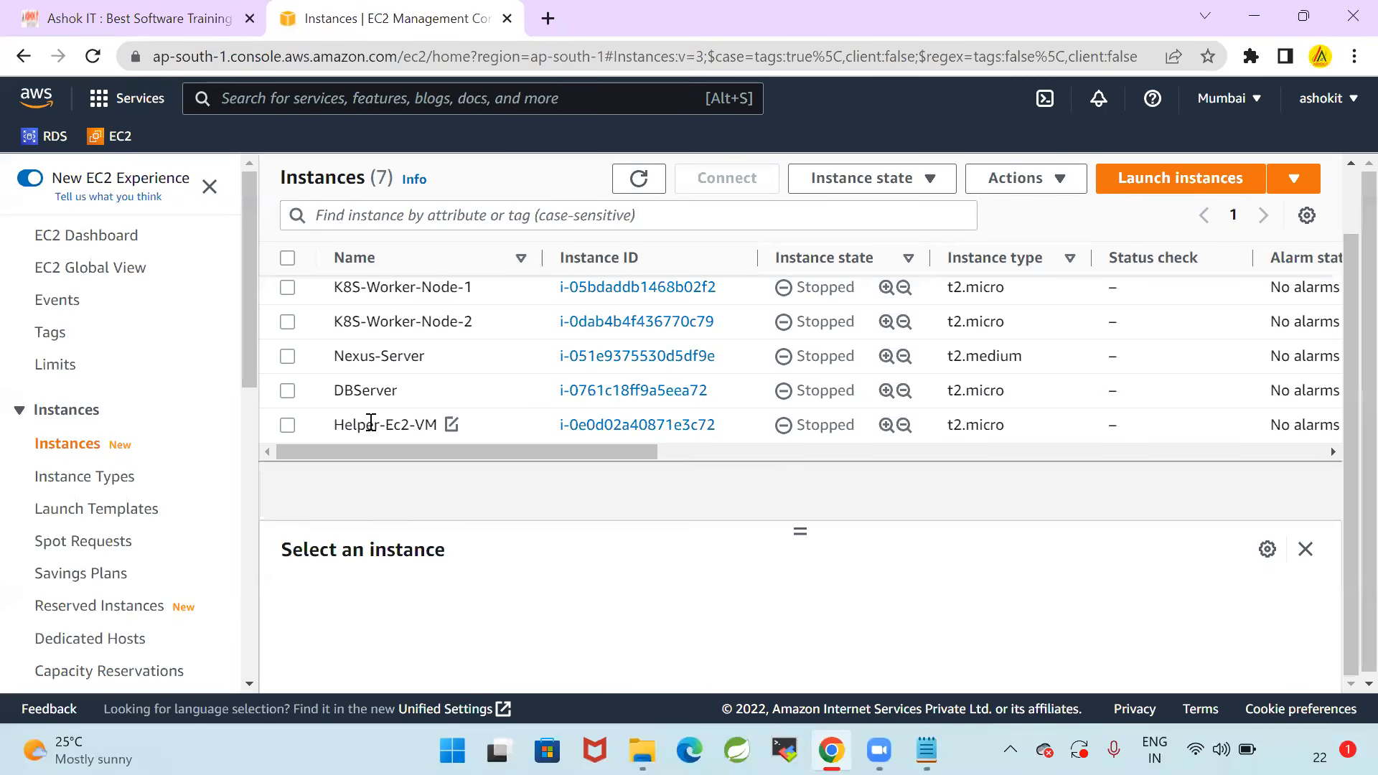
pyautogui.click(287, 392)
pyautogui.click(288, 425)
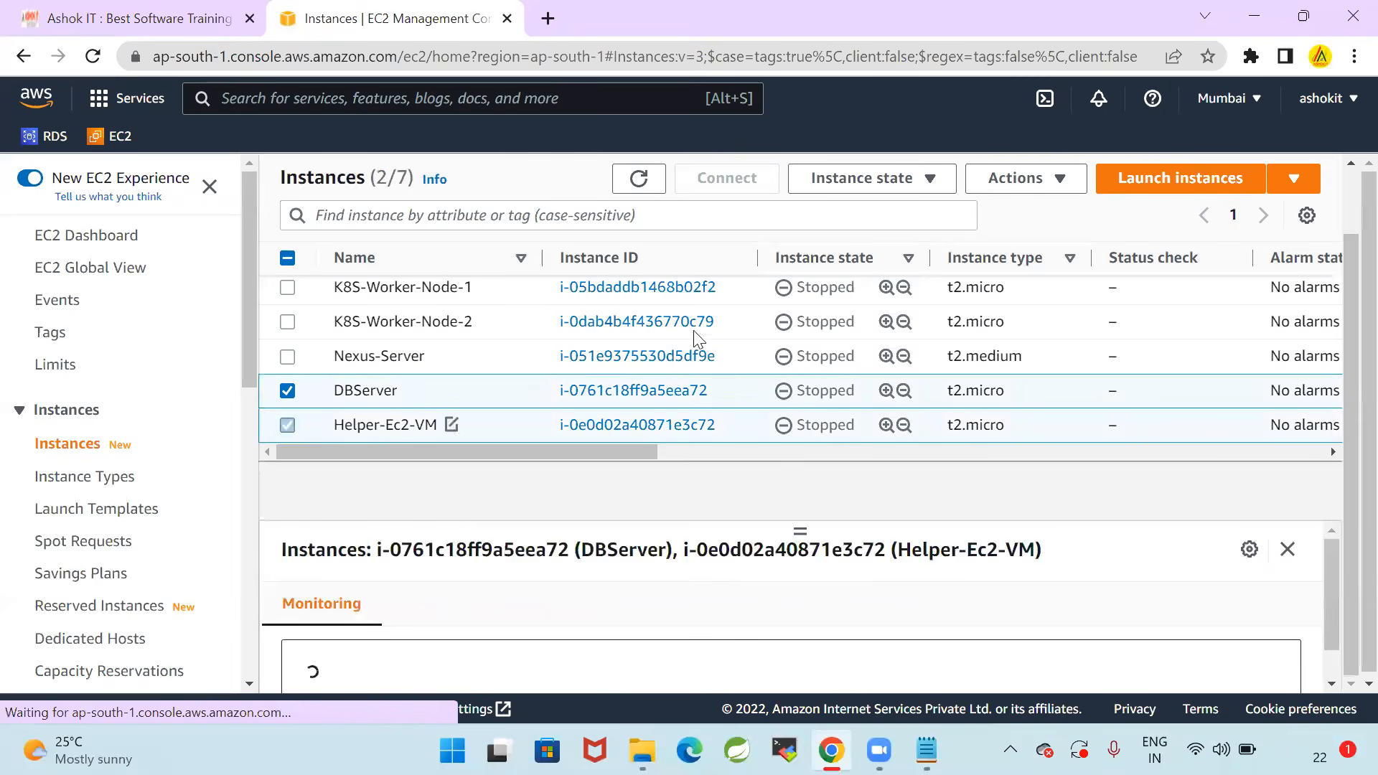
pyautogui.click(855, 179)
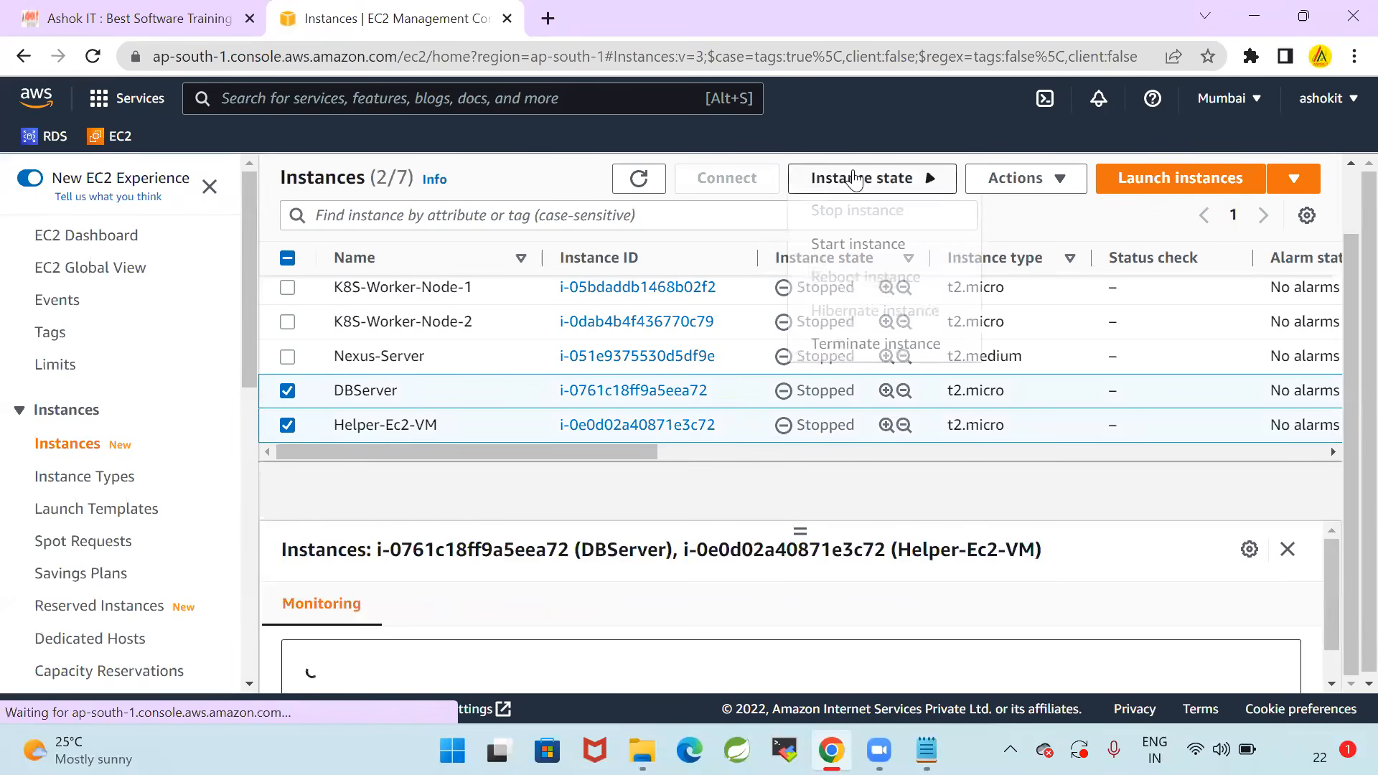
pyautogui.click(889, 345)
pyautogui.click(1053, 674)
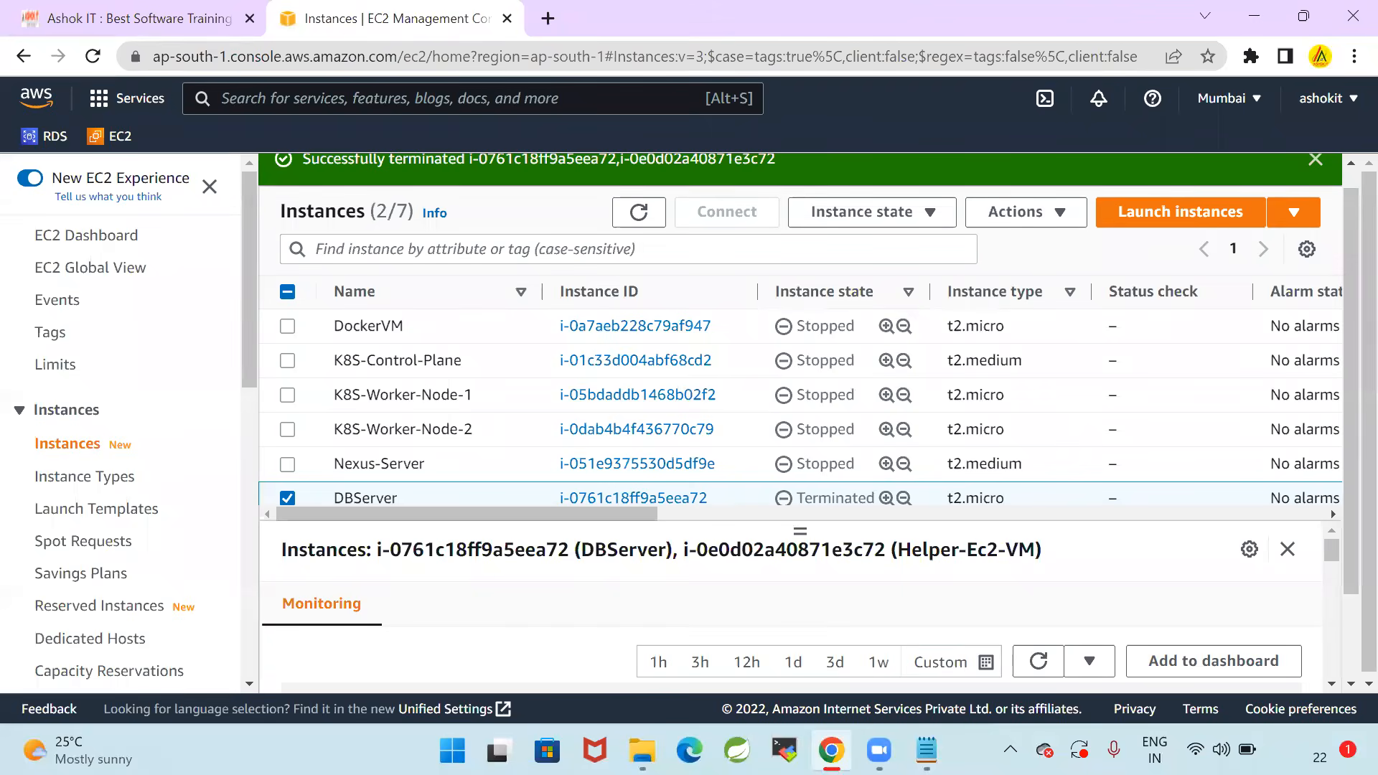
pyautogui.click(1315, 158)
# Switch back to Notepad and review the three prerequisites: AWS admin account, instance for Kubectl and AWS CLI access
pyautogui.hotkey('alt', 'Tab')
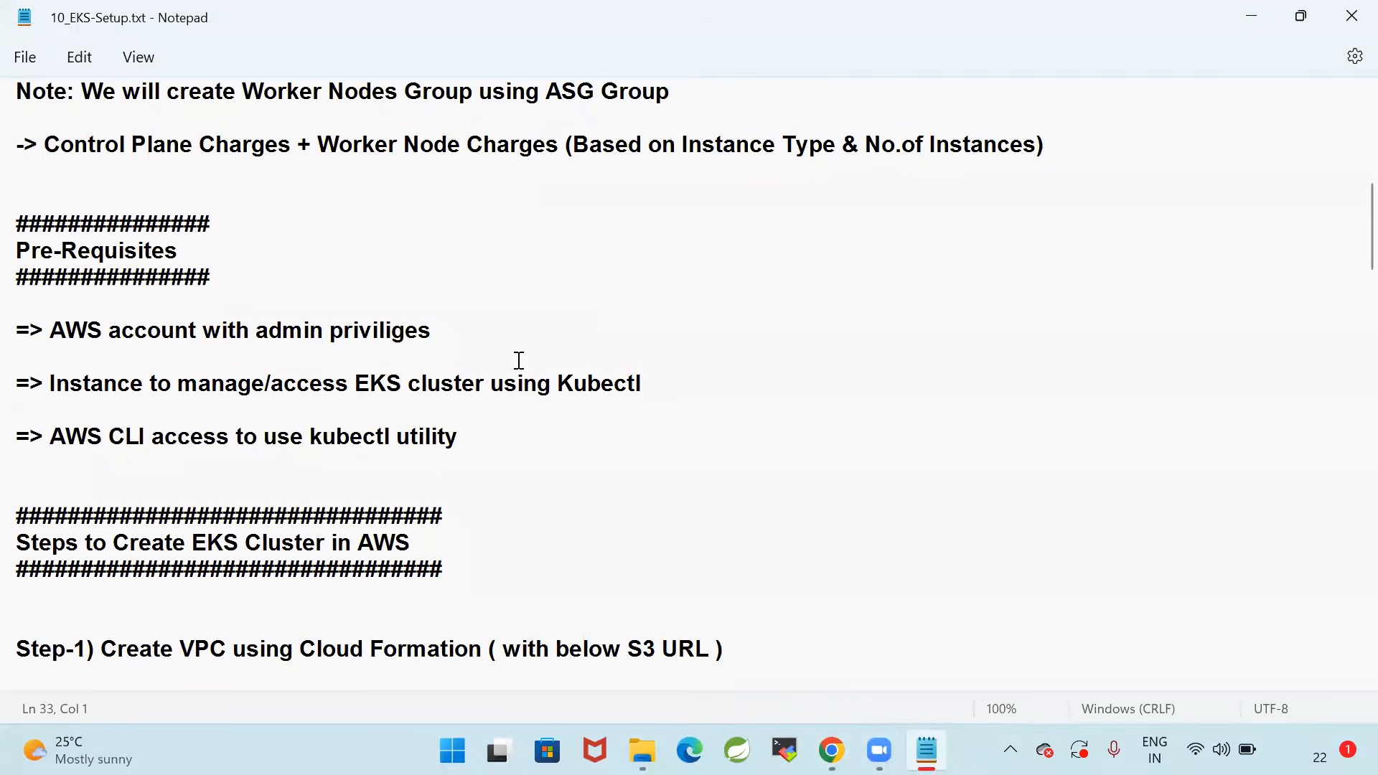
pyautogui.moveTo(46, 328); pyautogui.dragTo(529, 327)
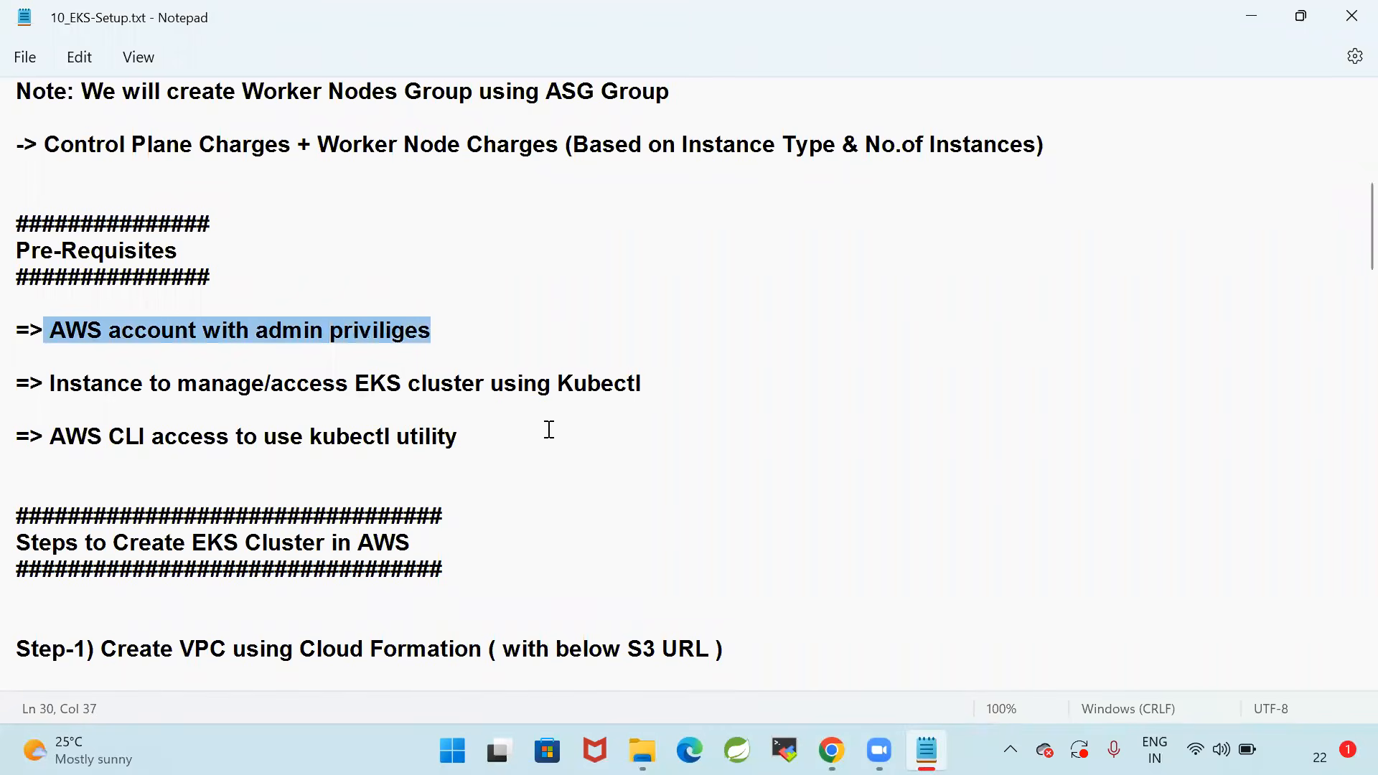
pyautogui.click(495, 437)
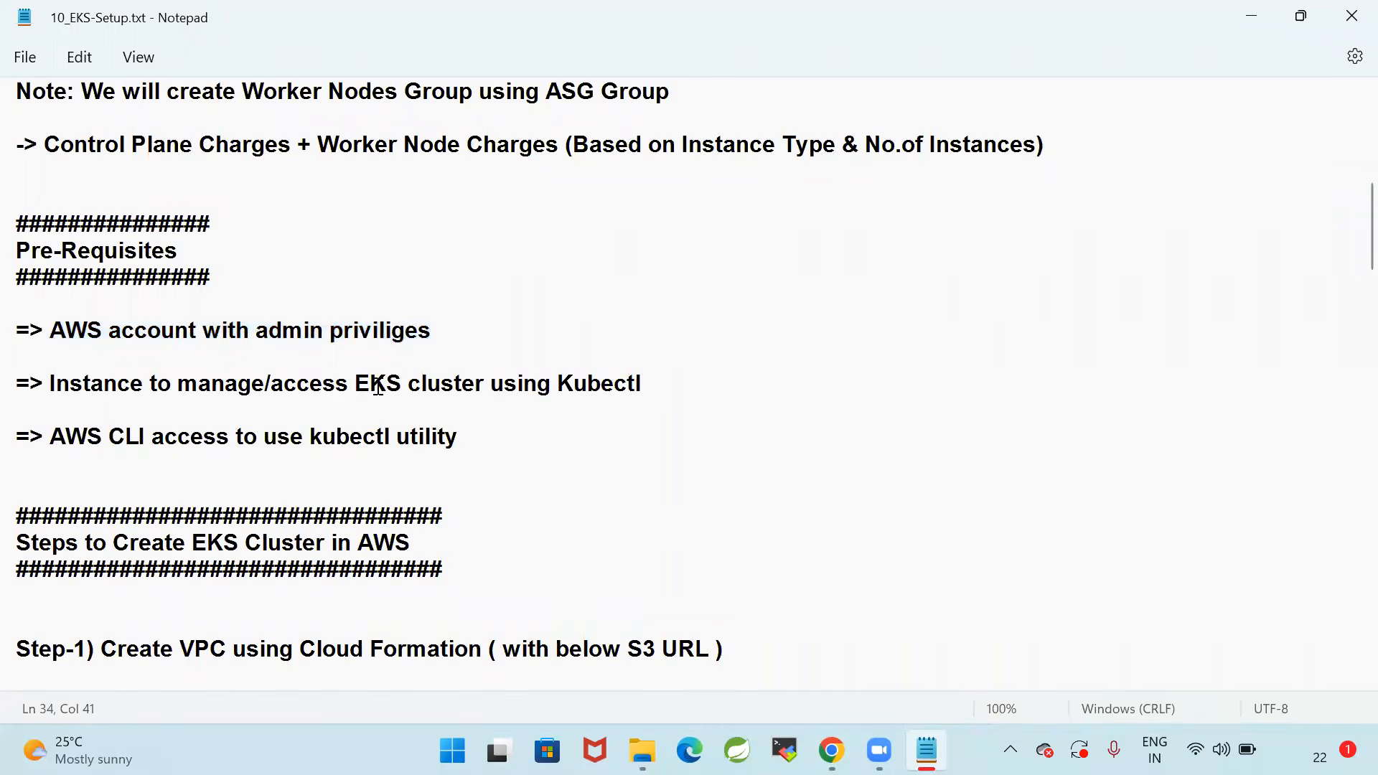
pyautogui.moveTo(363, 387); pyautogui.dragTo(769, 382)
pyautogui.click(768, 382)
pyautogui.moveTo(49, 437); pyautogui.dragTo(553, 433)
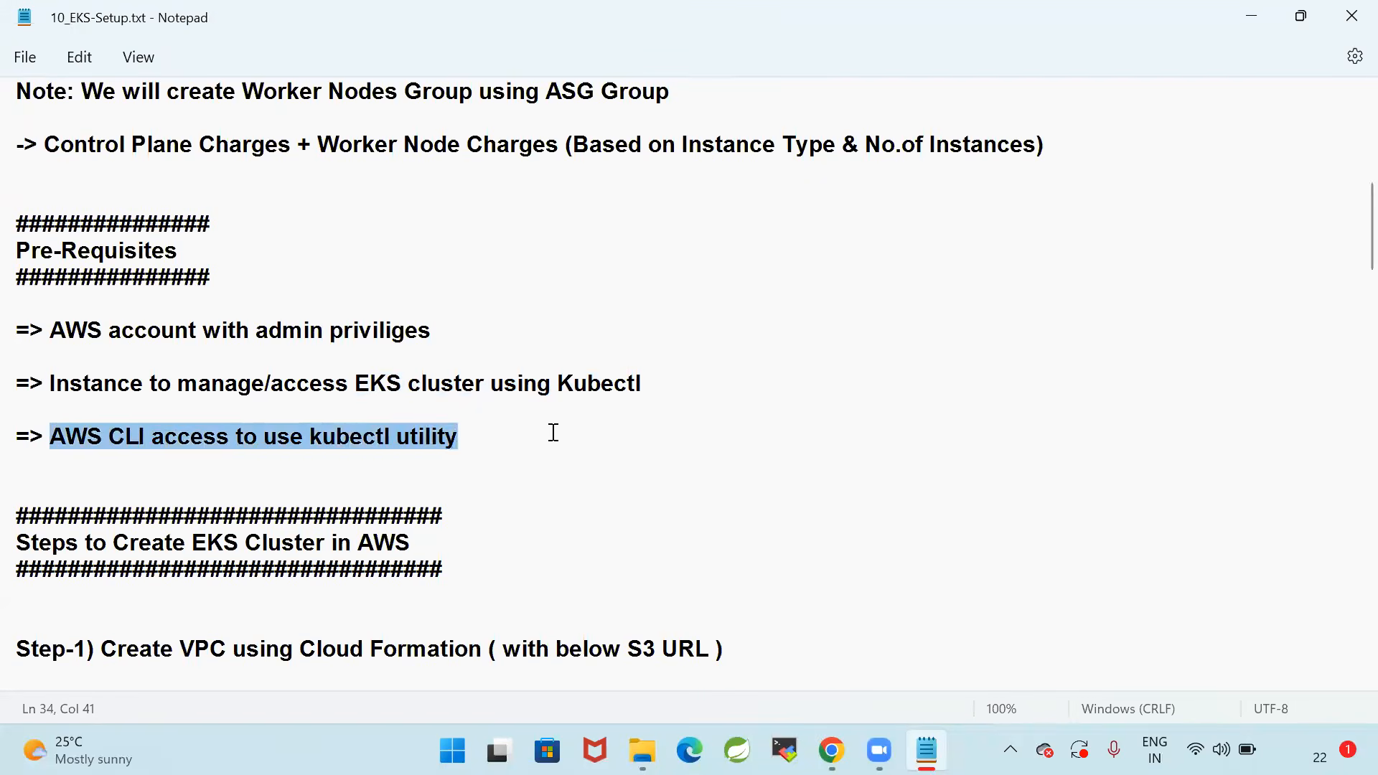
pyautogui.click(554, 433)
# Re-examine the prerequisites on the AWS account with admin privileges and the instance to manage the EKS cluster, highlighting both lines
pyautogui.moveTo(50, 329); pyautogui.dragTo(568, 336)
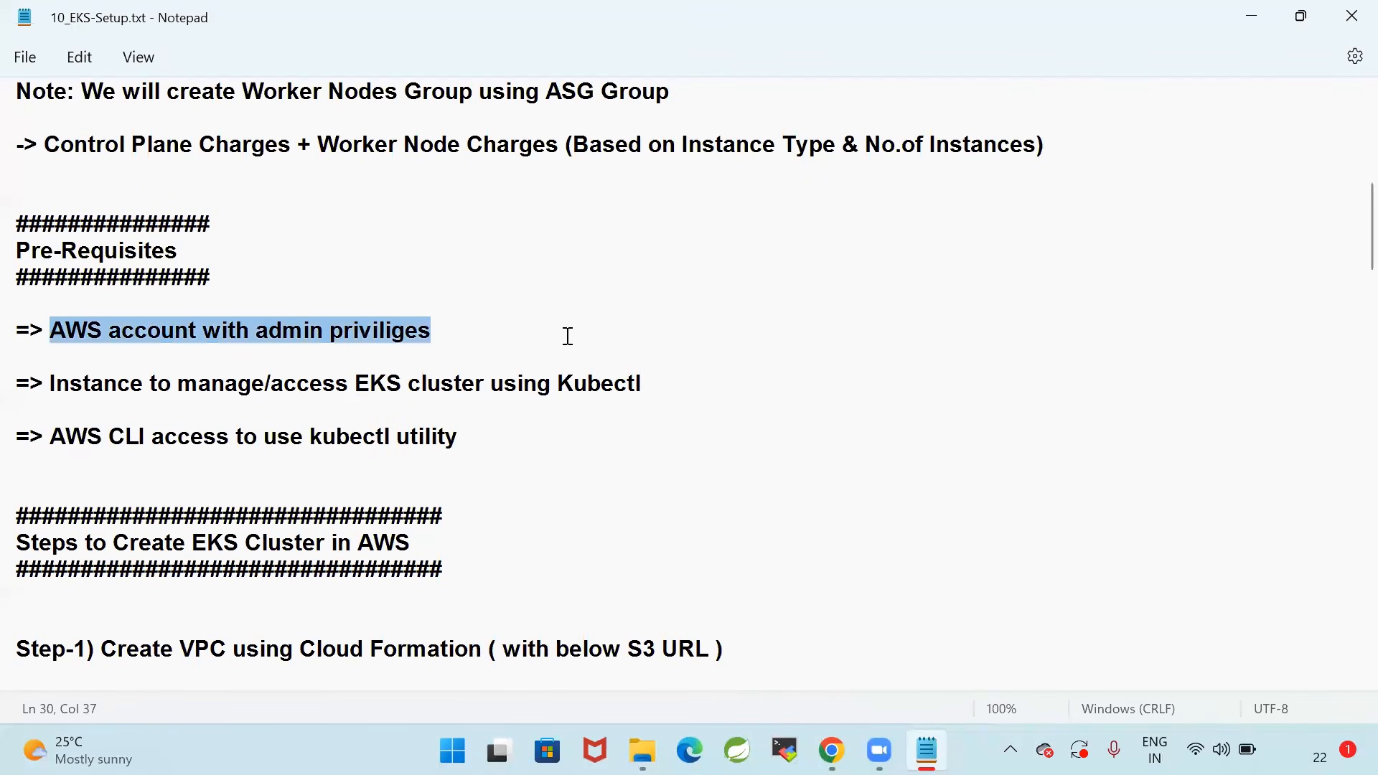
pyautogui.click(568, 336)
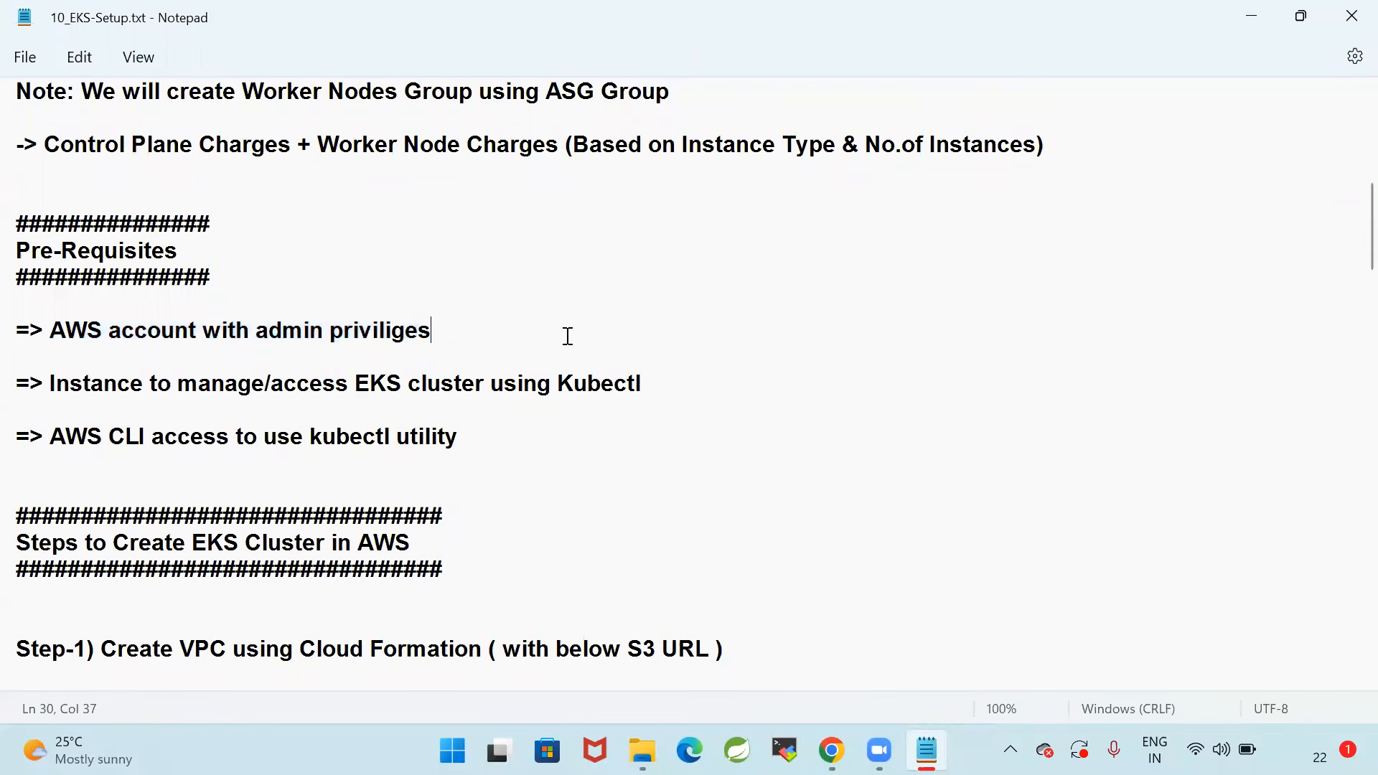
pyautogui.moveTo(57, 333); pyautogui.dragTo(659, 329)
pyautogui.click(659, 331)
pyautogui.moveTo(55, 385); pyautogui.dragTo(670, 382)
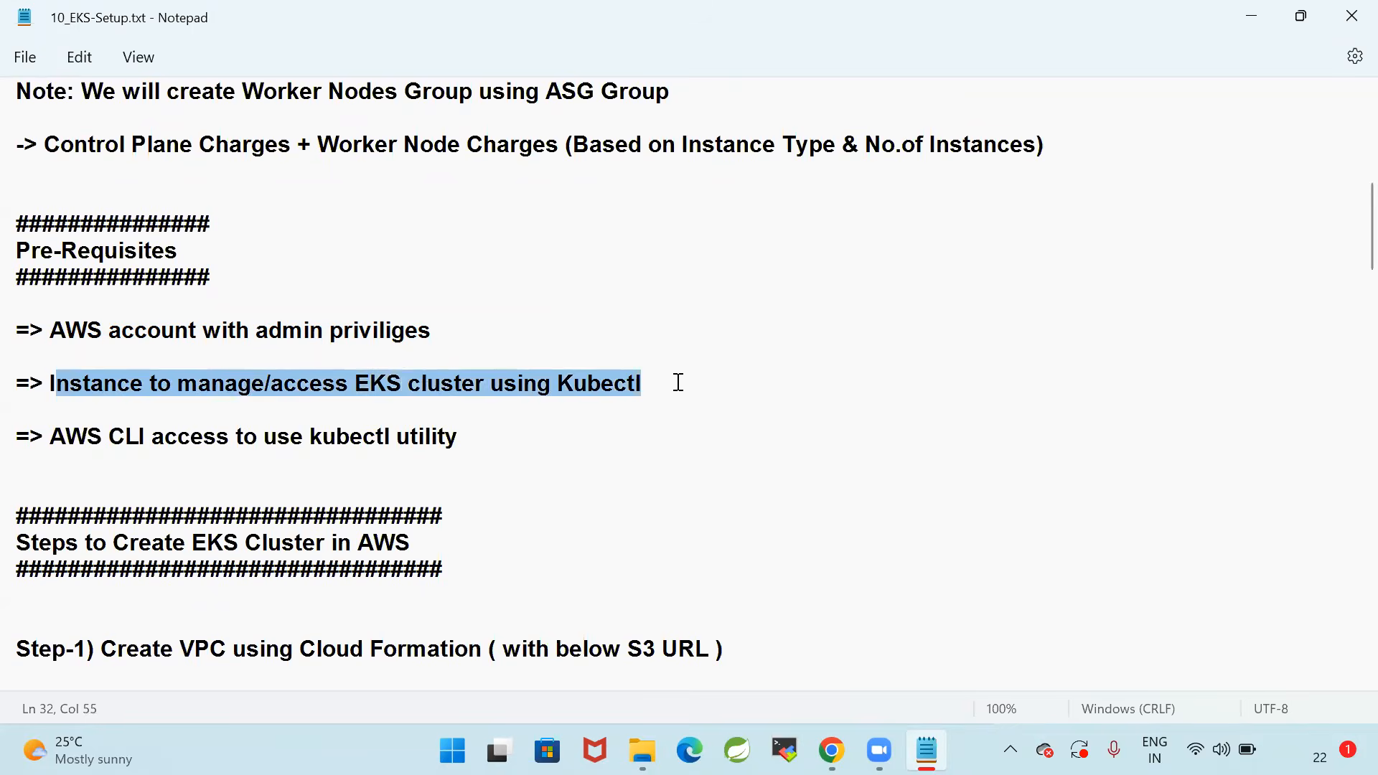
pyautogui.click(679, 382)
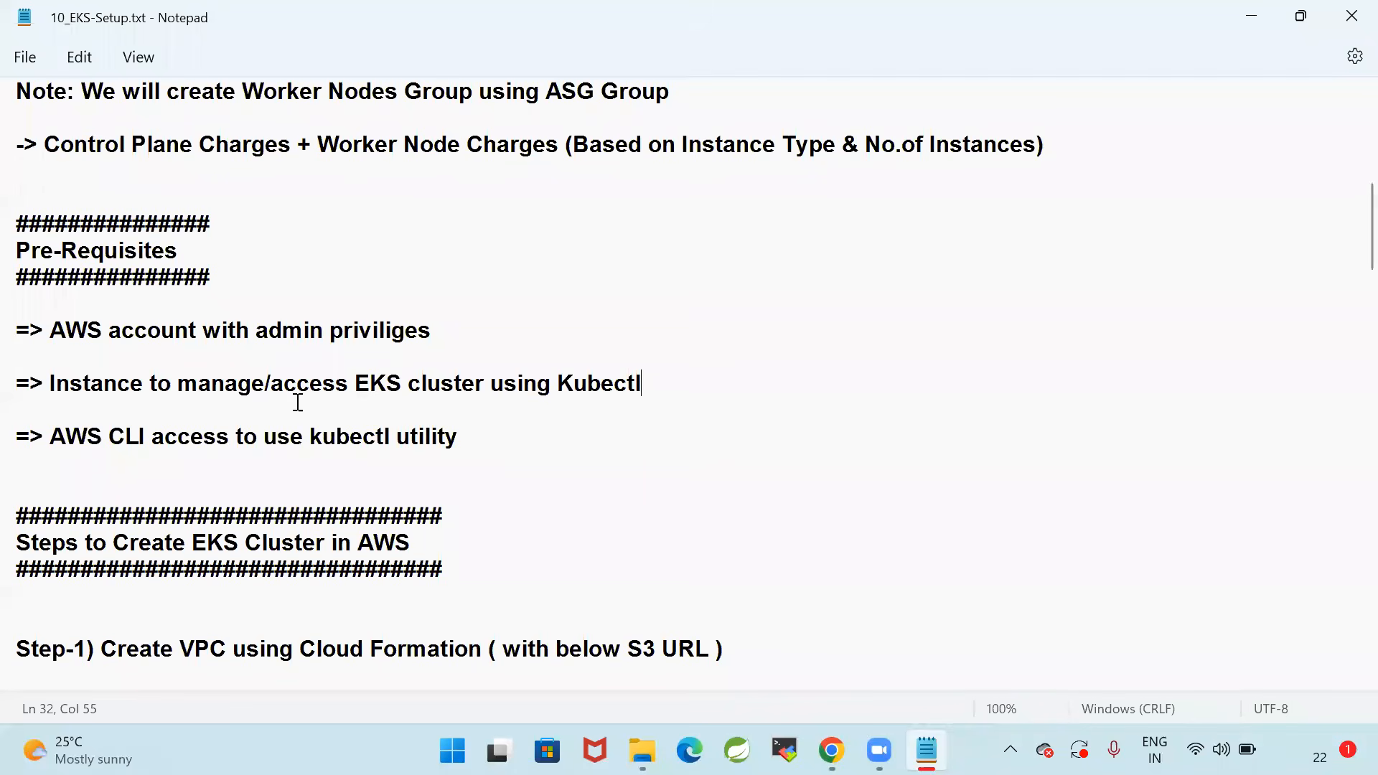
# Open Paint and draw a tall rectangle outline near the middle of the blank canvas
pyautogui.click(863, 445)
pyautogui.press('super')
pyautogui.write('mspa')
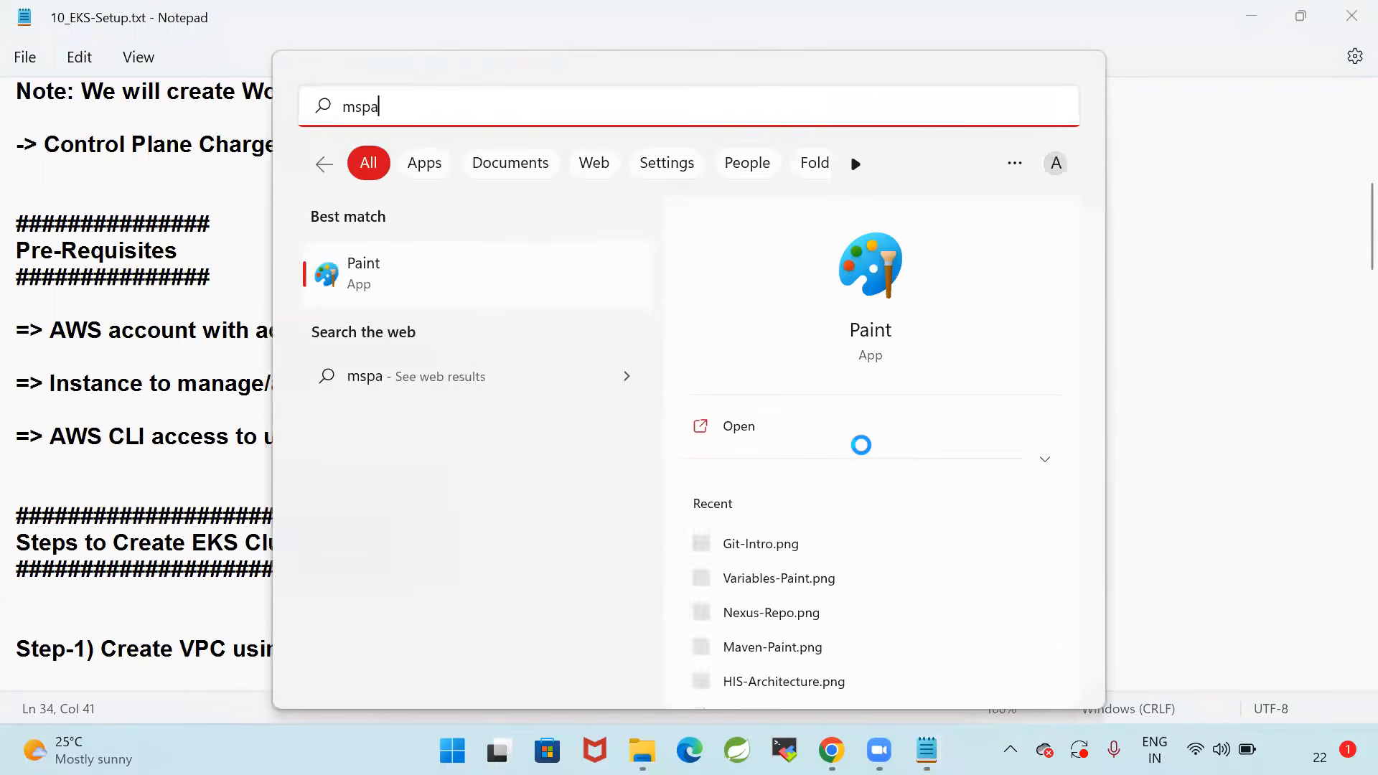
pyautogui.press('Return')
pyautogui.click(605, 107)
pyautogui.moveTo(507, 333); pyautogui.dragTo(660, 536)
pyautogui.click(767, 453)
# Add the text "Control Plane" on two lines inside the rectangle and make it bold
pyautogui.click(395, 108)
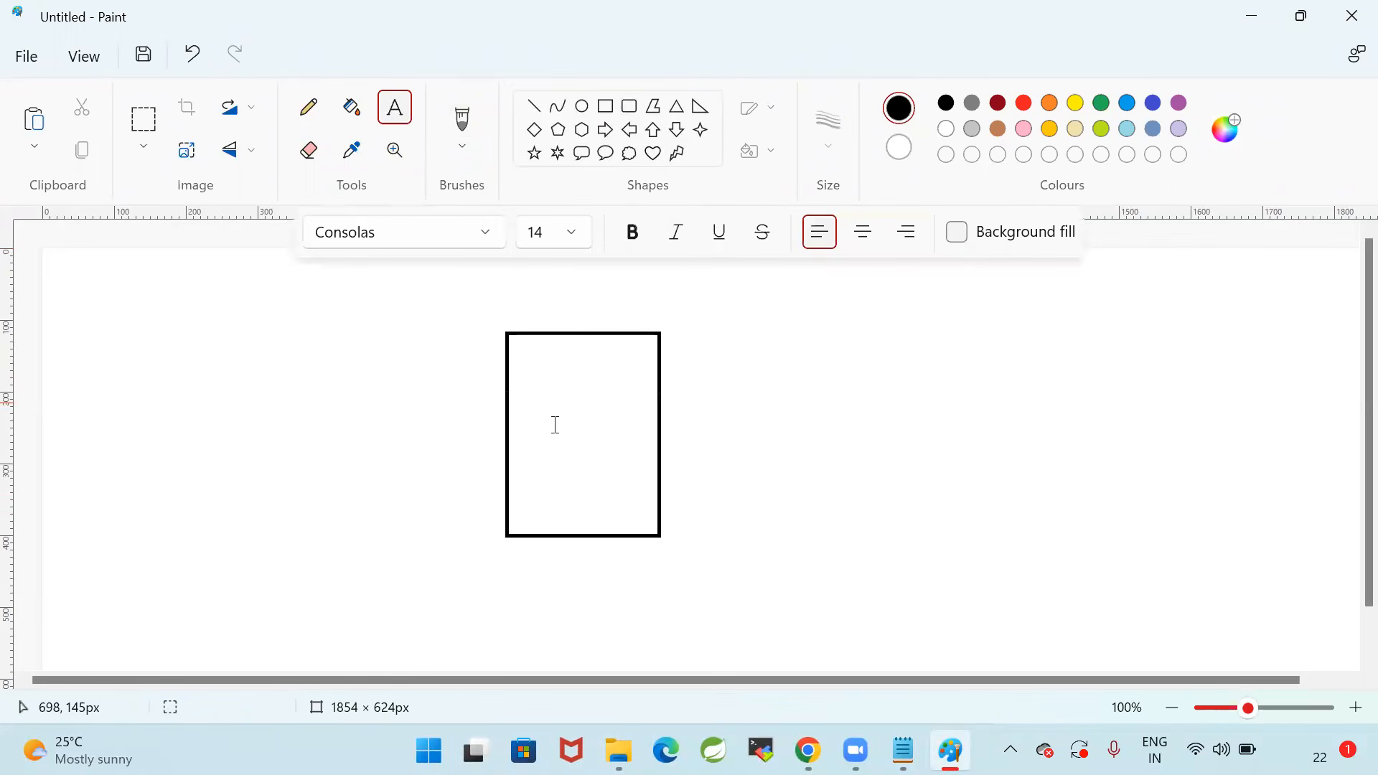
pyautogui.moveTo(536, 381); pyautogui.dragTo(630, 495)
pyautogui.write('Control')
pyautogui.press('Return')
pyautogui.write('Plane')
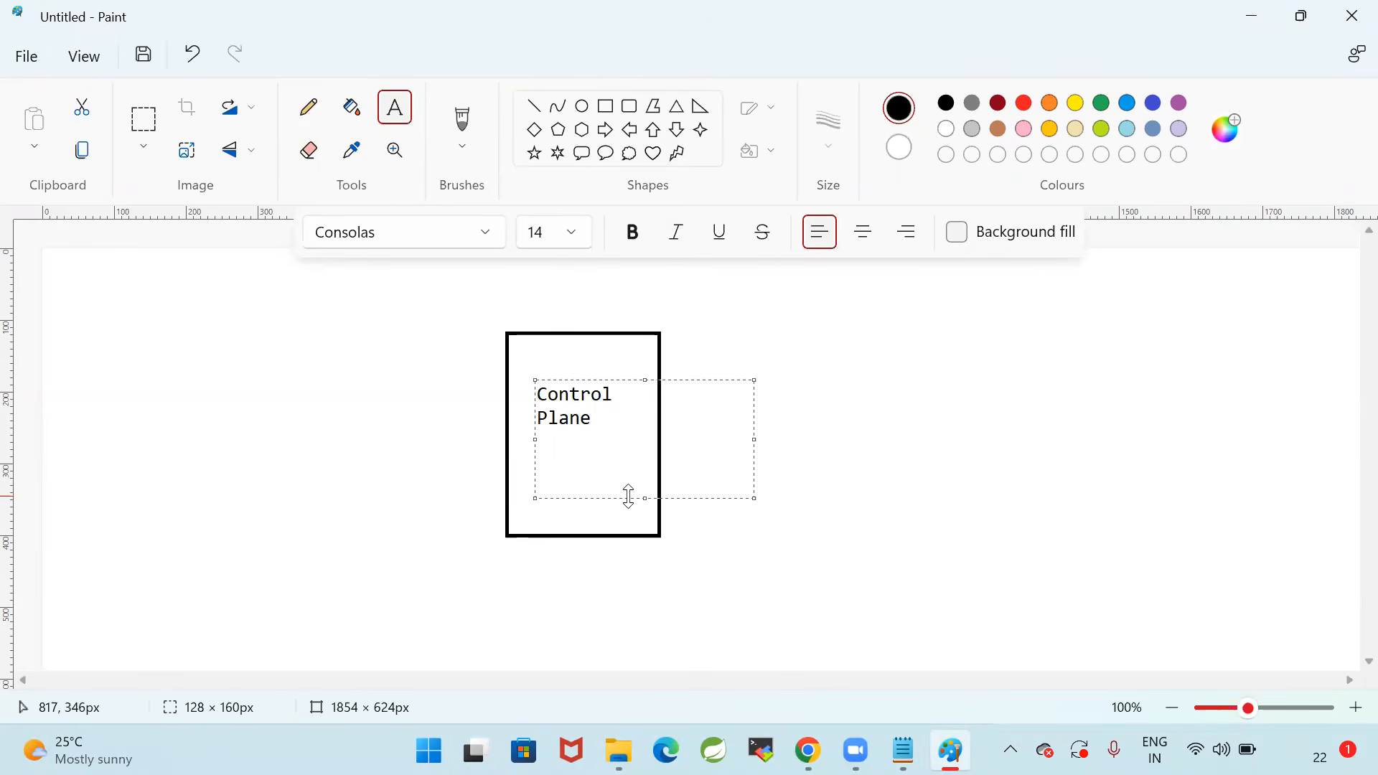
pyautogui.moveTo(606, 421); pyautogui.dragTo(516, 386)
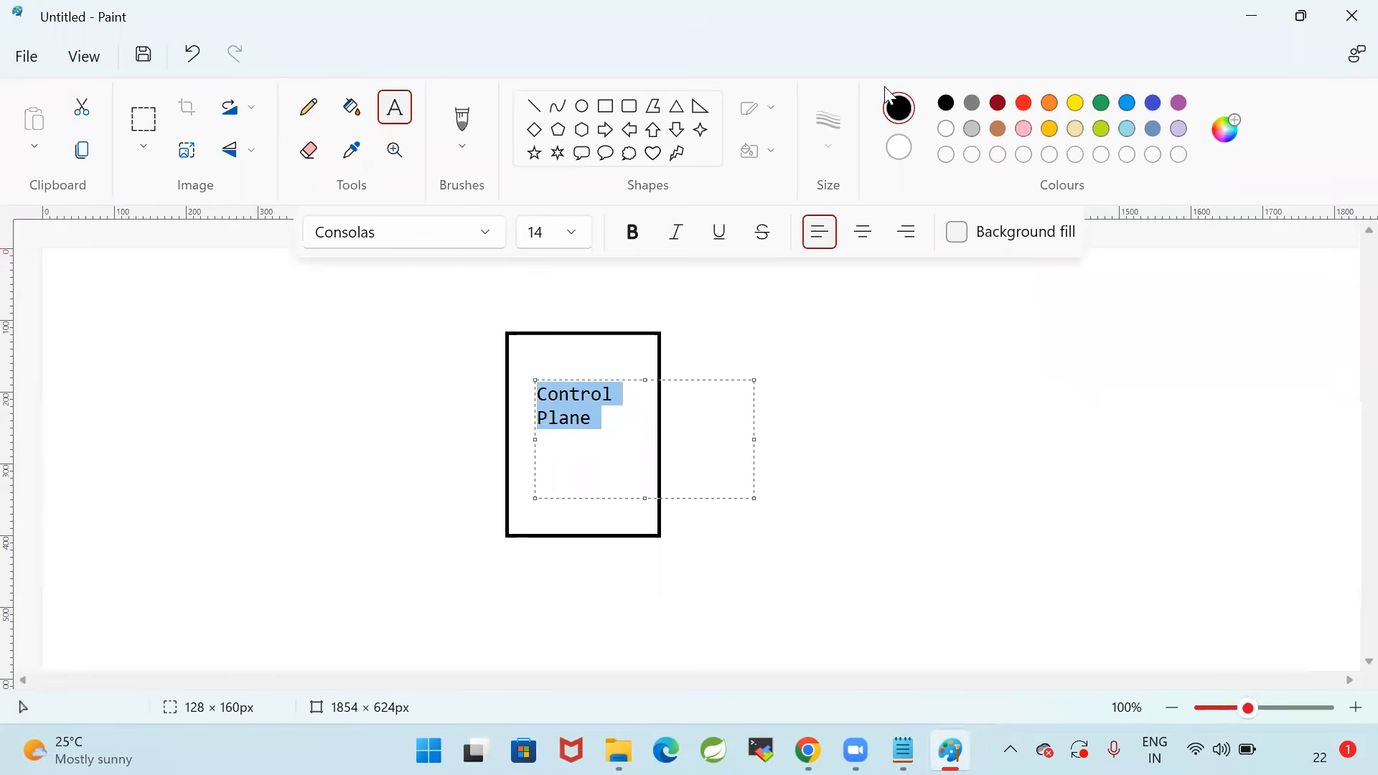
pyautogui.click(622, 243)
pyautogui.click(899, 519)
# Add the bold label "AWS EKS" above the Control Plane rectangle
pyautogui.moveTo(533, 297); pyautogui.dragTo(636, 317)
pyautogui.write('AW')
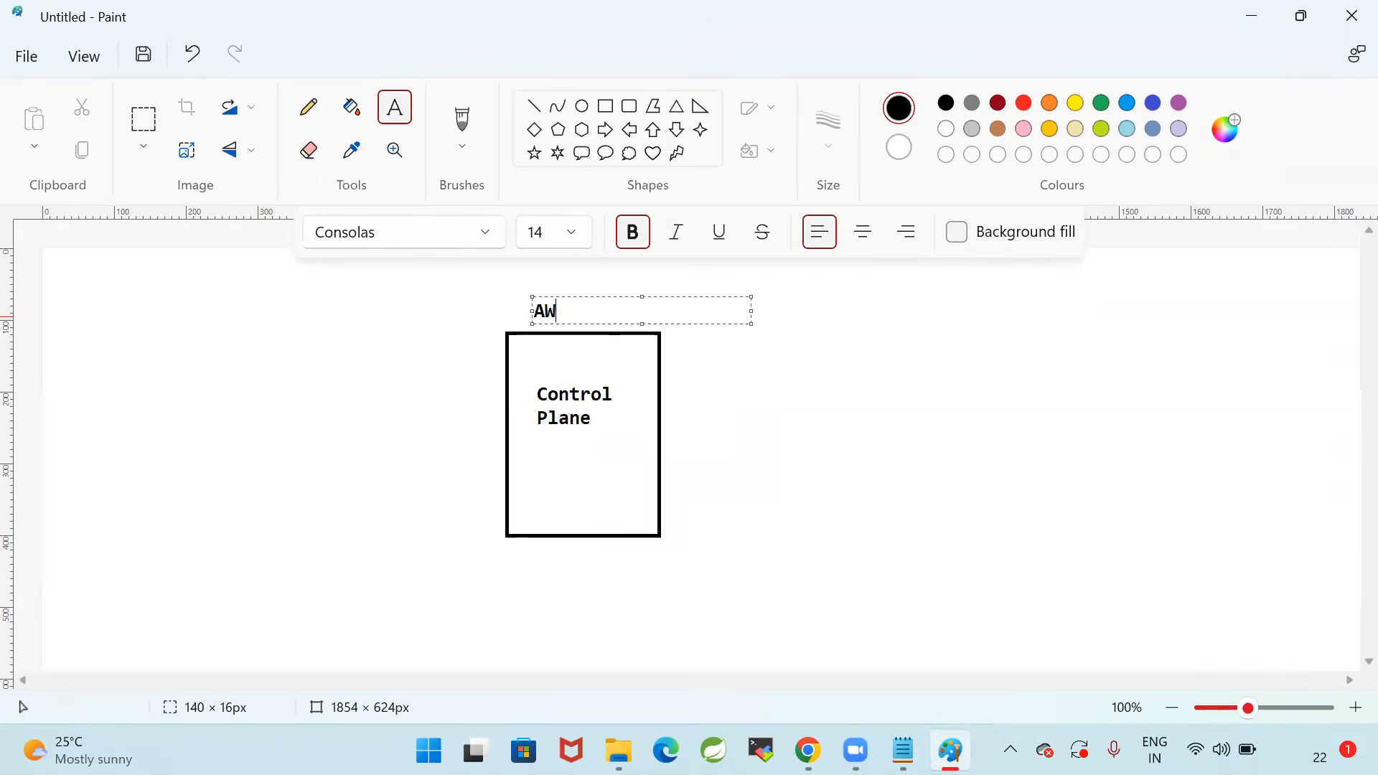
pyautogui.write('S EKS')
pyautogui.click(569, 381)
pyautogui.moveTo(495, 294)
pyautogui.mouseDown()
pyautogui.moveTo(742, 626)
pyautogui.moveTo(677, 577)
pyautogui.mouseUp()
pyautogui.click(936, 525)
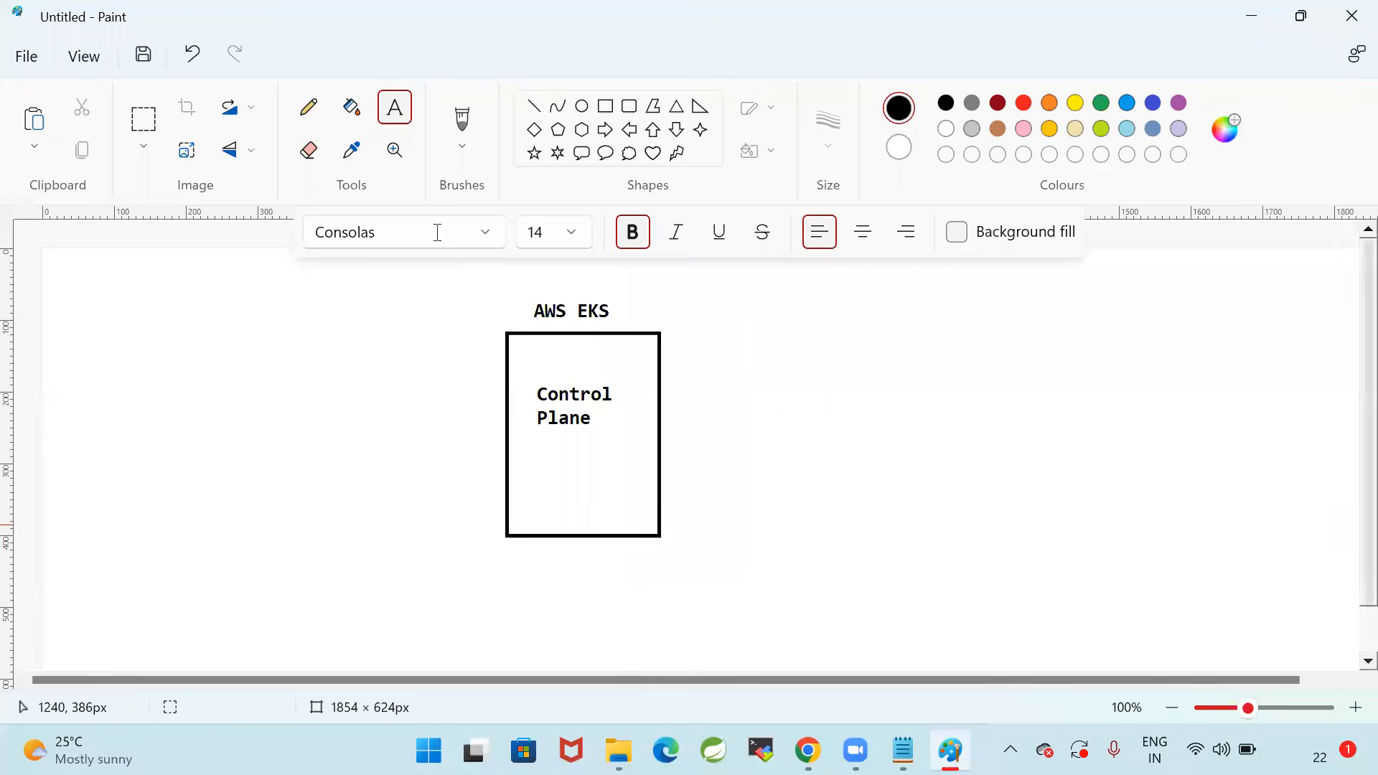
# Draw two wide rectangles, one above the other, beside the Control Plane box on its right, with a gap between them
pyautogui.click(314, 117)
pyautogui.click(605, 106)
pyautogui.moveTo(740, 331)
pyautogui.mouseDown()
pyautogui.moveTo(799, 367)
pyautogui.moveTo(916, 388)
pyautogui.mouseUp()
pyautogui.click(1010, 430)
pyautogui.moveTo(745, 424)
pyautogui.mouseDown()
pyautogui.moveTo(769, 449)
pyautogui.moveTo(913, 473)
pyautogui.mouseUp()
pyautogui.click(1024, 440)
pyautogui.click(309, 108)
pyautogui.click(144, 120)
pyautogui.click(728, 322)
pyautogui.moveTo(866, 431); pyautogui.dragTo(969, 517)
pyautogui.moveTo(892, 437); pyautogui.dragTo(892, 459)
pyautogui.click(980, 440)
# Connect both small rectangles to the right edge of the Control Plane box with straight lines
pyautogui.click(535, 106)
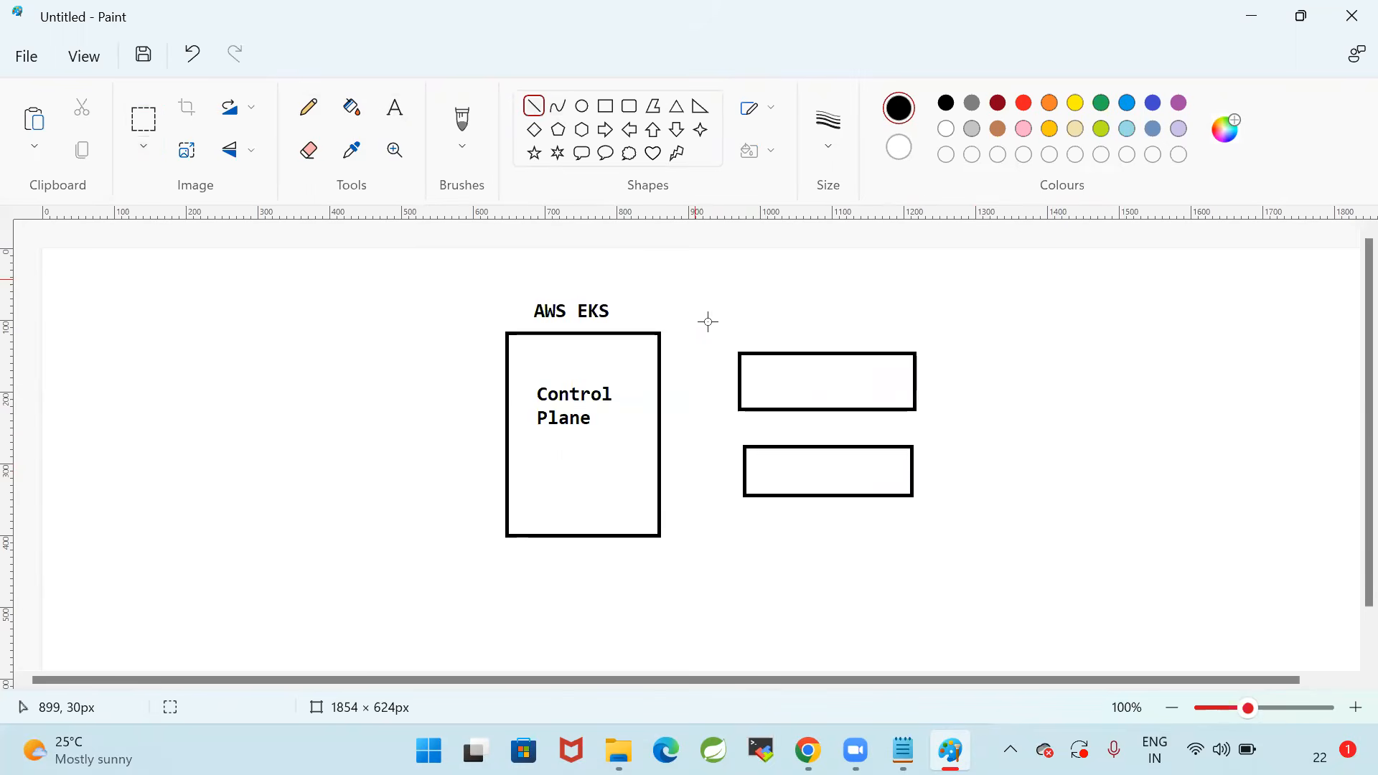
pyautogui.moveTo(737, 377); pyautogui.dragTo(661, 391)
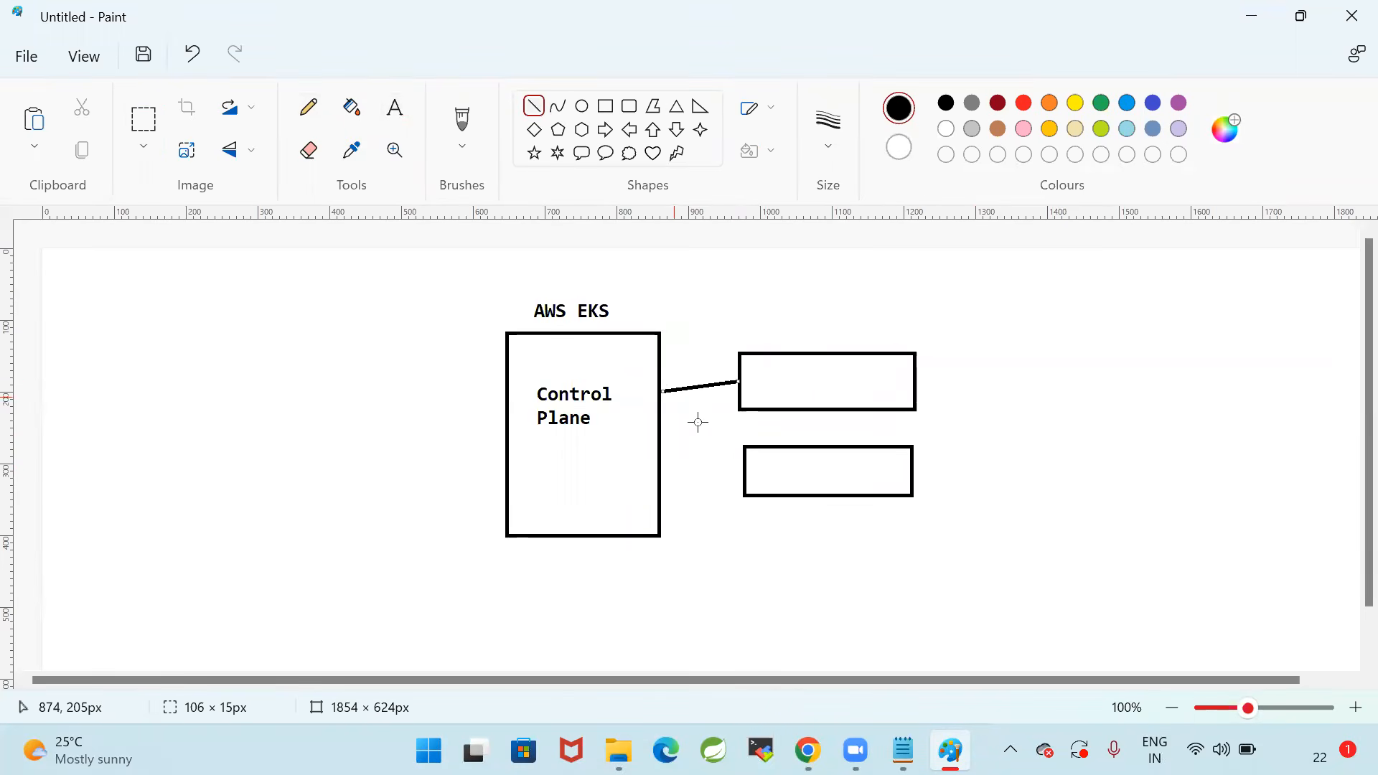
pyautogui.moveTo(745, 481); pyautogui.dragTo(660, 447)
# Label the upper small rectangle "Node-1" and the lower one "Node-2"
pyautogui.click(395, 108)
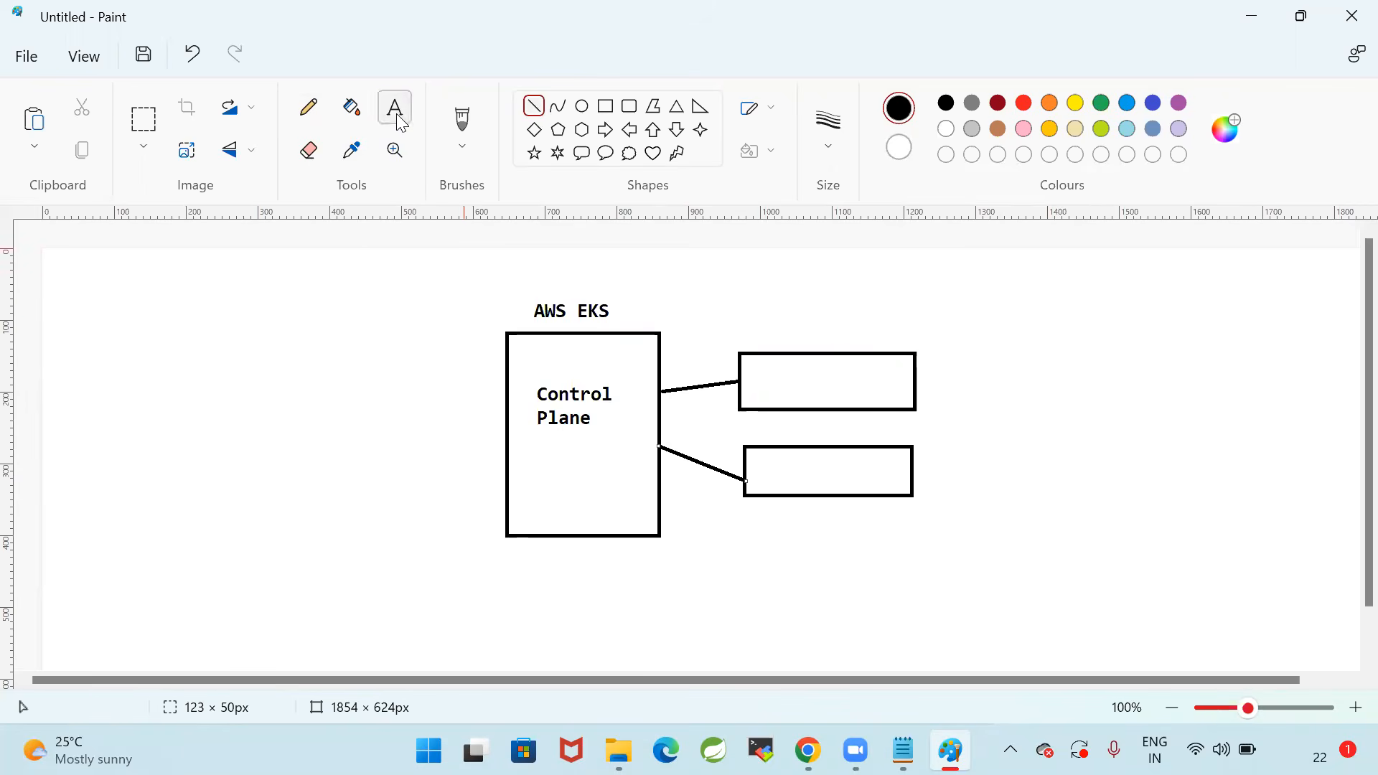
pyautogui.moveTo(781, 359); pyautogui.dragTo(839, 374)
pyautogui.write('Node-')
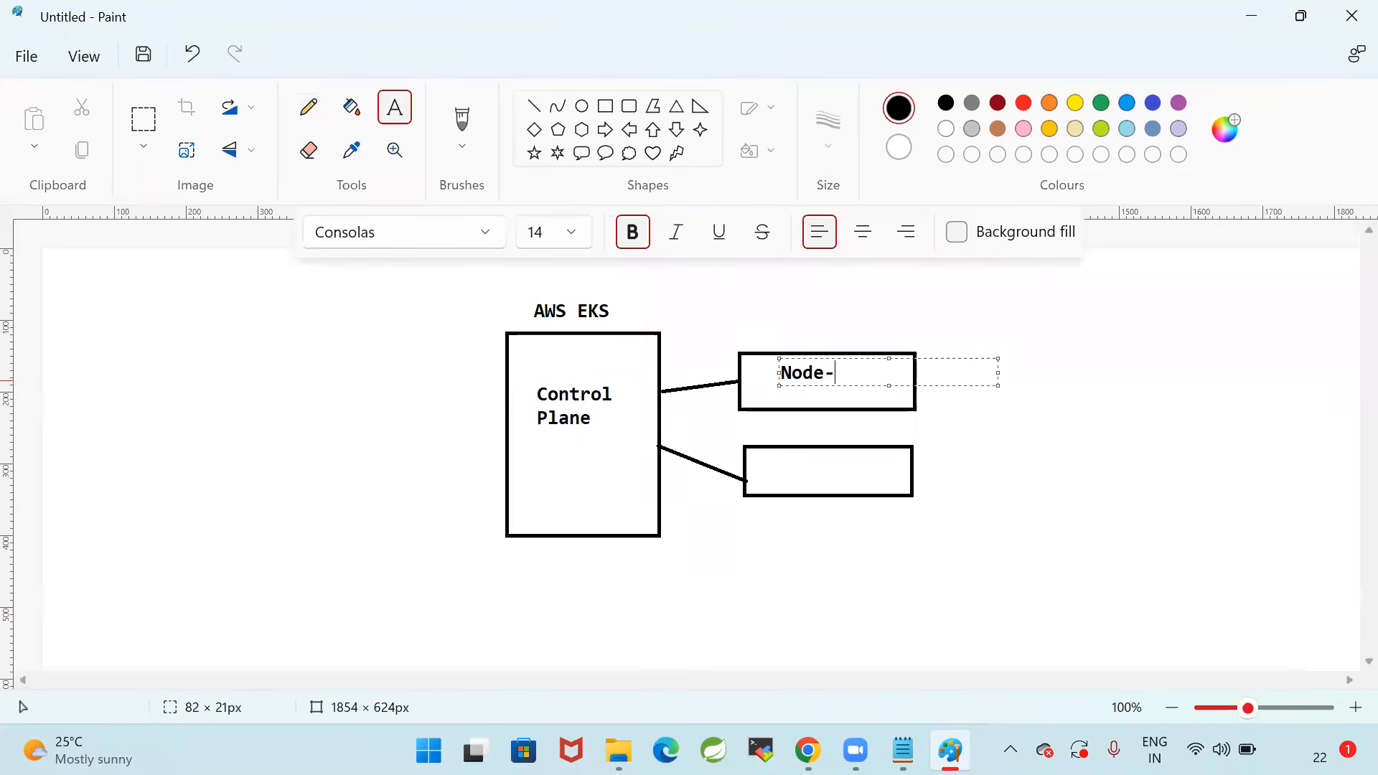
pyautogui.press('Return')
pyautogui.press('Return')
pyautogui.press('Return')
pyautogui.press('Return')
pyautogui.write('Node-2')
pyautogui.press('Return')
pyautogui.click(1101, 364)
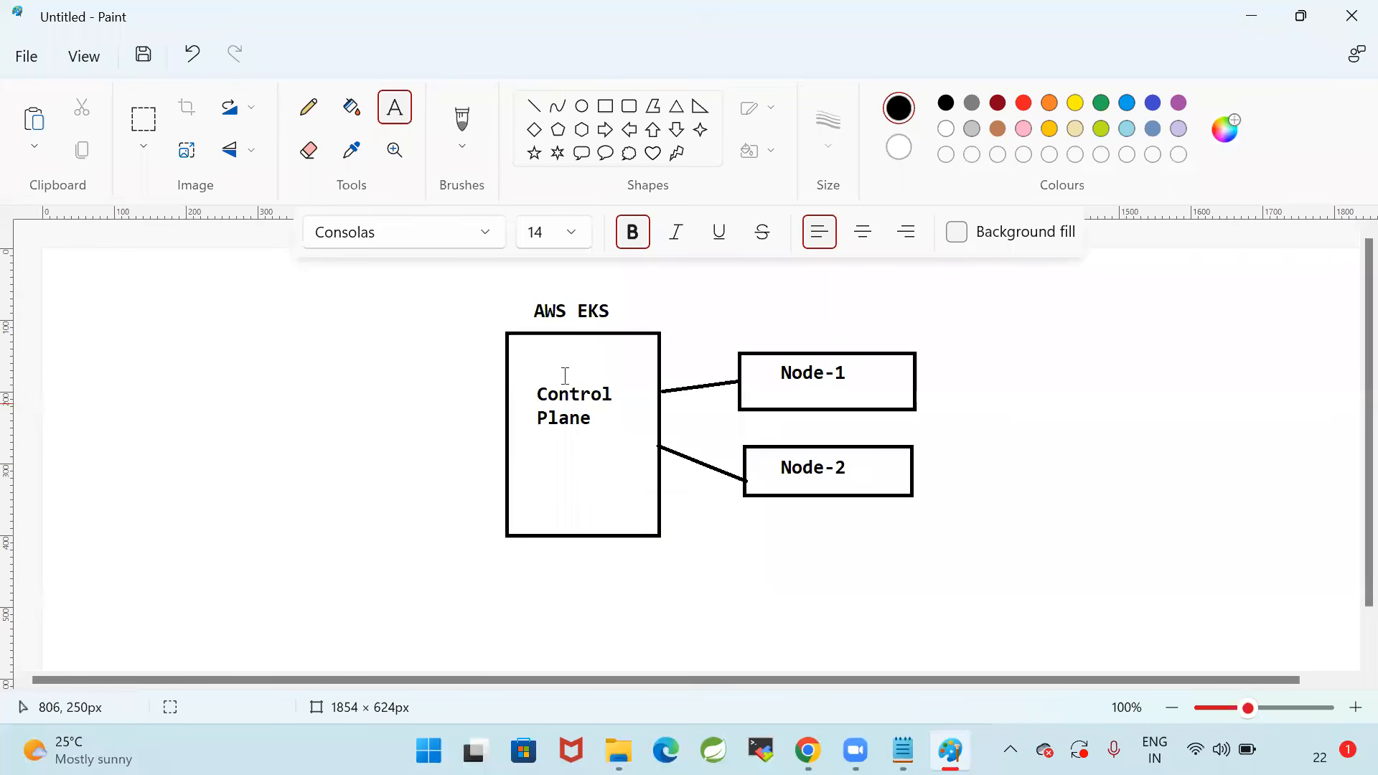
pyautogui.click(464, 278)
pyautogui.moveTo(639, 526); pyautogui.dragTo(665, 575)
pyautogui.click(747, 501)
pyautogui.moveTo(498, 291); pyautogui.dragTo(702, 569)
pyautogui.click(932, 581)
# Draw another rectangle on the empty canvas area to the left of the Control Plane box
pyautogui.click(602, 113)
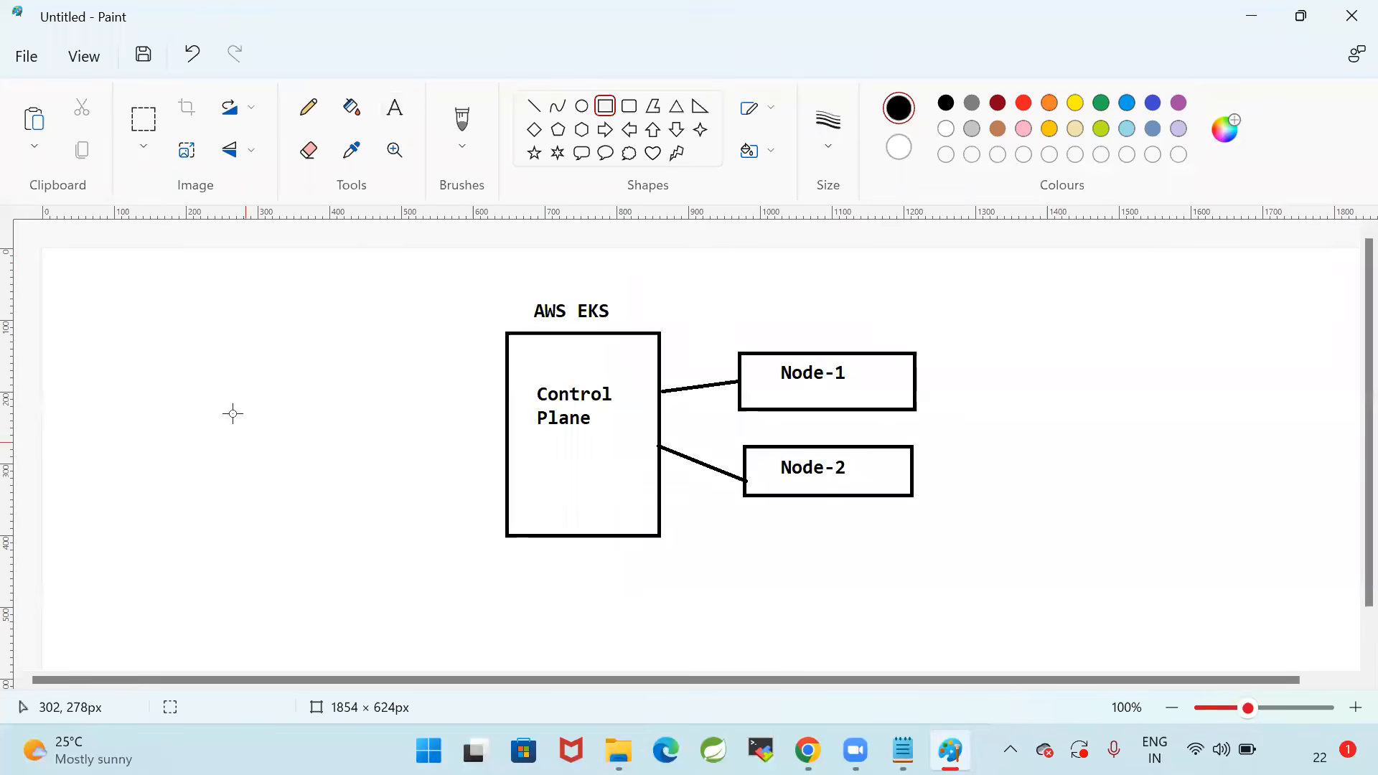
pyautogui.moveTo(225, 378); pyautogui.dragTo(269, 415)
pyautogui.moveTo(339, 467); pyautogui.dragTo(397, 511)
pyautogui.click(744, 575)
# Add the label "K8S-Client-VM" below the leftmost rectangle and shift it to sit centred under the box
pyautogui.click(396, 109)
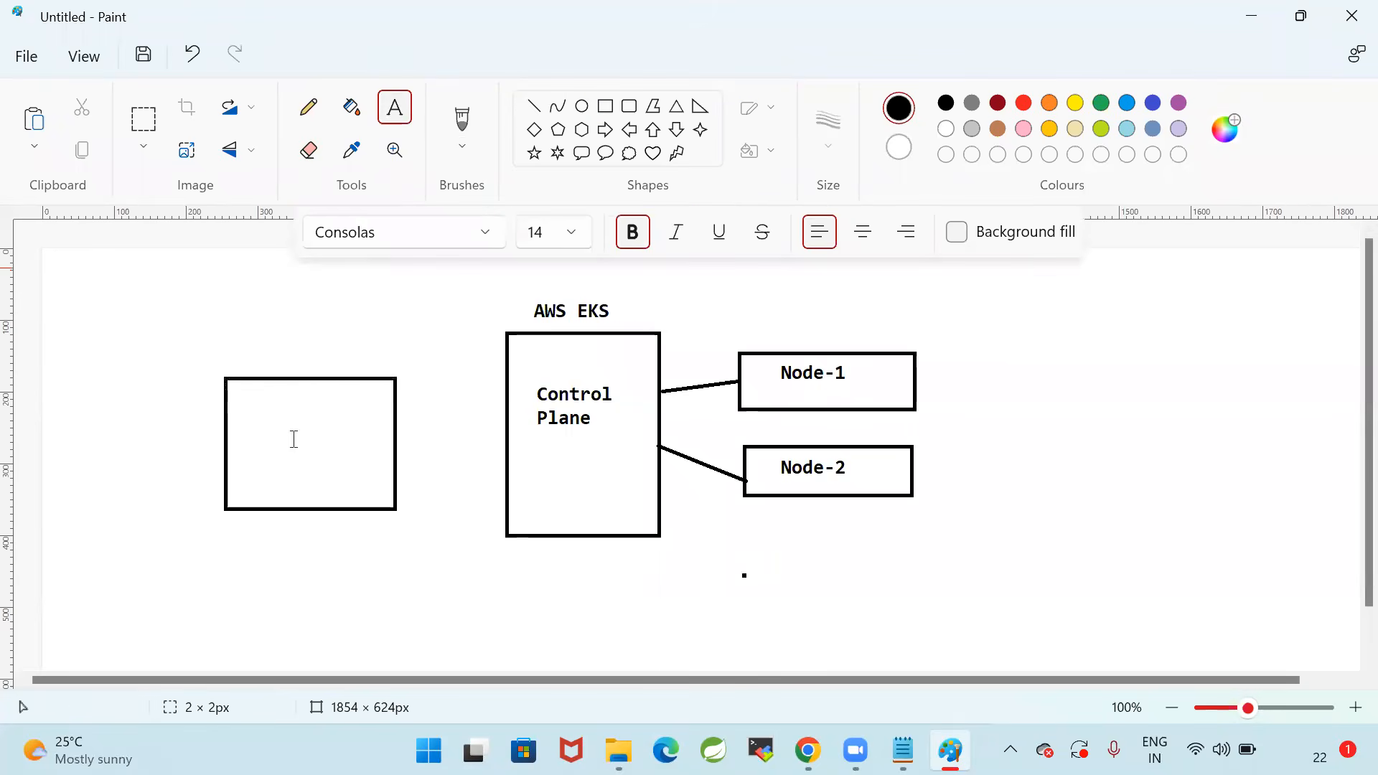
pyautogui.click(260, 524)
pyautogui.moveTo(335, 553); pyautogui.dragTo(338, 553)
pyautogui.write('K8S-Cli')
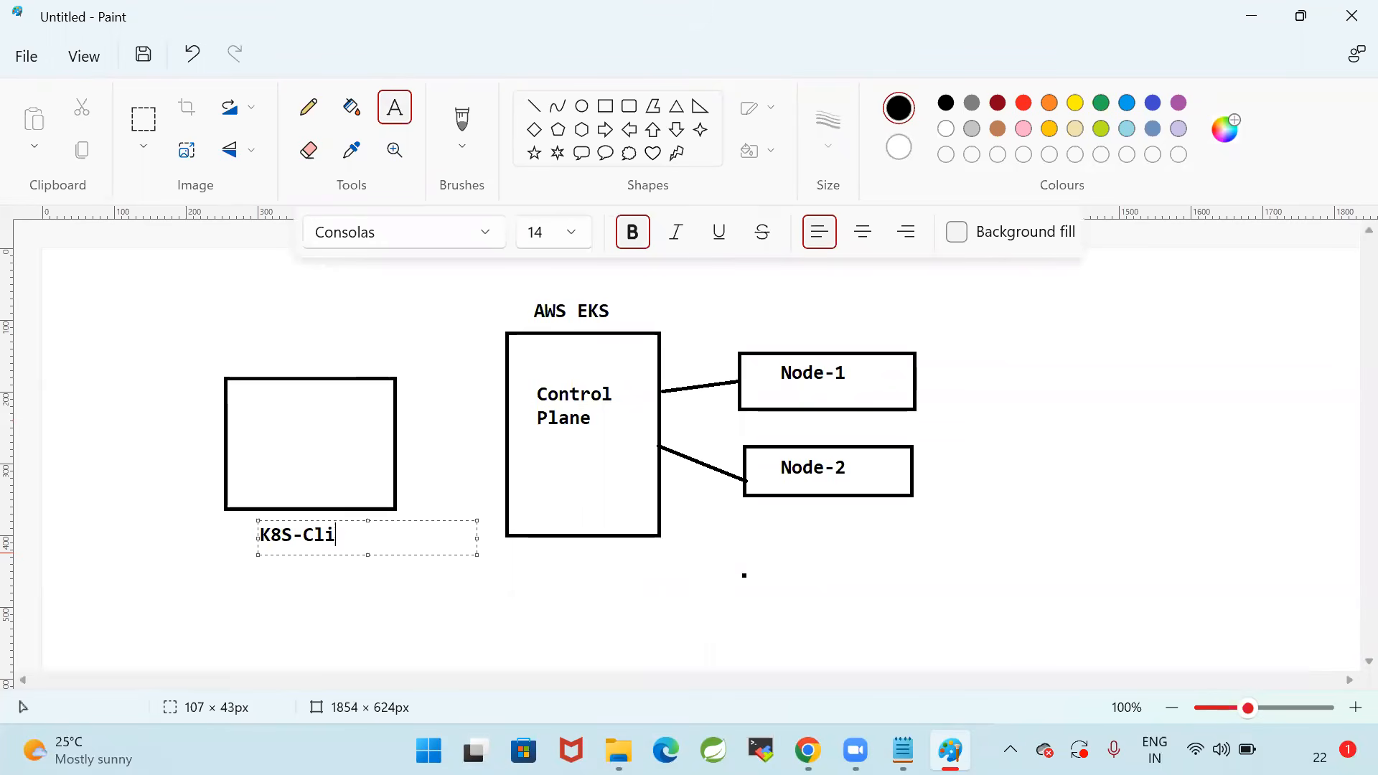
pyautogui.write('ent-VM')
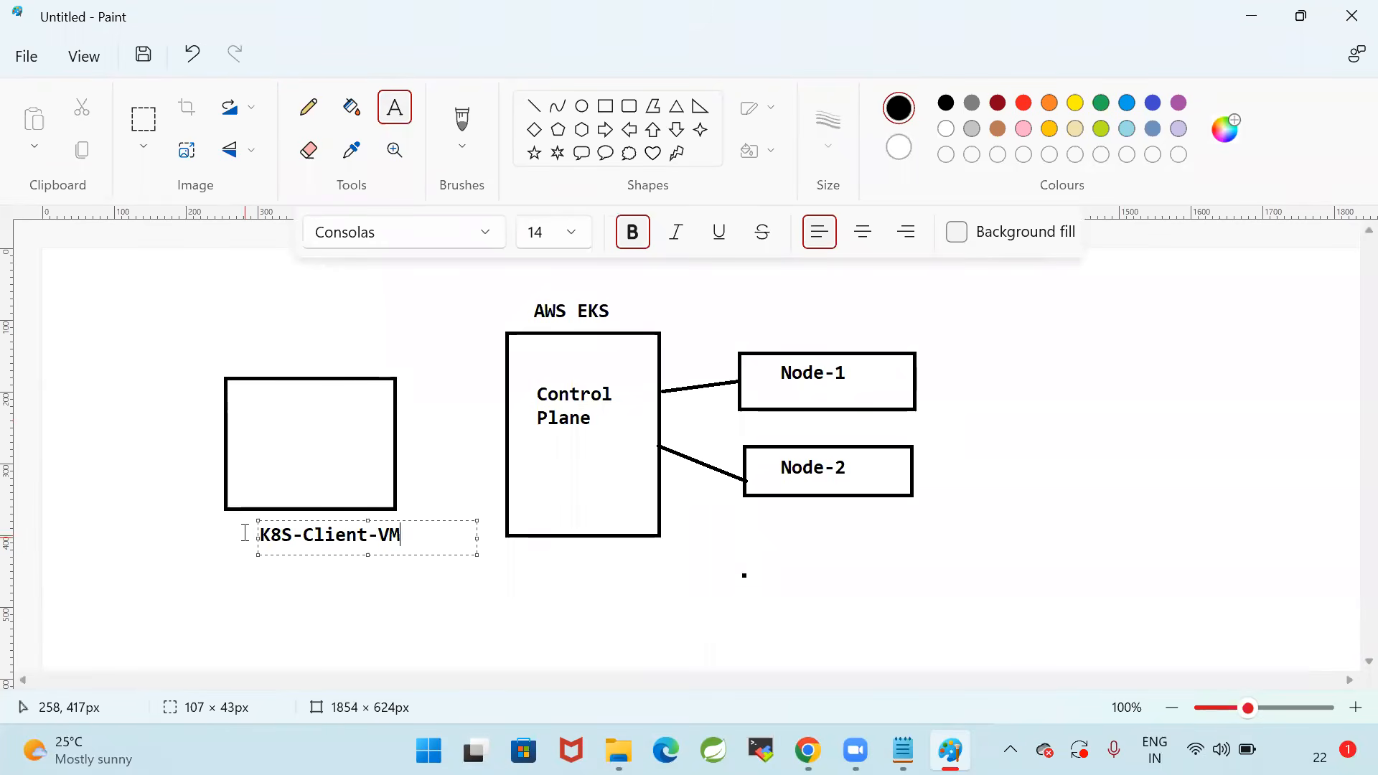
pyautogui.moveTo(258, 524); pyautogui.dragTo(238, 526)
pyautogui.click(306, 587)
# Write "kubectl" inside the client VM box and draw a block arrow from it to the Control Plane box
pyautogui.moveTo(258, 421); pyautogui.dragTo(341, 456)
pyautogui.write('kubectl')
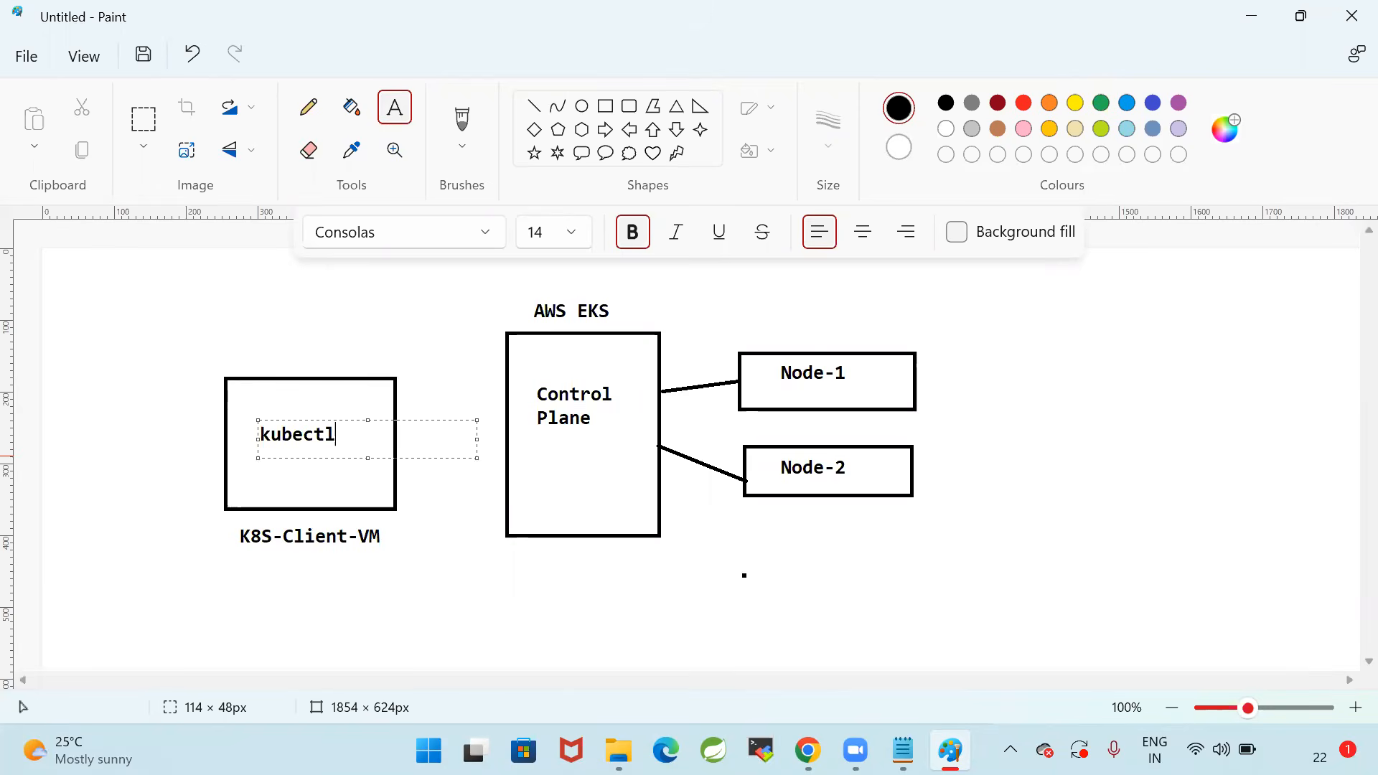
pyautogui.click(460, 568)
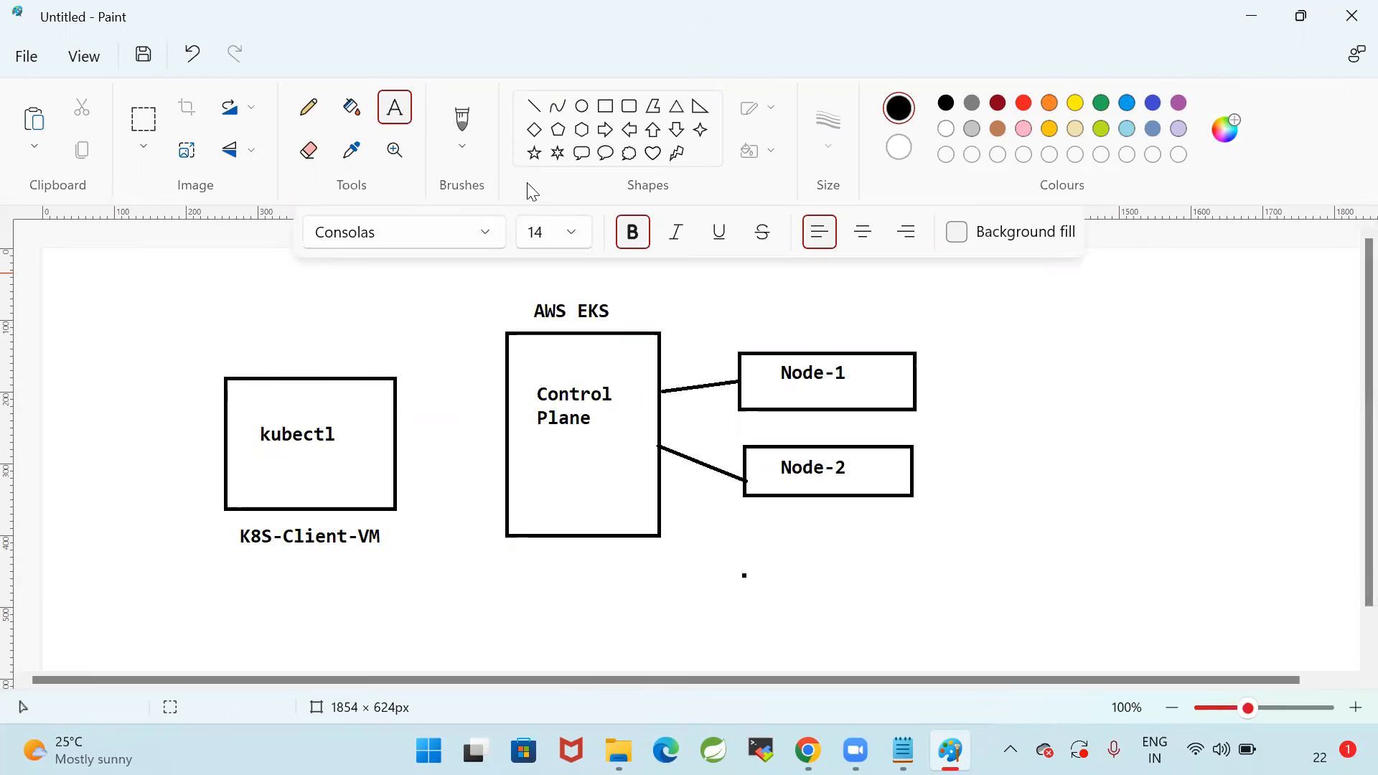
pyautogui.click(605, 129)
pyautogui.moveTo(407, 409); pyautogui.dragTo(503, 453)
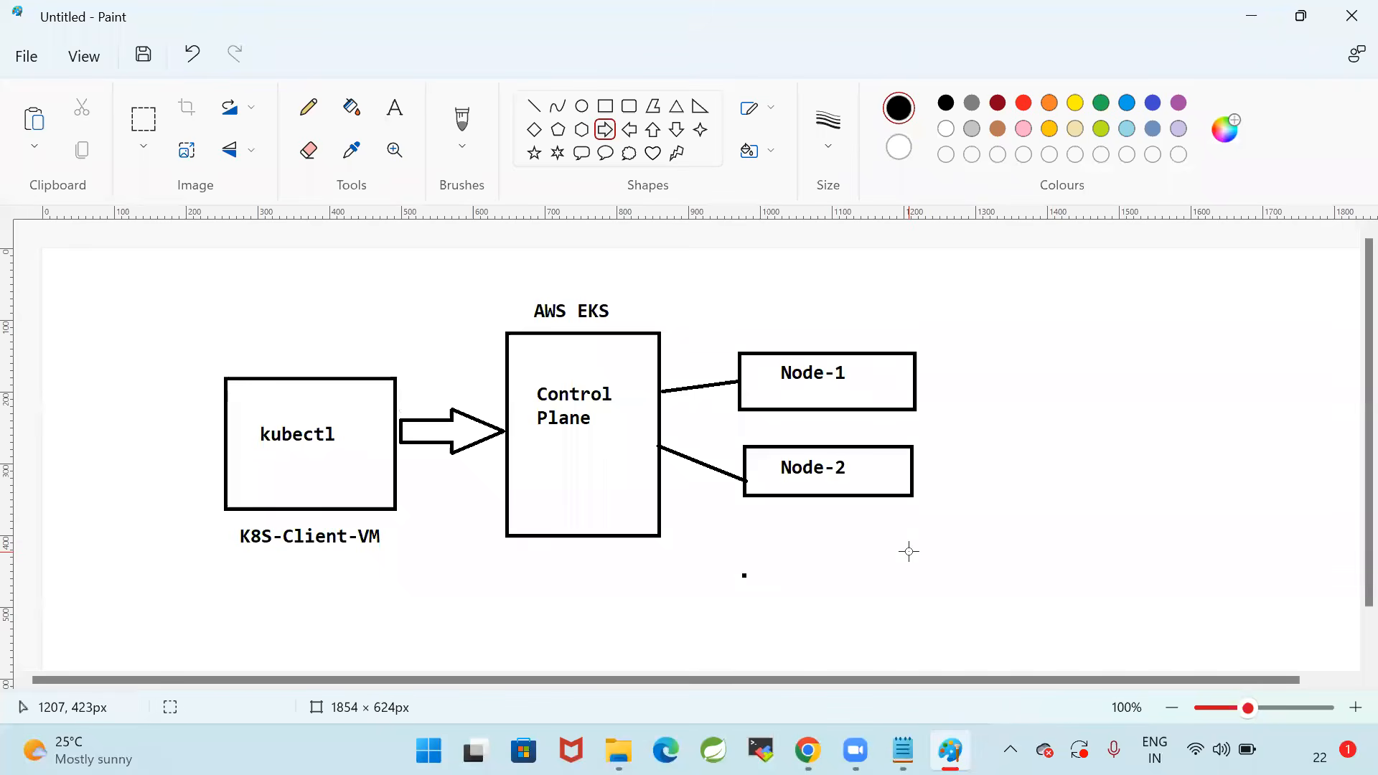
# Circle the two worker nodes and the client VM box freehand with a red pencil, and undo both circles
pyautogui.click(1025, 106)
pyautogui.click(309, 108)
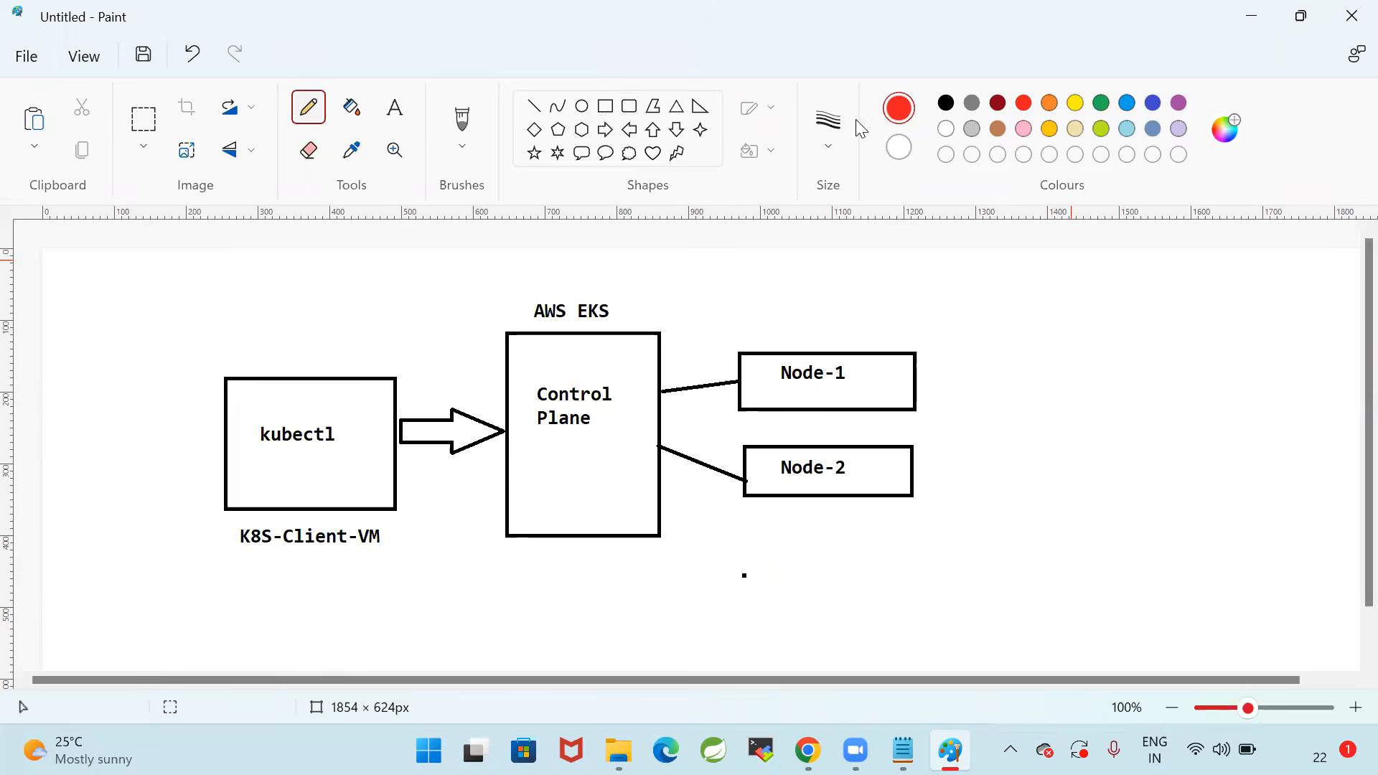
pyautogui.click(858, 178)
pyautogui.click(852, 237)
pyautogui.moveTo(788, 298); pyautogui.dragTo(731, 406)
pyautogui.hotkey('ctrl', 'z')
pyautogui.moveTo(750, 322)
pyautogui.mouseDown()
pyautogui.moveTo(710, 387)
pyautogui.moveTo(982, 467)
pyautogui.moveTo(911, 339)
pyautogui.moveTo(740, 327)
pyautogui.mouseUp()
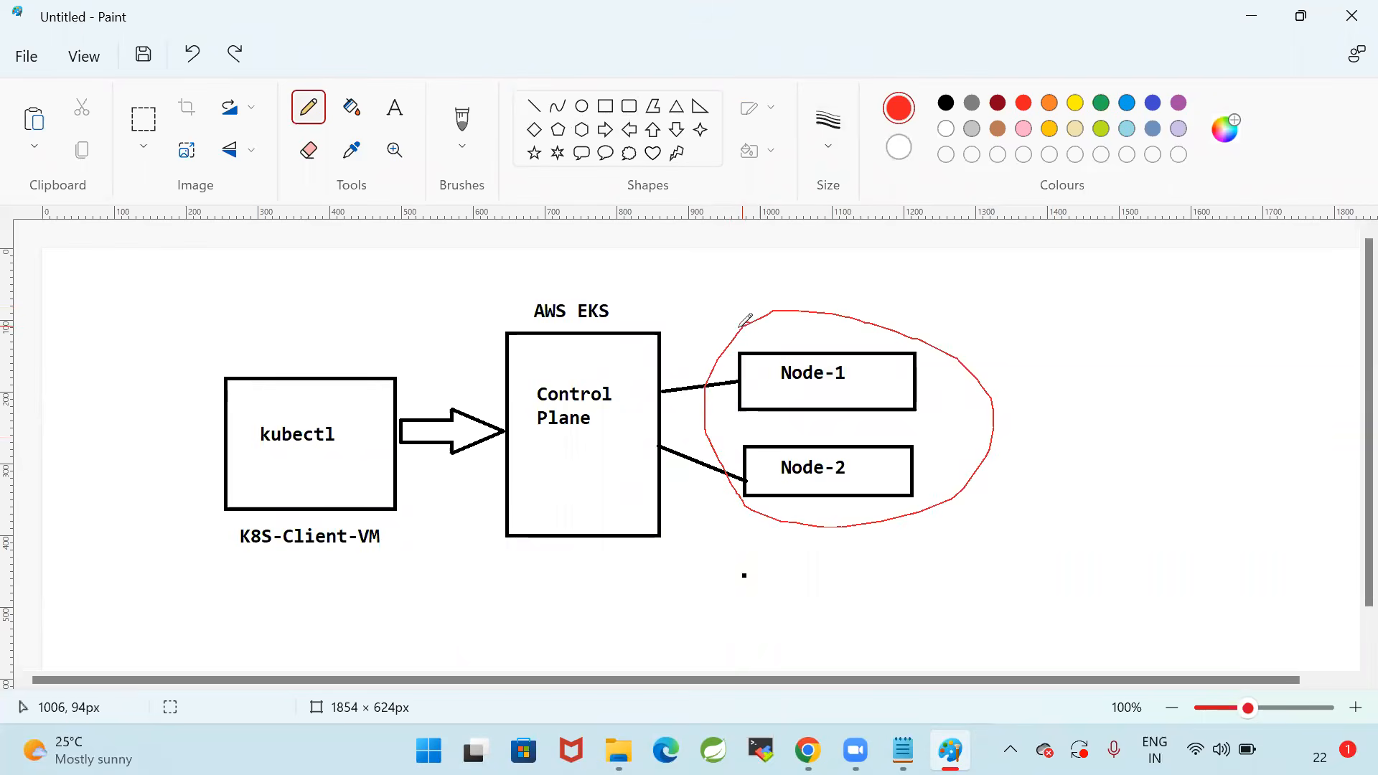
pyautogui.moveTo(316, 336)
pyautogui.mouseDown()
pyautogui.moveTo(179, 534)
pyautogui.moveTo(445, 537)
pyautogui.moveTo(265, 323)
pyautogui.mouseUp()
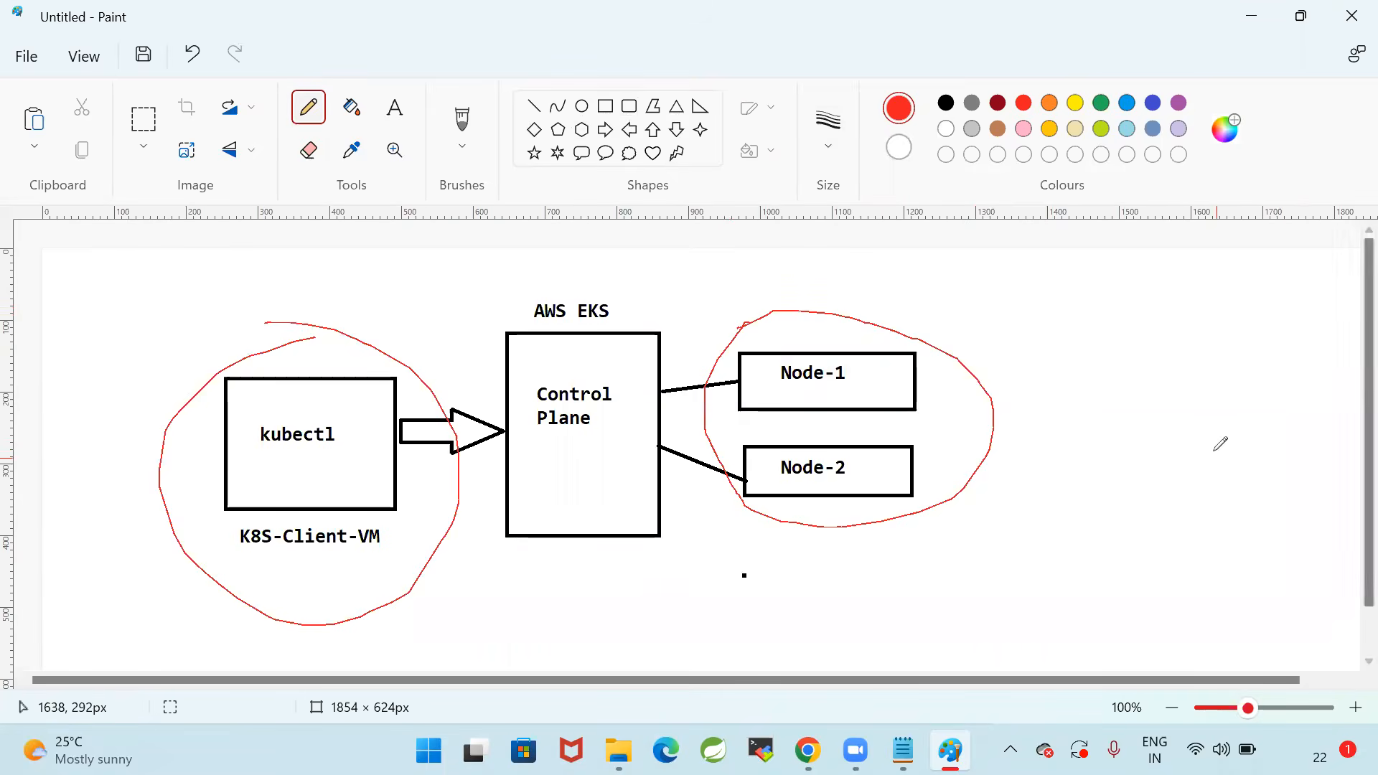
pyautogui.hotkey('ctrl', 'z')
pyautogui.hotkey('ctrl', 'z')
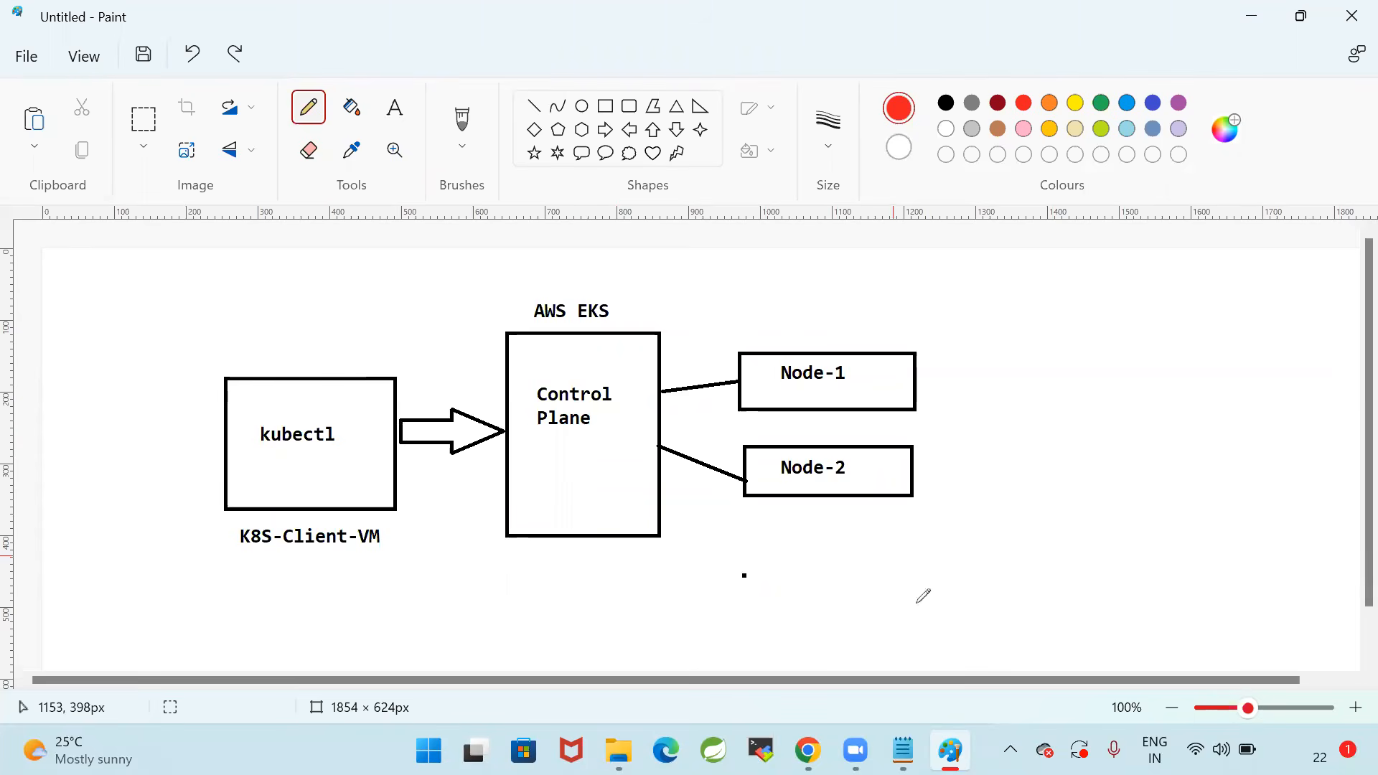
# Switch back to Notepad and review the Pre-Requisites list, highlighting the line on the AWS account with admin privileges
pyautogui.hotkey('alt', 'Tab')
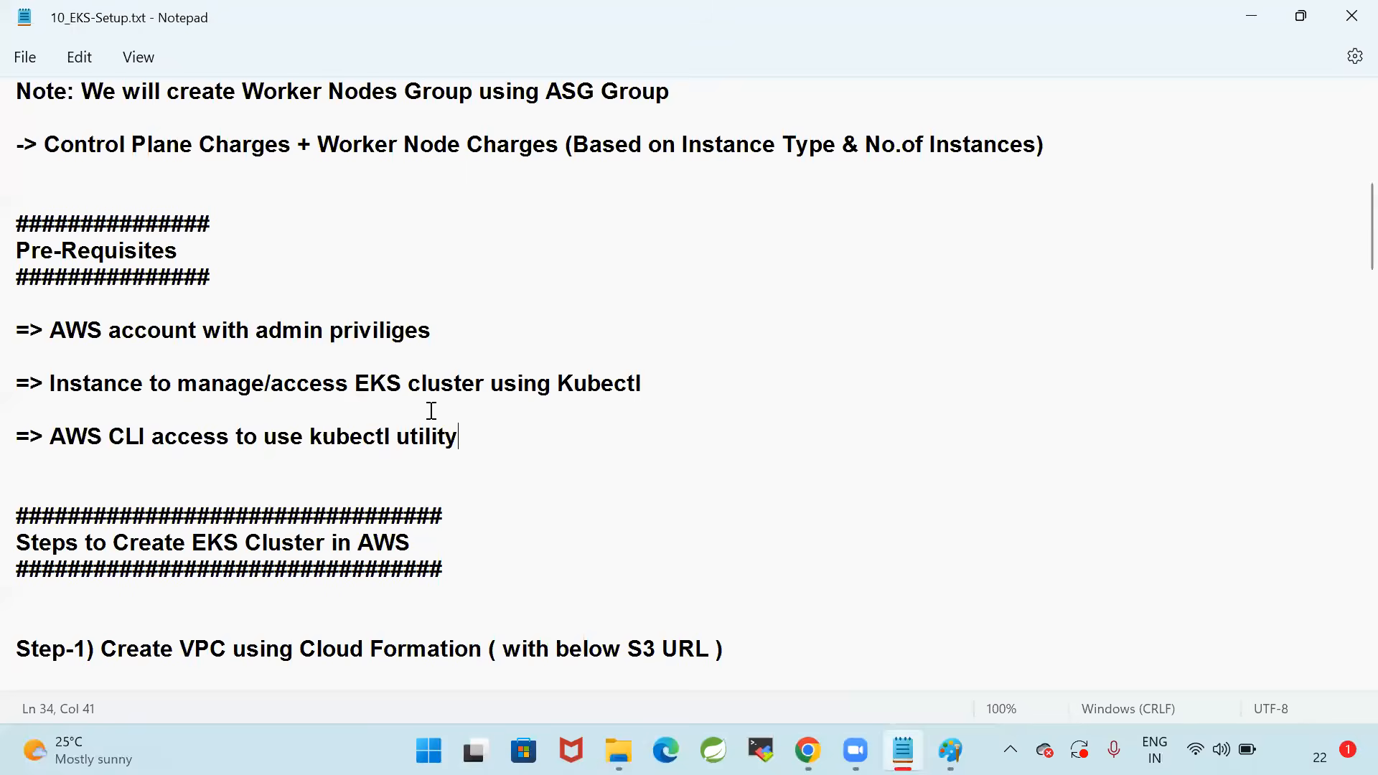
pyautogui.moveTo(458, 438); pyautogui.dragTo(13, 329)
pyautogui.click(415, 287)
pyautogui.moveTo(50, 330); pyautogui.dragTo(624, 326)
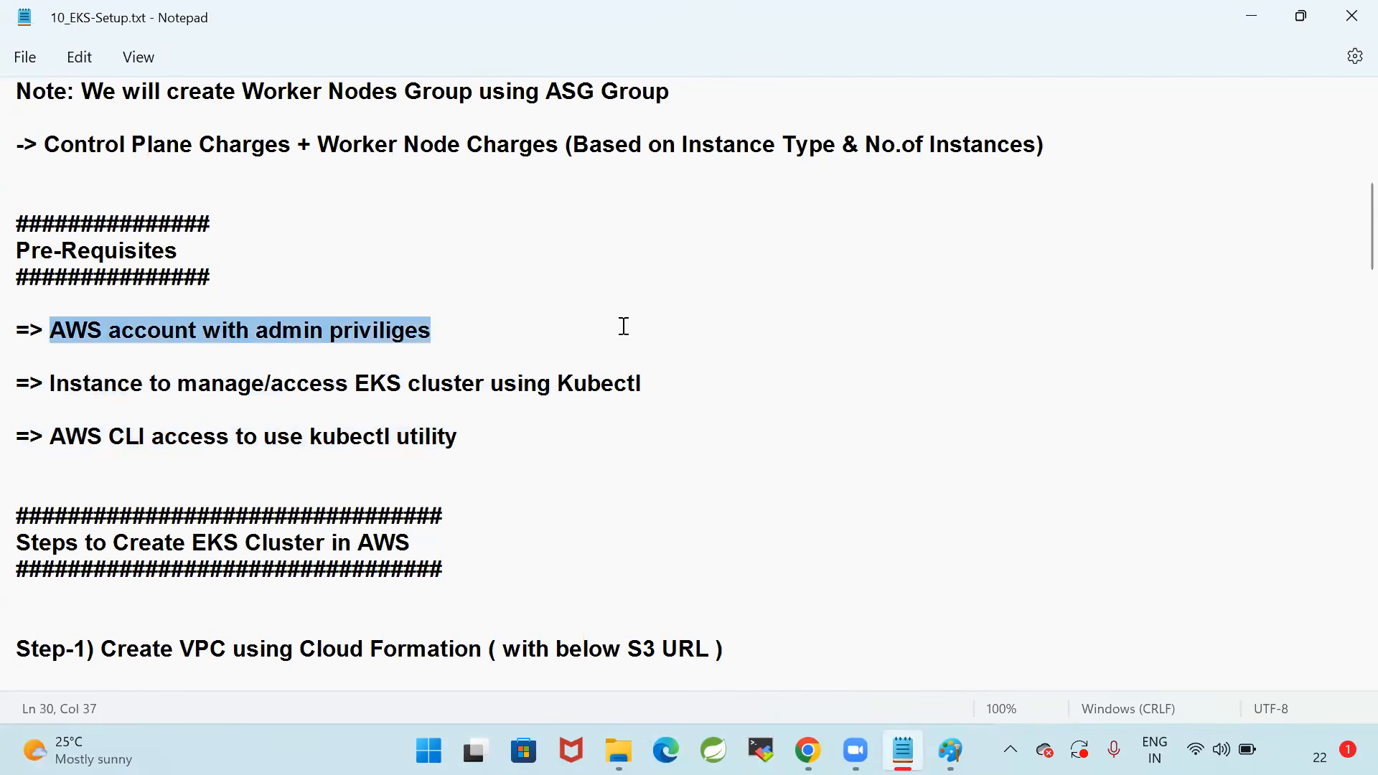
pyautogui.click(624, 325)
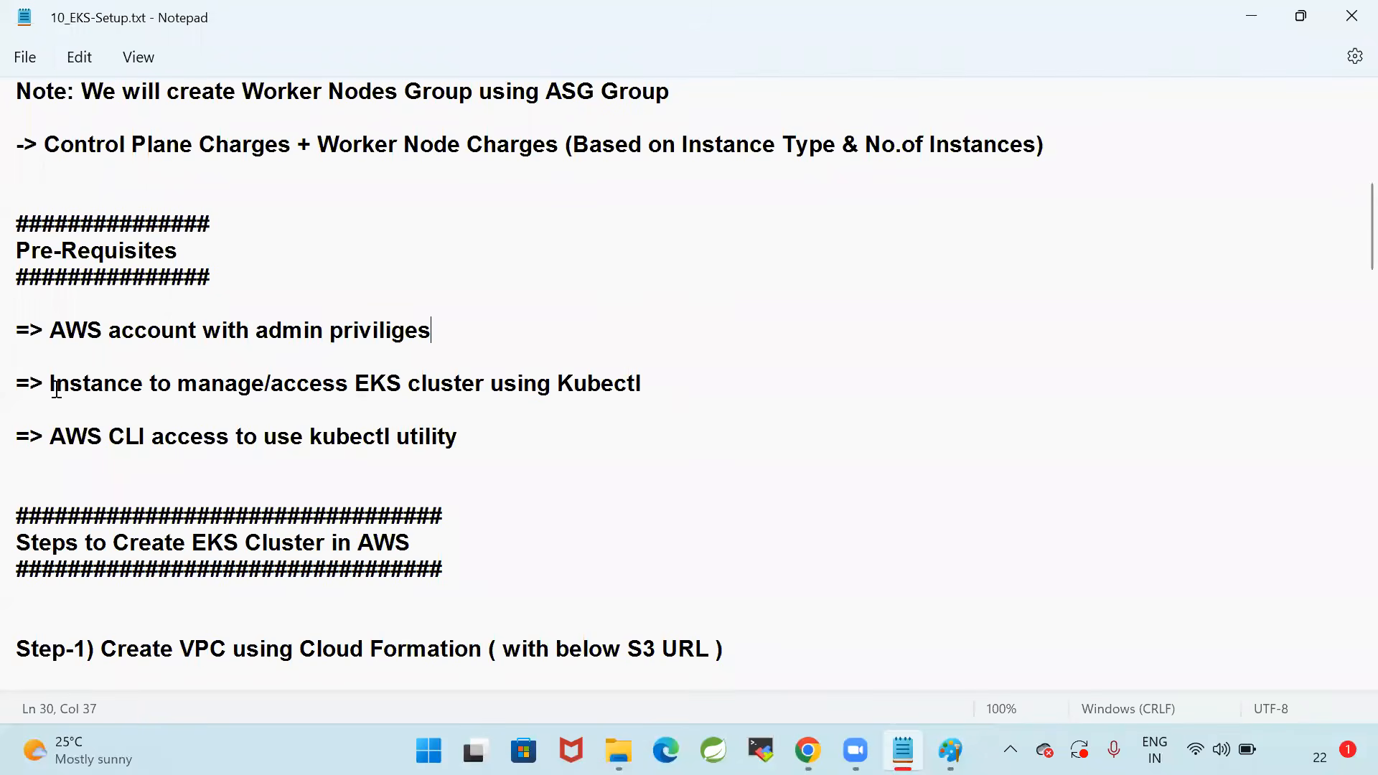
# Append "(K8S-Client-VM)" to the prerequisite about the instance managing the EKS cluster and save the file
pyautogui.moveTo(48, 385); pyautogui.dragTo(707, 385)
pyautogui.click(768, 374)
pyautogui.write('(K8')
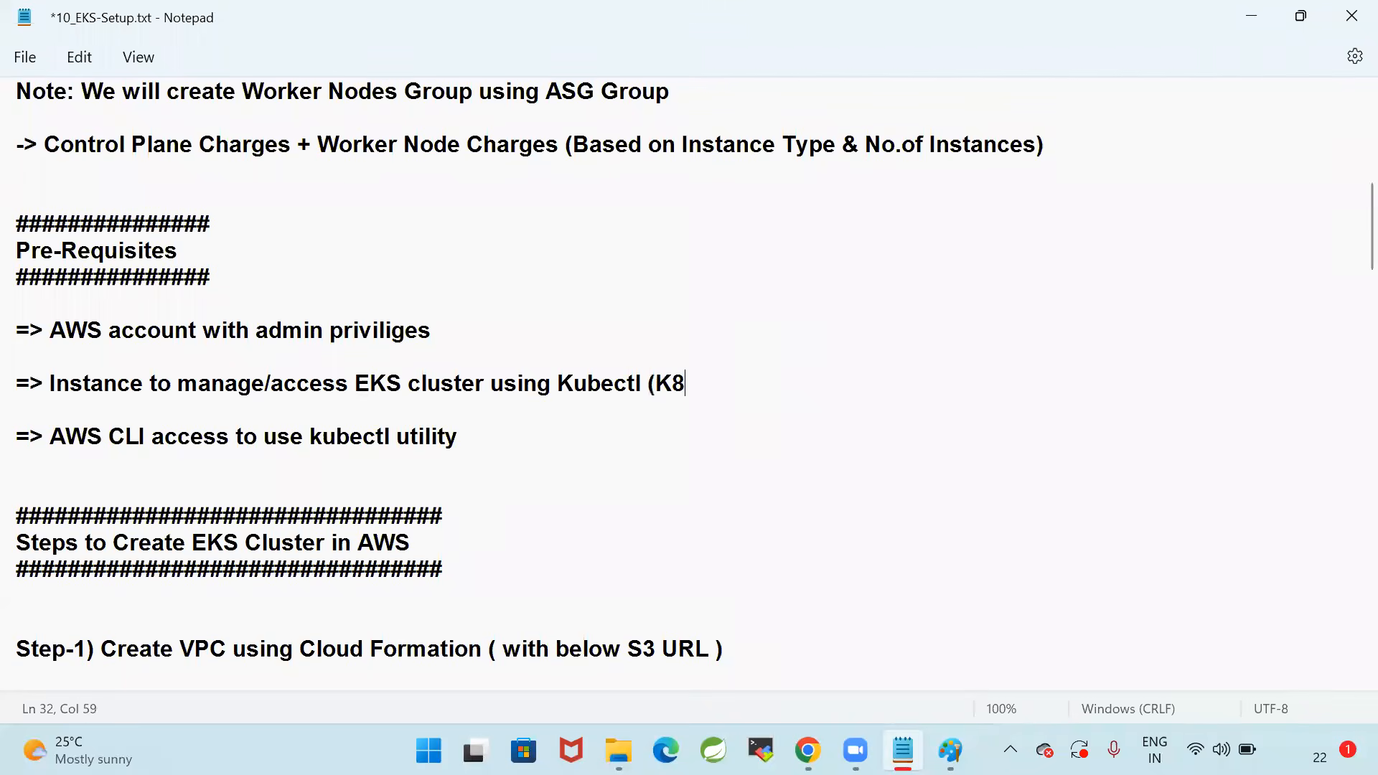
pyautogui.write('S-Client-VM)')
pyautogui.hotkey('ctrl', 's')
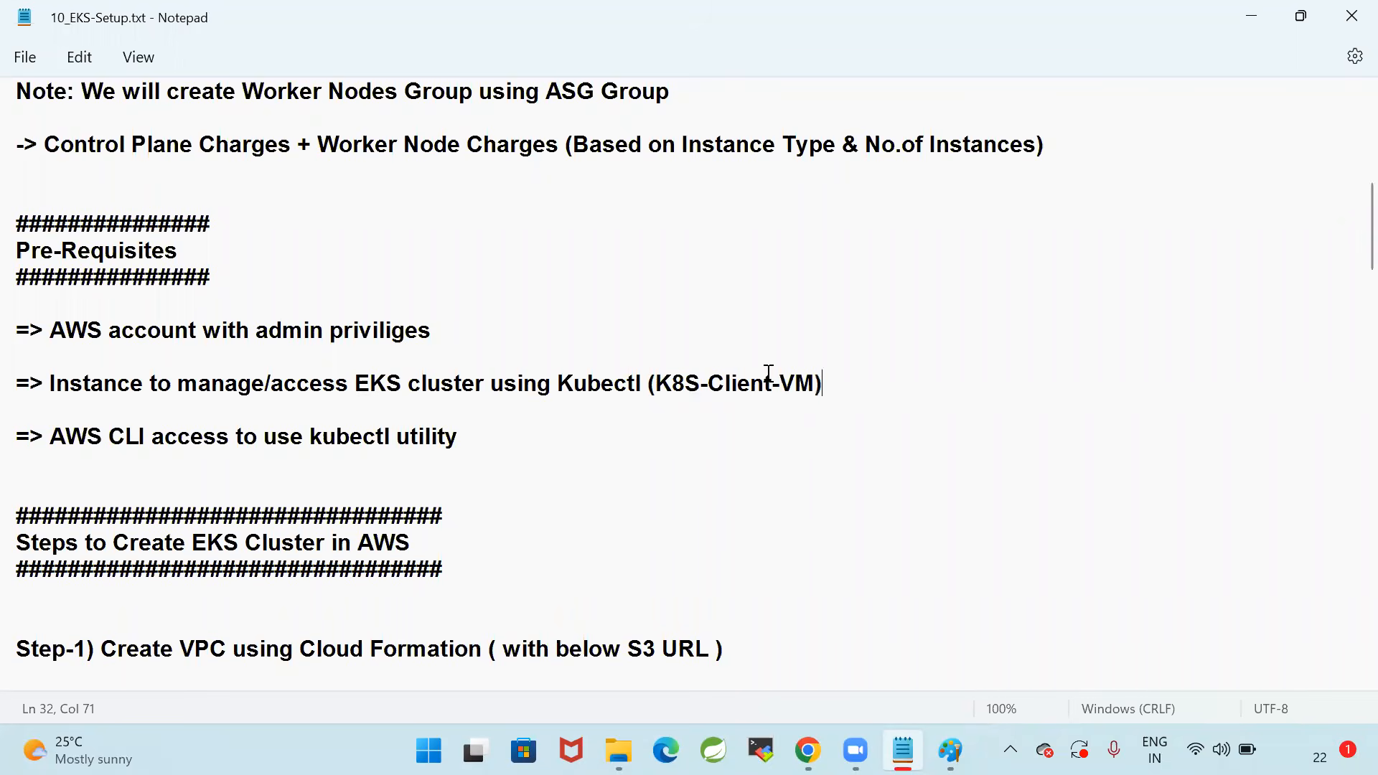
# Compare the instance prerequisite with the Paint diagram, and examine the AWS CLI access prerequisite in Notepad
pyautogui.moveTo(932, 378); pyautogui.dragTo(12, 378)
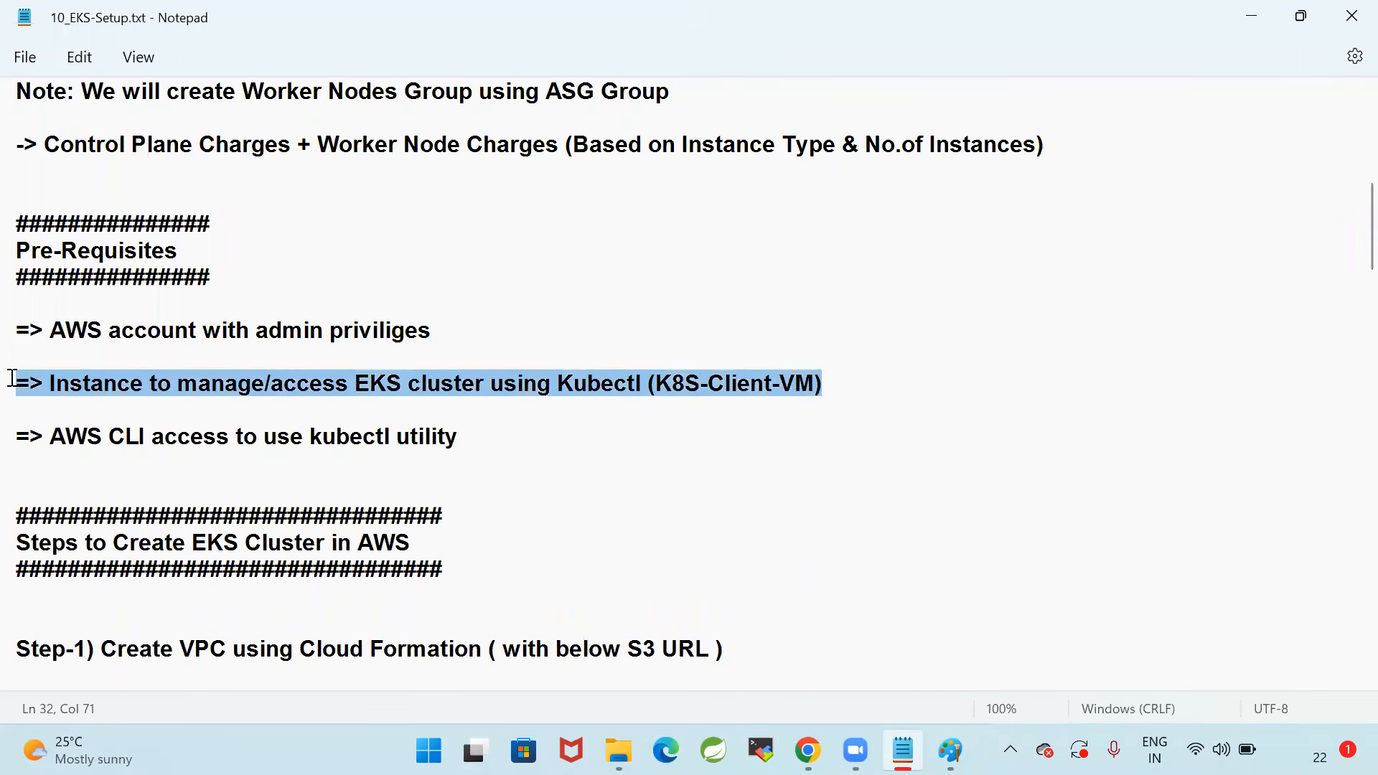
pyautogui.click(877, 385)
pyautogui.moveTo(876, 385); pyautogui.dragTo(13, 385)
pyautogui.click(950, 750)
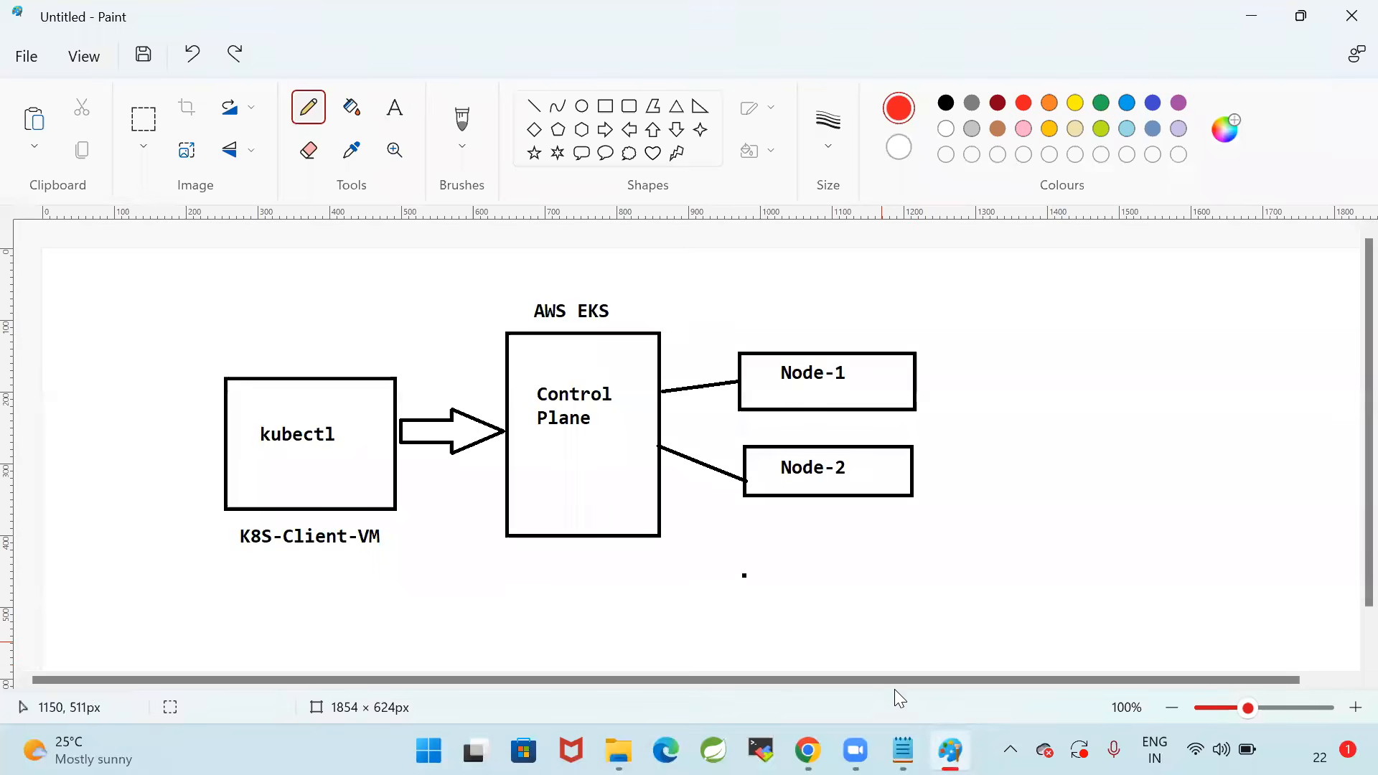
pyautogui.click(903, 750)
pyautogui.click(369, 429)
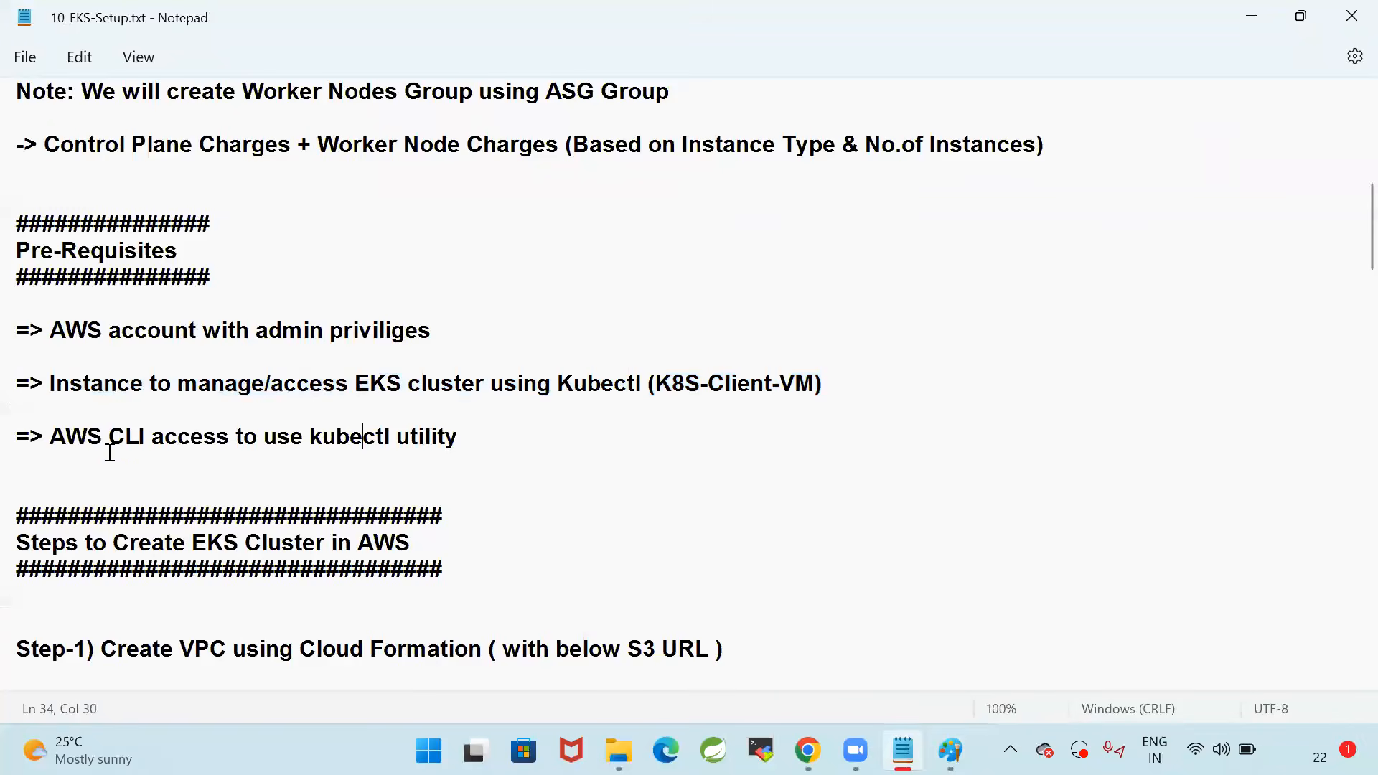
pyautogui.moveTo(54, 435); pyautogui.dragTo(523, 440)
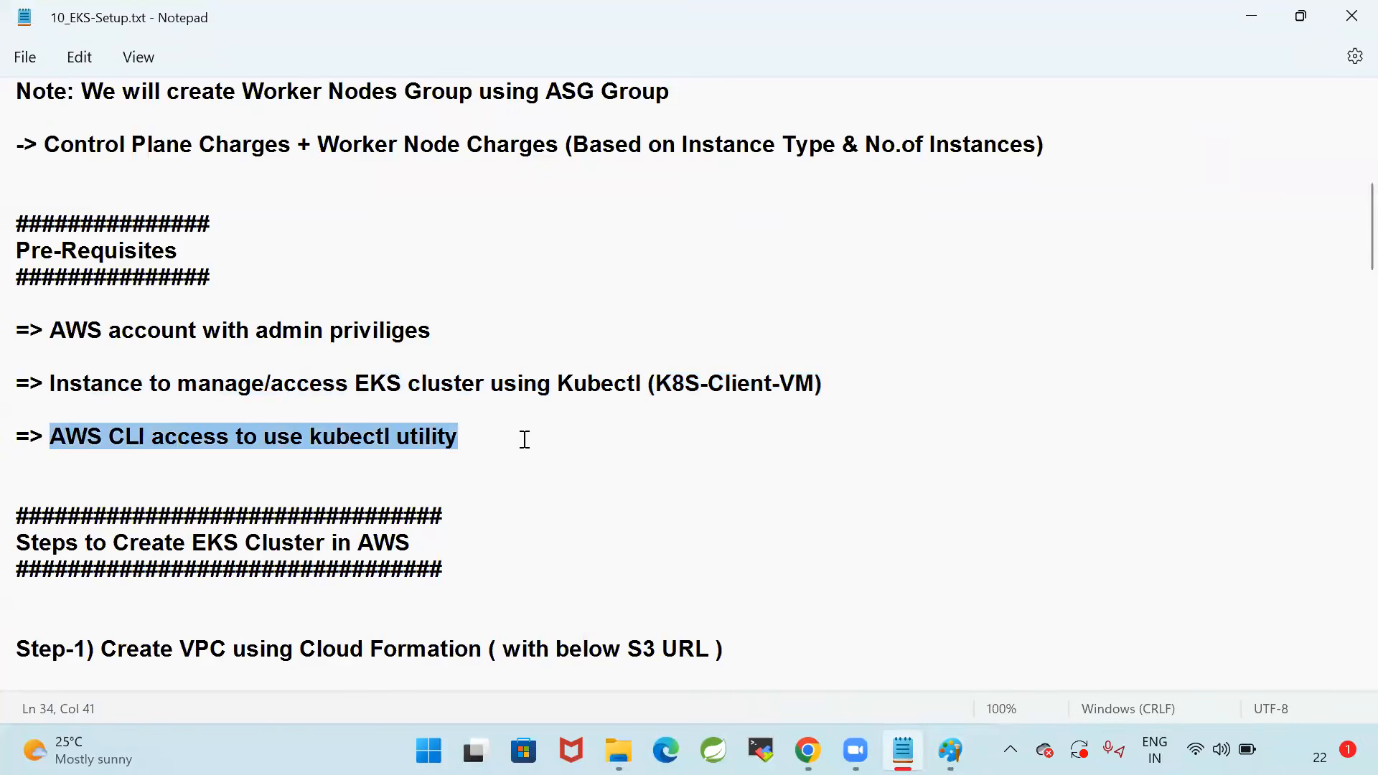
pyautogui.click(567, 436)
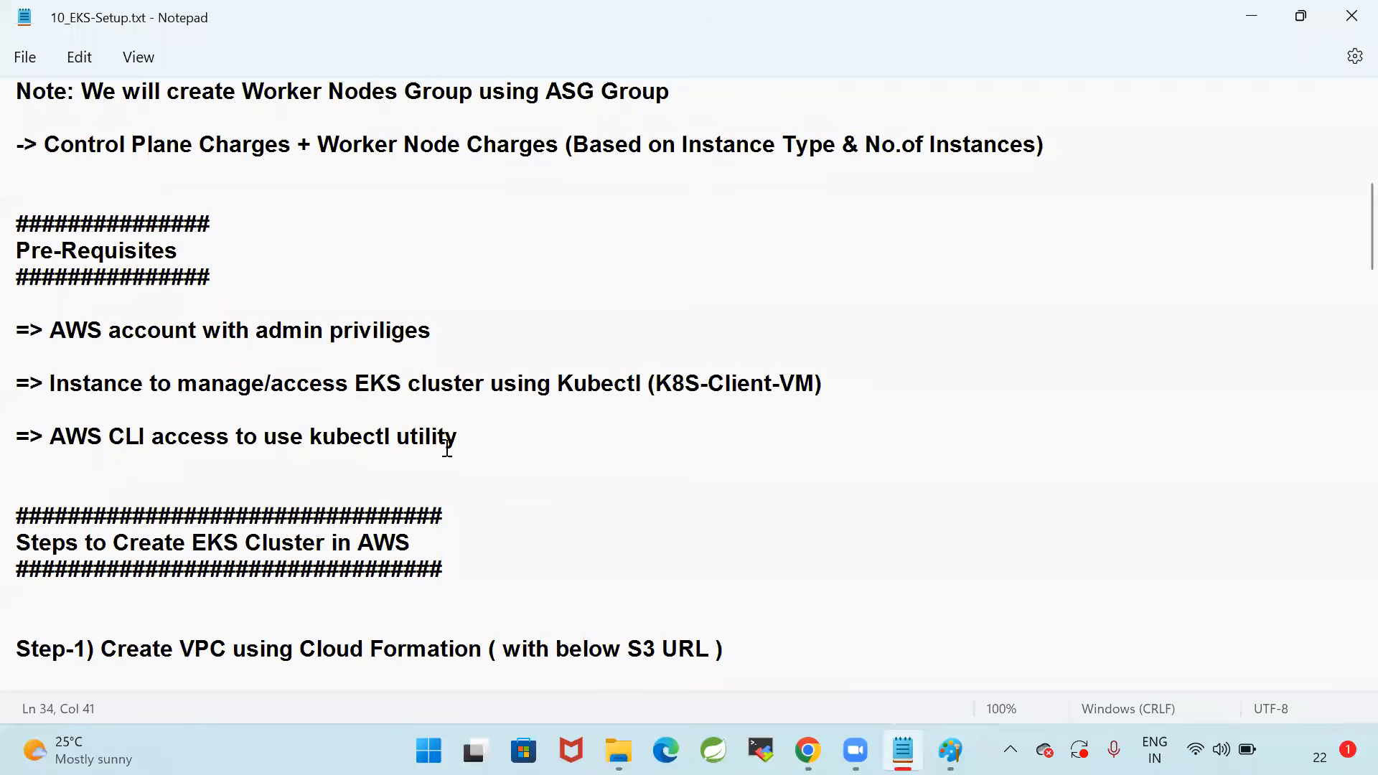
pyautogui.moveTo(498, 440); pyautogui.dragTo(12, 429)
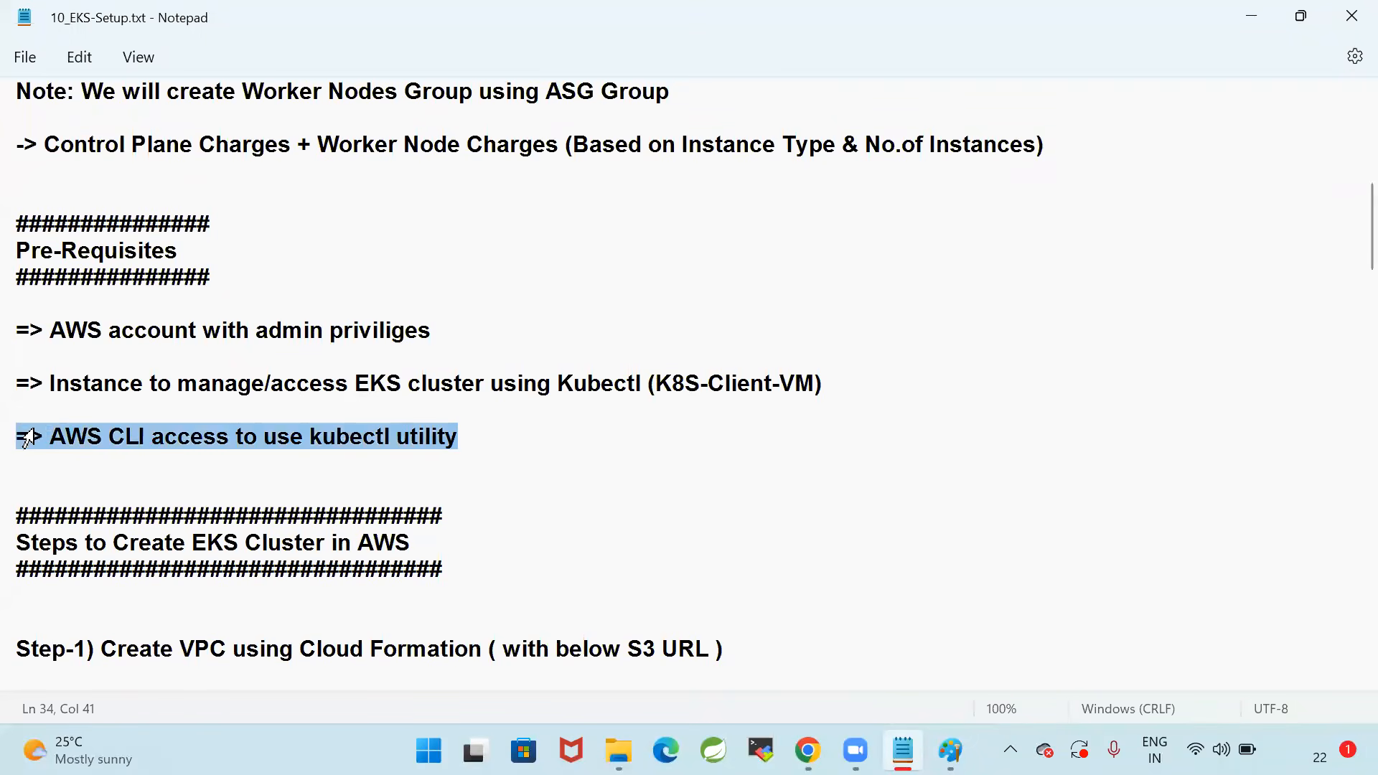
# Go to the "Steps to Create EKS Cluster in AWS" section and highlight its heading
pyautogui.scroll(-2, 344, 359)
pyautogui.scroll(-3, 485, 320)
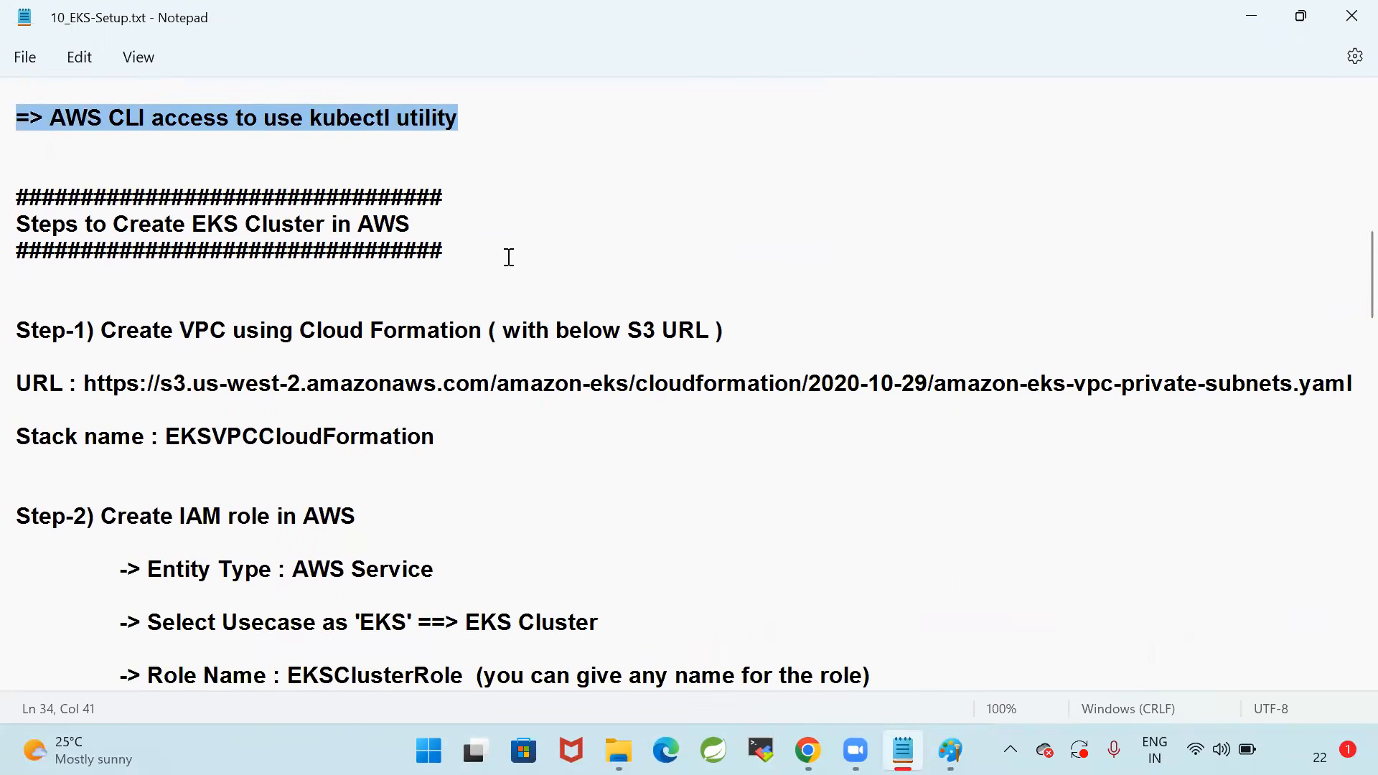
pyautogui.click(485, 251)
pyautogui.moveTo(445, 252); pyautogui.dragTo(20, 196)
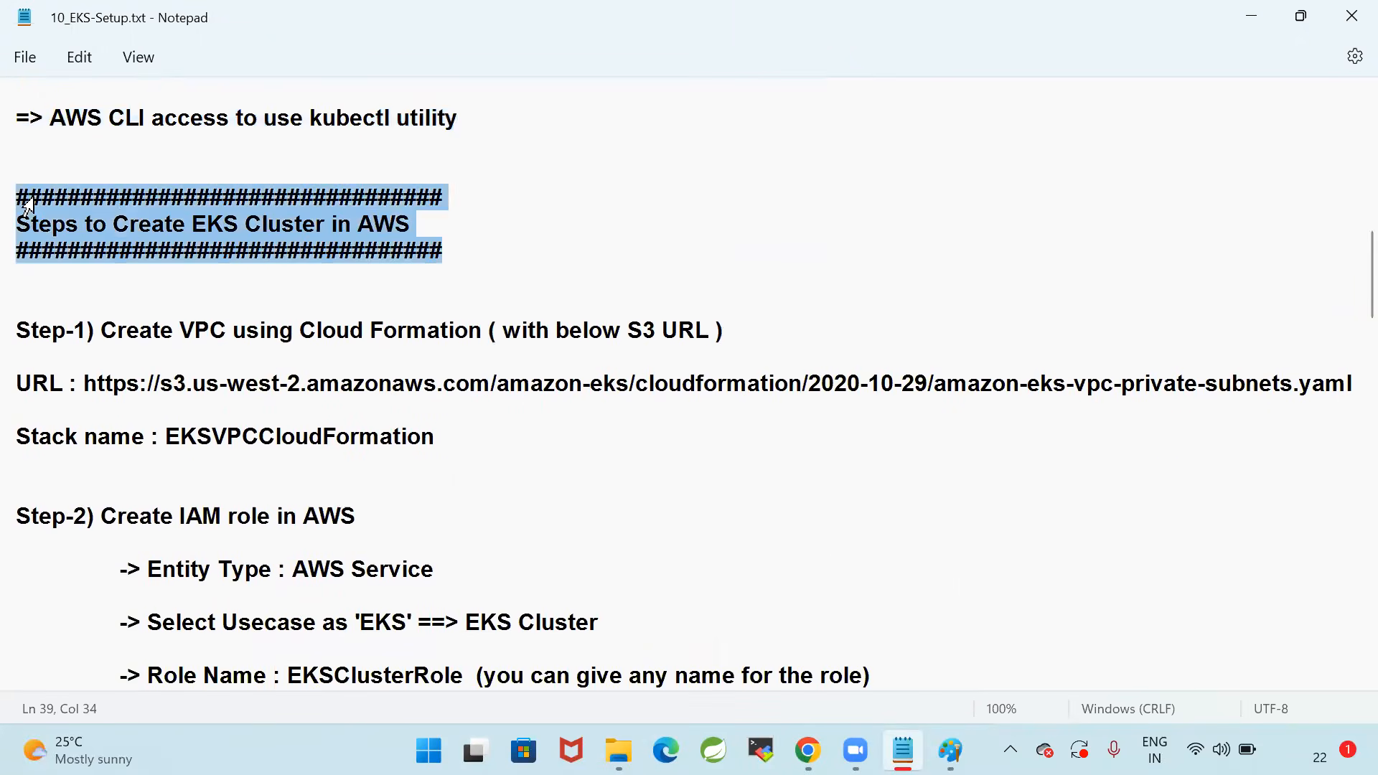
# Highlight the Step-1 line on creating the VPC with Cloud Formation and the S3 template URL below it
pyautogui.moveTo(102, 331); pyautogui.dragTo(794, 337)
pyautogui.click(854, 333)
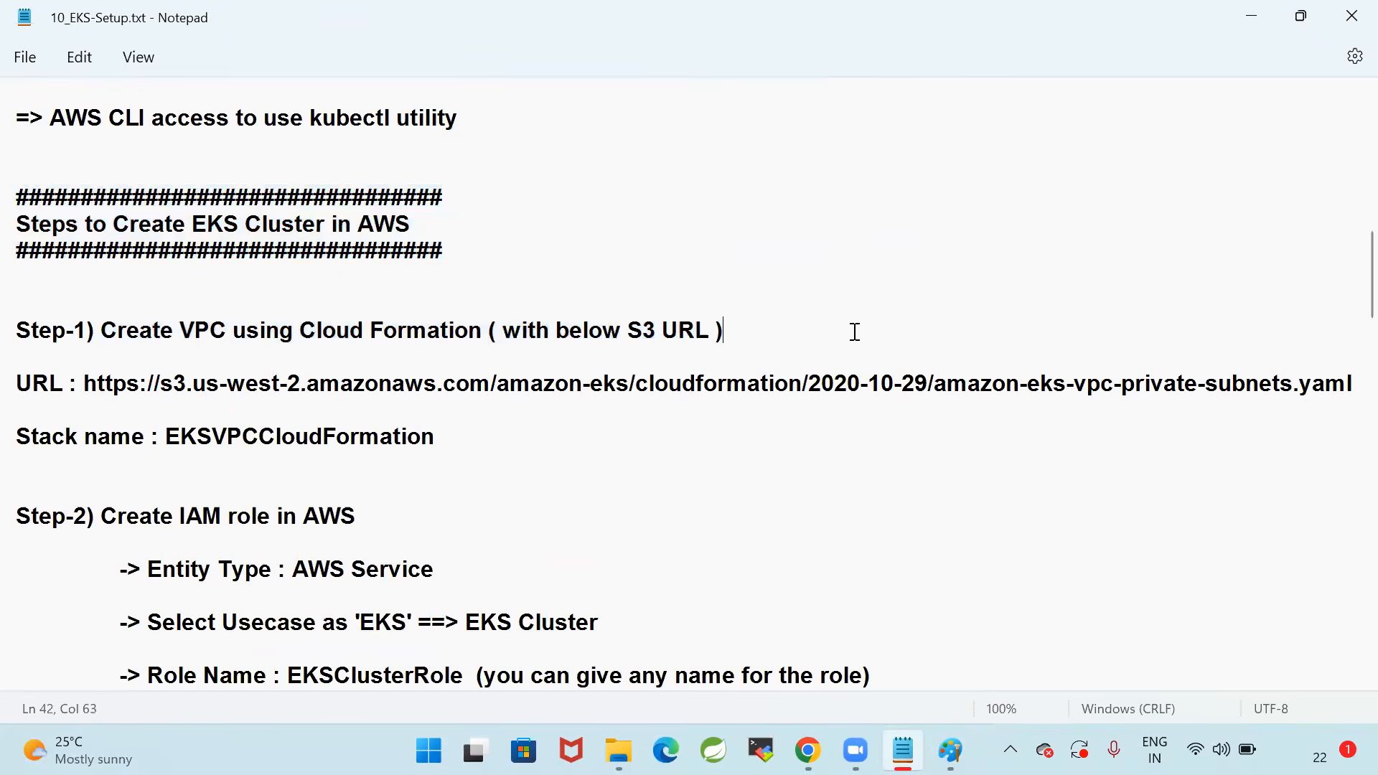
pyautogui.click(86, 382)
pyautogui.moveTo(90, 379); pyautogui.dragTo(1356, 408)
pyautogui.click(535, 438)
# Switch to the AWS console in Chrome, open the VPC service's list of VPCs and dismiss the welcome message
pyautogui.hotkey('alt', 'Tab')
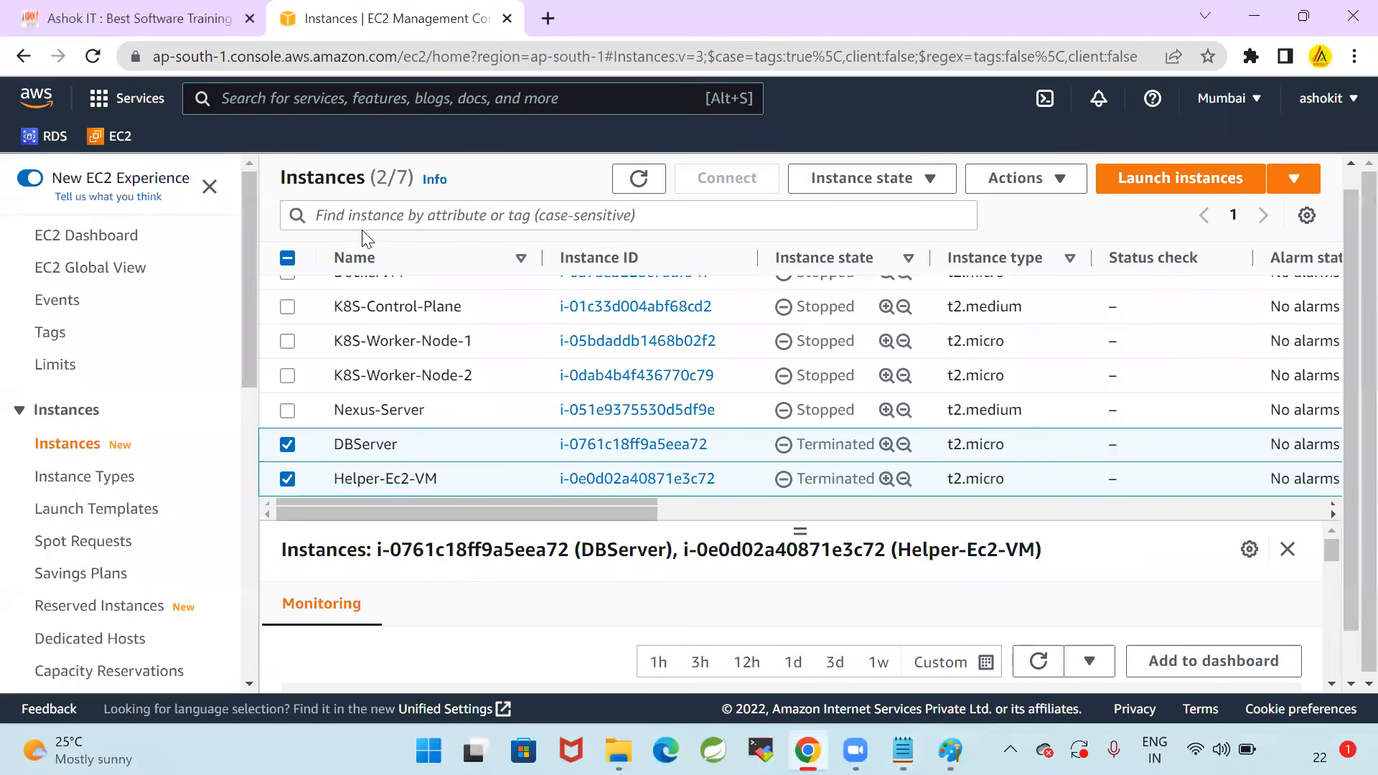
pyautogui.click(384, 93)
pyautogui.write('VPC')
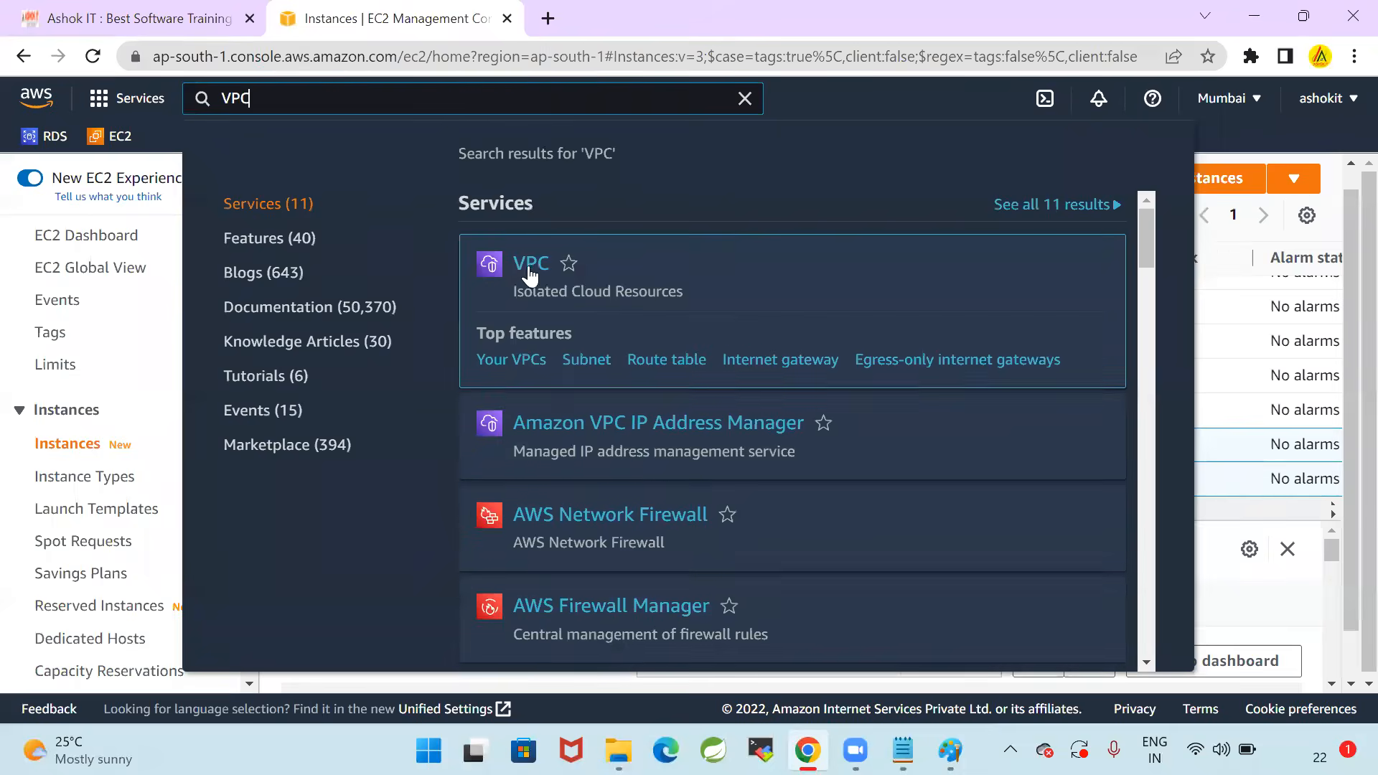
pyautogui.click(527, 276)
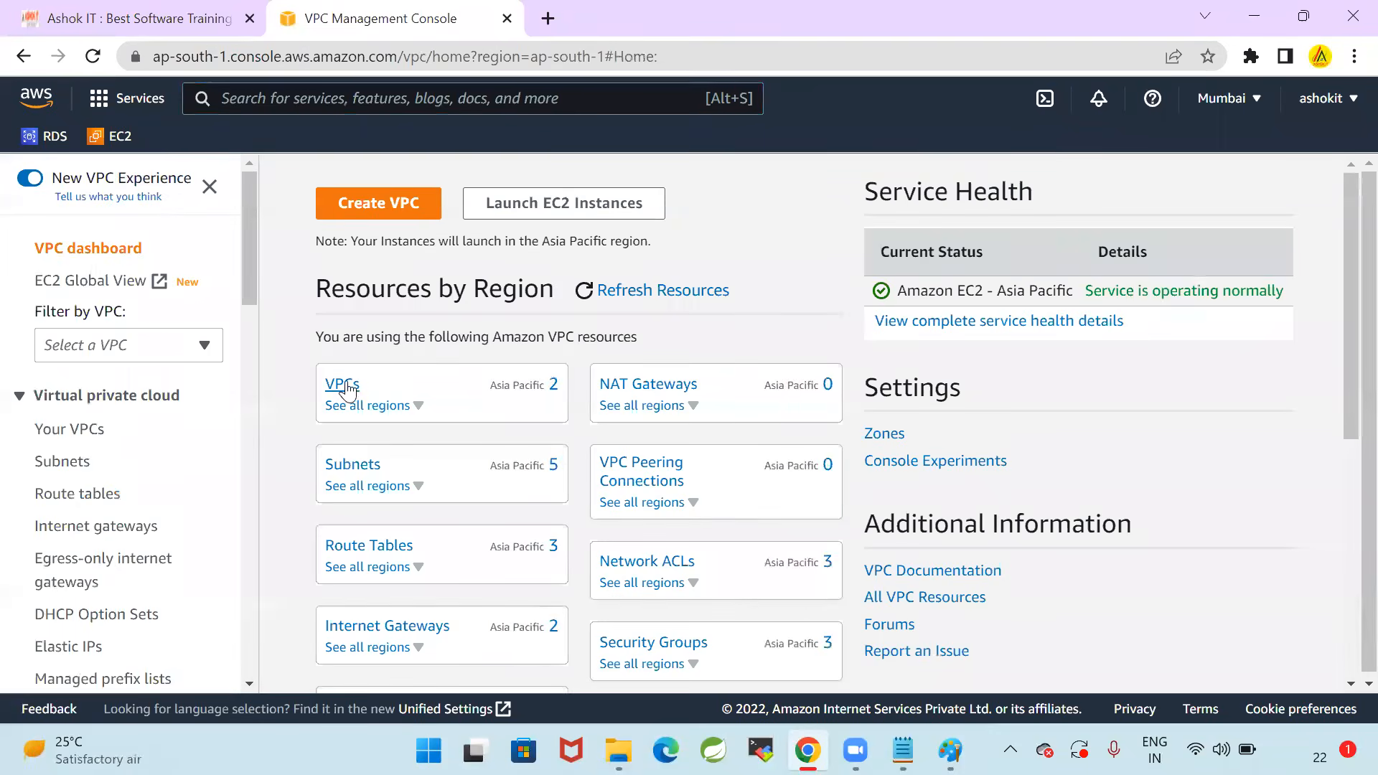
pyautogui.click(348, 387)
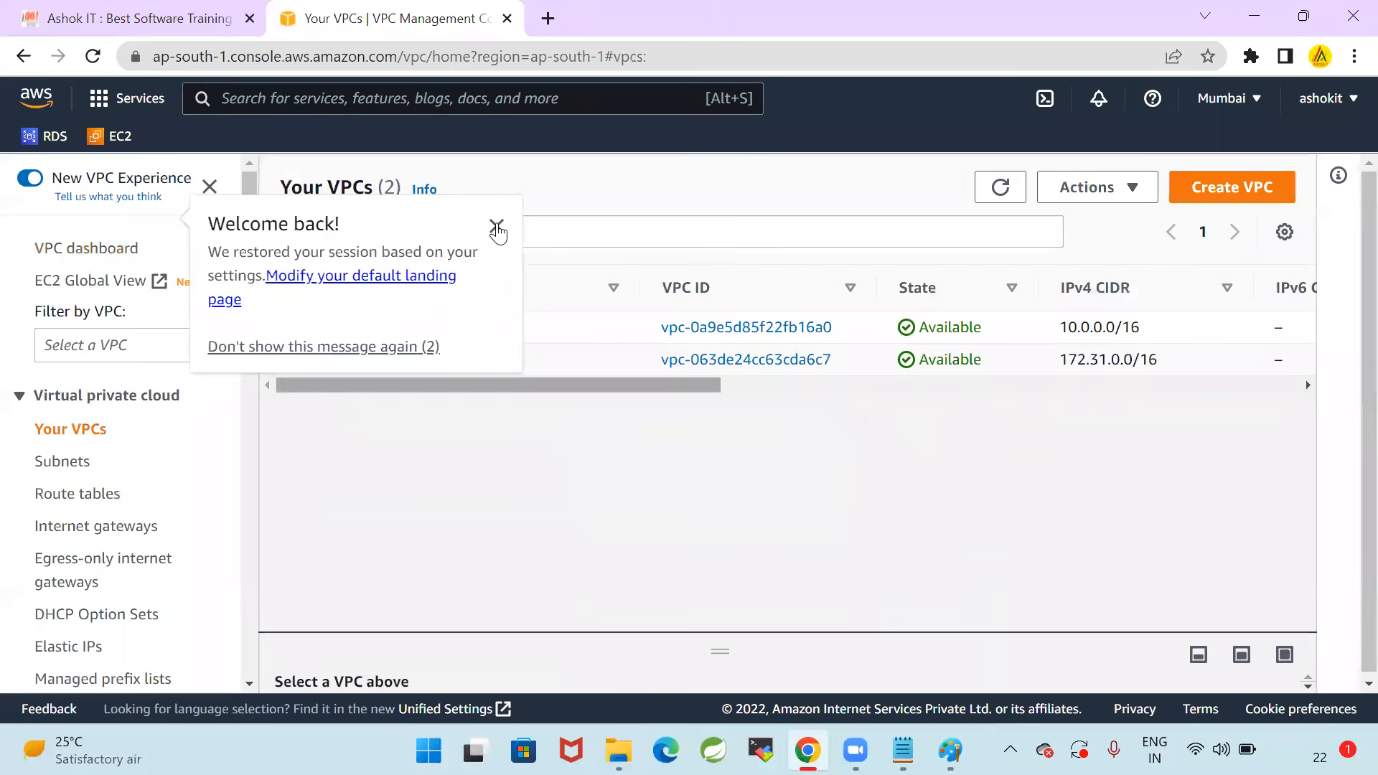
pyautogui.click(498, 225)
# Delete the VPC sbi_vpc, confirming with "delete", and dismiss the notification
pyautogui.click(287, 326)
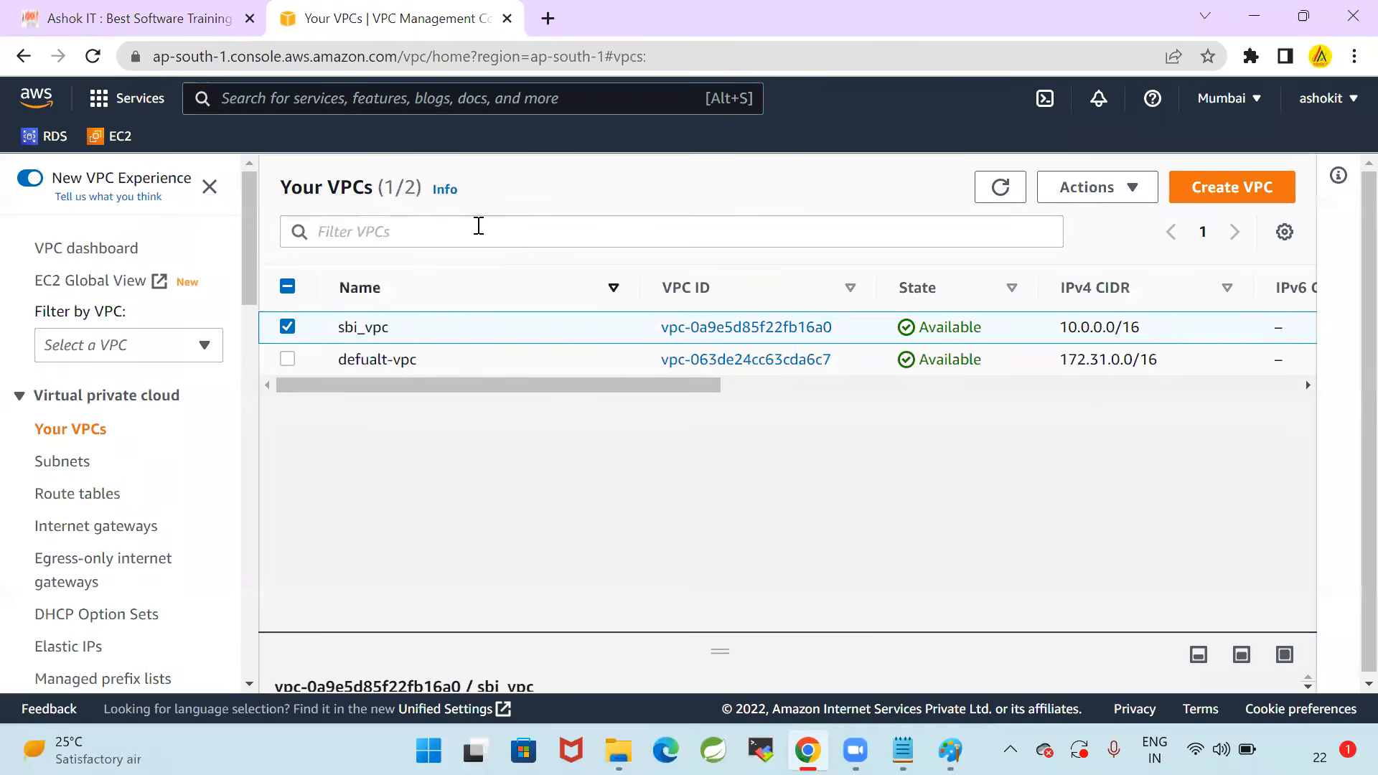
pyautogui.click(1098, 190)
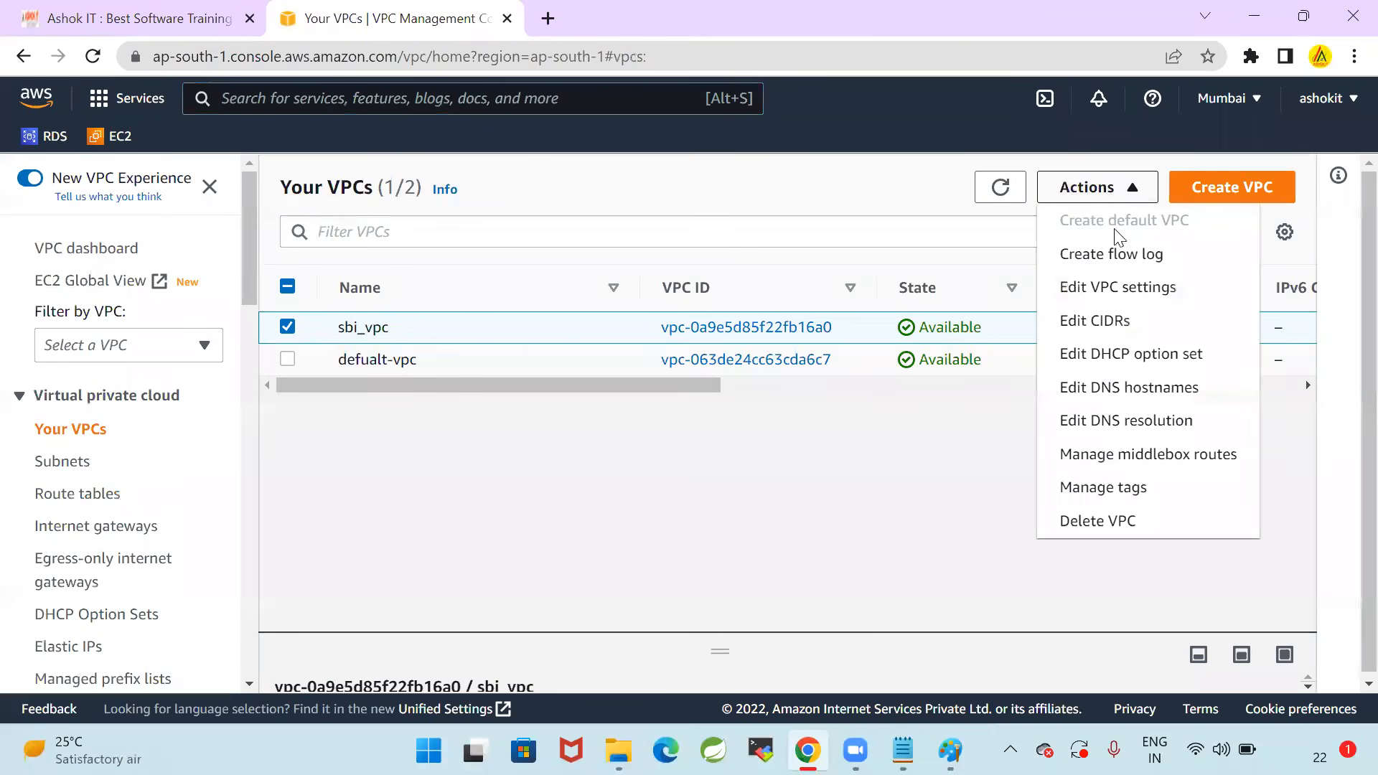
pyautogui.click(1100, 521)
pyautogui.write('delete')
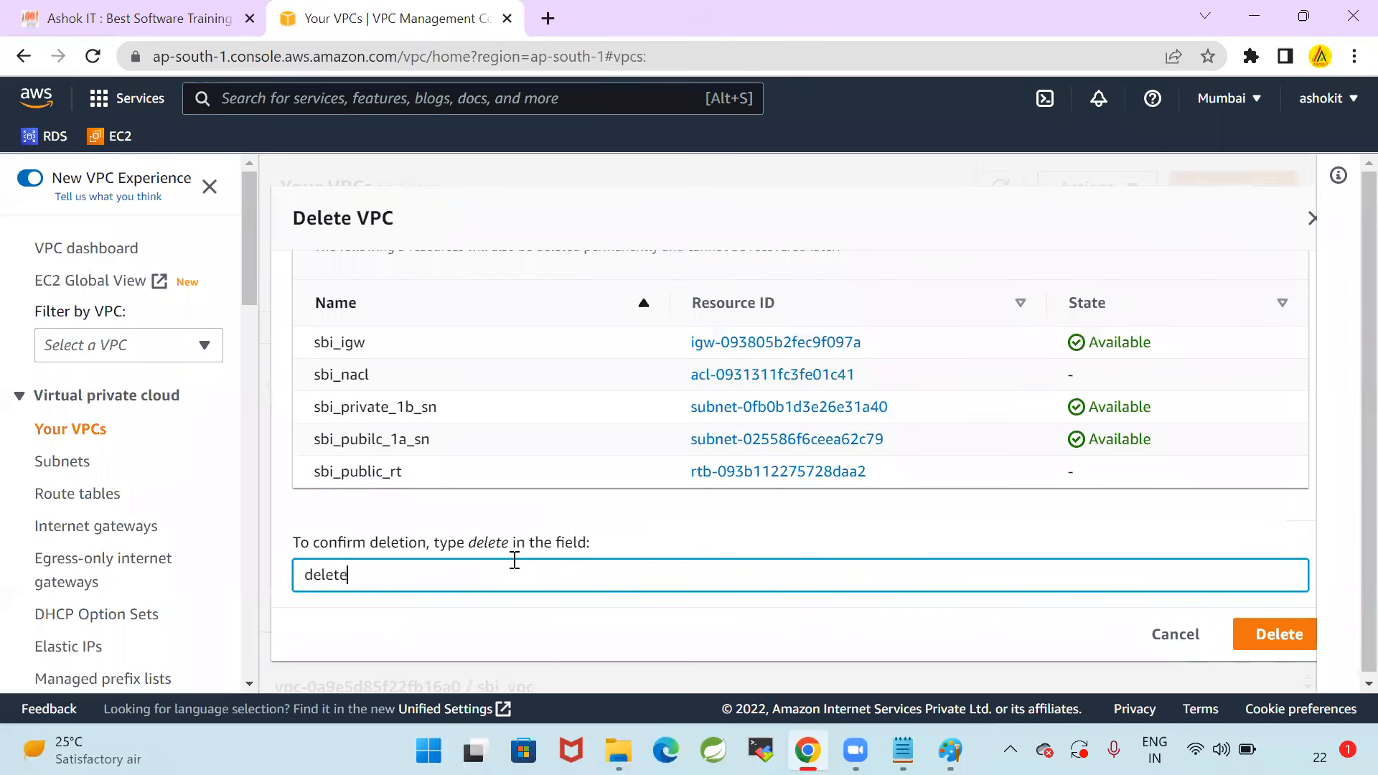
pyautogui.click(1285, 636)
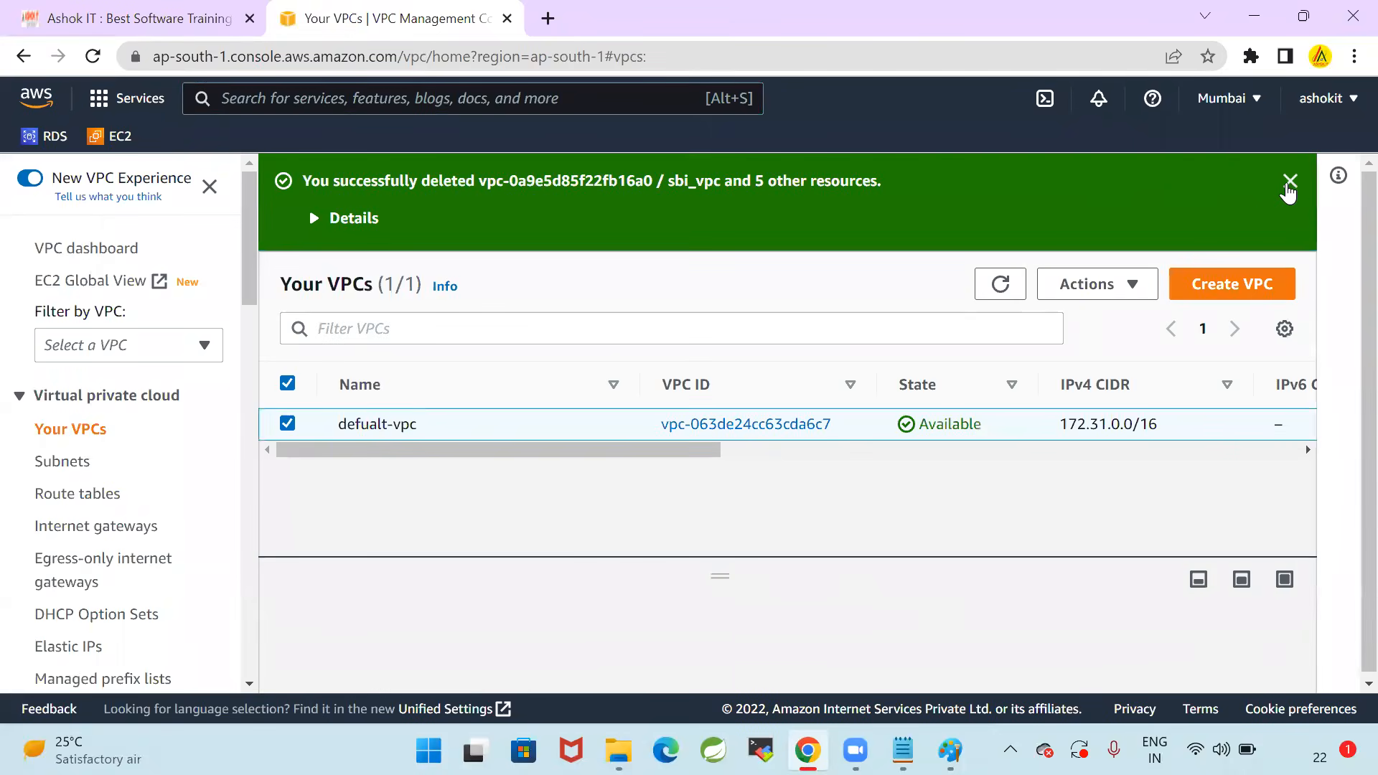
pyautogui.click(1290, 181)
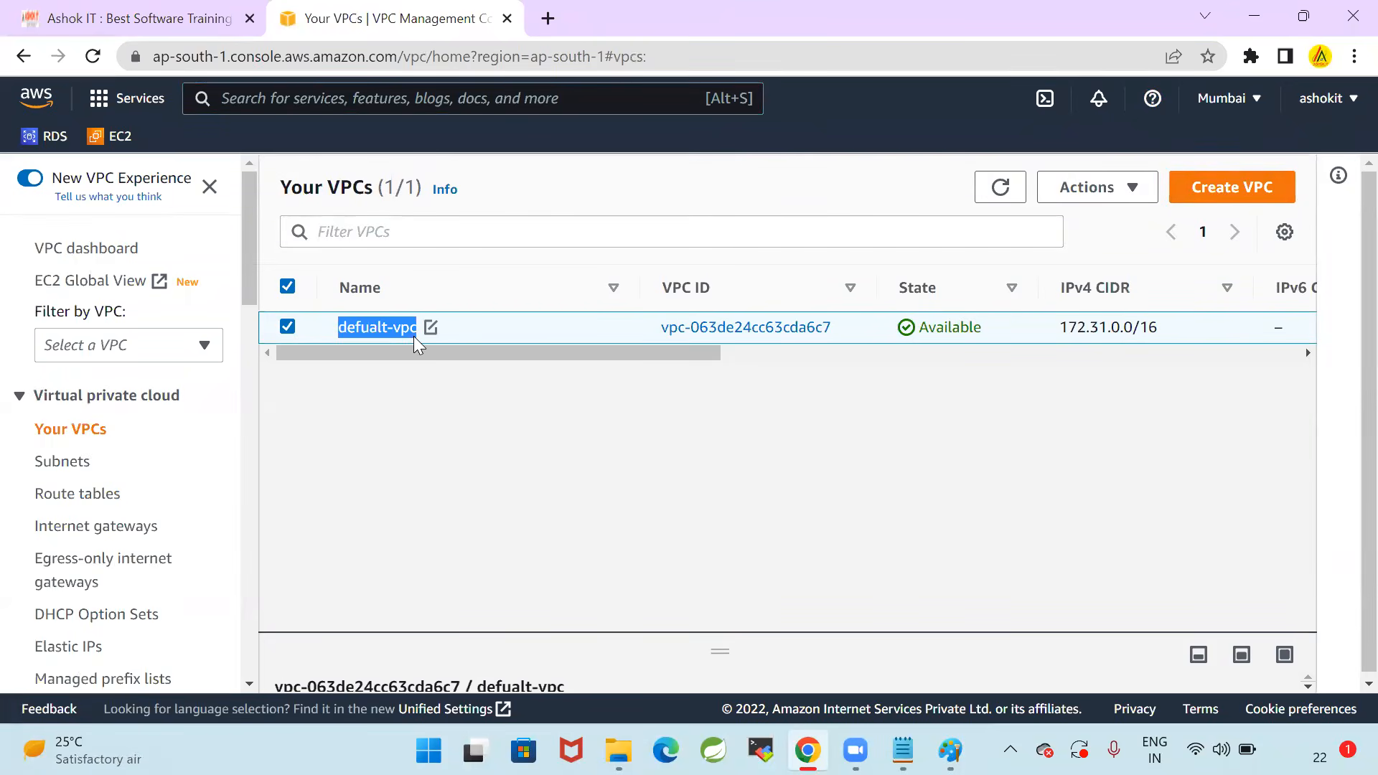
# Highlight the name of the remaining VPC, defualt-vpc, in the VPC list
pyautogui.click(471, 453)
pyautogui.moveTo(335, 327); pyautogui.dragTo(423, 328)
pyautogui.click(423, 458)
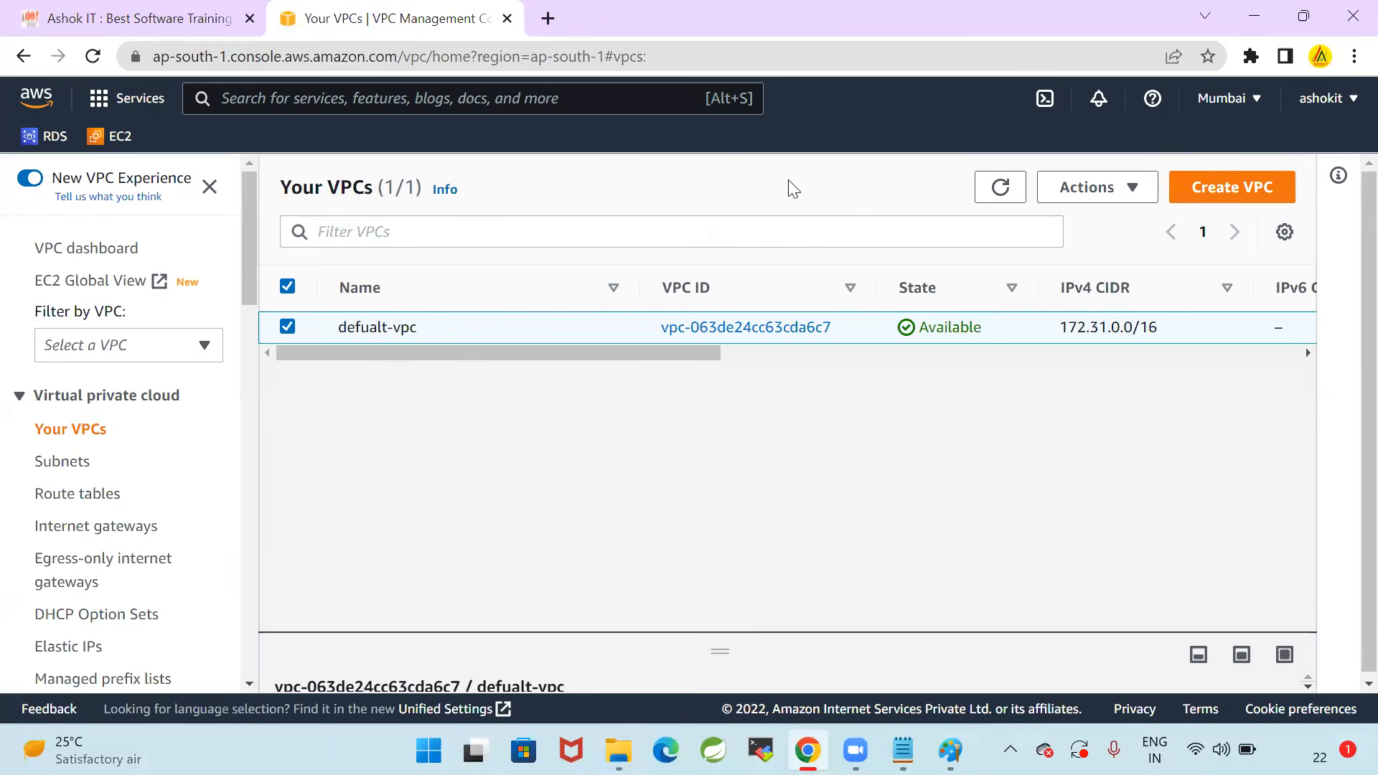
pyautogui.moveTo(338, 328); pyautogui.dragTo(412, 327)
pyautogui.click(955, 534)
# Copy the S3 template URL from Notepad and open it in a new Chrome tab to download the YAML file
pyautogui.click(903, 750)
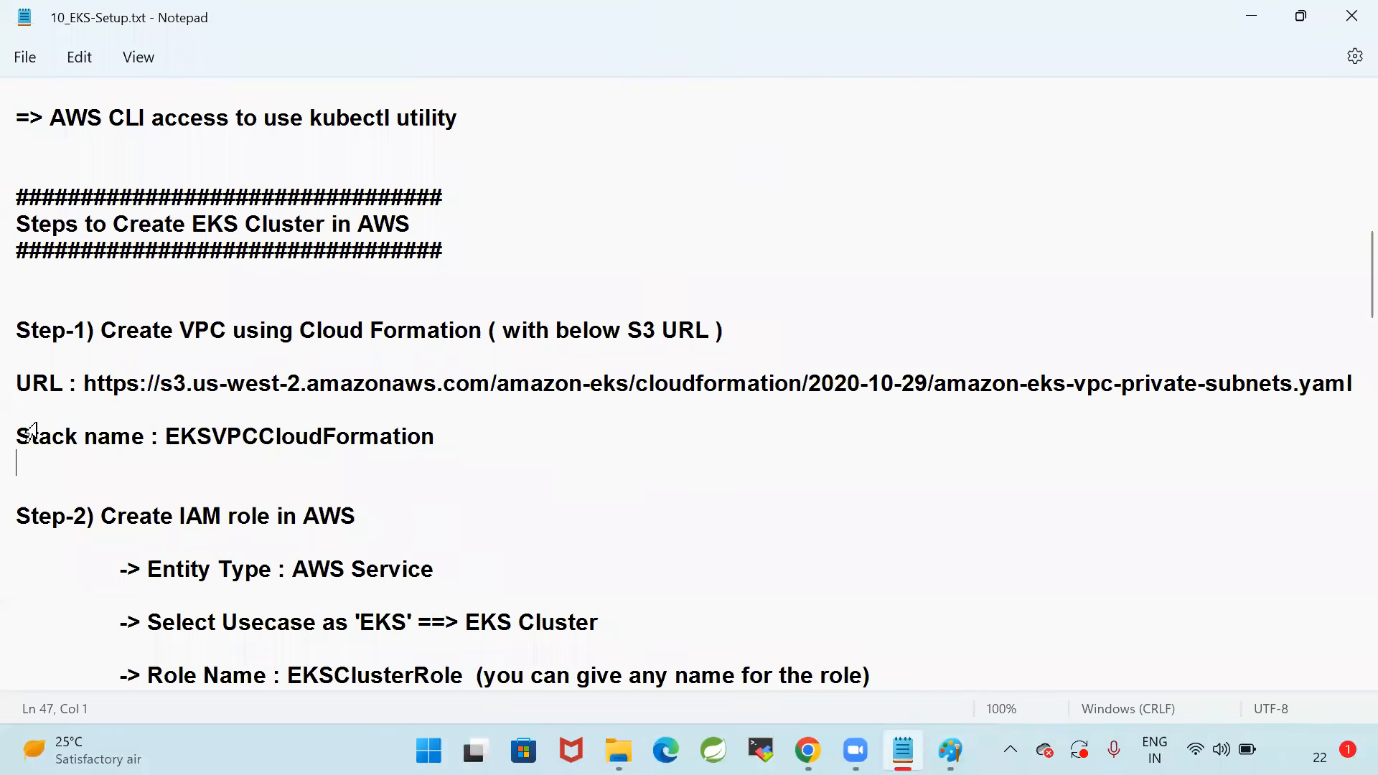
pyautogui.moveTo(84, 387); pyautogui.dragTo(1355, 391)
pyautogui.hotkey('ctrl', 'c')
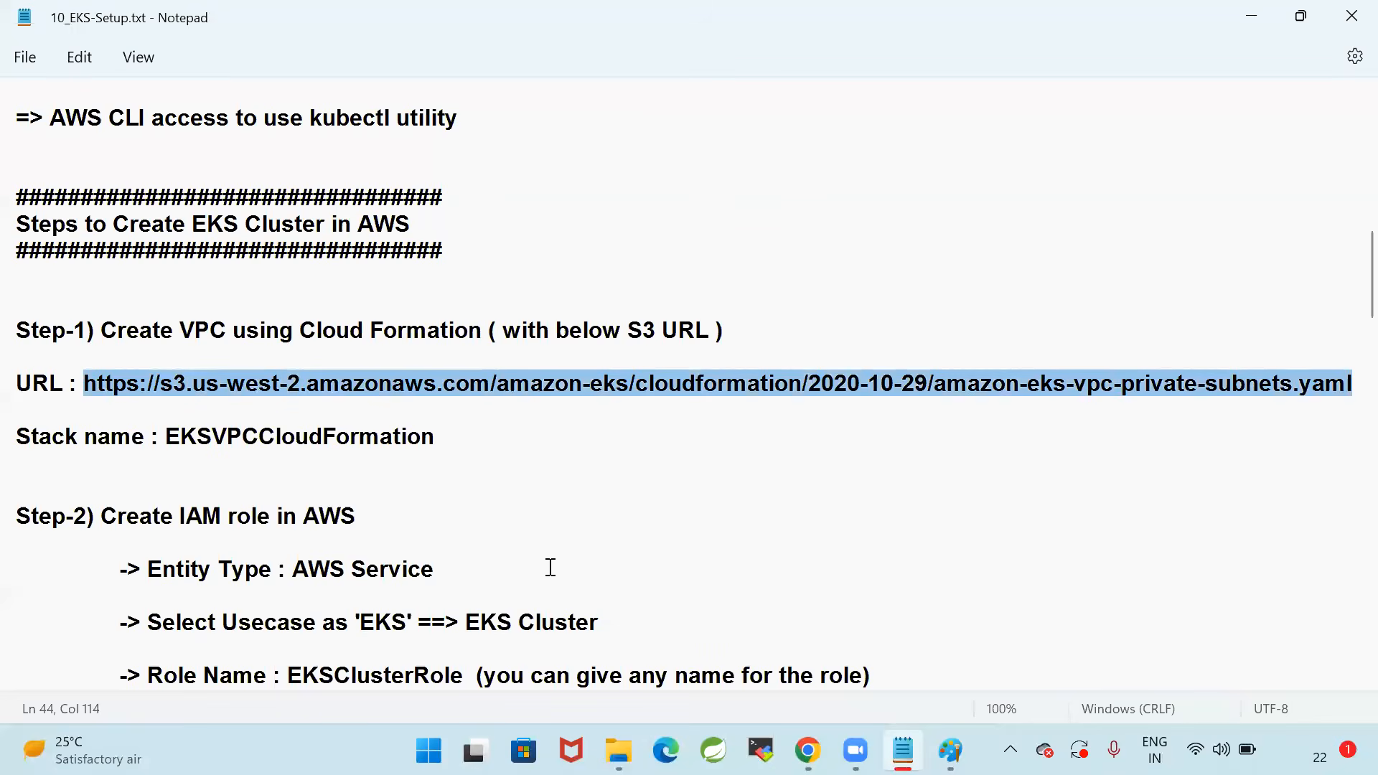
pyautogui.click(808, 750)
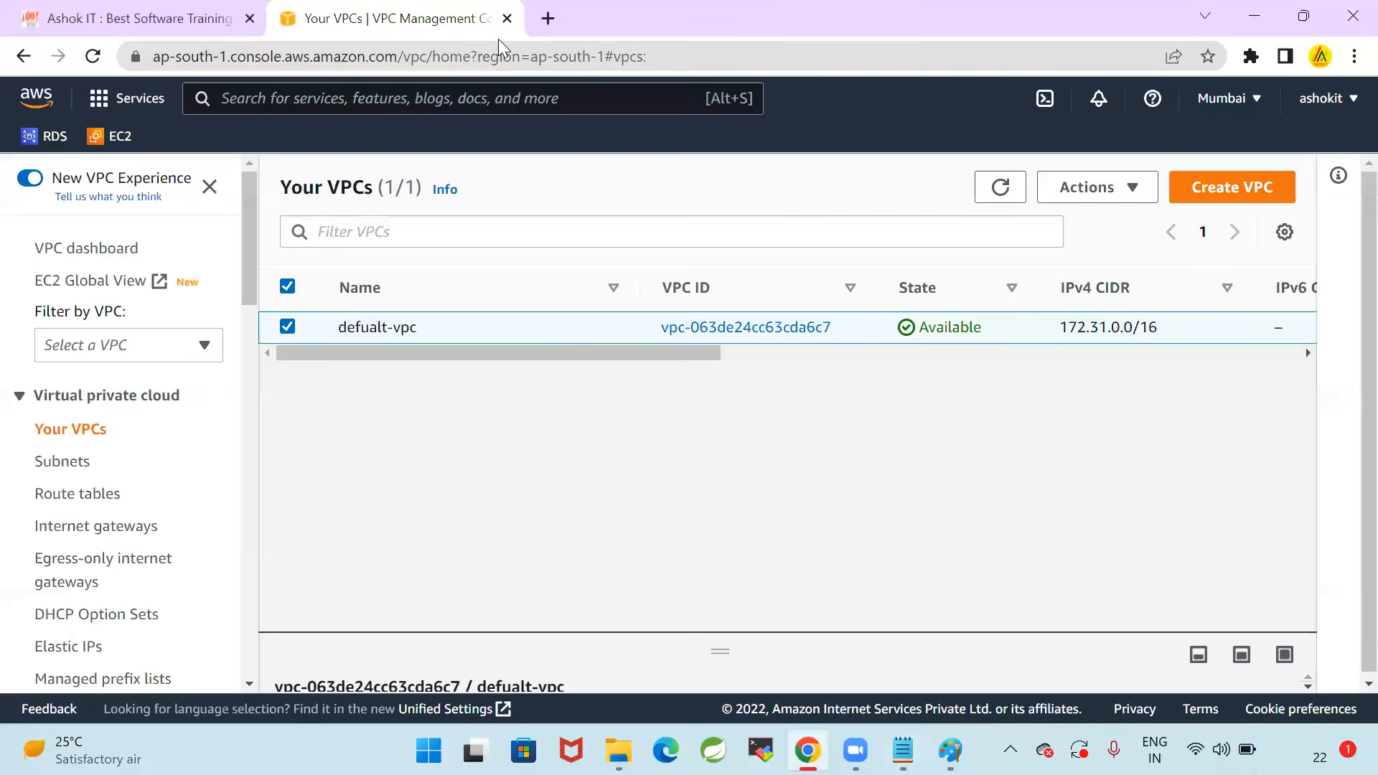
pyautogui.hotkey('ctrl', 't')
pyautogui.hotkey('ctrl', 'v')
pyautogui.press('Return')
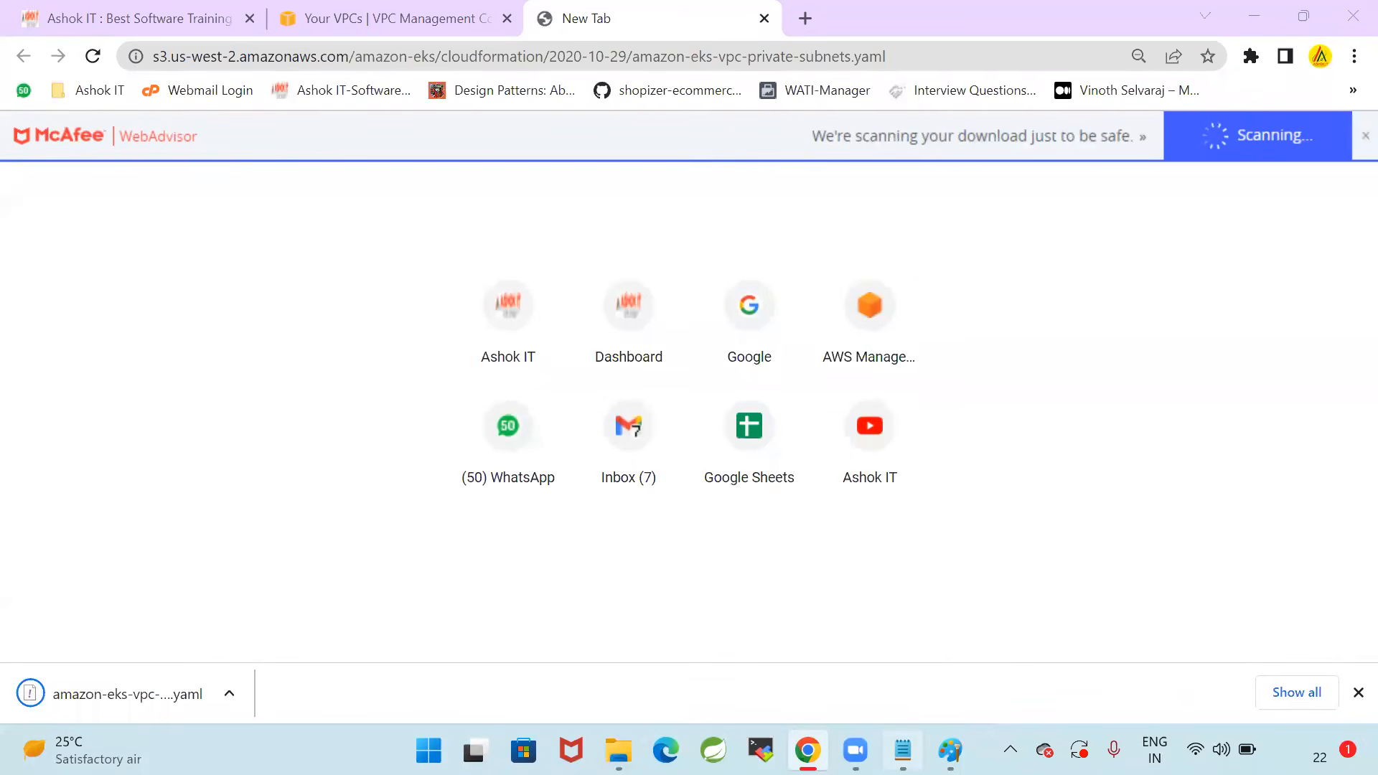
# Return to Notepad and highlight the S3 template URL and the words "Cloud Formation" in Step-1
pyautogui.hotkey('alt', 'Tab')
pyautogui.click(85, 380)
pyautogui.moveTo(85, 380); pyautogui.dragTo(1356, 380)
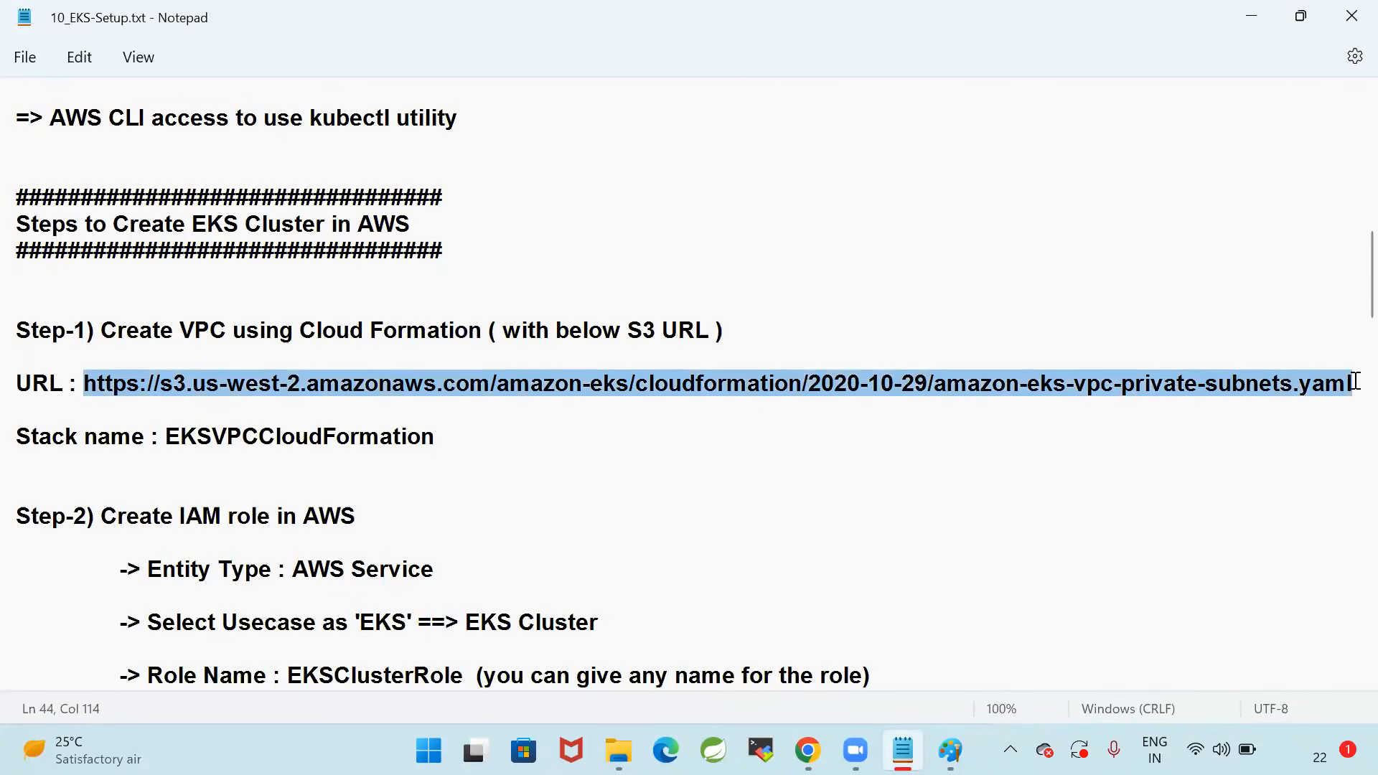
pyautogui.click(481, 478)
pyautogui.moveTo(119, 381); pyautogui.dragTo(1356, 385)
pyautogui.click(451, 408)
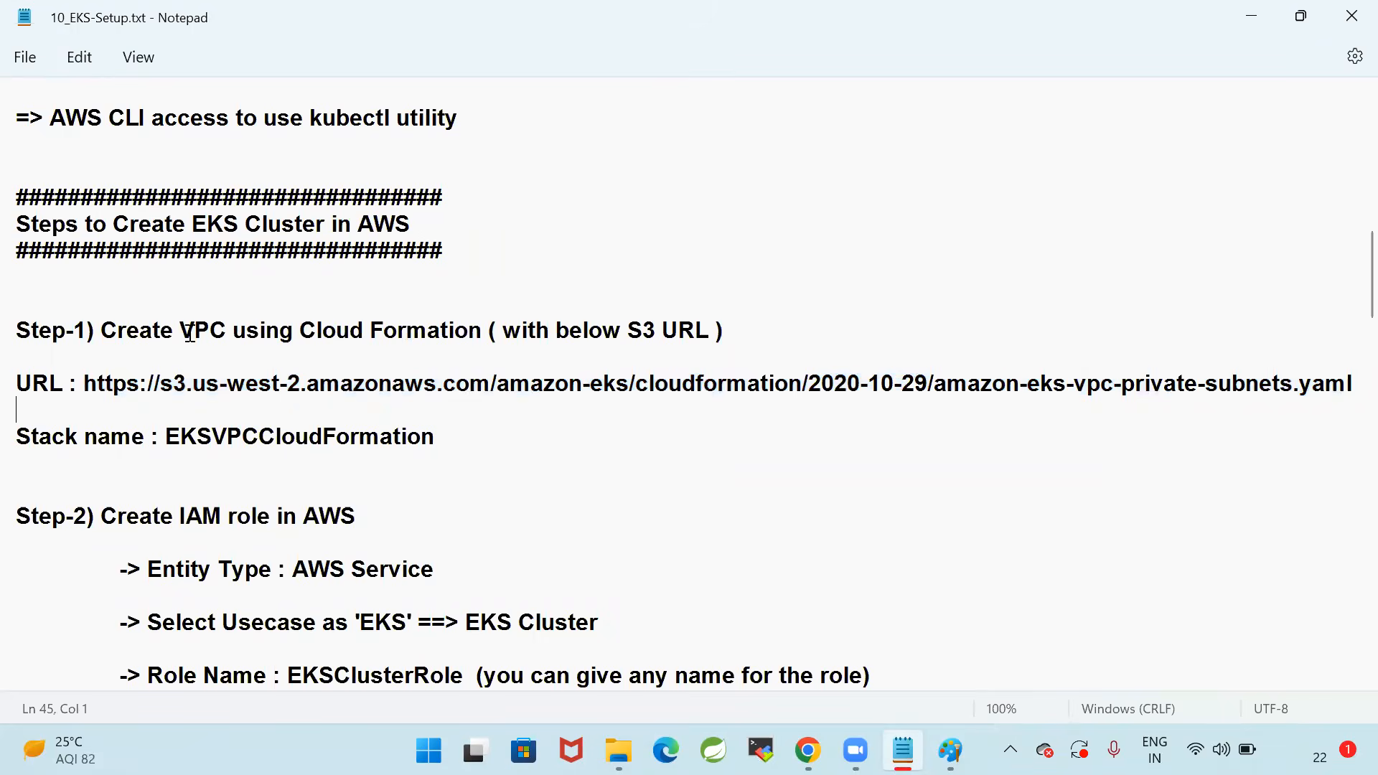
pyautogui.moveTo(301, 329); pyautogui.dragTo(489, 330)
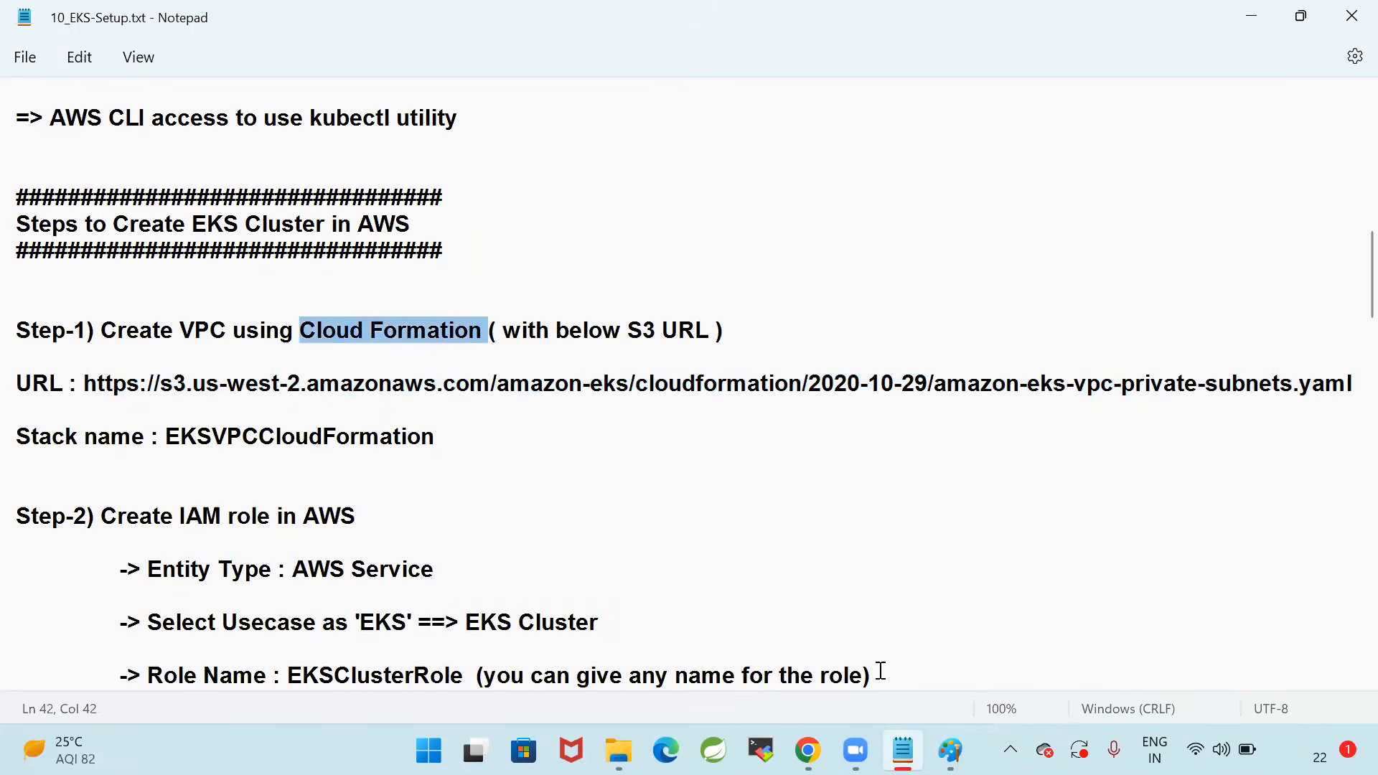
# Switch back to the AWS console in Chrome, search for CloudFormation and open its Stacks page
pyautogui.click(809, 750)
pyautogui.click(331, 28)
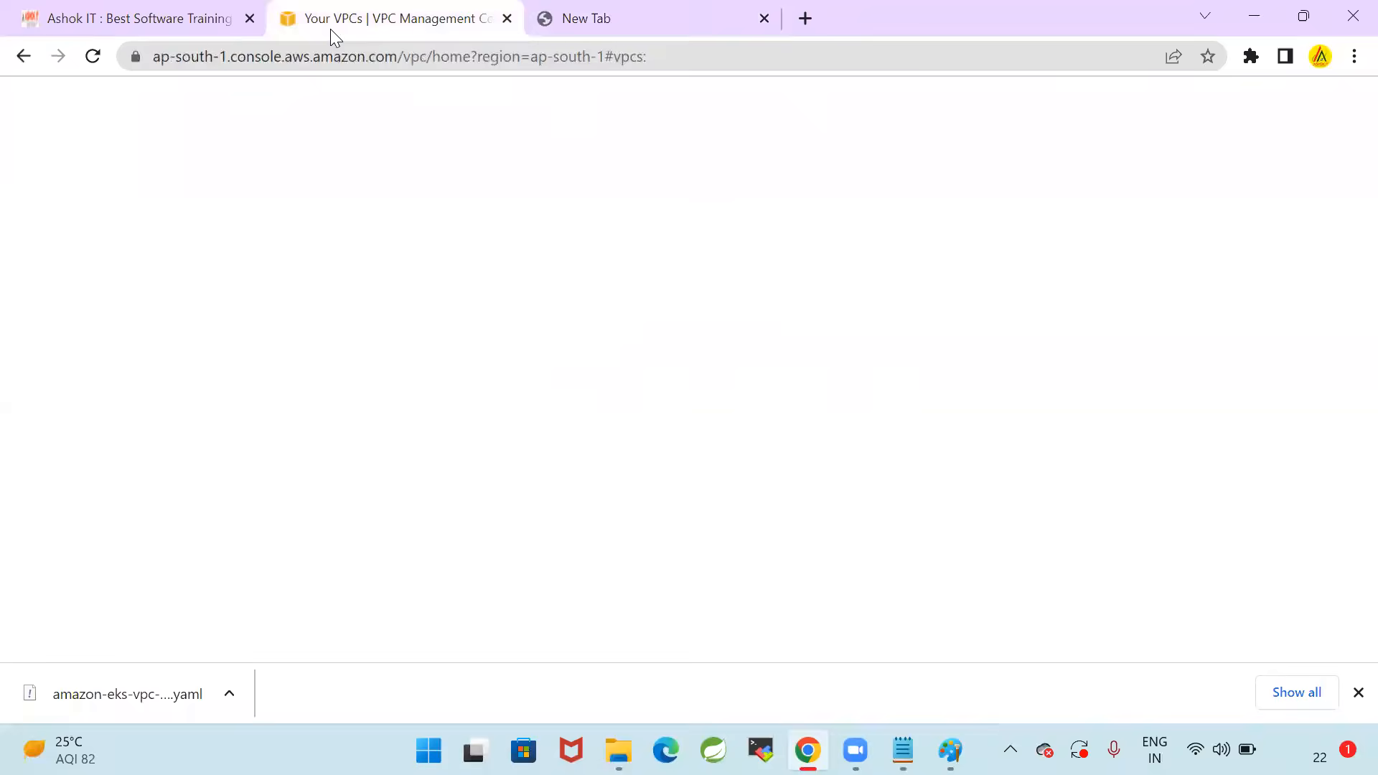
pyautogui.click(399, 116)
pyautogui.write('Cloud')
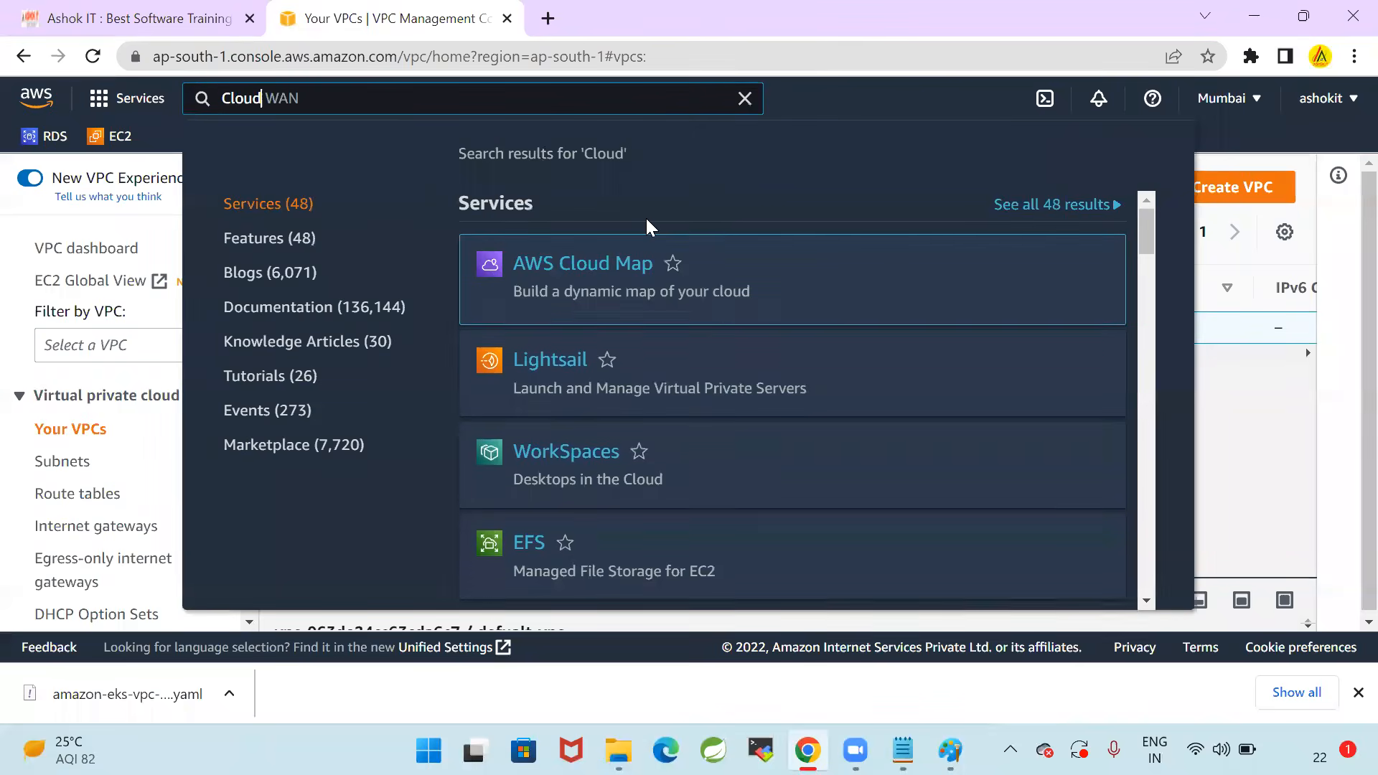
pyautogui.write('Form')
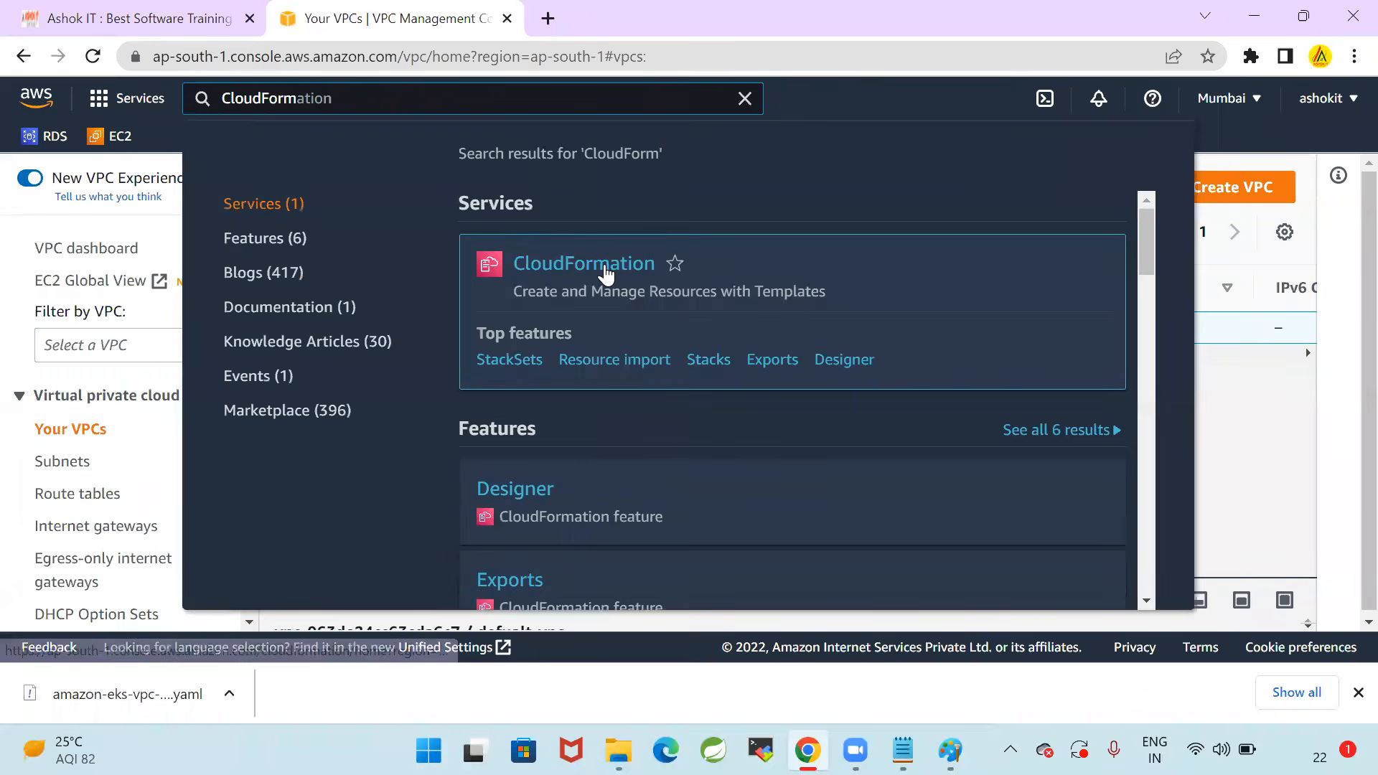
pyautogui.click(604, 264)
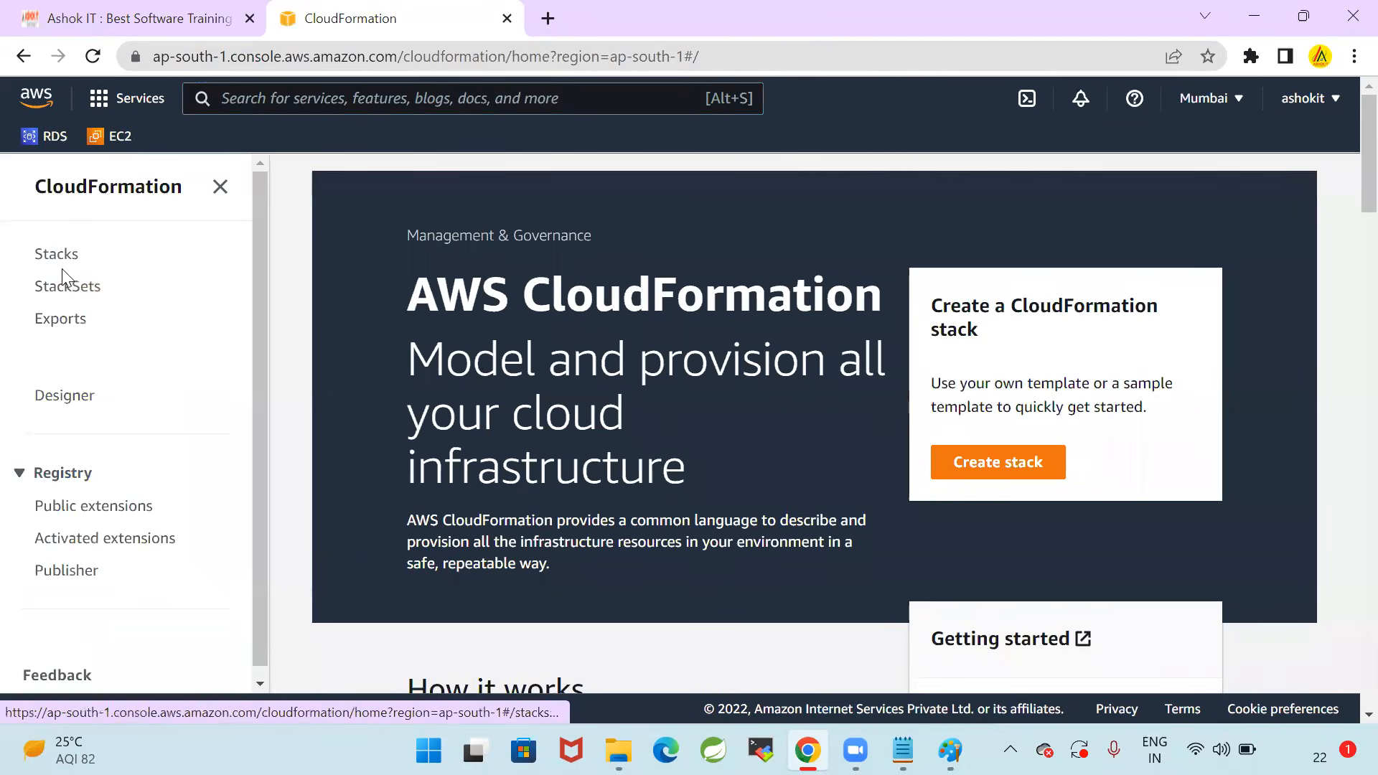
pyautogui.click(57, 255)
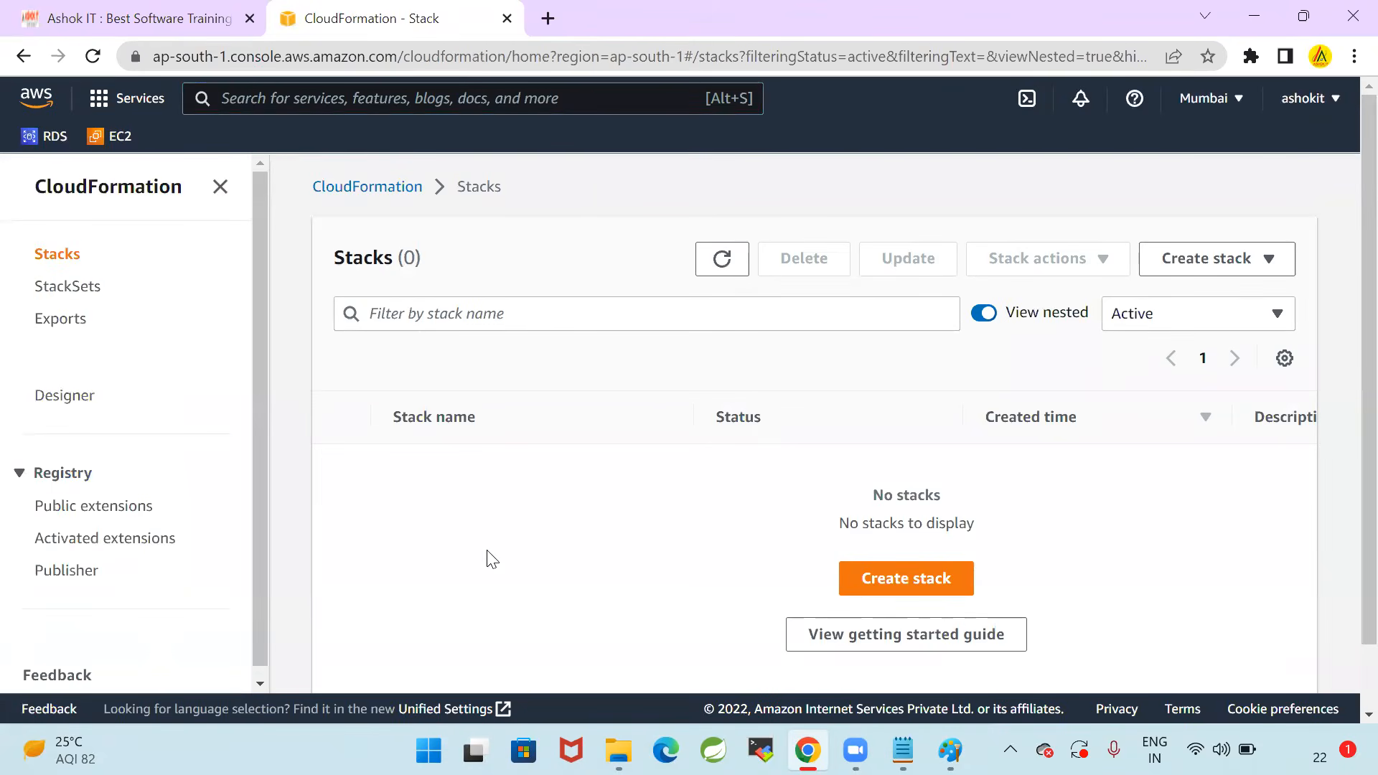
# Start creating a new CloudFormation stack and look over the template preparation and source options
pyautogui.click(912, 592)
pyautogui.scroll(-3, 817, 400)
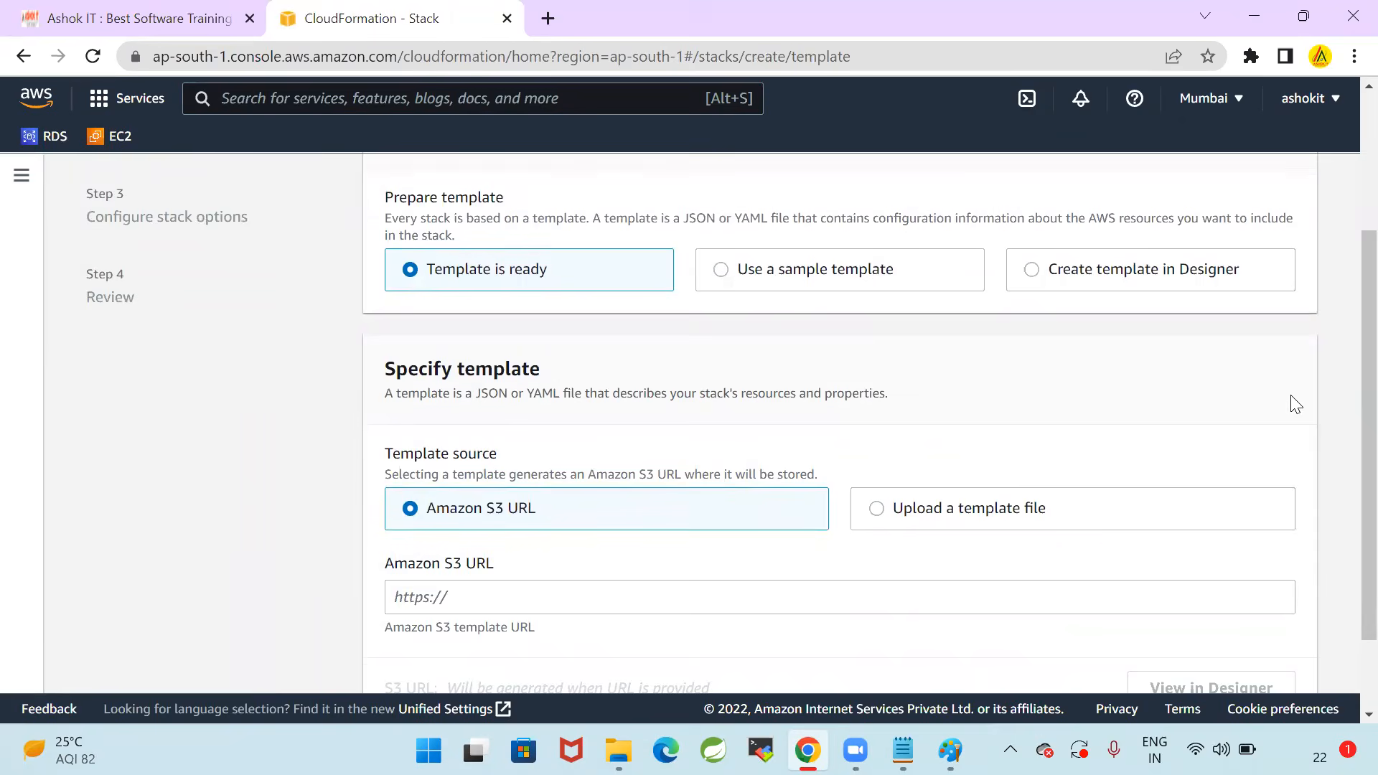
pyautogui.scroll(3, 1290, 400)
pyautogui.scroll(-3, 793, 400)
# Copy the amazon-eks-vpc-private-subnets.yaml URL from Notepad and enter it as the stack's Amazon S3 template URL
pyautogui.hotkey('alt', 'Tab')
pyautogui.click(84, 383)
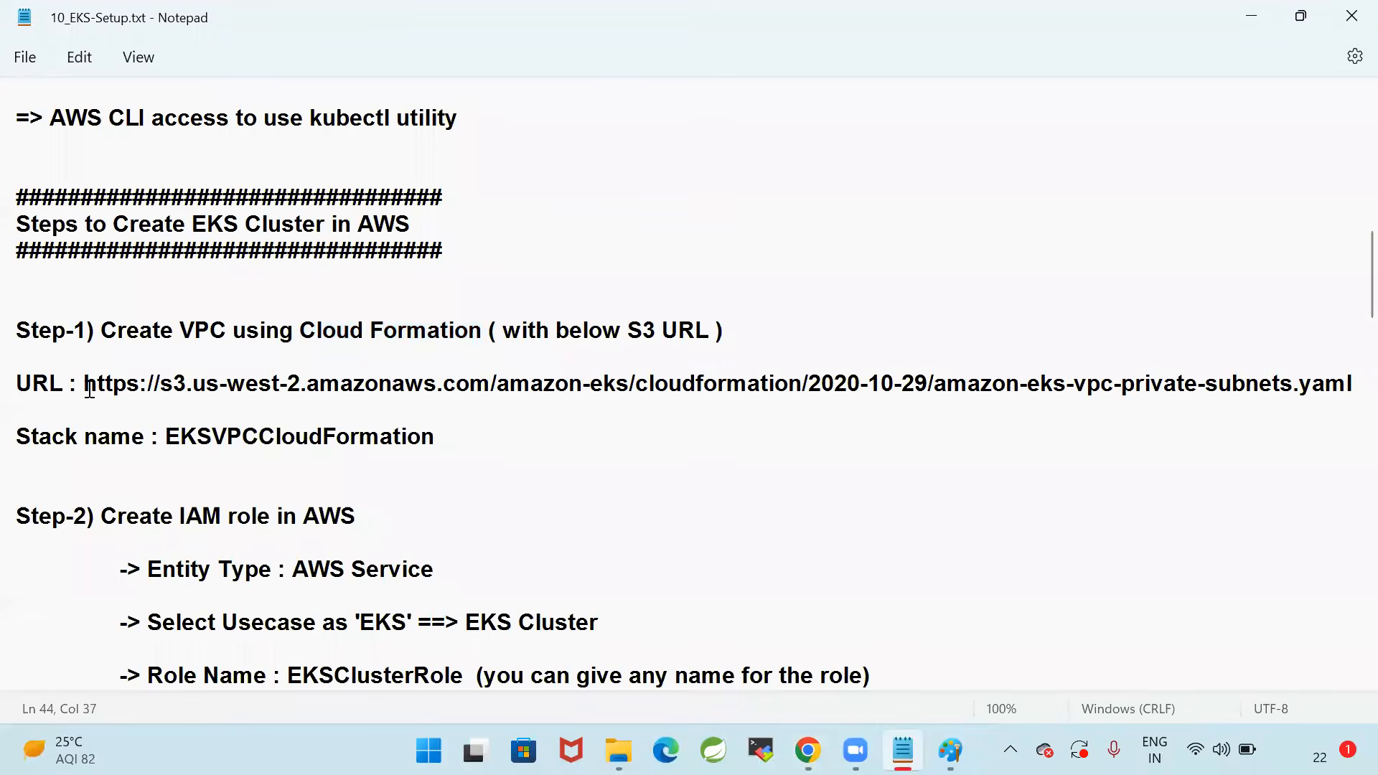
pyautogui.moveTo(84, 383); pyautogui.dragTo(1356, 384)
pyautogui.hotkey('ctrl', 'c')
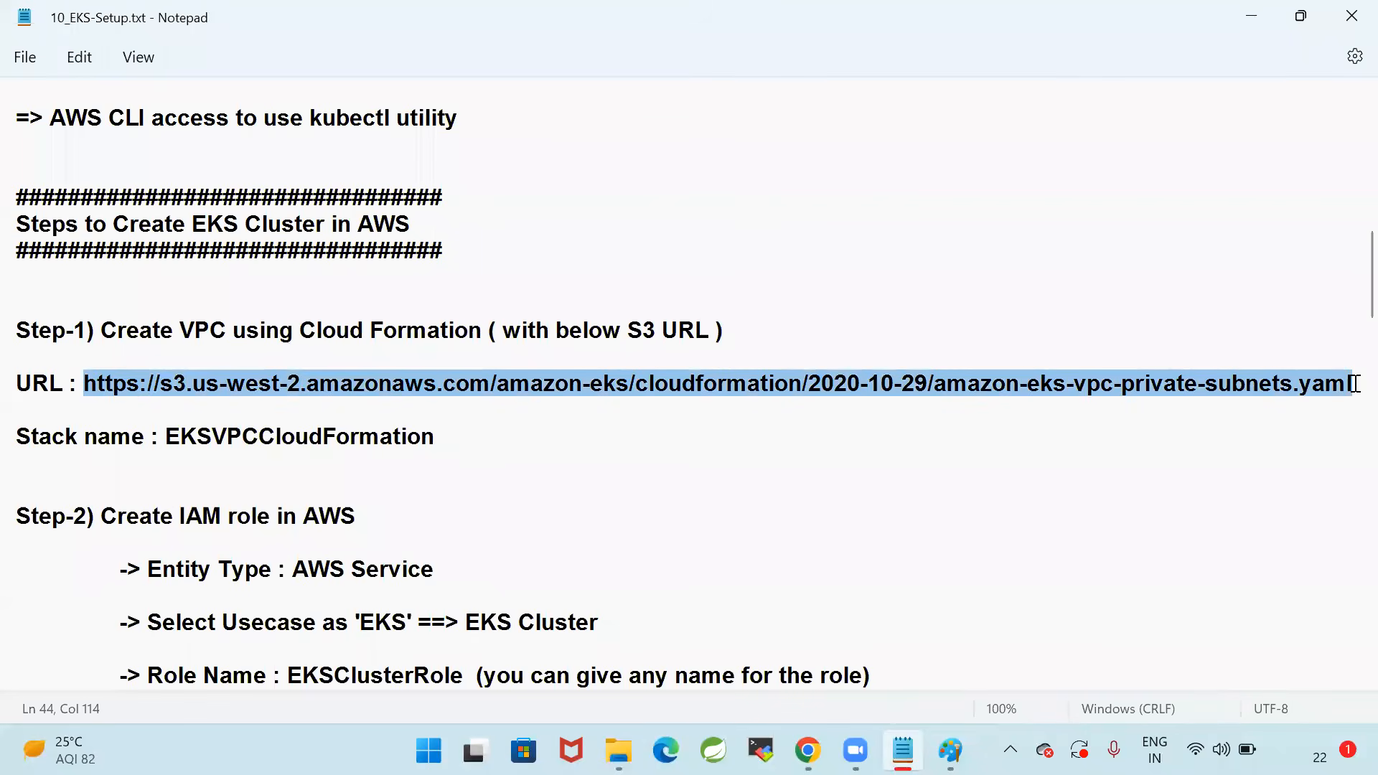
pyautogui.hotkey('alt', 'Tab')
pyautogui.scroll(-2, 518, 477)
pyautogui.click(493, 493)
pyautogui.hotkey('ctrl', 'v')
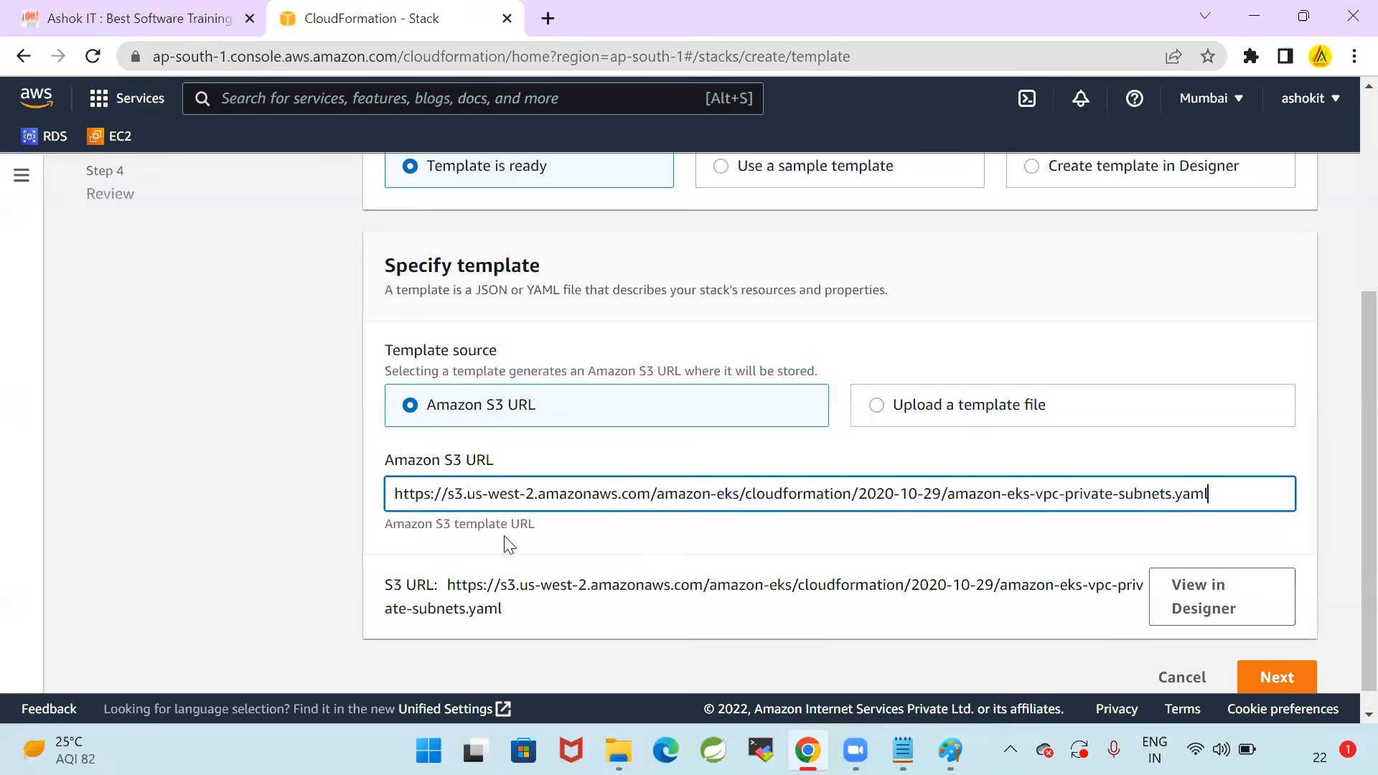
# Check the entered S3 template URL and continue to the stack details
pyautogui.moveTo(448, 494); pyautogui.dragTo(773, 495)
pyautogui.click(758, 549)
pyautogui.scroll(1, 756, 548)
pyautogui.scroll(-2, 754, 541)
pyautogui.click(1275, 653)
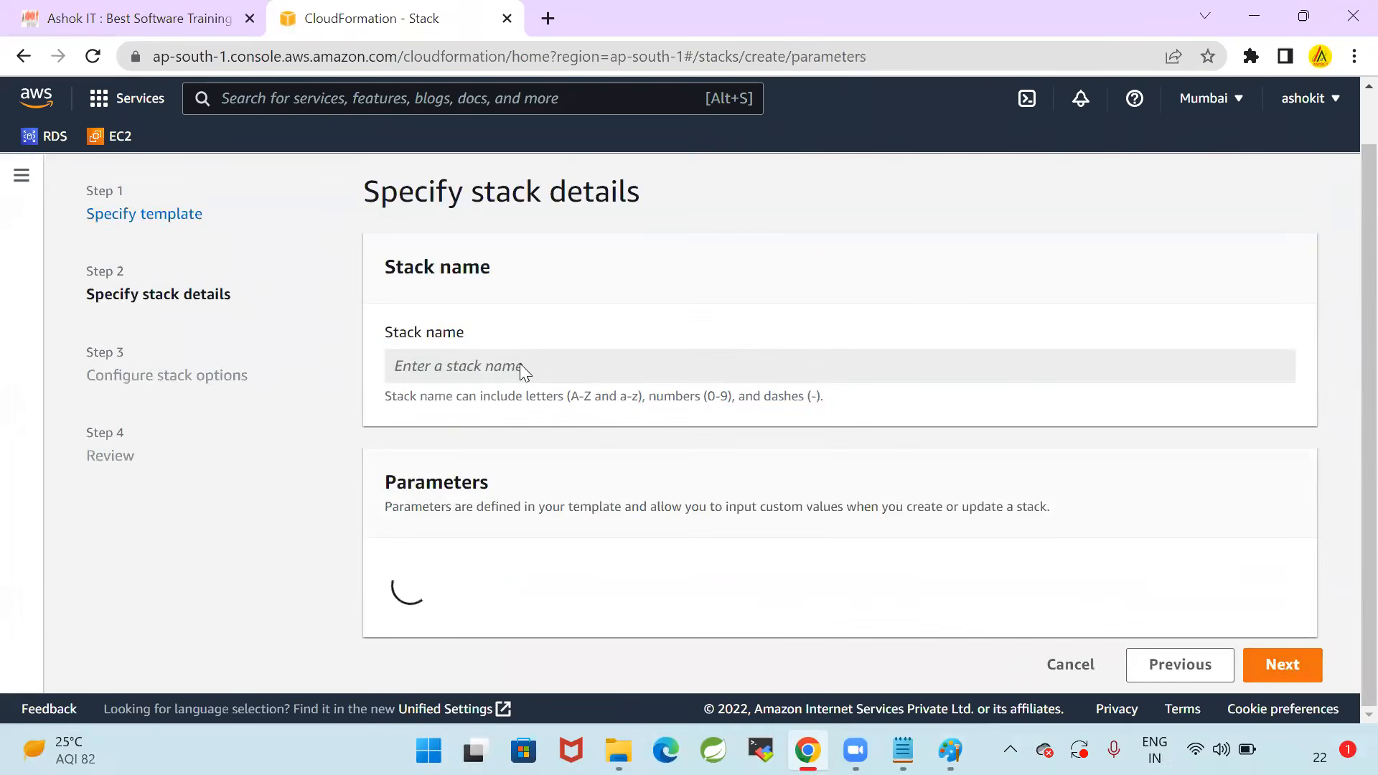
# Name the stack EKSVPCCloudFormation, copying the name from the Notepad file
pyautogui.scroll(-3, 508, 357)
pyautogui.scroll(3, 821, 381)
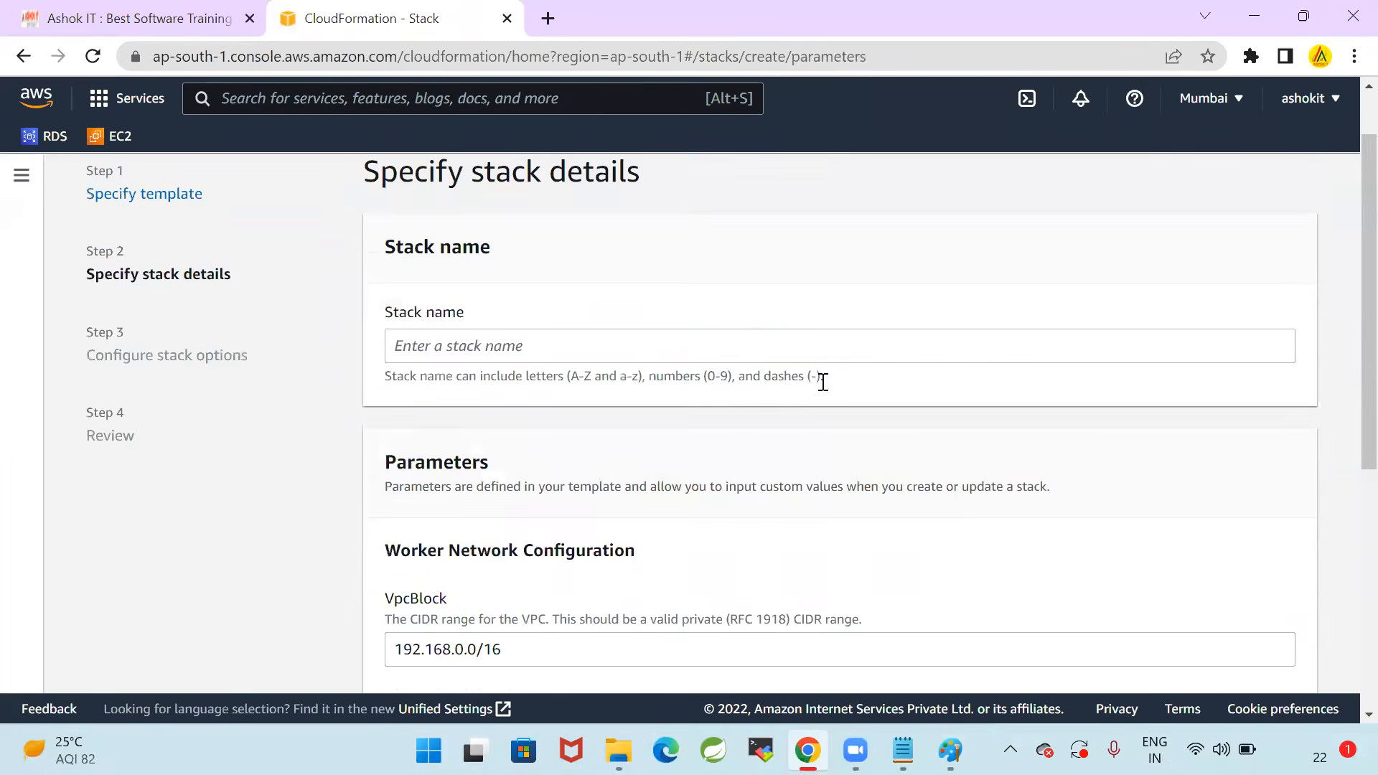
pyautogui.scroll(1, 823, 382)
pyautogui.click(584, 428)
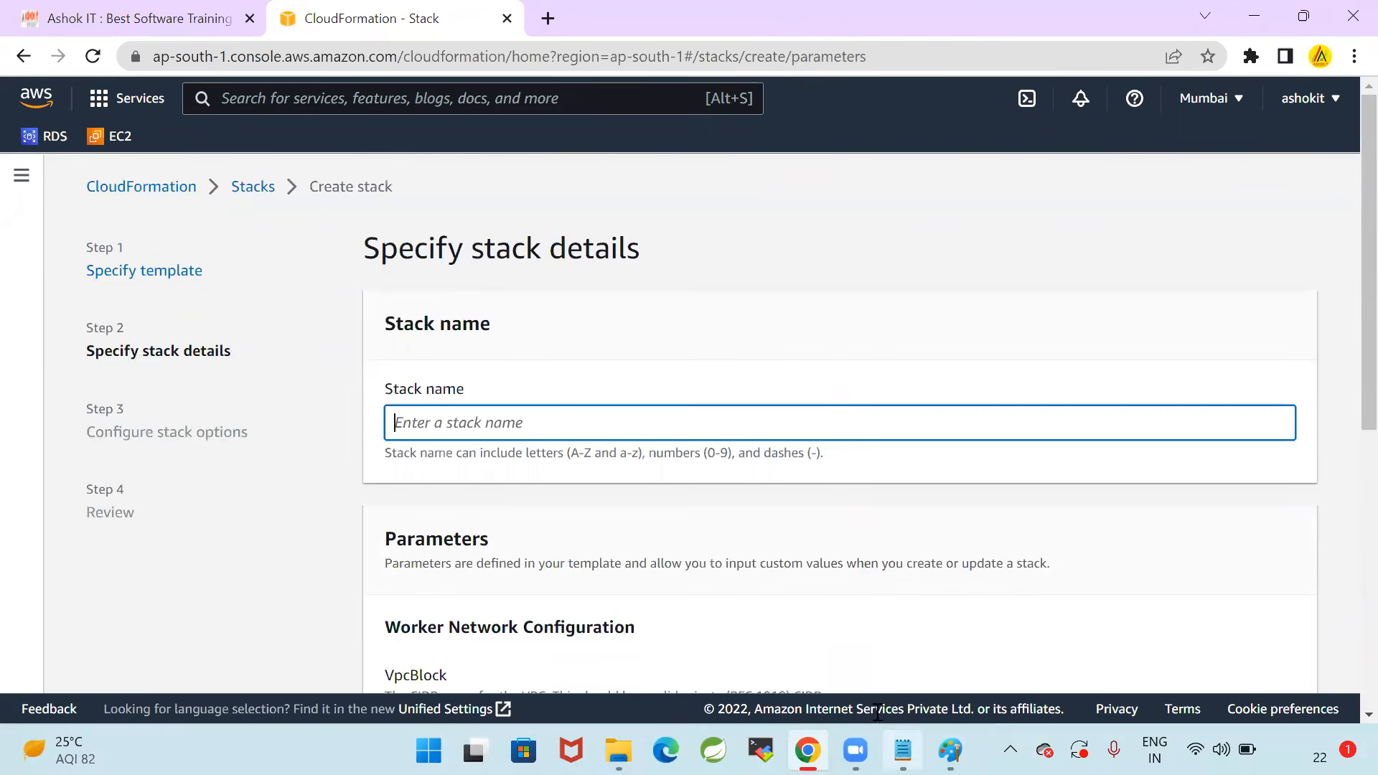
pyautogui.click(903, 750)
pyautogui.doubleClick(175, 439)
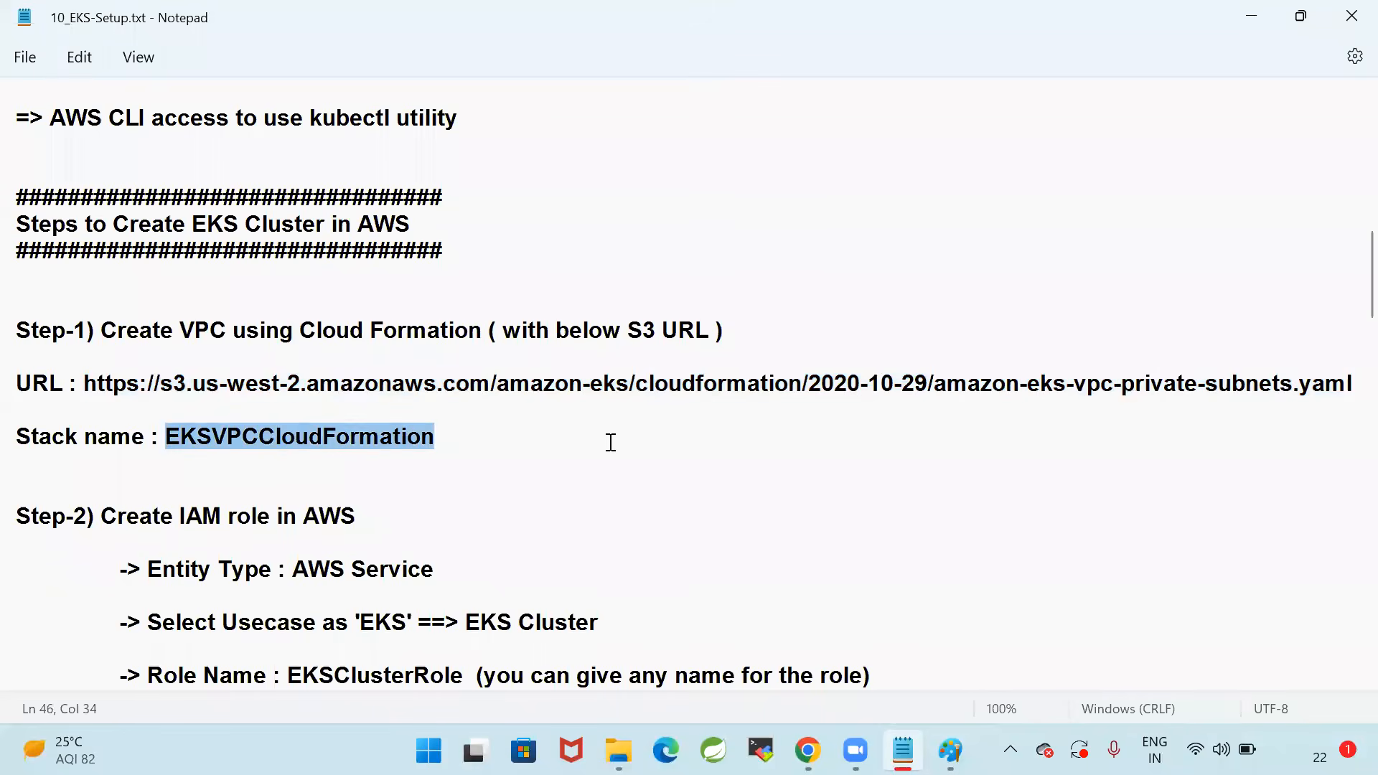
pyautogui.hotkey('ctrl', 'c')
pyautogui.hotkey('alt', 'Tab')
pyautogui.hotkey('ctrl', 'v')
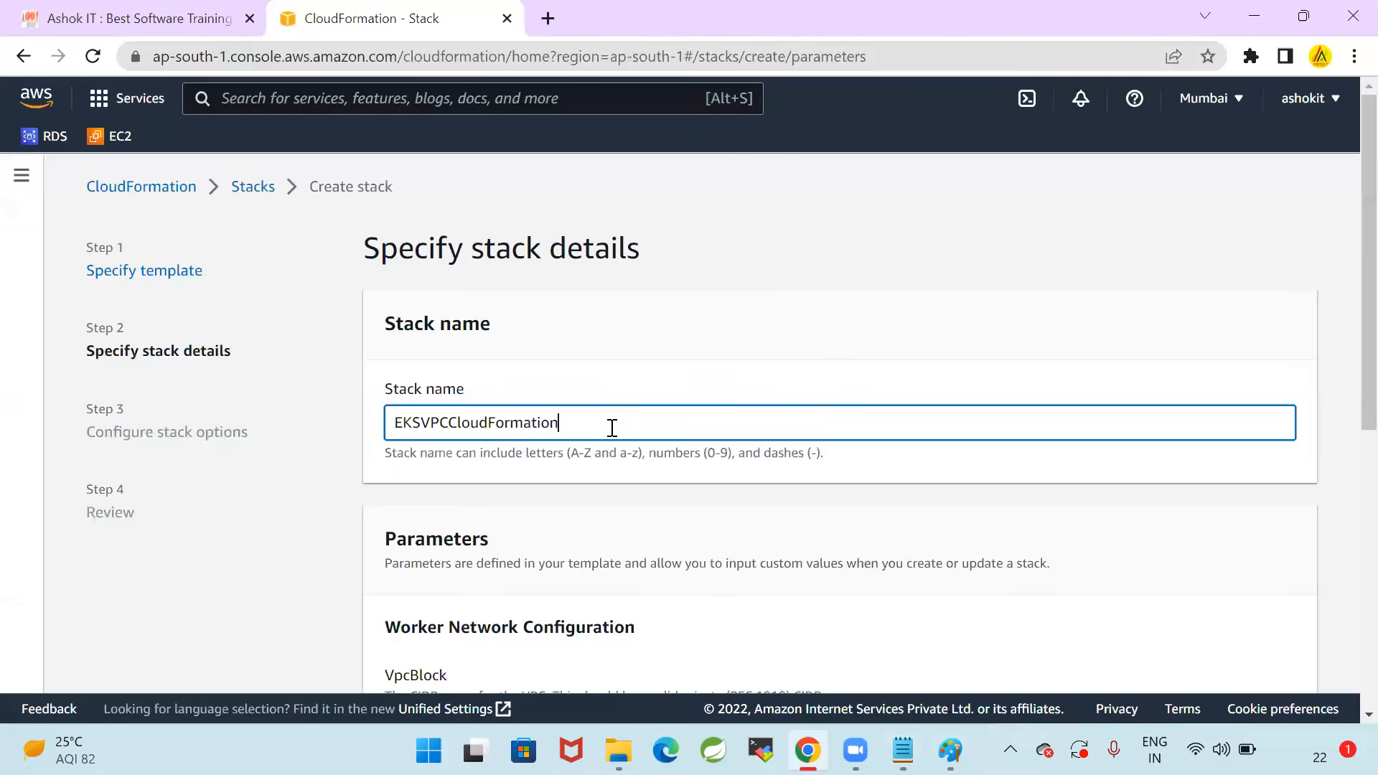
# Keep the default VPC and subnet CIDR blocks, continue to the stack options and look through them
pyautogui.scroll(-7, 861, 402)
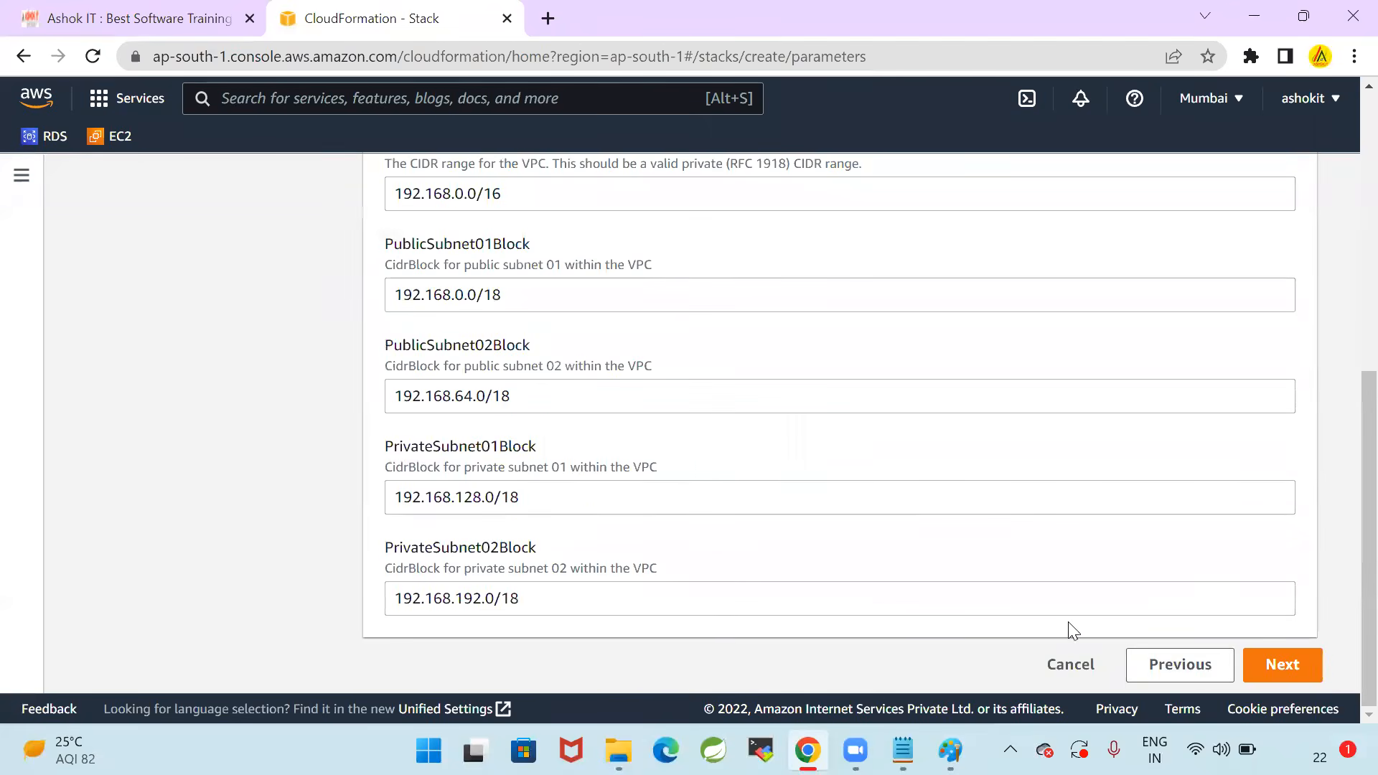
pyautogui.click(1280, 664)
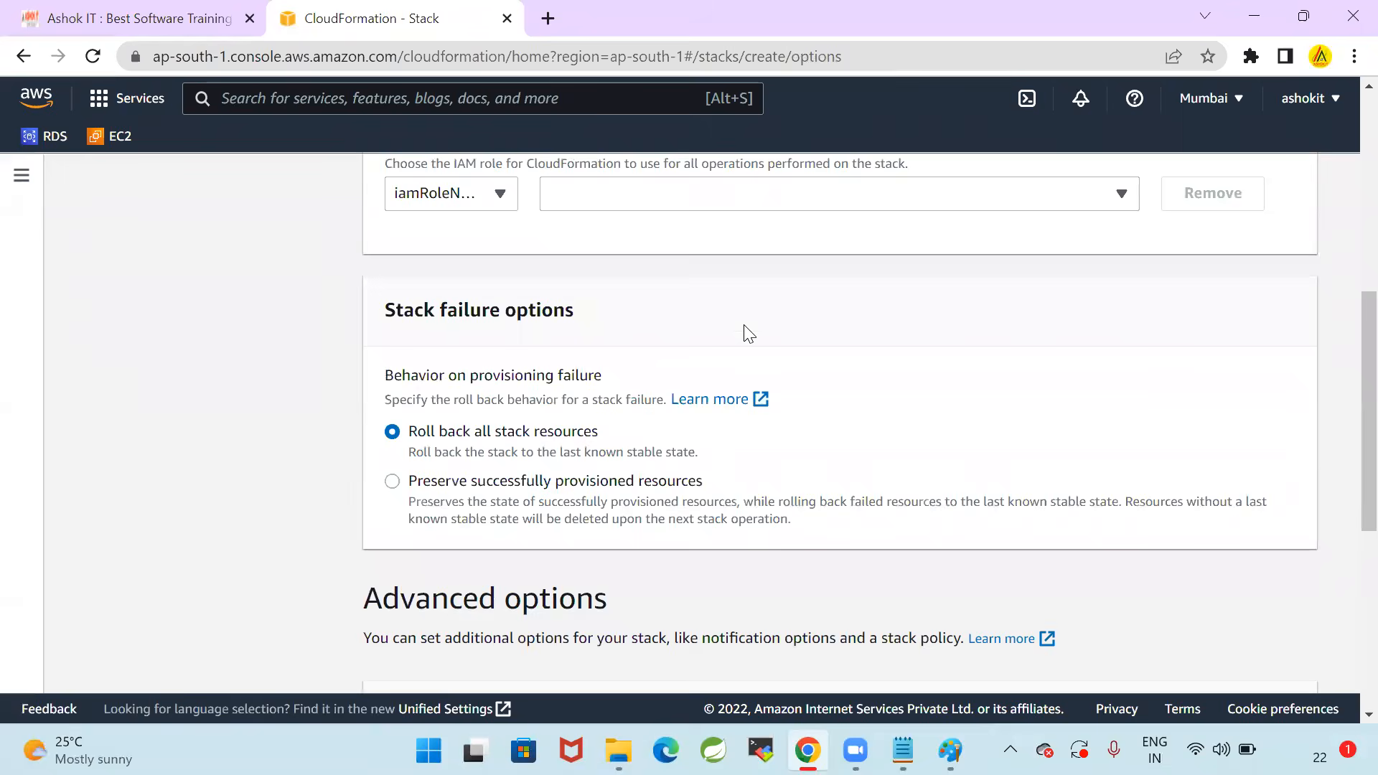
pyautogui.scroll(7, 744, 330)
pyautogui.scroll(-4, 732, 341)
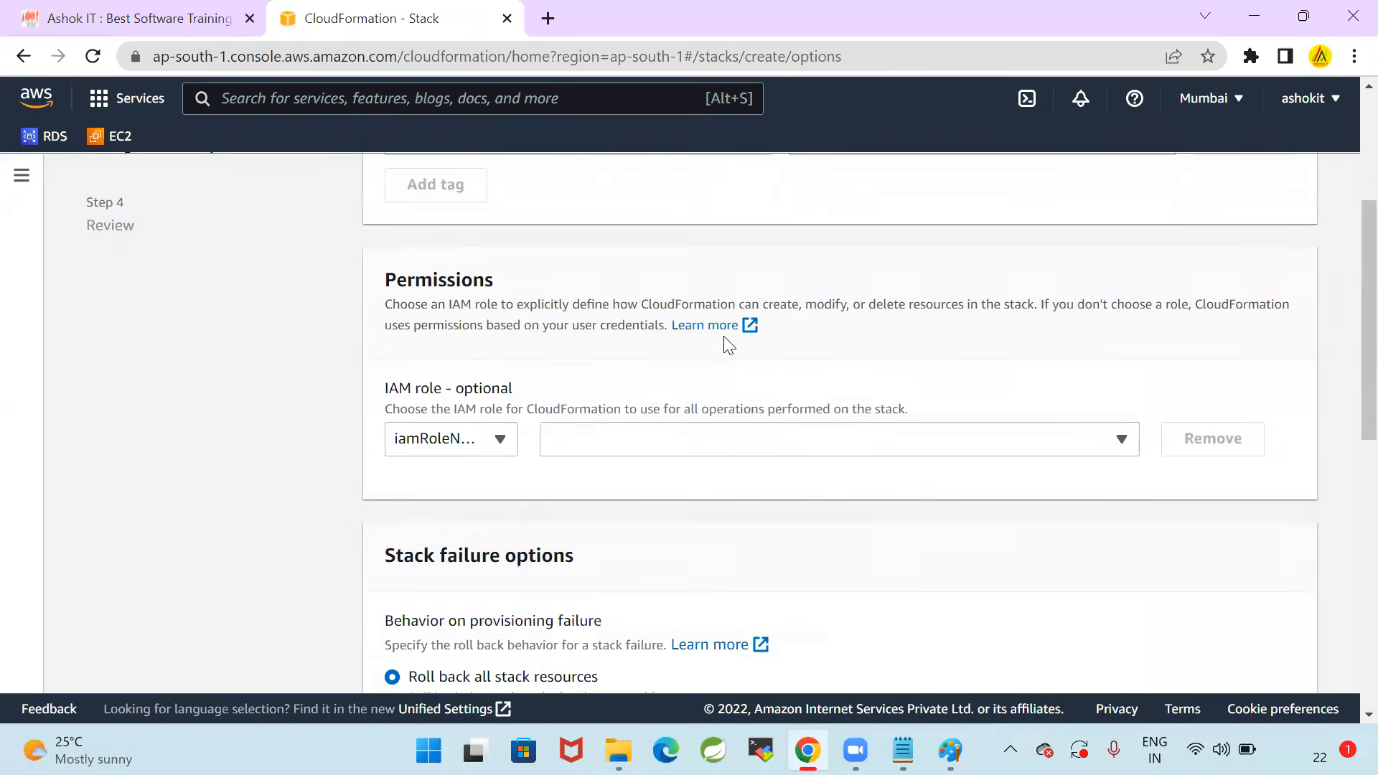
# Keep the default stack options, go over the review page and create the EKSVPCCloudFormation stack
pyautogui.scroll(-5, 948, 400)
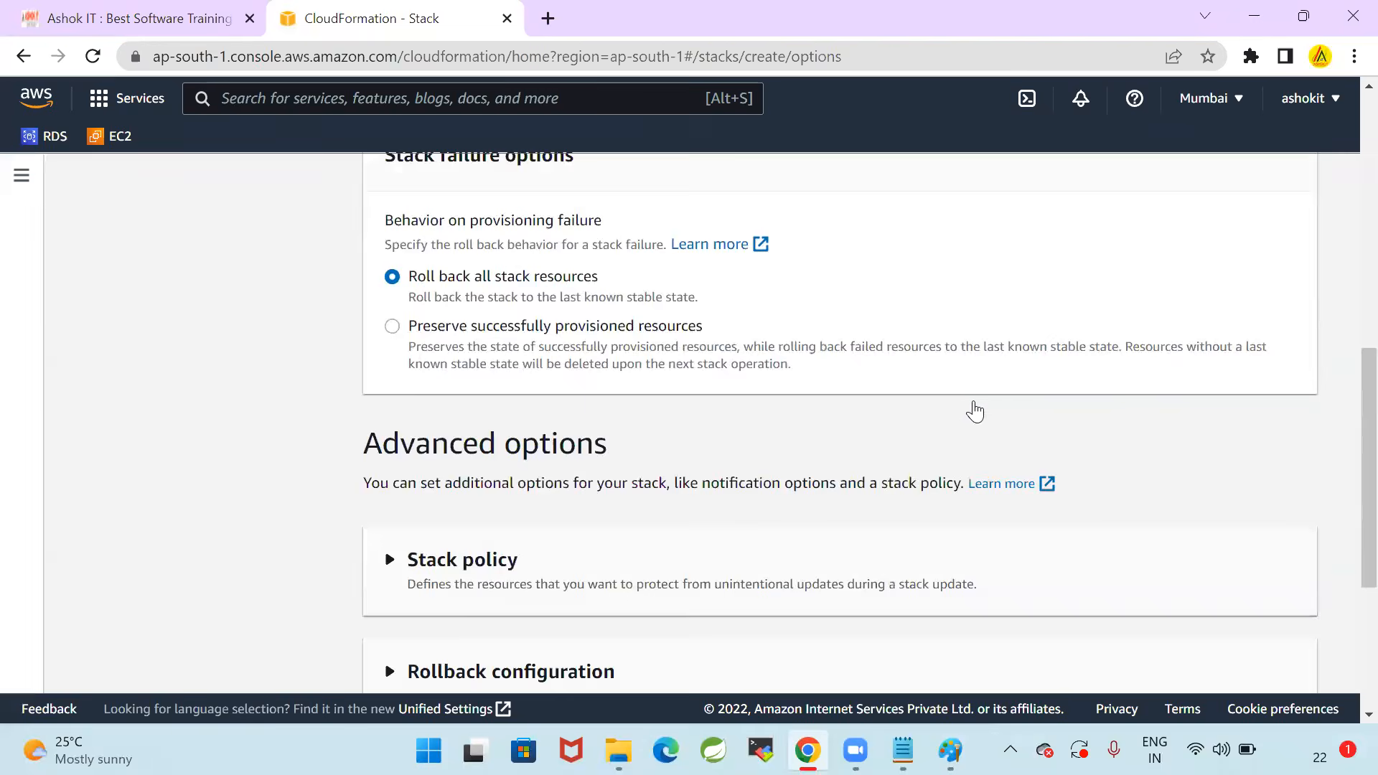
pyautogui.scroll(-5, 974, 412)
pyautogui.click(1278, 664)
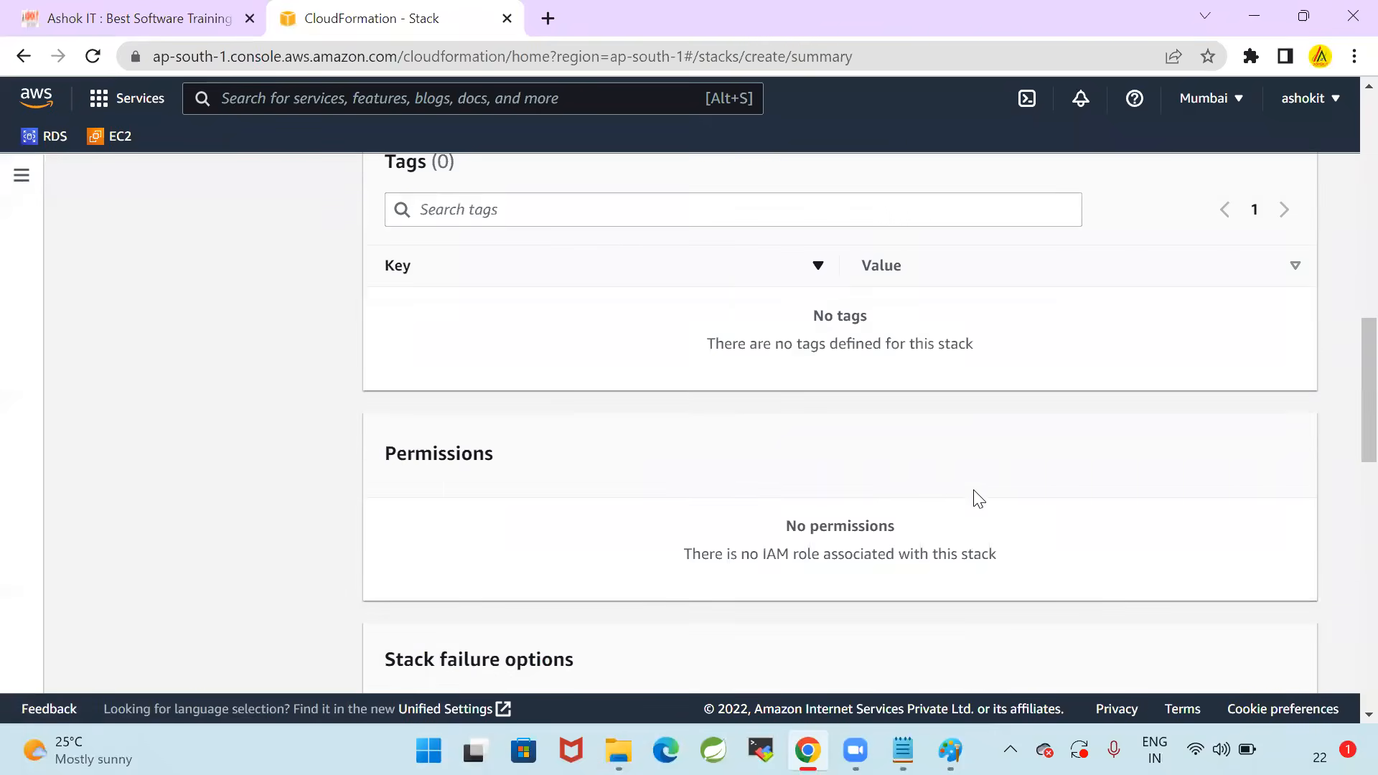
pyautogui.scroll(10, 980, 495)
pyautogui.scroll(-4, 985, 488)
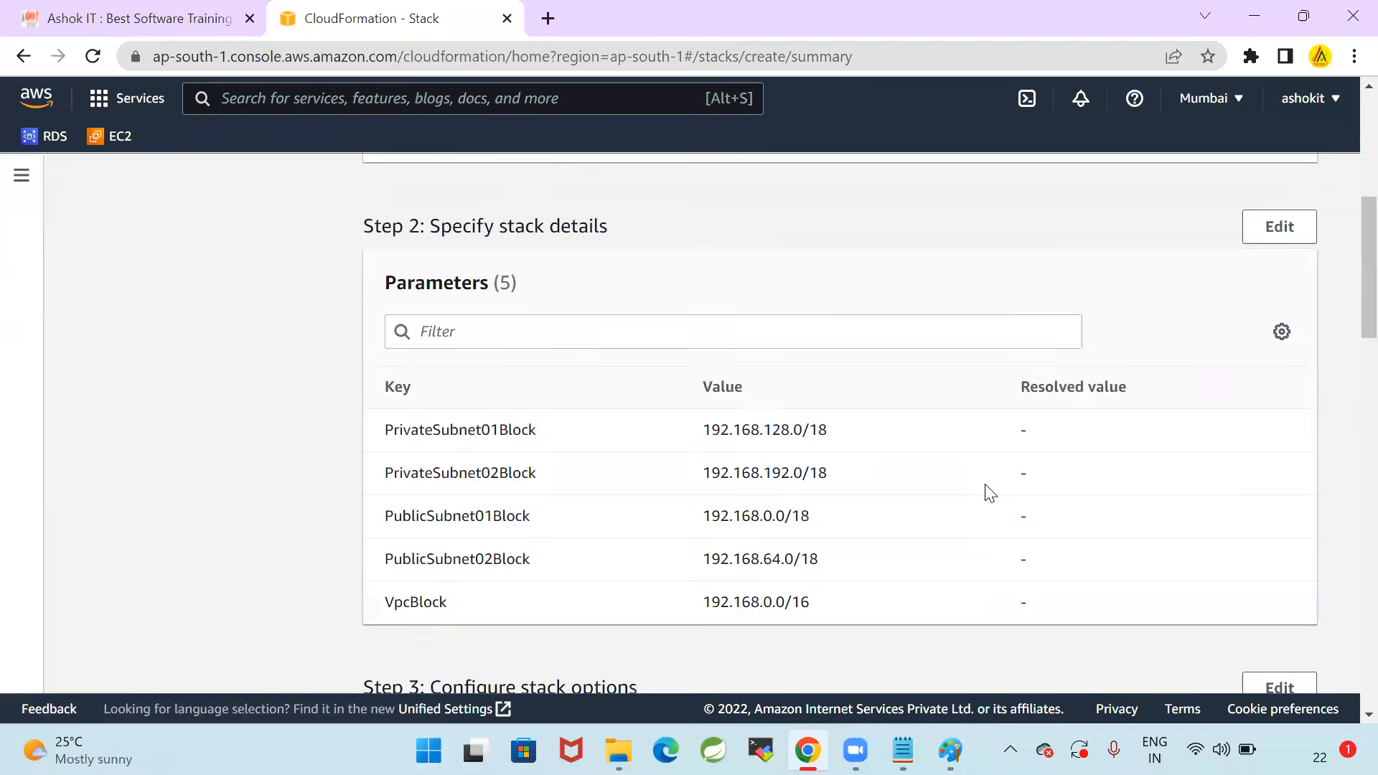
pyautogui.scroll(-15, 990, 492)
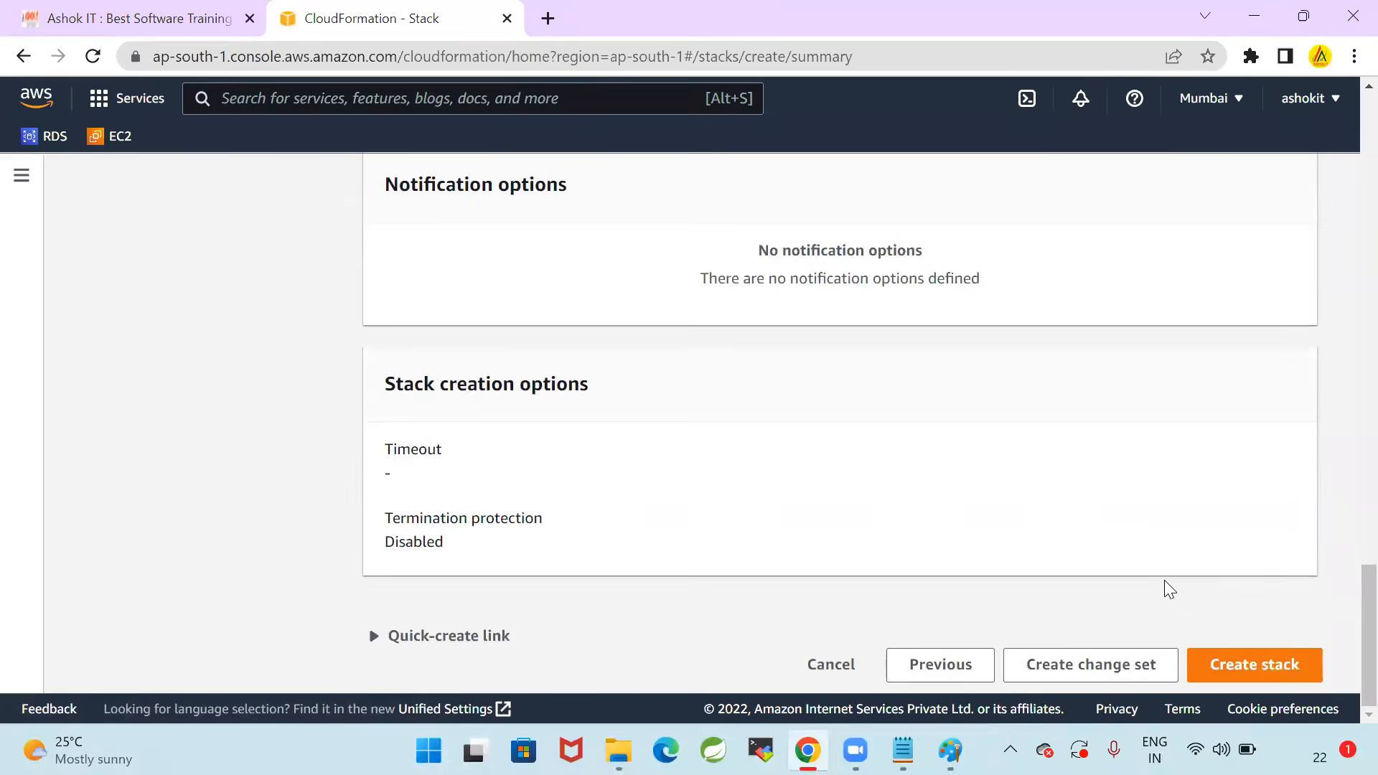
pyautogui.click(1208, 669)
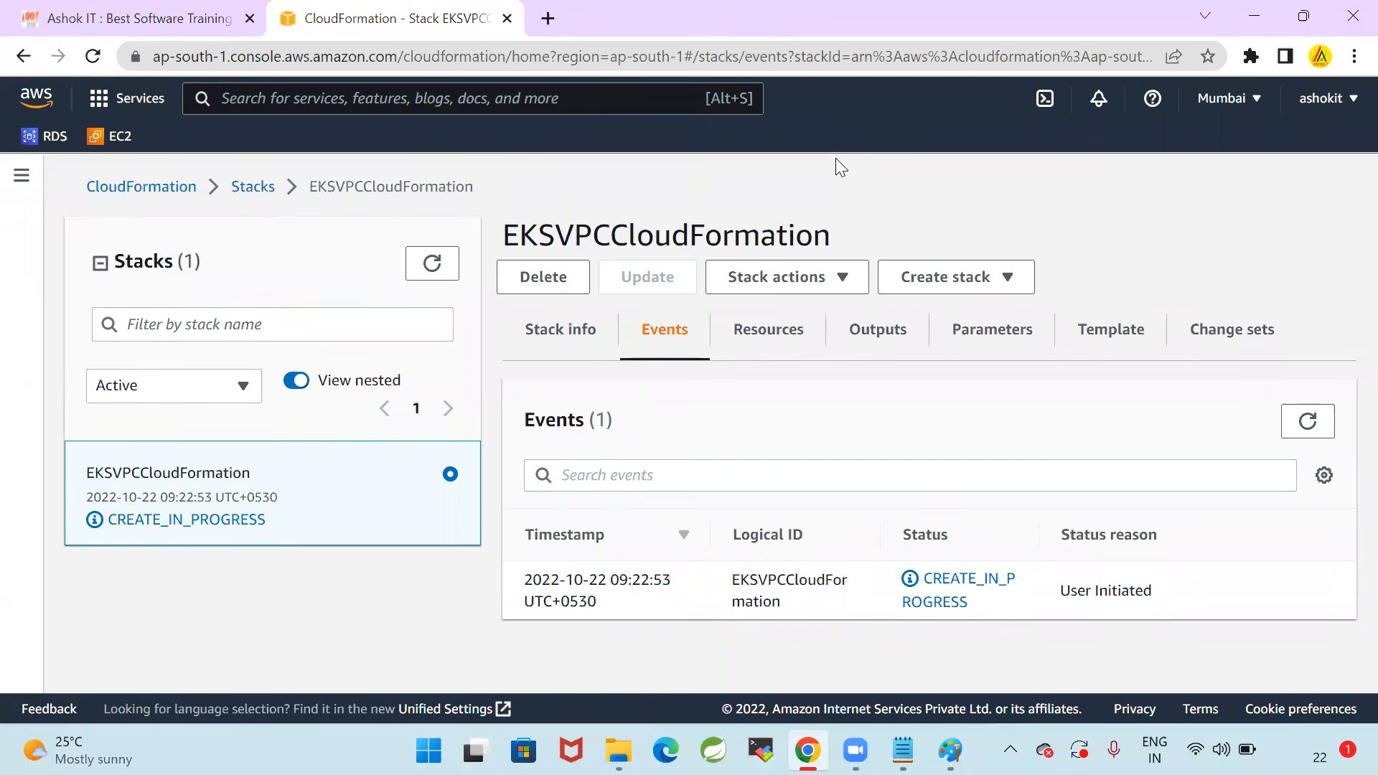
# Refresh the events of the EKSVPCCloudFormation stack several times to follow the creation of its resources
pyautogui.click(1310, 428)
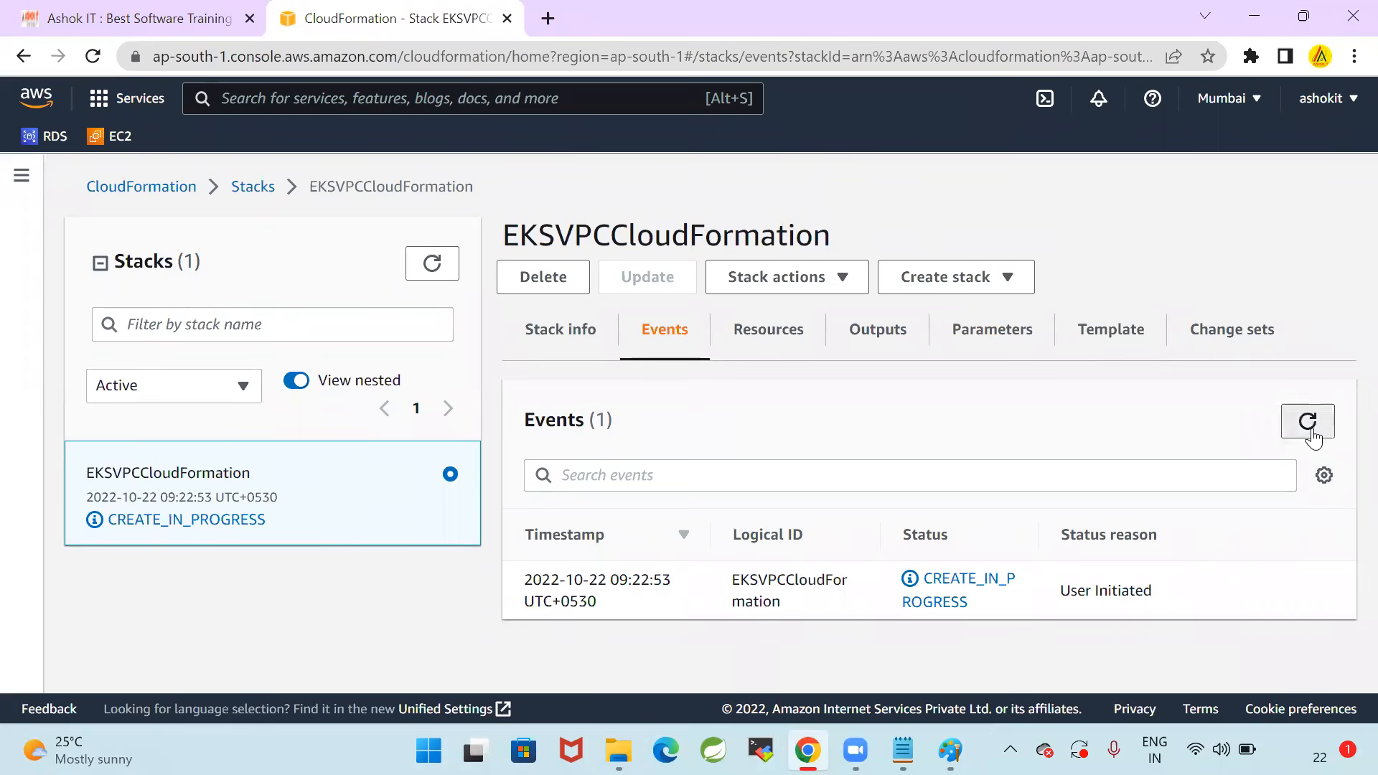
pyautogui.scroll(-5, 1181, 445)
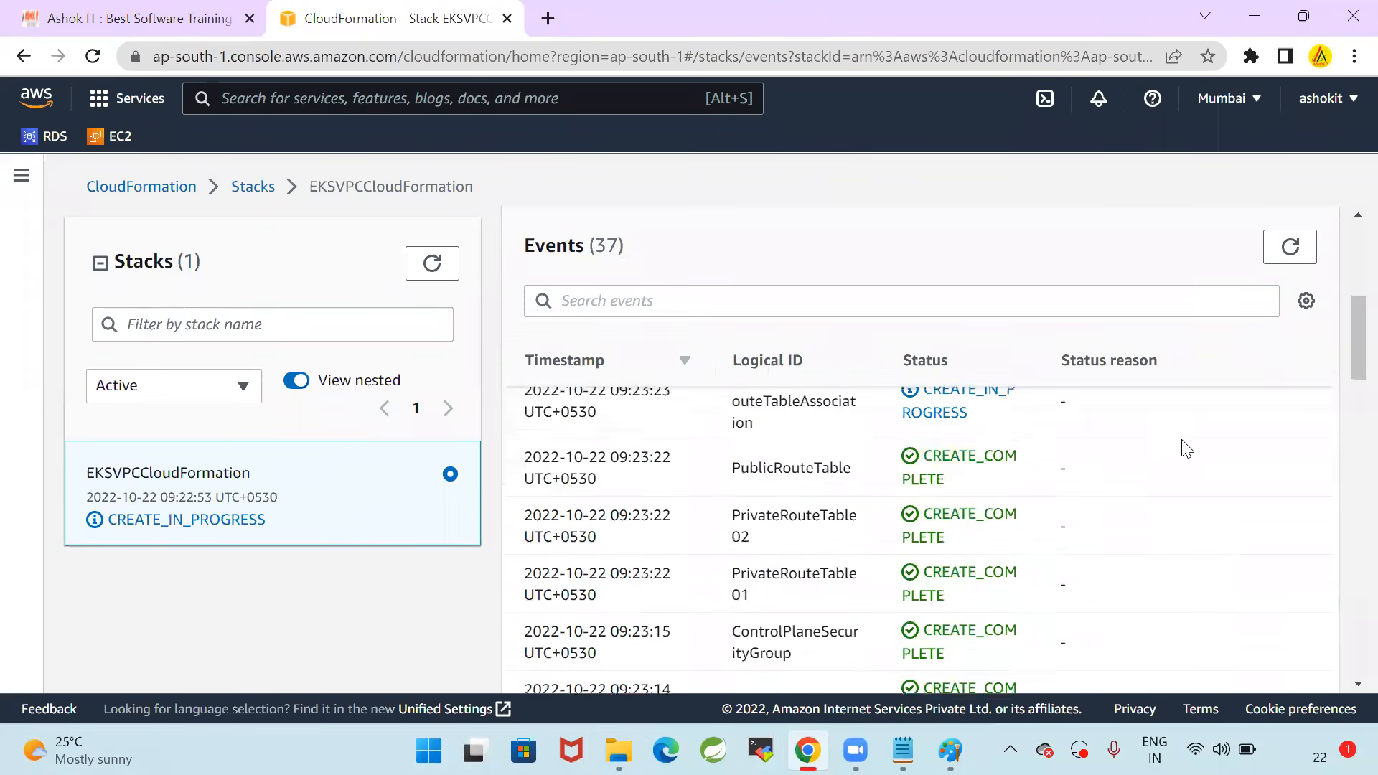
pyautogui.scroll(5, 1192, 489)
pyautogui.click(1278, 434)
pyautogui.click(1279, 434)
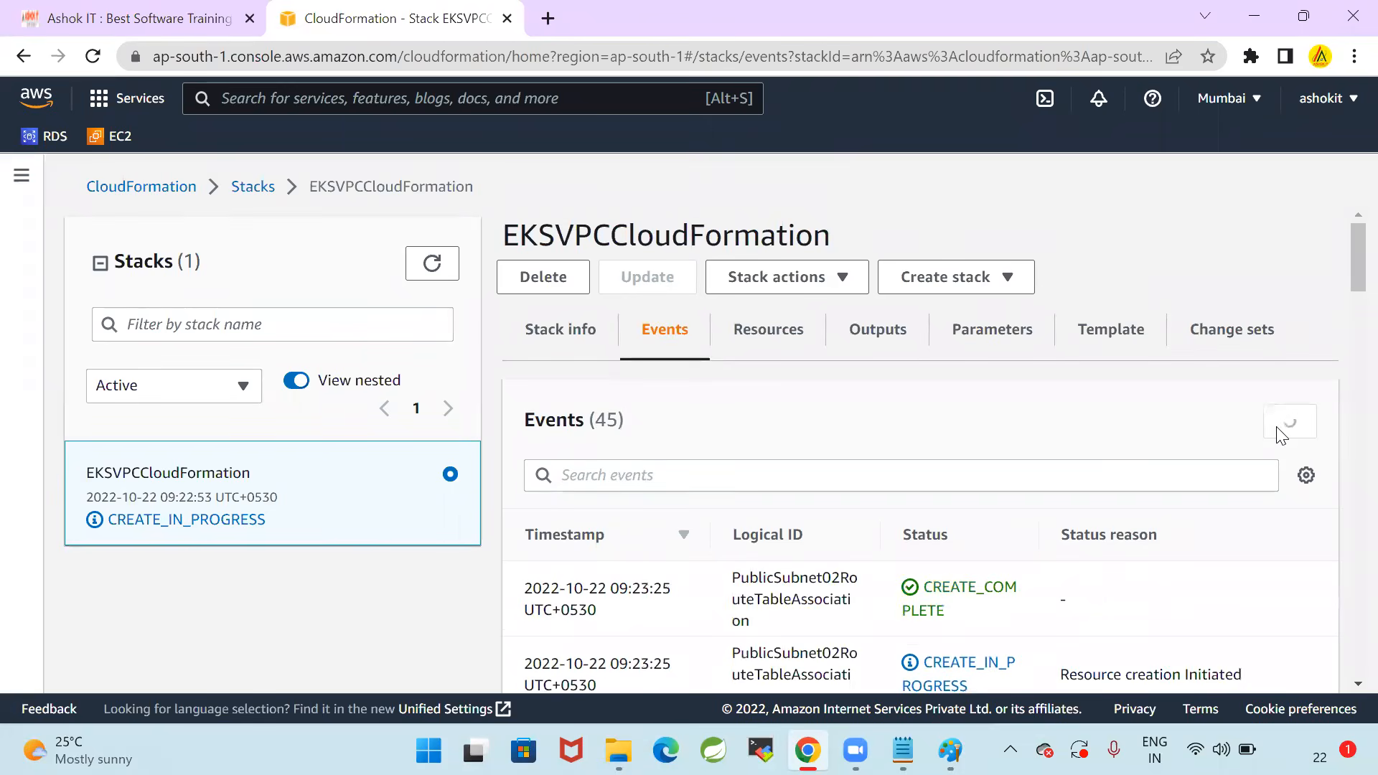
pyautogui.click(1278, 434)
pyautogui.click(1279, 435)
pyautogui.click(1279, 435)
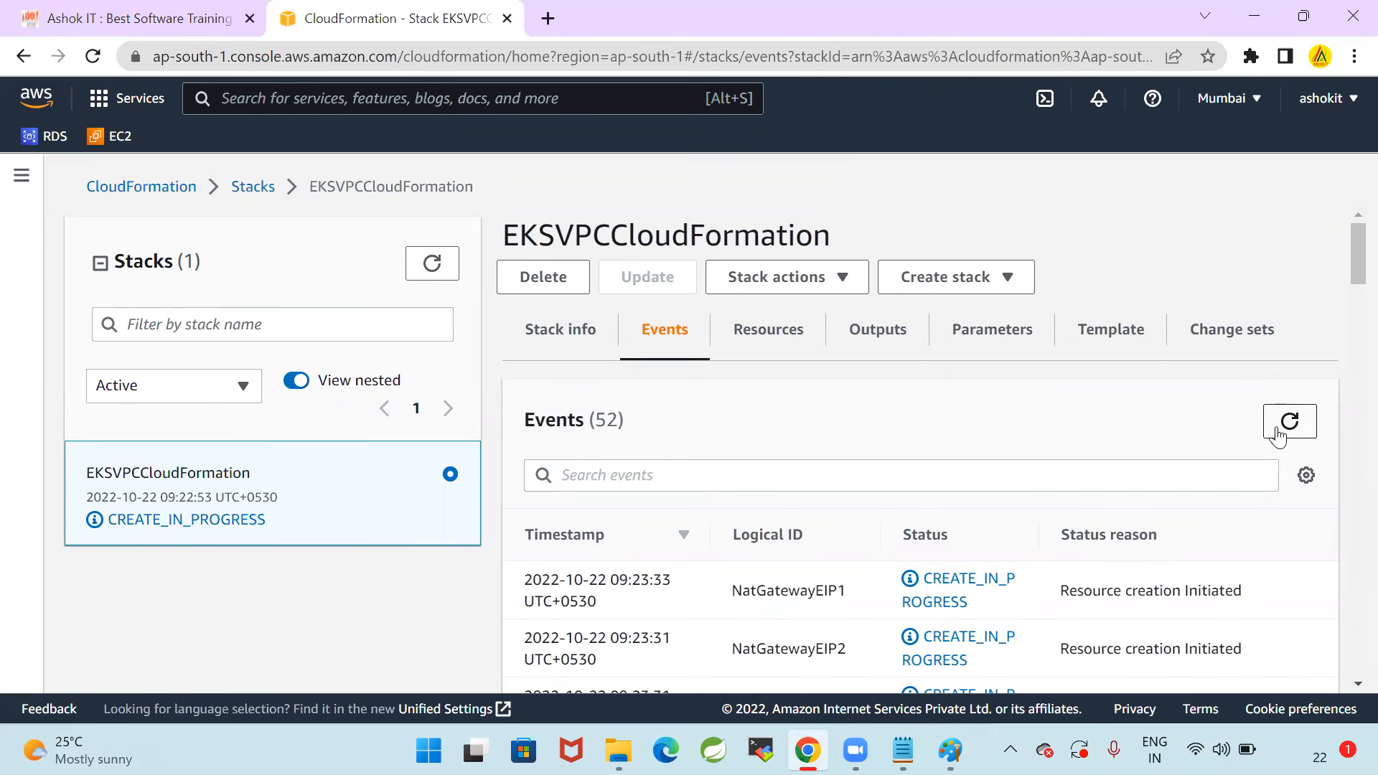
pyautogui.click(1279, 434)
pyautogui.click(1280, 435)
# Return to the list of stacks and refresh it repeatedly to monitor the creation status of EKSVPCCloudFormation
pyautogui.click(244, 185)
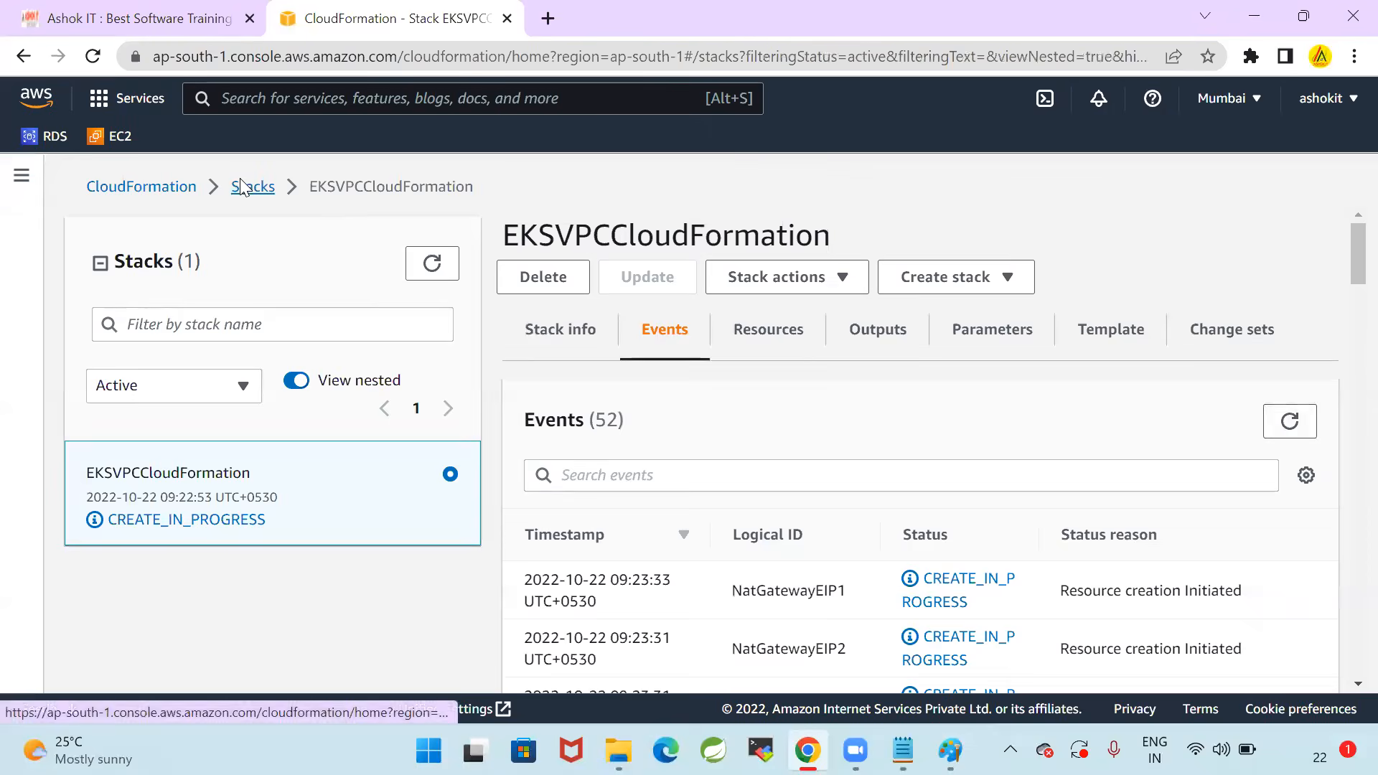
pyautogui.click(739, 262)
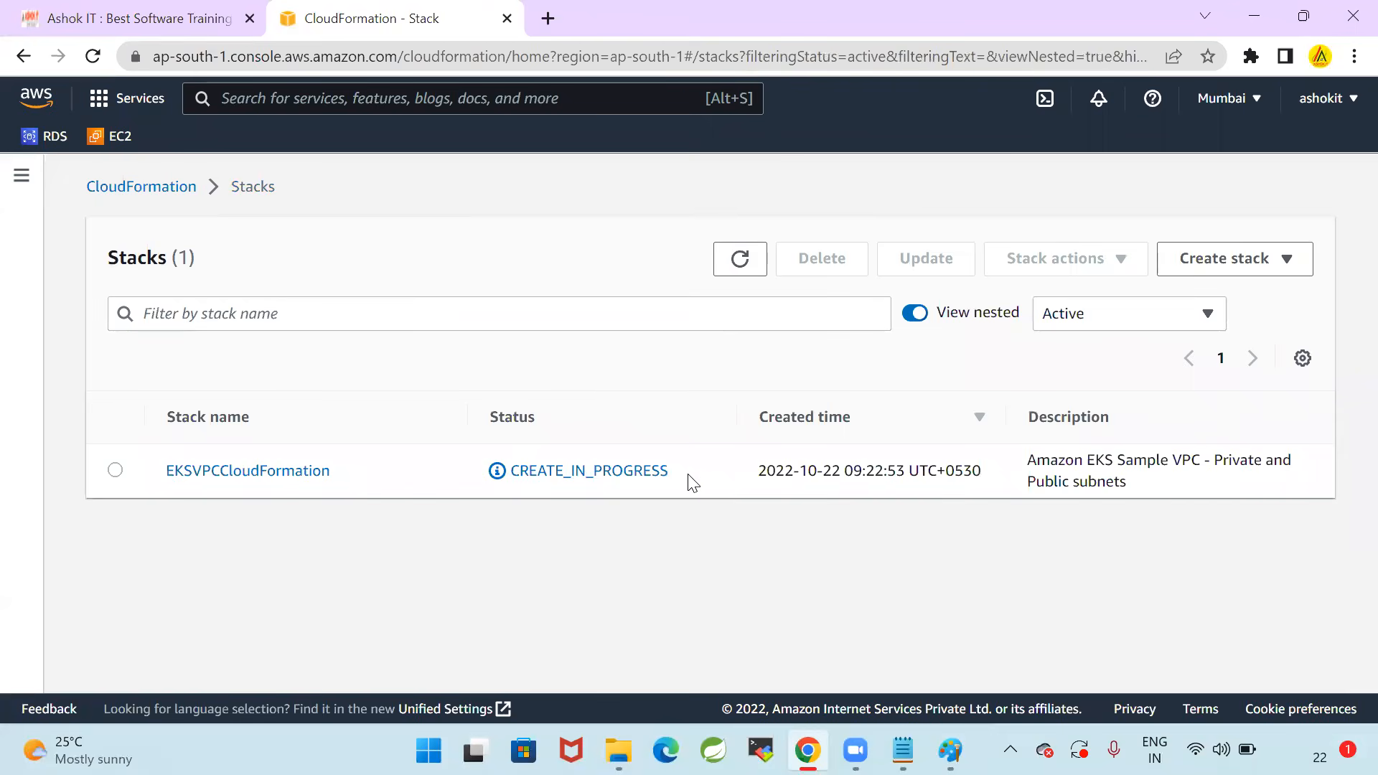
pyautogui.moveTo(682, 482); pyautogui.dragTo(510, 481)
pyautogui.click(735, 550)
pyautogui.click(732, 261)
pyautogui.click(732, 260)
pyautogui.click(740, 263)
pyautogui.click(735, 265)
pyautogui.click(733, 264)
pyautogui.click(735, 266)
pyautogui.click(735, 265)
pyautogui.click(735, 266)
pyautogui.click(735, 267)
pyautogui.click(738, 263)
pyautogui.click(740, 265)
pyautogui.click(740, 262)
pyautogui.click(740, 265)
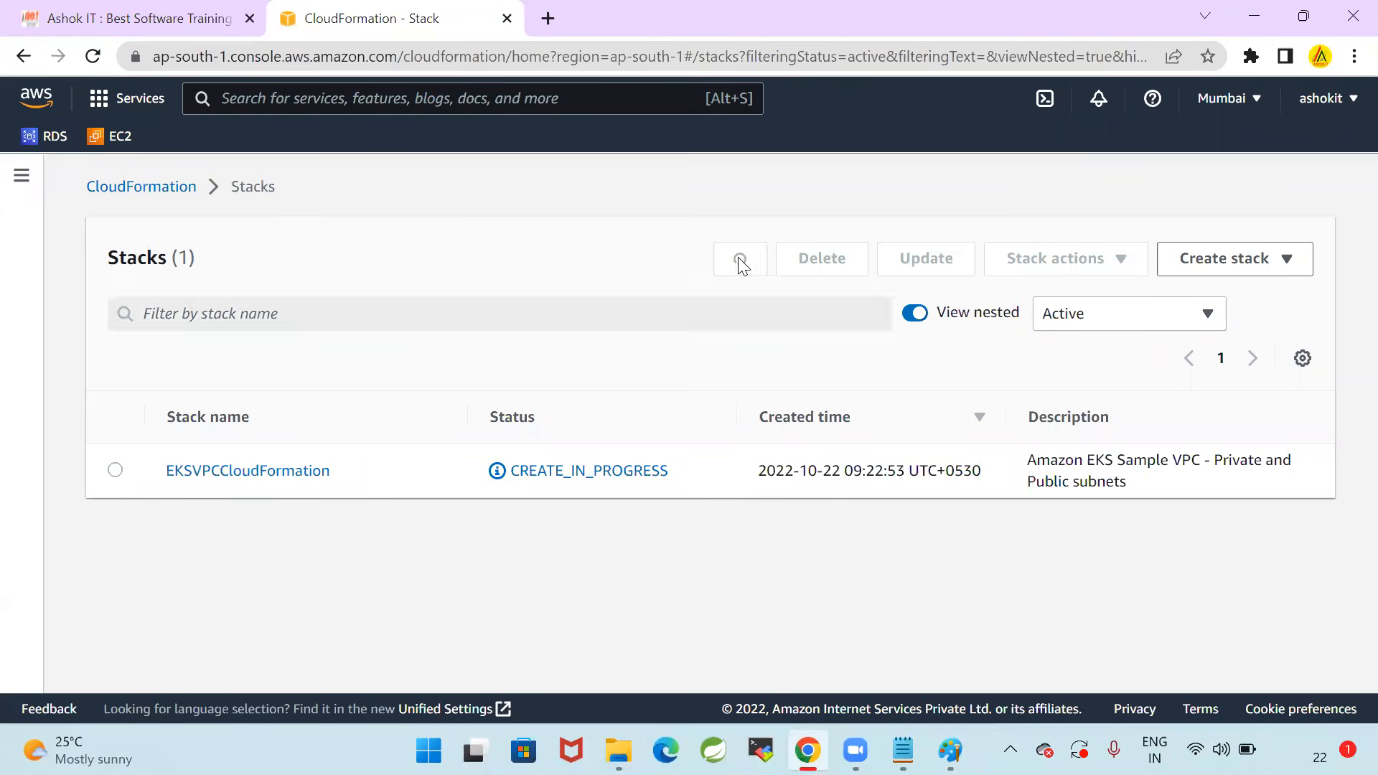
pyautogui.click(740, 263)
pyautogui.click(740, 263)
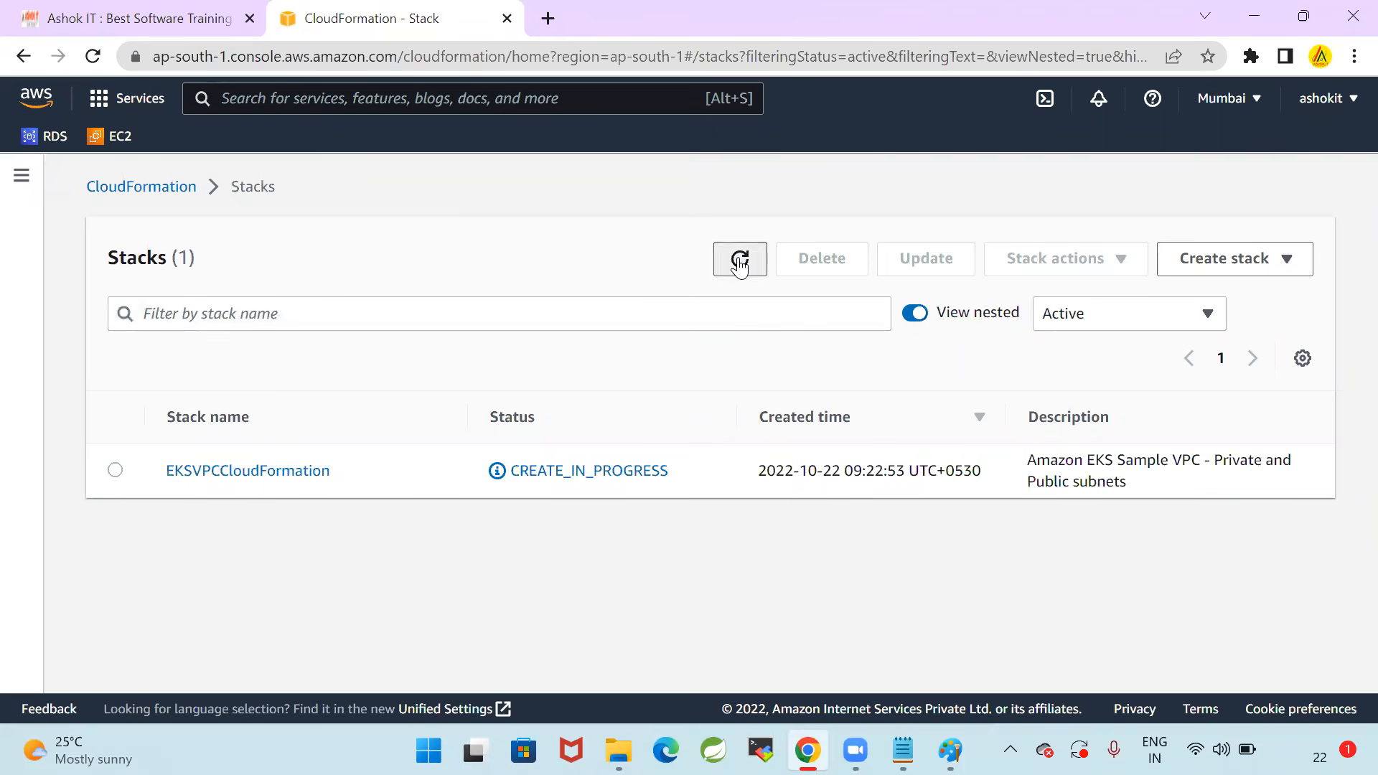
pyautogui.click(742, 264)
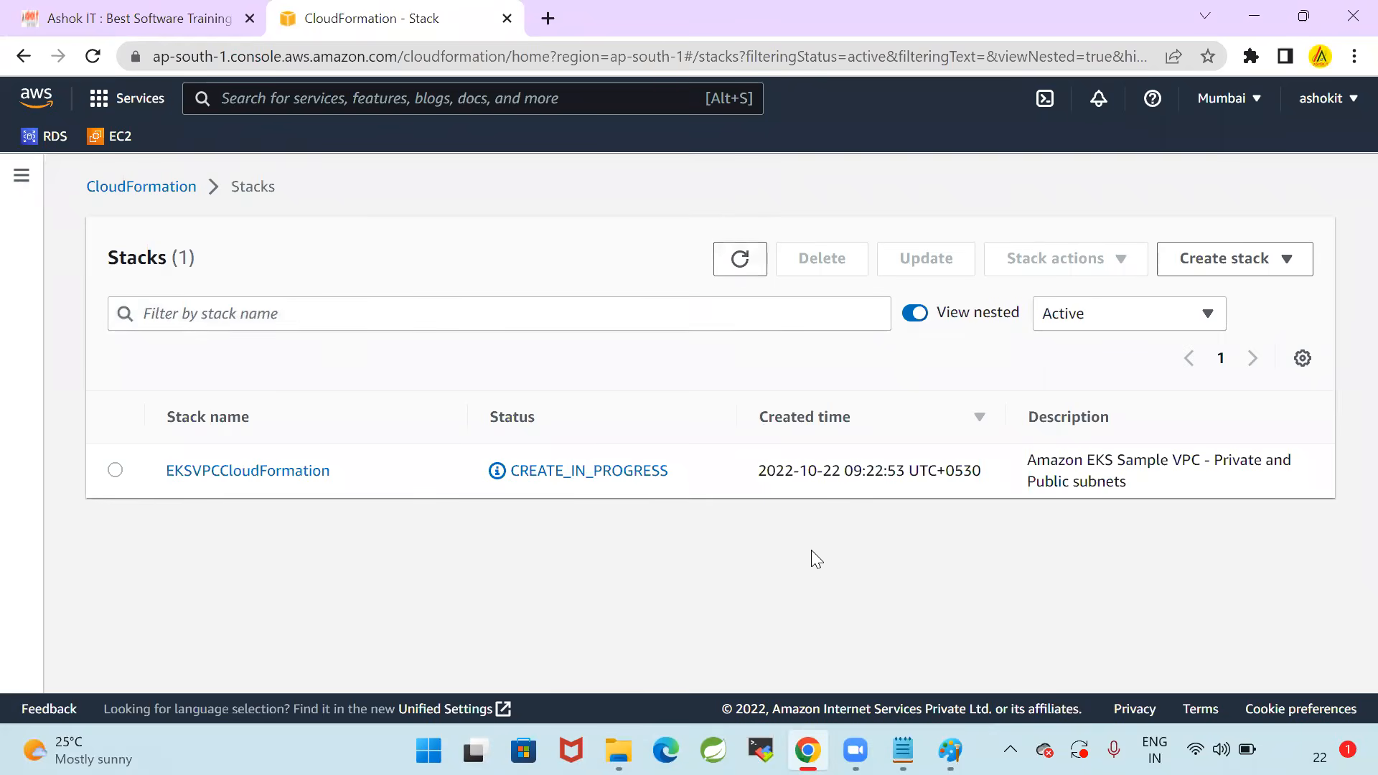
# Switch to 10_EKS-Setup.txt in Notepad and read Step-2 on creating the IAM role, including its entity type, use case and role name
pyautogui.click(903, 750)
pyautogui.scroll(-2, 449, 457)
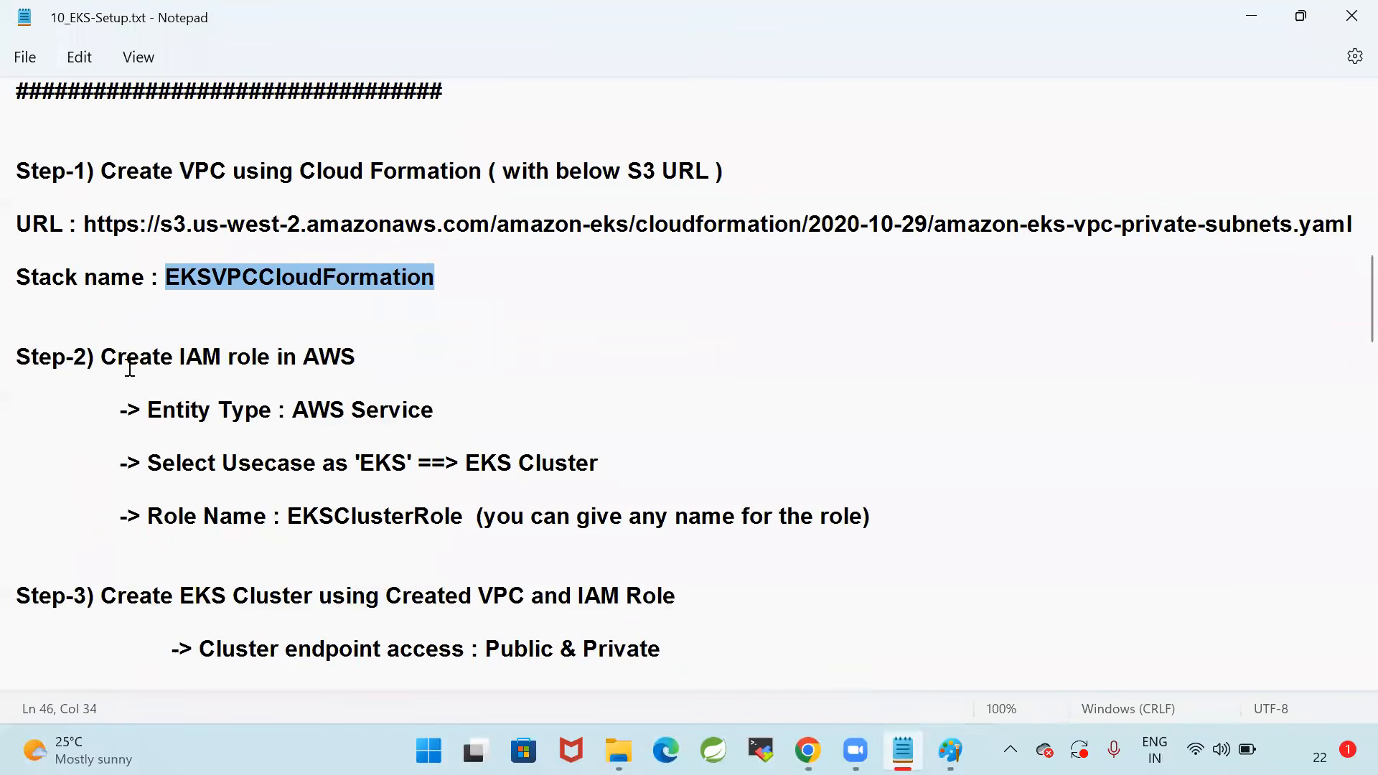
pyautogui.click(108, 543)
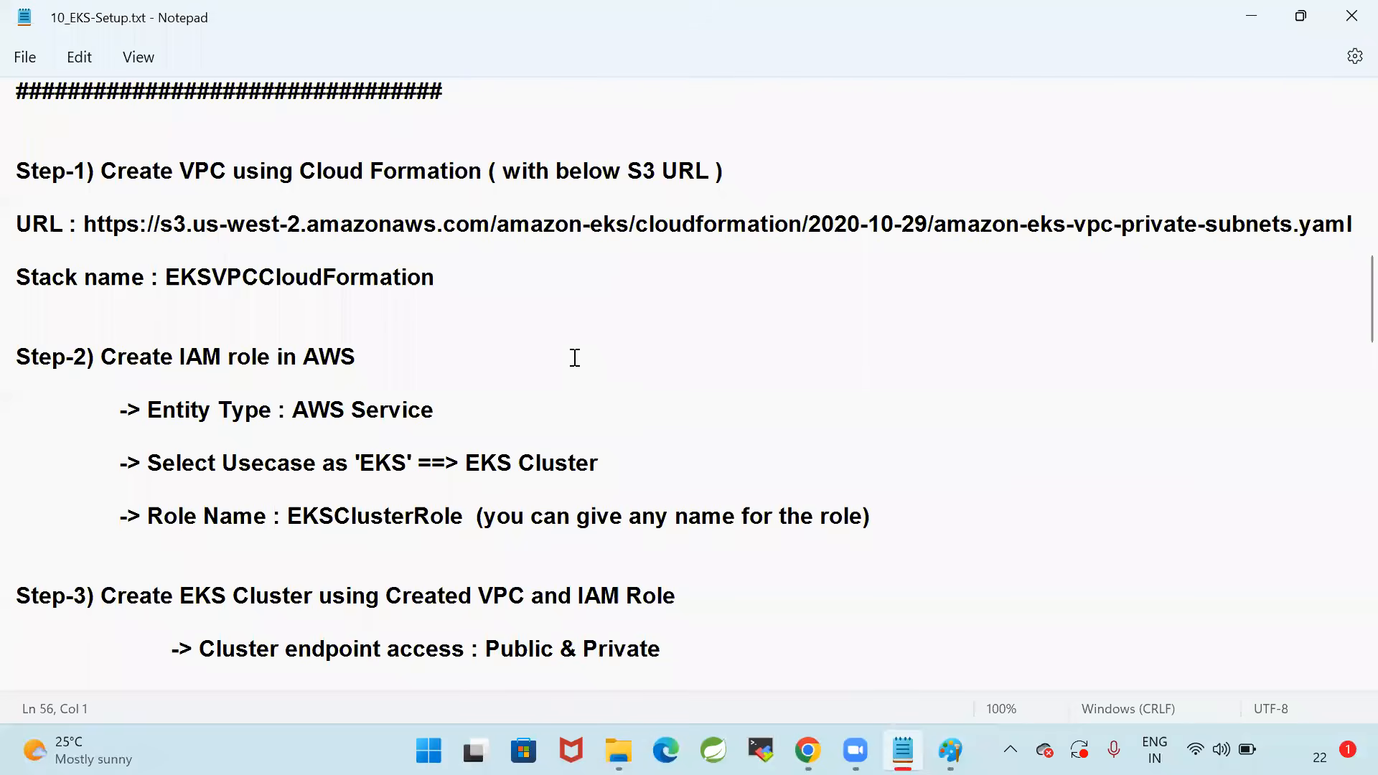
pyautogui.scroll(-2, 575, 358)
pyautogui.scroll(-2, 575, 357)
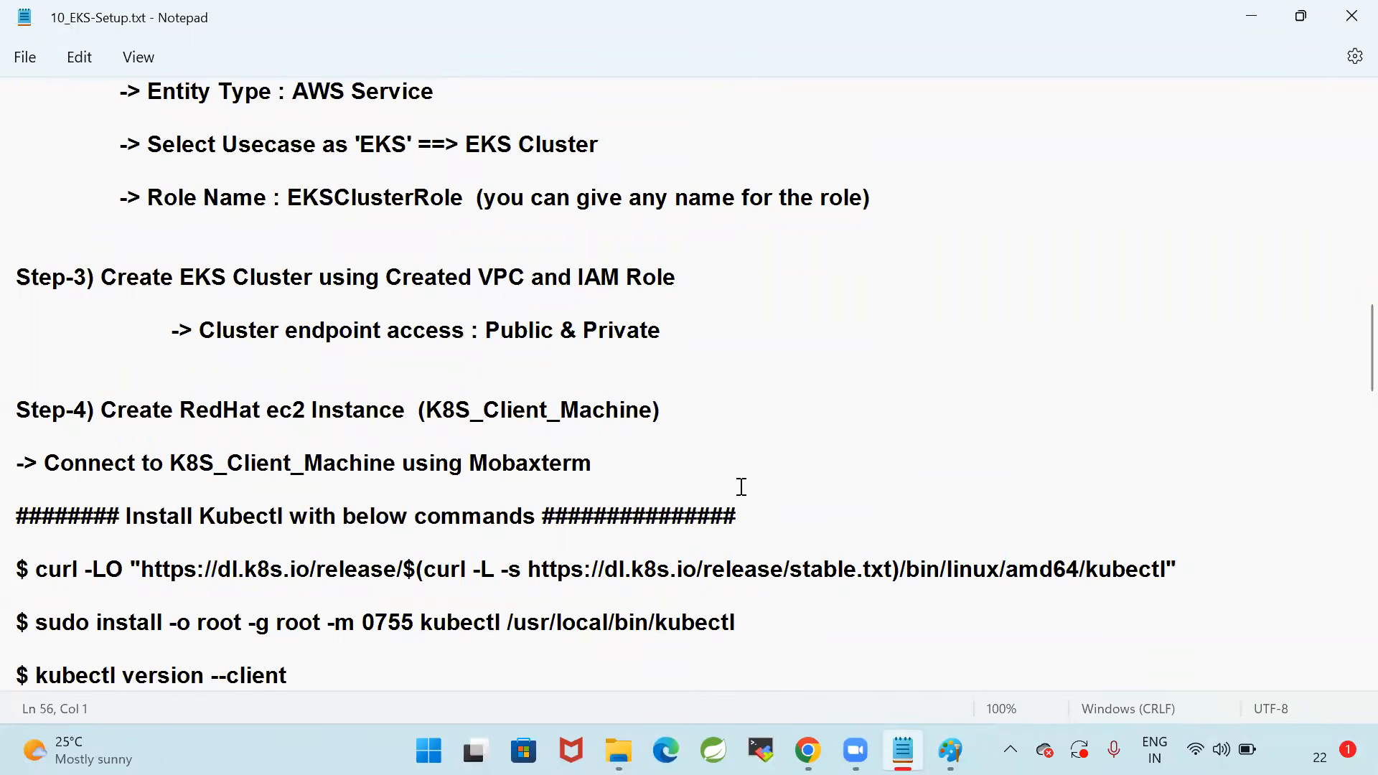
pyautogui.scroll(3, 661, 529)
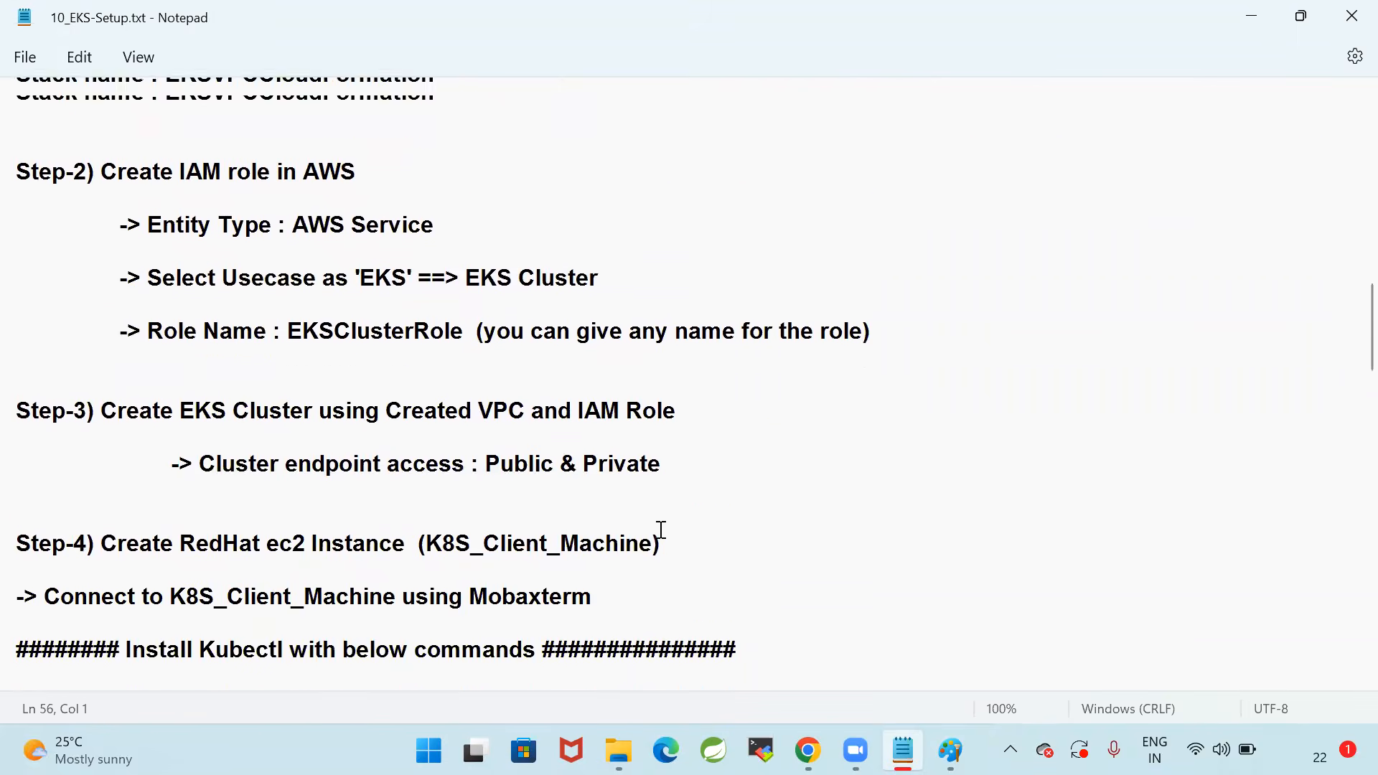
pyautogui.moveTo(101, 277); pyautogui.dragTo(403, 277)
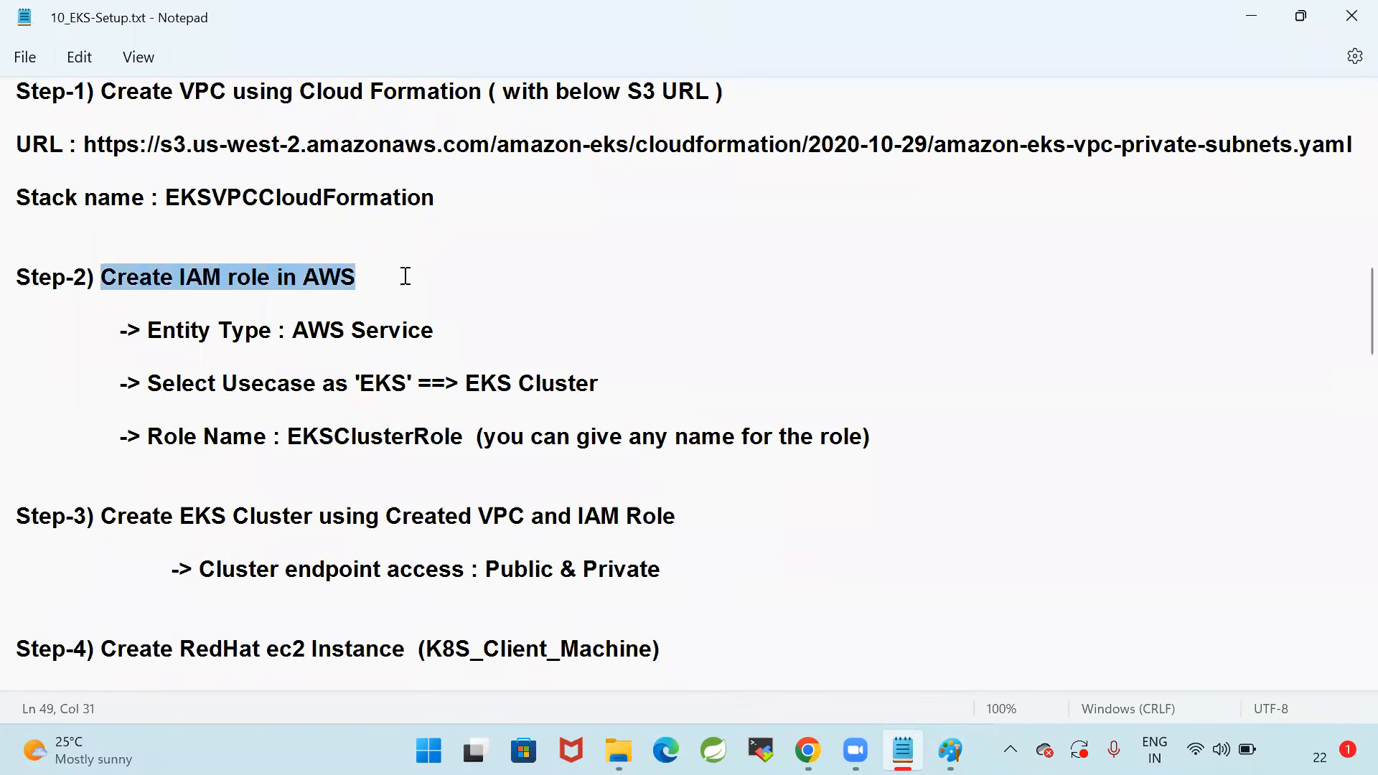
pyautogui.click(485, 297)
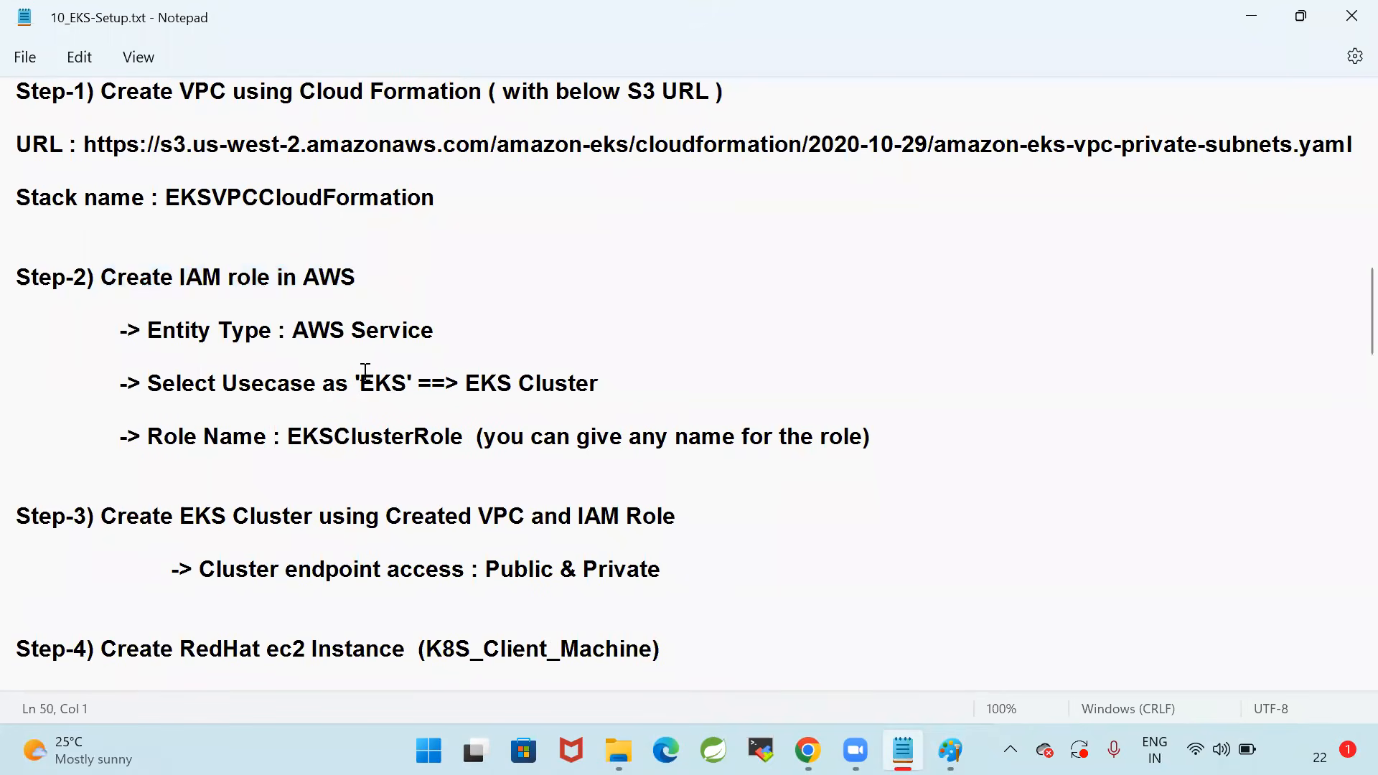
pyautogui.moveTo(286, 440); pyautogui.dragTo(946, 446)
pyautogui.click(851, 470)
# Read Step-3 of the notes on creating the EKS cluster, highlighting its Public & Private cluster endpoint access
pyautogui.moveTo(209, 516); pyautogui.dragTo(738, 519)
pyautogui.click(772, 511)
pyautogui.scroll(-2, 773, 511)
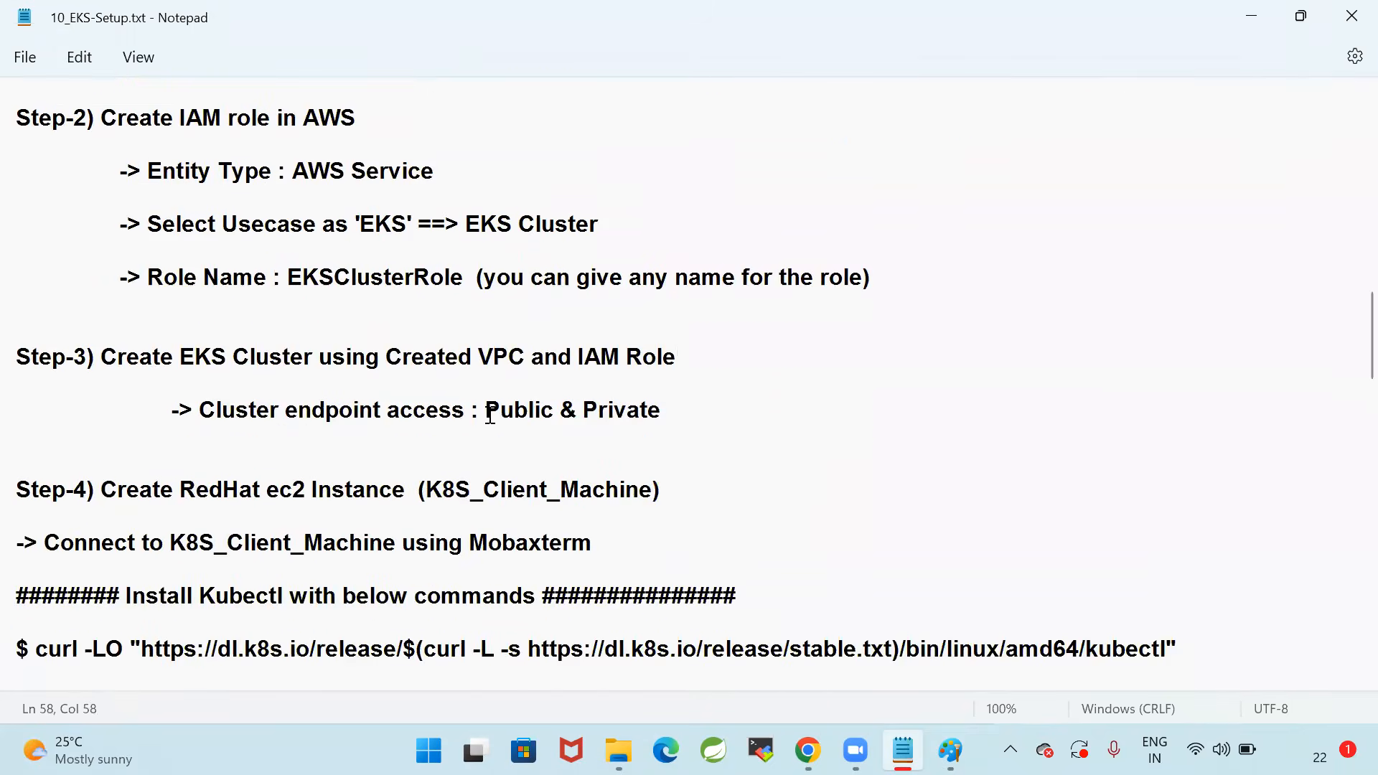
pyautogui.keyDown('shift'); pyautogui.click(679, 412); pyautogui.keyUp('shift')
pyautogui.scroll(3, 673, 556)
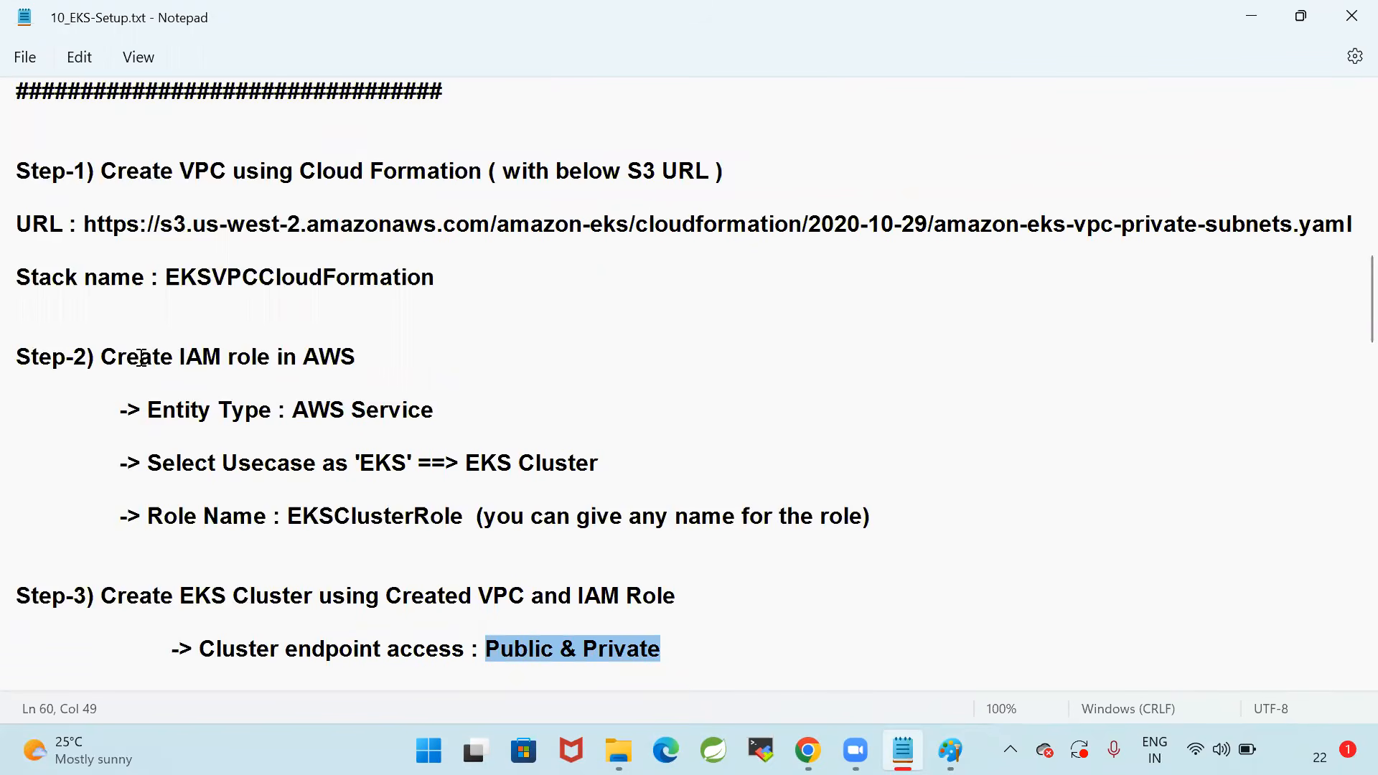
# Switch back to the CloudFormation stacks in Chrome and keep refreshing the list to check the EKSVPCCloudFormation status
pyautogui.click(809, 750)
pyautogui.click(740, 267)
pyautogui.click(740, 271)
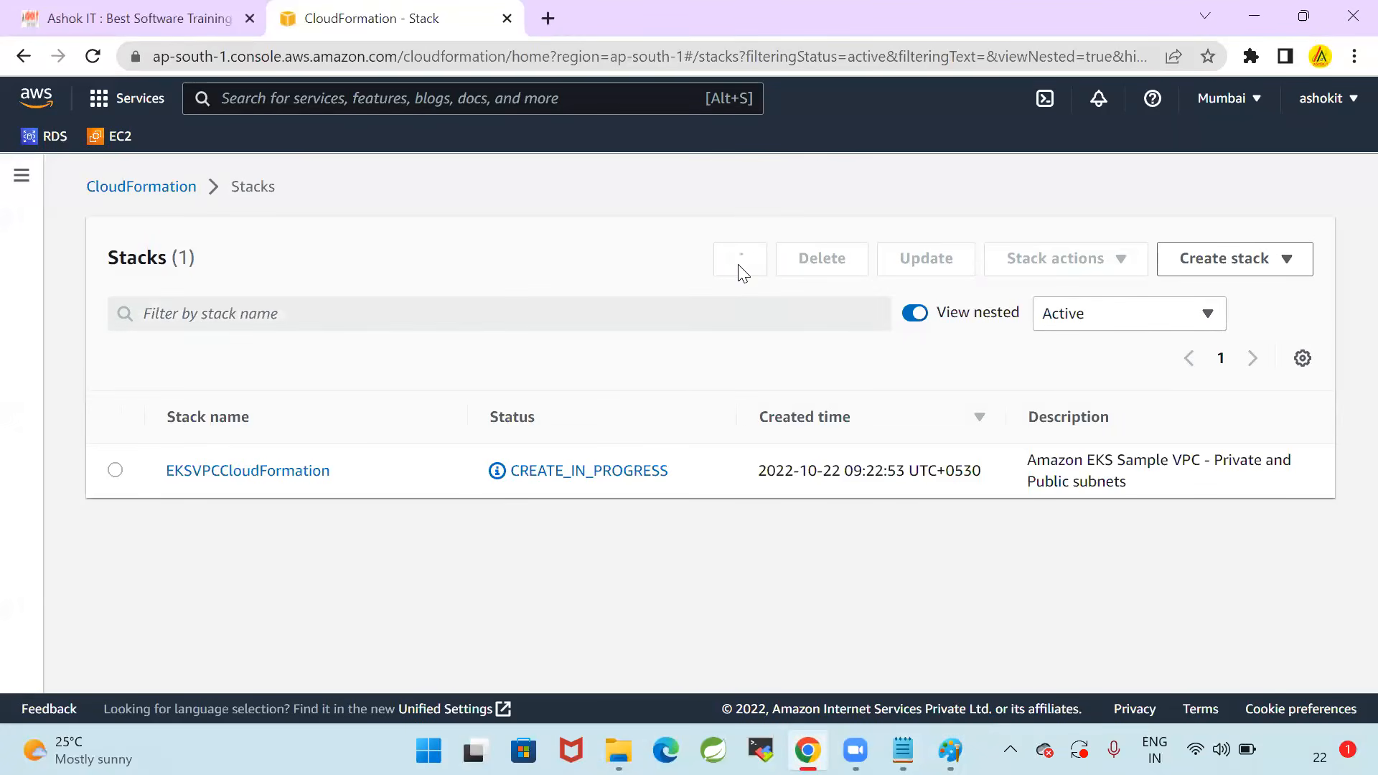
pyautogui.click(742, 271)
pyautogui.click(740, 268)
pyautogui.click(740, 268)
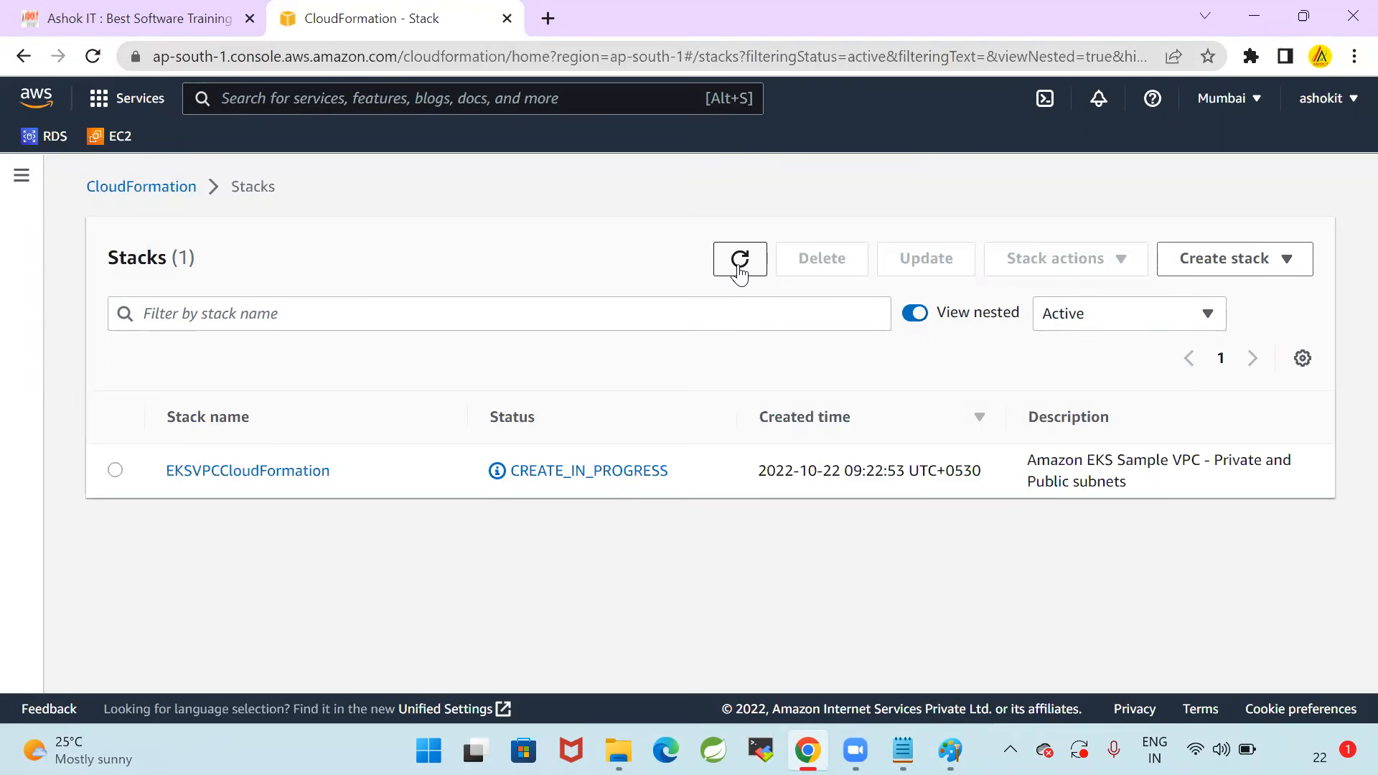
pyautogui.click(740, 260)
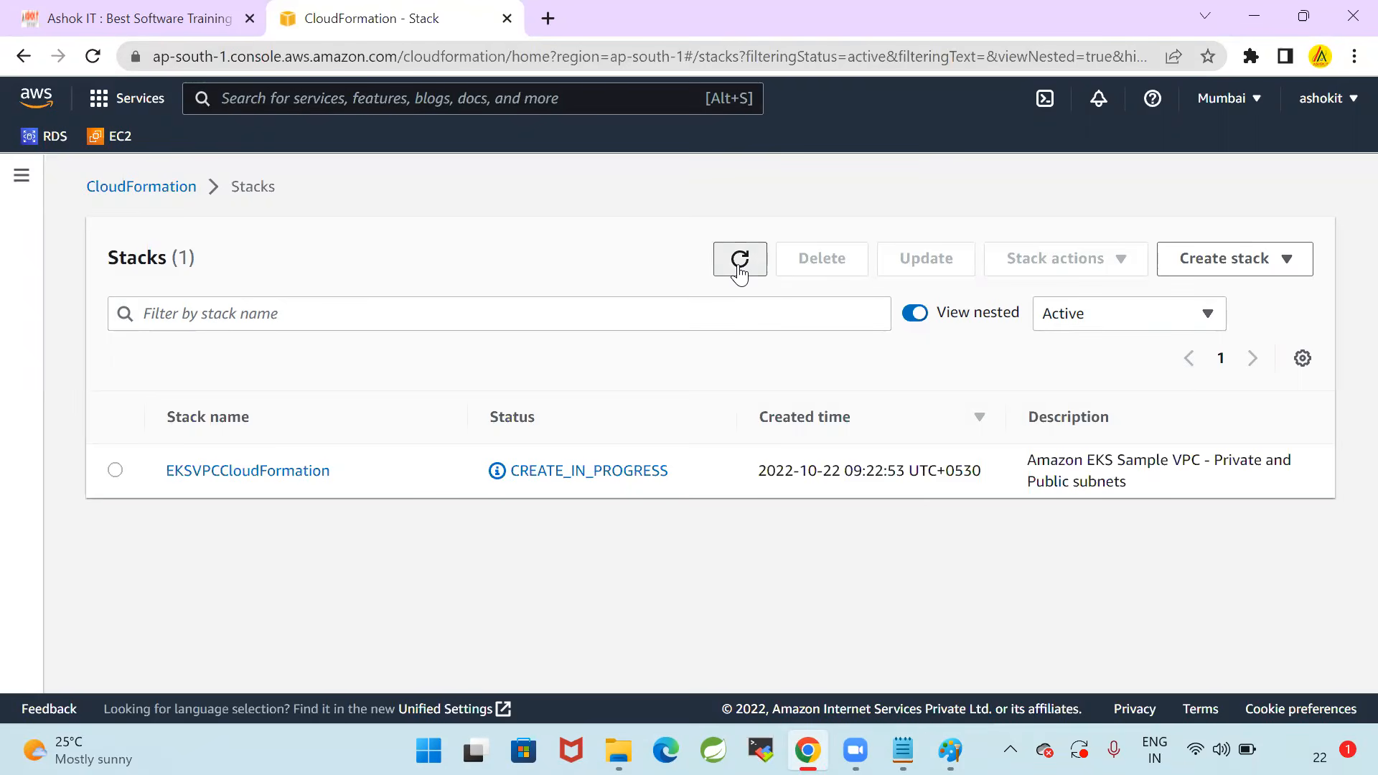
pyautogui.click(740, 271)
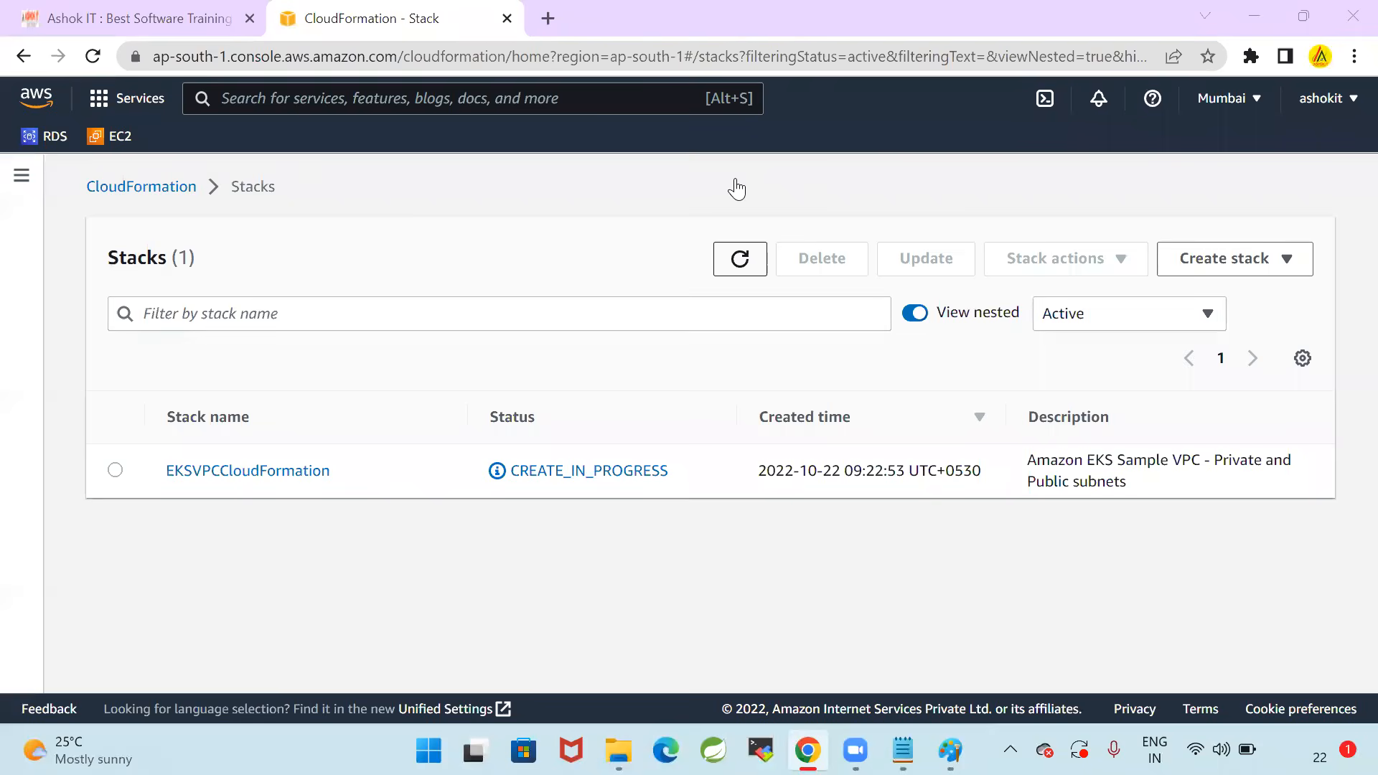
pyautogui.click(747, 265)
# Reopen the stacks list from the CloudFormation home page, select EKSVPCCloudFormation and refresh until its creation status can be checked as complete
pyautogui.click(127, 179)
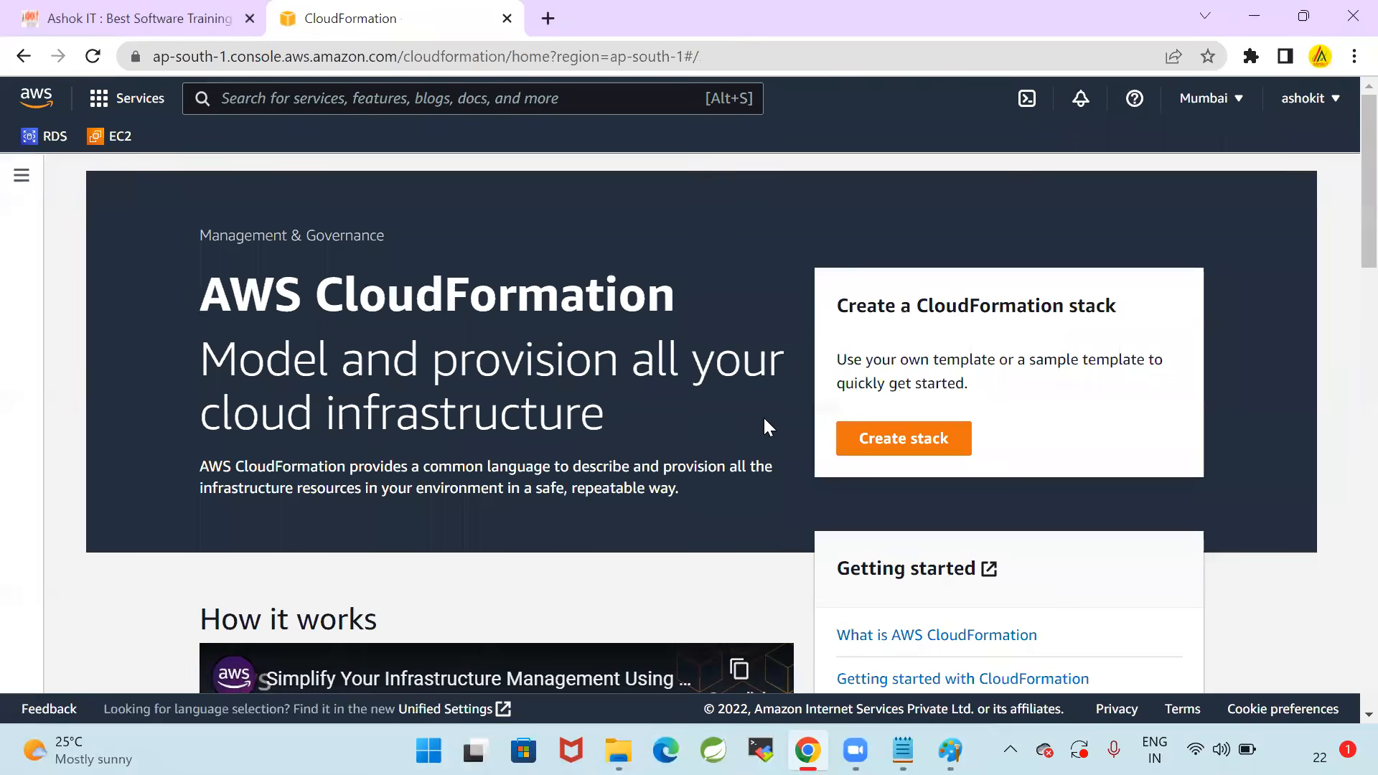
pyautogui.click(9, 174)
pyautogui.click(71, 258)
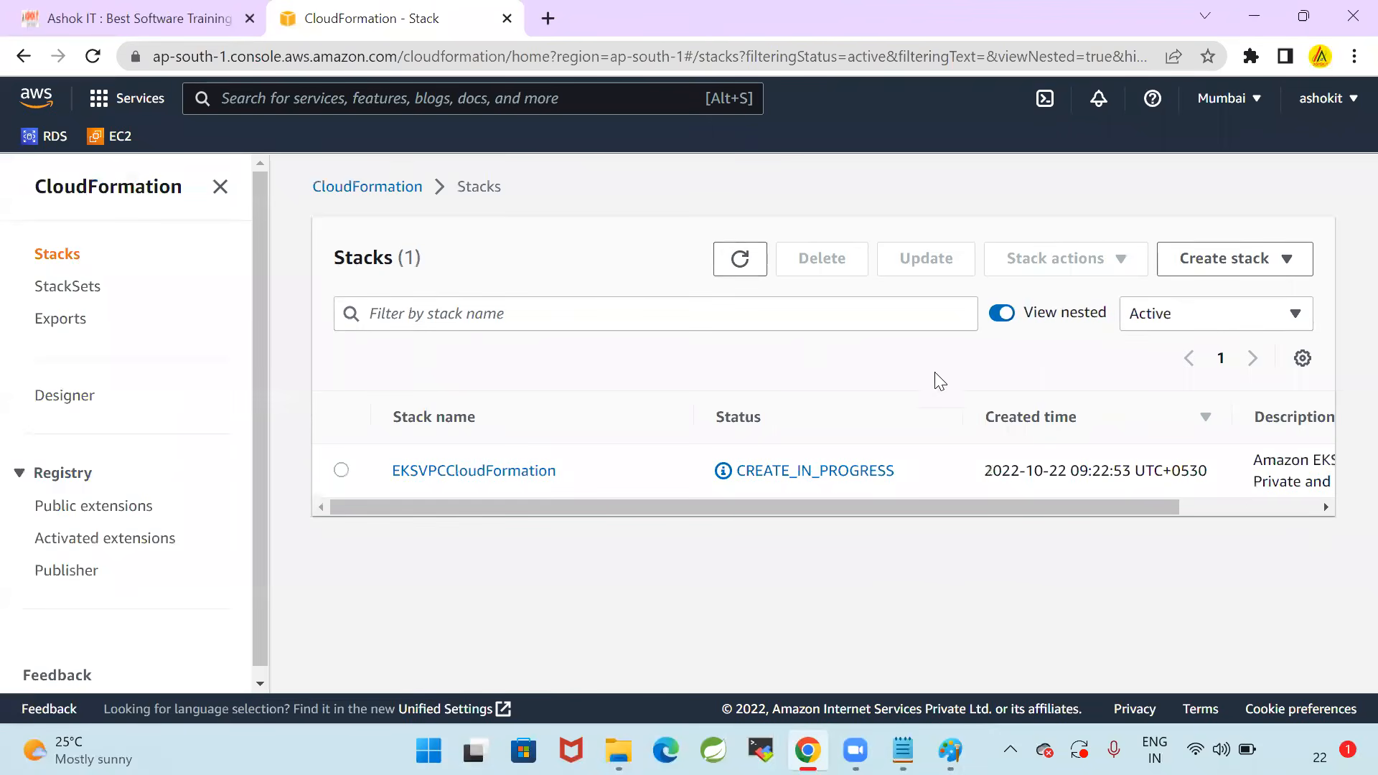
pyautogui.click(752, 272)
pyautogui.click(754, 277)
pyautogui.click(342, 471)
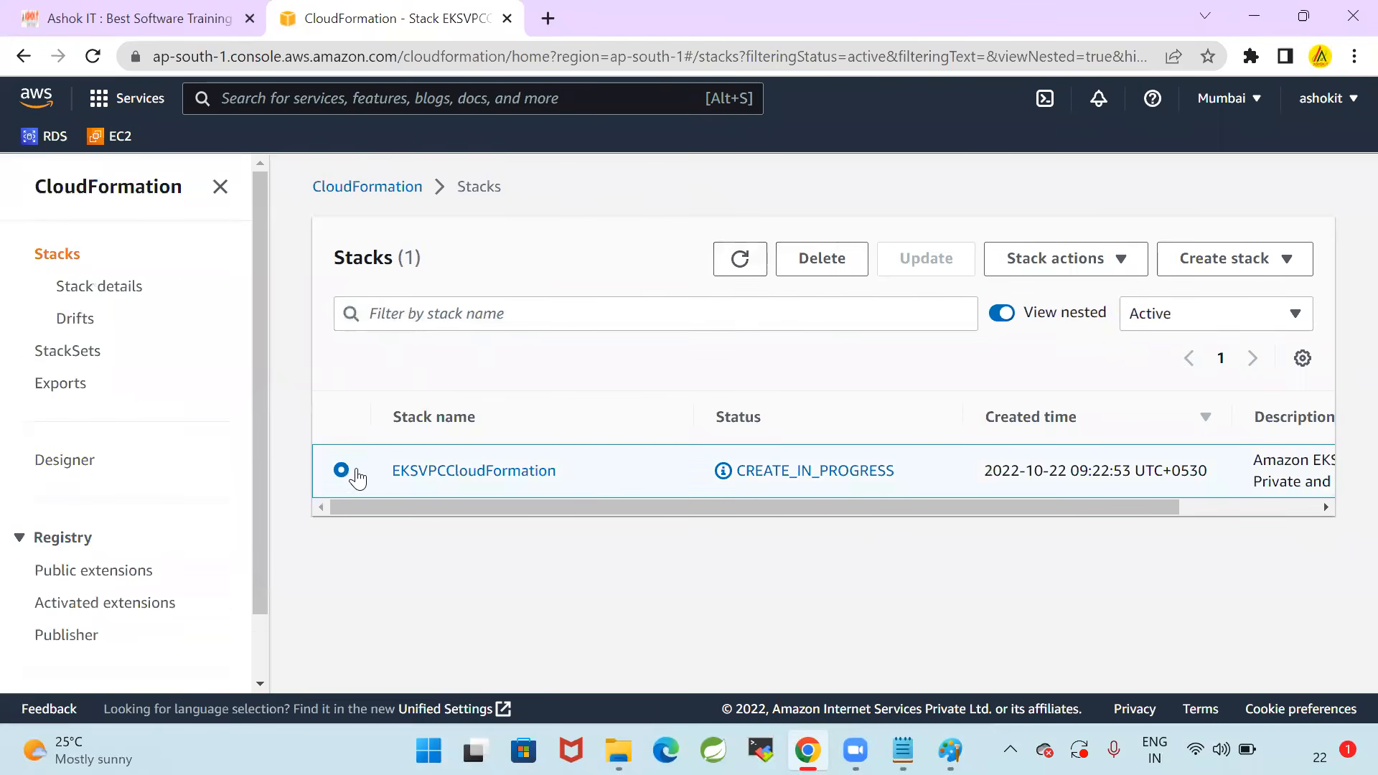
pyautogui.click(750, 278)
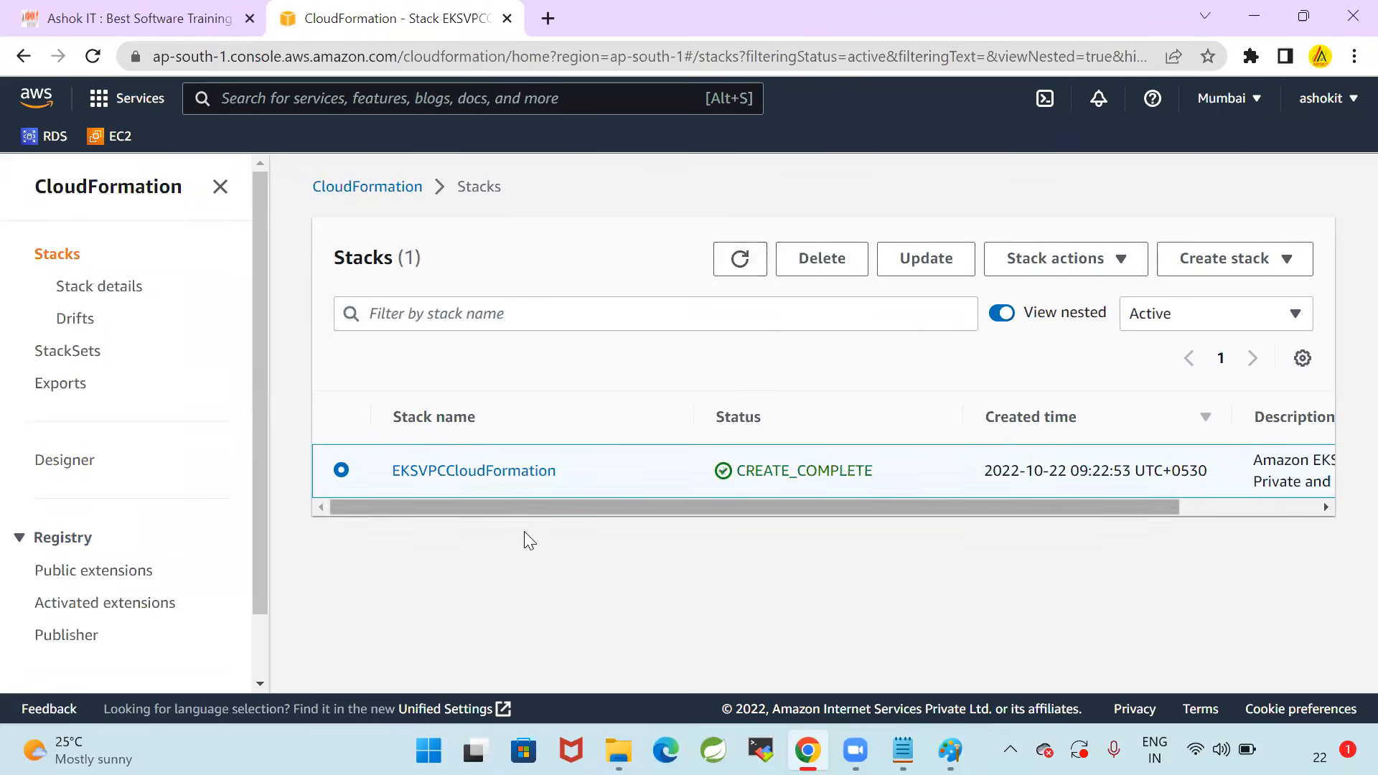
pyautogui.moveTo(867, 470); pyautogui.dragTo(941, 476)
pyautogui.click(812, 549)
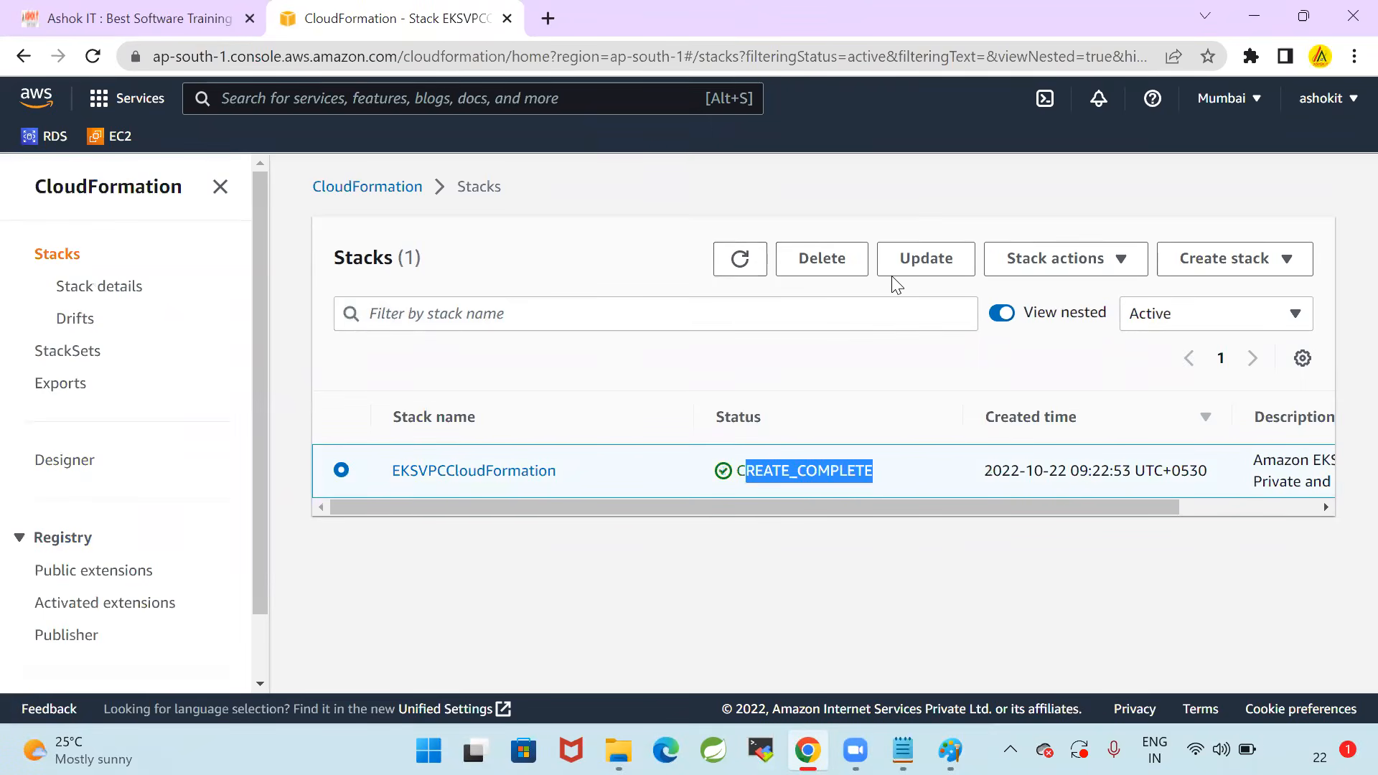
pyautogui.click(831, 600)
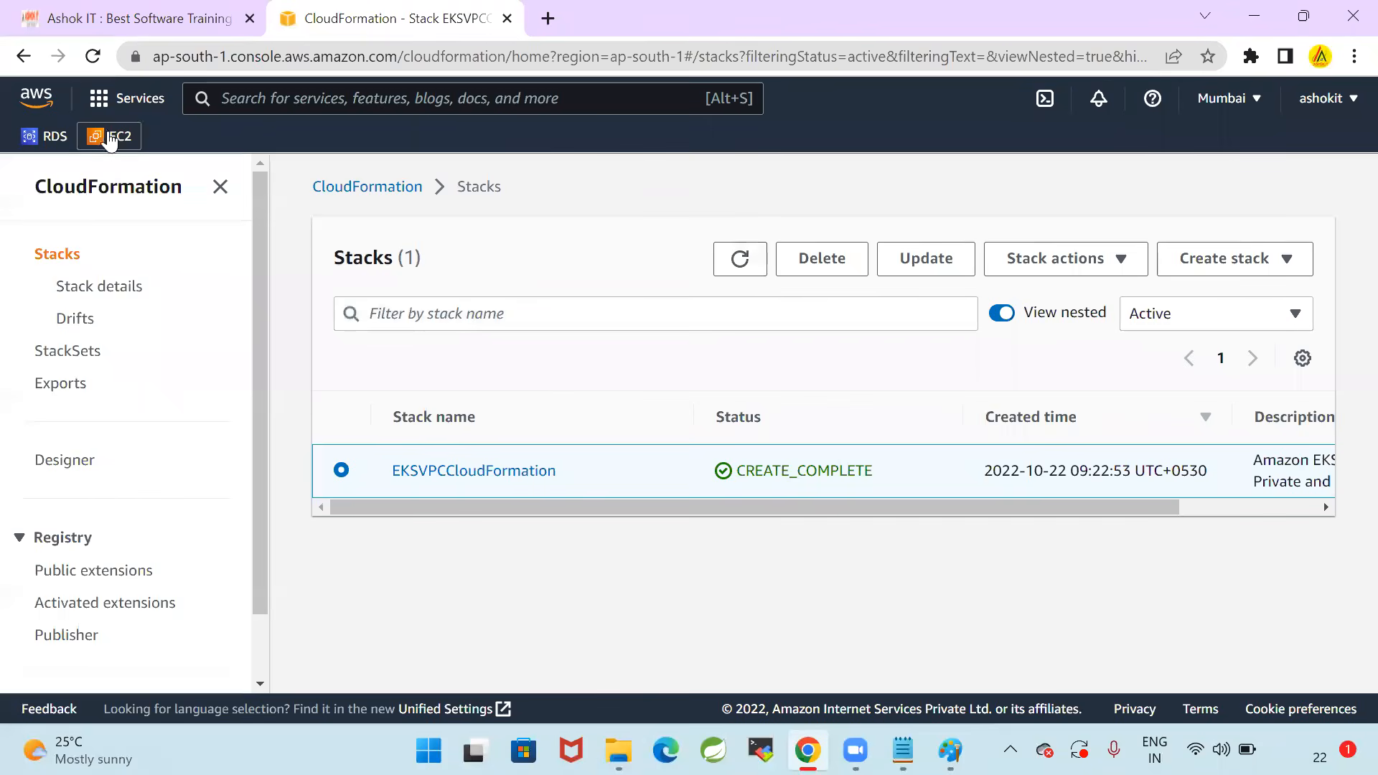
# Search the AWS services for VPC and open the VPC console
pyautogui.click(300, 110)
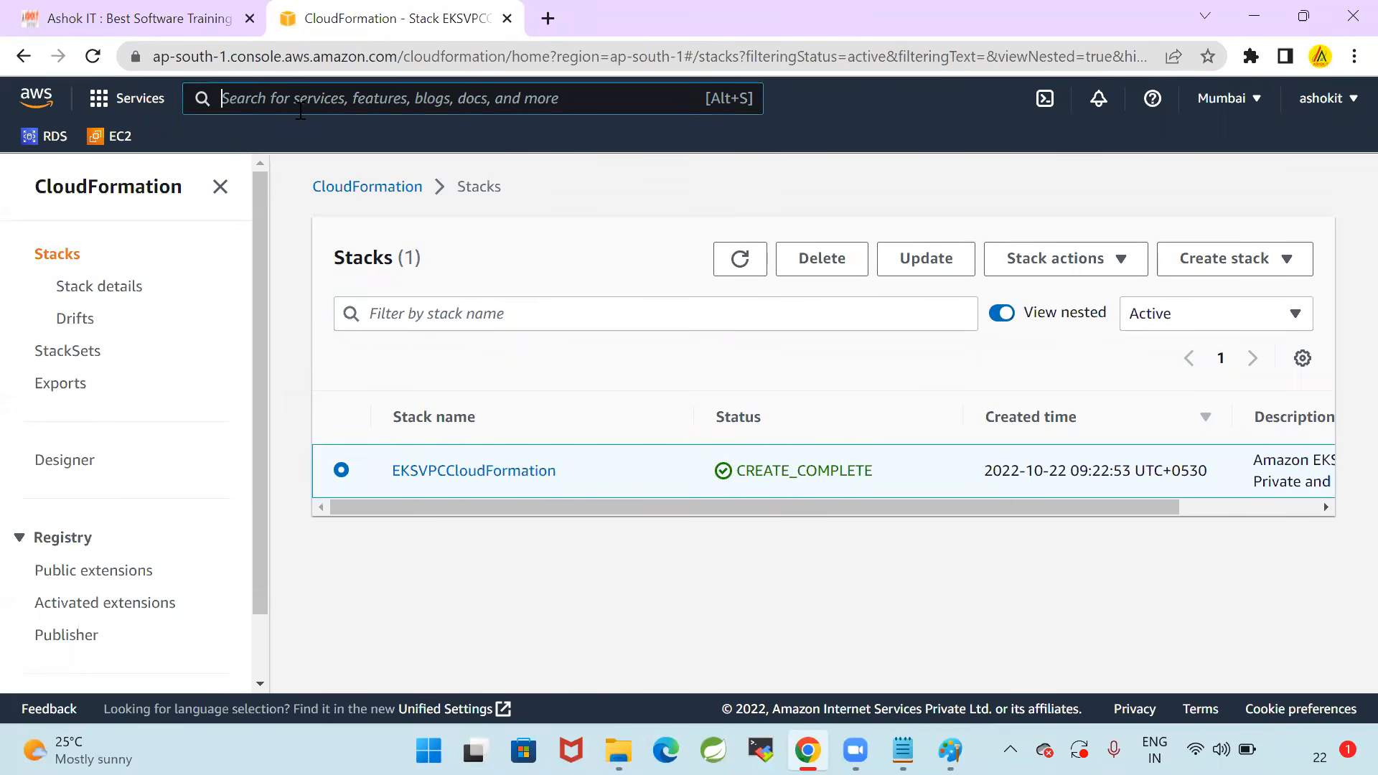
pyautogui.write('VPC')
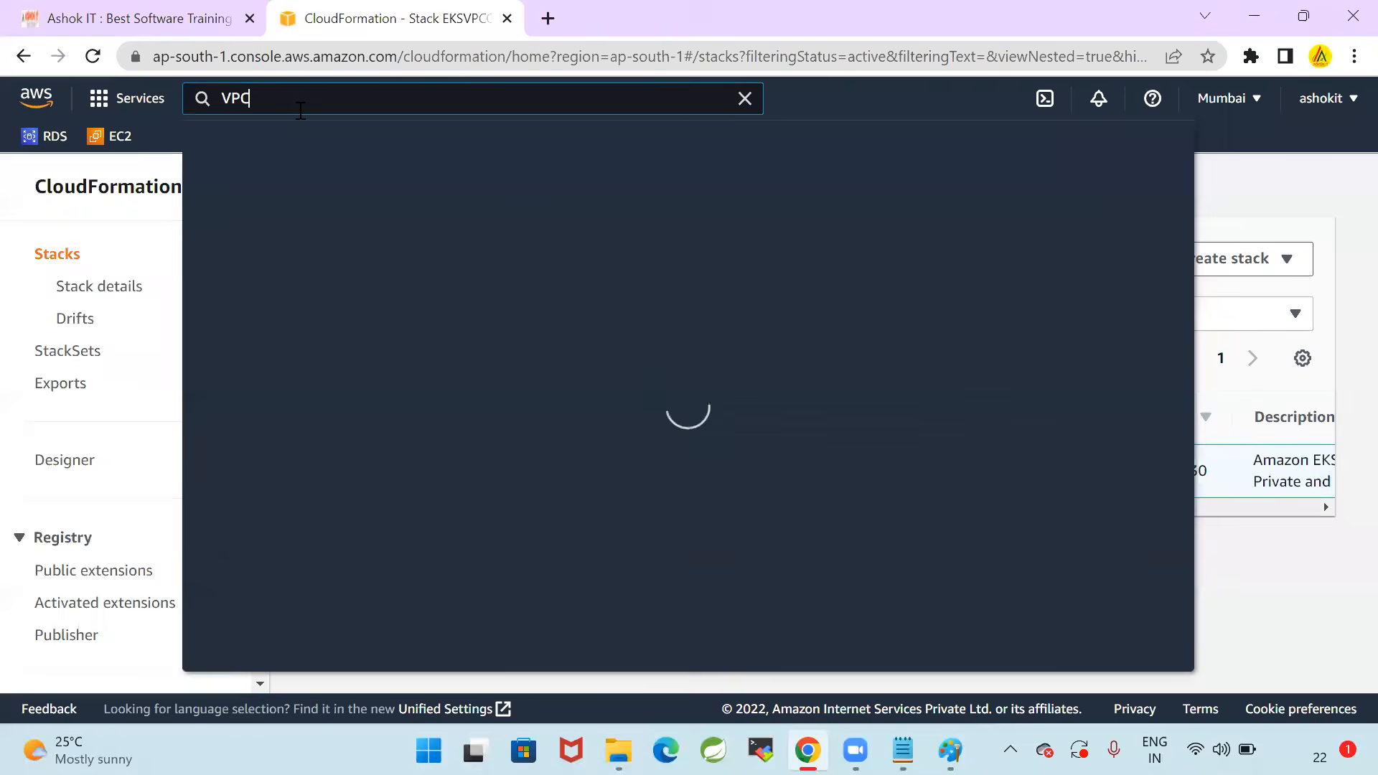
pyautogui.press('Return')
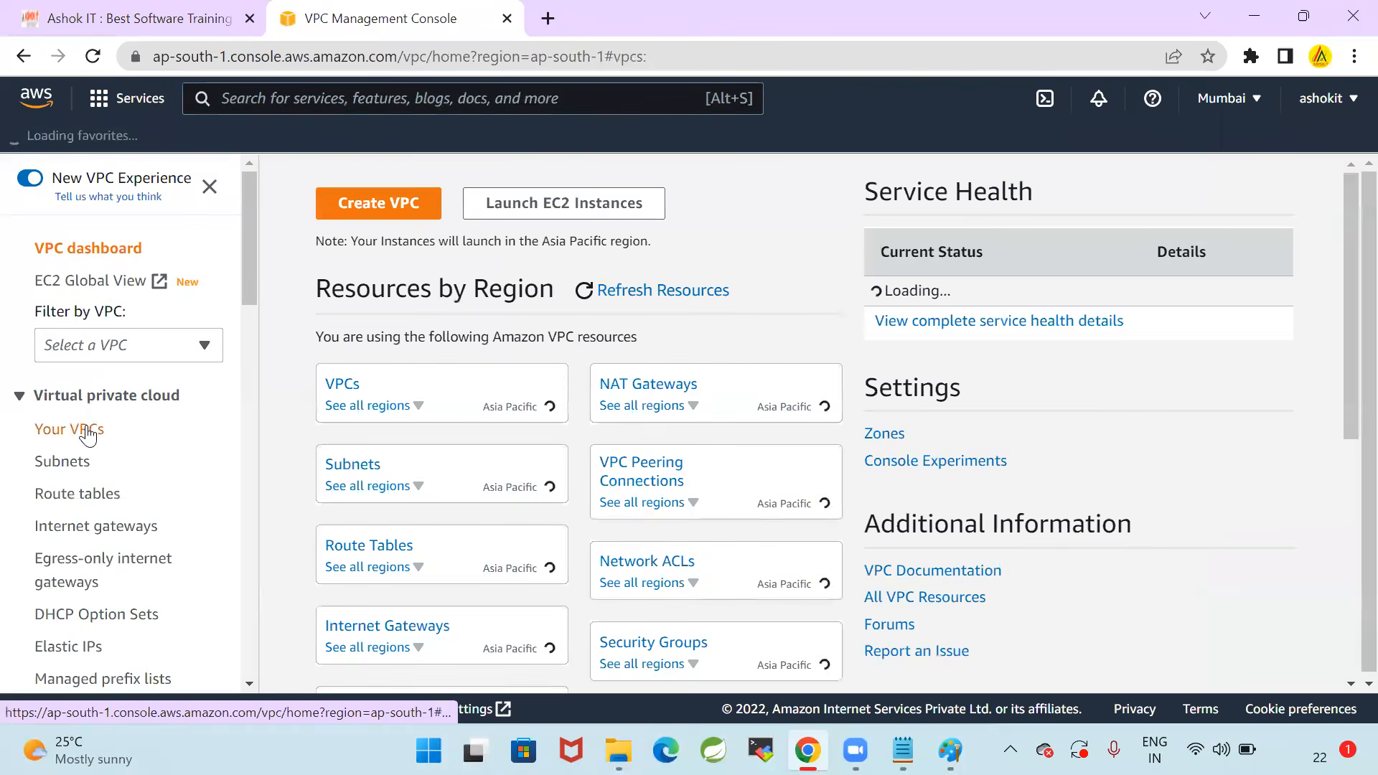
# Open the list of your VPCs and examine the defualt-vpc and EKSVPCCloudFormation-VPC entries
pyautogui.click(86, 431)
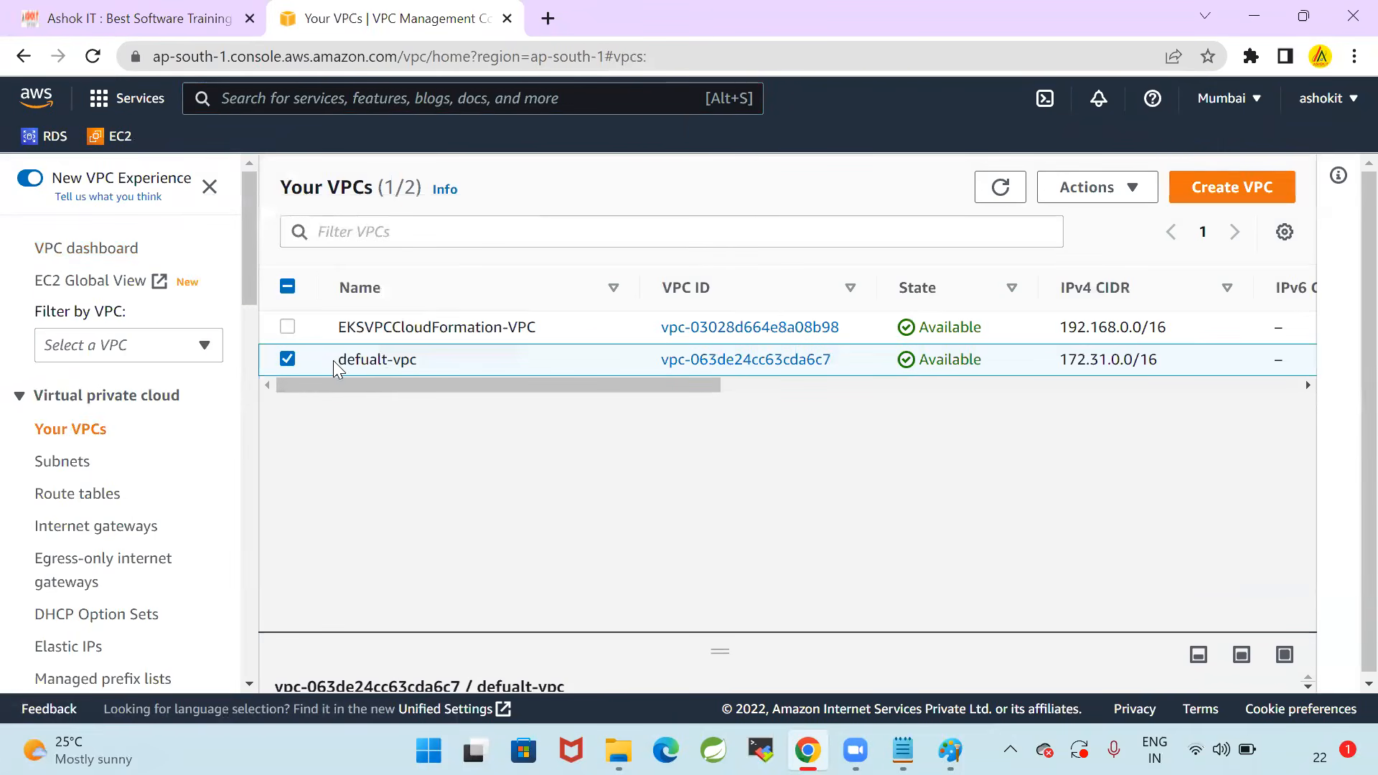
pyautogui.moveTo(335, 360); pyautogui.dragTo(429, 360)
pyautogui.click(441, 449)
pyautogui.moveTo(341, 328); pyautogui.dragTo(526, 328)
pyautogui.moveTo(550, 385); pyautogui.dragTo(231, 461)
pyautogui.click(795, 480)
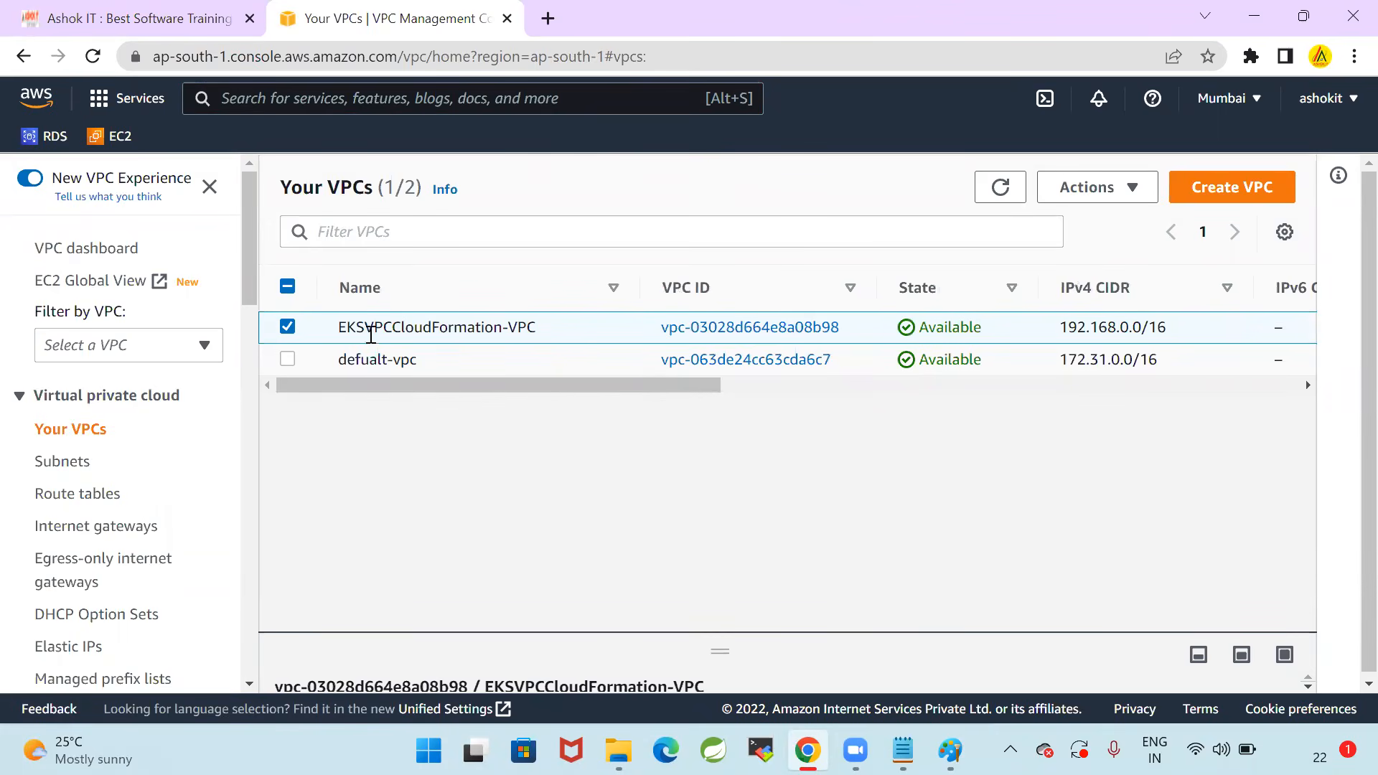
pyautogui.click(291, 328)
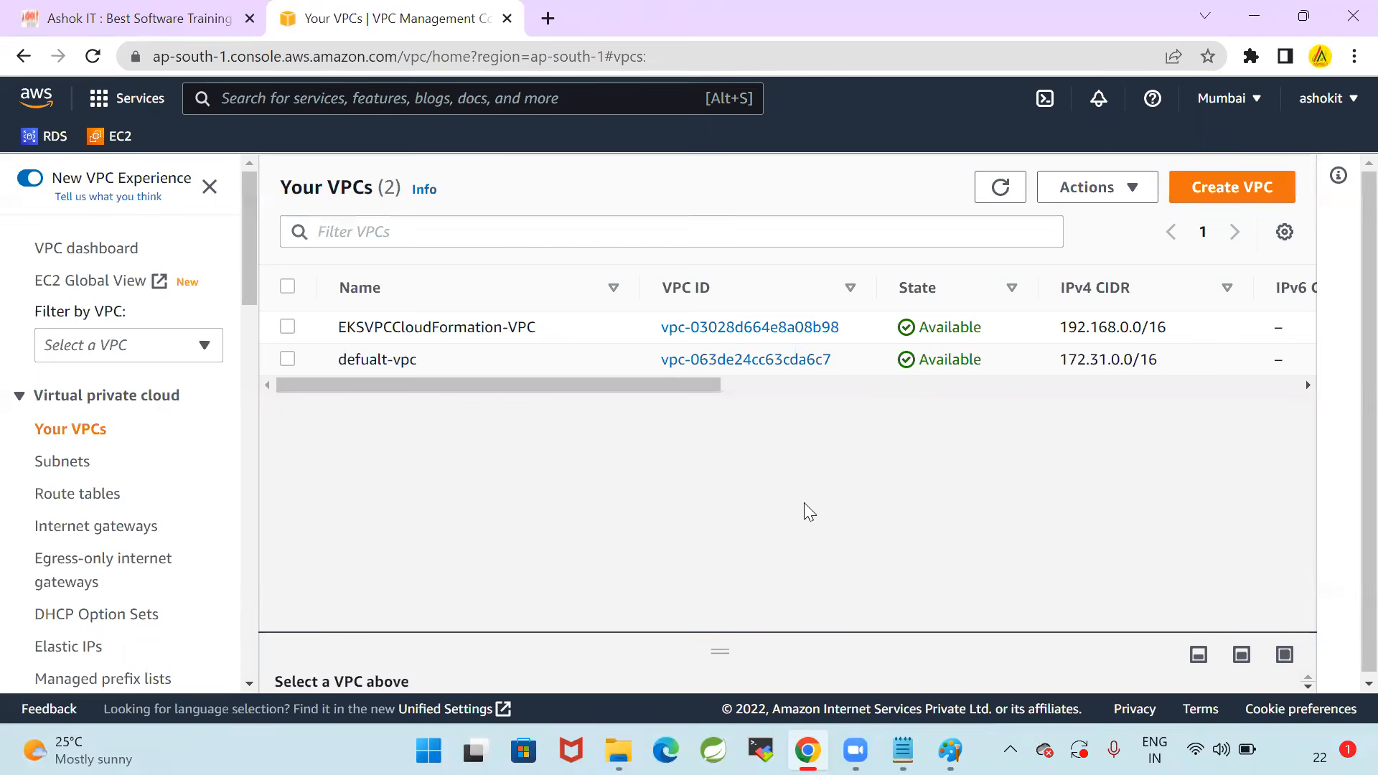
# Switch to the Notepad notes and read Step-2 on creating the IAM role, highlighting its entity type, use case and role name
pyautogui.click(903, 750)
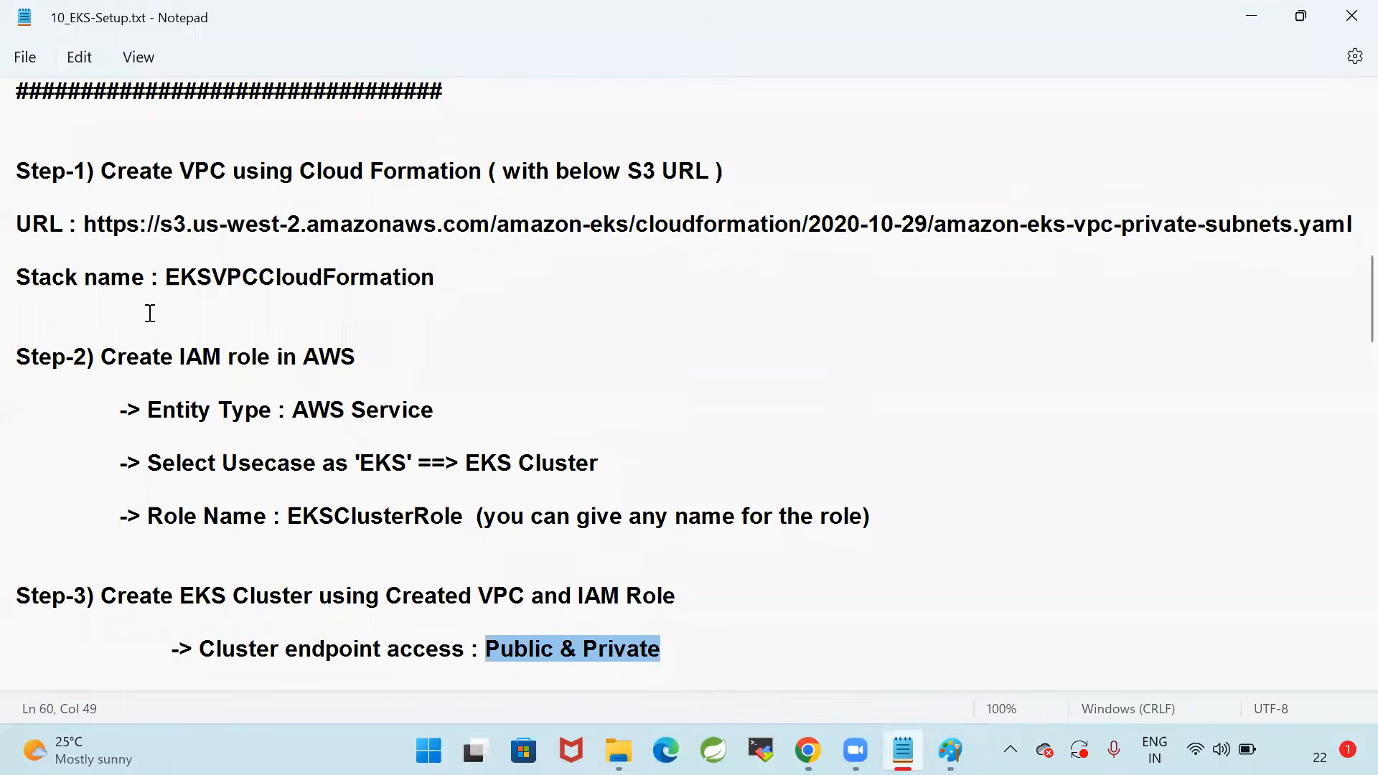
pyautogui.moveTo(95, 353); pyautogui.dragTo(389, 357)
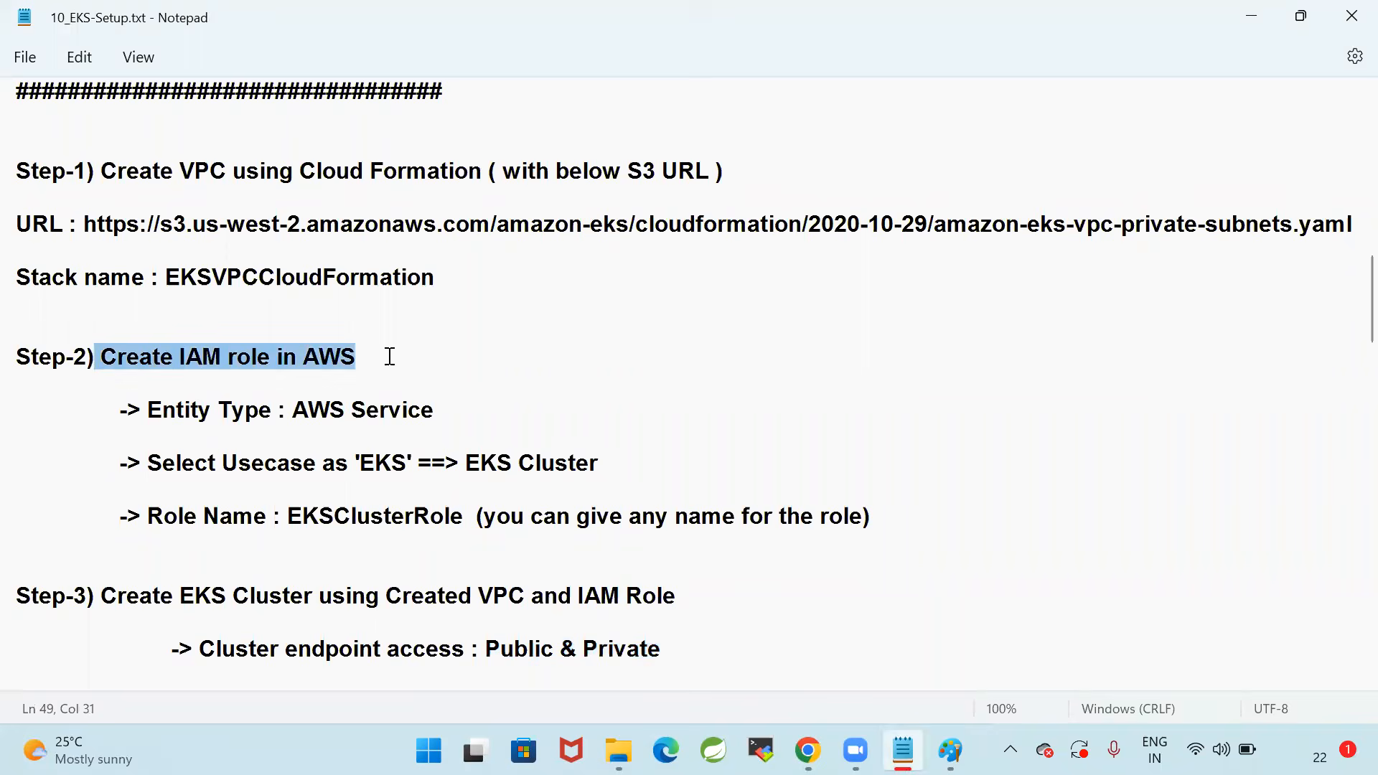
pyautogui.moveTo(148, 408); pyautogui.dragTo(514, 402)
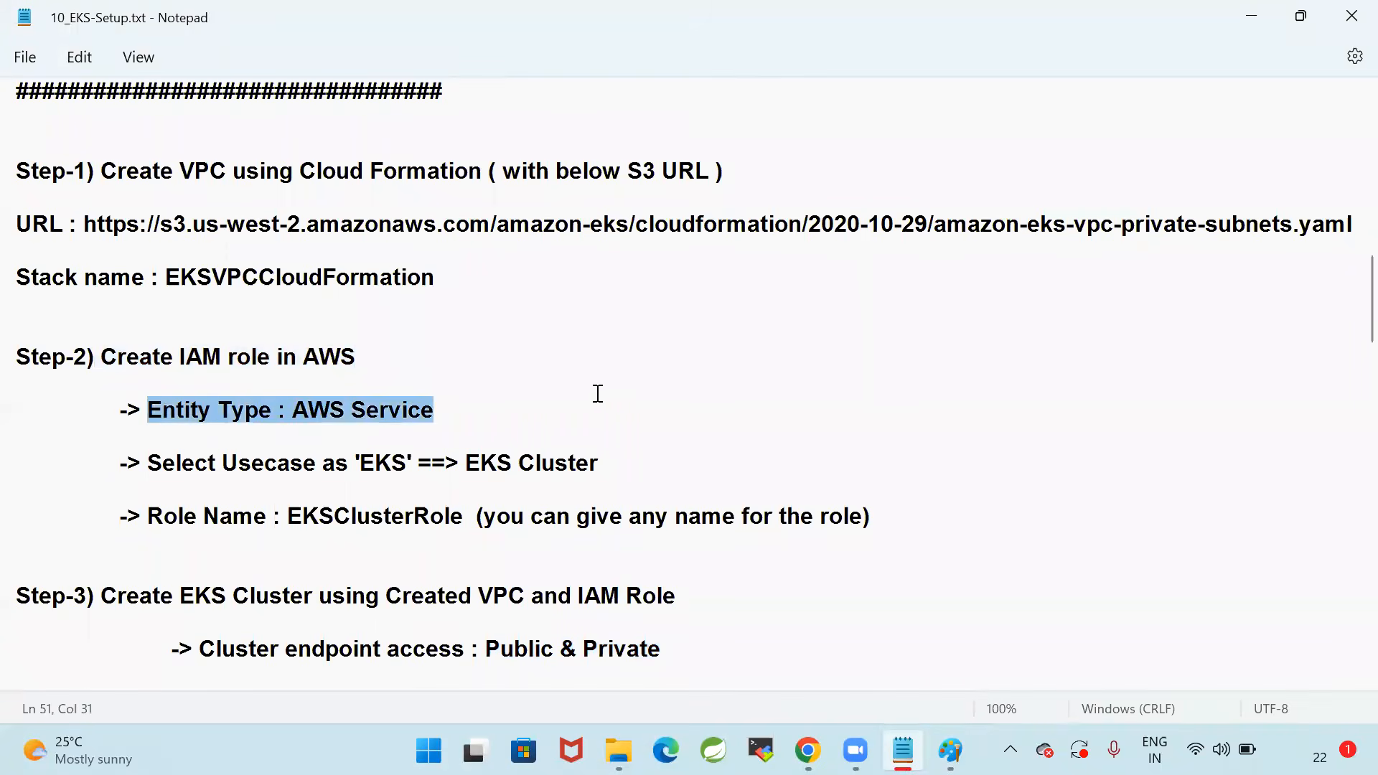
pyautogui.press('Up')
pyautogui.moveTo(355, 463); pyautogui.dragTo(627, 461)
pyautogui.click(677, 458)
pyautogui.moveTo(288, 517); pyautogui.dragTo(916, 512)
pyautogui.click(961, 514)
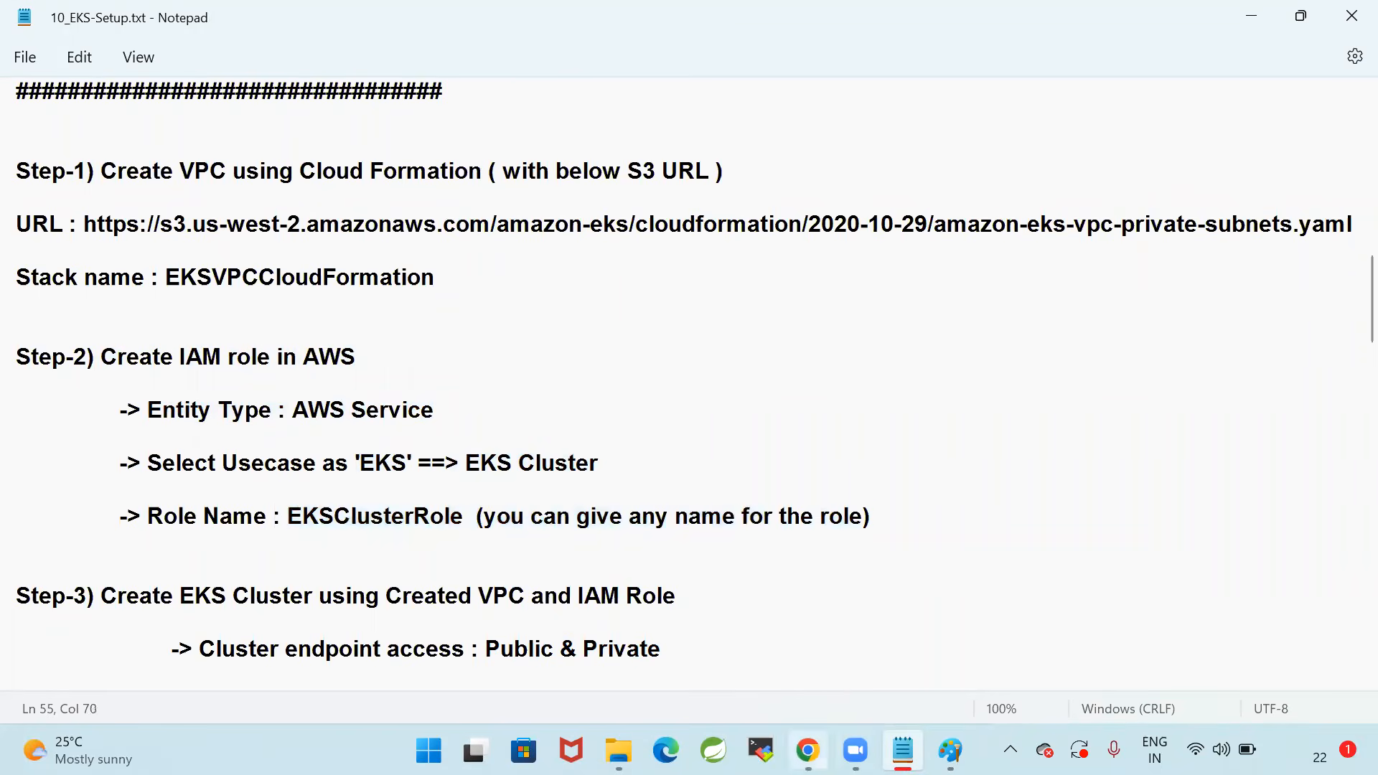
# Switch back to Chrome, search the AWS services for IAM, and open the Roles list in the IAM console
pyautogui.click(807, 750)
pyautogui.click(437, 97)
pyautogui.write('IAM')
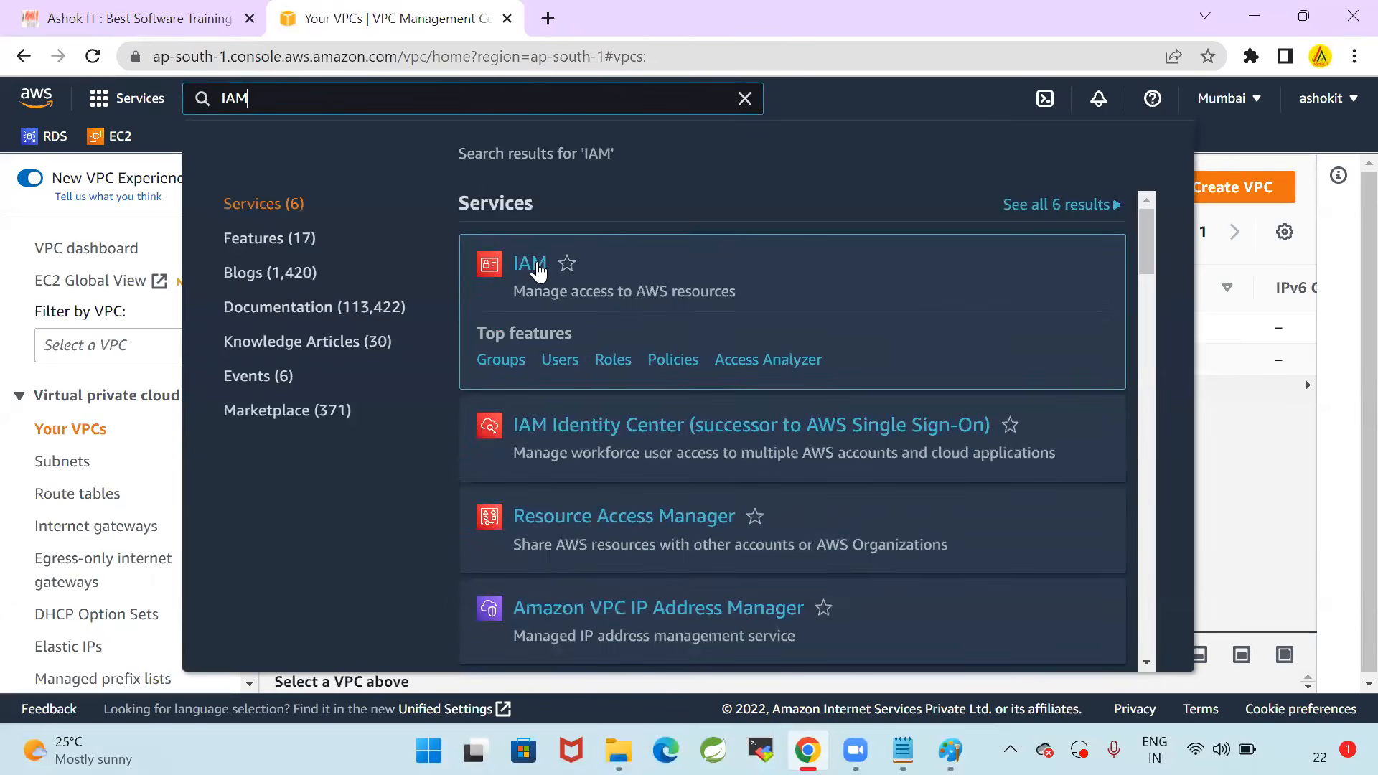
pyautogui.click(537, 265)
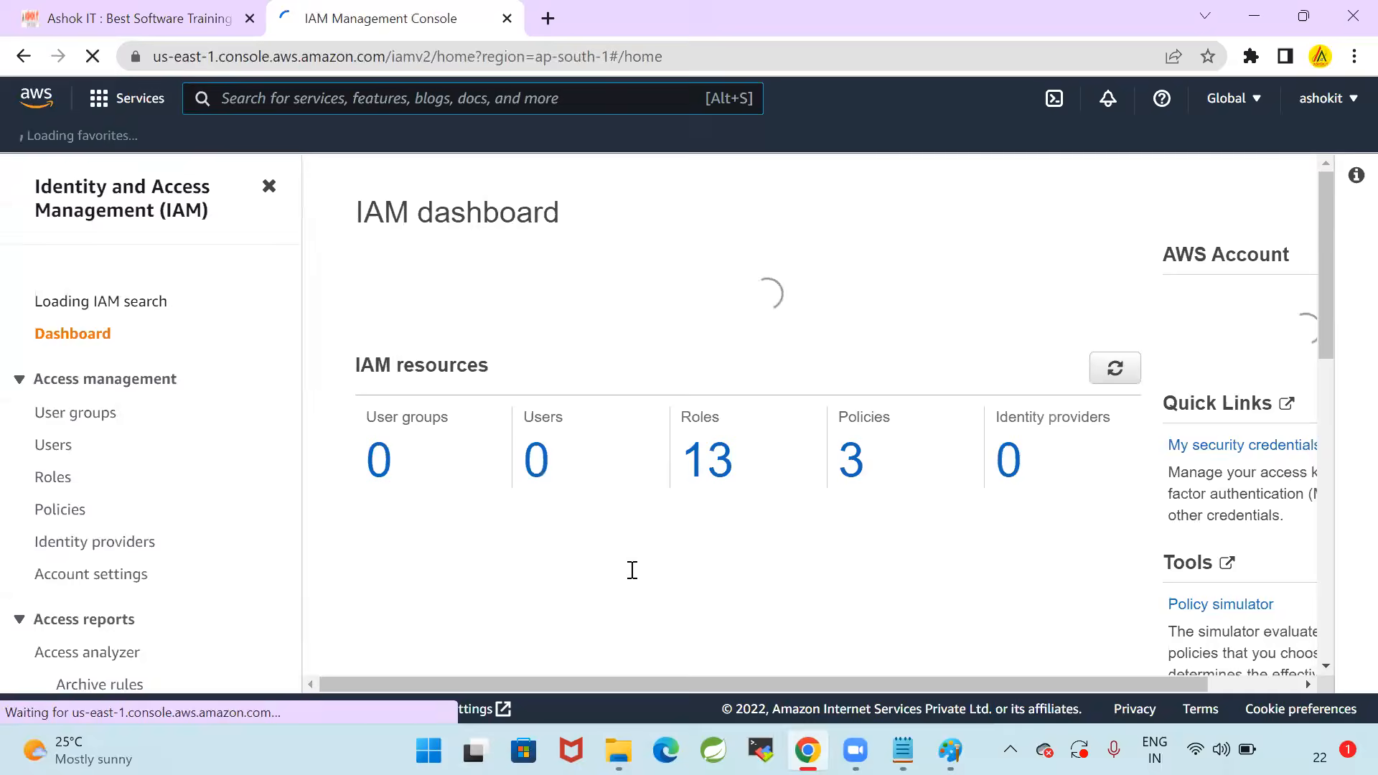
pyautogui.click(1288, 178)
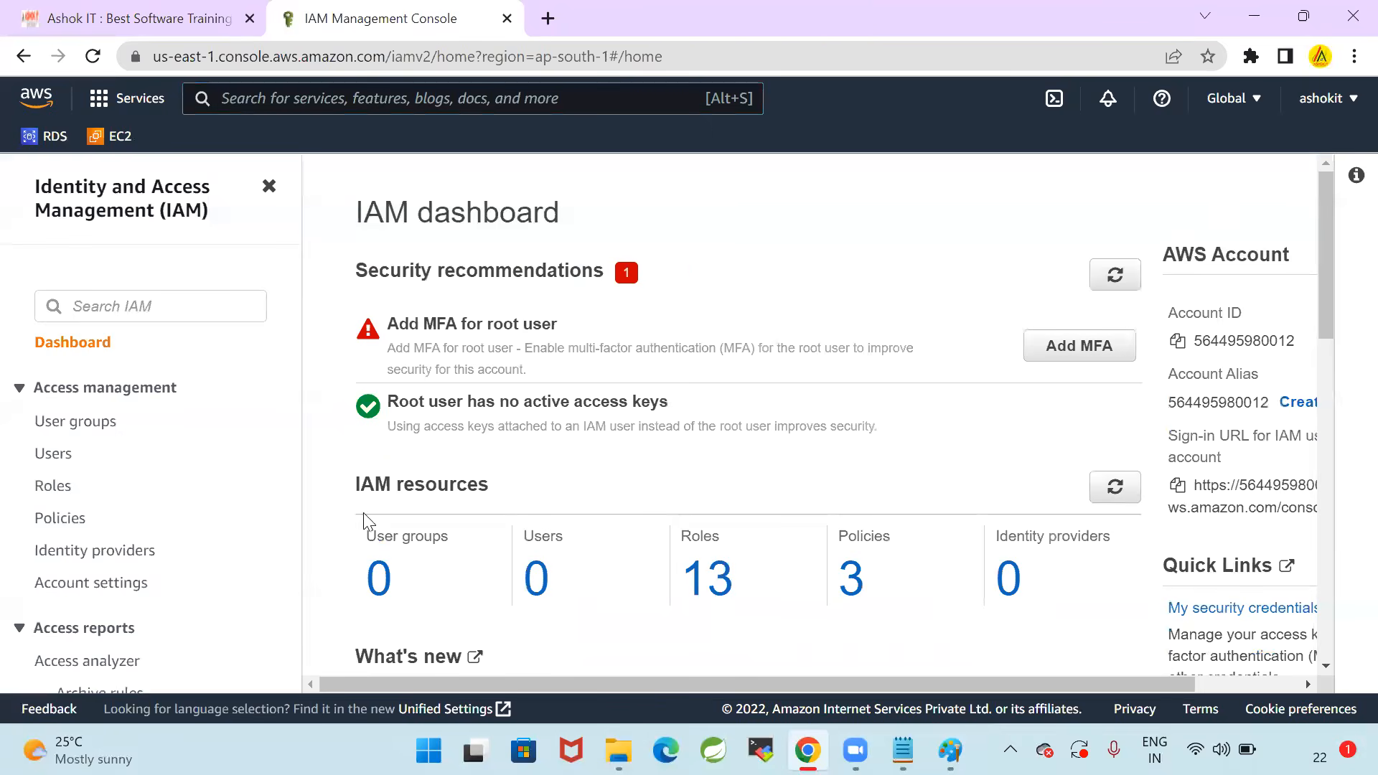
pyautogui.click(57, 493)
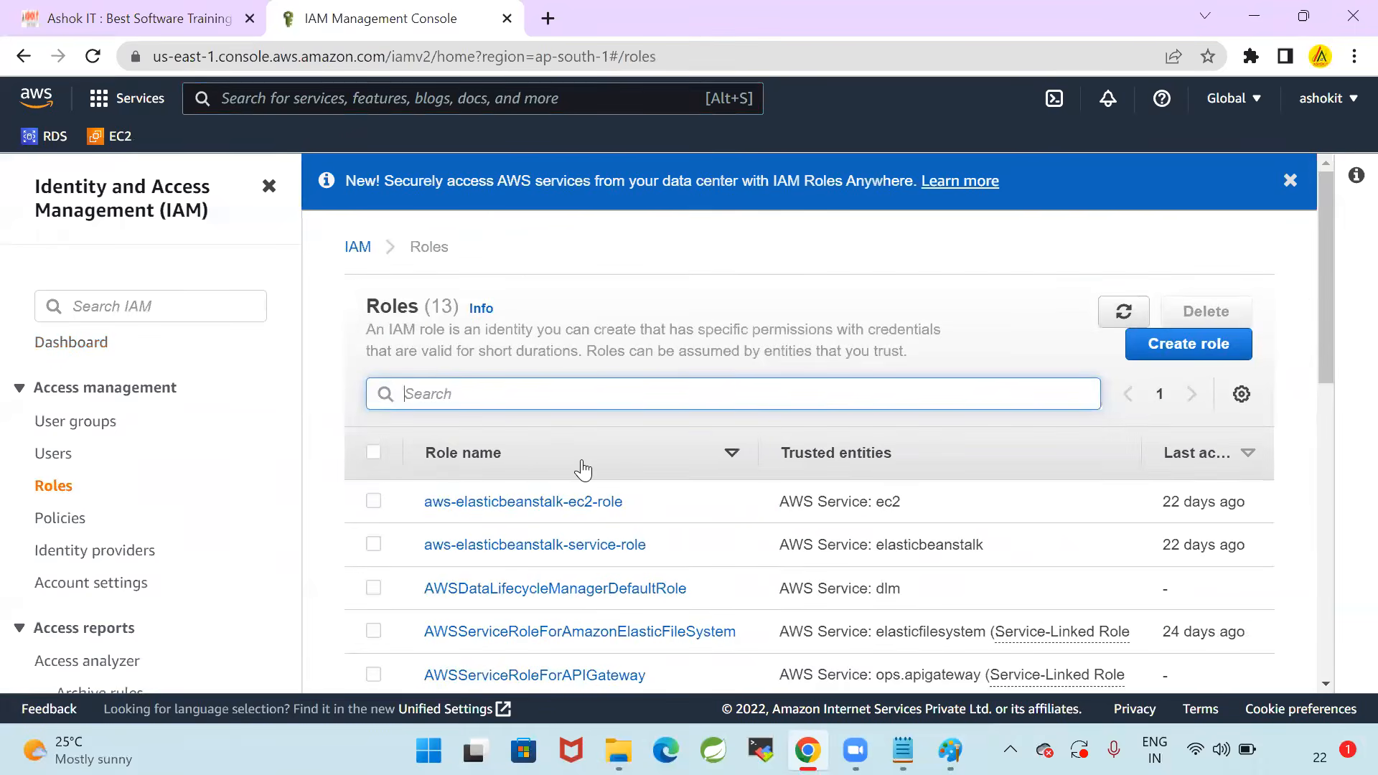
# Look through the existing IAM roles and dismiss the Roles Anywhere announcement
pyautogui.scroll(-6, 639, 495)
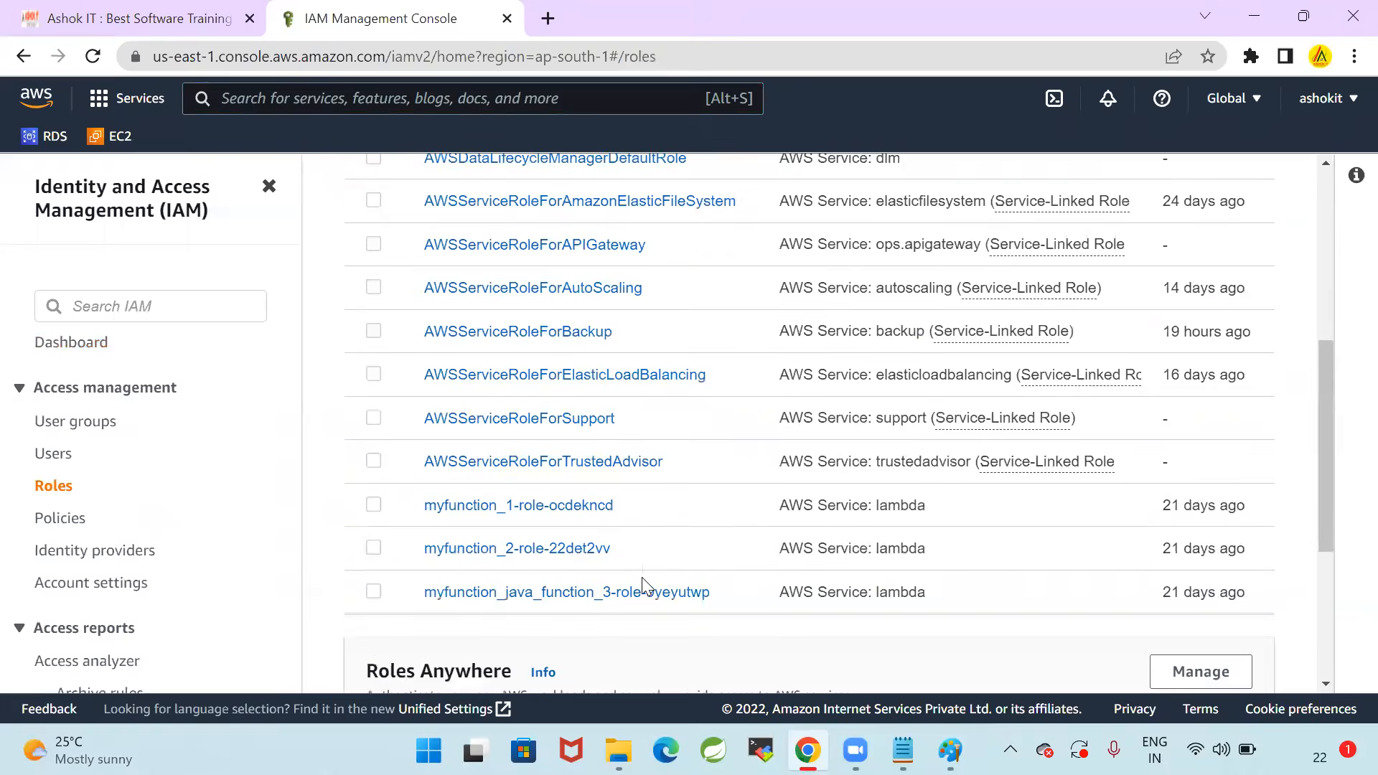
pyautogui.scroll(6, 643, 585)
pyautogui.moveTo(367, 309); pyautogui.dragTo(460, 307)
pyautogui.click(636, 267)
pyautogui.click(1290, 180)
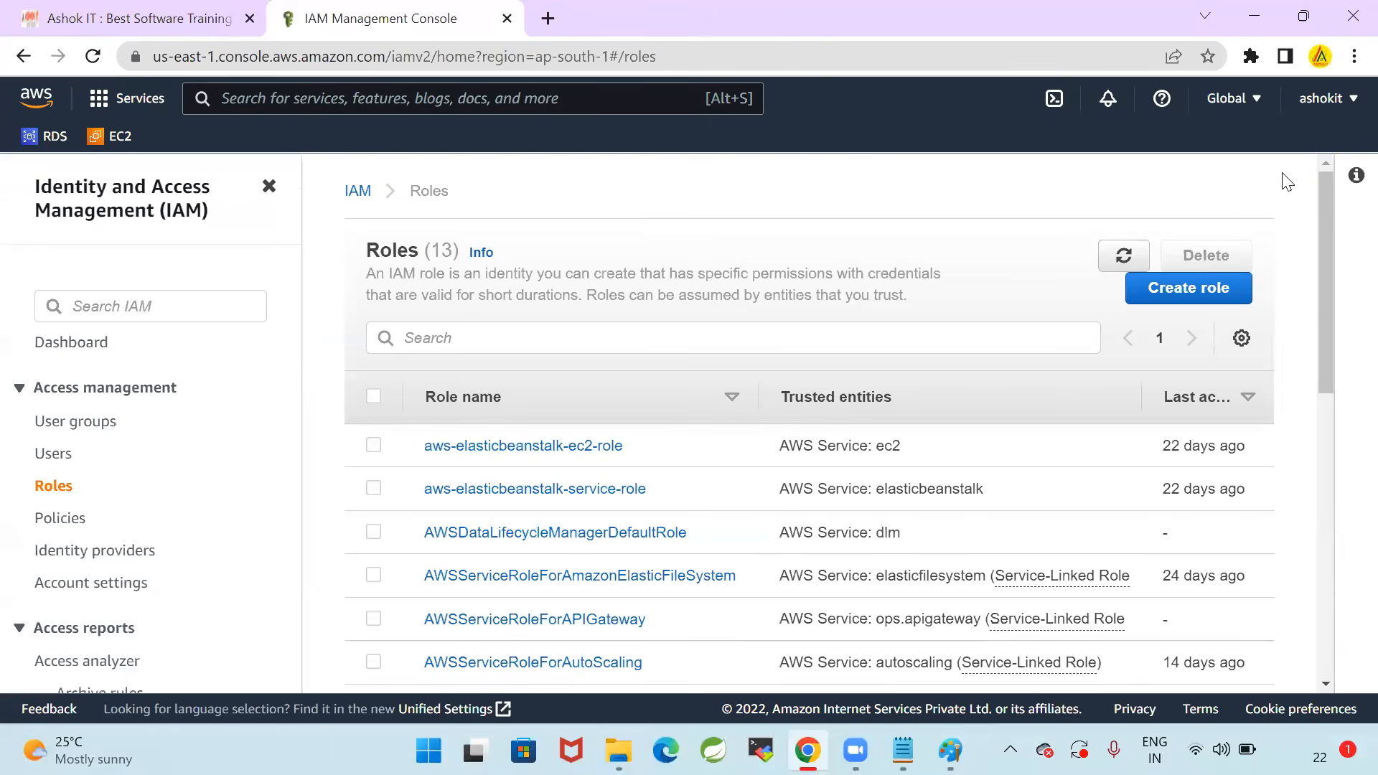
# Recheck the Step-2 notes and start creating a role with AWS service as the trusted entity type
pyautogui.hotkey('alt', 'Tab')
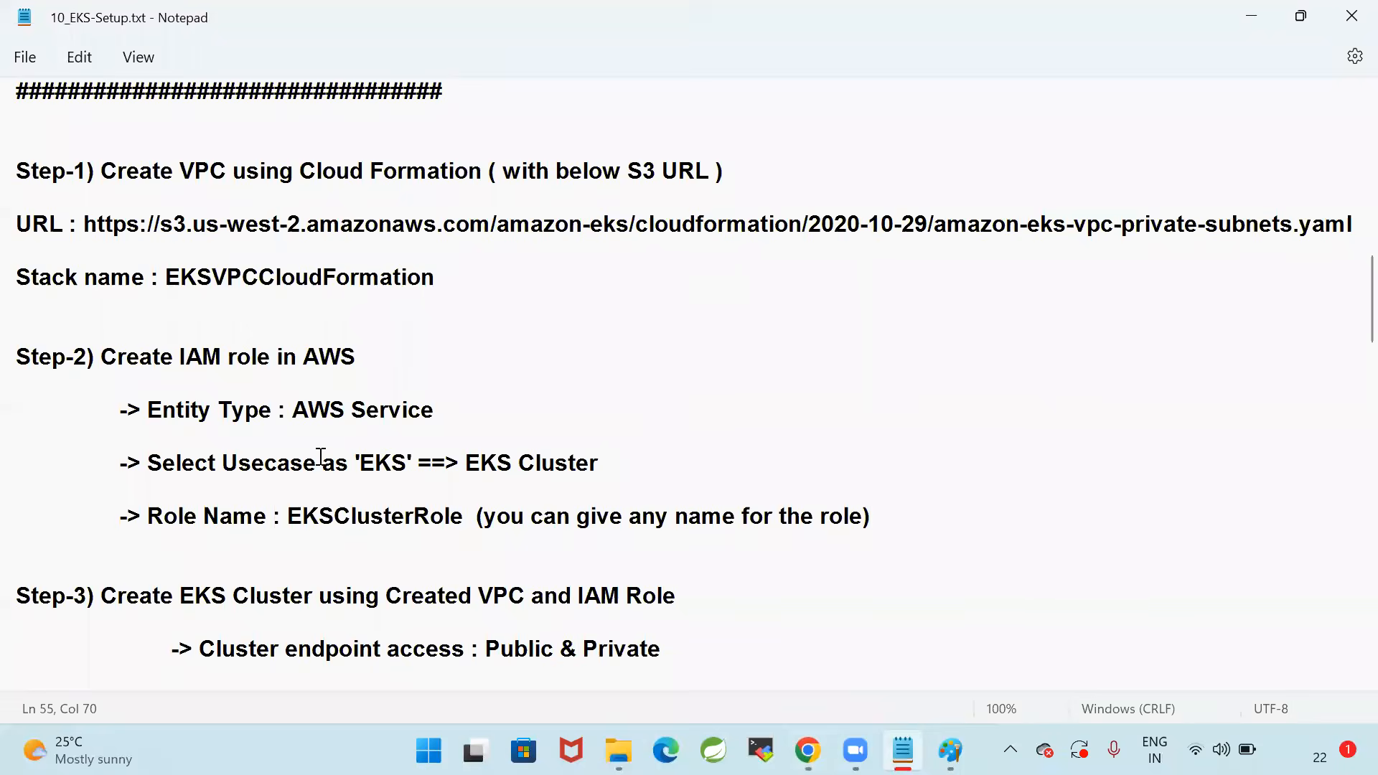
pyautogui.hotkey('alt', 'Tab')
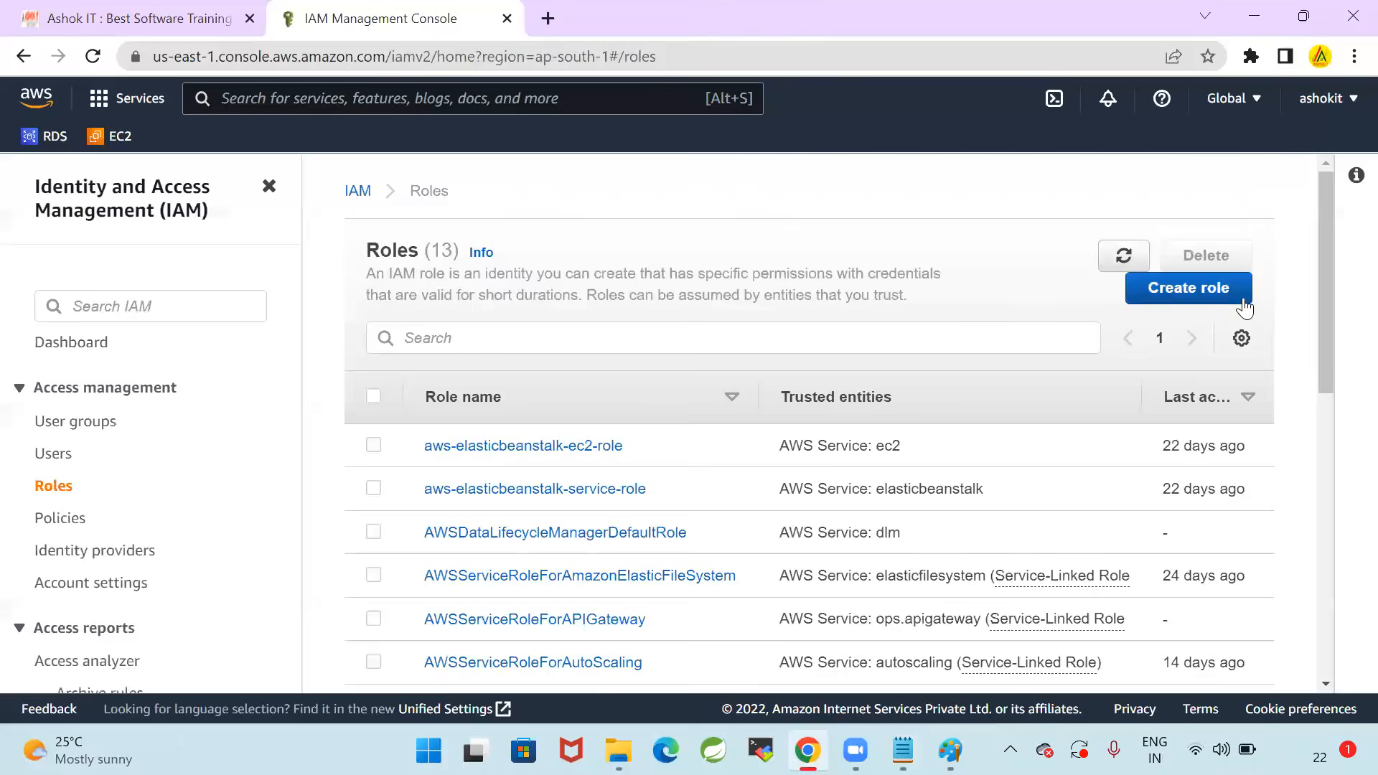
pyautogui.click(1175, 301)
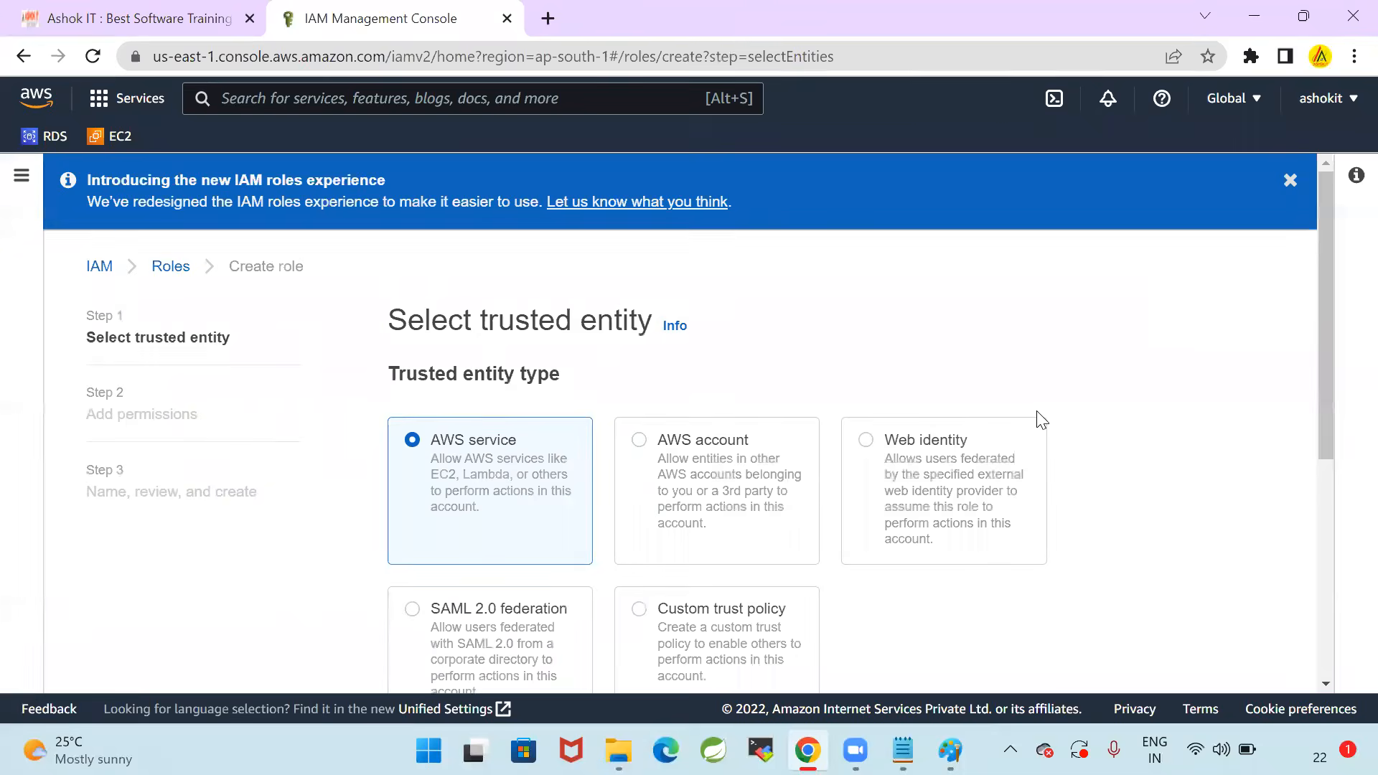
pyautogui.scroll(-1, 568, 320)
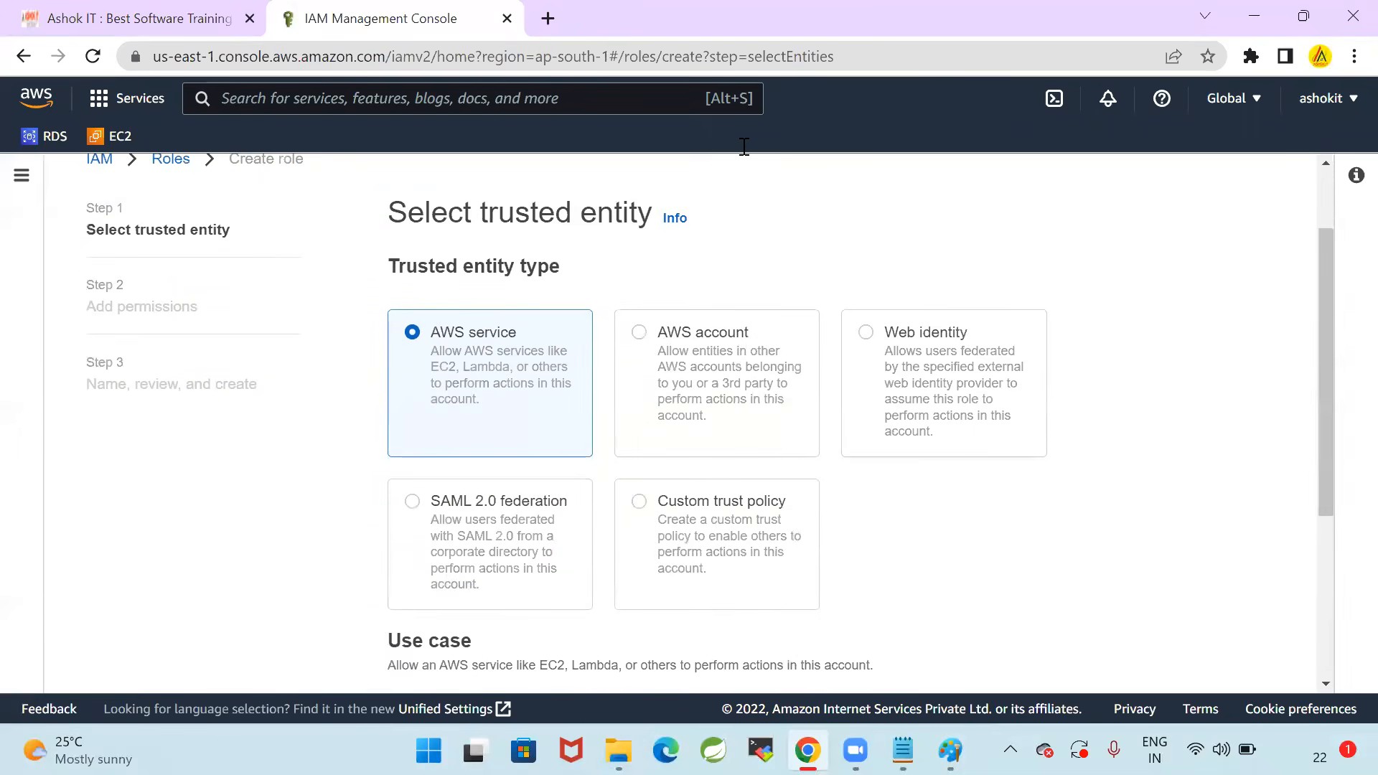
pyautogui.scroll(1, 1119, 481)
pyautogui.scroll(-2, 1122, 482)
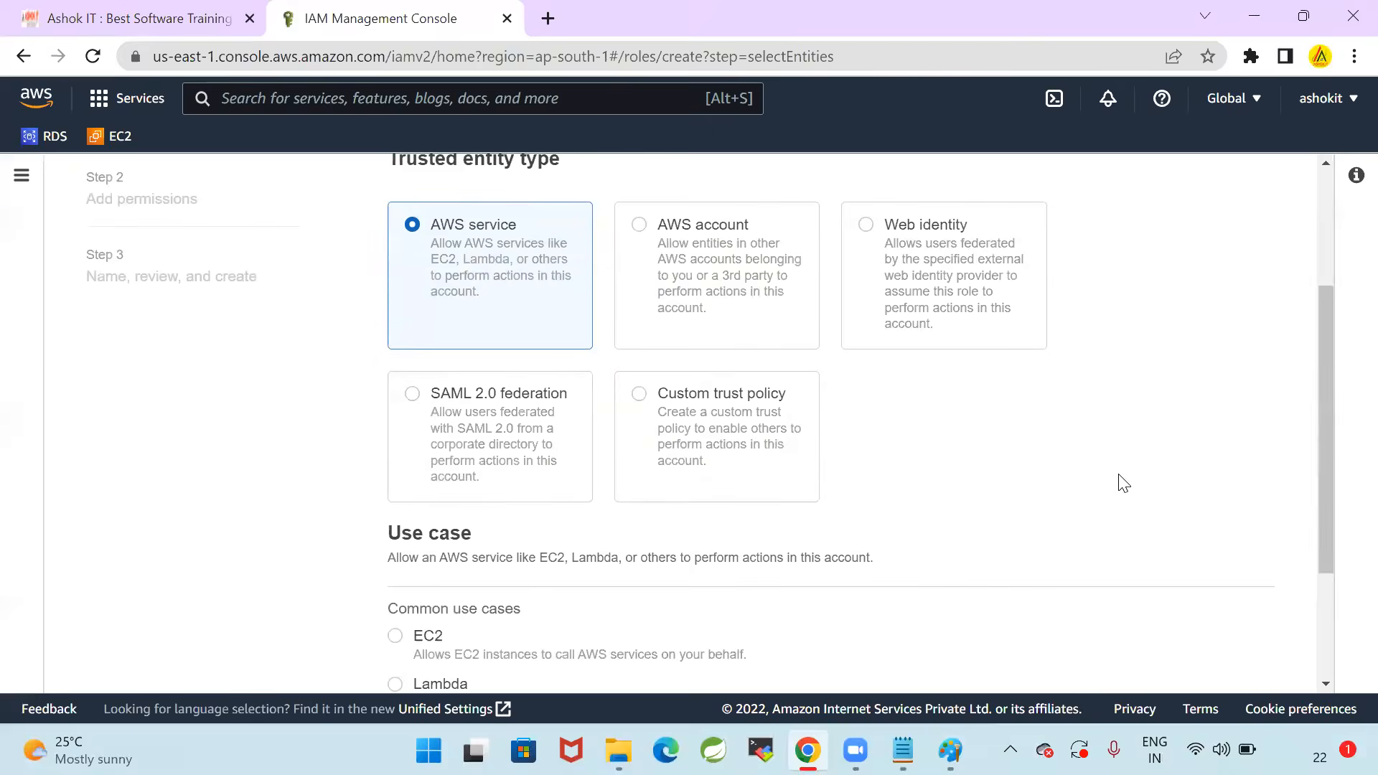
pyautogui.scroll(3, 1123, 482)
pyautogui.scroll(-3, 1123, 483)
pyautogui.scroll(-3, 502, 315)
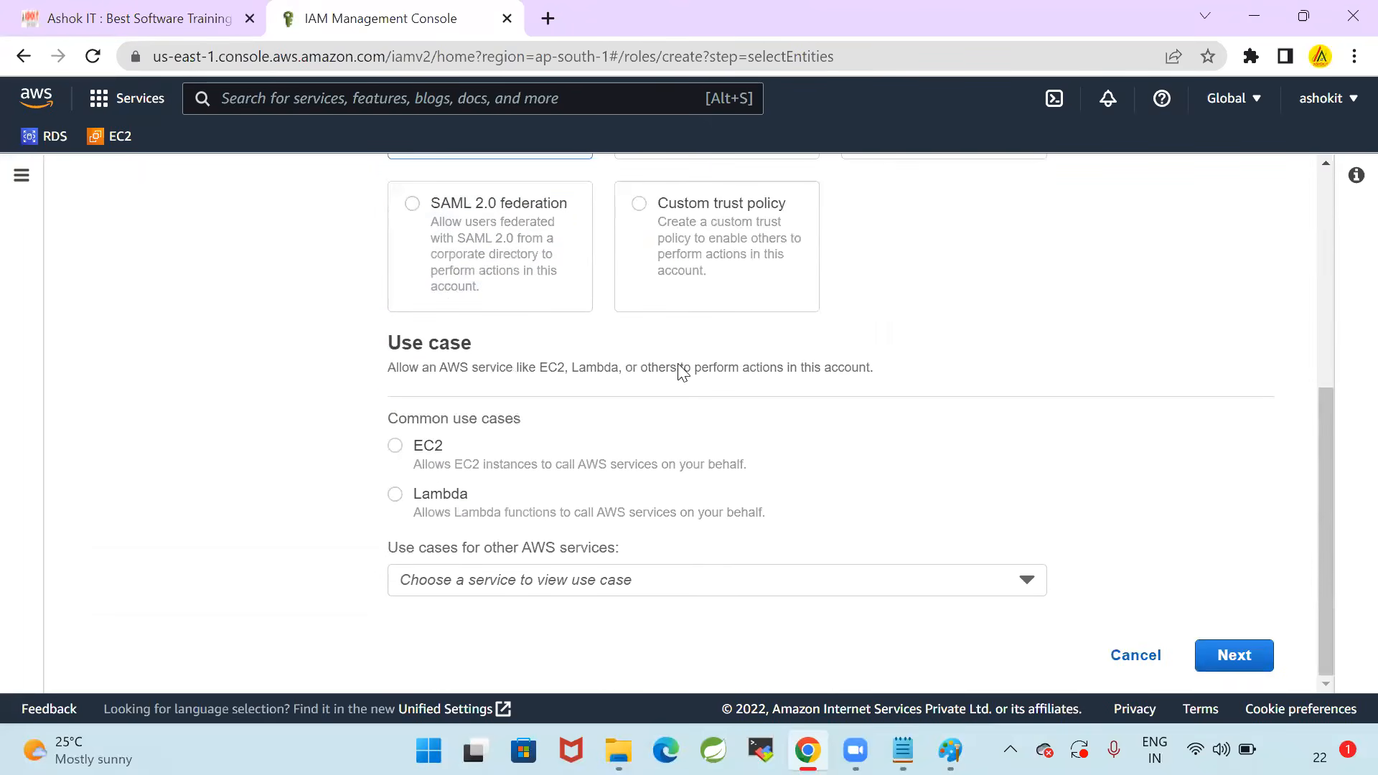
# Choose EKS under the use cases for other AWS services and select the EKS - Cluster use case
pyautogui.hotkey('alt', 'Tab')
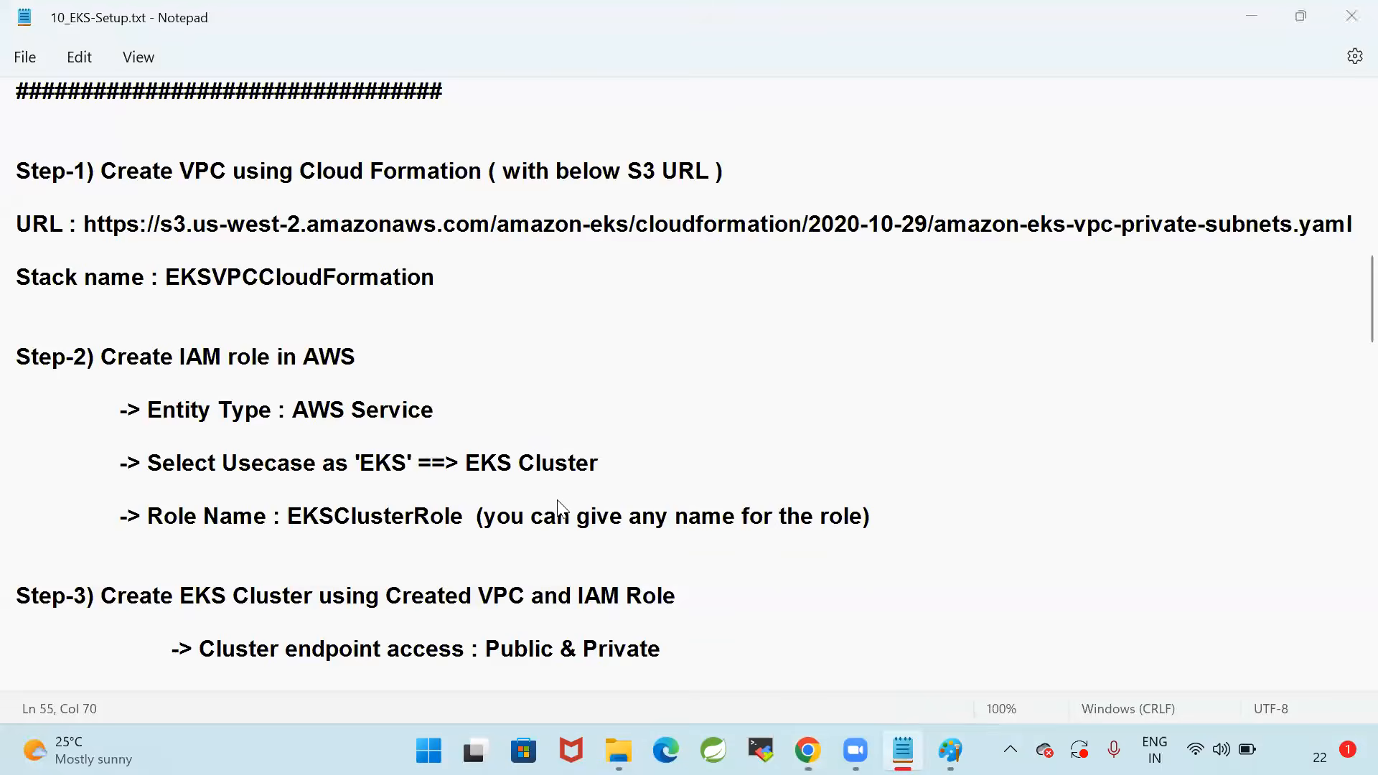
pyautogui.hotkey('alt', 'Tab')
pyautogui.click(512, 580)
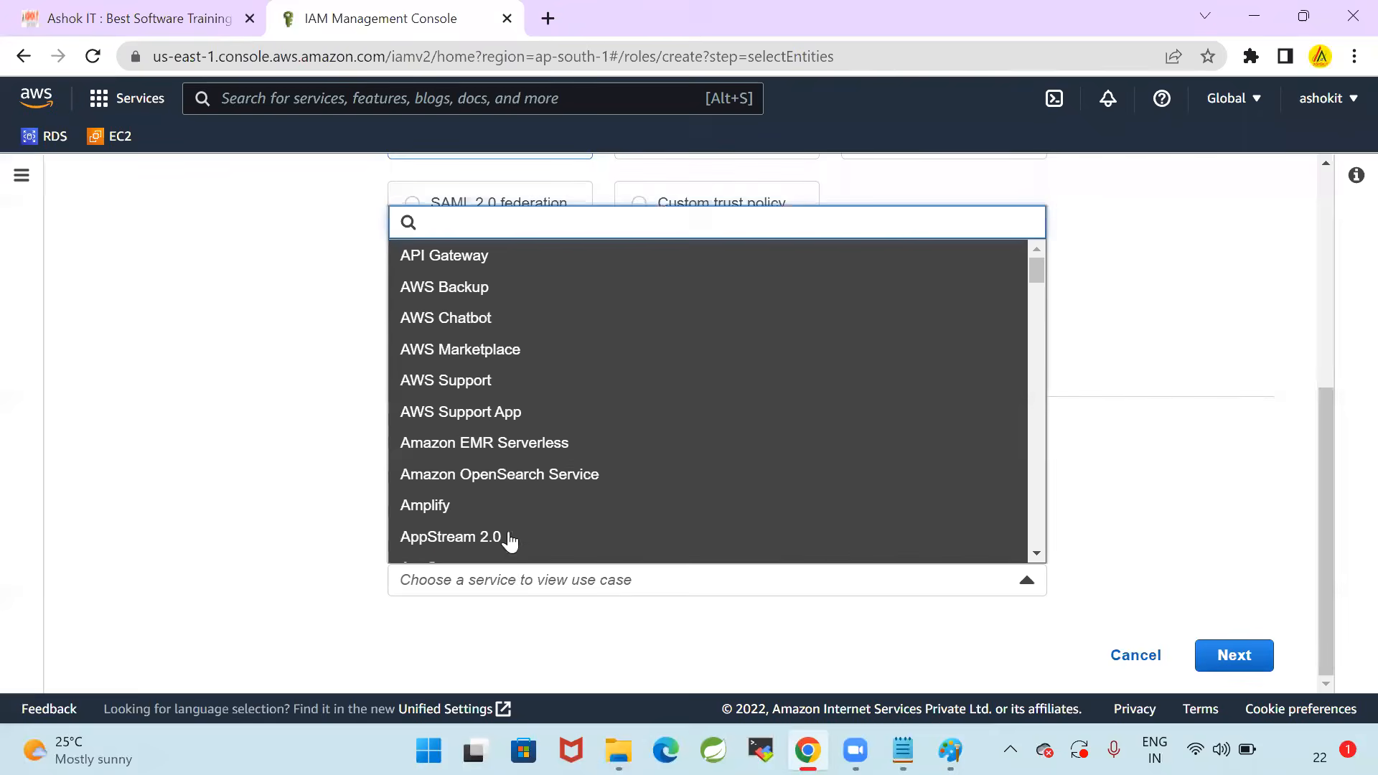
pyautogui.click(253, 497)
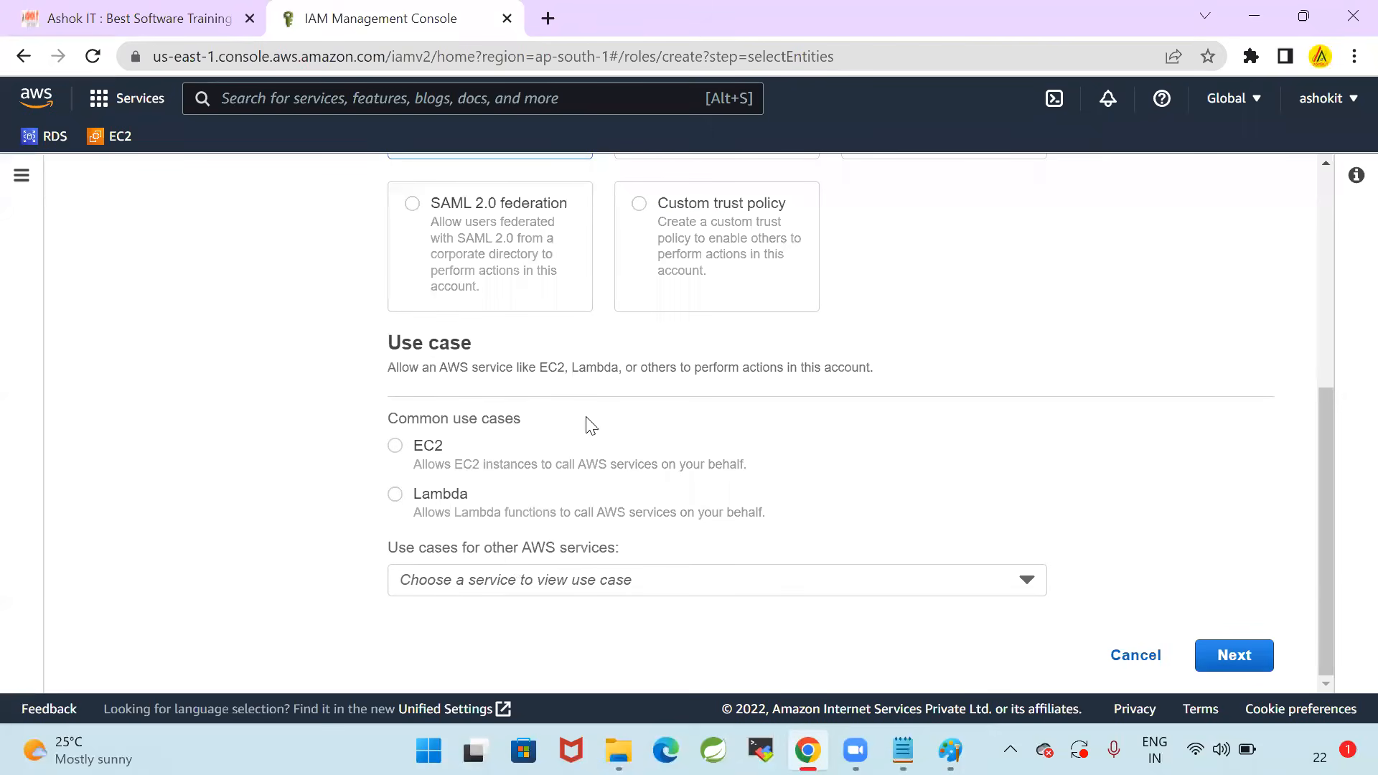
pyautogui.click(580, 593)
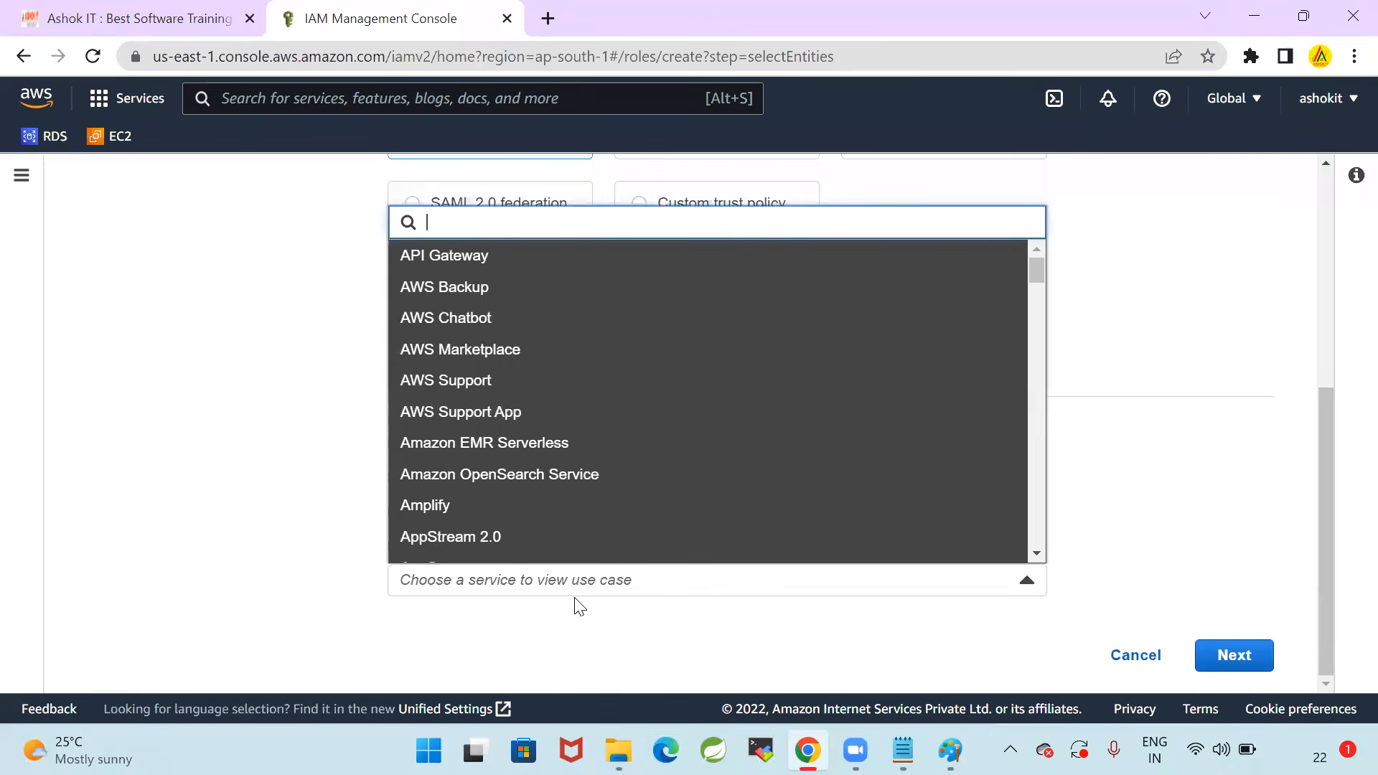
pyautogui.scroll(-4, 627, 422)
pyautogui.scroll(-8, 630, 422)
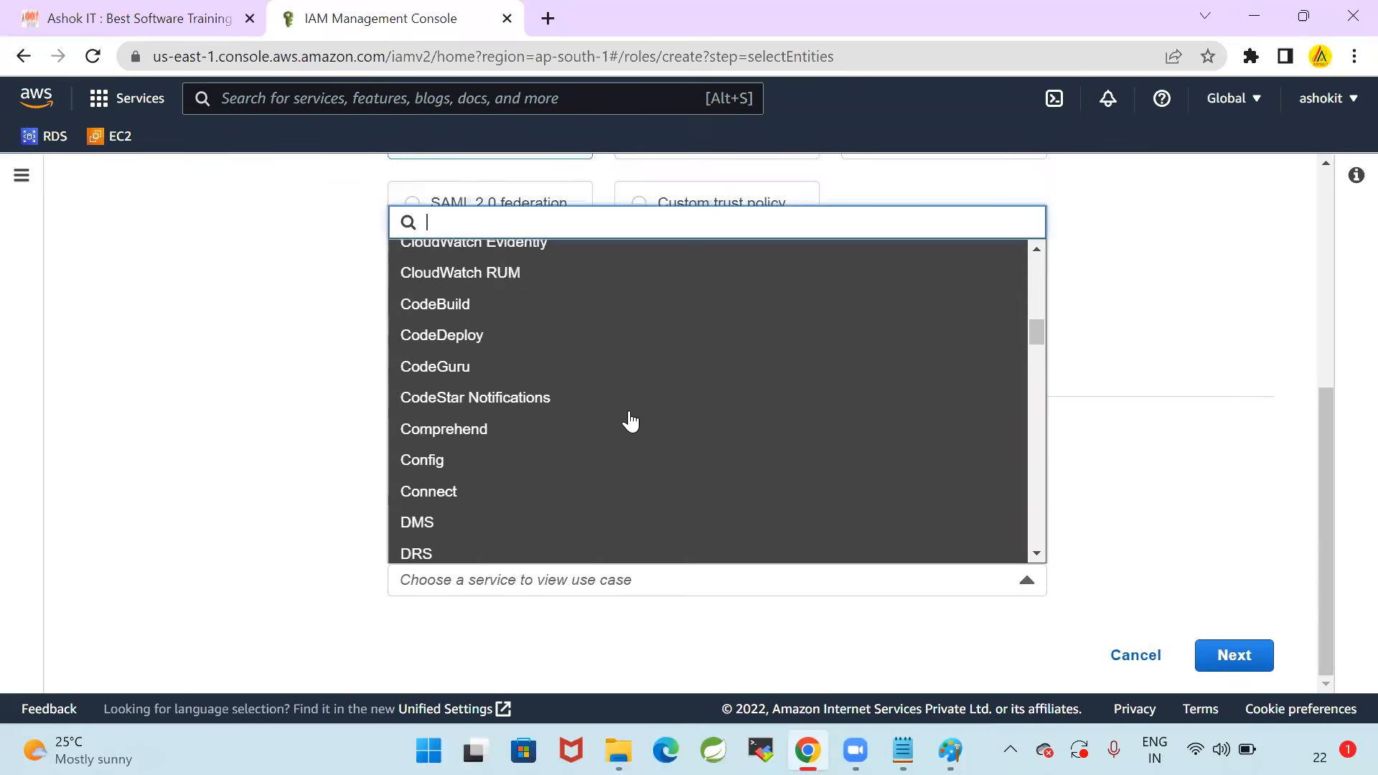
pyautogui.write('EKS')
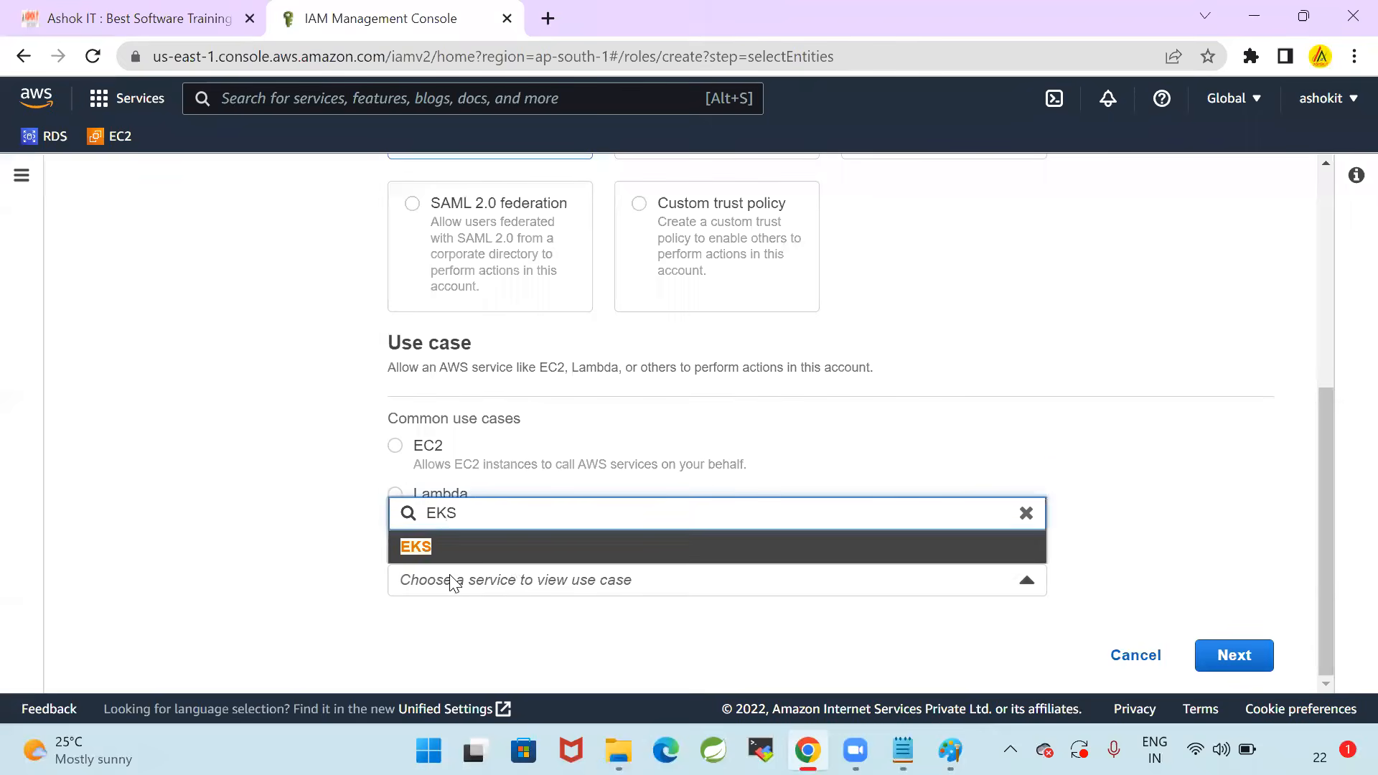
pyautogui.click(420, 555)
pyautogui.scroll(-3, 268, 557)
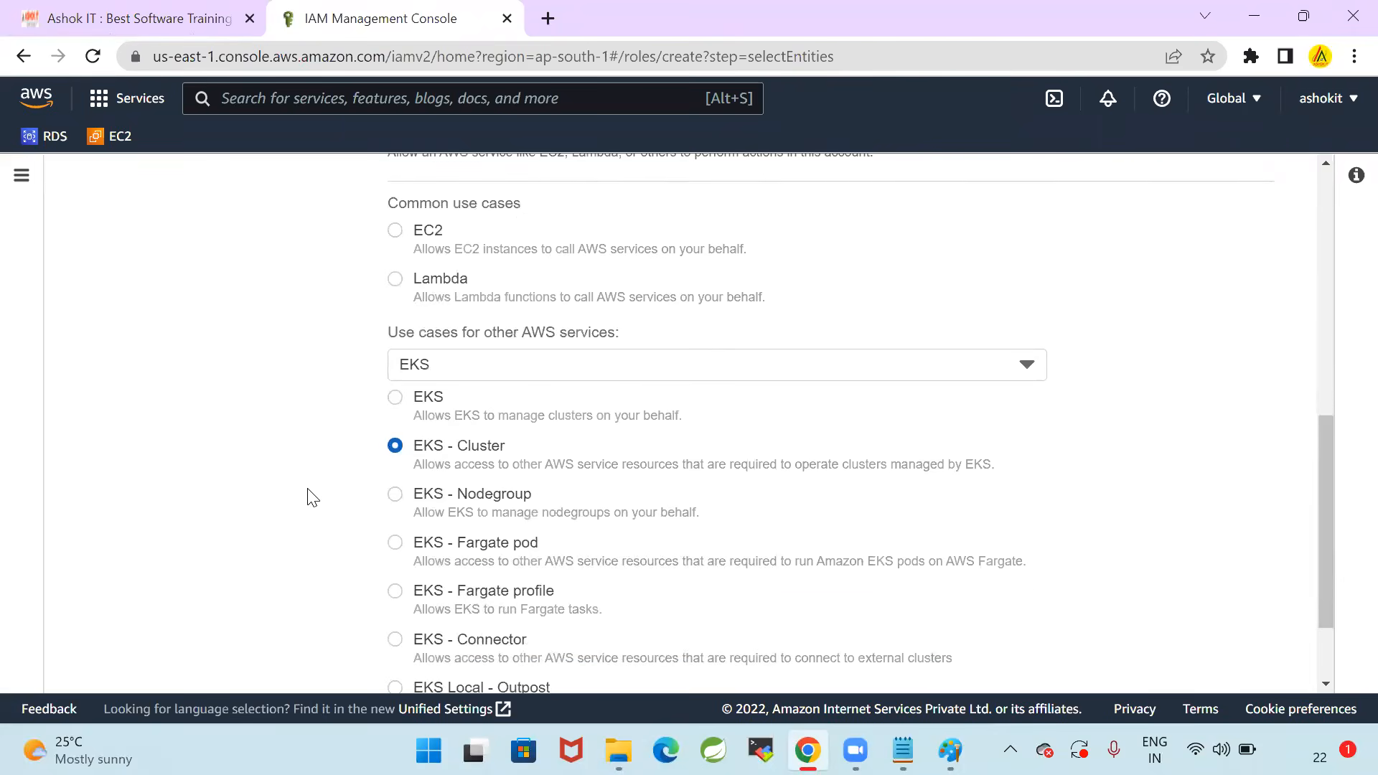
# Review the trusted entity type and the EKS use case options, comparing them with the Step-2 notes
pyautogui.scroll(5, 309, 494)
pyautogui.scroll(3, 309, 493)
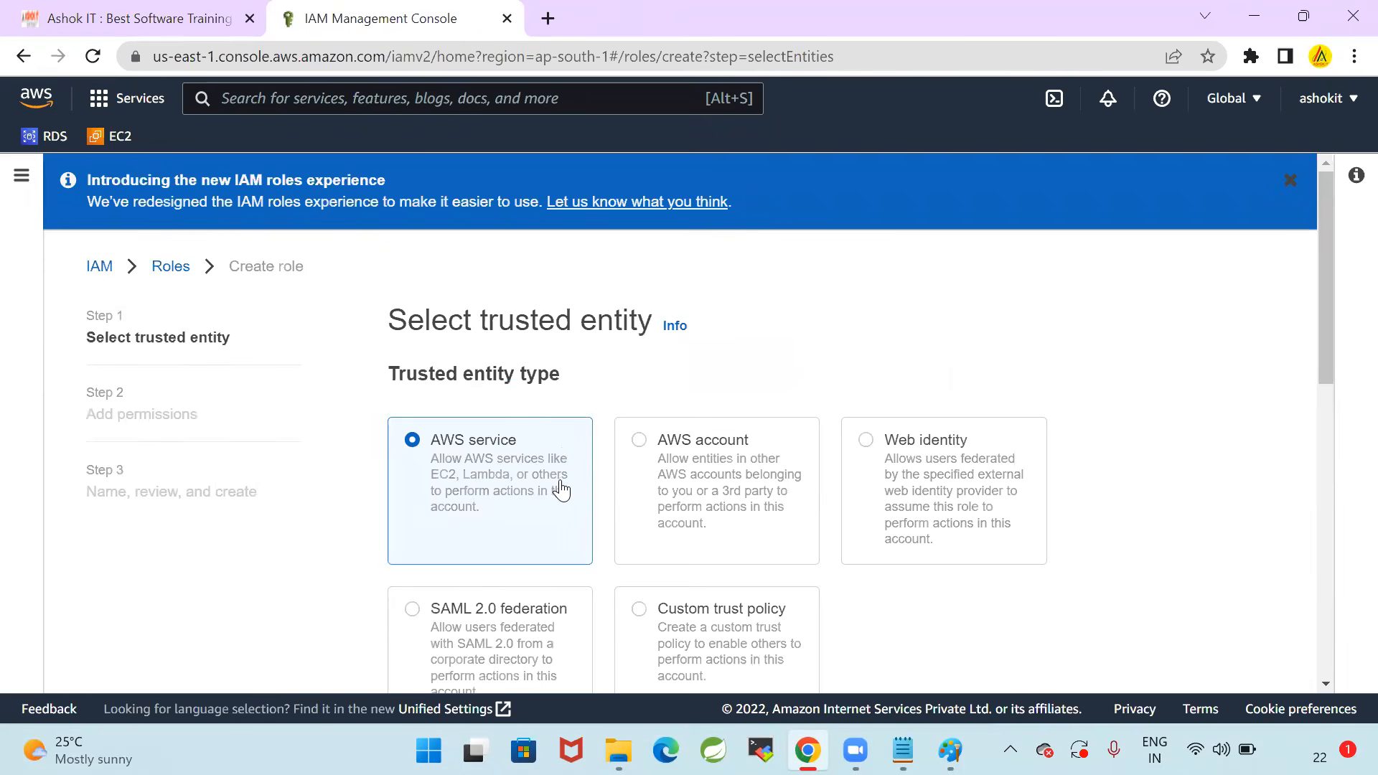
pyautogui.scroll(-3, 552, 489)
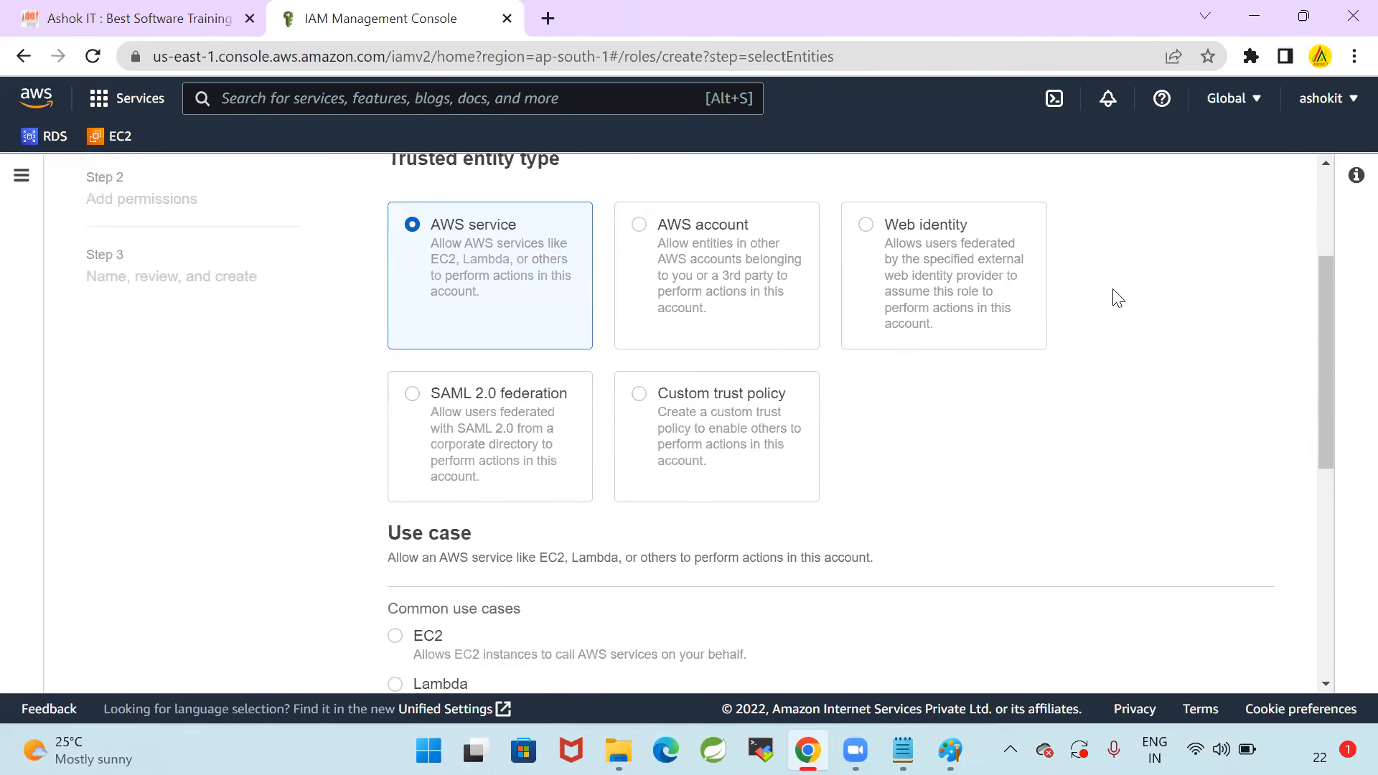
pyautogui.scroll(-6, 1160, 478)
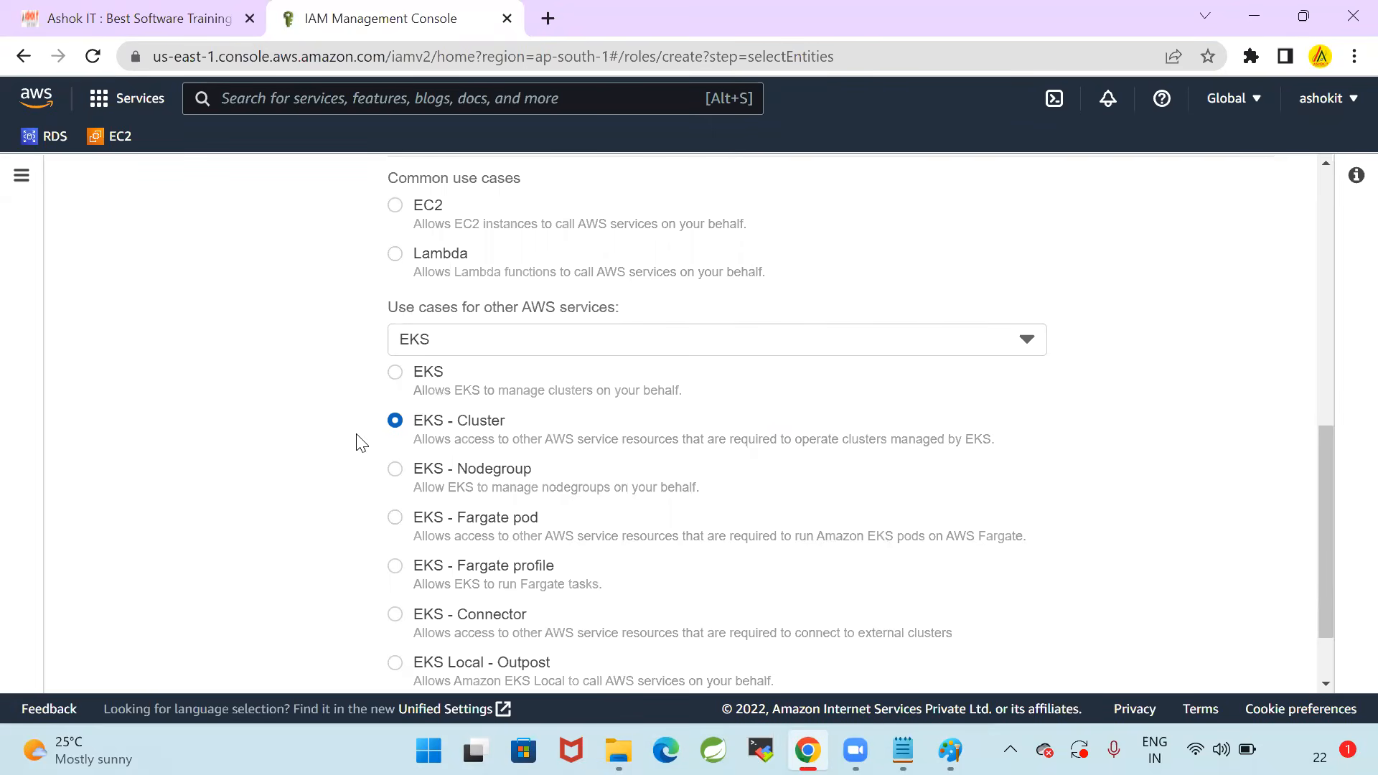
pyautogui.scroll(-2, 291, 446)
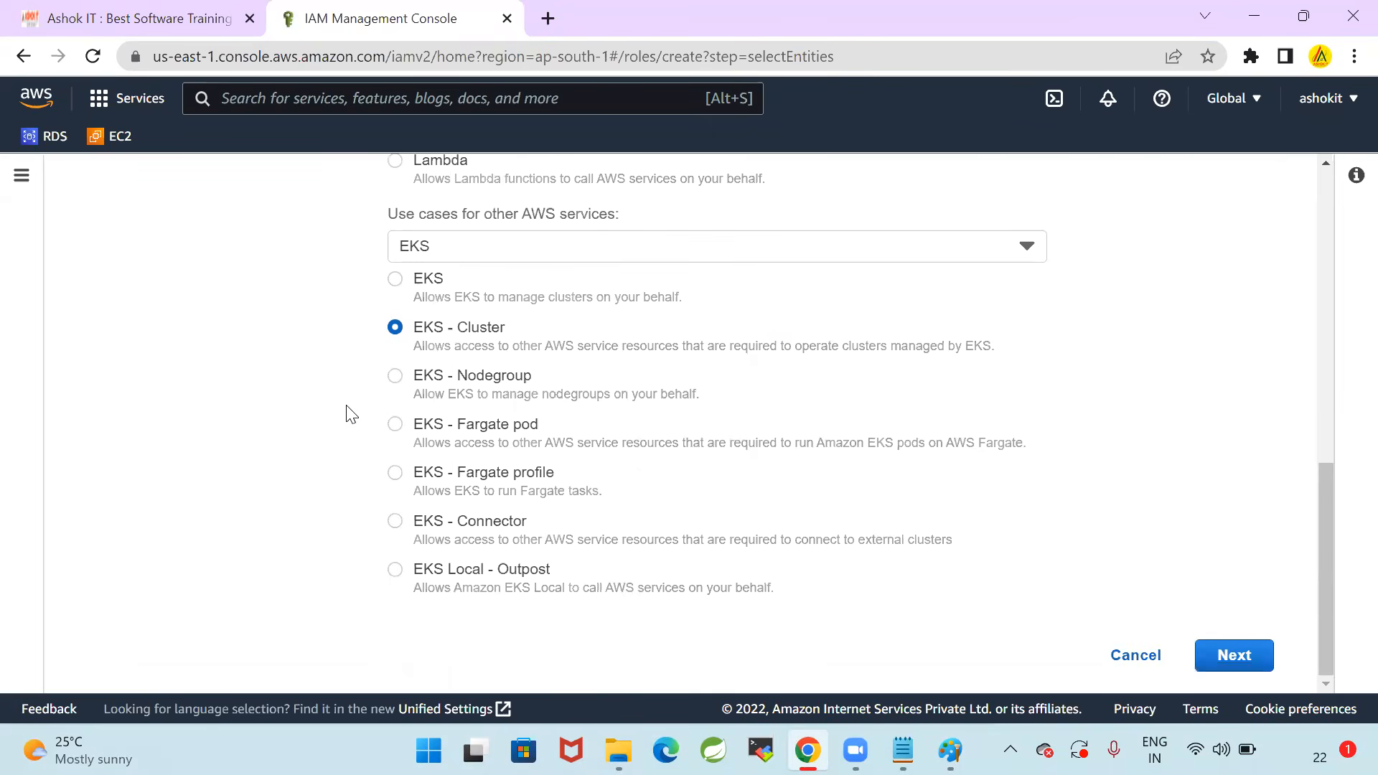
pyautogui.scroll(2, 314, 452)
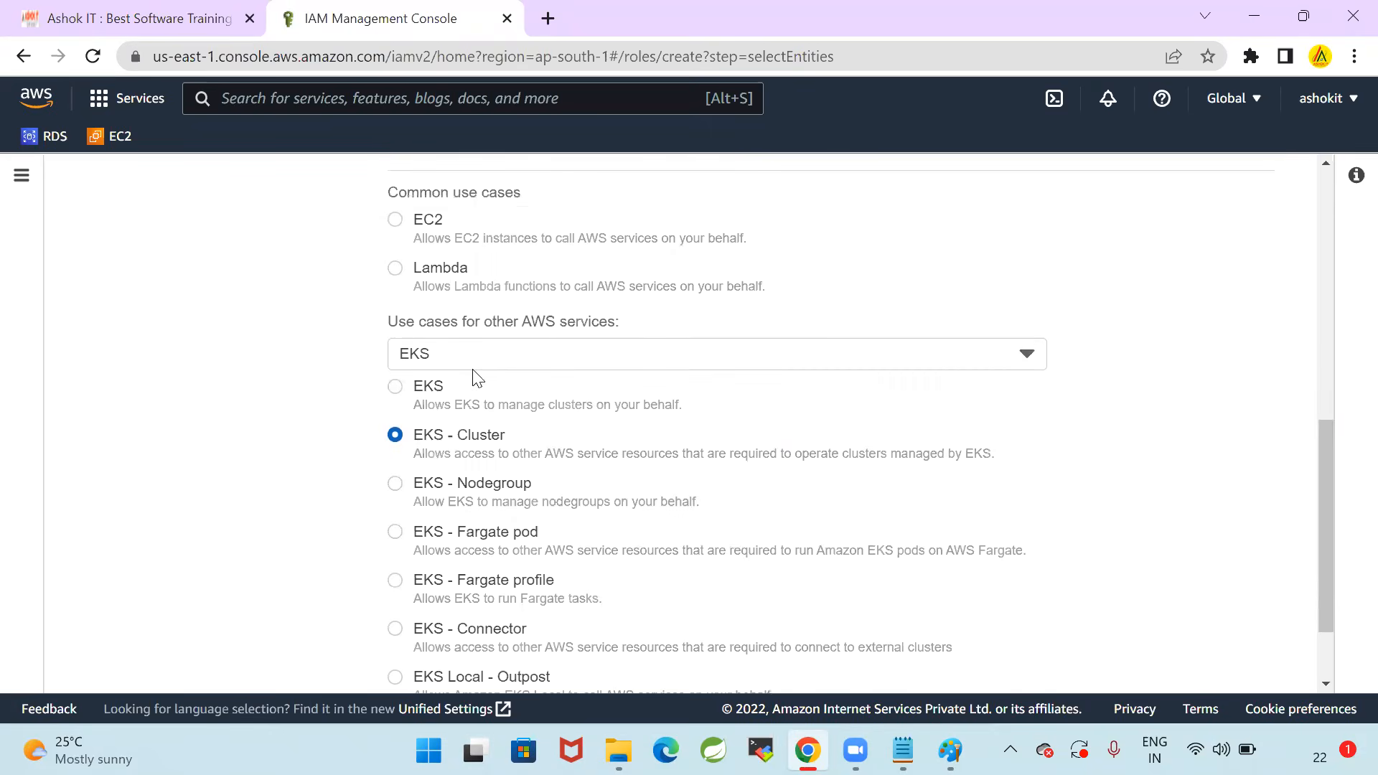
pyautogui.hotkey('alt', 'Tab')
pyautogui.moveTo(368, 462); pyautogui.dragTo(434, 459)
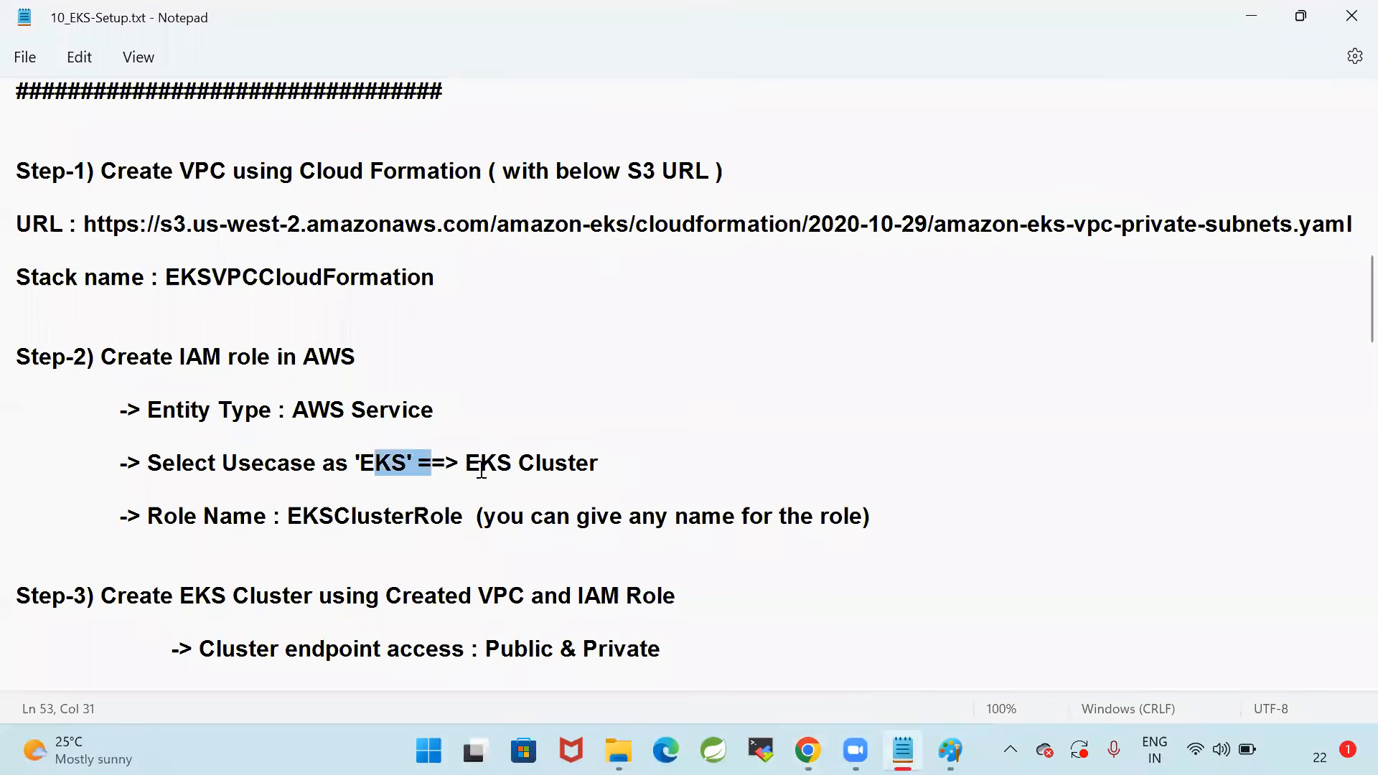
pyautogui.hotkey('alt', 'Tab')
# Continue to the role's Add permissions stage and check the role name given in the notes
pyautogui.scroll(-1, 1107, 402)
pyautogui.click(1234, 655)
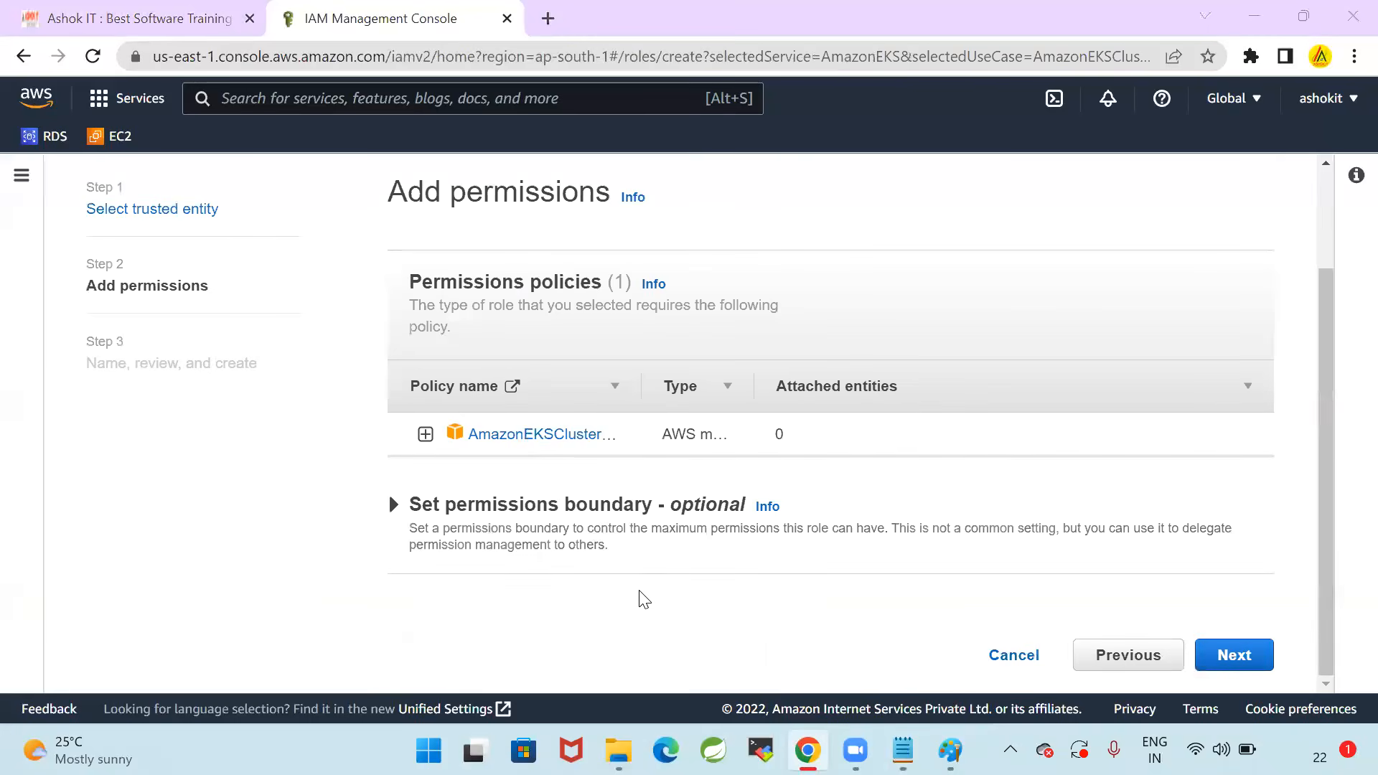
pyautogui.hotkey('alt', 'Tab')
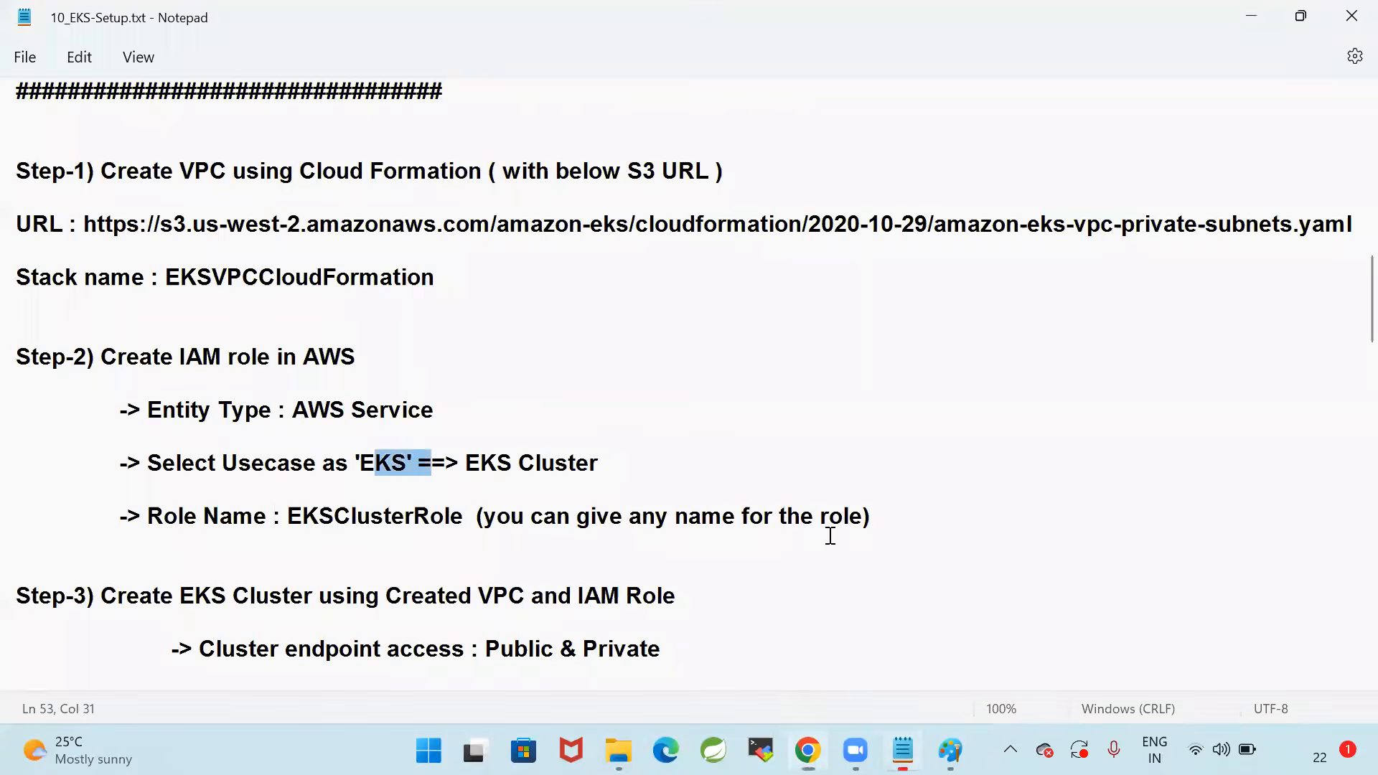
pyautogui.hotkey('alt', 'Tab')
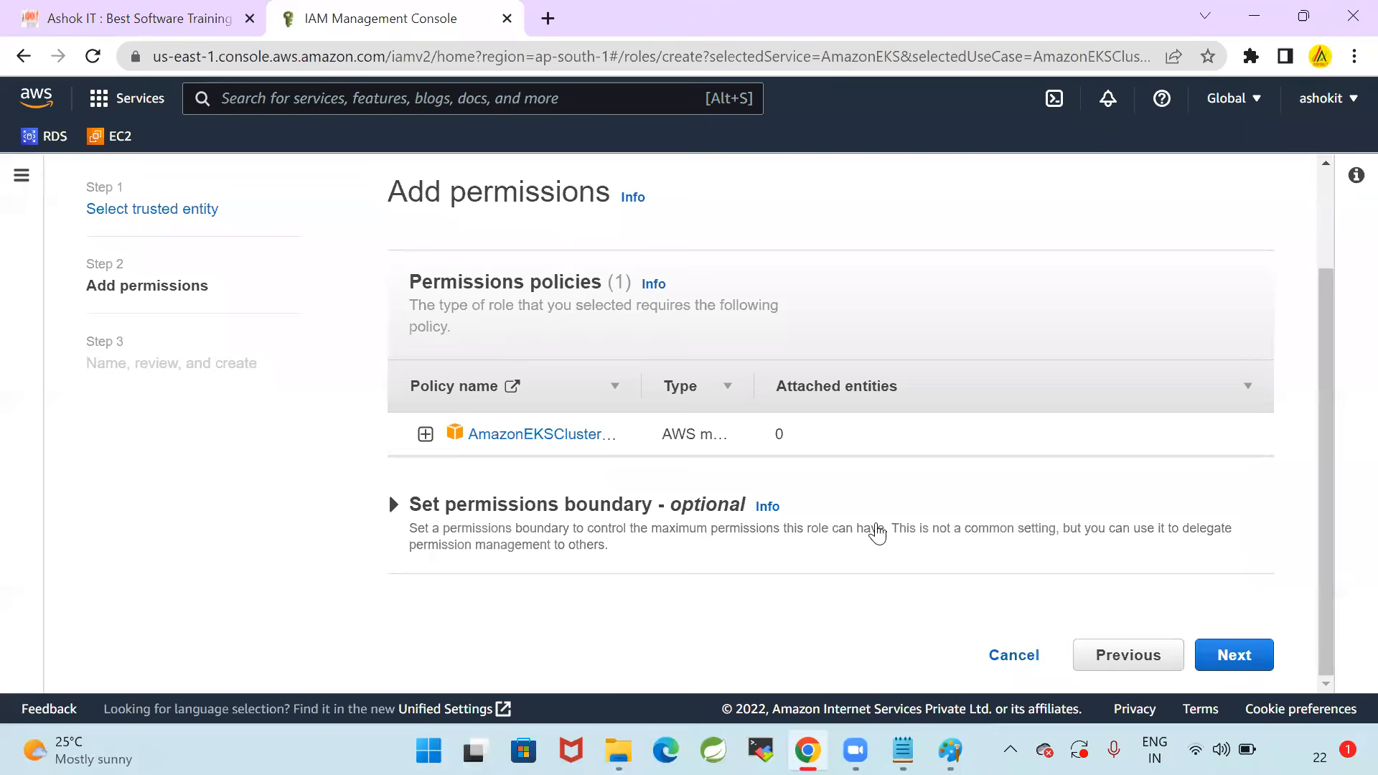
# Continue to the role's final stage and name the role EKSClusterRole, checking the name against the setup notes
pyautogui.click(1230, 653)
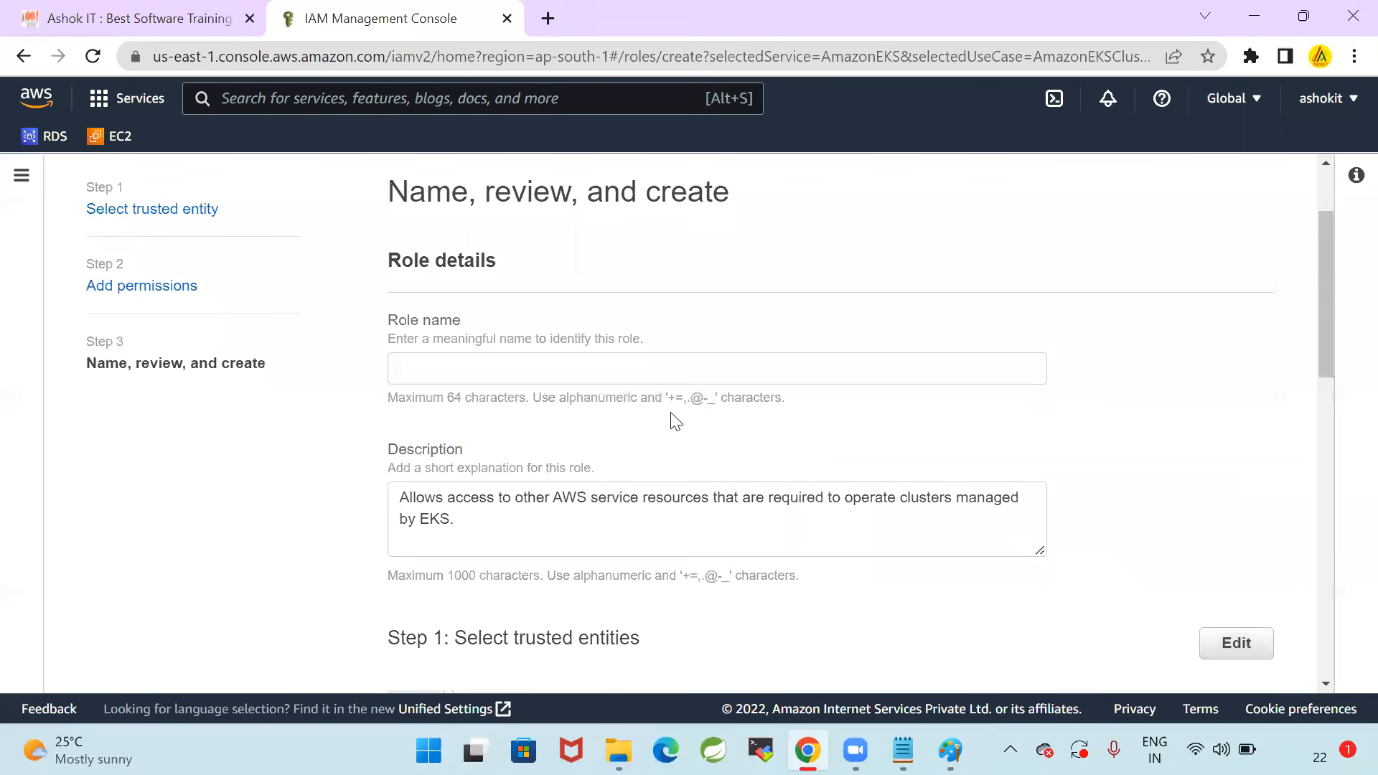
pyautogui.click(531, 364)
pyautogui.write('EK')
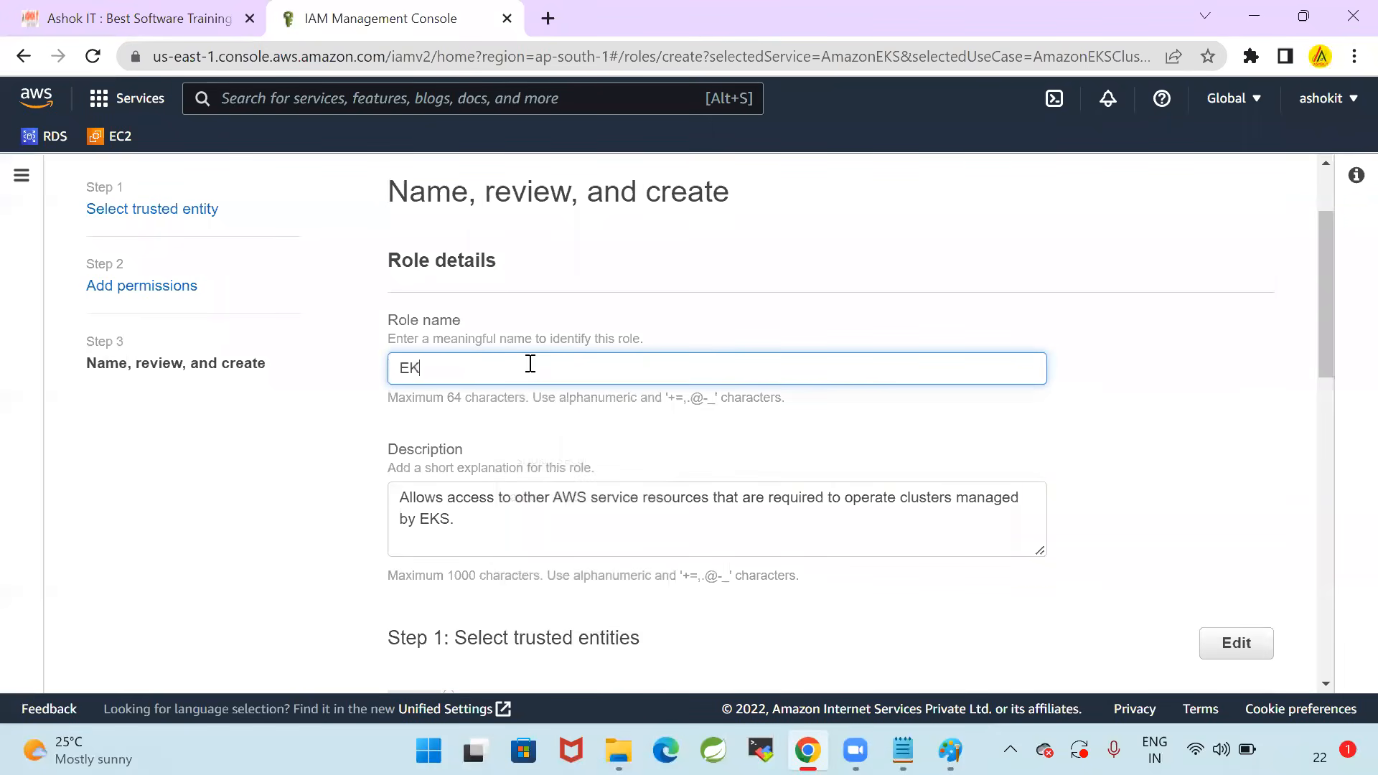
pyautogui.write('SClusterRole')
pyautogui.hotkey('alt', 'Tab')
pyautogui.scroll(-1, 746, 481)
pyautogui.scroll(-1, 742, 490)
pyautogui.hotkey('alt', 'Tab')
pyautogui.moveTo(566, 369); pyautogui.dragTo(332, 378)
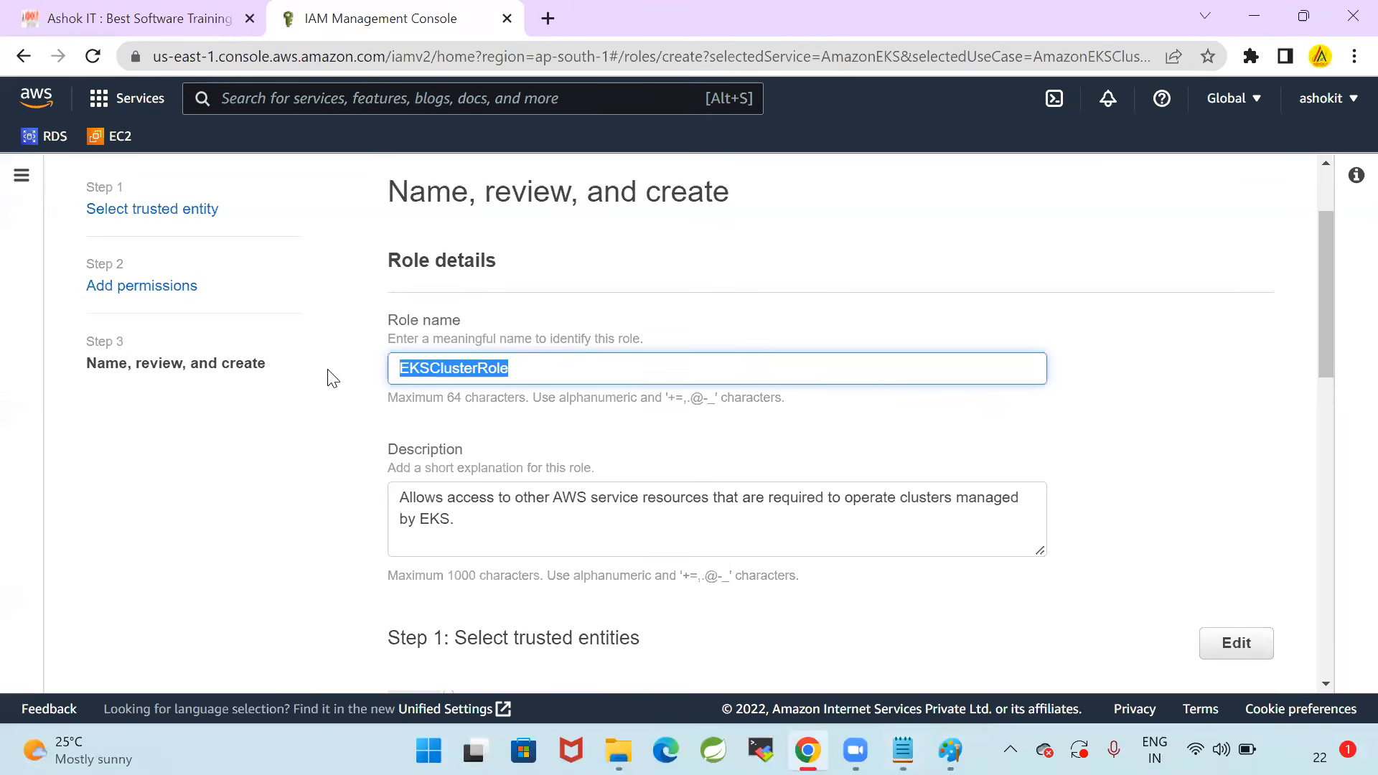
# Review the role's trusted entities and permissions policy, and create the EKSClusterRole role without tags
pyautogui.scroll(-5, 288, 512)
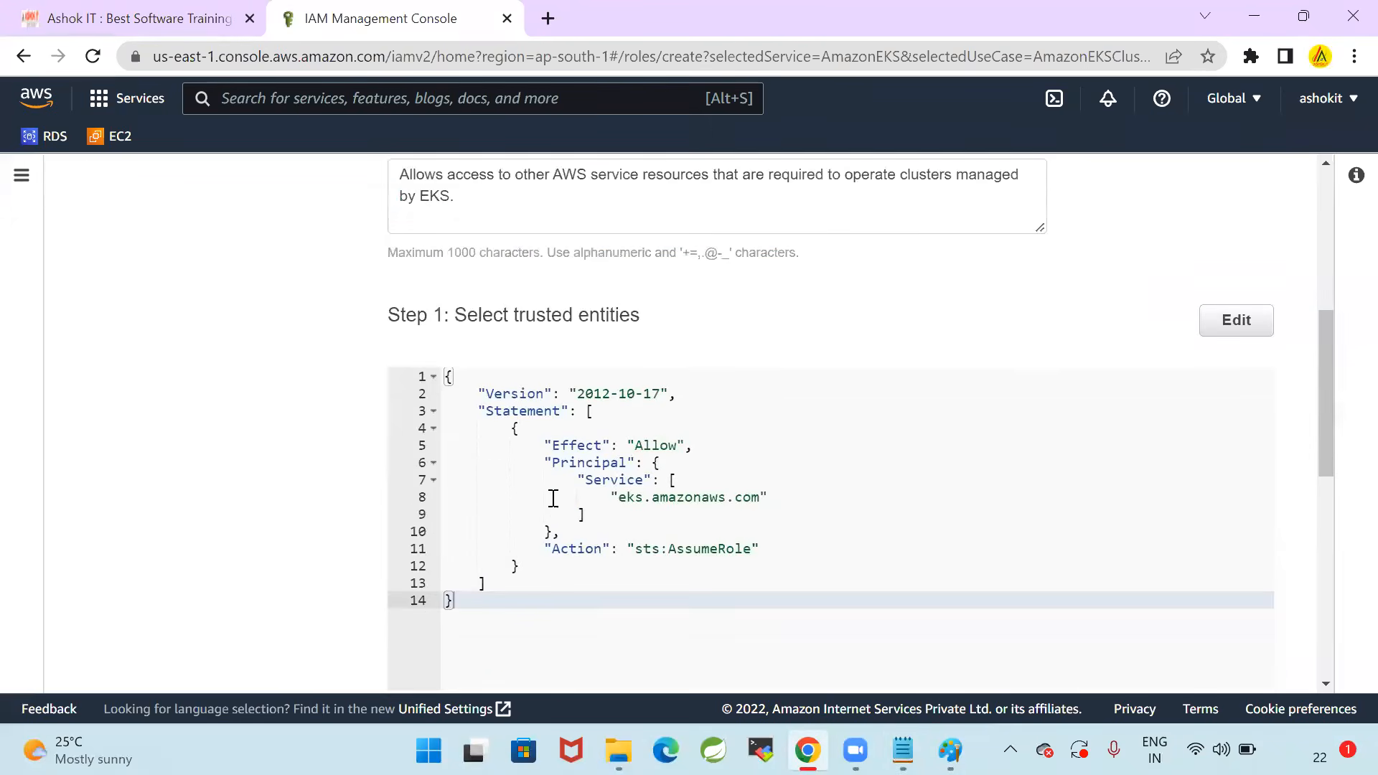
pyautogui.scroll(-8, 338, 453)
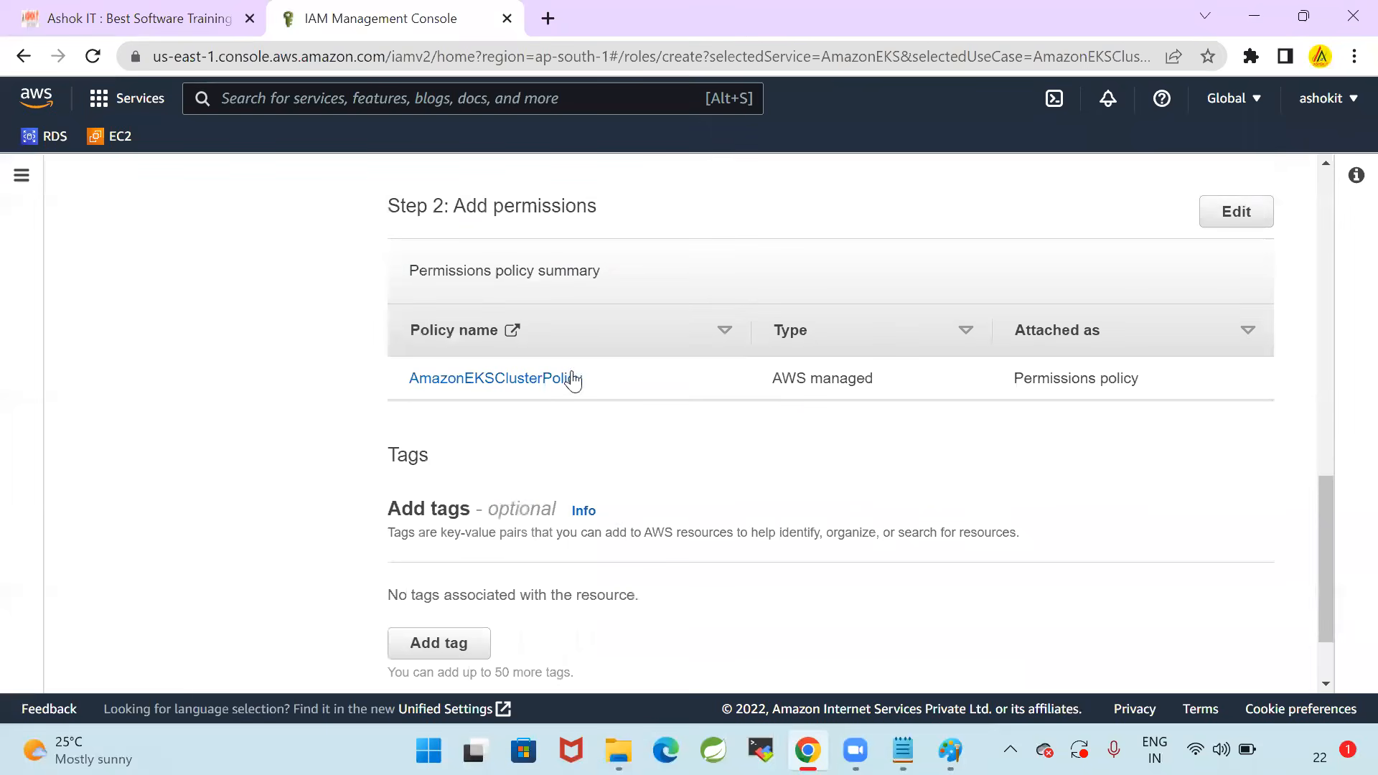
pyautogui.scroll(-3, 727, 451)
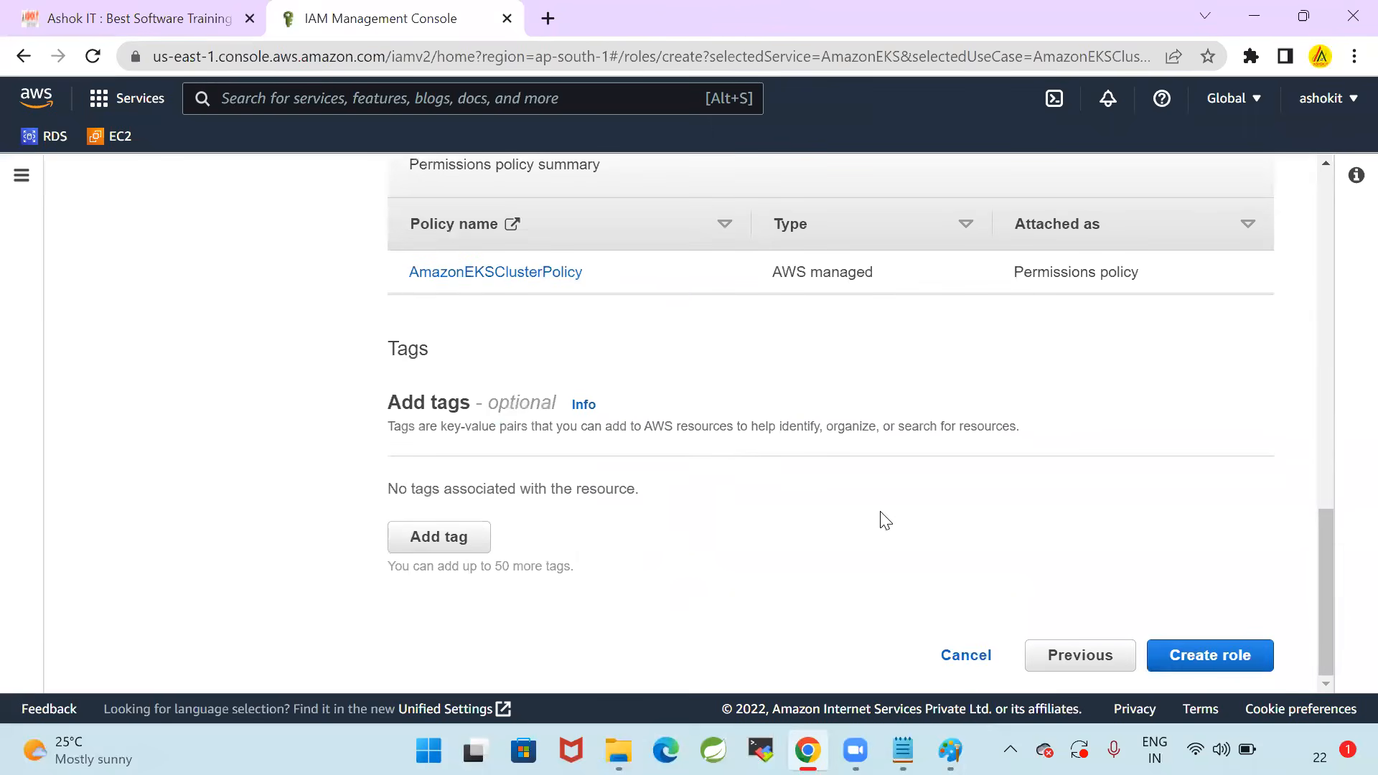
pyautogui.click(1232, 657)
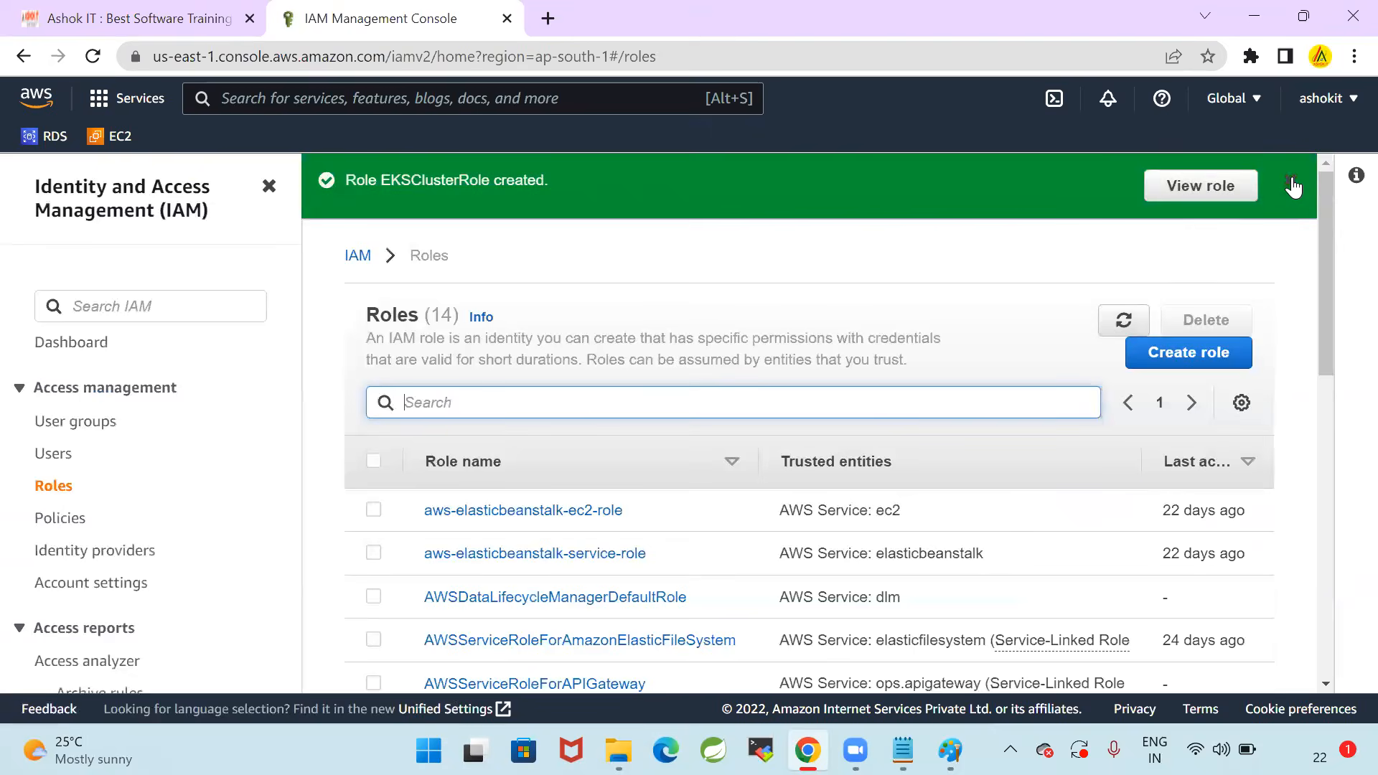
# View the details of the new EKSClusterRole role and return through the roles list to the IAM dashboard
pyautogui.click(1236, 191)
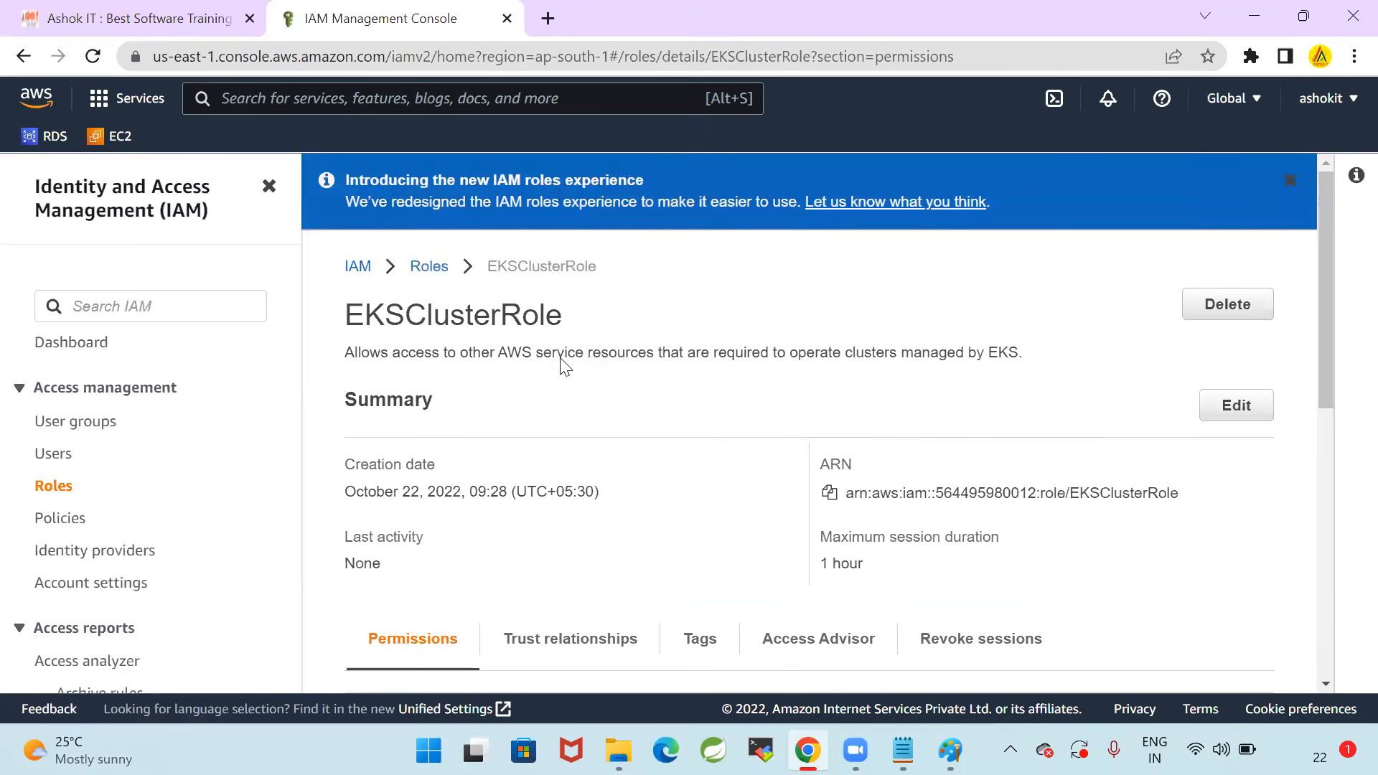
pyautogui.doubleClick(376, 318)
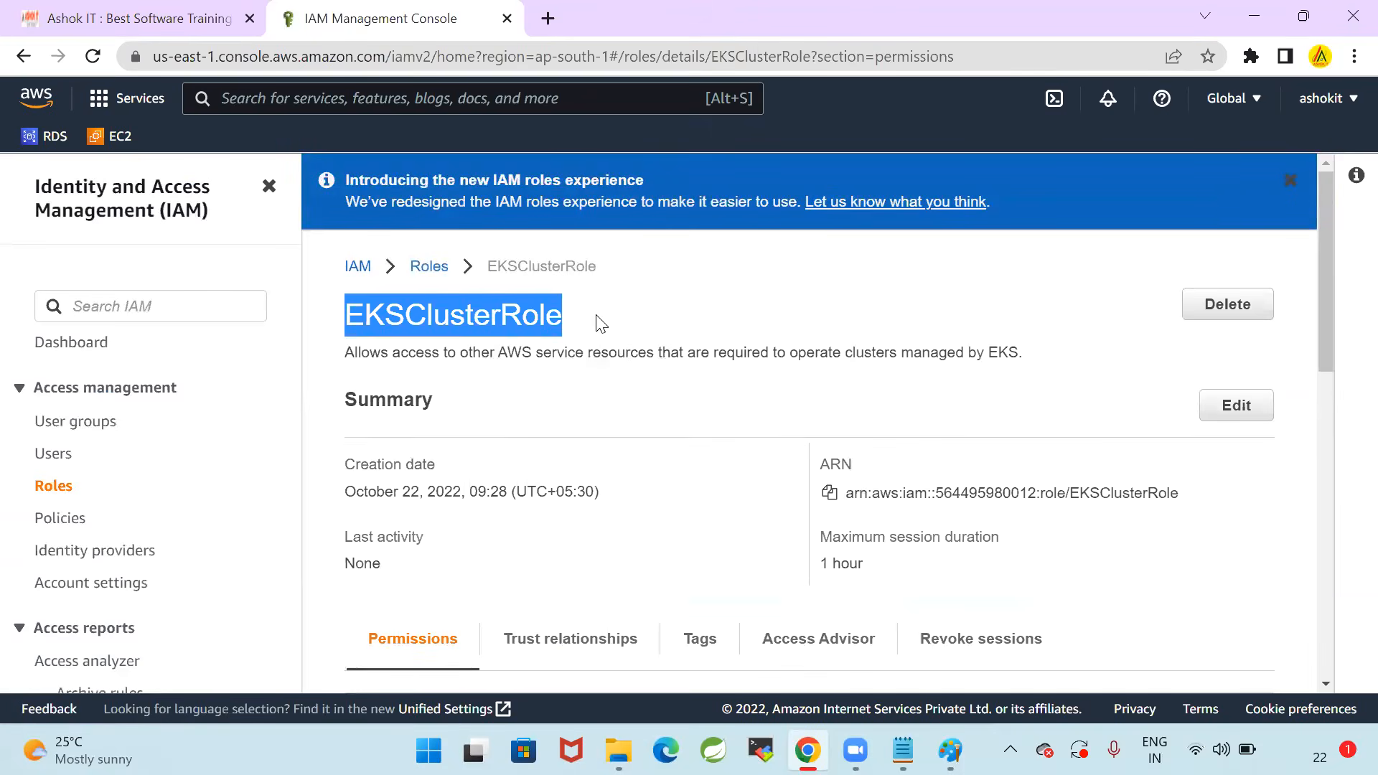
pyautogui.click(434, 269)
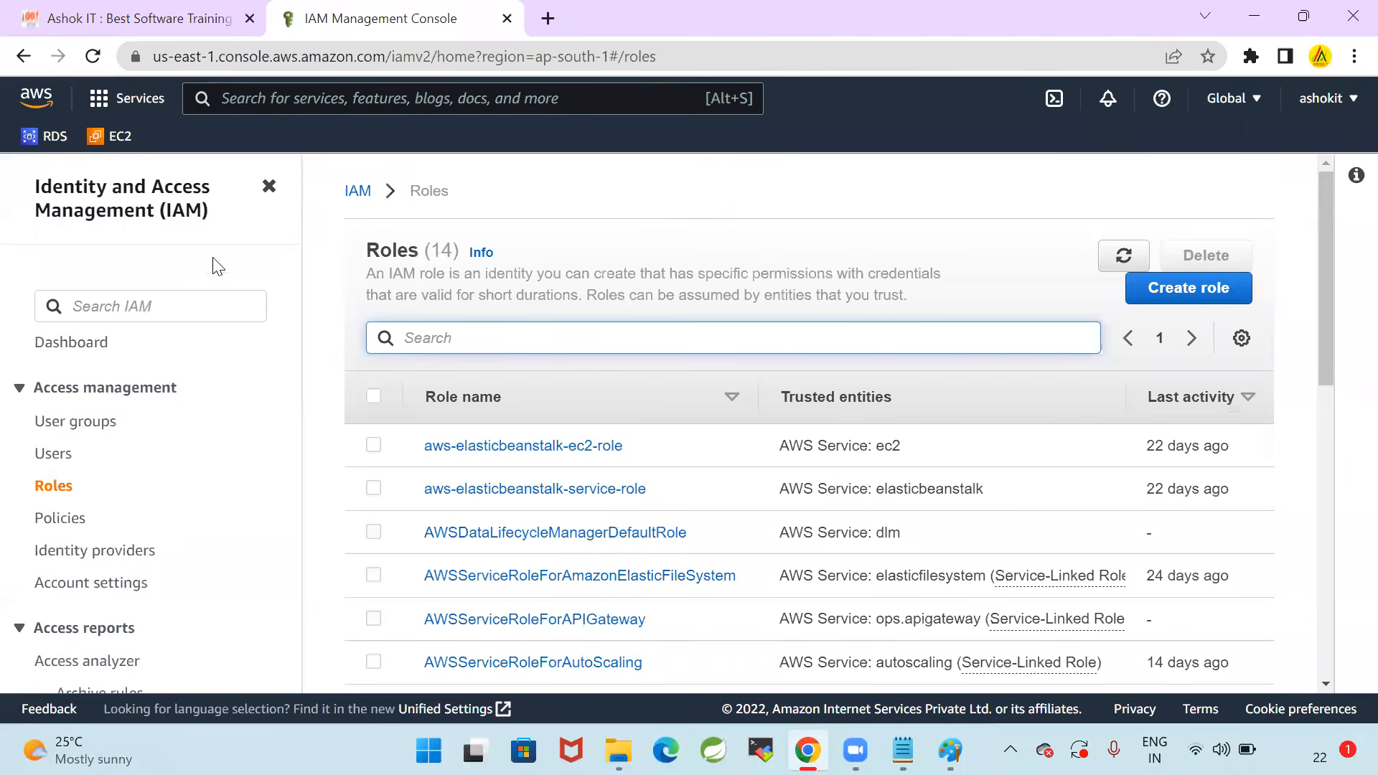
pyautogui.click(72, 343)
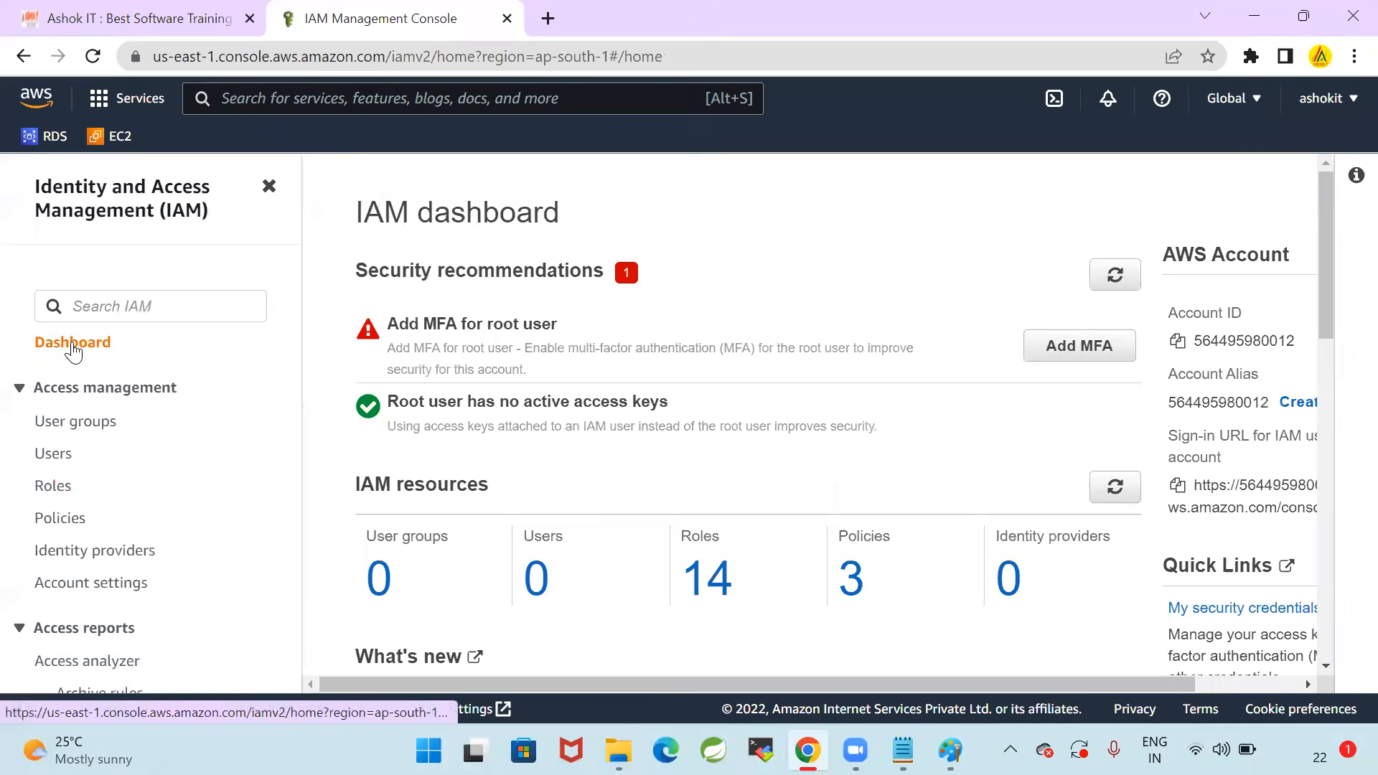
# Switch to 10_EKS-Setup.txt in Notepad and review the Step-1 VPC notes and the Step-2 IAM role notes
pyautogui.click(903, 750)
pyautogui.scroll(2, 372, 331)
pyautogui.scroll(1, 372, 331)
pyautogui.moveTo(482, 357); pyautogui.dragTo(4, 262)
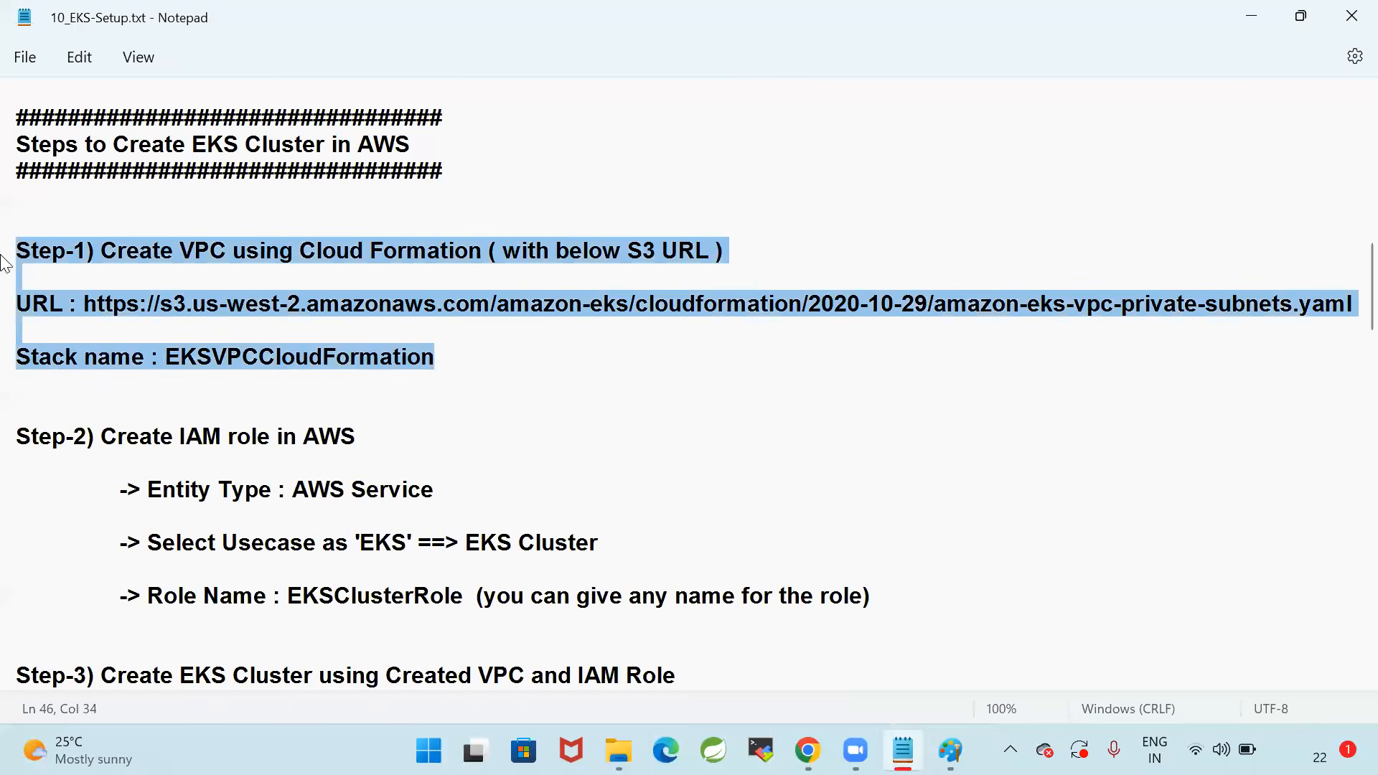
pyautogui.moveTo(897, 592); pyautogui.dragTo(12, 434)
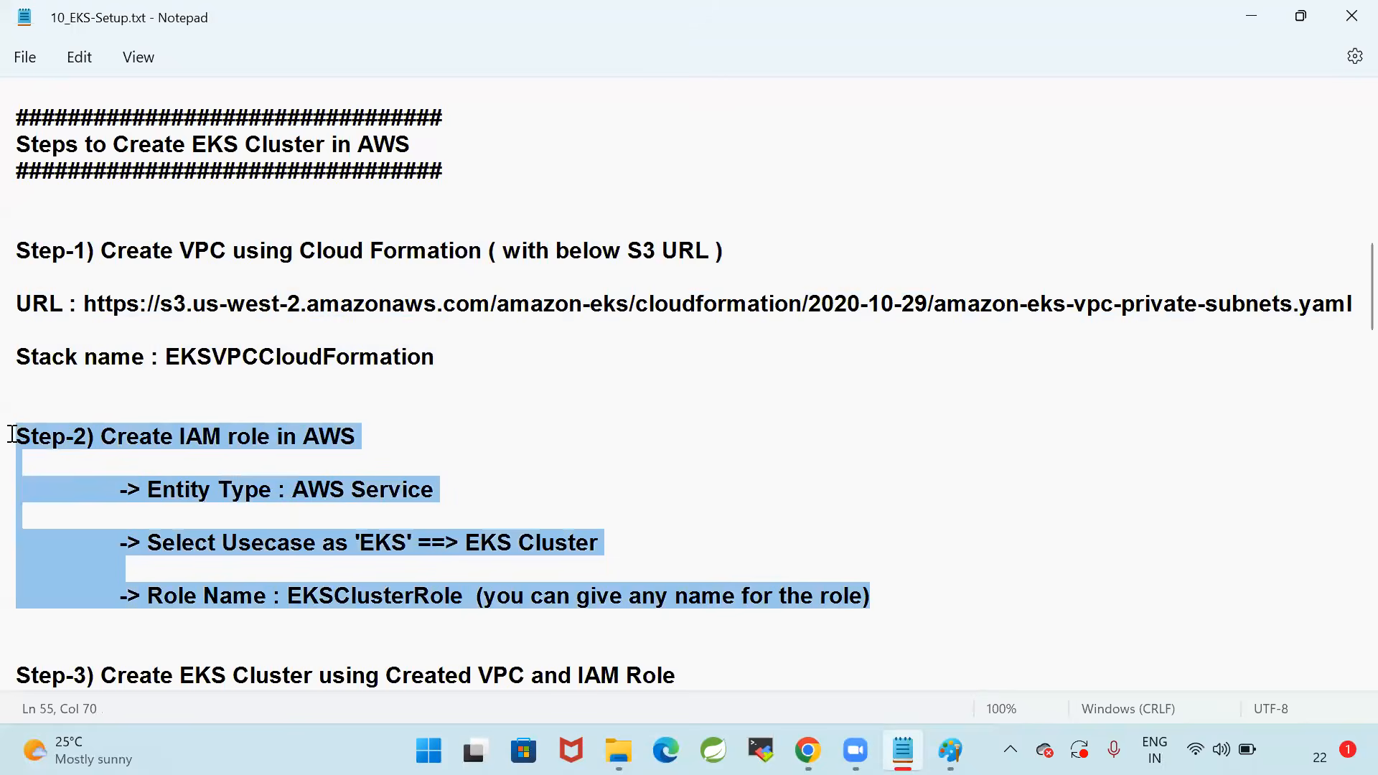
pyautogui.scroll(-3, 401, 404)
pyautogui.scroll(3, 403, 532)
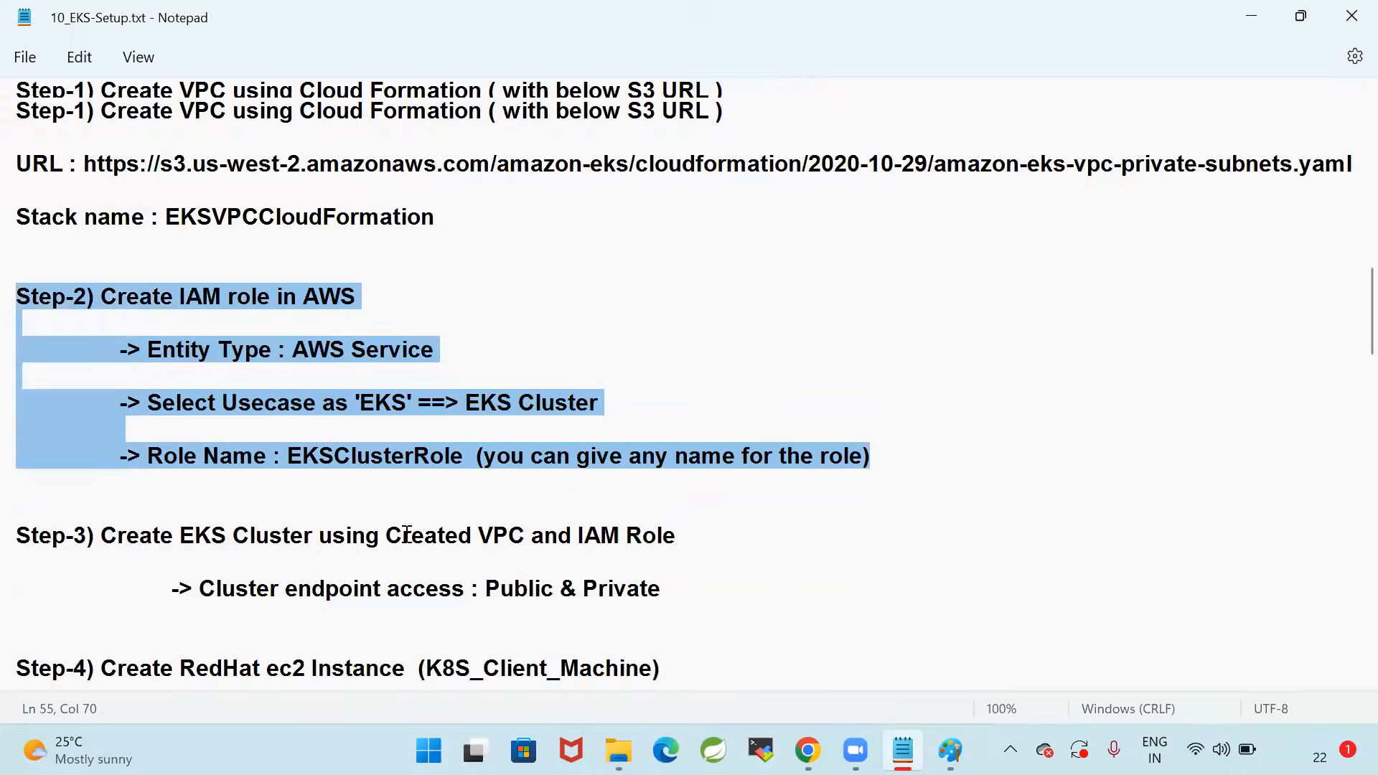
pyautogui.click(86, 254)
pyautogui.hotkey('shift', 'End')
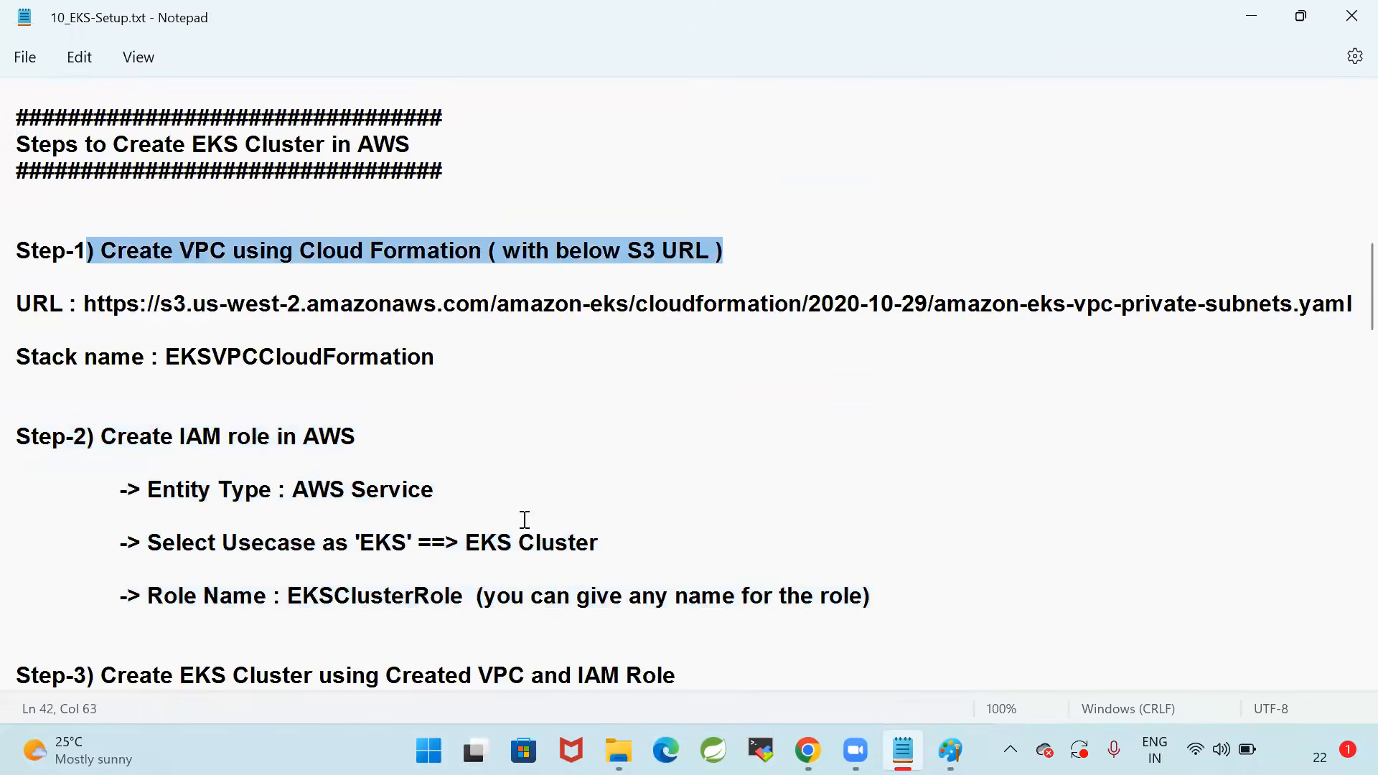
pyautogui.moveTo(928, 597); pyautogui.dragTo(13, 406)
pyautogui.scroll(-3, 325, 404)
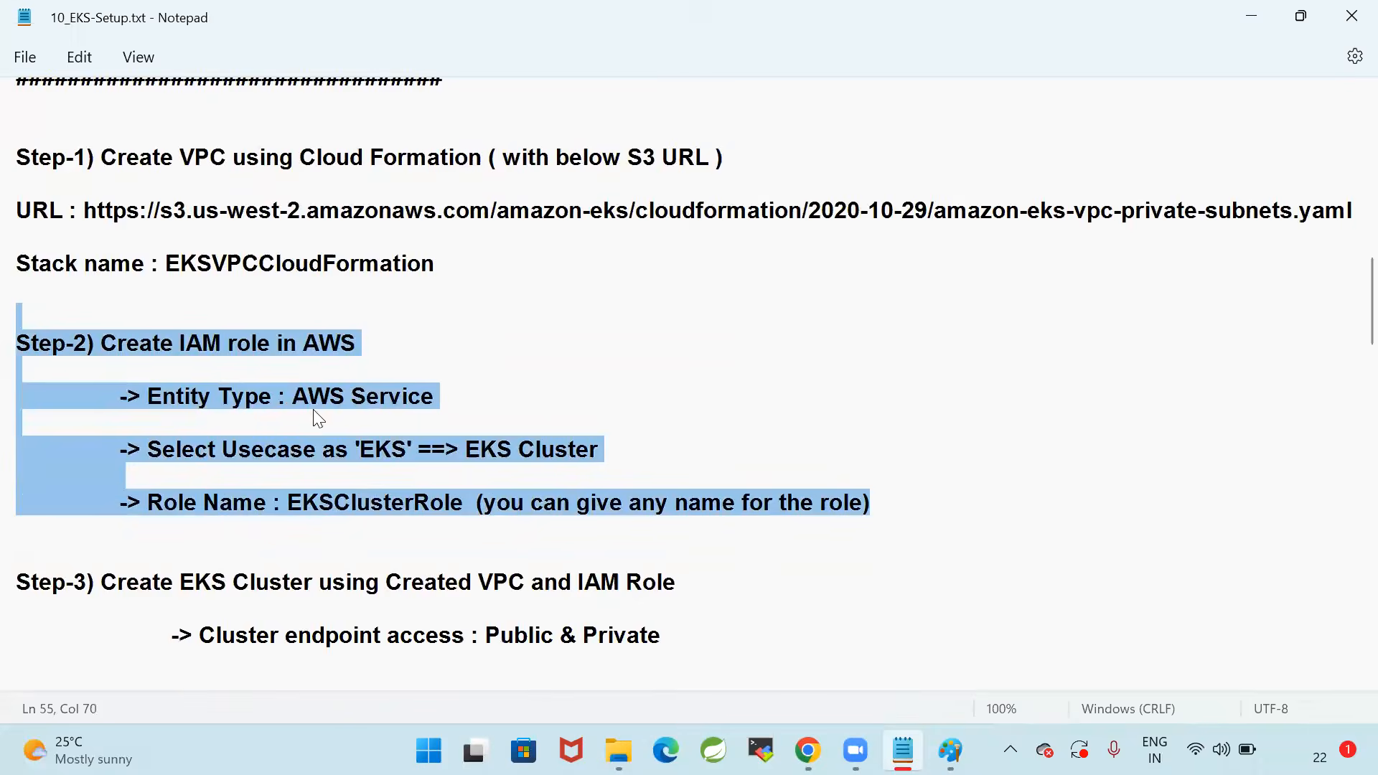
# Read the Step-3 notes on creating the EKS cluster and its endpoint access, rechecking the VPC and IAM role prerequisites
pyautogui.click(102, 436)
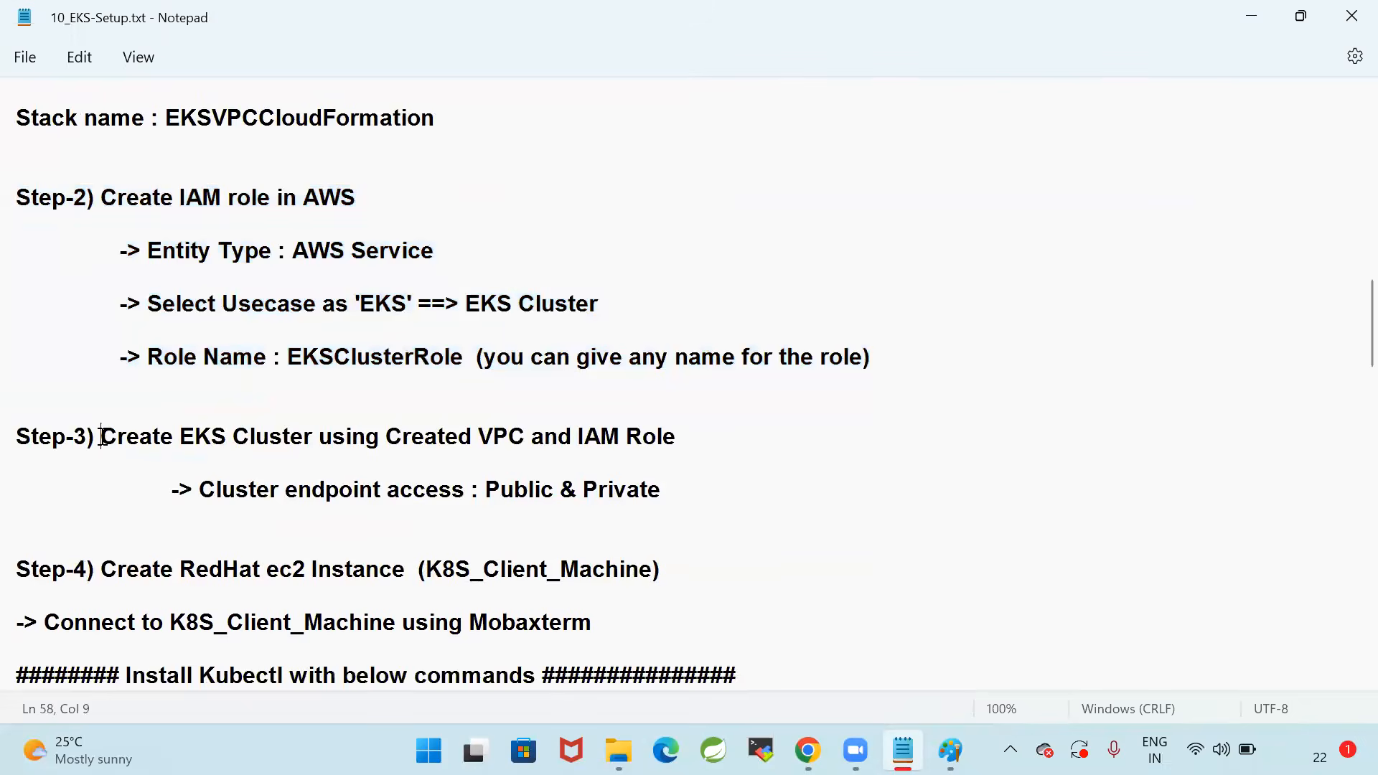
pyautogui.moveTo(102, 436); pyautogui.dragTo(717, 493)
pyautogui.click(759, 495)
pyautogui.scroll(1, 757, 531)
pyautogui.scroll(2, 757, 531)
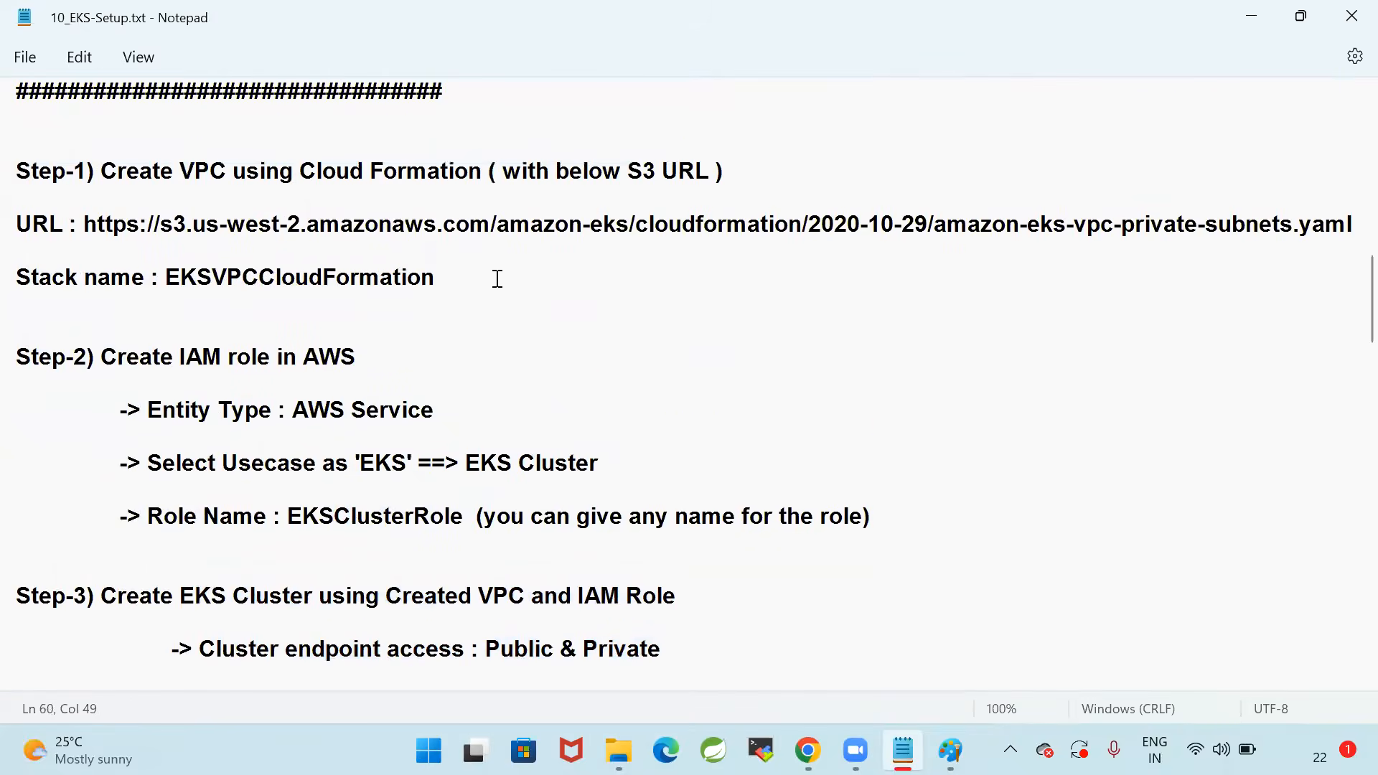
pyautogui.moveTo(497, 279); pyautogui.dragTo(14, 147)
pyautogui.moveTo(887, 511); pyautogui.dragTo(13, 323)
pyautogui.scroll(-2, 434, 410)
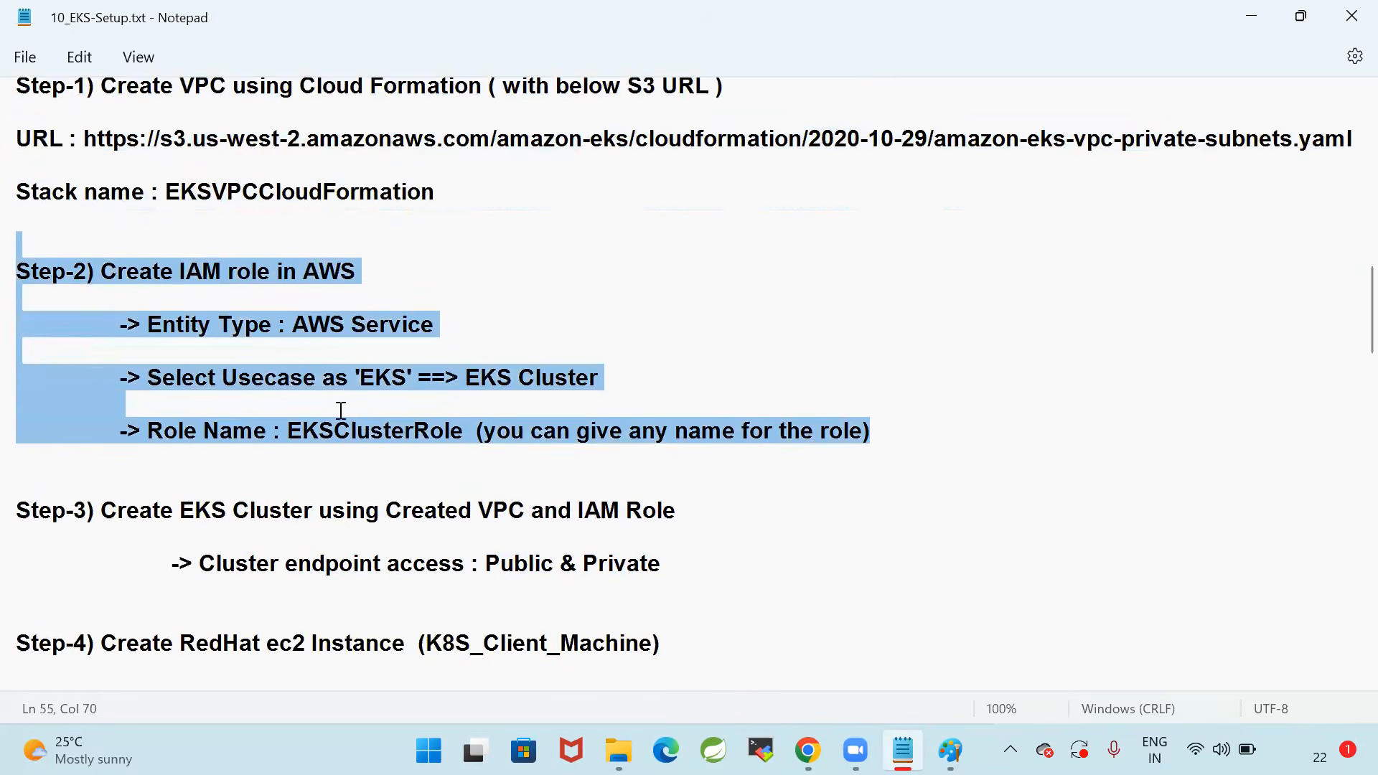
pyautogui.moveTo(117, 437); pyautogui.dragTo(799, 488)
pyautogui.click(799, 488)
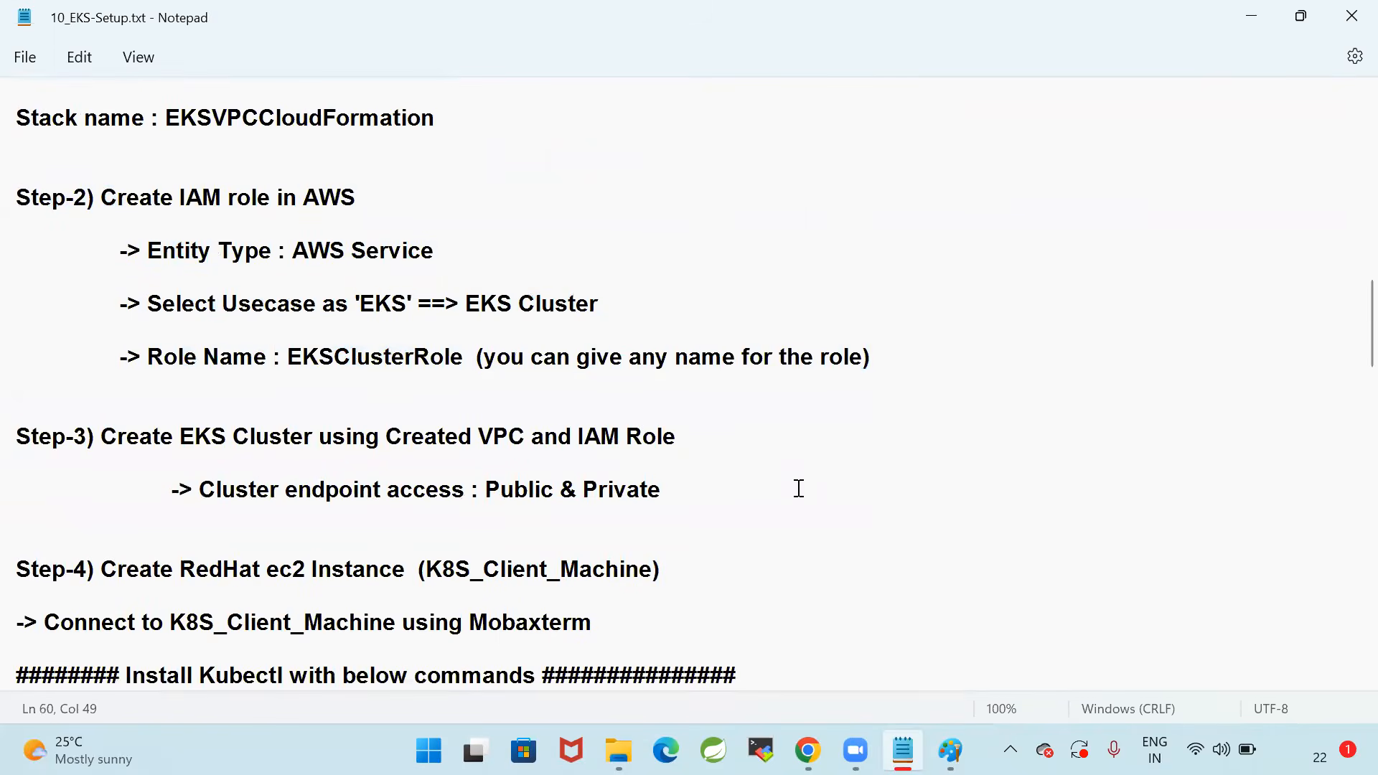
# Switch back to the AWS console in Chrome, find Elastic Kubernetes Service by searching EKS, and open its clusters list
pyautogui.click(808, 749)
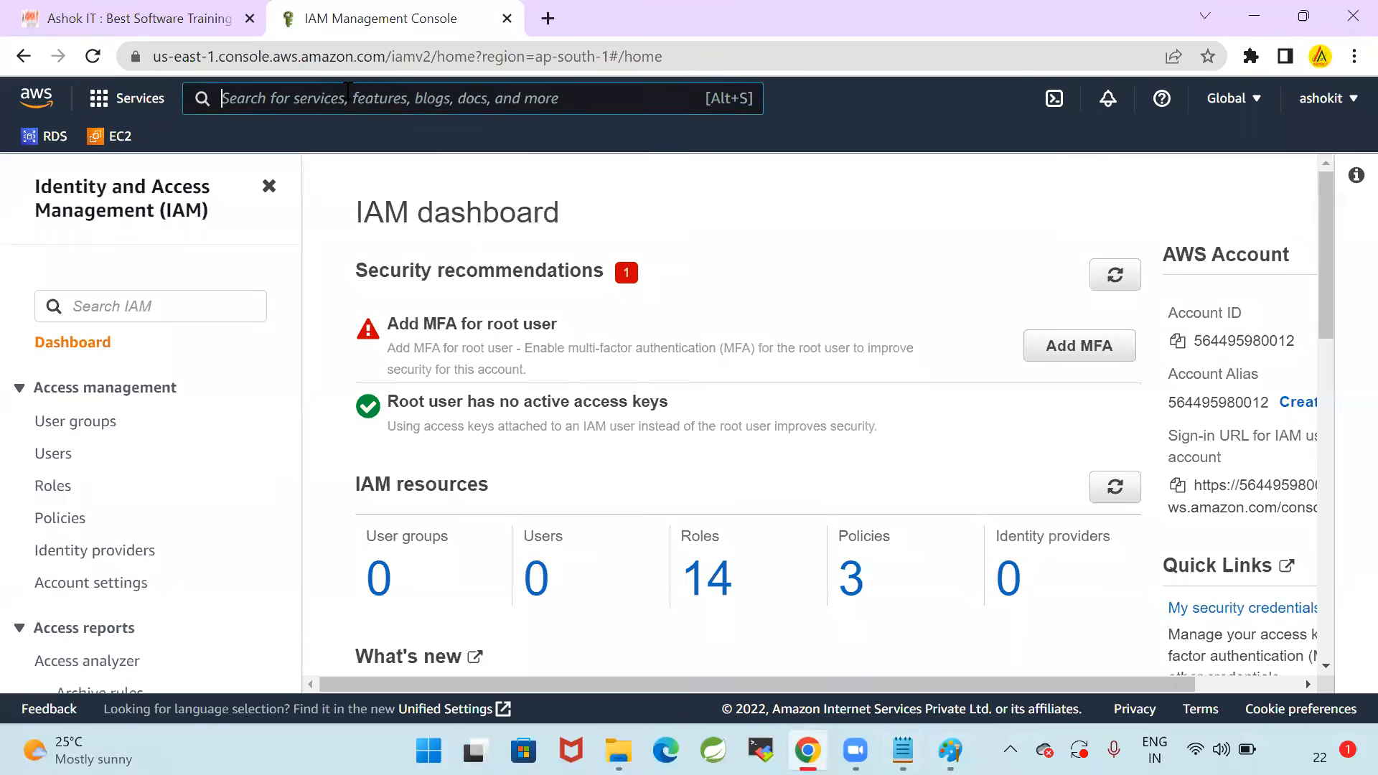
pyautogui.click(346, 91)
pyautogui.write('EKS')
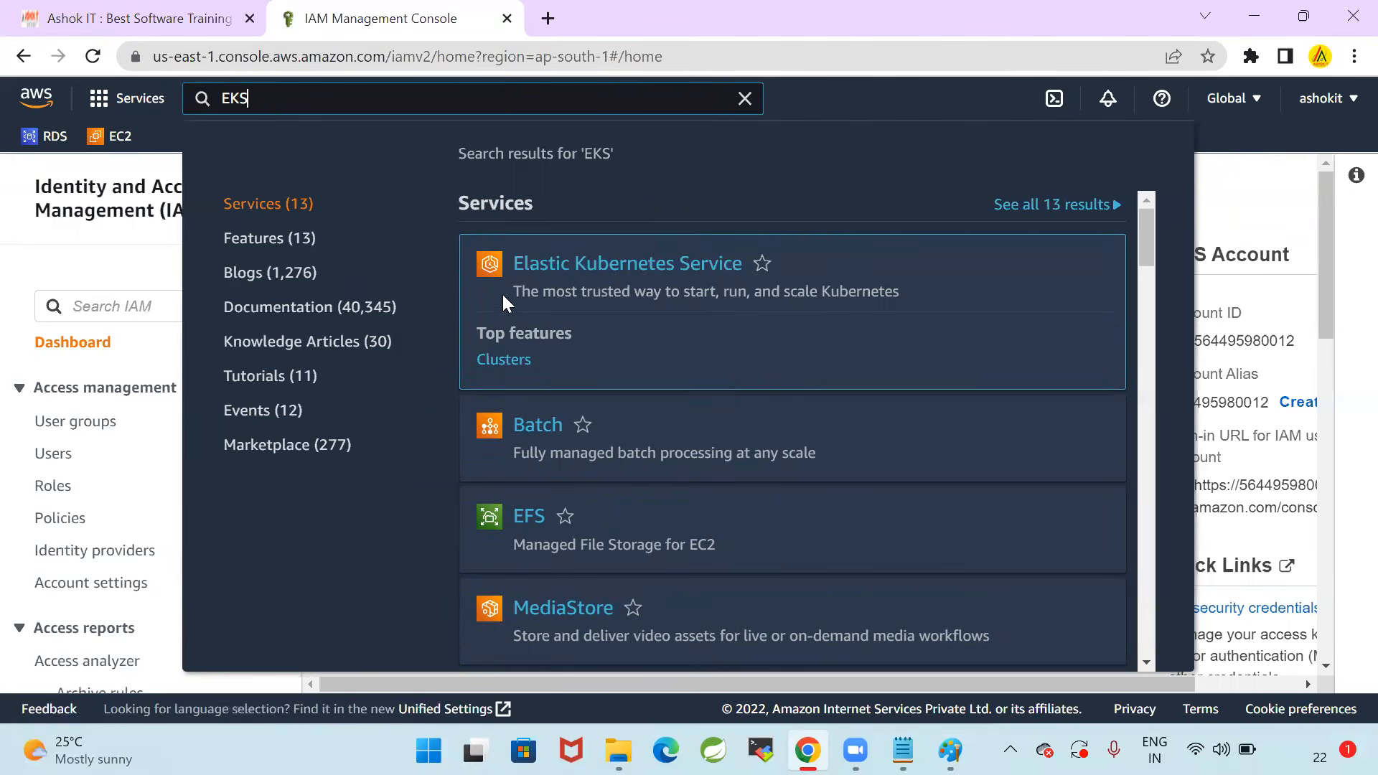
pyautogui.moveTo(498, 292); pyautogui.dragTo(877, 291)
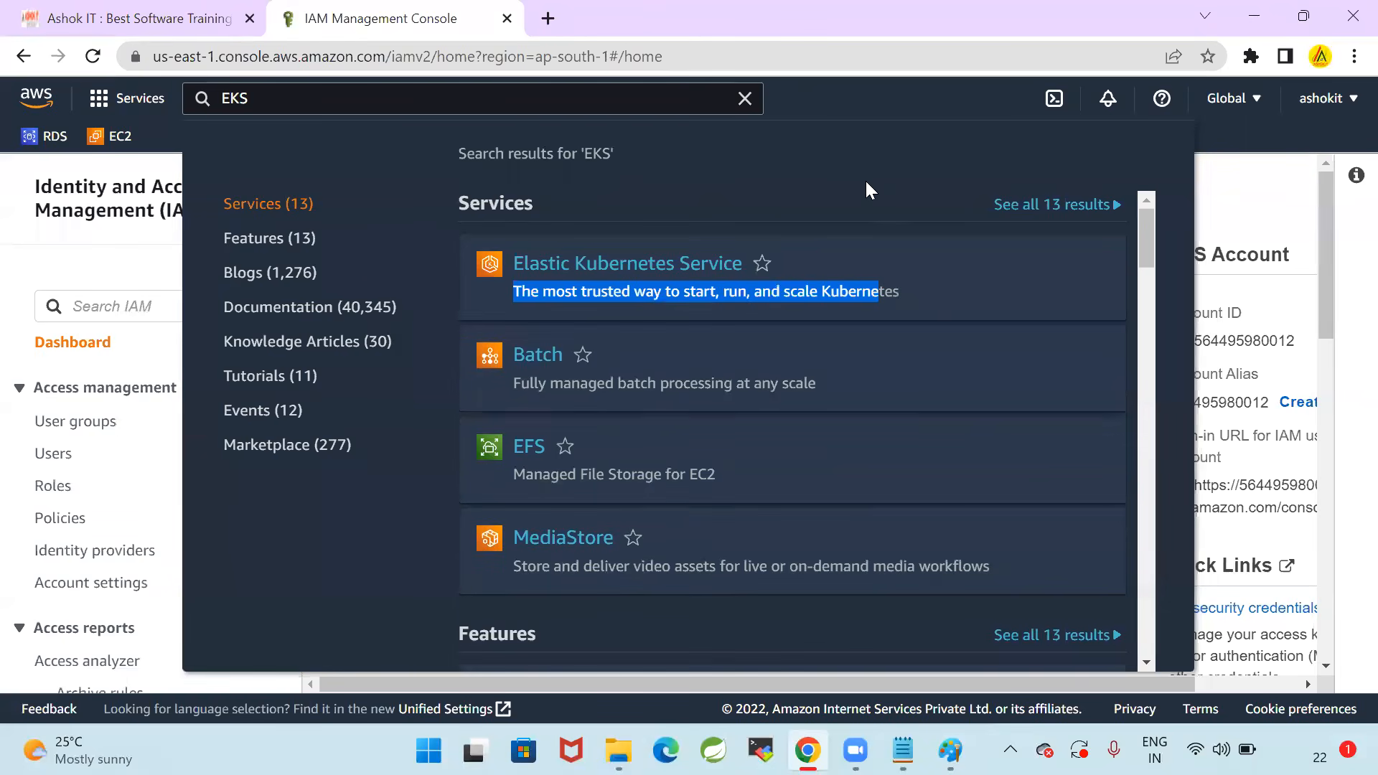
pyautogui.click(646, 265)
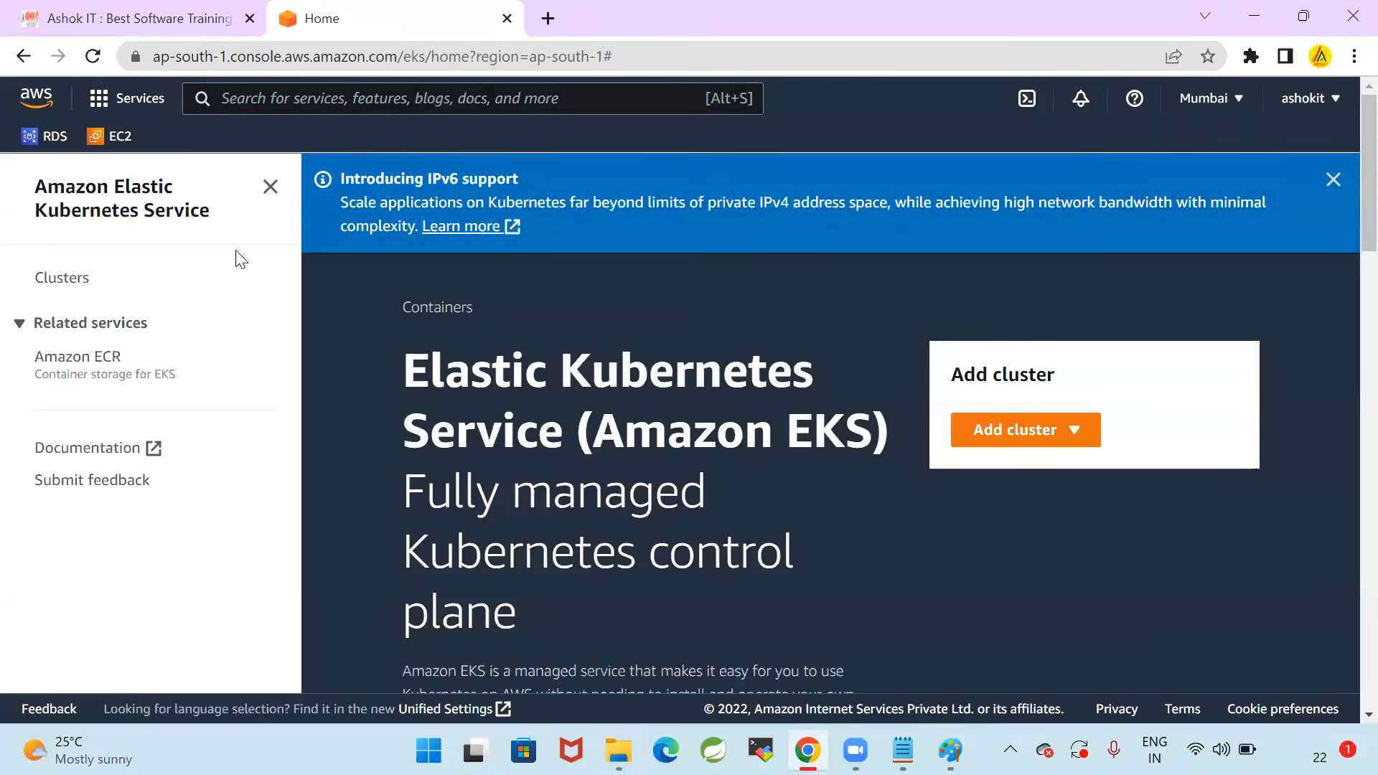
pyautogui.click(84, 279)
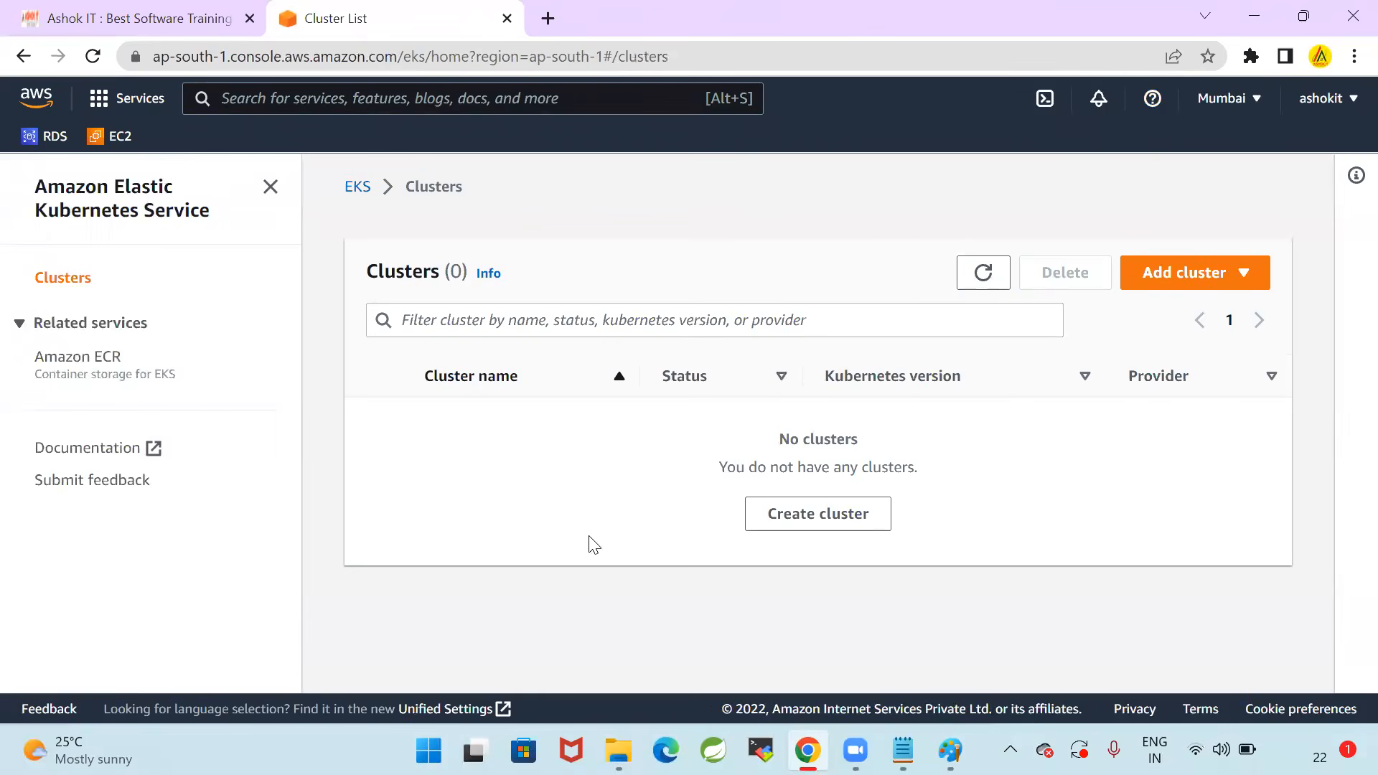
# Check the clusters list for existing clusters, return to the EKS home page and dismiss the IPv6 support banner
pyautogui.moveTo(753, 447); pyautogui.dragTo(1039, 471)
pyautogui.click(1168, 335)
pyautogui.click(114, 211)
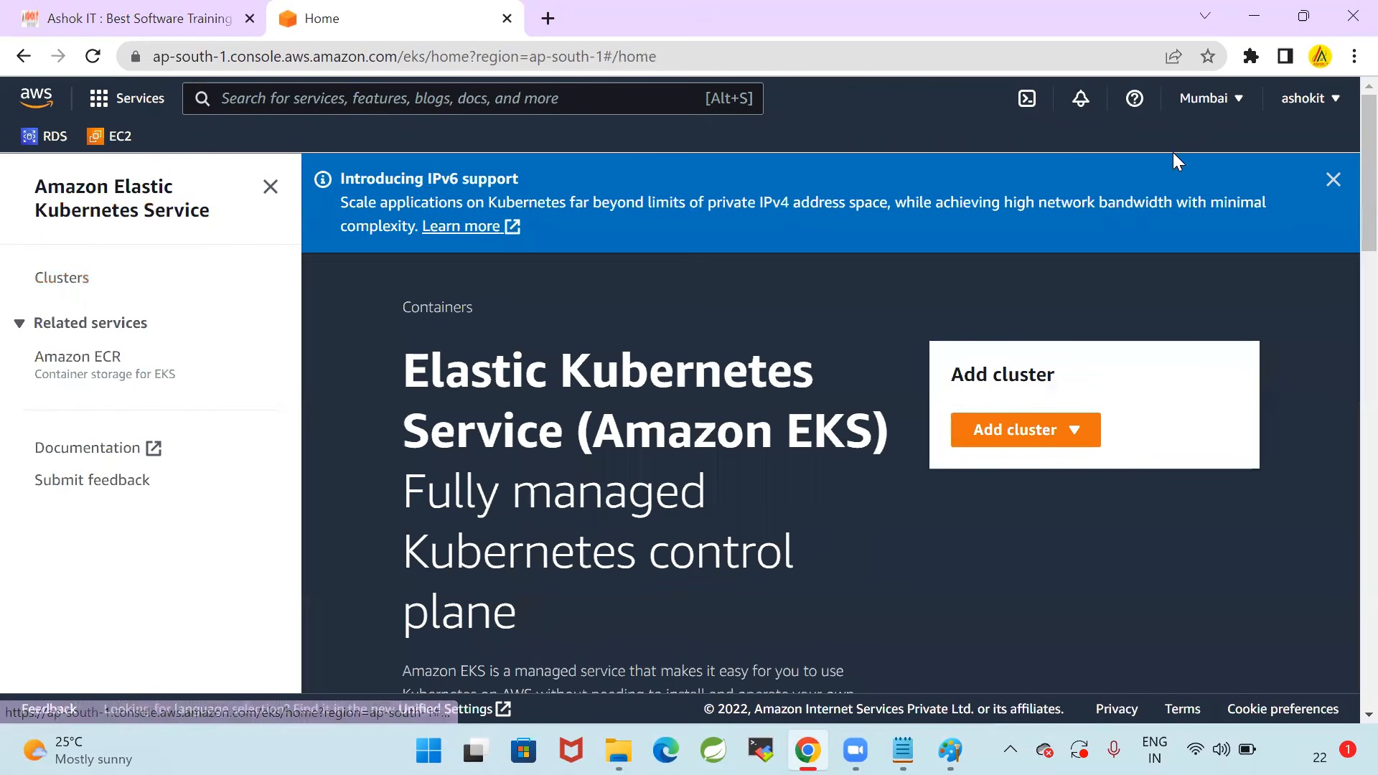
pyautogui.click(1332, 182)
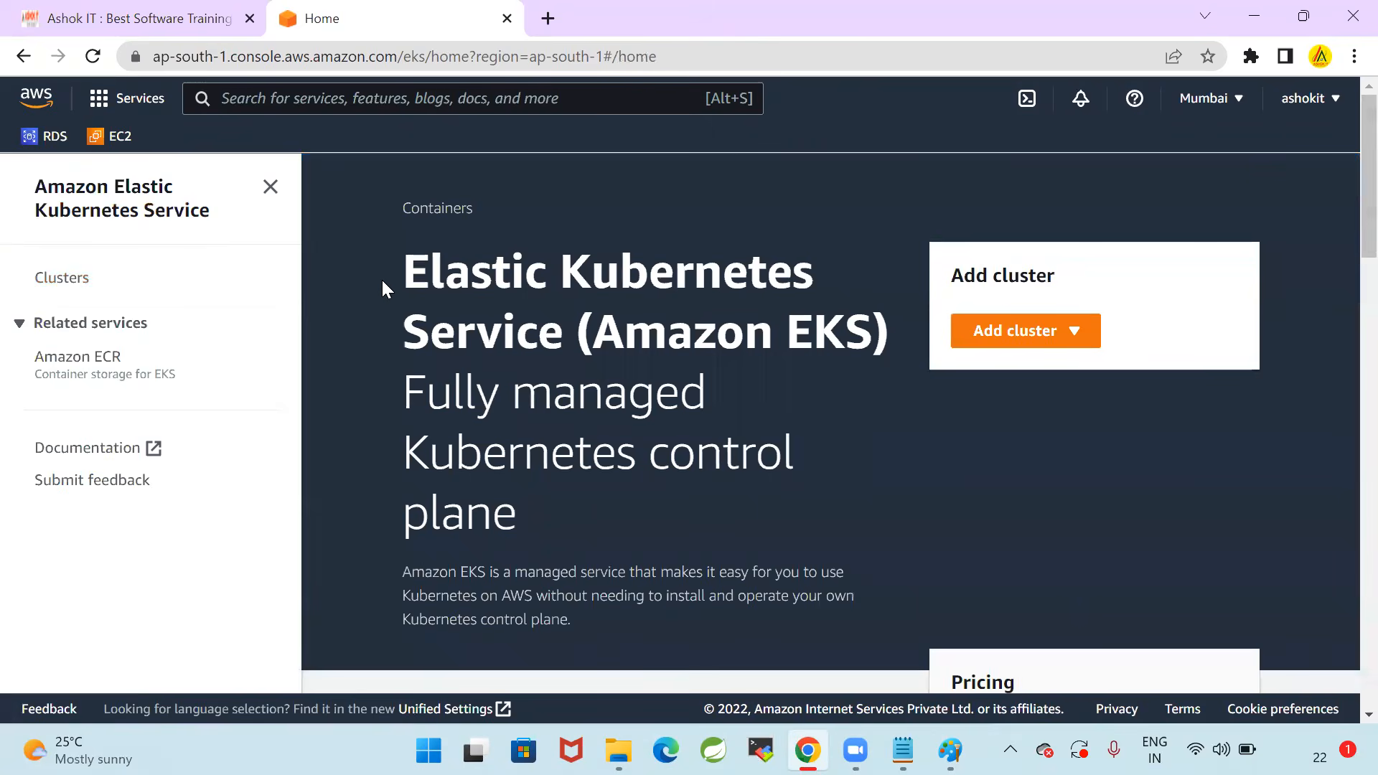
# Read the EKS home page's introduction to the managed Kubernetes control plane and the service description
pyautogui.moveTo(414, 266); pyautogui.dragTo(872, 326)
pyautogui.click(870, 465)
pyautogui.moveTo(402, 392); pyautogui.dragTo(700, 506)
pyautogui.click(700, 508)
pyautogui.scroll(-3, 607, 504)
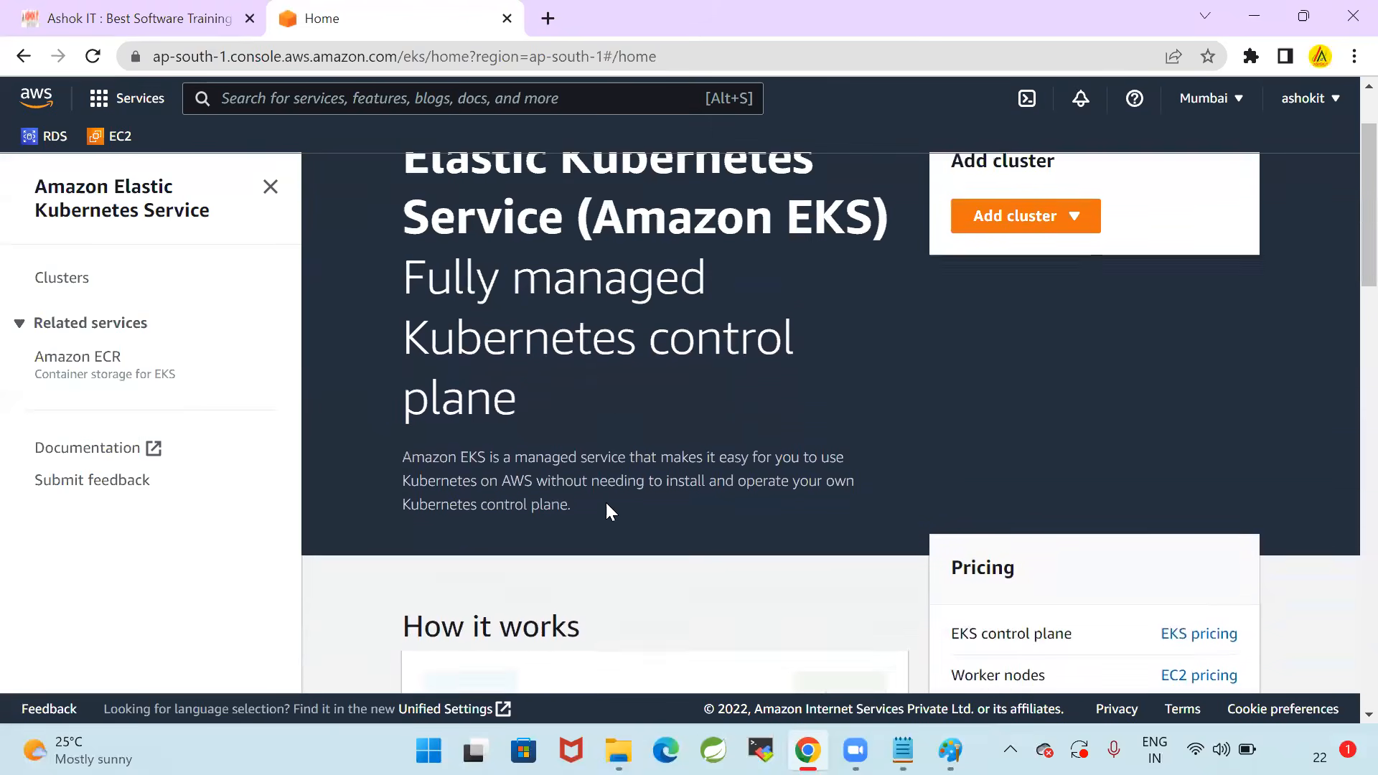
pyautogui.moveTo(402, 357); pyautogui.dragTo(854, 386)
pyautogui.click(717, 429)
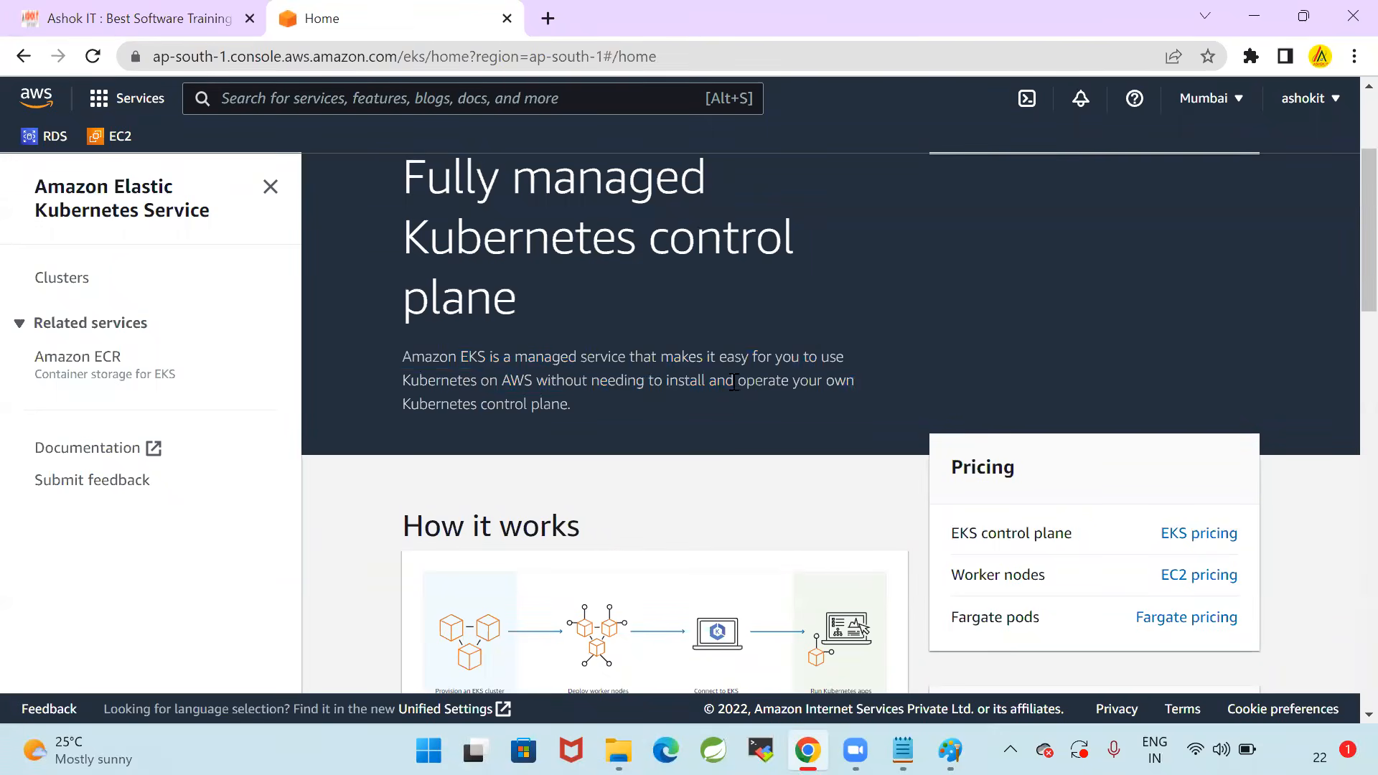
pyautogui.moveTo(415, 349); pyautogui.dragTo(682, 407)
pyautogui.click(682, 407)
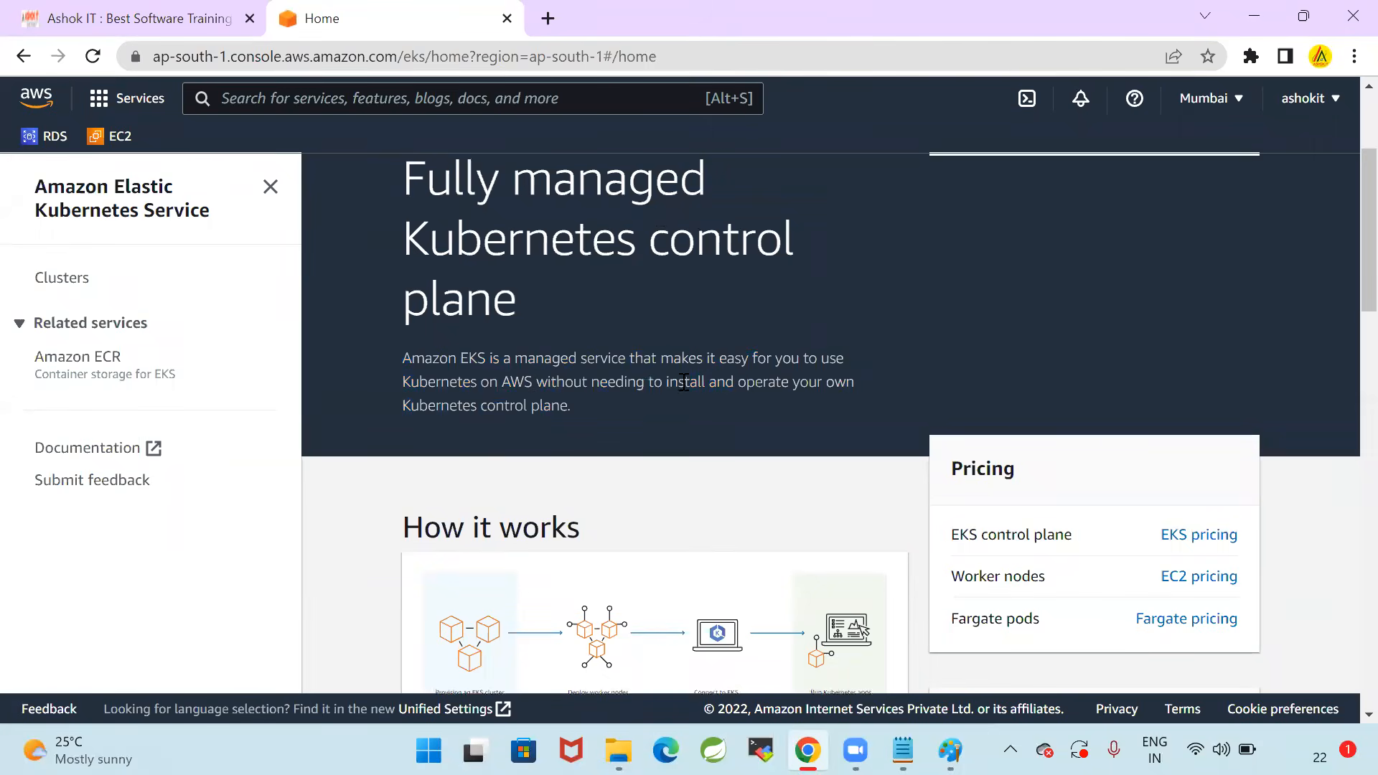
# Look over the How it works section of the EKS home page and reopen the clusters list
pyautogui.scroll(3, 682, 359)
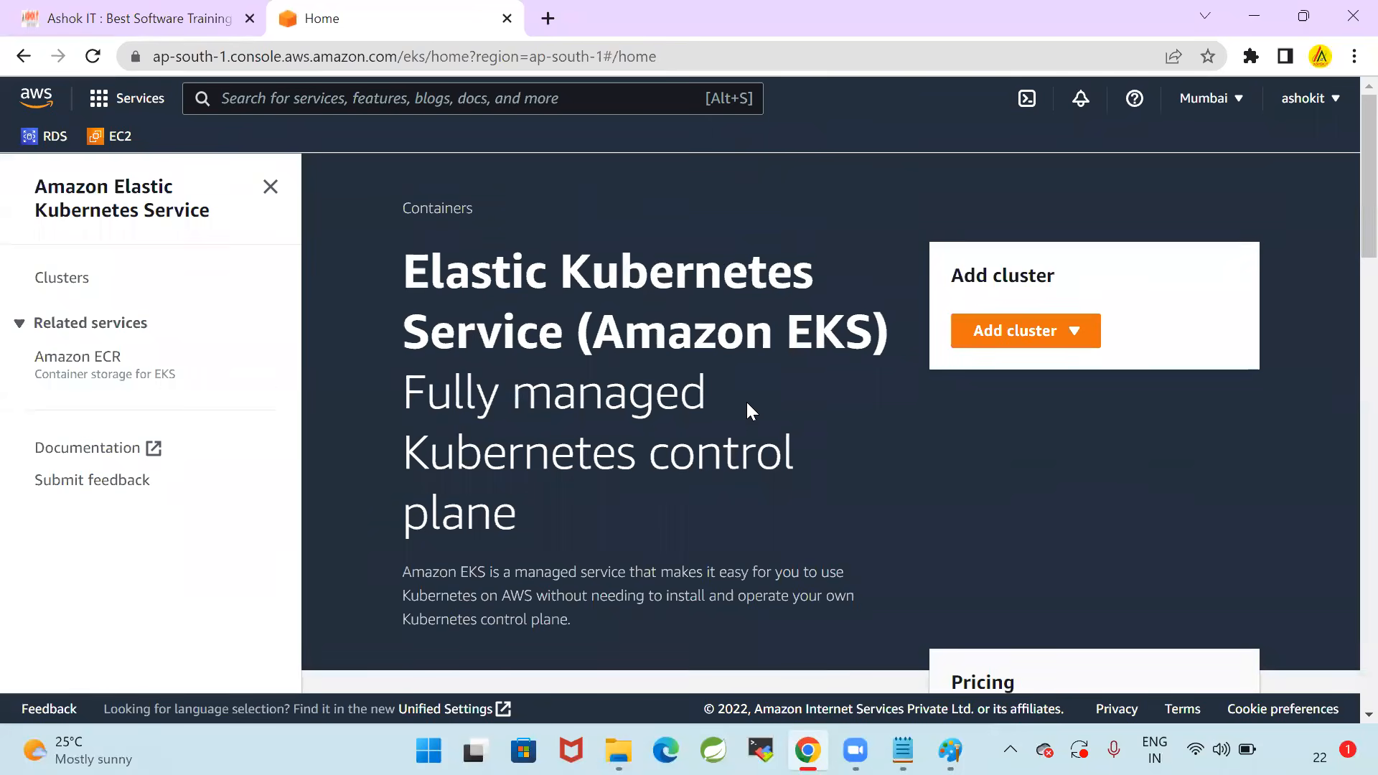
pyautogui.scroll(-3, 748, 409)
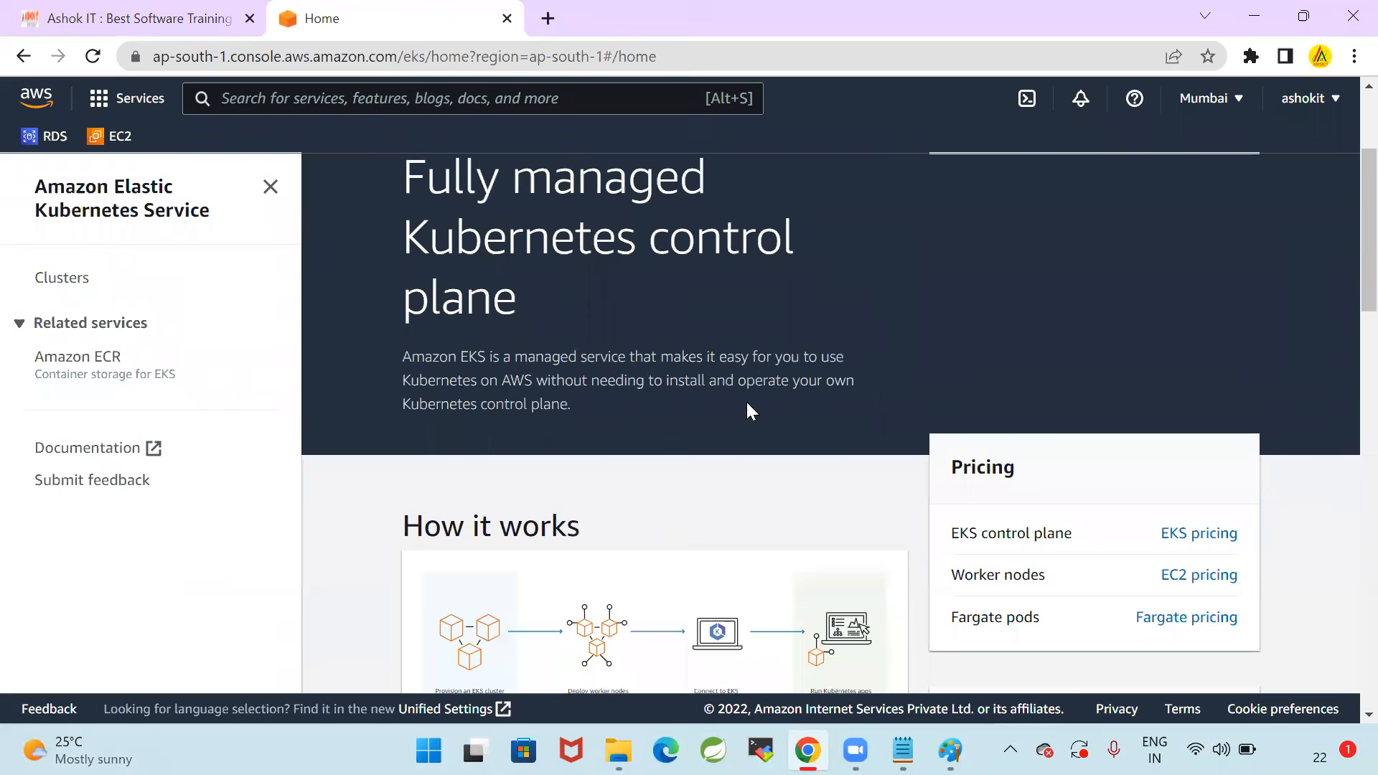
pyautogui.scroll(-3, 747, 411)
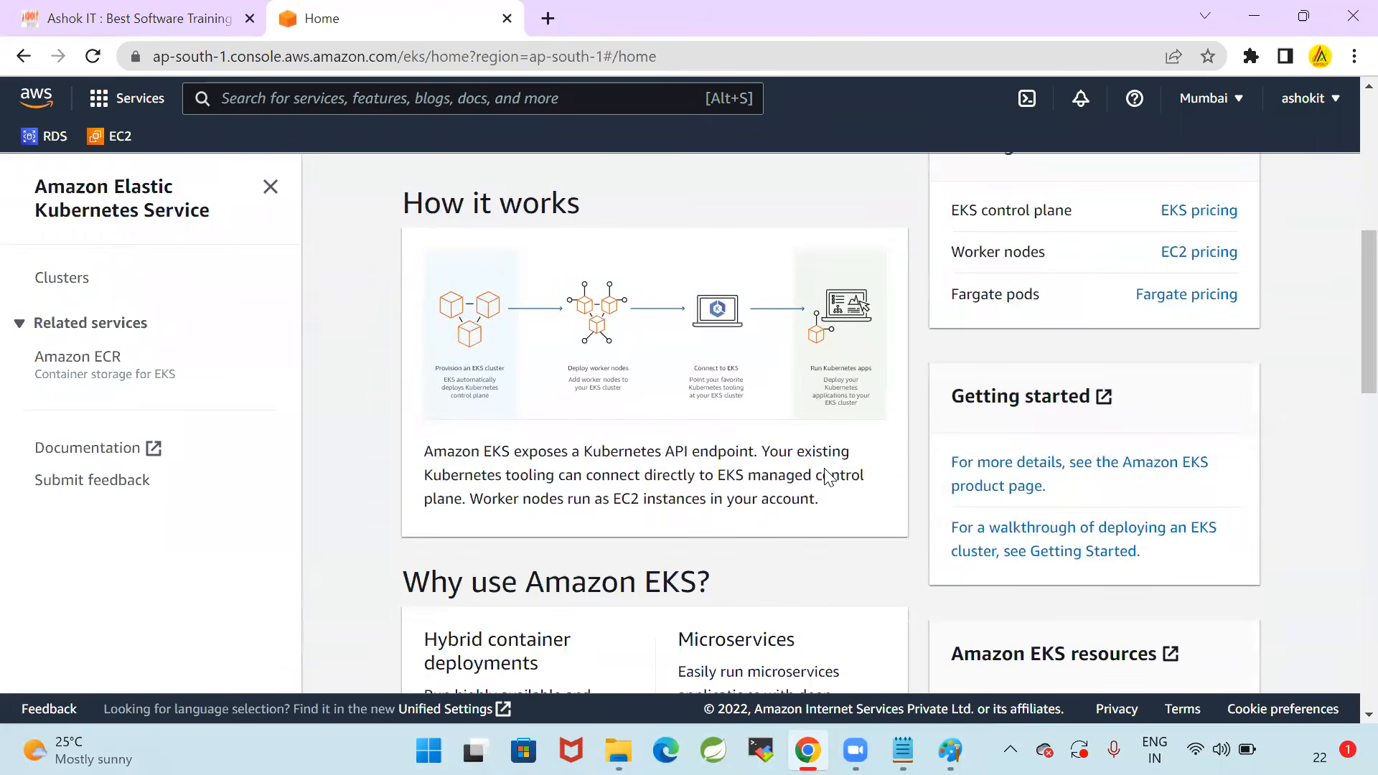
pyautogui.scroll(-5, 825, 473)
pyautogui.scroll(10, 894, 472)
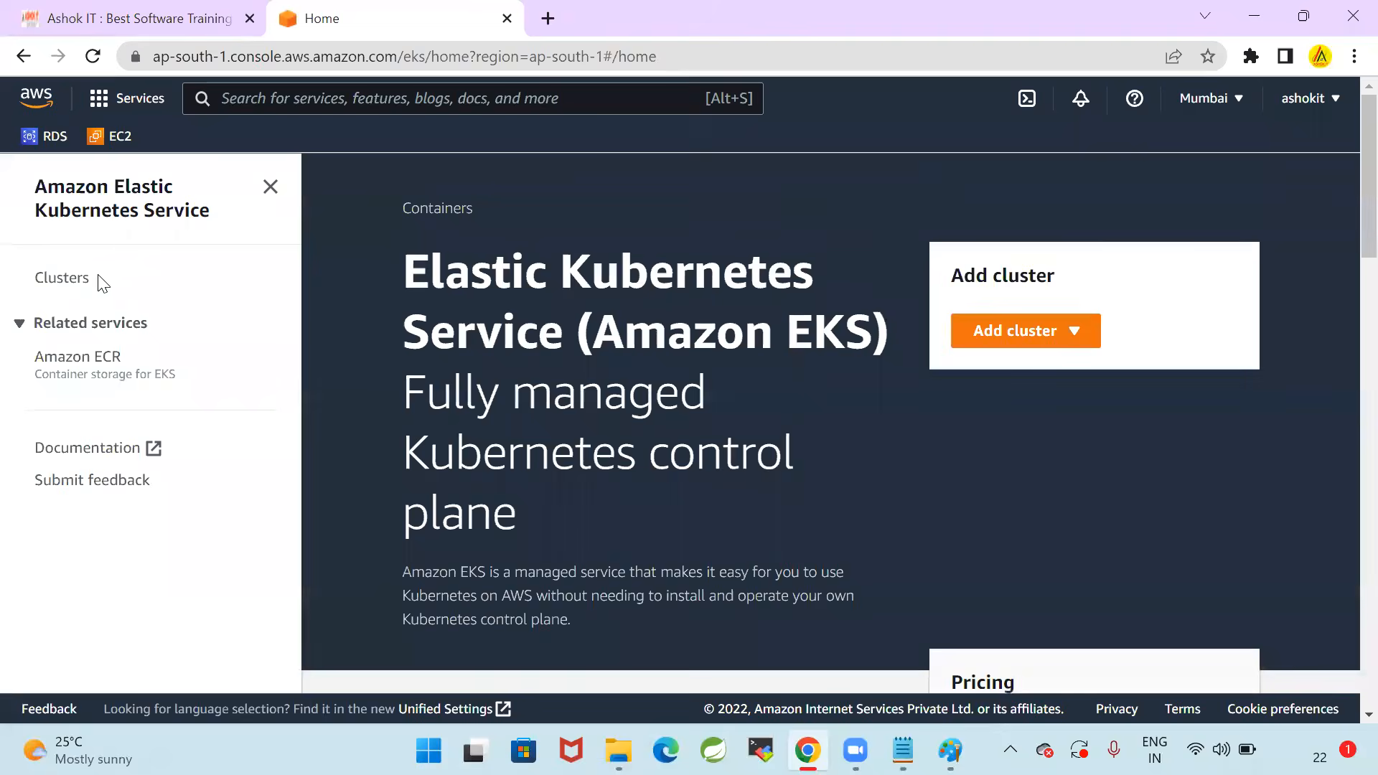
pyautogui.click(83, 280)
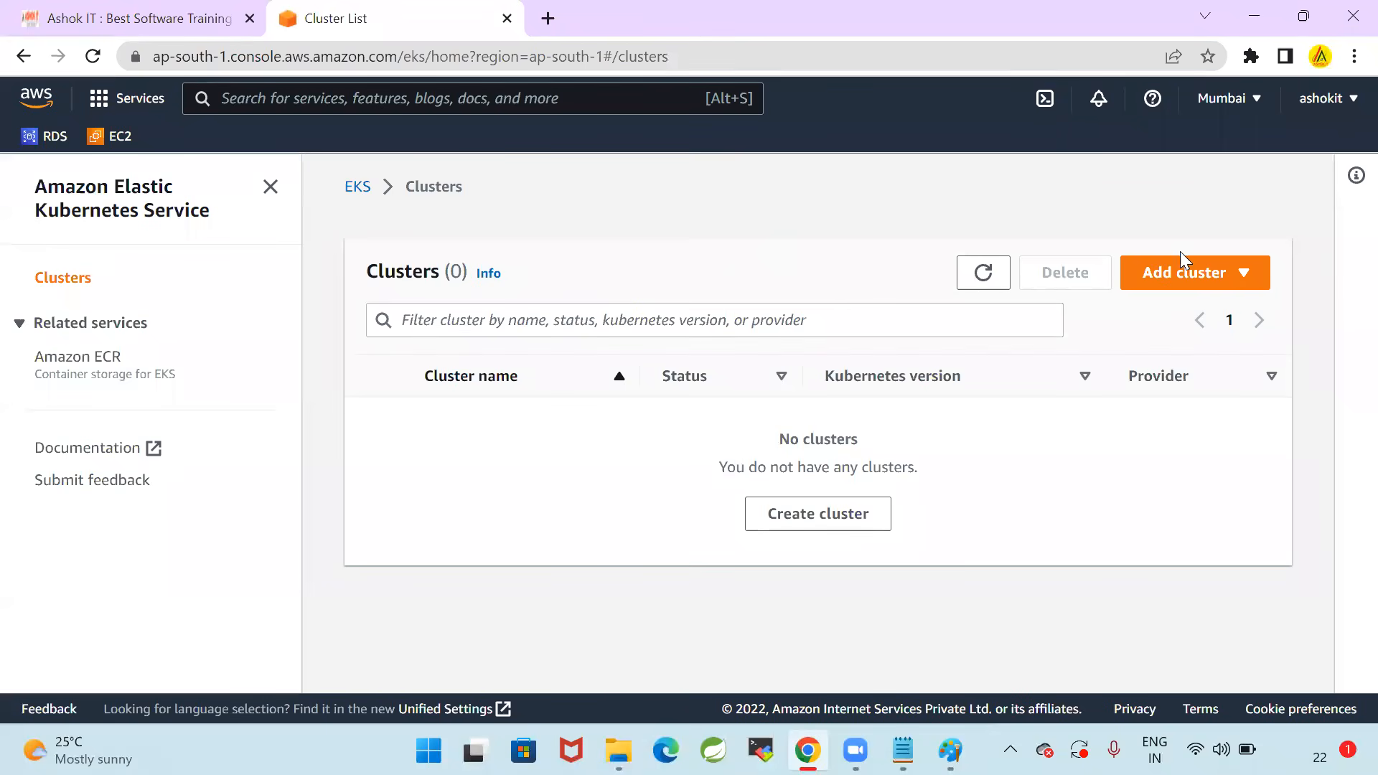
# Start creating a new EKS cluster and name it EKS-Cluster
pyautogui.click(862, 514)
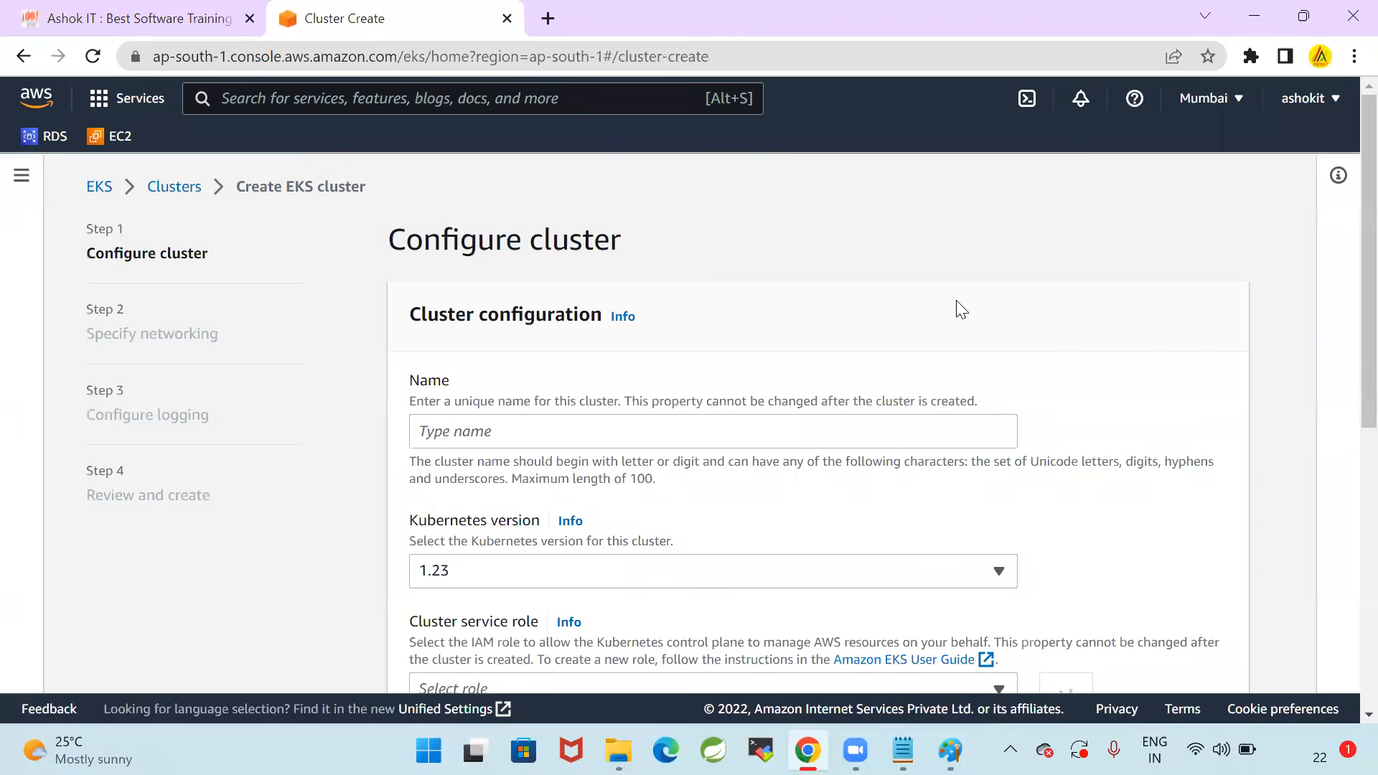
pyautogui.scroll(-1, 718, 323)
pyautogui.click(554, 331)
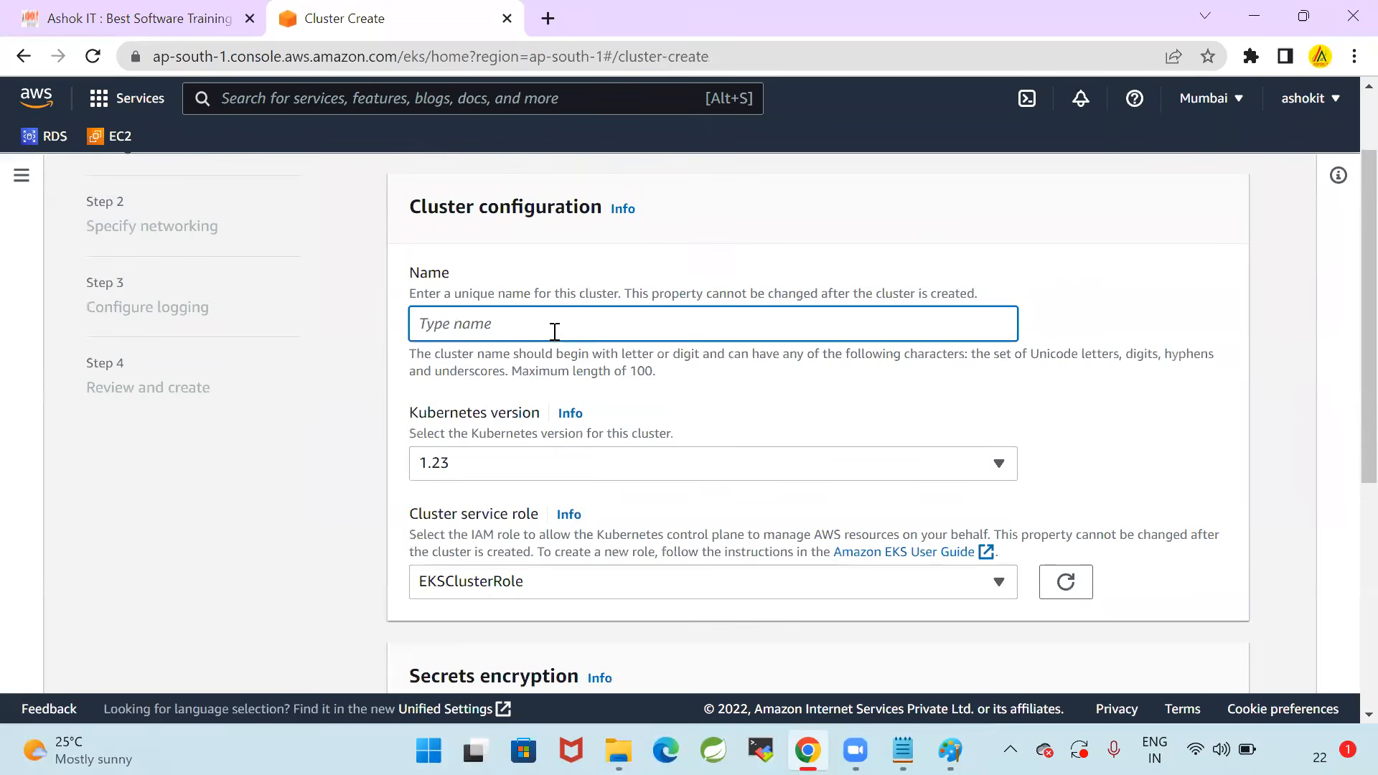
pyautogui.write('EKS-Cluster')
# Select Kubernetes version 1.23 and EKSClusterRole as the cluster service role, and continue to the networking settings
pyautogui.scroll(-1, 687, 349)
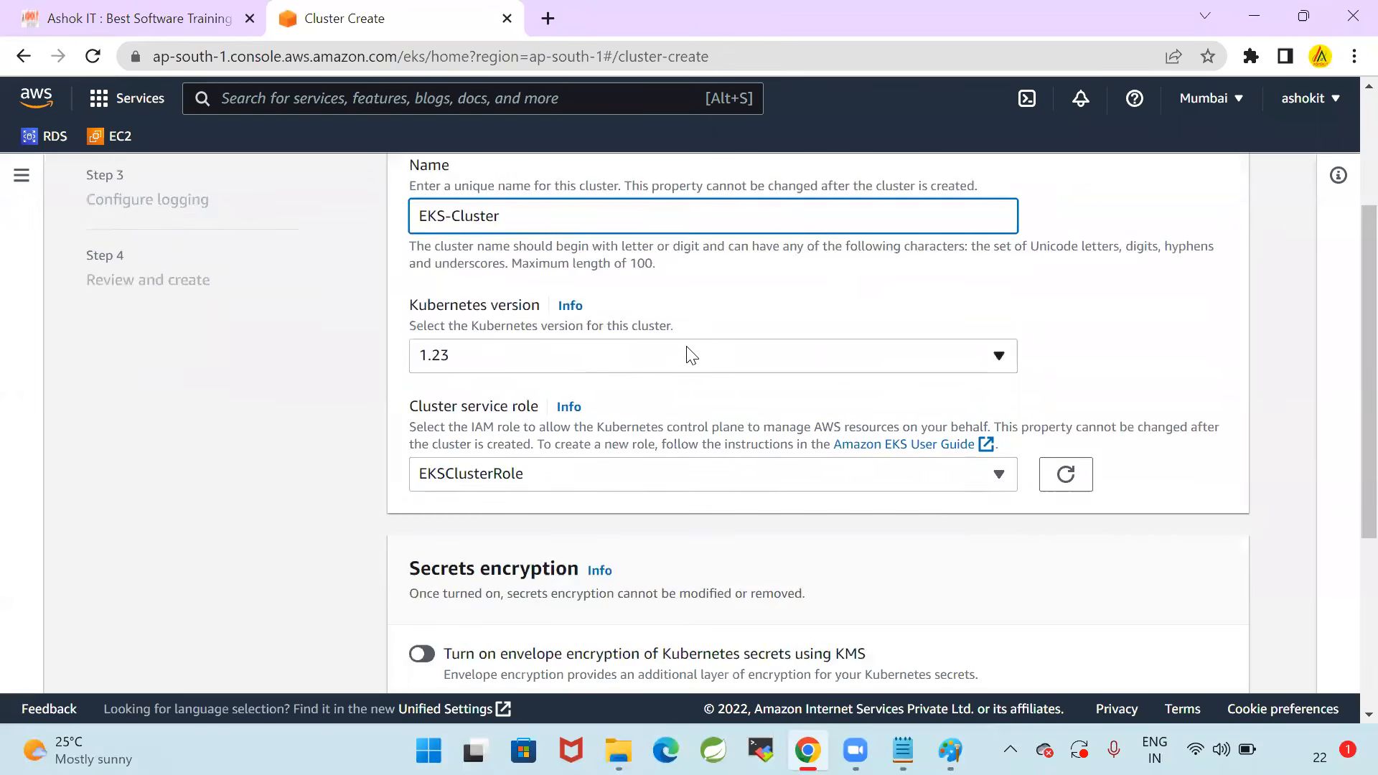
pyautogui.click(649, 375)
pyautogui.click(476, 400)
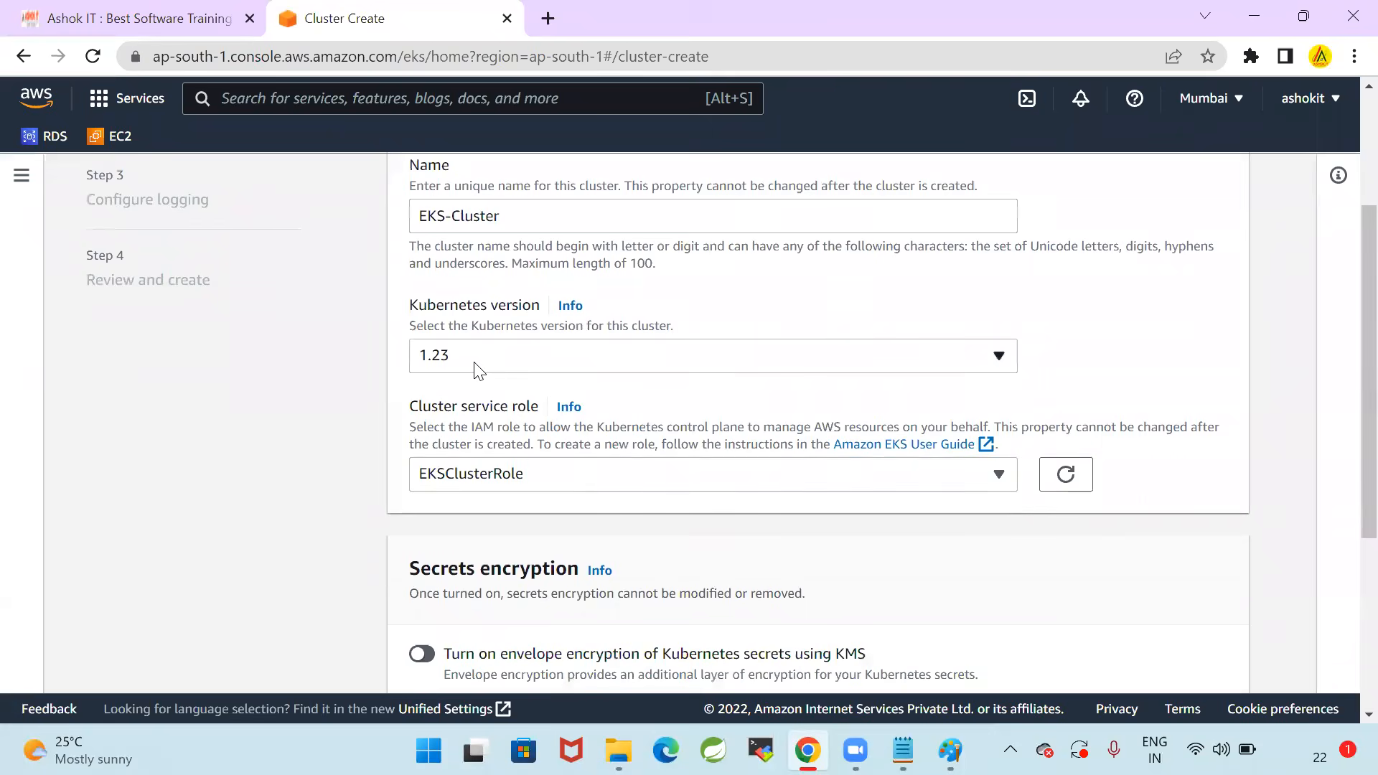
pyautogui.click(494, 475)
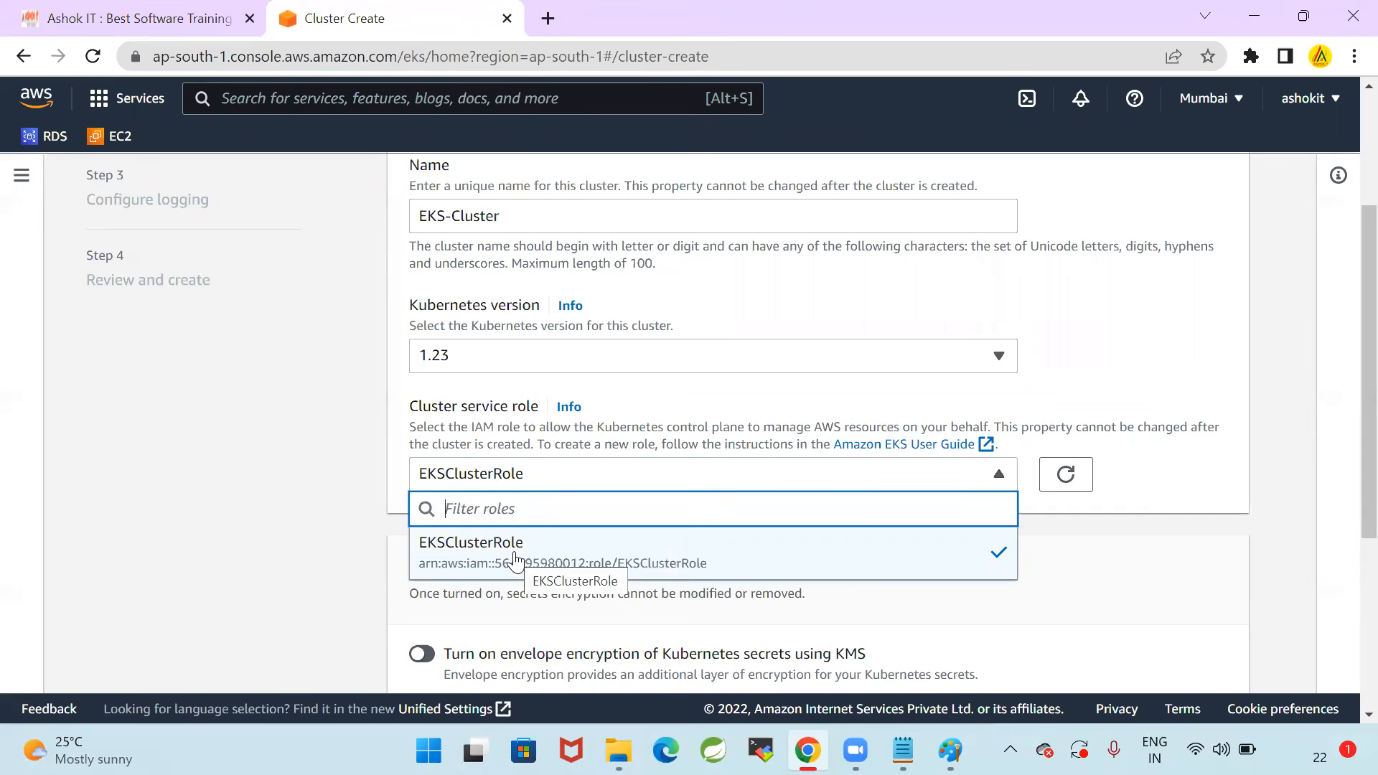
pyautogui.click(514, 559)
pyautogui.click(1067, 480)
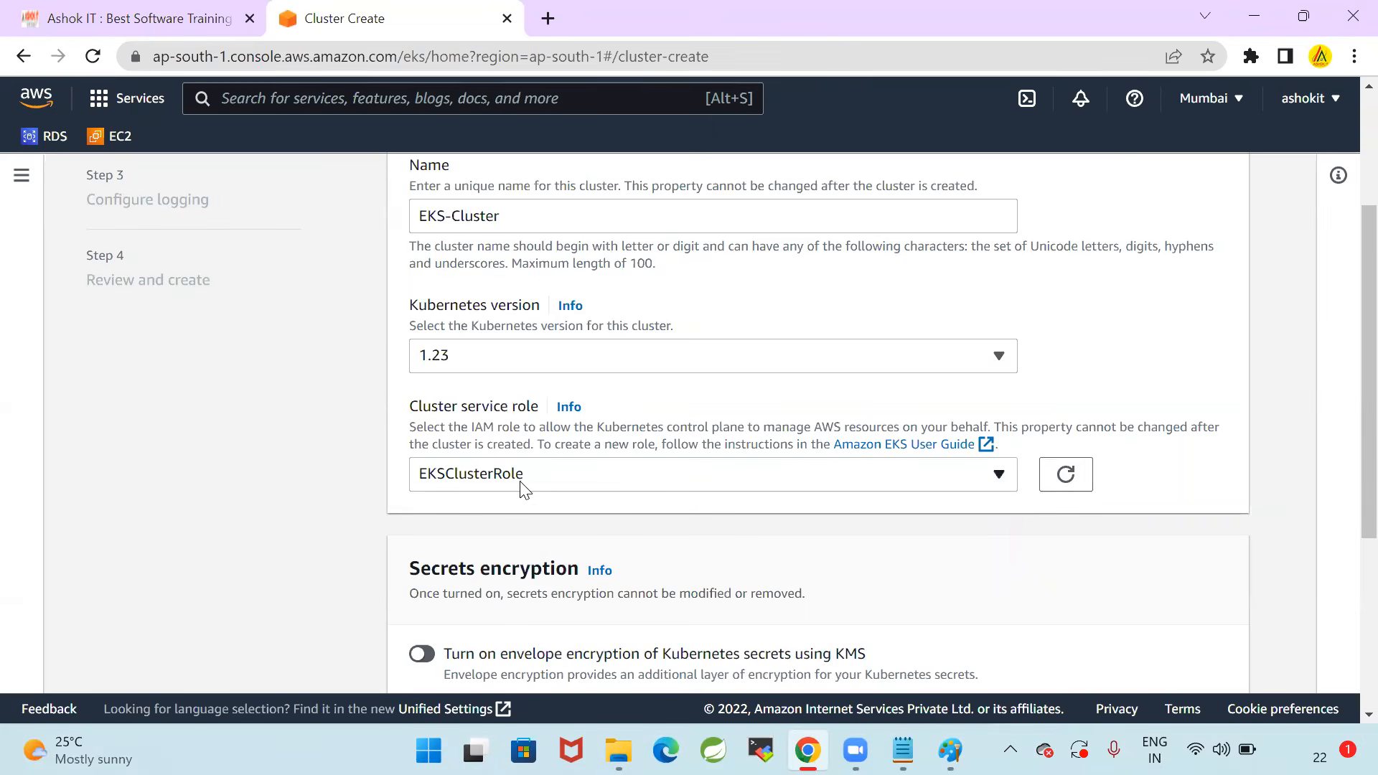
pyautogui.scroll(-5, 535, 483)
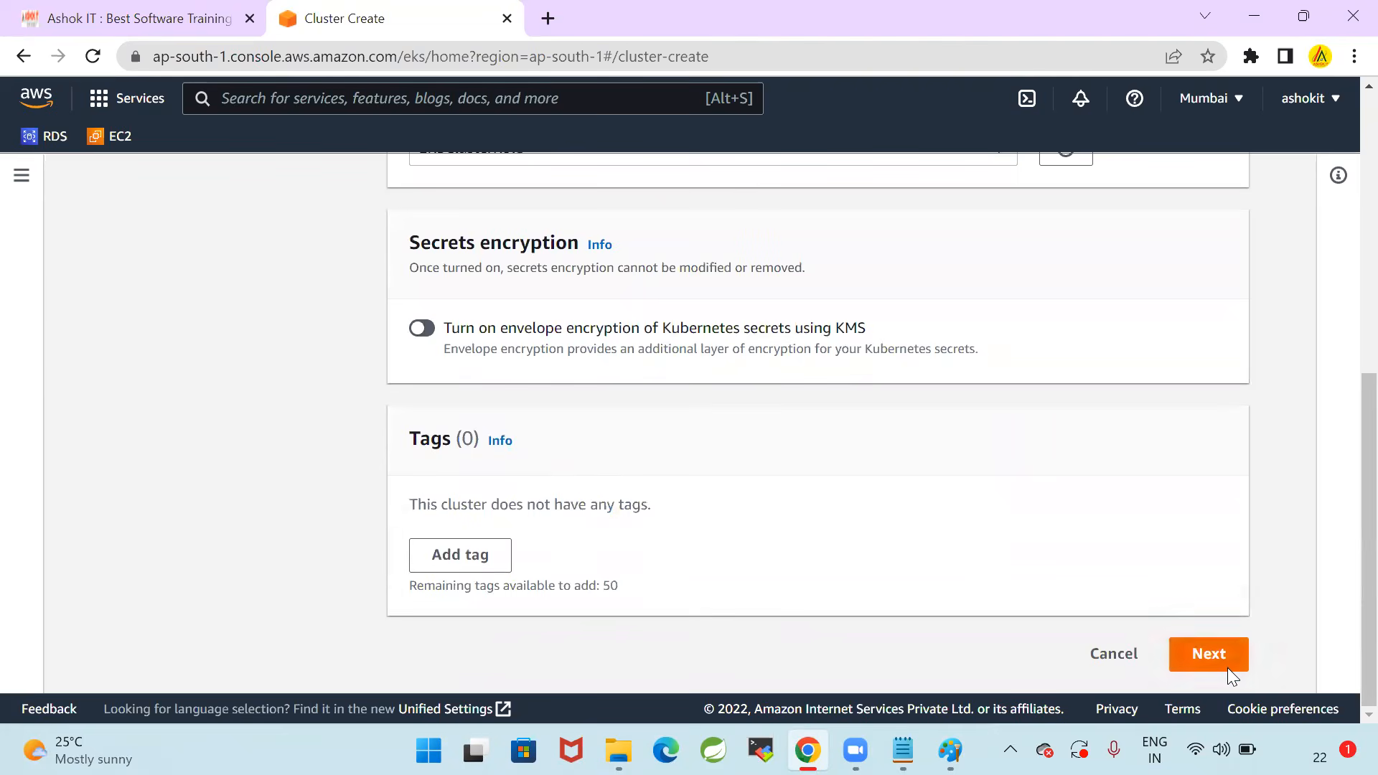
pyautogui.click(1230, 659)
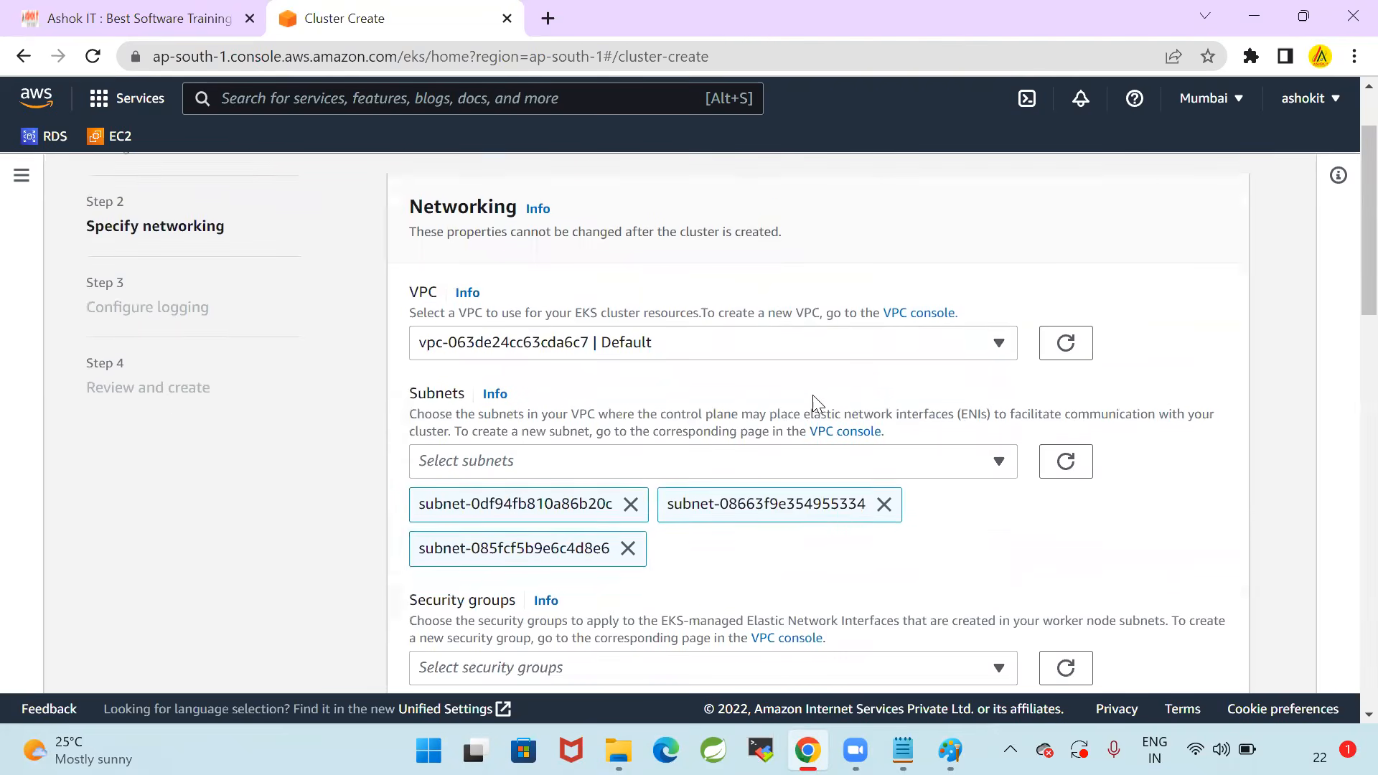
# Choose the EKSVPCCloudFormation-VPC as the VPC for the cluster's resources
pyautogui.scroll(1, 819, 402)
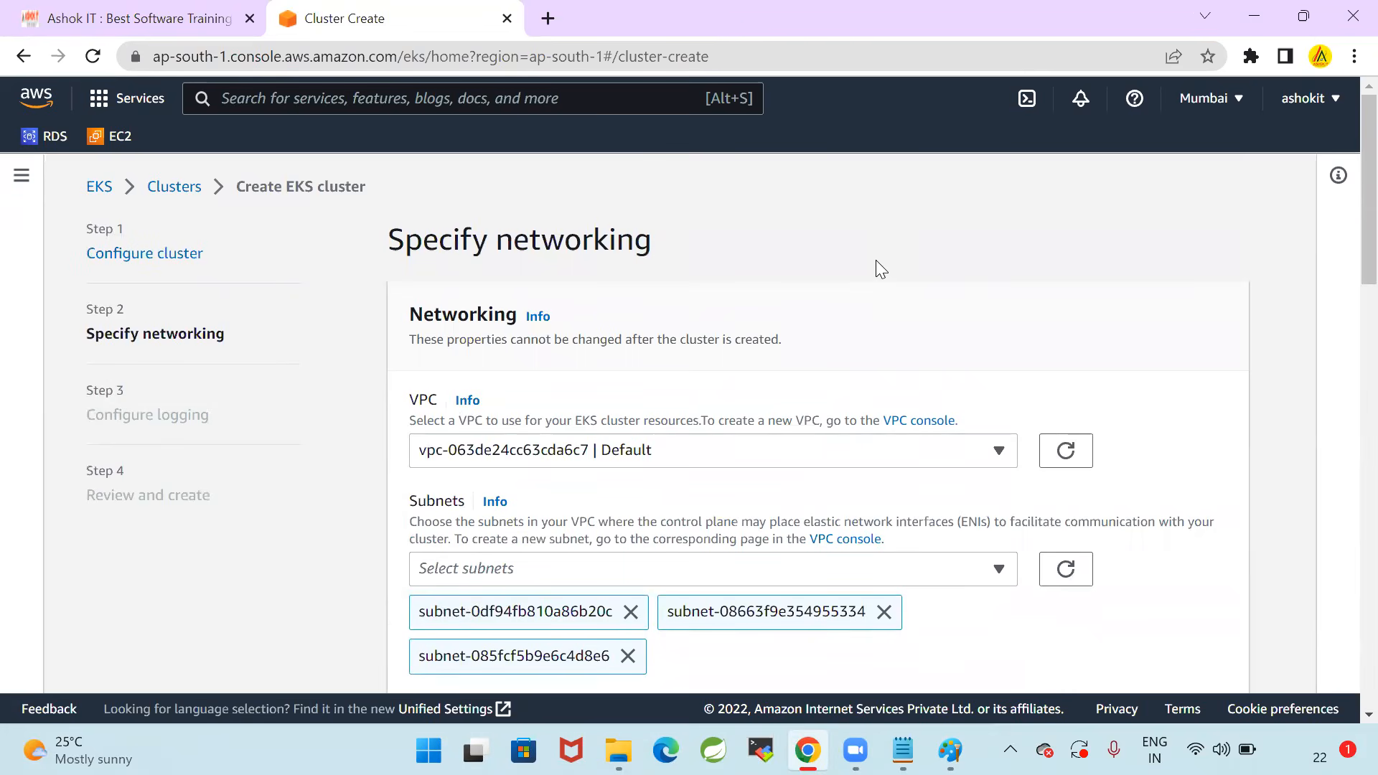
pyautogui.click(783, 450)
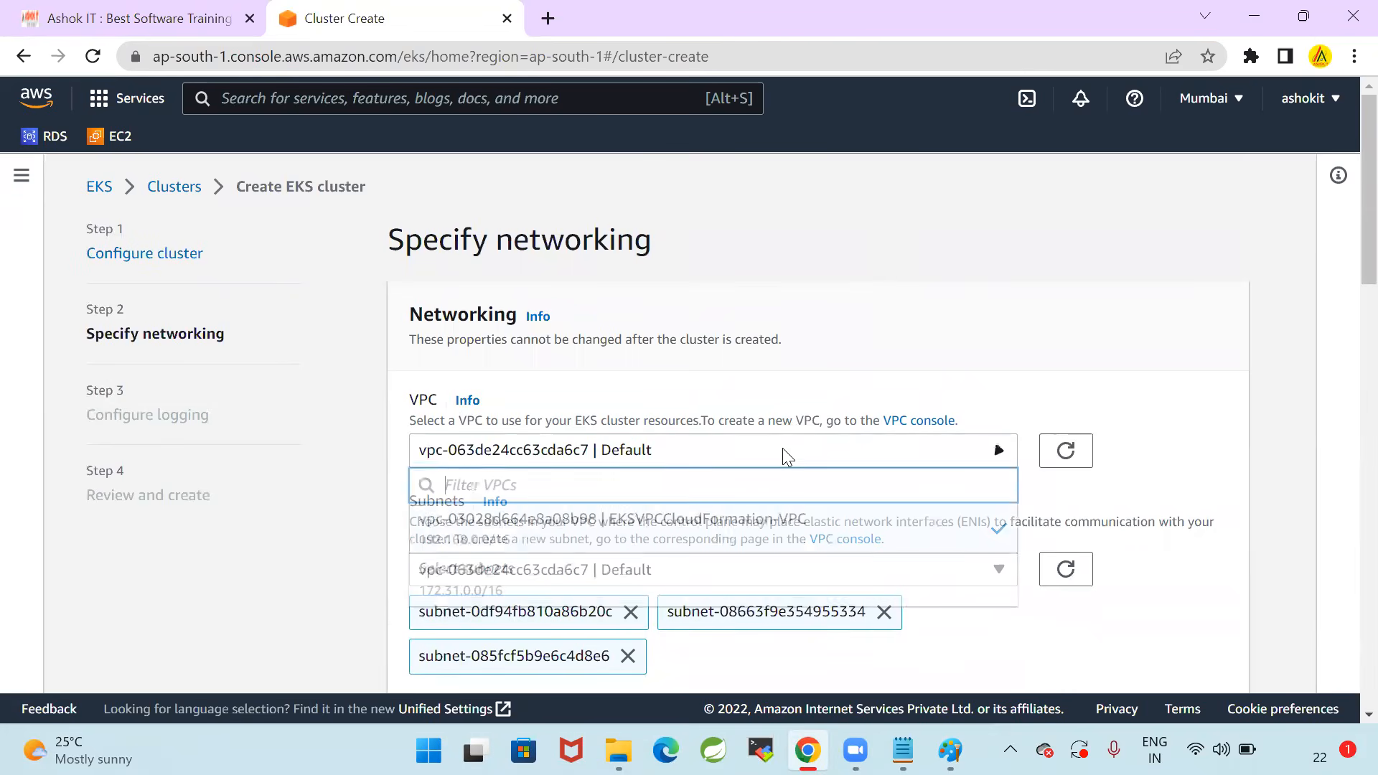
pyautogui.click(695, 545)
pyautogui.scroll(-1, 898, 295)
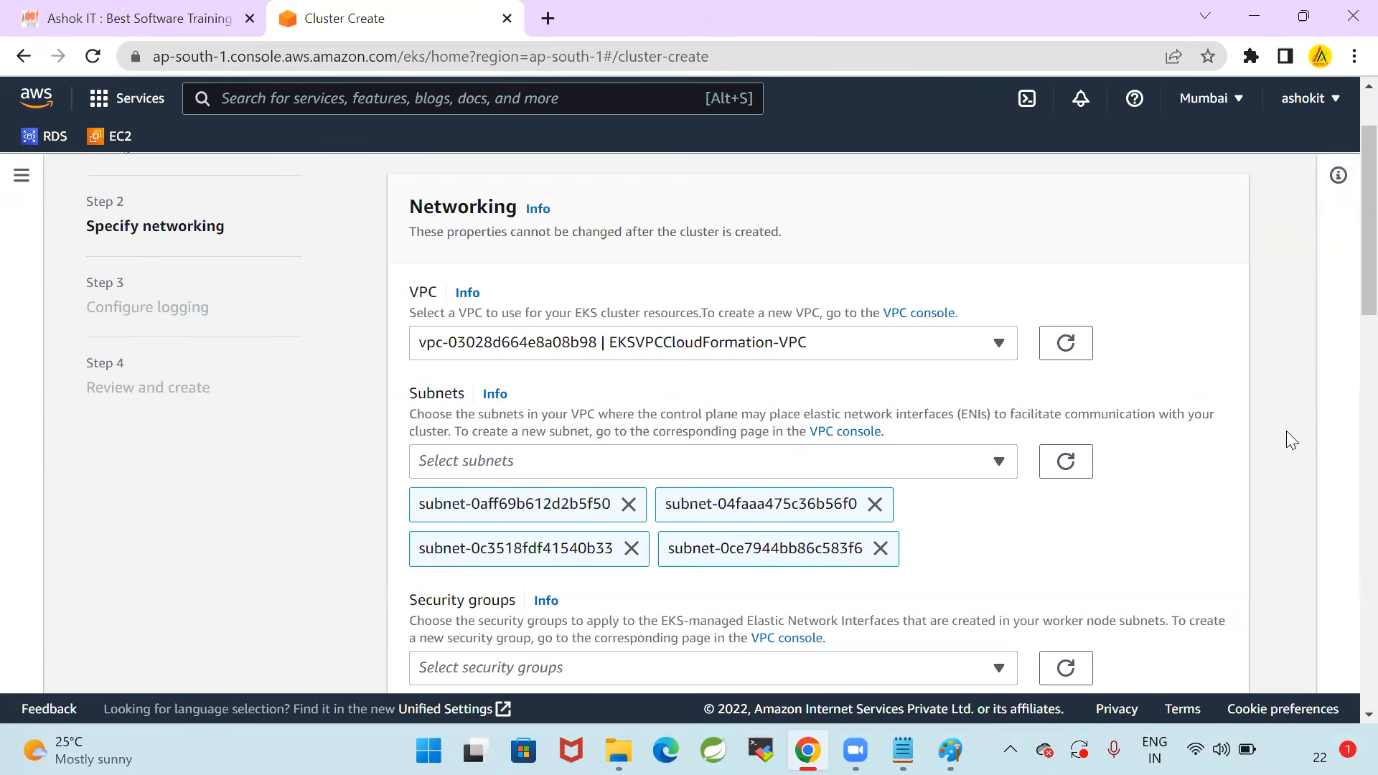
# Set the cluster endpoint access to Public and private, as 10_EKS-Setup.txt specifies, and read the access option descriptions
pyautogui.scroll(-2, 1286, 434)
pyautogui.scroll(-1, 1280, 439)
pyautogui.scroll(-3, 786, 380)
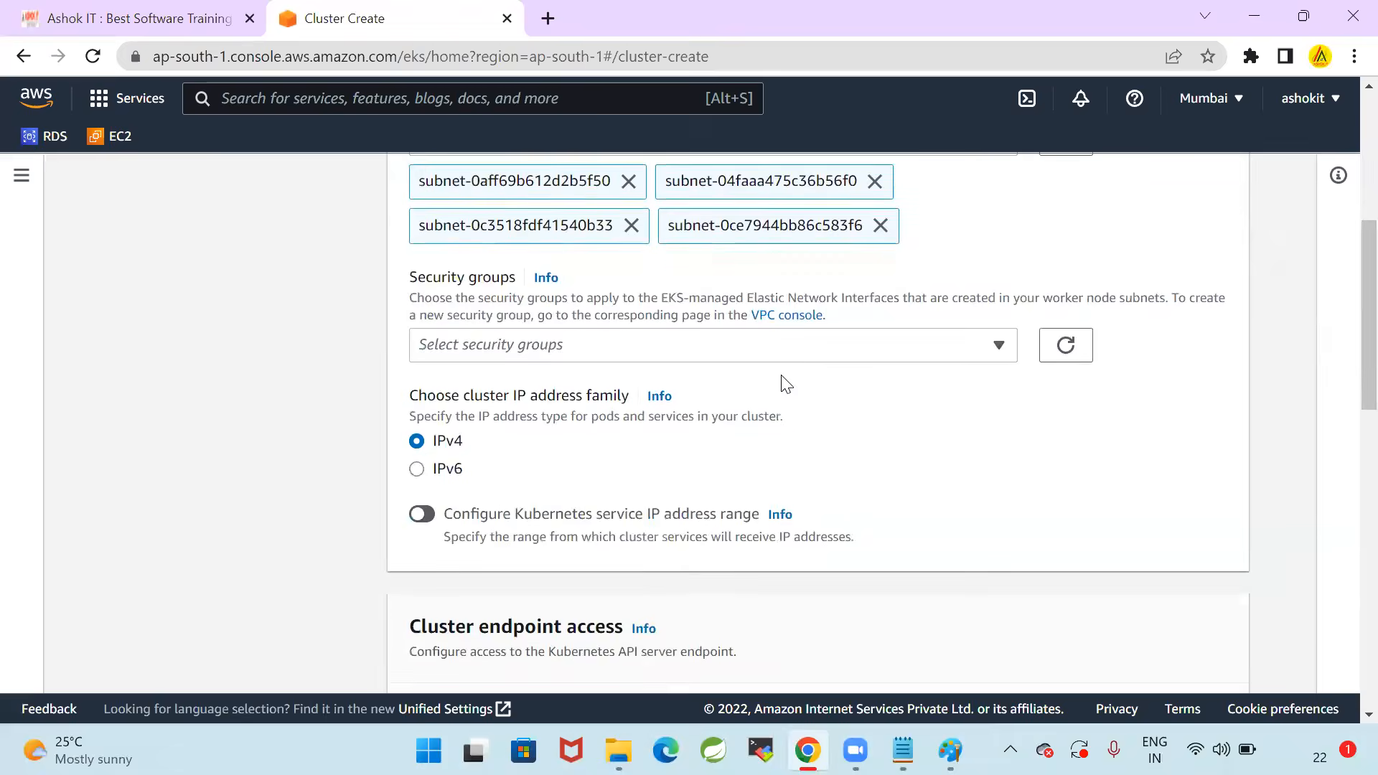
pyautogui.scroll(-3, 770, 399)
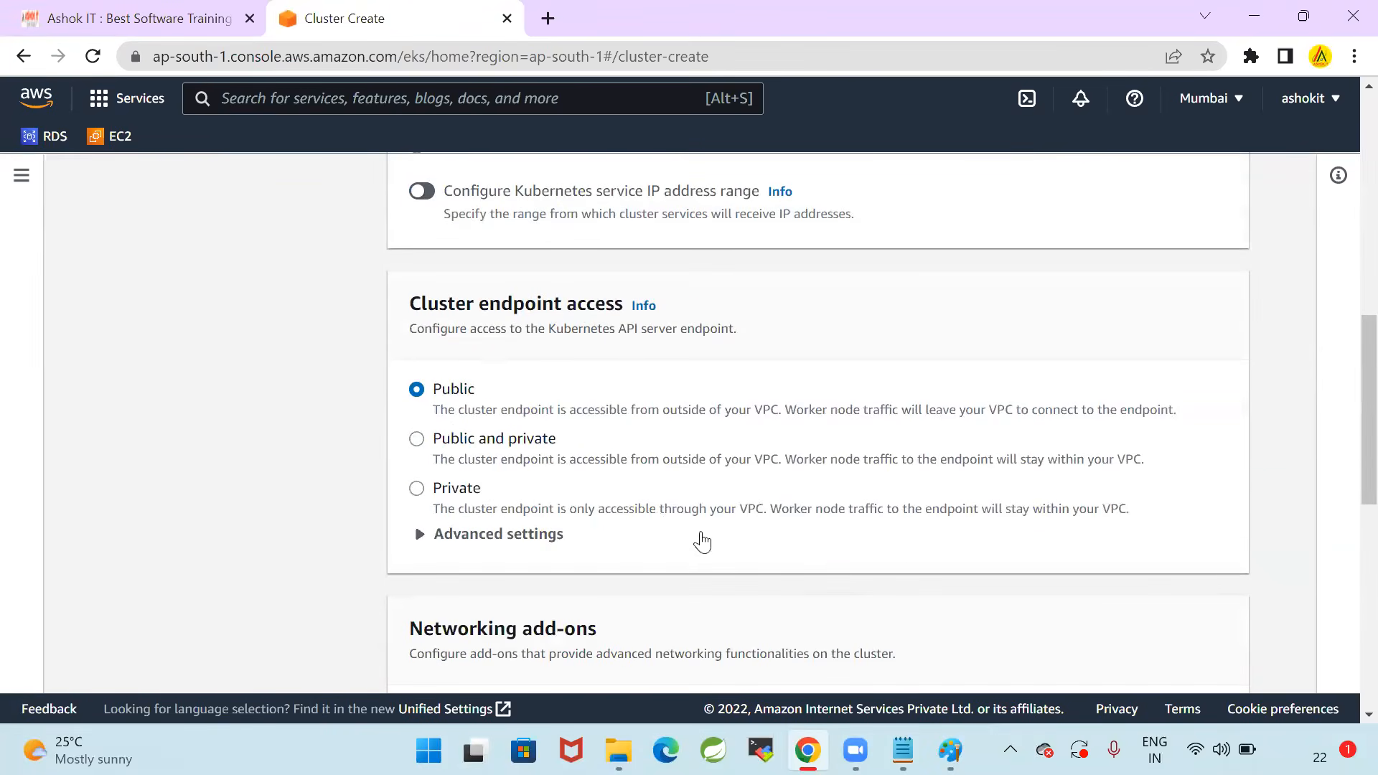
pyautogui.click(903, 750)
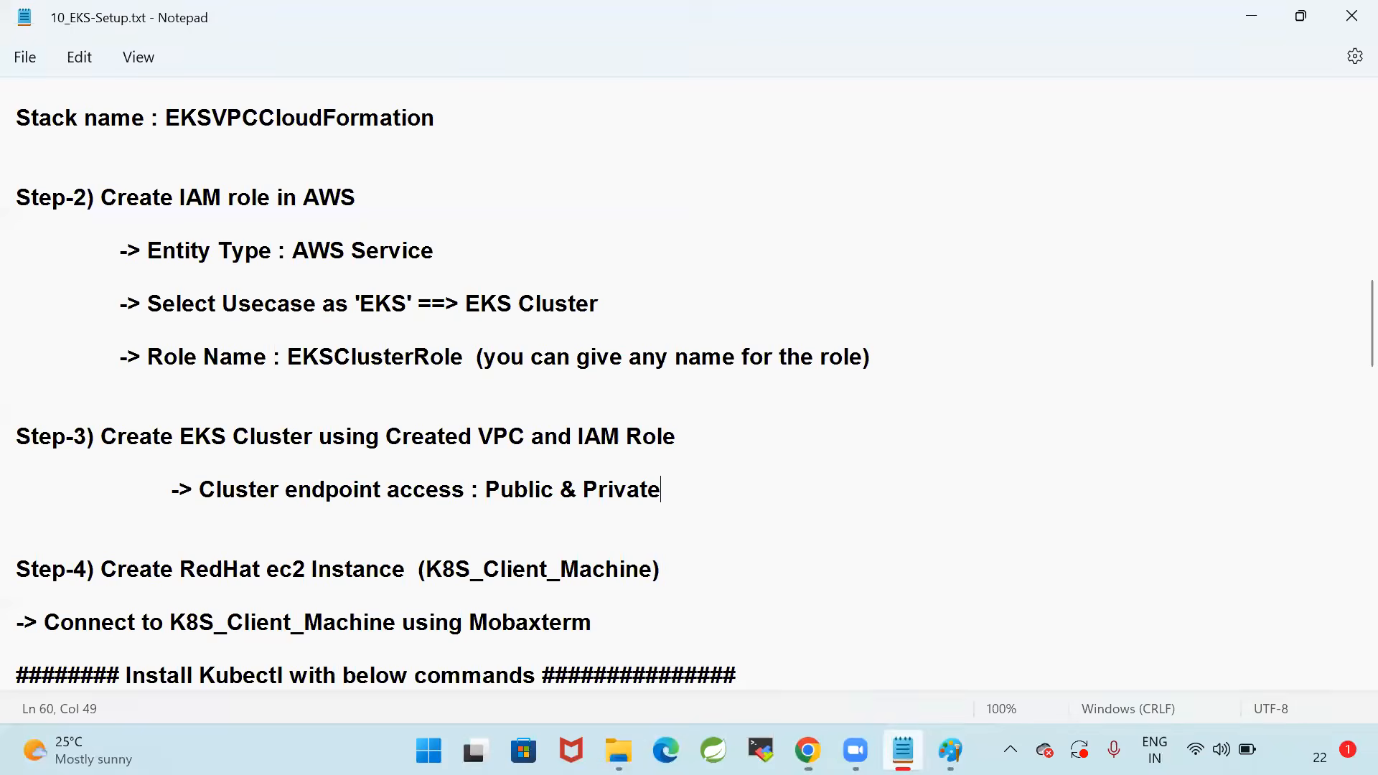
pyautogui.click(808, 750)
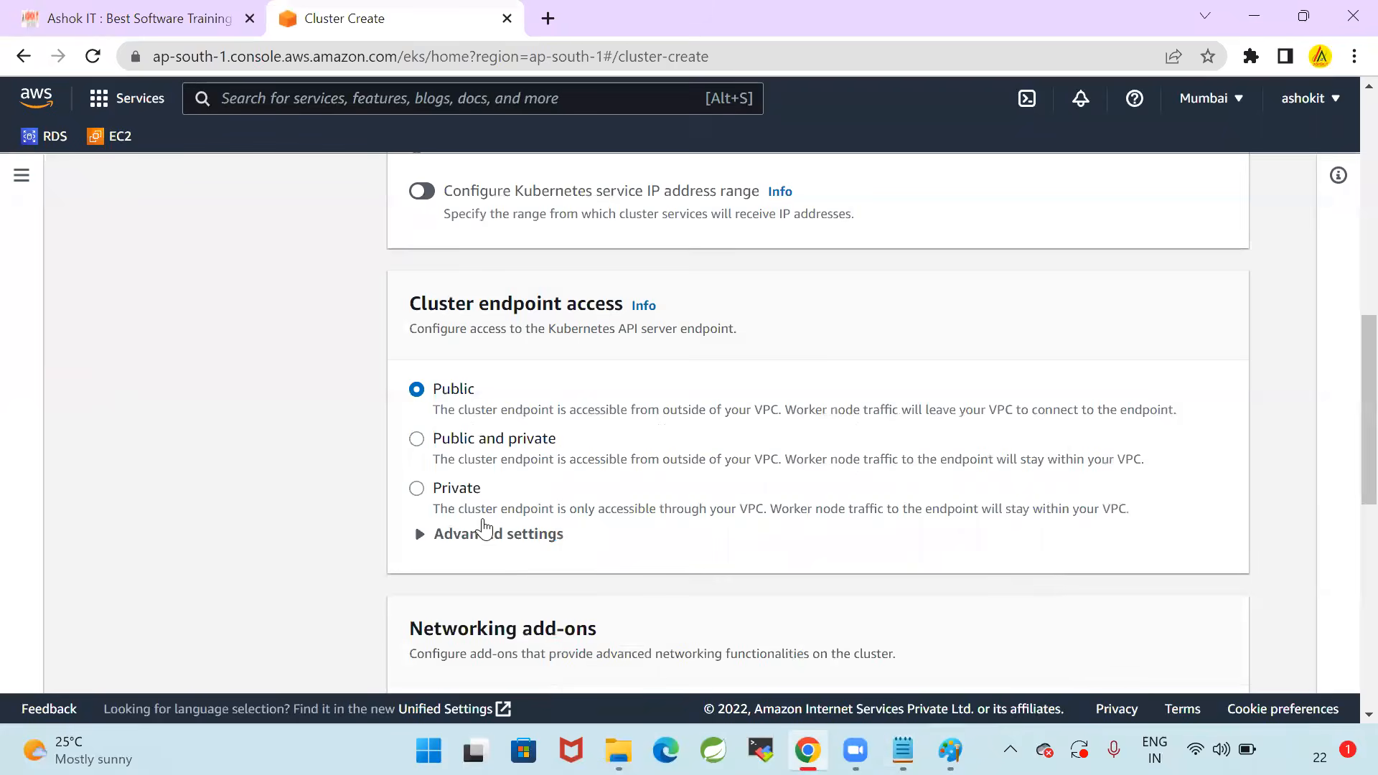
pyautogui.click(421, 453)
pyautogui.moveTo(438, 416); pyautogui.dragTo(1149, 415)
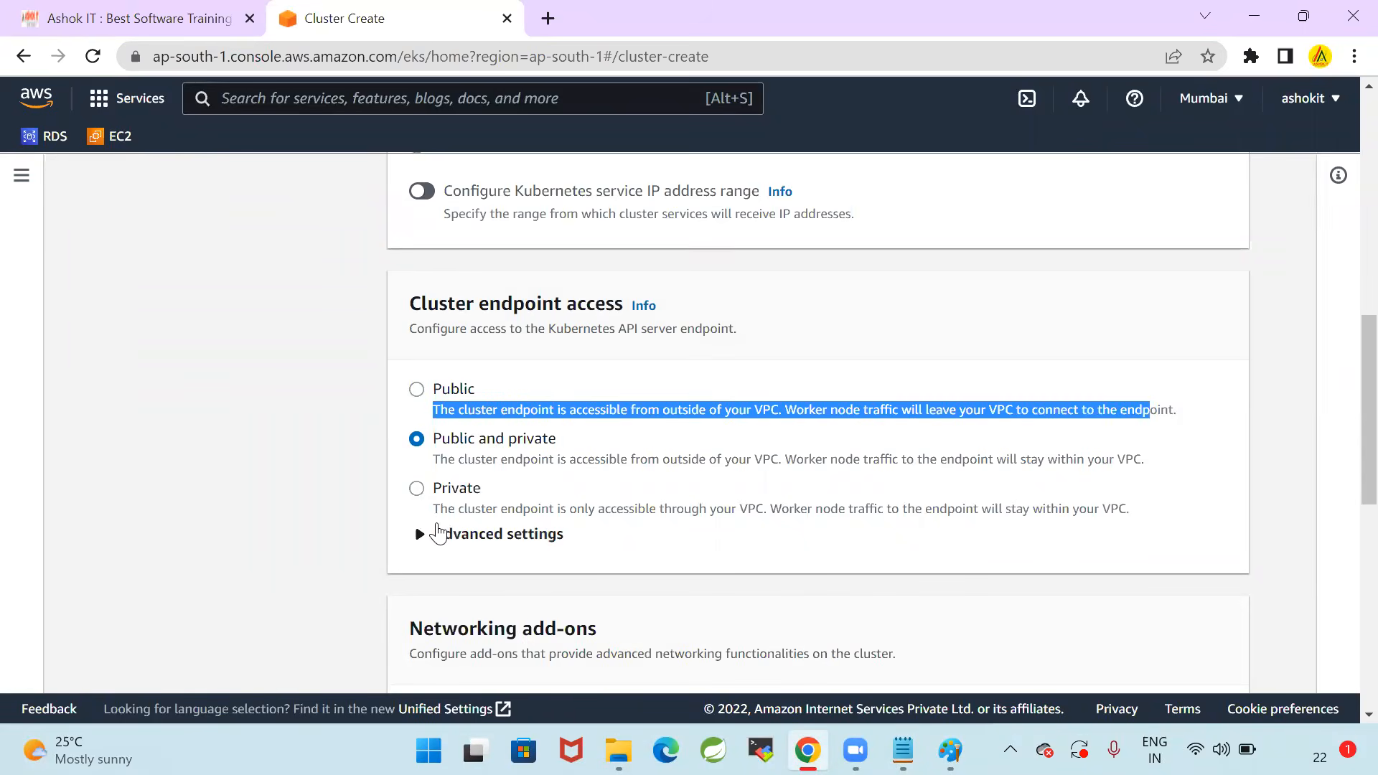
pyautogui.click(439, 471)
pyautogui.moveTo(436, 467); pyautogui.dragTo(1169, 471)
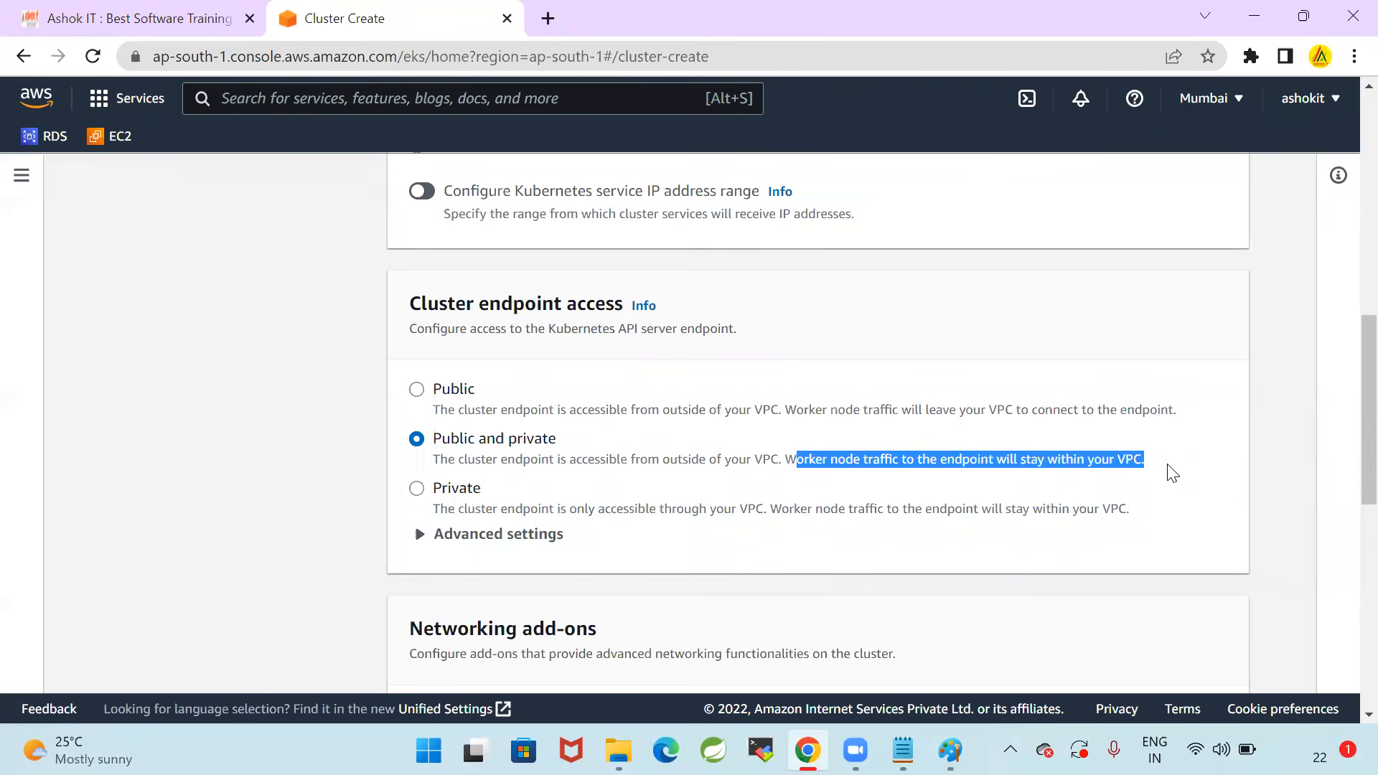
pyautogui.click(1280, 518)
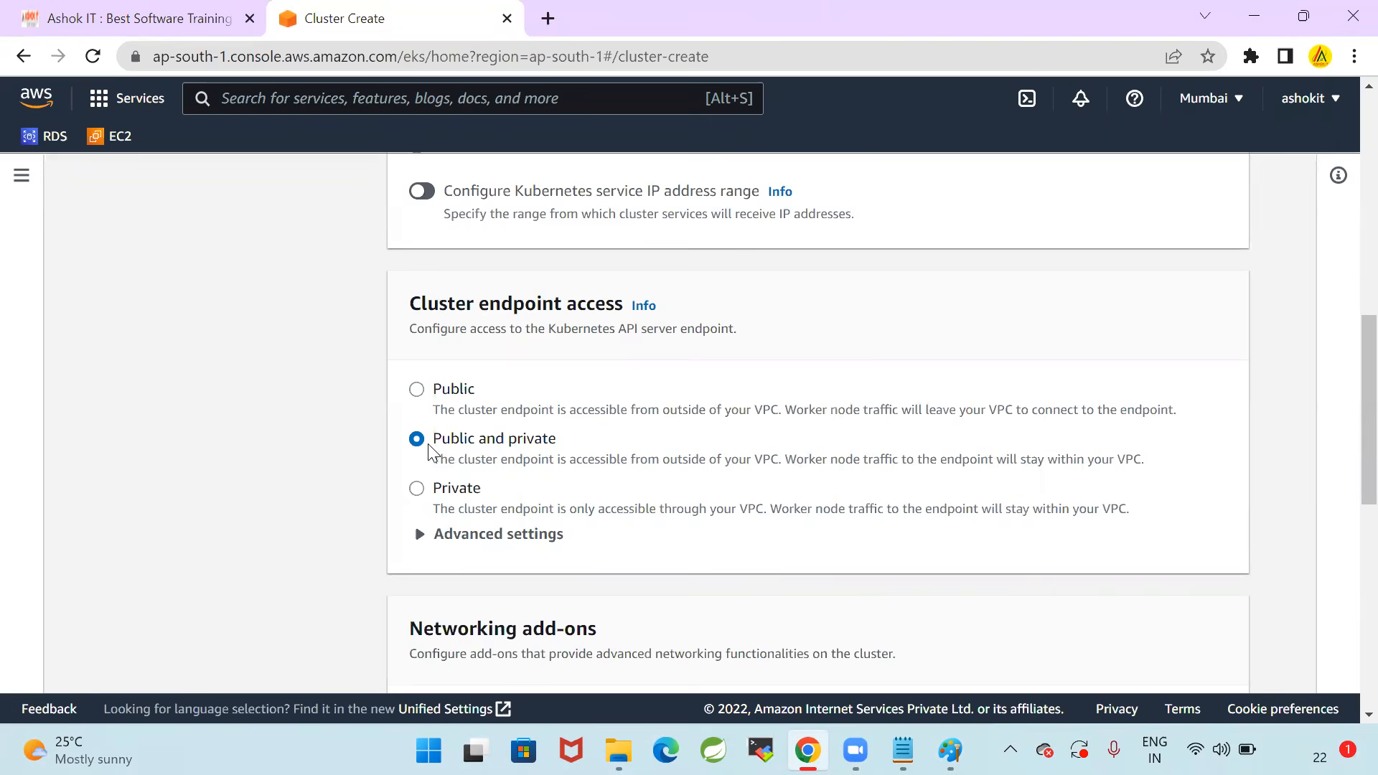
# Assign the EKSVPCCloudFormation-ControlPlaneSecurityGroup security group to the cluster and recheck the VPC and subnet selections
pyautogui.scroll(-5, 665, 465)
pyautogui.scroll(-5, 872, 406)
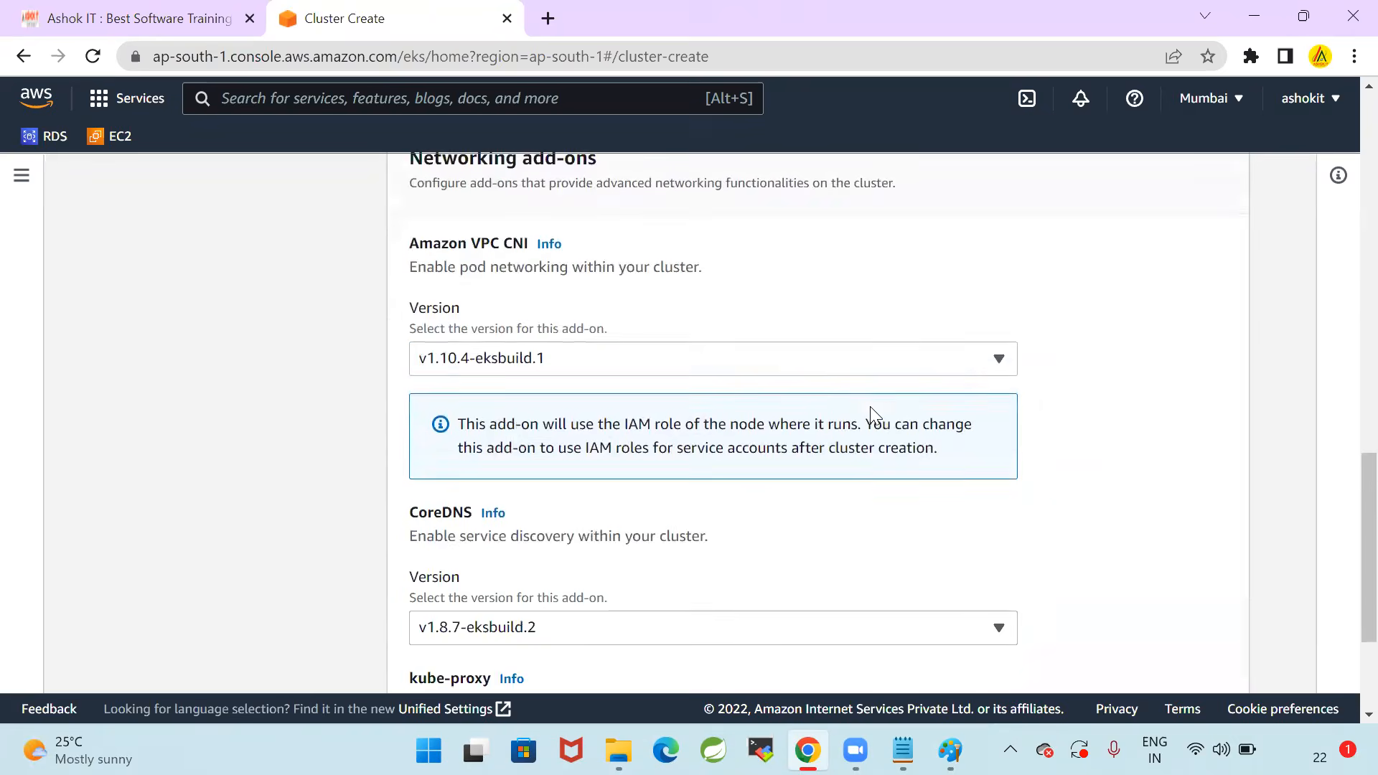
pyautogui.scroll(15, 872, 434)
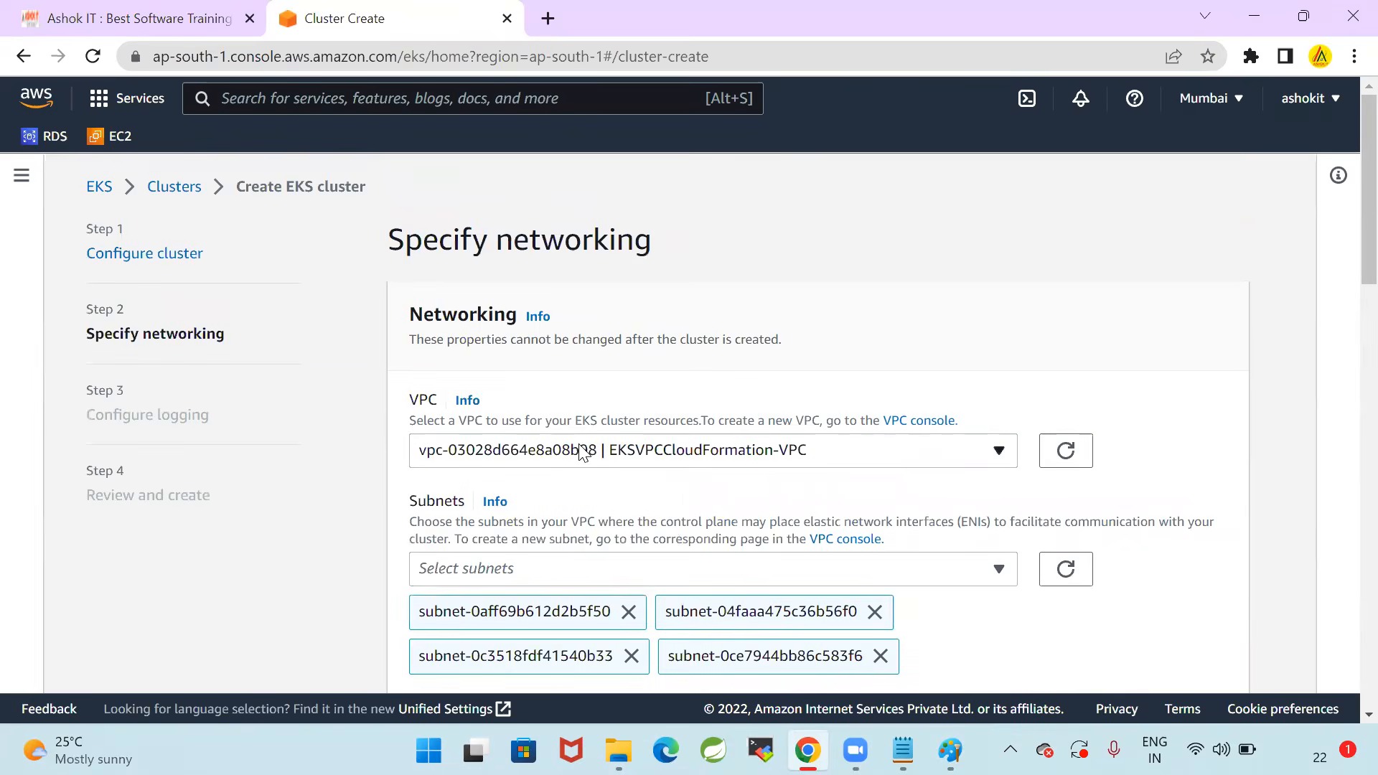
pyautogui.scroll(-3, 603, 445)
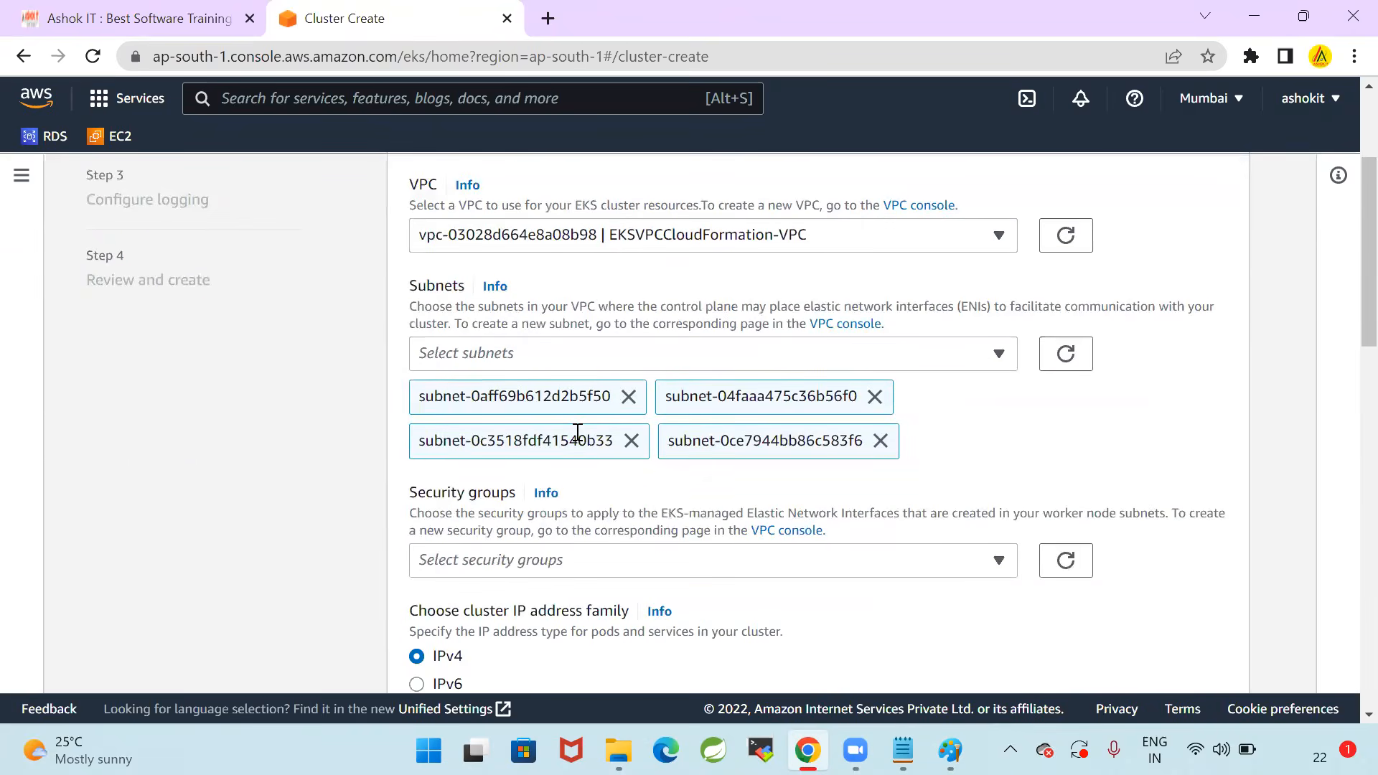
pyautogui.scroll(-3, 502, 445)
pyautogui.click(540, 346)
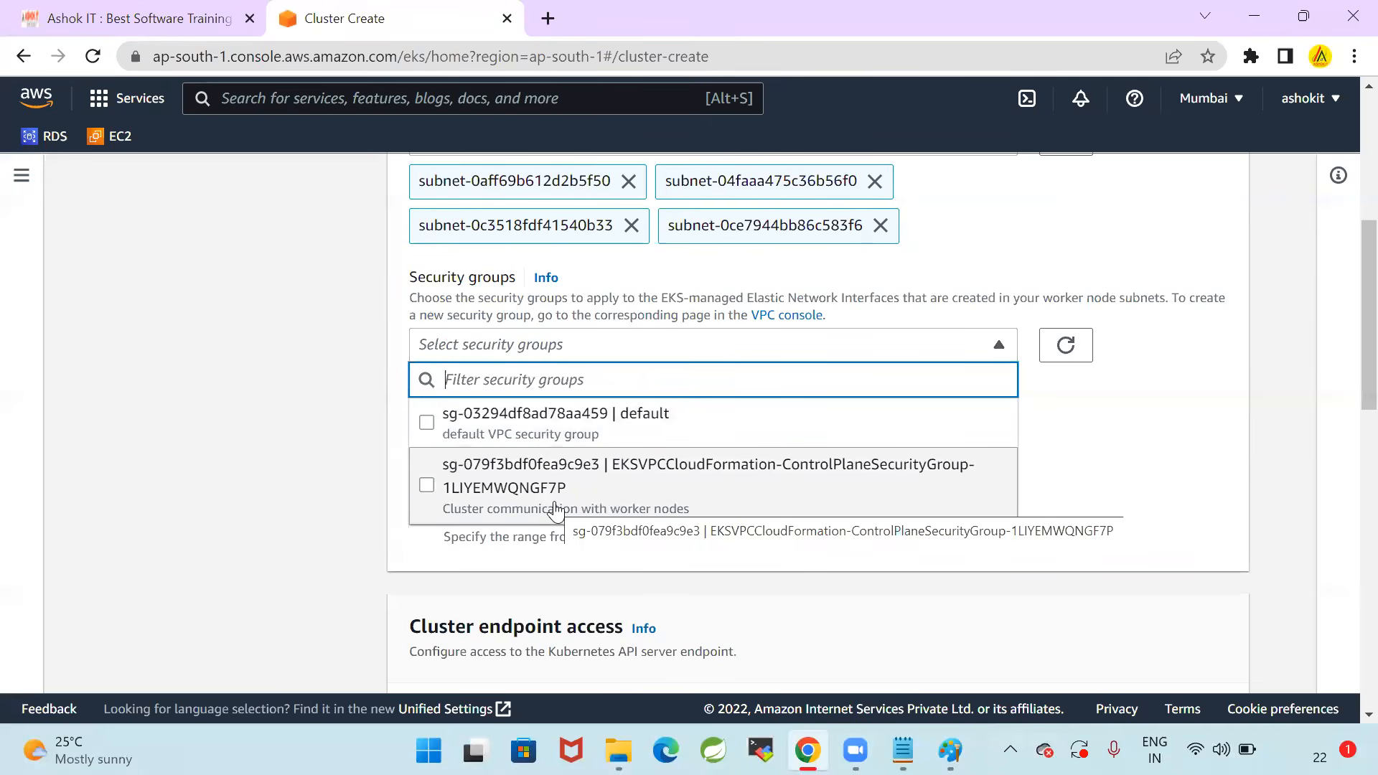
pyautogui.click(919, 475)
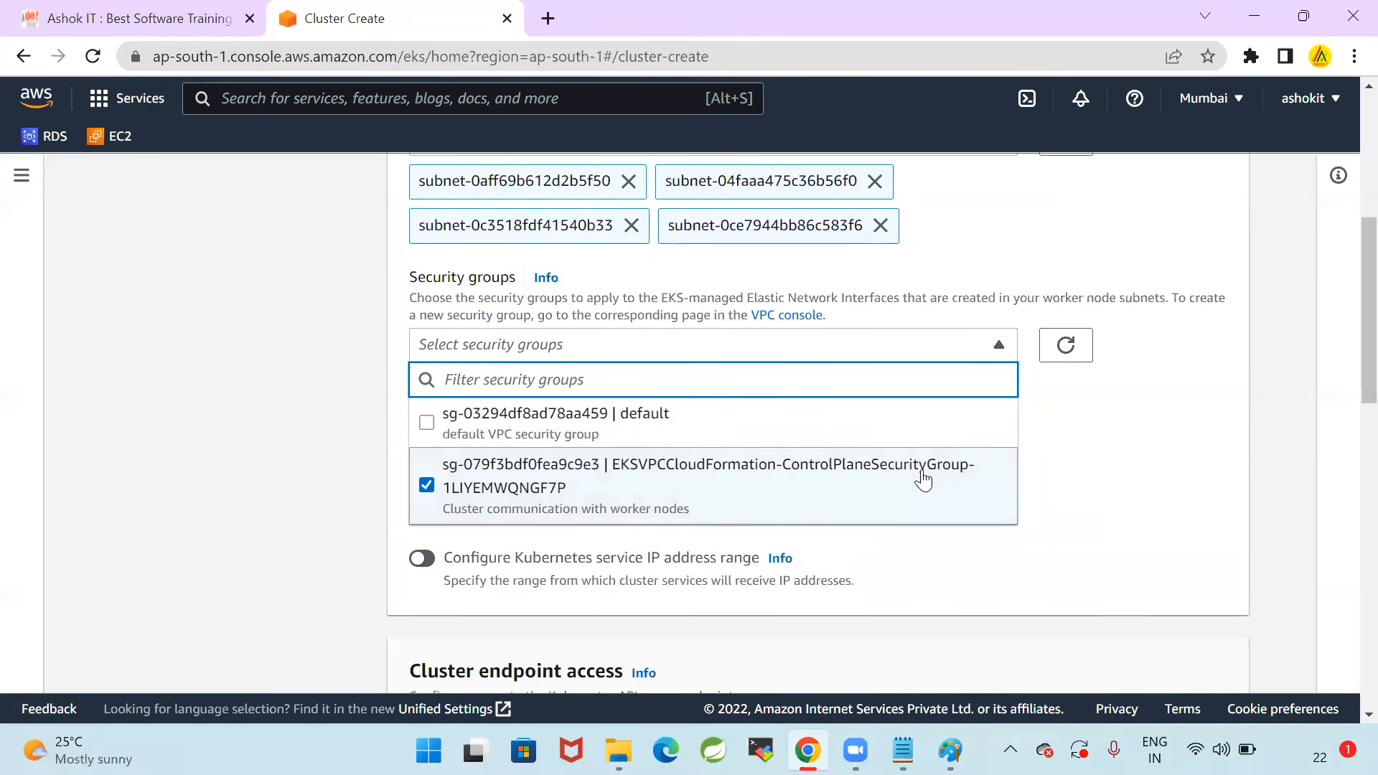
pyautogui.click(268, 479)
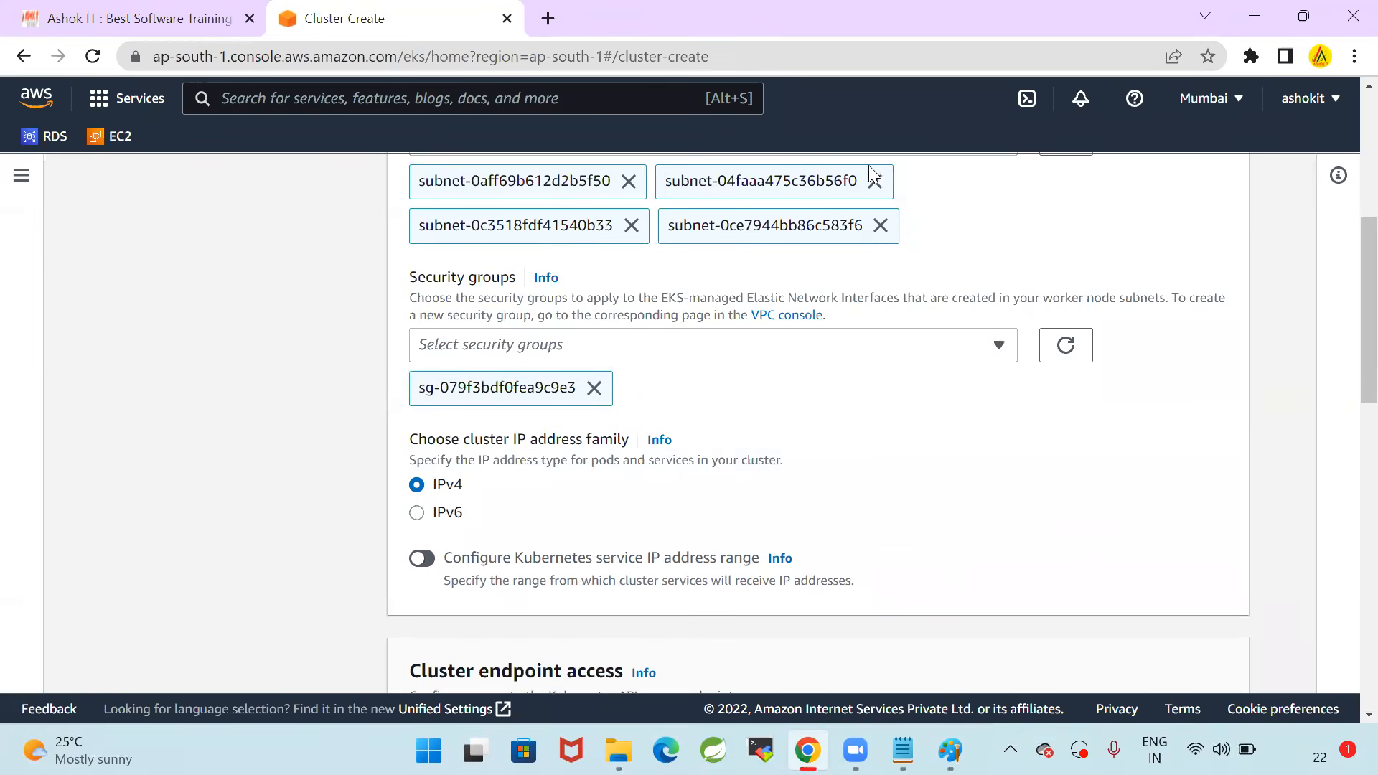
pyautogui.scroll(3, 1149, 467)
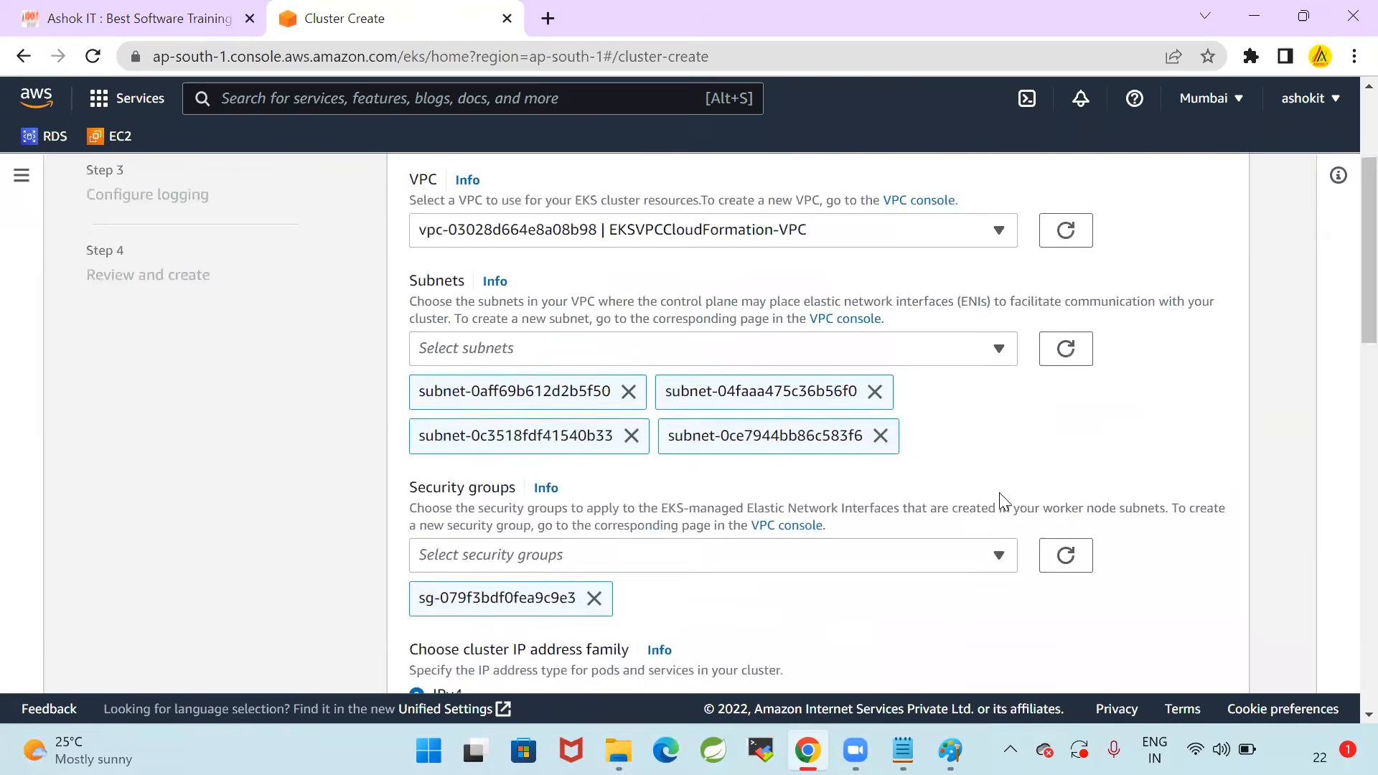
pyautogui.scroll(1, 871, 419)
pyautogui.scroll(-5, 707, 353)
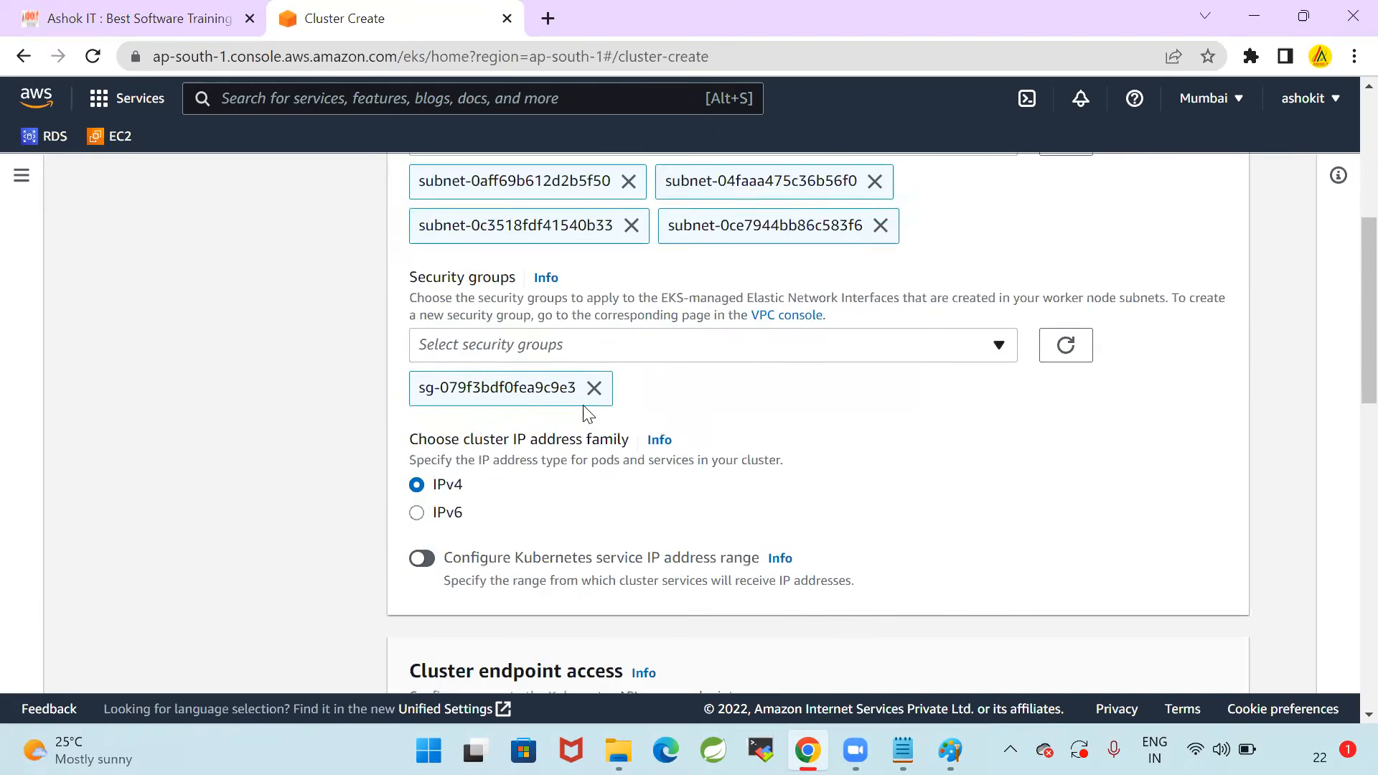
pyautogui.click(618, 352)
pyautogui.click(267, 465)
# Accept the default networking add-on versions and continue to the logging settings after checking the setup notes
pyautogui.scroll(-5, 880, 459)
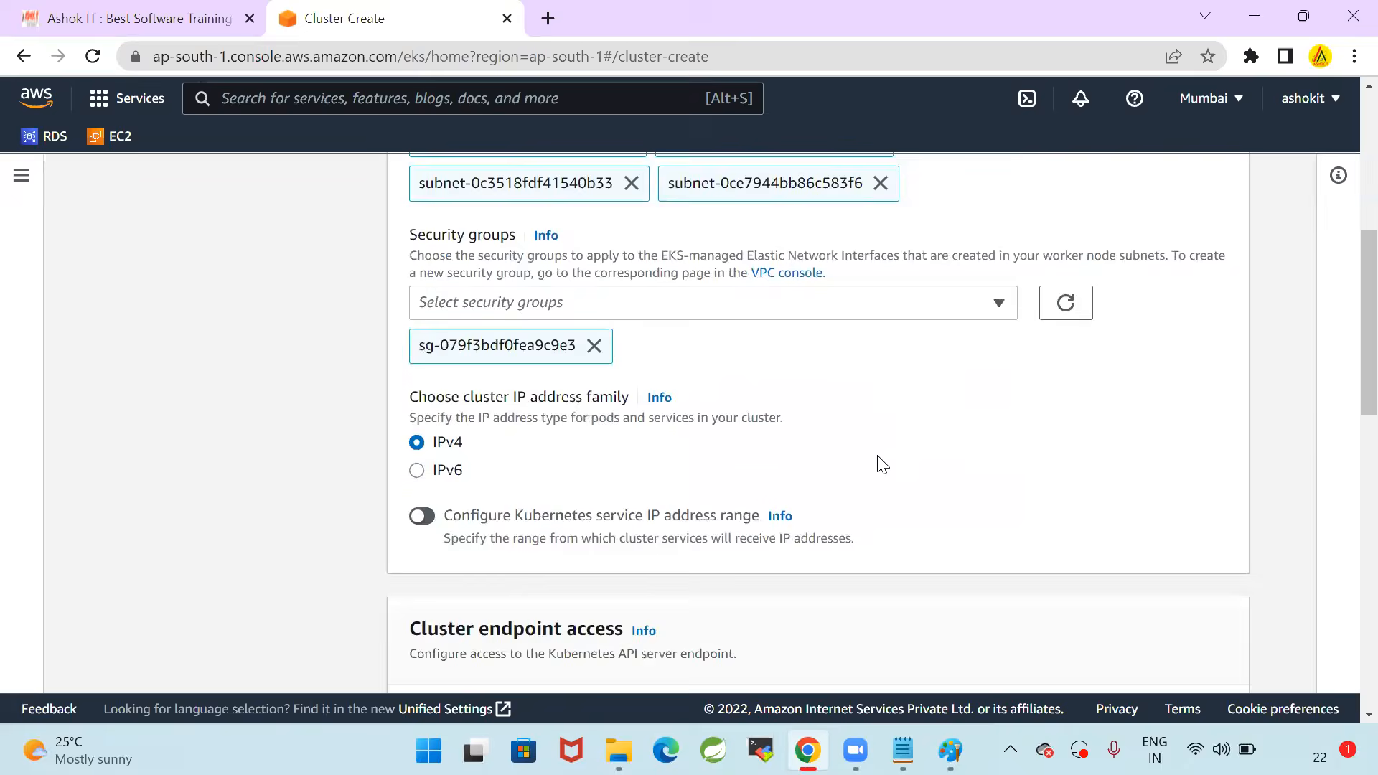
pyautogui.scroll(-4, 710, 380)
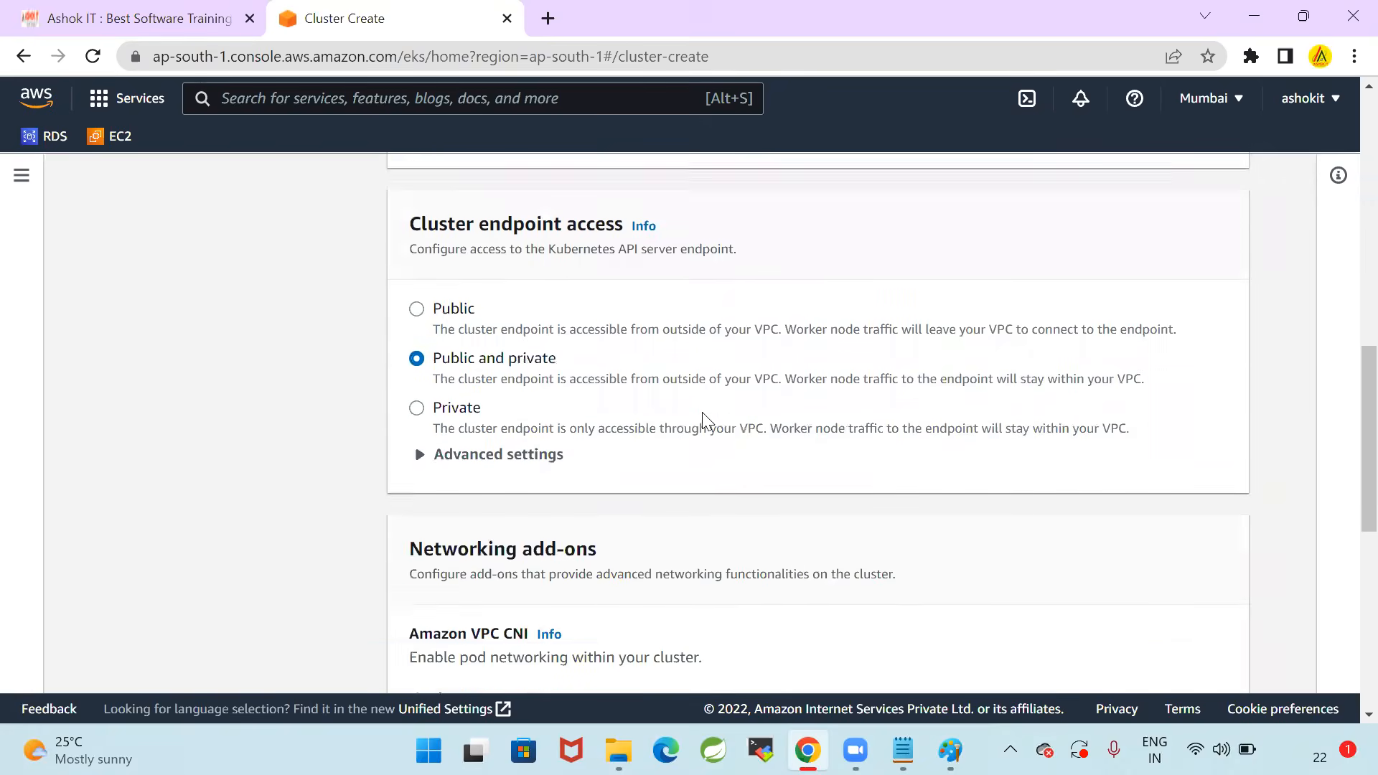
pyautogui.scroll(-6, 671, 417)
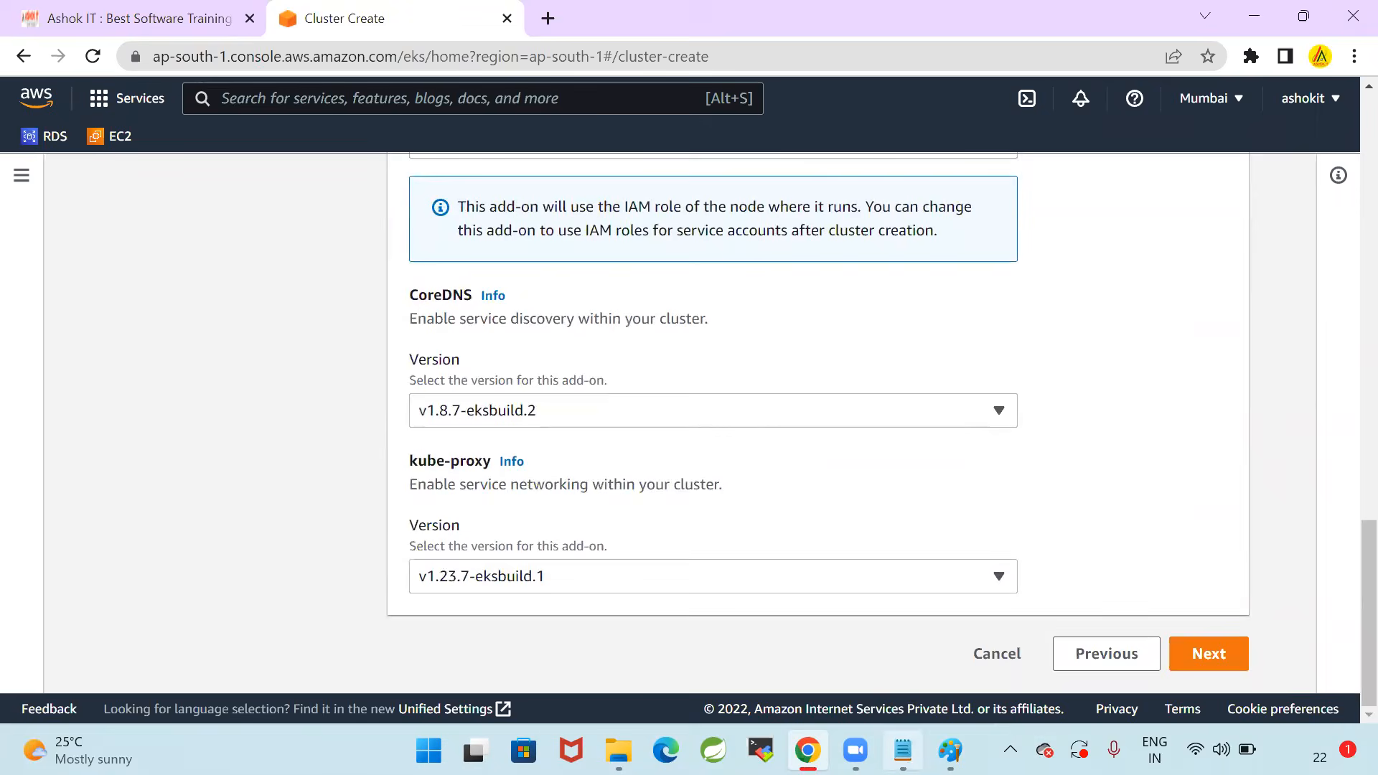
pyautogui.click(902, 750)
pyautogui.click(902, 750)
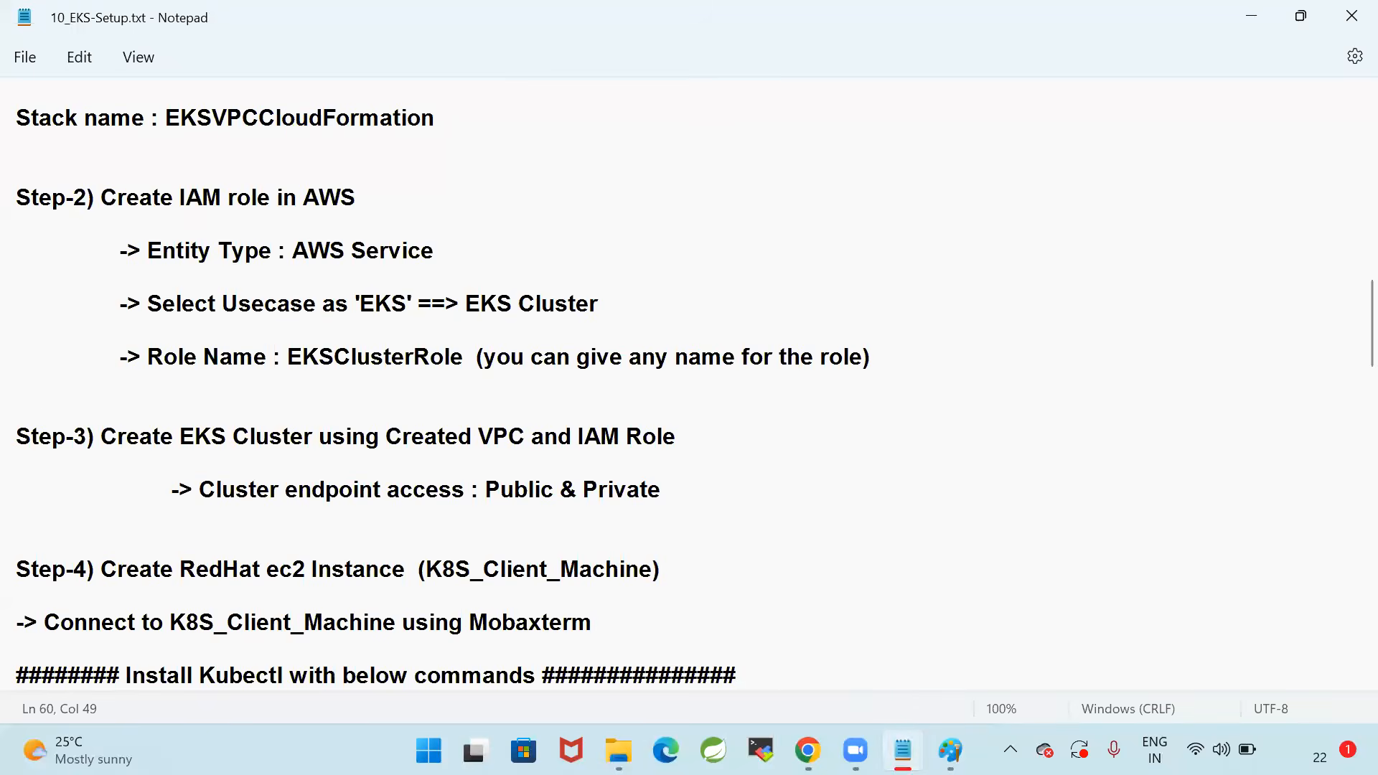
pyautogui.click(1199, 661)
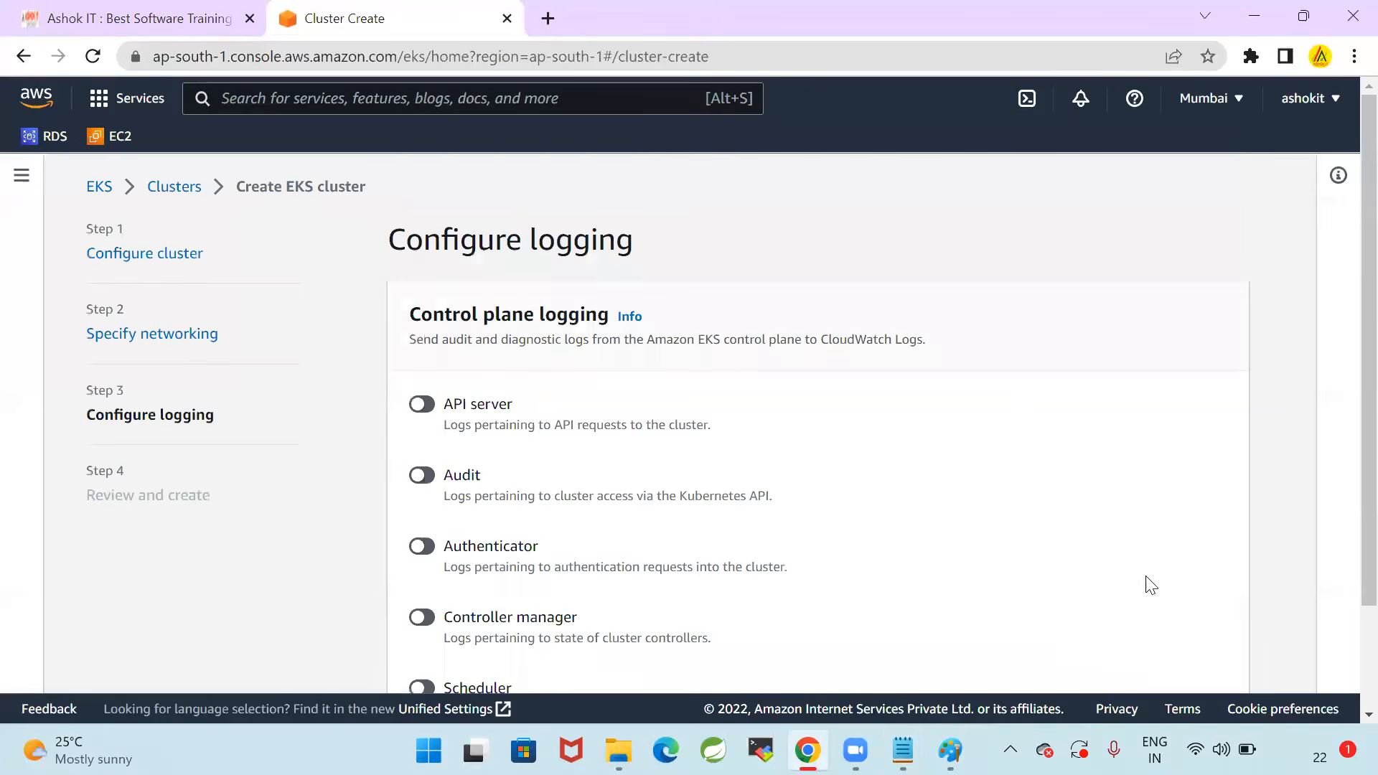
# Leave all control plane logging types off and continue to the review of the cluster configuration
pyautogui.scroll(-2, 941, 430)
pyautogui.scroll(2, 926, 438)
pyautogui.scroll(-2, 826, 428)
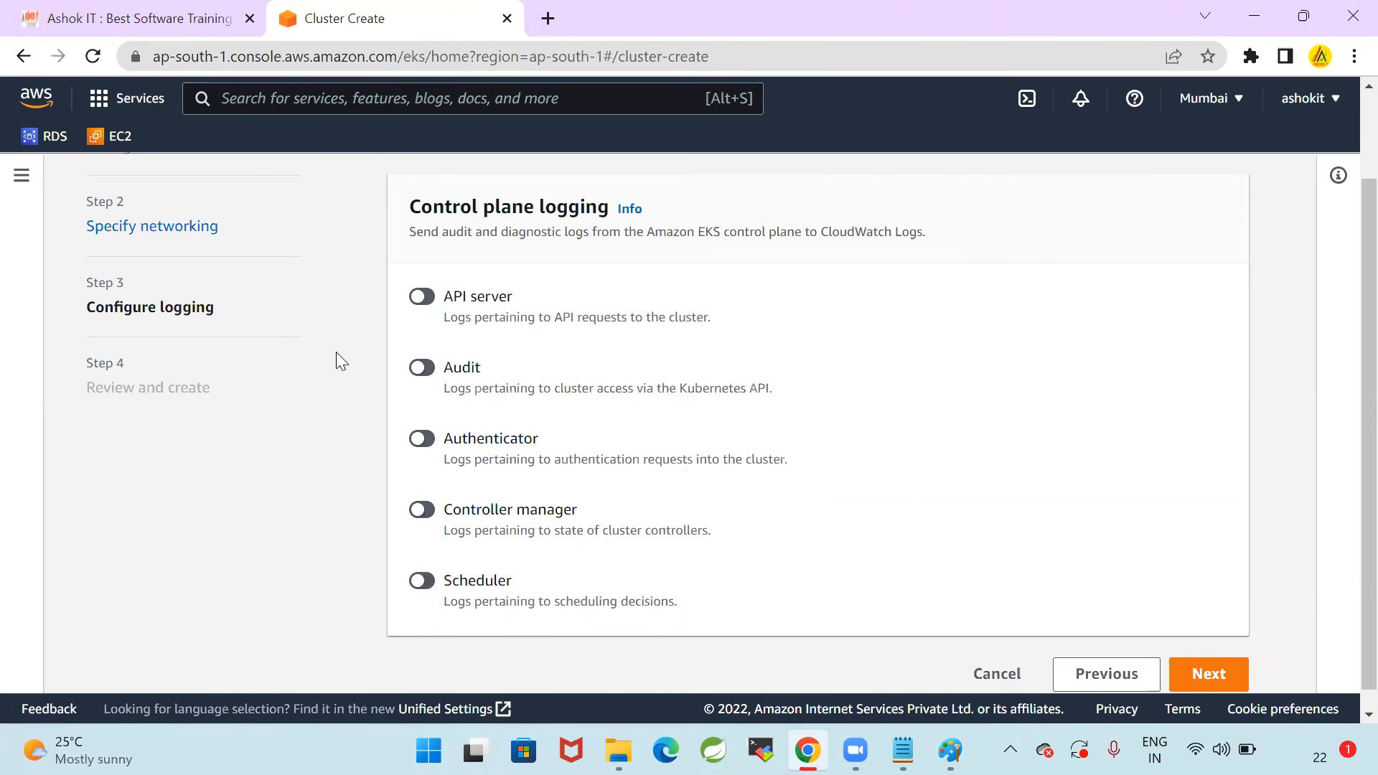
pyautogui.click(1223, 676)
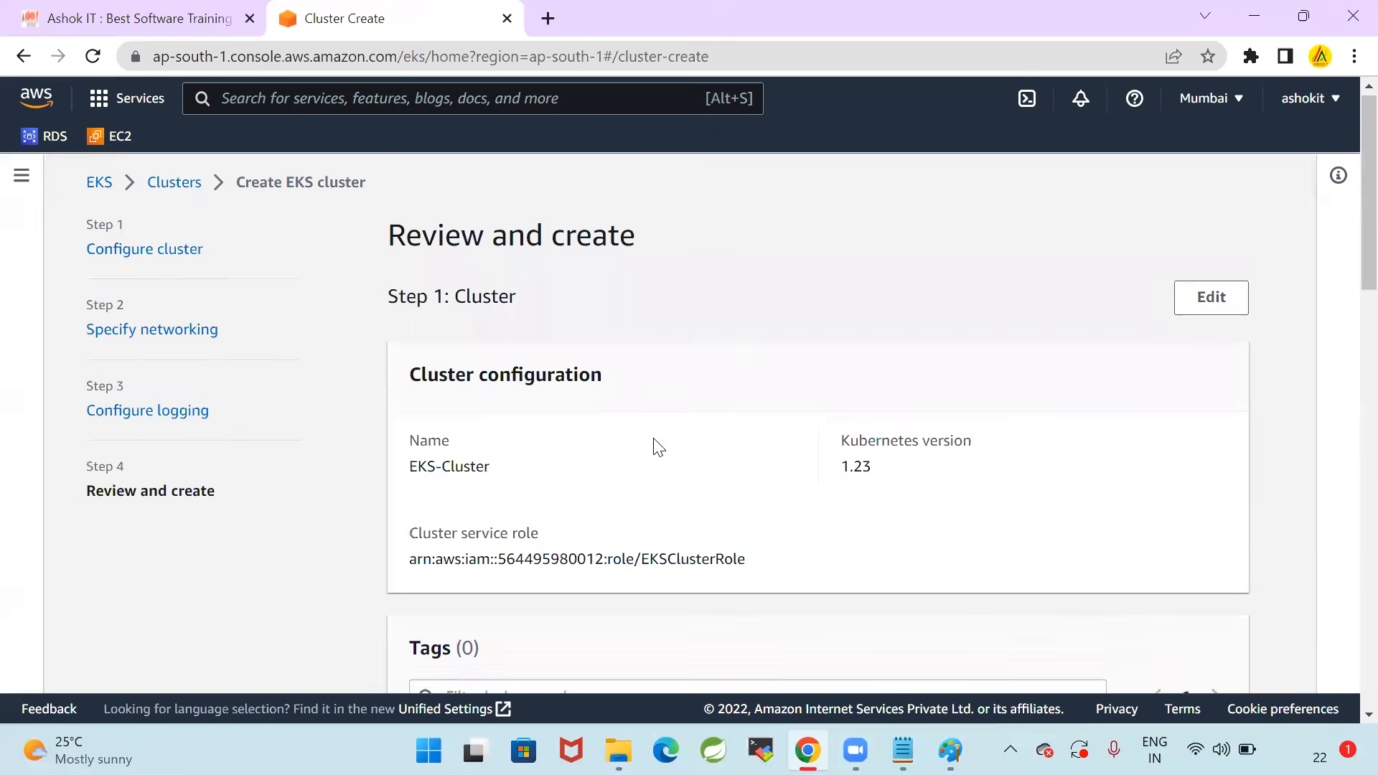
# Review the configuration, create EKS-Cluster, and dismiss the notification on its detail page
pyautogui.scroll(-12, 658, 446)
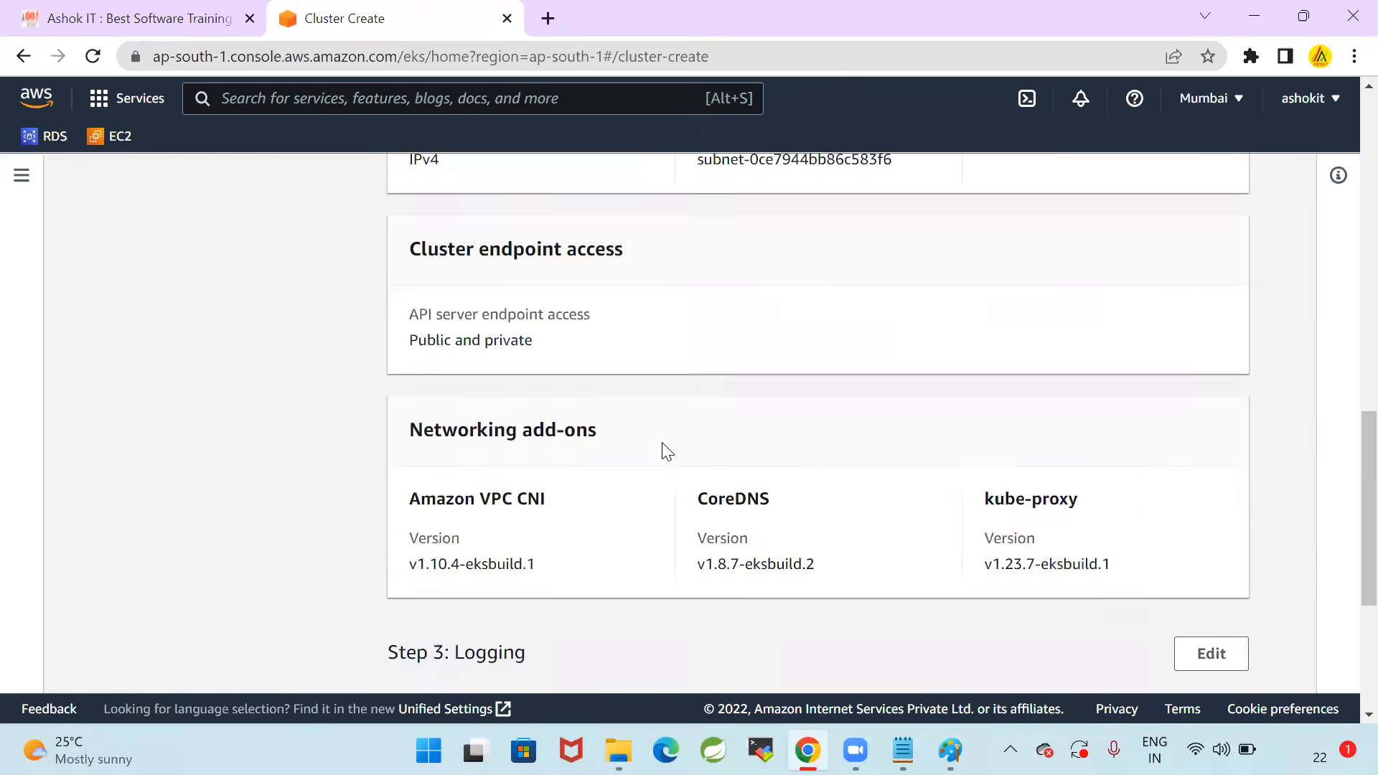
pyautogui.scroll(-5, 664, 449)
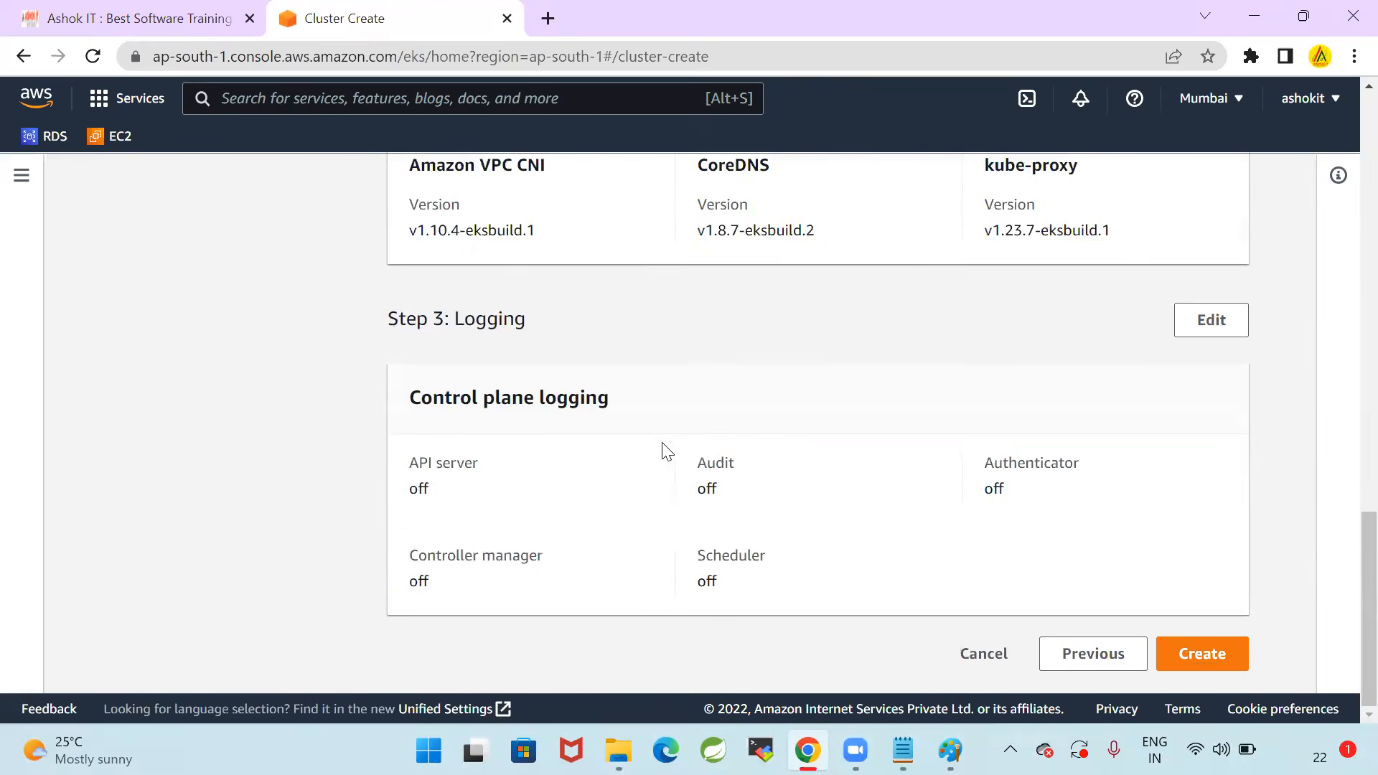
pyautogui.click(1213, 657)
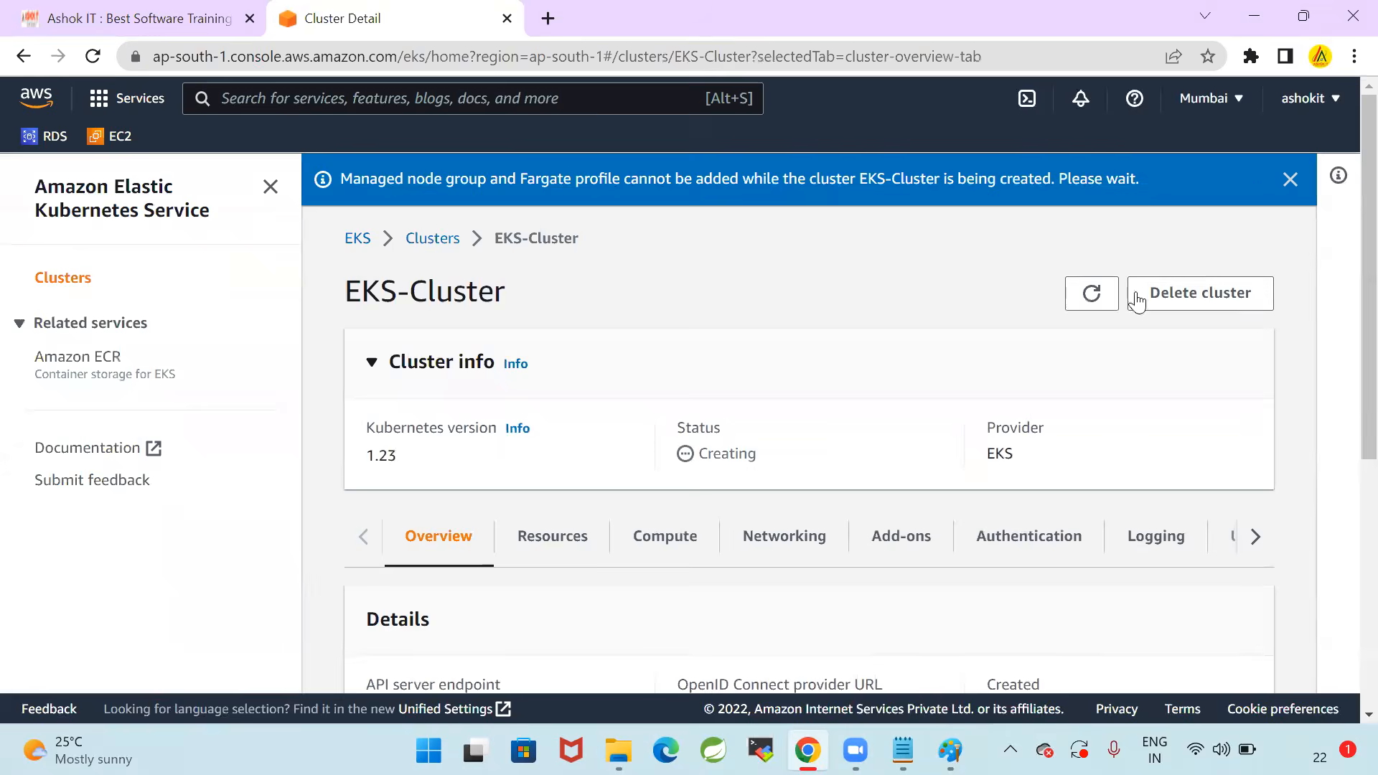
pyautogui.click(1290, 178)
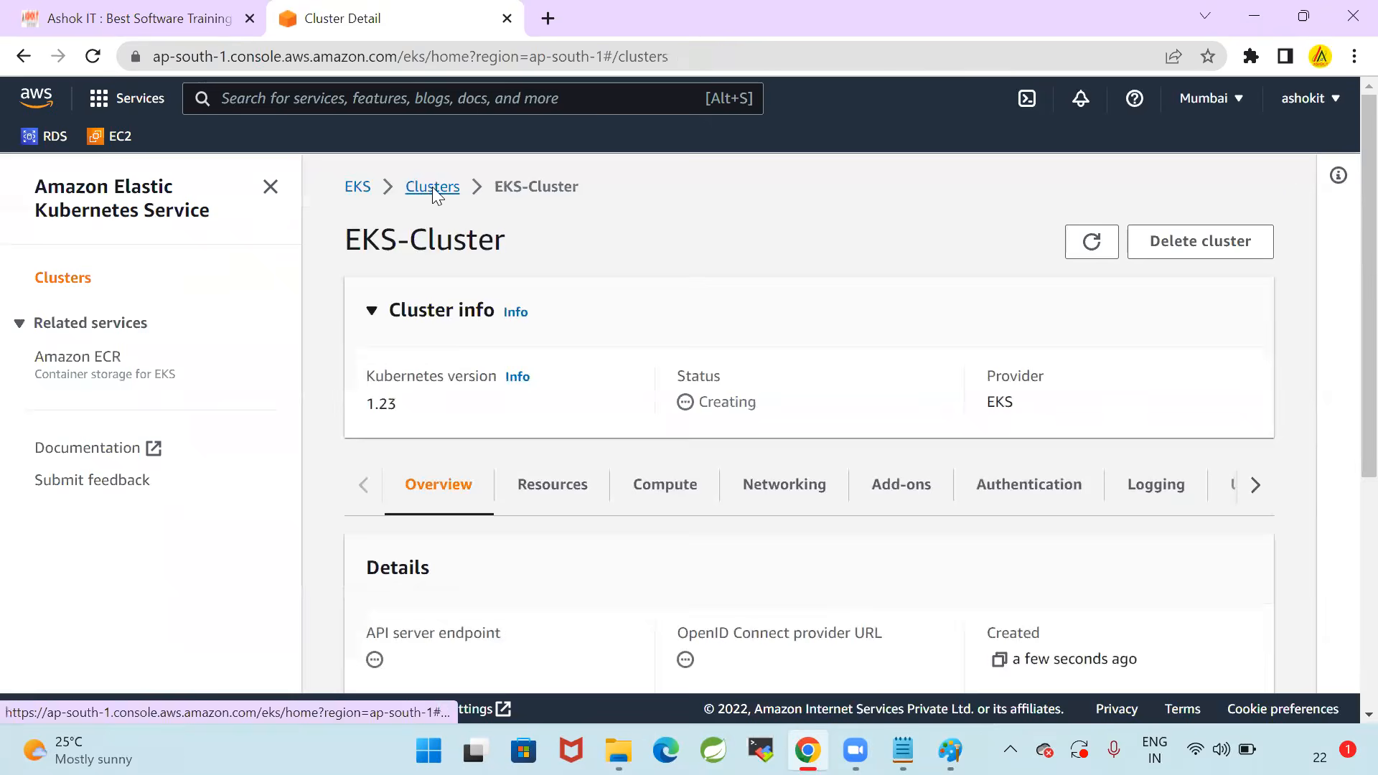
# Return to the clusters list, refresh it, and check the creation status of EKS-Cluster
pyautogui.click(432, 186)
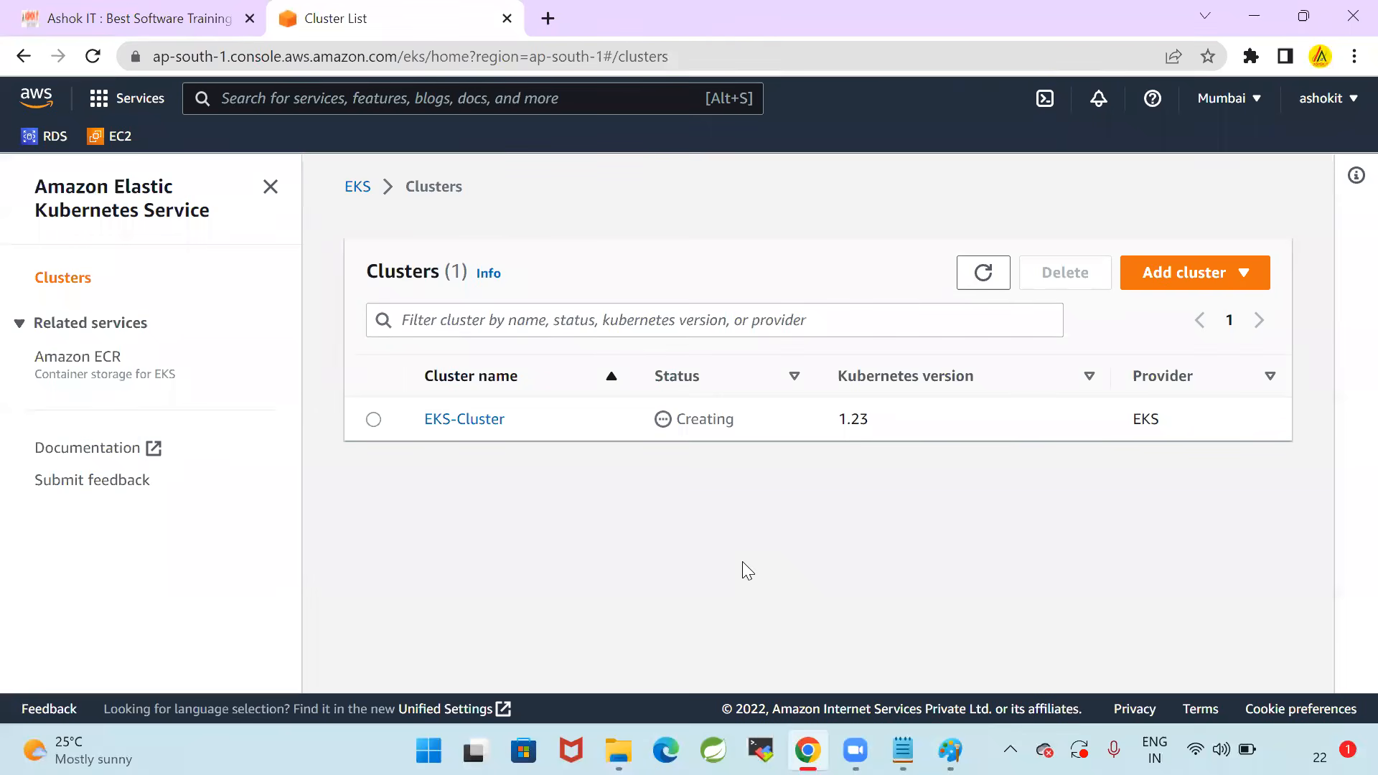
pyautogui.click(983, 276)
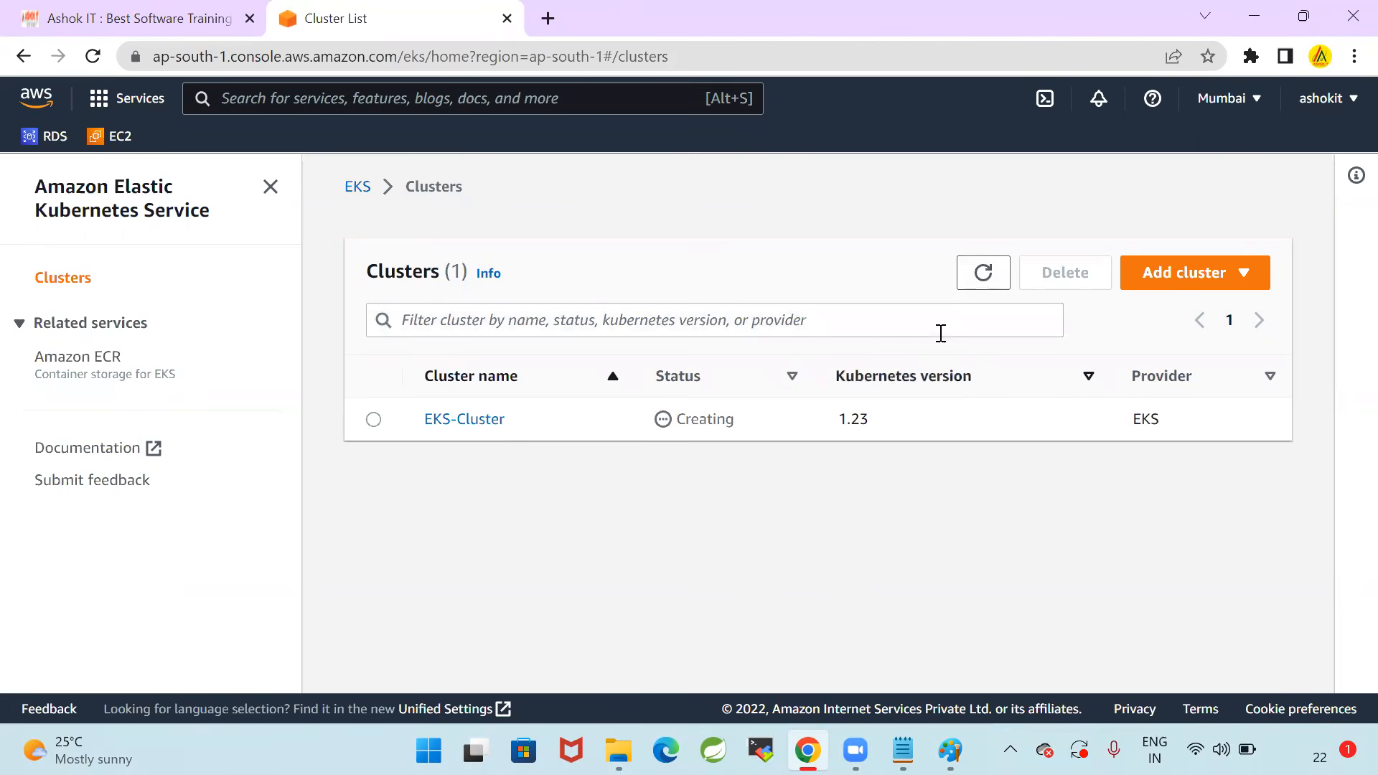
pyautogui.click(373, 419)
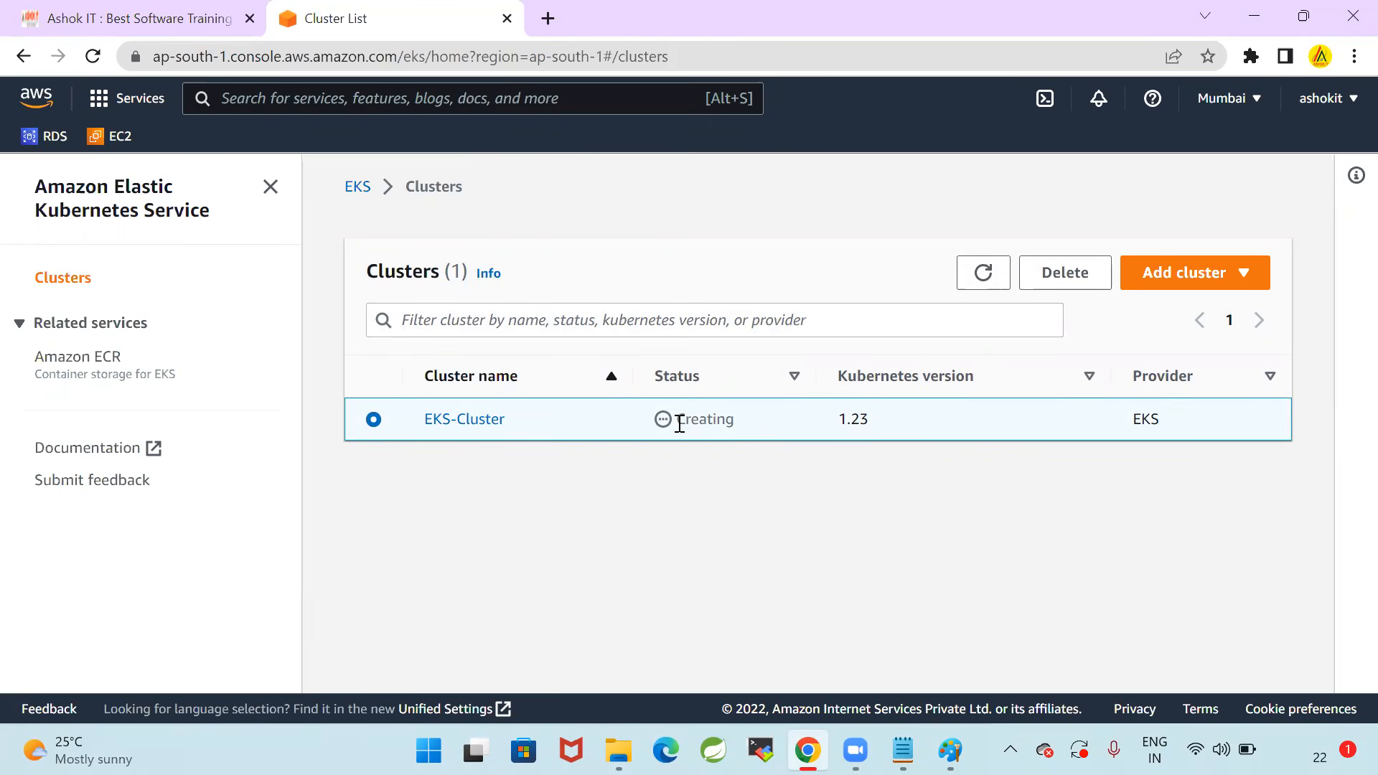
pyautogui.moveTo(679, 423); pyautogui.dragTo(750, 425)
pyautogui.click(747, 518)
# Switch to the Paint diagram, mark the Control Plane and kubectl labels in red, and undo both marks
pyautogui.click(950, 750)
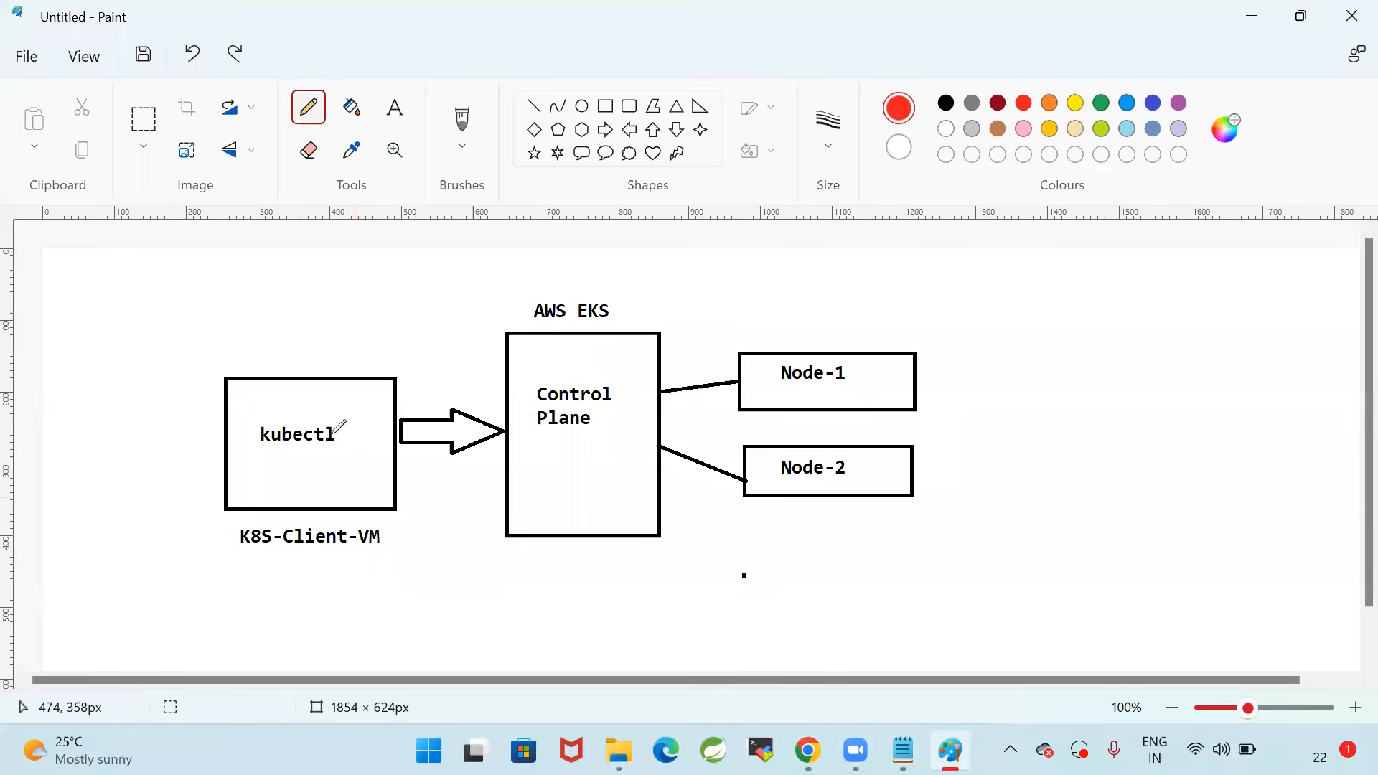
pyautogui.moveTo(611, 372)
pyautogui.mouseDown()
pyautogui.moveTo(558, 368)
pyautogui.moveTo(639, 451)
pyautogui.moveTo(611, 371)
pyautogui.mouseUp()
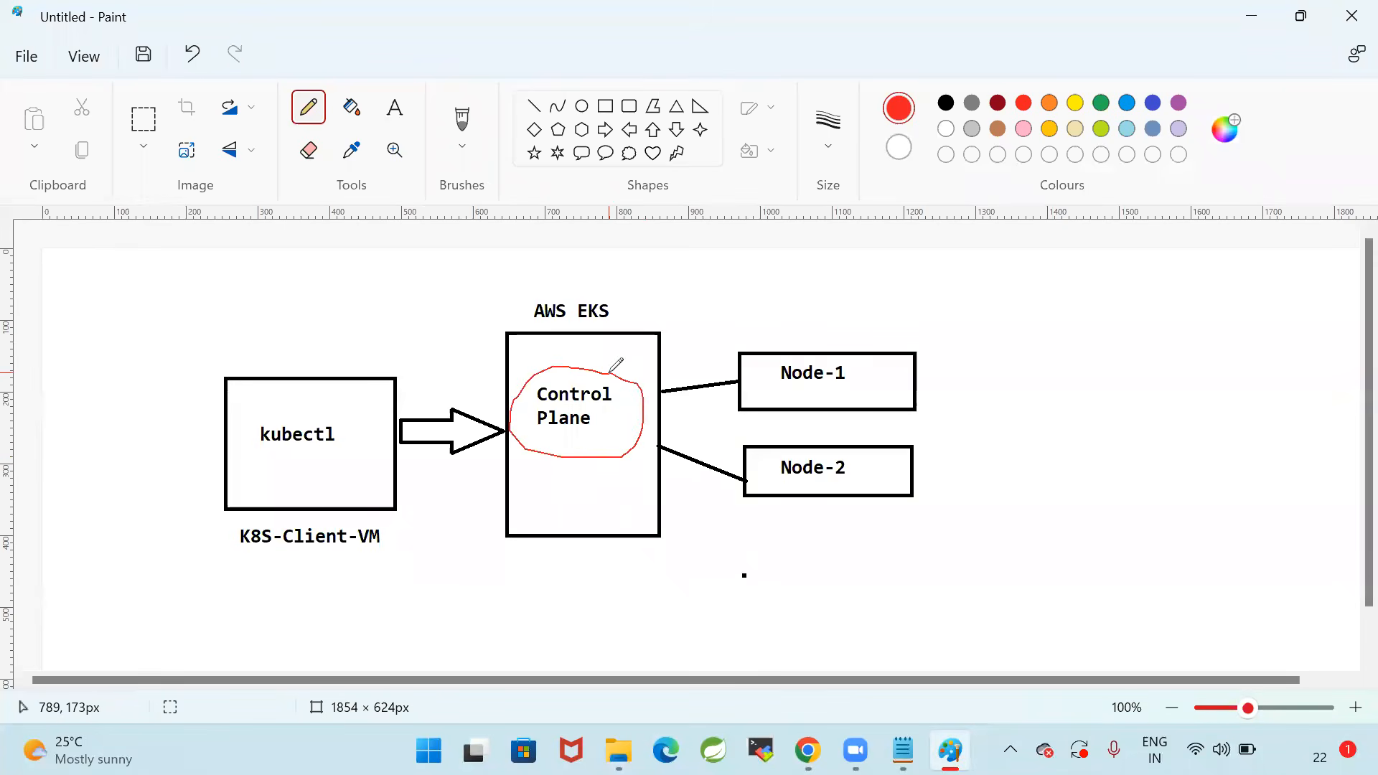
pyautogui.hotkey('ctrl', 'z')
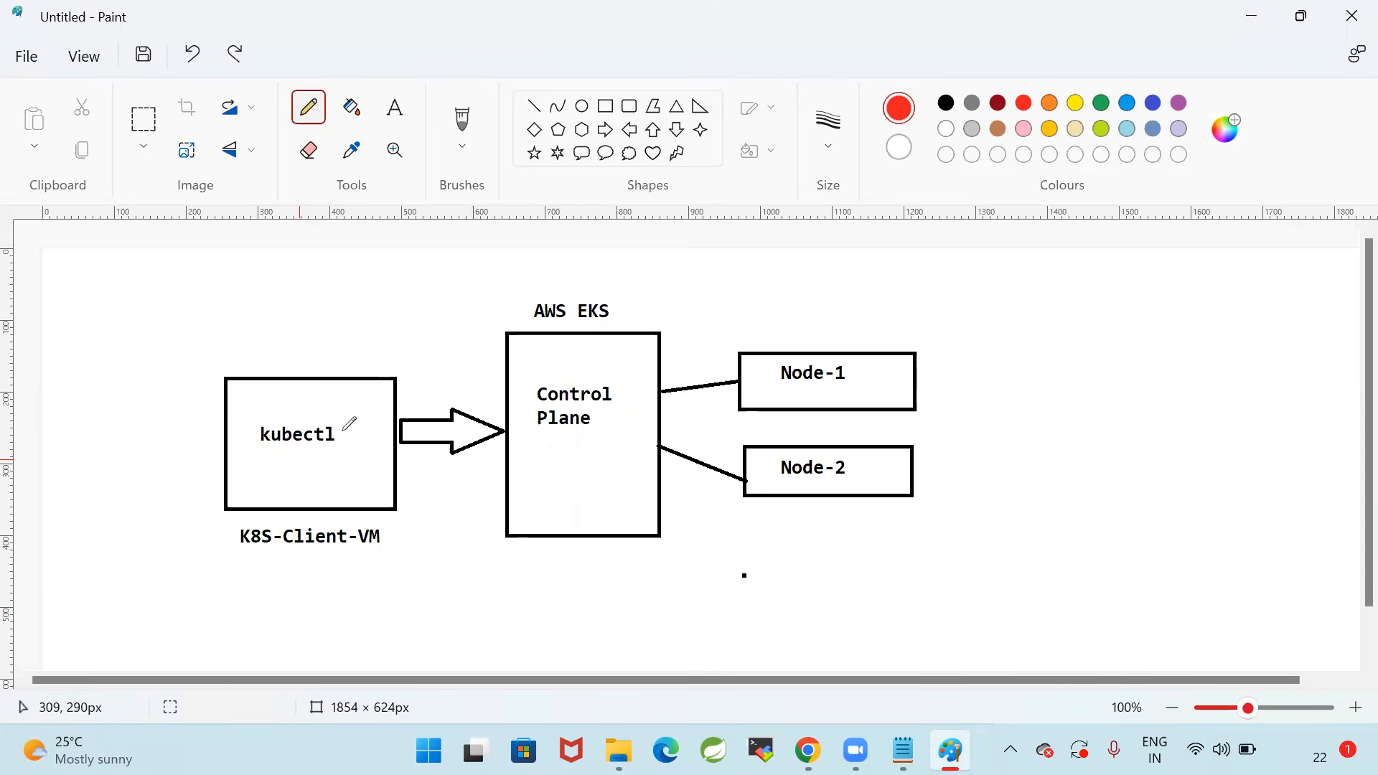
pyautogui.moveTo(273, 414)
pyautogui.mouseDown()
pyautogui.moveTo(251, 468)
pyautogui.moveTo(338, 455)
pyautogui.moveTo(298, 412)
pyautogui.mouseUp()
pyautogui.hotkey('ctrl', 'z')
# Switch to 10_EKS-Setup.txt in Notepad and highlight the Step-4 line about creating the RedHat EC2 instance K8S_Client_Machine
pyautogui.click(808, 750)
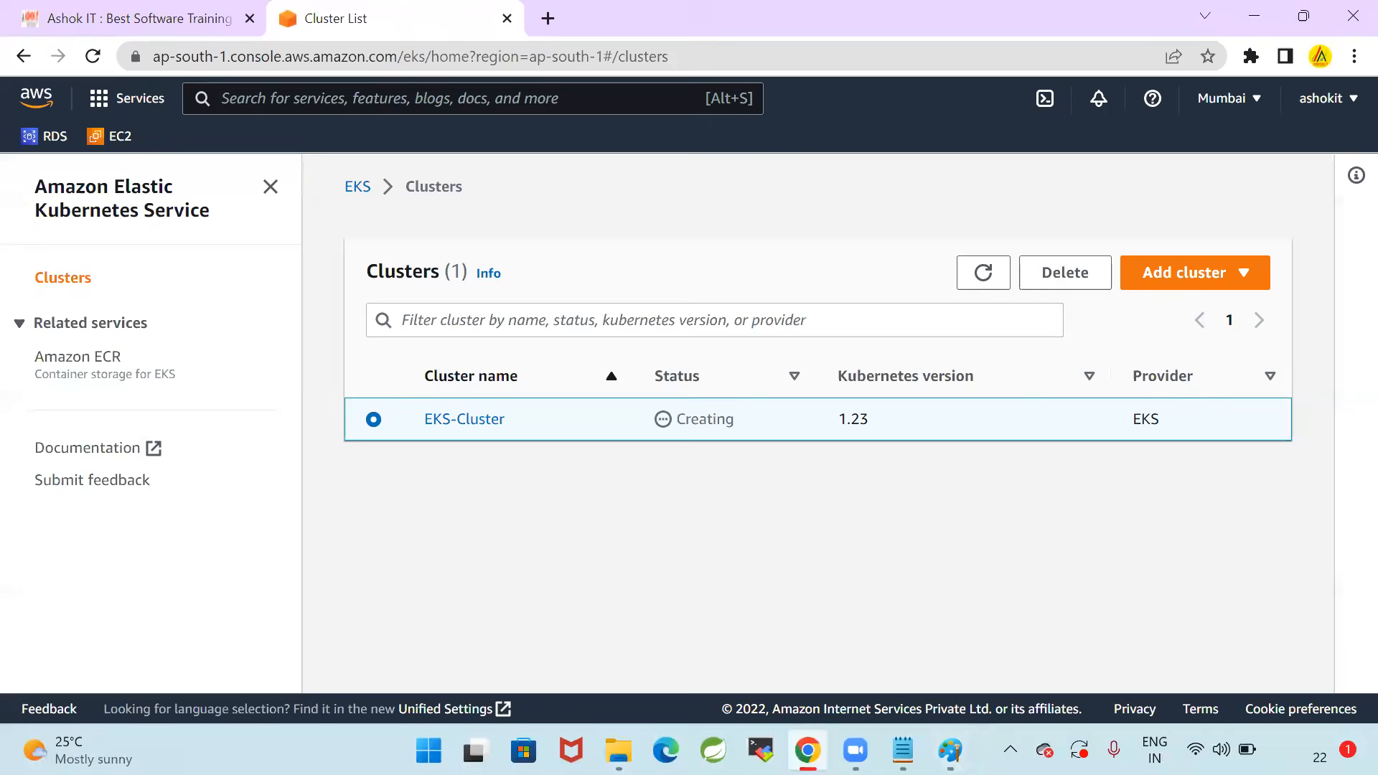
pyautogui.click(903, 751)
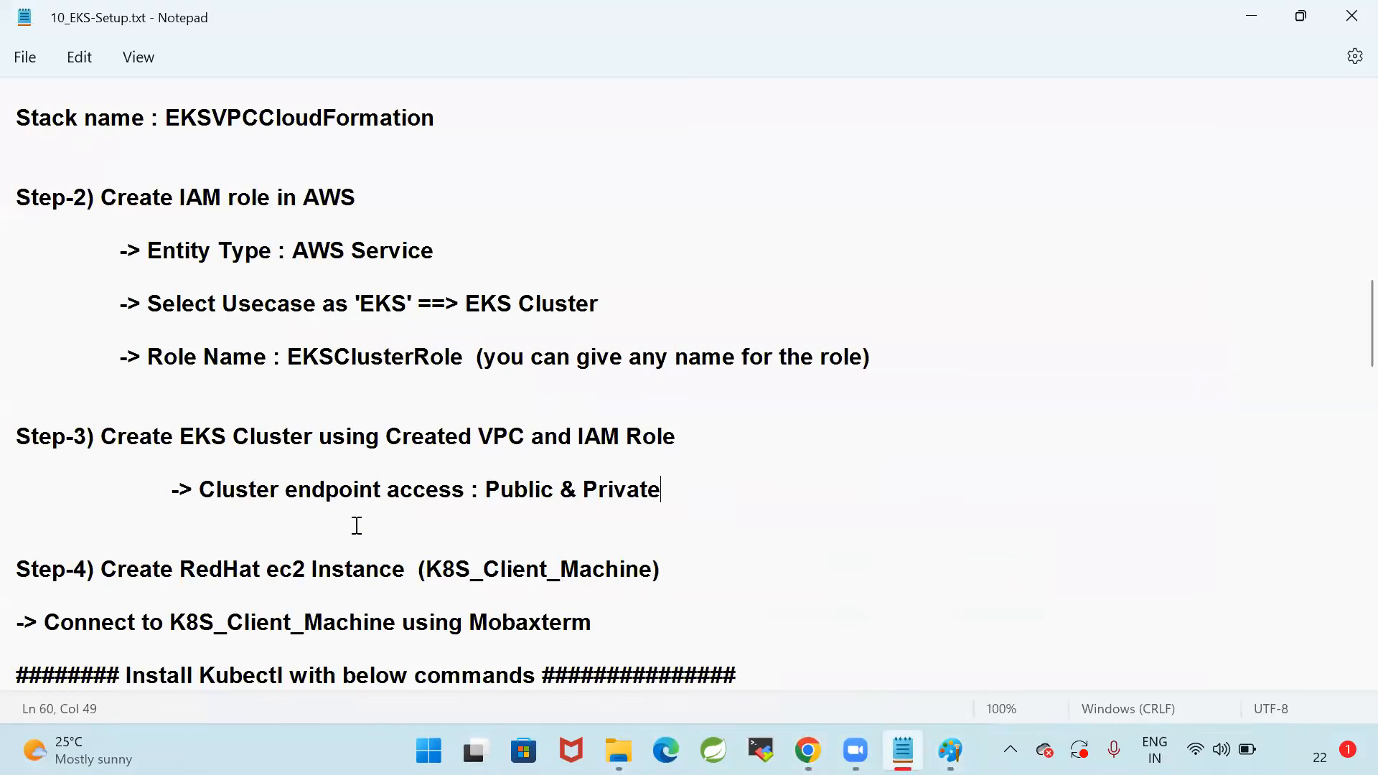
pyautogui.moveTo(729, 562); pyautogui.dragTo(12, 566)
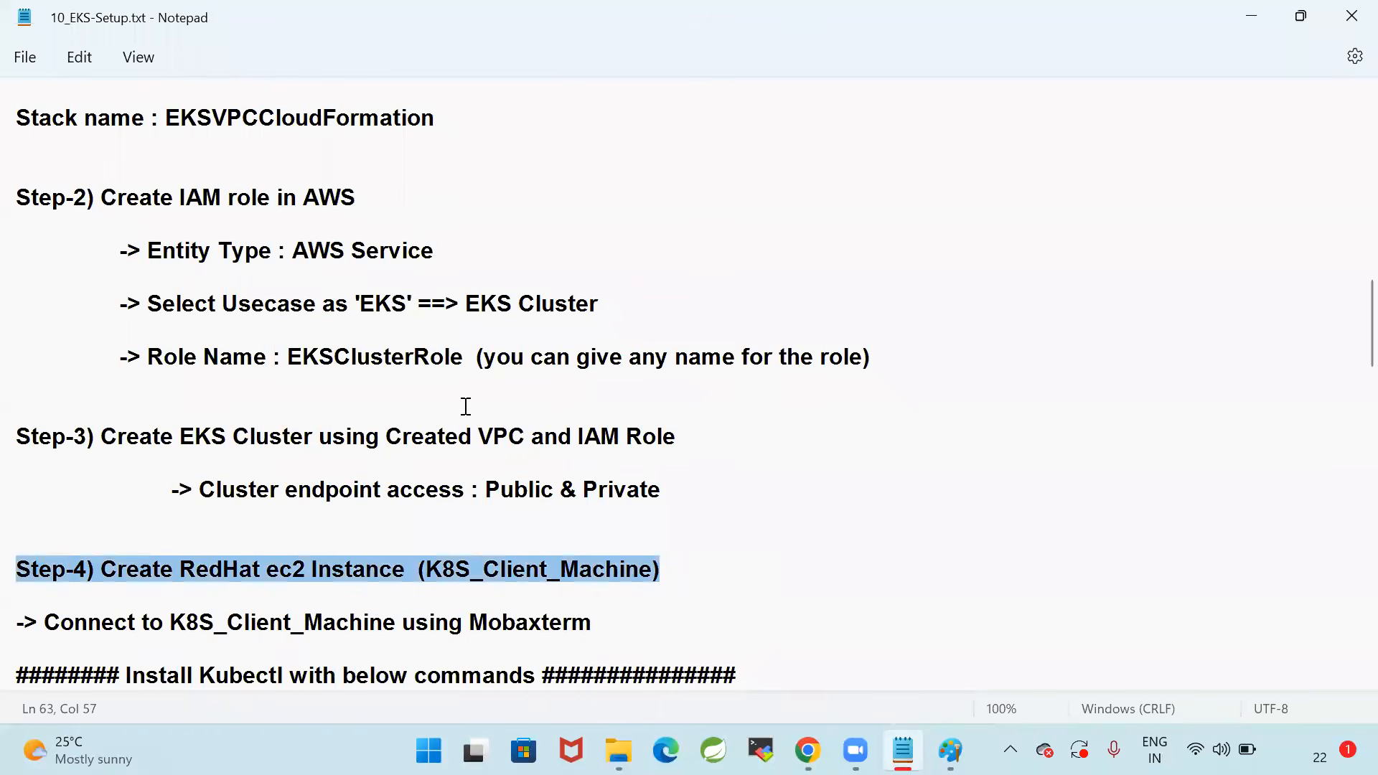
# Highlight the Step-1 VPC section and the Step-2 IAM role section in 10_EKS-Setup.txt, then clear the selection
pyautogui.scroll(1, 471, 405)
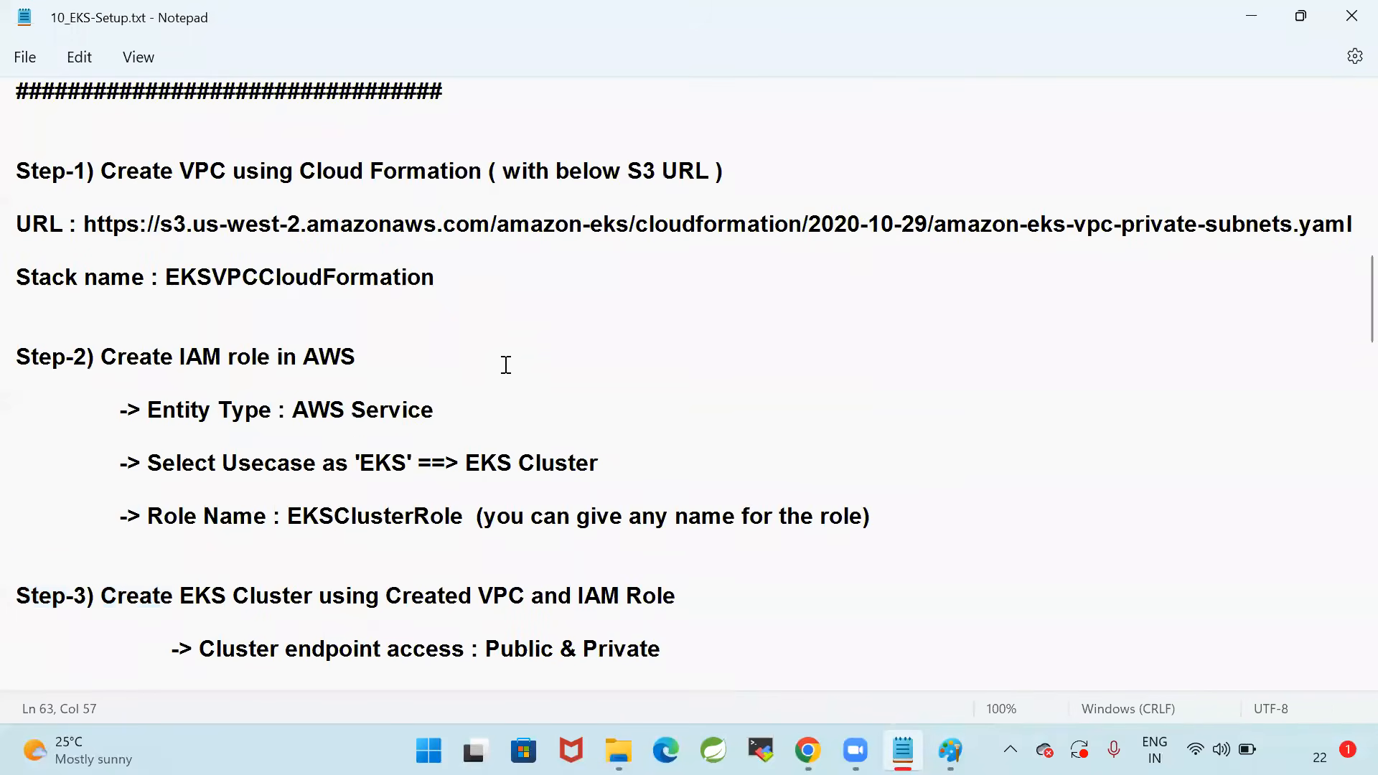
pyautogui.moveTo(481, 290); pyautogui.dragTo(12, 161)
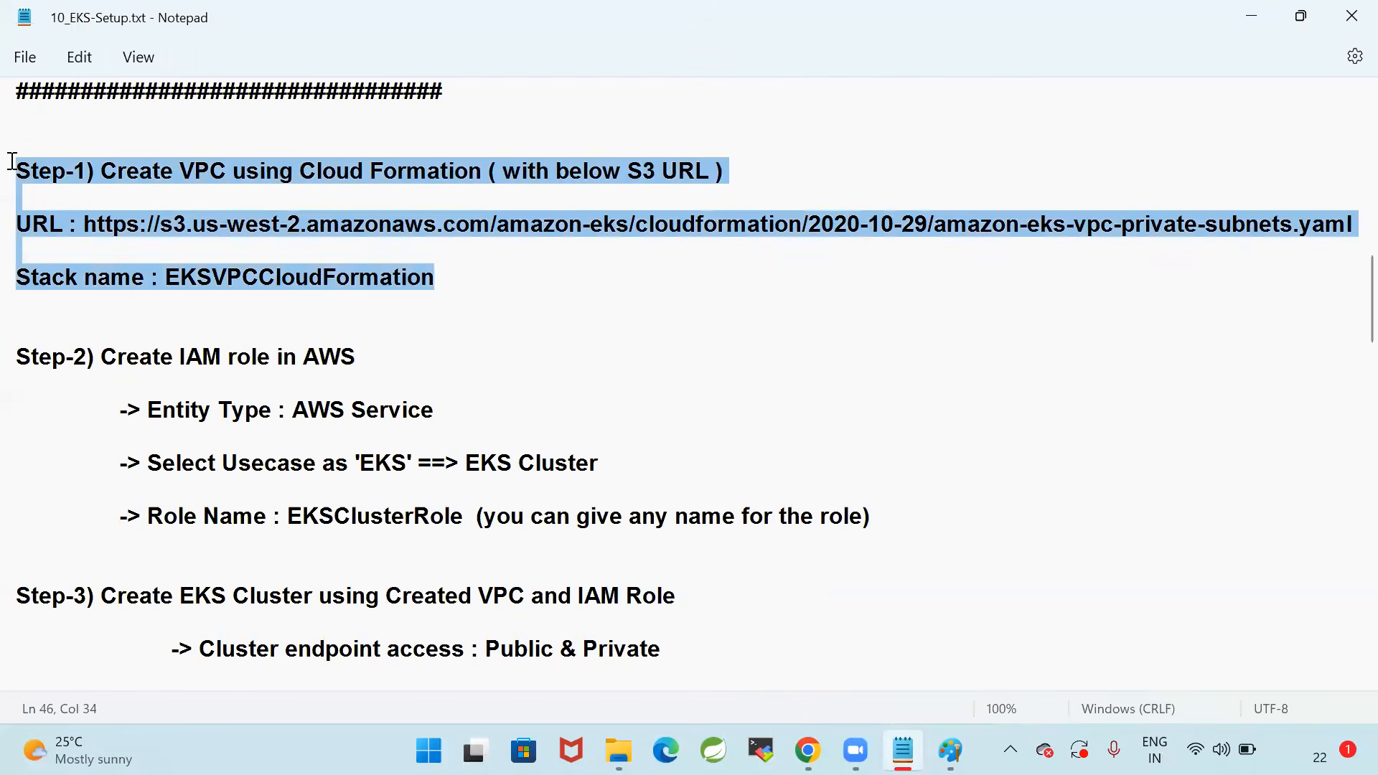
pyautogui.scroll(-3, 618, 403)
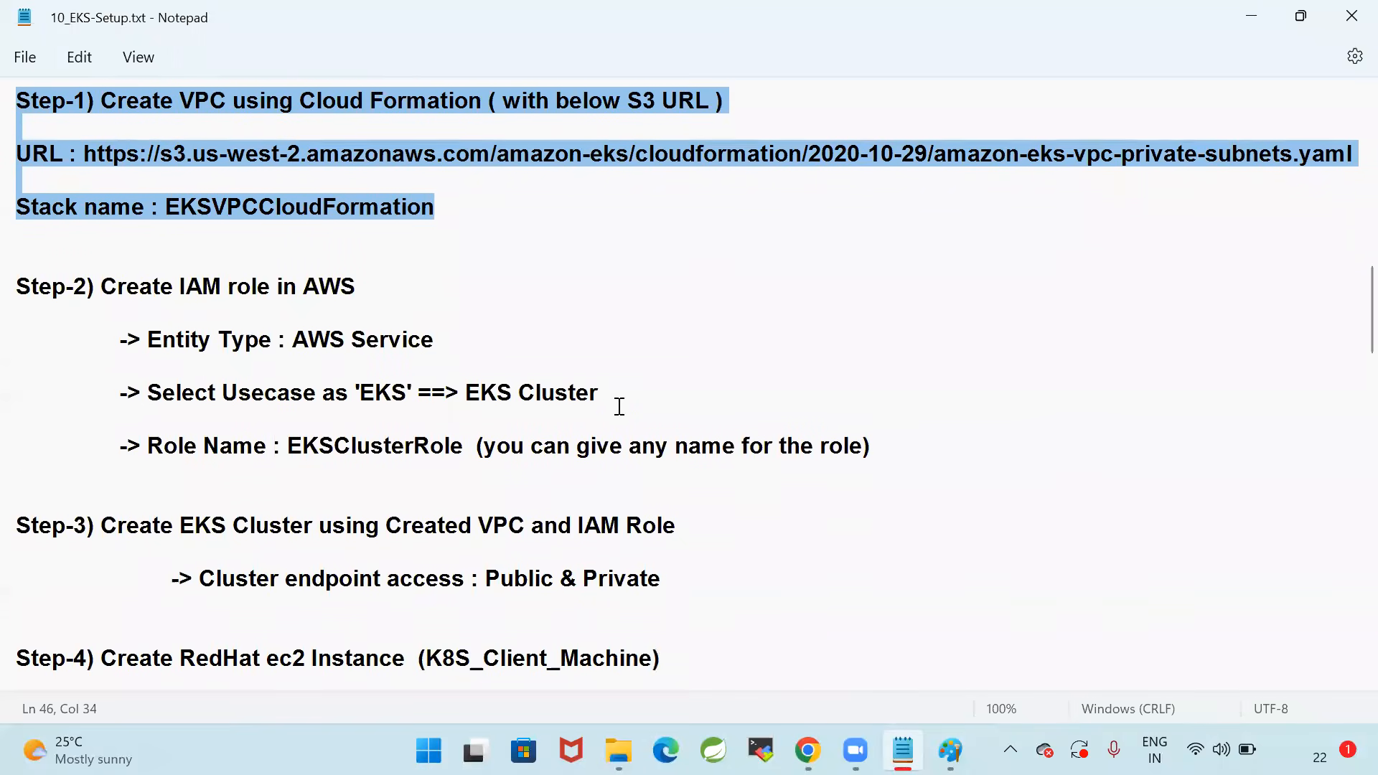
pyautogui.moveTo(941, 455); pyautogui.dragTo(15, 243)
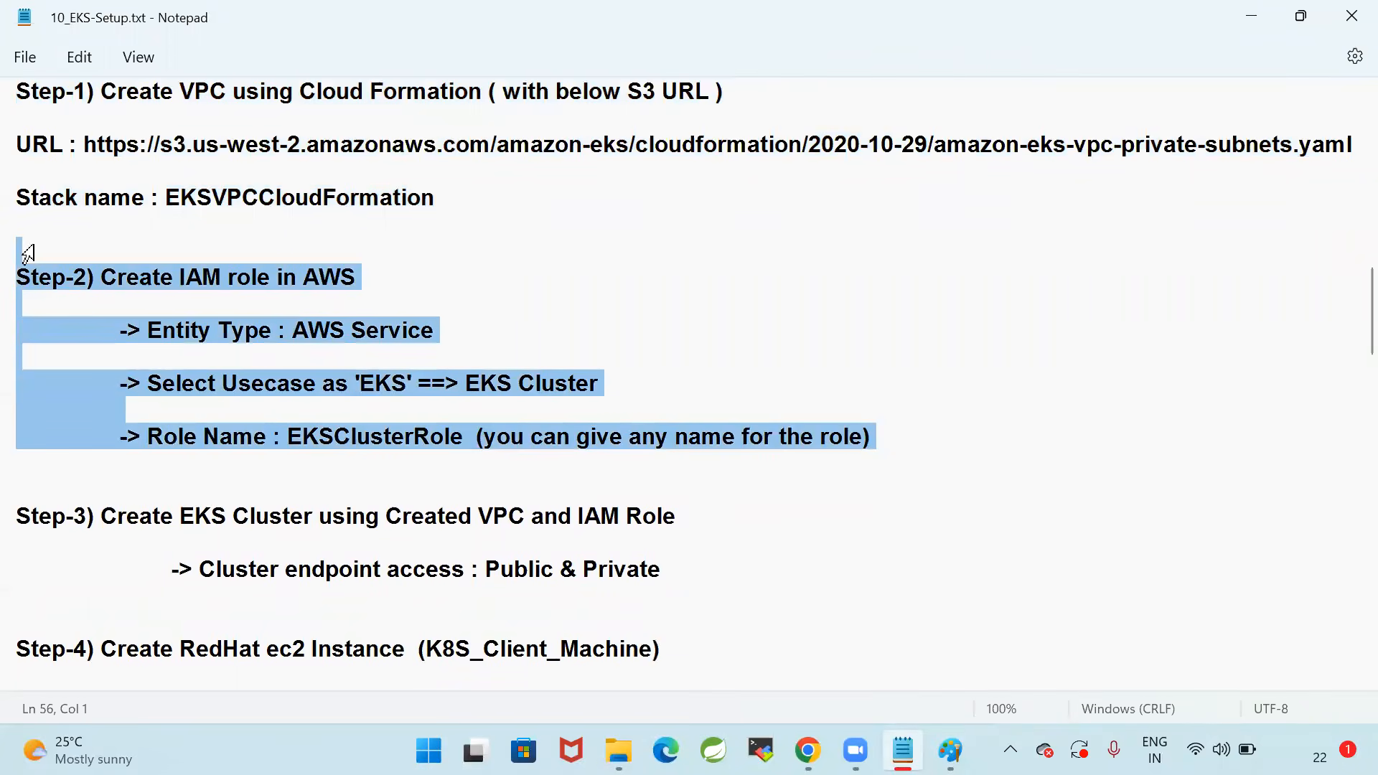
pyautogui.click(512, 387)
# Highlight the created VPC and IAM Role wording in Step-3, plus its Public and Private endpoint access values
pyautogui.scroll(-2, 700, 471)
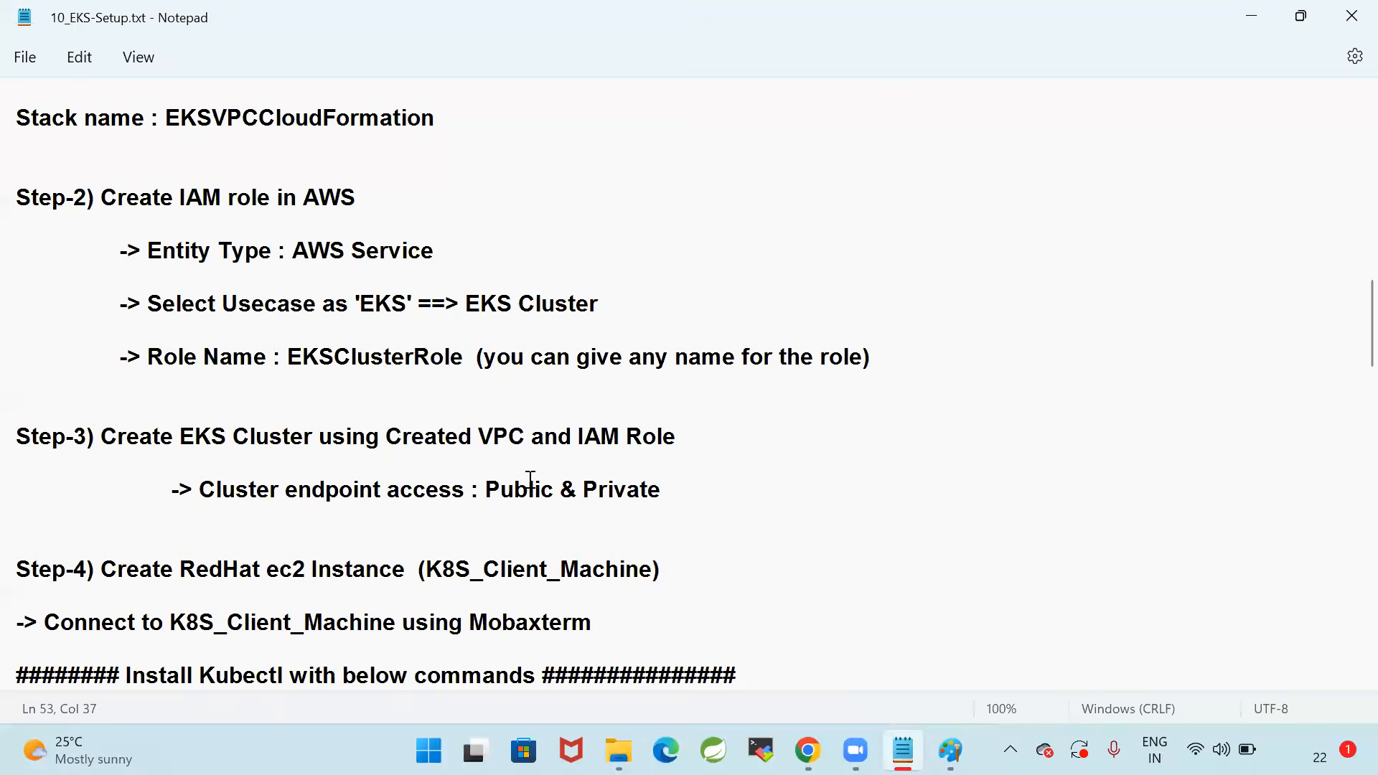
pyautogui.moveTo(472, 437); pyautogui.dragTo(700, 437)
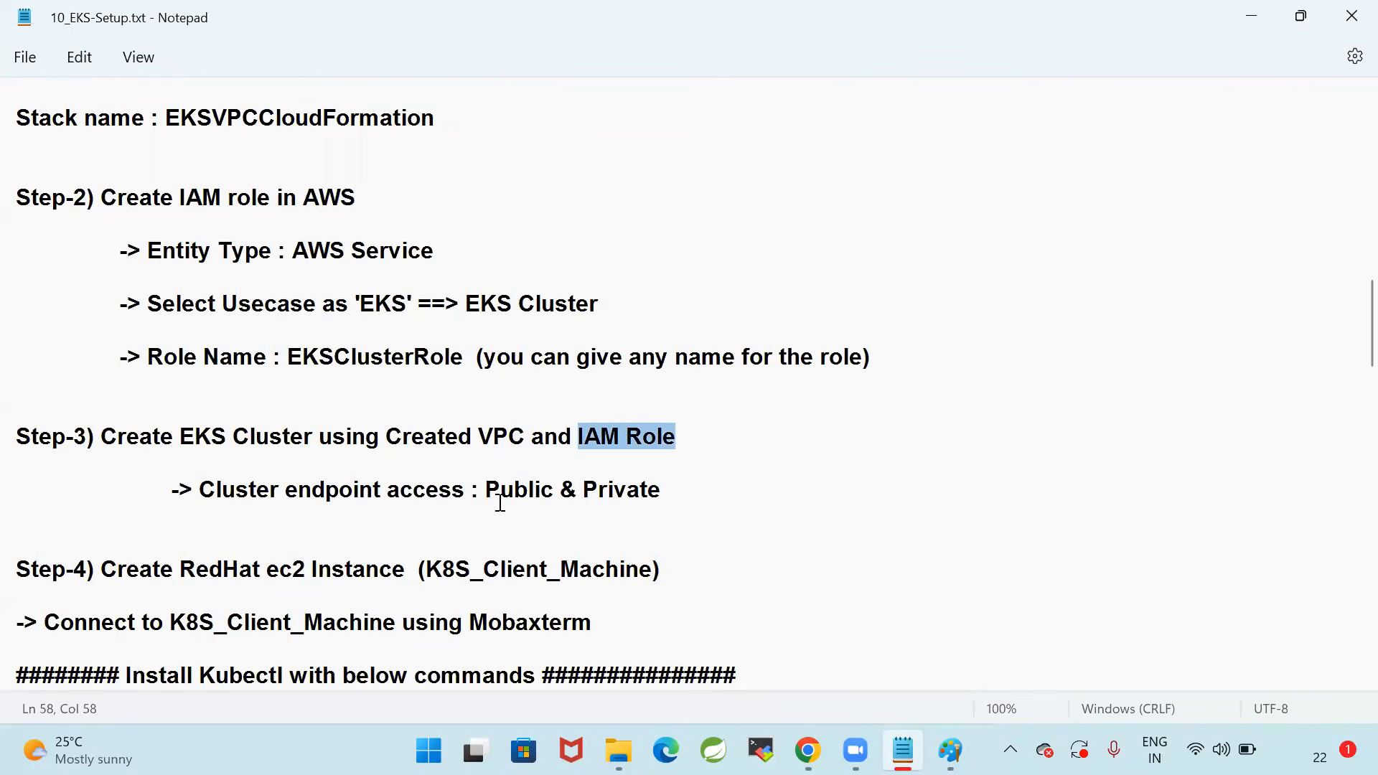
pyautogui.moveTo(487, 493); pyautogui.dragTo(710, 493)
pyautogui.click(771, 492)
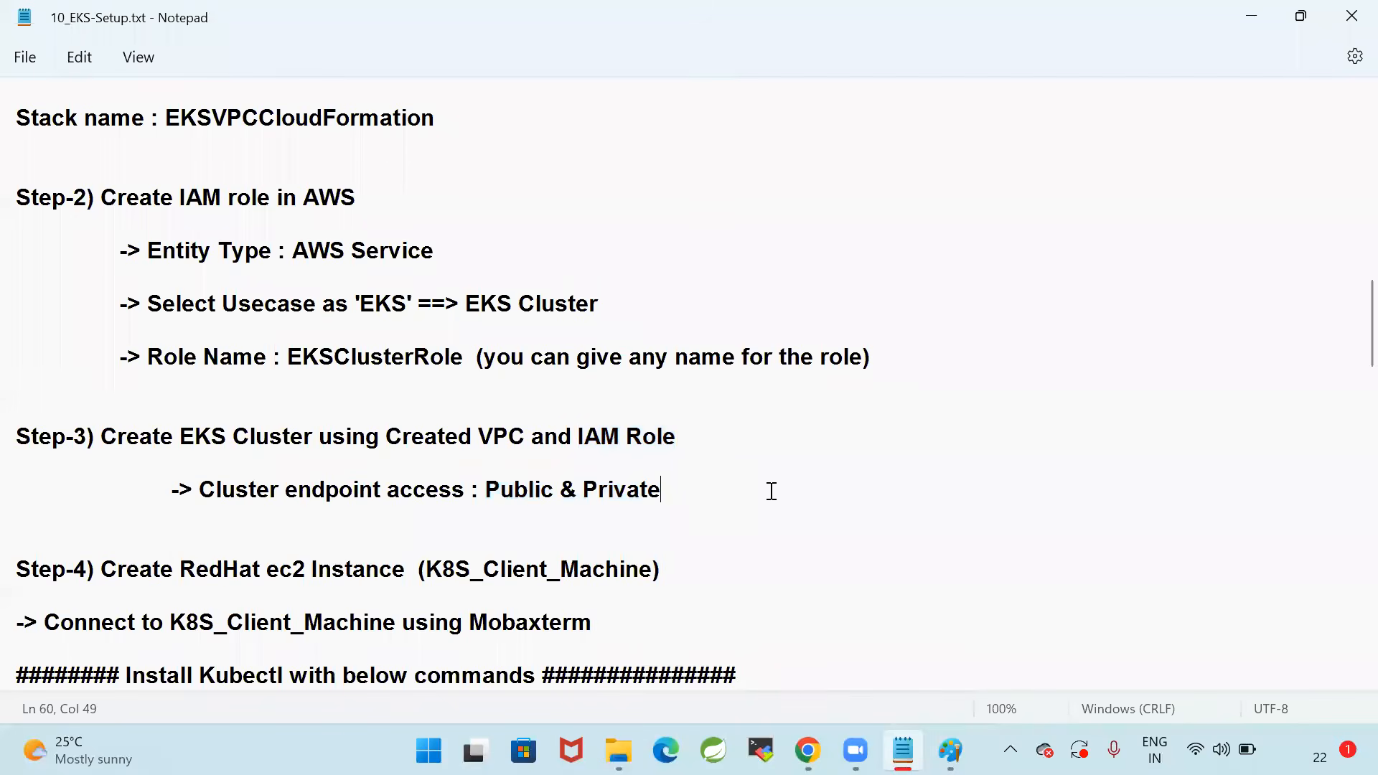
pyautogui.moveTo(487, 489); pyautogui.dragTo(556, 494)
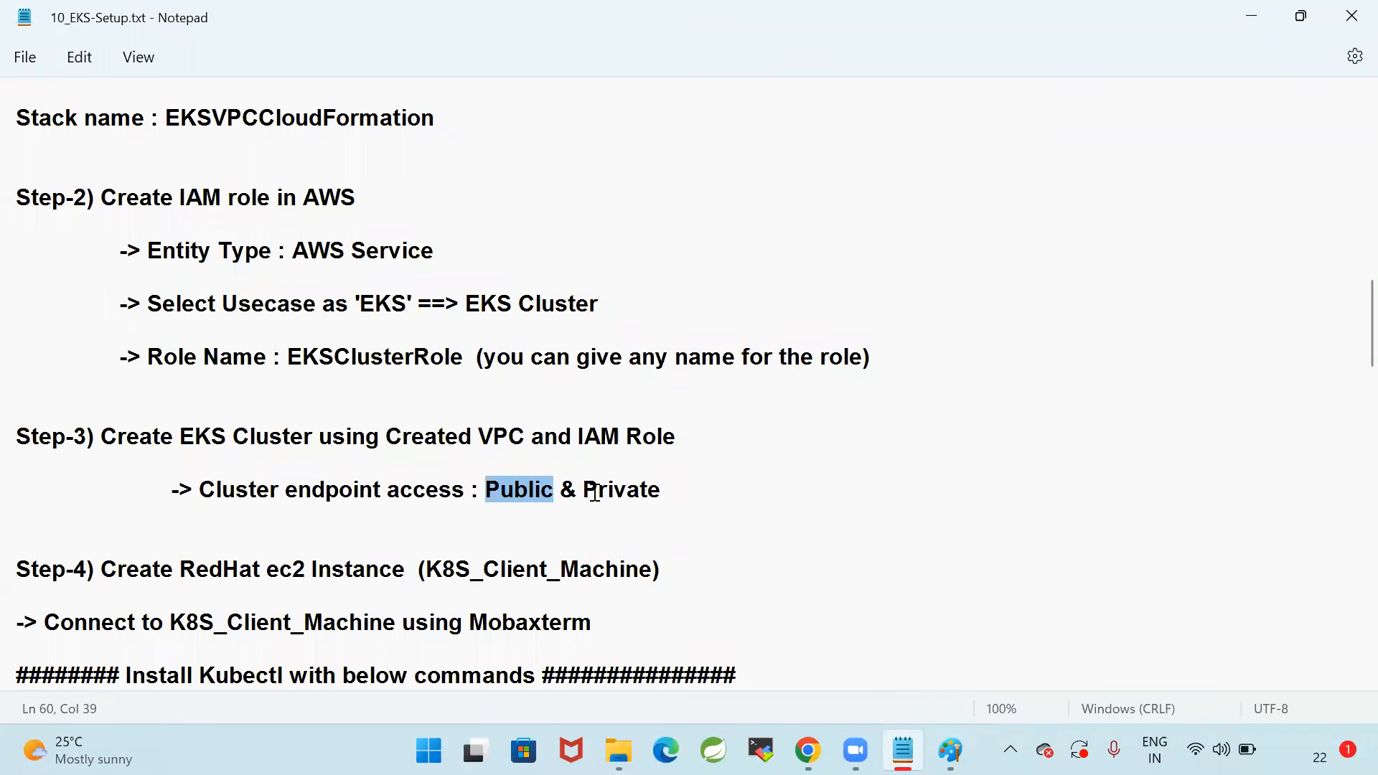
pyautogui.click(590, 495)
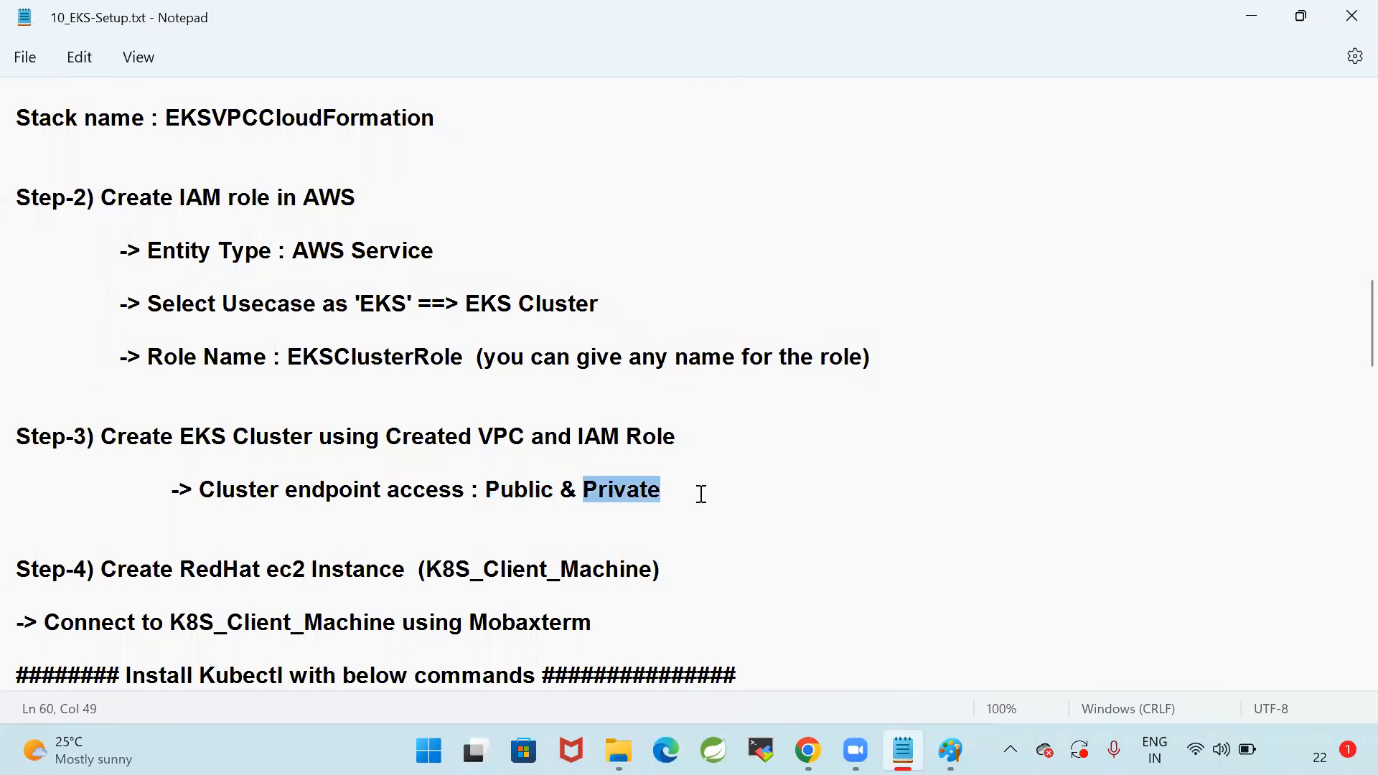
pyautogui.scroll(-2, 701, 494)
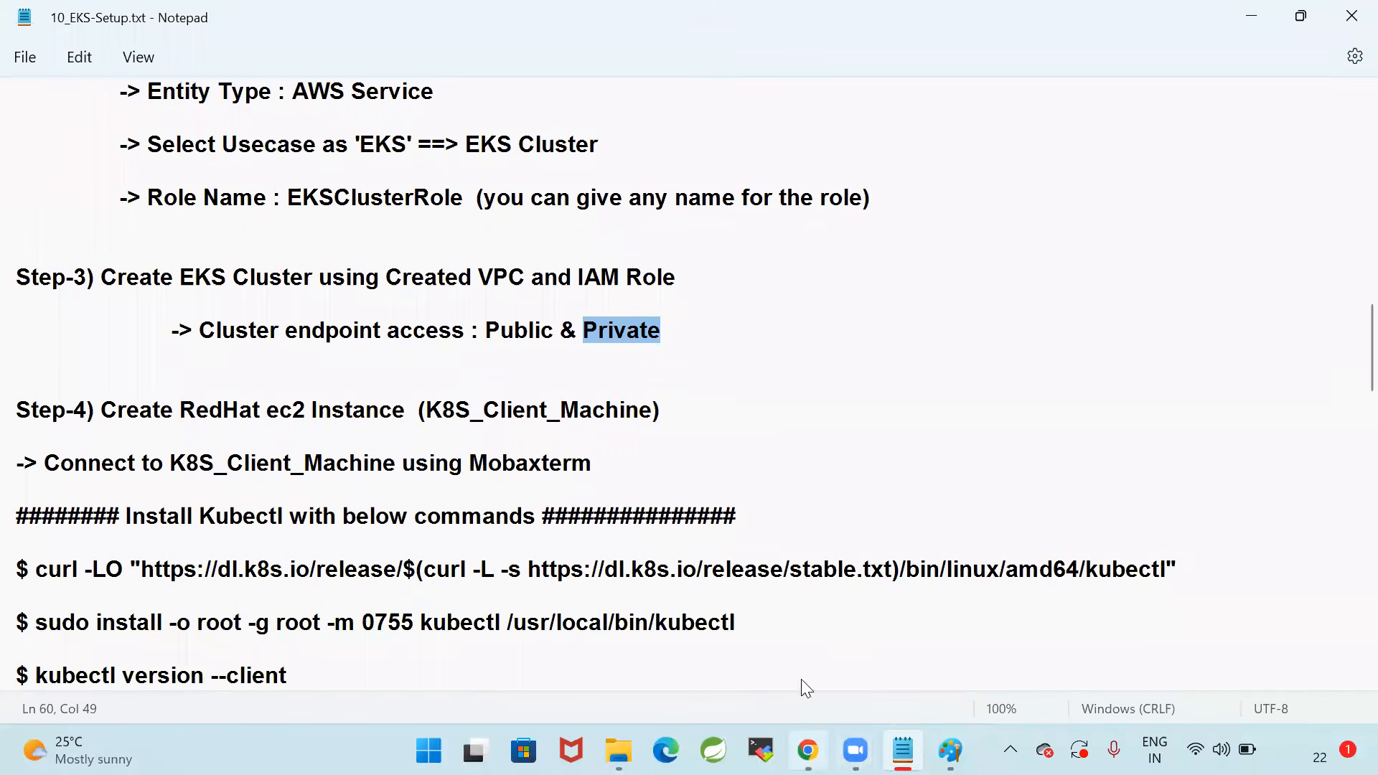
# Switch to the AWS console in Chrome and refresh the clusters list to check the status of EKS-Cluster
pyautogui.click(808, 750)
pyautogui.click(982, 272)
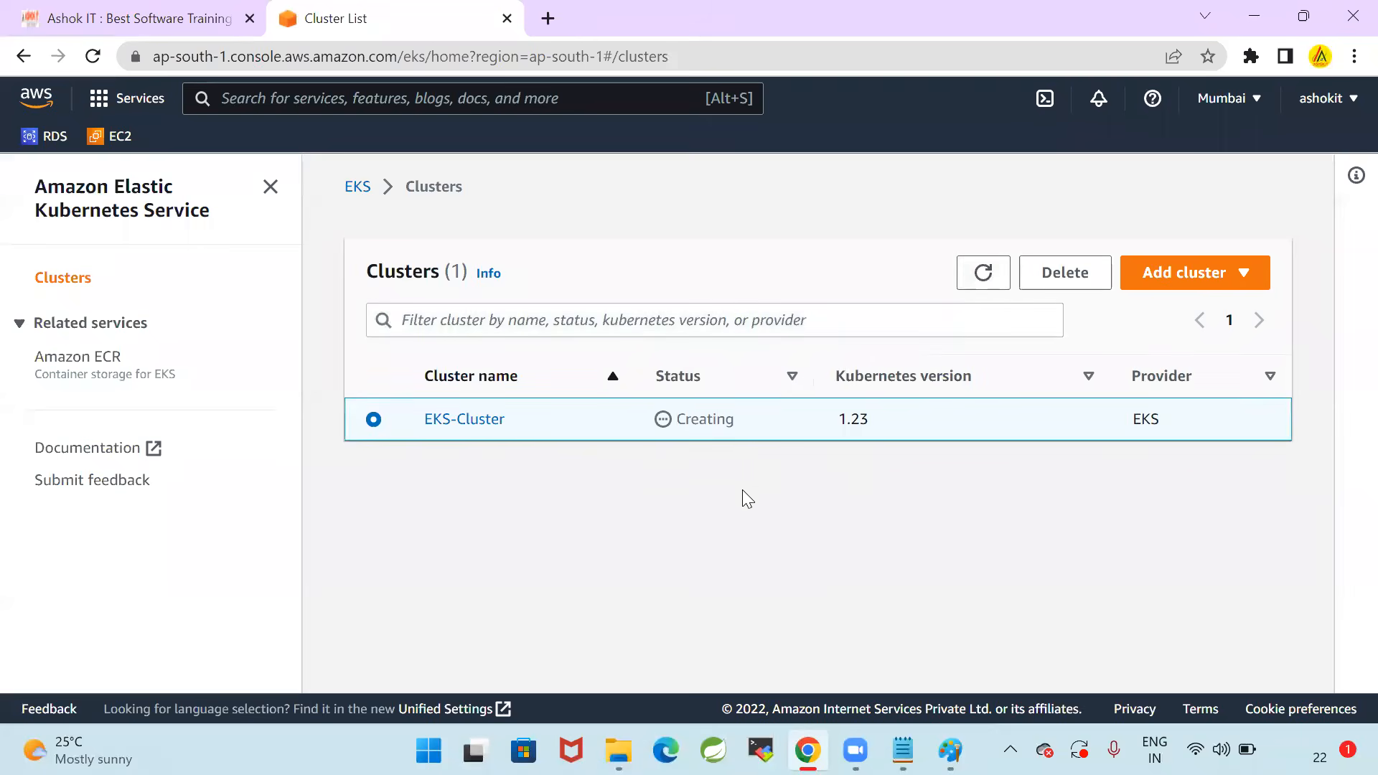
pyautogui.click(981, 287)
# Switch to the Notepad notes, highlight the Step-4 lines on creating and connecting to K8S_Client_Machine, and view the Paint diagram
pyautogui.hotkey('alt', 'Tab')
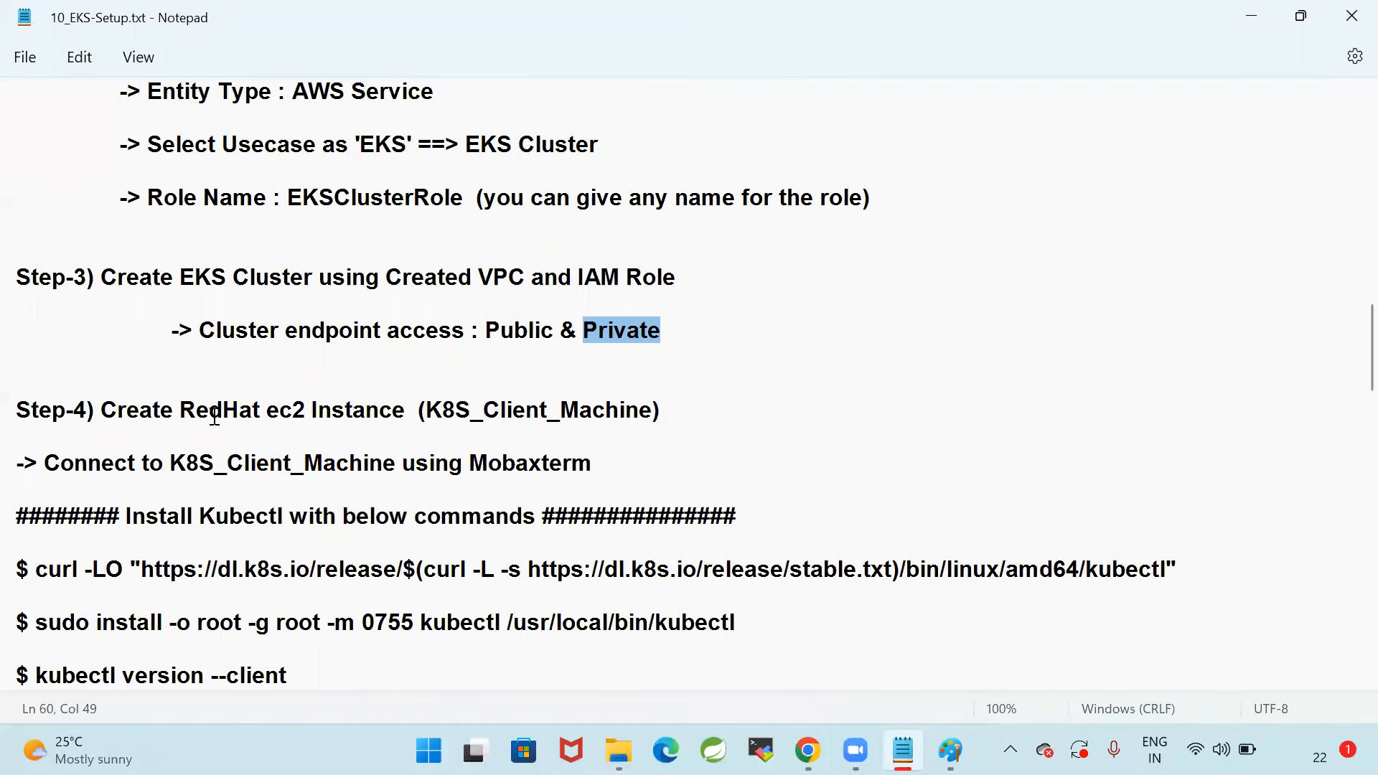
pyautogui.moveTo(103, 408); pyautogui.dragTo(732, 481)
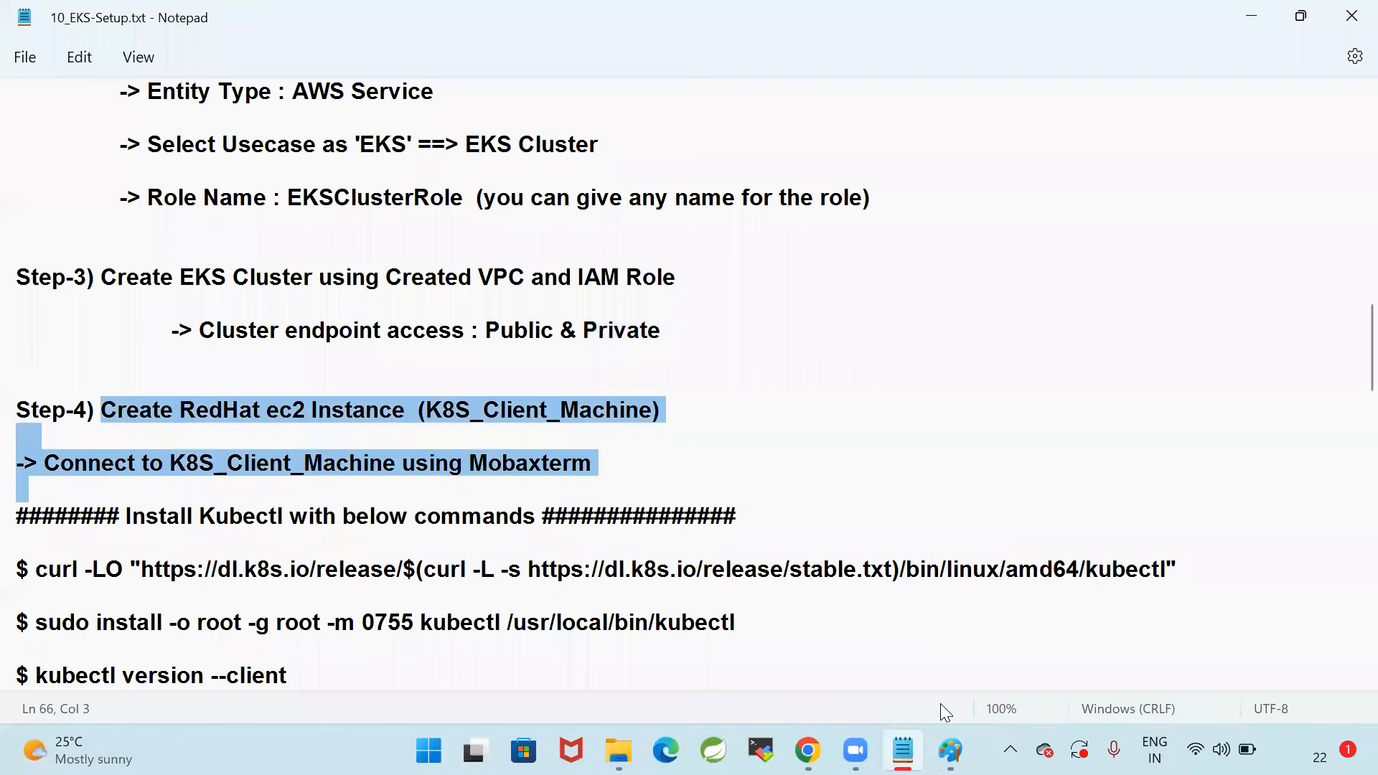
pyautogui.click(950, 750)
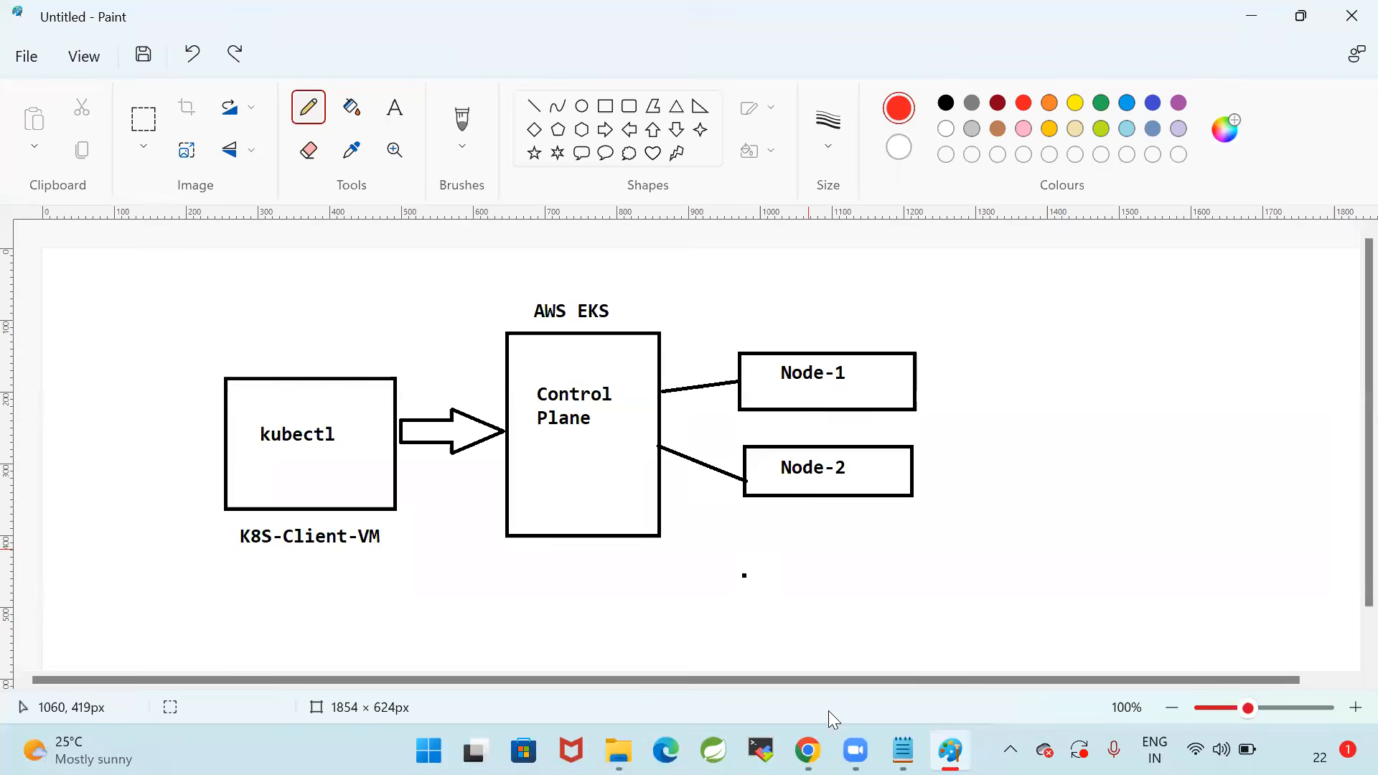
# Switch to the AWS console in Chrome, open the EC2 dashboard, and start launching a new instance
pyautogui.click(808, 750)
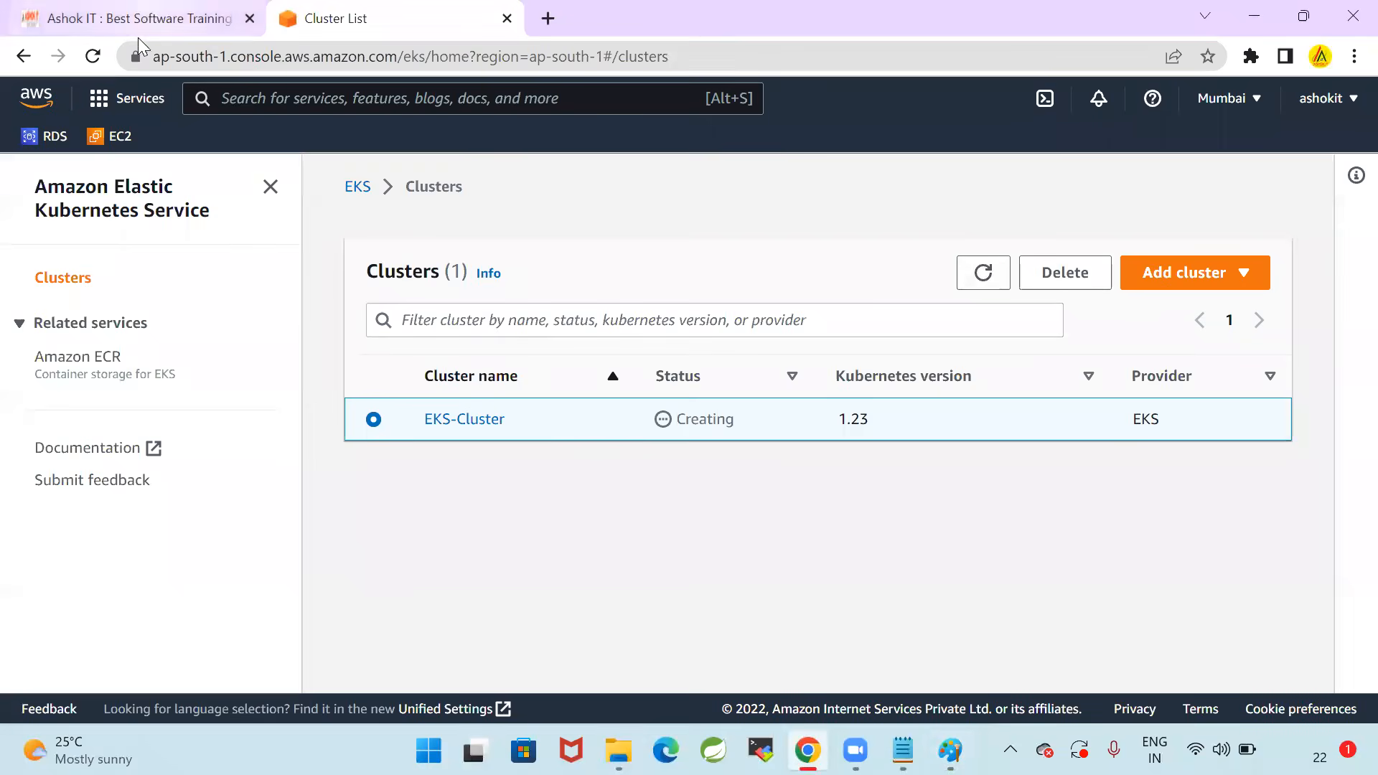
pyautogui.click(115, 136)
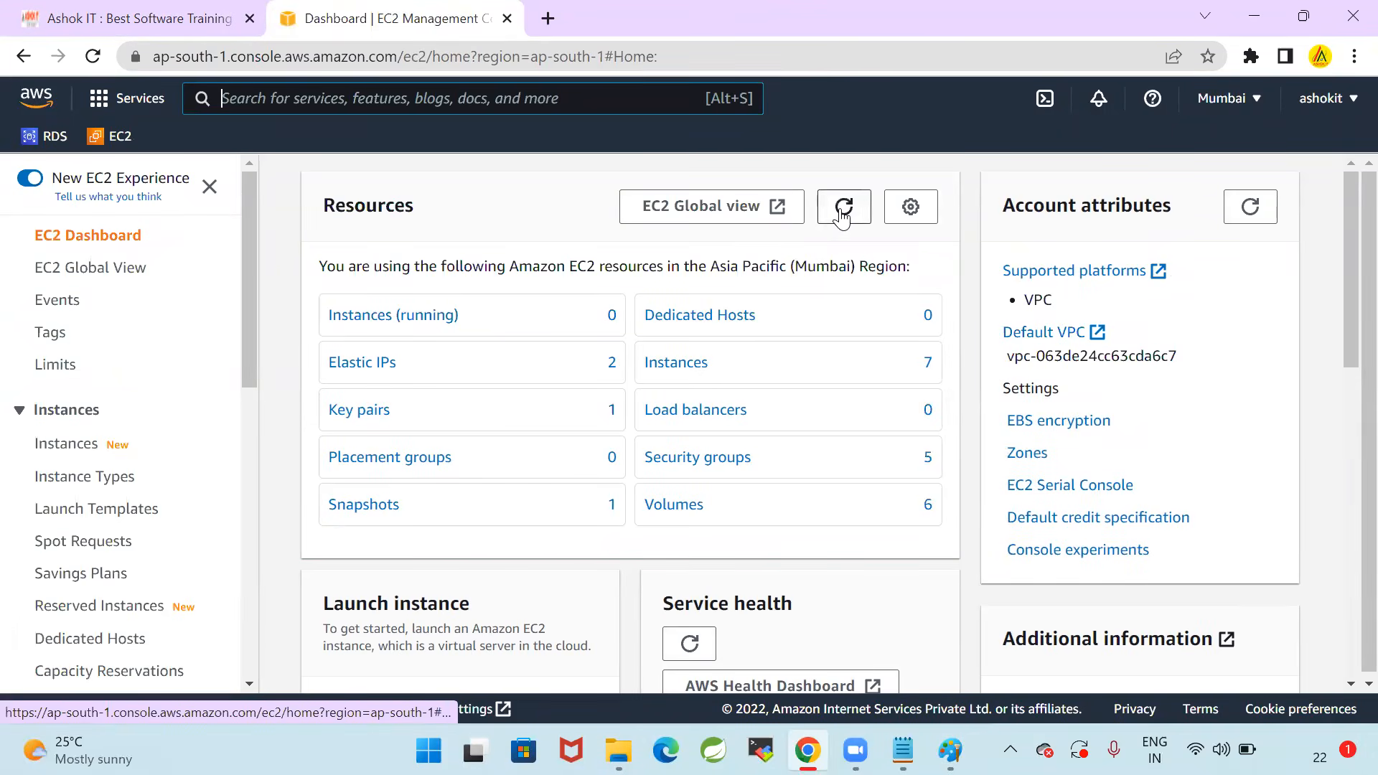
pyautogui.click(843, 208)
pyautogui.click(696, 366)
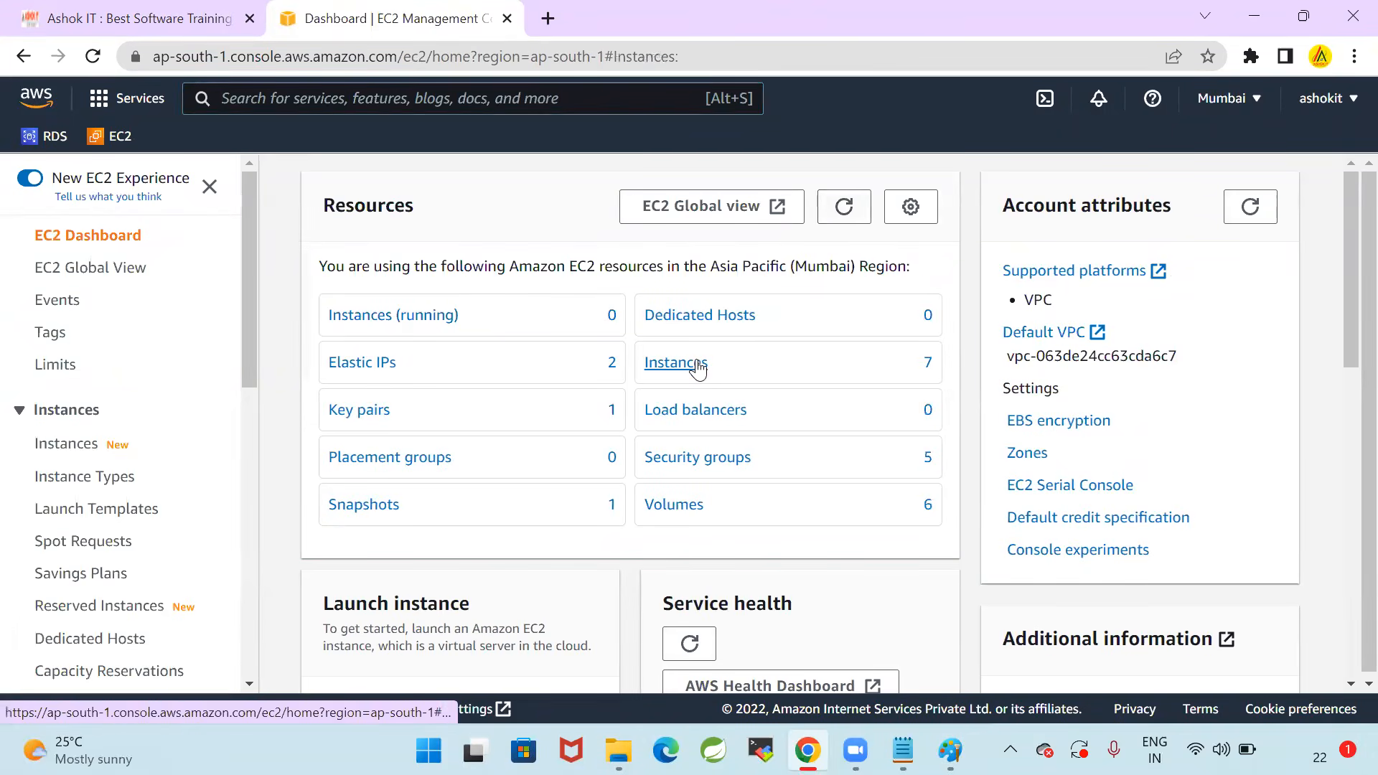
pyautogui.click(113, 235)
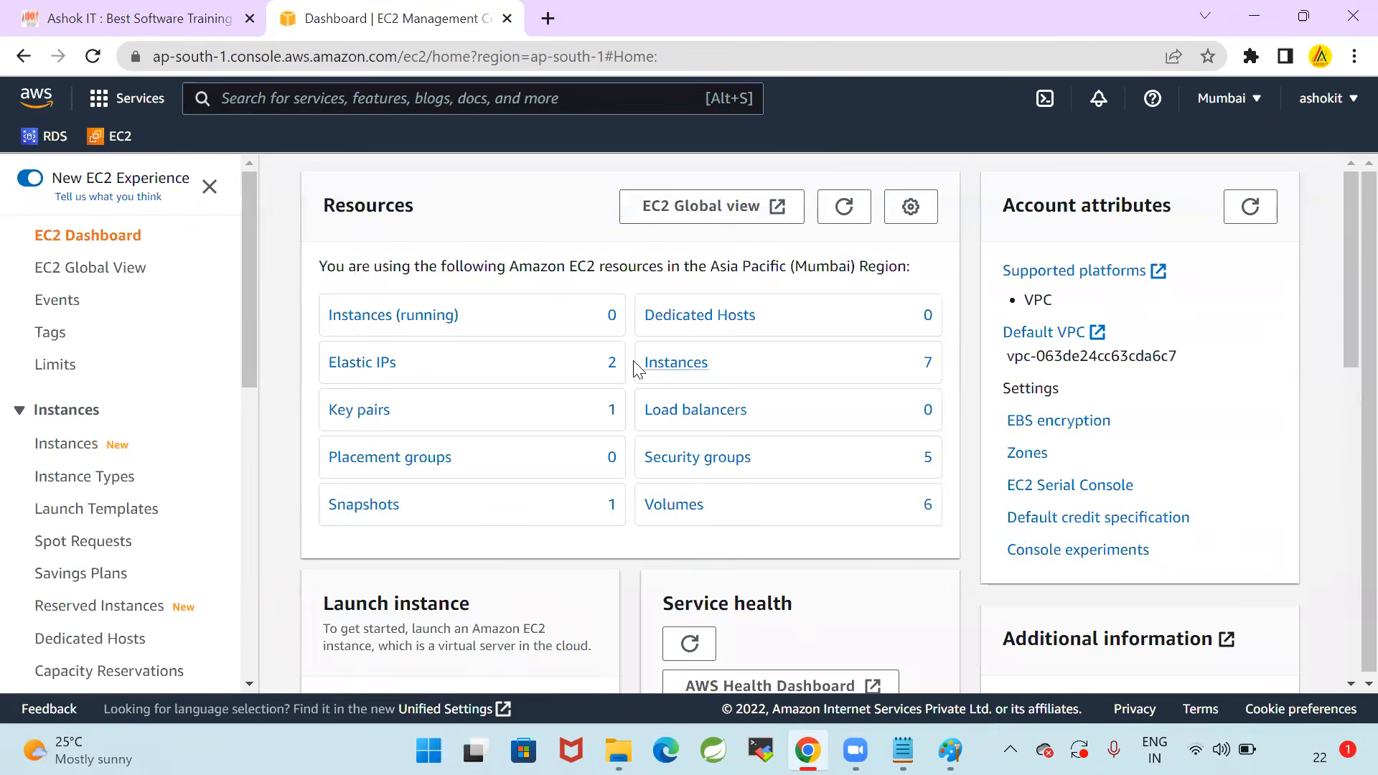
pyautogui.scroll(-5, 636, 368)
pyautogui.click(387, 389)
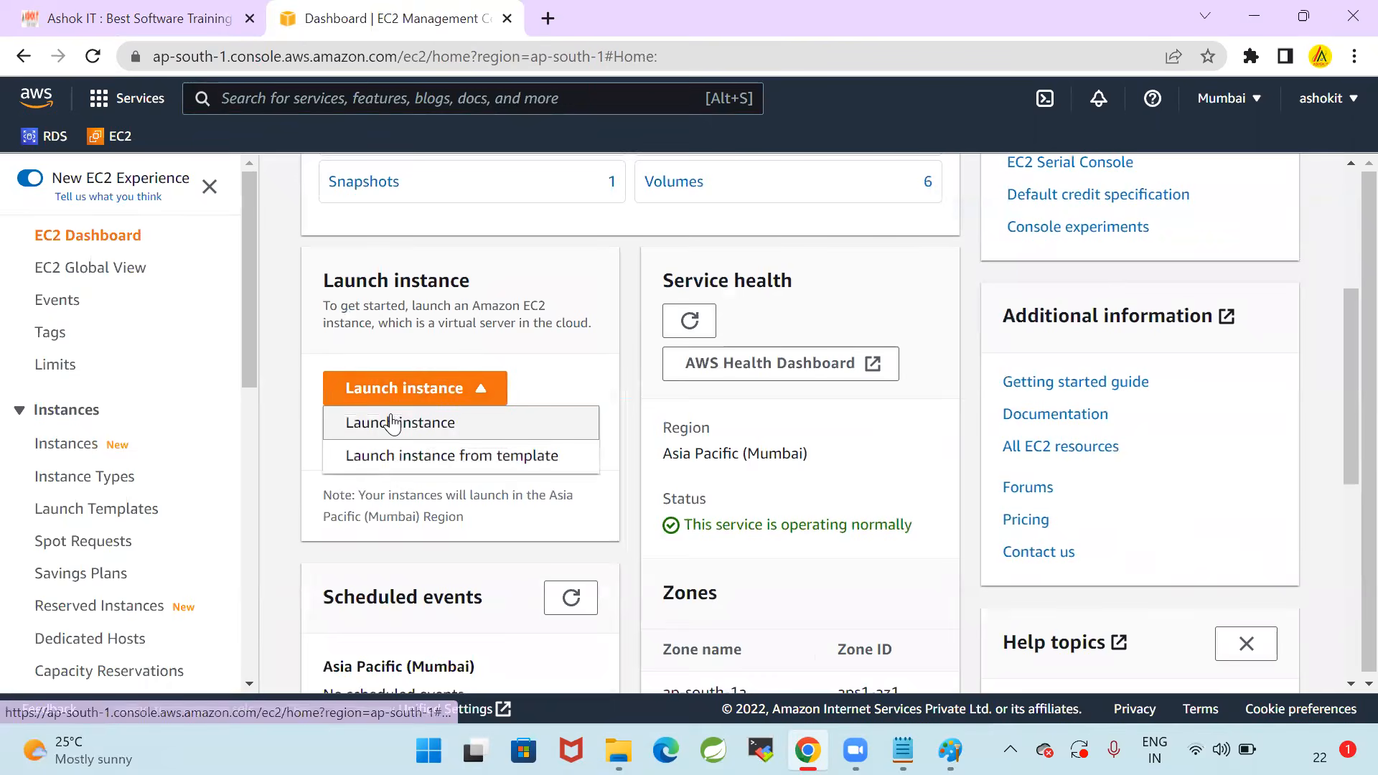
pyautogui.click(391, 423)
# Name the new instance K8S-Client-VM and choose Red Hat as its operating system image
pyautogui.click(361, 492)
pyautogui.write('K8S-Client-V')
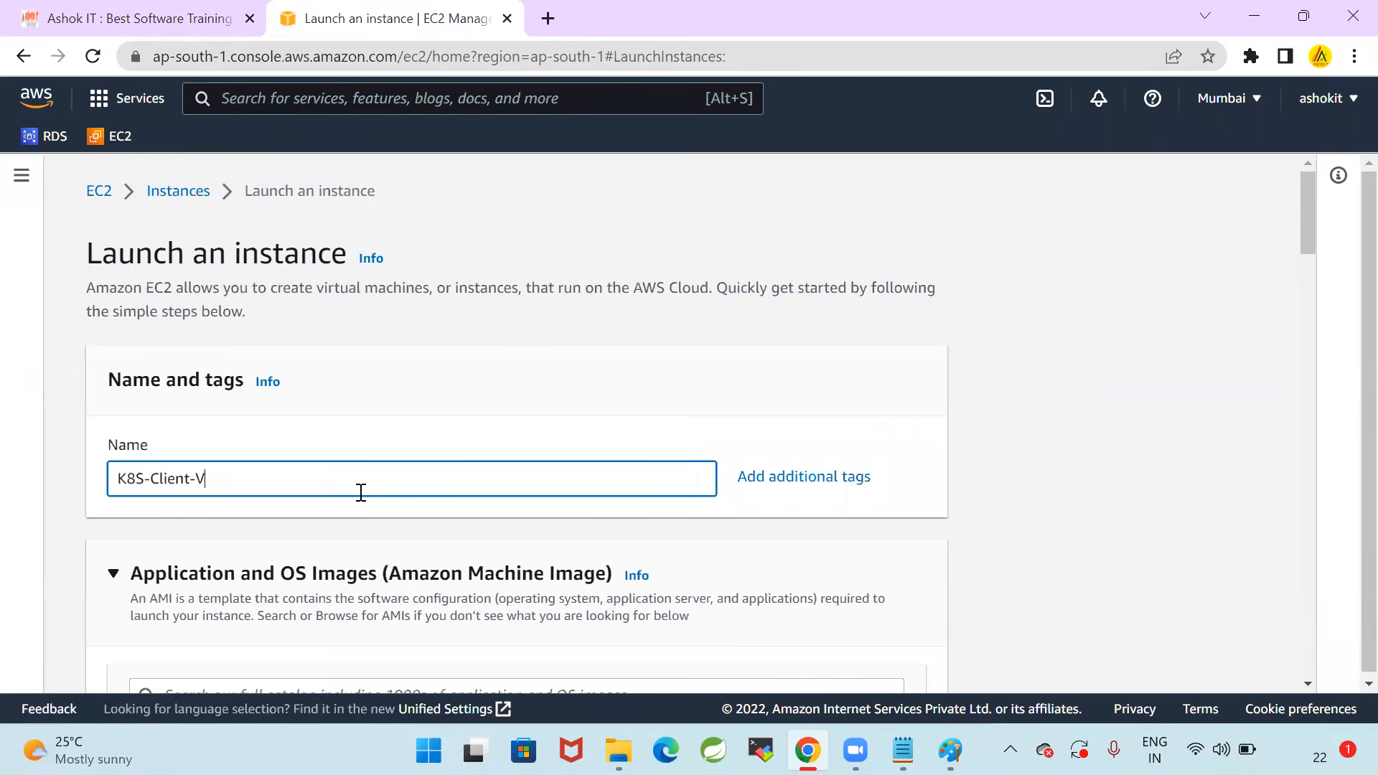
pyautogui.scroll(-3, 420, 293)
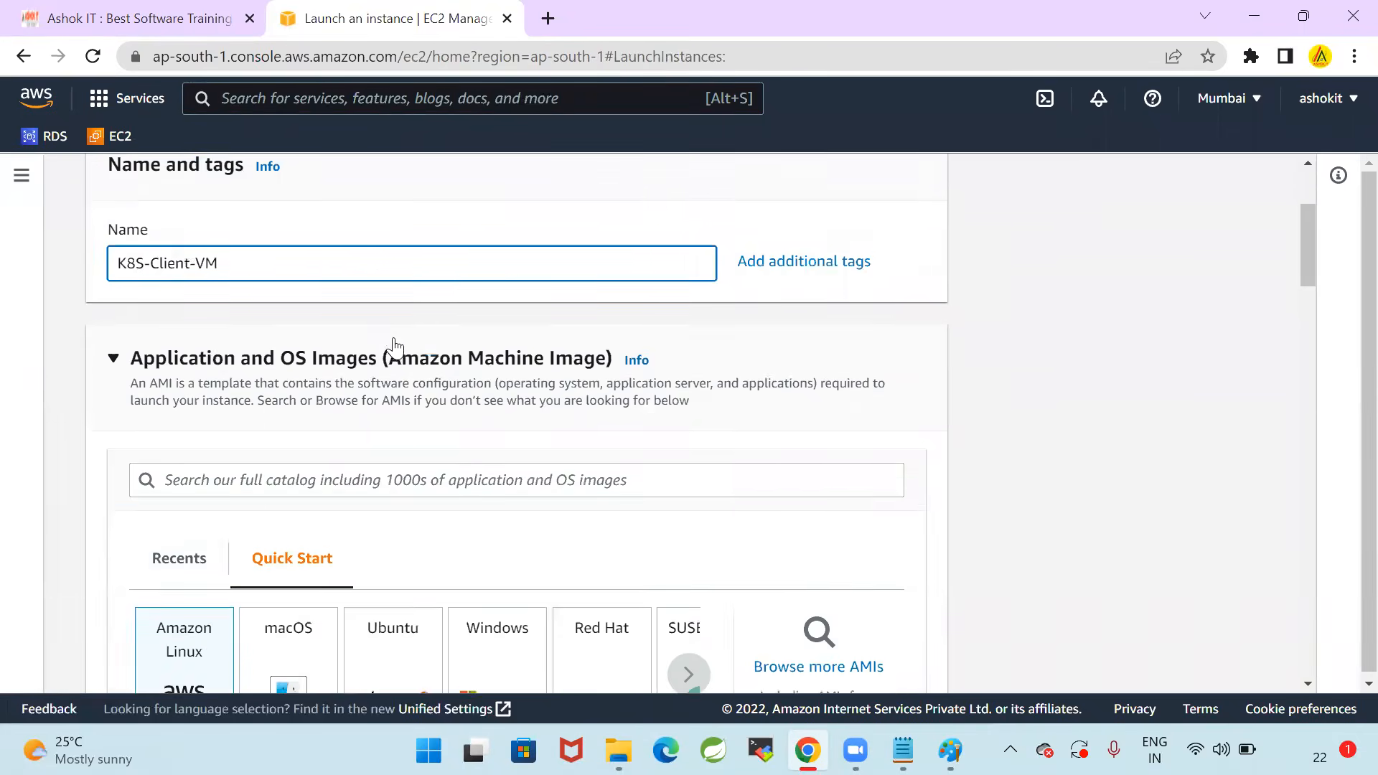
pyautogui.scroll(-3, 395, 348)
pyautogui.click(634, 431)
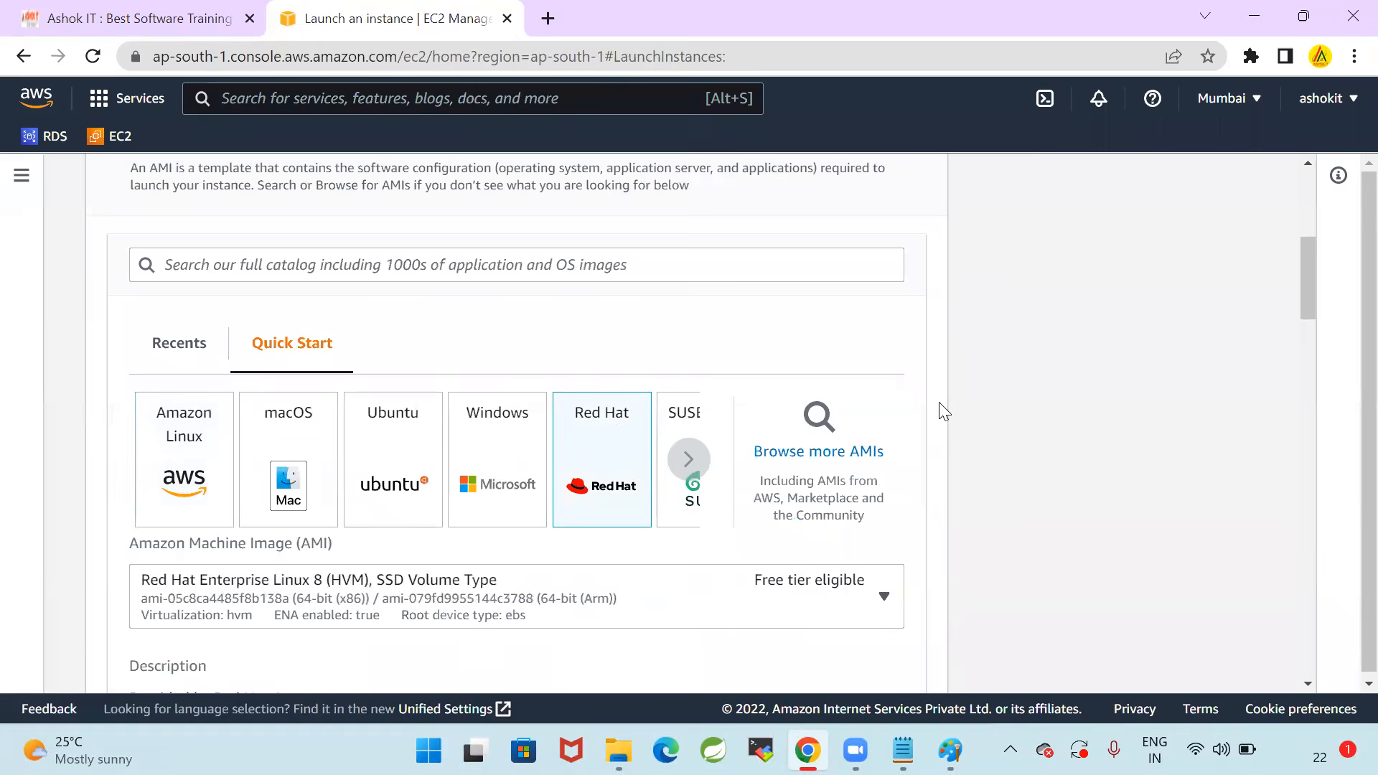
# Select the existing key pair aws for logging in to the instance
pyautogui.scroll(-9, 943, 410)
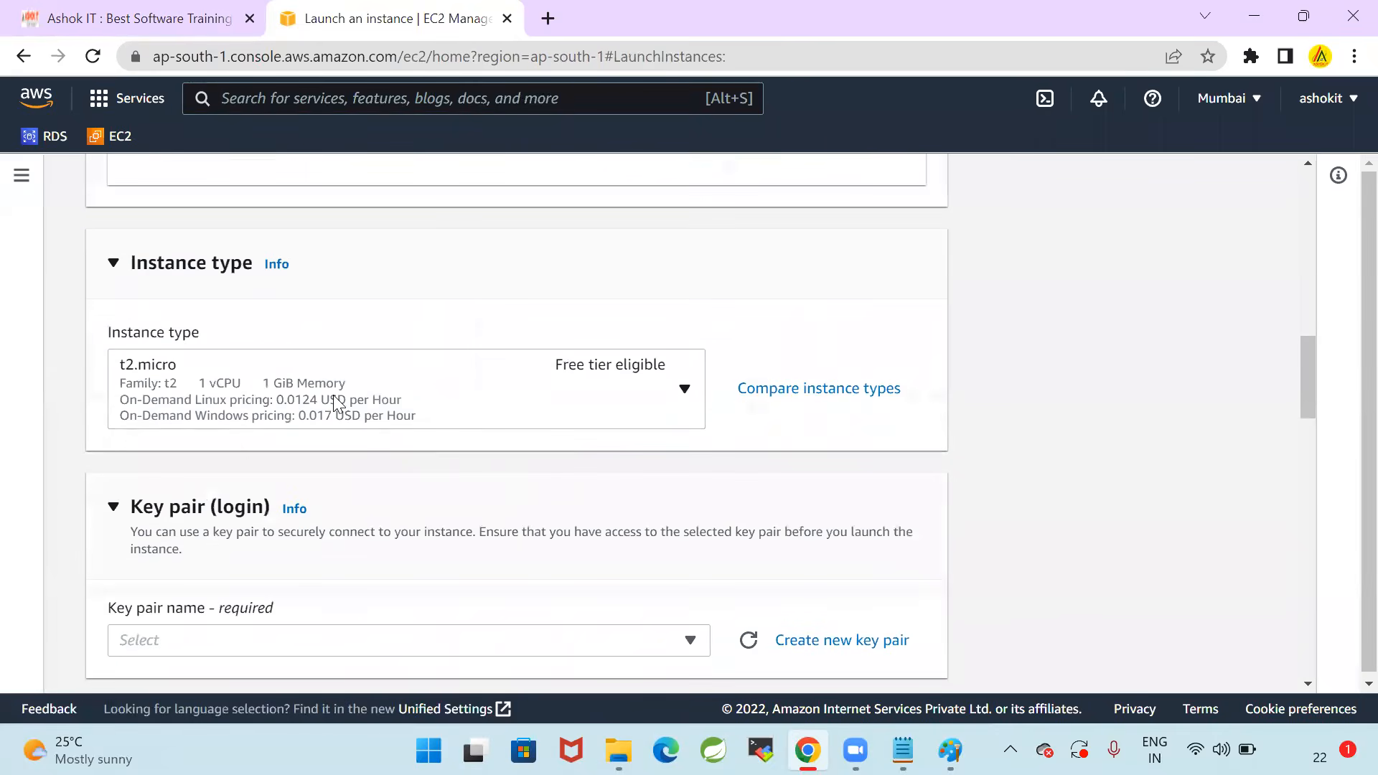
pyautogui.scroll(-3, 460, 402)
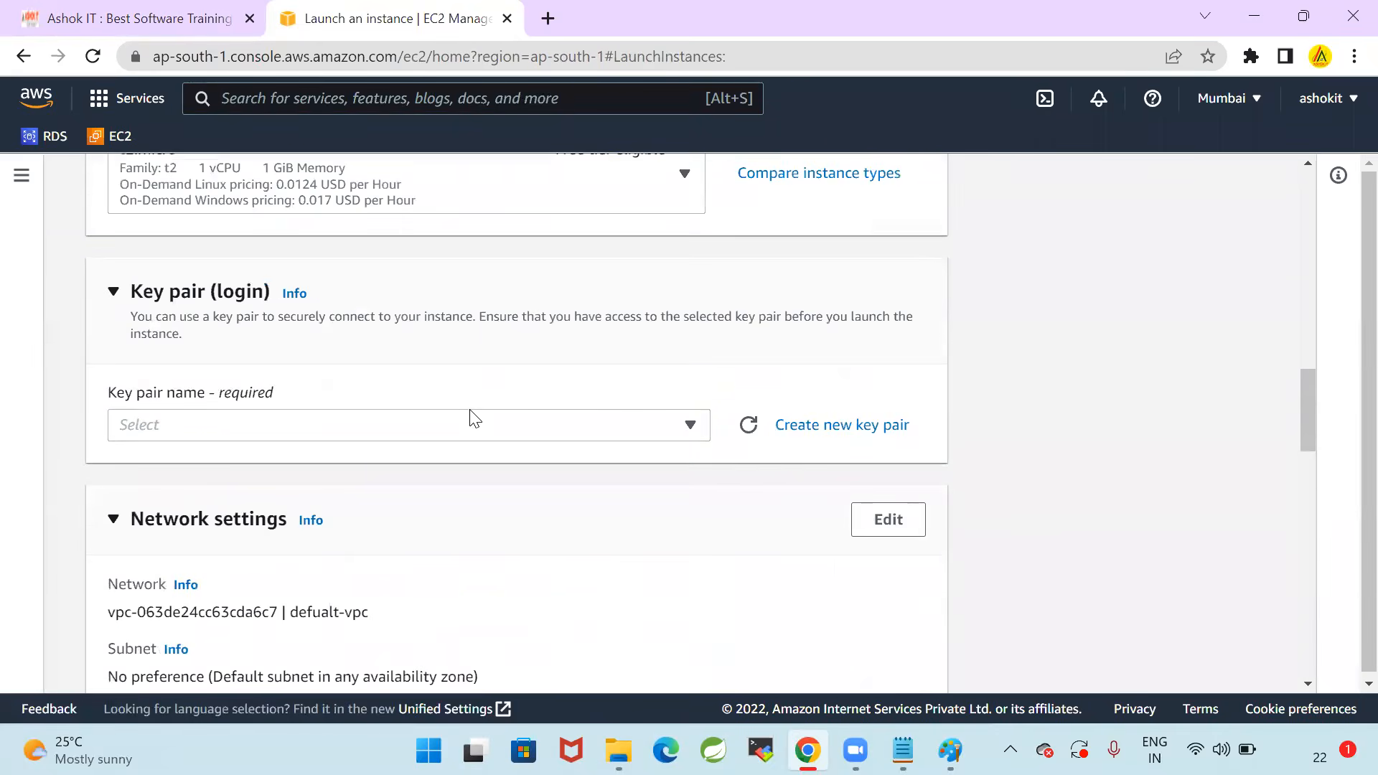
pyautogui.click(474, 418)
pyautogui.click(407, 540)
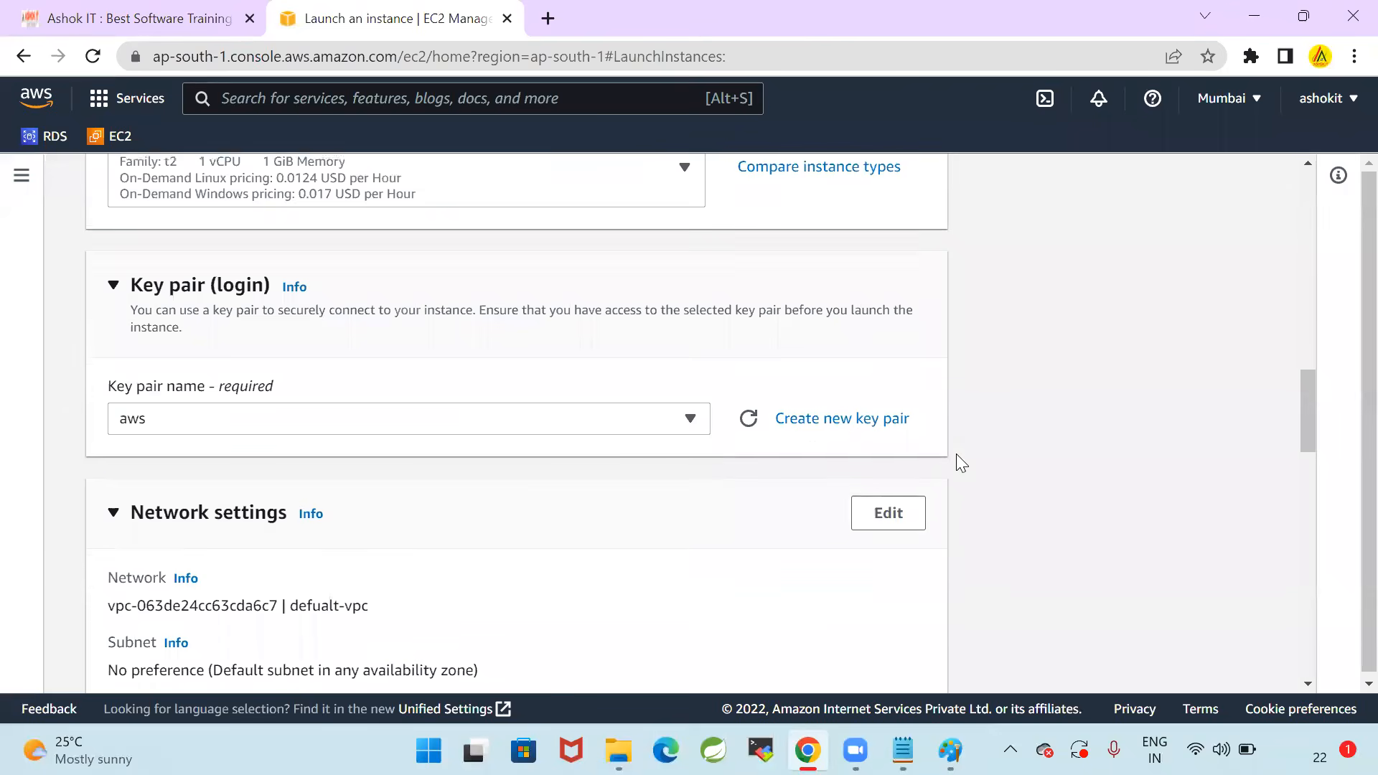
# Assign the existing security group ashokit_sg to the instance instead of creating a new one
pyautogui.scroll(-6, 957, 455)
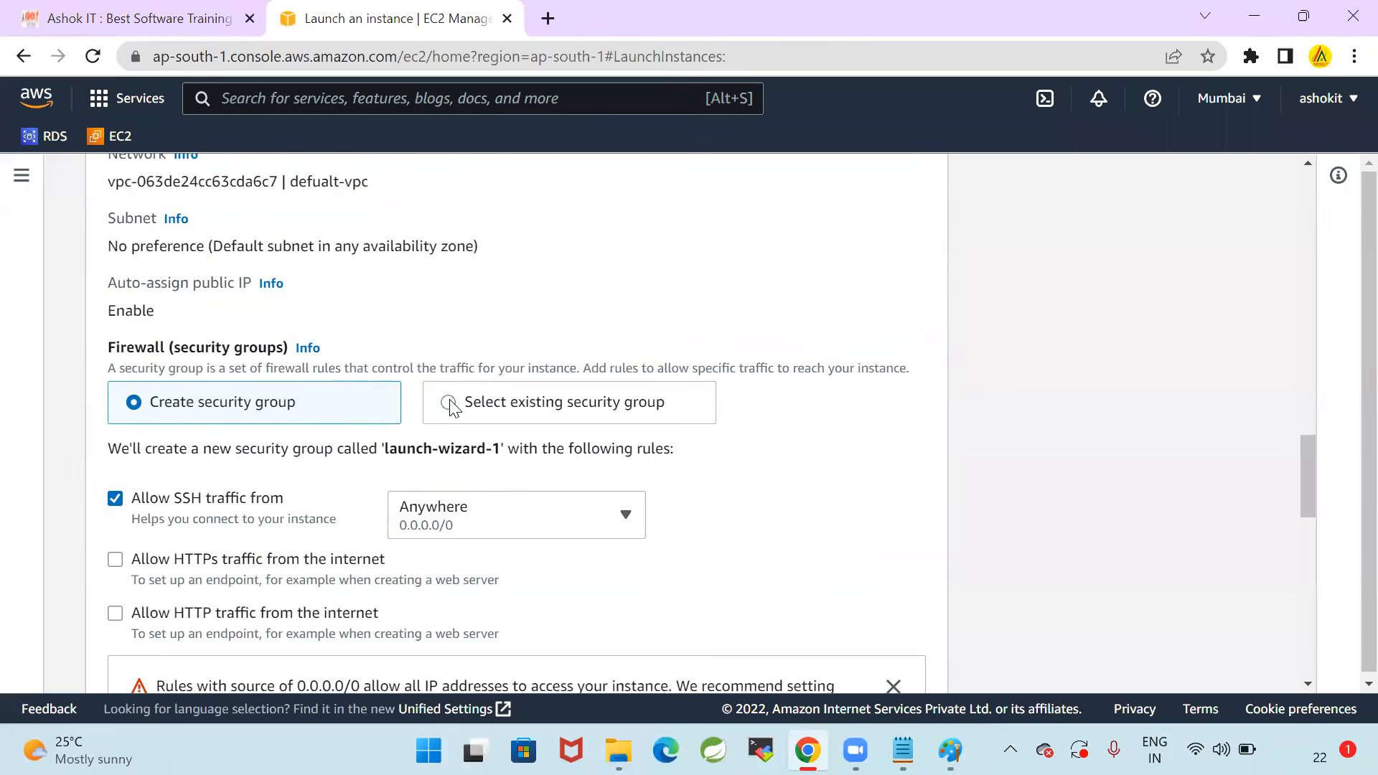
pyautogui.click(449, 403)
pyautogui.click(388, 480)
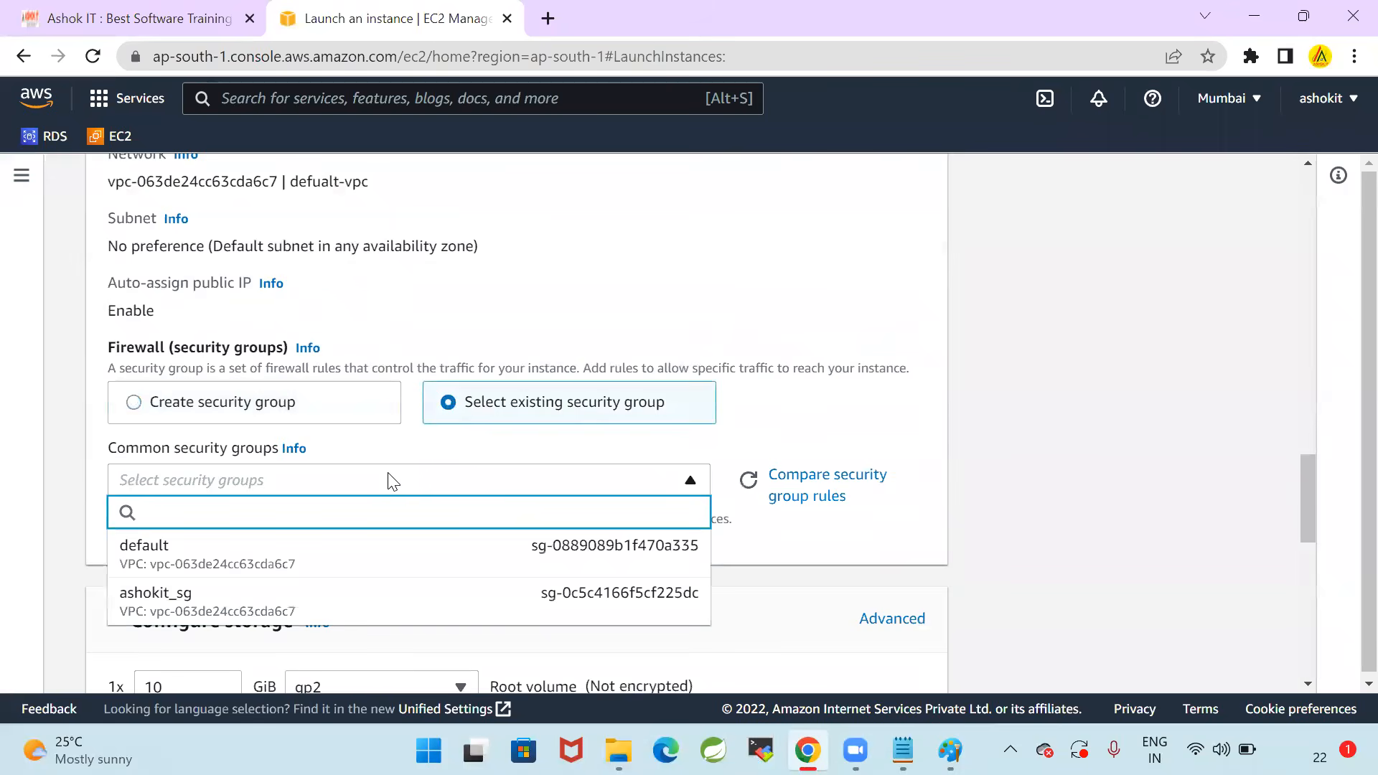
pyautogui.click(329, 605)
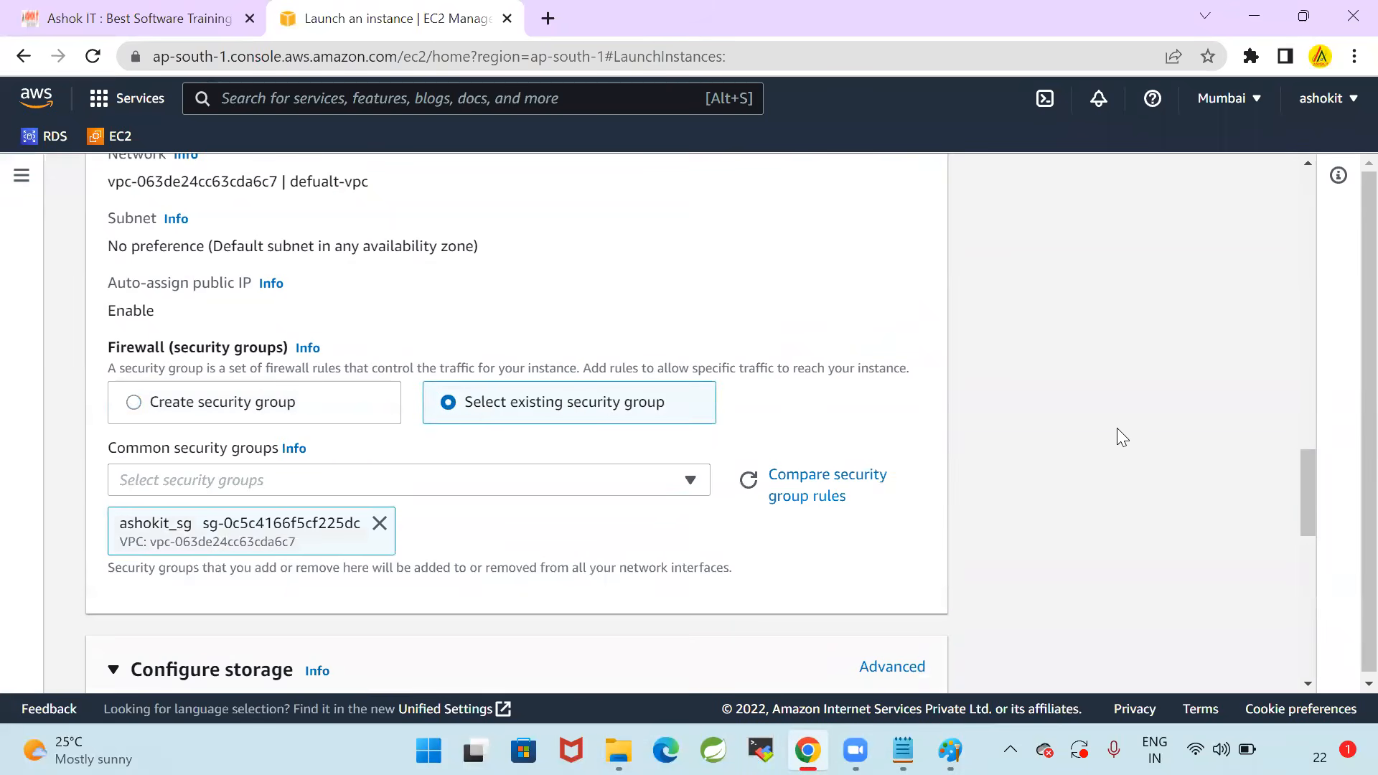
# Review the instance configuration, launch K8S-Client-VM, and open its entry in the EC2 instances list
pyautogui.scroll(10, 628, 514)
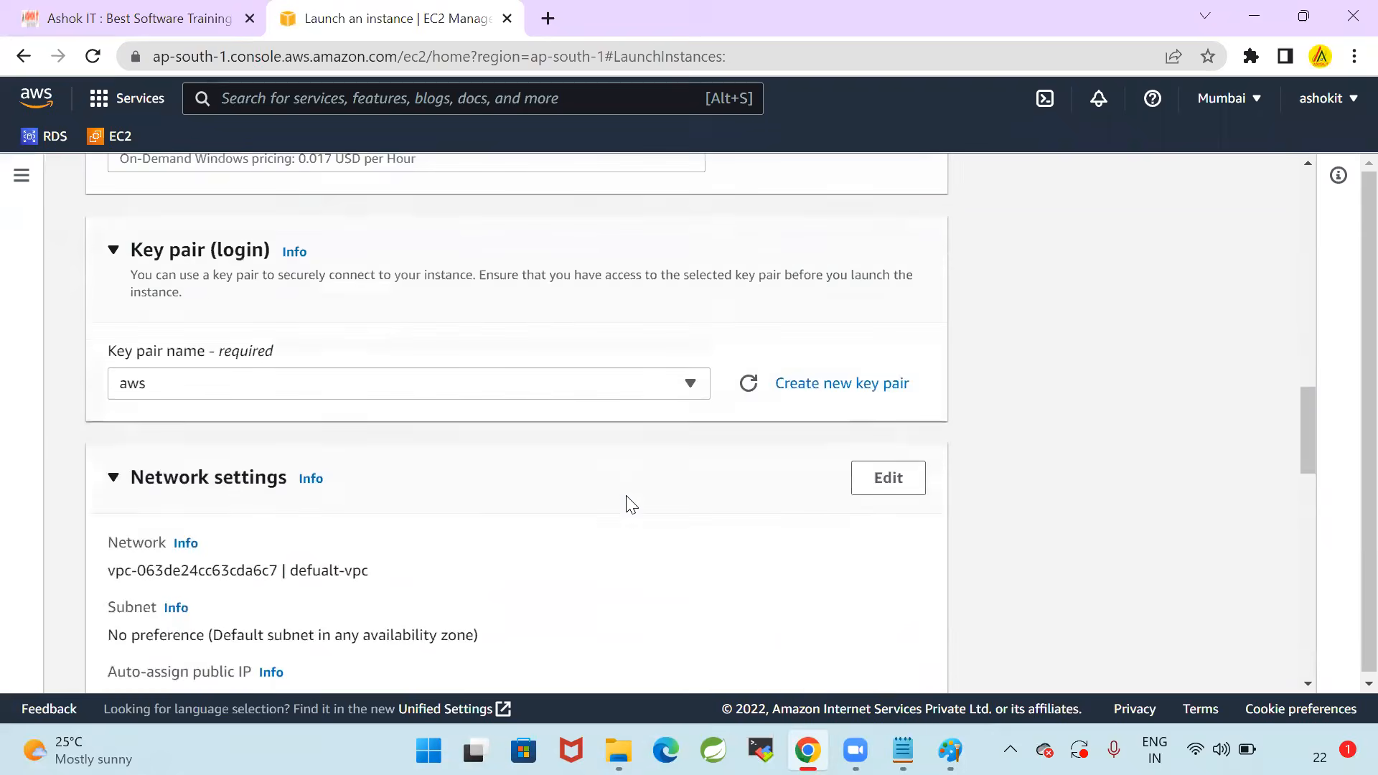
pyautogui.scroll(12, 628, 502)
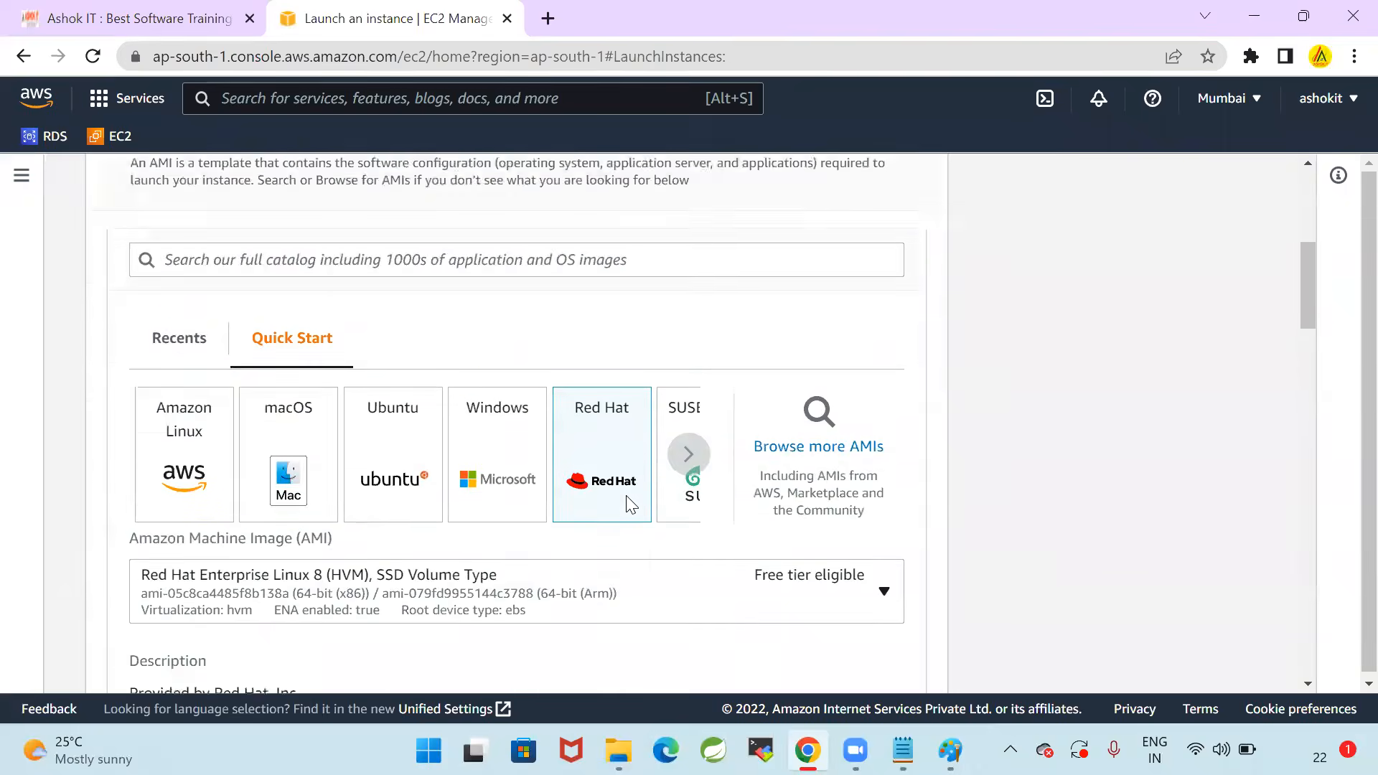
pyautogui.scroll(-12, 628, 502)
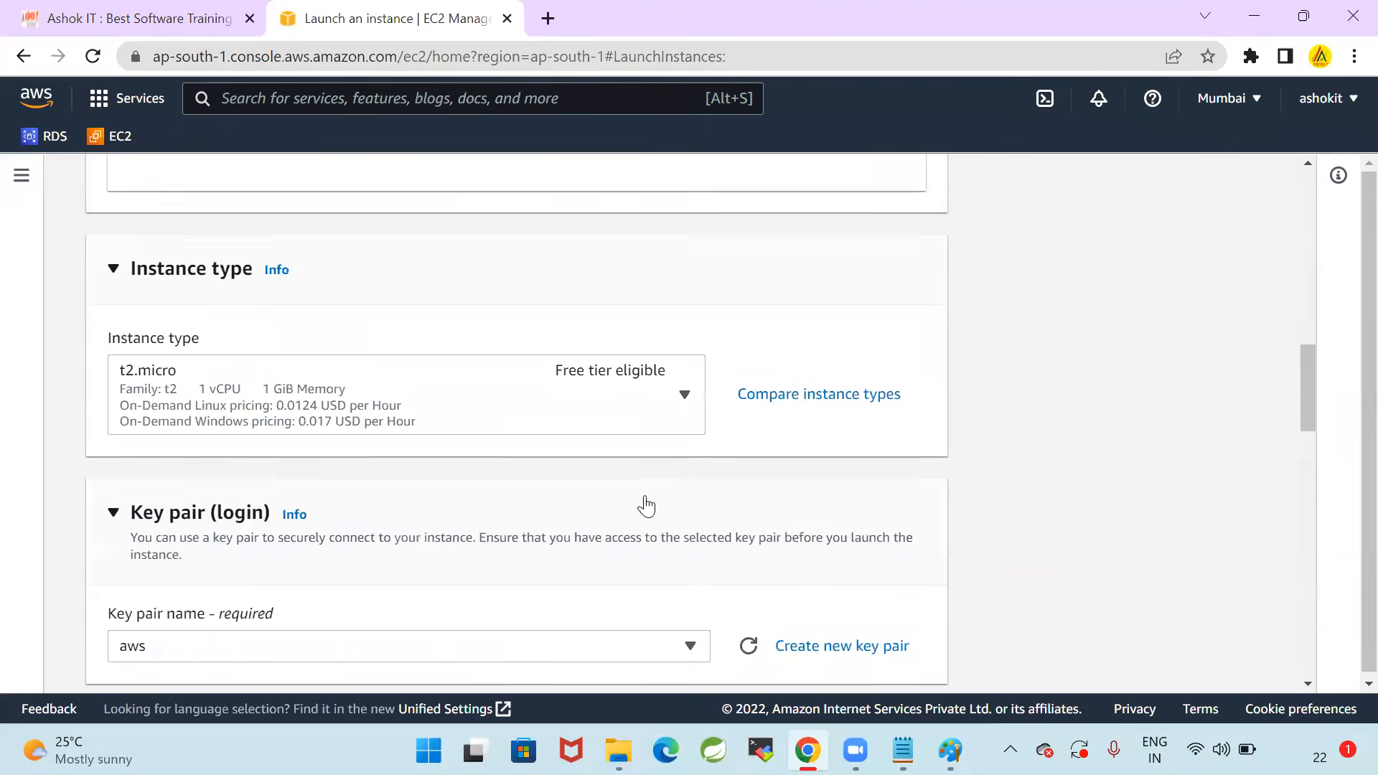
pyautogui.scroll(-9, 949, 471)
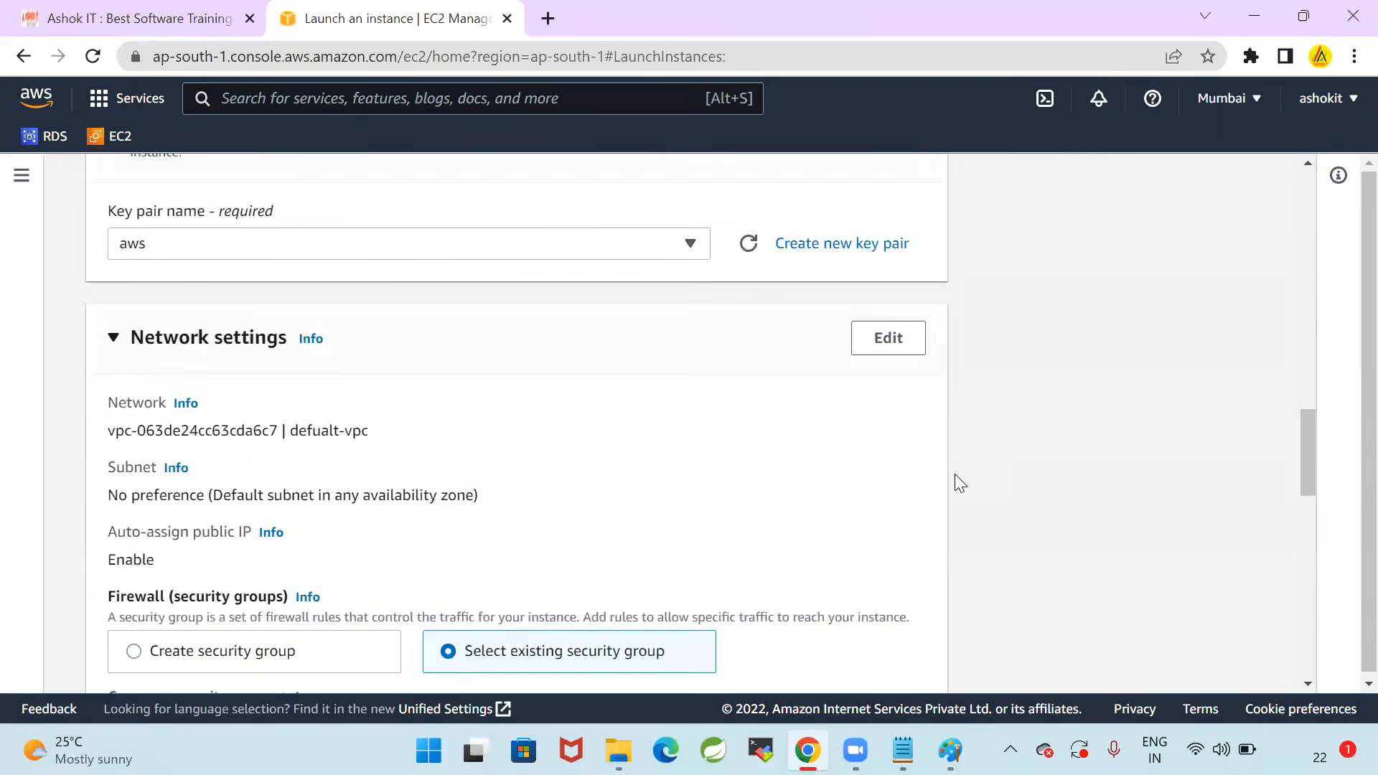
pyautogui.scroll(-12, 794, 493)
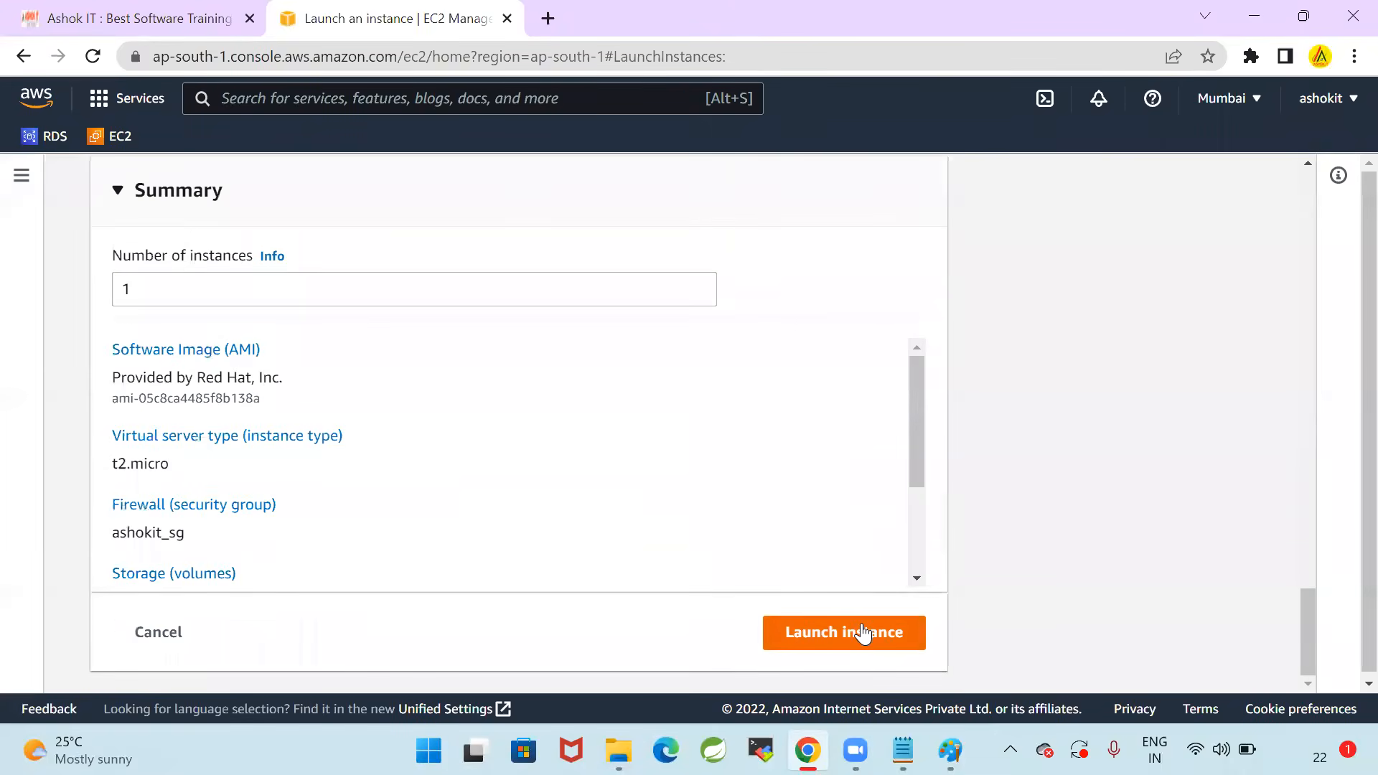
pyautogui.click(862, 631)
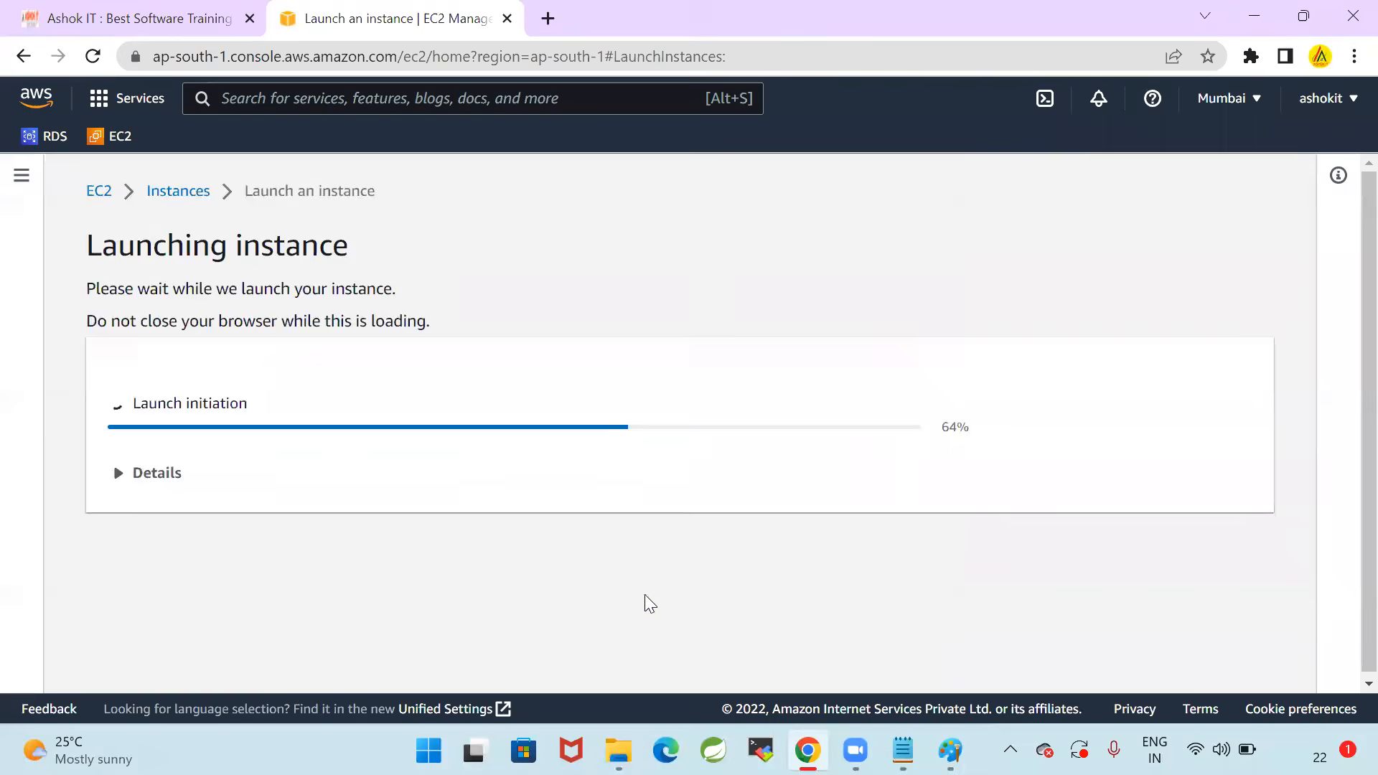
pyautogui.click(513, 271)
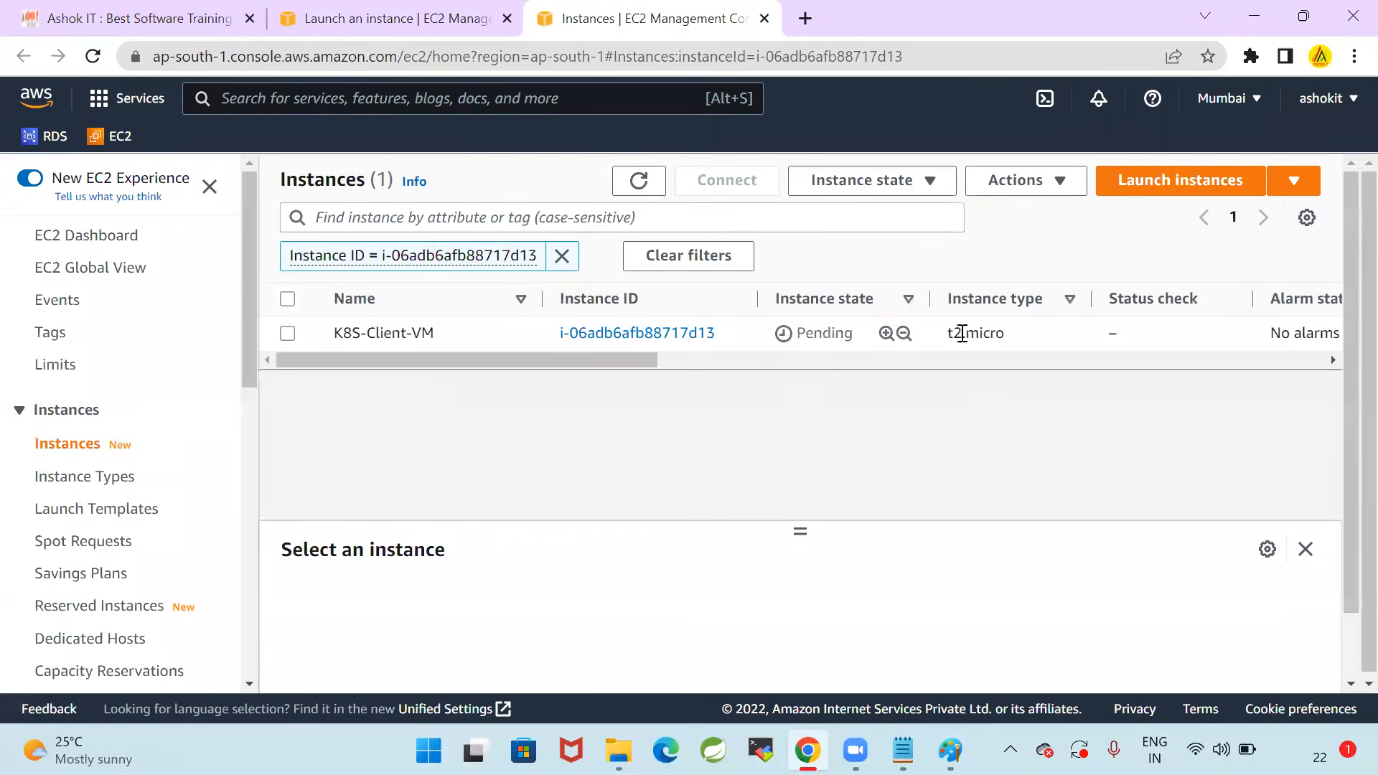
# Refresh the instances list, select K8S-Client-VM, and enlarge its details pane to check the instance's state
pyautogui.click(288, 335)
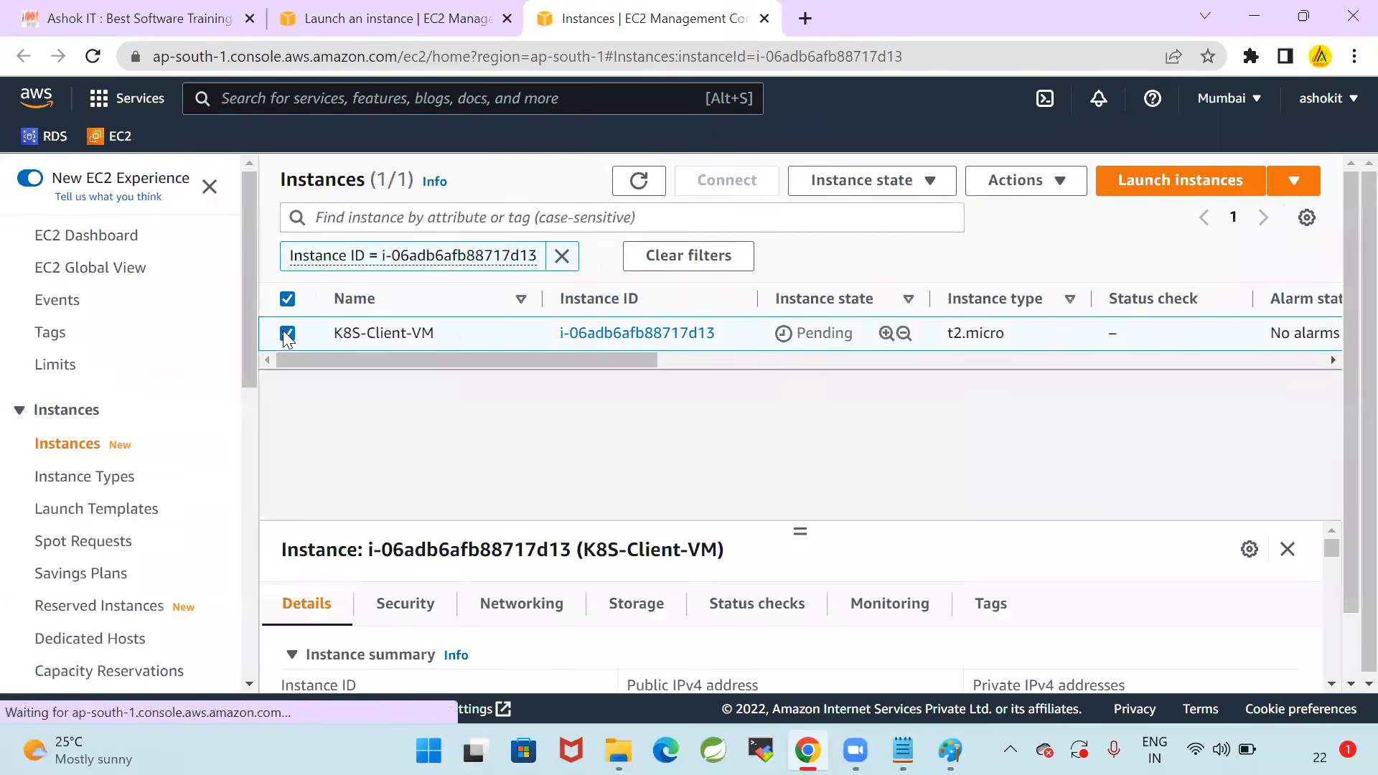
pyautogui.click(641, 183)
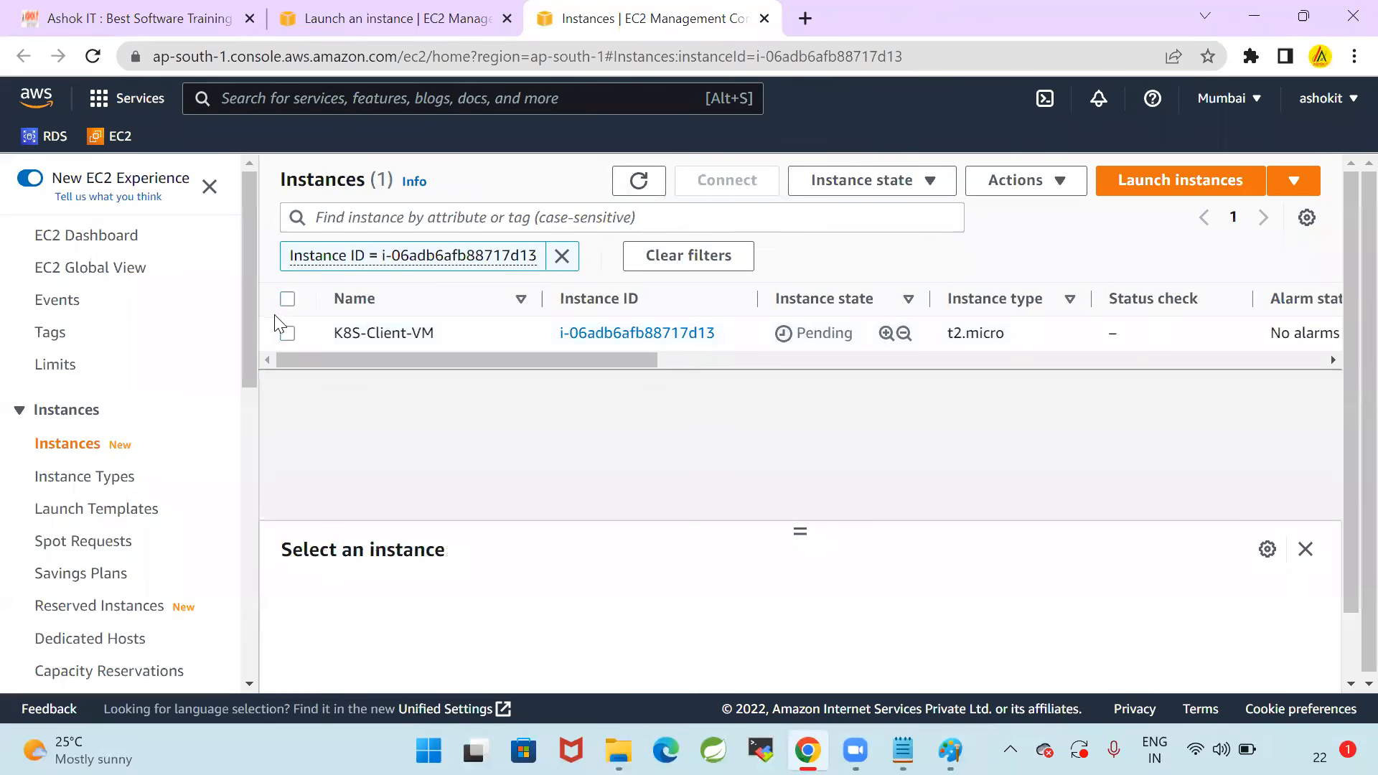
pyautogui.click(301, 336)
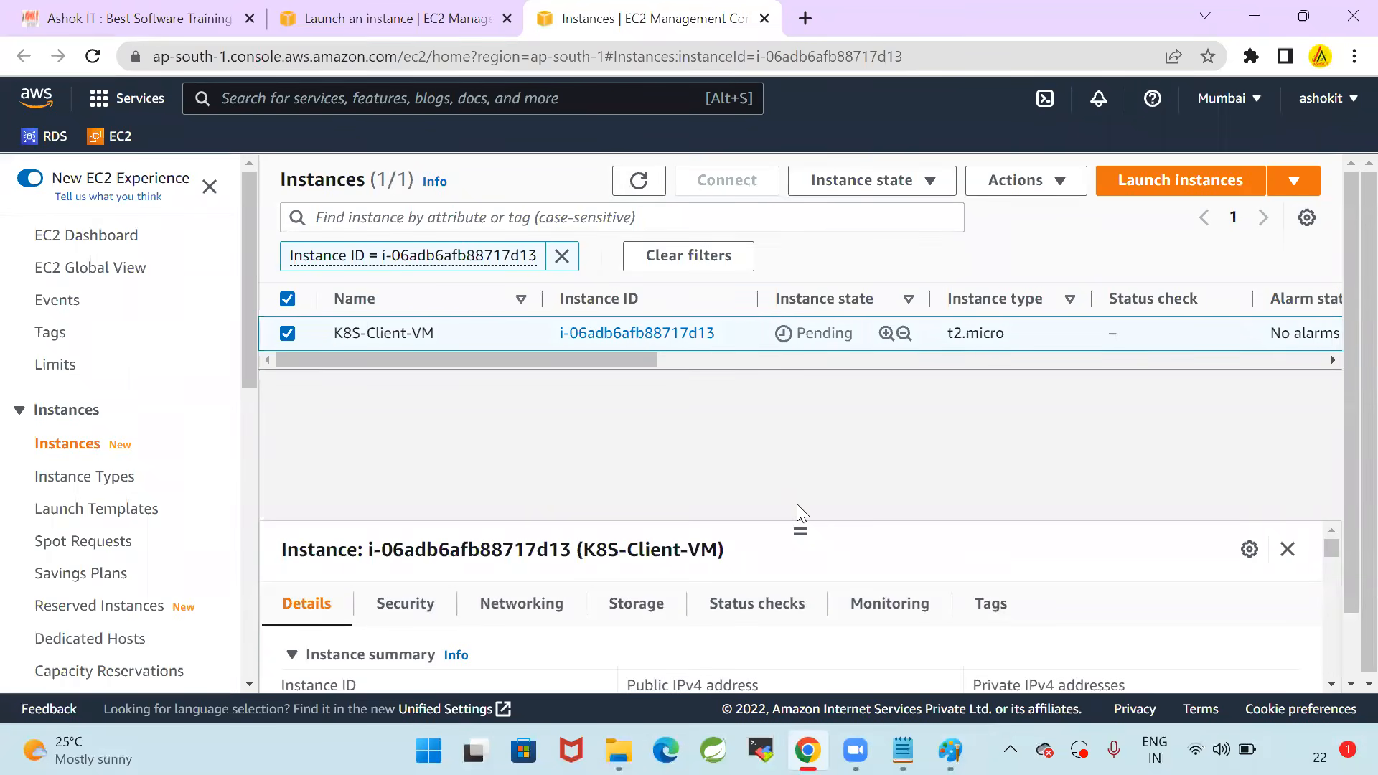
pyautogui.moveTo(801, 531); pyautogui.dragTo(801, 434)
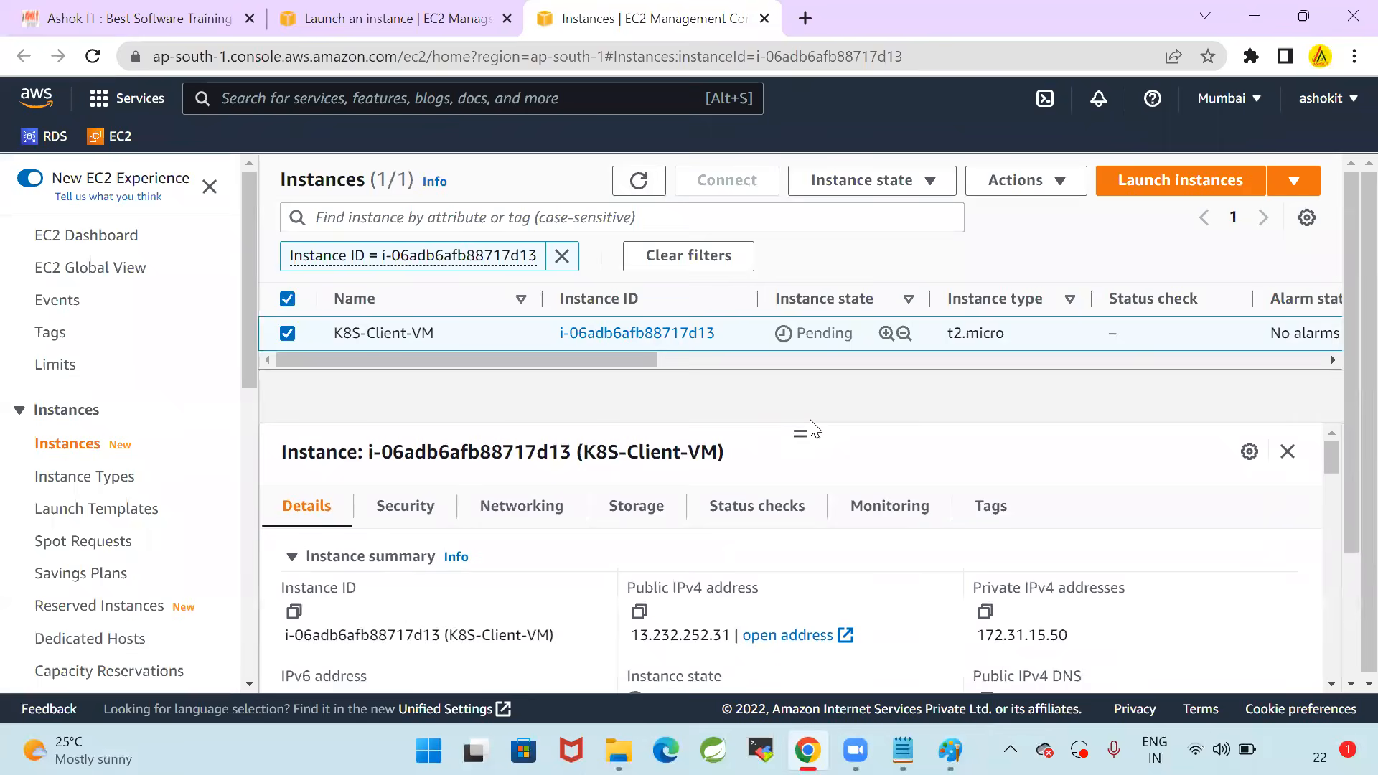
pyautogui.click(652, 192)
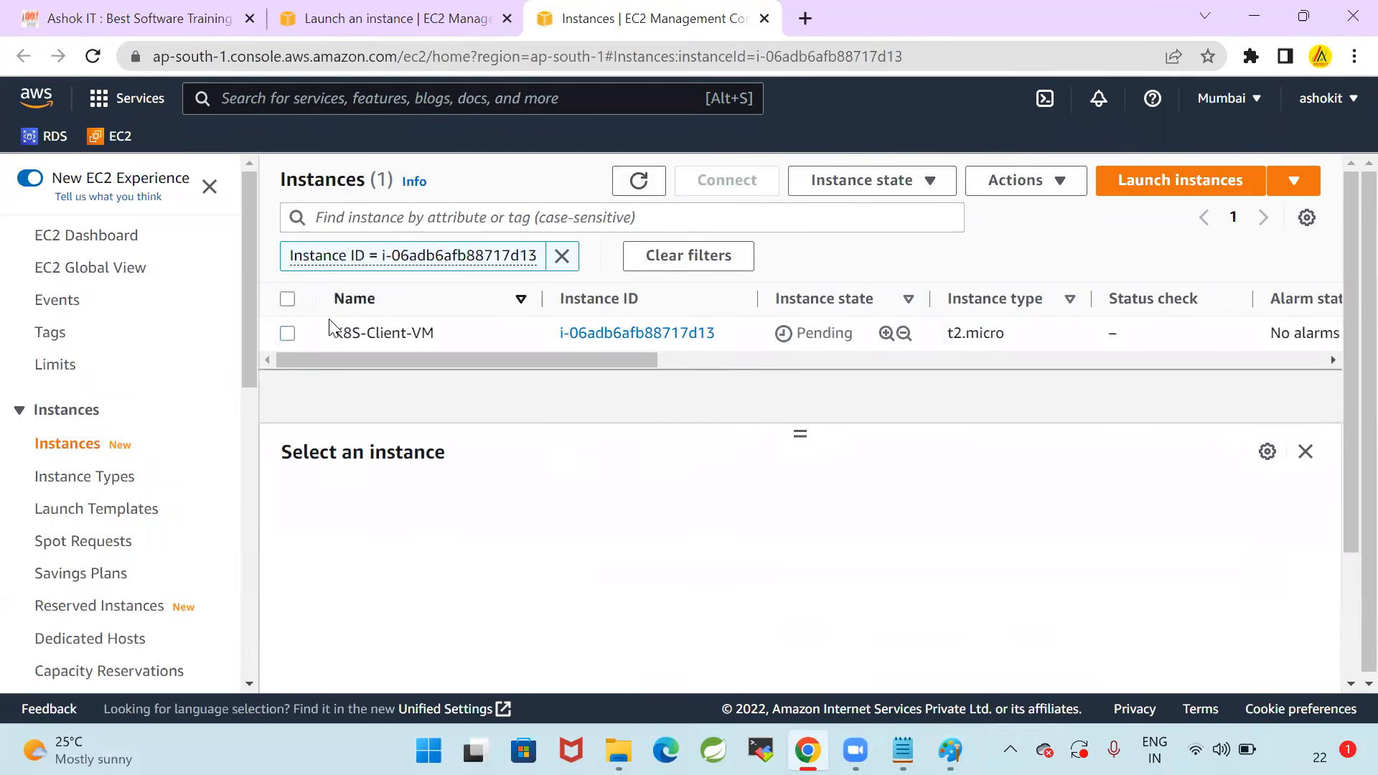
pyautogui.click(289, 335)
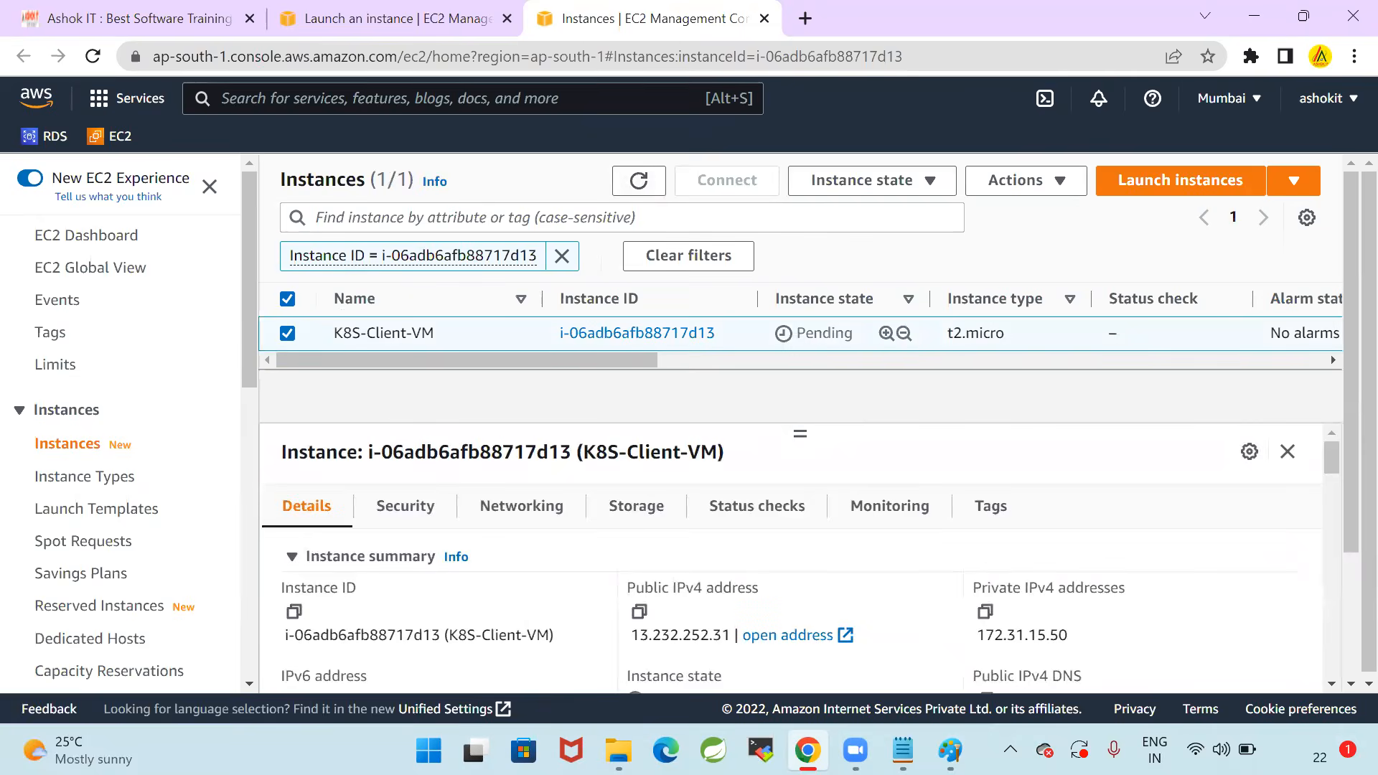
pyautogui.moveTo(903, 750)
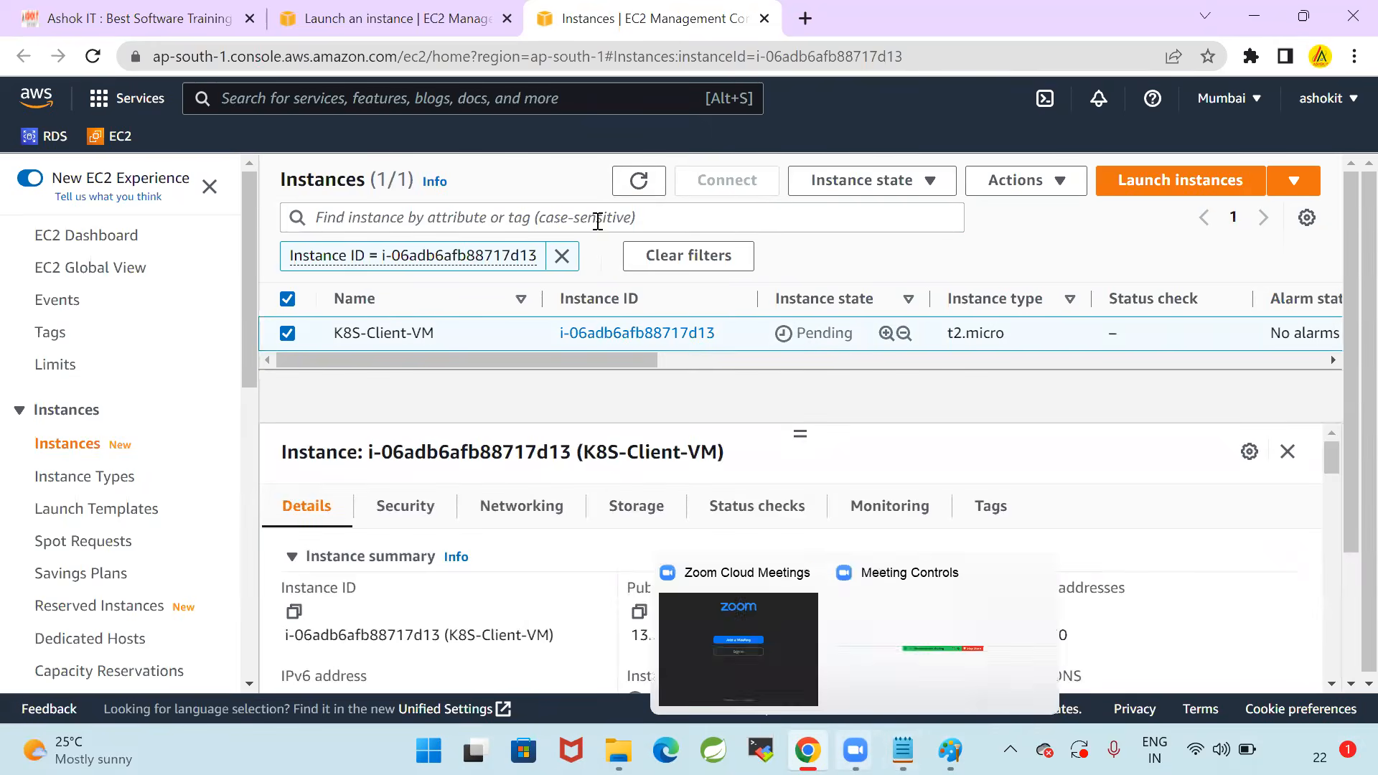
# Search the AWS services for EKS and check the creation status of EKS-Cluster in the clusters list
pyautogui.click(395, 18)
pyautogui.click(389, 106)
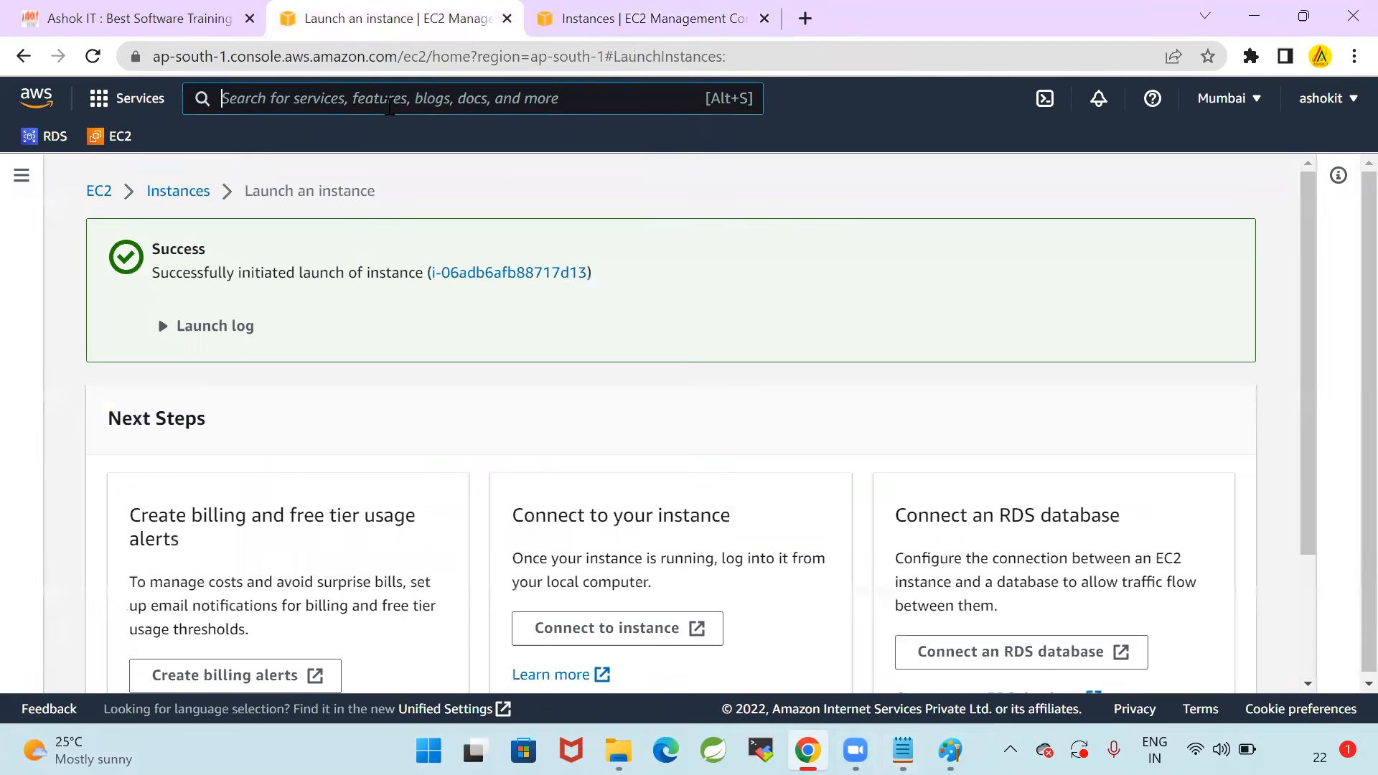
pyautogui.write('EKS')
pyautogui.press('Return')
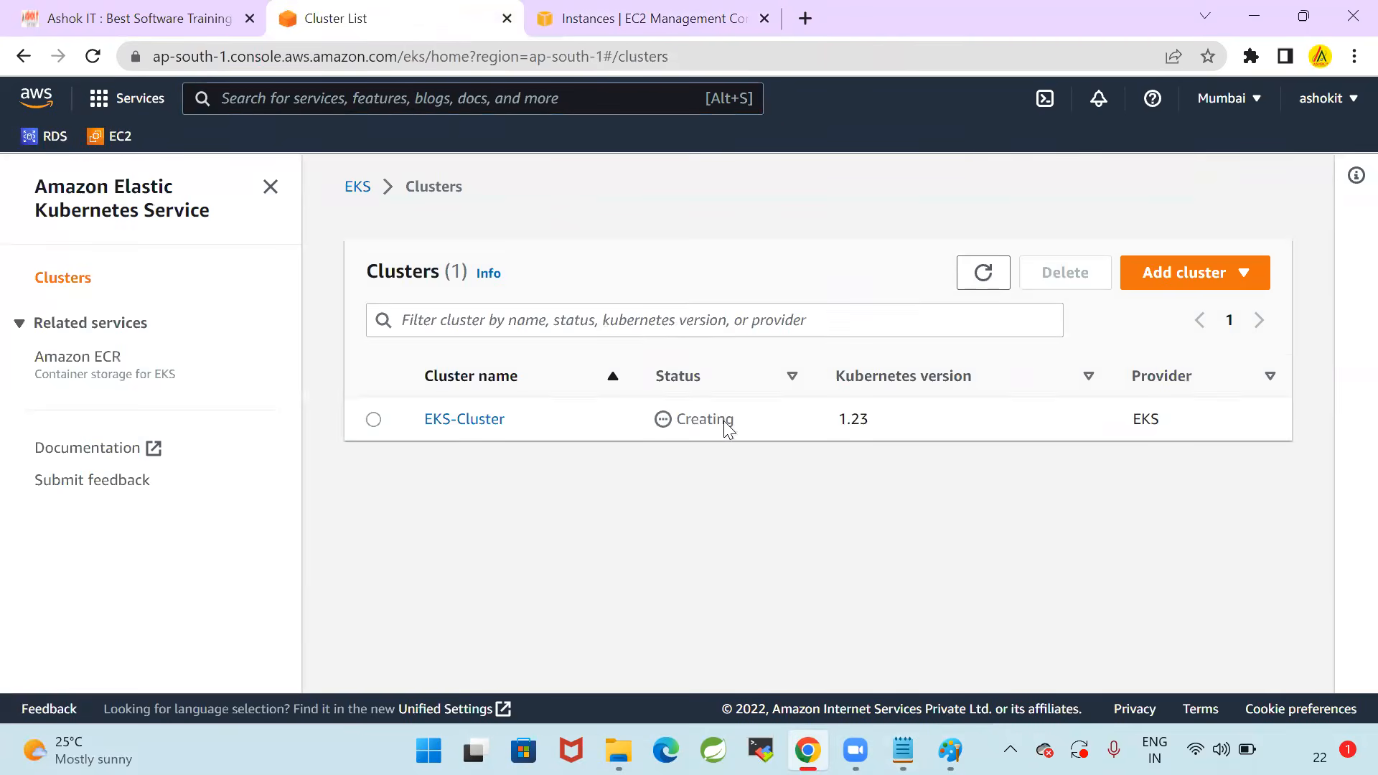
pyautogui.doubleClick(725, 424)
pyautogui.click(768, 113)
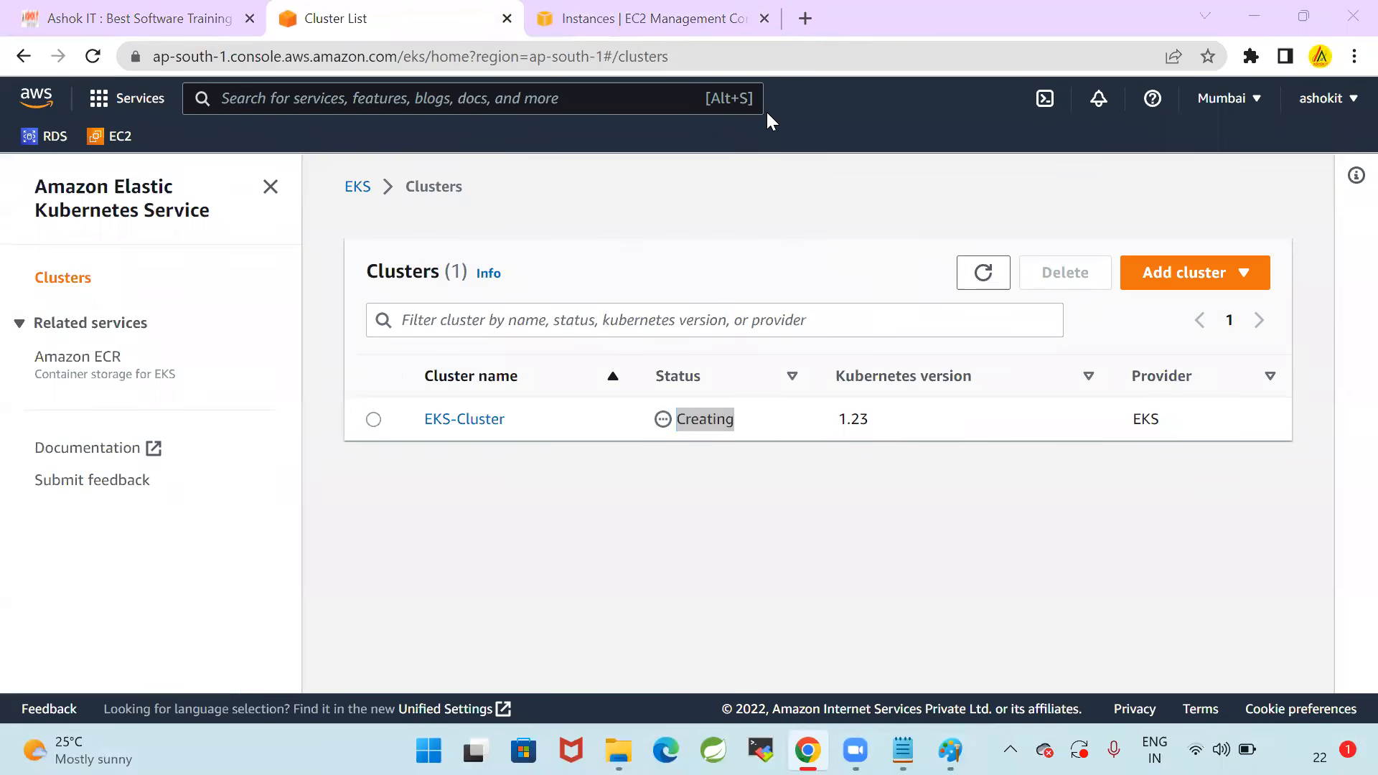
pyautogui.click(643, 471)
# Return to the EC2 instances, refresh the list, and copy the public IPv4 address of K8S-Client-VM
pyautogui.click(615, 32)
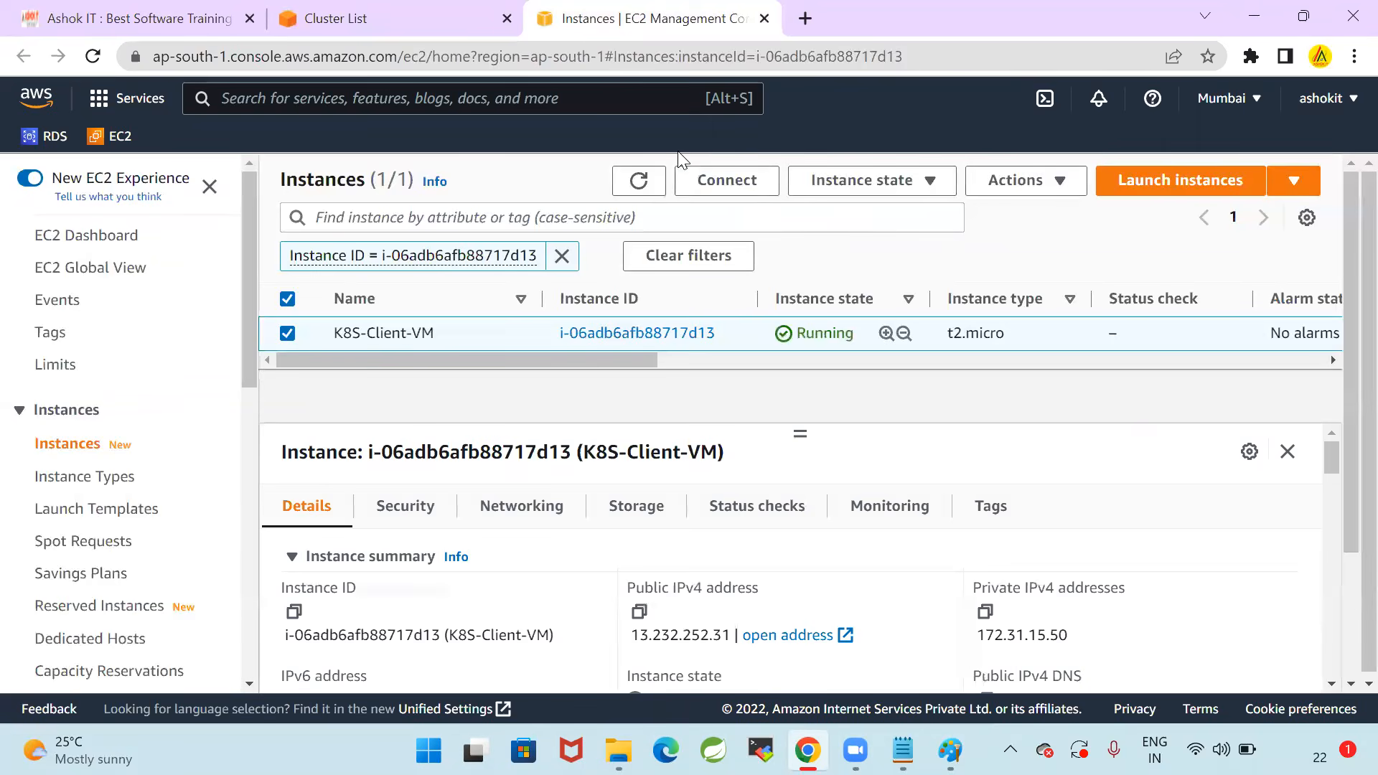
pyautogui.click(639, 184)
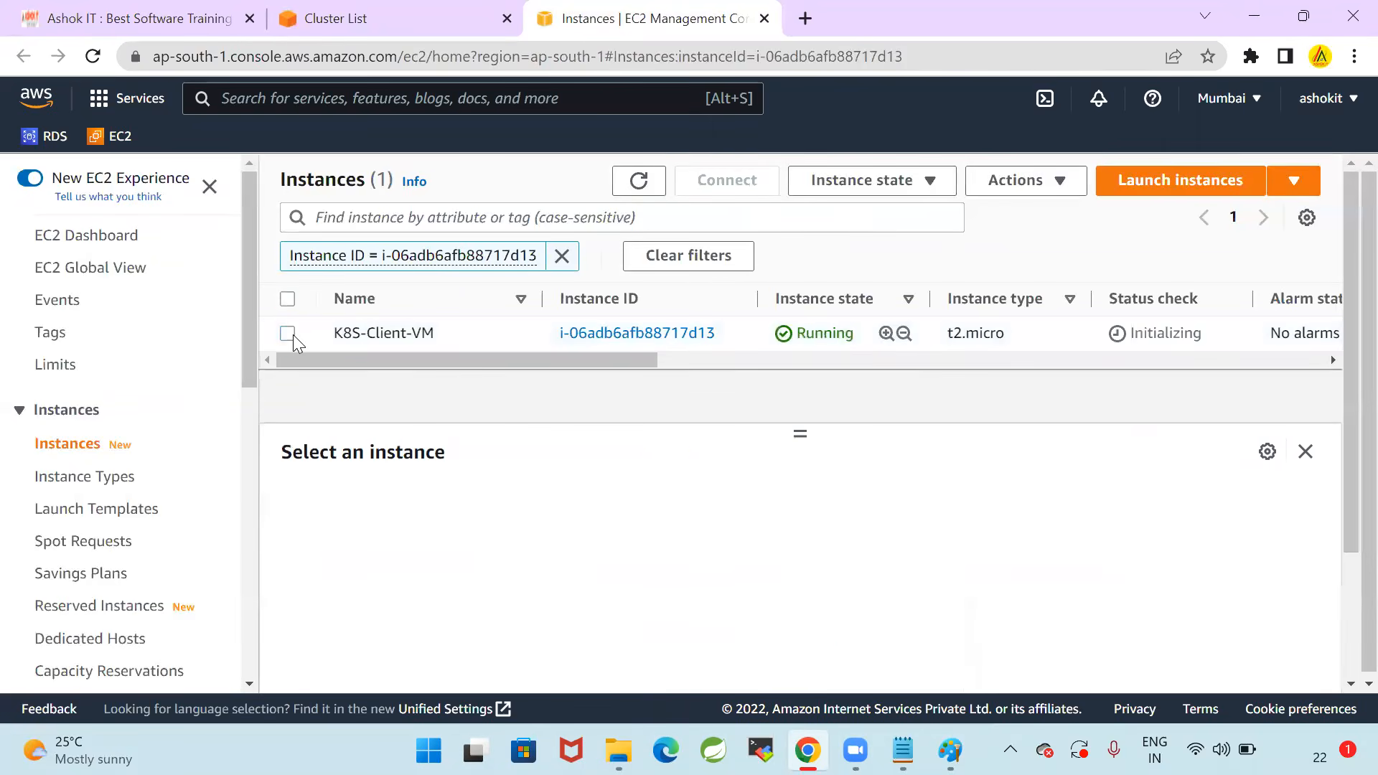
pyautogui.click(287, 334)
pyautogui.click(638, 611)
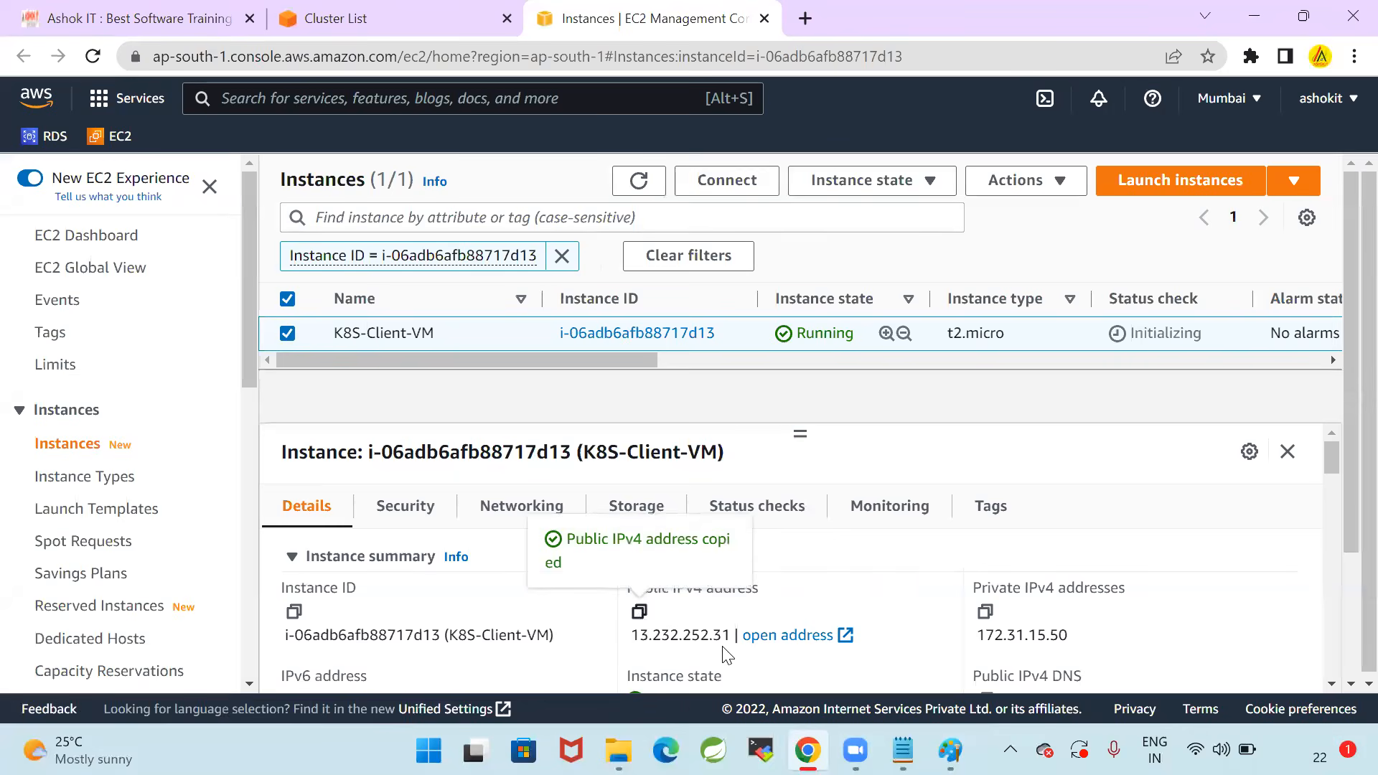
# Switch to MobaXterm and set up a new SSH session with remote host 13.232.252.31 and username ec2-user
pyautogui.click(761, 750)
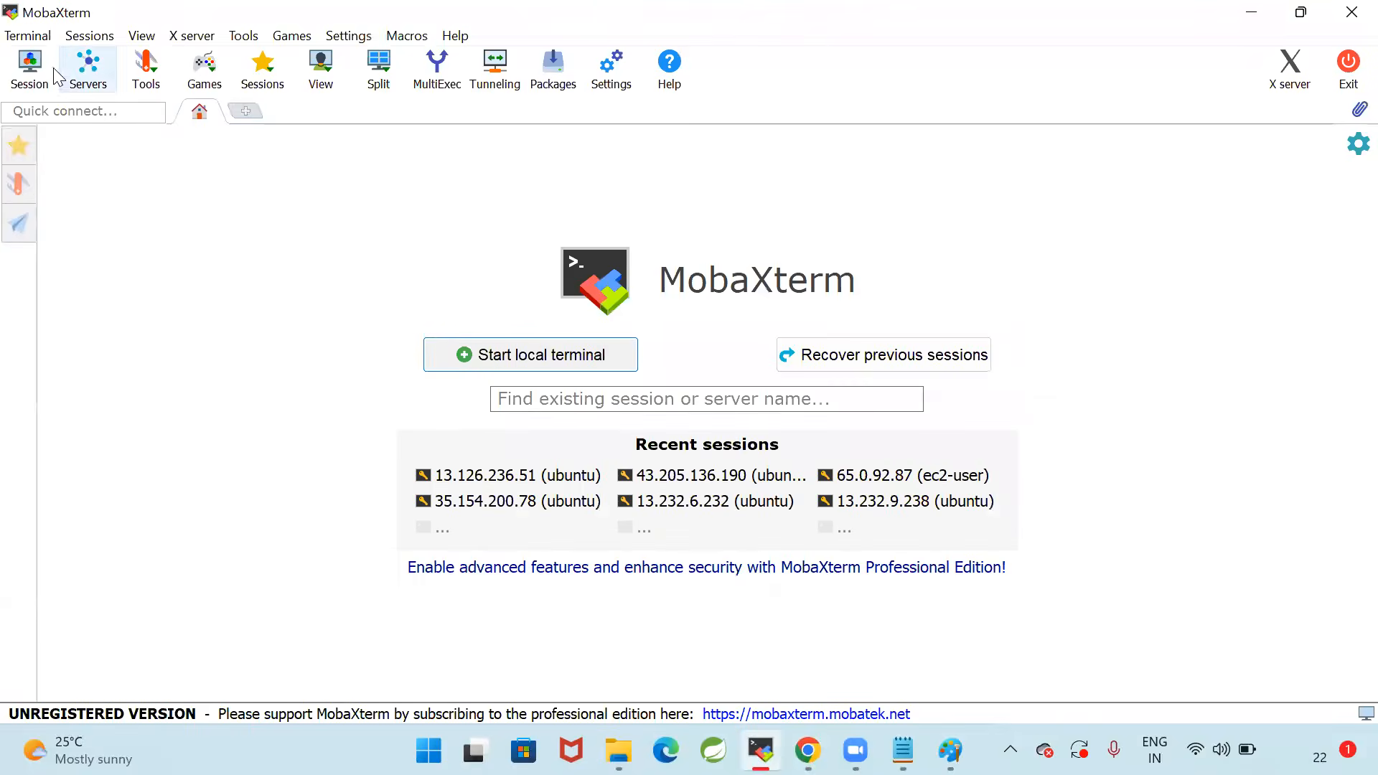
pyautogui.click(29, 68)
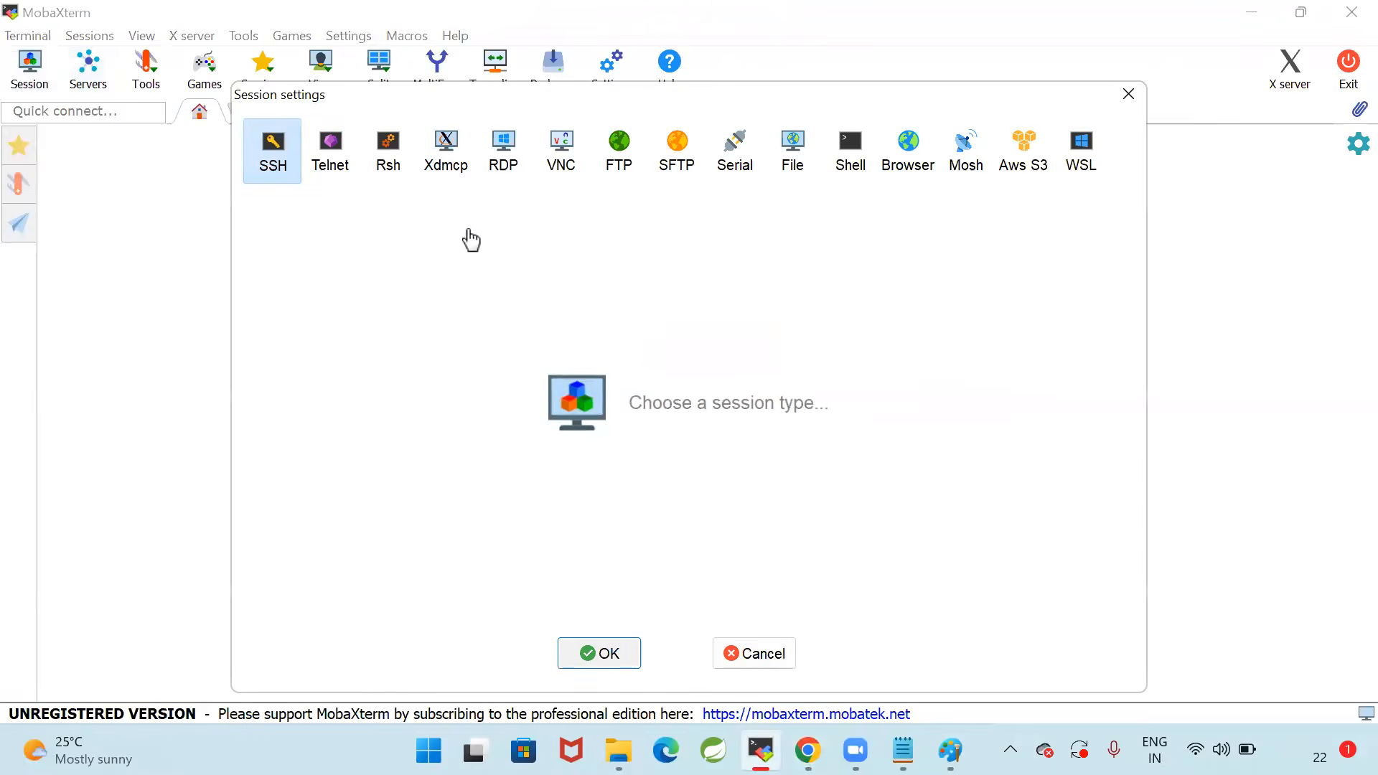
pyautogui.click(271, 161)
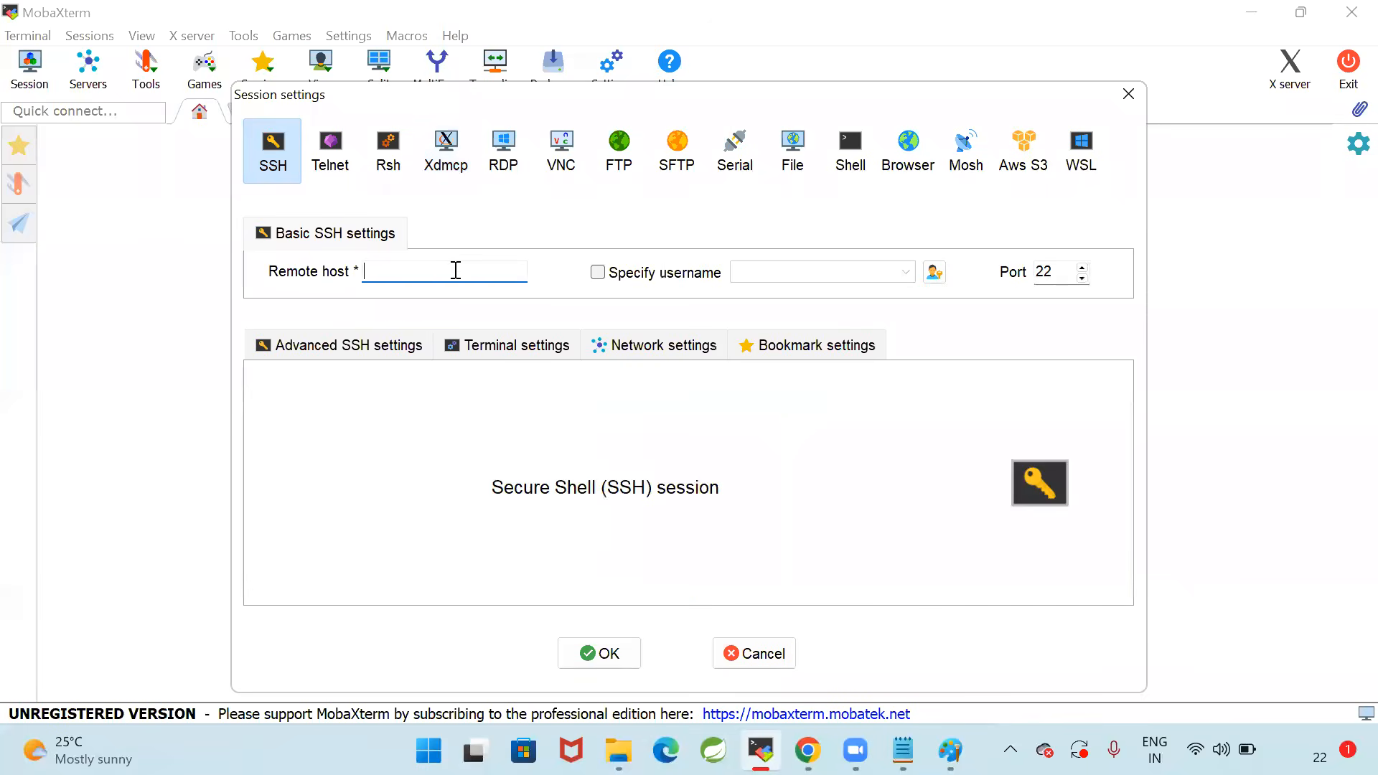
pyautogui.hotkey('ctrl', 'v')
pyautogui.click(598, 273)
pyautogui.write('ec')
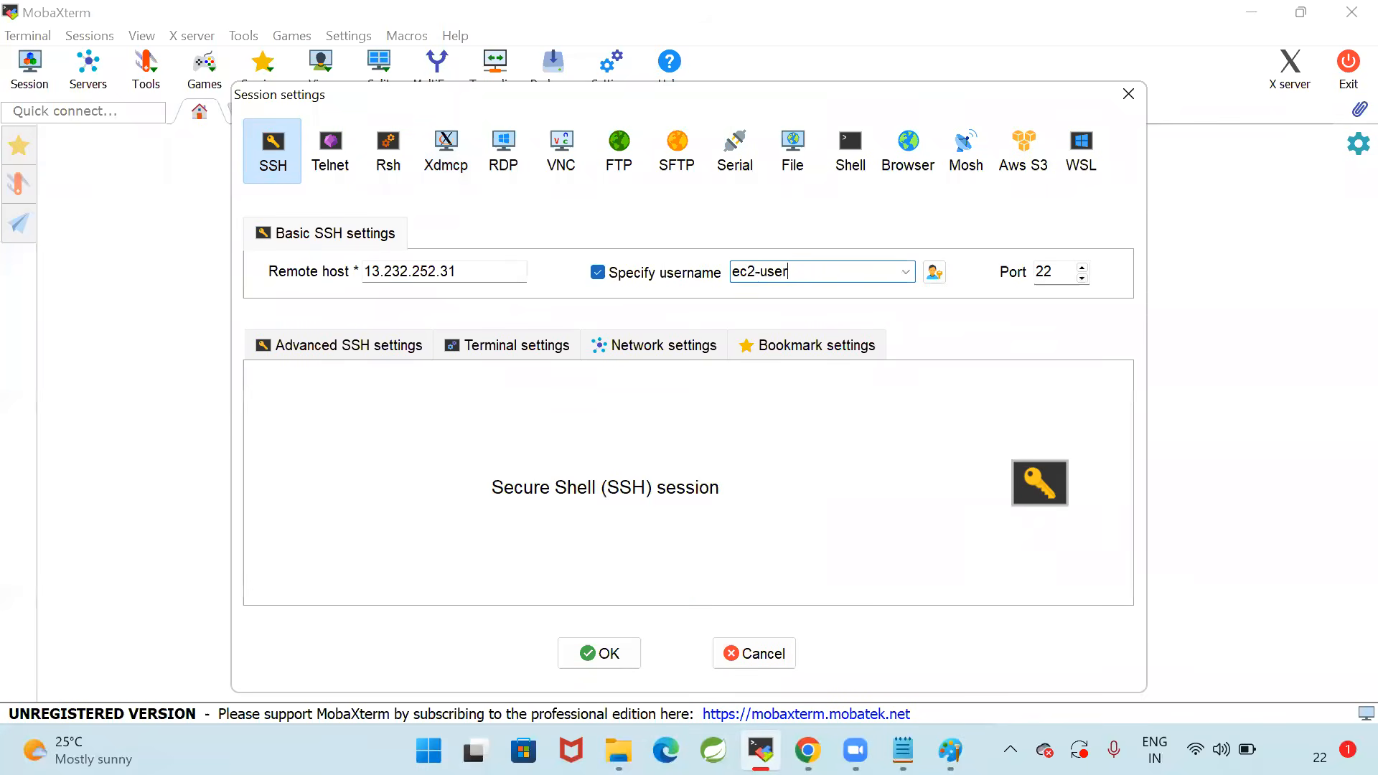
# Attach the private key file in the advanced SSH settings and connect to the client machine
pyautogui.click(352, 358)
pyautogui.click(359, 531)
pyautogui.click(662, 529)
pyautogui.doubleClick(579, 237)
pyautogui.click(617, 657)
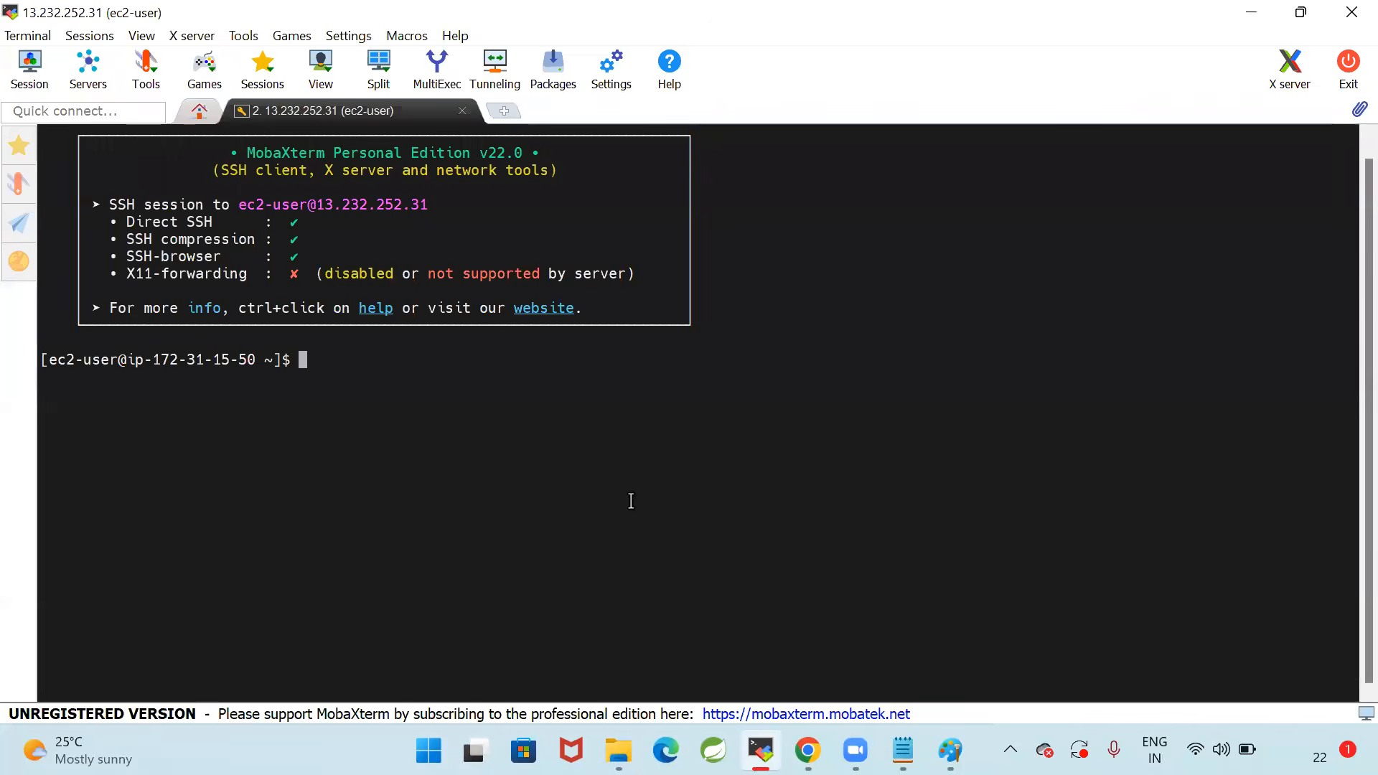
# Run whoami to check the logged-in user, then clear the terminal
pyautogui.press('Return')
pyautogui.press('Return')
pyautogui.press('Return')
pyautogui.write('whoami')
pyautogui.press('Return')
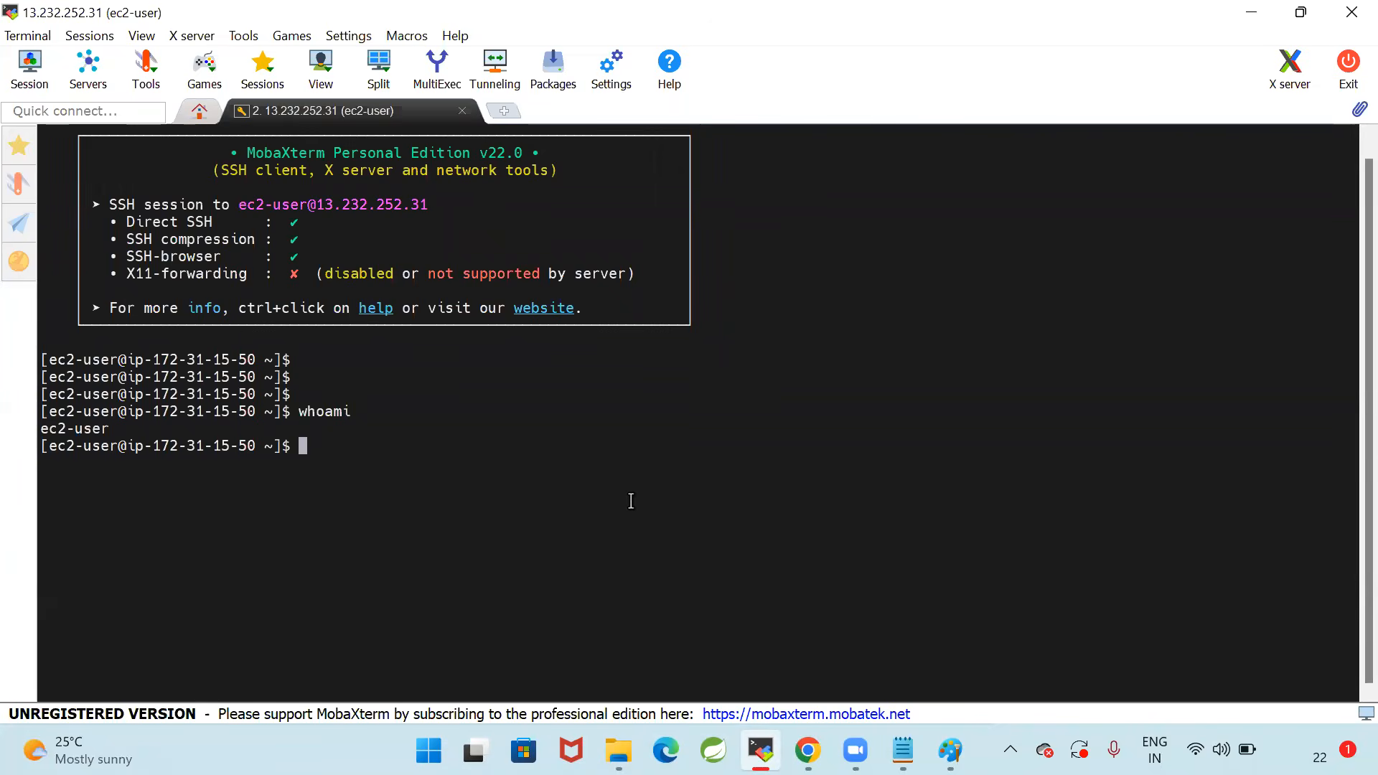
pyautogui.write('clear')
pyautogui.press('Return')
pyautogui.press('Return')
pyautogui.press('Return')
pyautogui.press('Return')
pyautogui.press('Return')
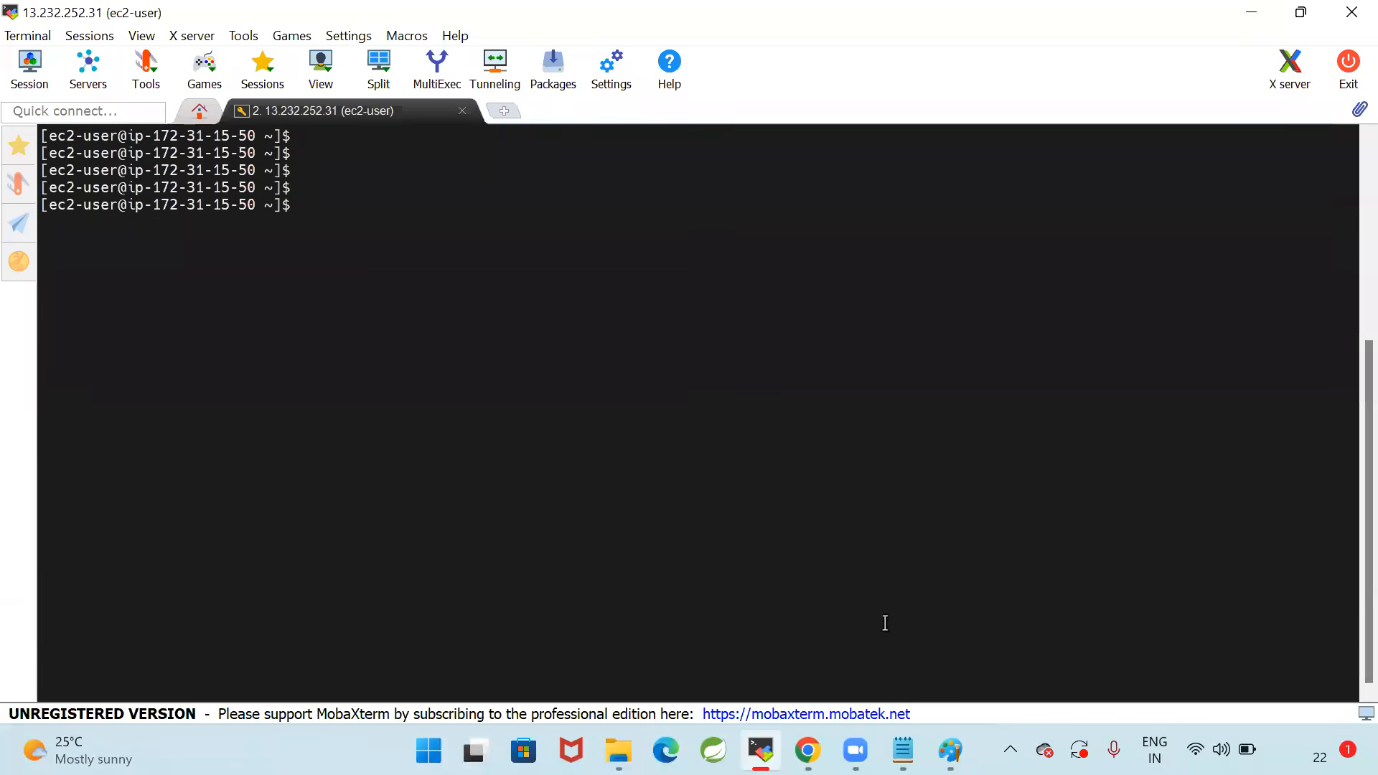
# Review the Kubectl installation section of 10_EKS-Setup.txt in Notepad alongside the EKS architecture diagram in Paint
pyautogui.click(950, 750)
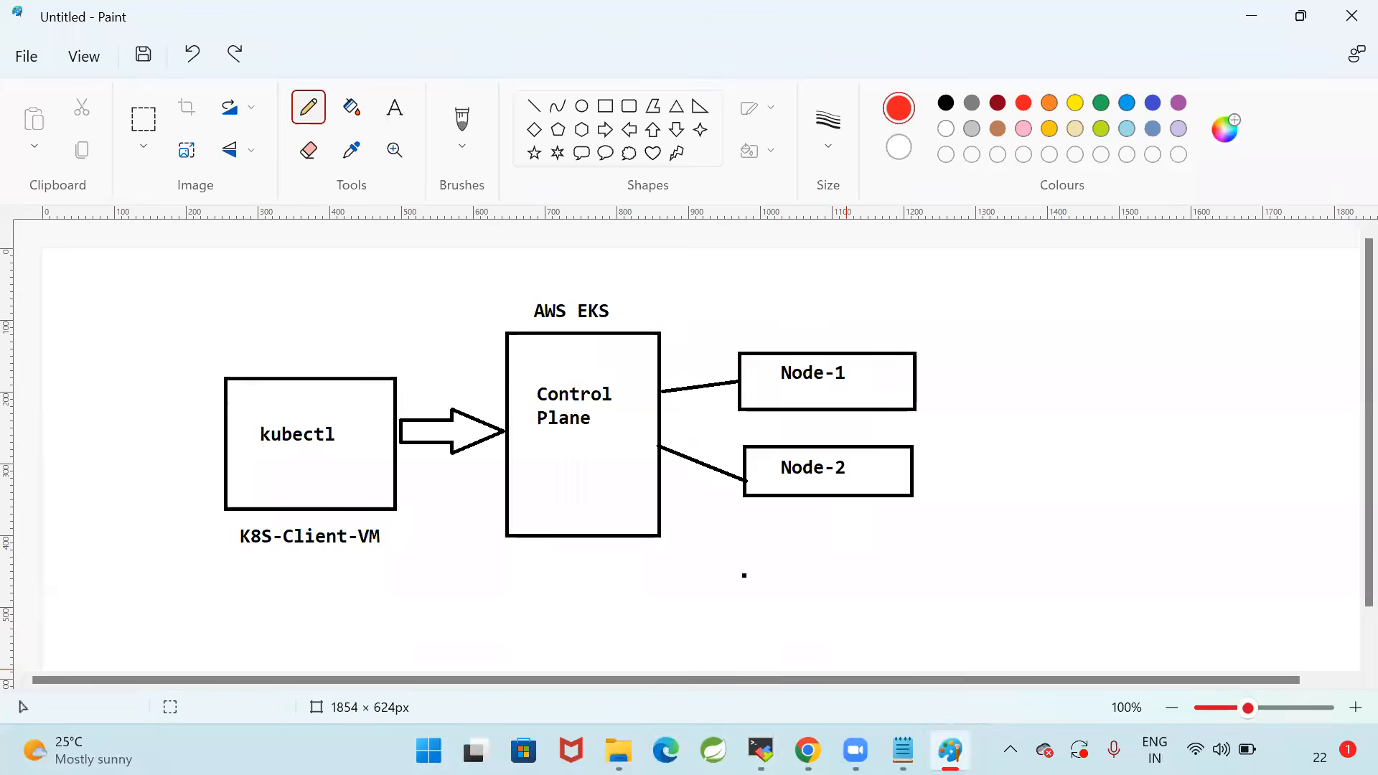
pyautogui.click(903, 750)
pyautogui.scroll(-2, 375, 433)
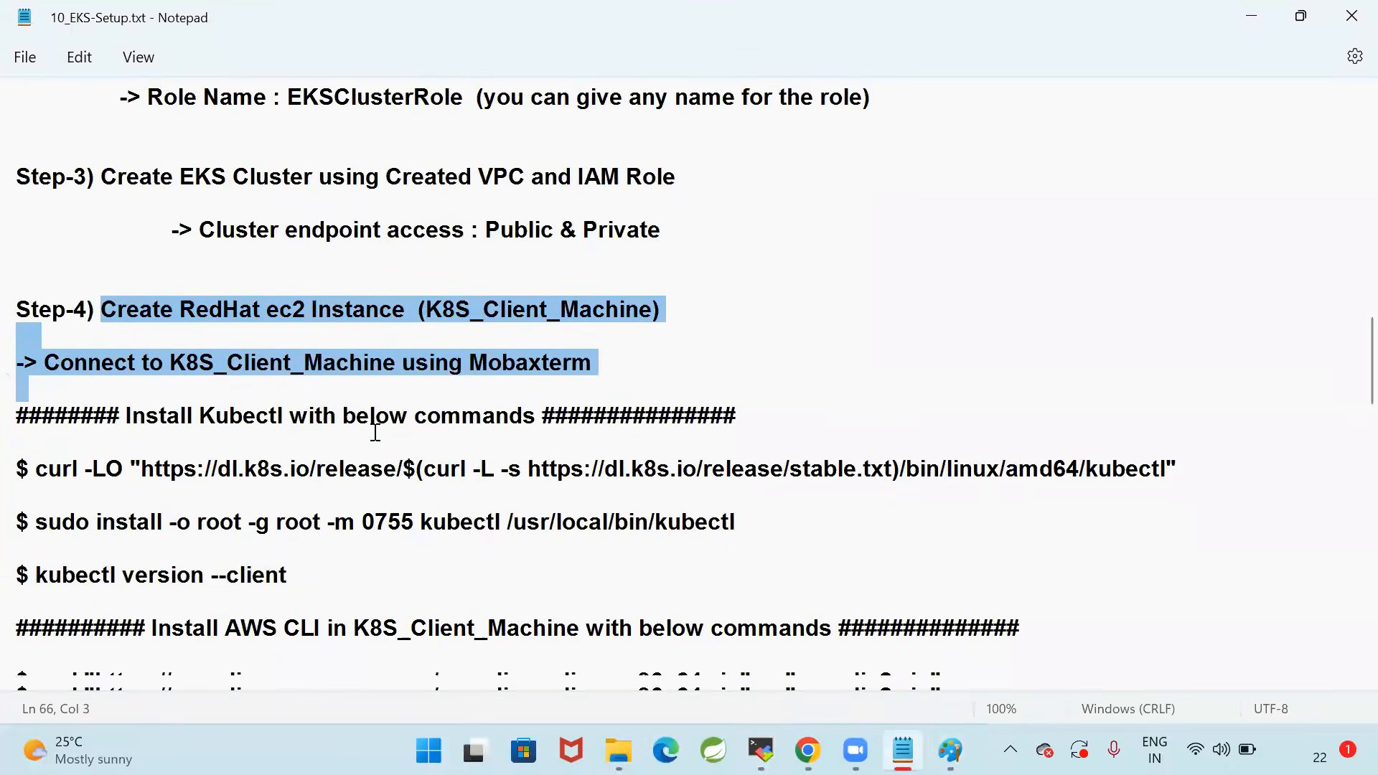
pyautogui.click(196, 410)
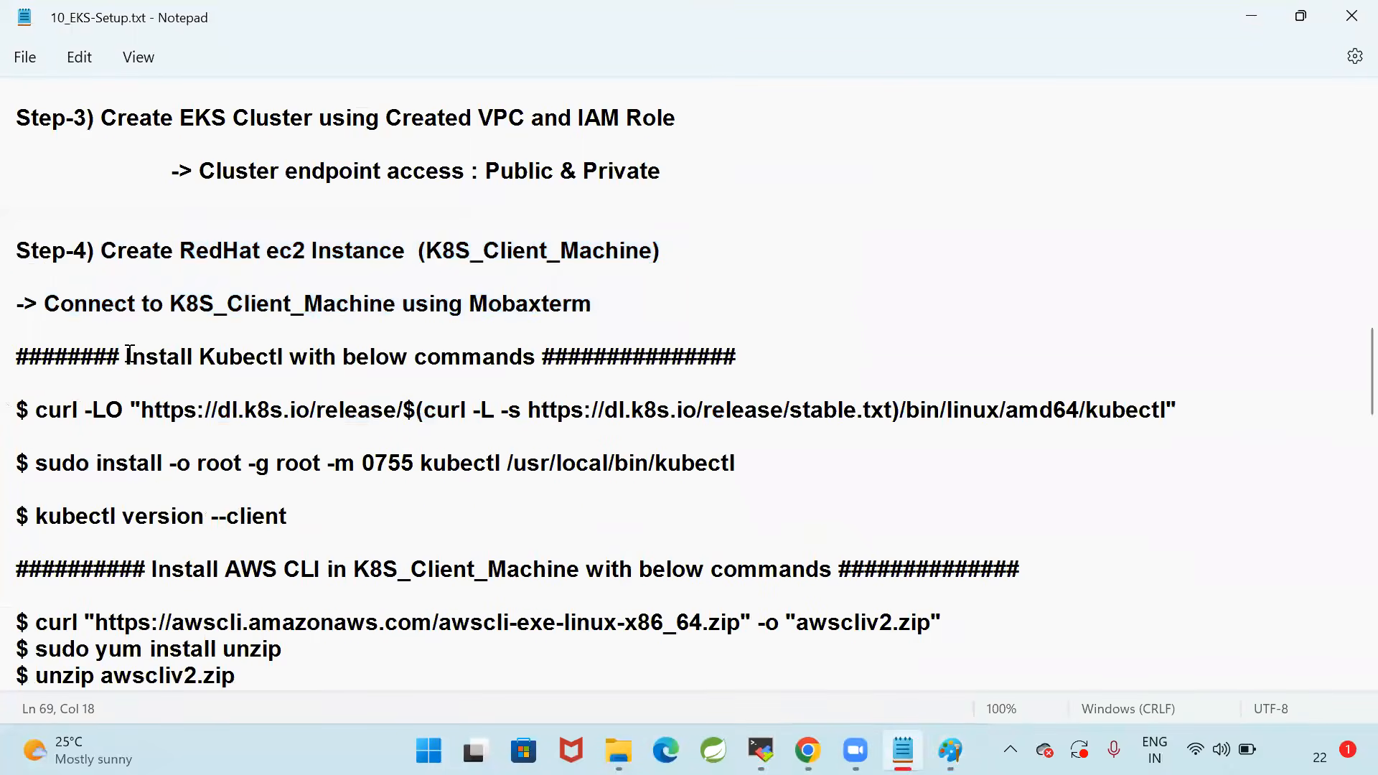
pyautogui.moveTo(134, 359); pyautogui.dragTo(531, 365)
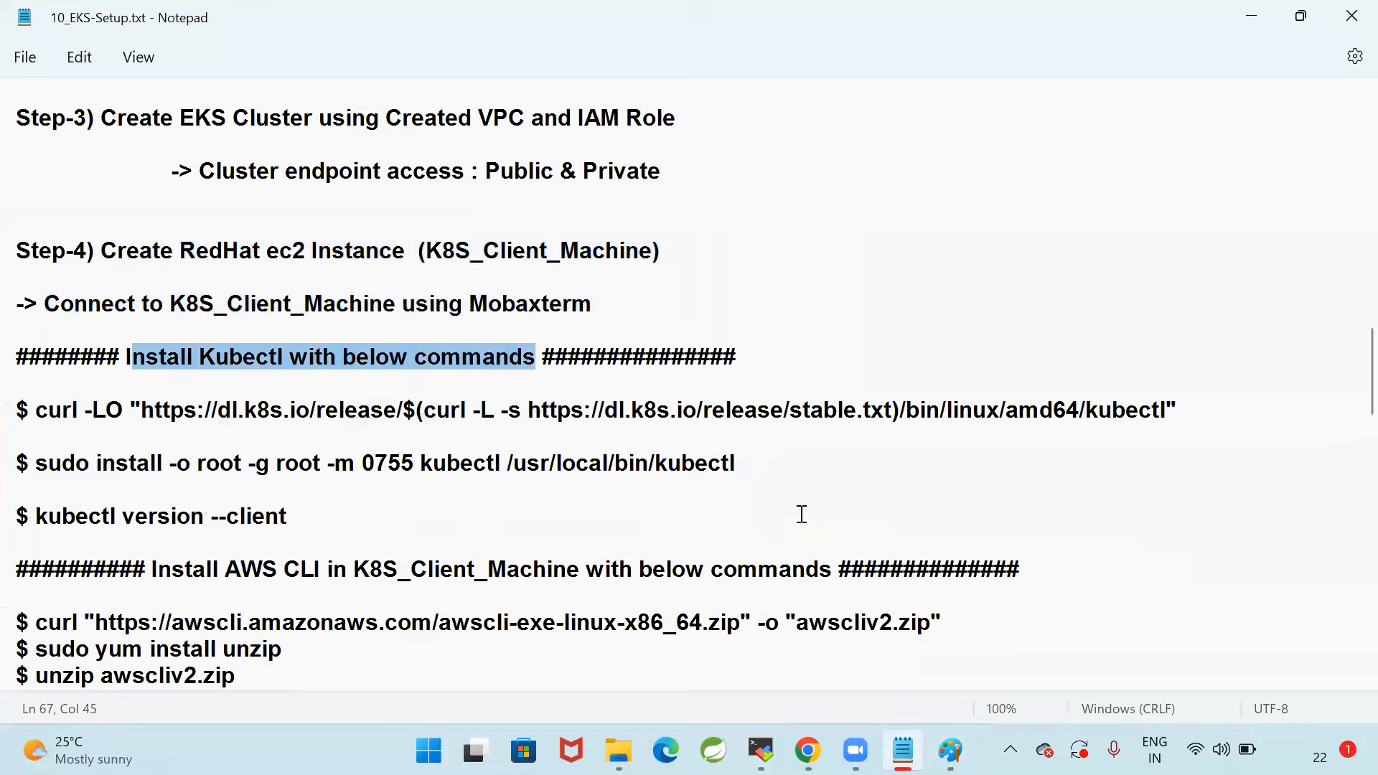
pyautogui.click(949, 751)
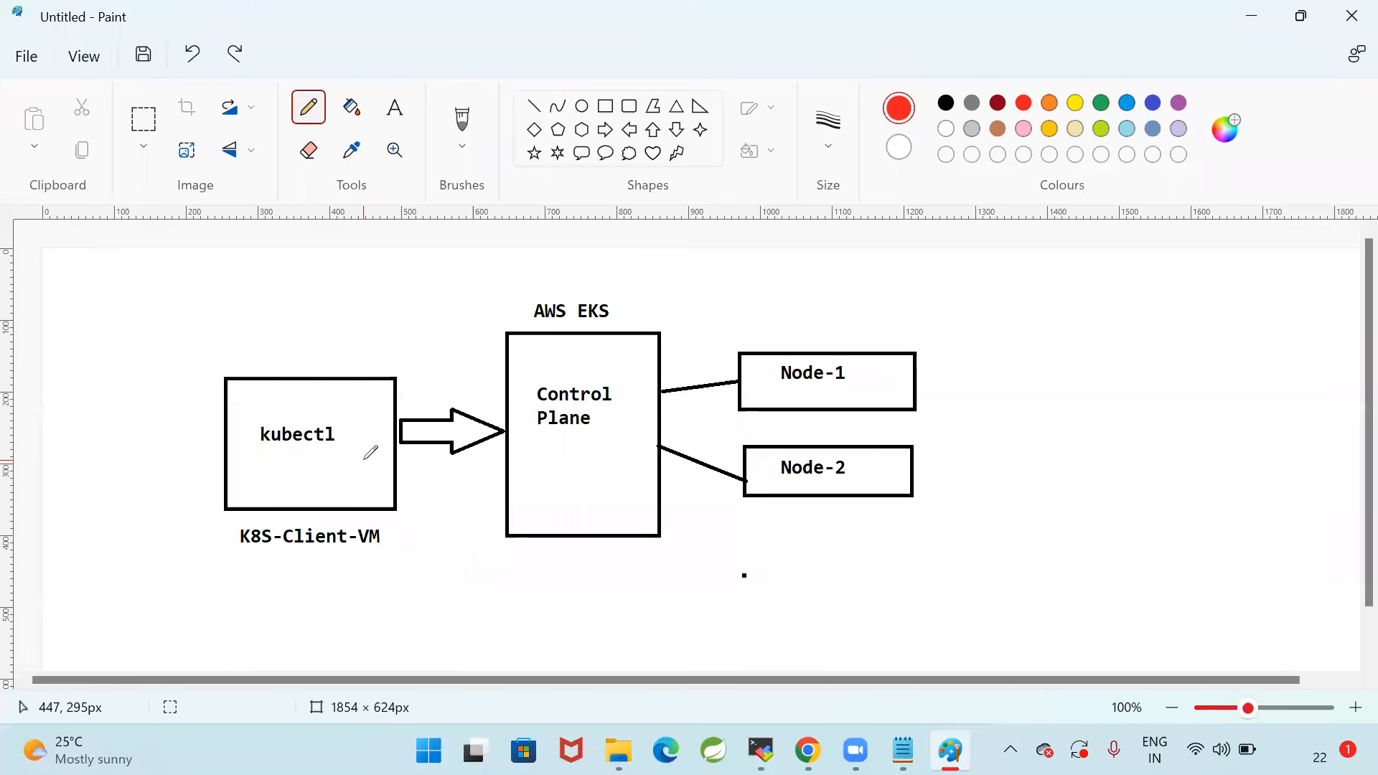
pyautogui.click(903, 750)
pyautogui.click(227, 367)
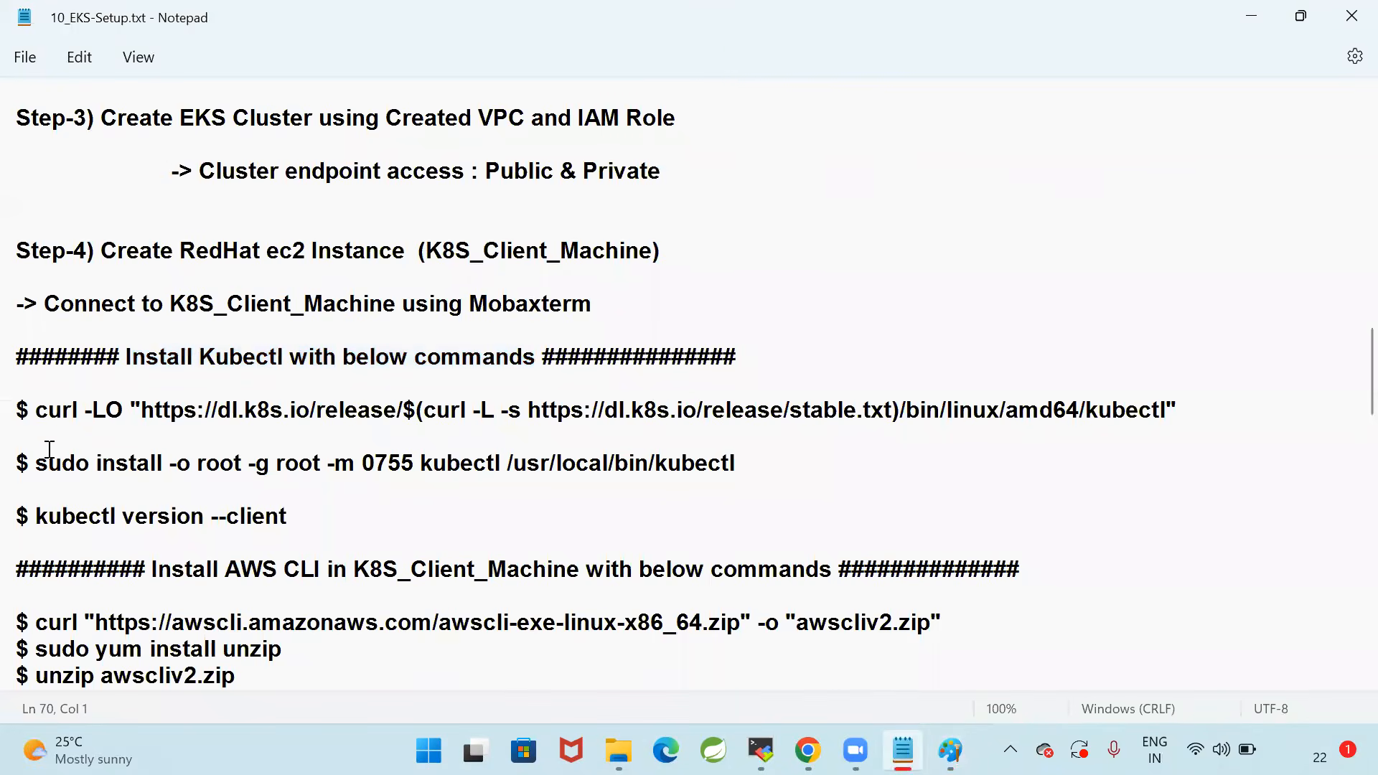
# Copy "kubectl version --client" from the notes and run it in the MobaXterm terminal to check for kubectl
pyautogui.click(36, 517)
pyautogui.keyDown('shift'); pyautogui.click(298, 517); pyautogui.keyUp('shift')
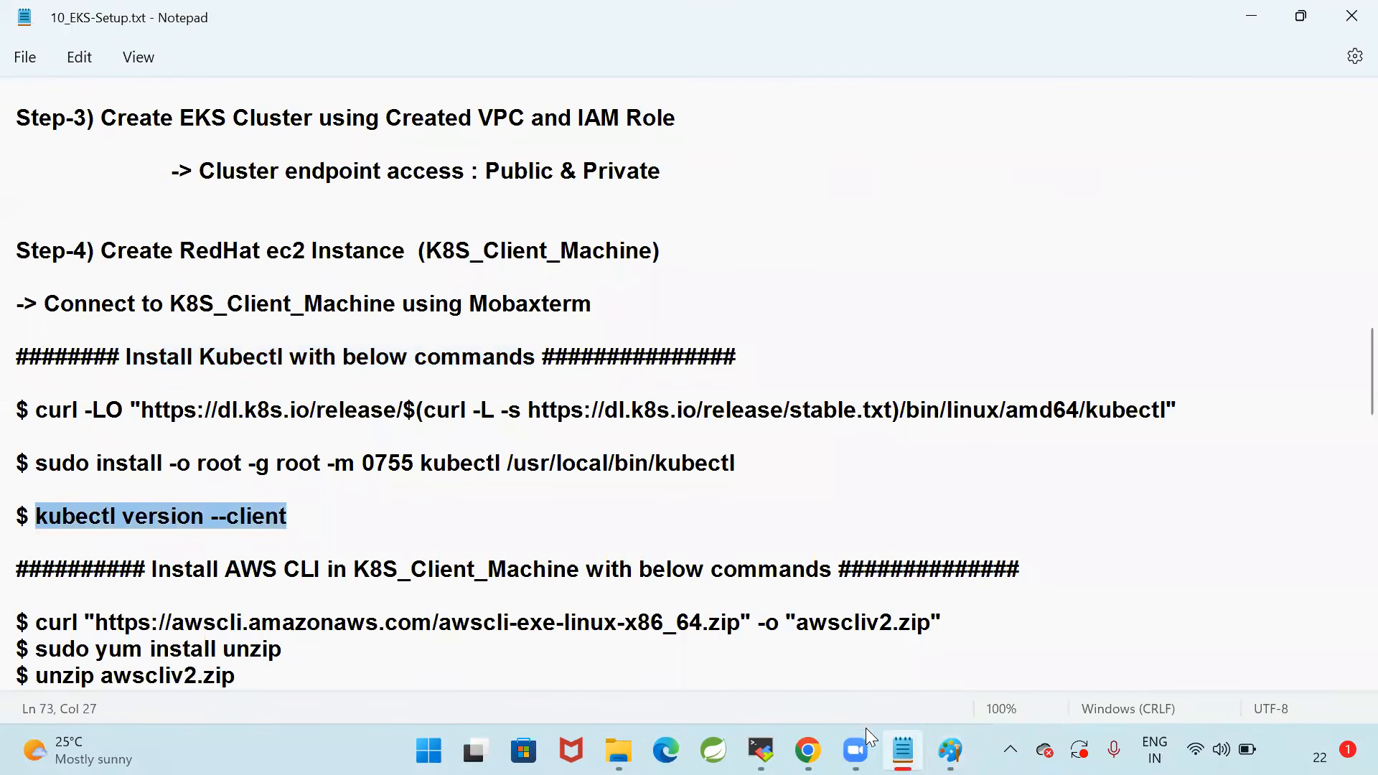
pyautogui.click(761, 750)
pyautogui.rightClick(599, 316)
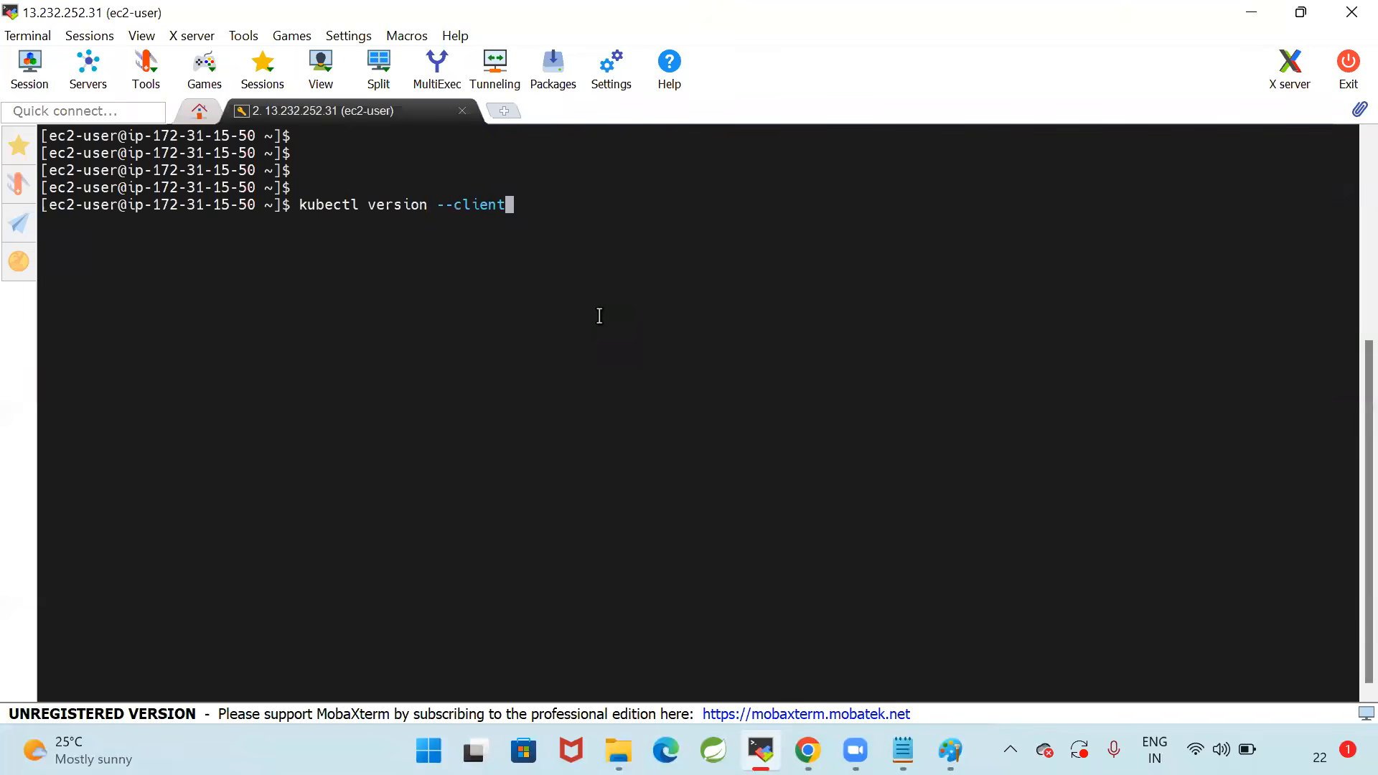
pyautogui.press('Return')
pyautogui.press('Return')
pyautogui.press('Return')
pyautogui.press('Return')
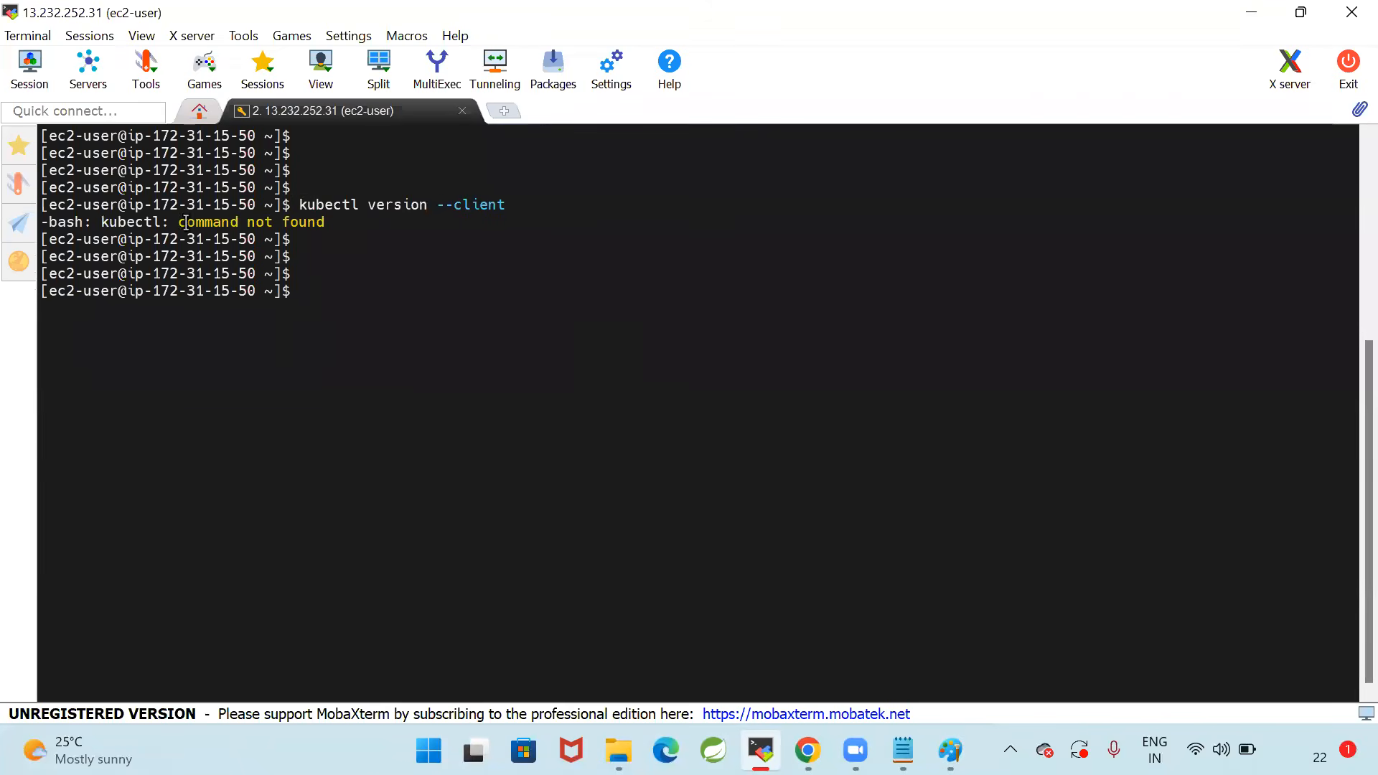
pyautogui.moveTo(100, 227); pyautogui.dragTo(326, 224)
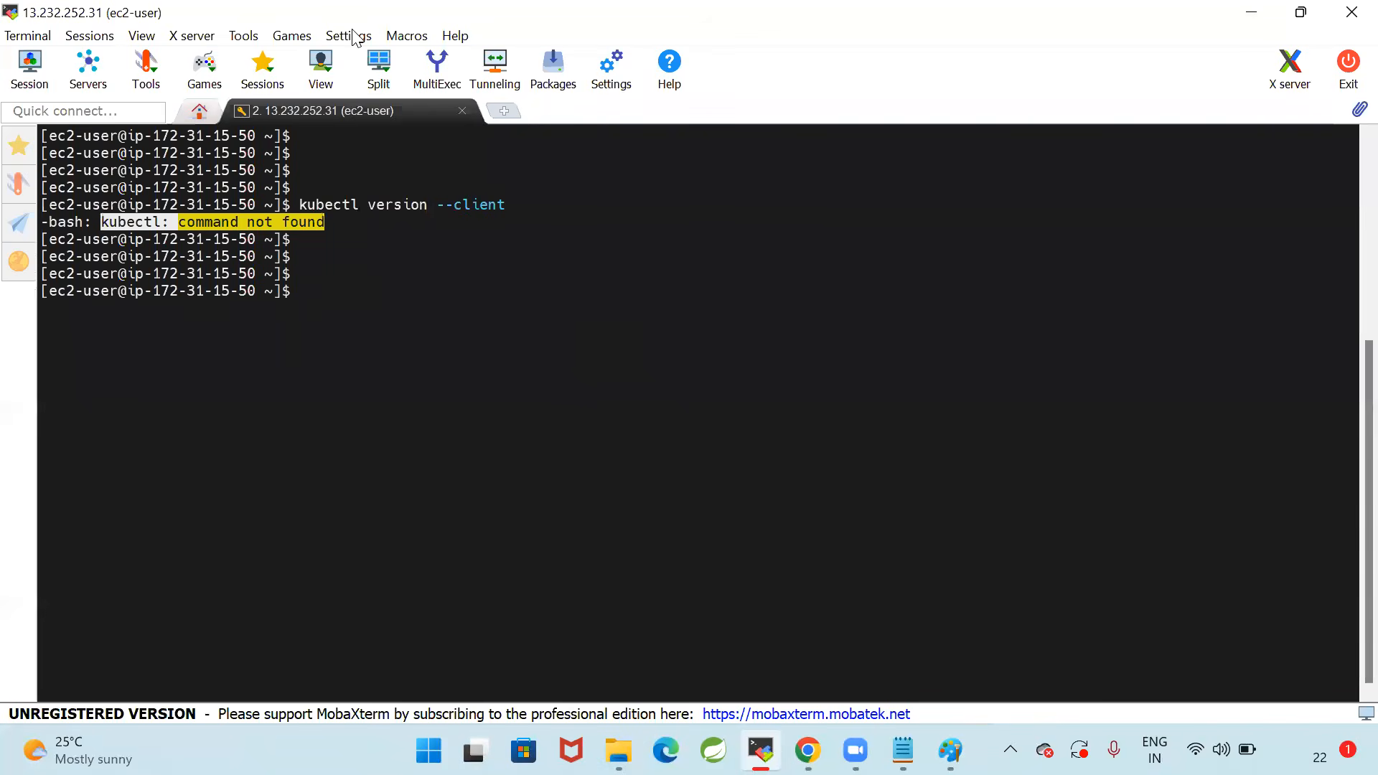
pyautogui.hotkey('alt', 'Tab')
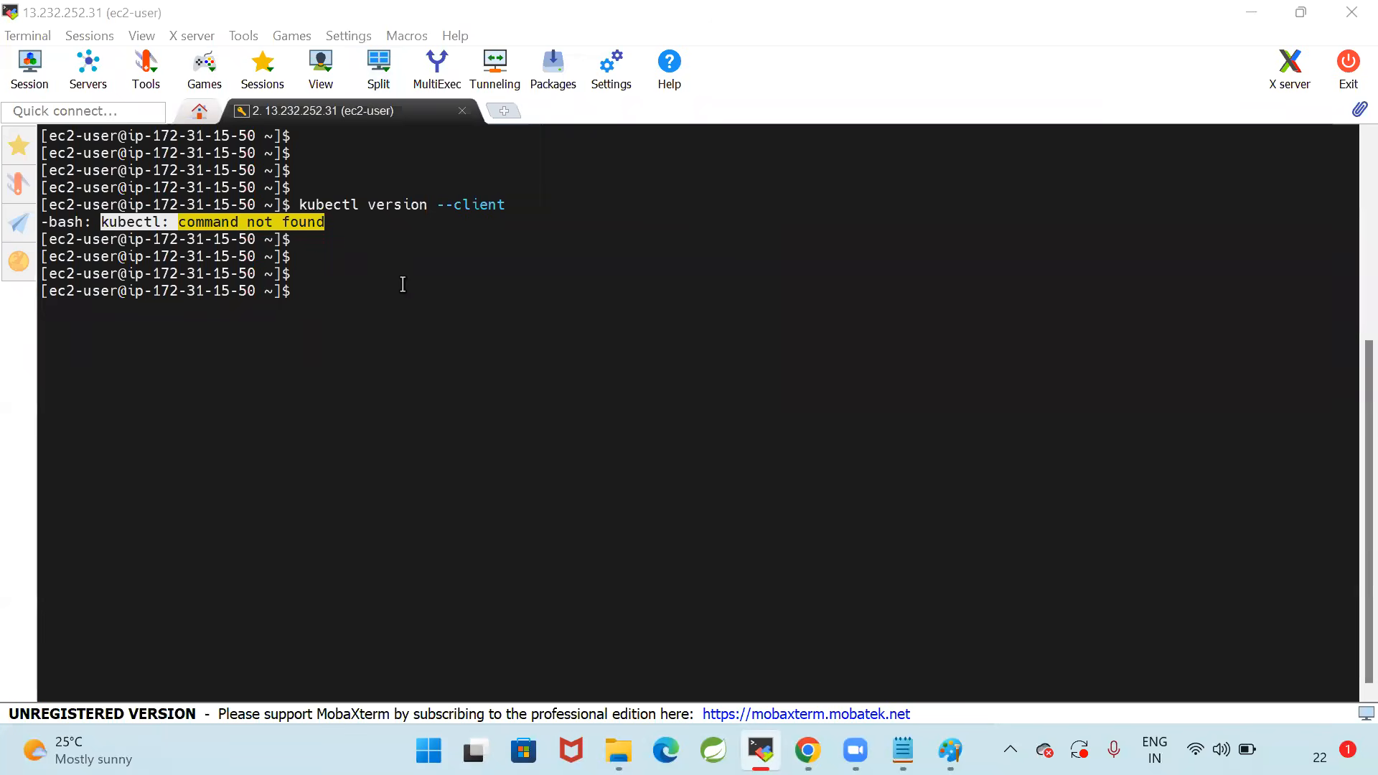
pyautogui.click(608, 299)
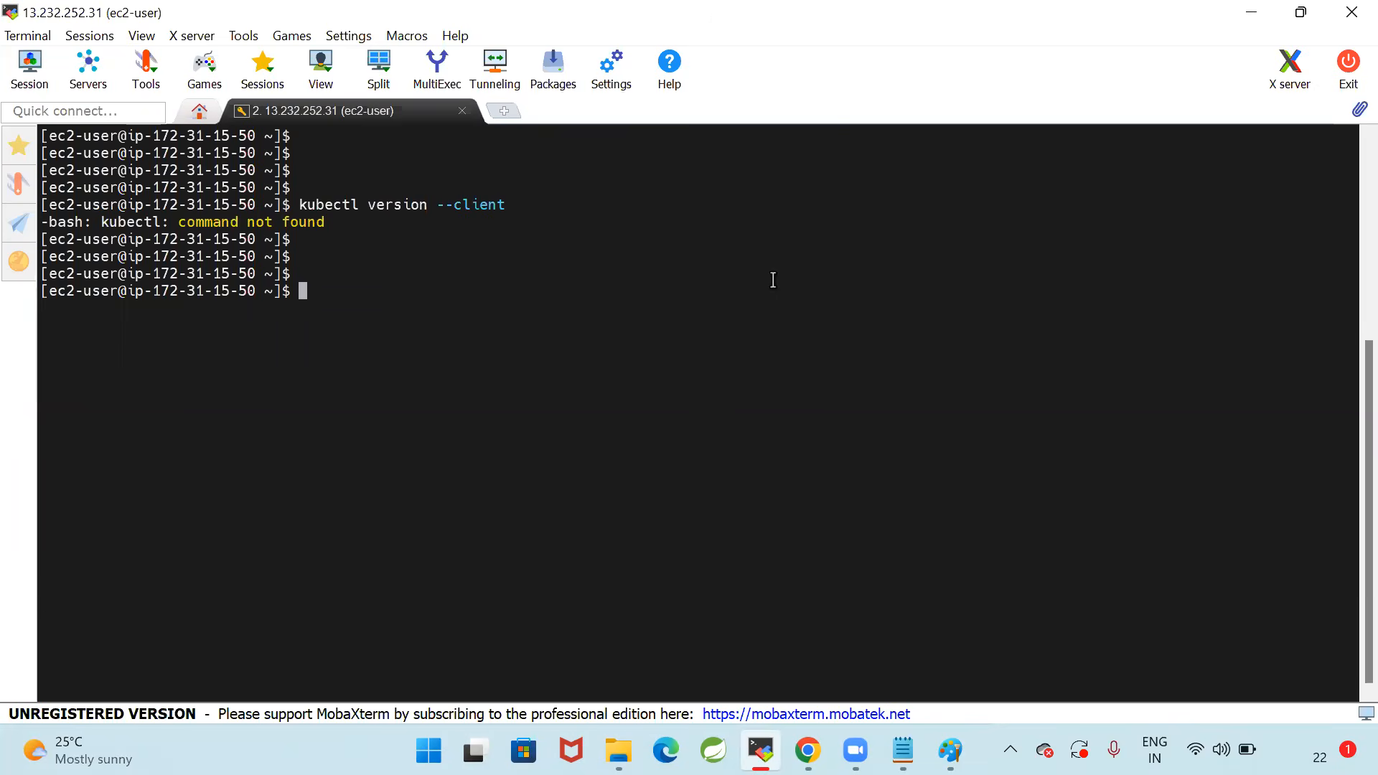
# Download kubectl on the client machine by running the curl -LO command copied from 10_EKS-Setup.txt, and return to the notes
pyautogui.click(902, 750)
pyautogui.moveTo(38, 409); pyautogui.dragTo(1241, 427)
pyautogui.hotkey('ctrl', 'c')
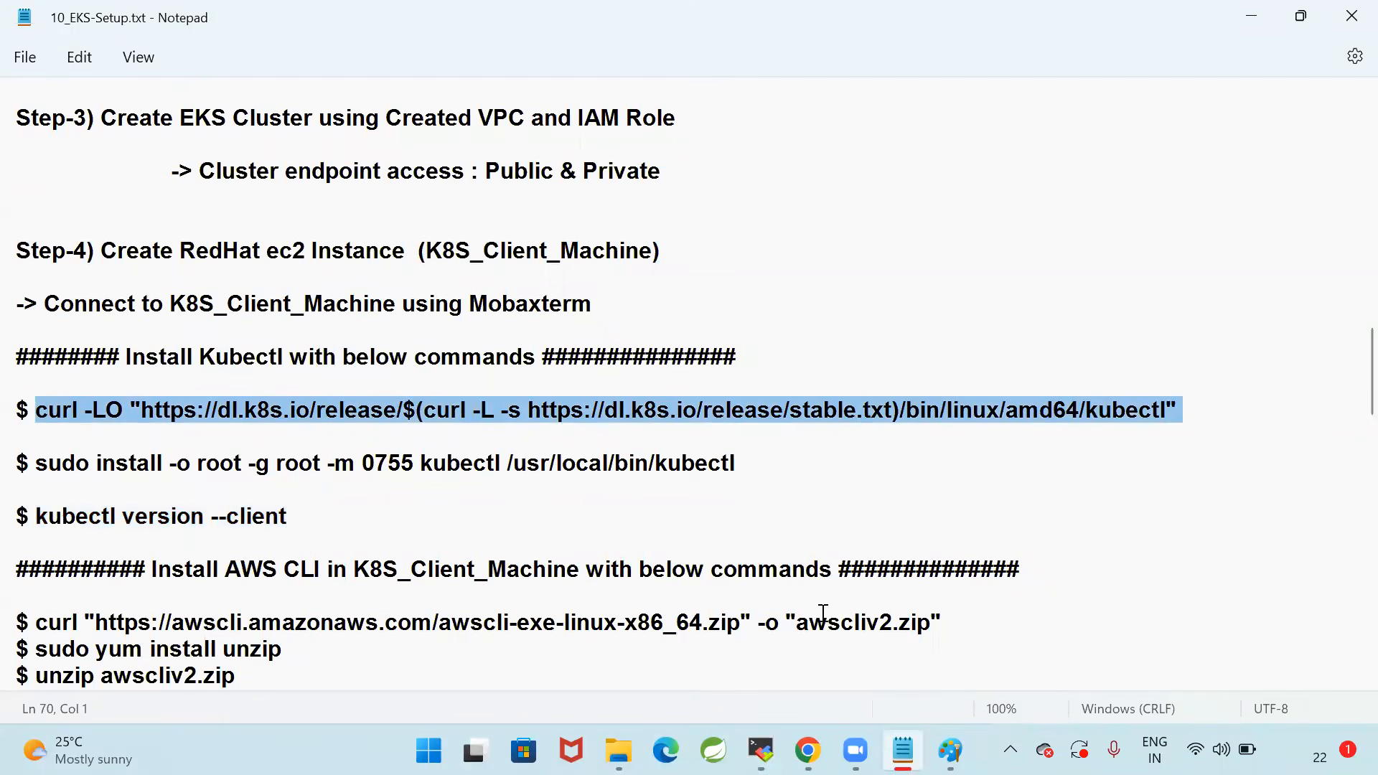
pyautogui.hotkey('alt', 'Tab')
pyautogui.rightClick(594, 343)
pyautogui.press('Return')
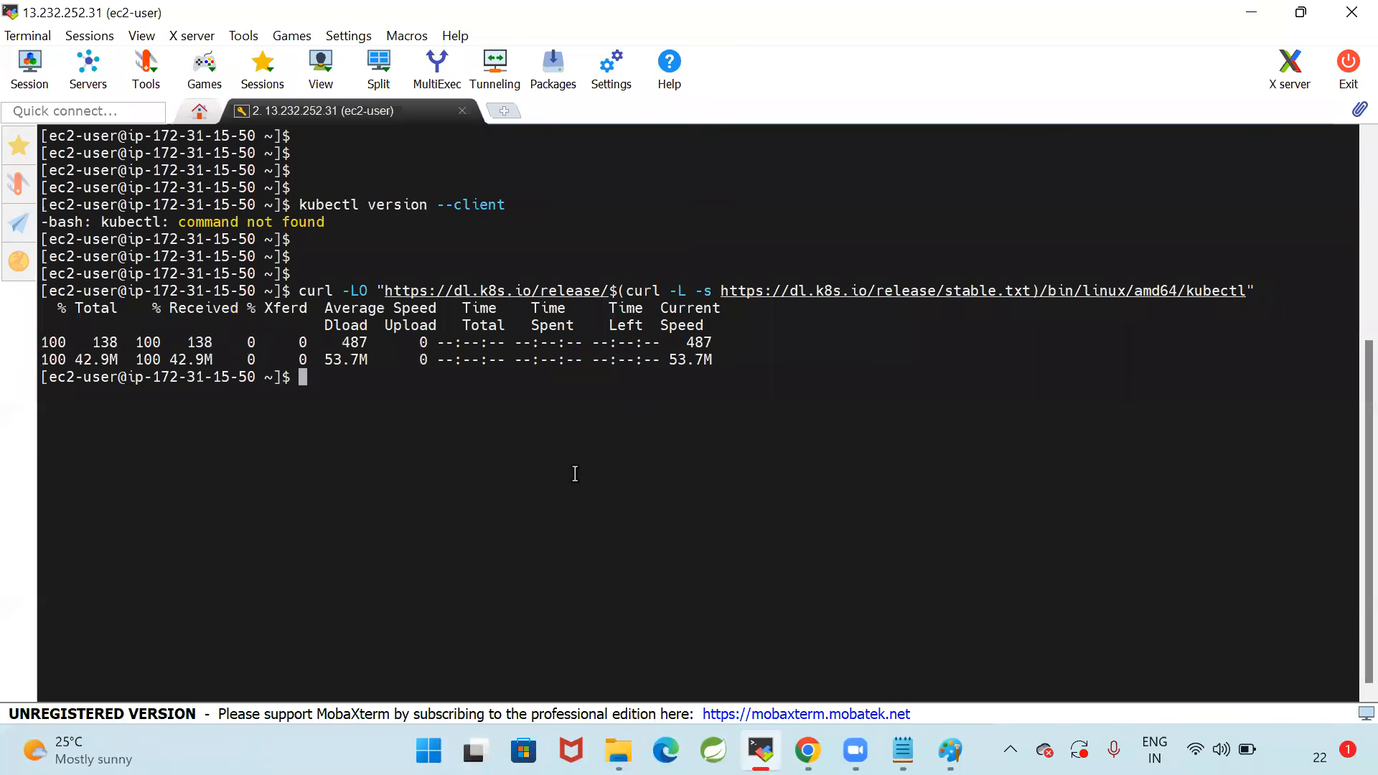
pyautogui.hotkey('alt', 'Tab')
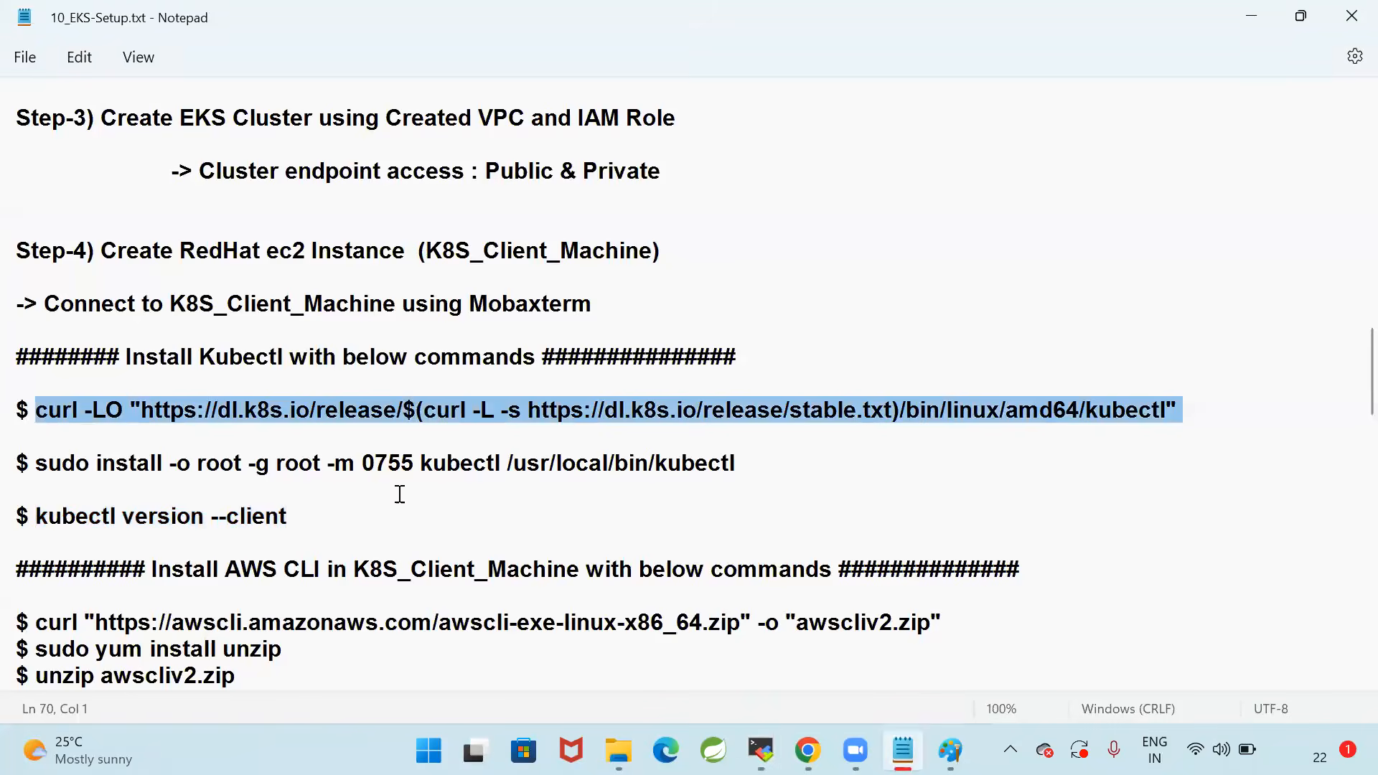
# Install kubectl by running "sudo install -o root -g root -m 0755 kubectl /usr/local/bin/kubectl" copied from the notes in the MobaXterm terminal
pyautogui.moveTo(35, 463); pyautogui.dragTo(850, 468)
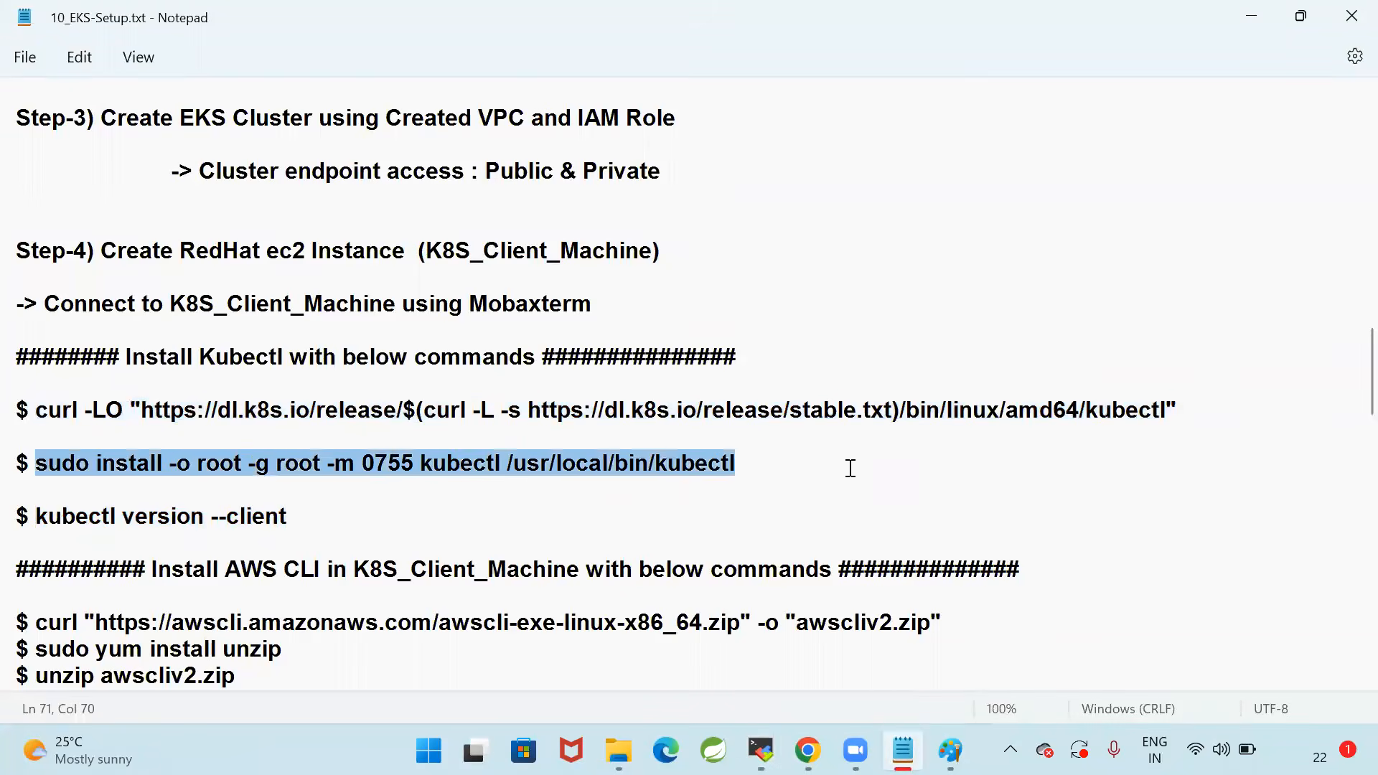
pyautogui.hotkey('ctrl', 'c')
pyautogui.hotkey('alt', 'Tab')
pyautogui.rightClick(733, 445)
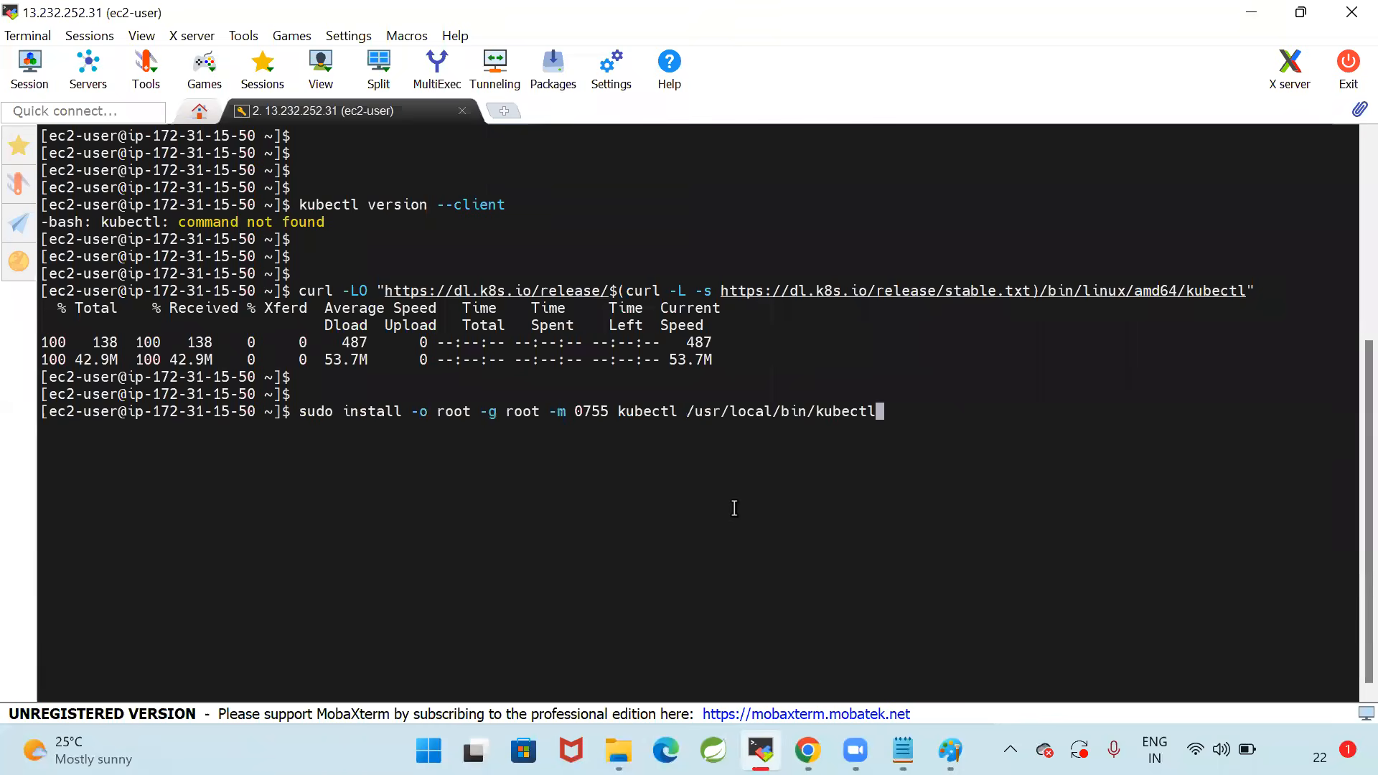
pyautogui.press('Return')
# Check the kubectl installation with "kubectl version --client" copied from the notes, then clear the terminal
pyautogui.hotkey('alt', 'Tab')
pyautogui.moveTo(36, 517); pyautogui.dragTo(351, 520)
pyautogui.hotkey('ctrl', 'c')
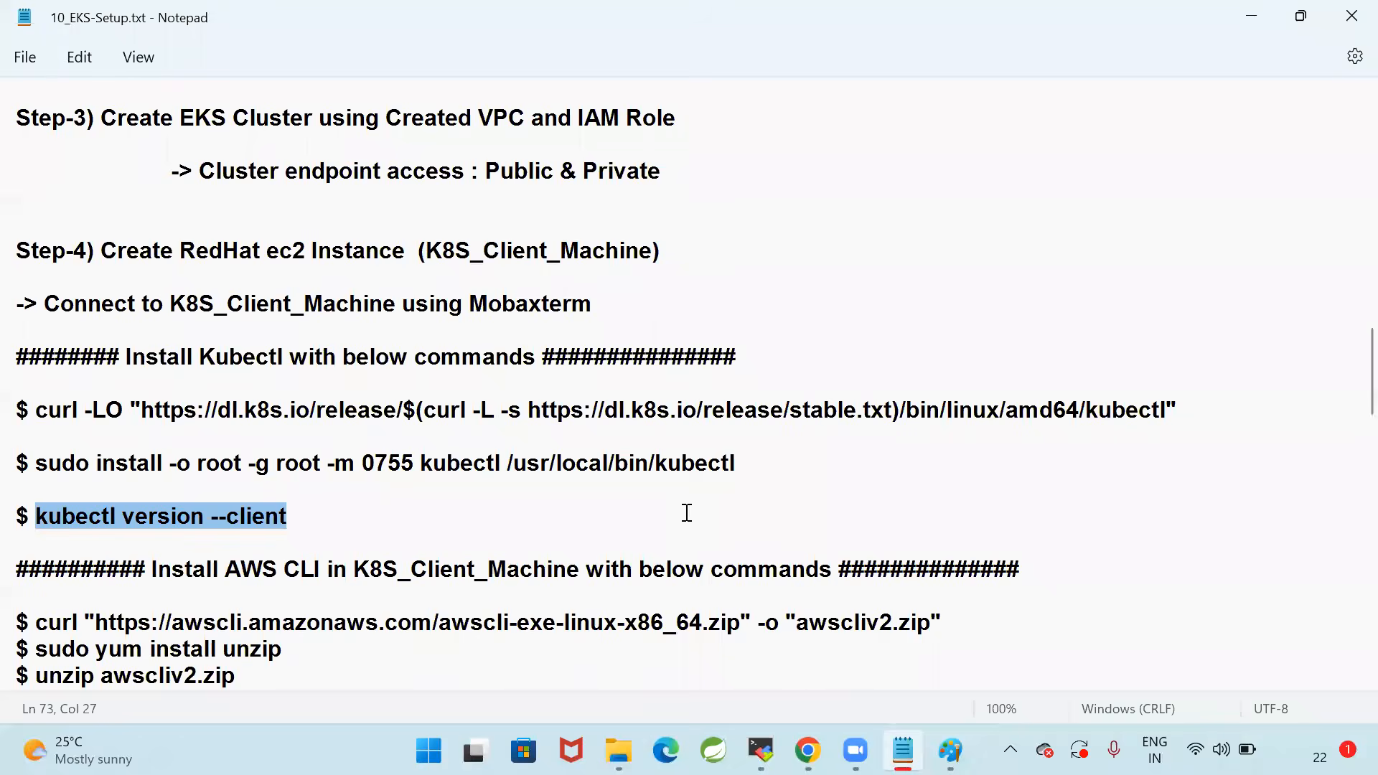
pyautogui.hotkey('alt', 'Tab')
pyautogui.rightClick(798, 317)
pyautogui.press('Return')
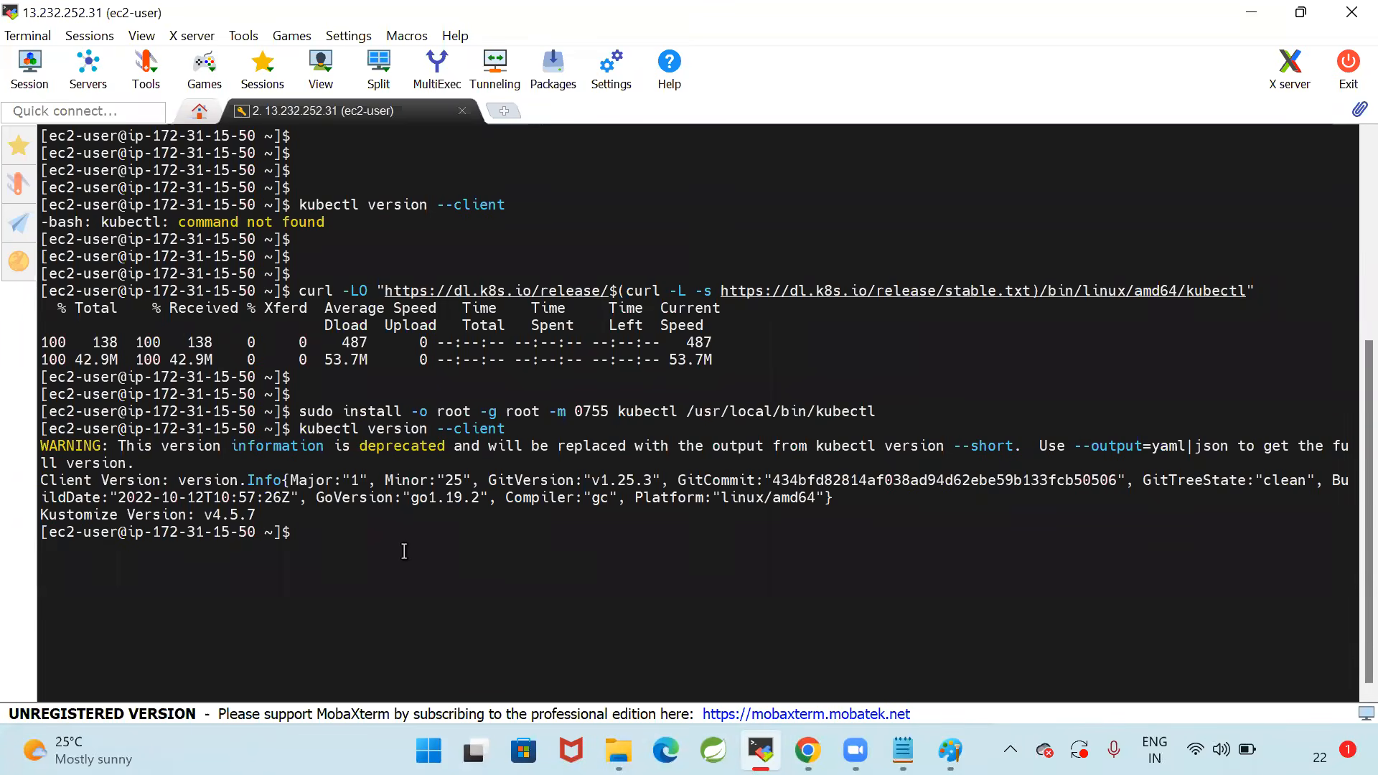
pyautogui.write('clear')
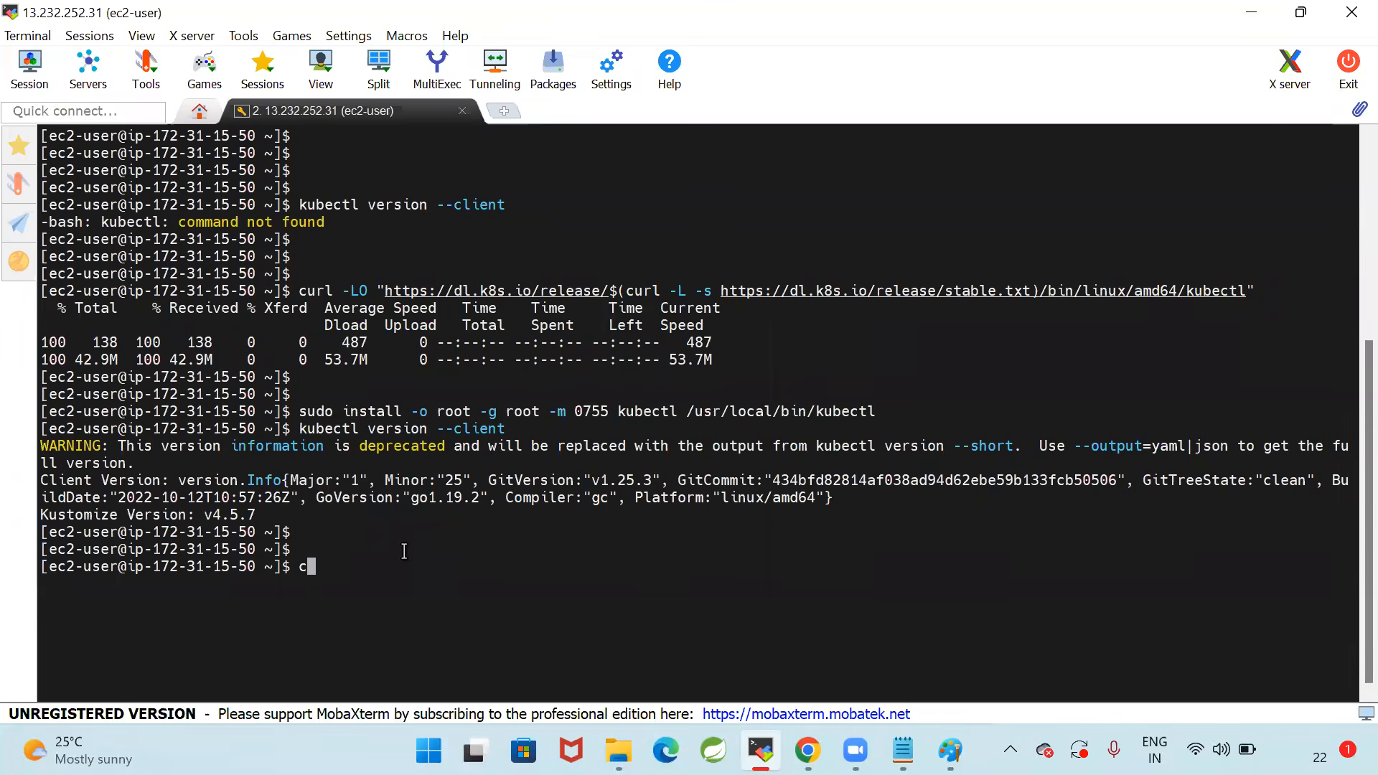
pyautogui.press('Return')
pyautogui.press('Return')
pyautogui.press('Return')
pyautogui.press('Return')
pyautogui.press('Return')
# Download the AWS CLI archive as awscliv2.zip by running the curl command copied from the notes' Install AWS CLI section
pyautogui.hotkey('alt', 'Tab')
pyautogui.scroll(-2, 444, 502)
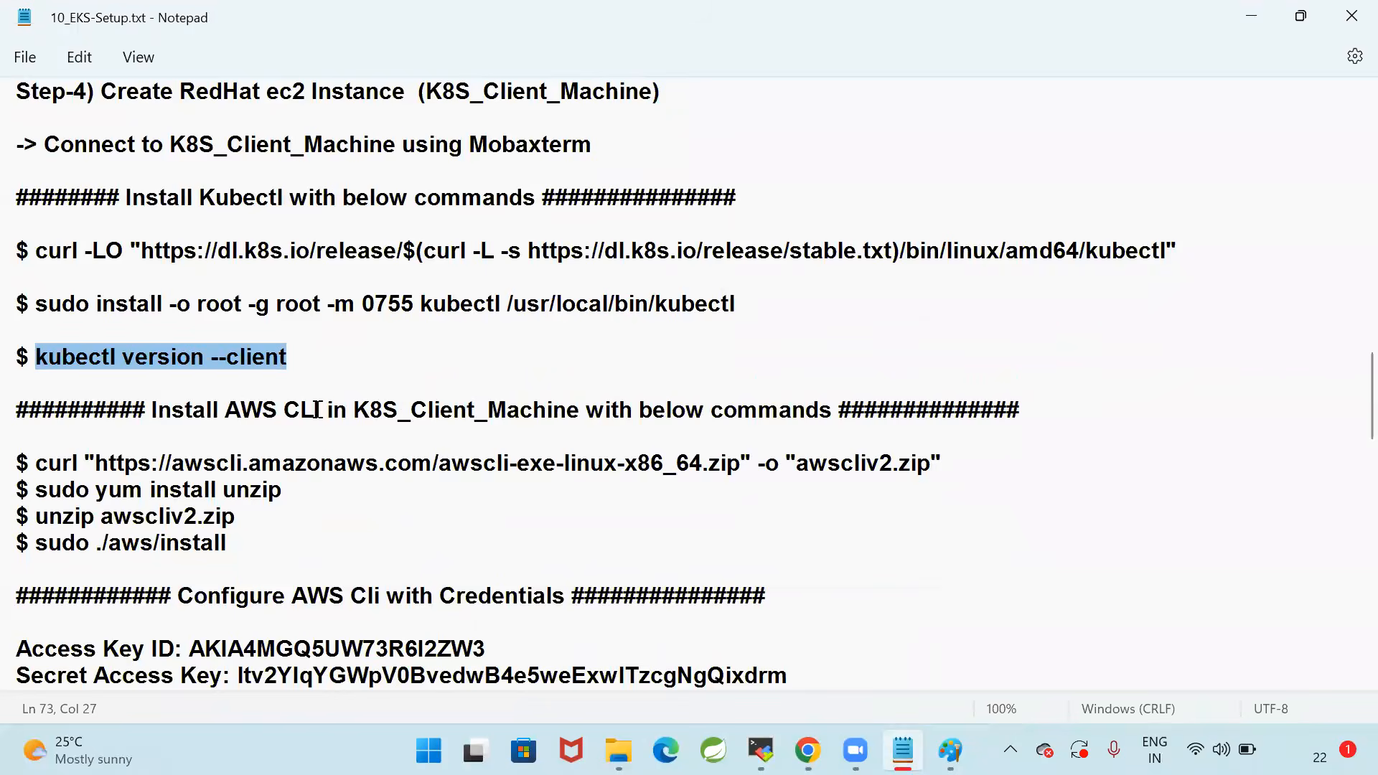
pyautogui.click(305, 363)
pyautogui.moveTo(158, 409); pyautogui.dragTo(831, 411)
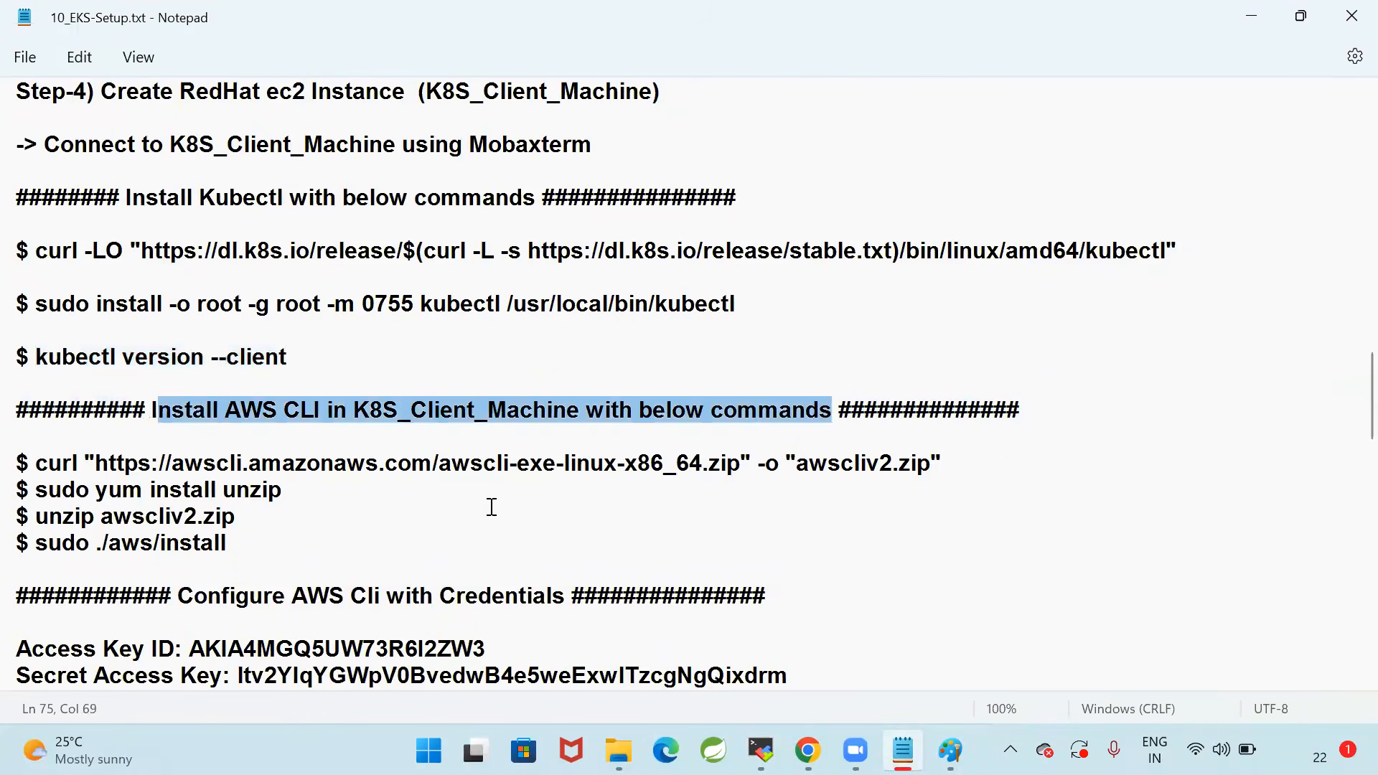
pyautogui.click(491, 507)
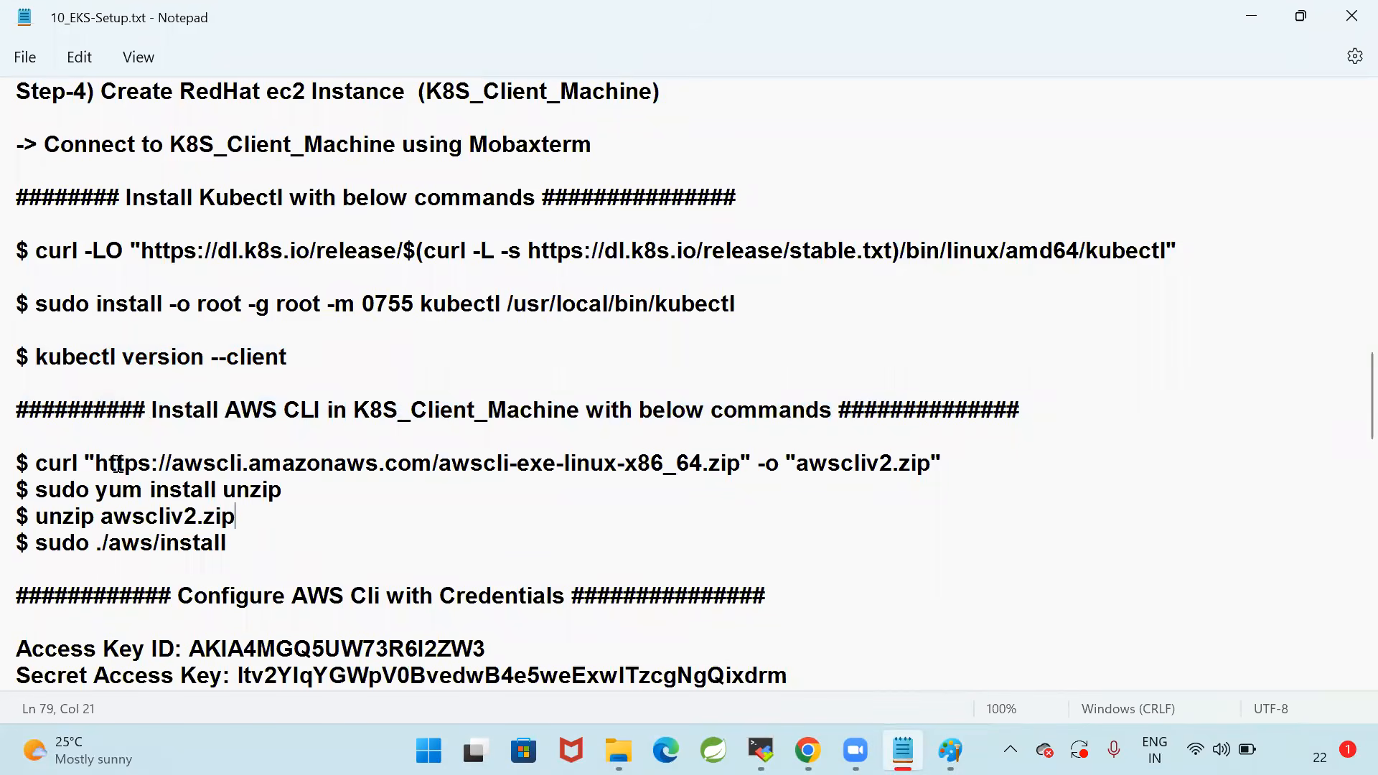
pyautogui.moveTo(36, 466); pyautogui.dragTo(1101, 468)
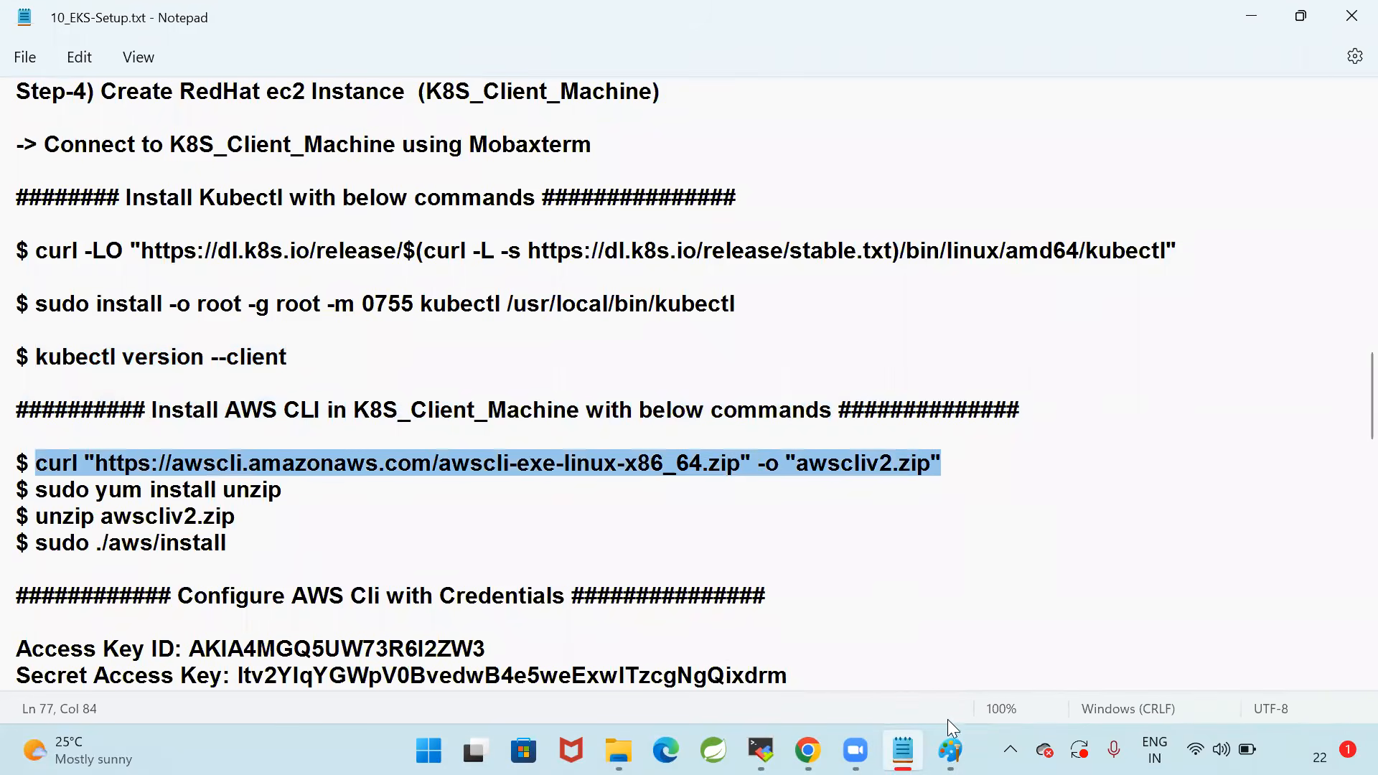
pyautogui.click(761, 750)
pyautogui.rightClick(631, 359)
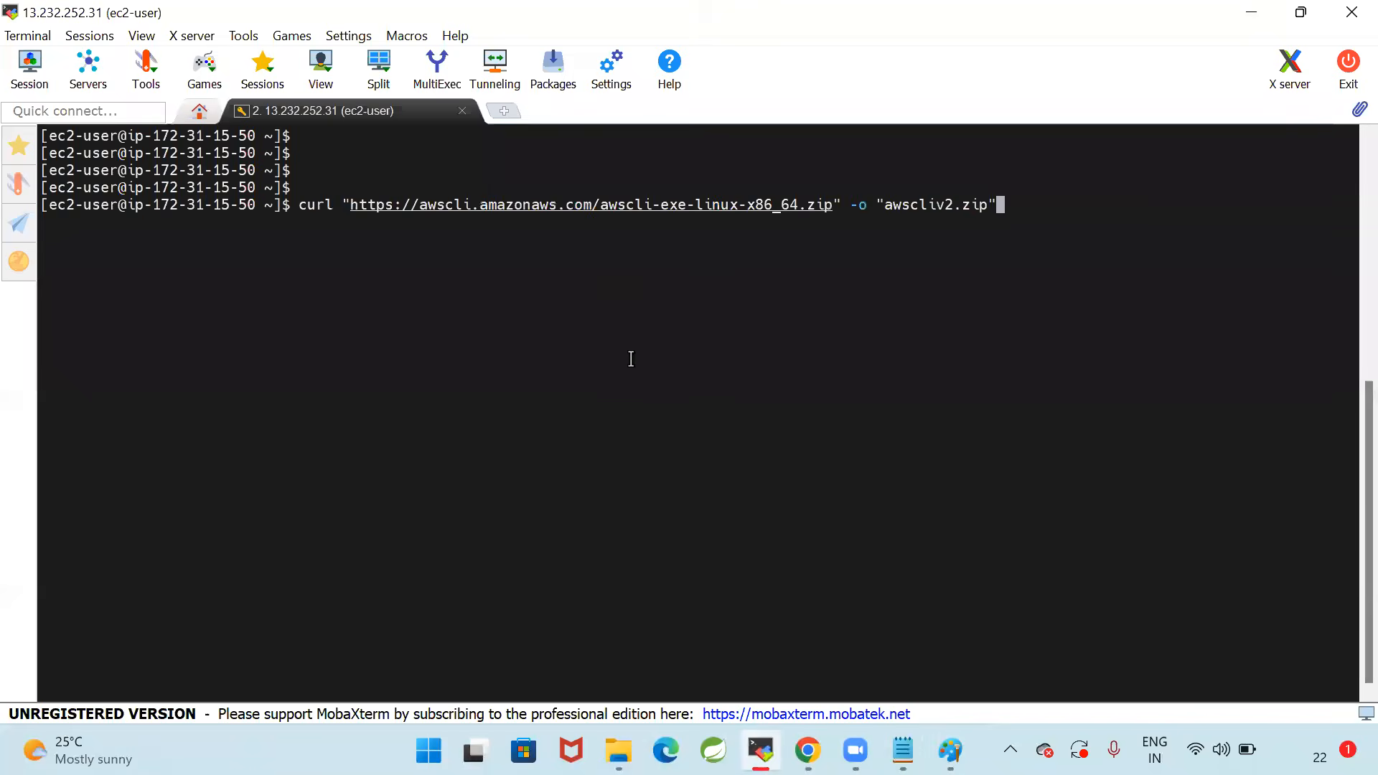
pyautogui.press('Return')
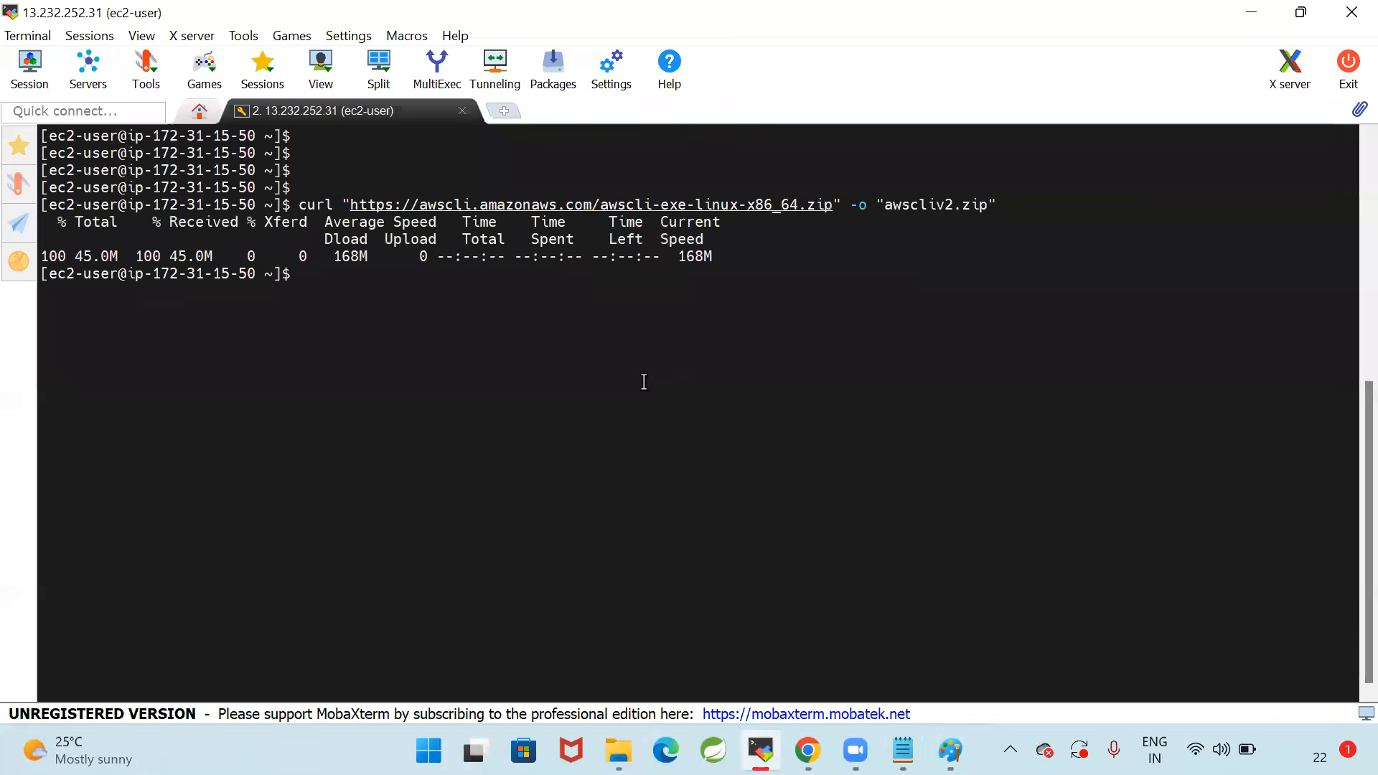
pyautogui.press('Return')
pyautogui.press('Return')
pyautogui.press('Return')
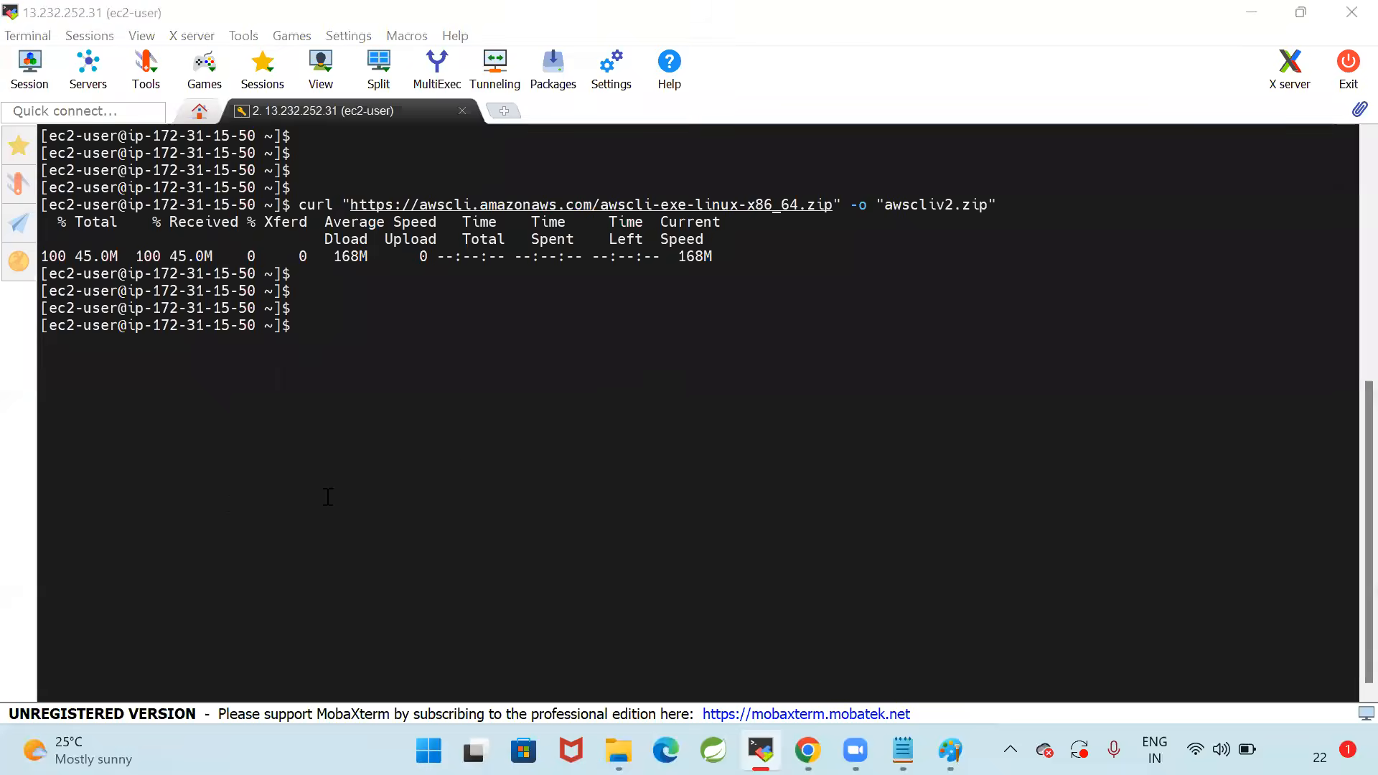
# Start installing unzip by running "sudo yum install unzip" copied from the notes in the terminal
pyautogui.hotkey('alt', 'Tab')
pyautogui.moveTo(35, 490); pyautogui.dragTo(325, 493)
pyautogui.hotkey('ctrl', 'c')
pyautogui.hotkey('alt', 'Tab')
pyautogui.rightClick(615, 401)
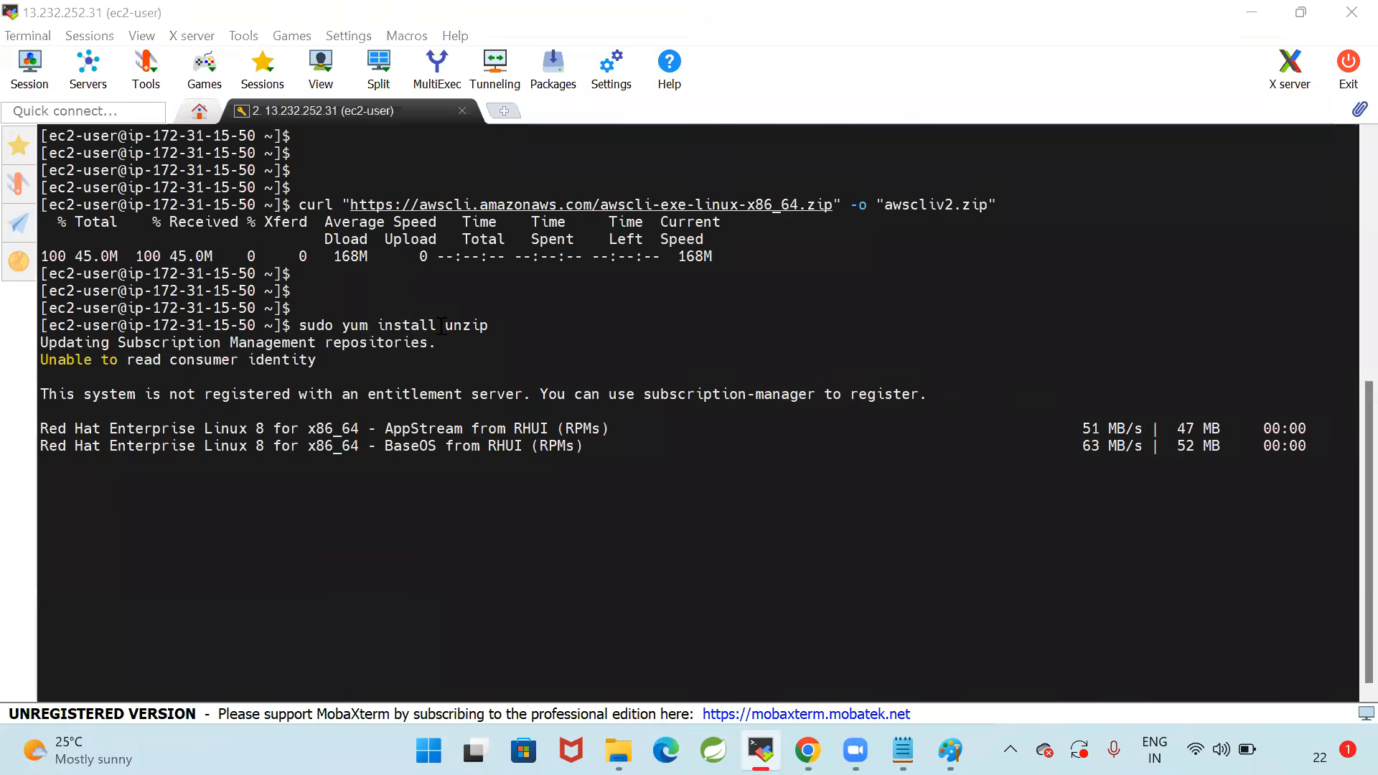
# Review the "unzip awscliv2.zip" and "sudo ./aws/install" commands in 10_EKS-Setup.txt
pyautogui.hotkey('alt', 'Tab')
pyautogui.press('Down')
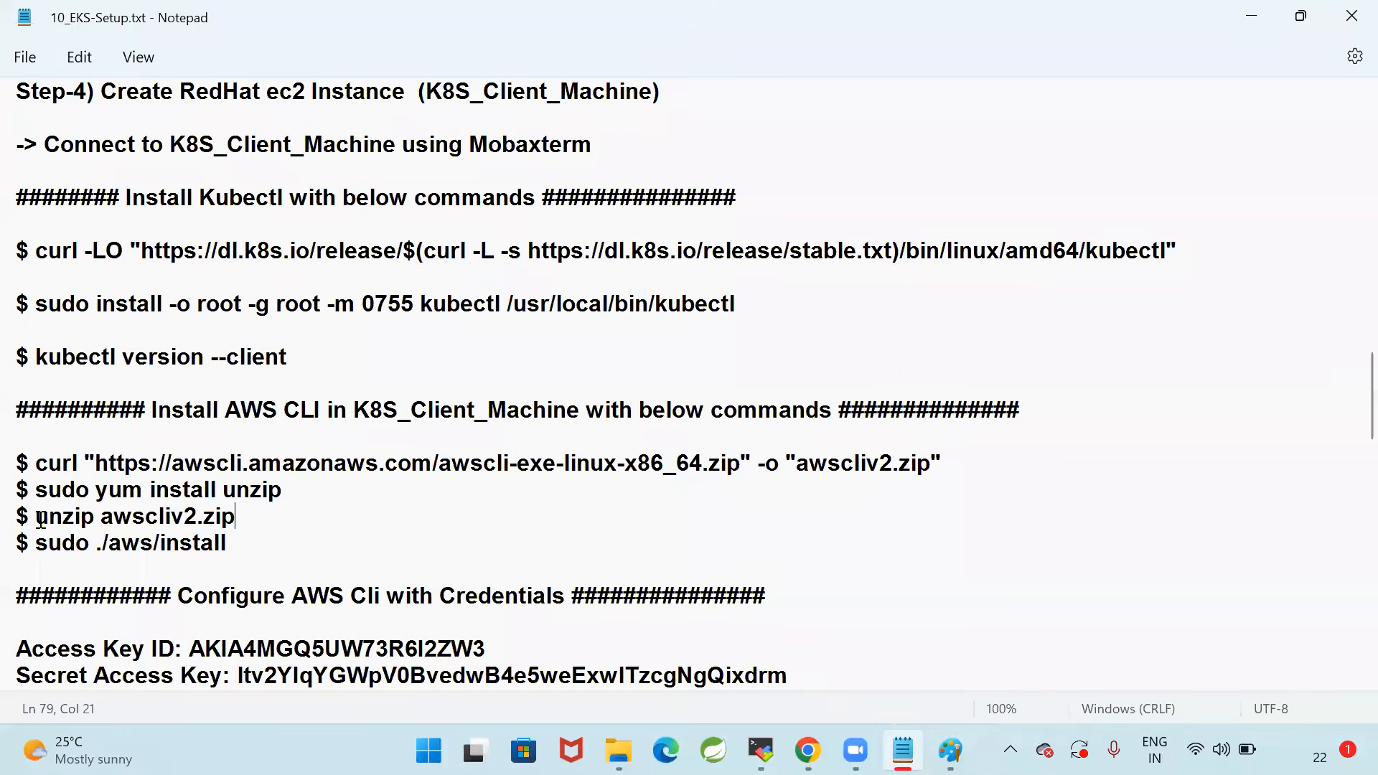
pyautogui.hotkey('ctrl', 'shift', 'Left')
pyautogui.hotkey('ctrl', 'shift', 'Left')
pyautogui.press('Down')
pyautogui.hotkey('ctrl', 'Left')
pyautogui.hotkey('ctrl', 'Left')
pyautogui.hotkey('ctrl', 'Left')
pyautogui.hotkey('ctrl', 'Left')
pyautogui.hotkey('ctrl', 'Left')
pyautogui.hotkey('shift', 'End')
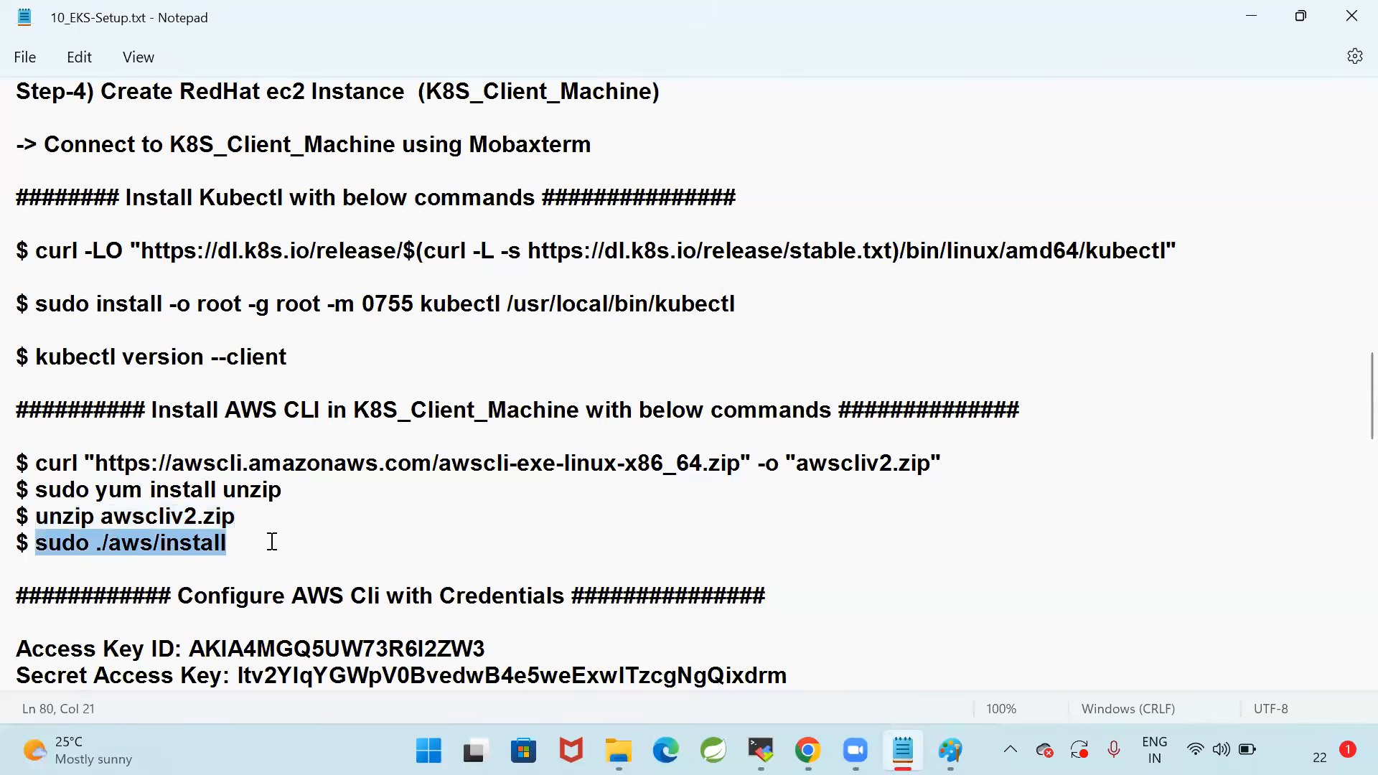
pyautogui.click(363, 541)
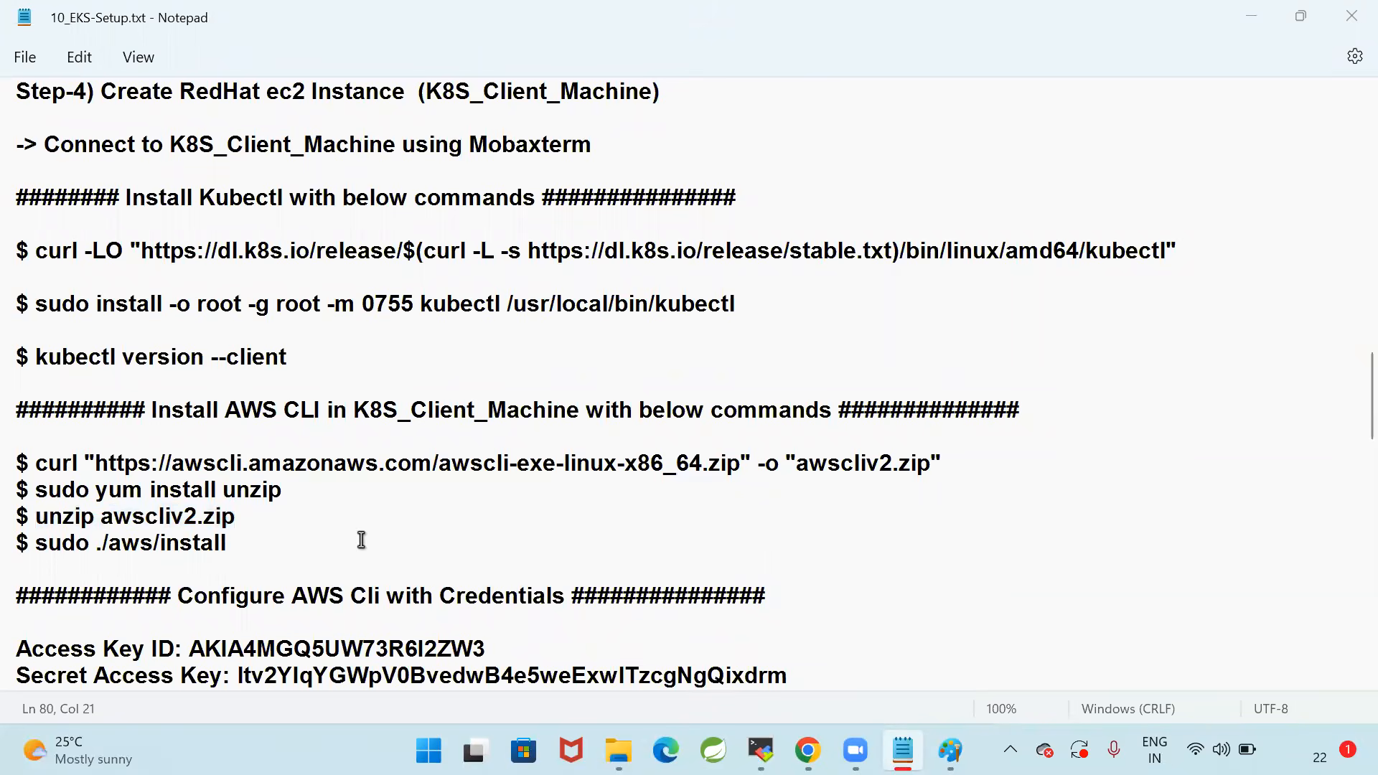
# Confirm the unzip package installation with y in the terminal, then clear the screen
pyautogui.hotkey('alt', 'Tab')
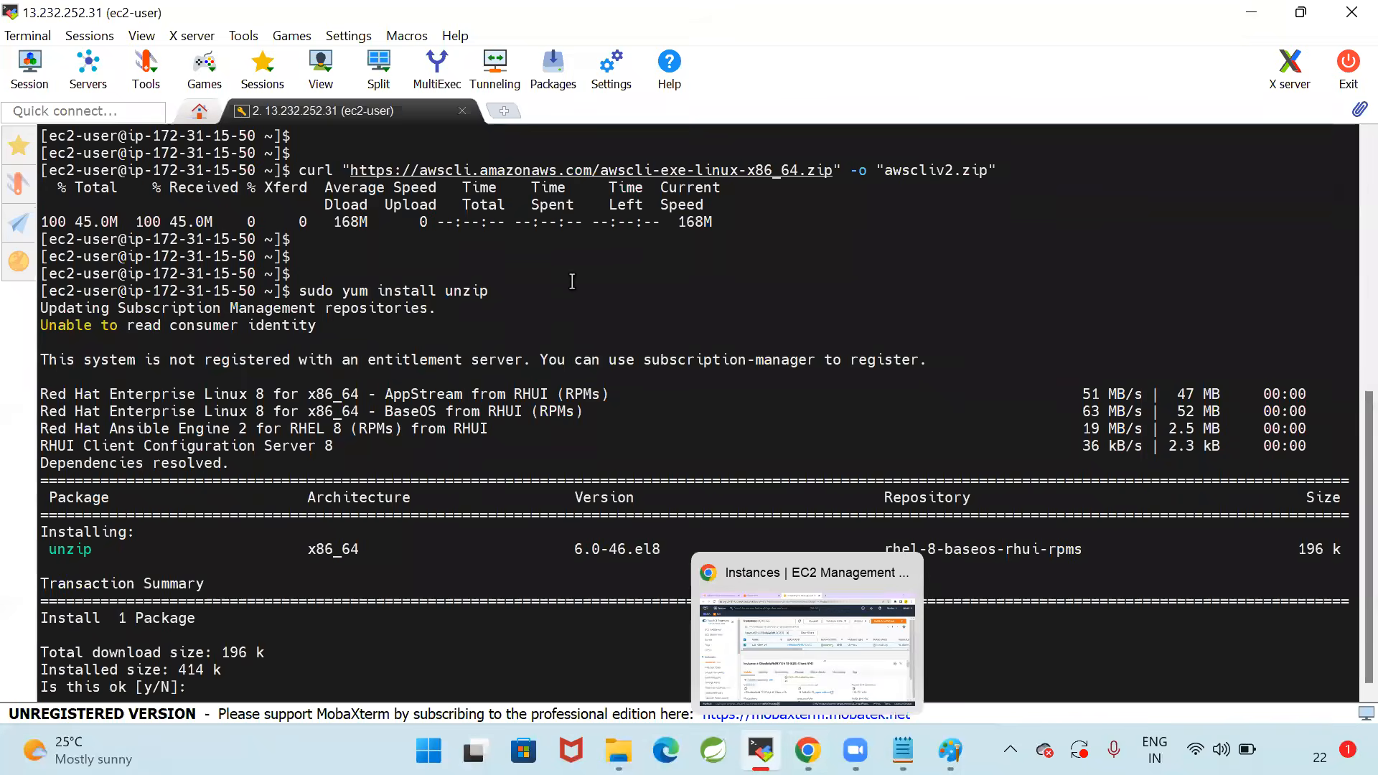
pyautogui.write('y')
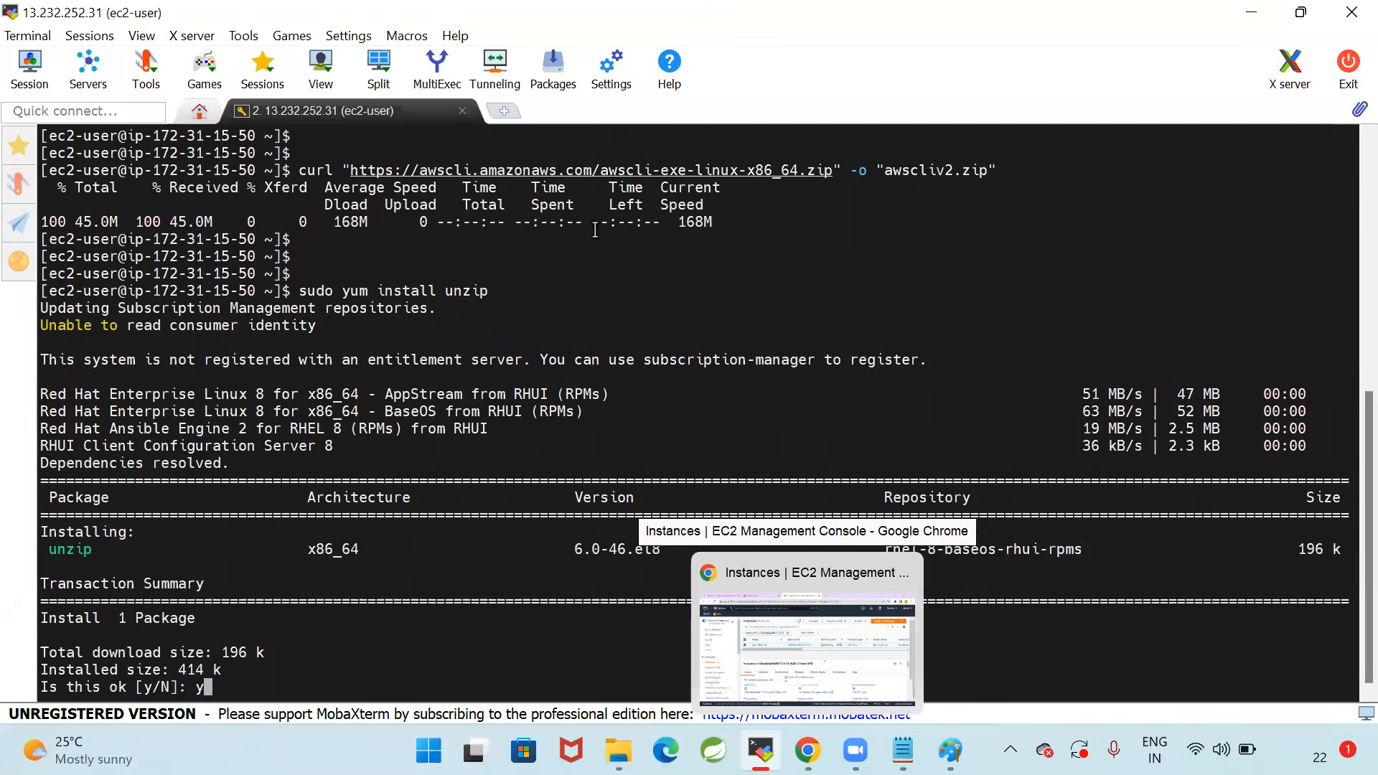
pyautogui.press('Return')
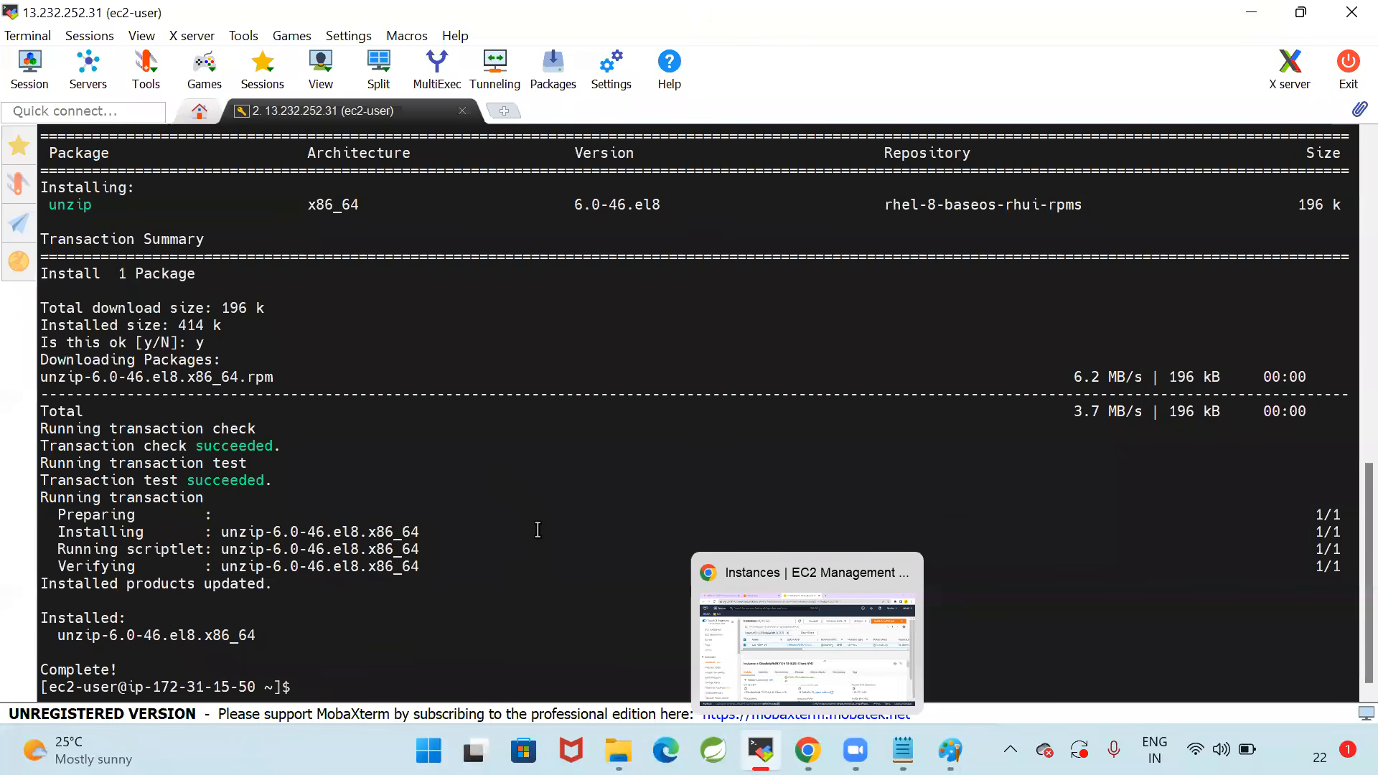
pyautogui.write('clear')
pyautogui.press('Return')
pyautogui.press('Return')
pyautogui.press('Return')
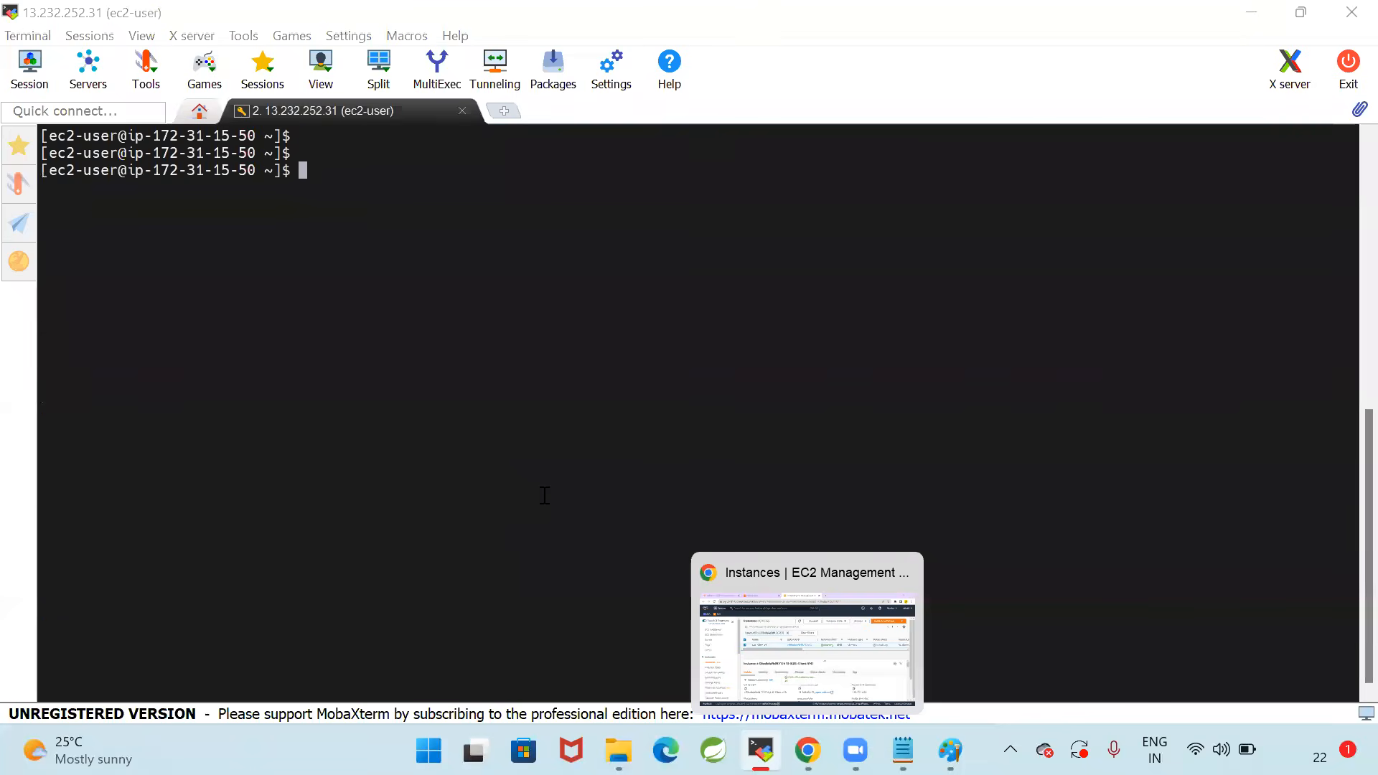
# Extract the AWS CLI archive by running "unzip awscliv2.zip" copied from the notes
pyautogui.hotkey('alt', 'Tab')
pyautogui.moveTo(36, 517); pyautogui.dragTo(325, 518)
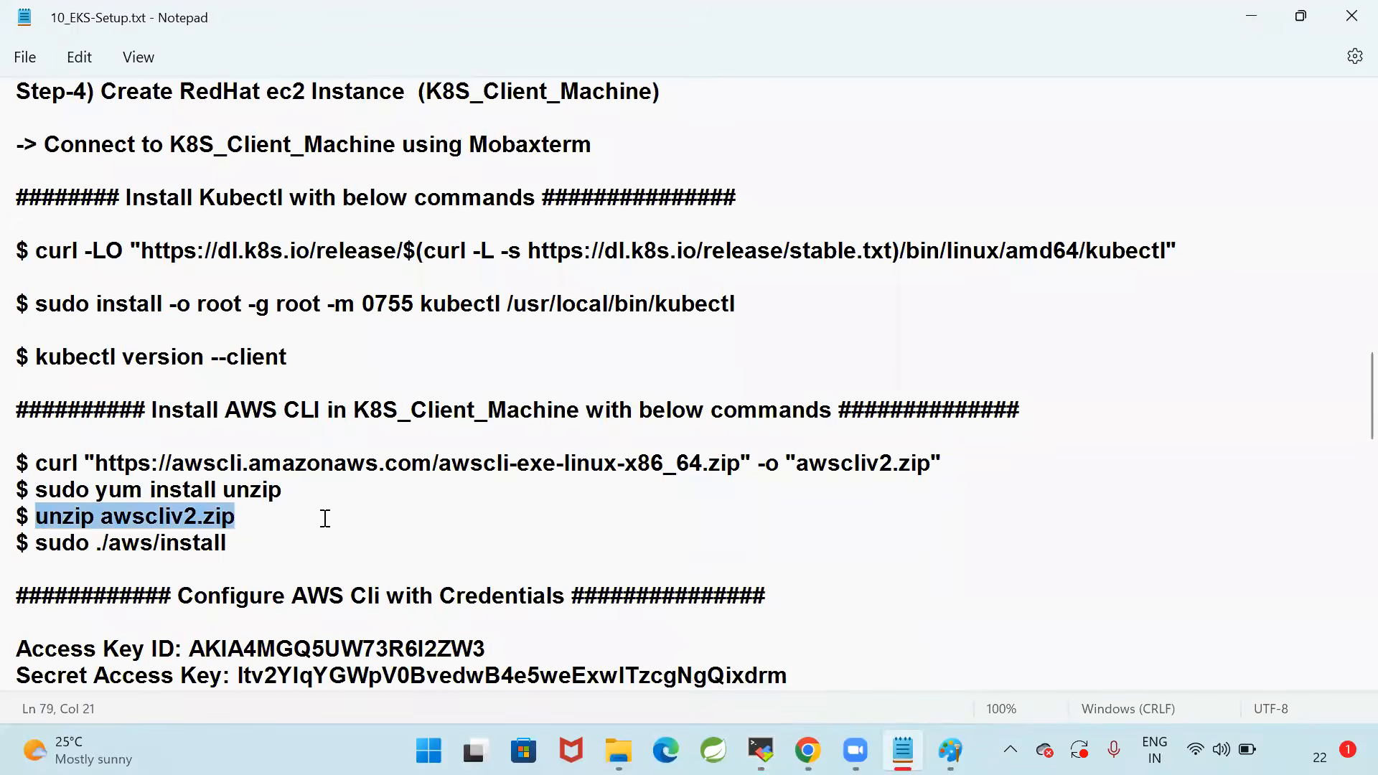
pyautogui.hotkey('ctrl', 'c')
pyautogui.hotkey('alt', 'Tab')
pyautogui.rightClick(563, 277)
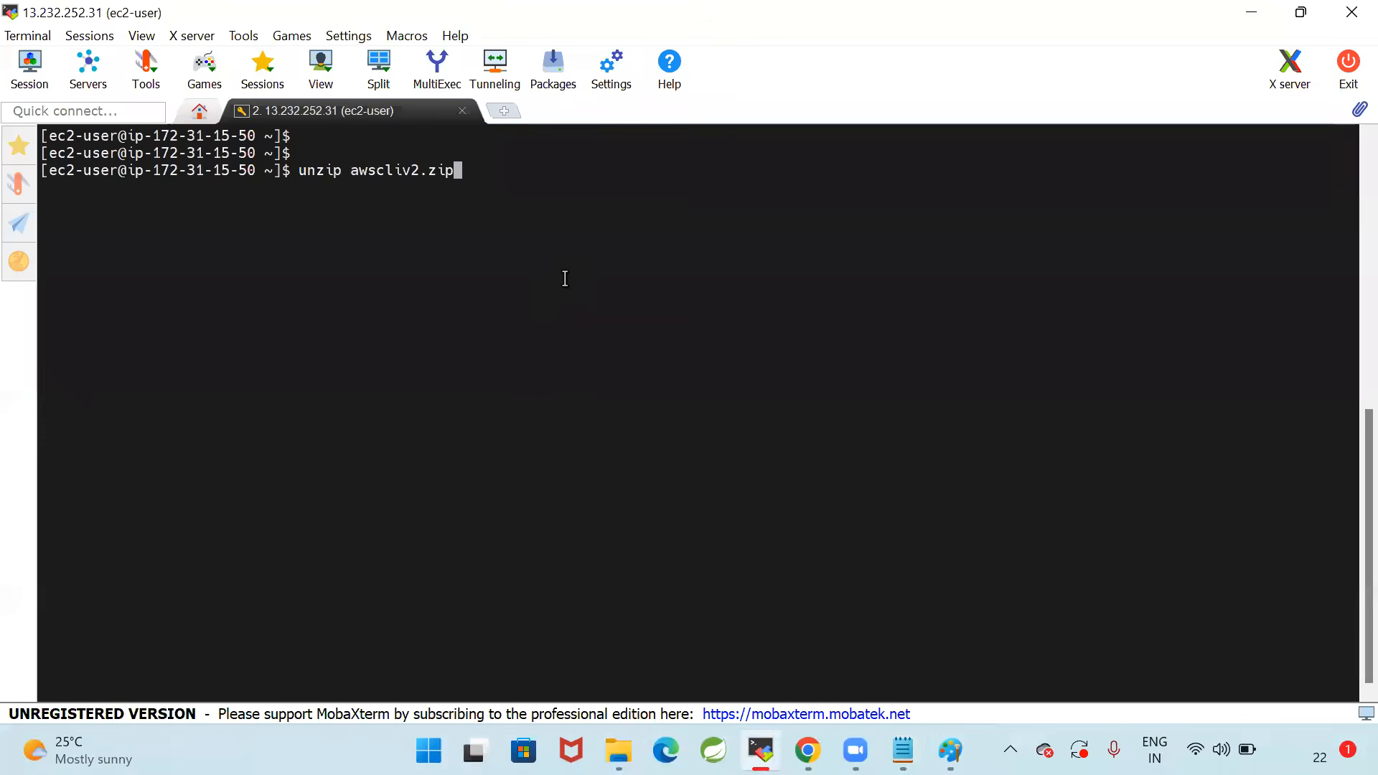
pyautogui.press('Return')
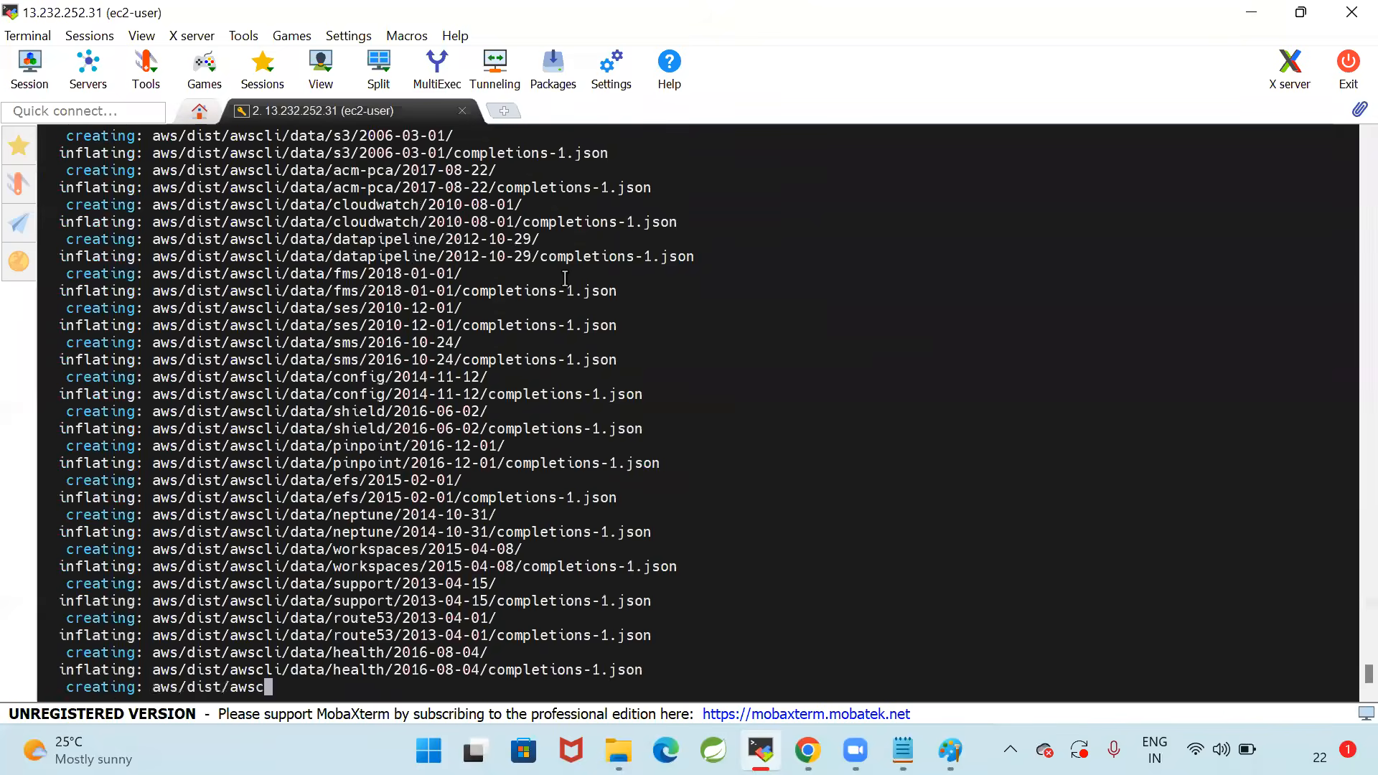
# Clear the terminal and list the home directory with ls -l, examining the kubectl, awscliv2.zip and aws entries
pyautogui.hotkey('ctrl', 'l')
pyautogui.press('Return')
pyautogui.write('ls -l')
pyautogui.press('Return')
pyautogui.press('Return')
pyautogui.press('Return')
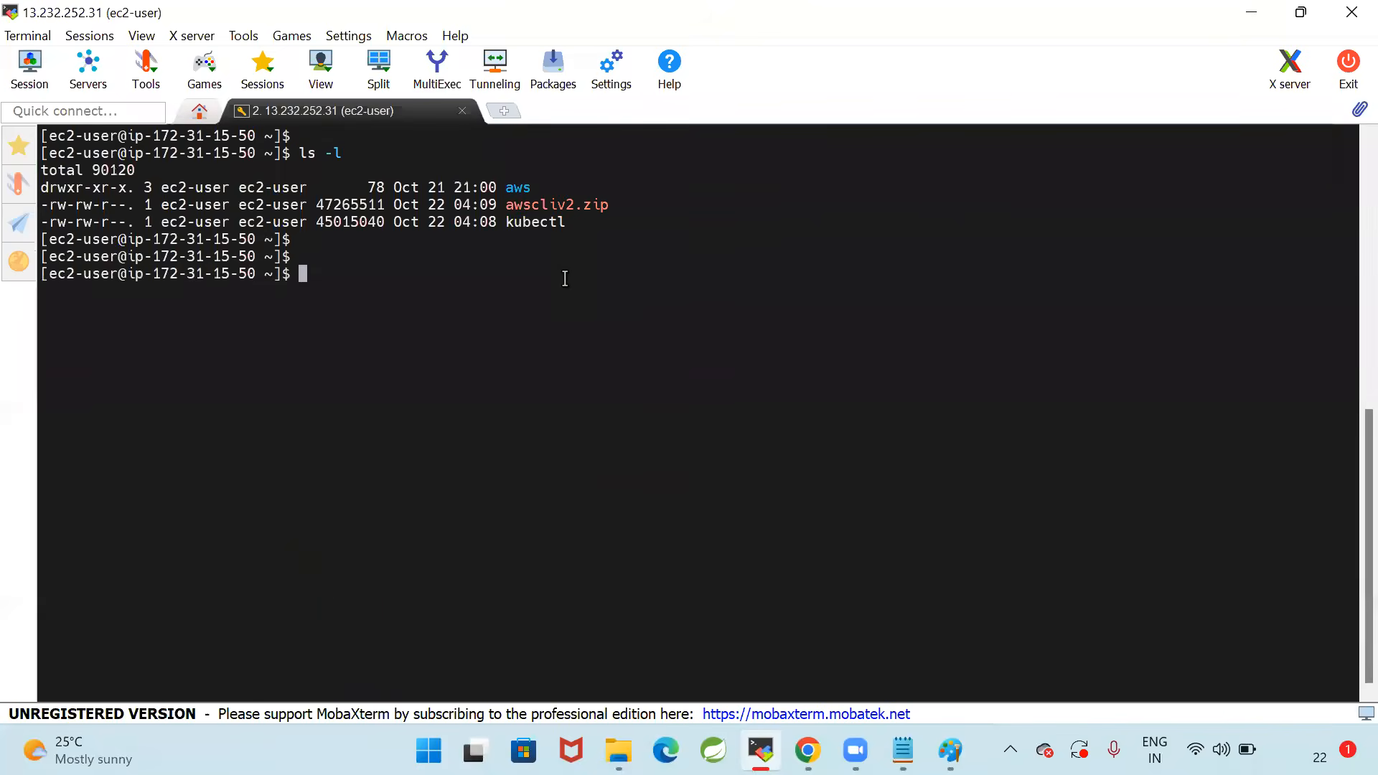
pyautogui.doubleClick(540, 222)
pyautogui.click(629, 257)
pyautogui.click(512, 207)
pyautogui.doubleClick(511, 207)
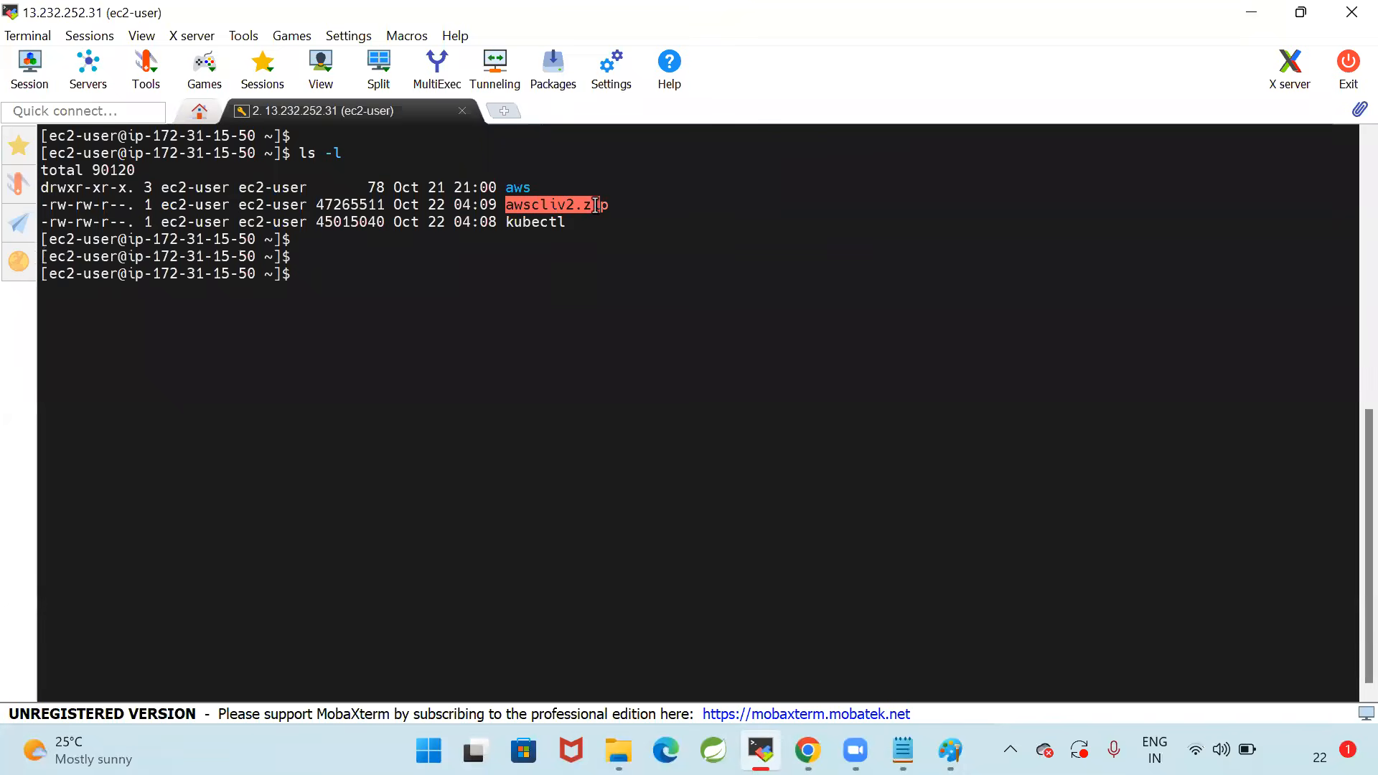
pyautogui.click(573, 255)
pyautogui.doubleClick(513, 186)
pyautogui.click(670, 271)
# Install the AWS CLI by running "sudo ./aws/install" copied from the notes in the terminal
pyautogui.hotkey('alt', 'Tab')
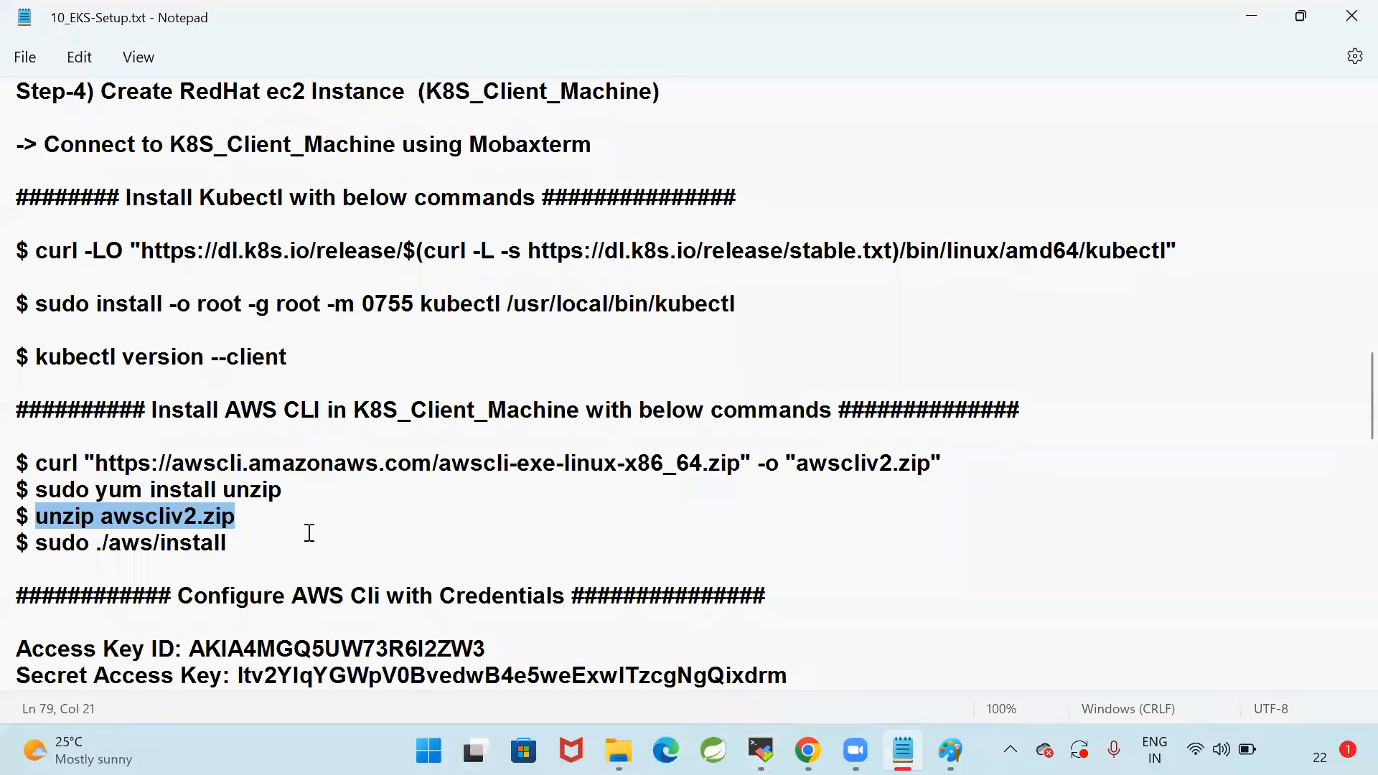
pyautogui.click(279, 553)
pyautogui.moveTo(38, 543); pyautogui.dragTo(259, 542)
pyautogui.hotkey('ctrl', 'c')
pyautogui.hotkey('alt', 'Tab')
pyautogui.rightClick(786, 370)
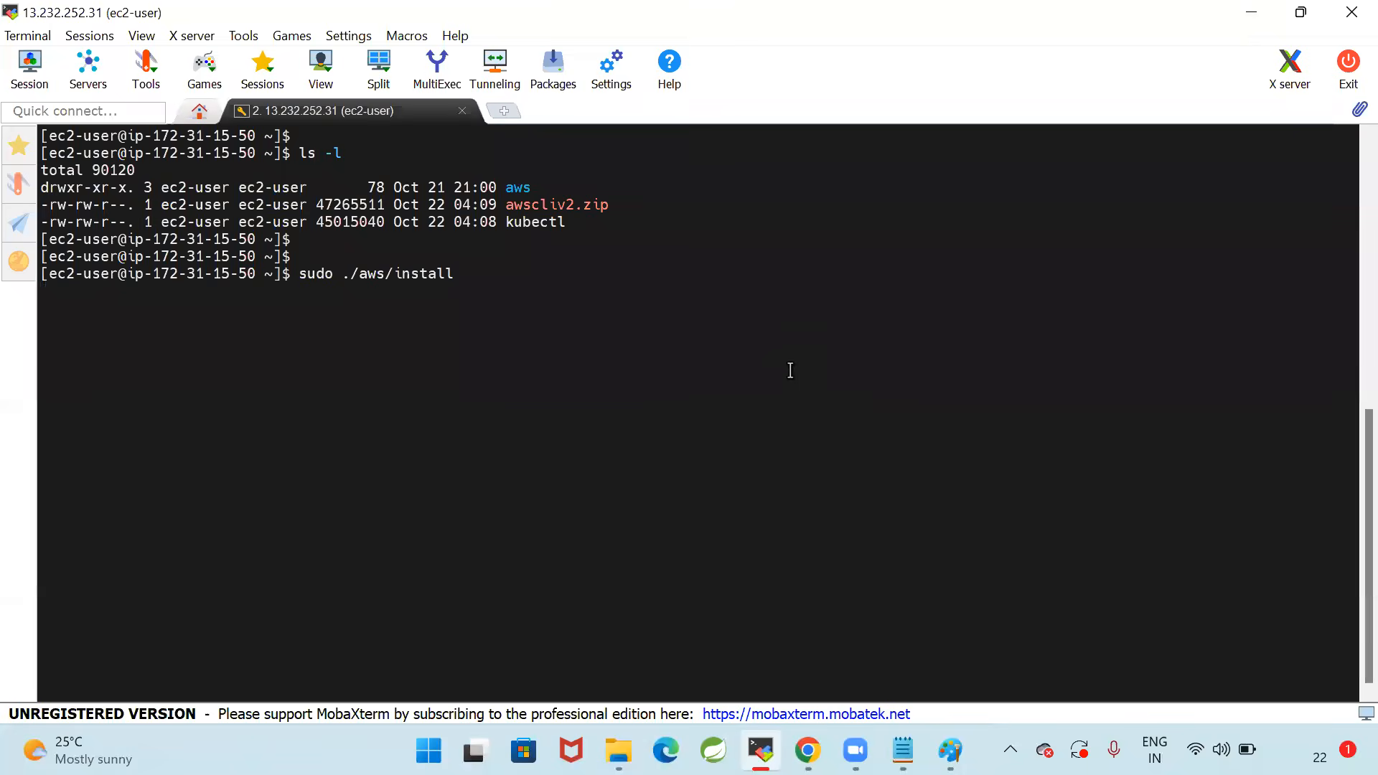
pyautogui.press('Return')
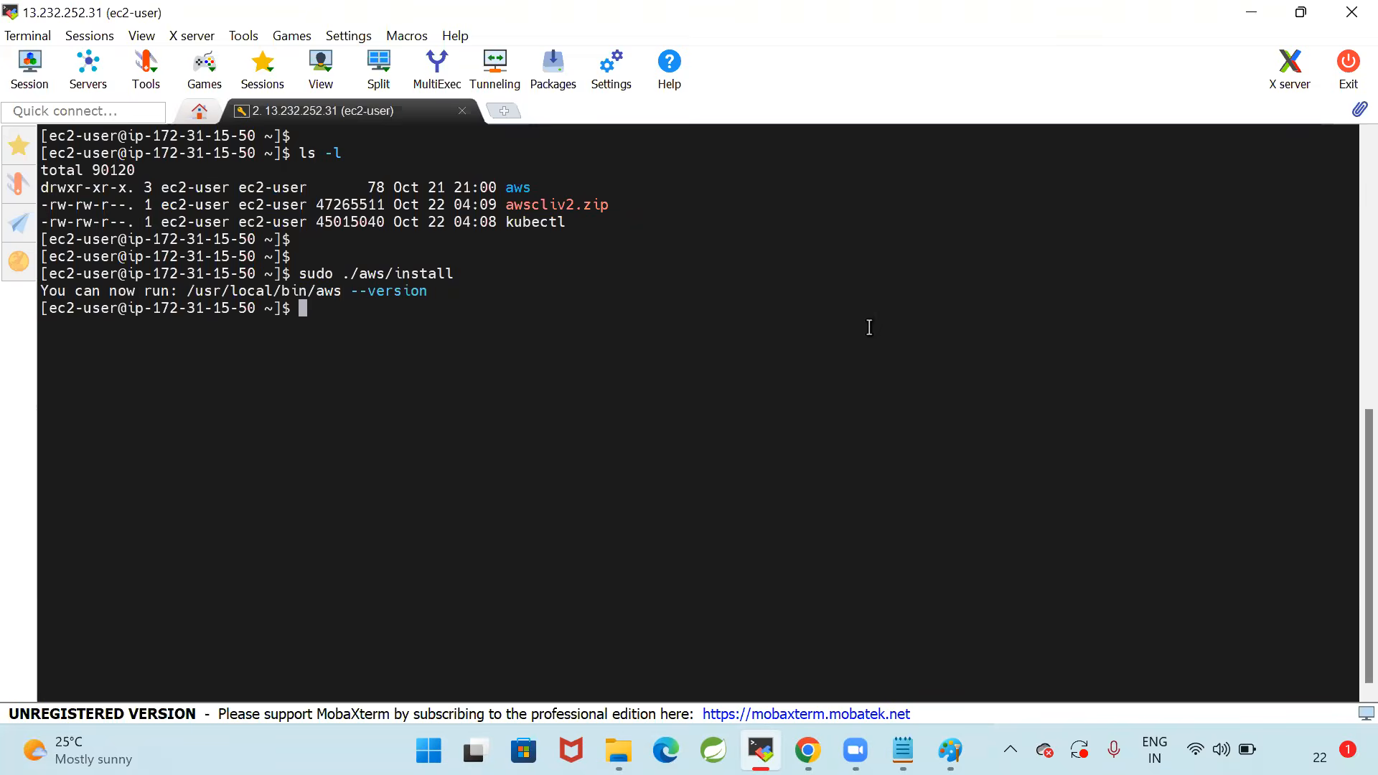
# Review the access key ID and secret access key entries under Configure AWS Cli with Credentials in the notes
pyautogui.hotkey('alt', 'Tab')
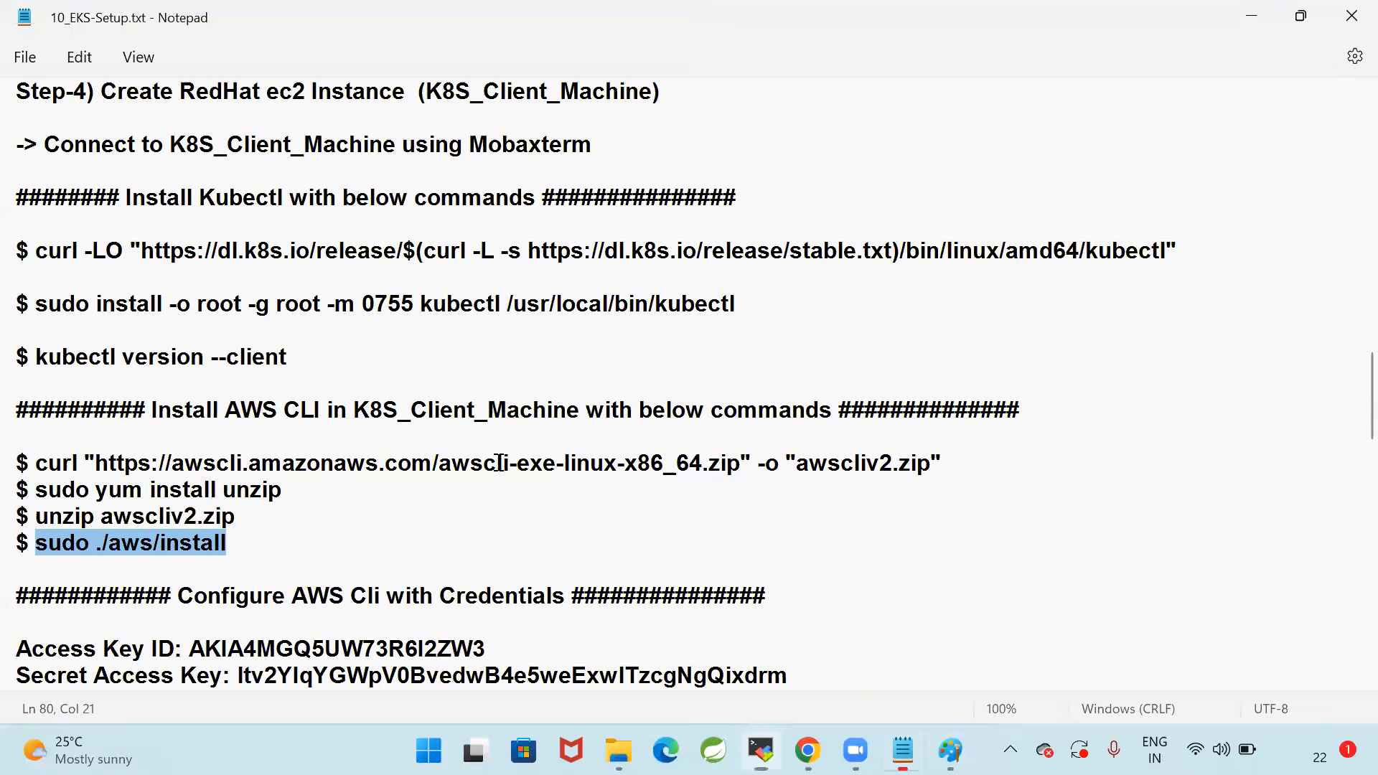
pyautogui.scroll(-1, 502, 454)
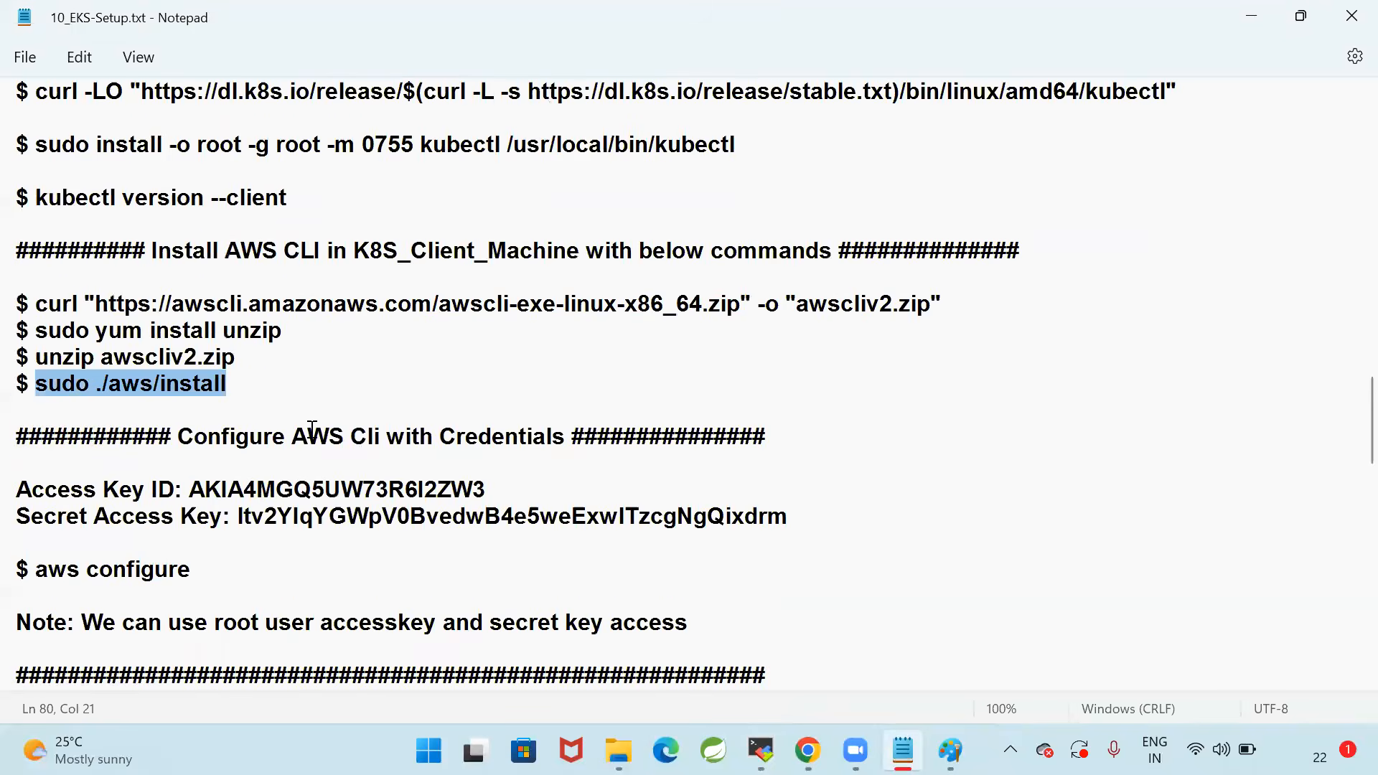
pyautogui.click(343, 589)
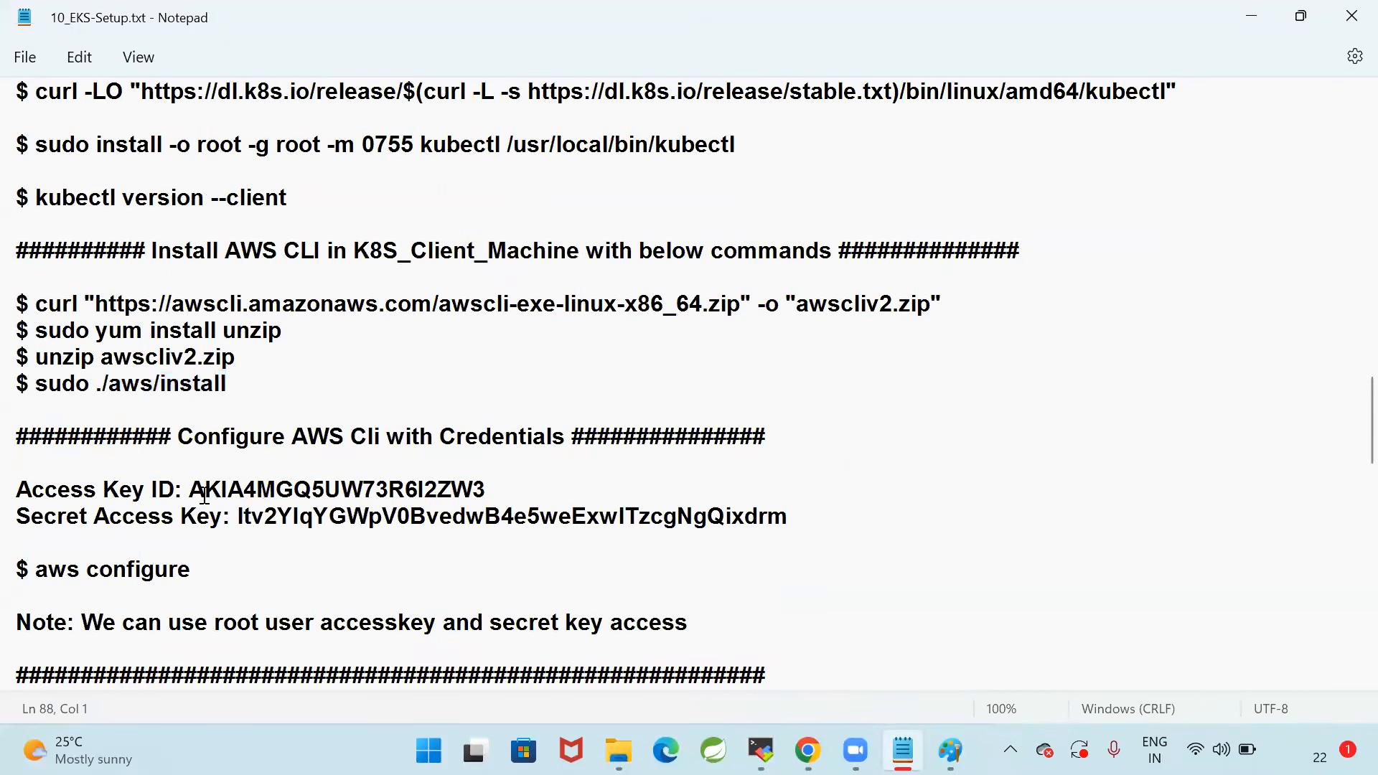
pyautogui.moveTo(189, 488); pyautogui.dragTo(552, 486)
pyautogui.moveTo(244, 517); pyautogui.dragTo(837, 520)
pyautogui.click(706, 564)
# Switch to Chrome and refresh the EKS cluster list to check the status of EKS-Cluster
pyautogui.click(809, 750)
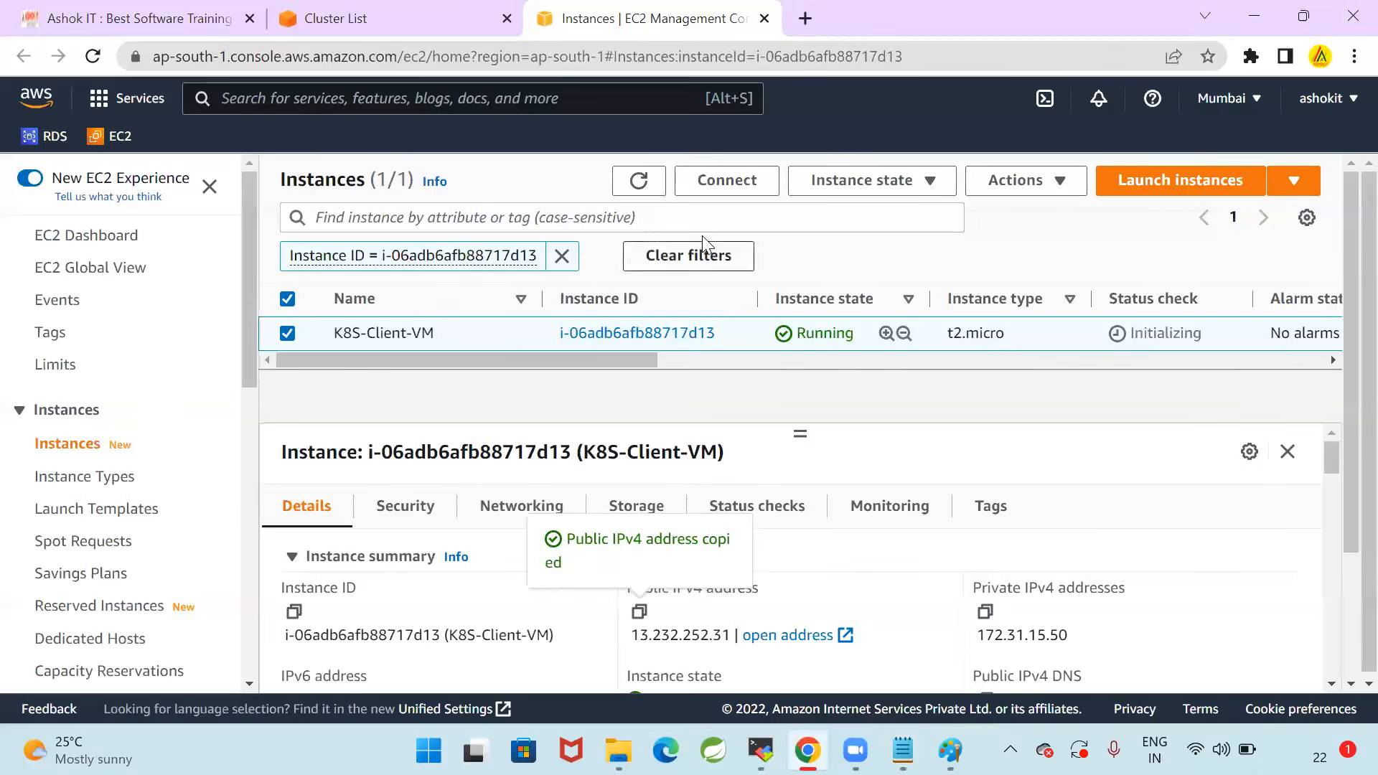
pyautogui.hotkey('ctrl', 'shift', 'Tab')
pyautogui.click(985, 275)
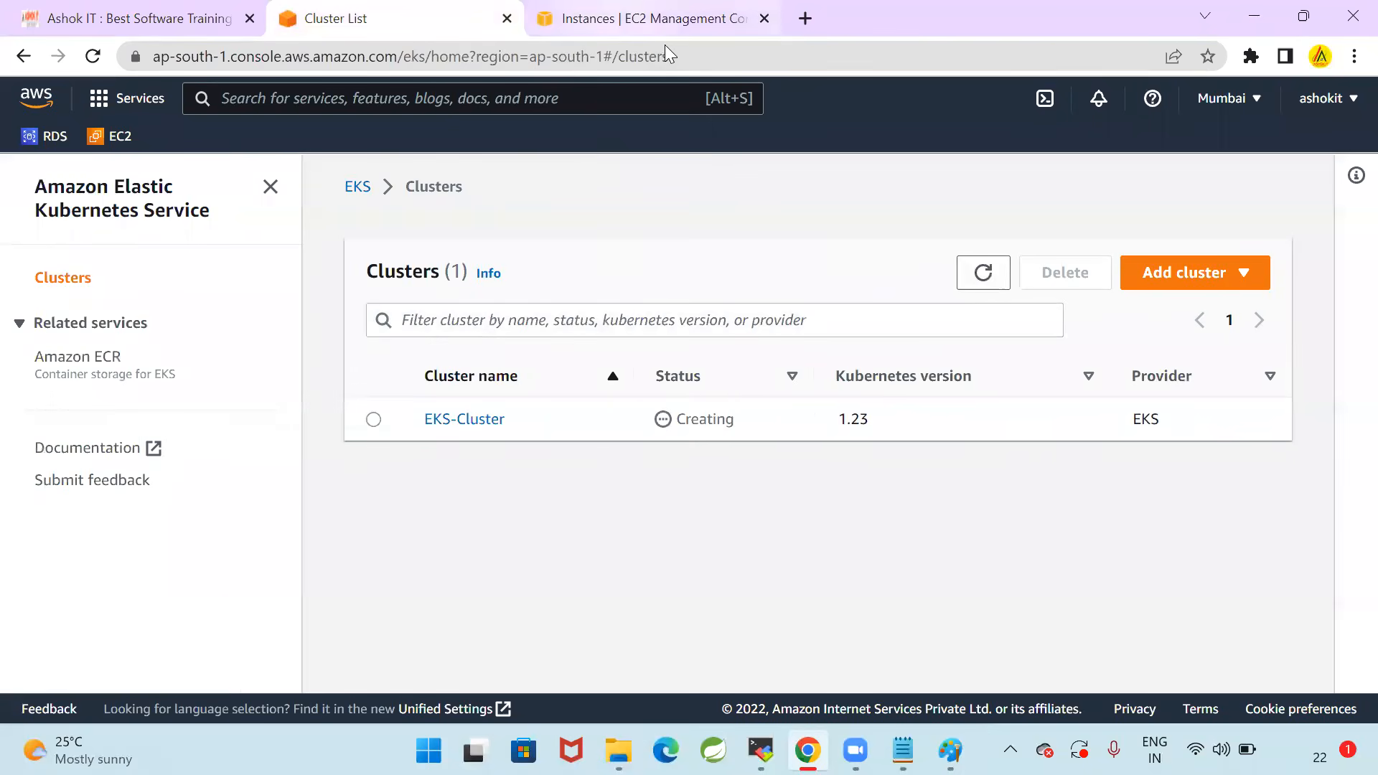
# Open the AWS account's security credentials page and expand the Access keys (access key ID and secret access key) section
pyautogui.hotkey('ctrl', 'Tab')
pyautogui.press('F5')
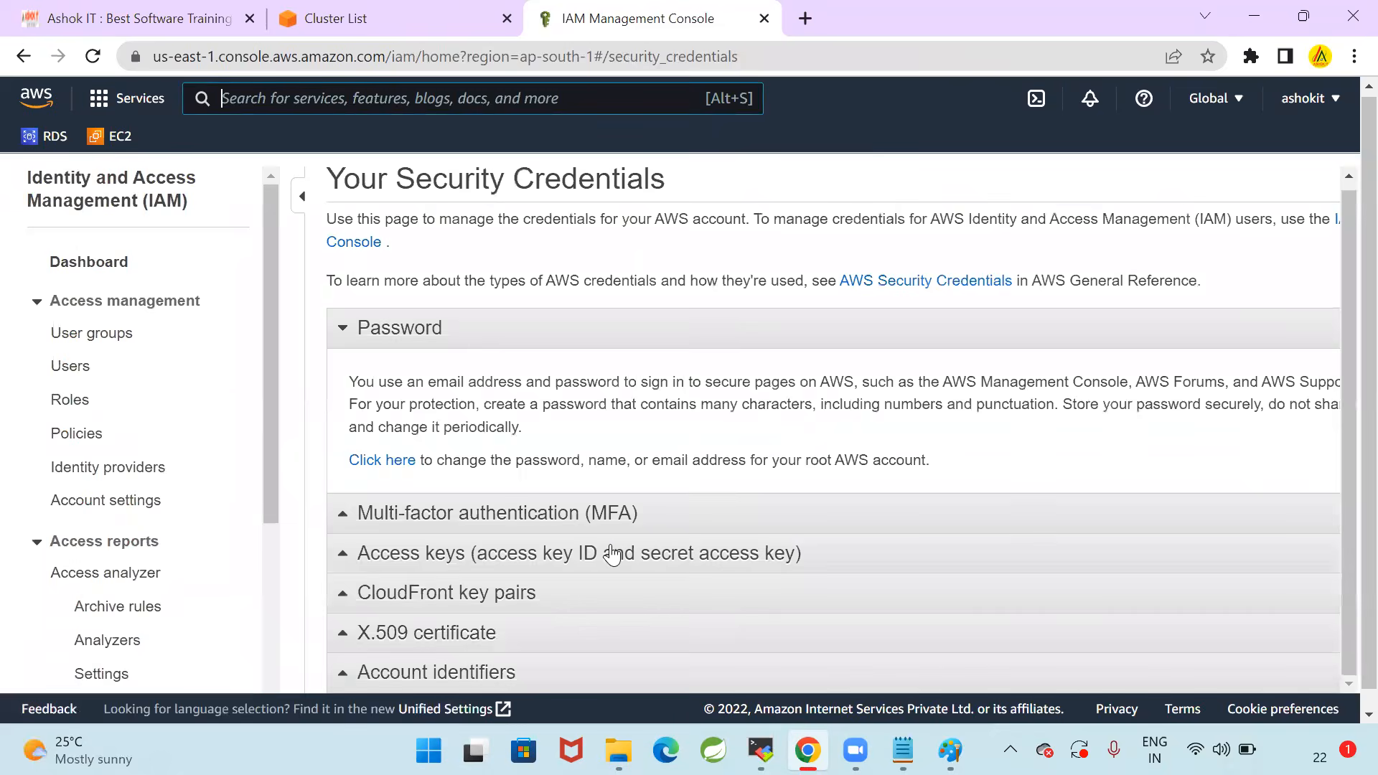
pyautogui.click(615, 556)
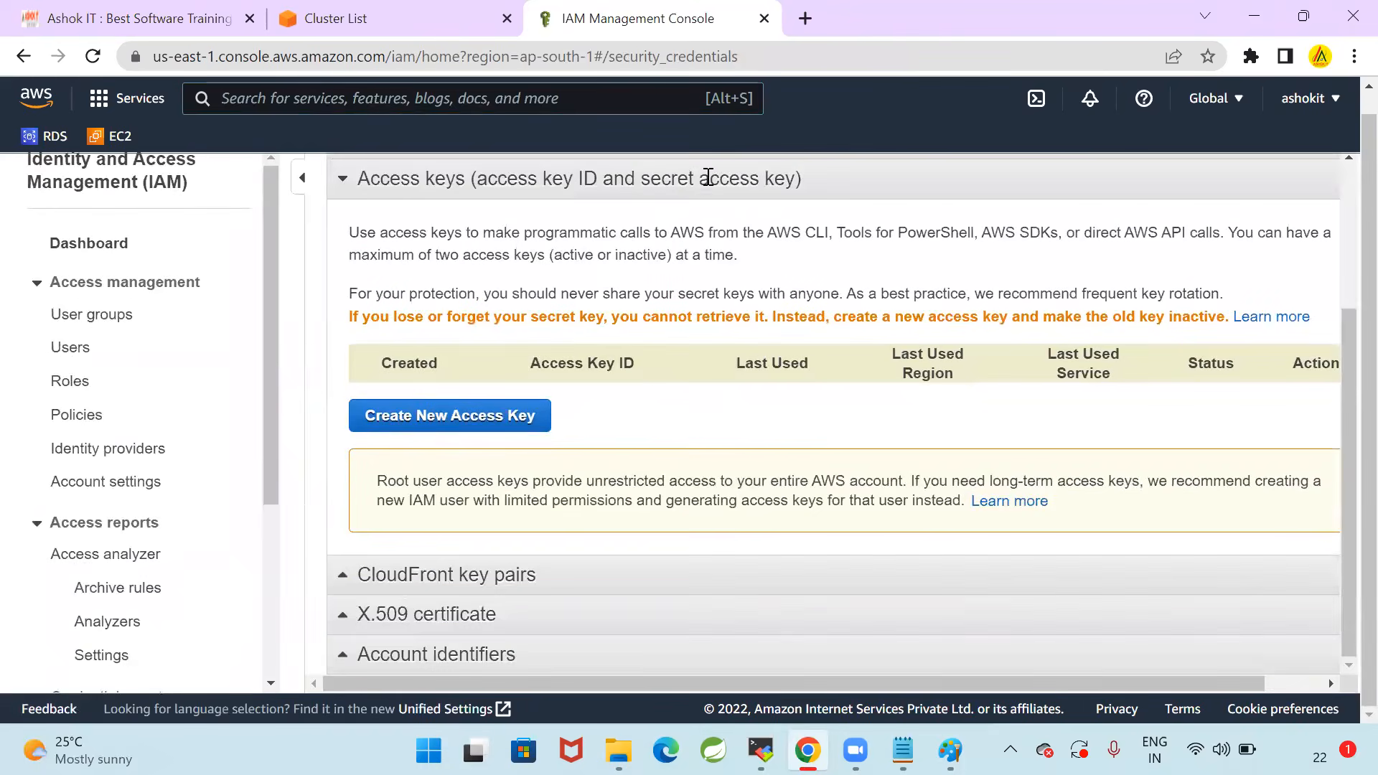
# Create a new access key, reveal it, and replace the Access Key ID in the Notepad notes with the new one
pyautogui.click(506, 415)
pyautogui.click(431, 467)
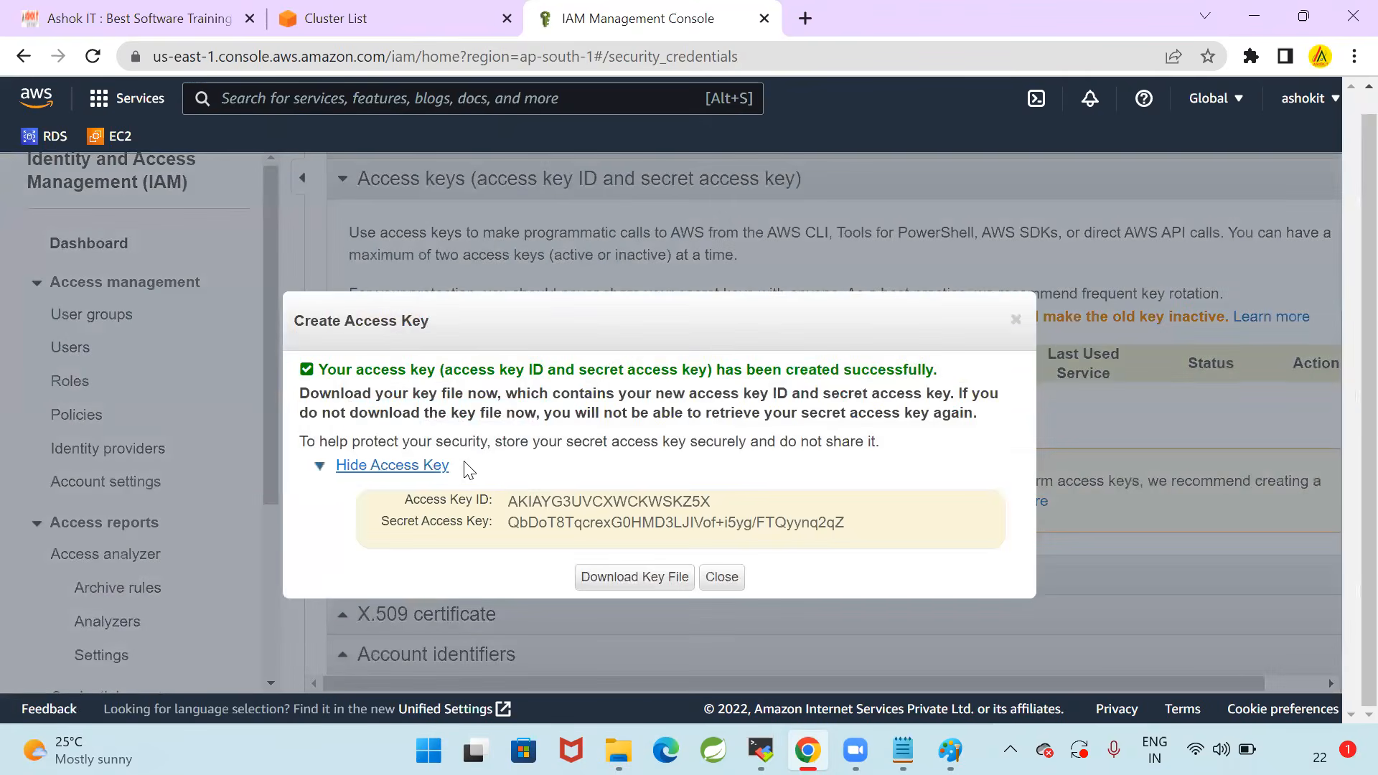
pyautogui.moveTo(513, 501); pyautogui.dragTo(711, 503)
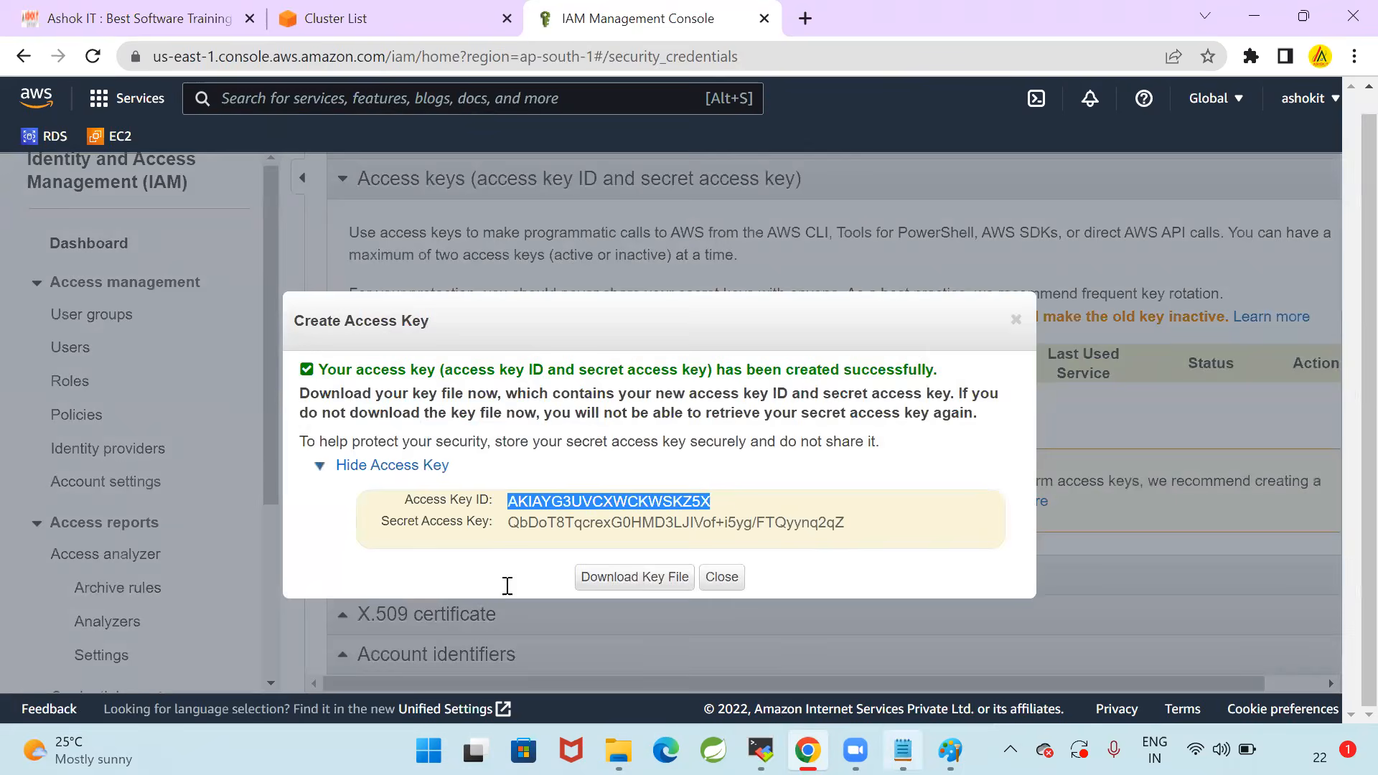
pyautogui.hotkey('alt', 'Tab')
pyautogui.click(189, 490)
pyautogui.keyDown('shift'); pyautogui.click(486, 489); pyautogui.keyUp('shift')
pyautogui.hotkey('ctrl', 'v')
pyautogui.hotkey('alt', 'Tab')
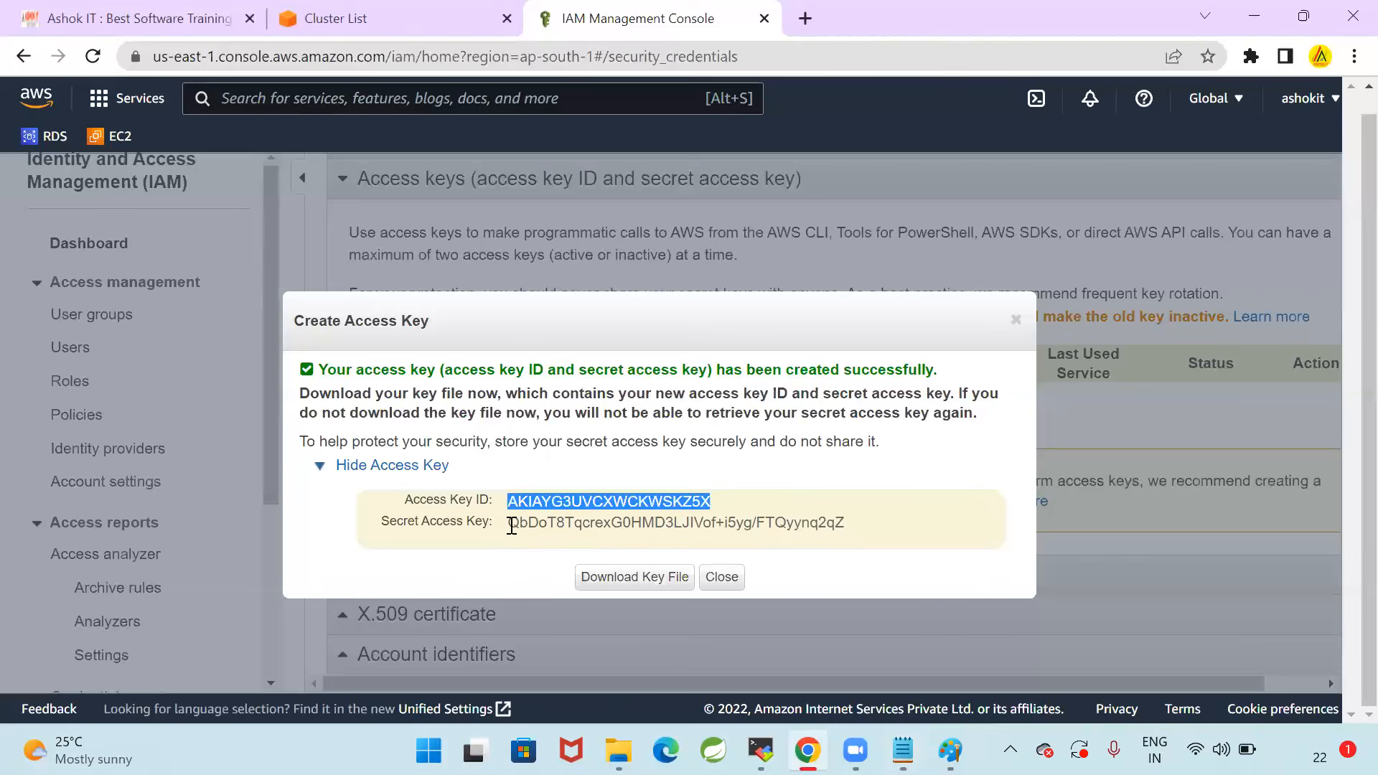
# Replace the Secret Access Key in the Notepad notes with the newly created one and save 10_EKS-Setup.txt
pyautogui.tripleClick(857, 522)
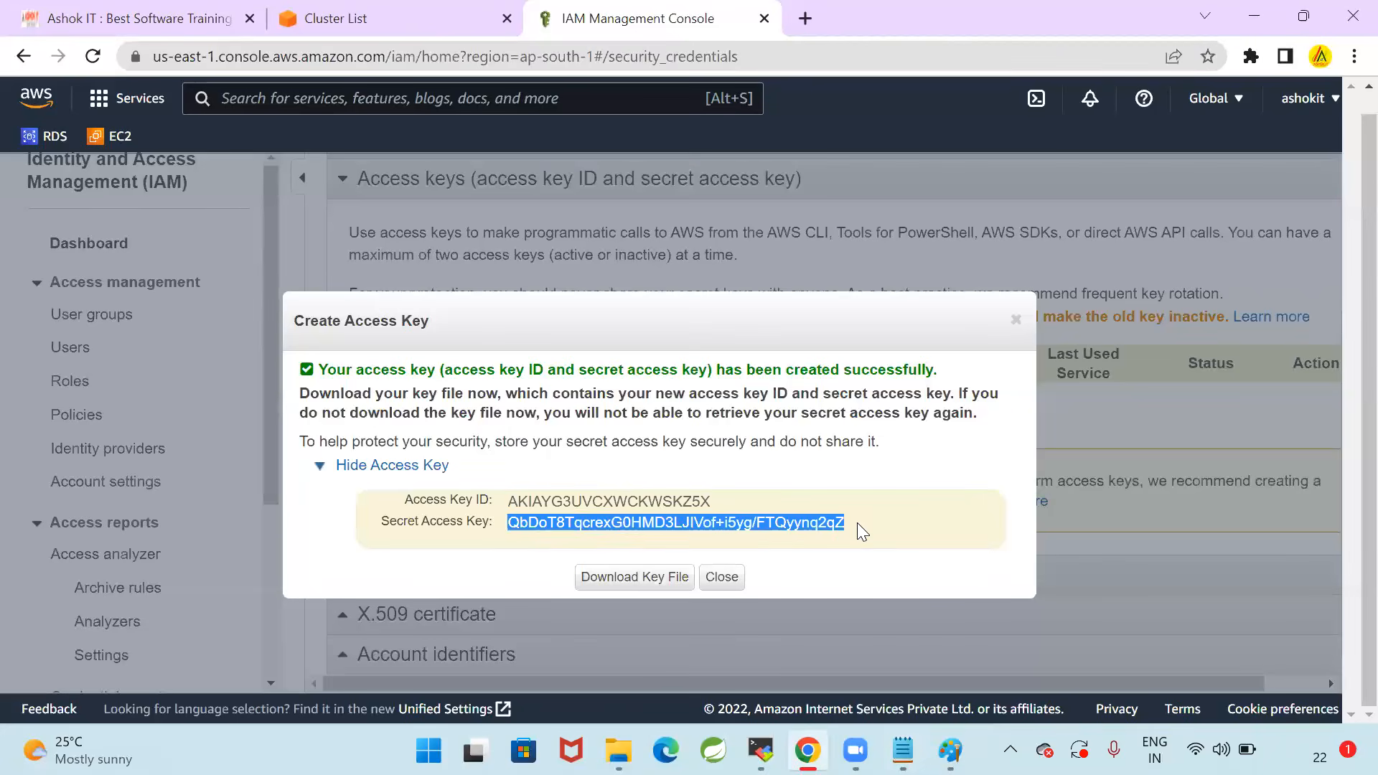
pyautogui.hotkey('alt', 'Tab')
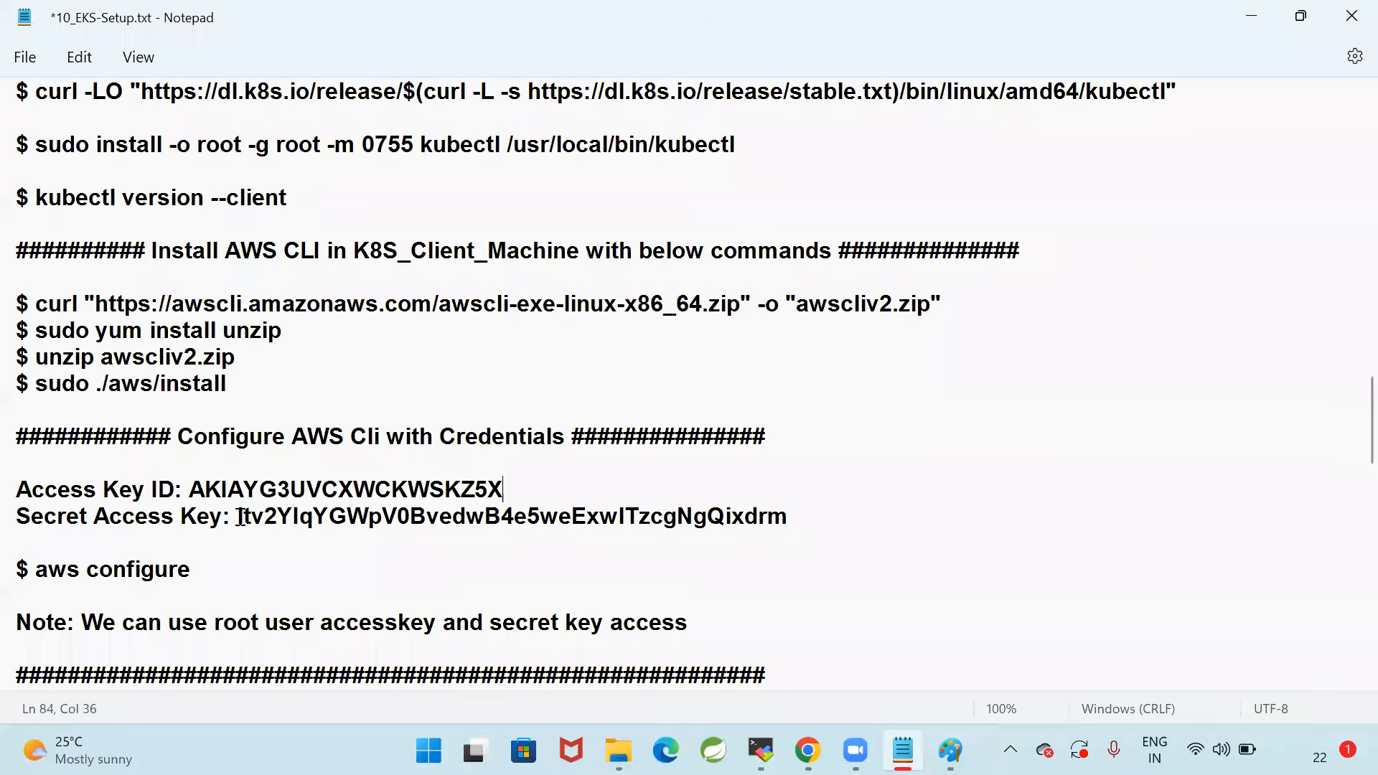
pyautogui.keyDown('shift'); pyautogui.click(821, 506); pyautogui.keyUp('shift')
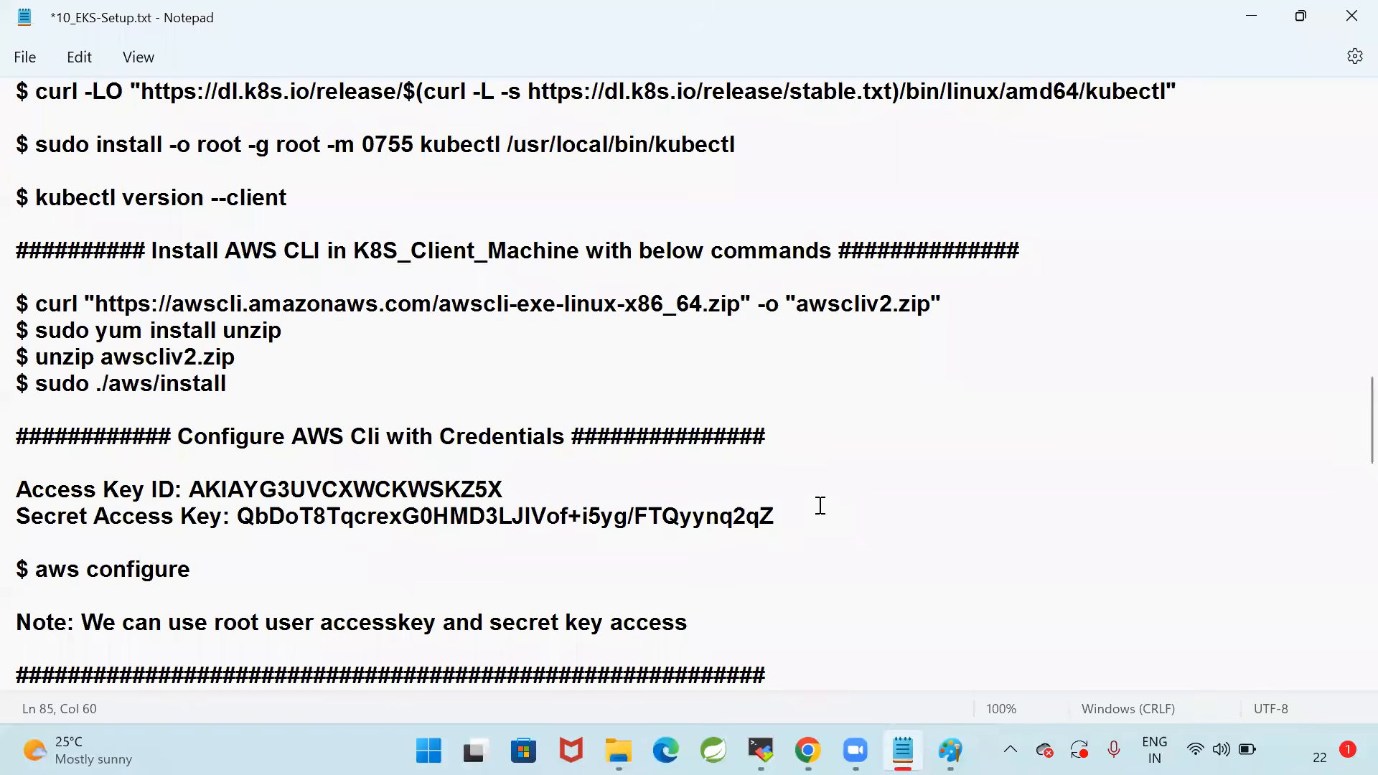
pyautogui.hotkey('ctrl', 's')
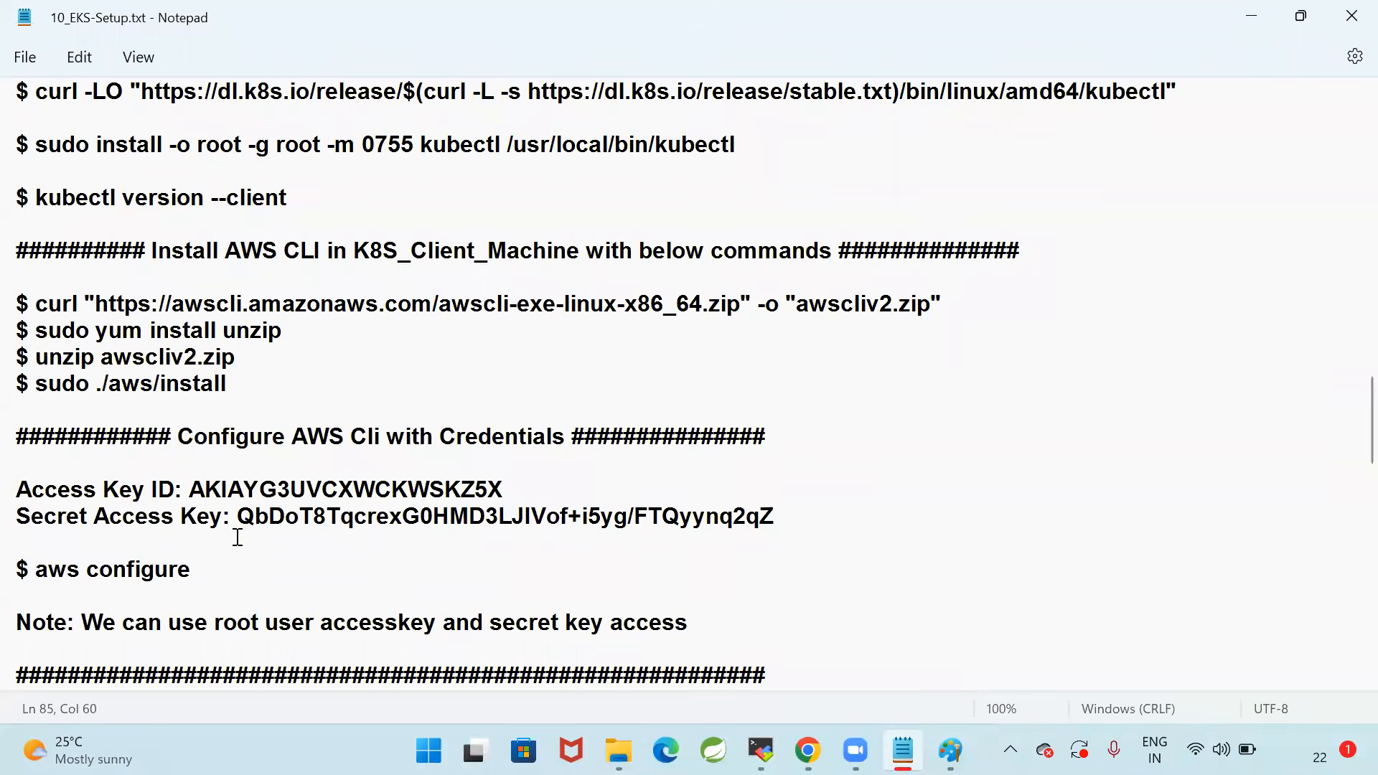
# Run "aws configure" copied from the notes in the MobaXterm terminal
pyautogui.scroll(-2, 811, 496)
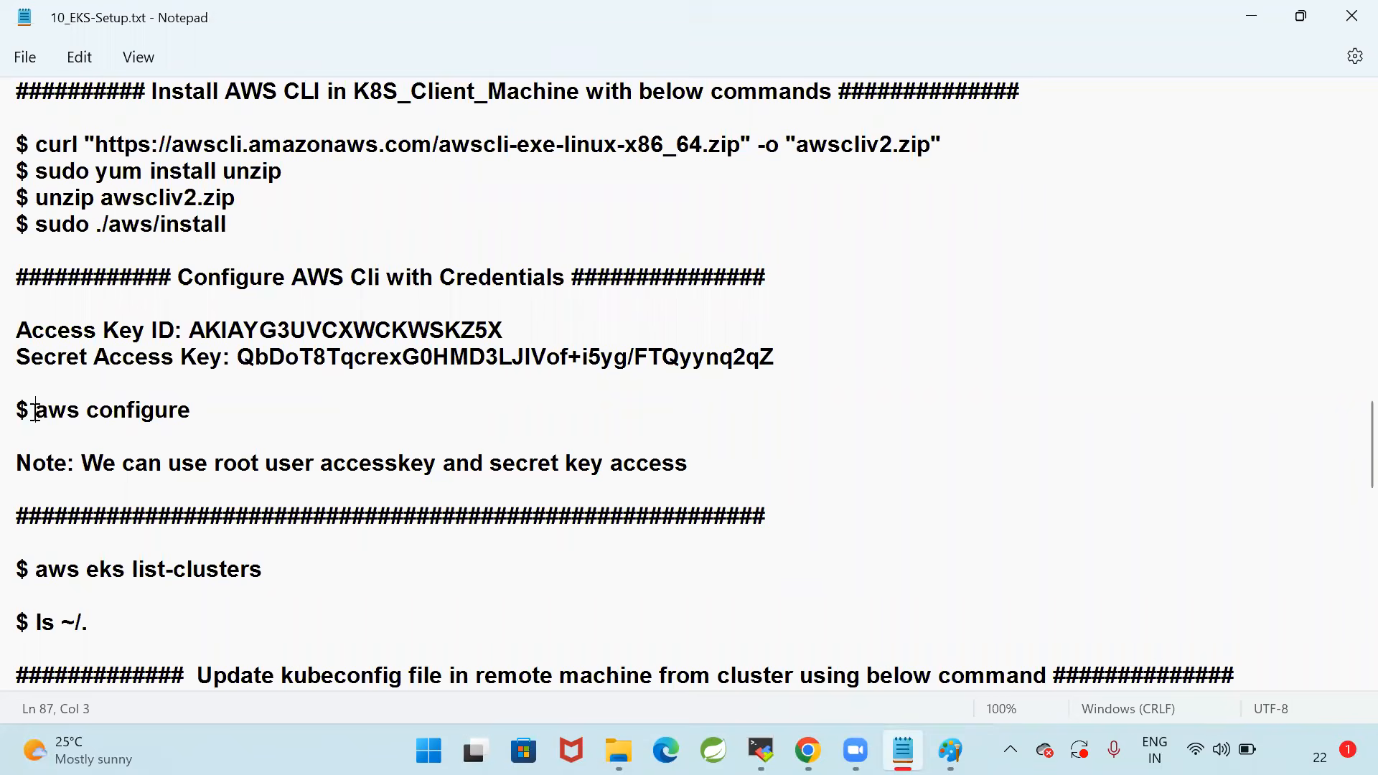
pyautogui.moveTo(36, 415); pyautogui.dragTo(324, 411)
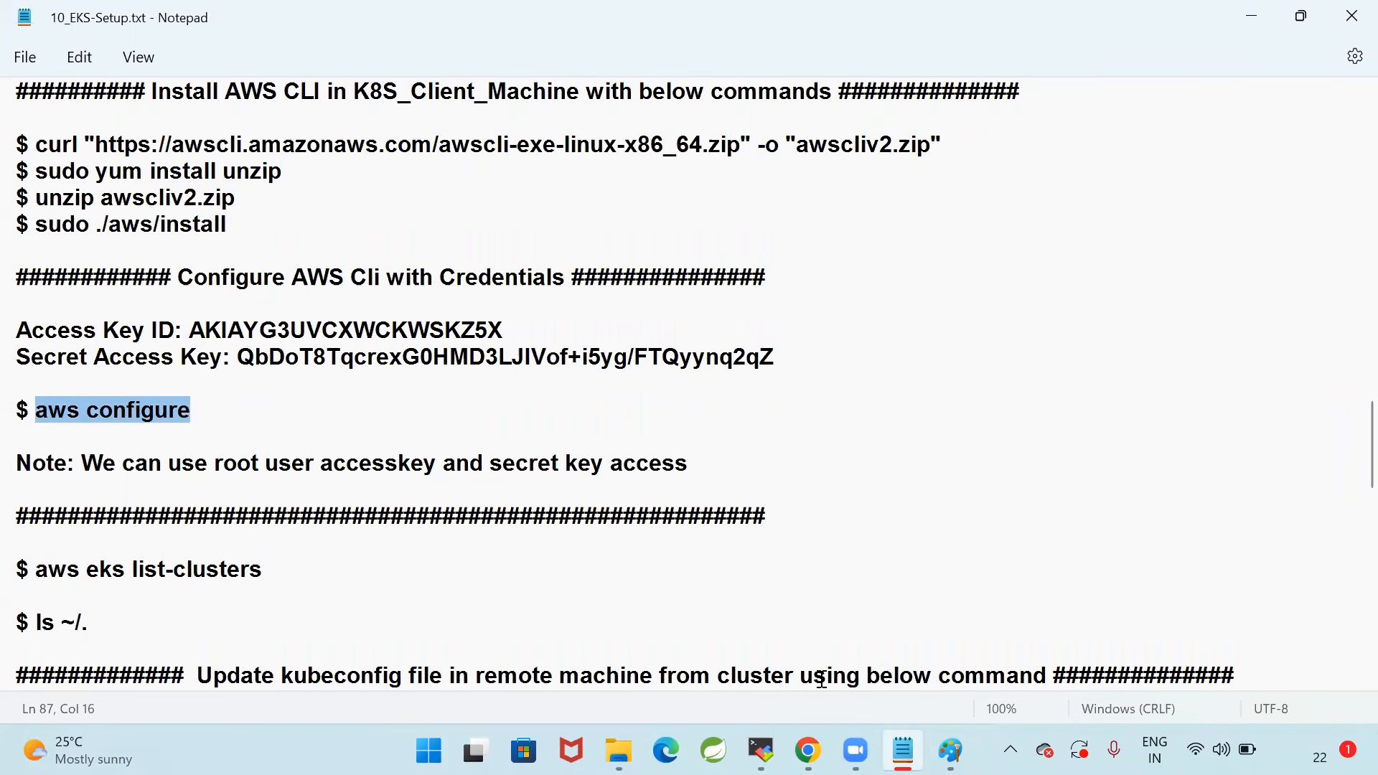
pyautogui.click(762, 751)
pyautogui.rightClick(1040, 326)
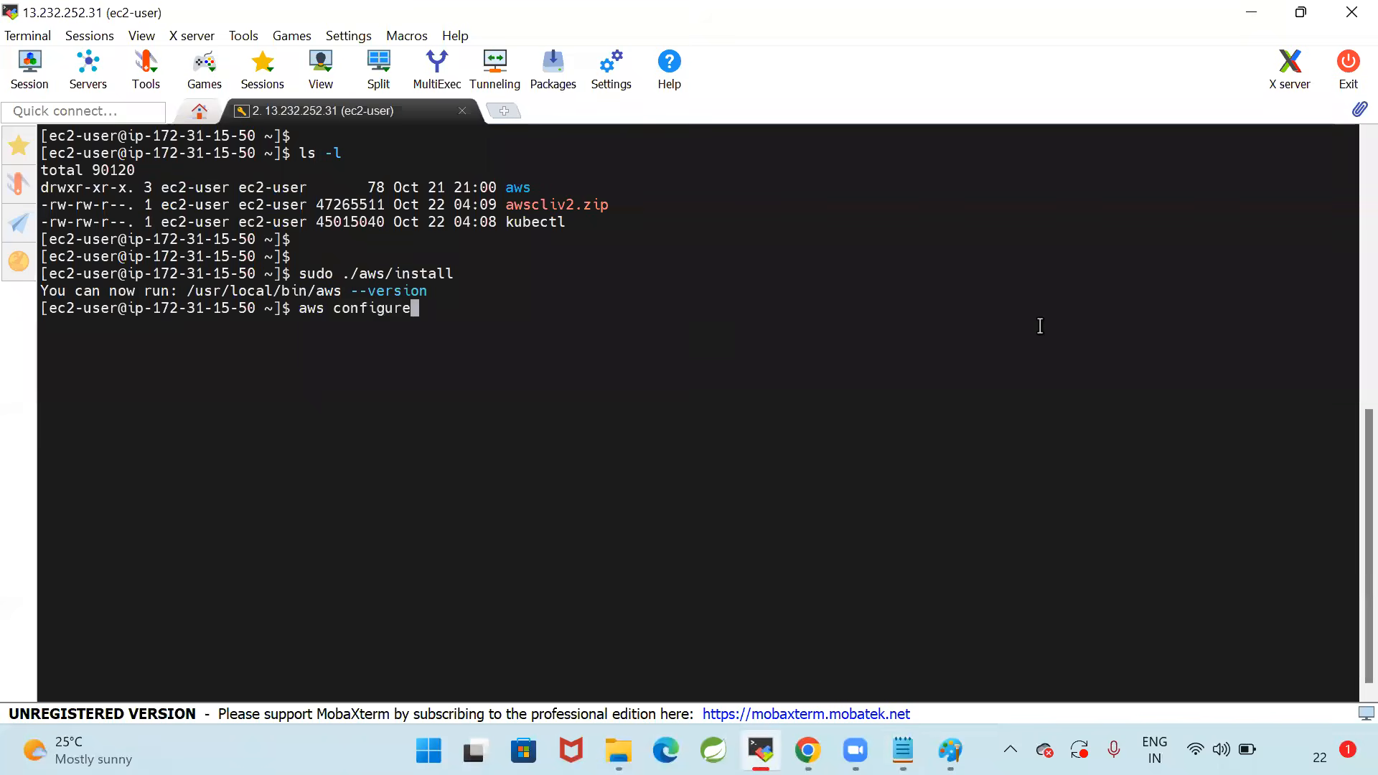
pyautogui.press('Return')
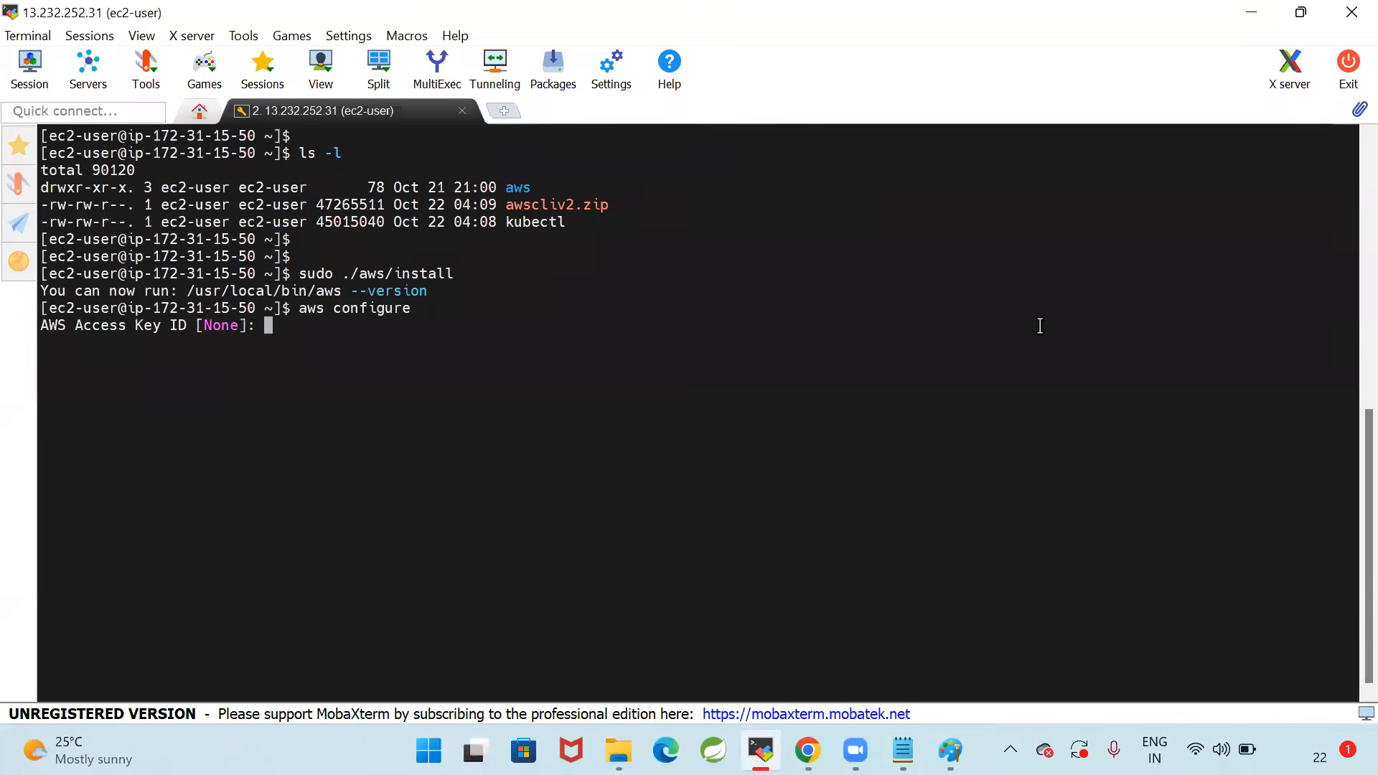
# Copy the access key ID from the notes and enter it at the AWS Access Key ID prompt in the terminal
pyautogui.hotkey('alt', 'Tab')
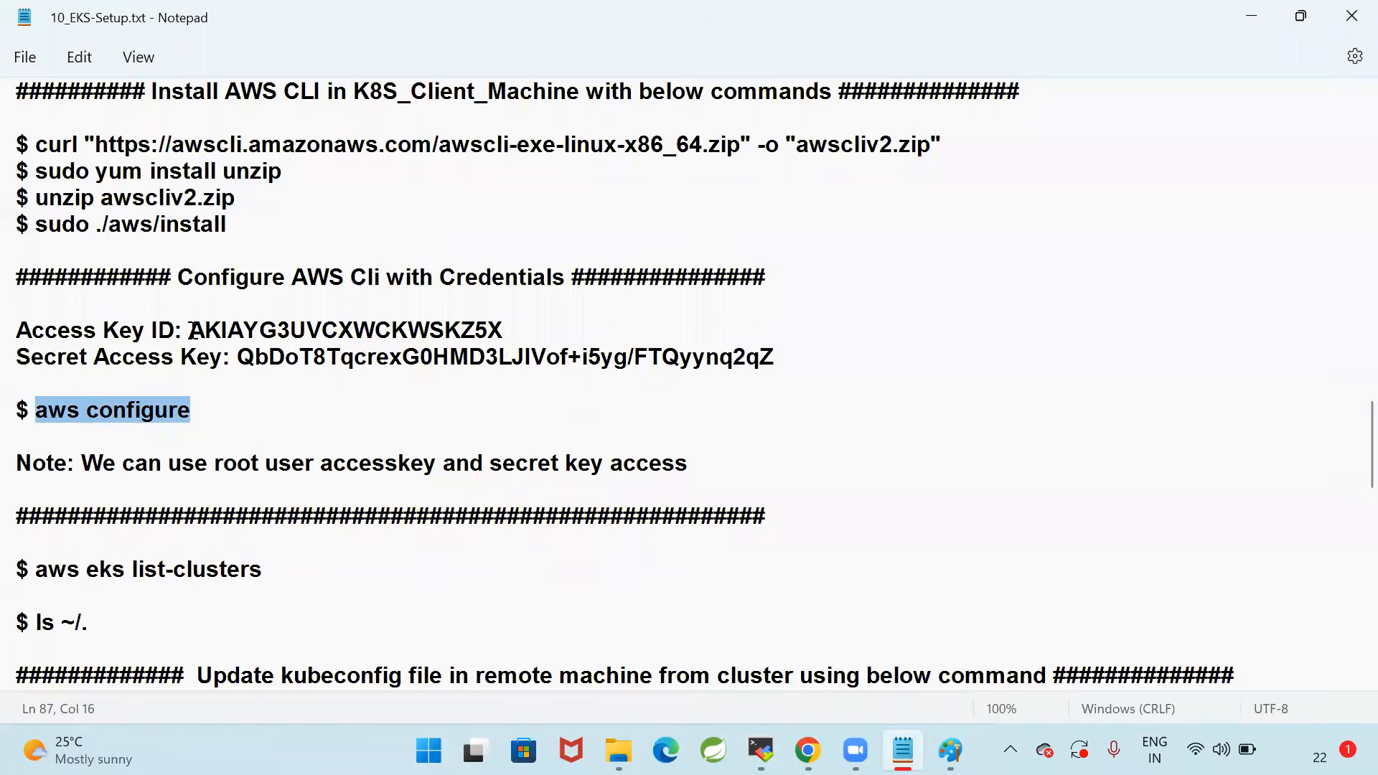
pyautogui.moveTo(192, 331); pyautogui.dragTo(575, 318)
pyautogui.hotkey('ctrl', 'c')
pyautogui.hotkey('alt', 'Tab')
pyautogui.rightClick(687, 329)
pyautogui.press('Return')
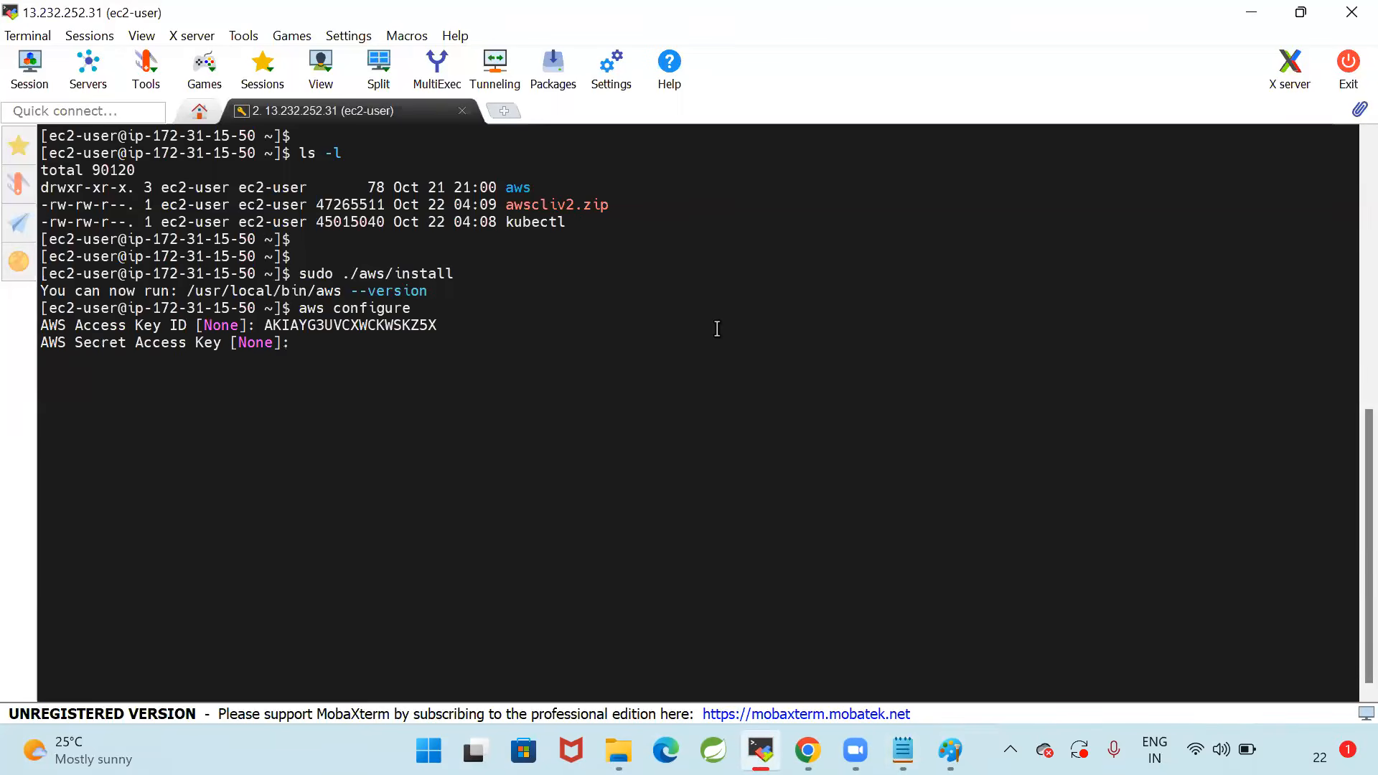
# Copy the secret access key from the notes and enter it at the AWS Secret Access Key prompt in the terminal
pyautogui.hotkey('alt', 'Tab')
pyautogui.moveTo(239, 357); pyautogui.dragTo(839, 357)
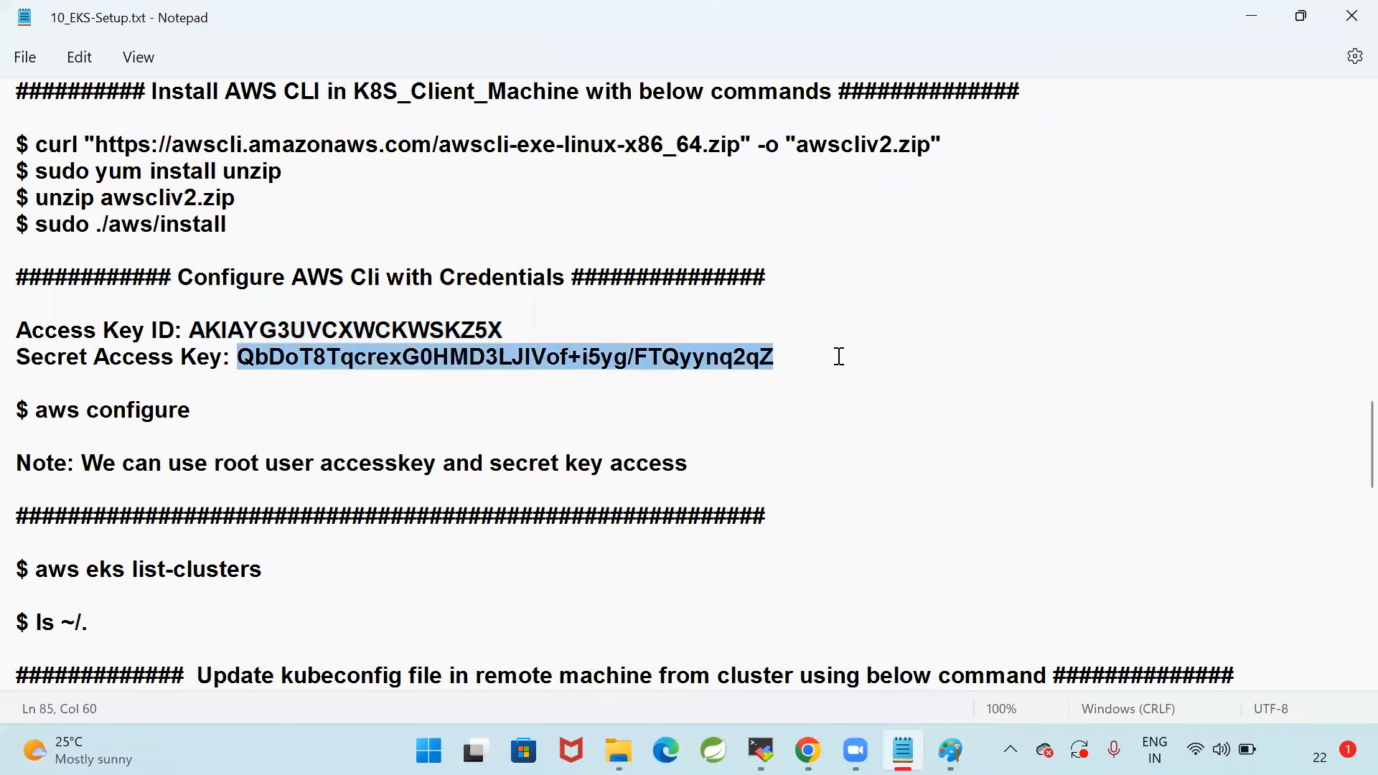
pyautogui.hotkey('ctrl', 'c')
pyautogui.hotkey('alt', 'Tab')
pyautogui.rightClick(838, 355)
pyautogui.press('Return')
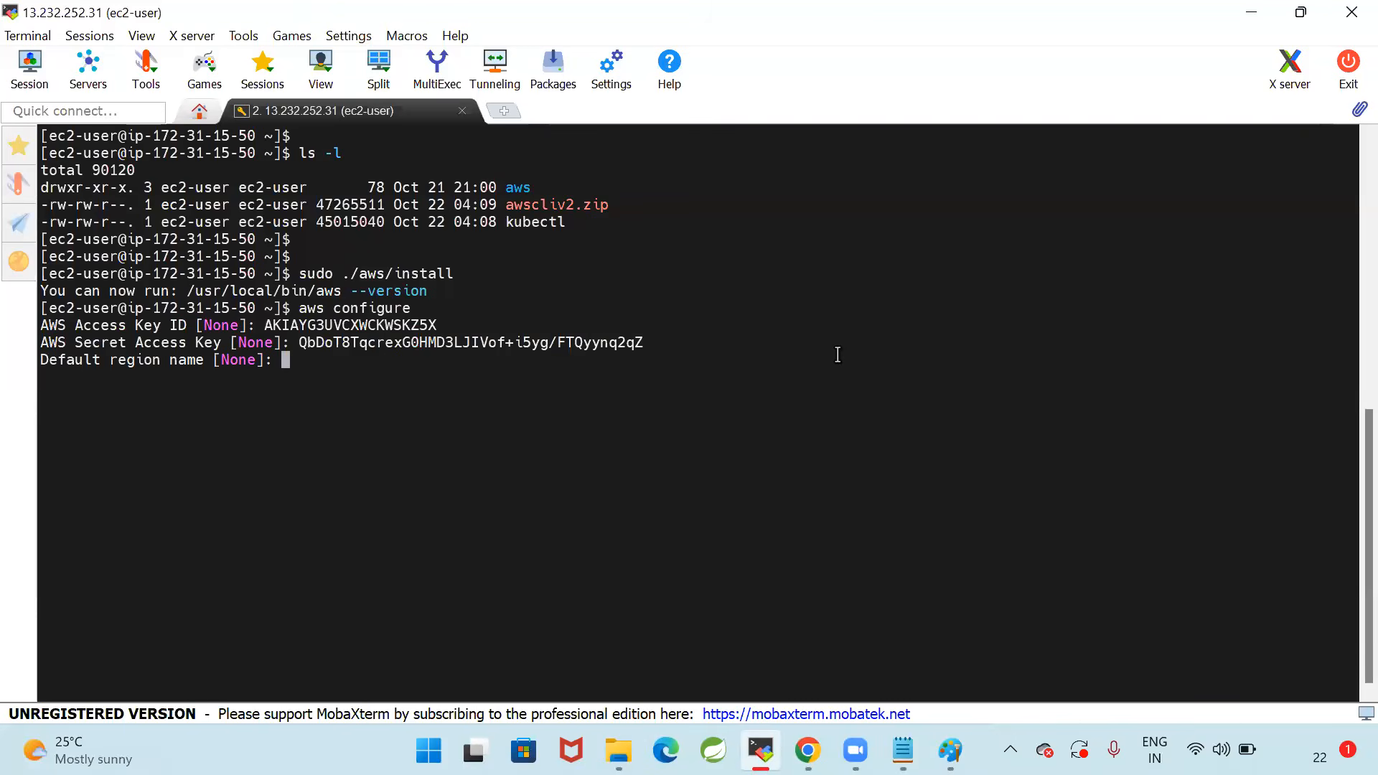
# Switch to Chrome, close the Create Access Key dialog, and look up the Asia Pacific (Mumbai) code in the AWS region list
pyautogui.hotkey('alt', 'Tab')
pyautogui.hotkey('alt', 'Tab')
pyautogui.hotkey('alt', 'Tab')
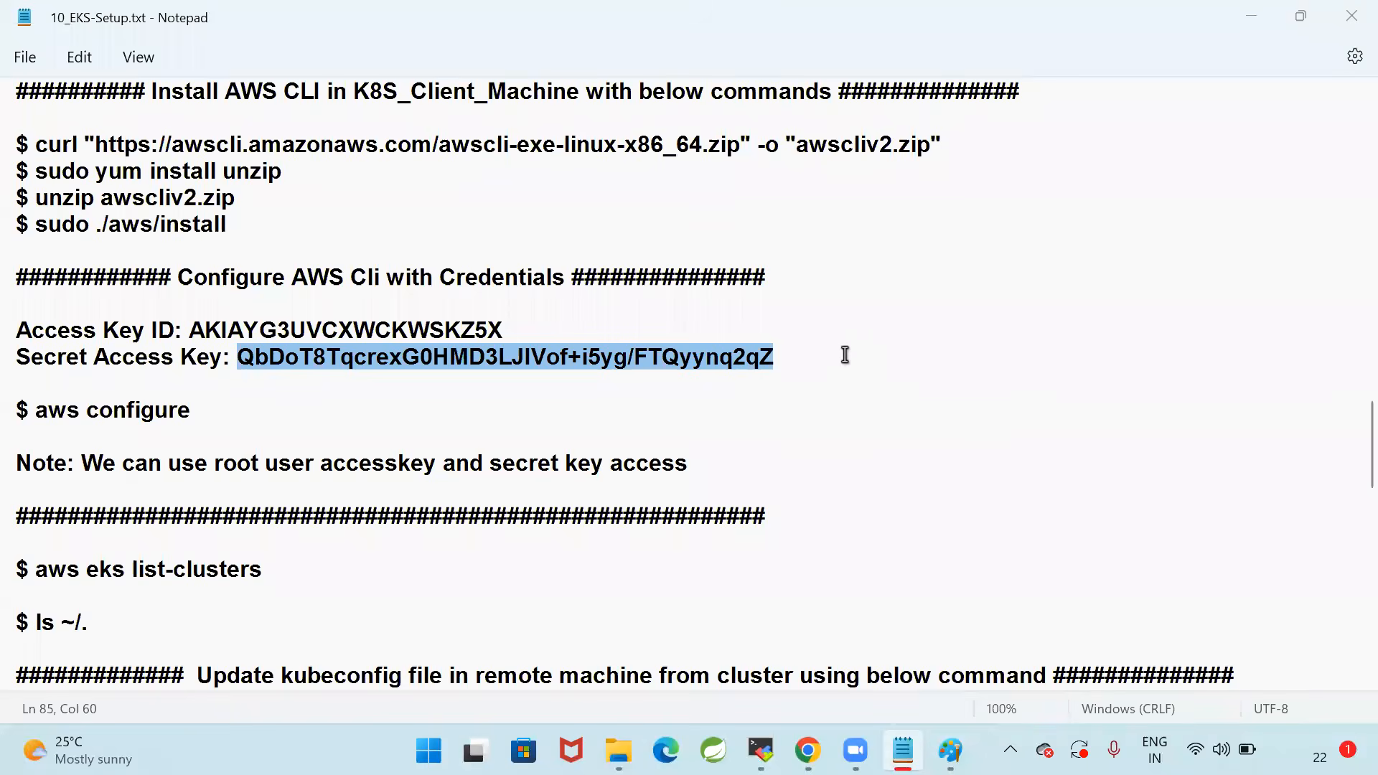
pyautogui.hotkey('alt', 'Tab')
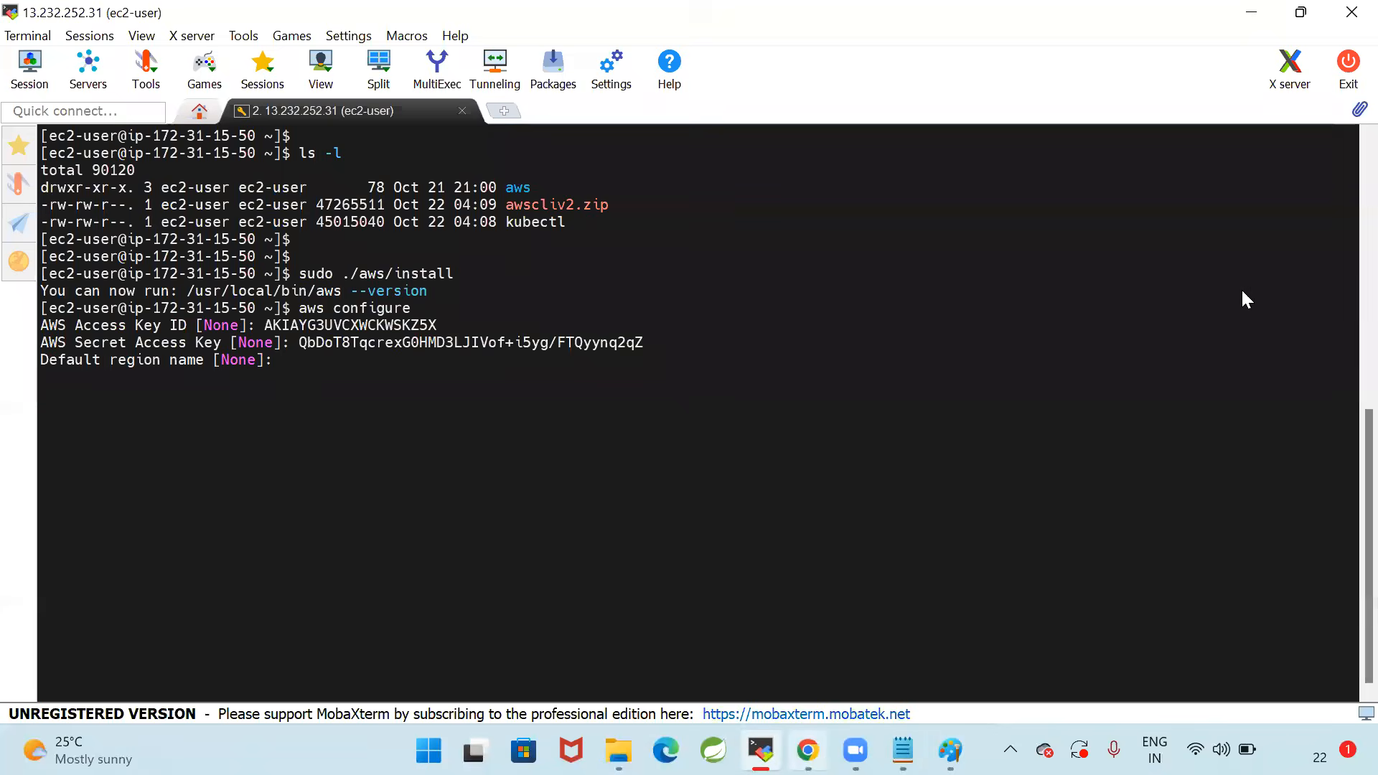
pyautogui.hotkey('alt', 'Tab')
pyautogui.click(720, 578)
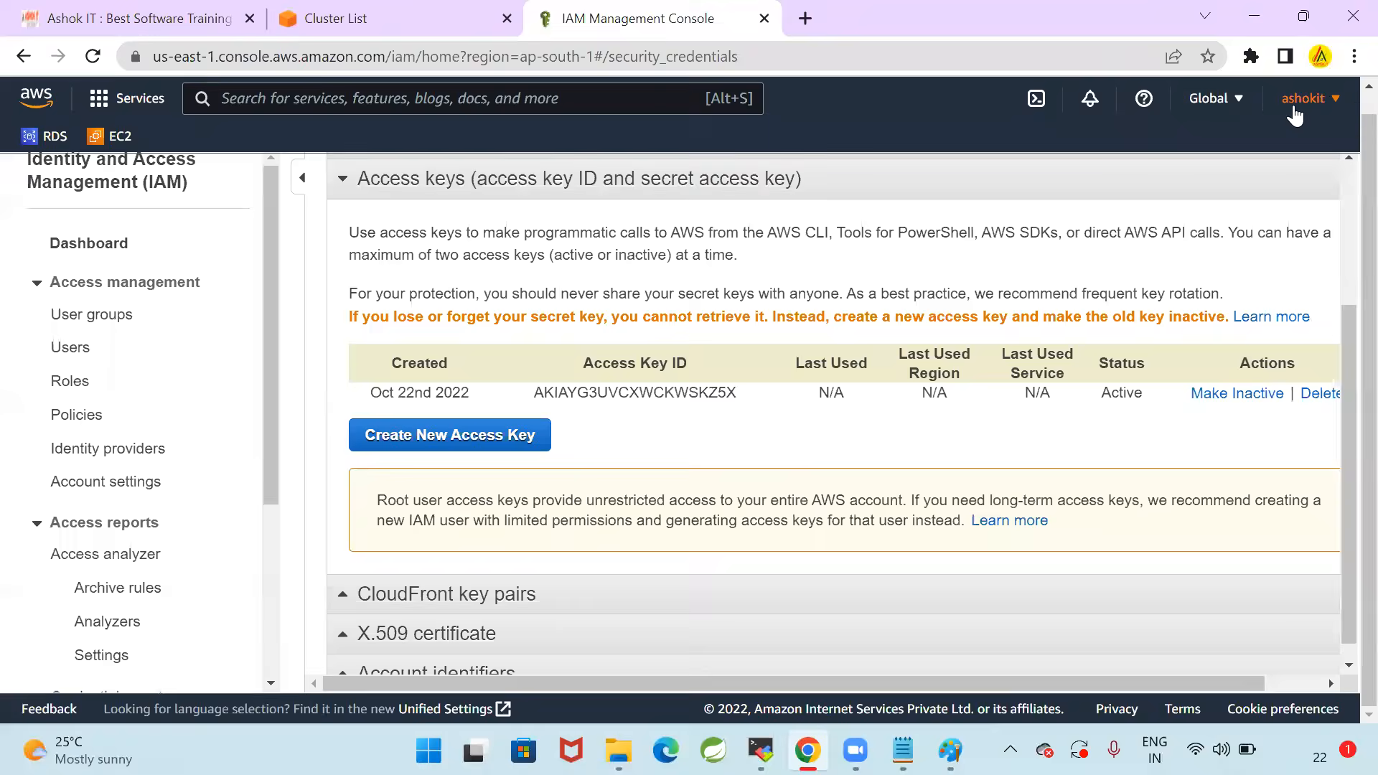
pyautogui.click(1295, 111)
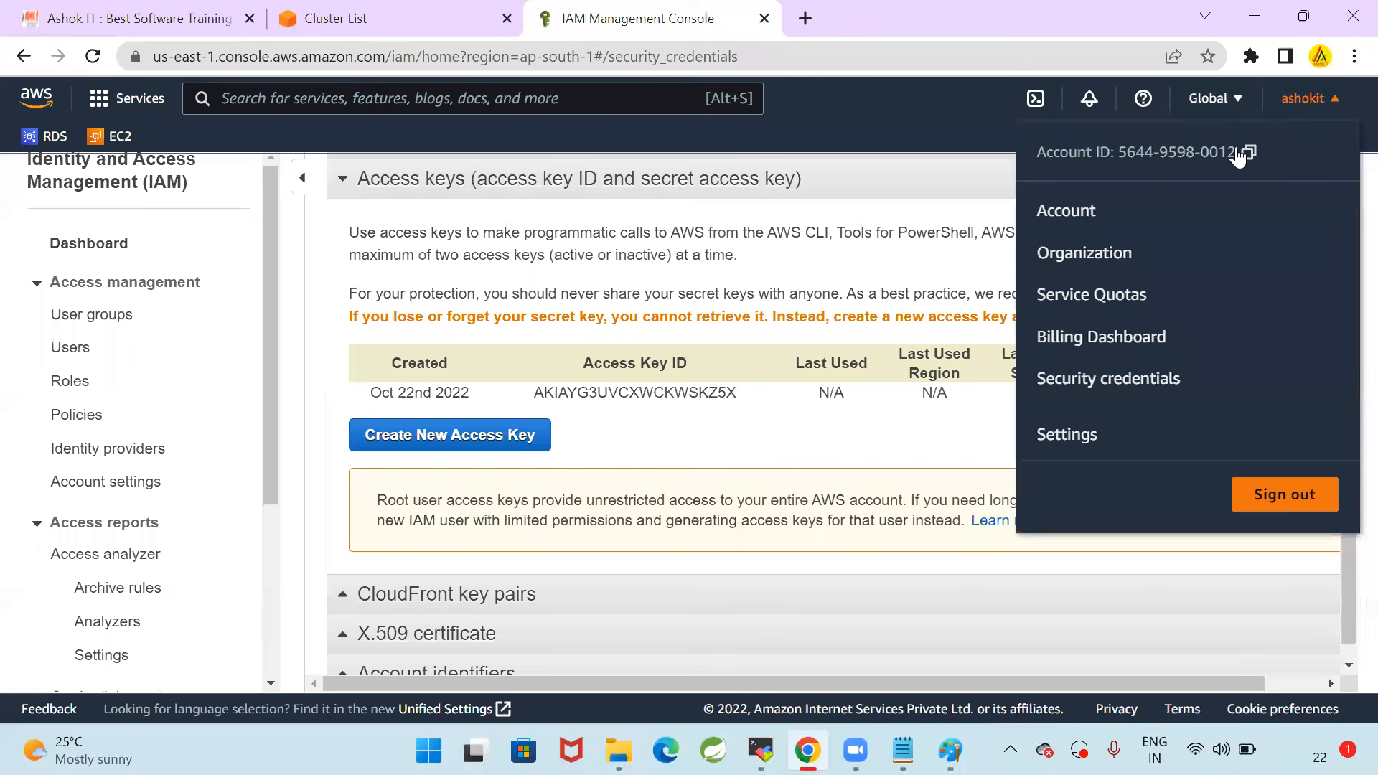
pyautogui.click(1211, 104)
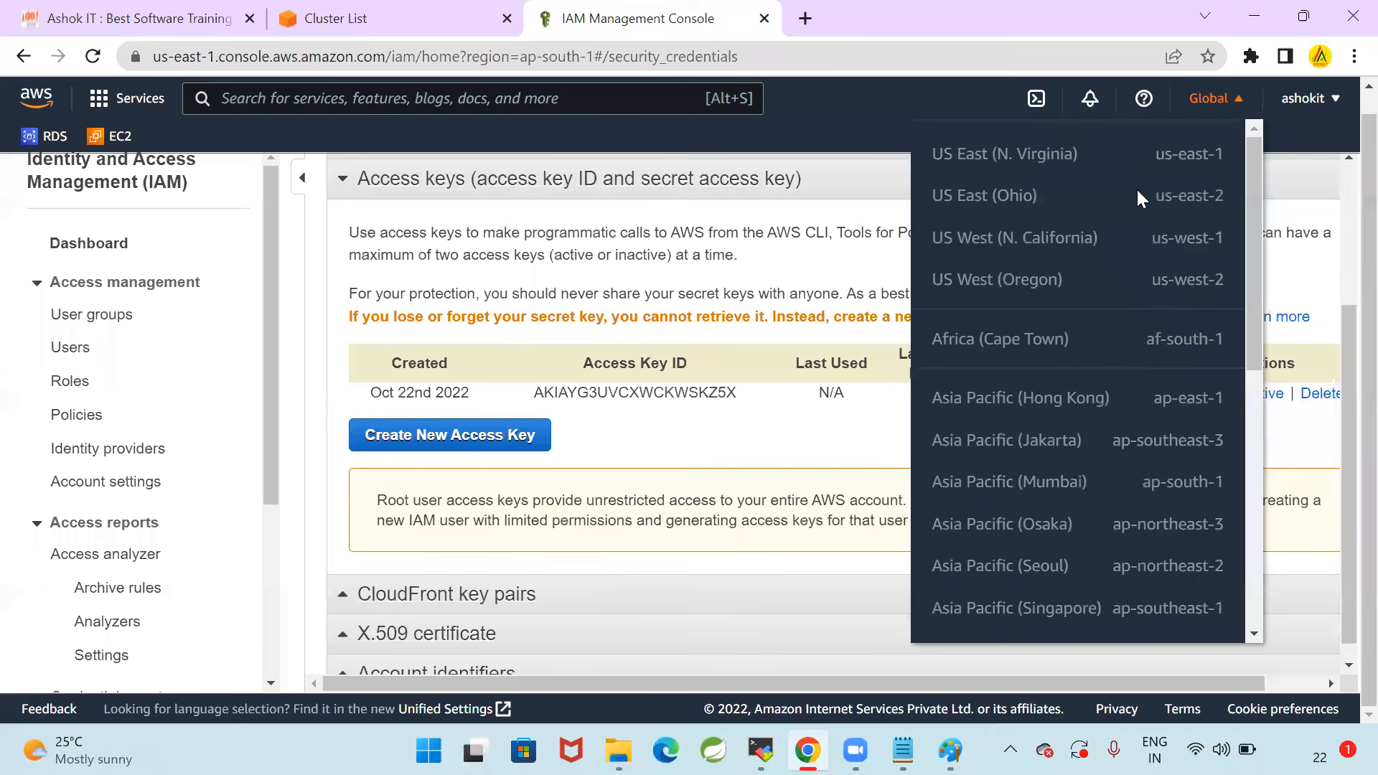
pyautogui.scroll(-2, 1109, 404)
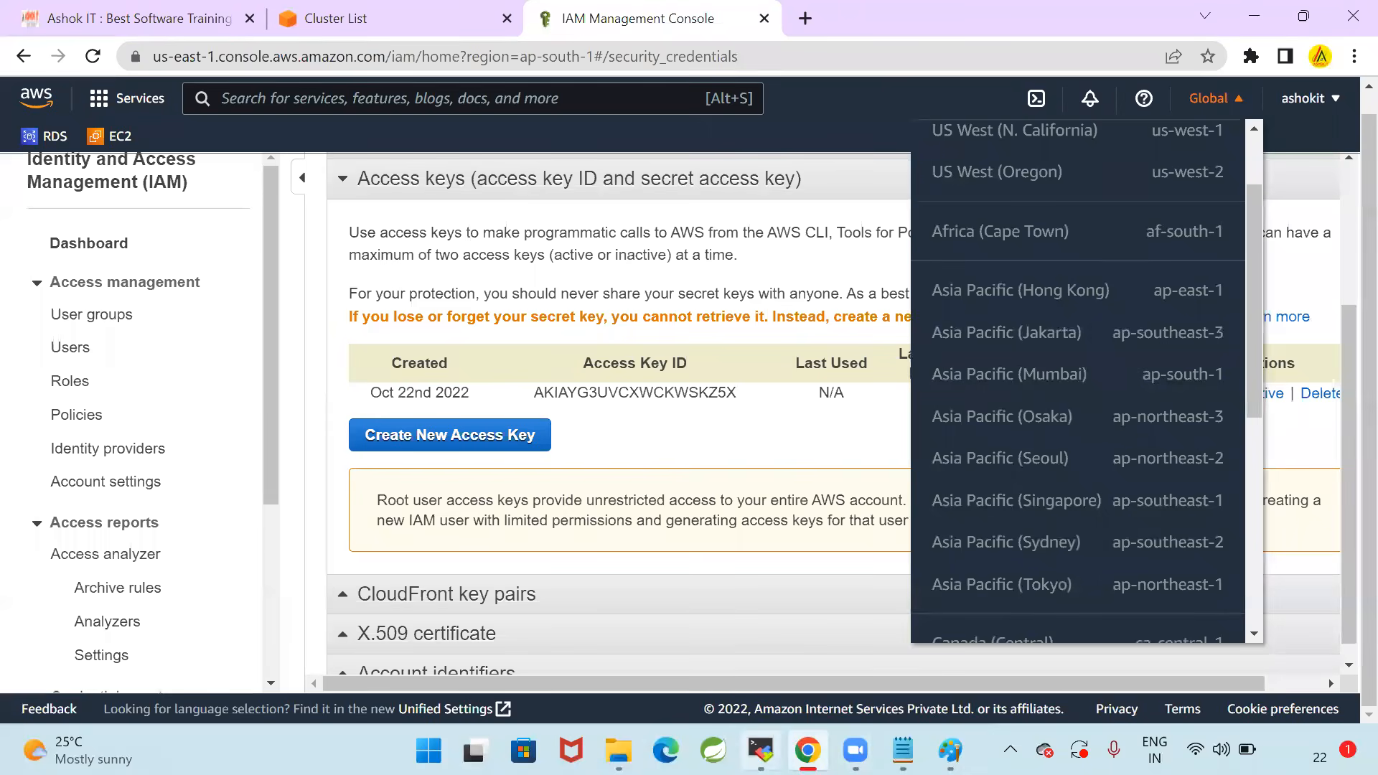
# Set the default region name to ap-south-1 in the MobaXterm terminal and leave the default output format blank
pyautogui.hotkey('alt', 'Tab')
pyautogui.write('ap')
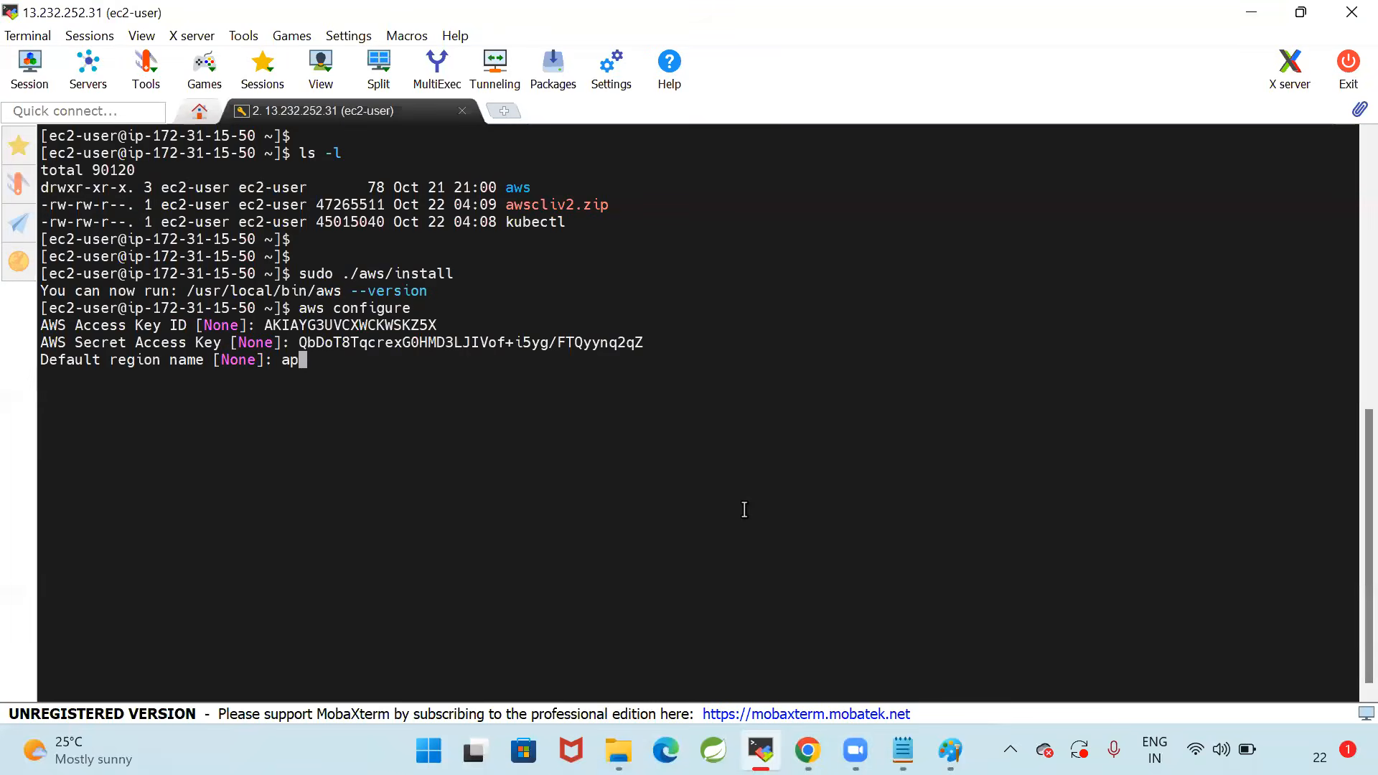
pyautogui.write('-south-1')
pyautogui.press('Return')
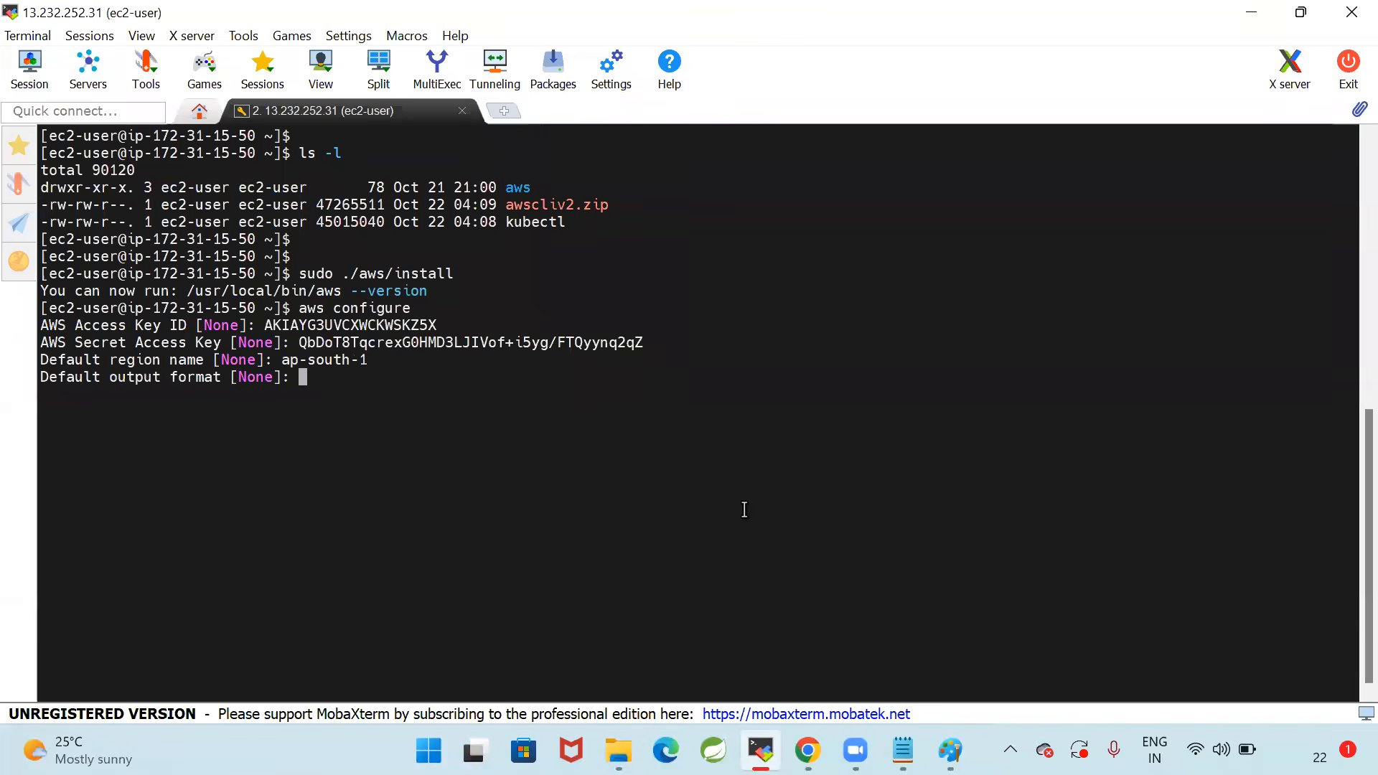
pyautogui.press('Return')
pyautogui.press('Return')
pyautogui.press('Return')
pyautogui.press('Return')
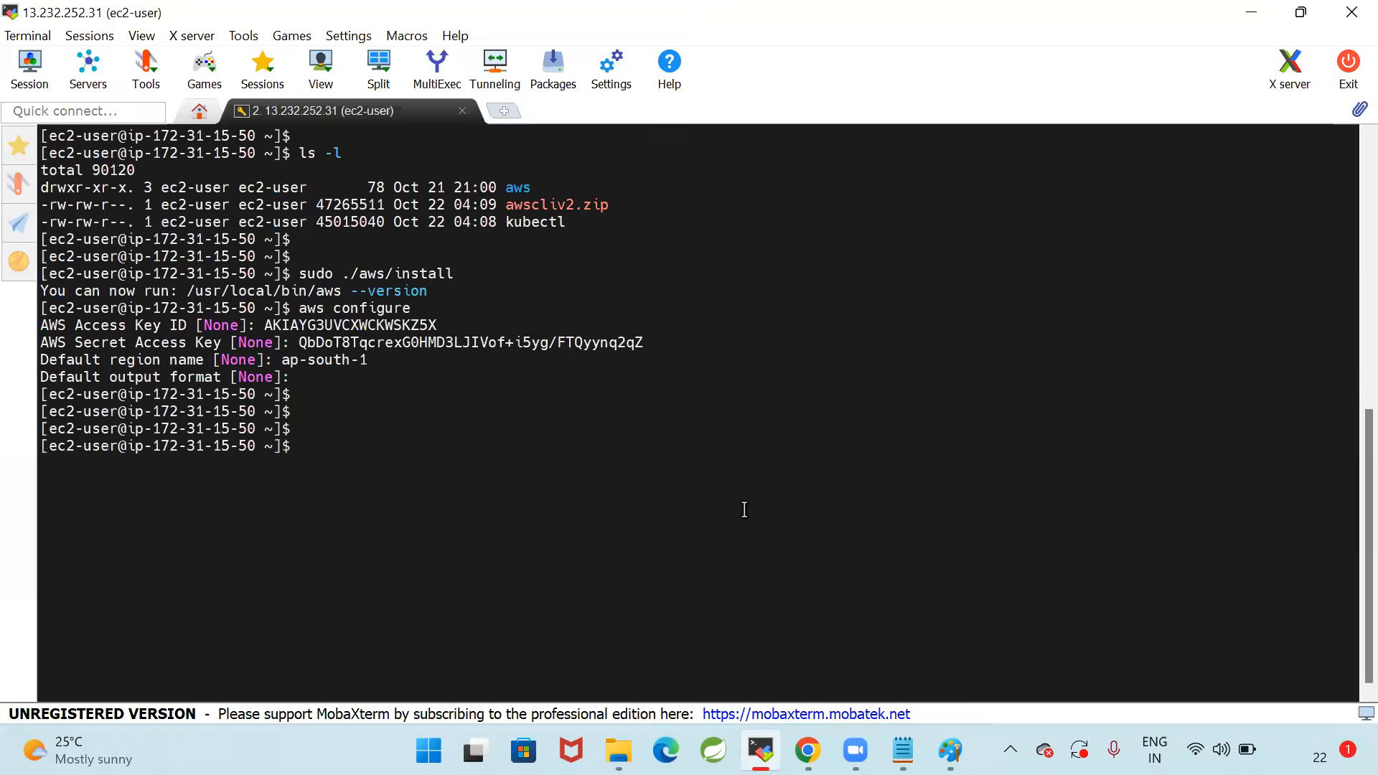
# Close the region list in Chrome and return to the terminal to review the aws configure command
pyautogui.hotkey('alt', 'Tab')
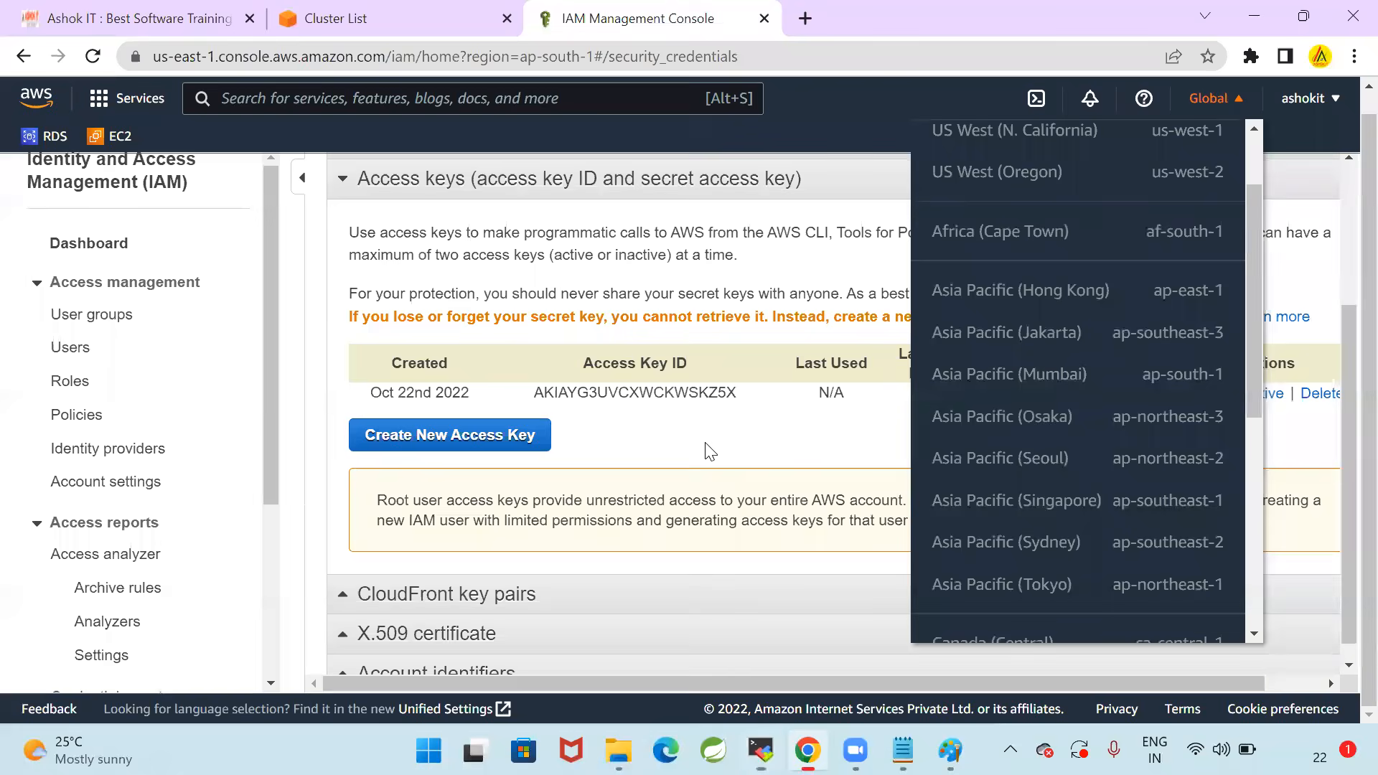
pyautogui.click(709, 451)
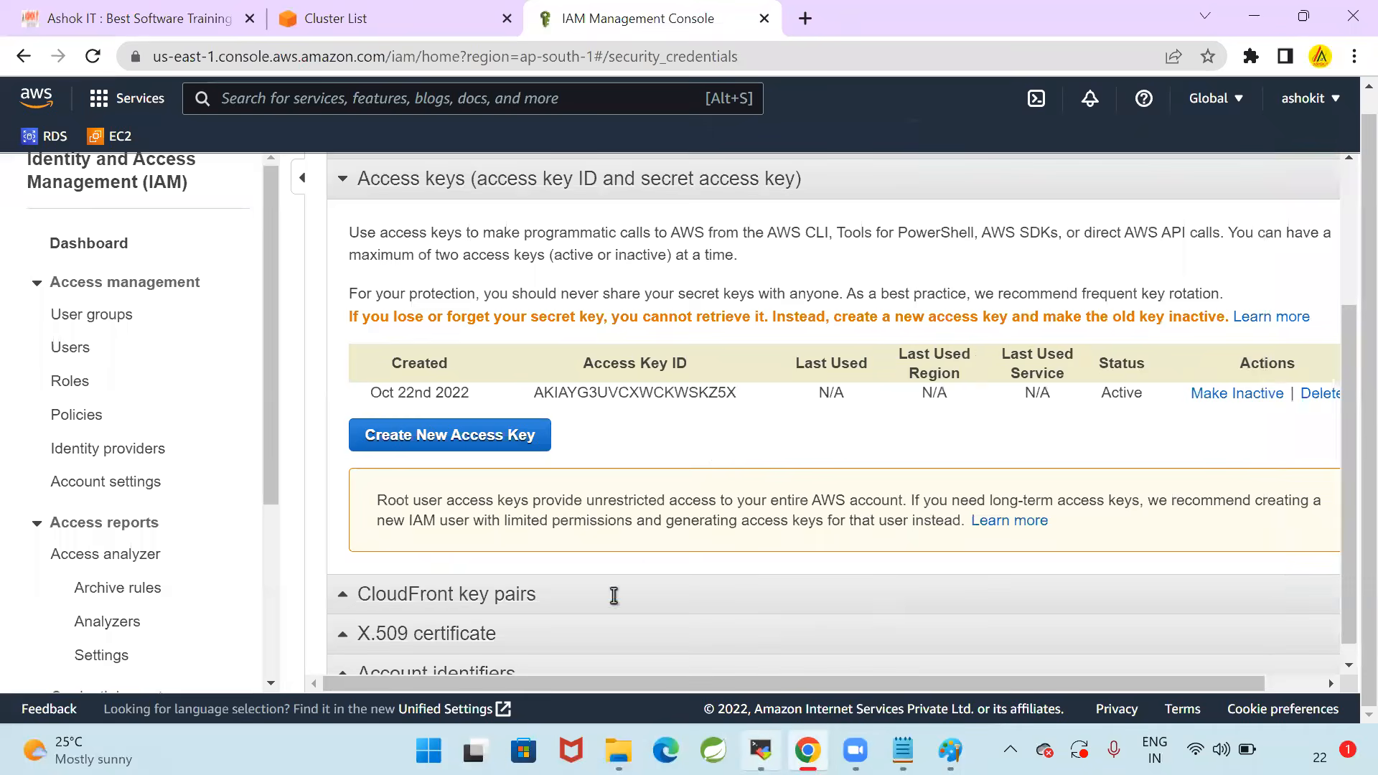
pyautogui.hotkey('alt', 'Tab')
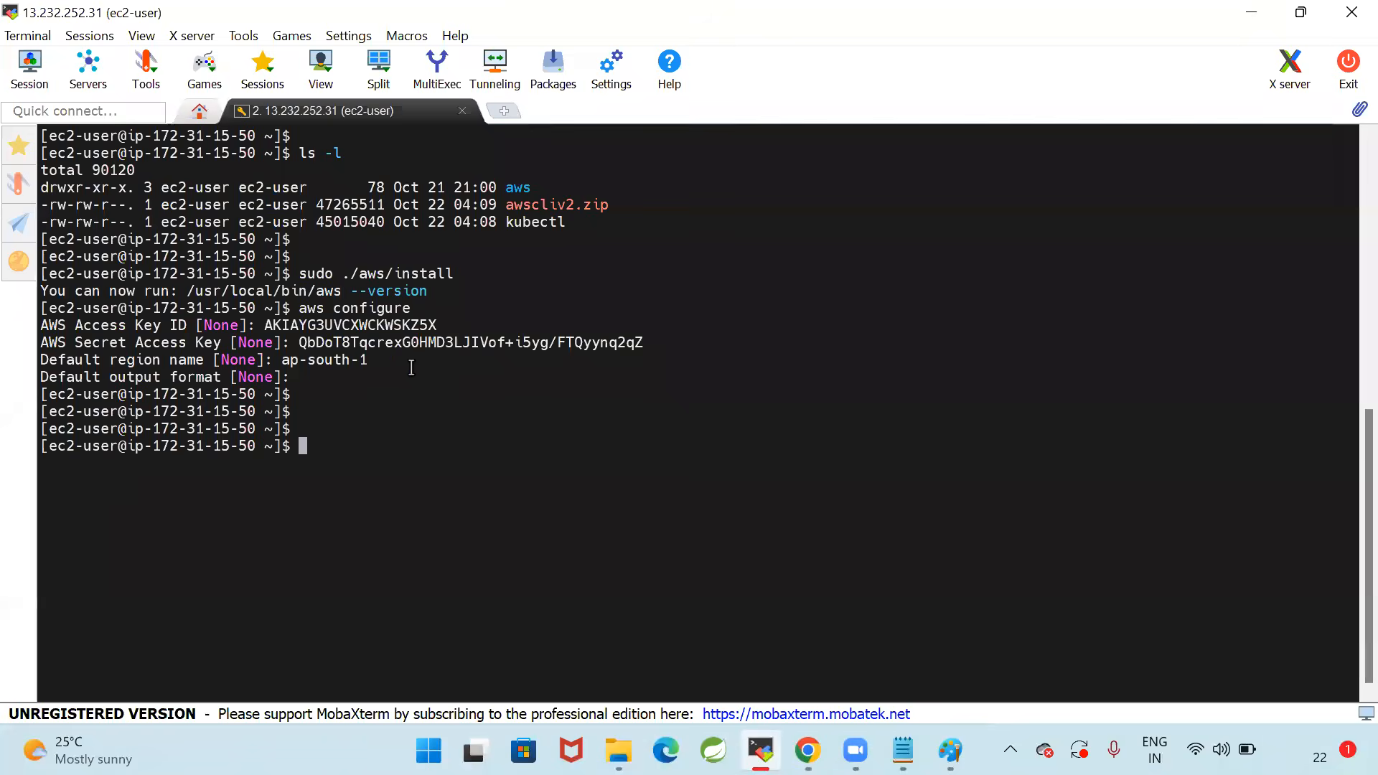
pyautogui.moveTo(292, 308); pyautogui.dragTo(933, 309)
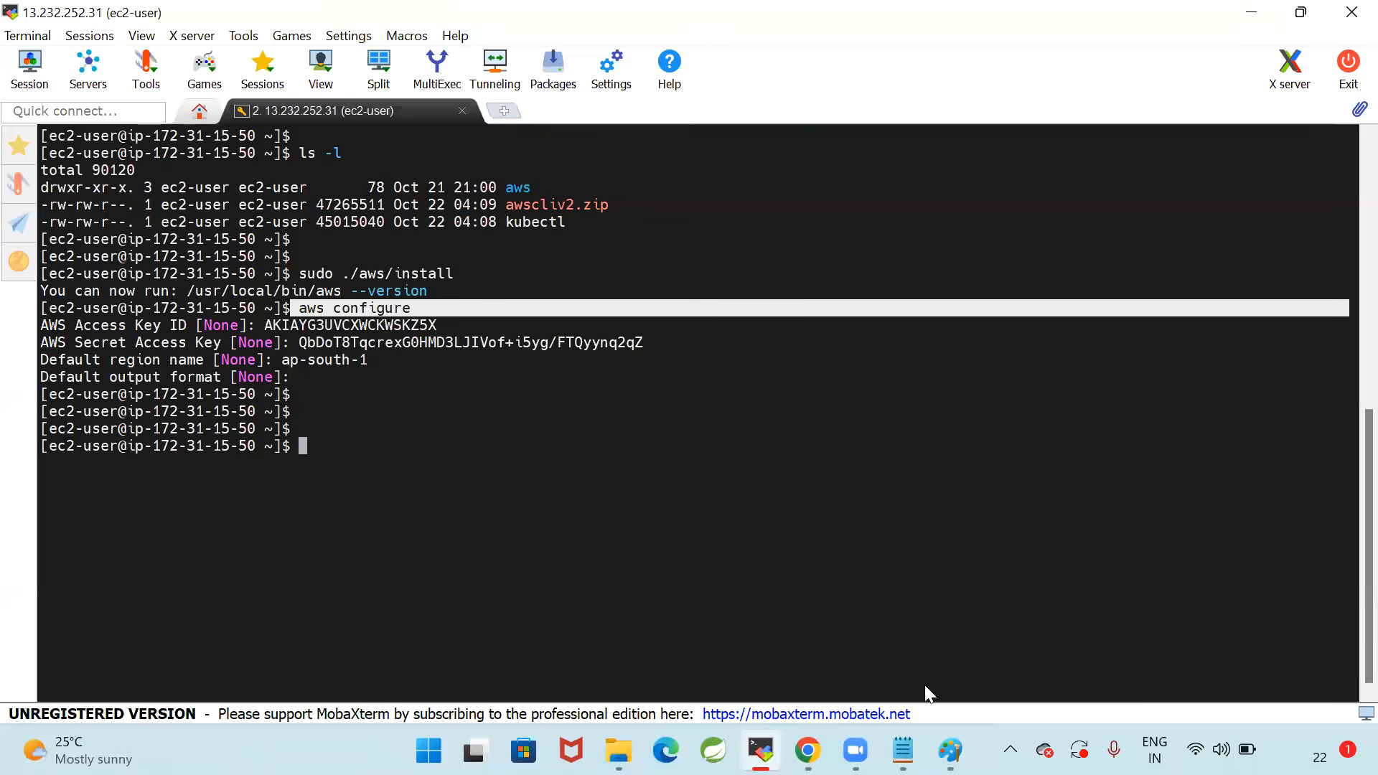
# Review Step-4 in the Notepad notes, from creating K8S_Client_Machine through the kubectl and AWS CLI installs to Configure AWS Cli with Credentials
pyautogui.hotkey('alt', 'Tab')
pyautogui.click(292, 391)
pyautogui.scroll(3, 305, 433)
pyautogui.scroll(1, 205, 409)
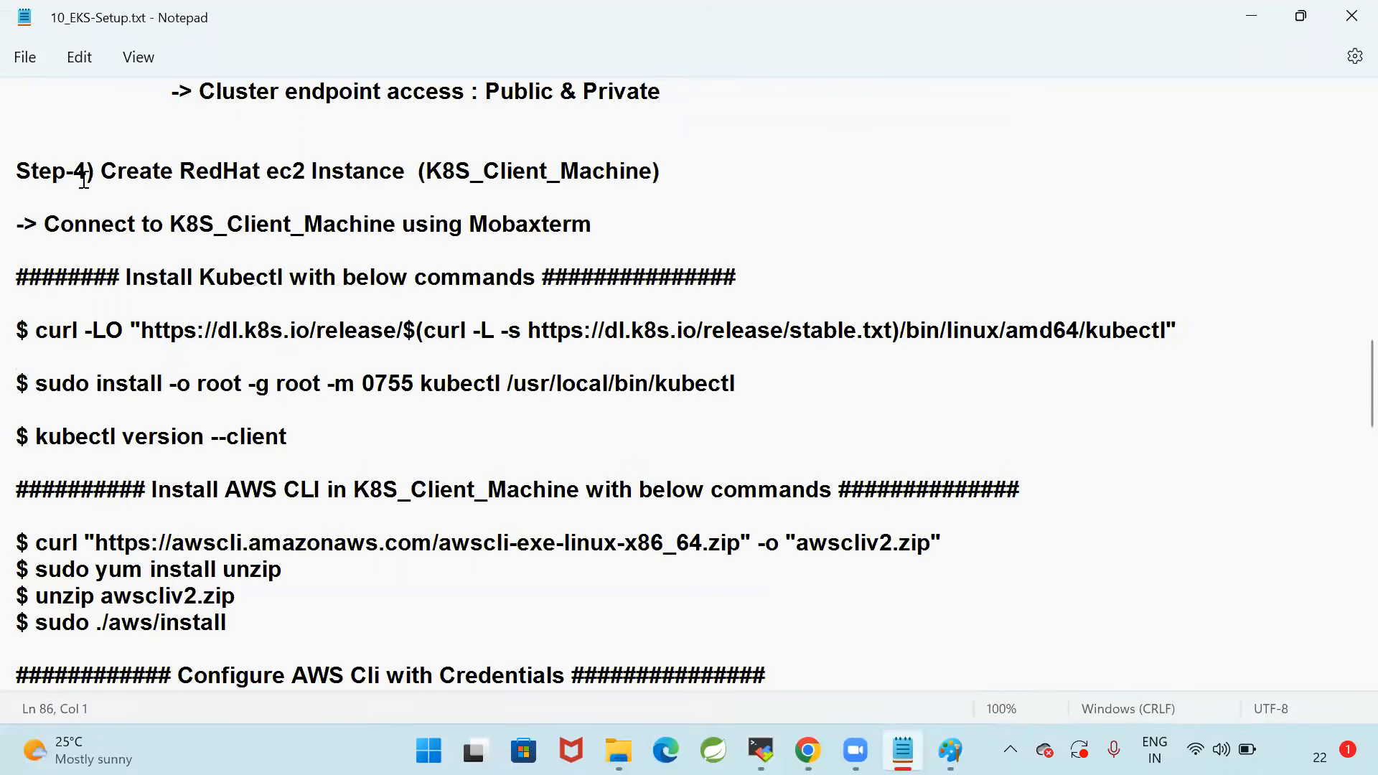
pyautogui.moveTo(101, 173); pyautogui.dragTo(796, 171)
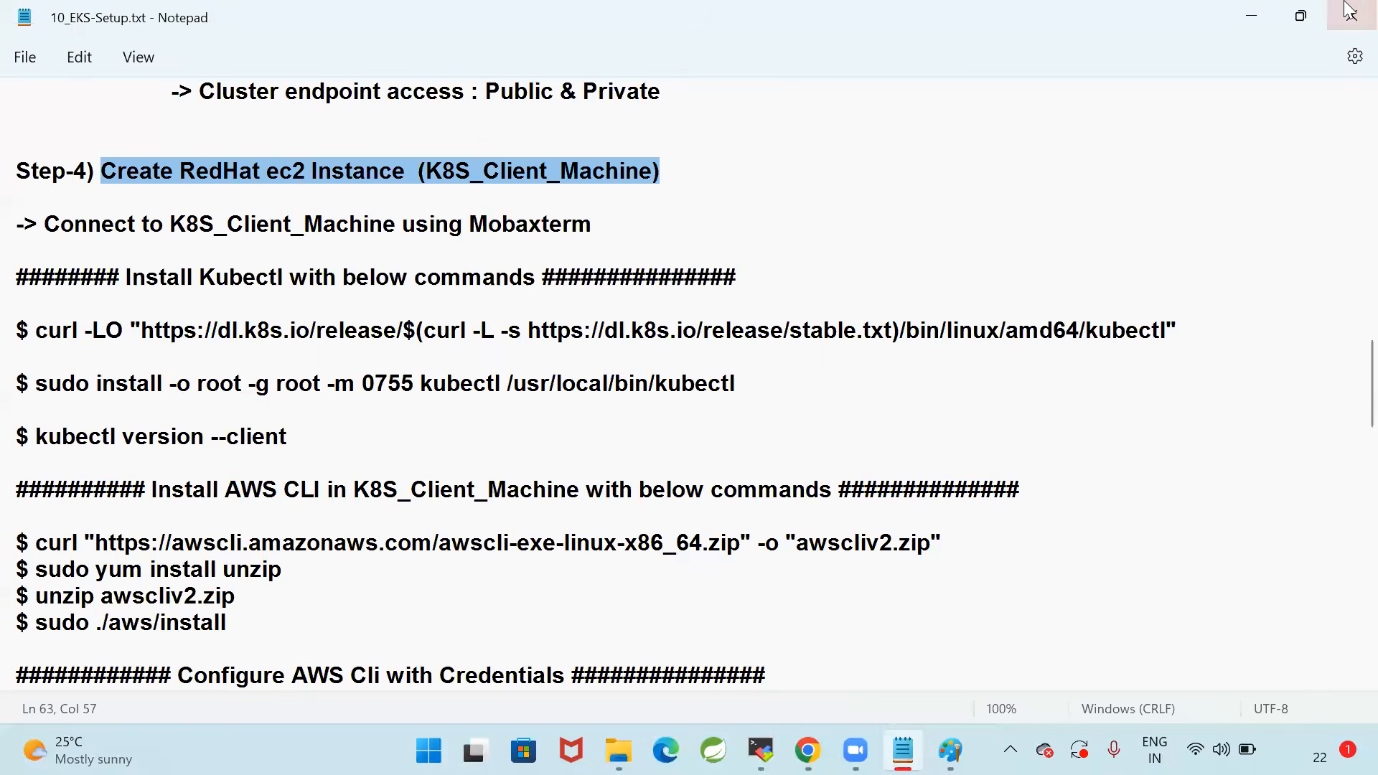
pyautogui.moveTo(330, 429); pyautogui.dragTo(204, 309)
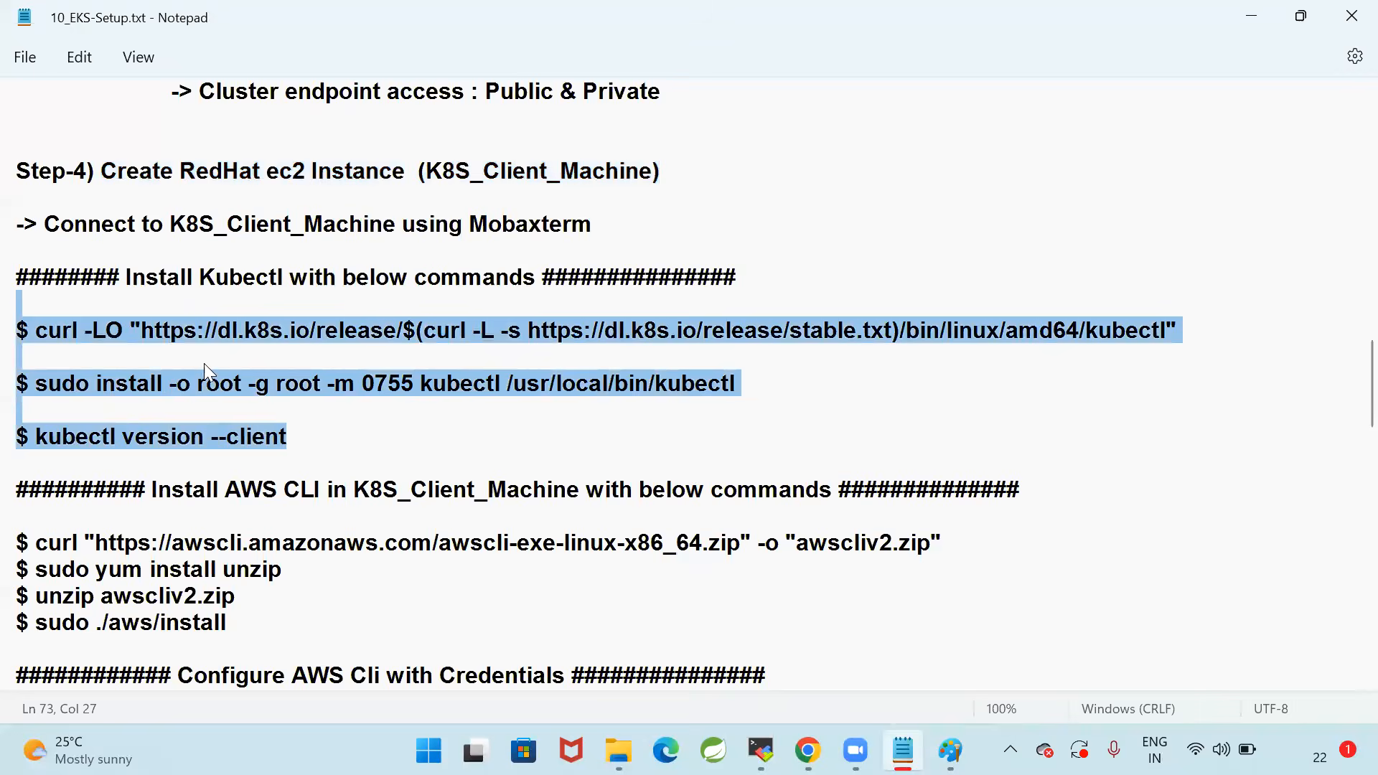
pyautogui.scroll(-2, 219, 431)
pyautogui.moveTo(254, 463); pyautogui.dragTo(205, 365)
pyautogui.scroll(-2, 208, 365)
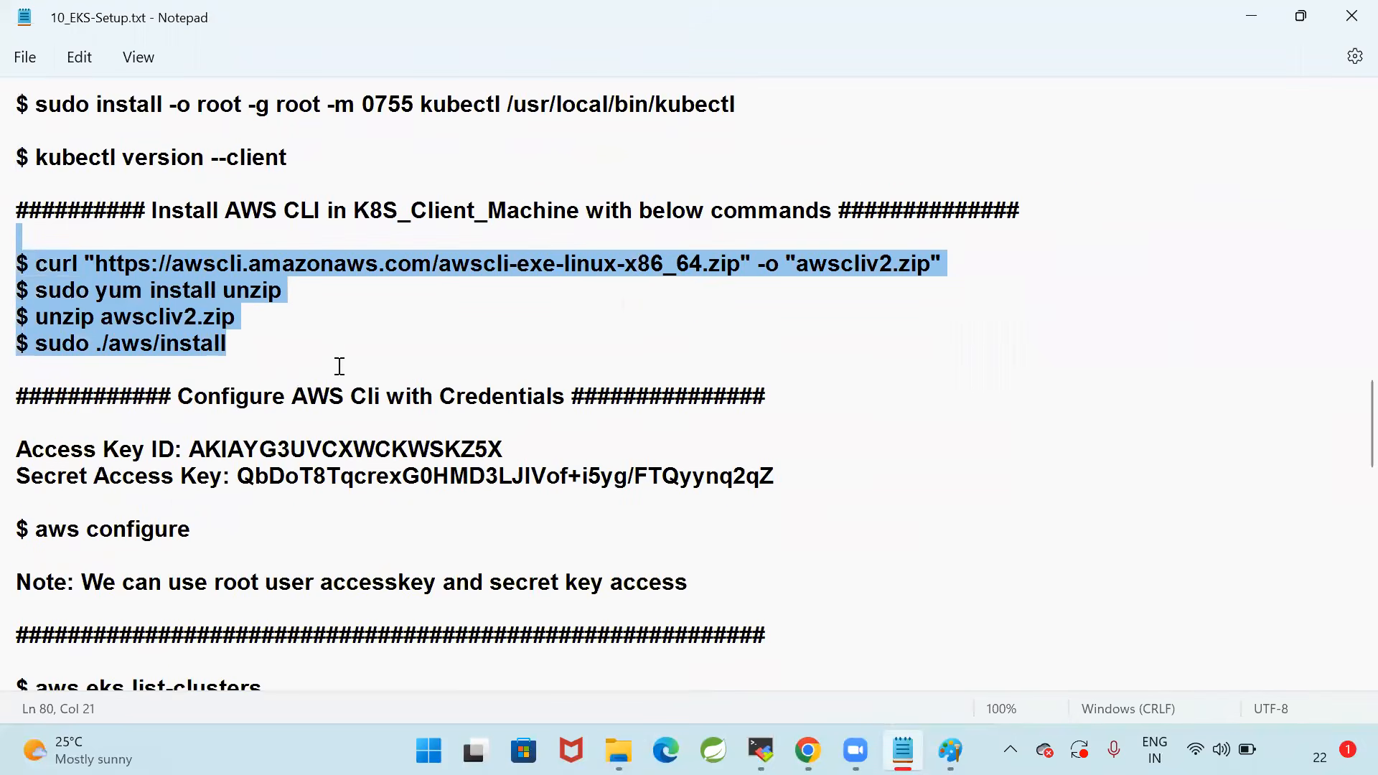
pyautogui.scroll(-2, 631, 467)
pyautogui.moveTo(693, 463); pyautogui.dragTo(12, 307)
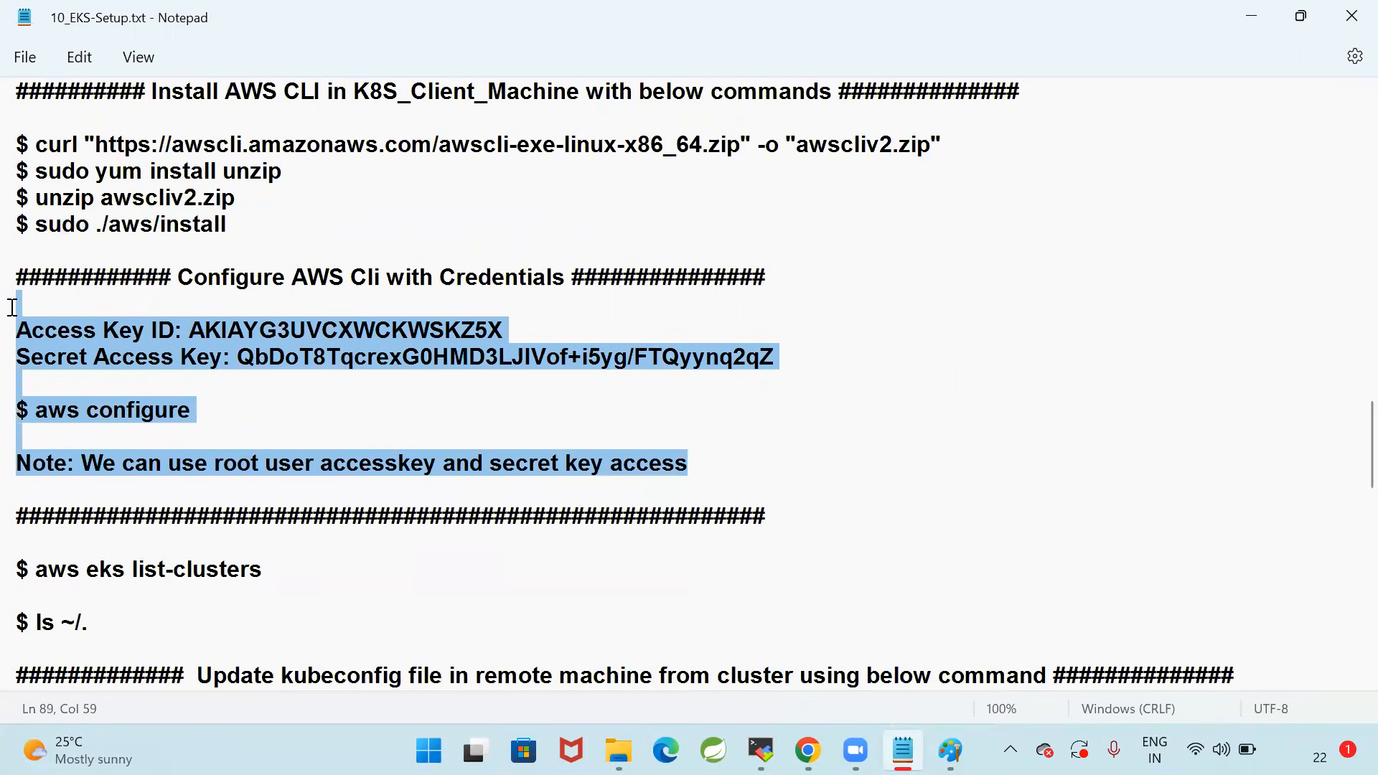
pyautogui.click(293, 386)
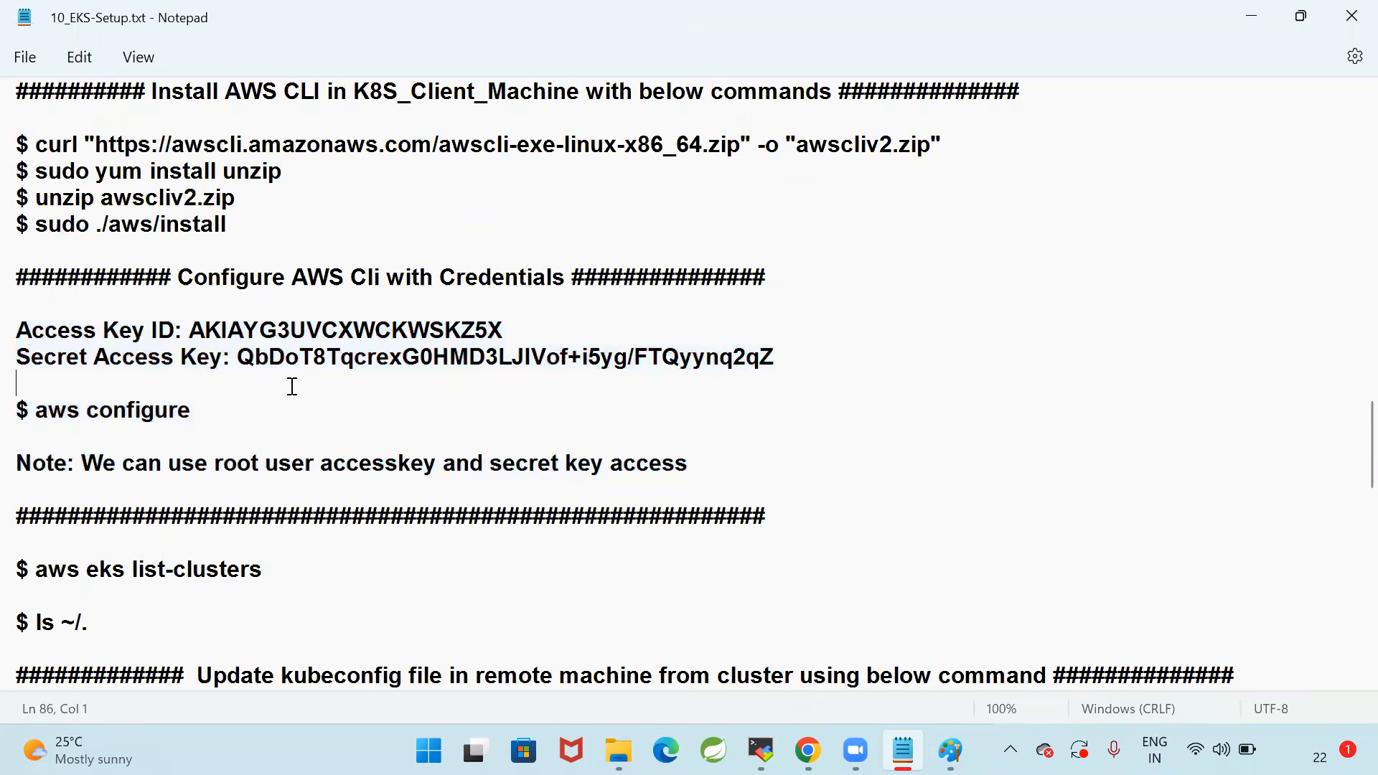
pyautogui.moveTo(710, 467); pyautogui.dragTo(12, 273)
pyautogui.click(656, 452)
pyautogui.moveTo(754, 467); pyautogui.dragTo(13, 277)
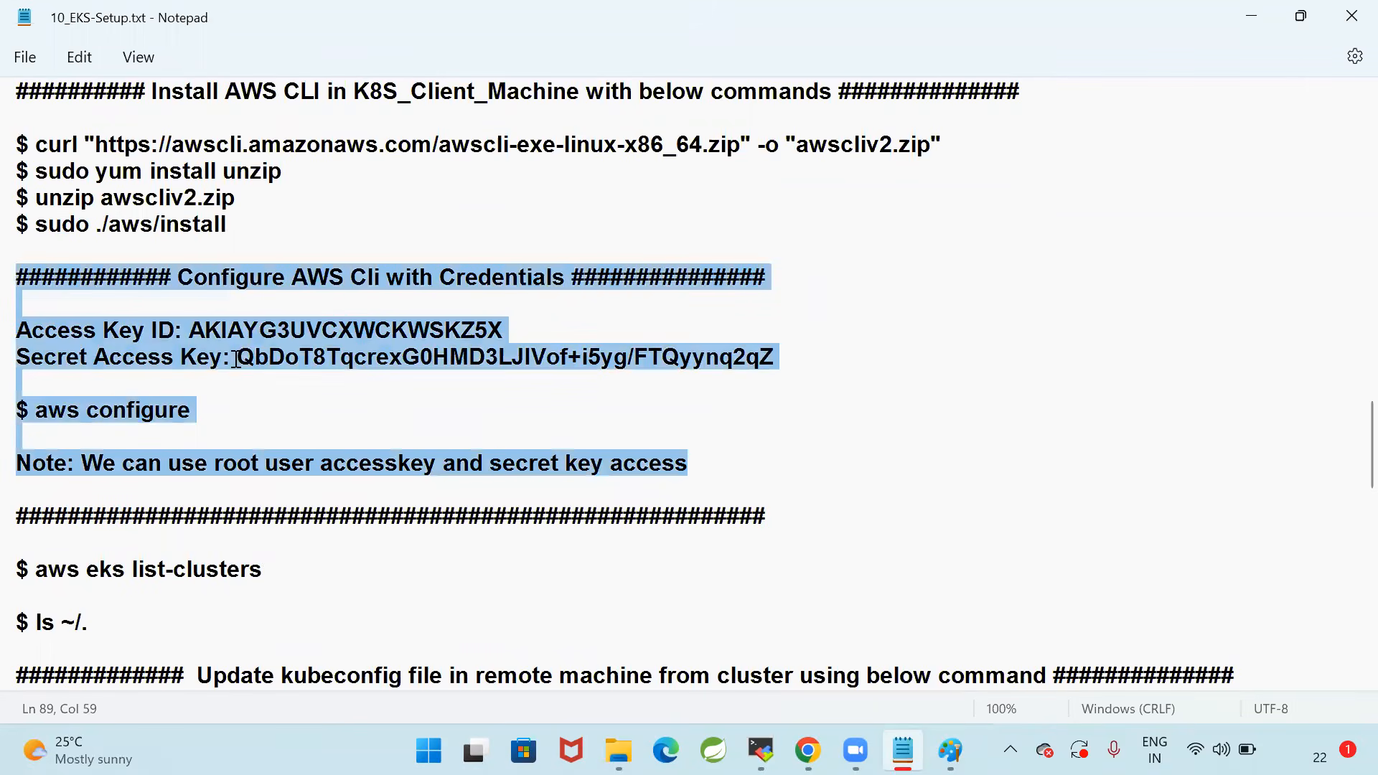
# Switch to Chrome and refresh the EKS cluster list to check the status of EKS-Cluster
pyautogui.click(533, 423)
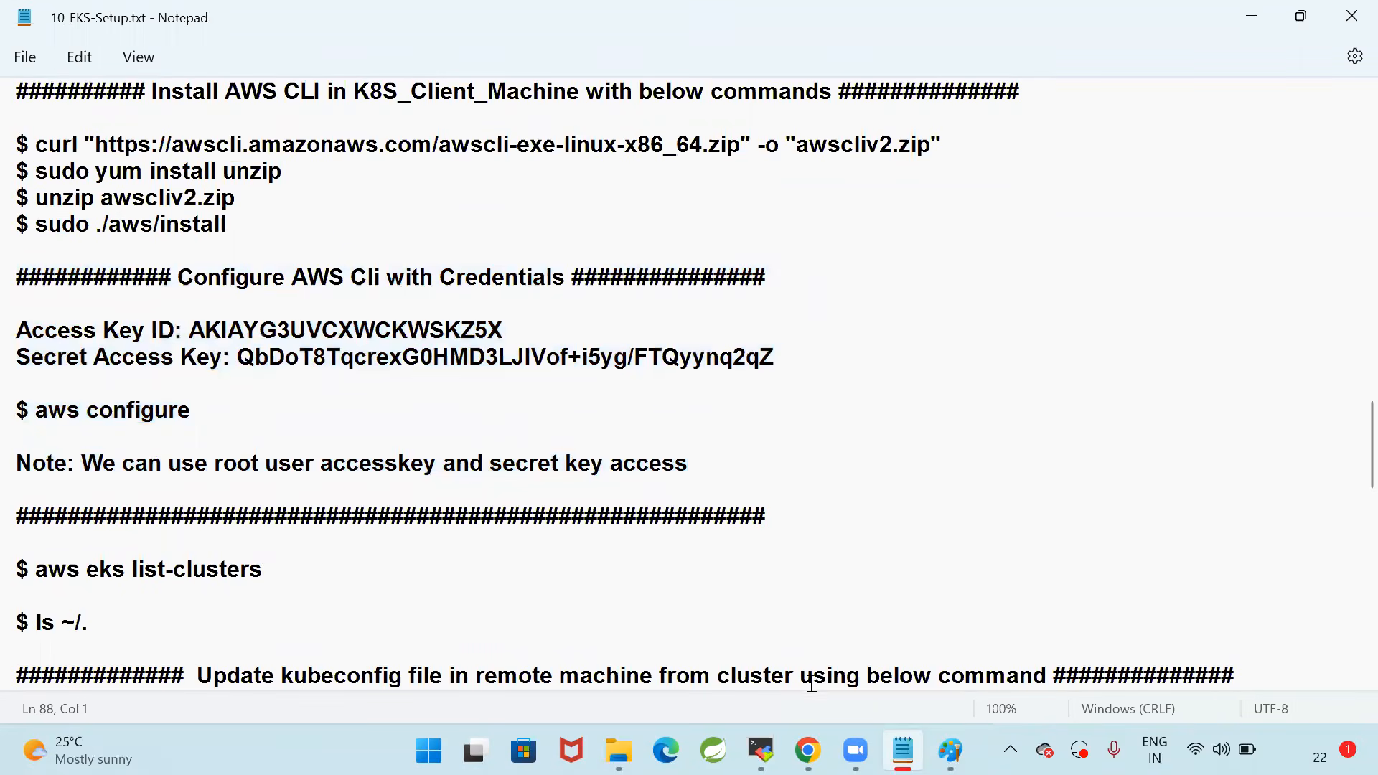
pyautogui.click(808, 750)
pyautogui.click(359, 20)
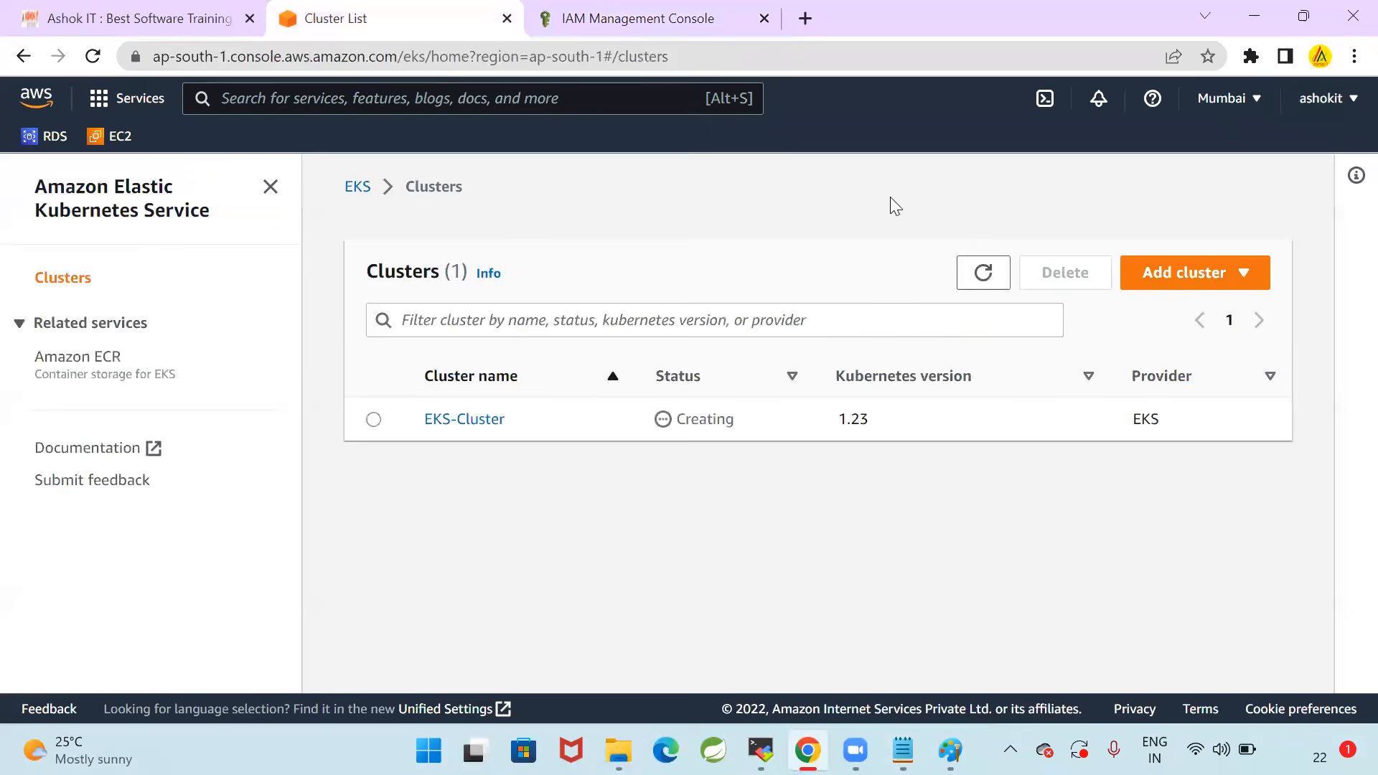
pyautogui.click(983, 273)
pyautogui.click(964, 274)
pyautogui.click(964, 275)
# Copy the aws eks list-clusters command from the Notepad notes, run it in the MobaXterm terminal, and check the listed cluster name
pyautogui.click(761, 750)
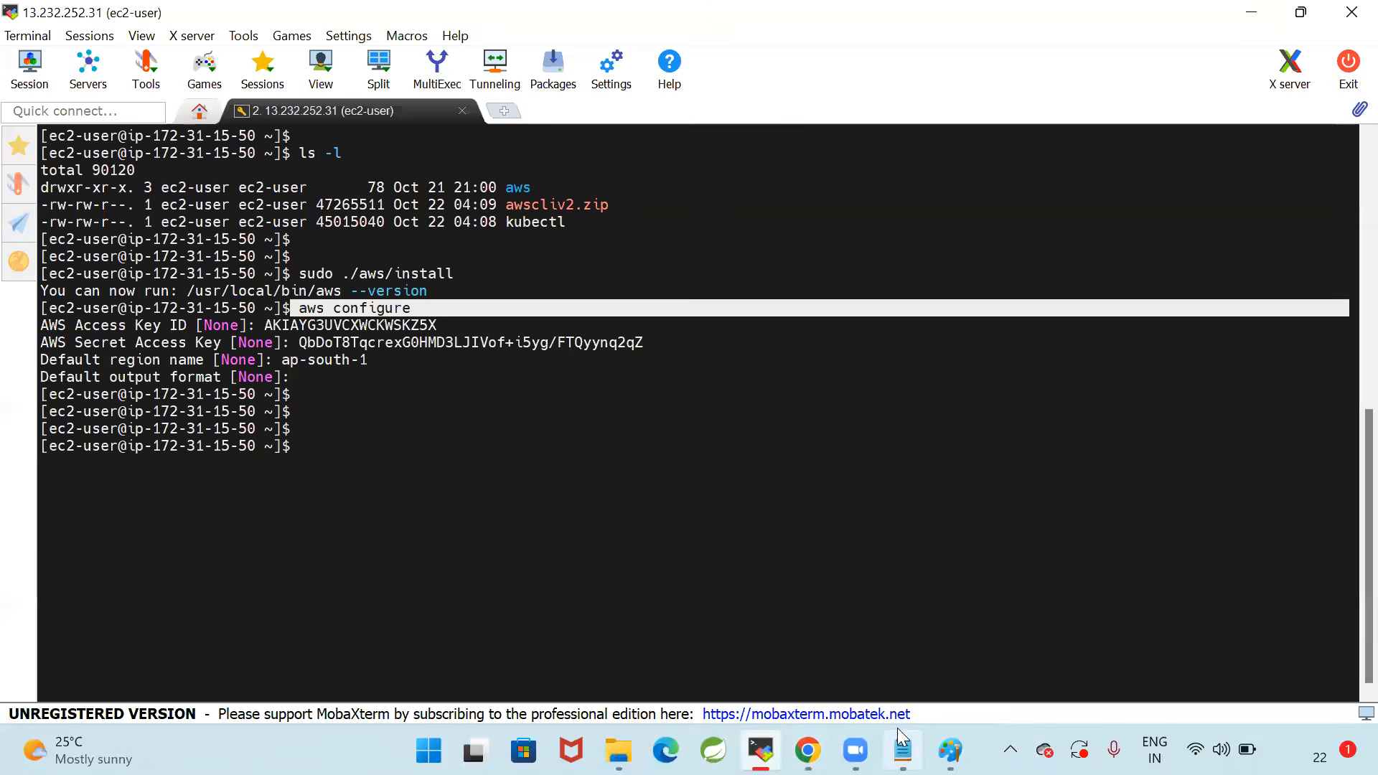
pyautogui.click(903, 751)
pyautogui.click(647, 522)
pyautogui.scroll(-3, 438, 412)
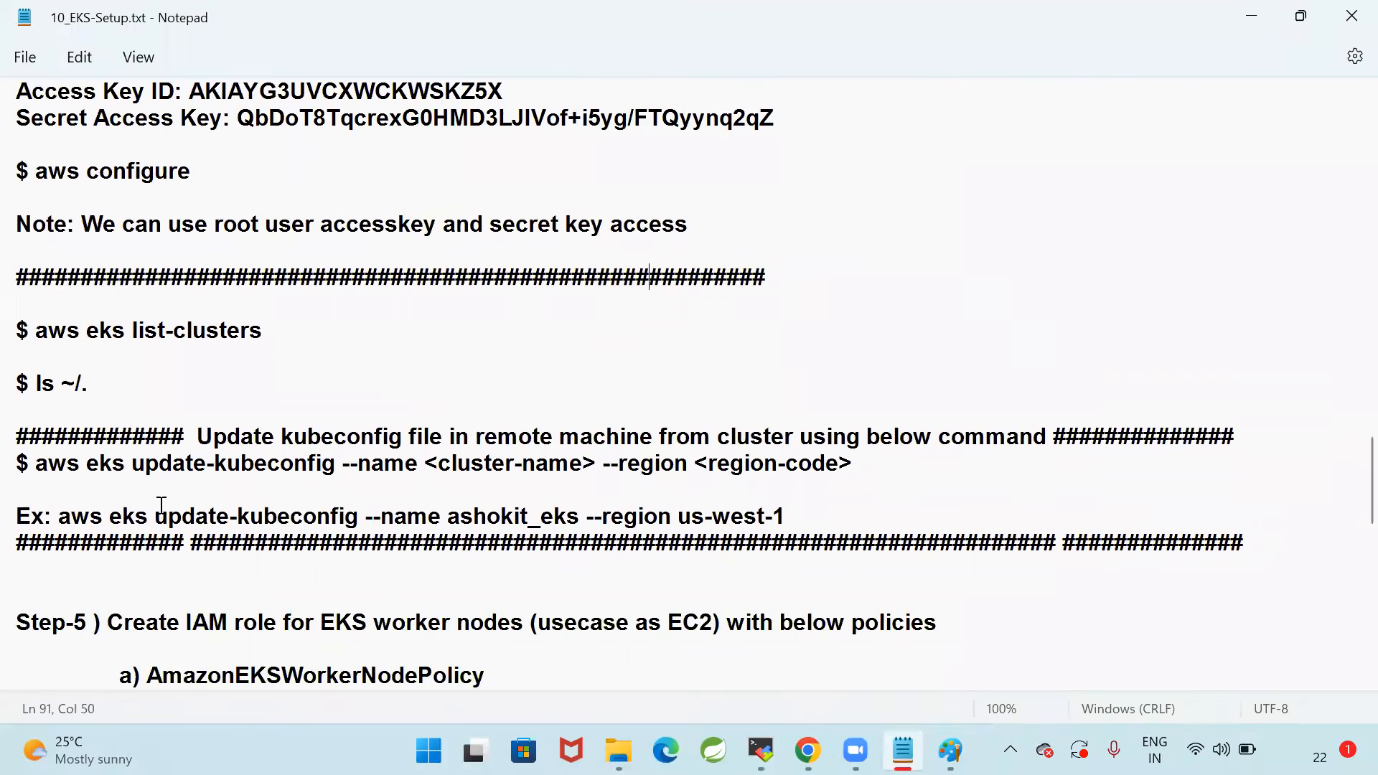
pyautogui.scroll(1, 79, 452)
pyautogui.moveTo(34, 410); pyautogui.dragTo(370, 415)
pyautogui.hotkey('ctrl', 'c')
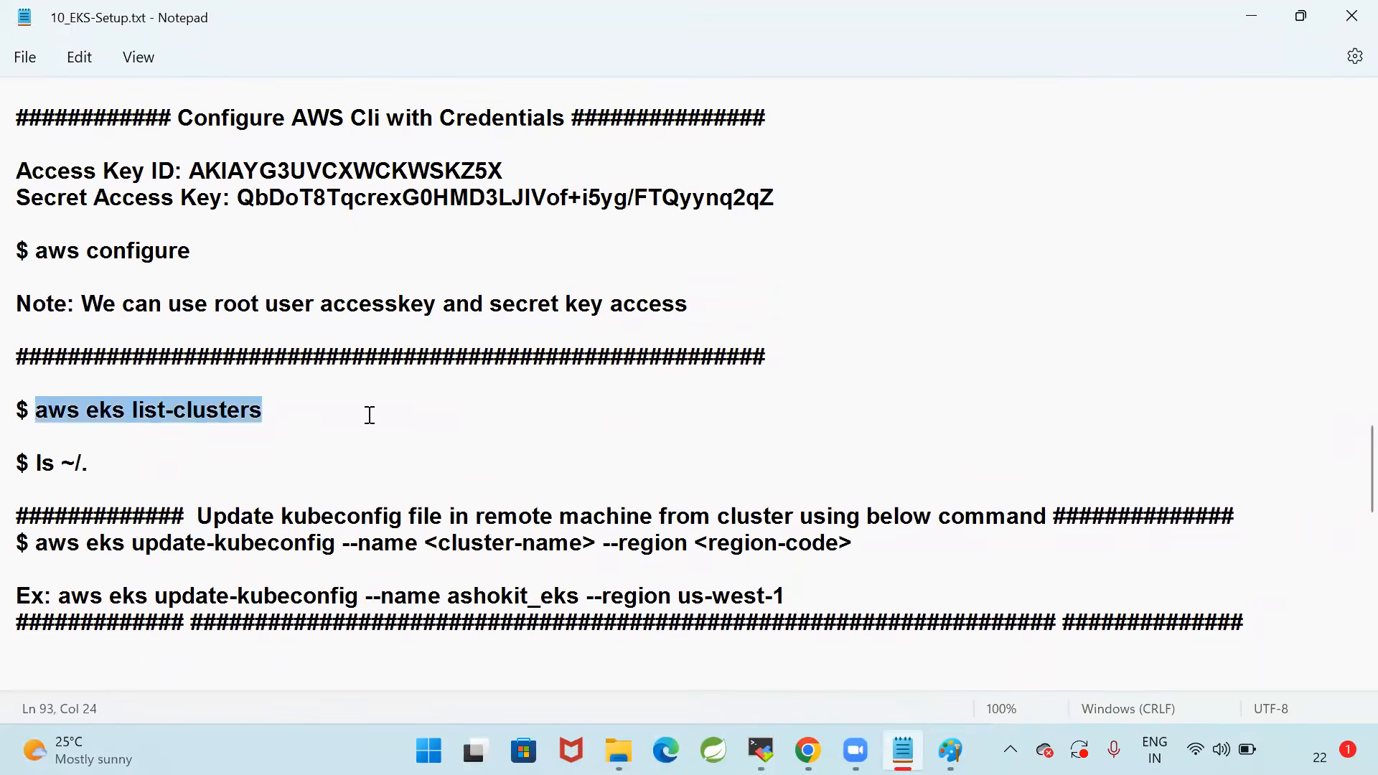
pyautogui.click(761, 750)
pyautogui.rightClick(852, 380)
pyautogui.press('Return')
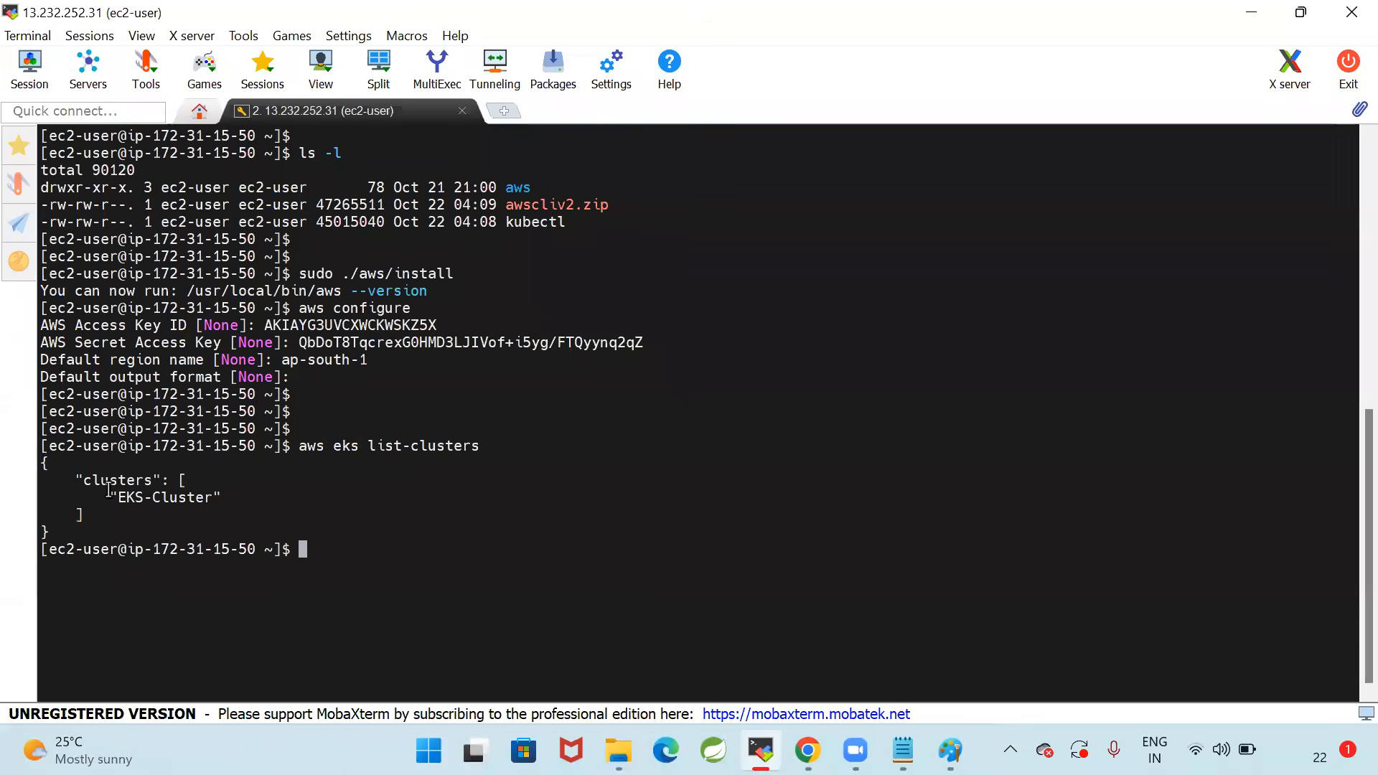
pyautogui.moveTo(107, 497); pyautogui.dragTo(218, 508)
pyautogui.click(314, 511)
# Refresh the EKS cluster list in Chrome to recheck the creation status, and look at the architecture diagram in Paint before returning
pyautogui.click(808, 750)
pyautogui.click(983, 272)
pyautogui.click(983, 272)
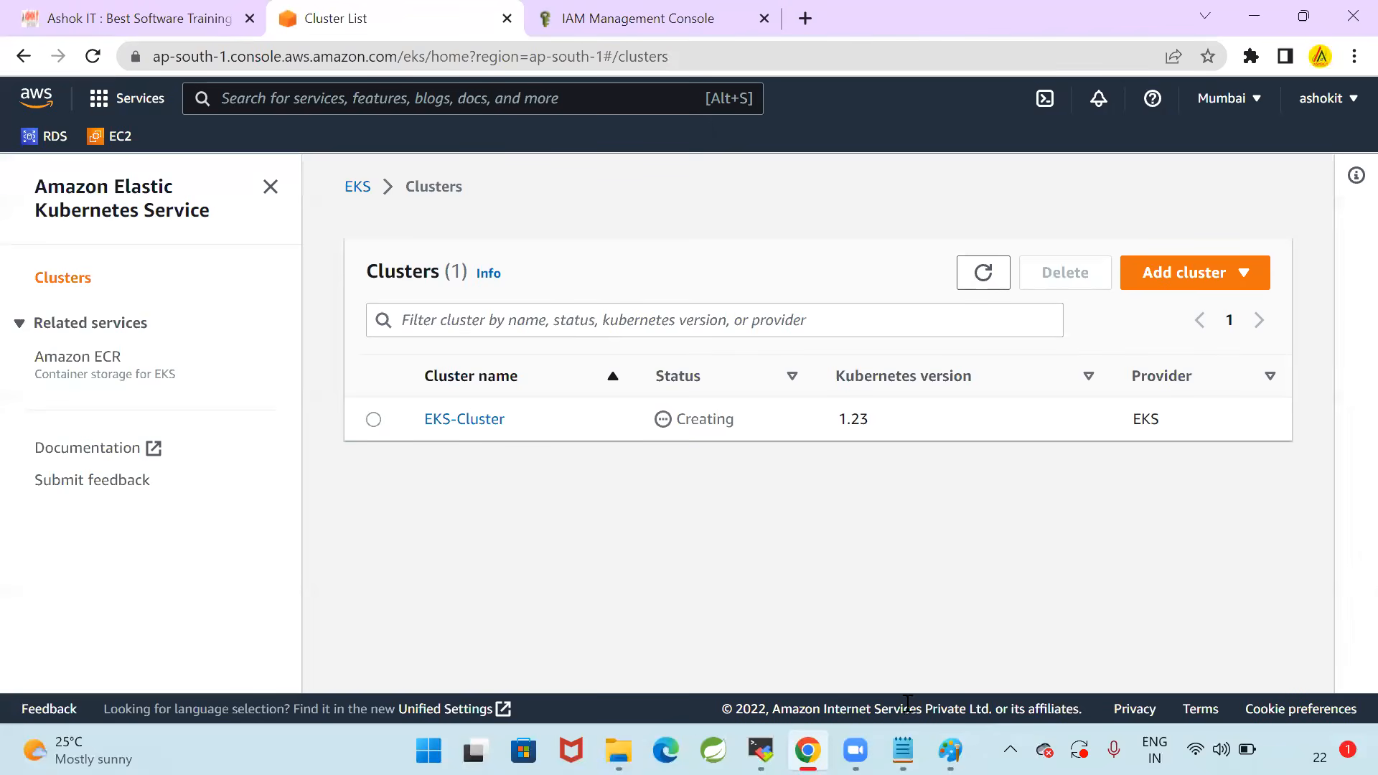
pyautogui.click(950, 750)
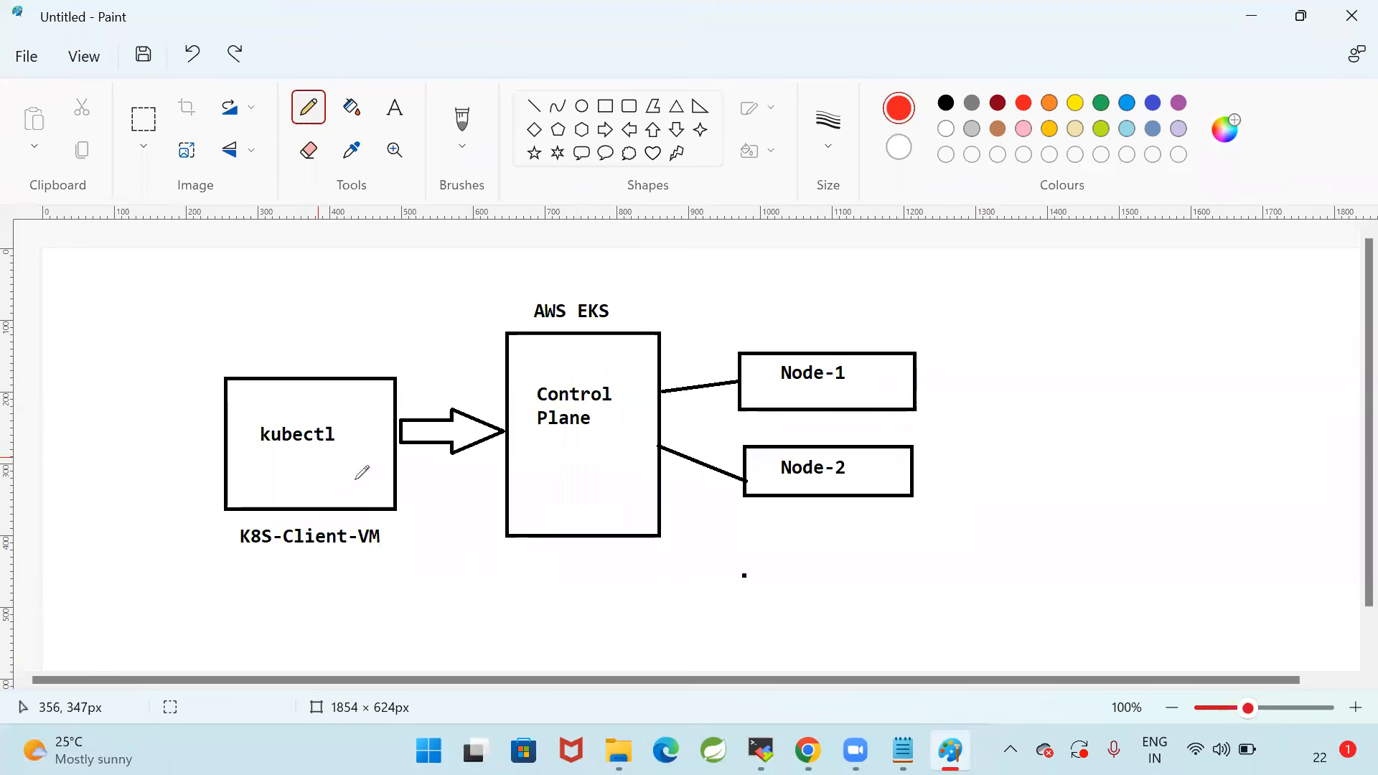
pyautogui.click(808, 750)
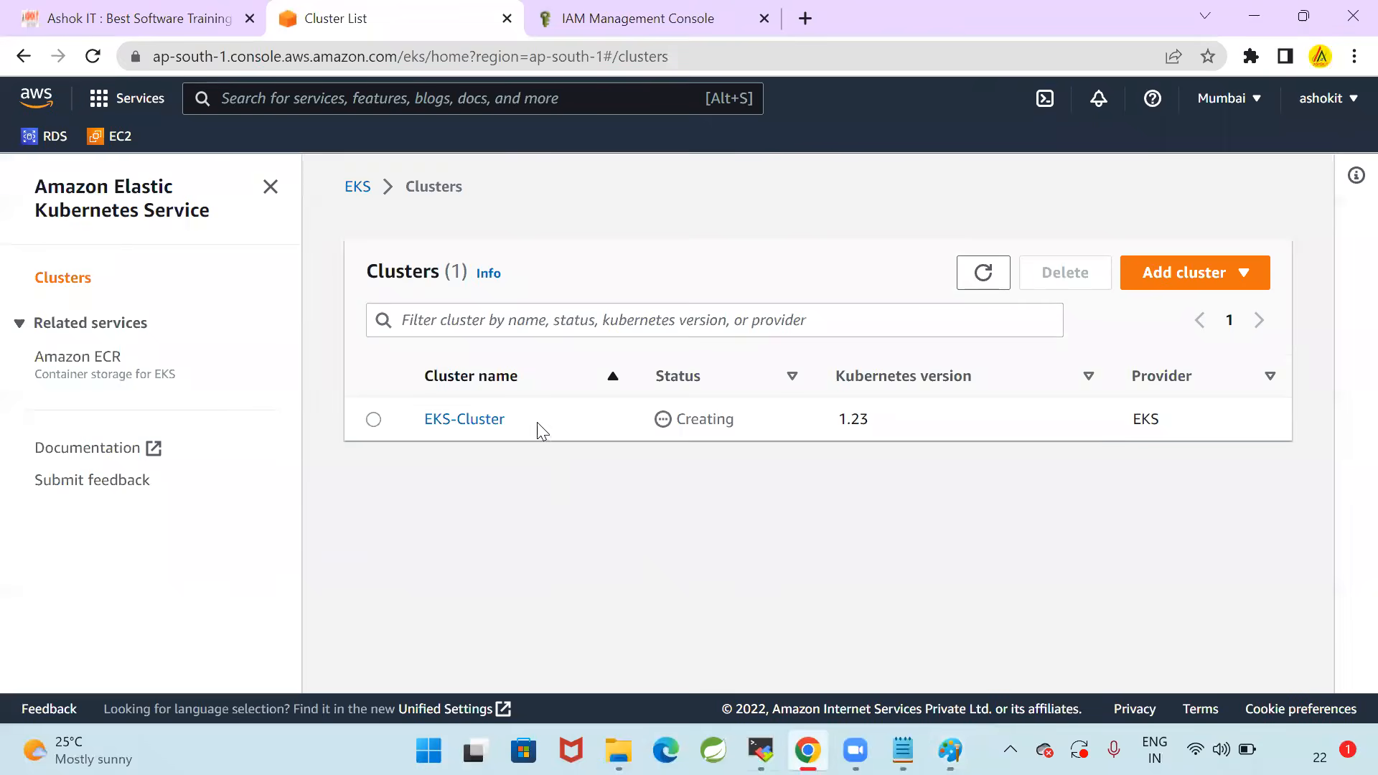
# Go to the running EC2 instances in the IAM browser tab and open the networking information of K8S-Client-VM
pyautogui.click(587, 22)
pyautogui.click(115, 138)
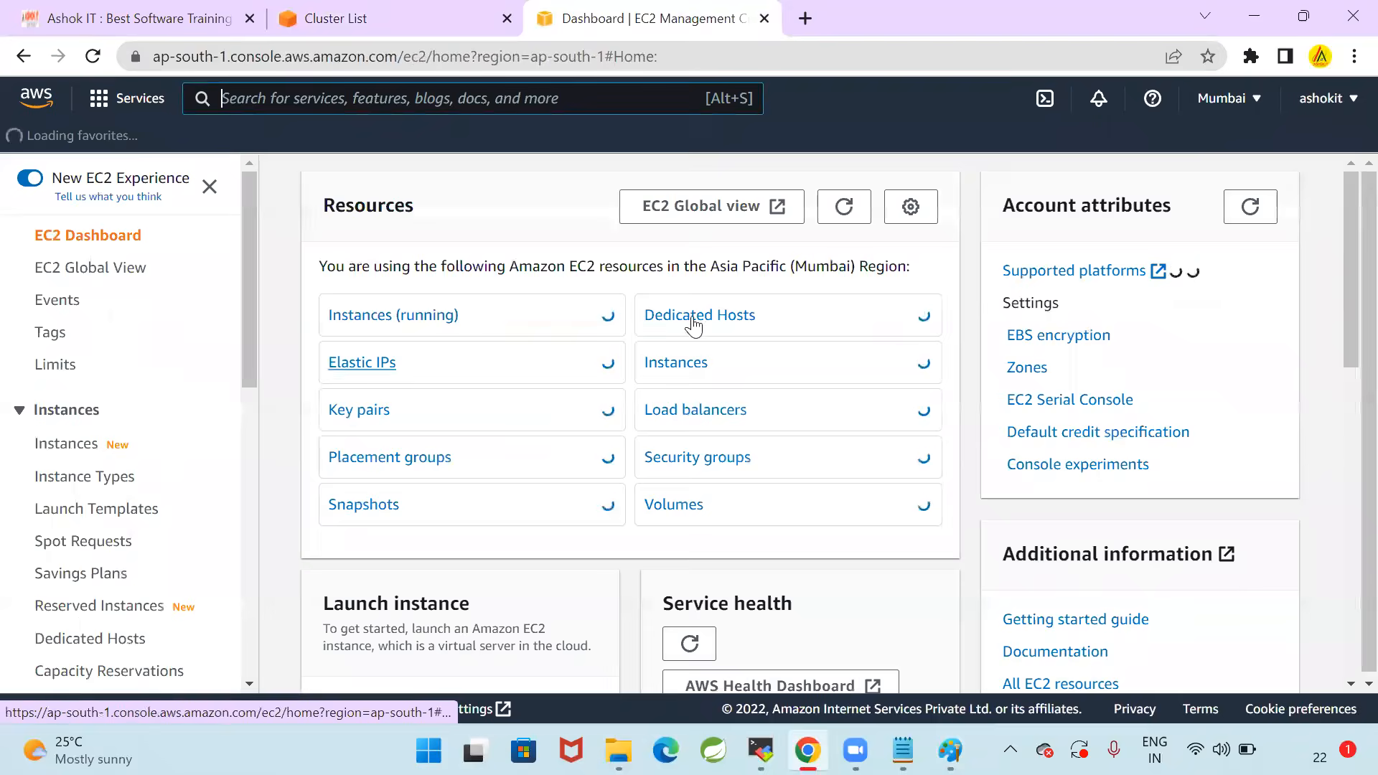
pyautogui.click(429, 313)
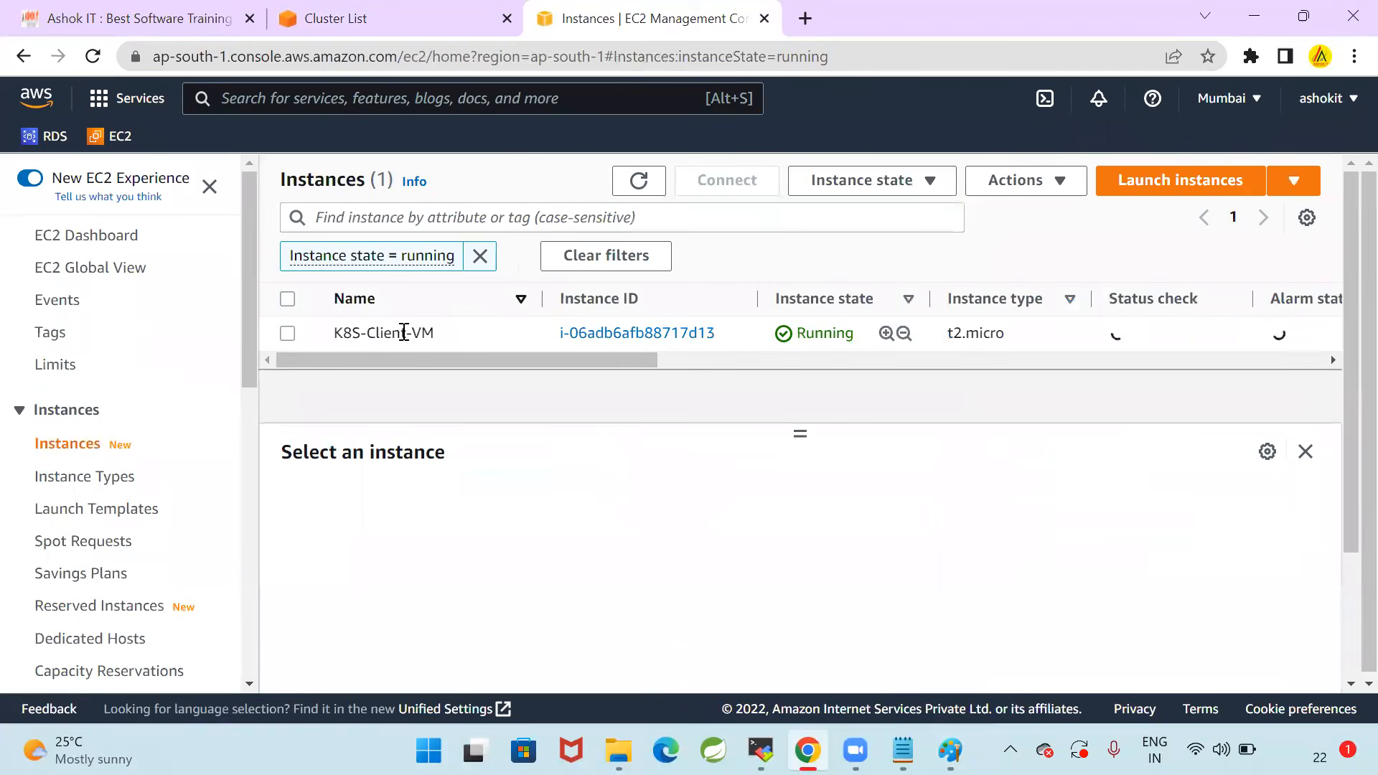
pyautogui.click(334, 336)
pyautogui.click(531, 508)
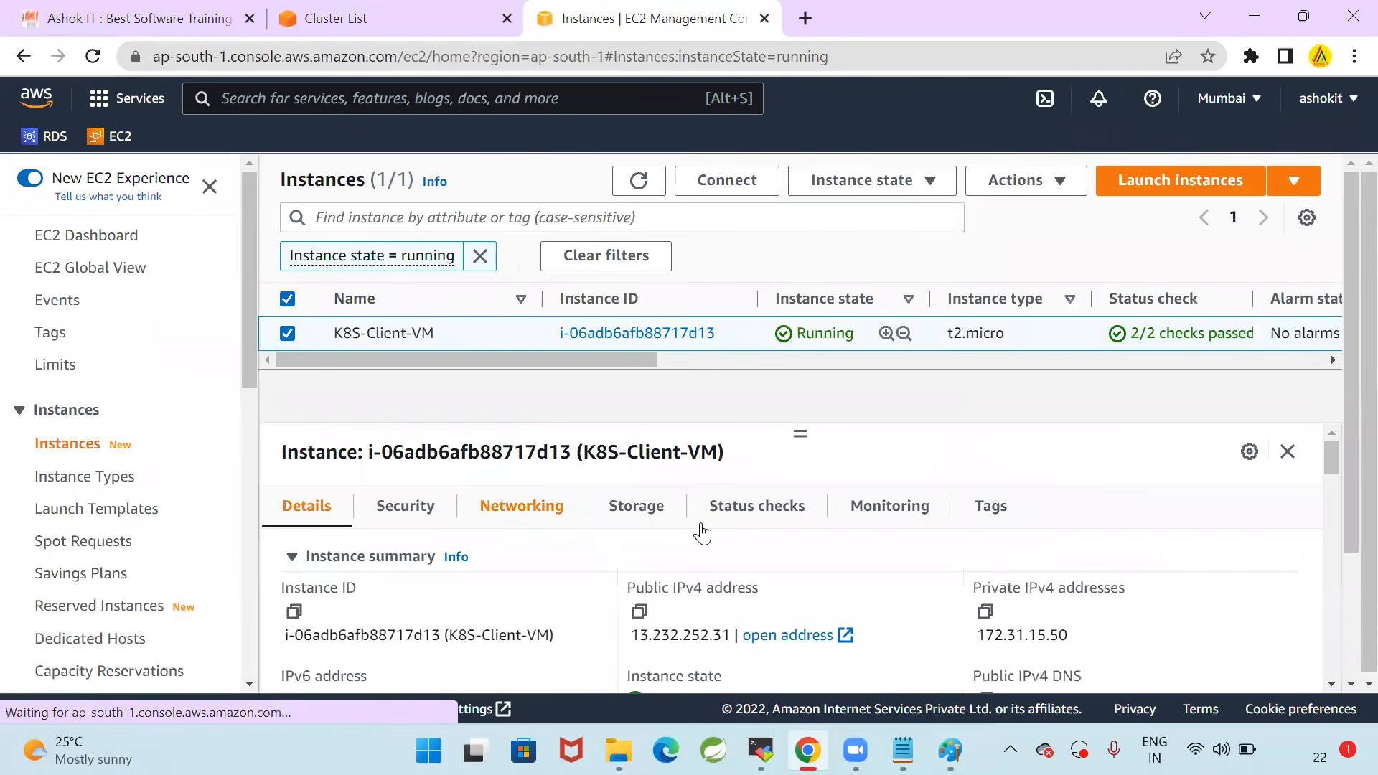
# Look through the networking details of K8S-Client-VM to identify its VPC
pyautogui.scroll(-3, 811, 564)
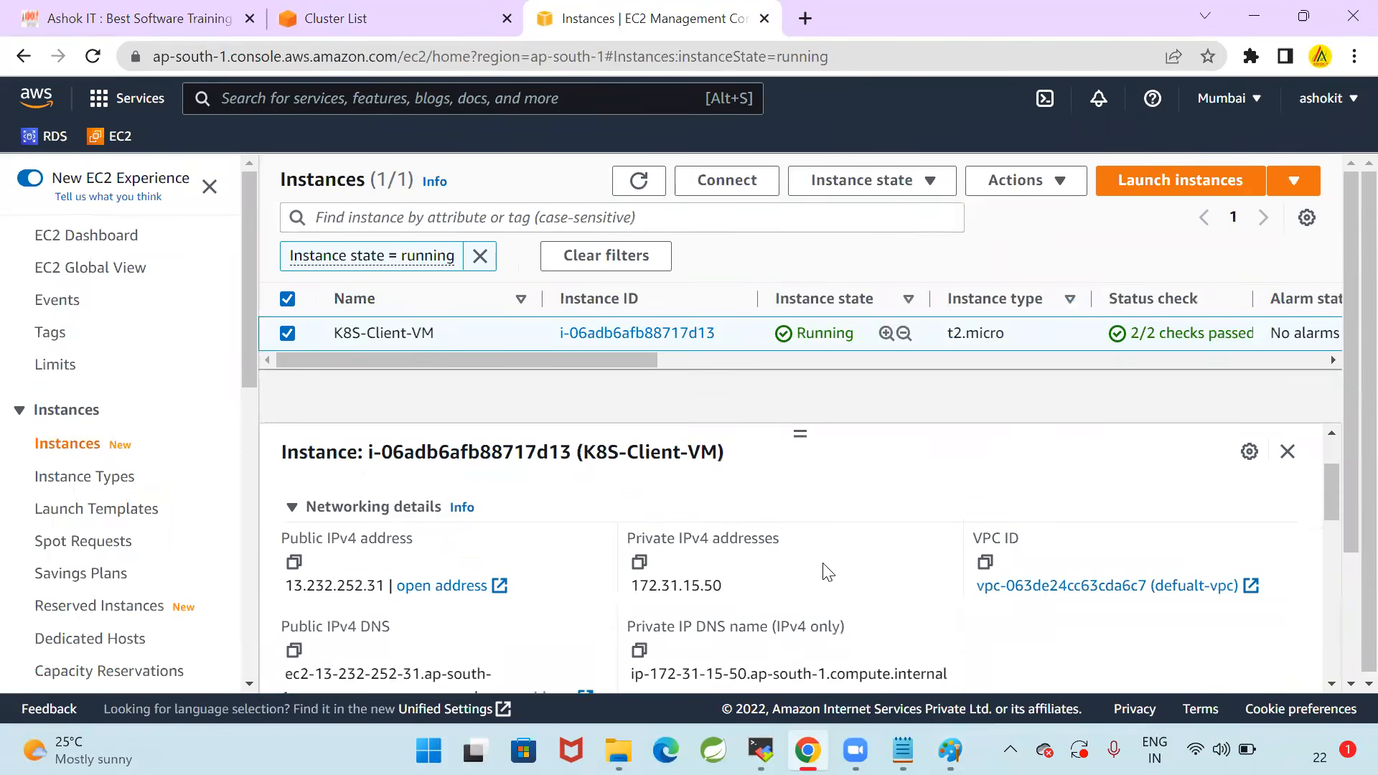
pyautogui.scroll(-6, 824, 565)
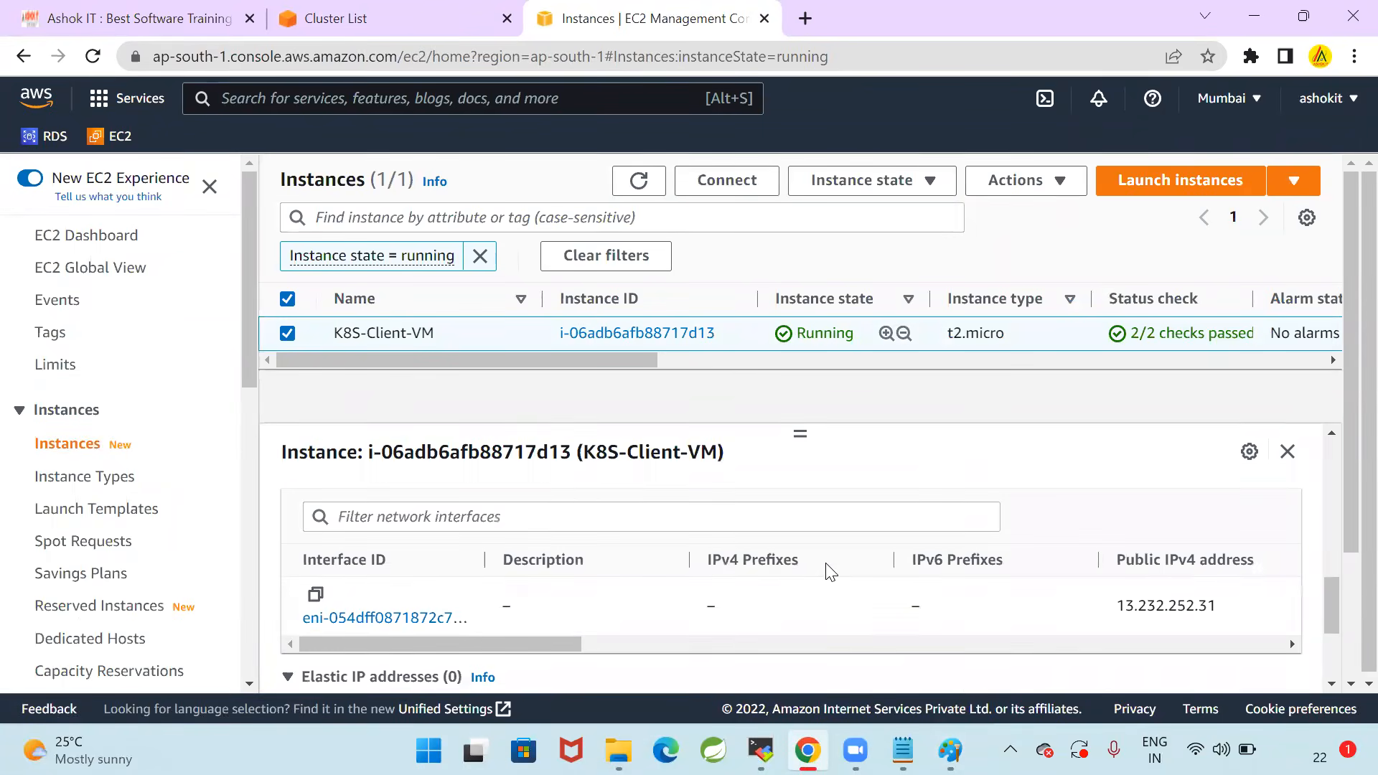
pyautogui.scroll(-3, 831, 572)
pyautogui.scroll(6, 835, 572)
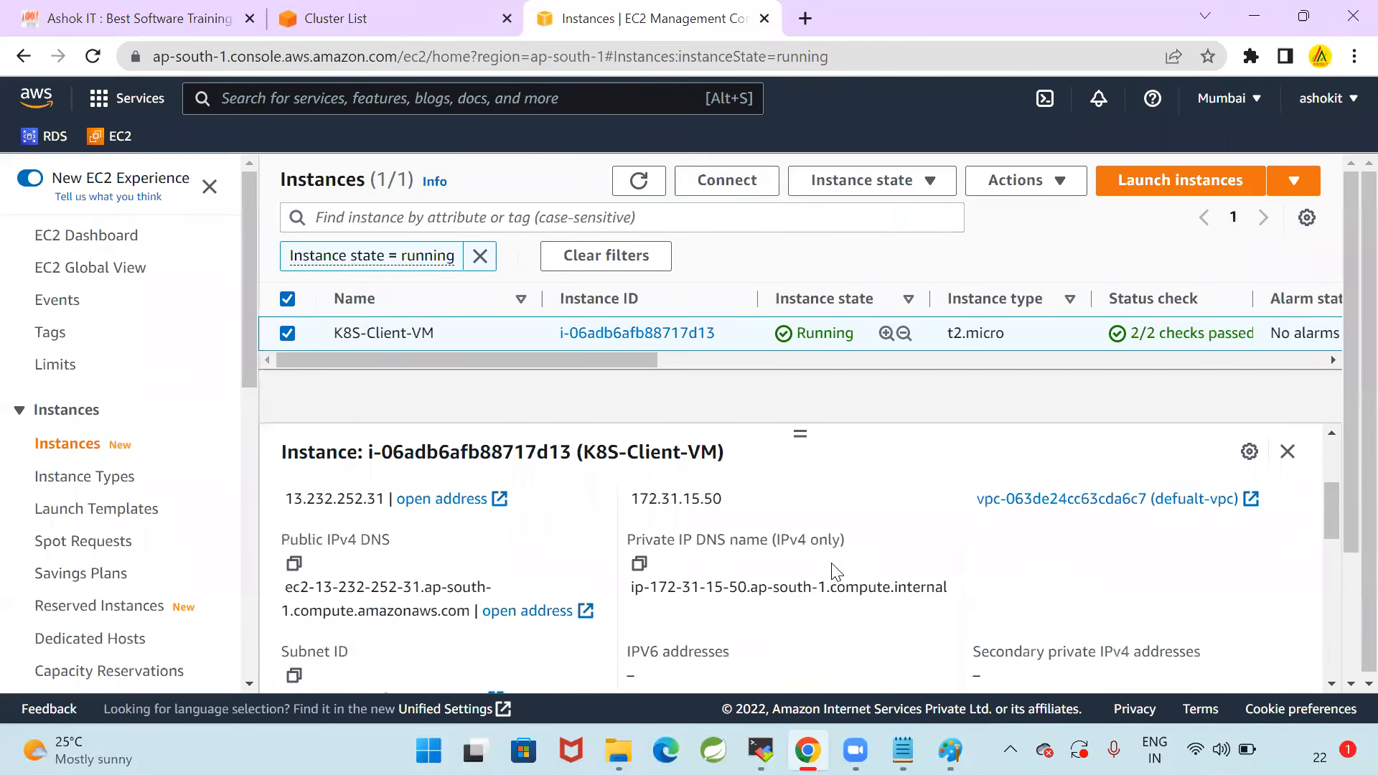
pyautogui.scroll(2, 834, 572)
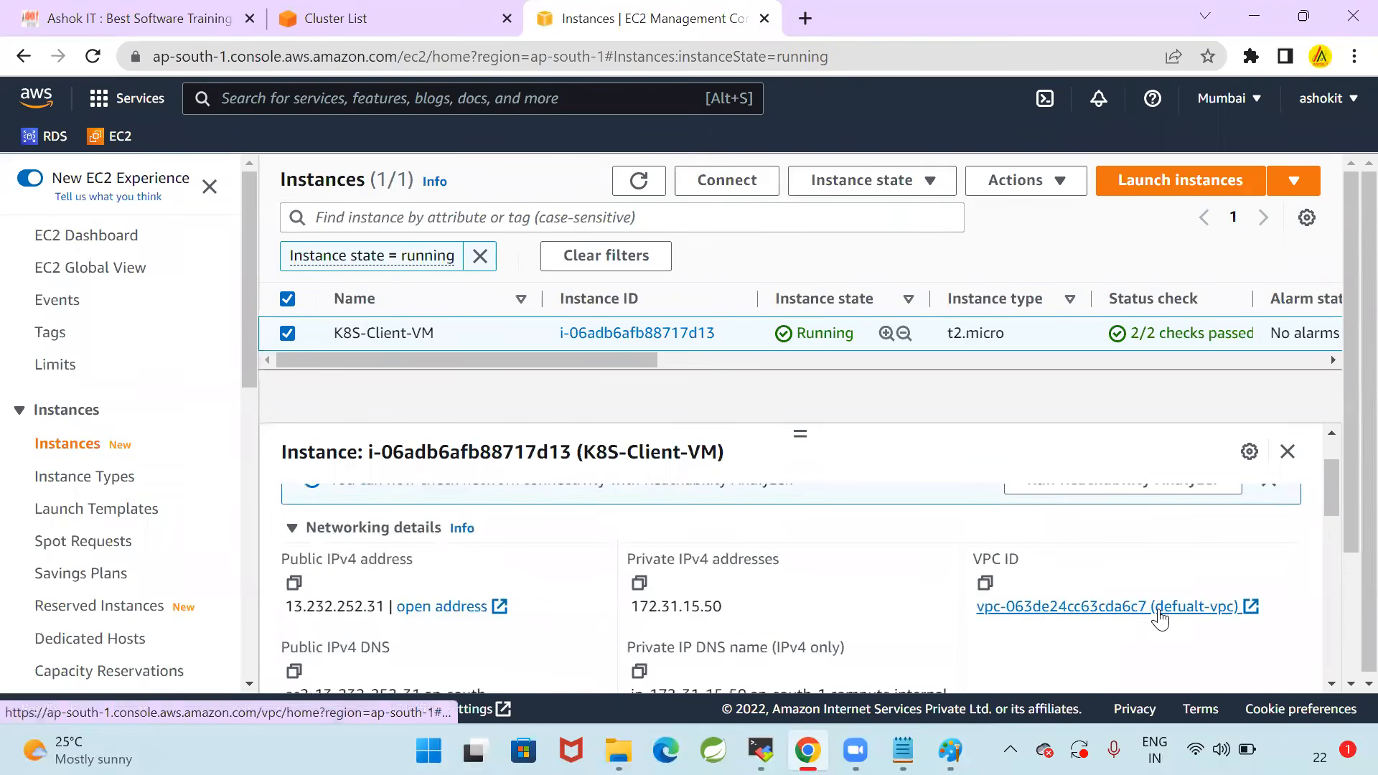
pyautogui.moveTo(963, 611); pyautogui.dragTo(1185, 608)
pyautogui.click(1011, 393)
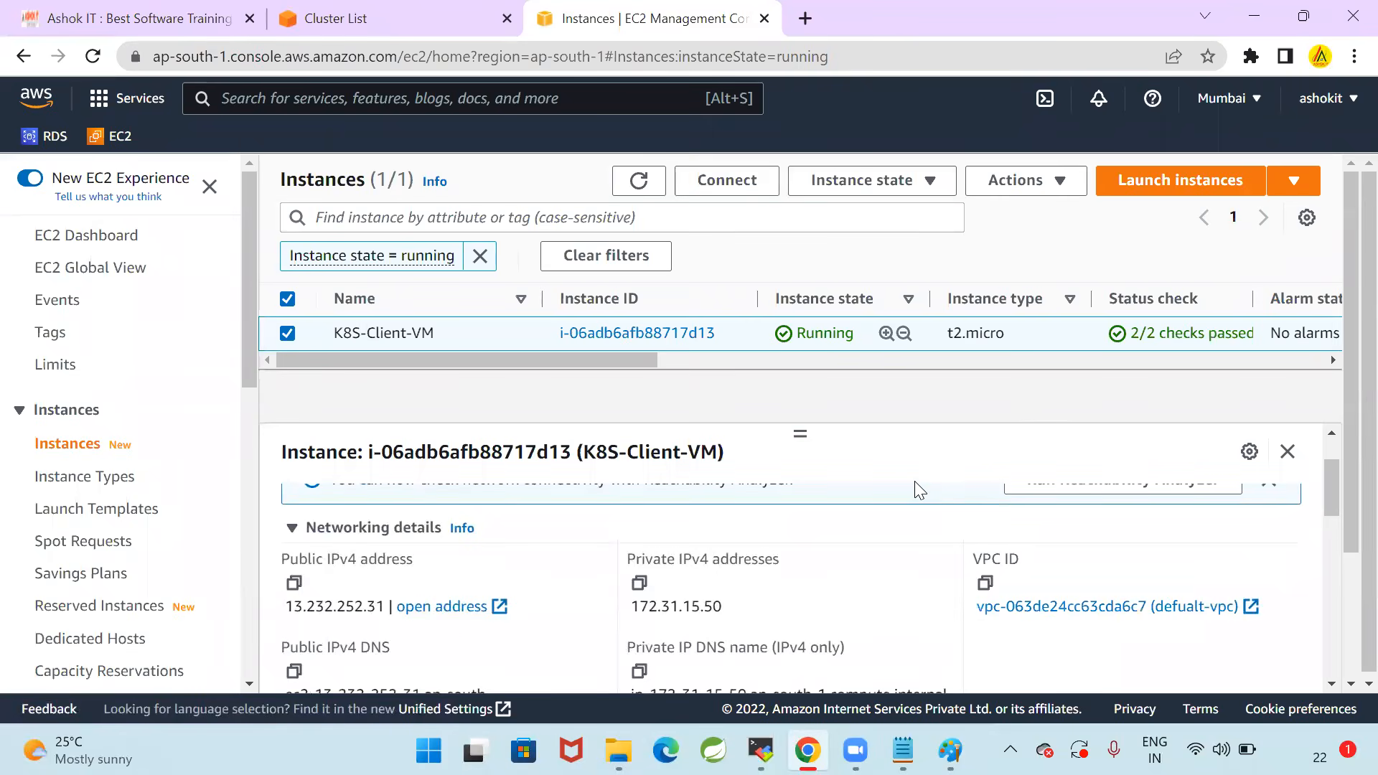
# Switch to Paint and add the red text "(default-vpc)" centred beneath the K8S-Client-VM label
pyautogui.click(949, 751)
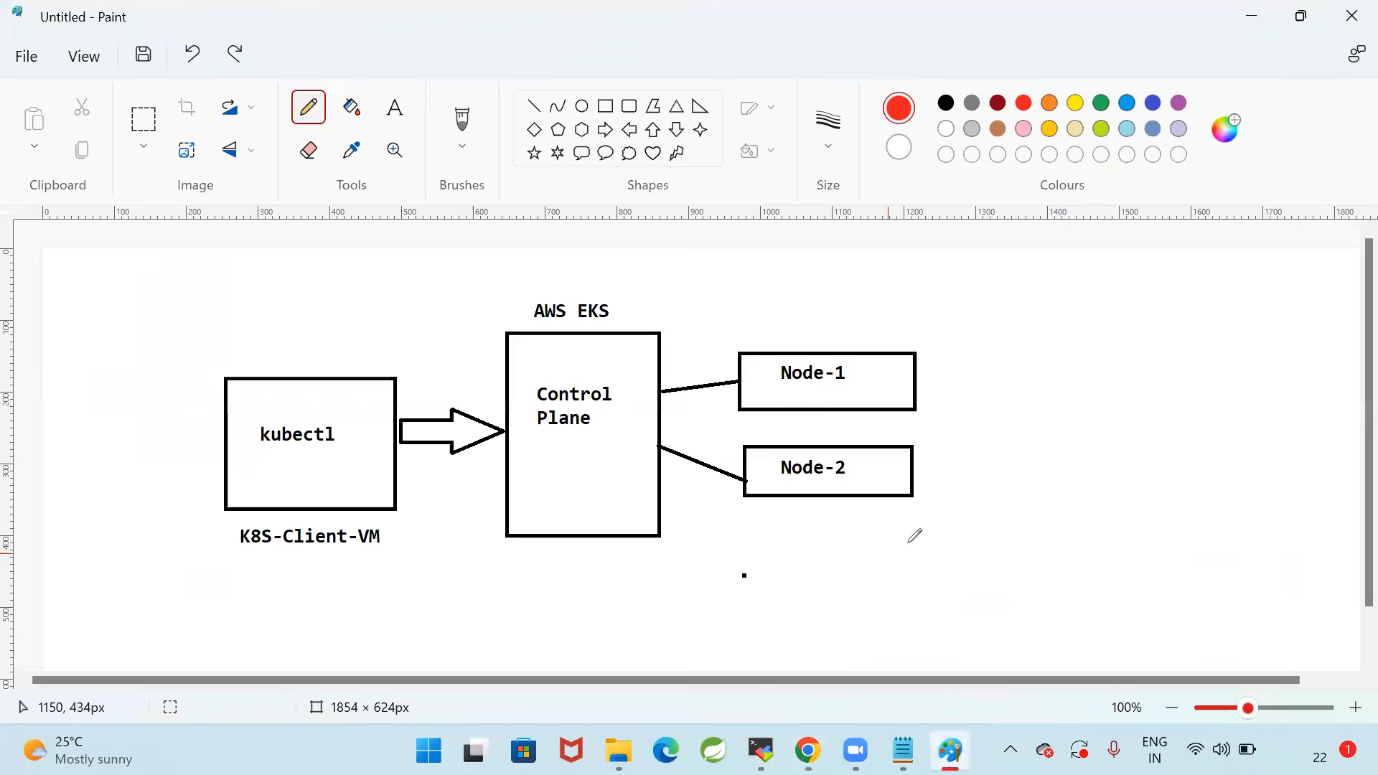
pyautogui.click(394, 108)
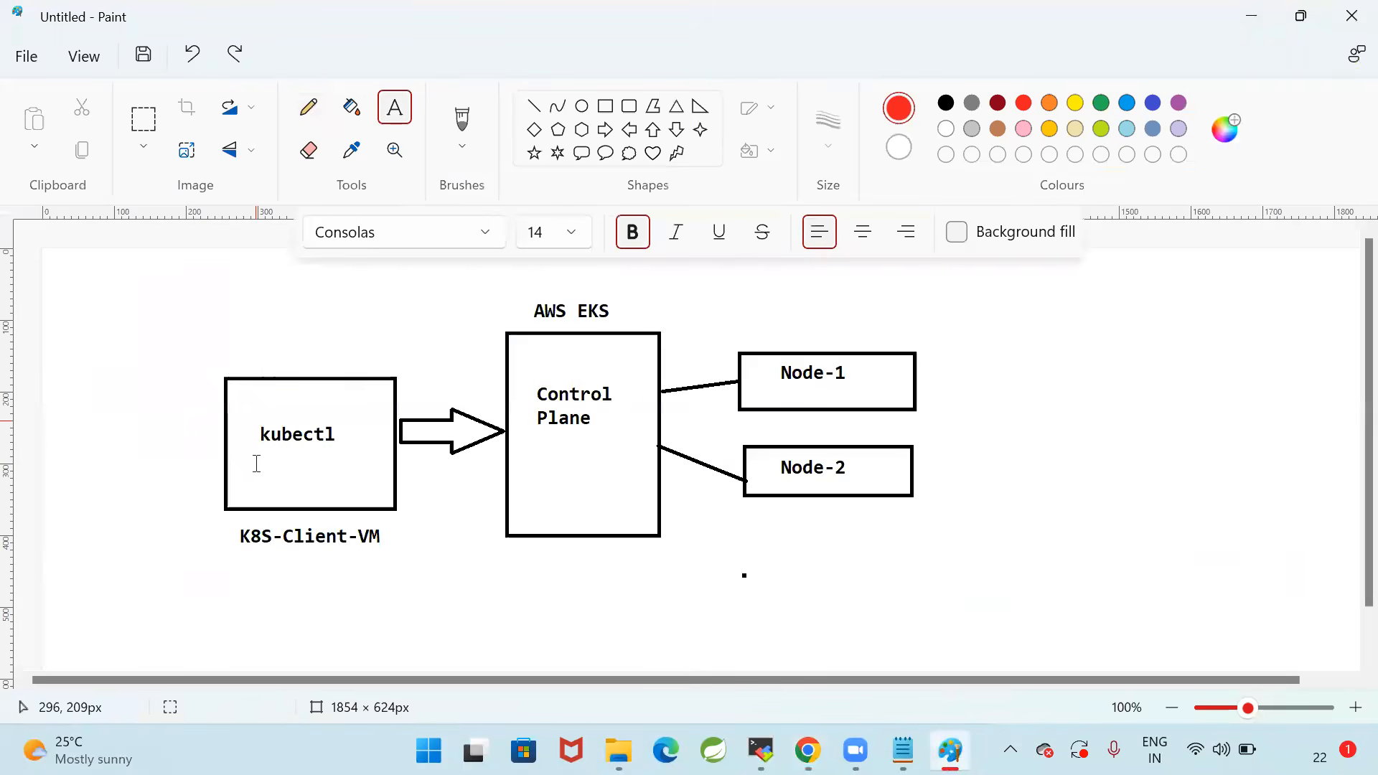
pyautogui.write('(default-vpc')
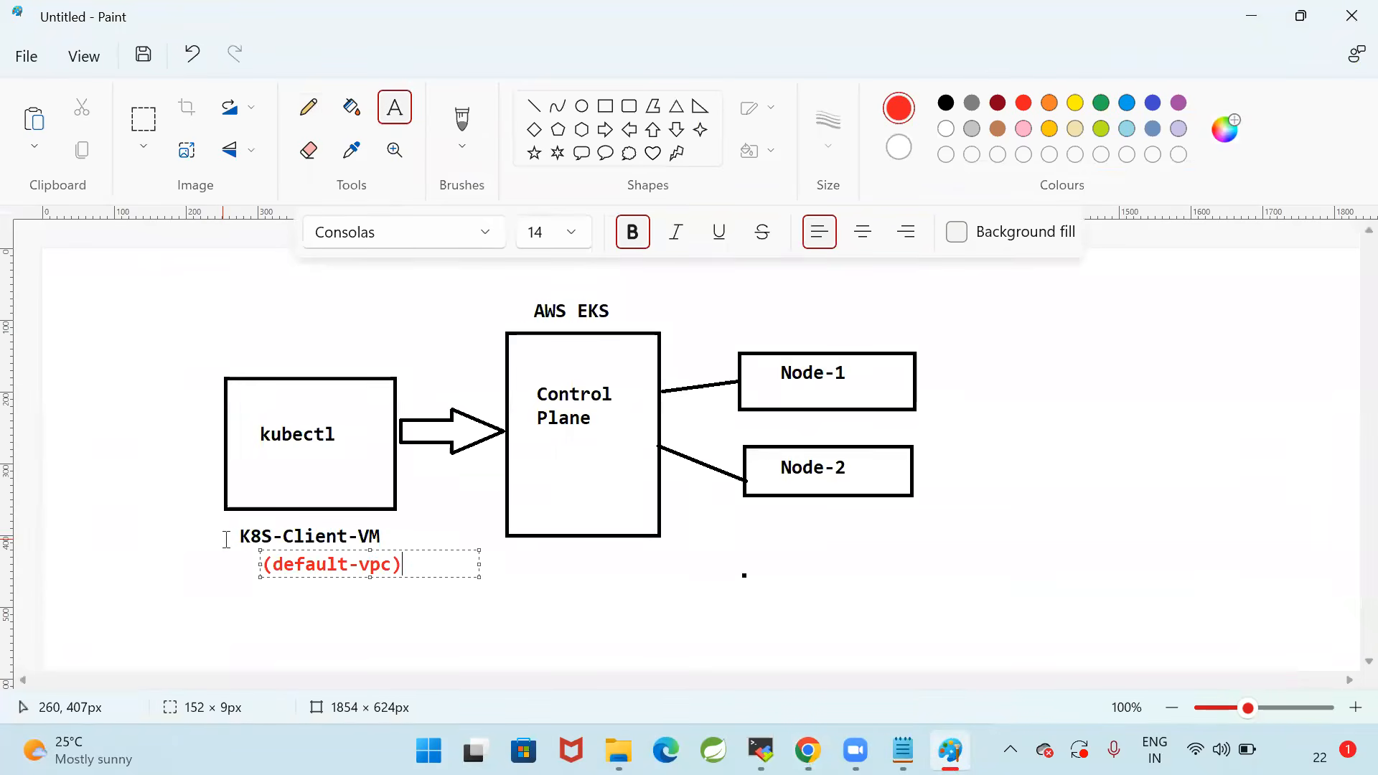
pyautogui.moveTo(257, 550); pyautogui.dragTo(242, 550)
pyautogui.click(492, 612)
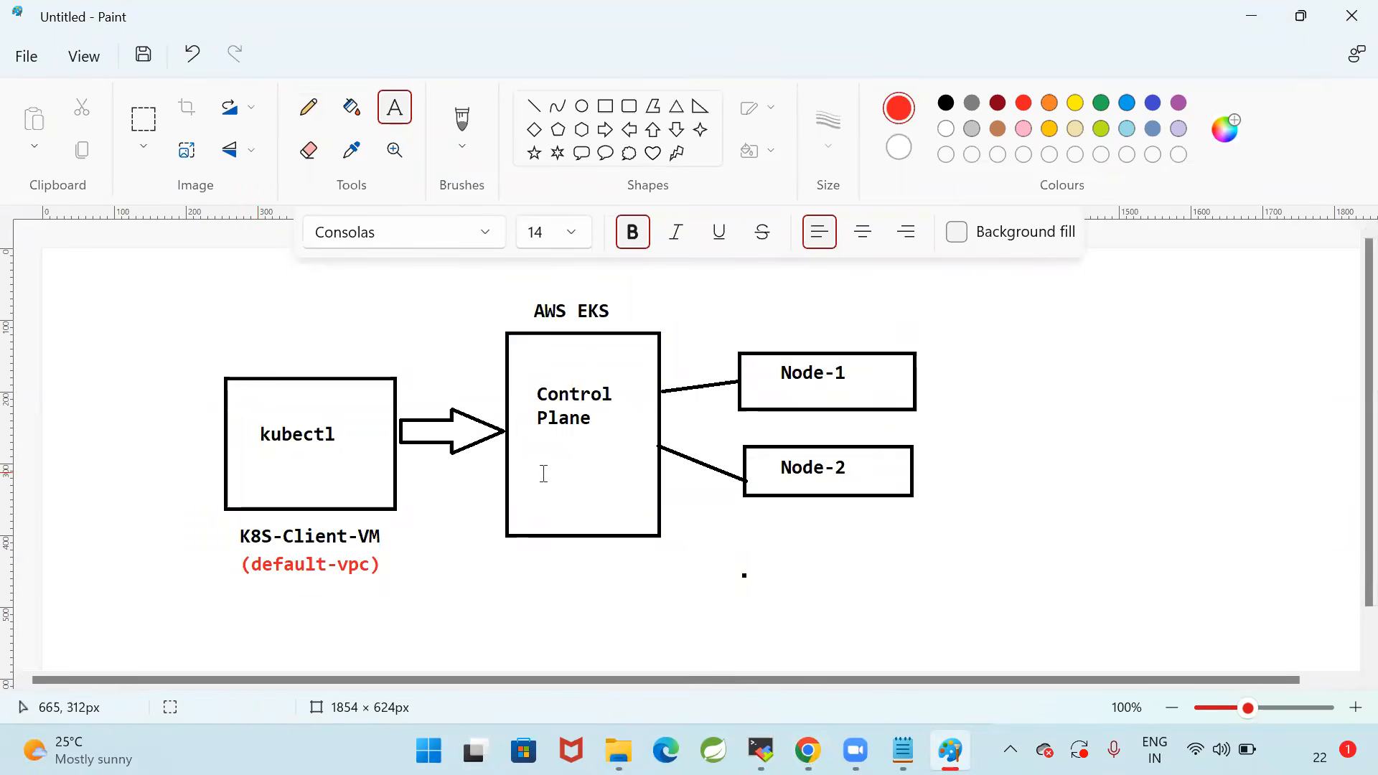
# Add the red two-line text "(custom vpc )" inside the Control Plane box, below its label
pyautogui.moveTo(540, 467); pyautogui.dragTo(617, 495)
pyautogui.write('(custo')
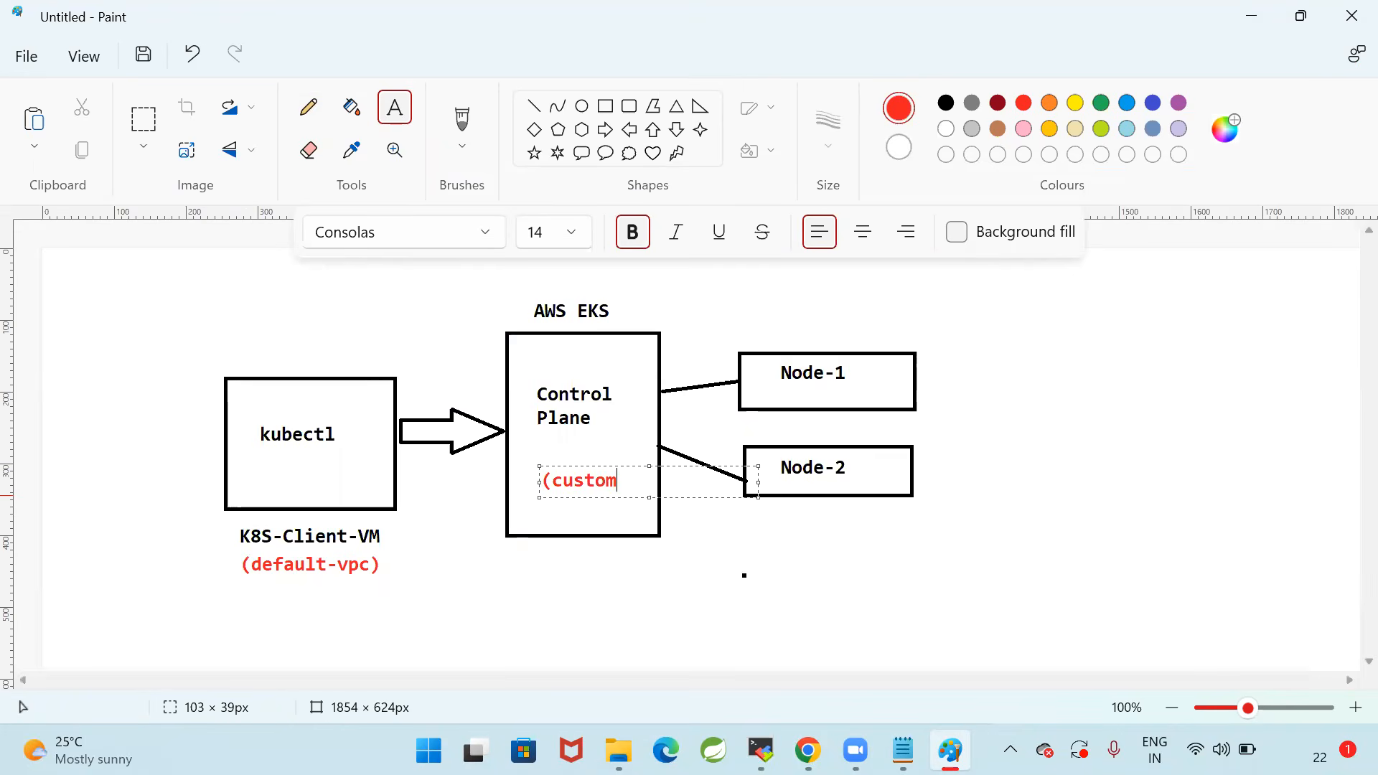
pyautogui.write('m')
pyautogui.press('Return')
pyautogui.write('vpc')
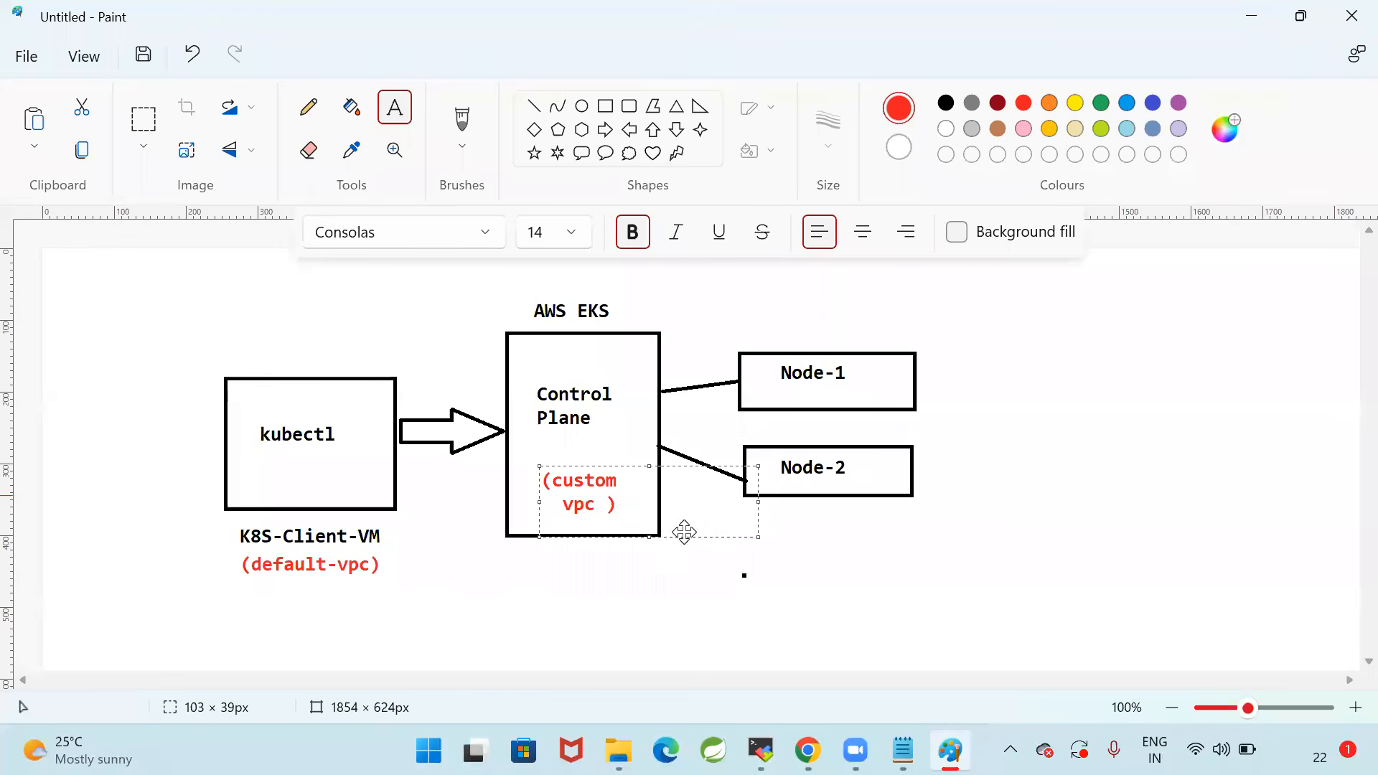
pyautogui.click(683, 530)
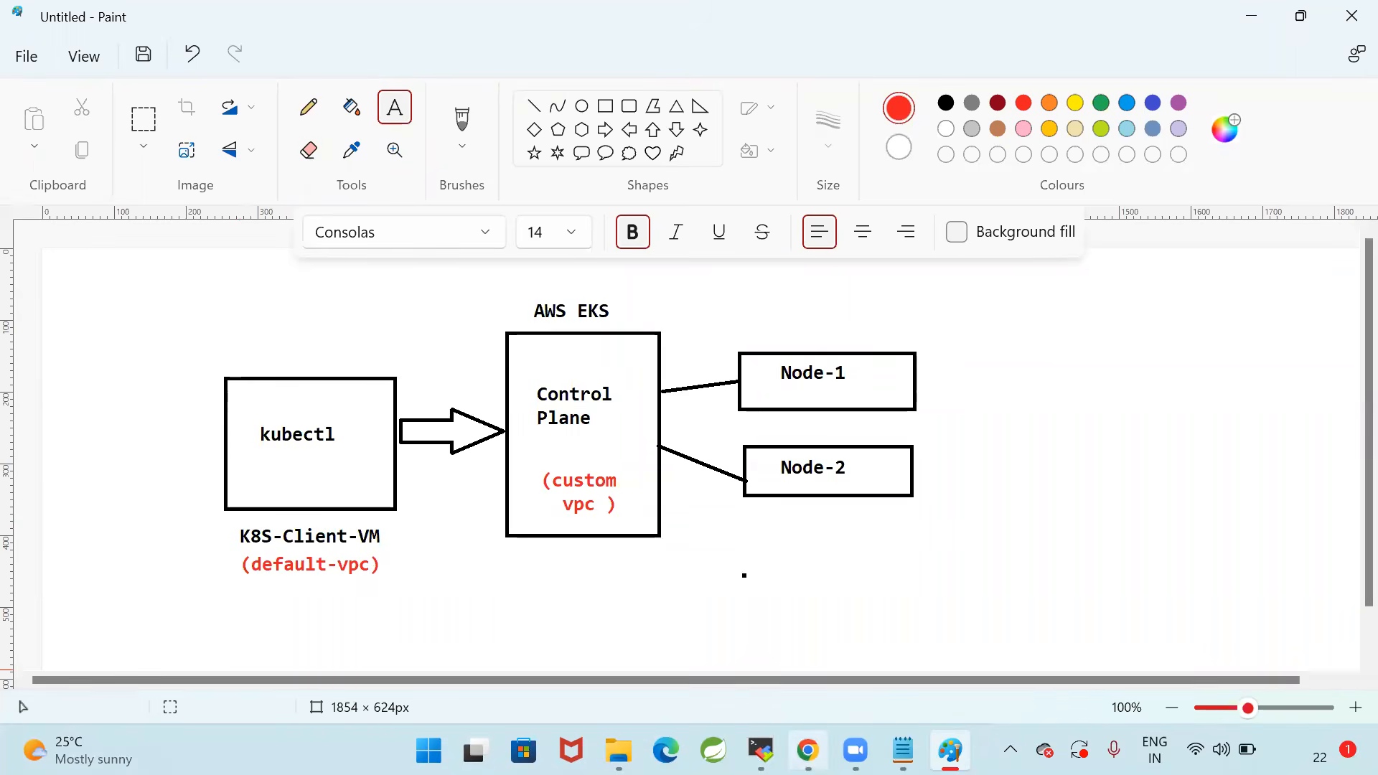
# Return to the EKS cluster list in Chrome, refresh it, and check the name and status of EKS-Cluster
pyautogui.click(807, 750)
pyautogui.click(330, 23)
pyautogui.click(985, 273)
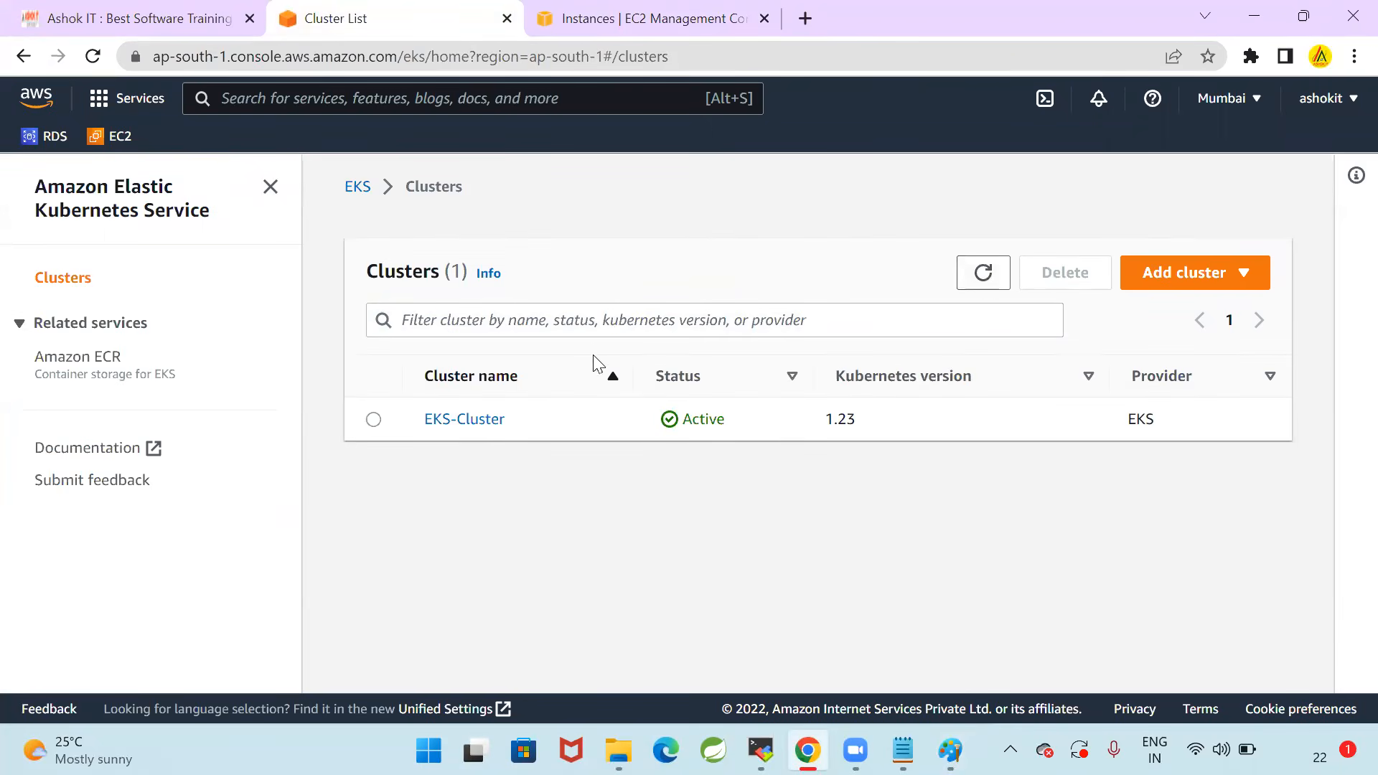
pyautogui.moveTo(415, 422); pyautogui.dragTo(520, 429)
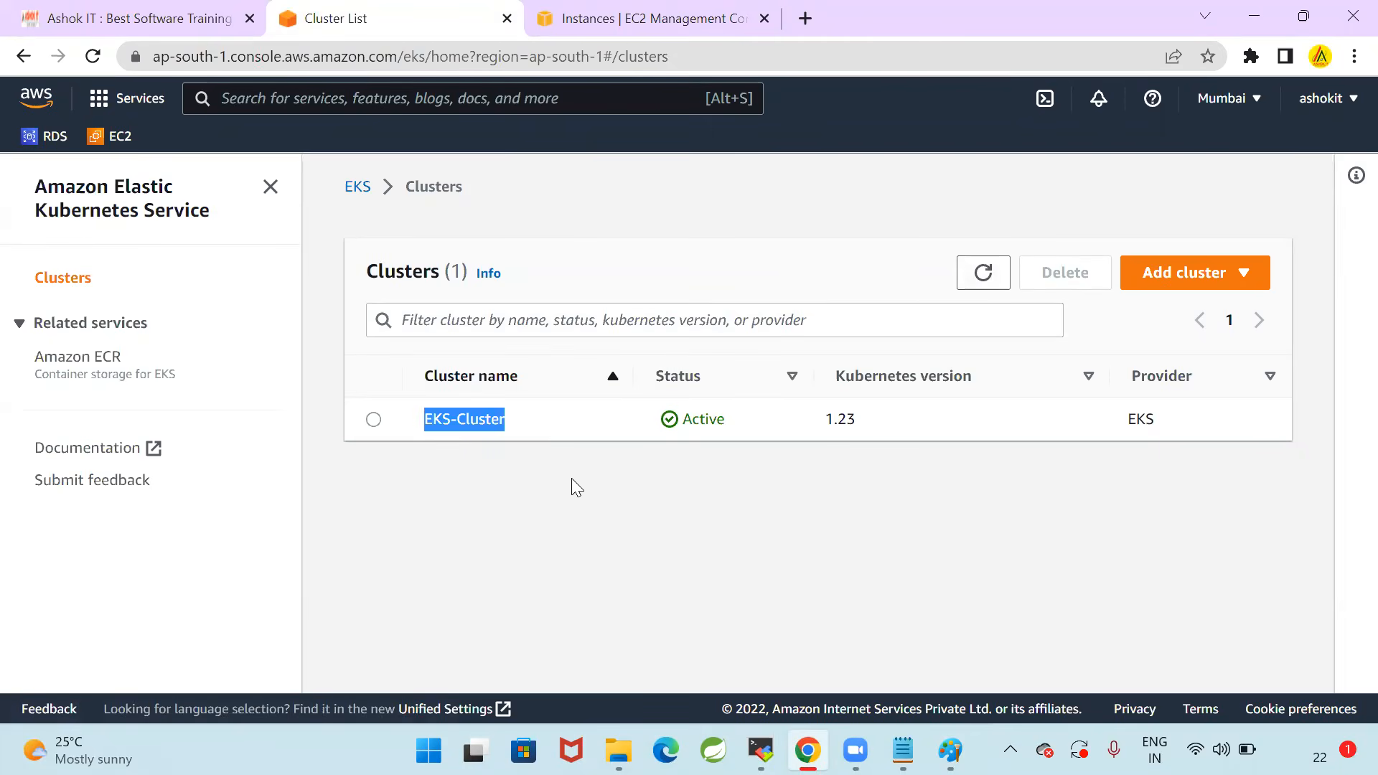
pyautogui.click(667, 441)
pyautogui.moveTo(682, 419); pyautogui.dragTo(741, 427)
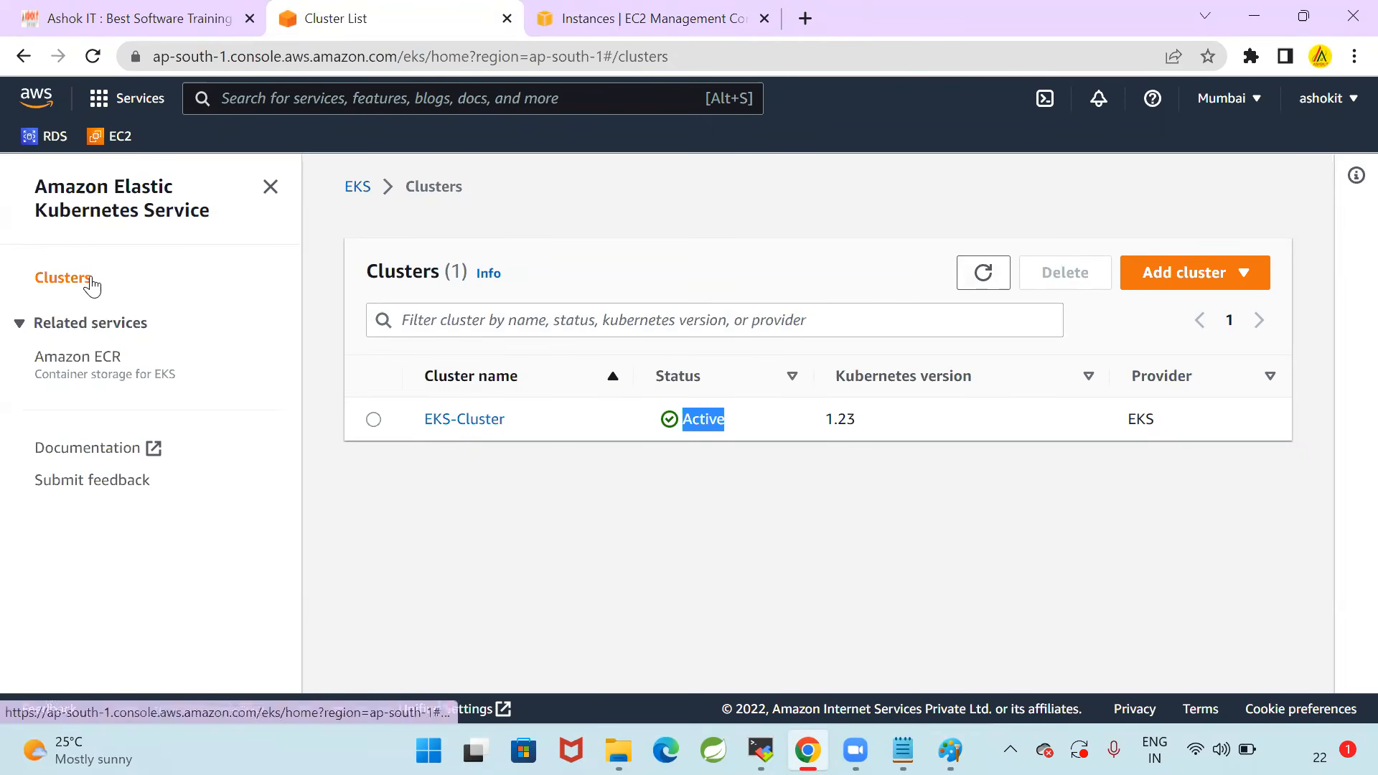
# Open the EKS-Cluster detail page, dismiss the compute capacity banner, and review the overview details
pyautogui.click(373, 421)
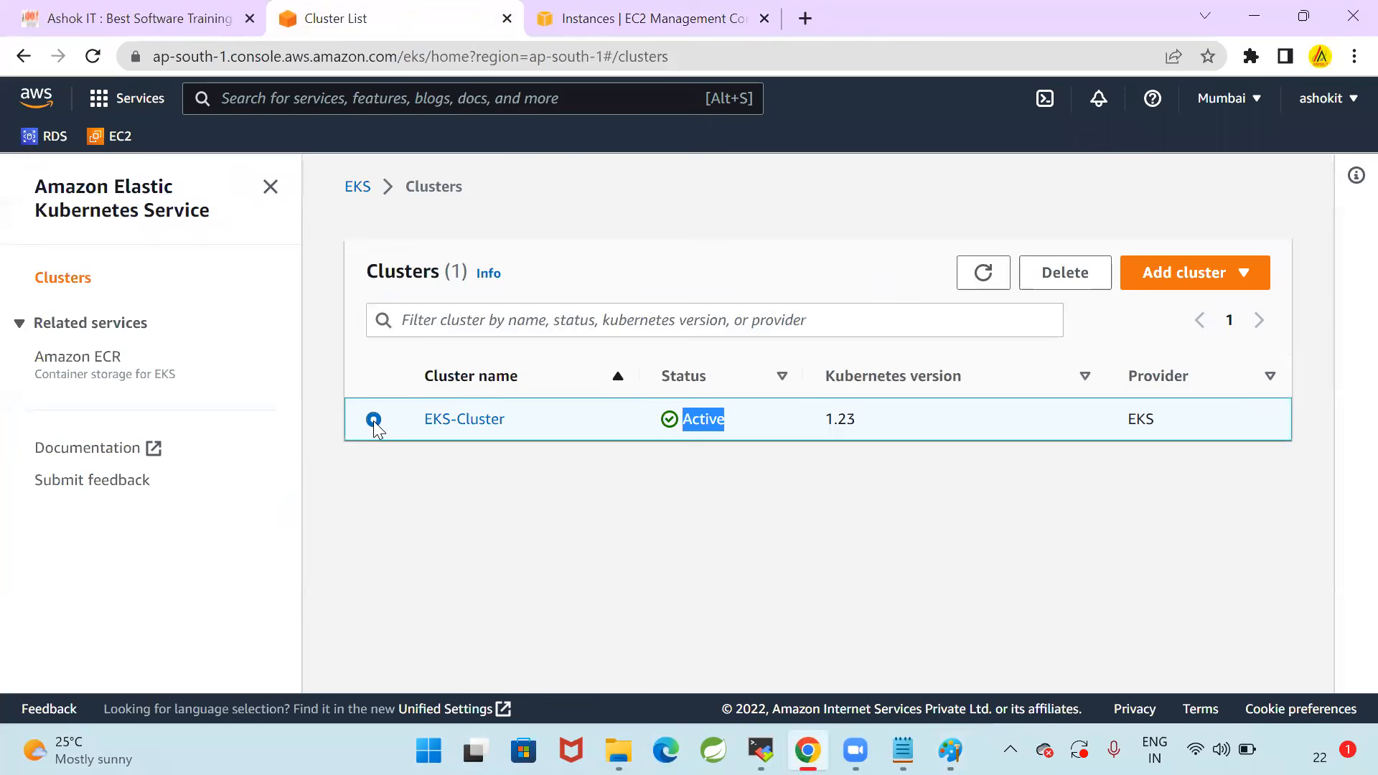
pyautogui.click(495, 420)
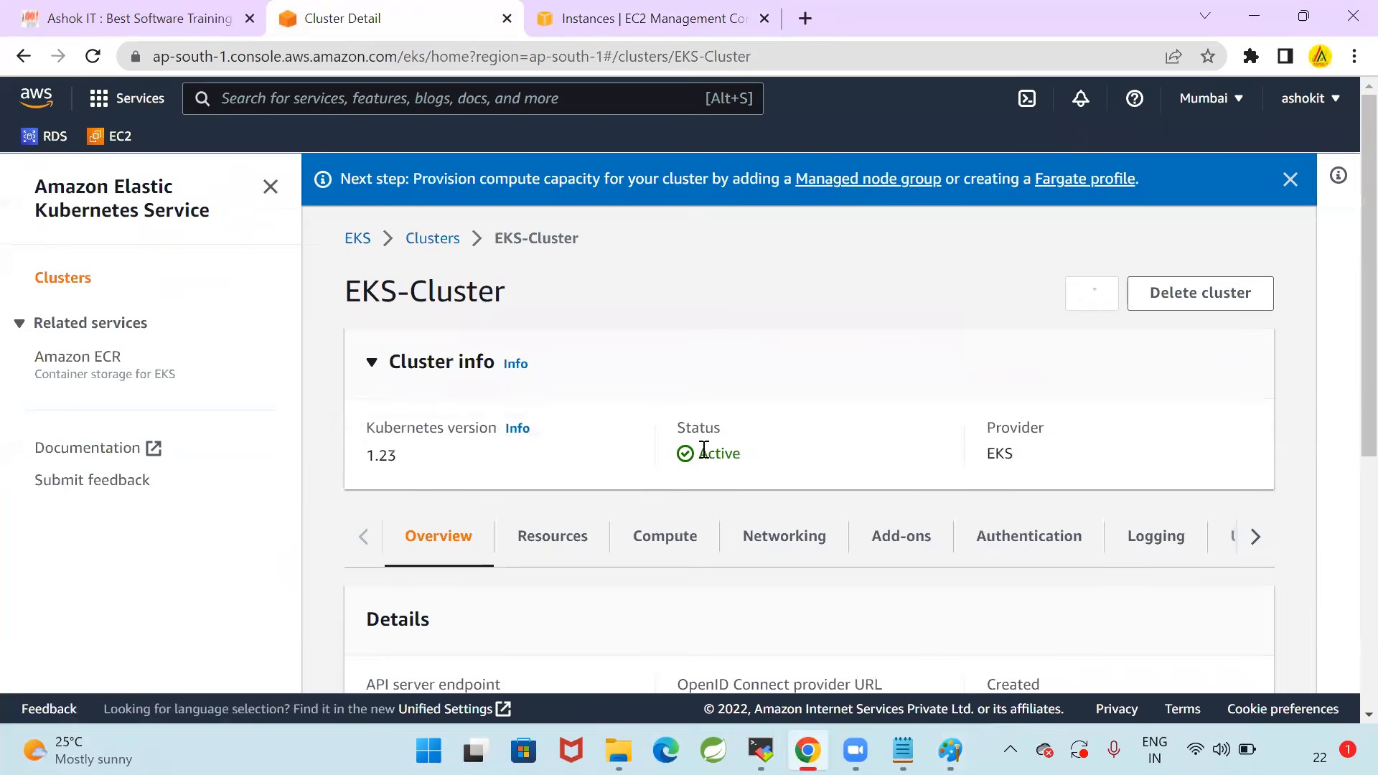
pyautogui.click(1290, 179)
pyautogui.scroll(-5, 858, 468)
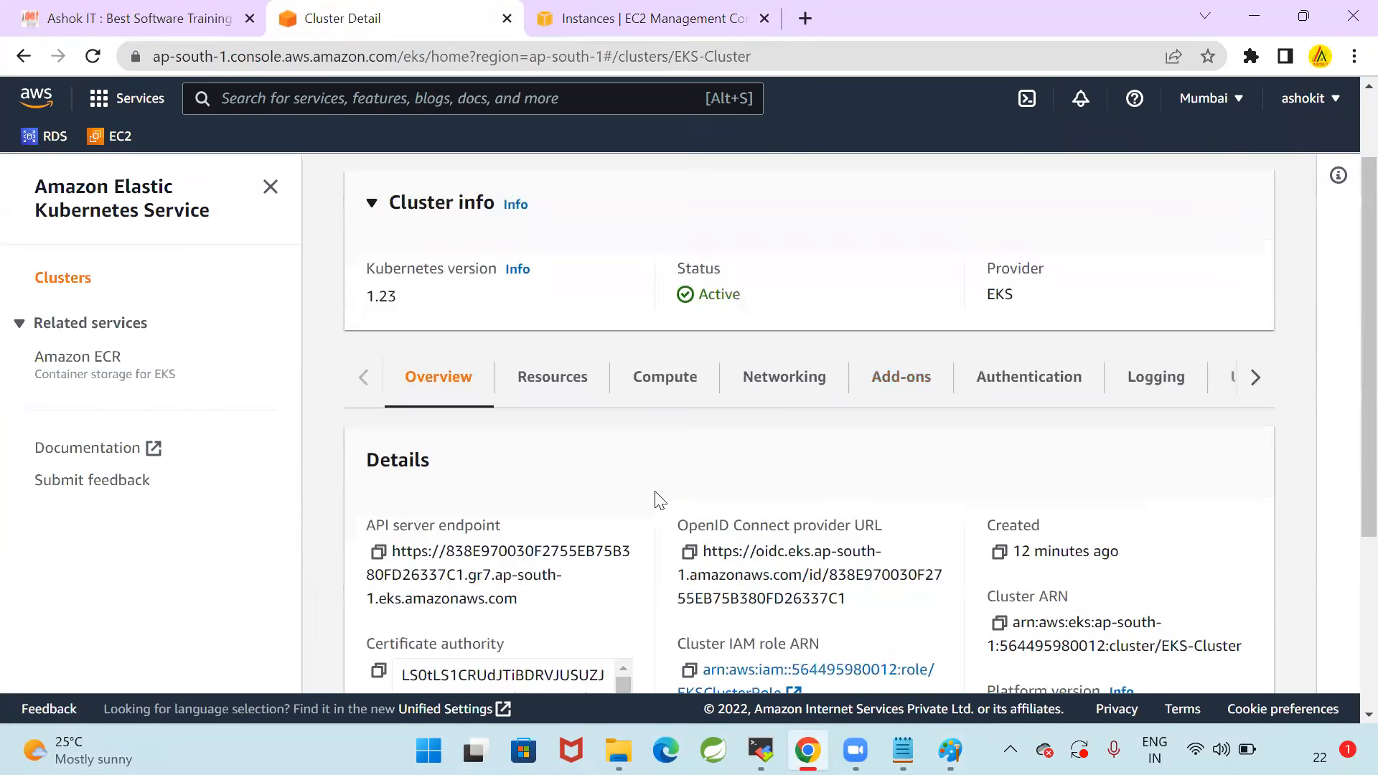
pyautogui.scroll(5, 688, 538)
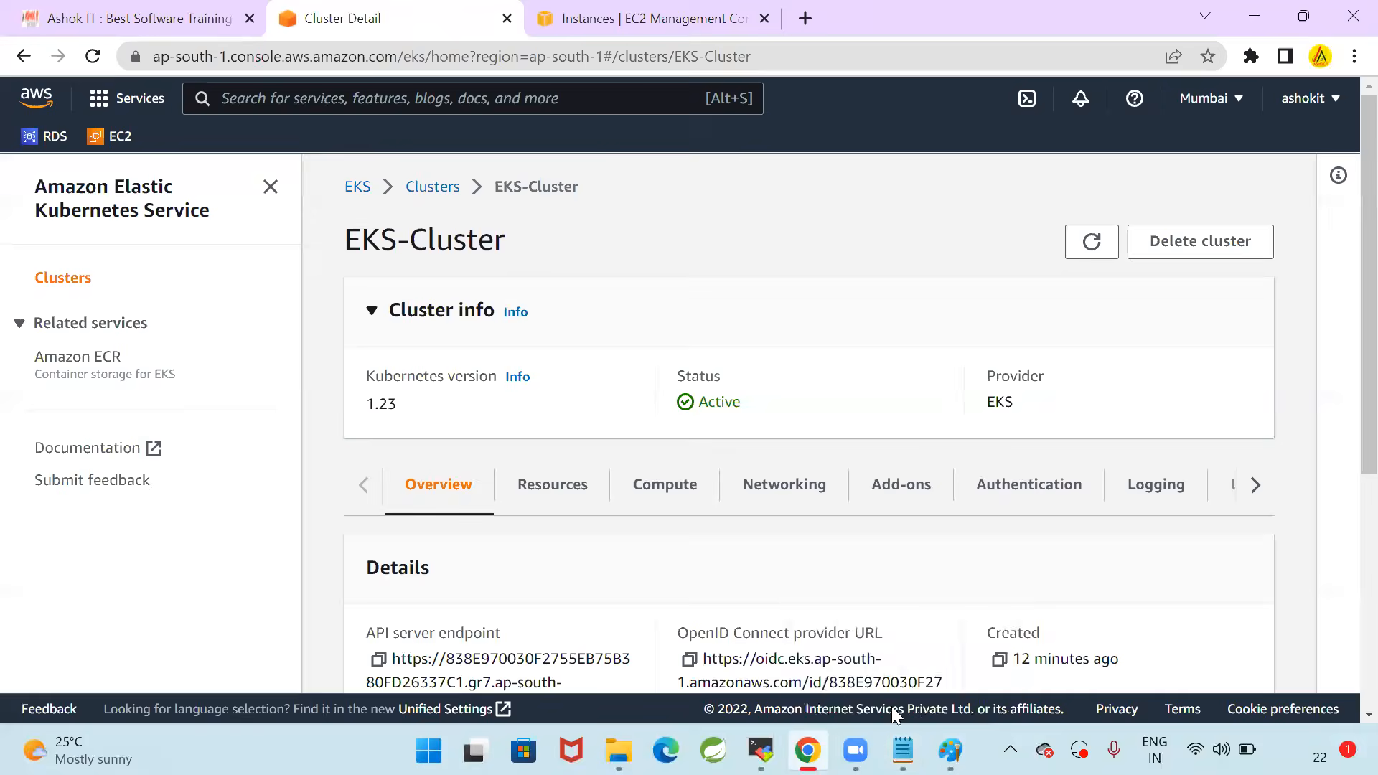
# Copy aws eks list-clusters from the Notepad notes again and rerun it in the MobaXterm terminal
pyautogui.moveTo(903, 750)
pyautogui.click(893, 655)
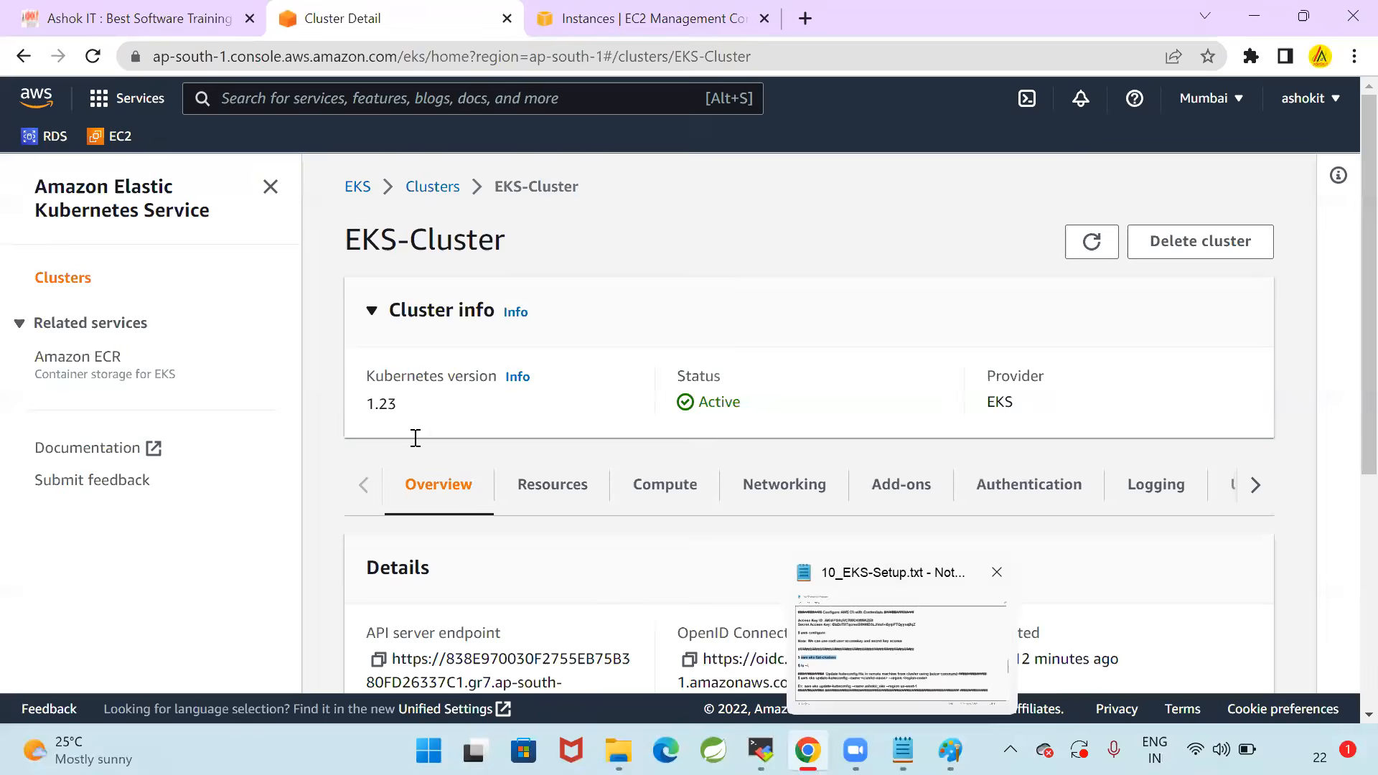
pyautogui.click(60, 403)
pyautogui.moveTo(41, 404); pyautogui.dragTo(360, 407)
pyautogui.hotkey('ctrl', 'c')
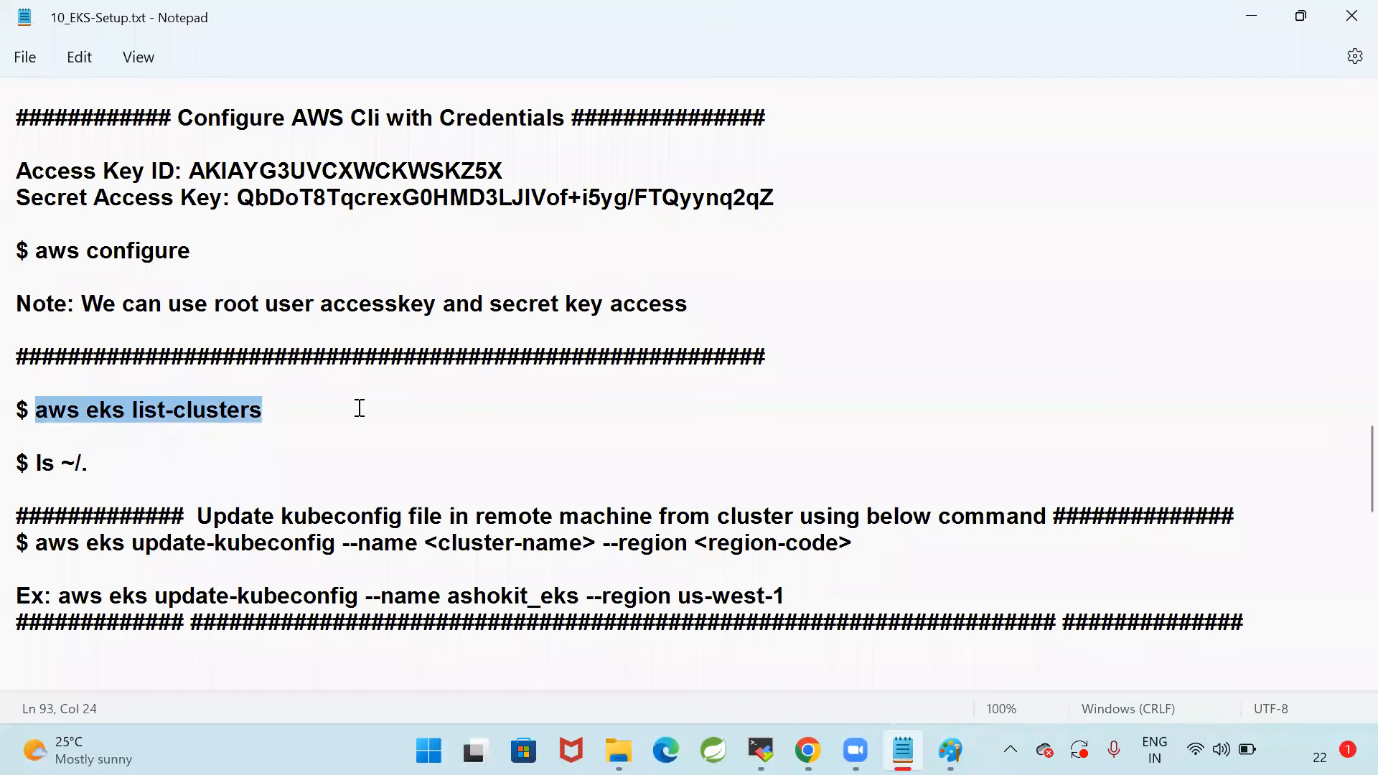
pyautogui.click(761, 750)
pyautogui.rightClick(688, 420)
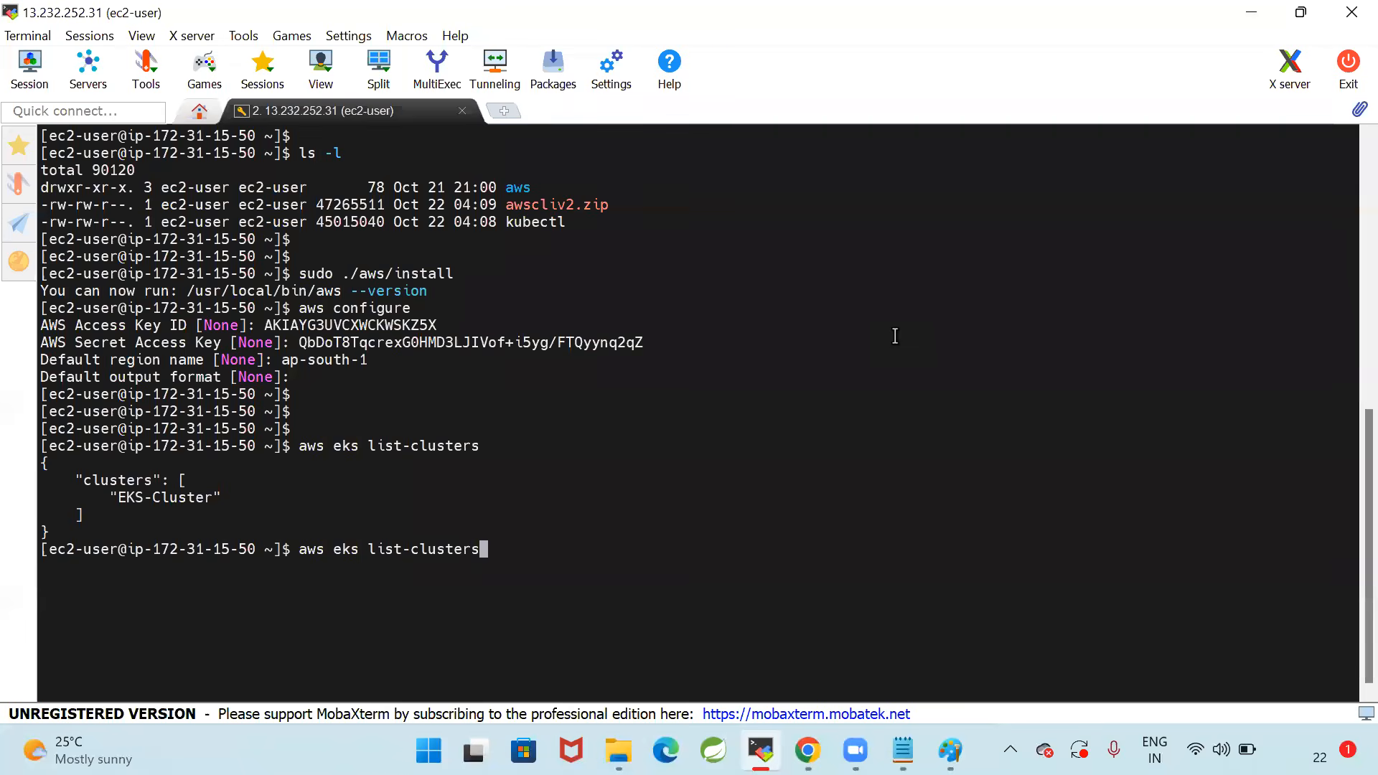
pyautogui.press('Return')
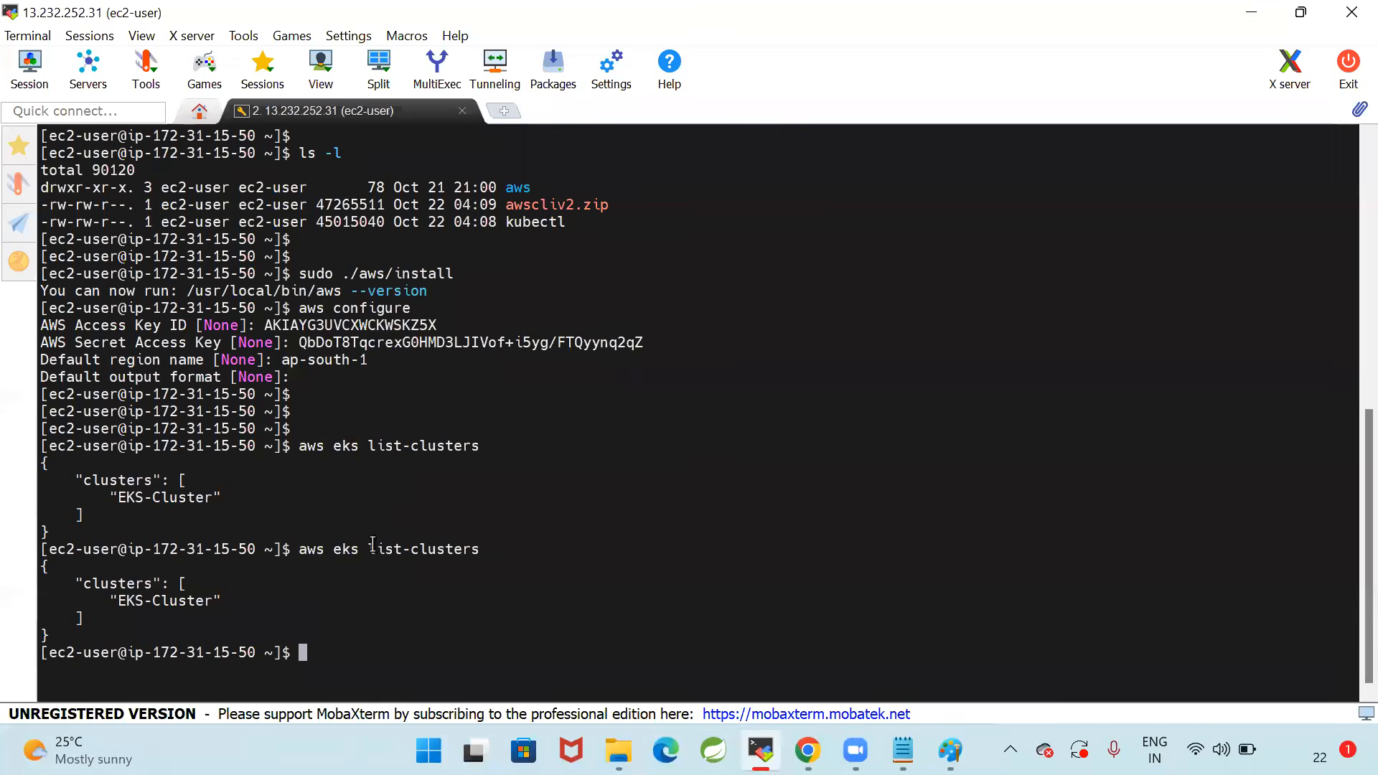
# Examine the latest aws eks list-clusters command and its output in the terminal
pyautogui.moveTo(371, 551); pyautogui.dragTo(487, 553)
pyautogui.click(323, 555)
pyautogui.doubleClick(312, 552)
pyautogui.click(313, 551)
pyautogui.doubleClick(312, 550)
pyautogui.click(312, 550)
pyautogui.moveTo(300, 550); pyautogui.dragTo(477, 550)
pyautogui.click(585, 545)
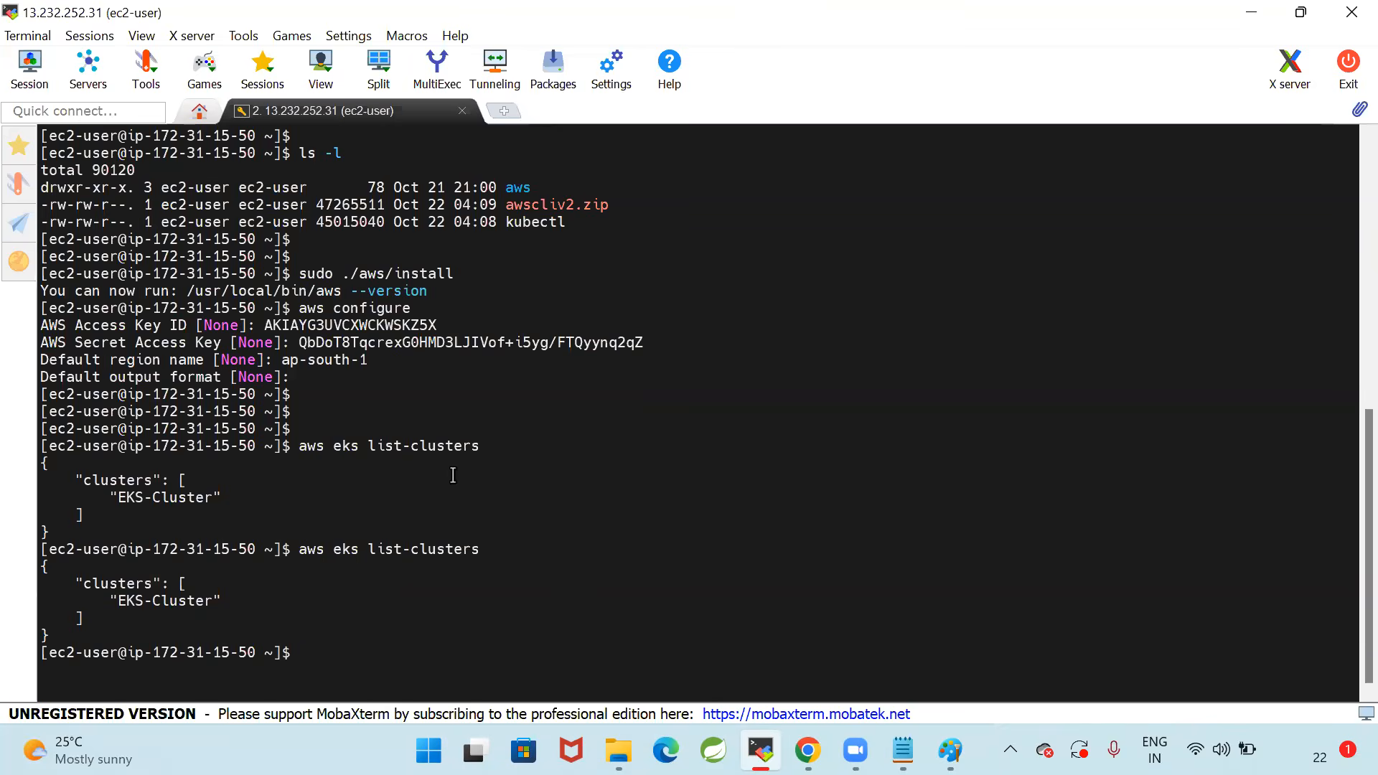
pyautogui.moveTo(299, 549); pyautogui.dragTo(523, 549)
pyautogui.click(523, 549)
pyautogui.moveTo(369, 549); pyautogui.dragTo(586, 543)
pyautogui.click(587, 543)
pyautogui.moveTo(45, 567); pyautogui.dragTo(68, 637)
pyautogui.click(69, 637)
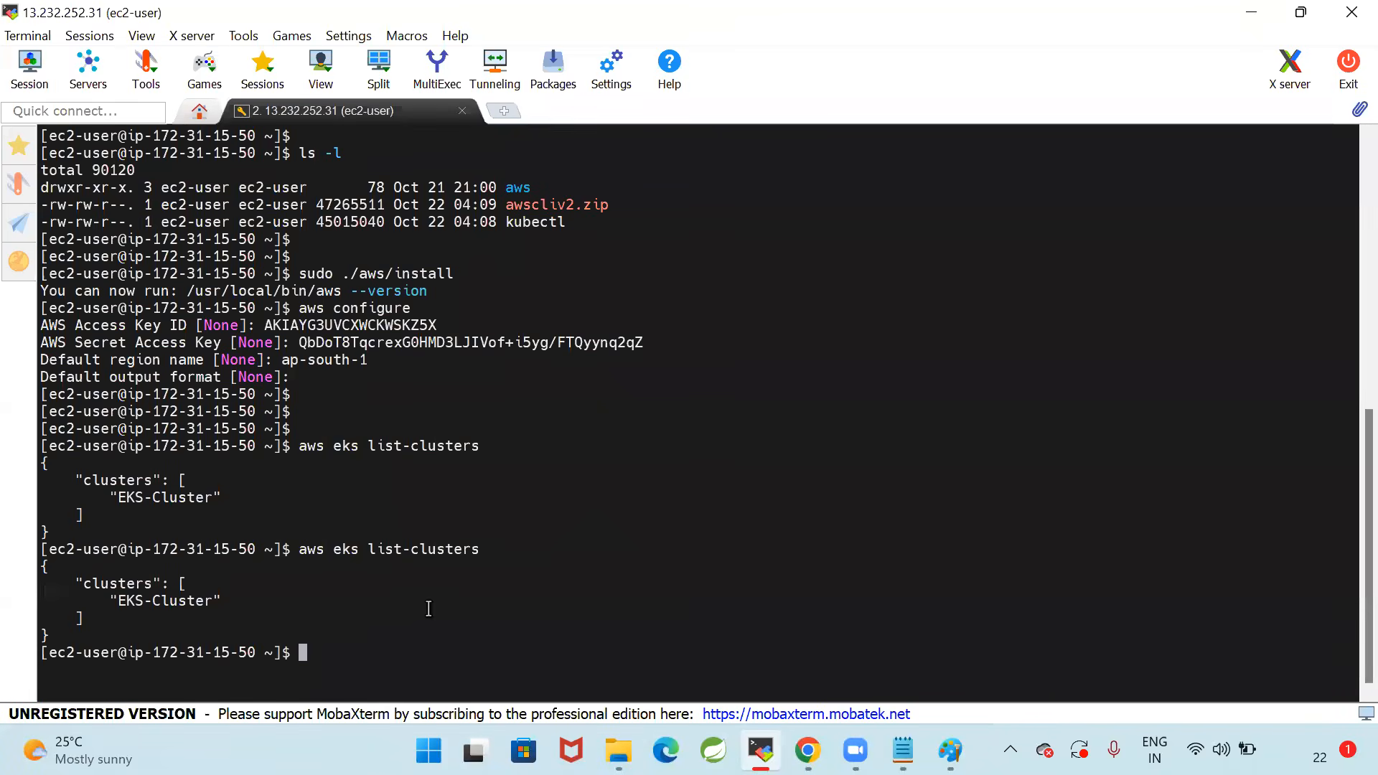
# Switch to the Paint diagram and examine the kubectl client VM and AWS EKS Control Plane boxes
pyautogui.click(949, 750)
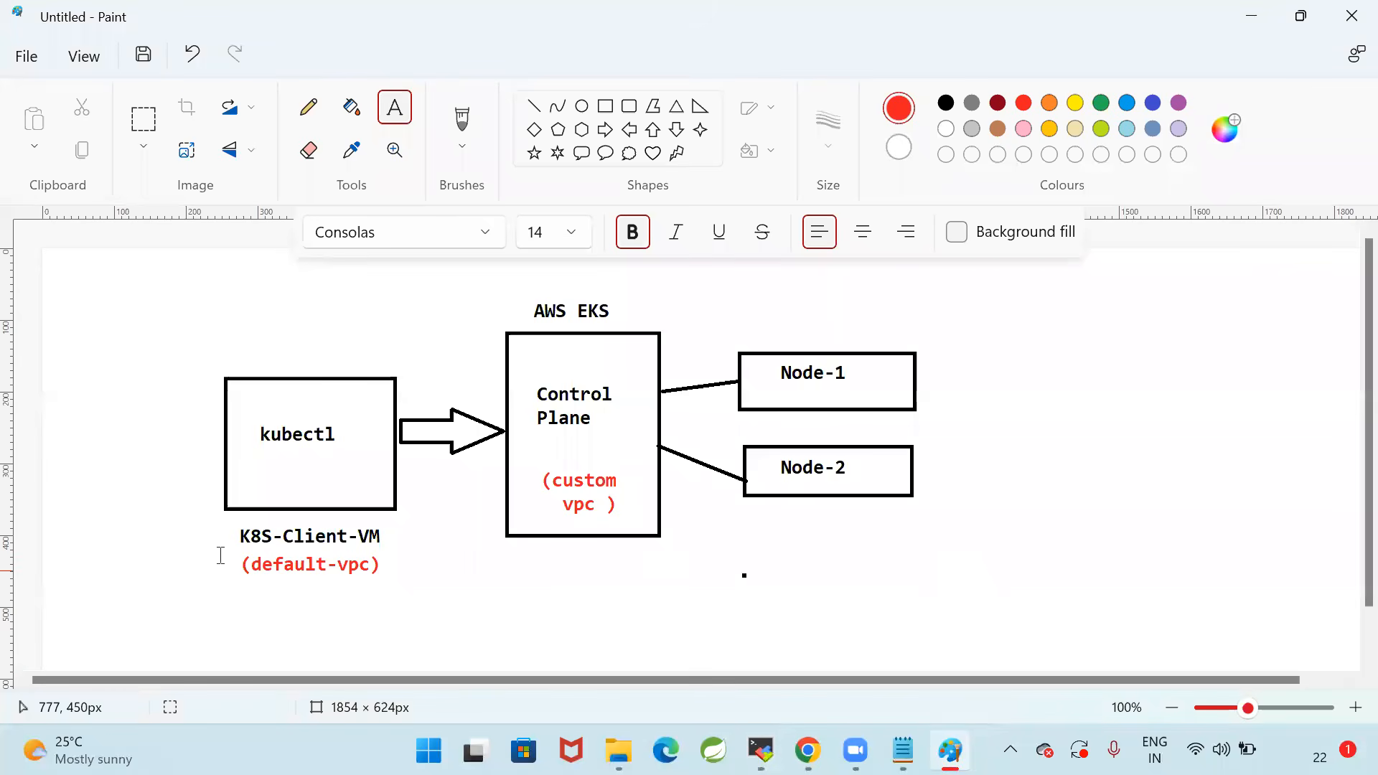
pyautogui.moveTo(192, 356); pyautogui.dragTo(402, 583)
pyautogui.click(692, 606)
pyautogui.moveTo(493, 291); pyautogui.dragTo(674, 578)
pyautogui.click(1103, 566)
pyautogui.moveTo(483, 292); pyautogui.dragTo(682, 571)
pyautogui.click(434, 619)
pyautogui.moveTo(196, 345); pyautogui.dragTo(424, 601)
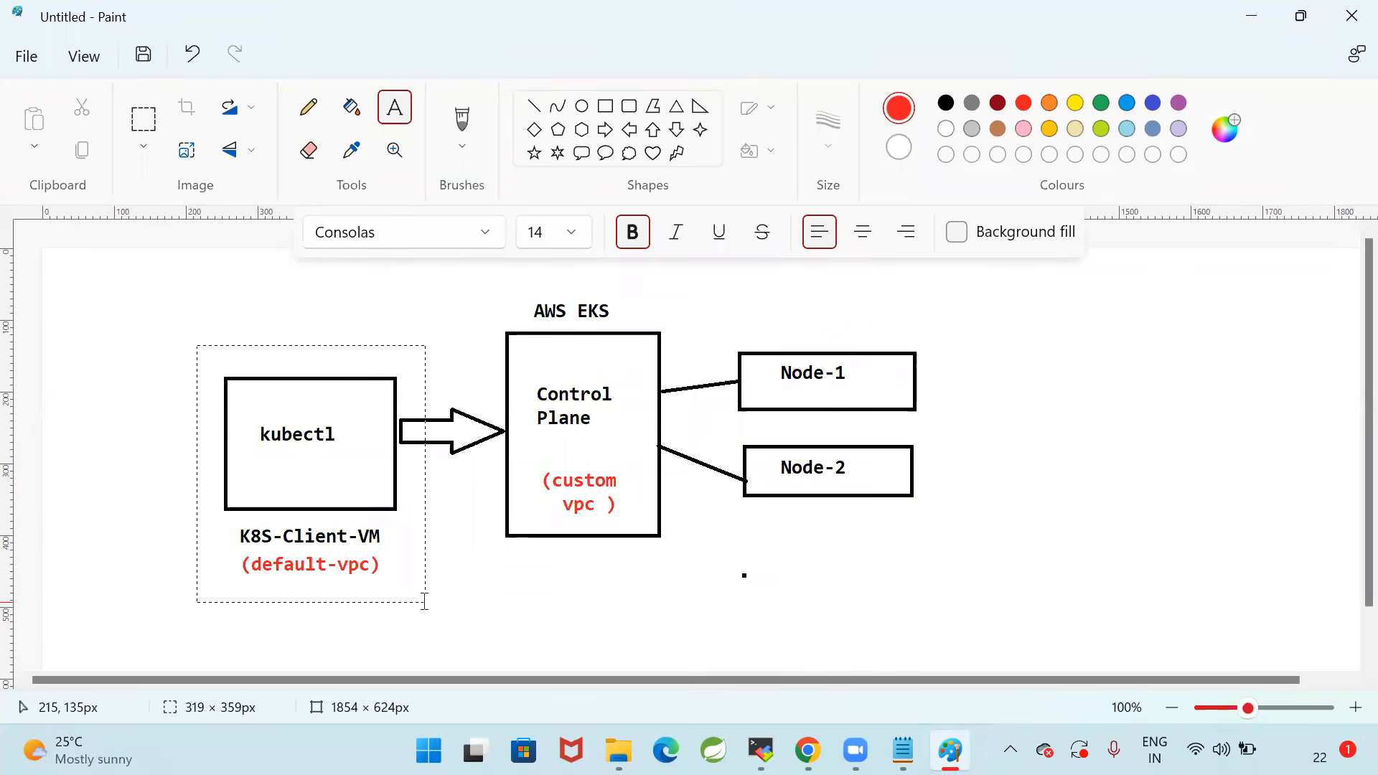
pyautogui.click(844, 530)
pyautogui.moveTo(233, 401); pyautogui.dragTo(346, 475)
pyautogui.click(483, 581)
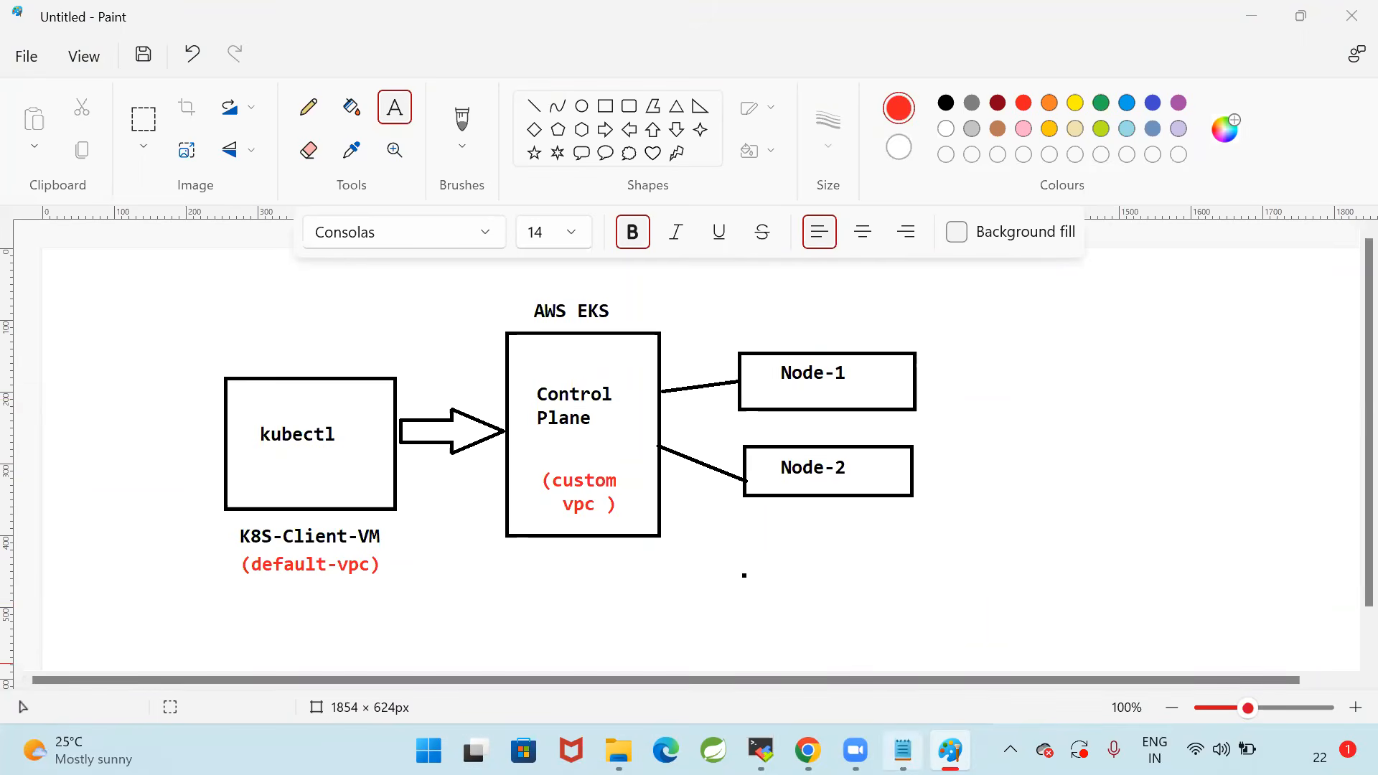
# In the Notepad notes, set the region in the example update-kubeconfig command to ap-south-1 and save the file
pyautogui.click(903, 751)
pyautogui.click(144, 465)
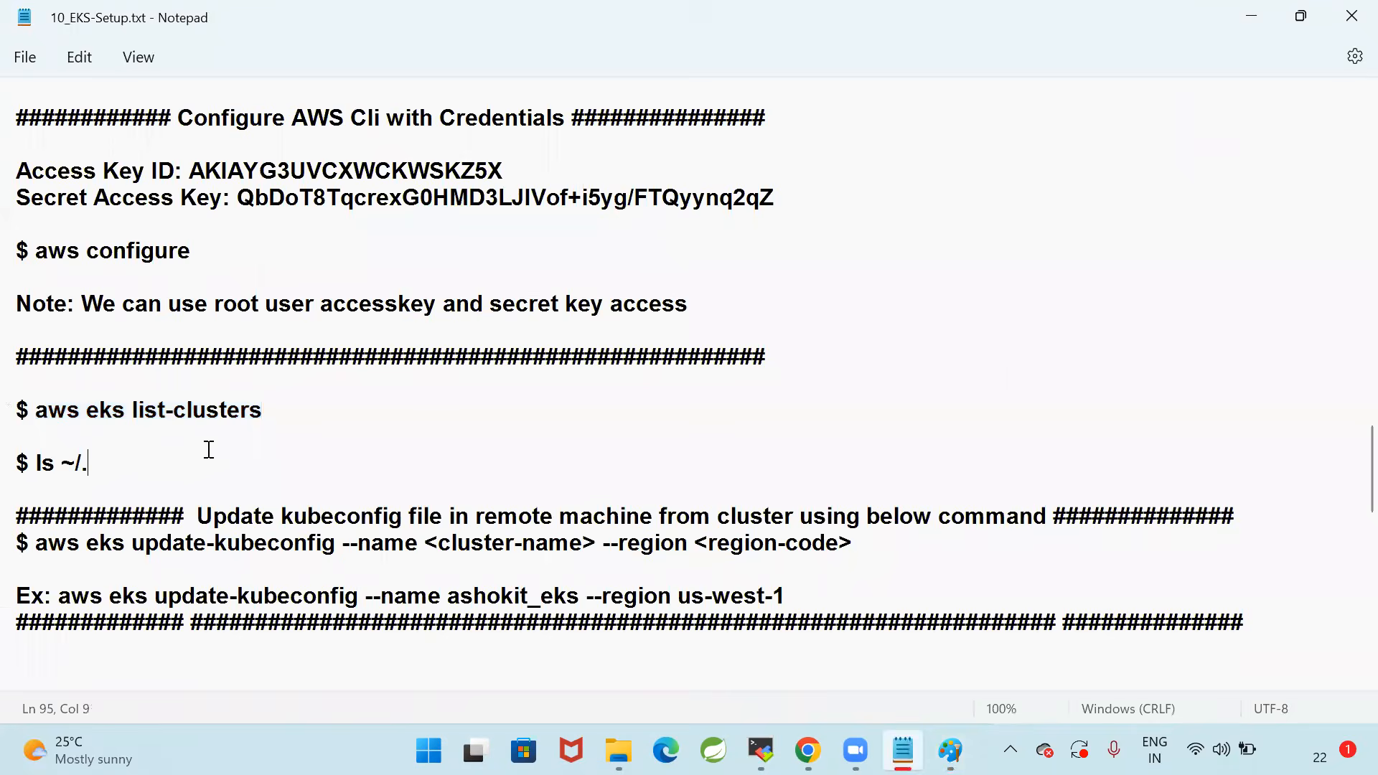
pyautogui.scroll(-1, 222, 441)
pyautogui.scroll(-1, 239, 440)
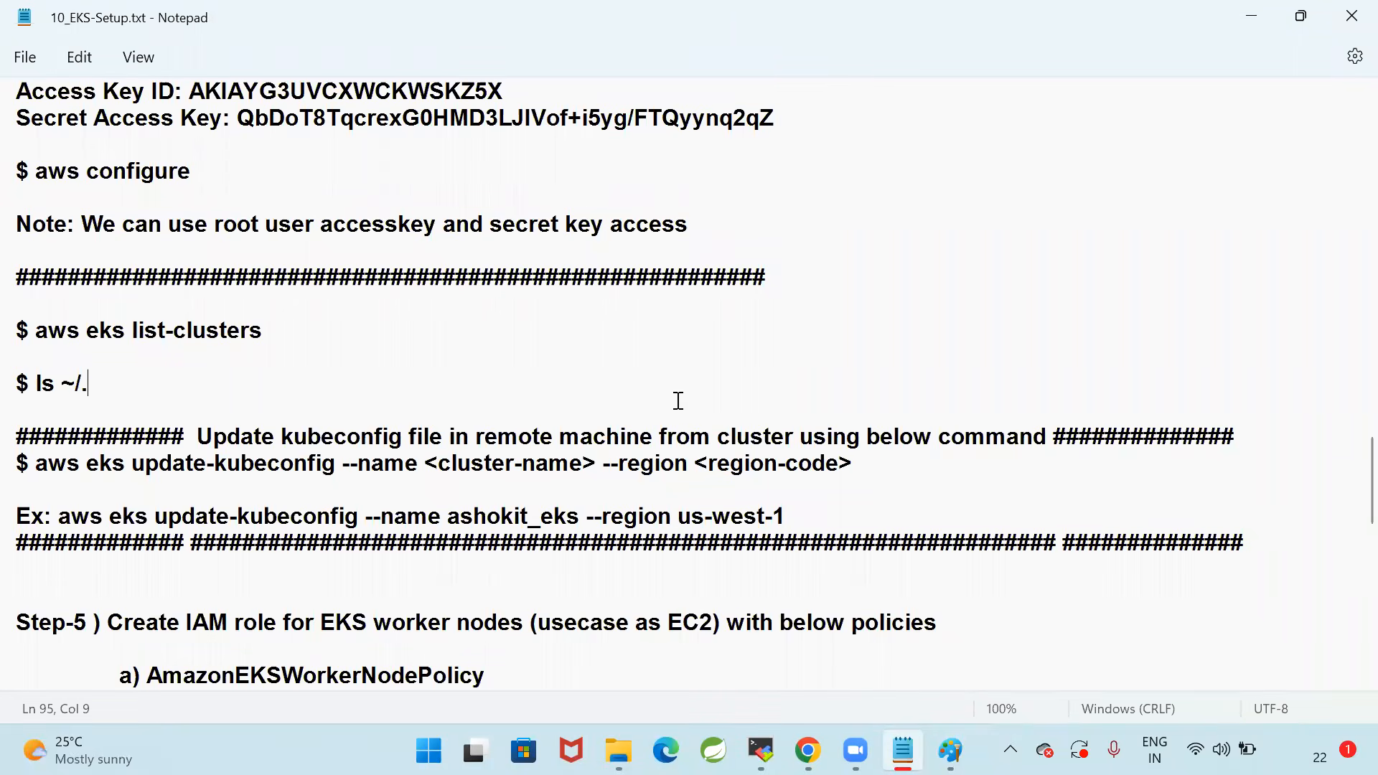
pyautogui.moveTo(684, 518); pyautogui.dragTo(785, 518)
pyautogui.write('ap-south-1')
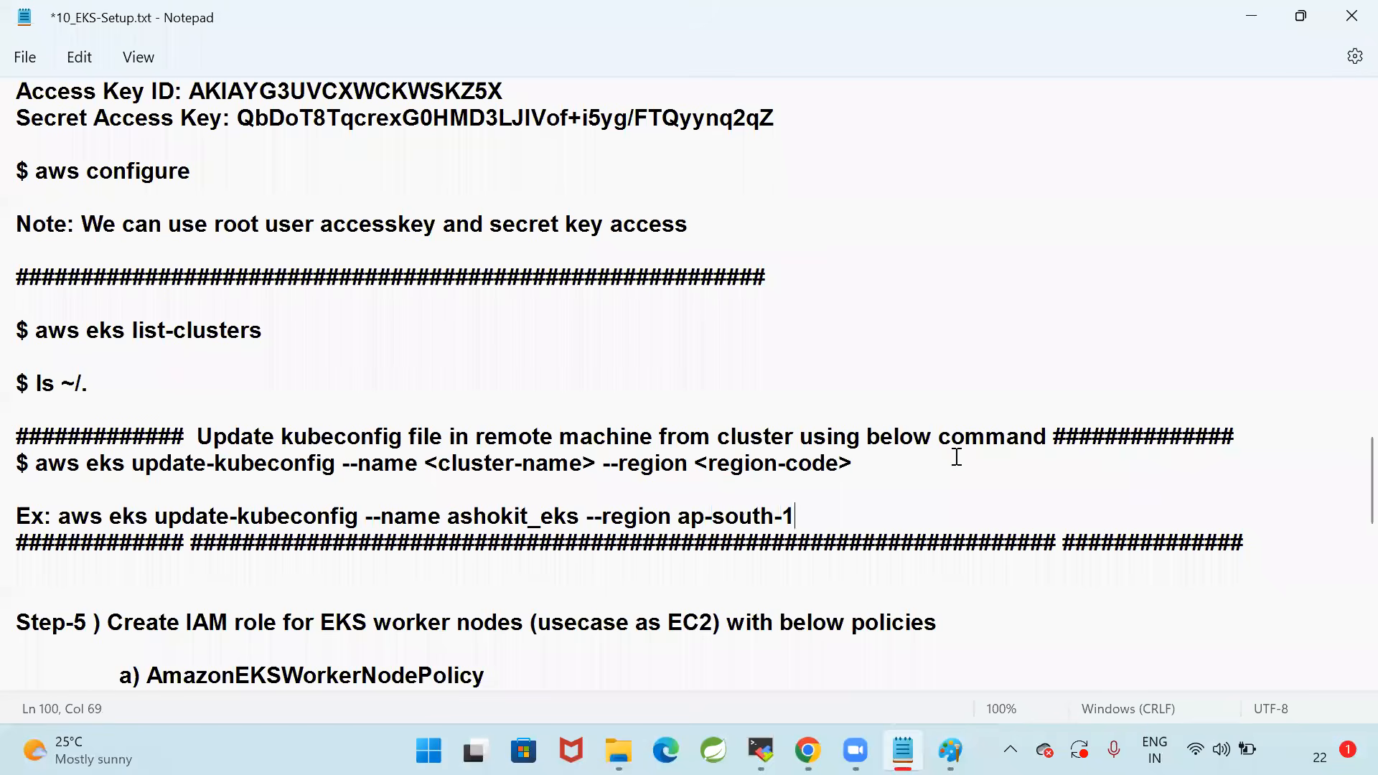
pyautogui.hotkey('ctrl', 's')
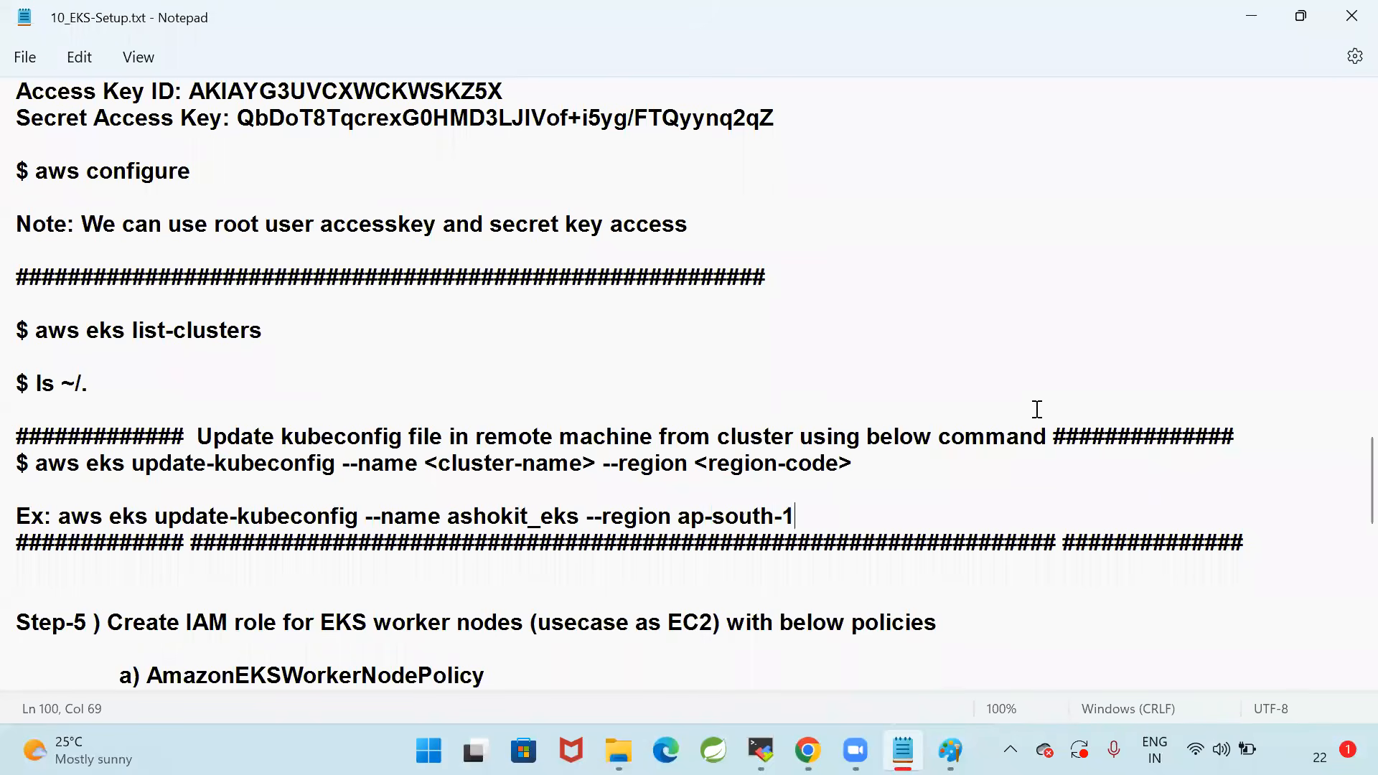
# Look up the Mumbai region's code in the AWS console's region list in Chrome, then return to the Notepad notes
pyautogui.click(808, 750)
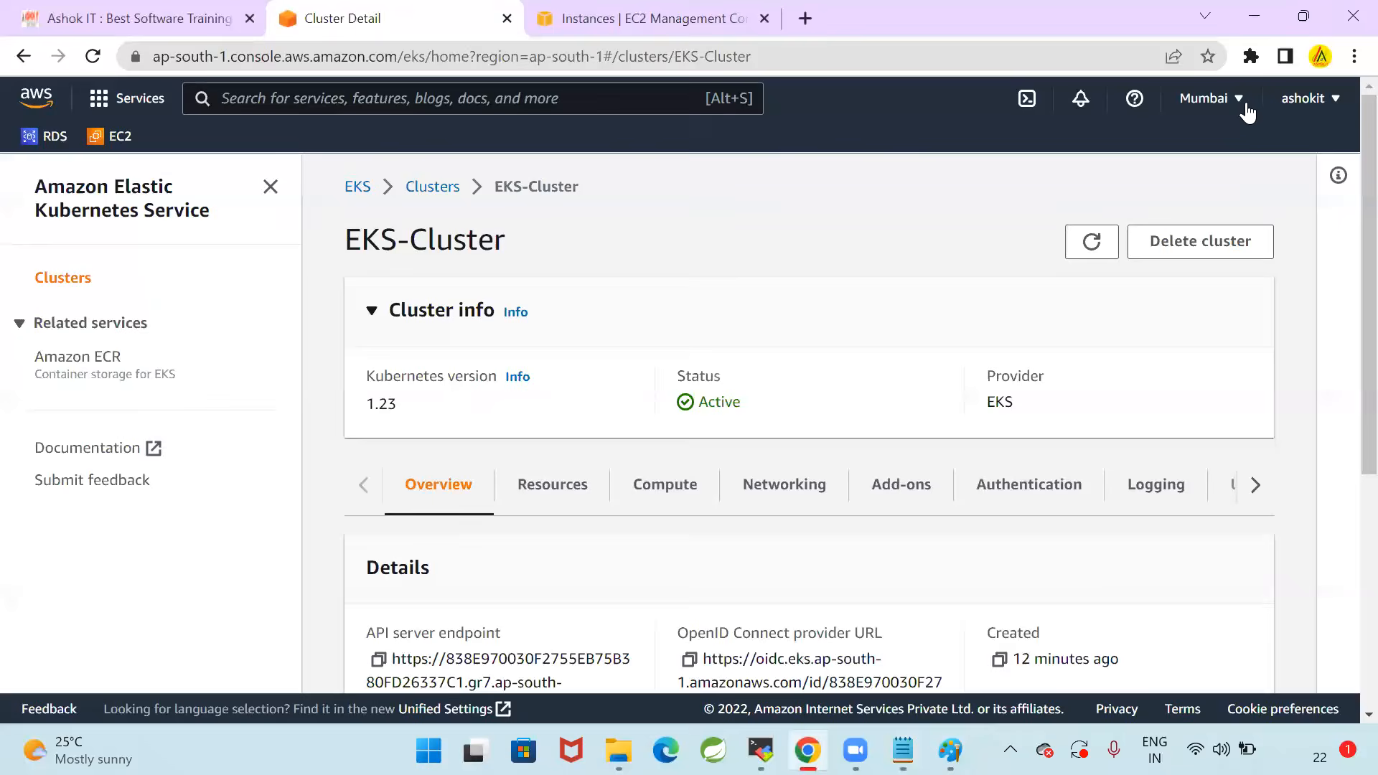
pyautogui.click(1221, 98)
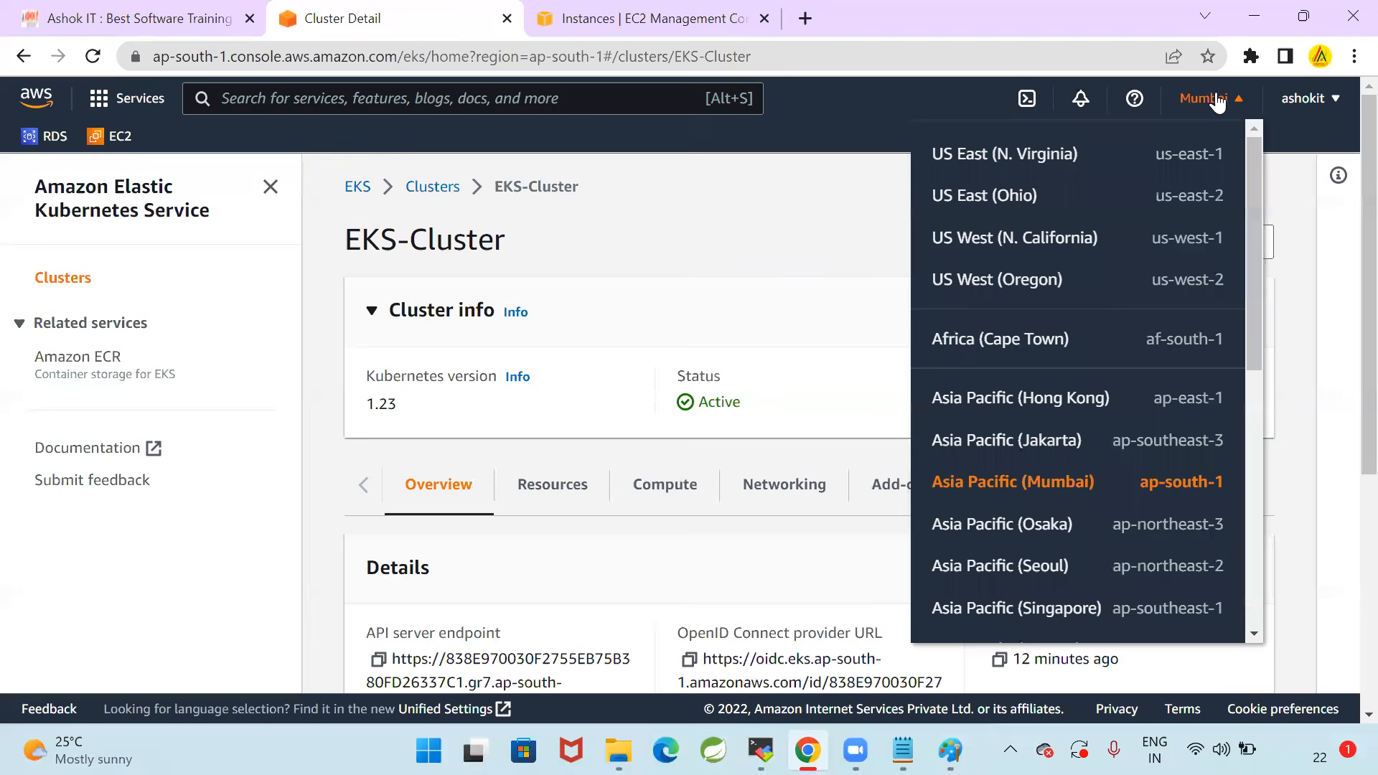
pyautogui.click(792, 203)
pyautogui.hotkey('alt', 'Tab')
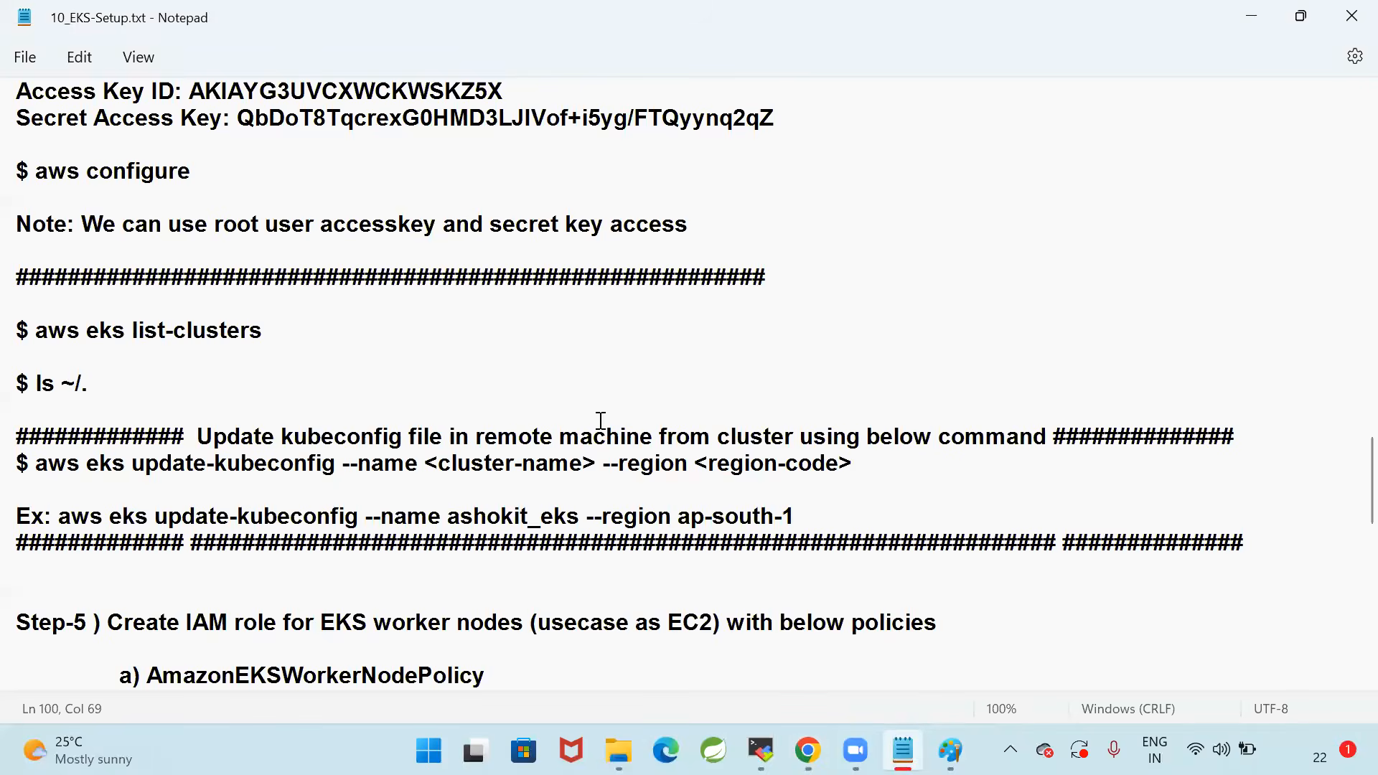
# Copy ls ~/. from the Notepad notes and run it in the MobaXterm terminal
pyautogui.scroll(1, 323, 513)
pyautogui.moveTo(41, 412); pyautogui.dragTo(366, 418)
pyautogui.moveTo(35, 467); pyautogui.dragTo(237, 470)
pyautogui.hotkey('ctrl', 'c')
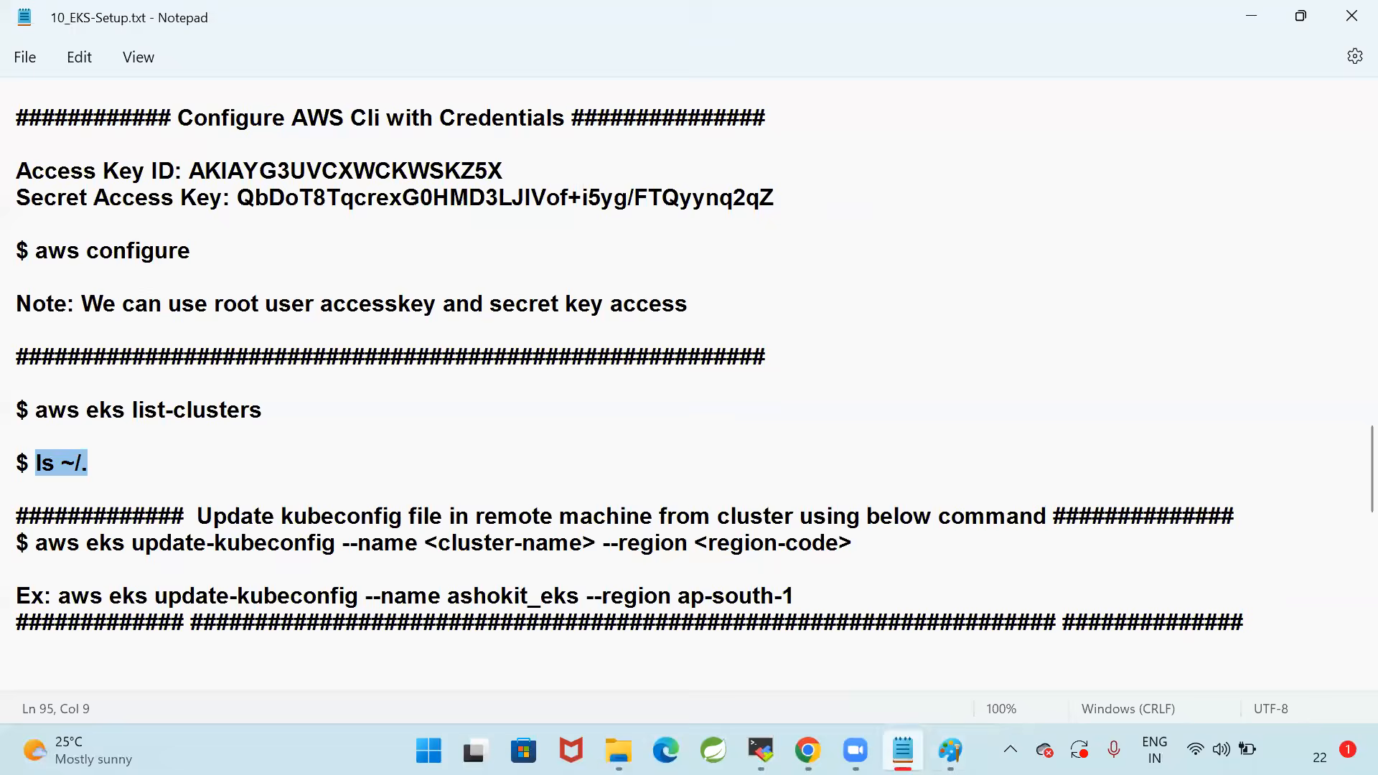
pyautogui.hotkey('alt', 'Tab')
pyautogui.rightClick(790, 462)
pyautogui.press('Return')
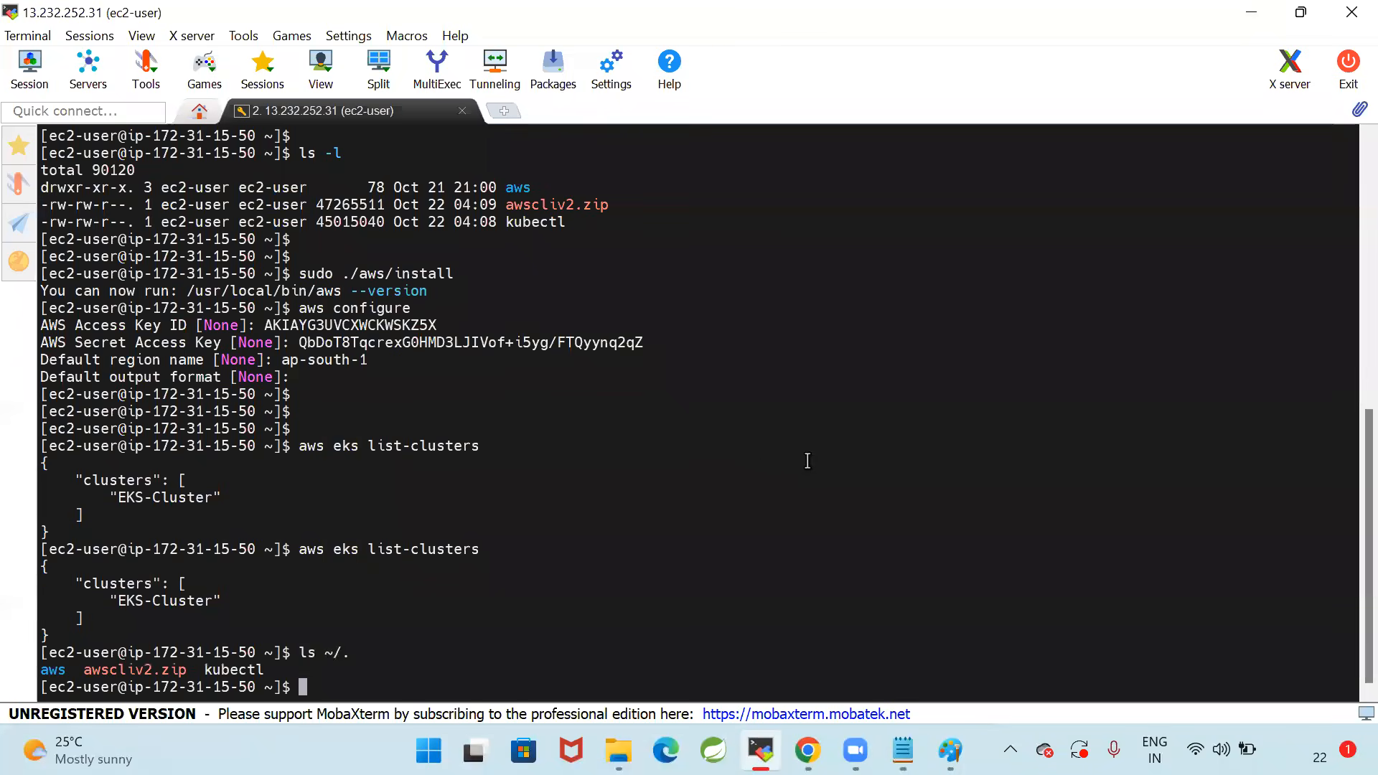
# Clear the terminal screen and add a few empty prompt lines
pyautogui.write('clear')
pyautogui.press('Return')
pyautogui.press('Return')
pyautogui.press('Return')
pyautogui.press('Return')
# Return to the Notepad notes and read the heading about updating the kubeconfig file on the remote machine
pyautogui.hotkey('alt', 'Tab')
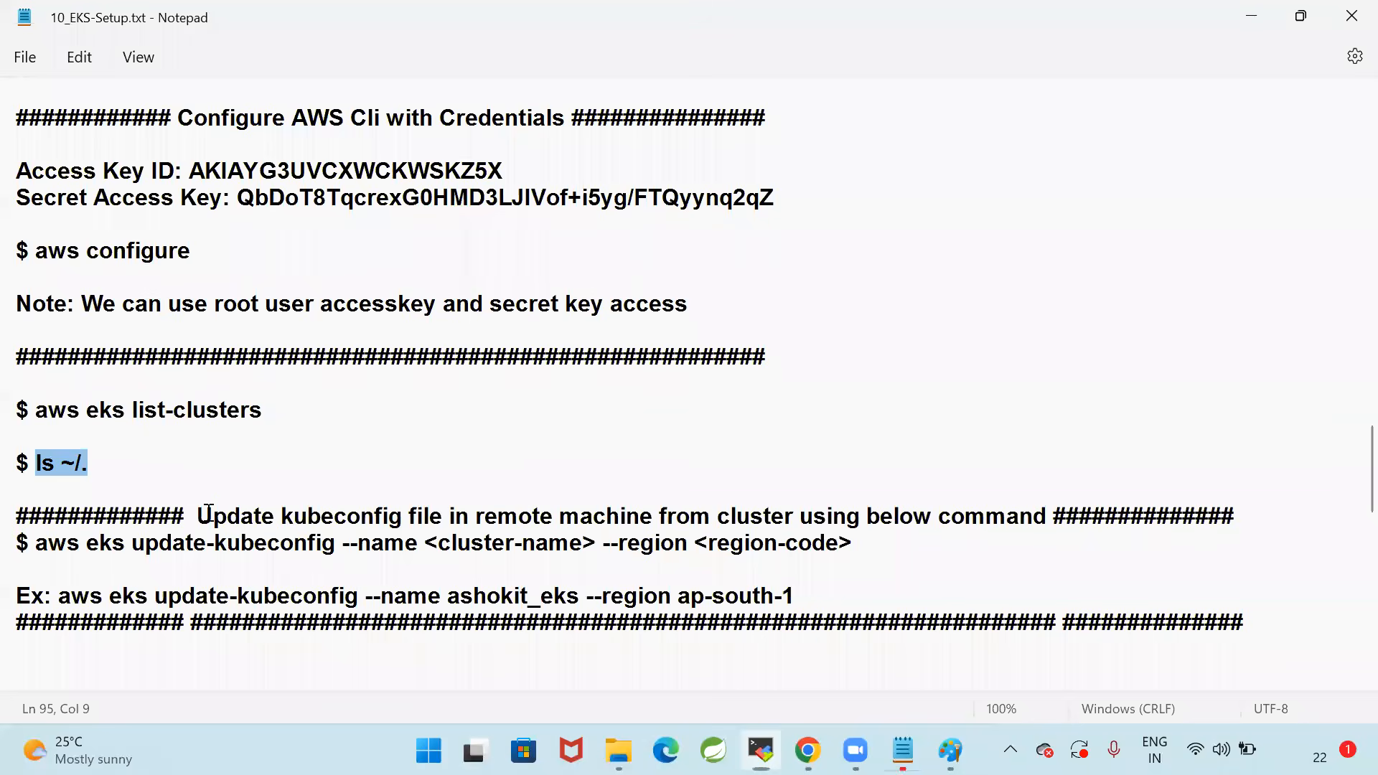
pyautogui.moveTo(191, 515); pyautogui.dragTo(651, 522)
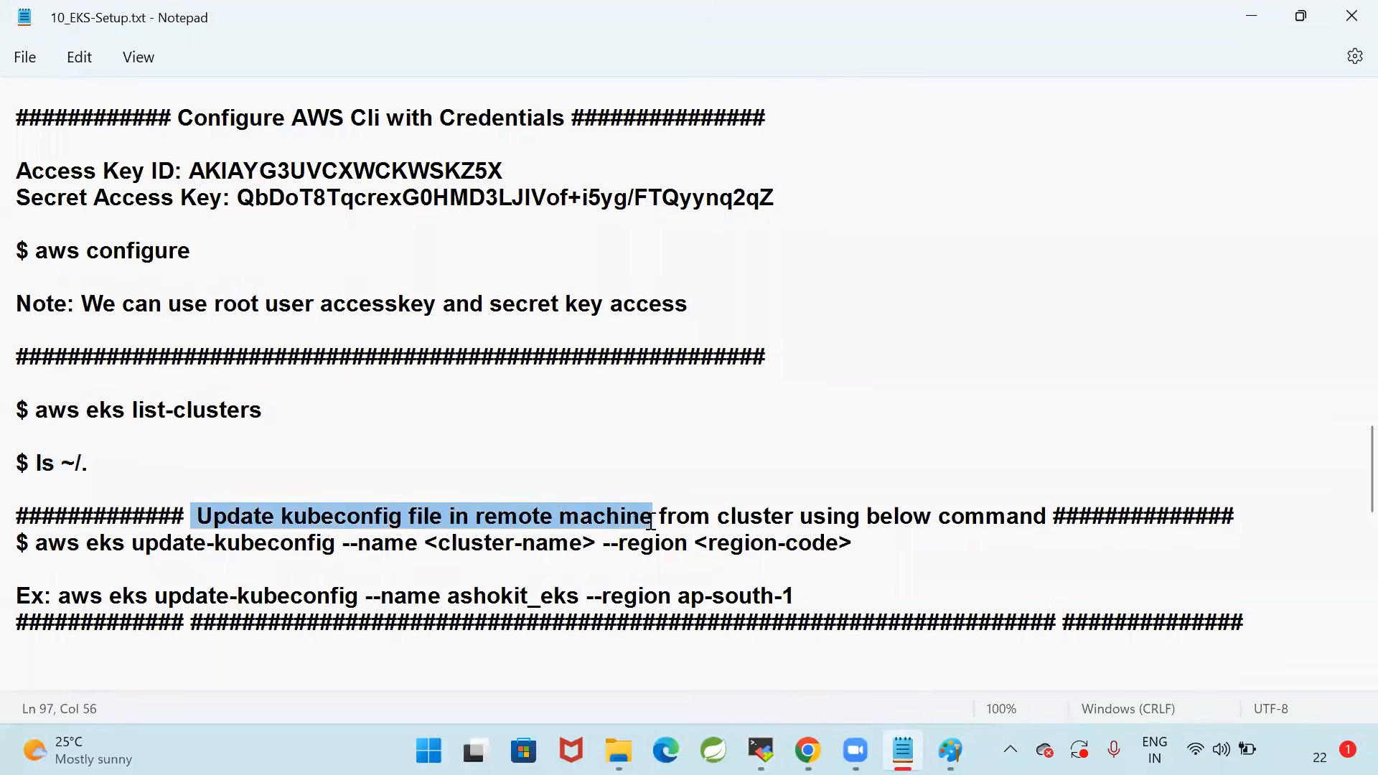
pyautogui.moveTo(941, 533); pyautogui.dragTo(1042, 524)
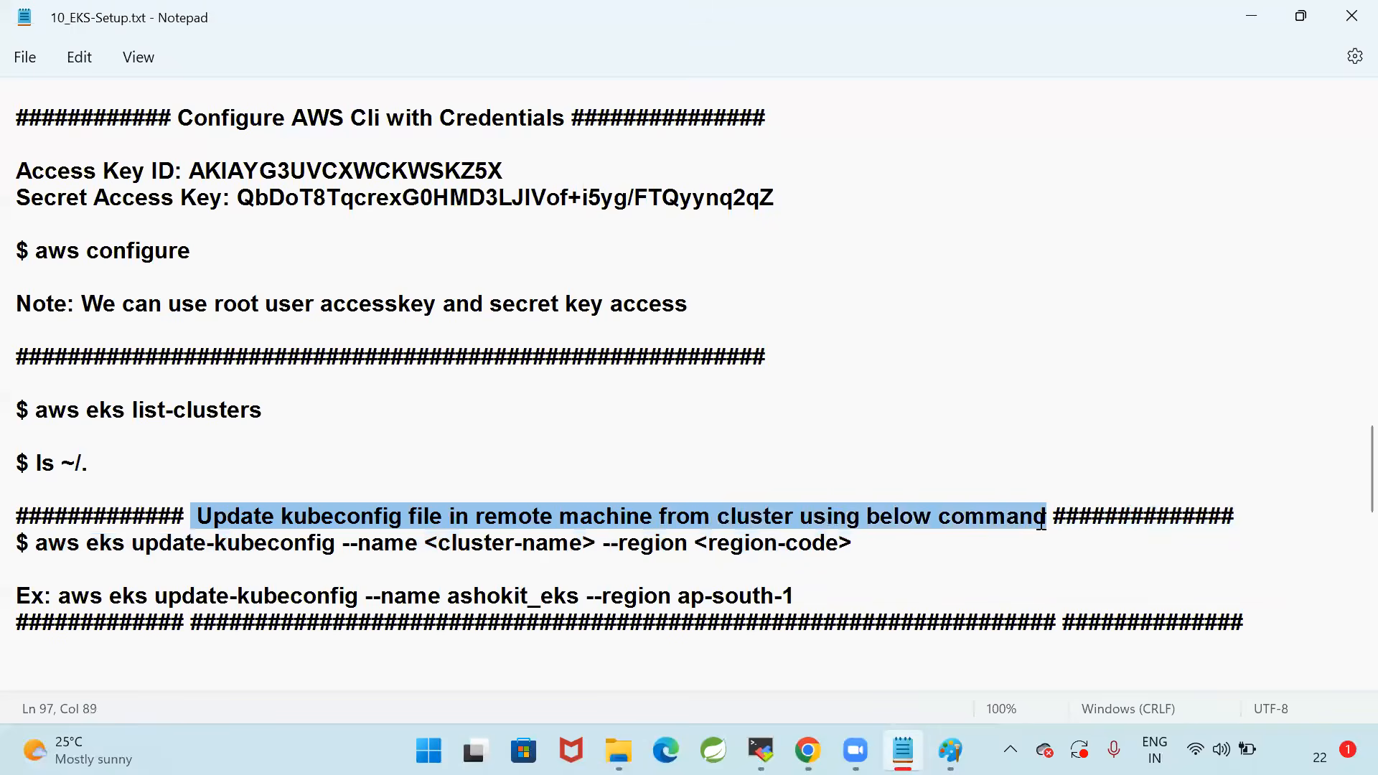
pyautogui.click(885, 554)
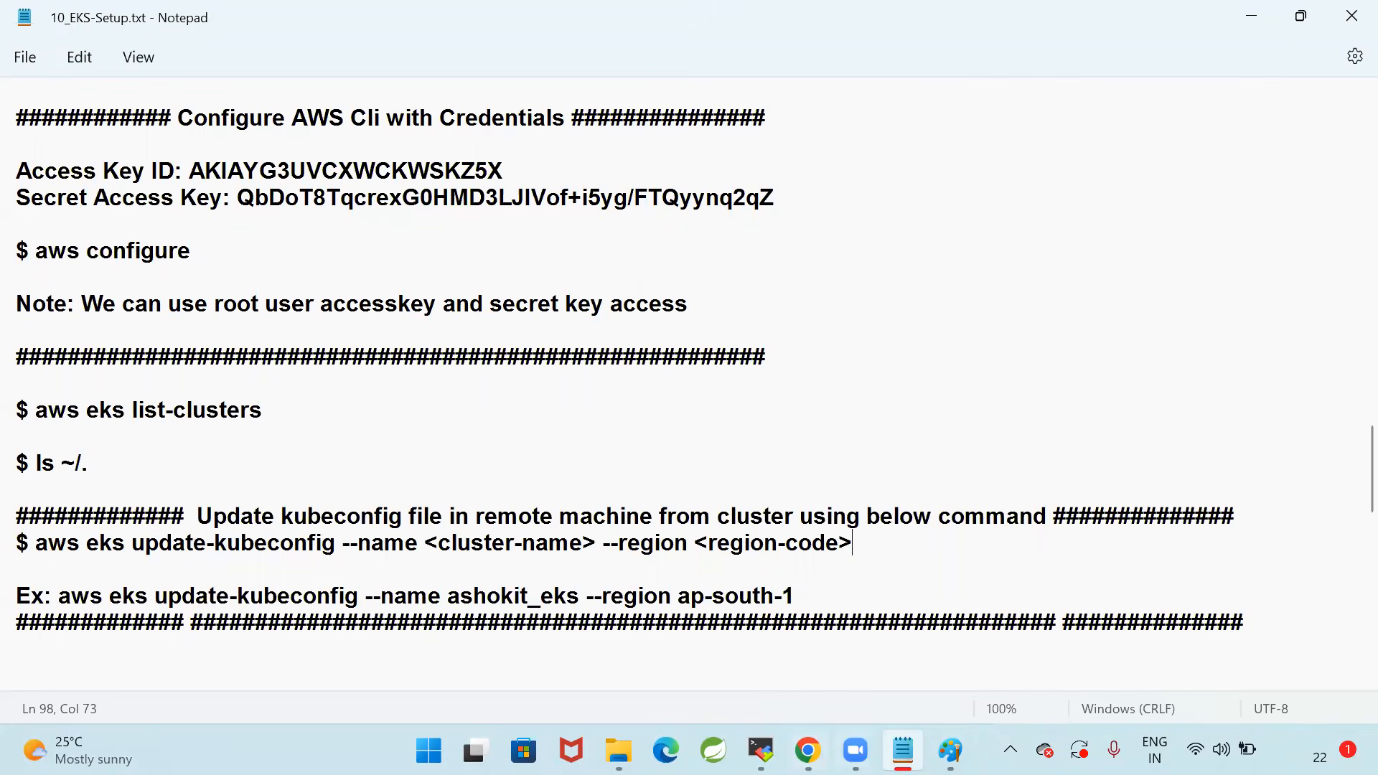
# Switch to the Paint diagram and examine the Control Plane label inside the AWS EKS box
pyautogui.click(950, 750)
pyautogui.moveTo(518, 366); pyautogui.dragTo(623, 448)
pyautogui.click(681, 496)
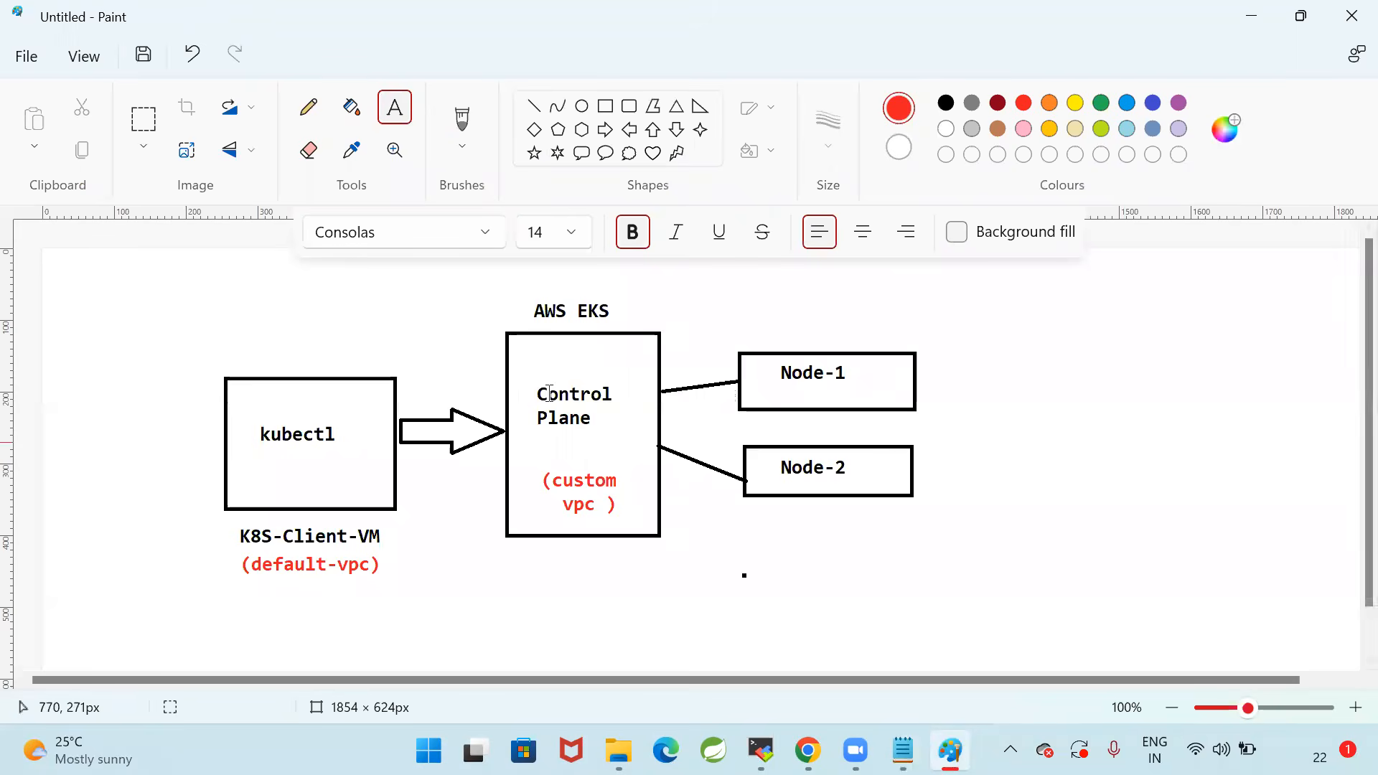
pyautogui.moveTo(532, 357); pyautogui.dragTo(636, 450)
pyautogui.click(503, 584)
pyautogui.moveTo(526, 366); pyautogui.dragTo(621, 450)
pyautogui.click(666, 501)
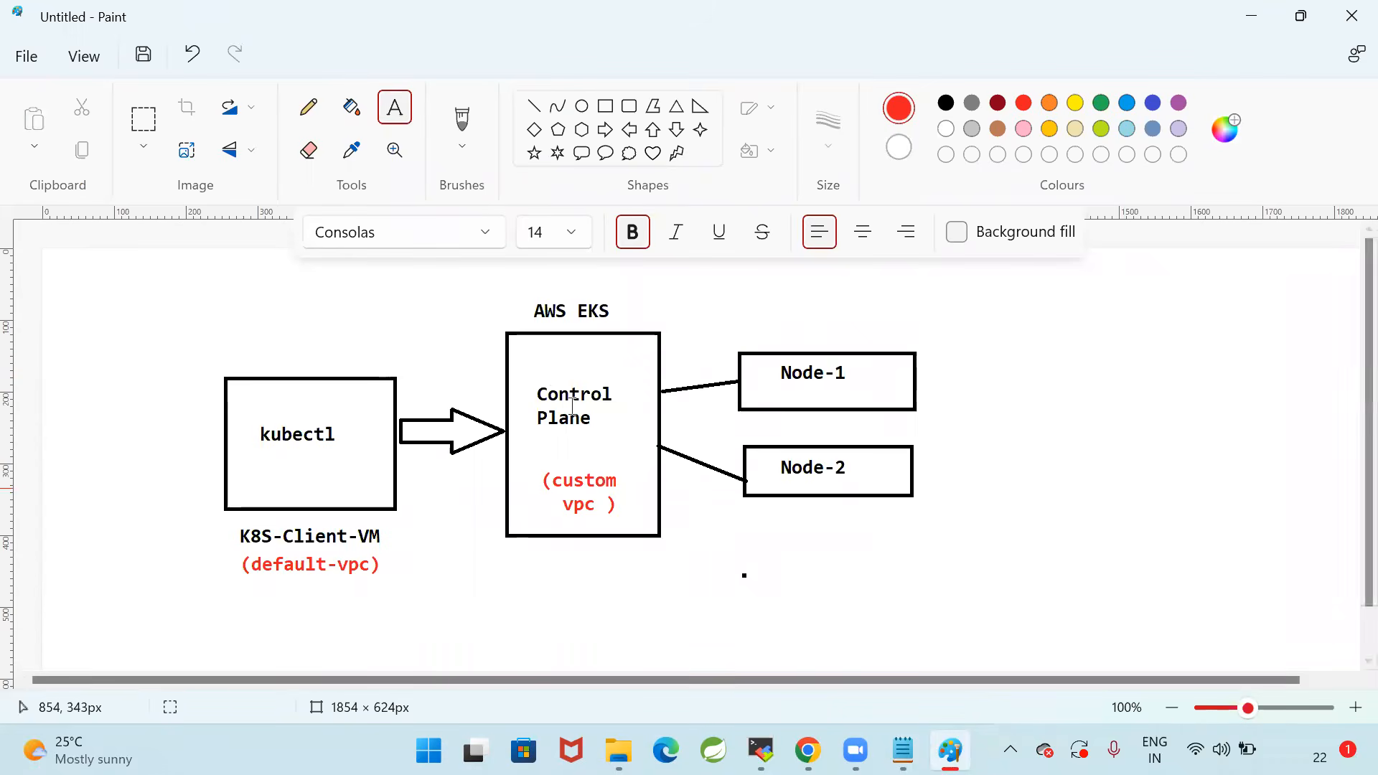
pyautogui.moveTo(531, 371); pyautogui.dragTo(598, 414)
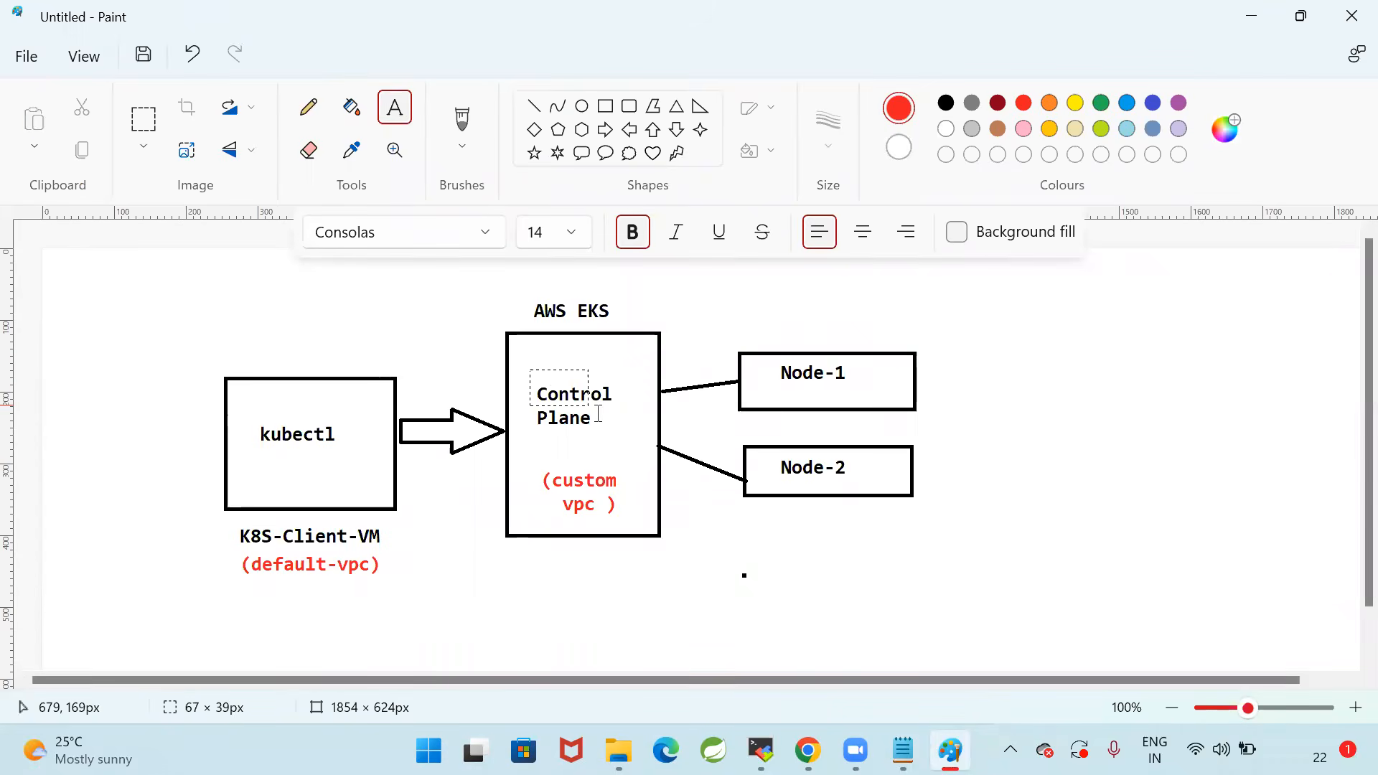
pyautogui.click(621, 451)
pyautogui.moveTo(529, 361); pyautogui.dragTo(620, 438)
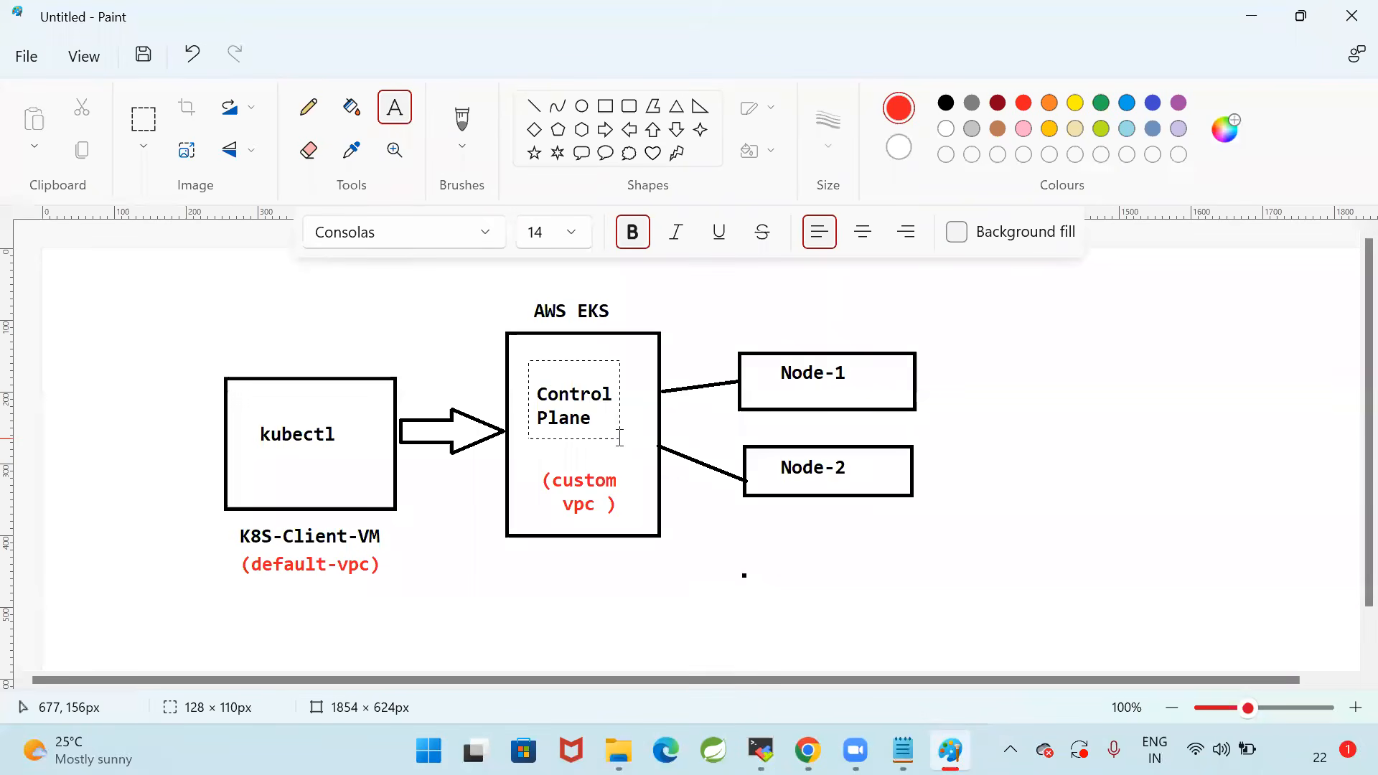
pyautogui.click(632, 486)
pyautogui.moveTo(526, 366); pyautogui.dragTo(627, 443)
pyautogui.click(639, 483)
# Draw a curved red pencil arrow from the top of the Control Plane box to the top of the kubectl box
pyautogui.click(310, 109)
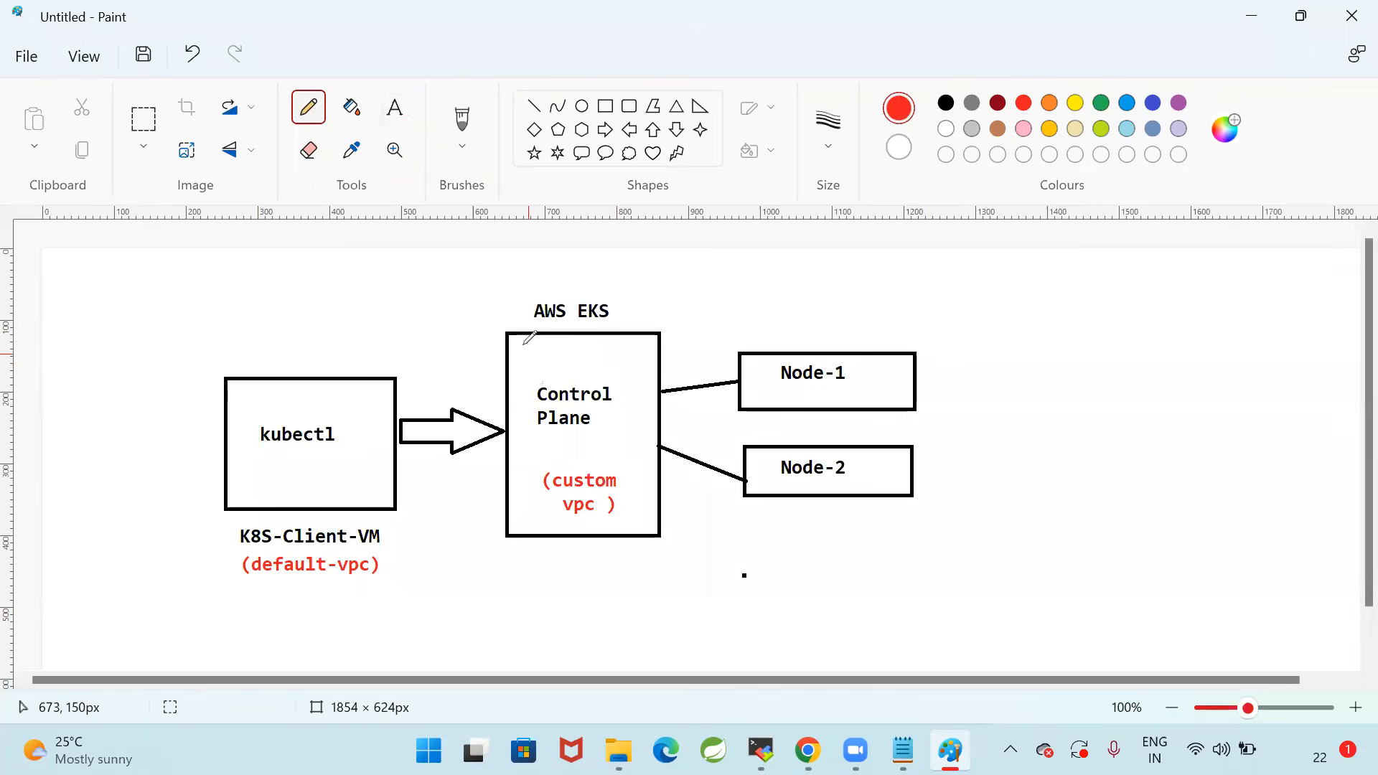
pyautogui.click(839, 138)
pyautogui.click(837, 284)
pyautogui.moveTo(518, 332)
pyautogui.mouseDown()
pyautogui.moveTo(347, 289)
pyautogui.moveTo(302, 377)
pyautogui.mouseUp()
pyautogui.moveTo(285, 357)
pyautogui.mouseDown()
pyautogui.moveTo(302, 377)
pyautogui.moveTo(340, 358)
pyautogui.mouseUp()
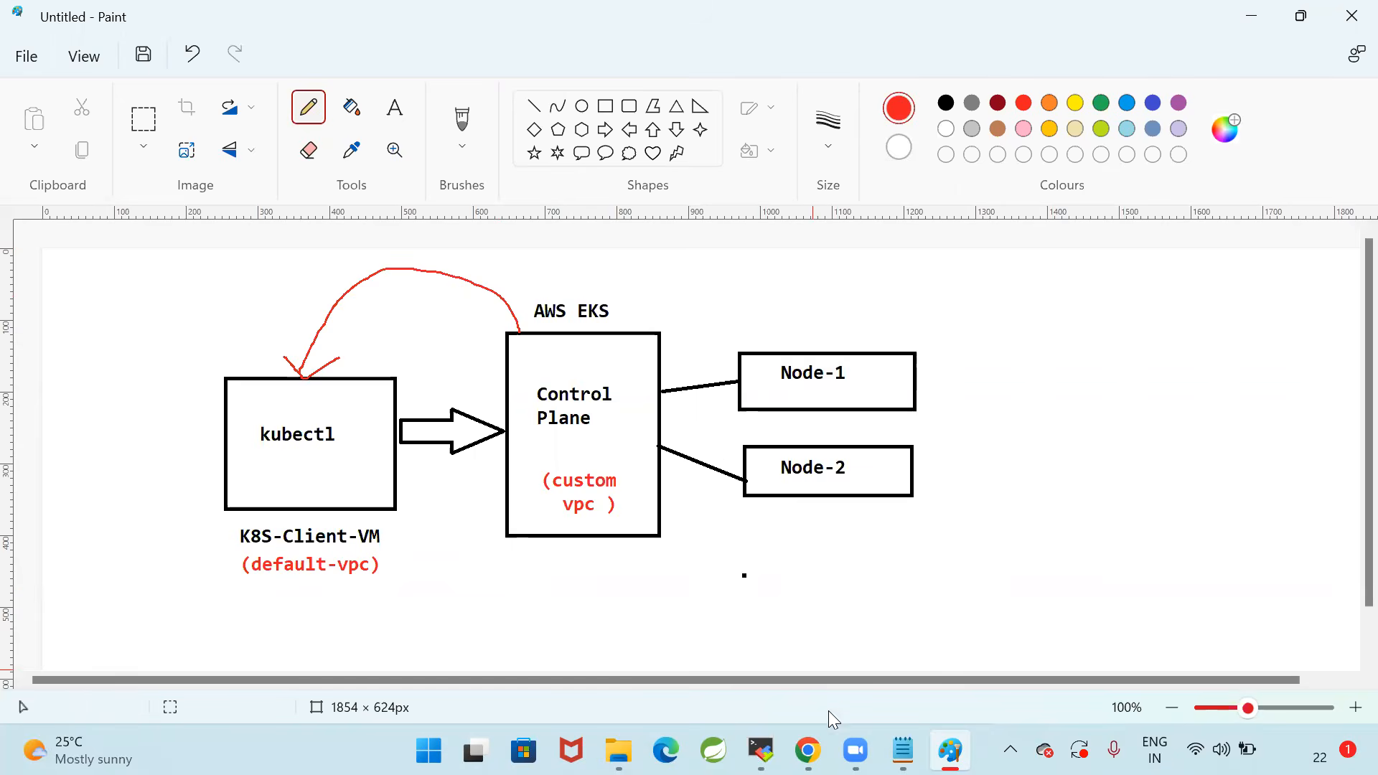
# In the Notepad notes, review the cluster-name and region-code placeholders of the aws eks update-kubeconfig command
pyautogui.moveTo(761, 751)
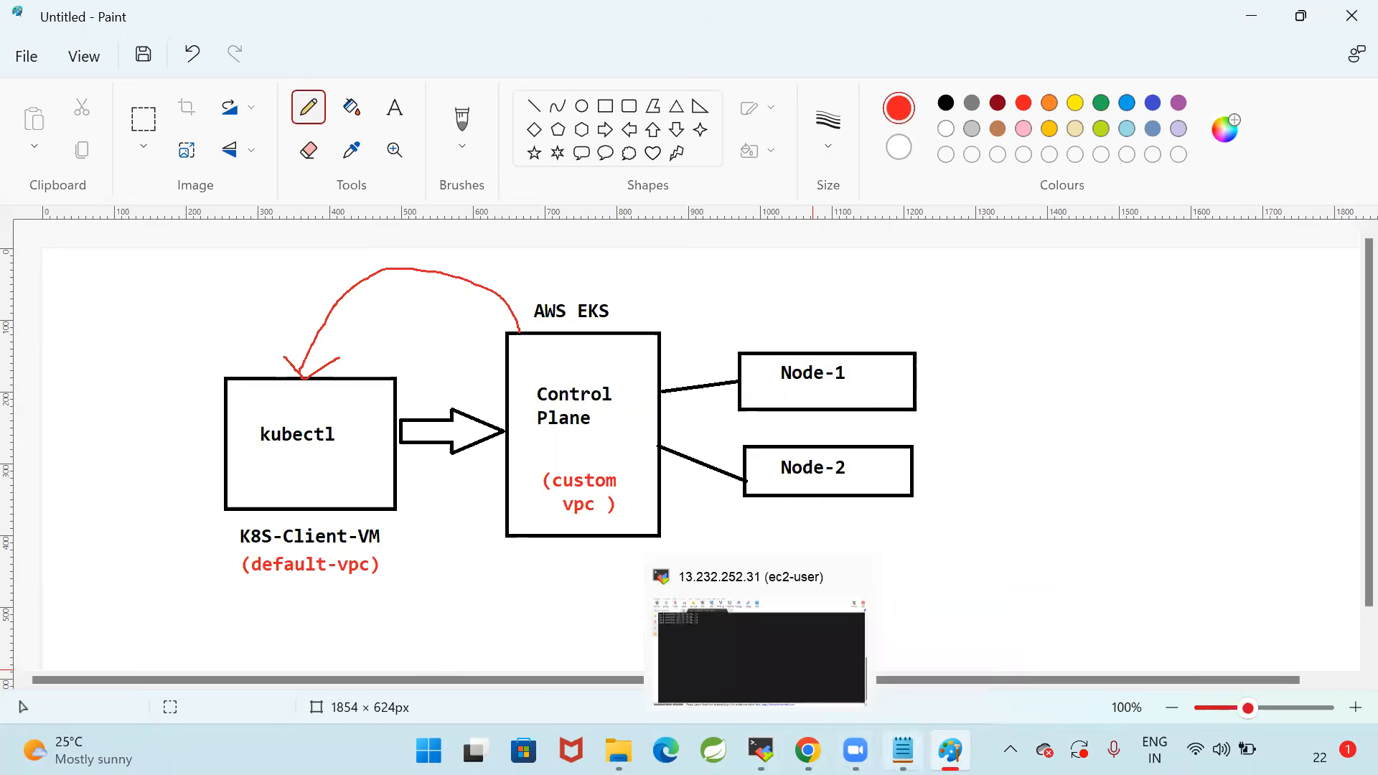
pyautogui.click(903, 747)
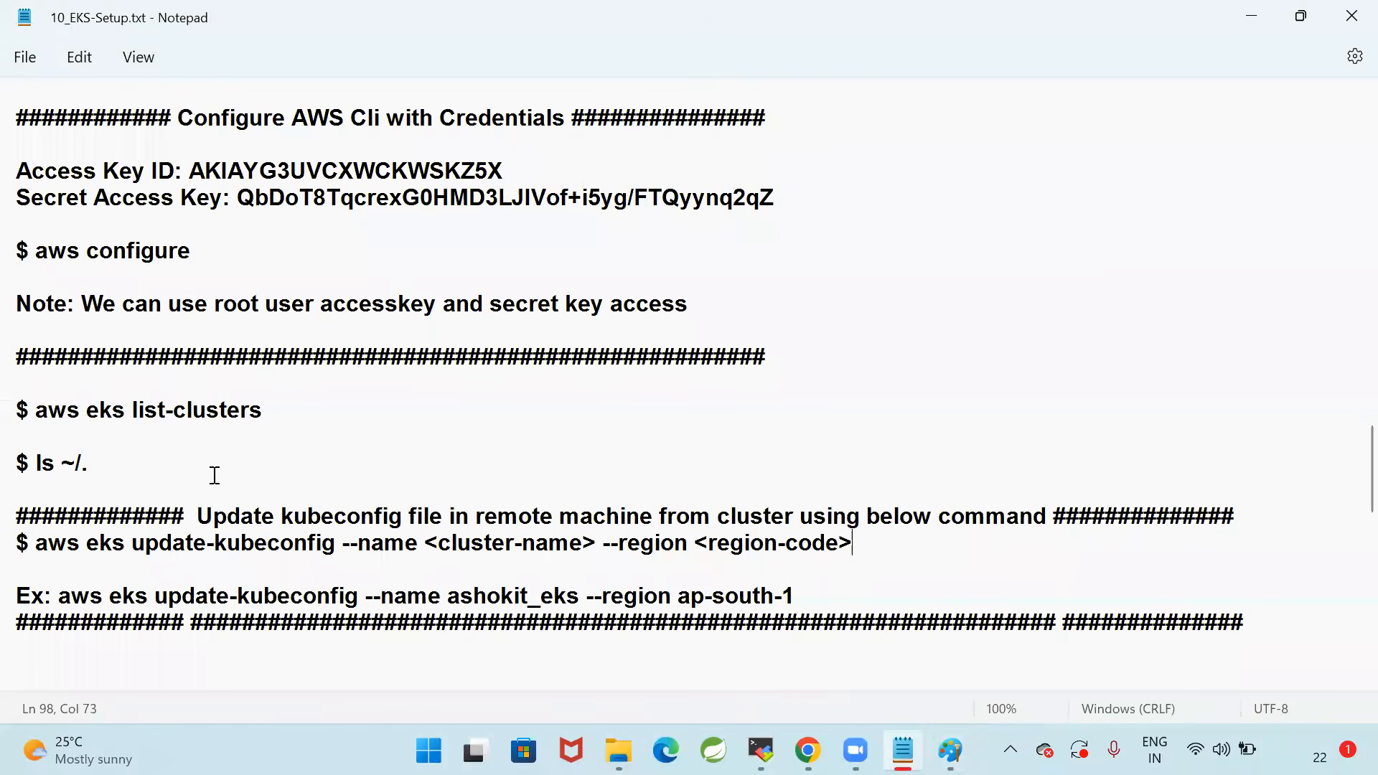
pyautogui.scroll(-1, 215, 475)
pyautogui.moveTo(129, 465); pyautogui.dragTo(583, 466)
pyautogui.click(387, 477)
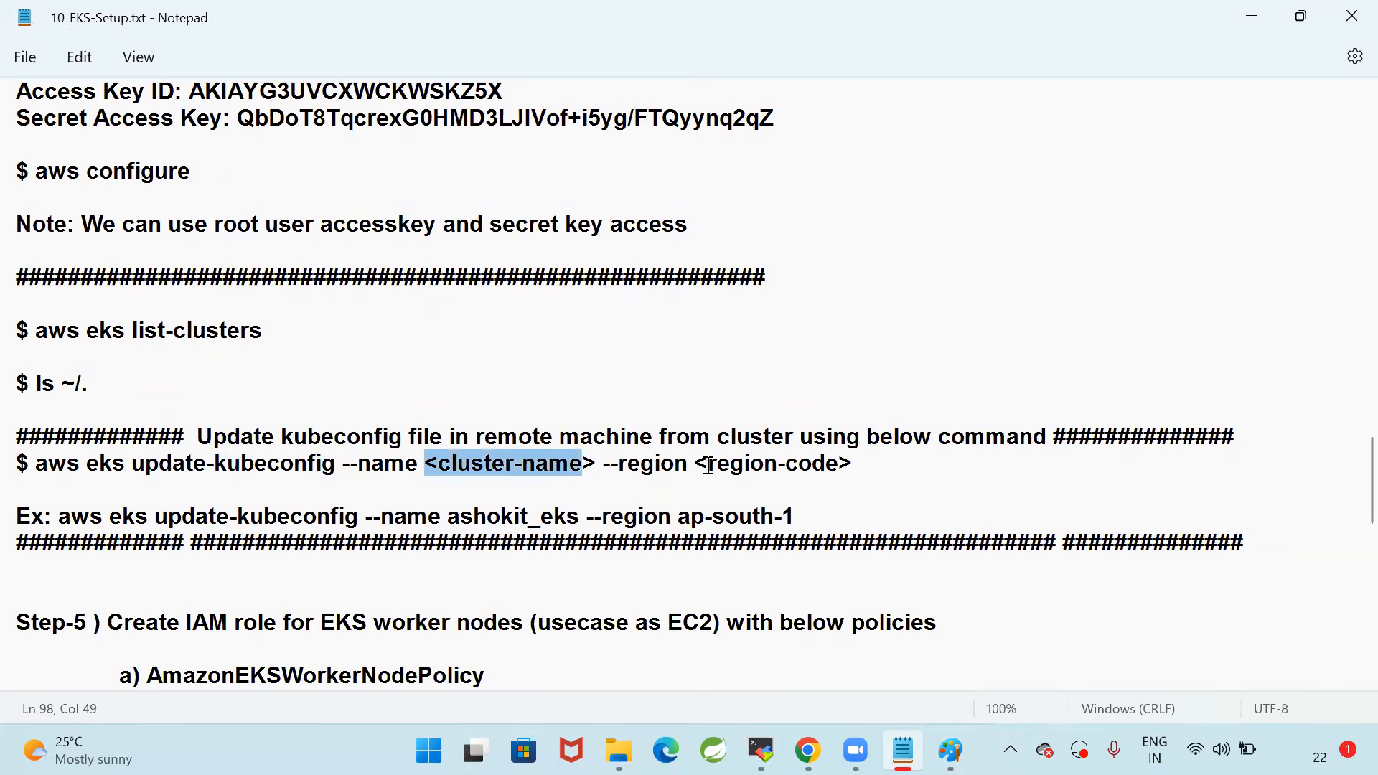
pyautogui.moveTo(697, 466); pyautogui.dragTo(854, 466)
pyautogui.click(903, 466)
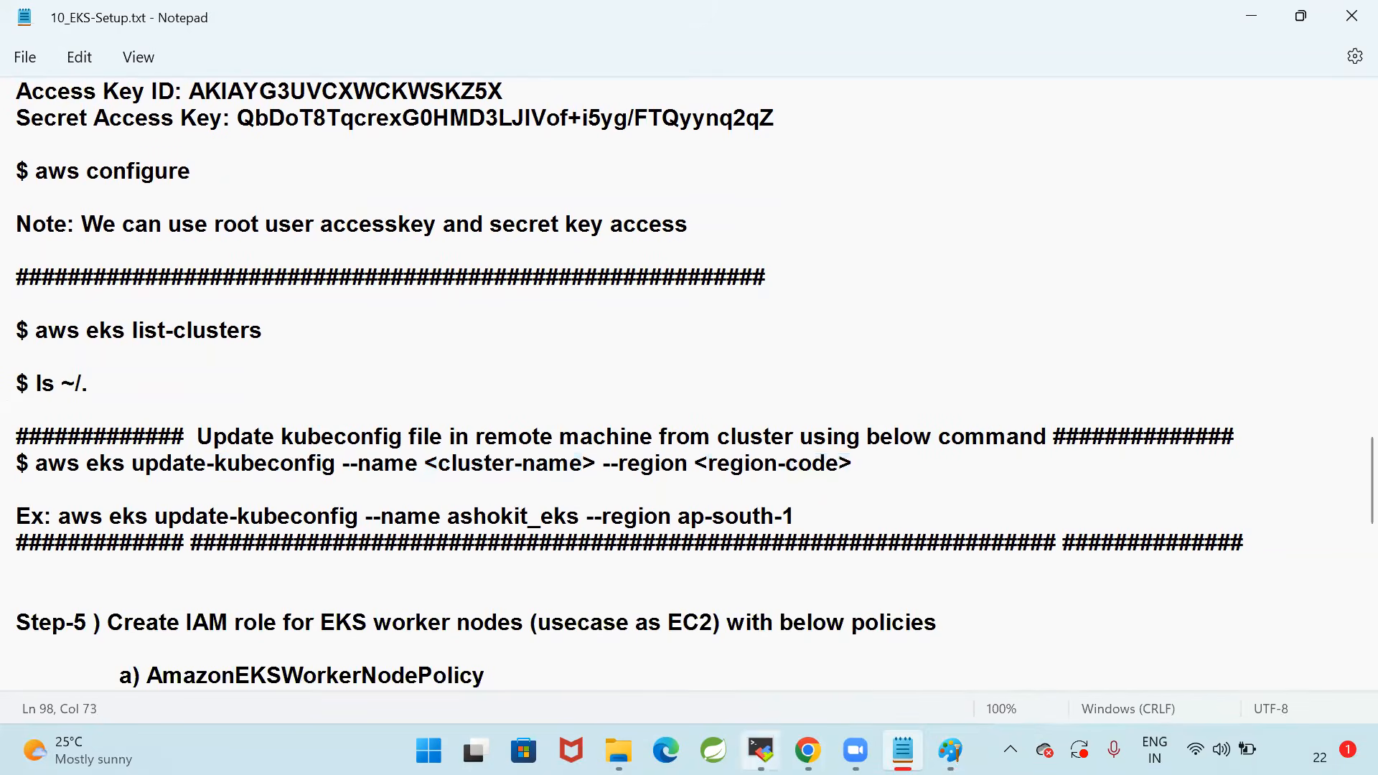
# Run ls ~/. and aws eks list-clusters in the MobaXterm terminal
pyautogui.click(762, 749)
pyautogui.write('ls ~/.')
pyautogui.press('Return')
pyautogui.write('clear')
pyautogui.press('Up')
pyautogui.press('Up')
pyautogui.press('Return')
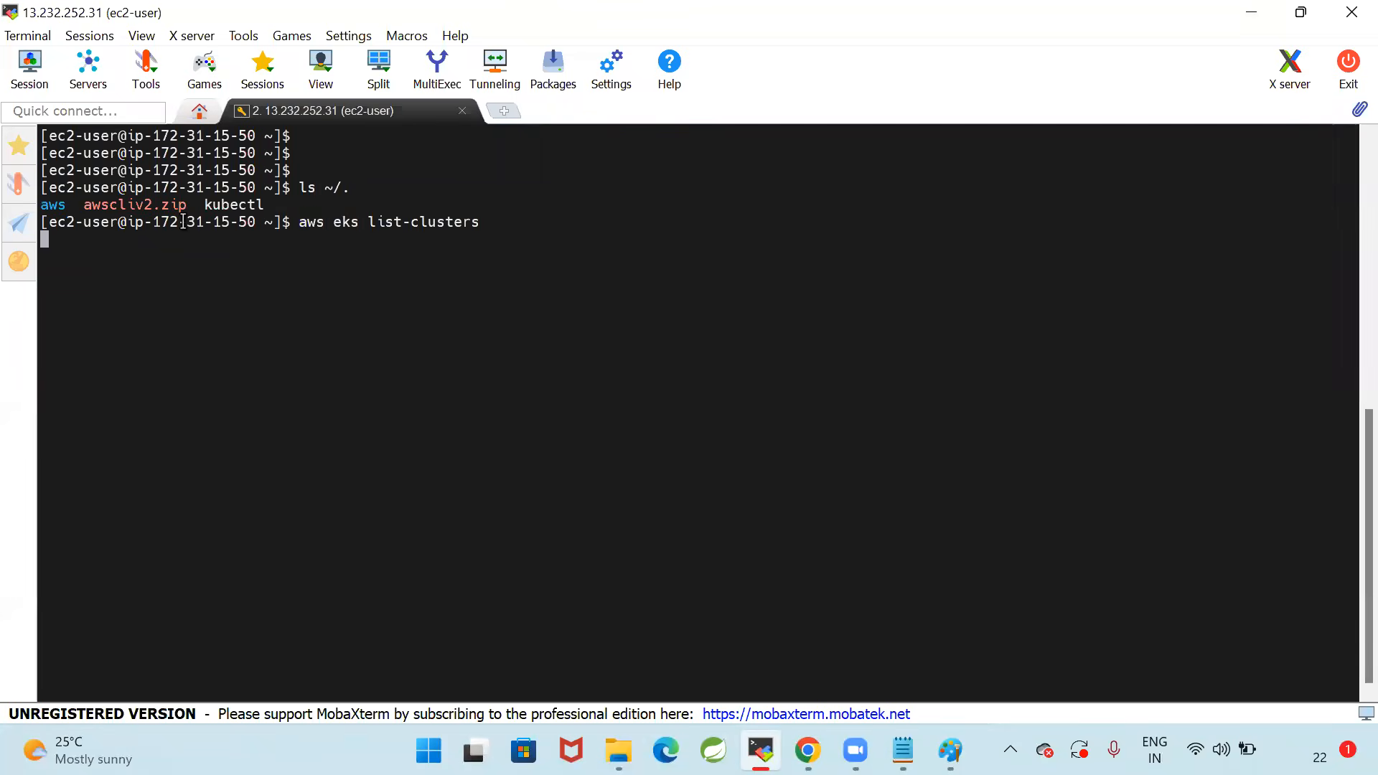
# Copy the cluster name EKS-Cluster from the terminal output and replace ashokit_eks with it in the notes' example command
pyautogui.moveTo(119, 273); pyautogui.dragTo(213, 273)
pyautogui.hotkey('ctrl', 'c')
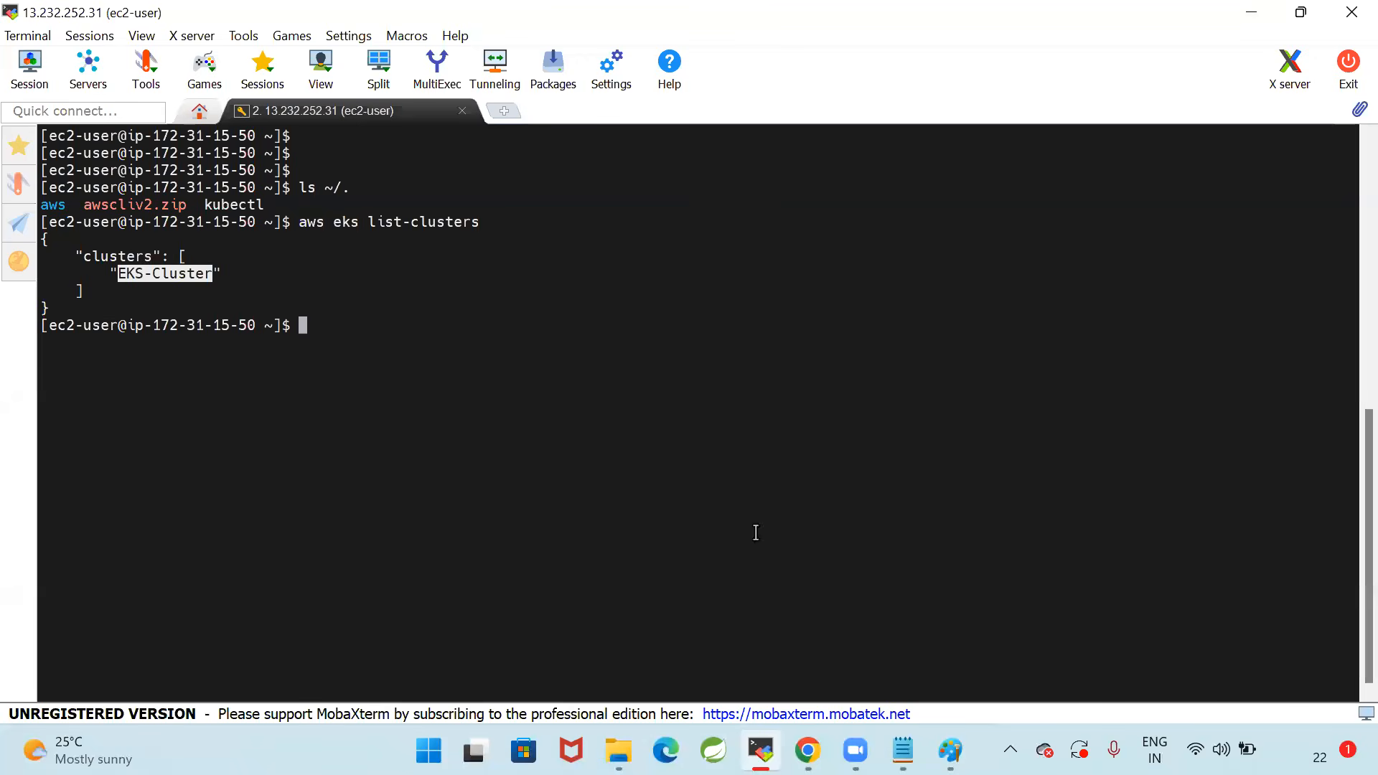
pyautogui.hotkey('alt', 'Tab')
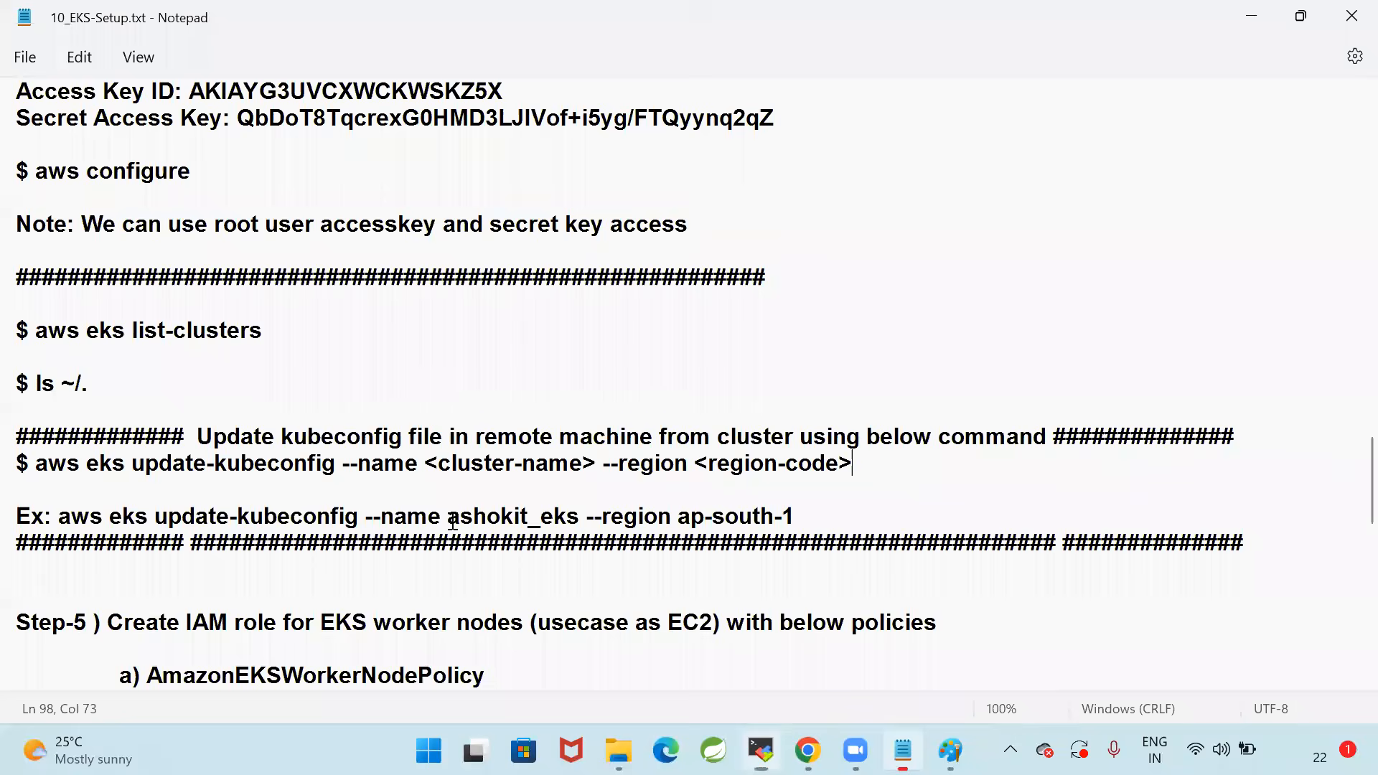
pyautogui.moveTo(452, 522); pyautogui.dragTo(579, 519)
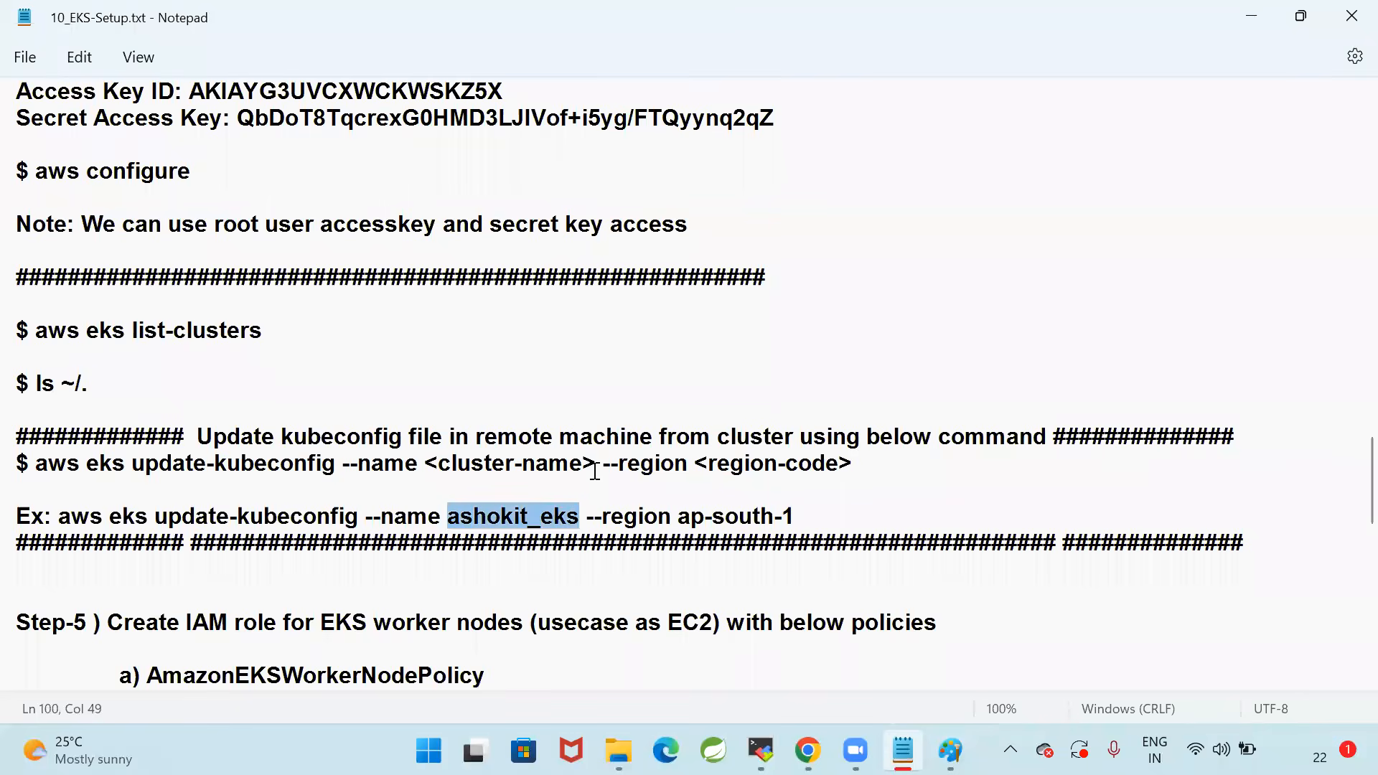
pyautogui.hotkey('ctrl', 'v')
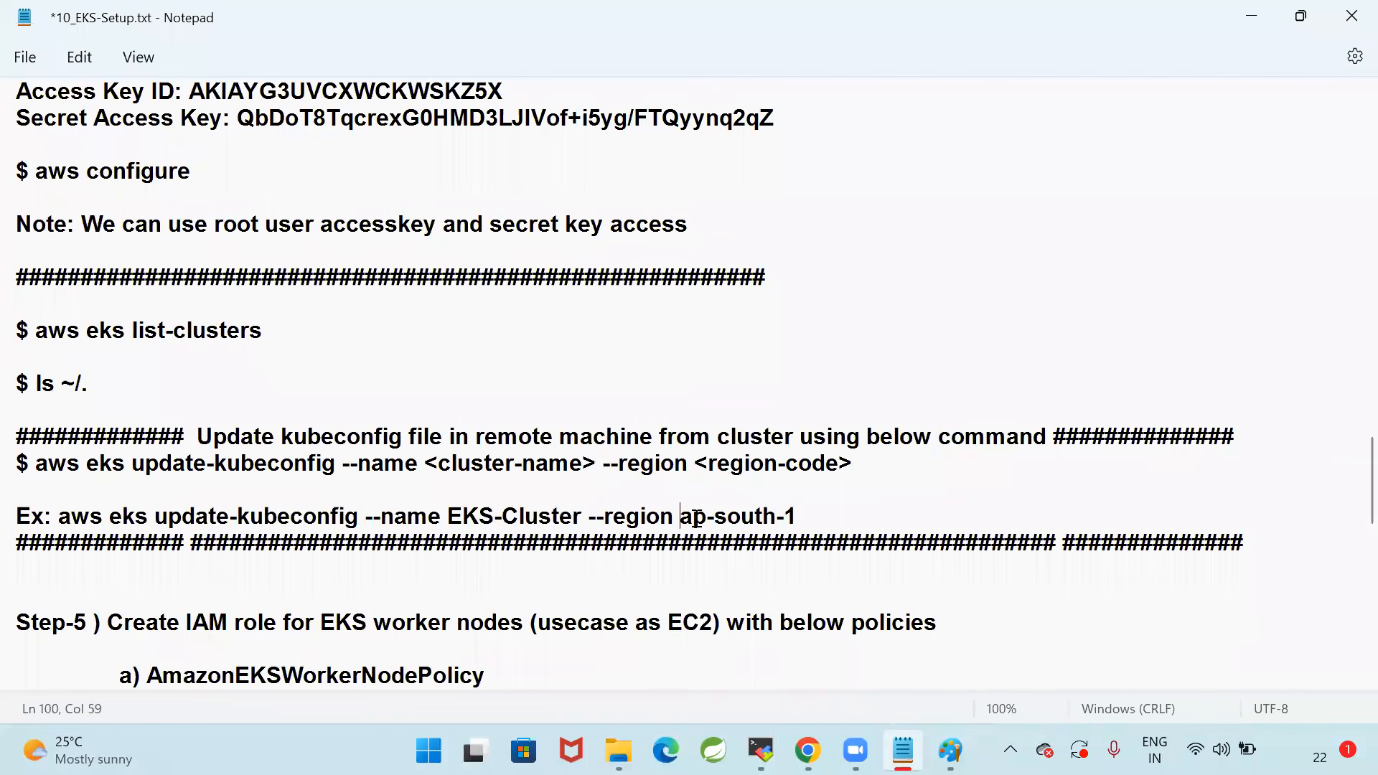
# Copy the example command from the notes and run aws eks update-kubeconfig --name EKS-Cluster --region ap-south-1 in the MobaXterm terminal
pyautogui.moveTo(680, 518); pyautogui.dragTo(809, 514)
pyautogui.click(860, 509)
pyautogui.moveTo(60, 518); pyautogui.dragTo(984, 519)
pyautogui.hotkey('ctrl', 'c')
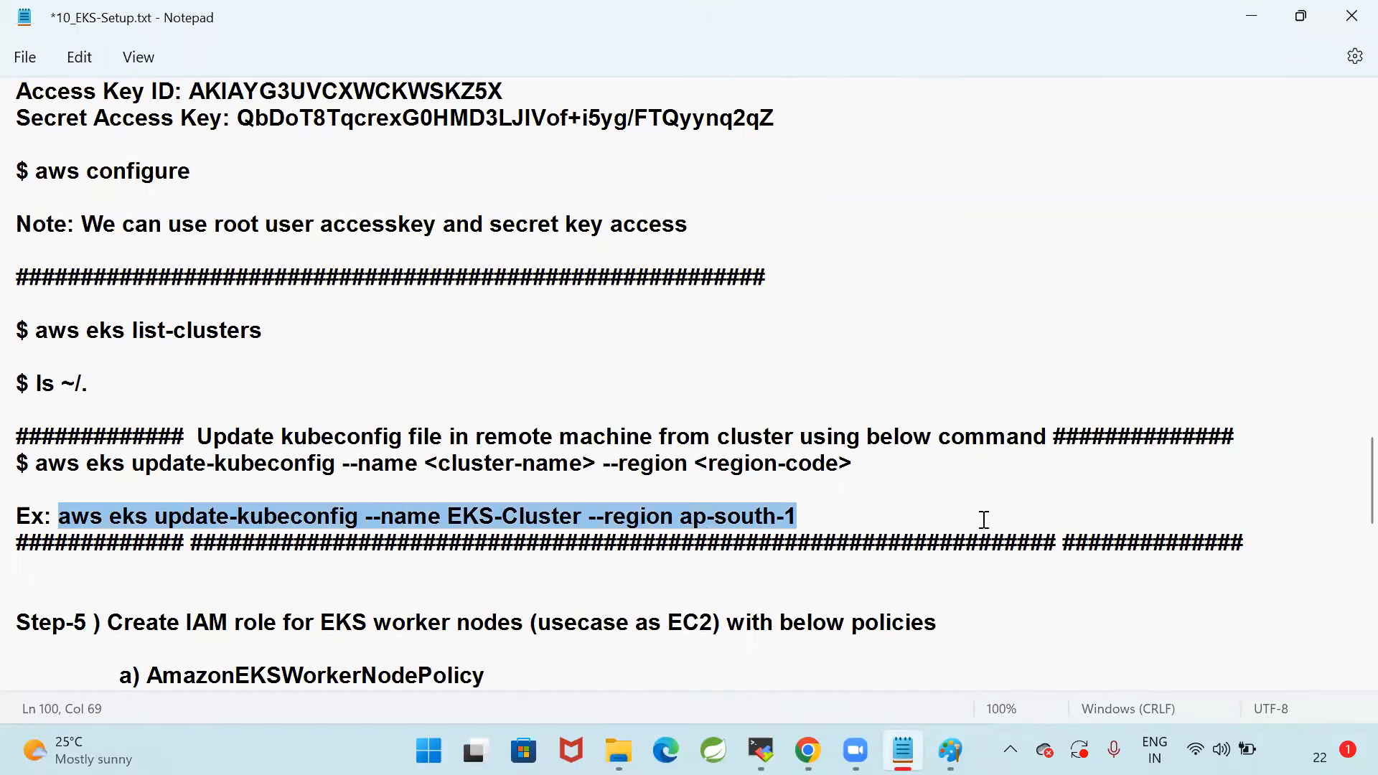
pyautogui.click(761, 750)
pyautogui.rightClick(499, 352)
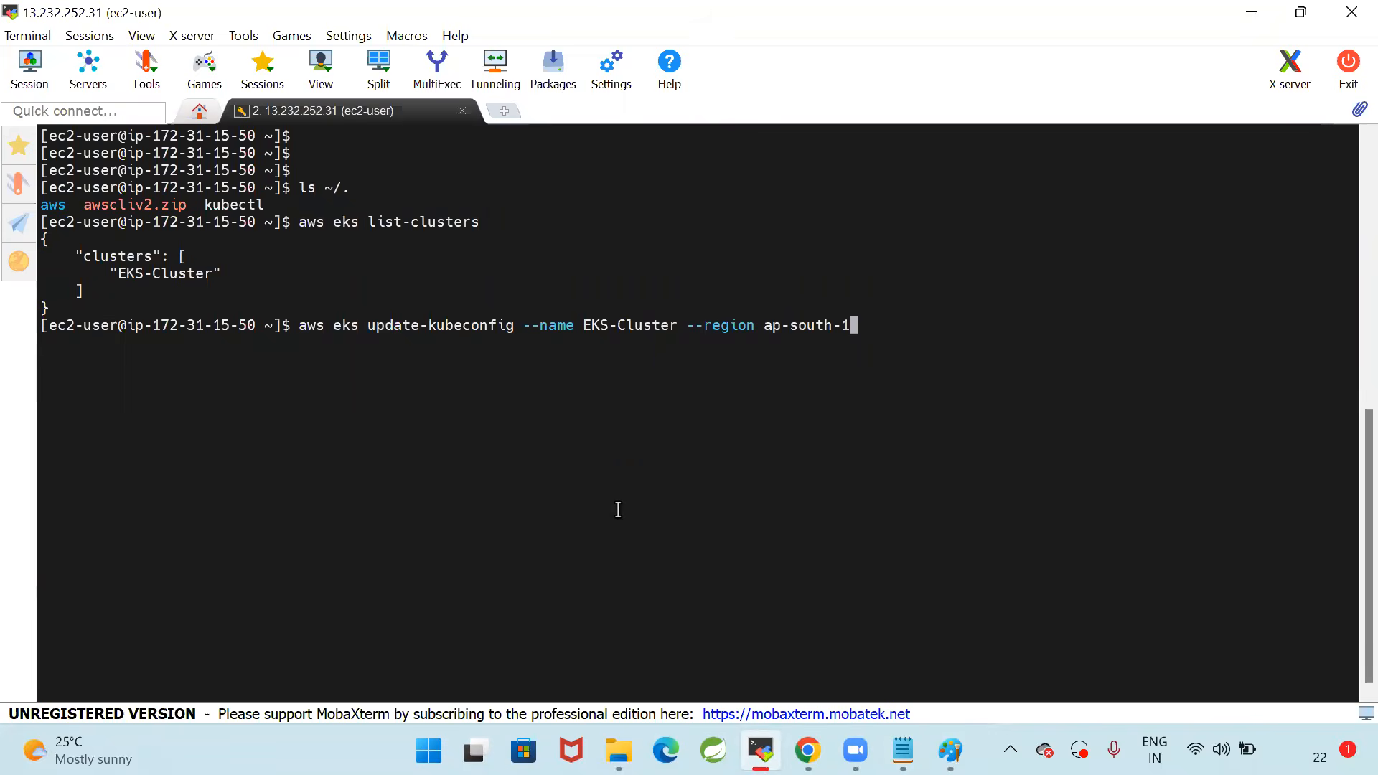
pyautogui.press('Return')
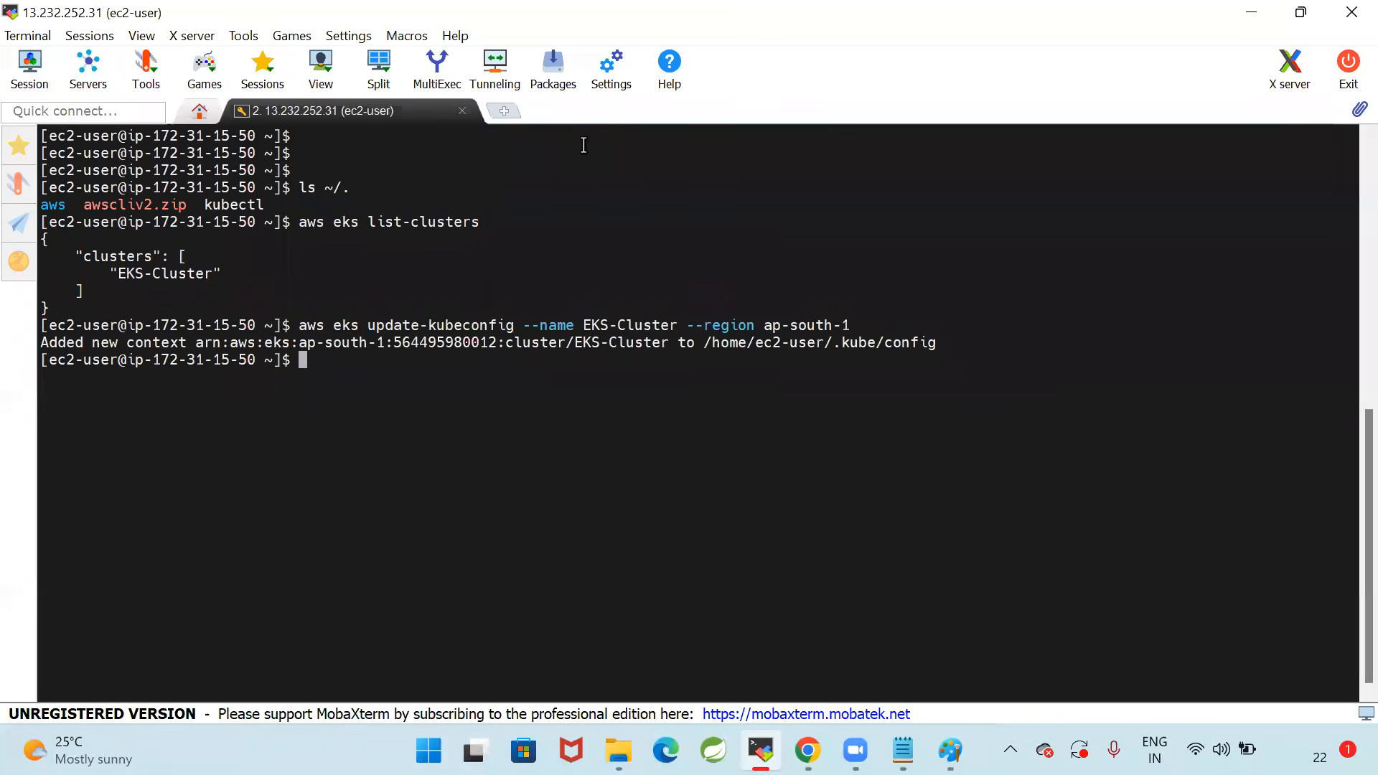
pyautogui.hotkey('alt', 'Tab')
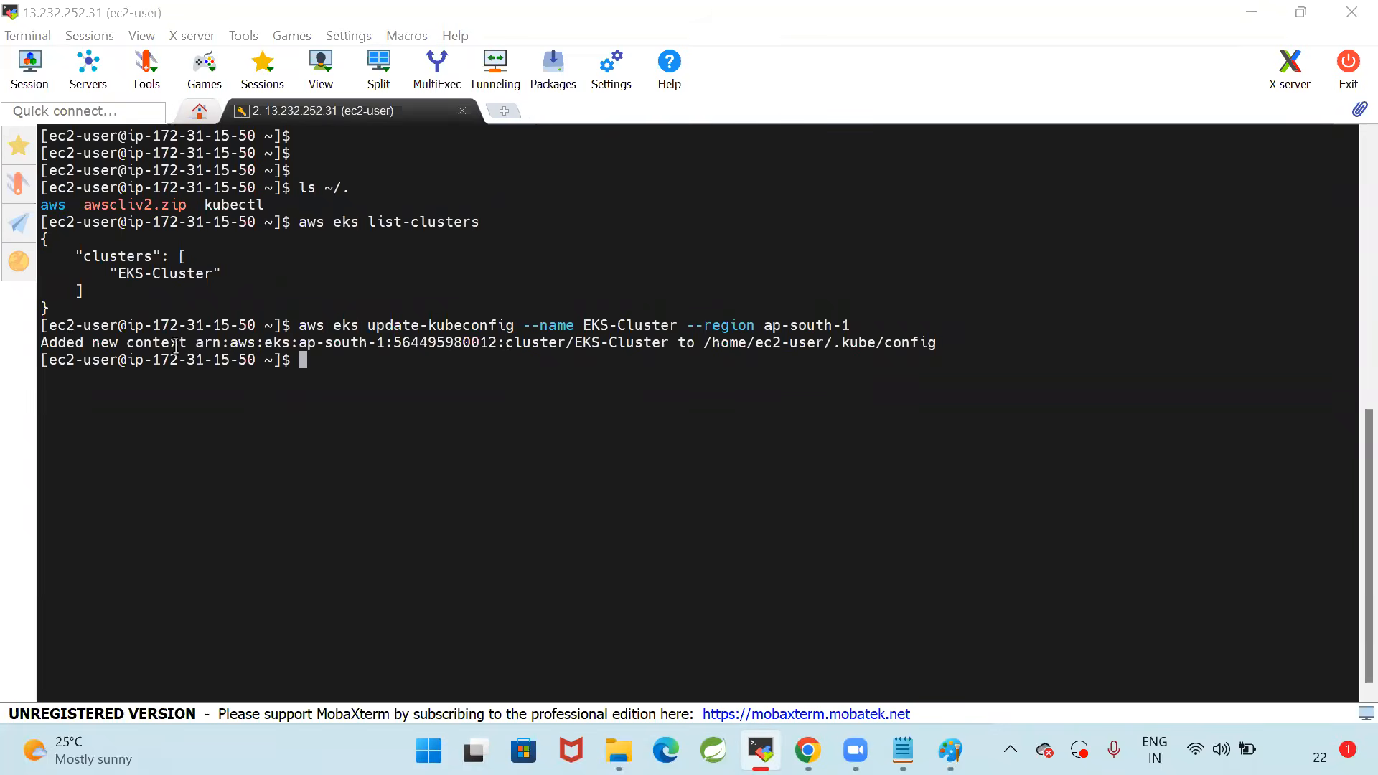
pyautogui.moveTo(195, 346); pyautogui.dragTo(936, 344)
pyautogui.click(672, 363)
pyautogui.click(853, 388)
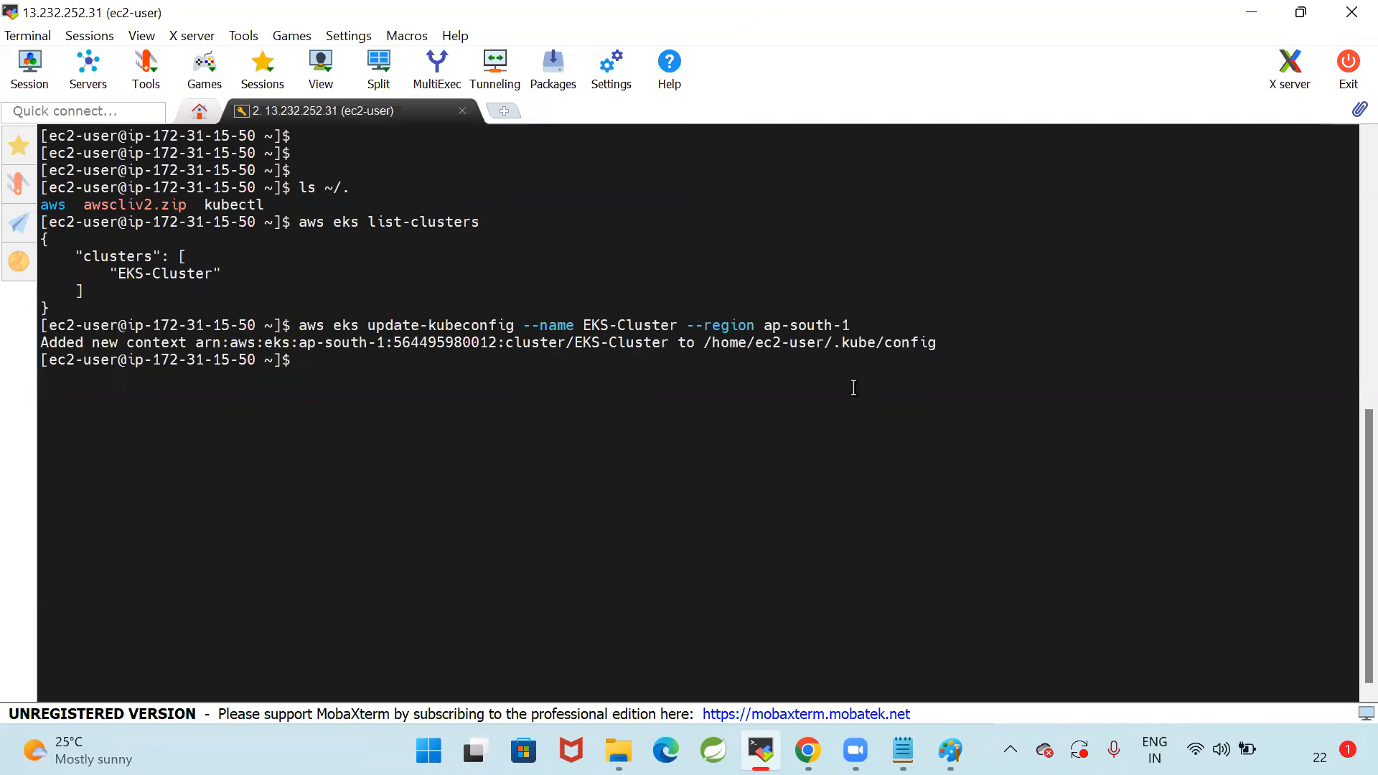
# Print the kubeconfig file with cat, using the path /home/ec2-user/.kube/config from the update command's output
pyautogui.press('Return')
pyautogui.press('Return')
pyautogui.write('cat')
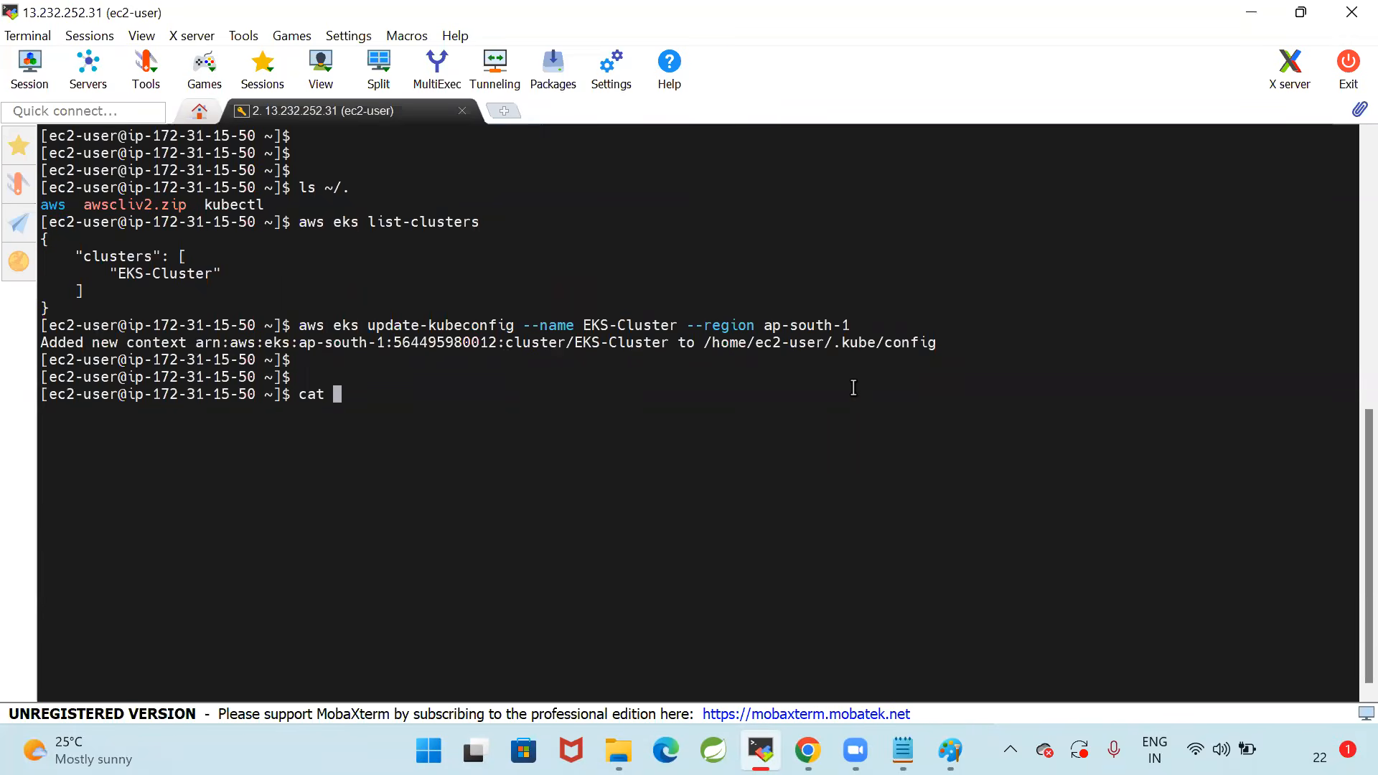
pyautogui.moveTo(703, 344); pyautogui.dragTo(936, 344)
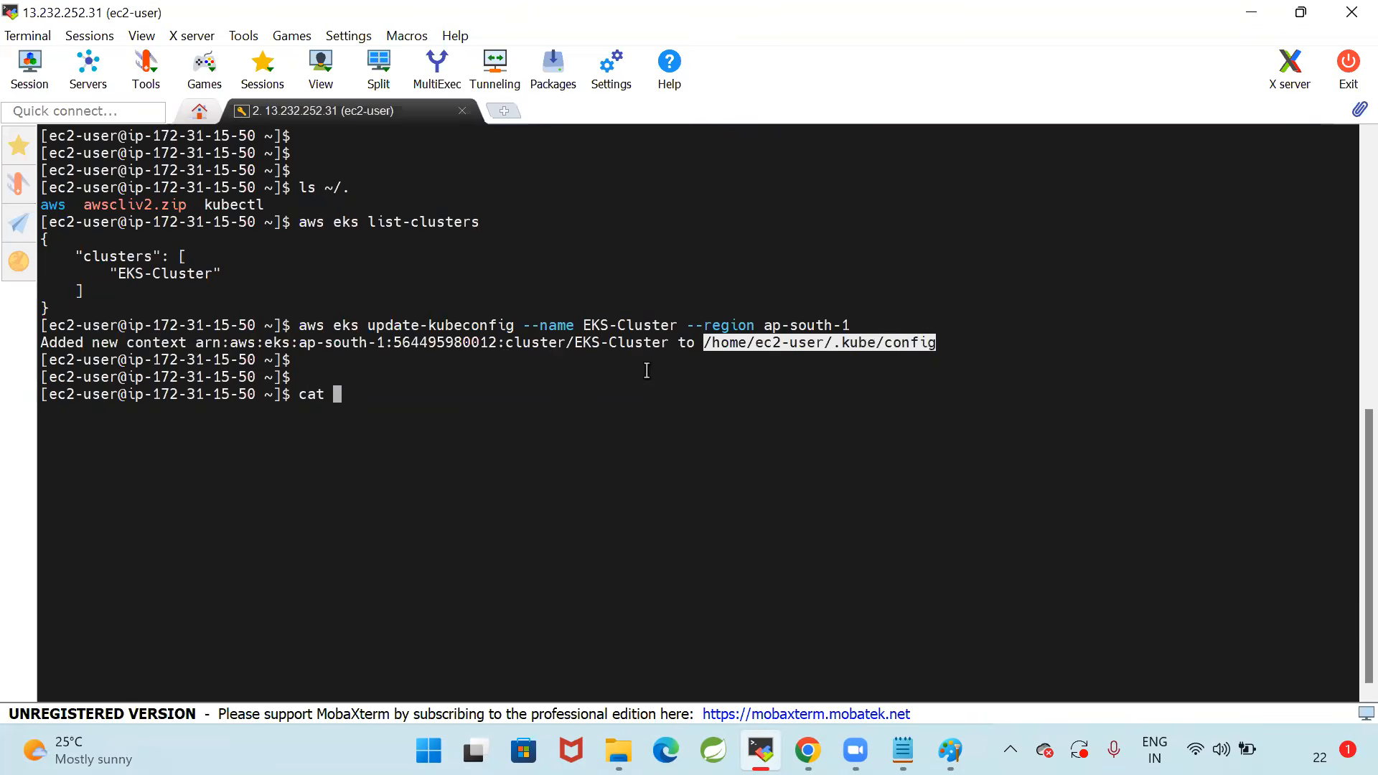
pyautogui.rightClick(576, 381)
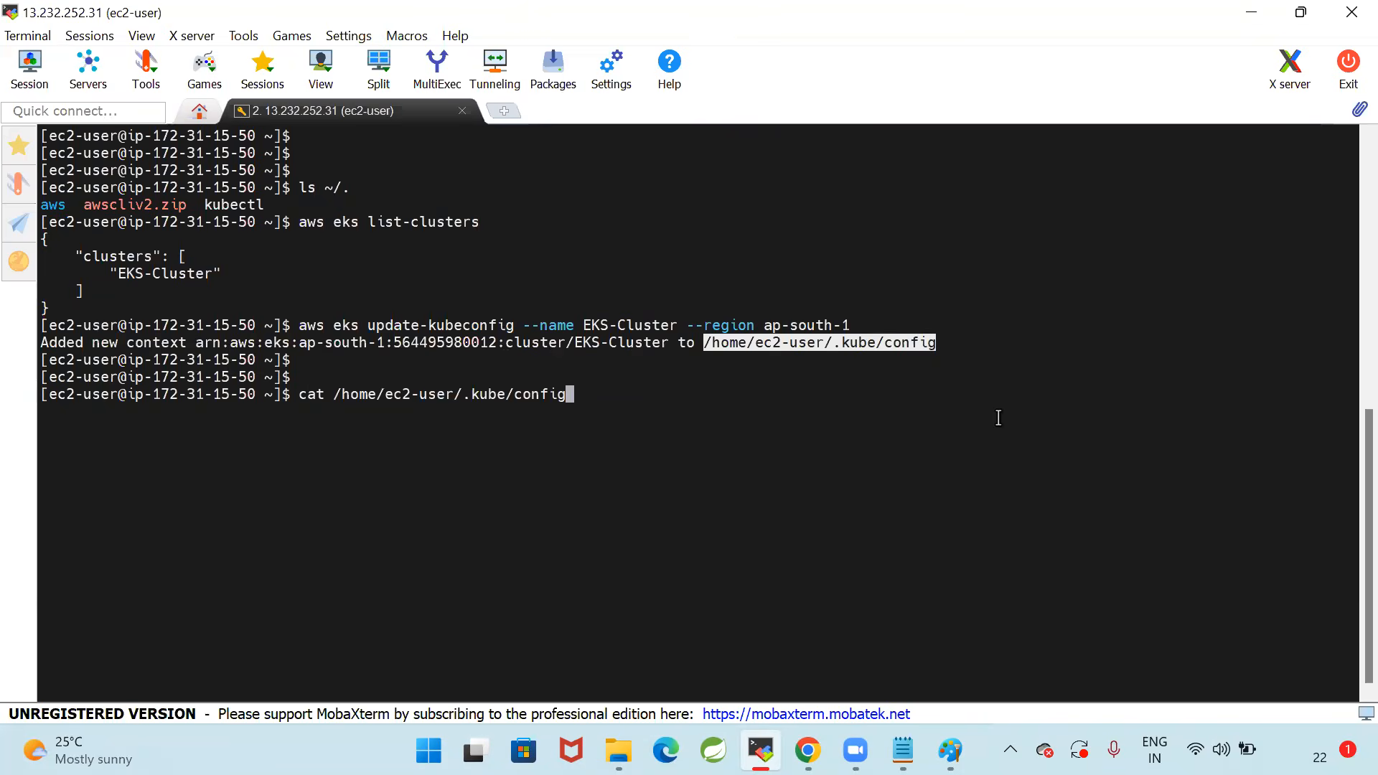
pyautogui.press('Return')
# Examine the printed kubeconfig, including its file path, certificate data, server URL, contexts and user exec arguments
pyautogui.scroll(6, 356, 347)
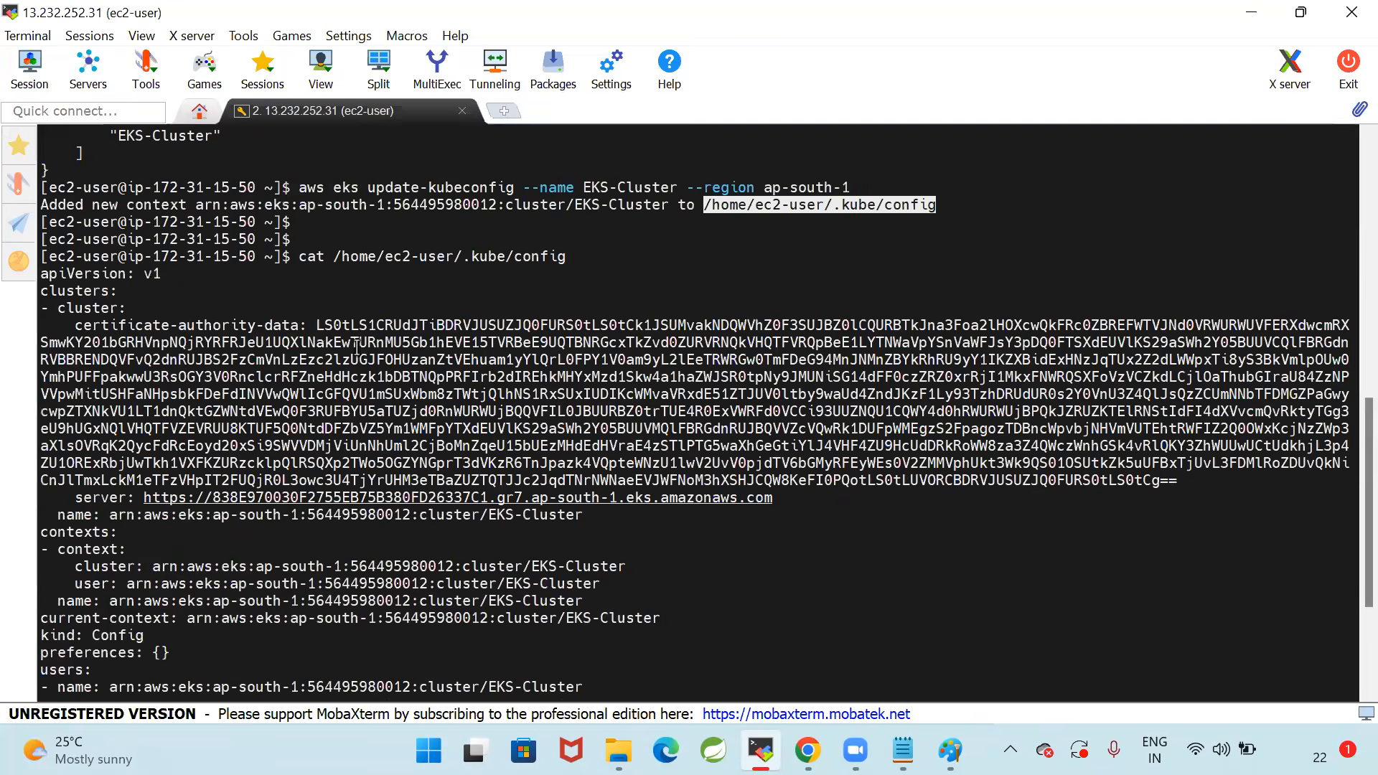
pyautogui.scroll(1, 337, 314)
pyautogui.moveTo(531, 308); pyautogui.dragTo(334, 308)
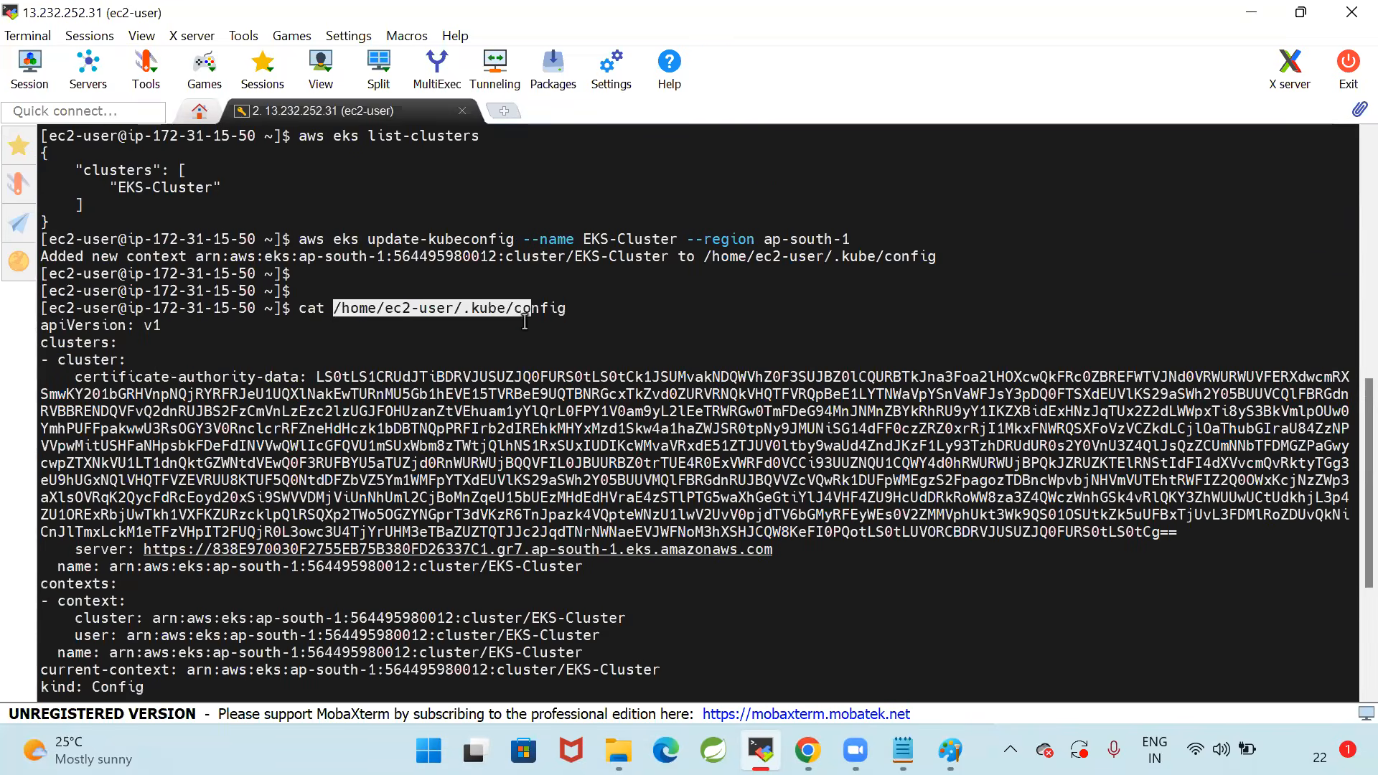
pyautogui.scroll(-2, 43, 235)
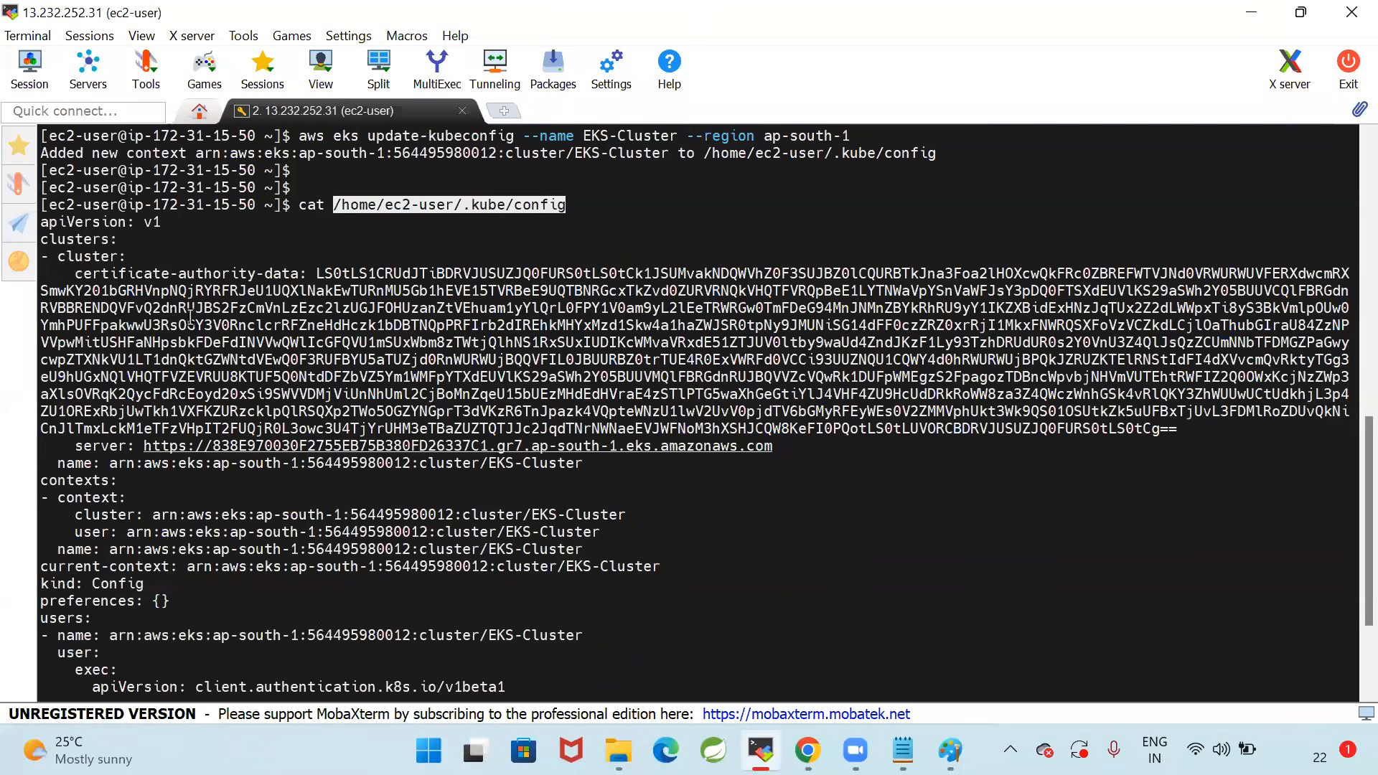
pyautogui.scroll(-1, 190, 320)
pyautogui.scroll(-1, 188, 336)
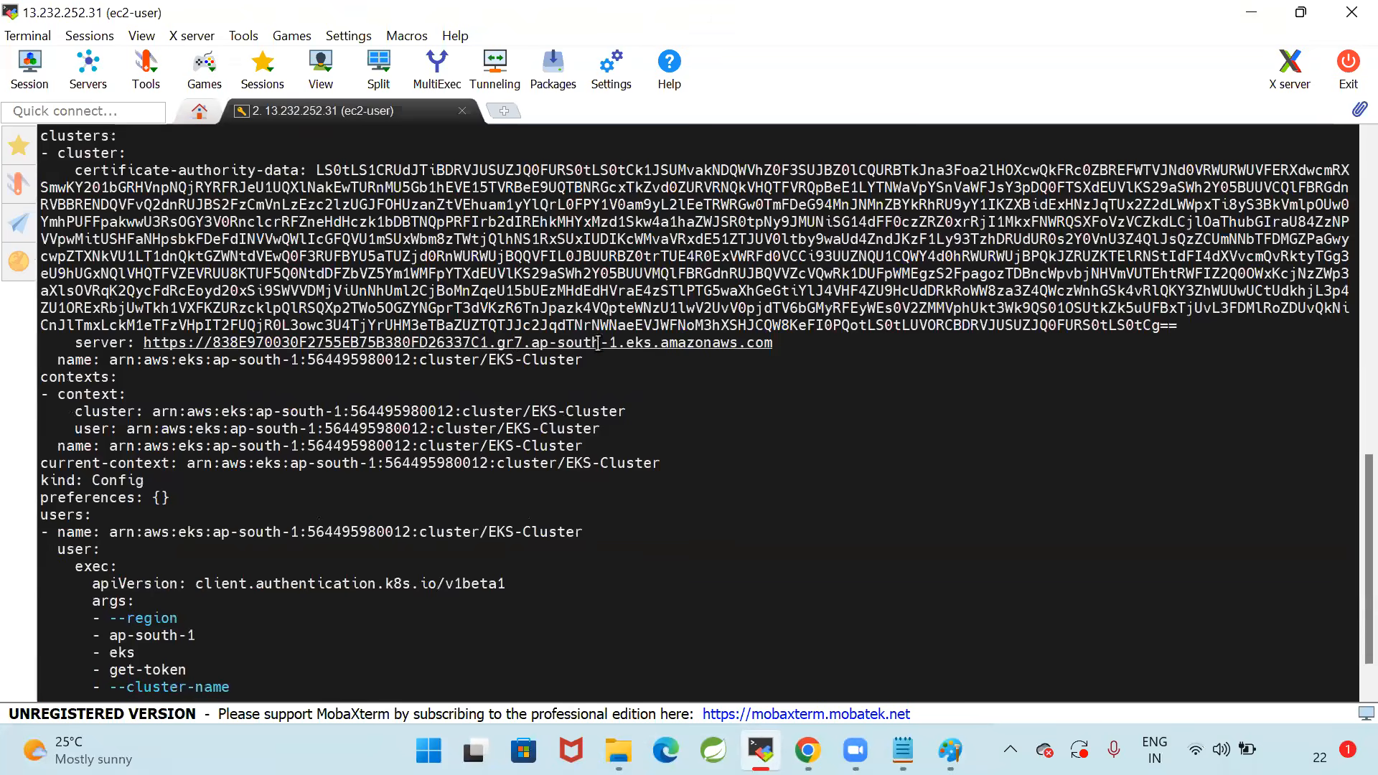
pyautogui.moveTo(145, 342); pyautogui.dragTo(769, 344)
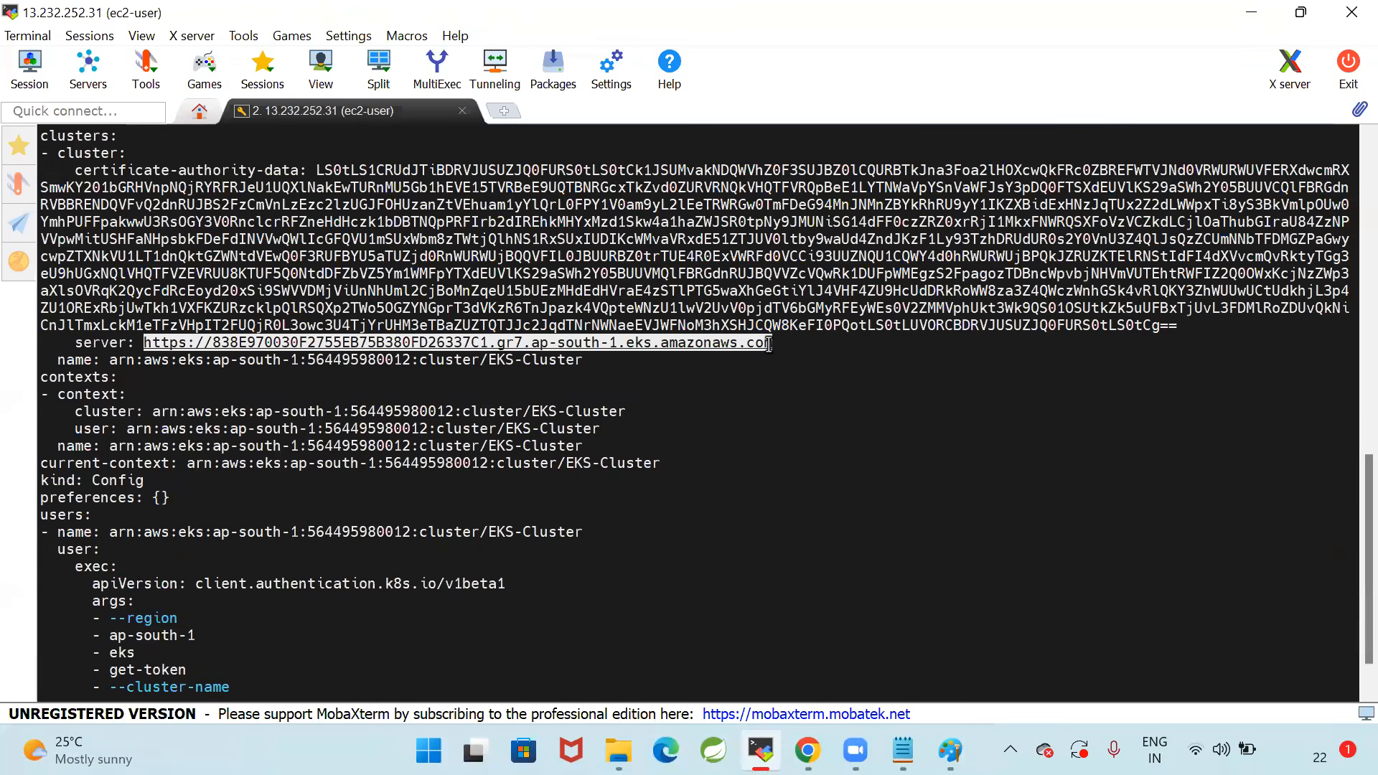
pyautogui.click(743, 428)
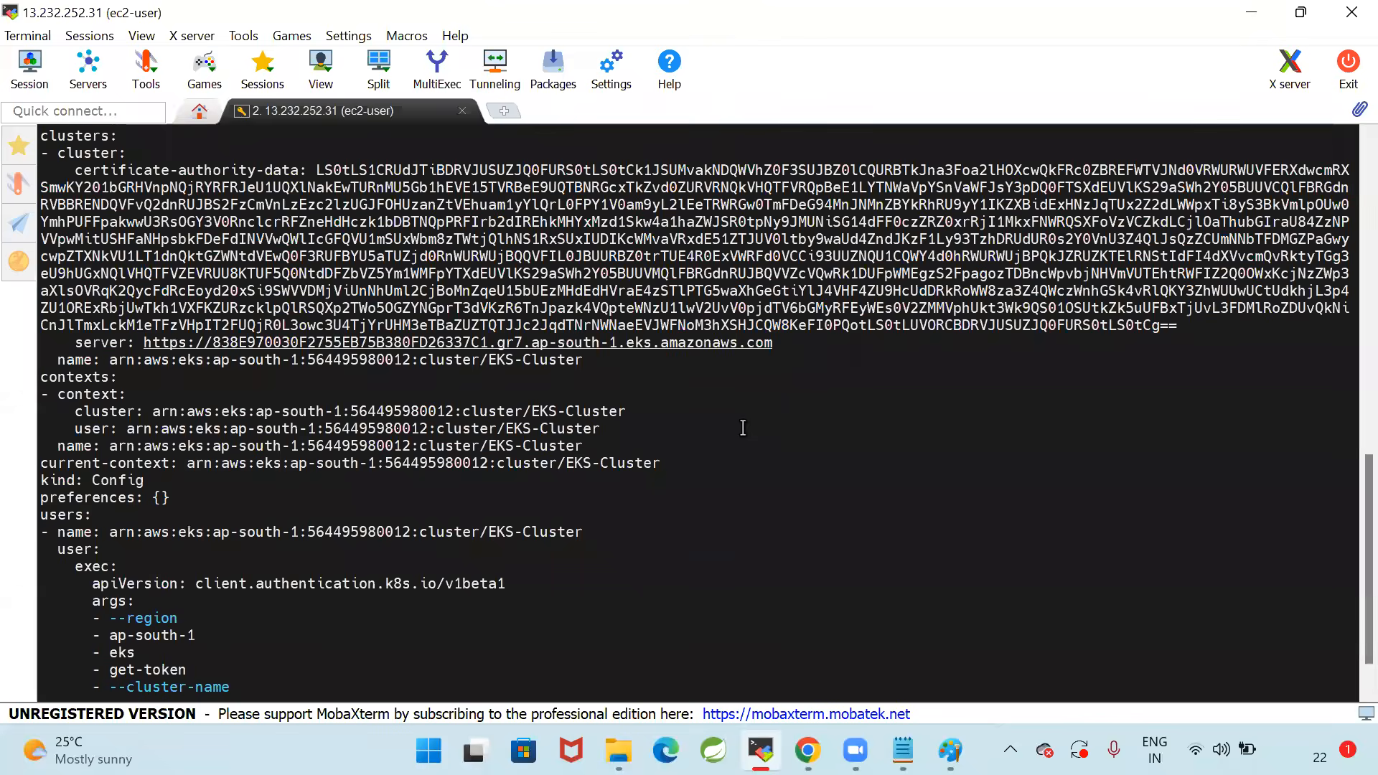
pyautogui.scroll(-1, 743, 428)
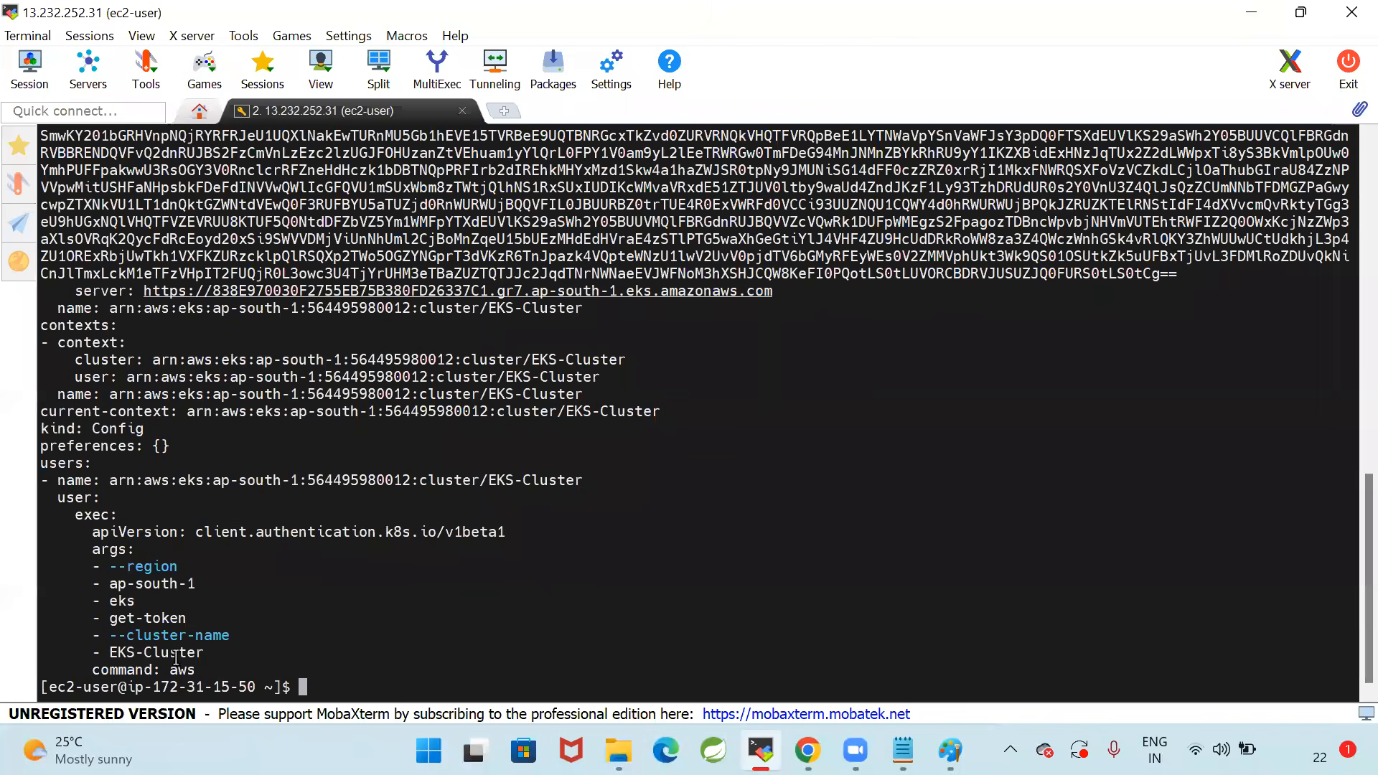
pyautogui.scroll(4, 409, 513)
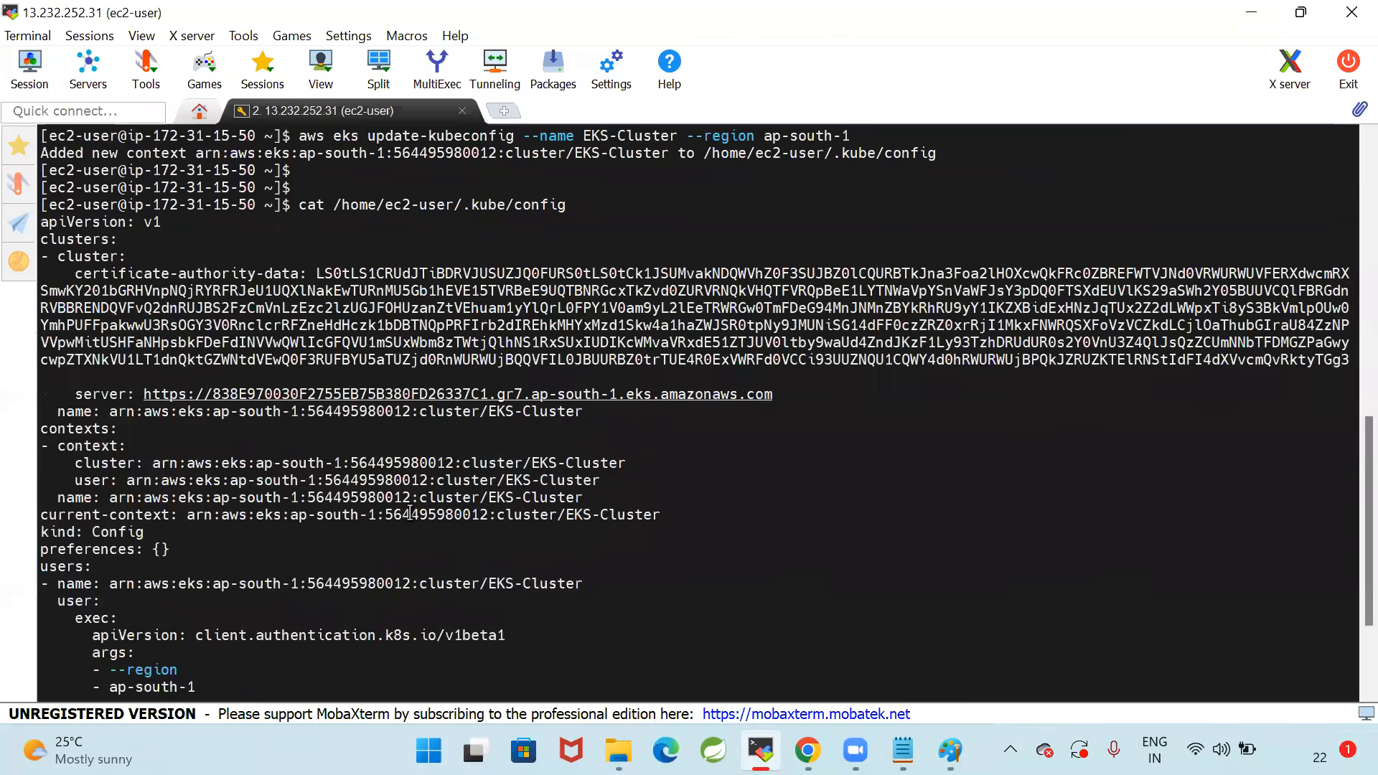
pyautogui.scroll(1, 646, 419)
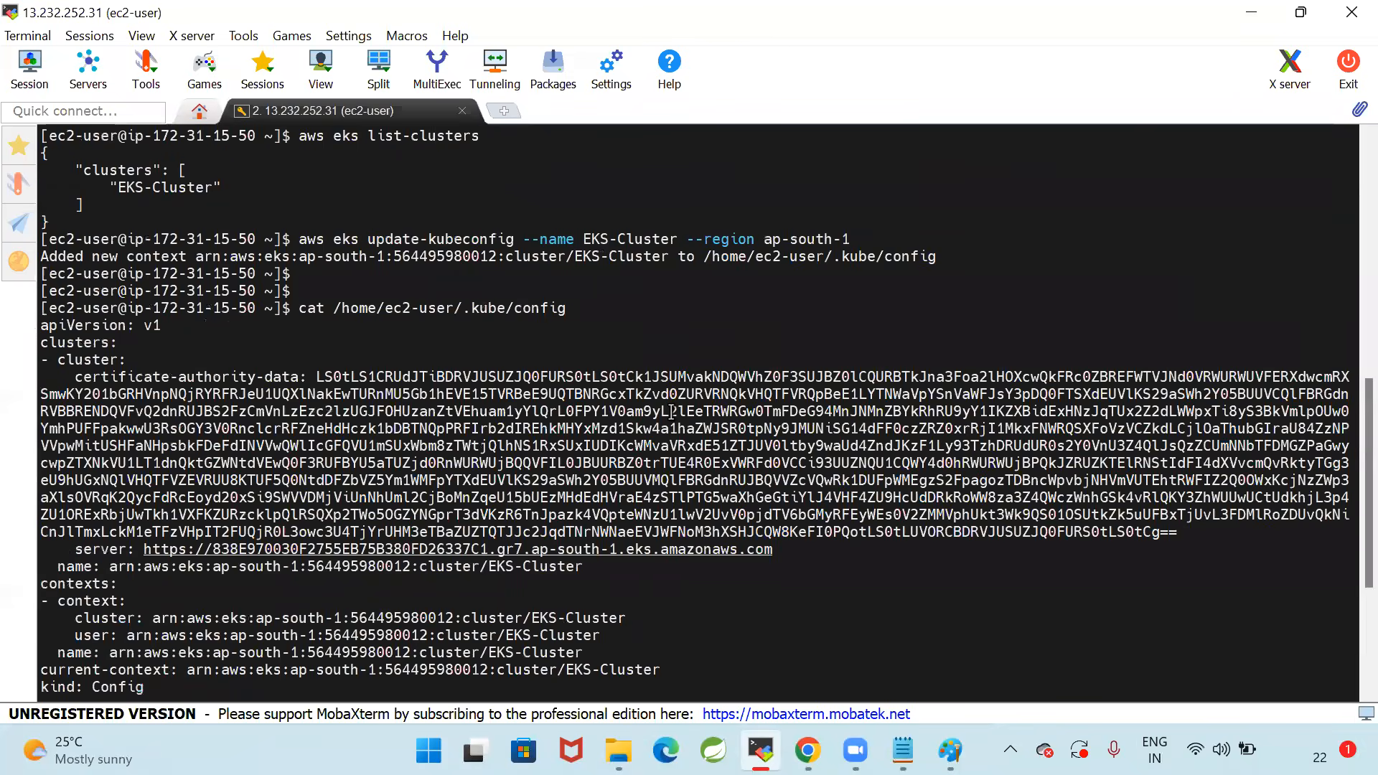
pyautogui.scroll(2, 671, 411)
pyautogui.scroll(-1, 682, 366)
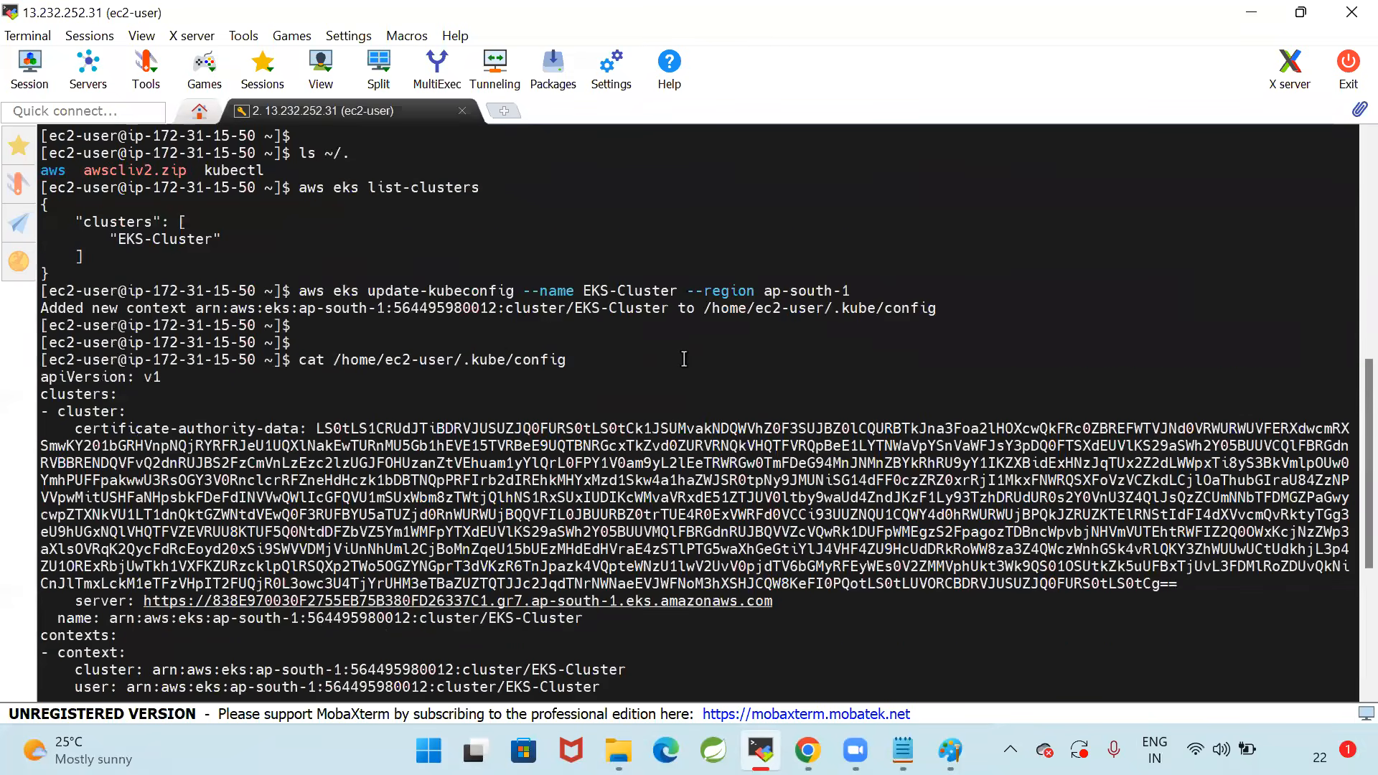
pyautogui.scroll(-6, 684, 358)
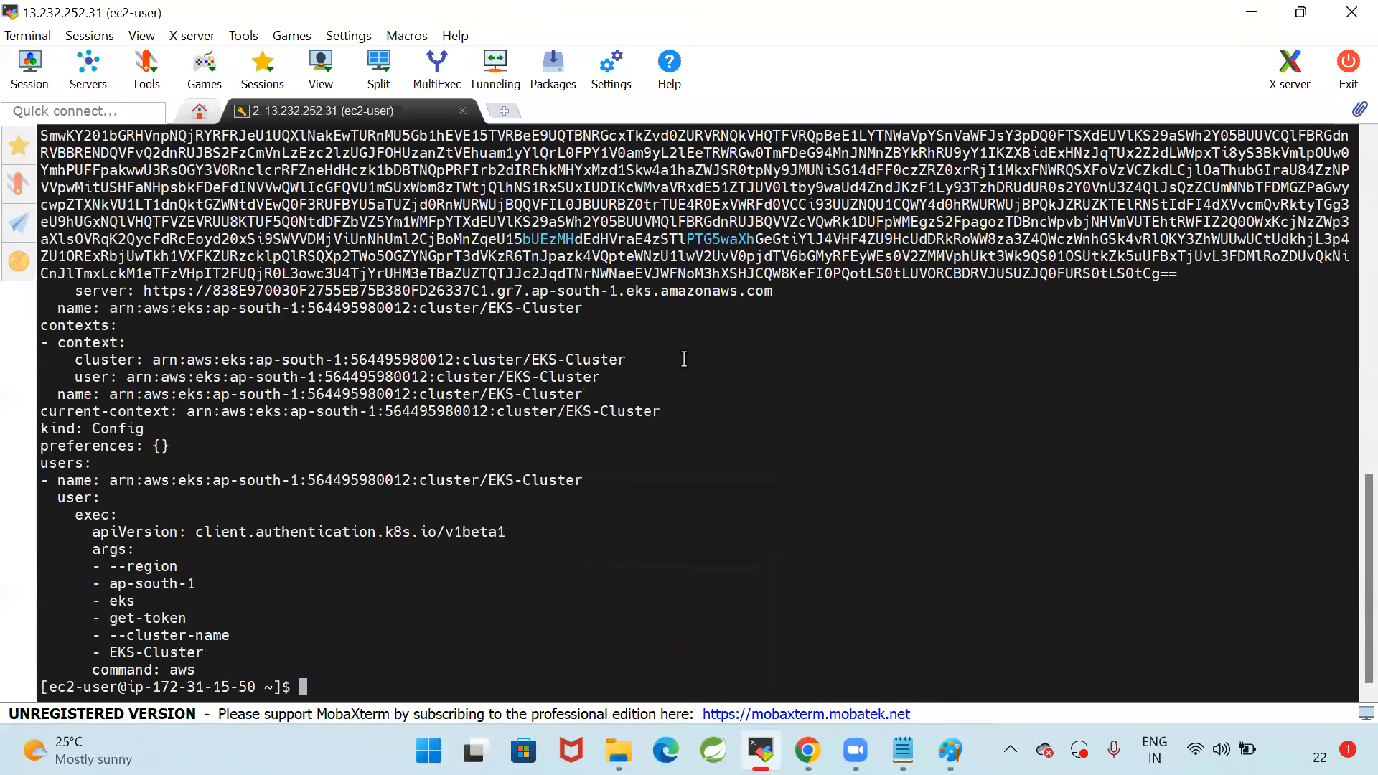
# Clear the terminal screen and add two blank prompt lines
pyautogui.write('clear')
pyautogui.press('Return')
pyautogui.press('Return')
pyautogui.press('Return')
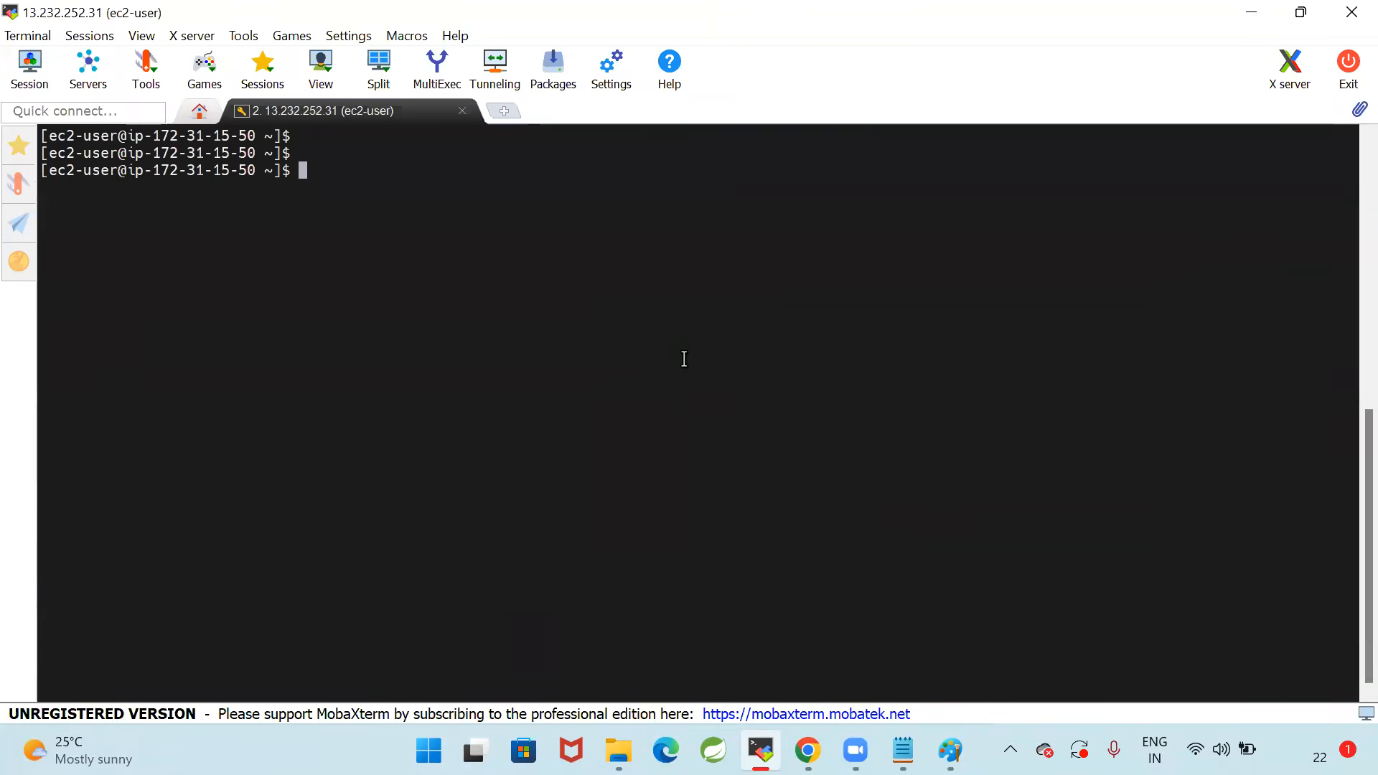
# Check the Notepad notes around the update-kubeconfig section, and run kubectl get nodes in the MobaXterm terminal
pyautogui.click(903, 750)
pyautogui.scroll(-1, 503, 470)
pyautogui.scroll(2, 504, 470)
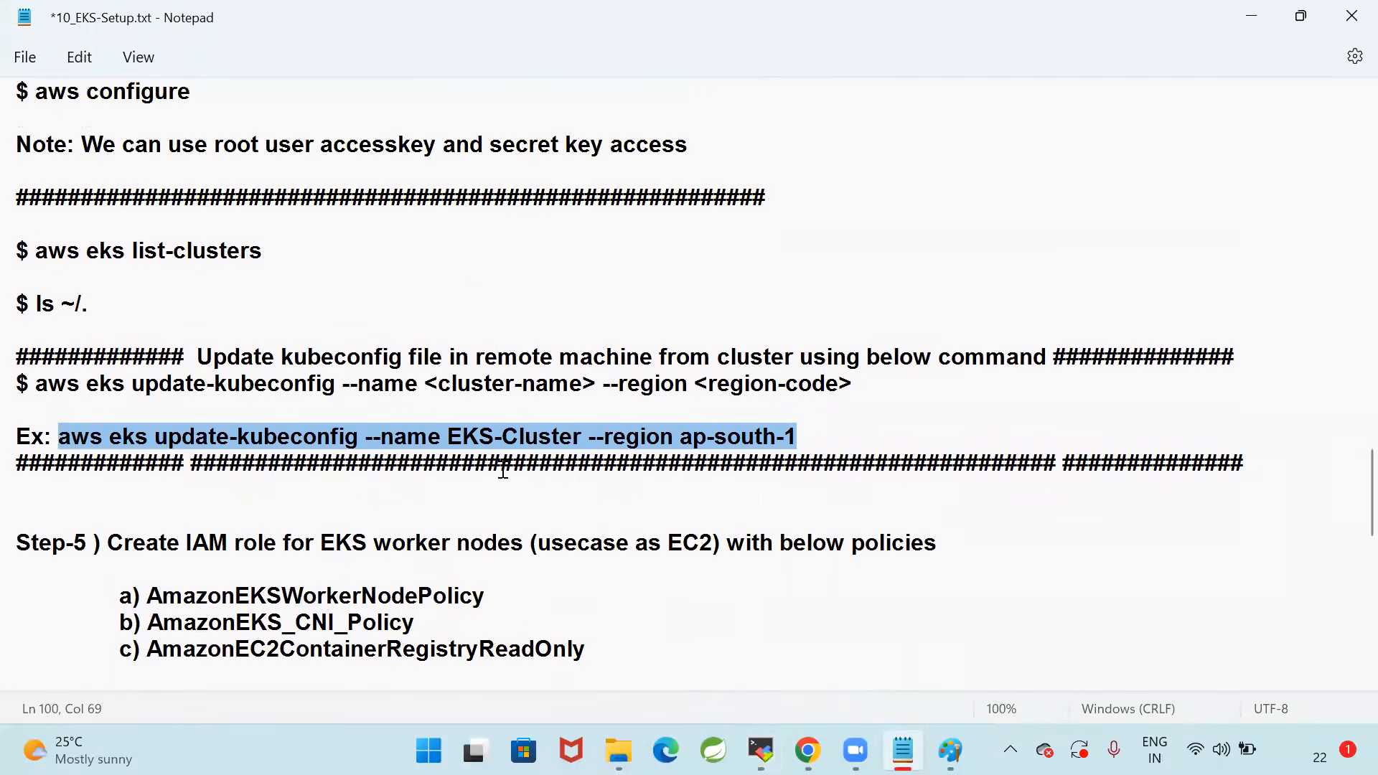
pyautogui.click(760, 750)
pyautogui.write('ku')
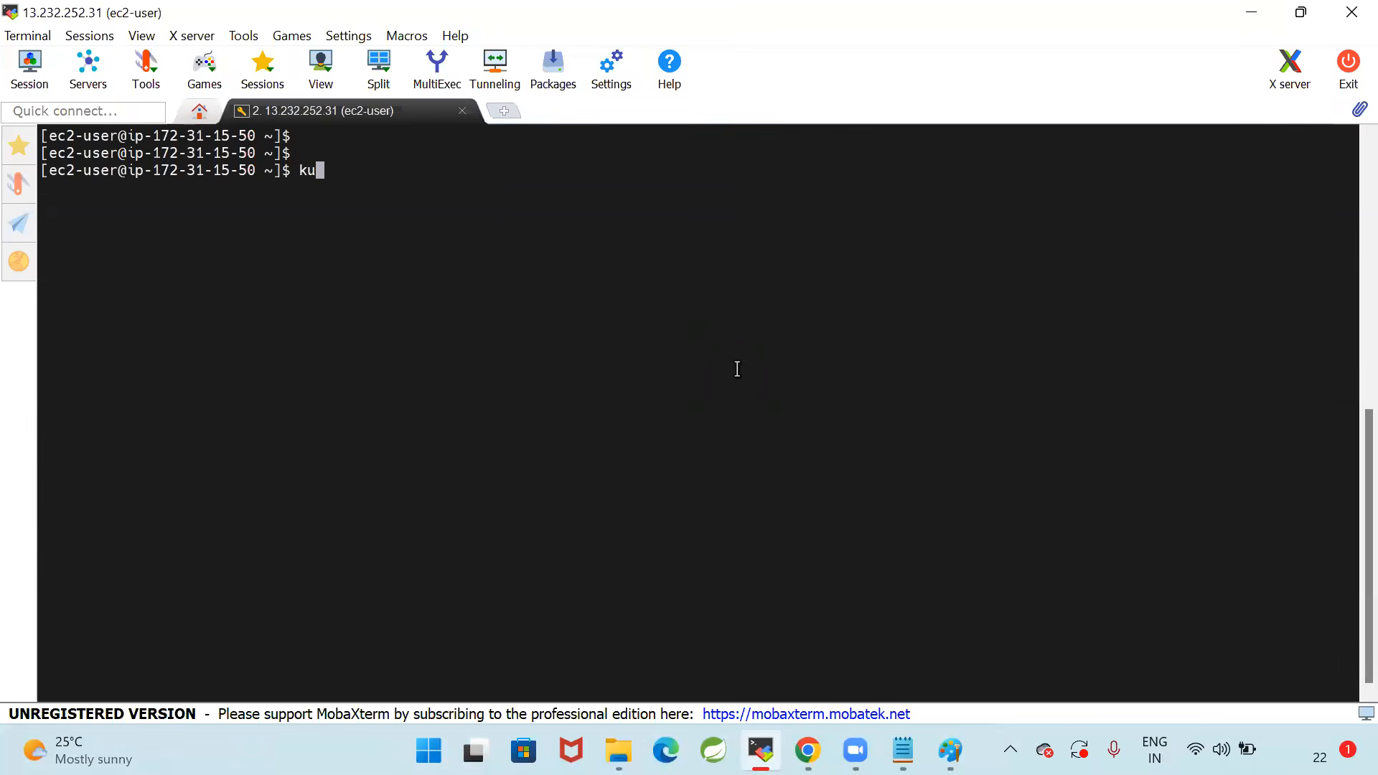
pyautogui.write('bectl get nodes')
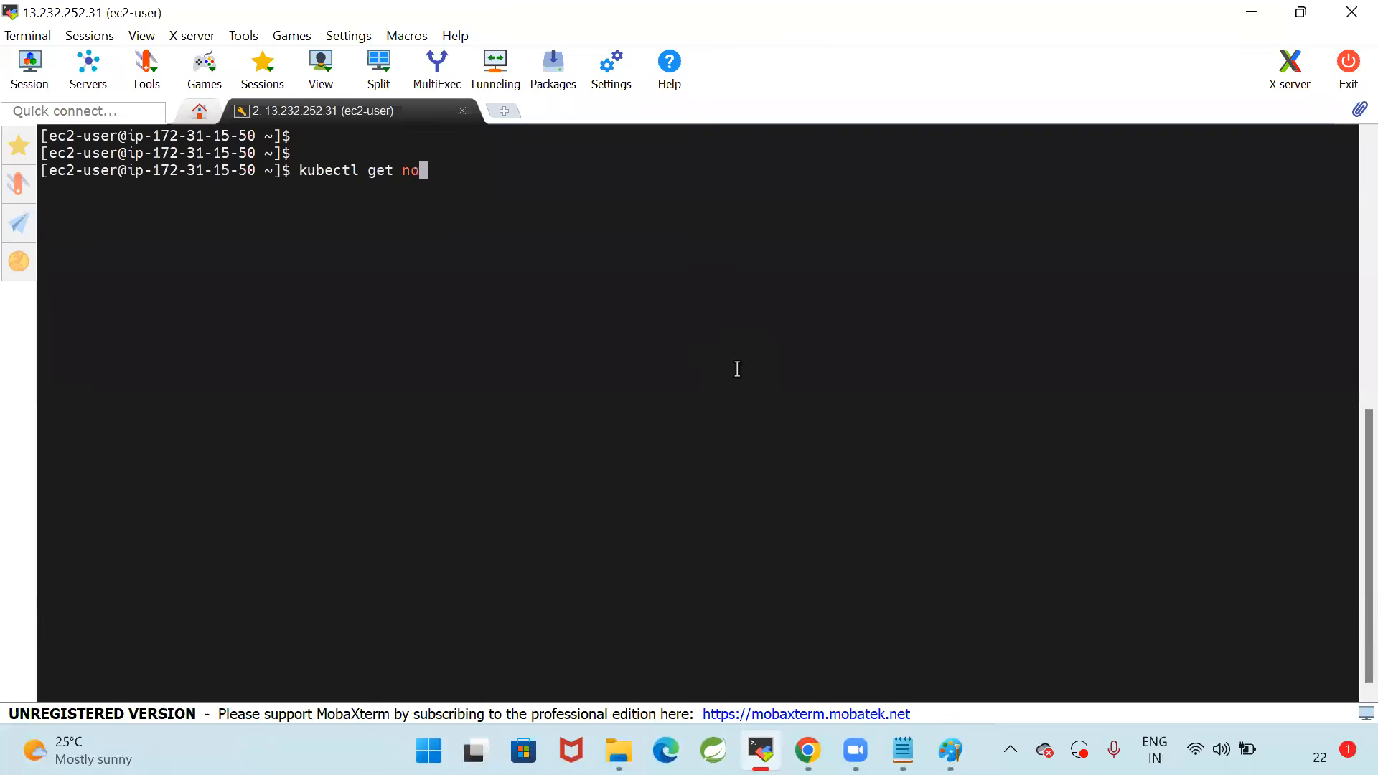
pyautogui.press('Return')
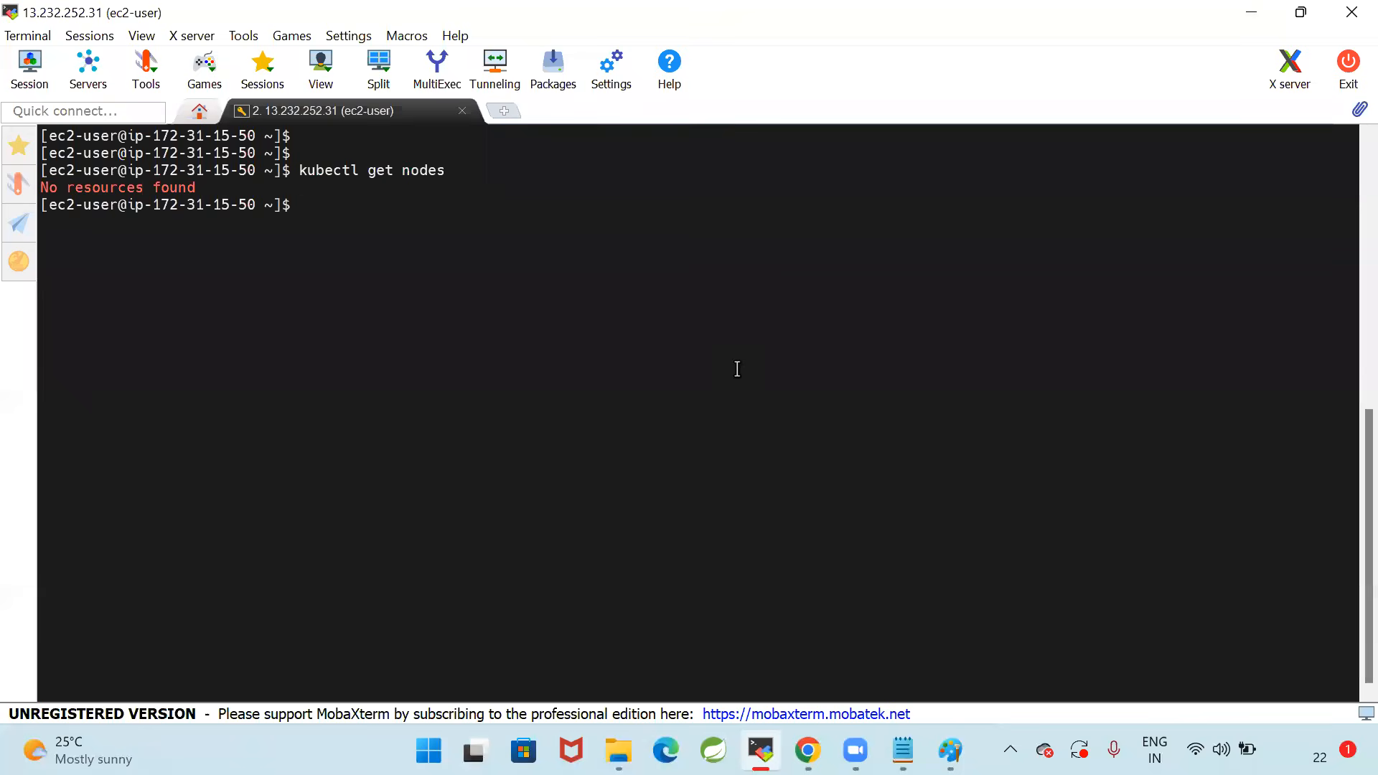
# Reuse the previous kubectl command to run kubectl get pods, and add two blank prompt lines
pyautogui.press('Up')
pyautogui.press('BackSpace')
pyautogui.press('BackSpace')
pyautogui.press('BackSpace')
pyautogui.press('BackSpace')
pyautogui.press('BackSpace')
pyautogui.write('pods')
pyautogui.press('Return')
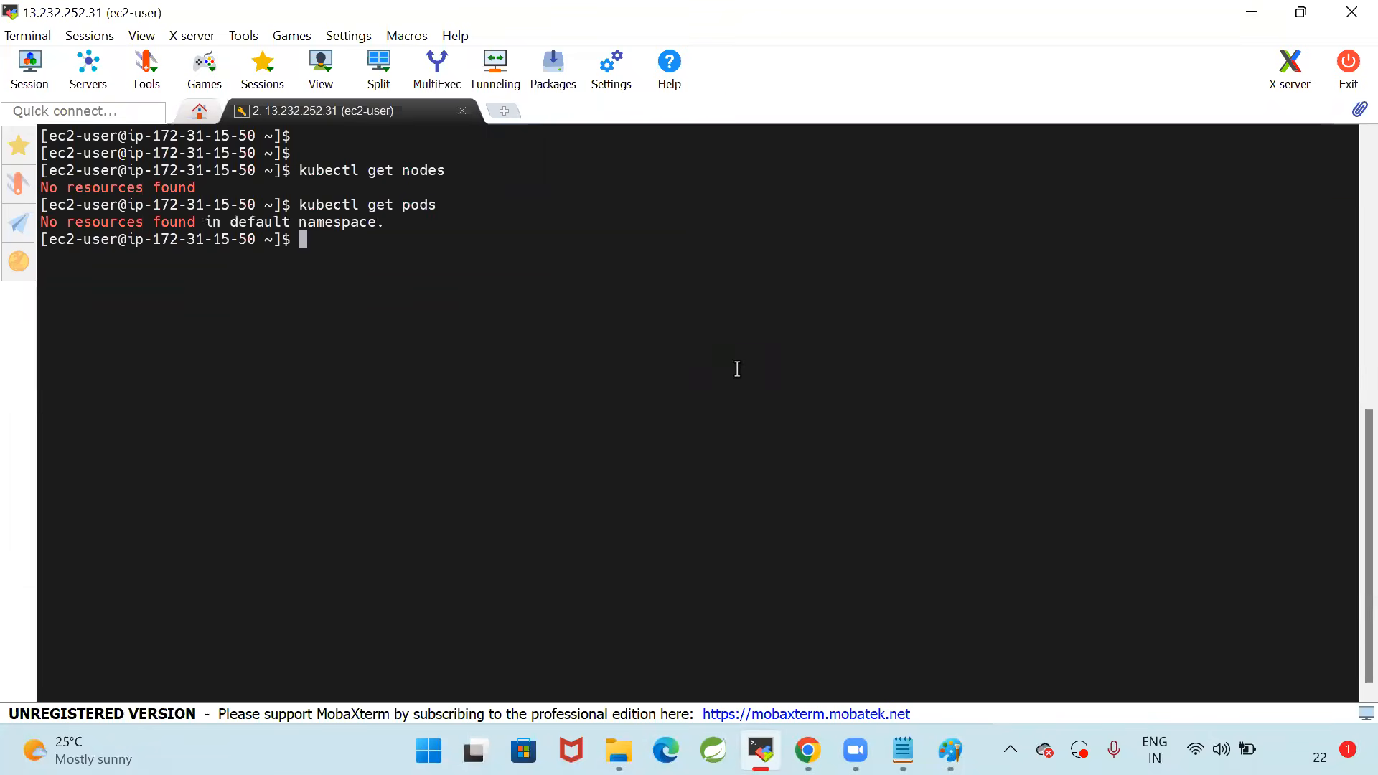
pyautogui.press('Return')
pyautogui.press('Return')
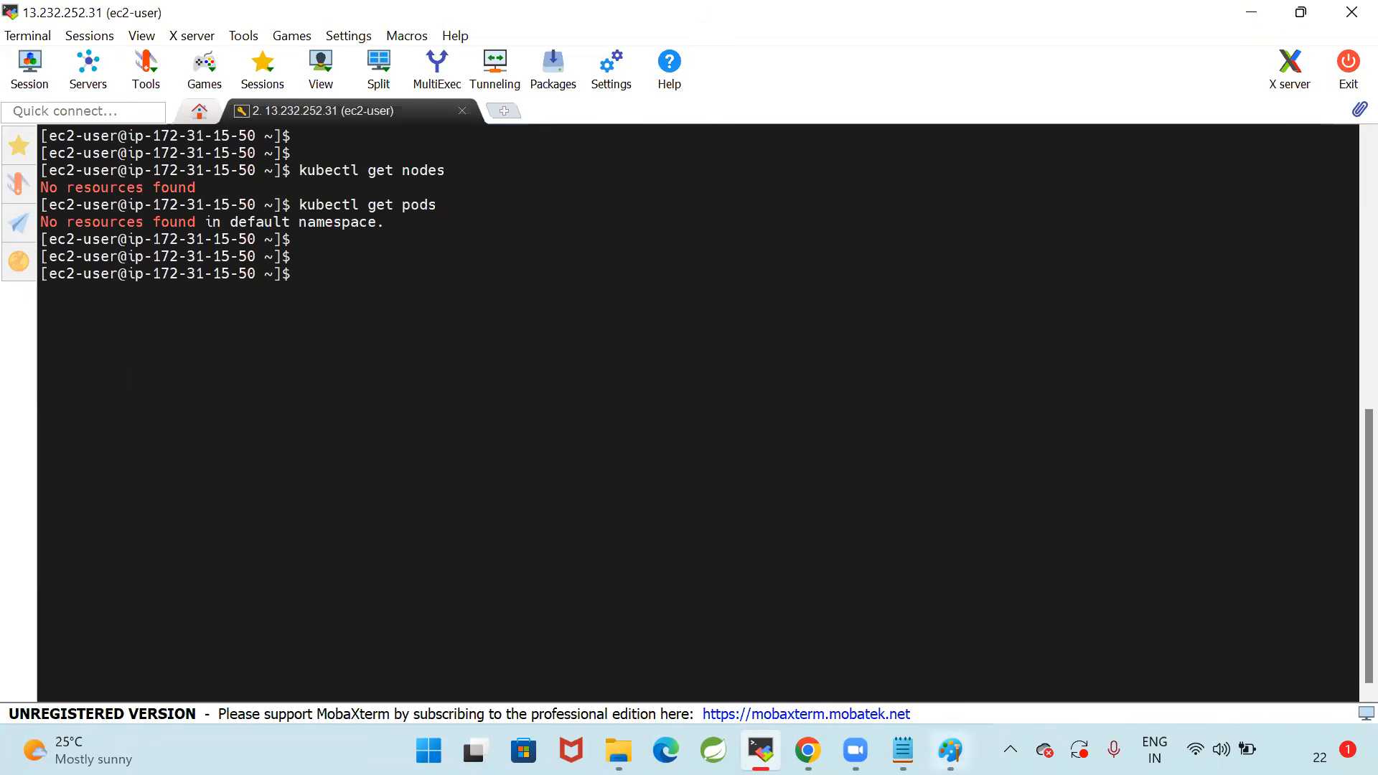
# Switch to Paint to view the EKS architecture diagram with the kubectl client, Control Plane and nodes
pyautogui.click(950, 750)
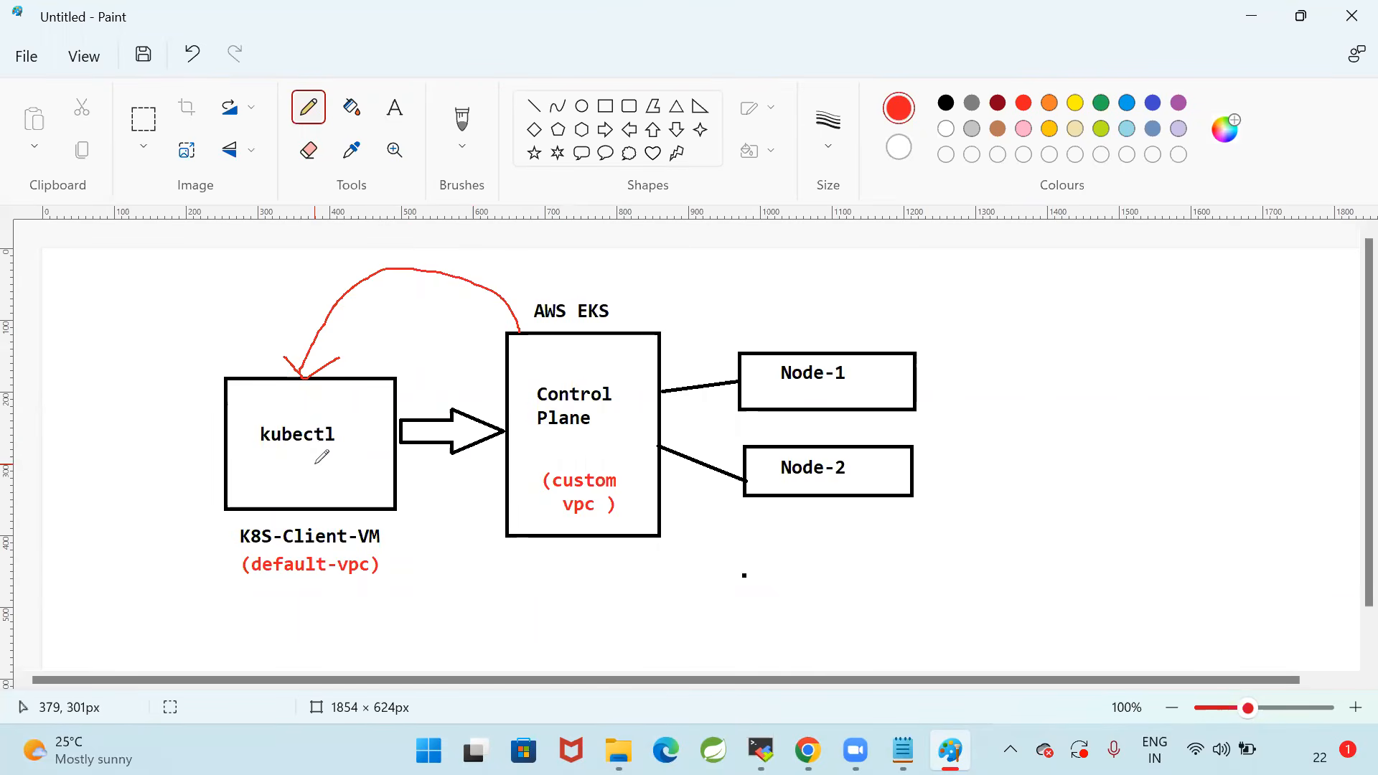
# Draw red tick marks in the kubectl and Control Plane boxes of the diagram, and undo both
pyautogui.moveTo(297, 468); pyautogui.dragTo(352, 413)
pyautogui.moveTo(614, 430); pyautogui.dragTo(635, 386)
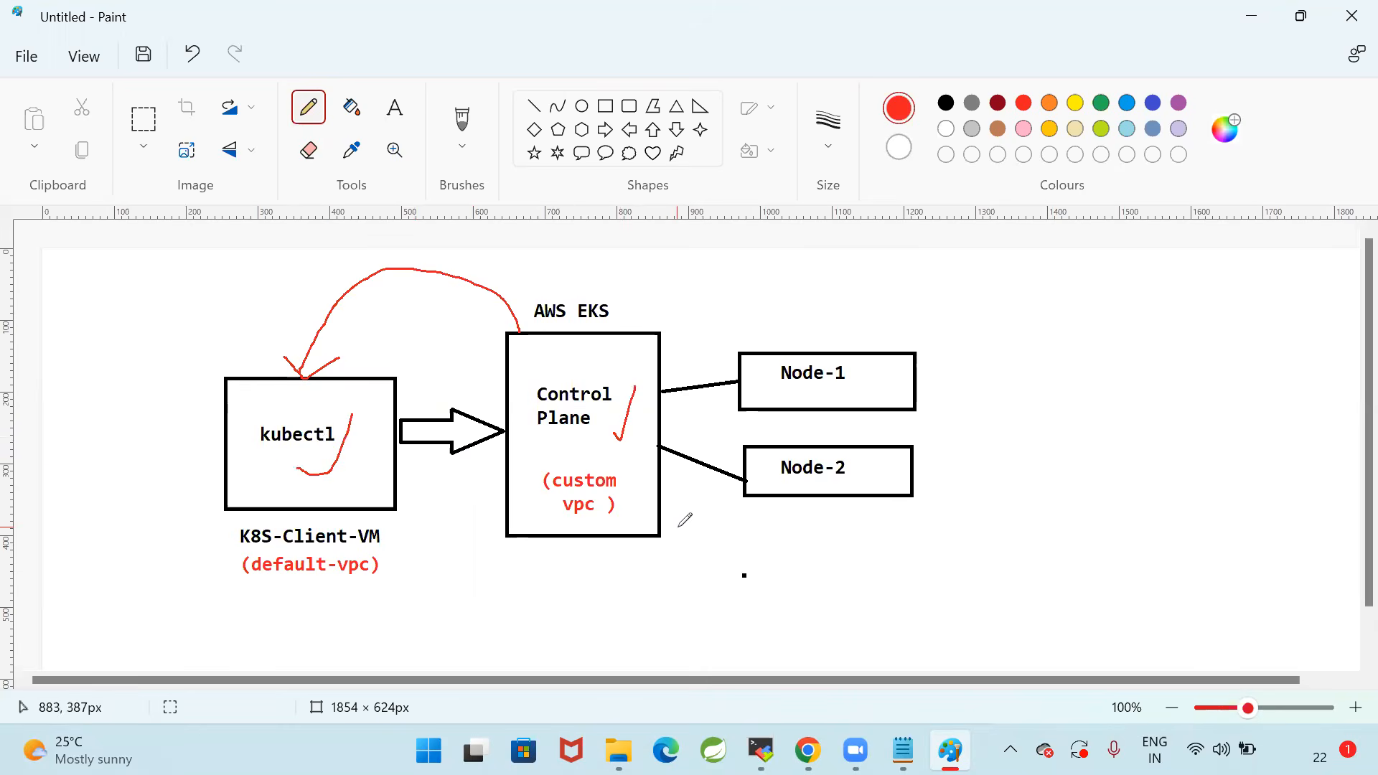
pyautogui.hotkey('ctrl', 'z')
pyautogui.hotkey('ctrl', 'z')
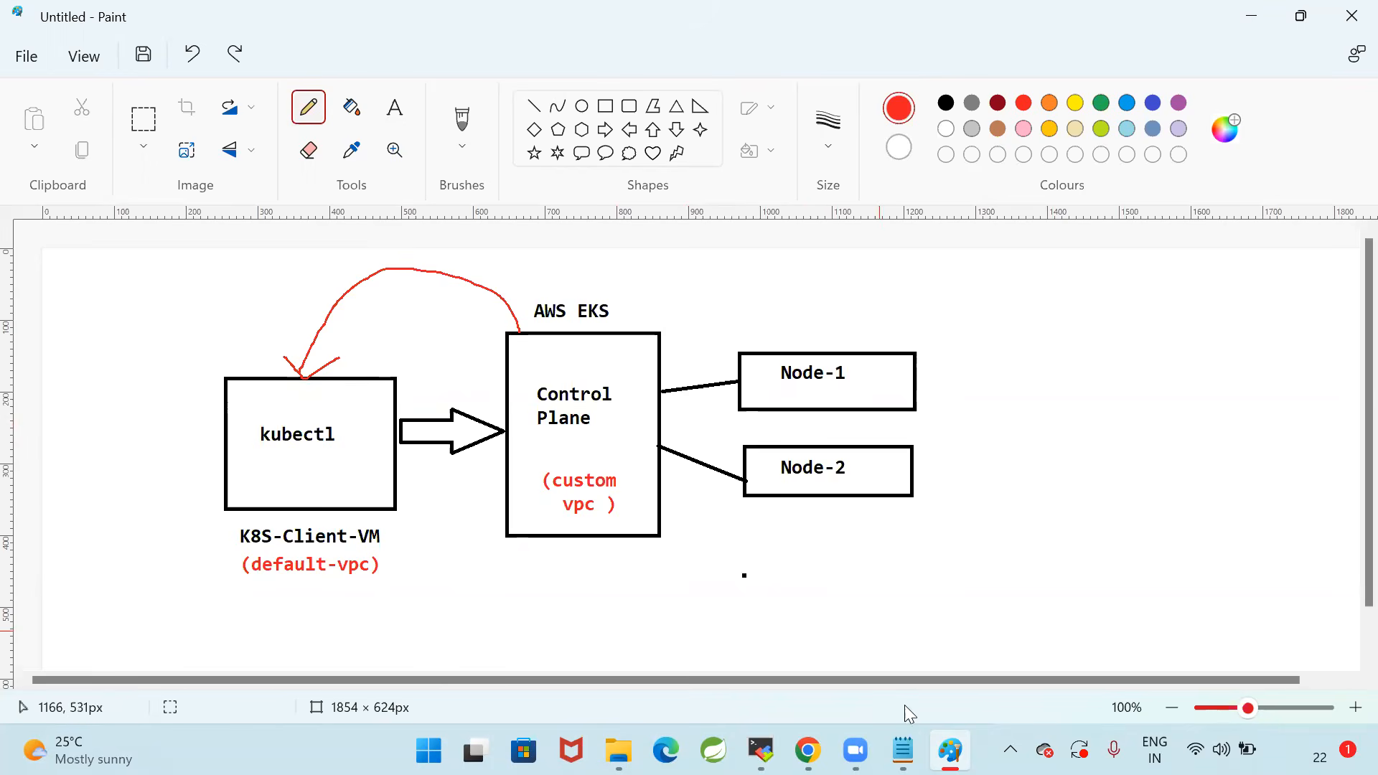
# Switch to Notepad and examine Step-5 on the IAM role for EKS worker nodes, its EC2 use case and the three listed policies
pyautogui.scroll(-3, 664, 378)
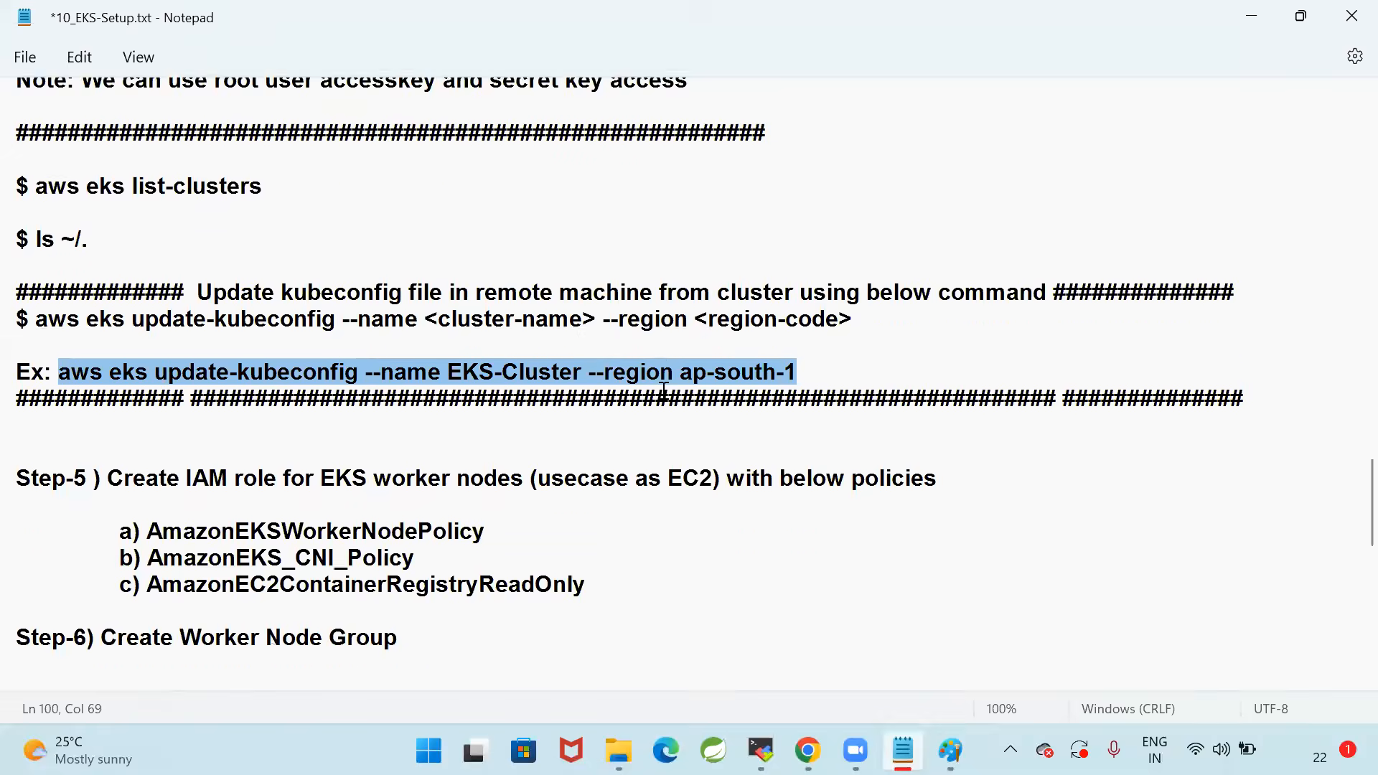
pyautogui.scroll(-1, 158, 323)
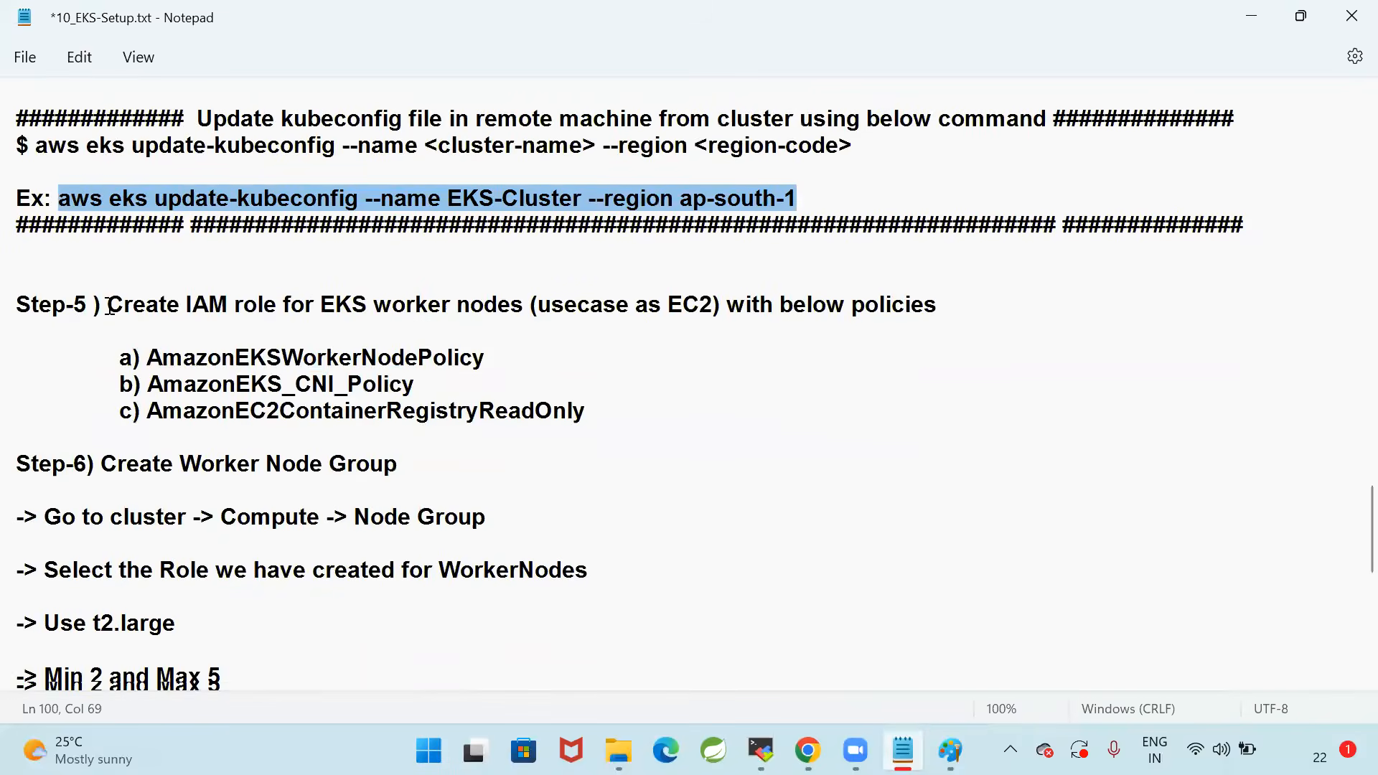
pyautogui.moveTo(107, 303); pyautogui.dragTo(631, 422)
pyautogui.click(683, 421)
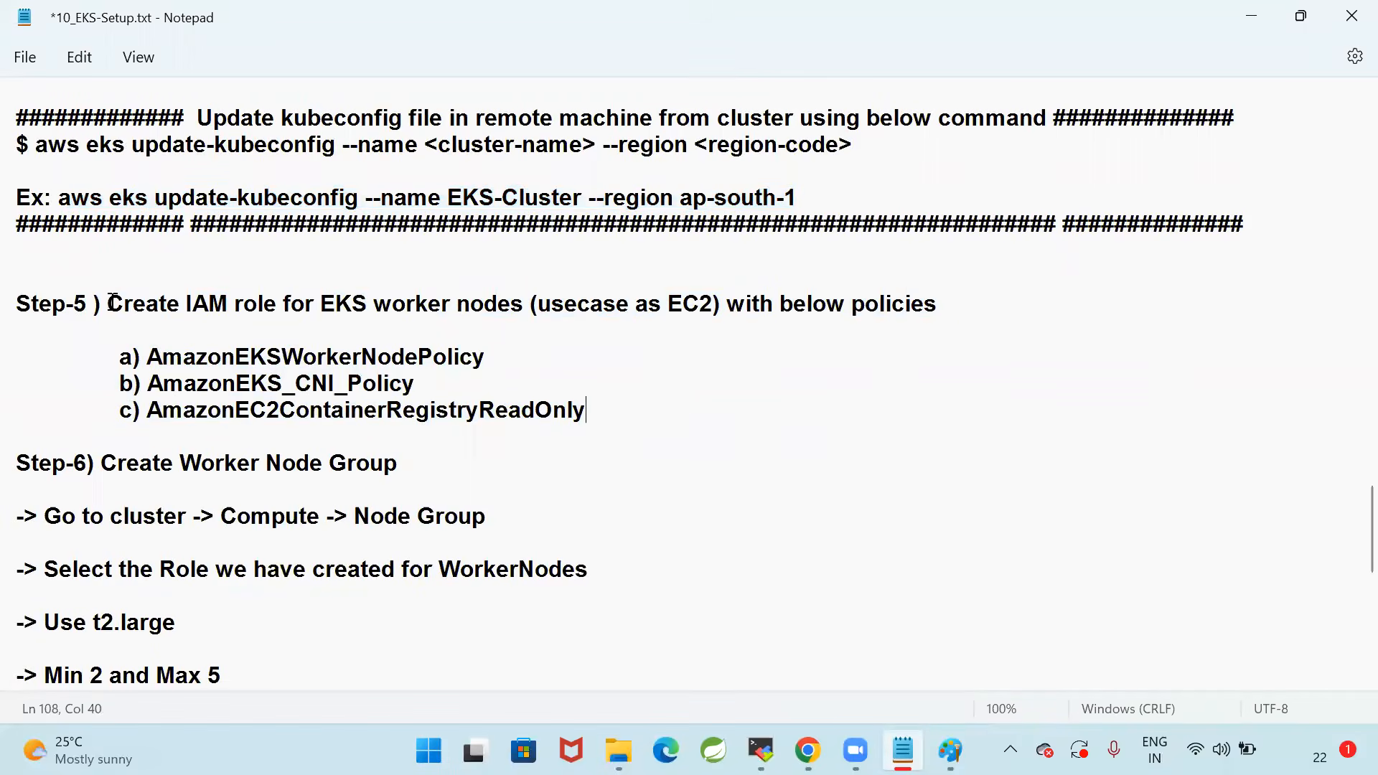
pyautogui.moveTo(113, 302); pyautogui.dragTo(1103, 312)
pyautogui.click(646, 415)
pyautogui.moveTo(116, 356); pyautogui.dragTo(623, 412)
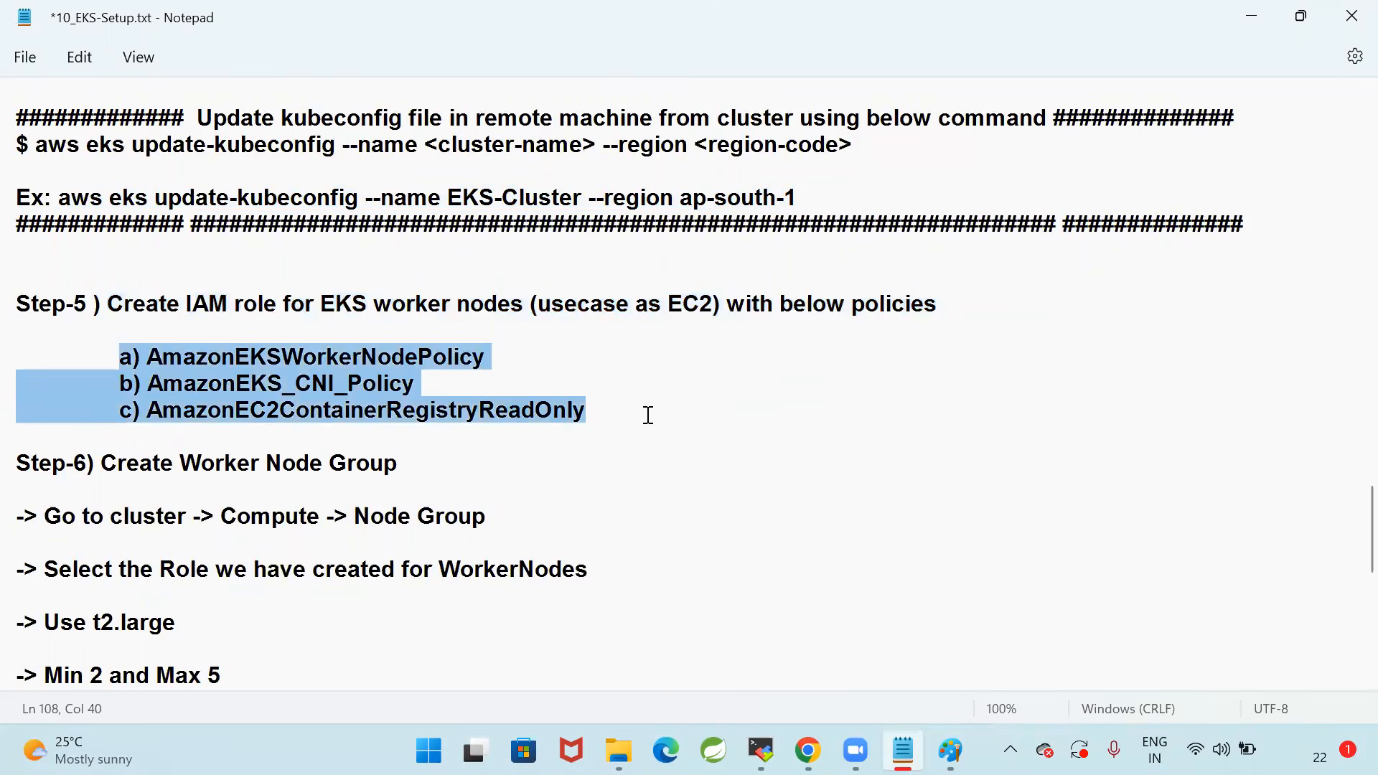
pyautogui.click(646, 412)
pyautogui.moveTo(327, 307); pyautogui.dragTo(505, 304)
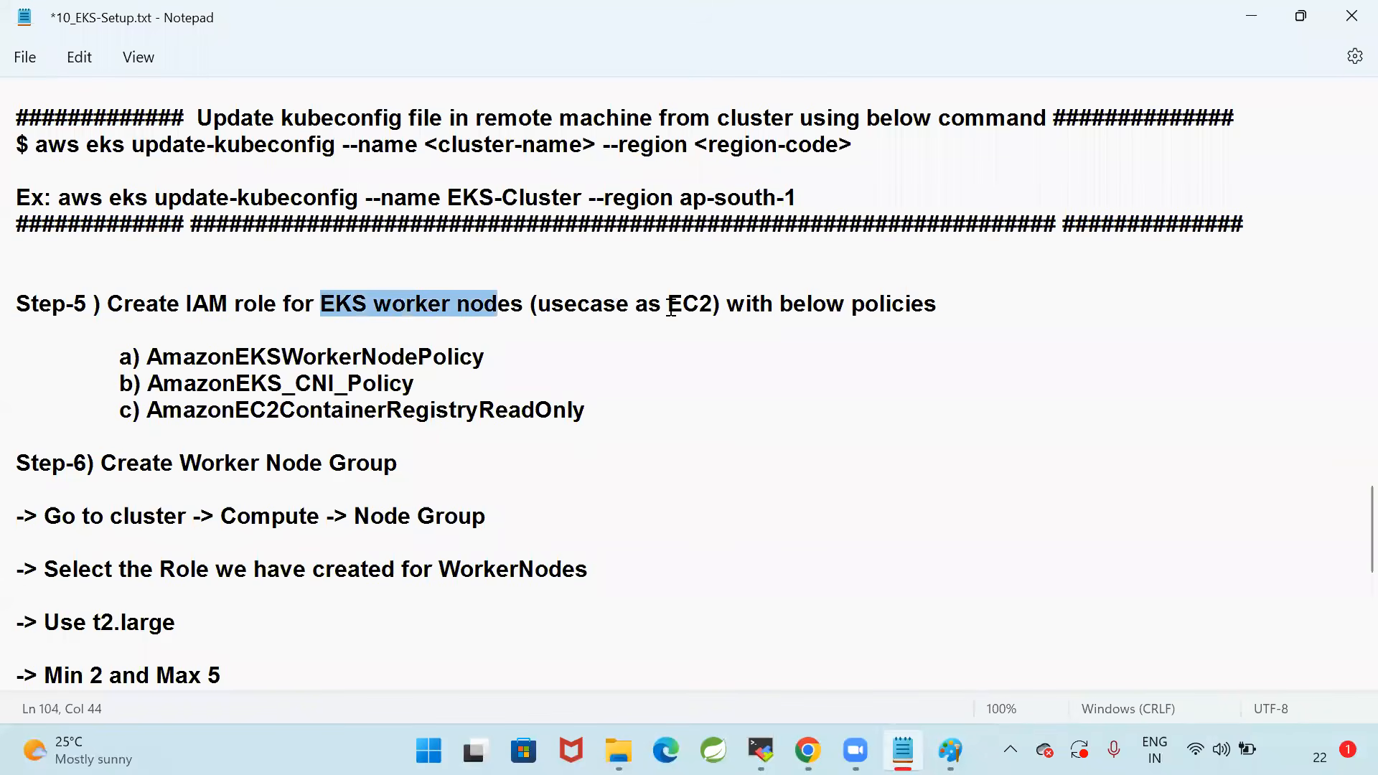
pyautogui.moveTo(671, 307); pyautogui.dragTo(713, 304)
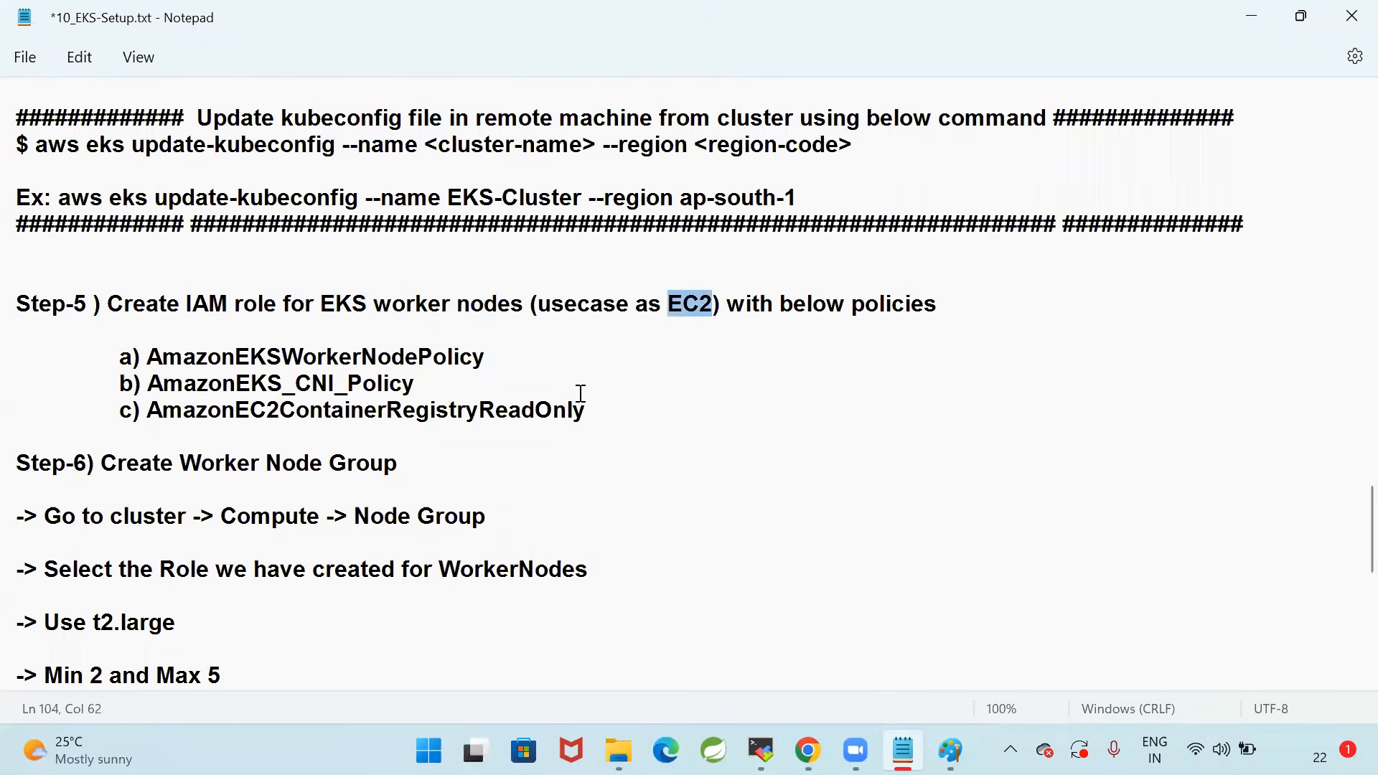
pyautogui.click(428, 384)
pyautogui.moveTo(115, 366); pyautogui.dragTo(652, 427)
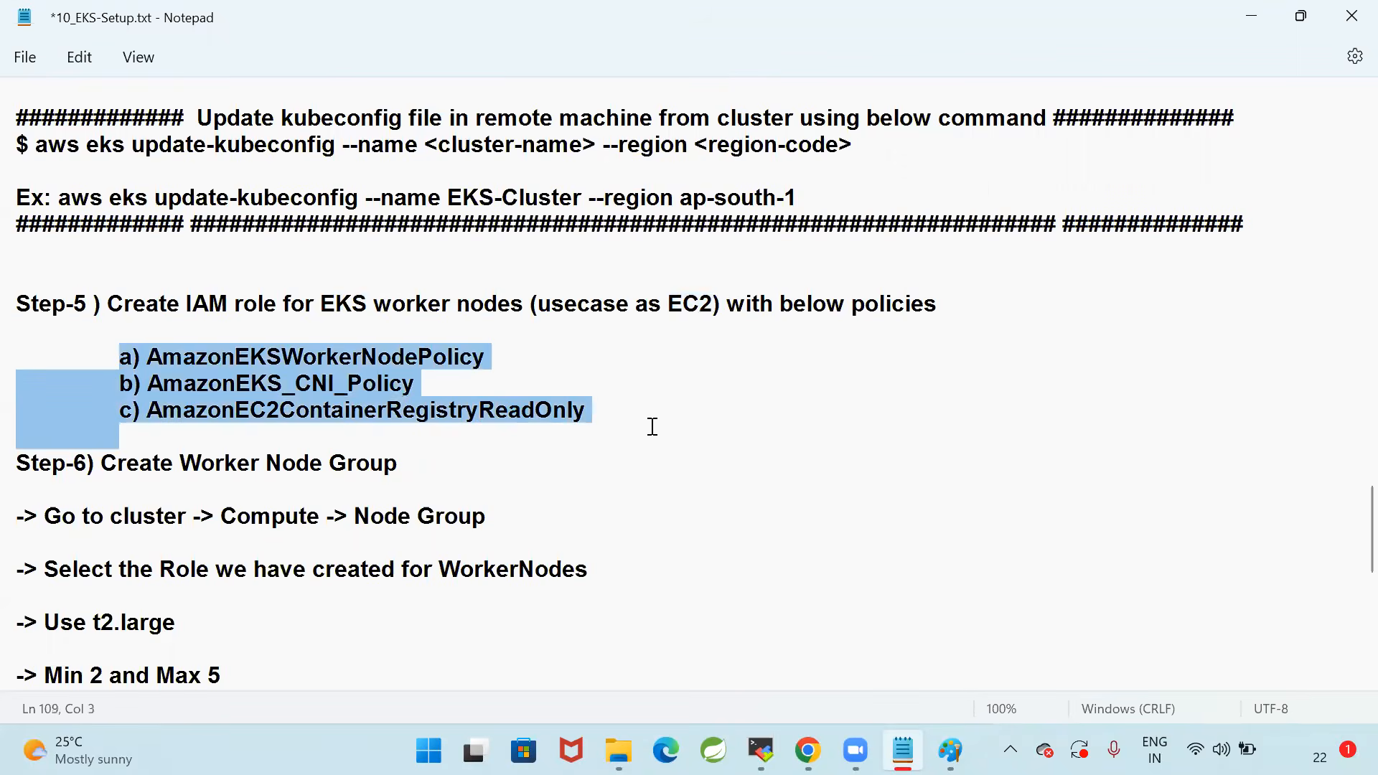
pyautogui.click(631, 406)
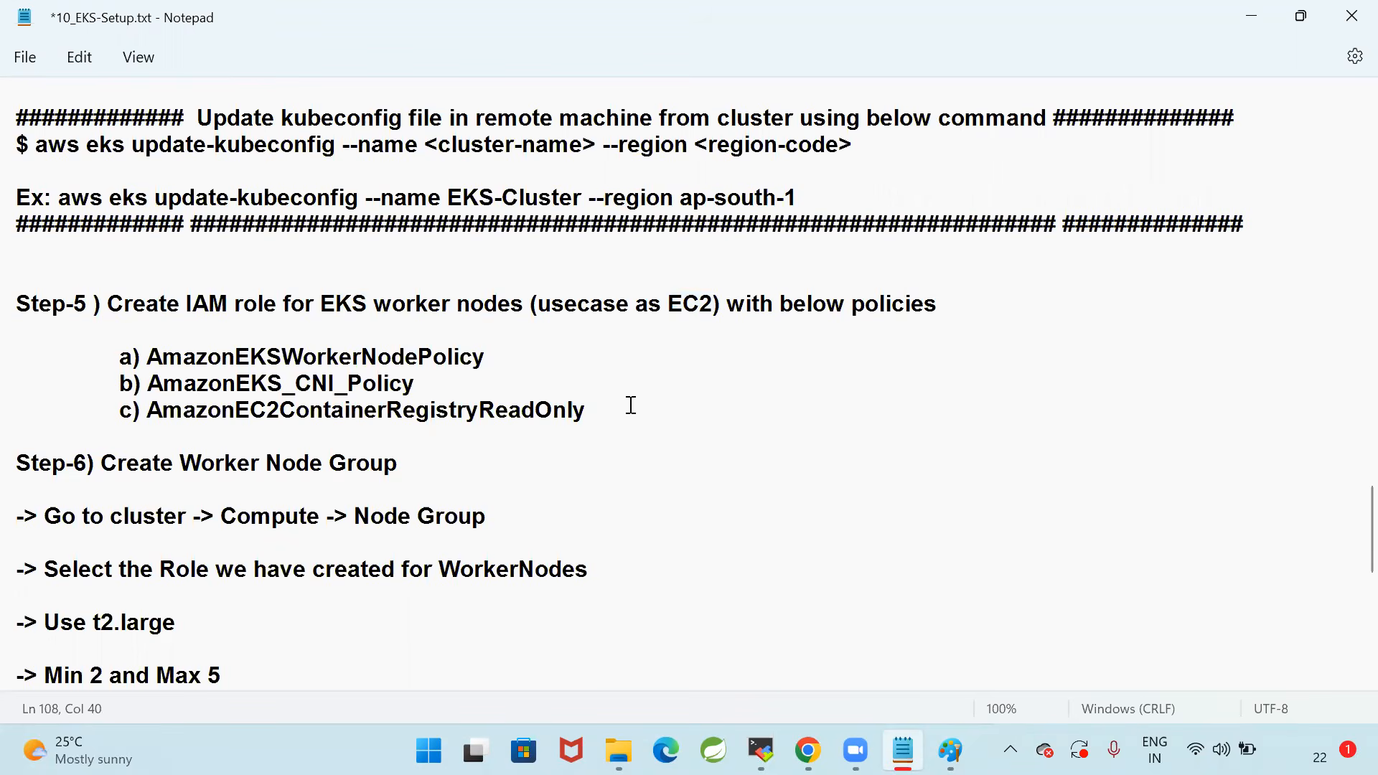
pyautogui.moveTo(630, 405); pyautogui.dragTo(111, 352)
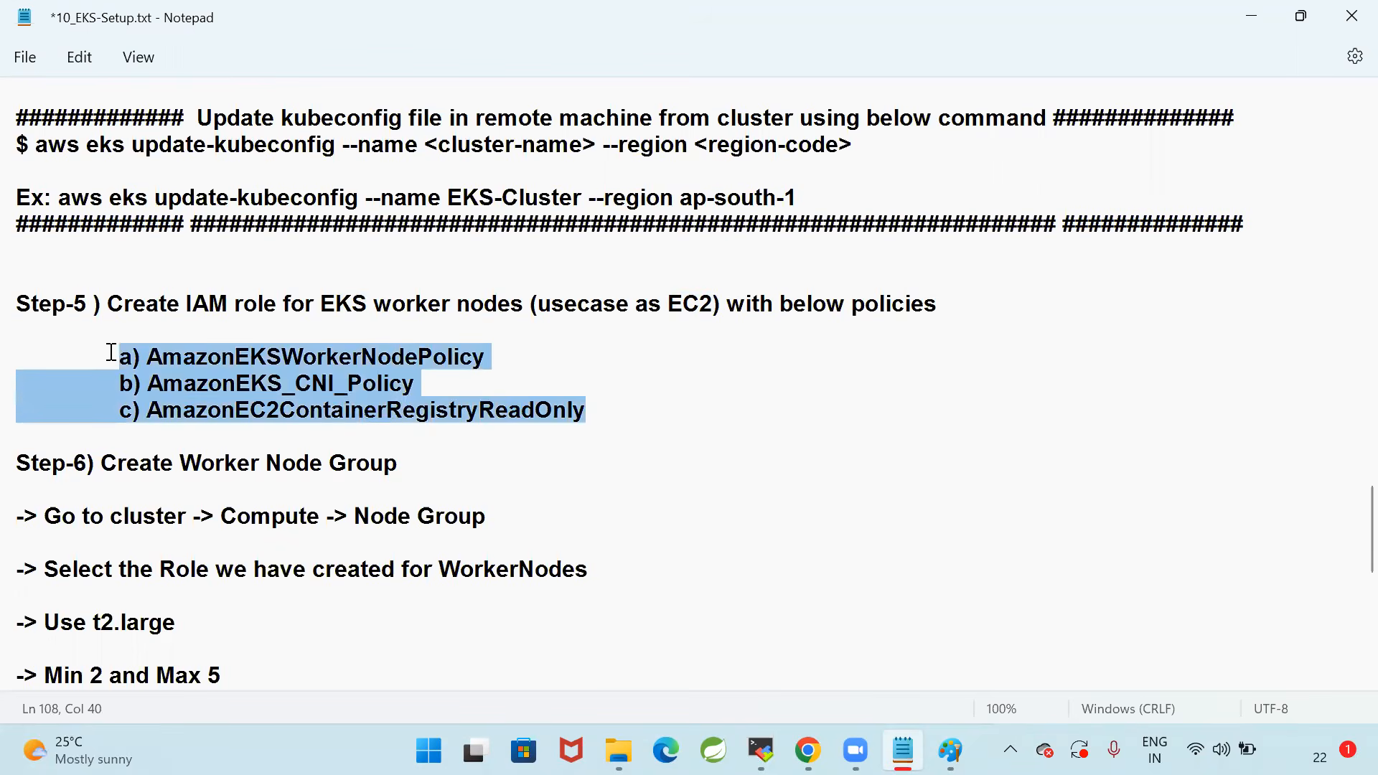
pyautogui.click(543, 361)
pyautogui.moveTo(631, 411); pyautogui.dragTo(126, 356)
pyautogui.click(679, 373)
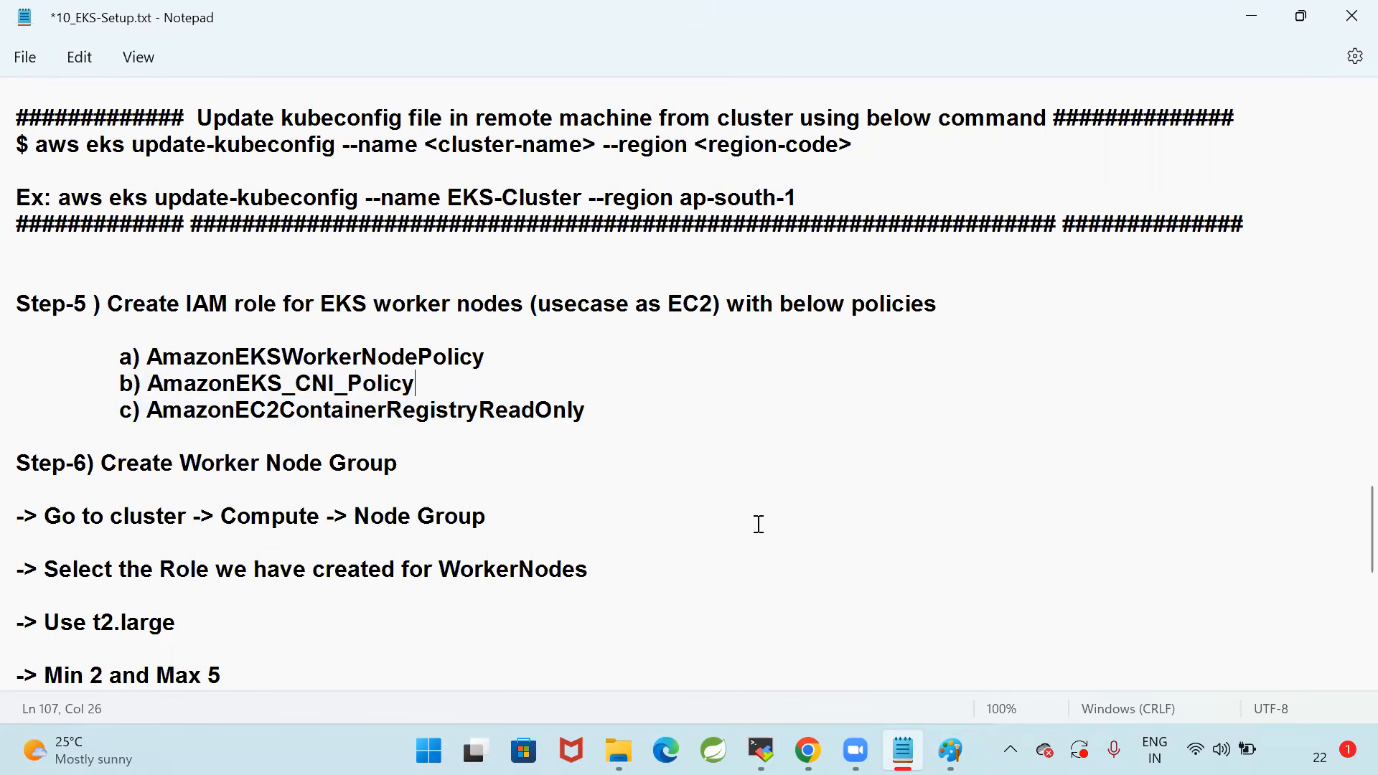
# Switch to Chrome and open the IAM service from the tab showing the EC2 instances
pyautogui.hotkey('alt', 'Tab')
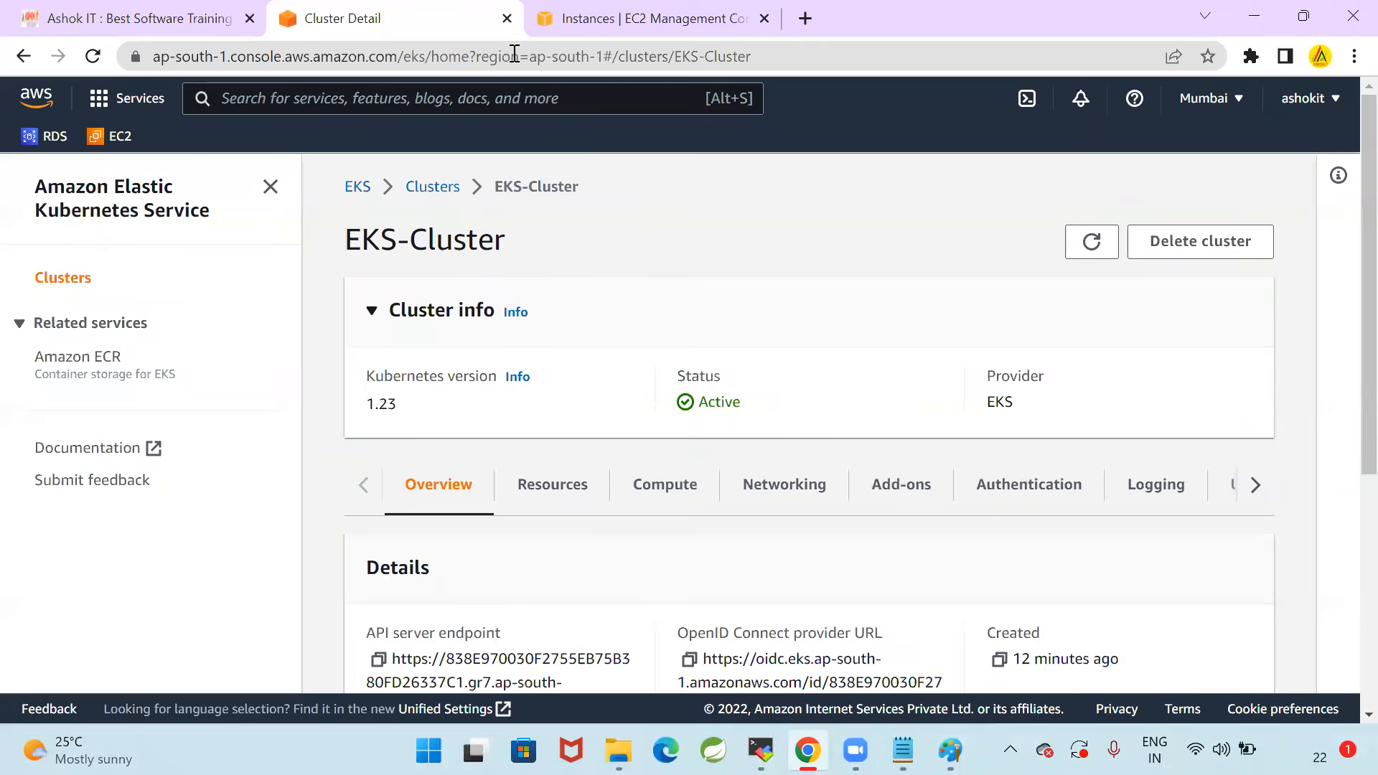
pyautogui.click(568, 36)
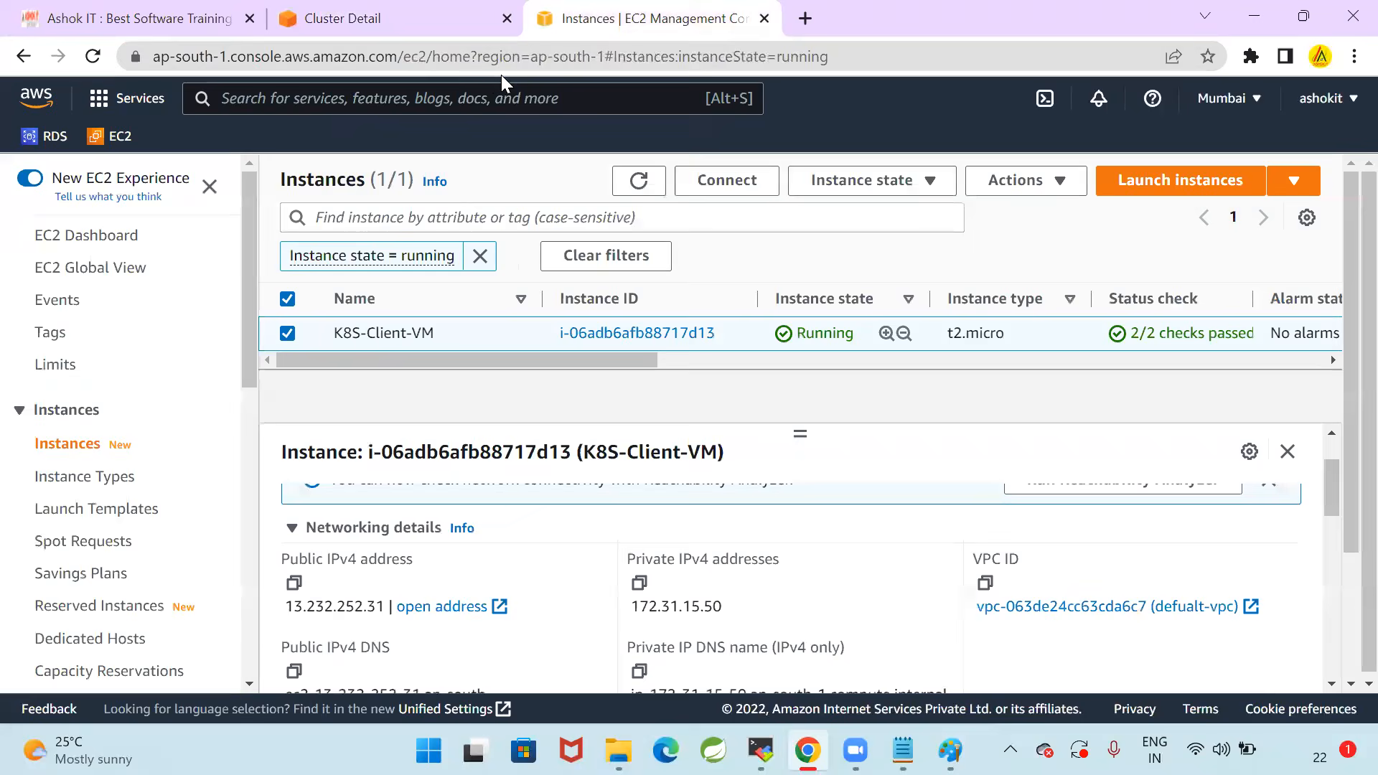
pyautogui.click(496, 56)
pyautogui.click(492, 98)
pyautogui.write('IAM')
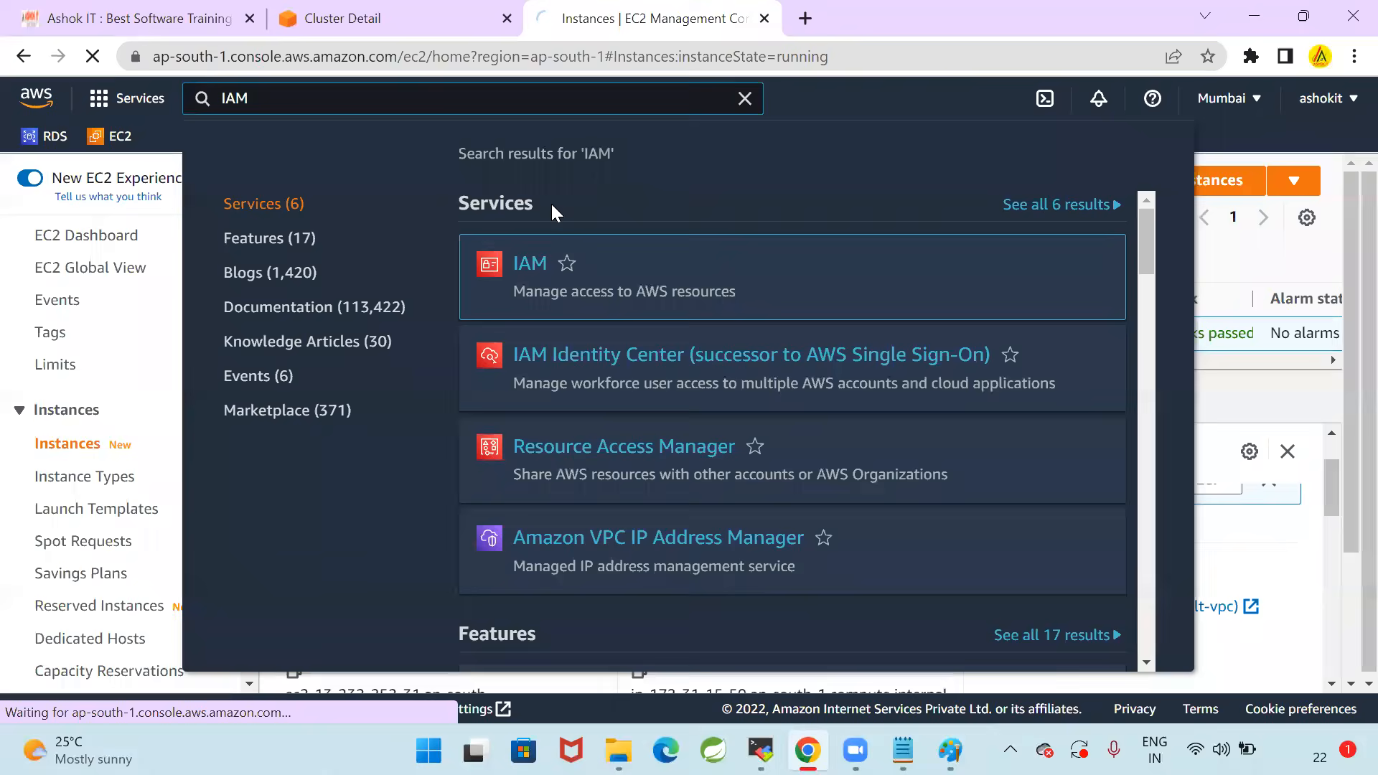
pyautogui.click(527, 263)
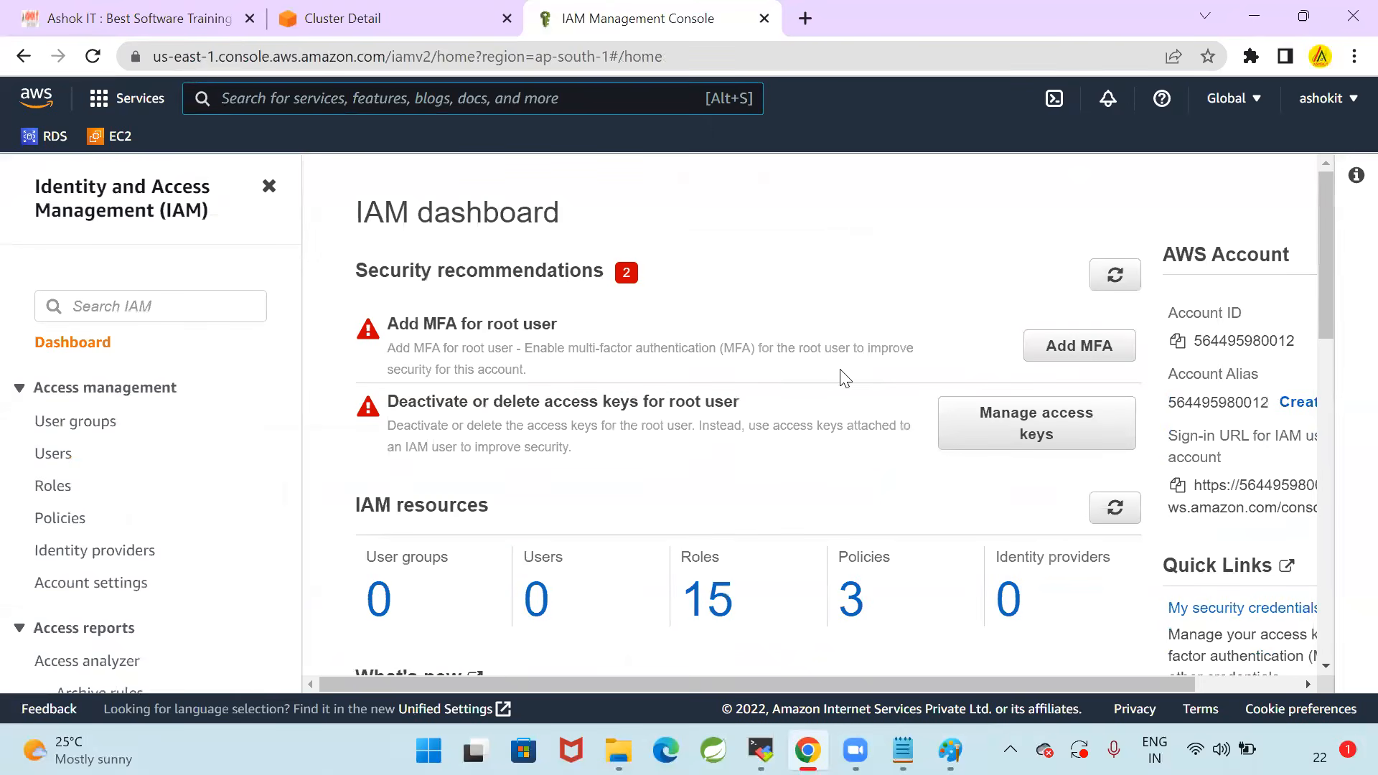
# Start a new IAM role with the EC2 use case, check it against the Notepad notes, and continue to adding permissions
pyautogui.click(58, 488)
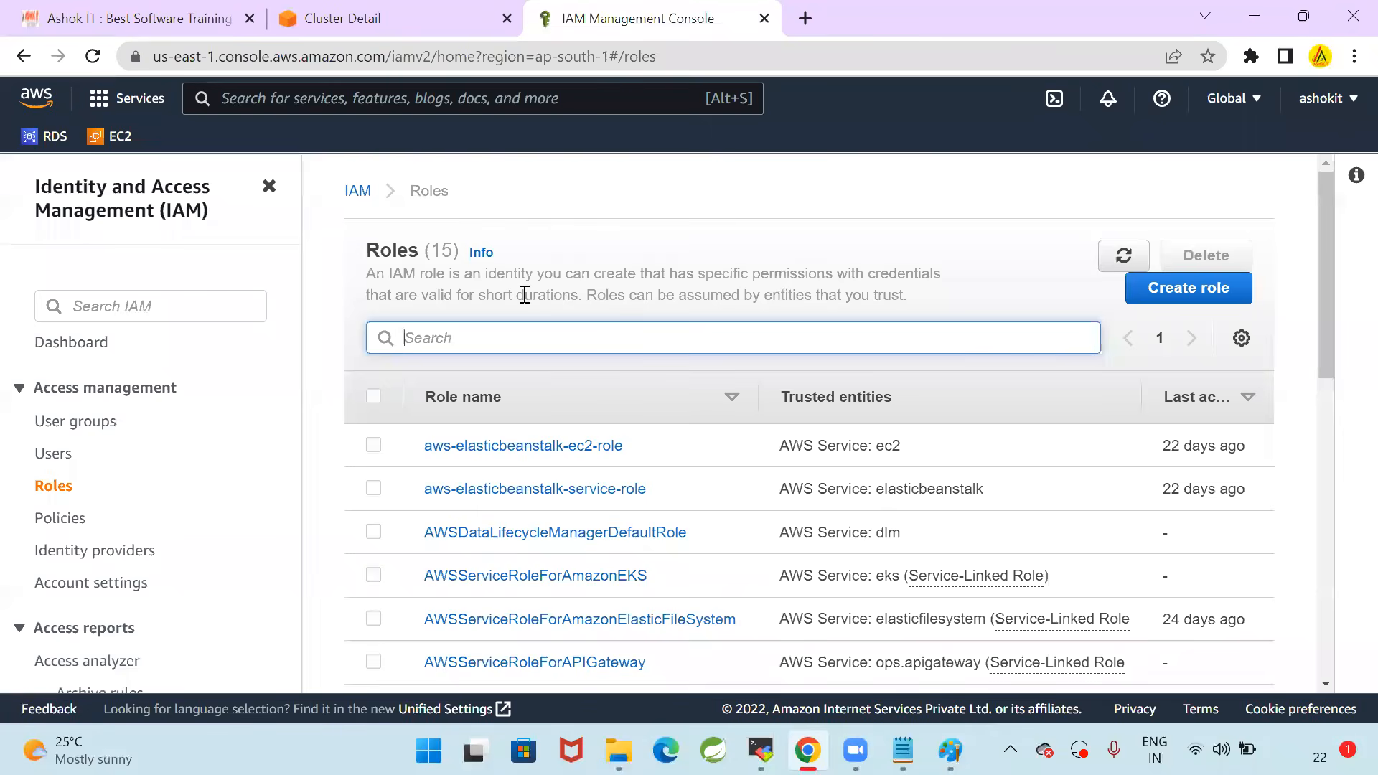
pyautogui.click(1145, 291)
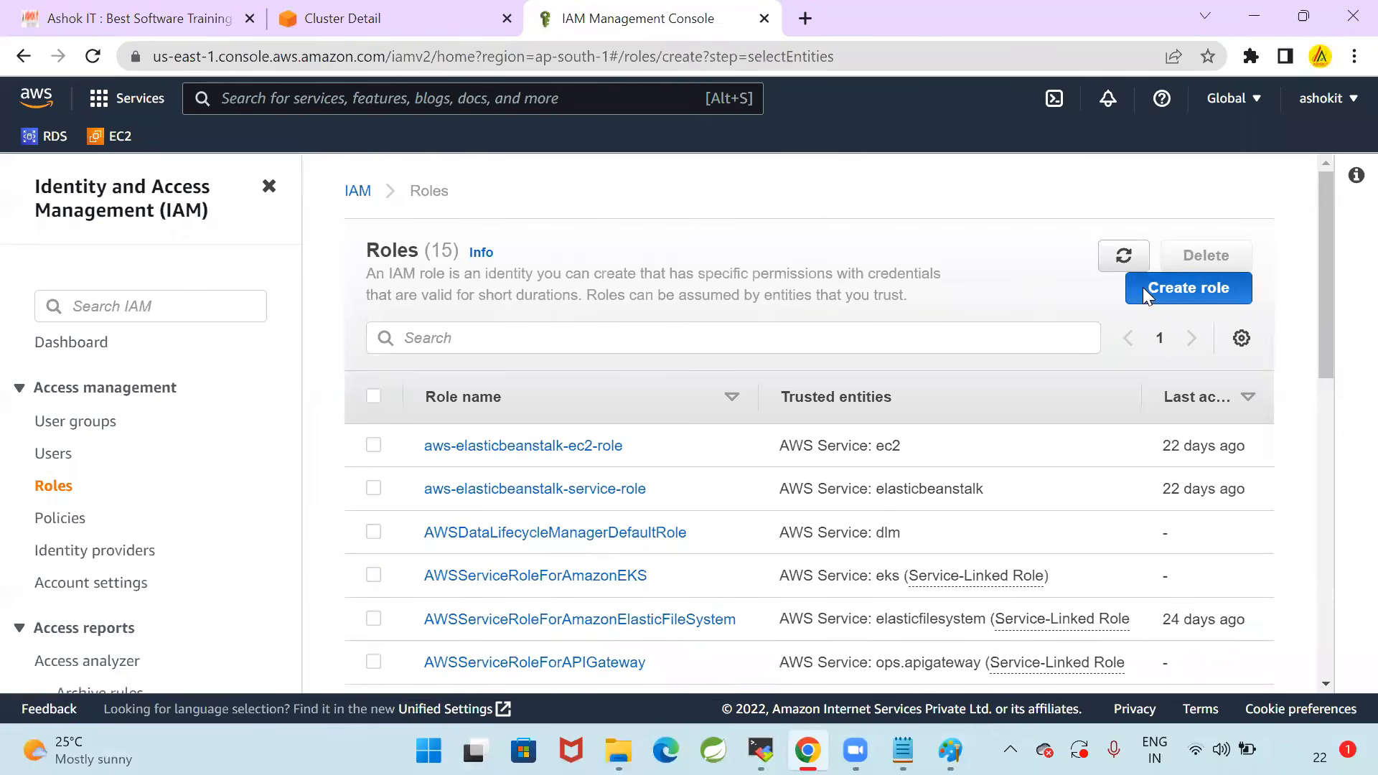
pyautogui.scroll(-6, 718, 463)
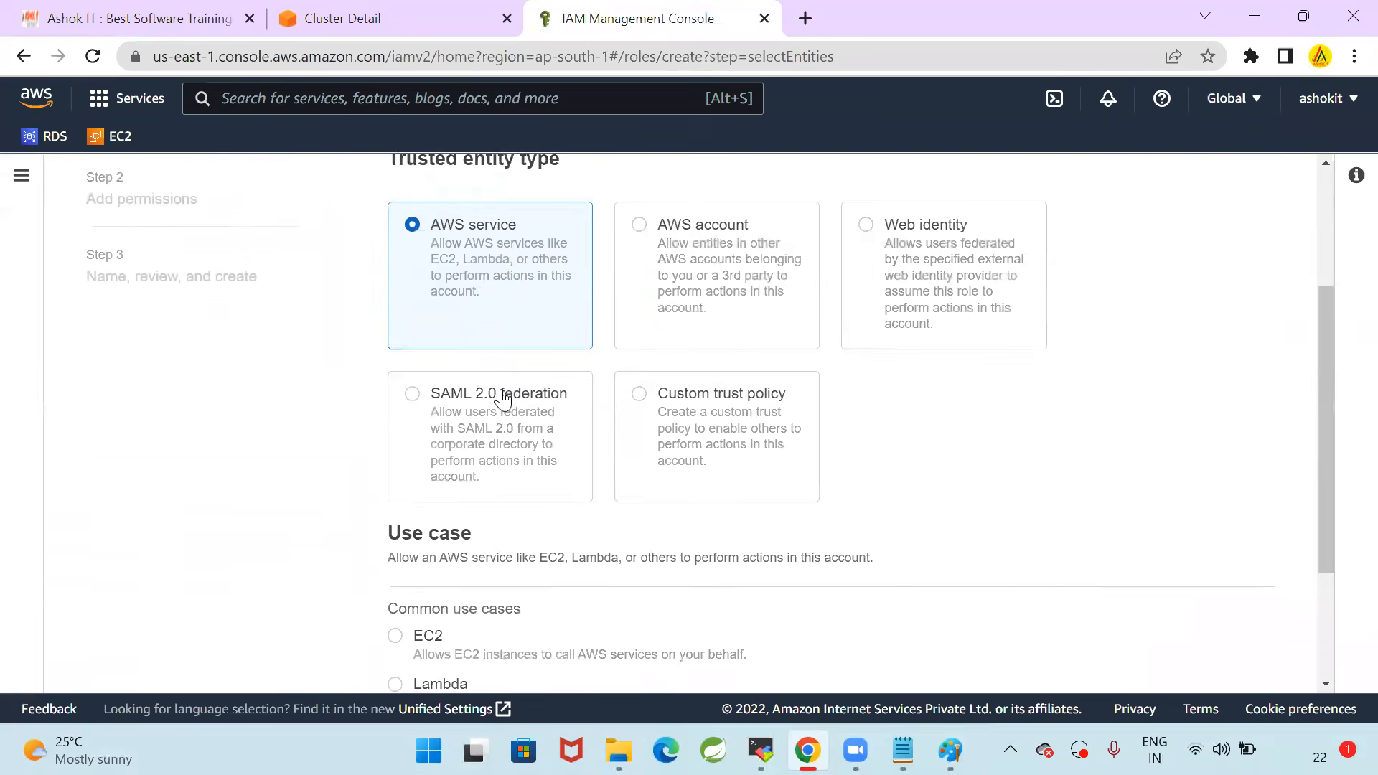
pyautogui.click(394, 446)
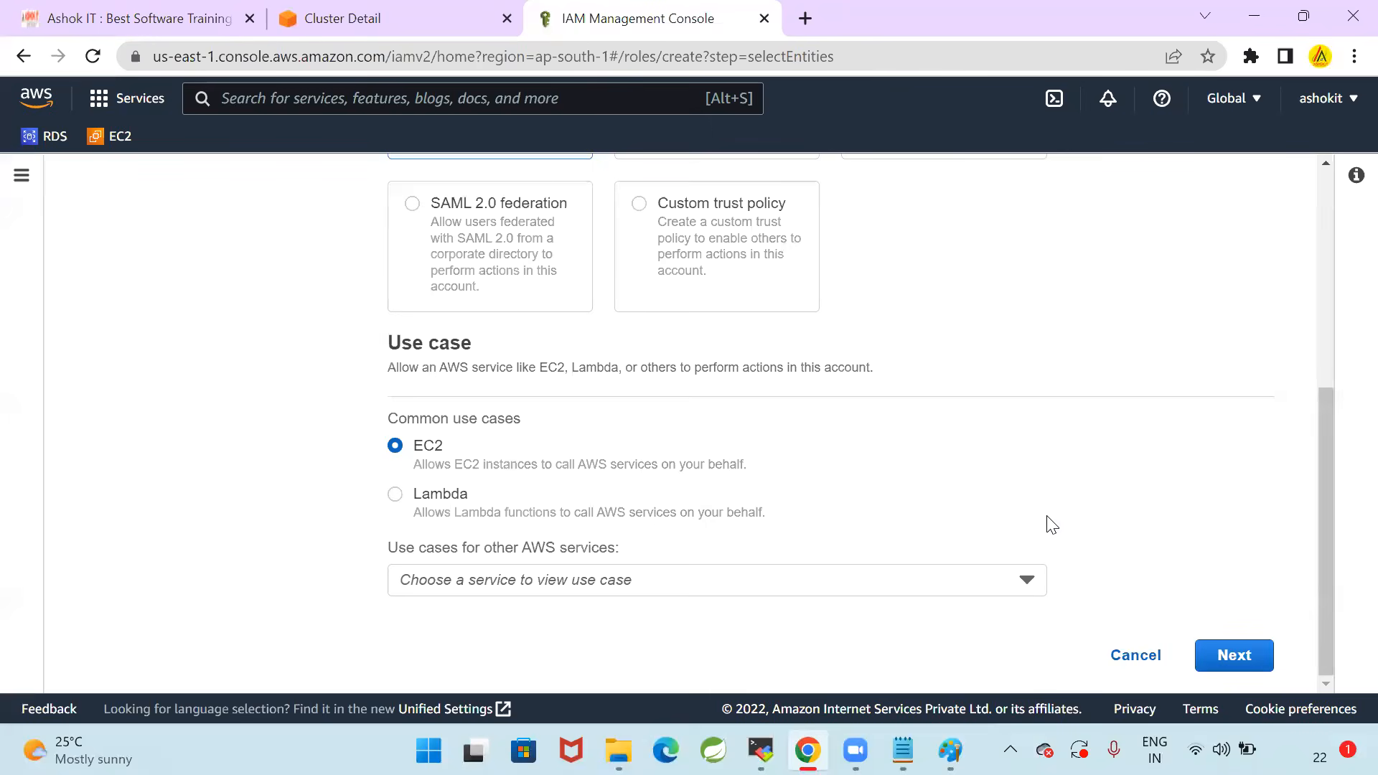
pyautogui.click(903, 750)
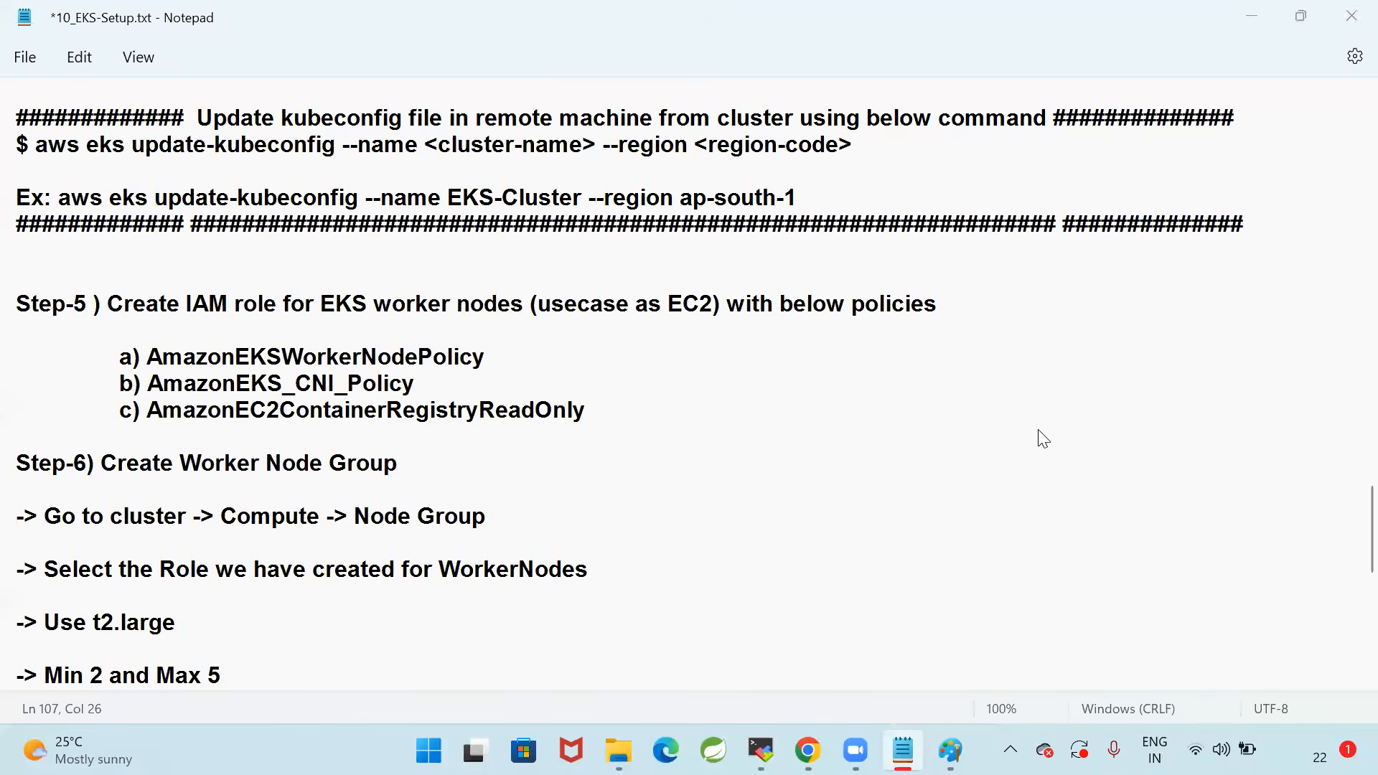
pyautogui.hotkey('alt', 'Tab')
pyautogui.click(1230, 658)
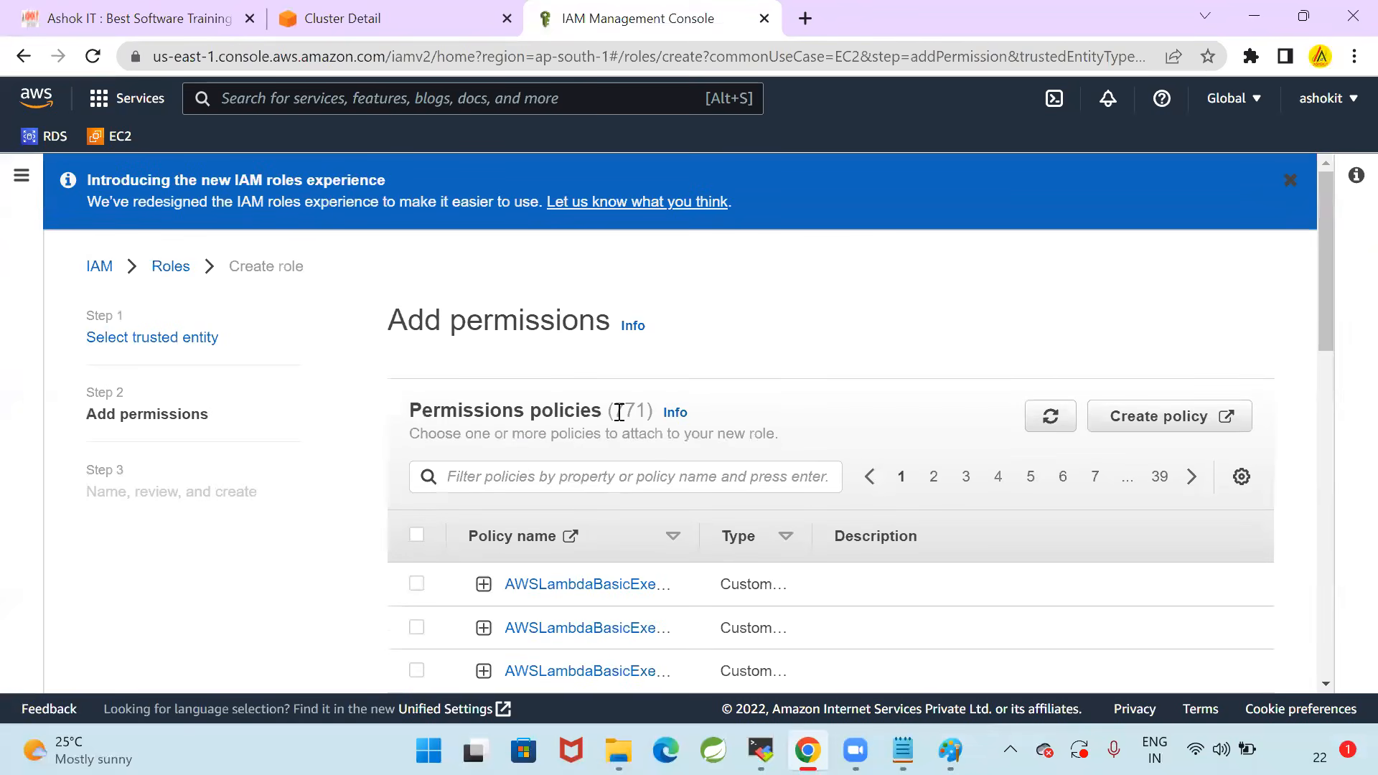
# Copy AmazonEKSWorkerNodePolicy from the Notepad notes, filter the permissions policies by it, select that policy, and remove the filter
pyautogui.scroll(-3, 878, 449)
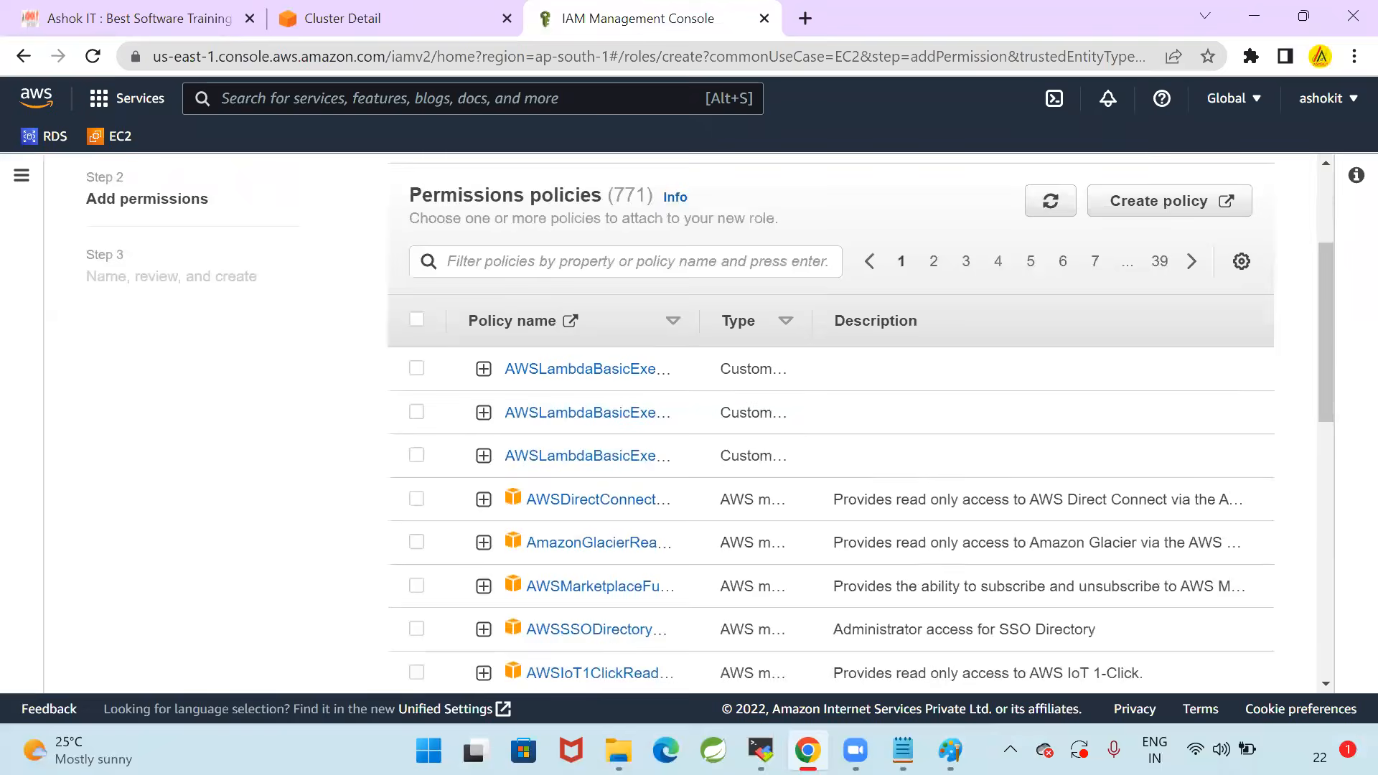
pyautogui.click(903, 750)
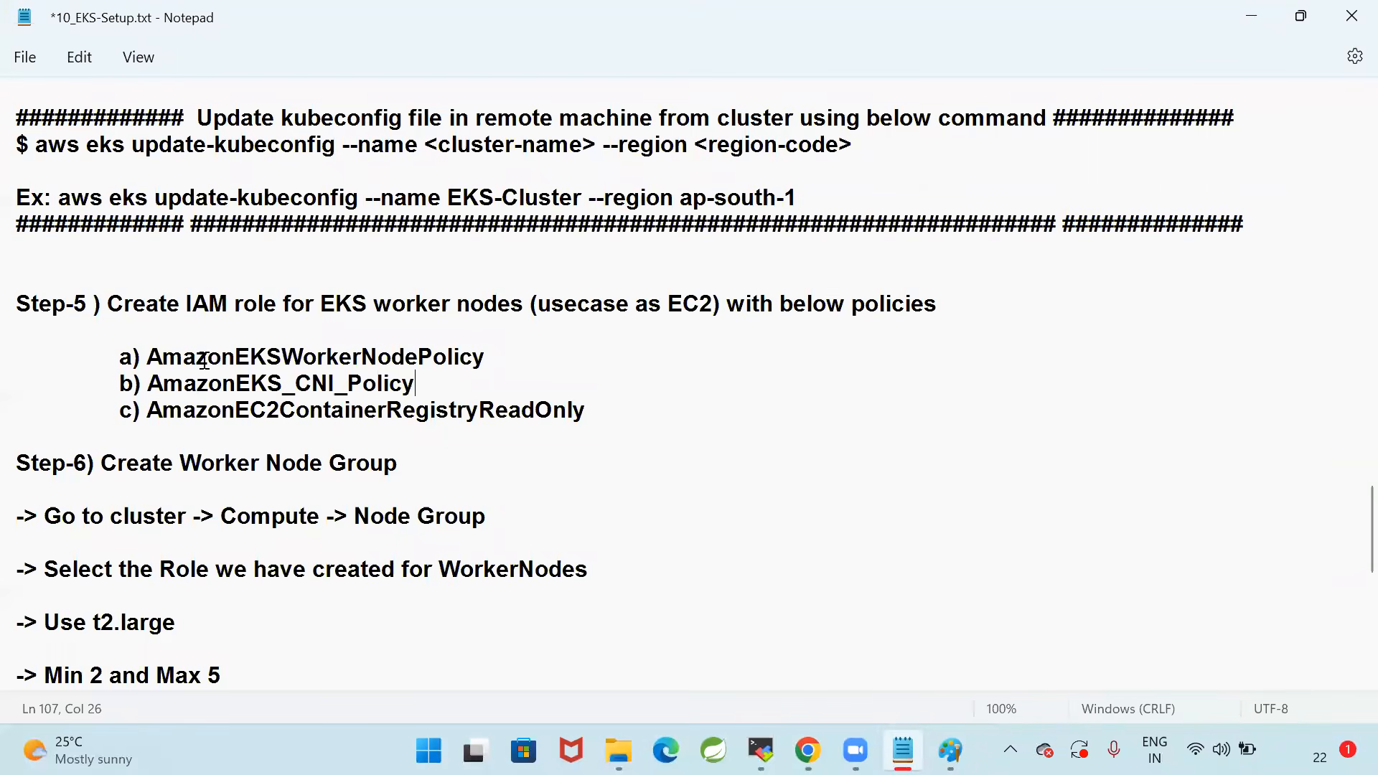
pyautogui.moveTo(147, 359); pyautogui.dragTo(529, 359)
pyautogui.hotkey('ctrl', 'c')
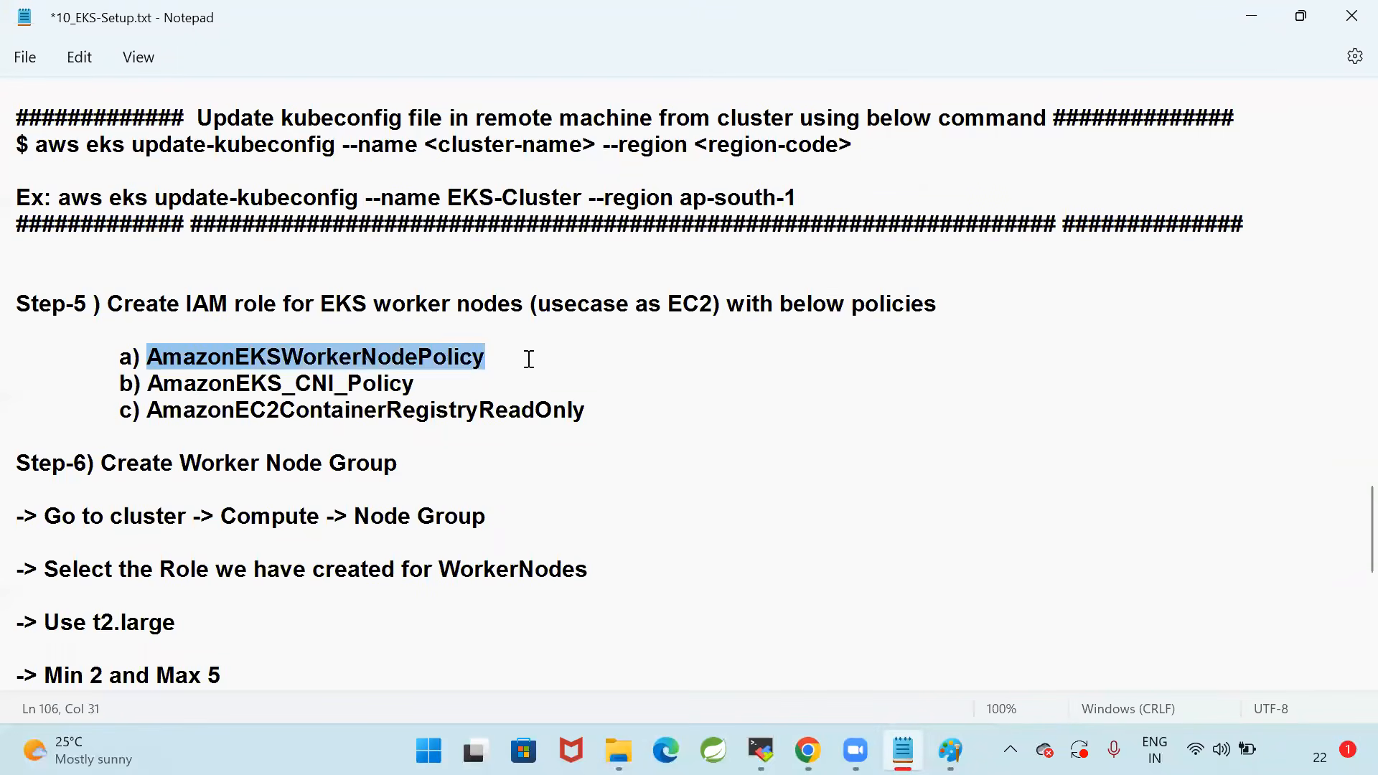
pyautogui.hotkey('alt', 'Tab')
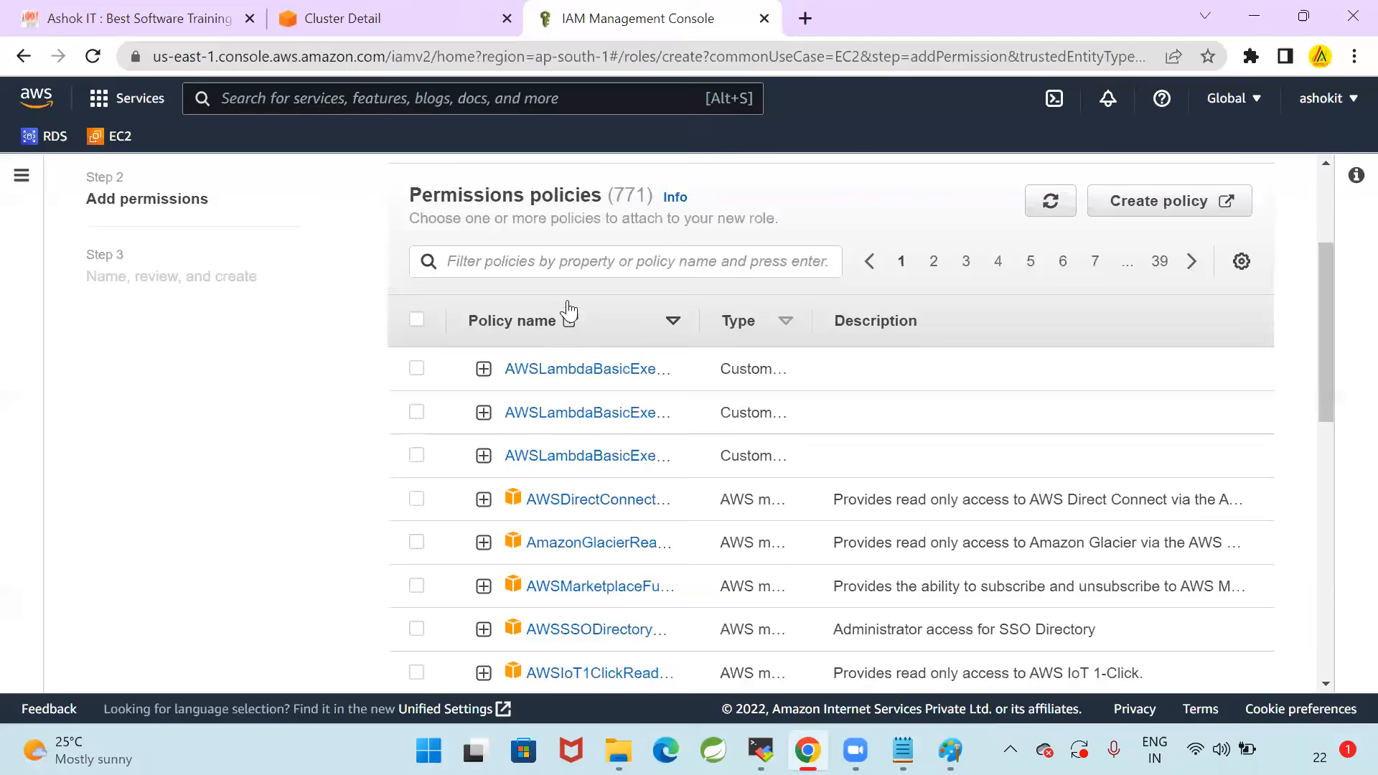
pyautogui.hotkey('alt', 'Tab')
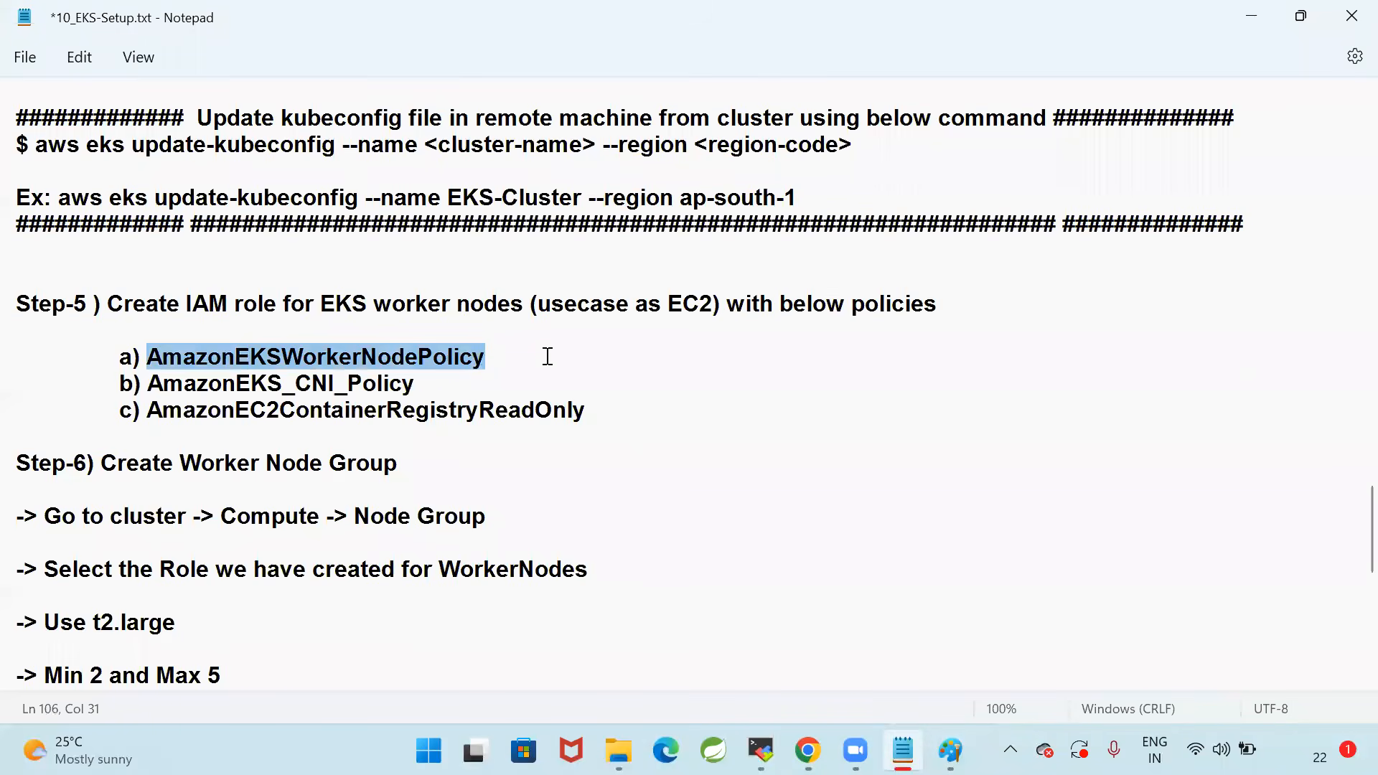
pyautogui.hotkey('alt', 'Tab')
pyautogui.click(565, 266)
pyautogui.hotkey('ctrl', 'v')
pyautogui.press('Return')
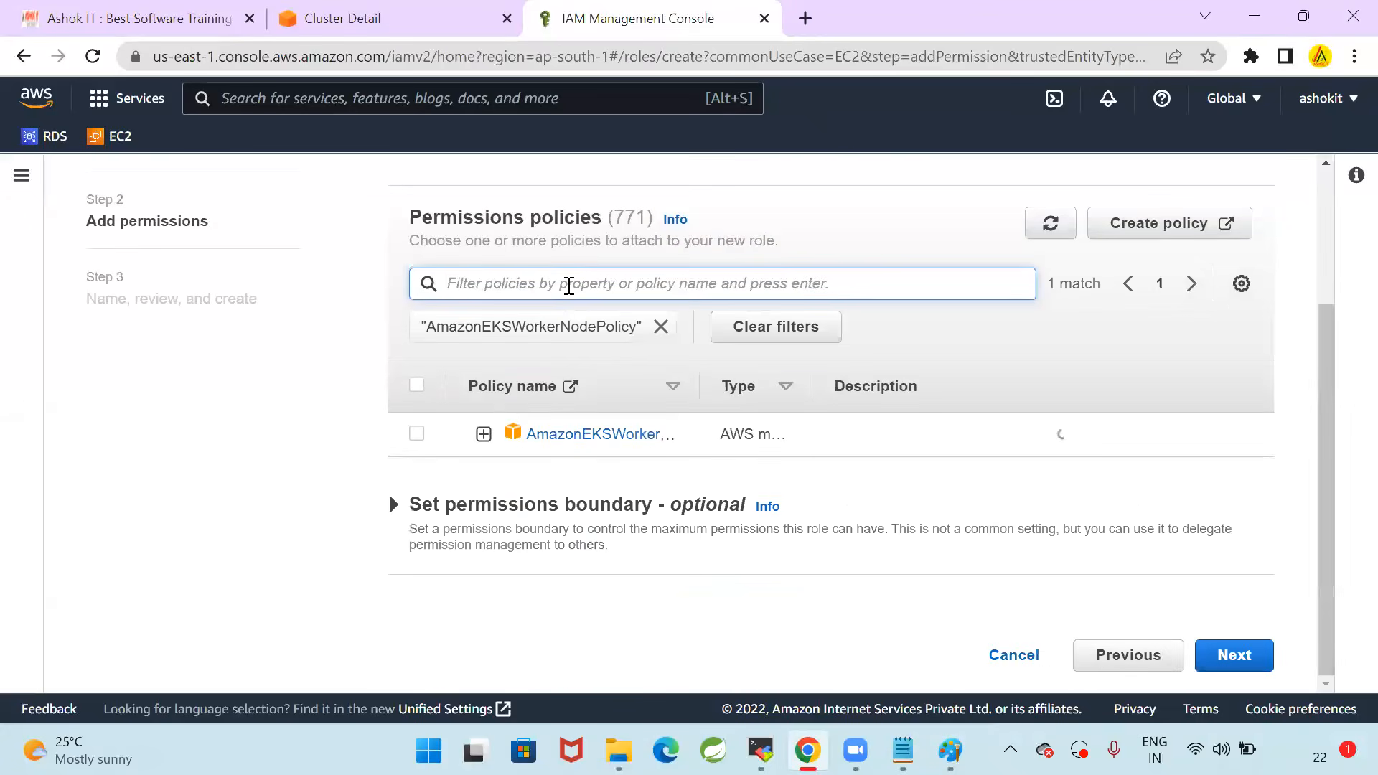
pyautogui.click(416, 433)
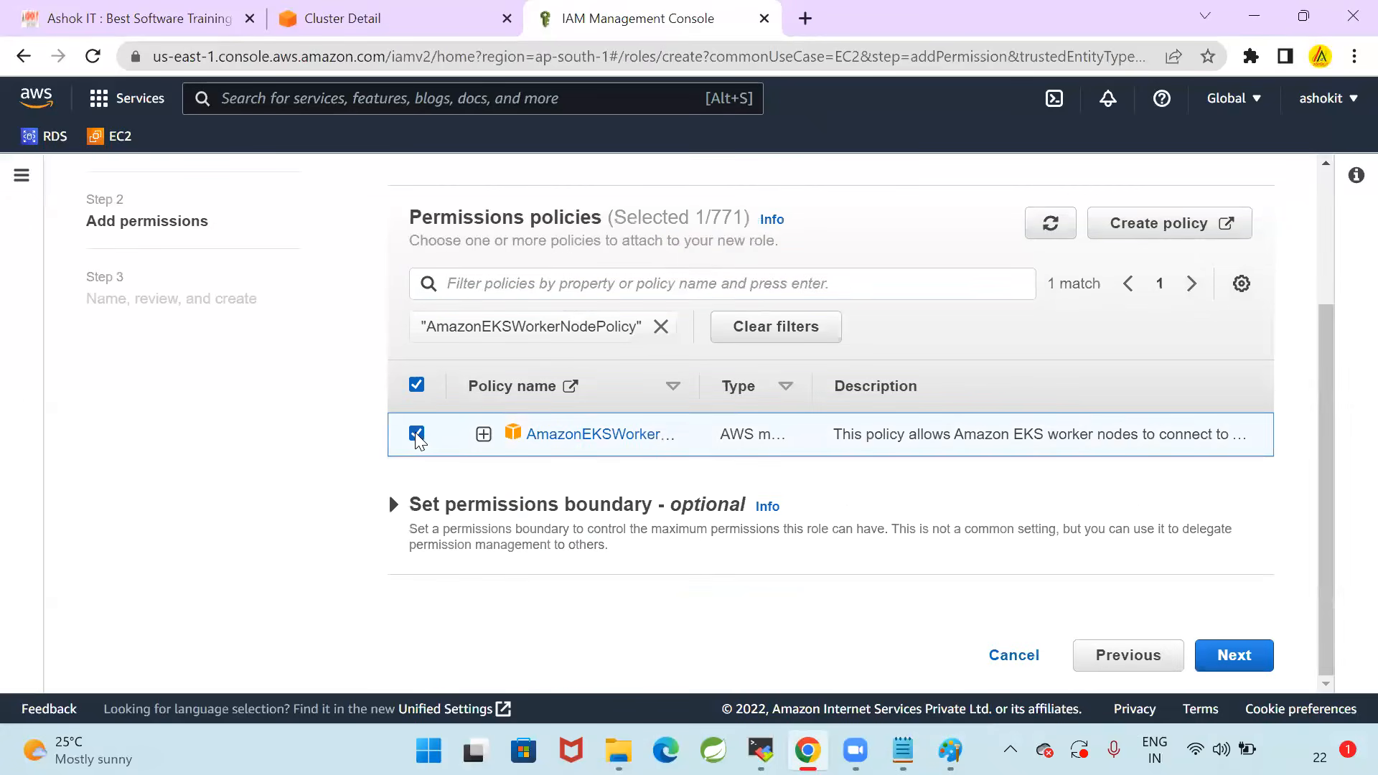
pyautogui.moveTo(712, 219)
pyautogui.mouseDown()
pyautogui.moveTo(735, 218)
pyautogui.moveTo(706, 216)
pyautogui.mouseUp()
pyautogui.click(660, 328)
# Copy AmazonEKS_CNI_Policy from the Notepad notes, filter the permissions policies by it, select that policy, and clear the filter
pyautogui.click(903, 751)
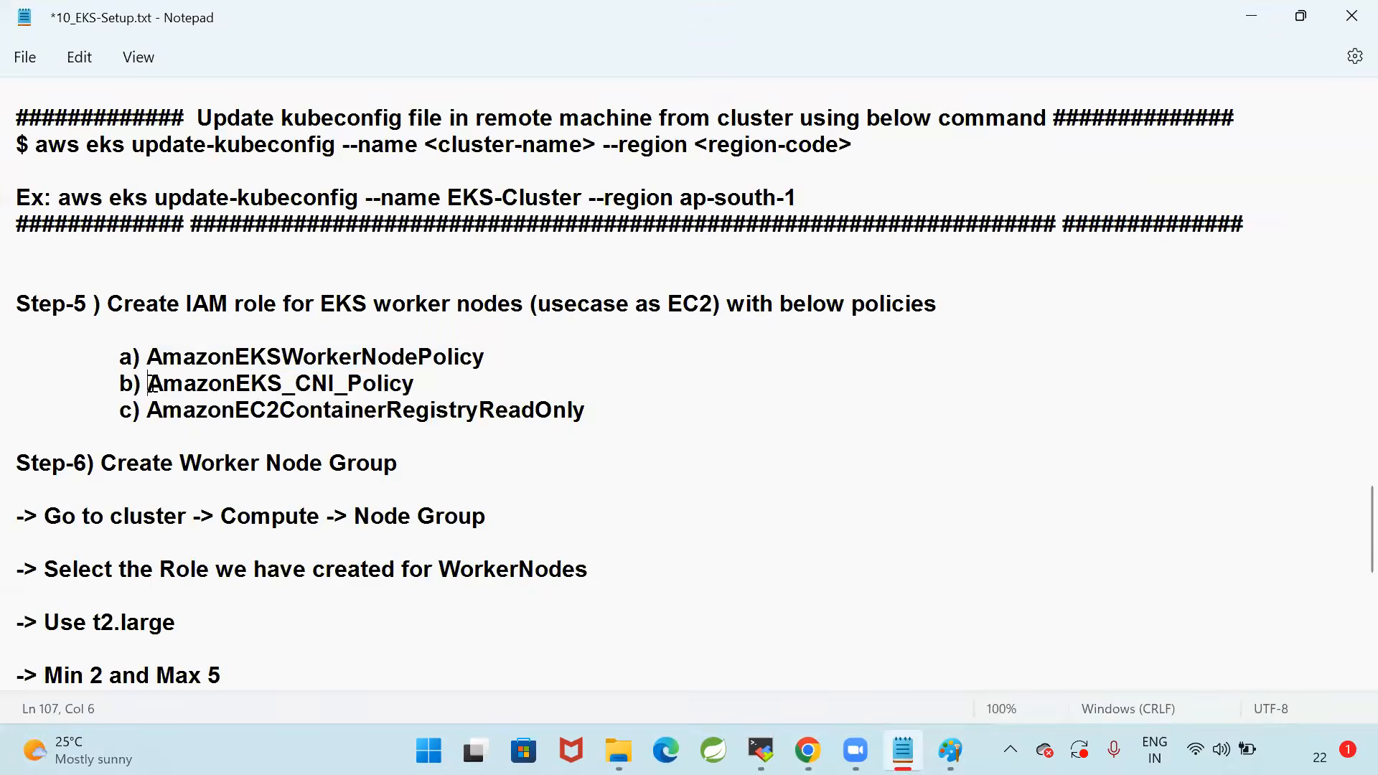
pyautogui.moveTo(151, 384); pyautogui.dragTo(420, 384)
pyautogui.hotkey('ctrl', 'c')
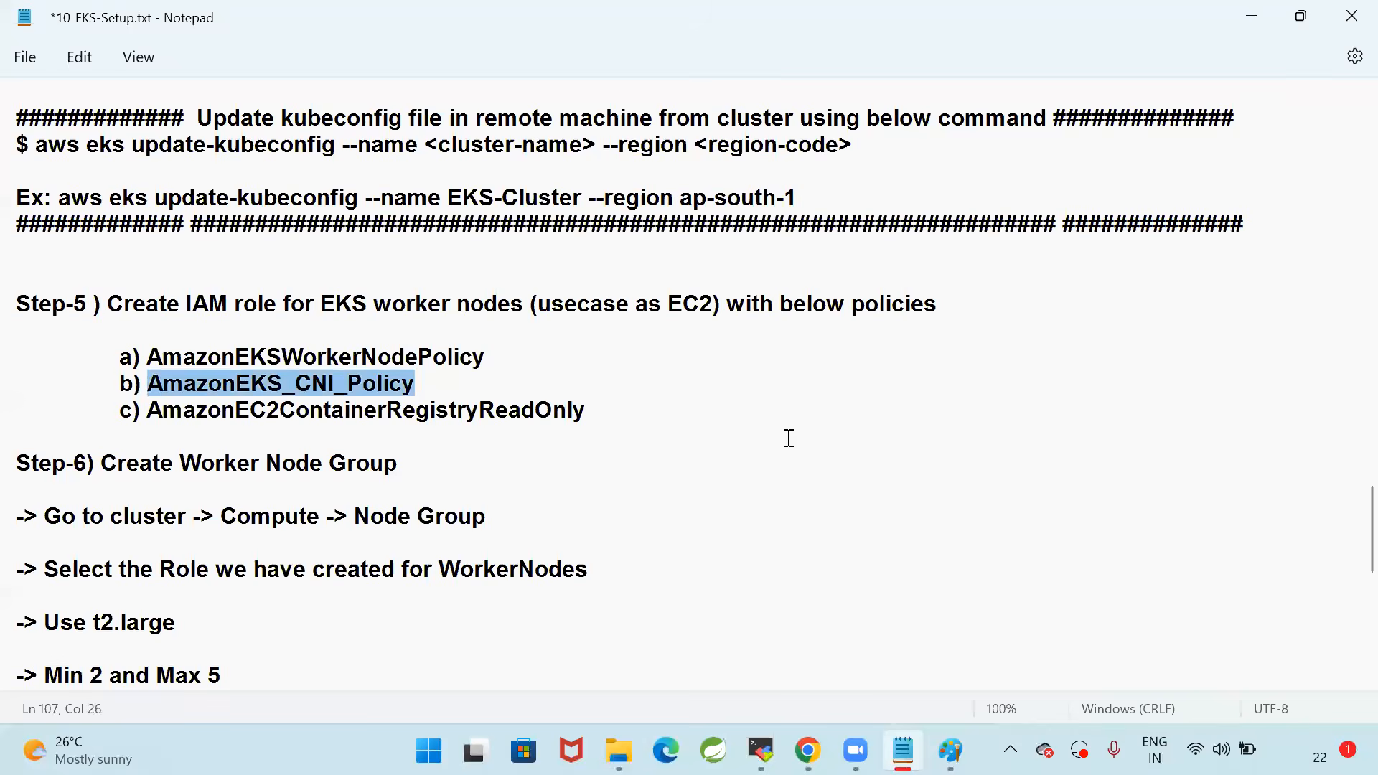
pyautogui.hotkey('alt', 'Tab')
pyautogui.click(629, 282)
pyautogui.hotkey('ctrl', 'v')
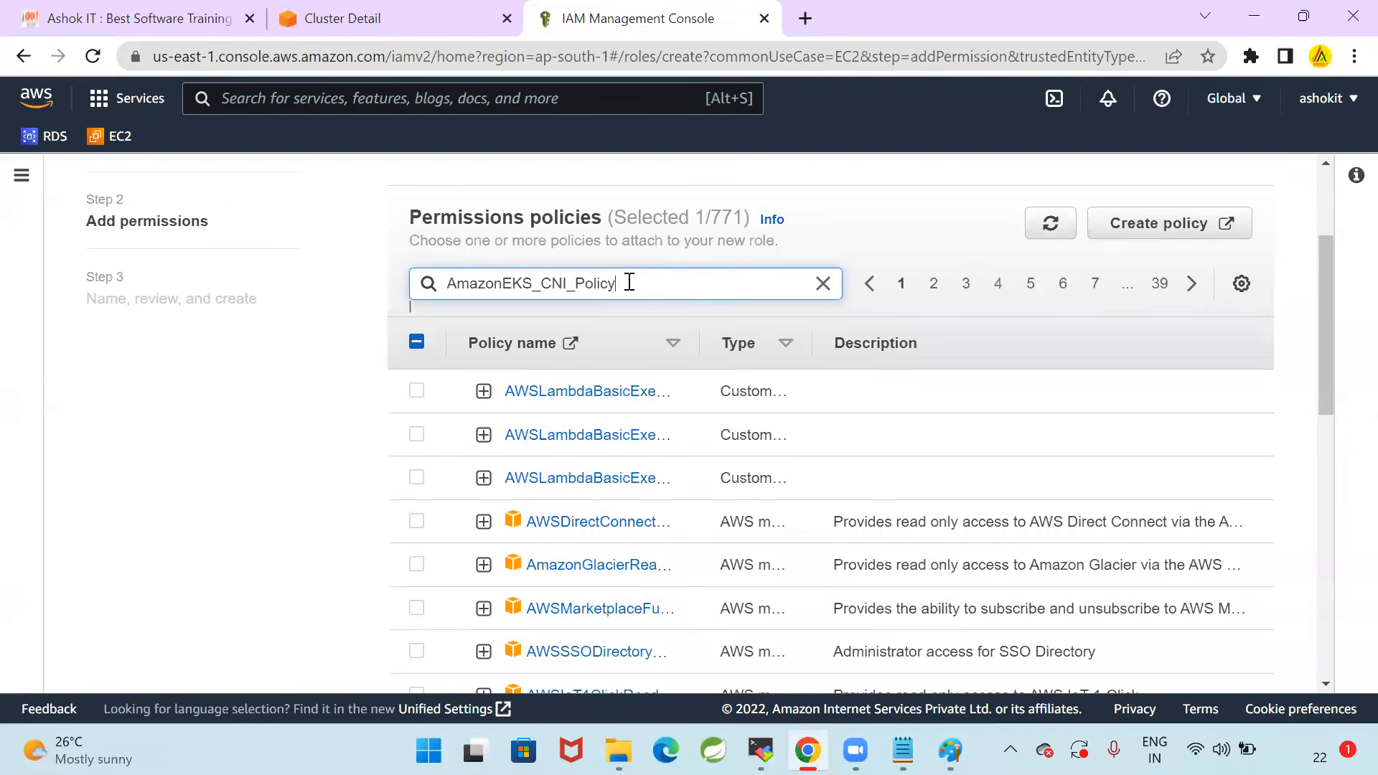
pyautogui.press('Return')
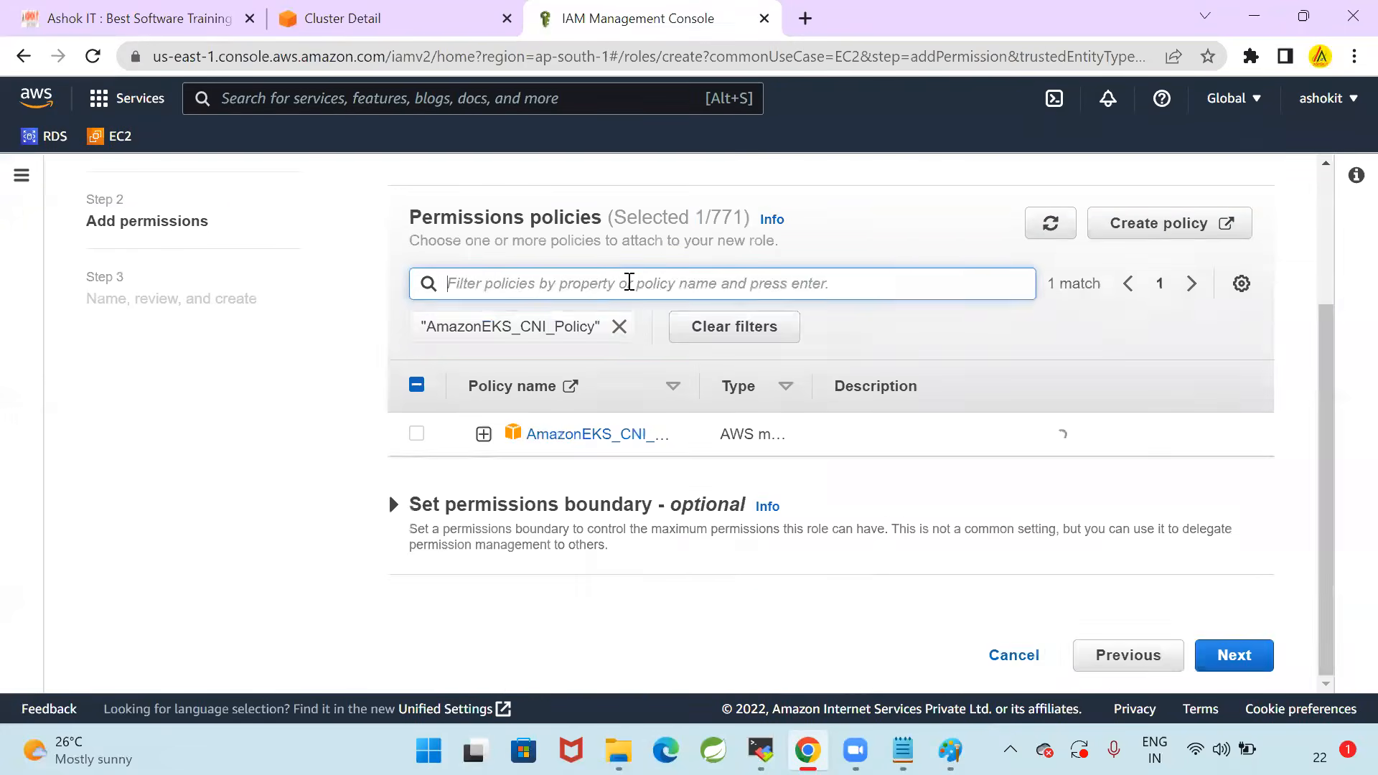
pyautogui.click(419, 434)
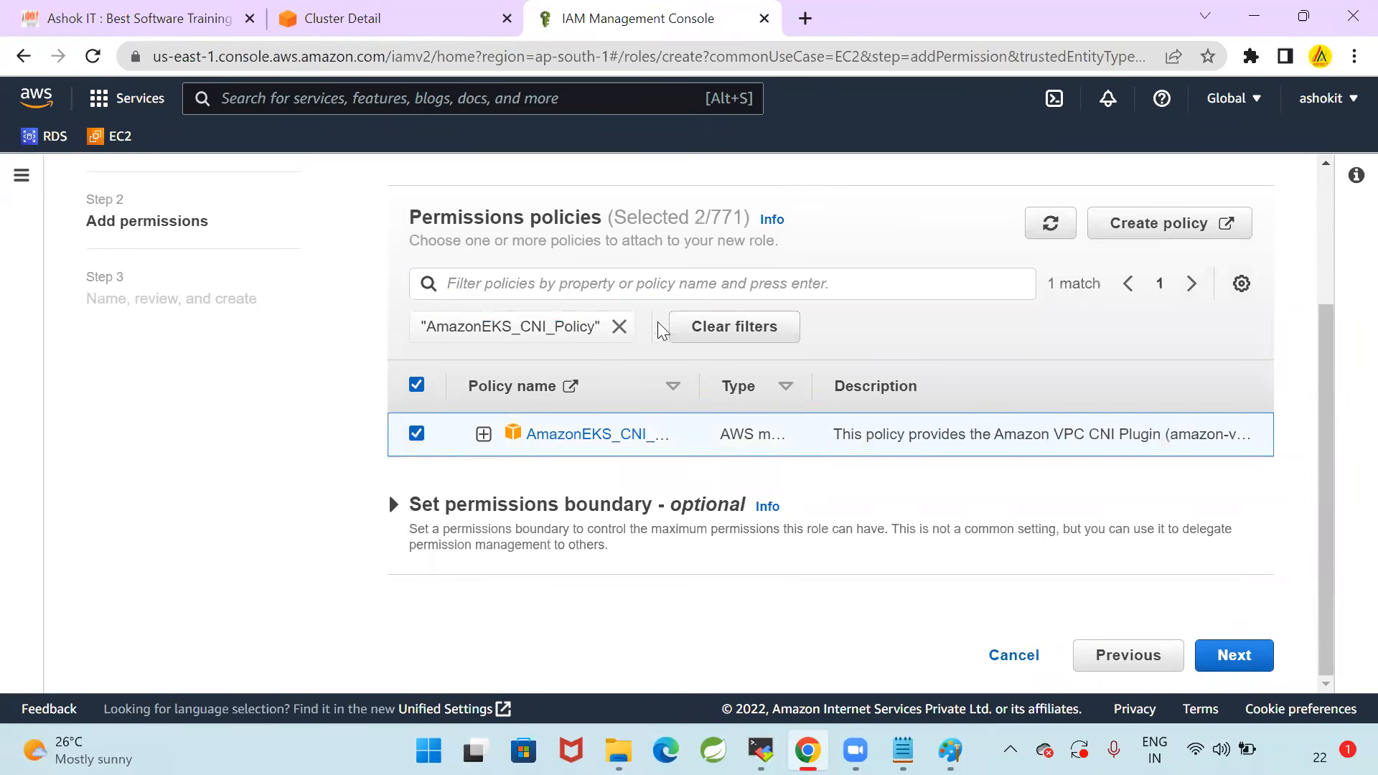
pyautogui.click(742, 329)
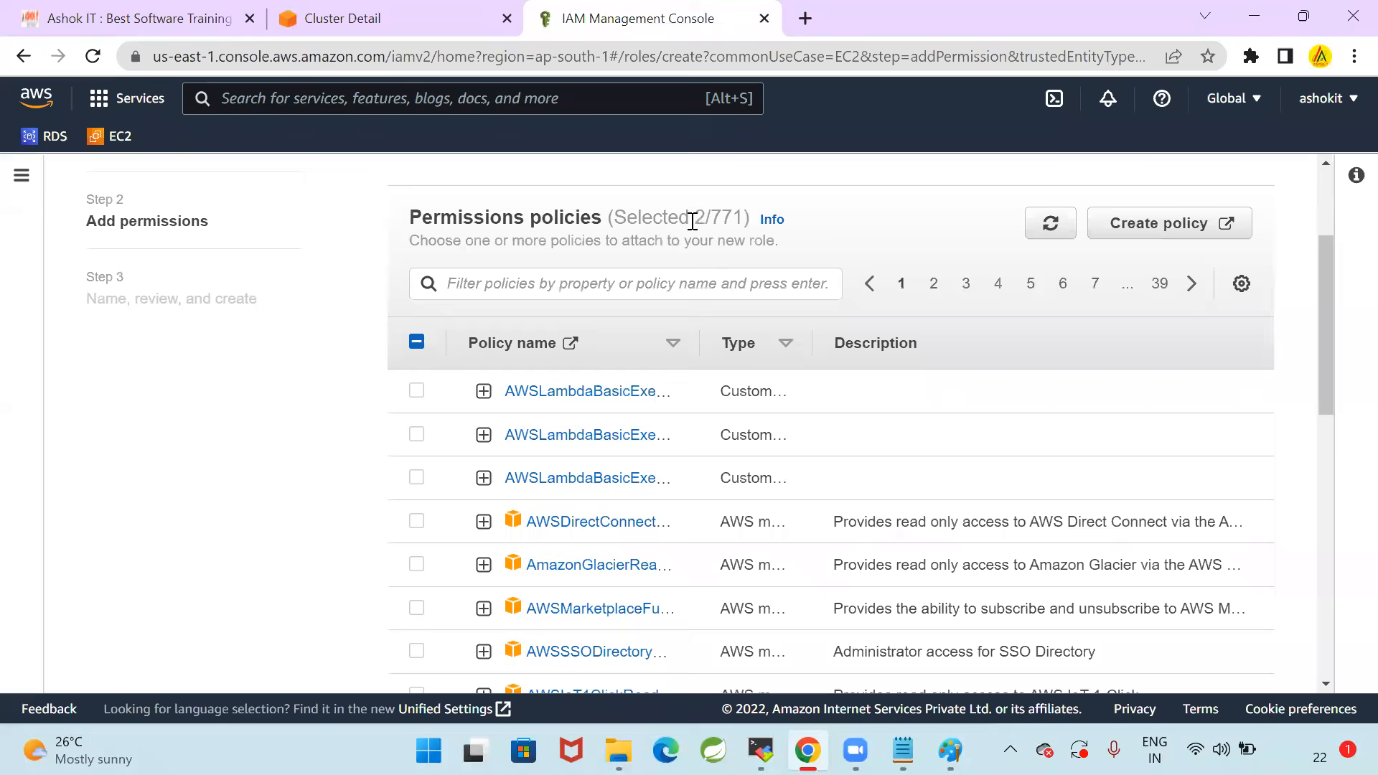
# Copy AmazonEC2ContainerRegistryReadOnly from the Notepad notes, filter the permissions policies by it, select that policy, and remove the filter
pyautogui.hotkey('alt', 'Tab')
pyautogui.moveTo(148, 411); pyautogui.dragTo(632, 414)
pyautogui.hotkey('ctrl', 'c')
pyautogui.hotkey('alt', 'Tab')
pyautogui.click(629, 284)
pyautogui.hotkey('ctrl', 'v')
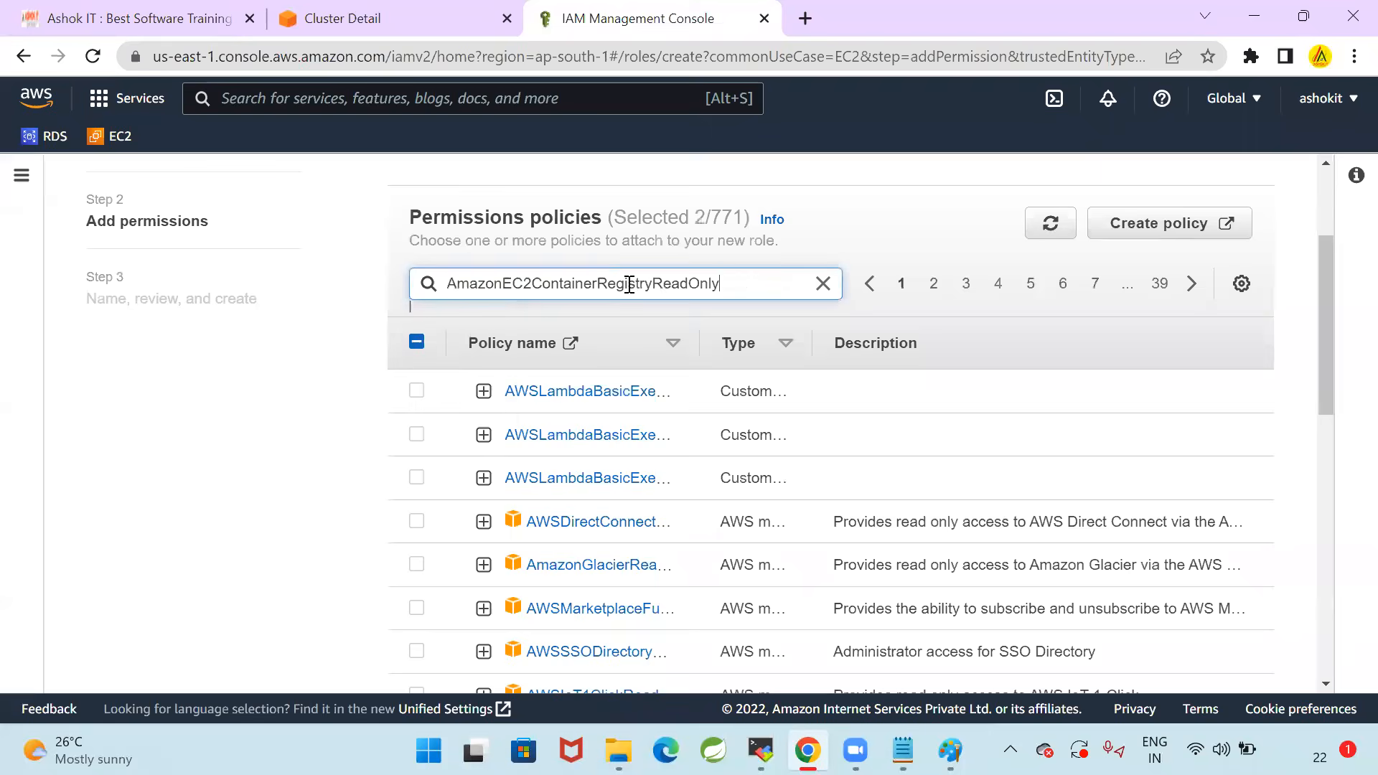
pyautogui.press('Return')
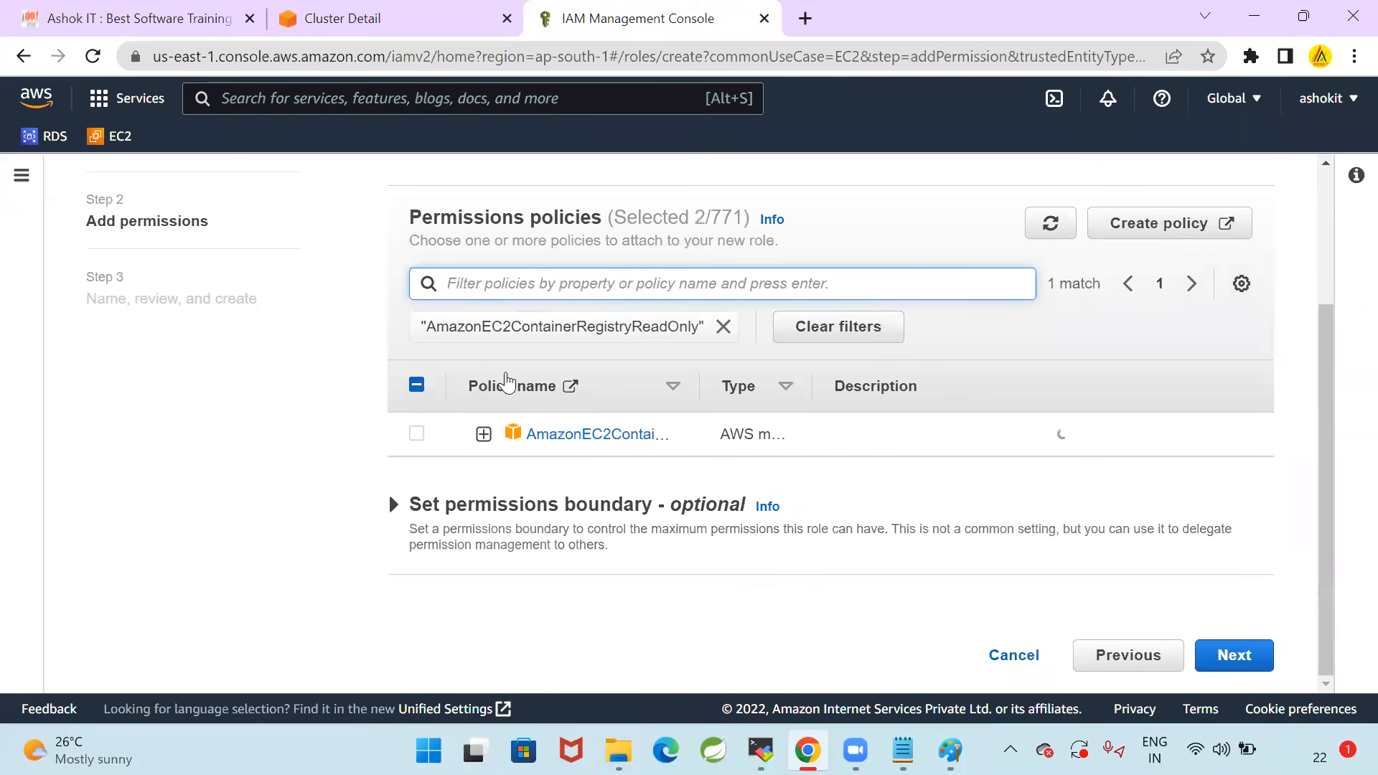
pyautogui.click(416, 434)
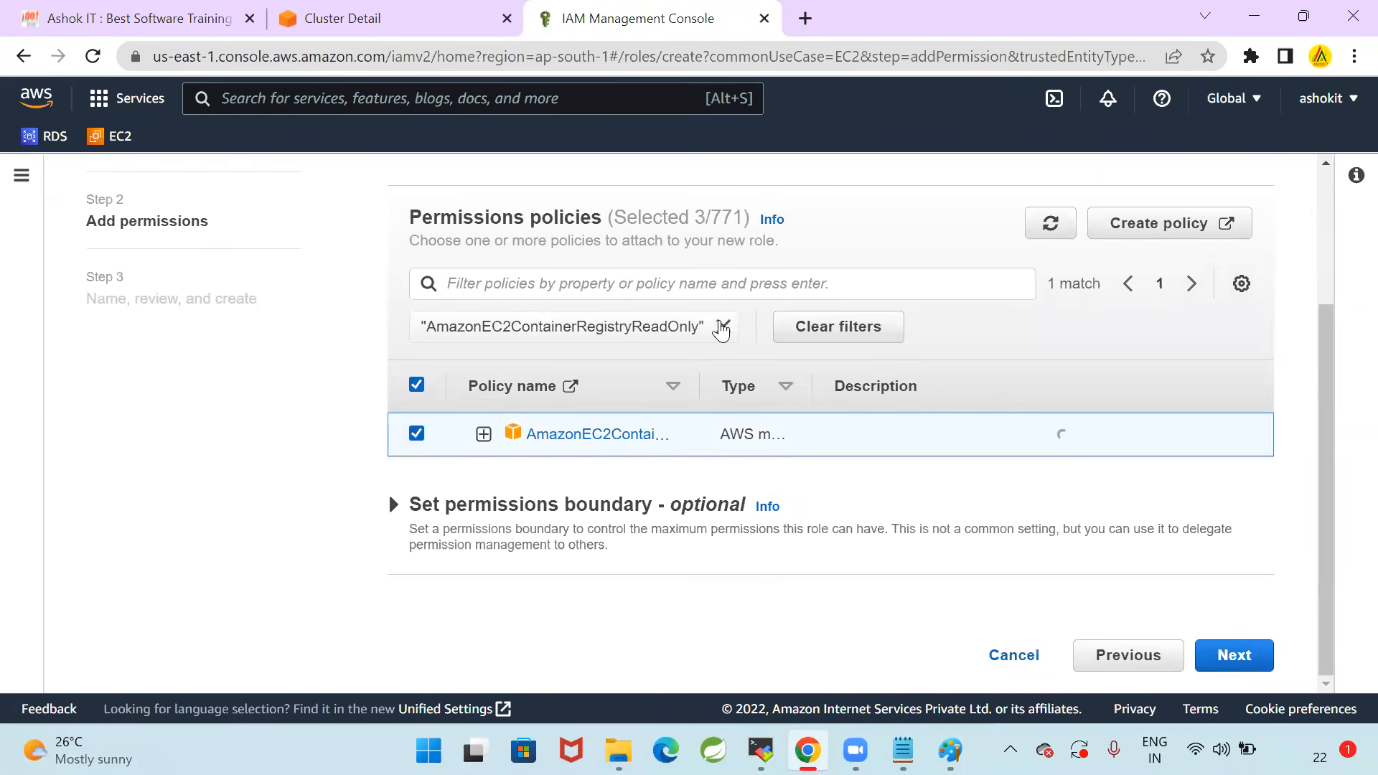
pyautogui.click(723, 327)
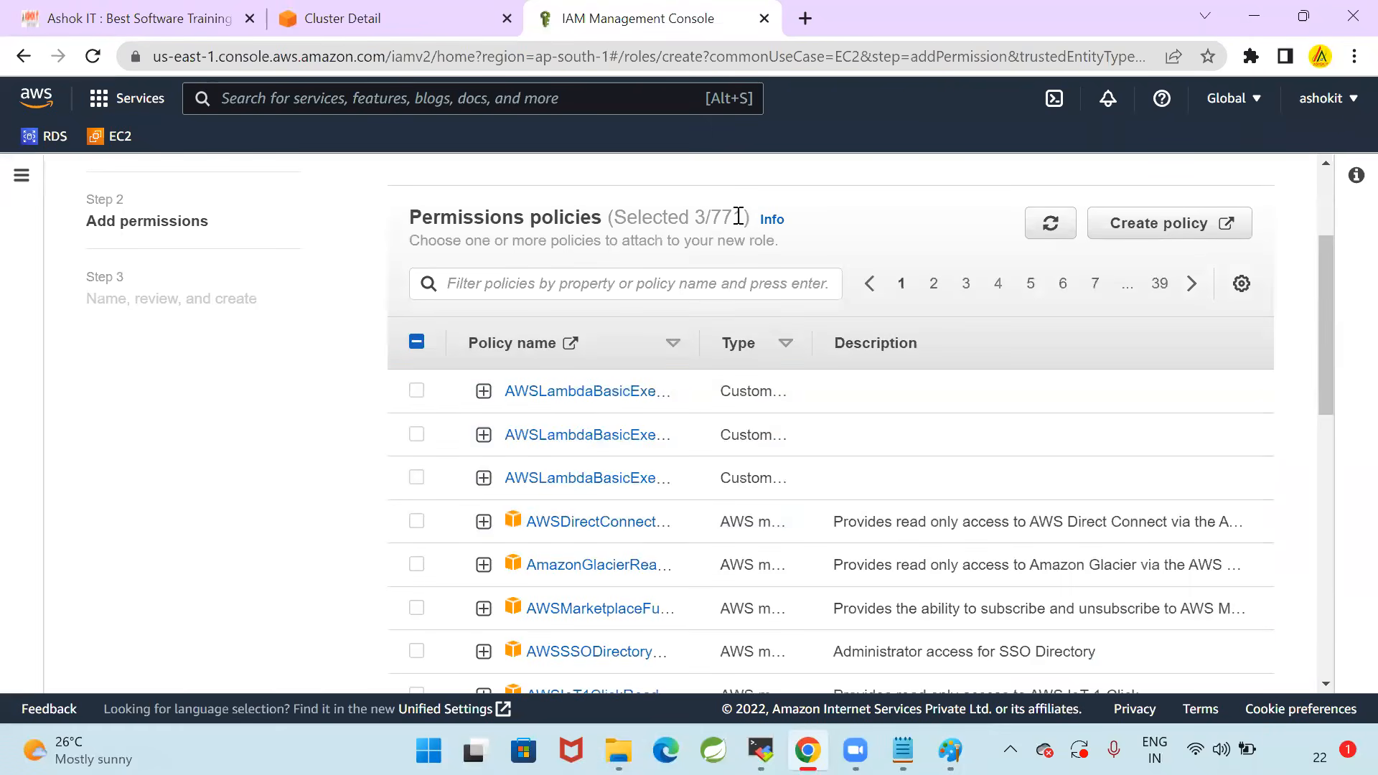
# Check the number of selected policies, continue to the role details, and name the role EKSWorkerNodeRole
pyautogui.doubleClick(713, 218)
pyautogui.moveTo(1326, 276); pyautogui.dragTo(1348, 588)
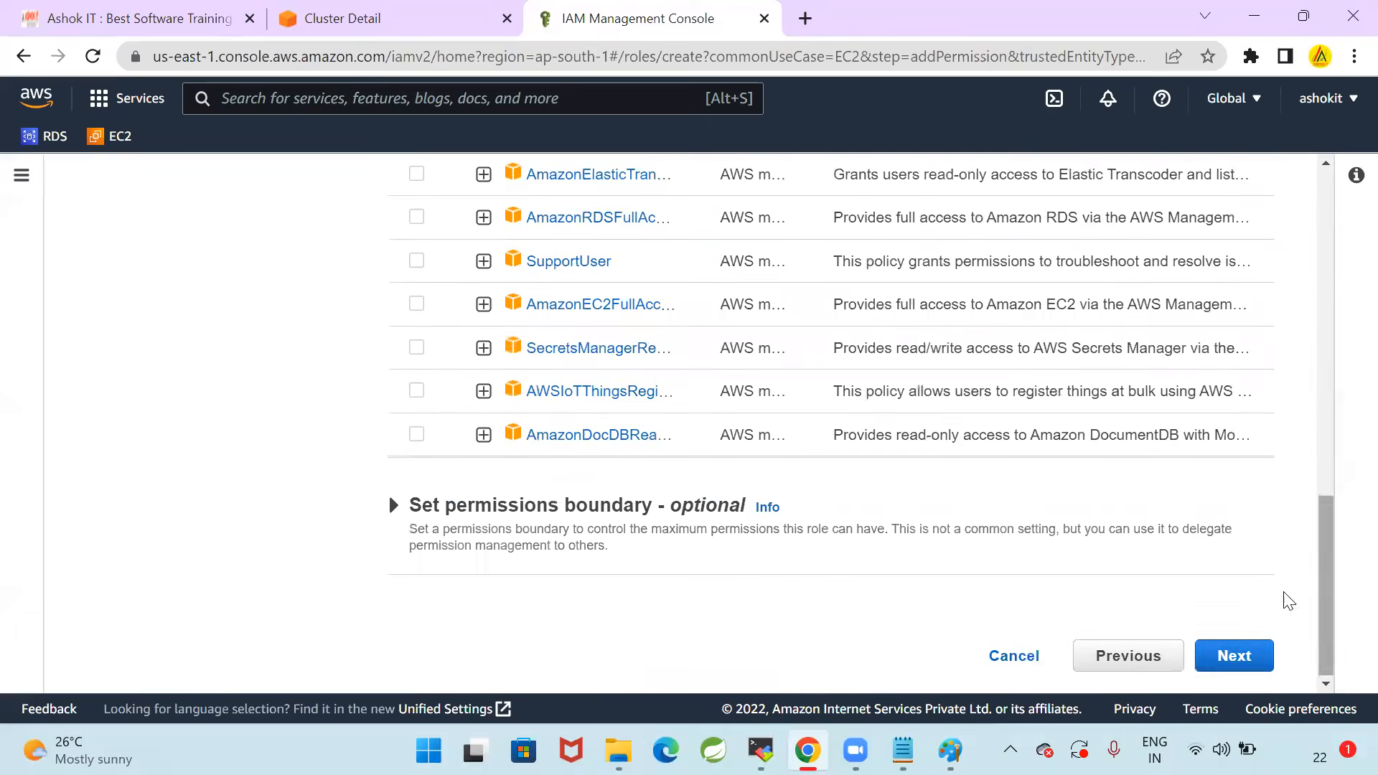
pyautogui.click(1236, 656)
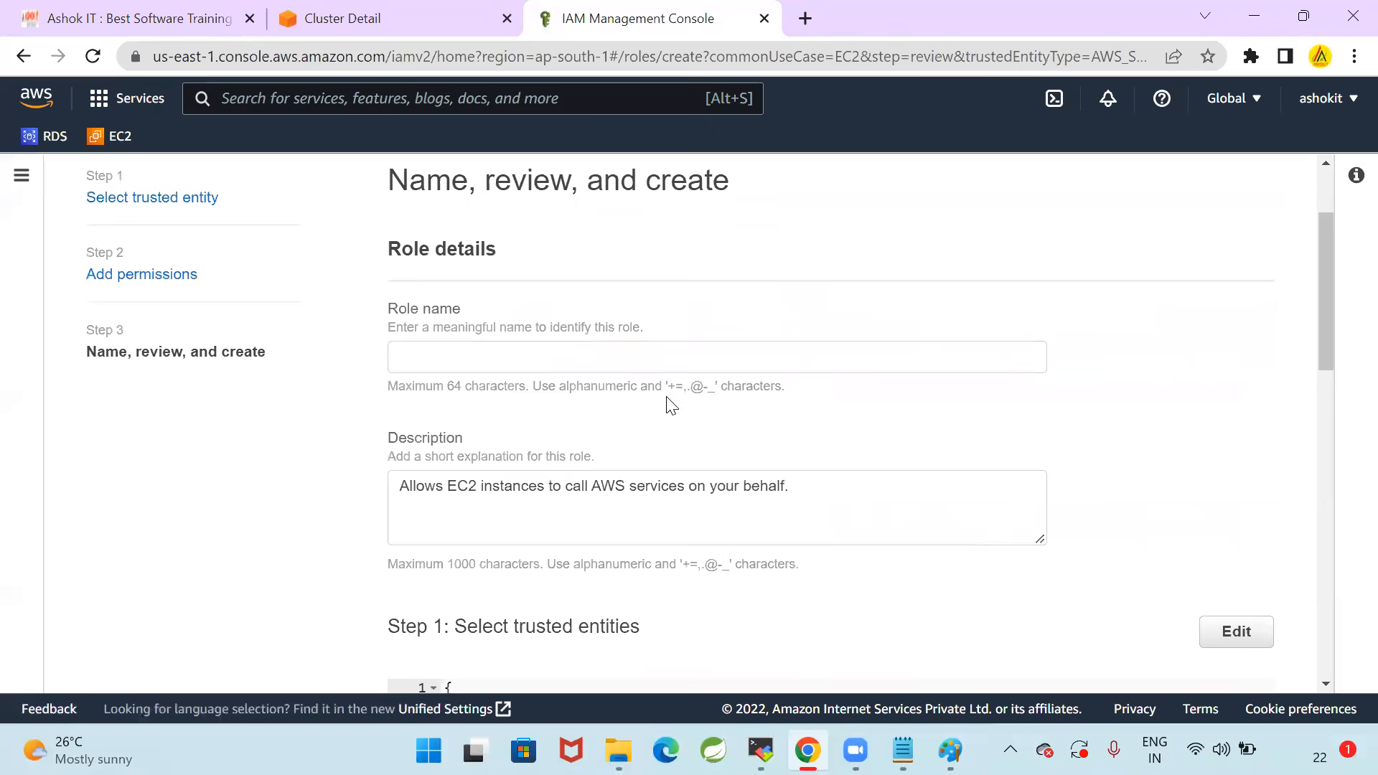
pyautogui.click(642, 356)
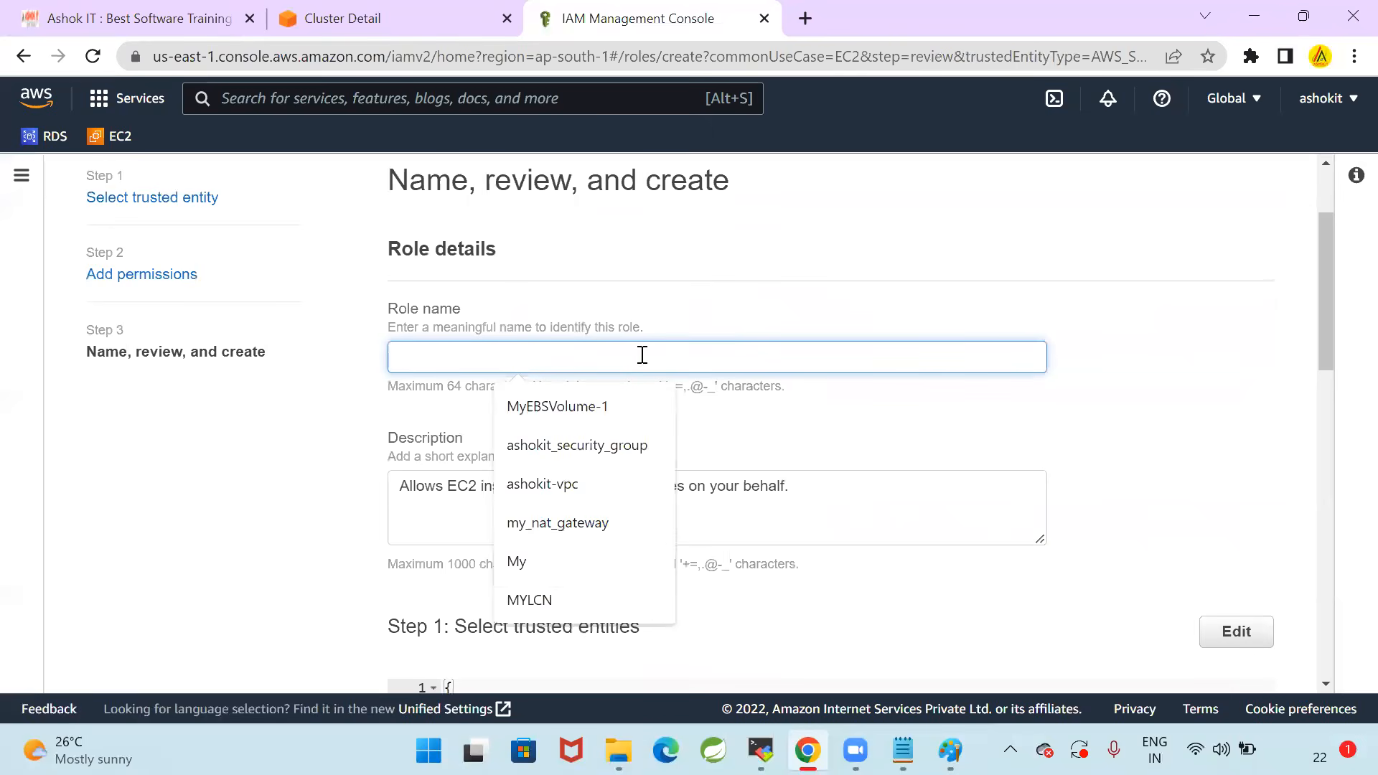
pyautogui.write('EKSWorkerNodeRole')
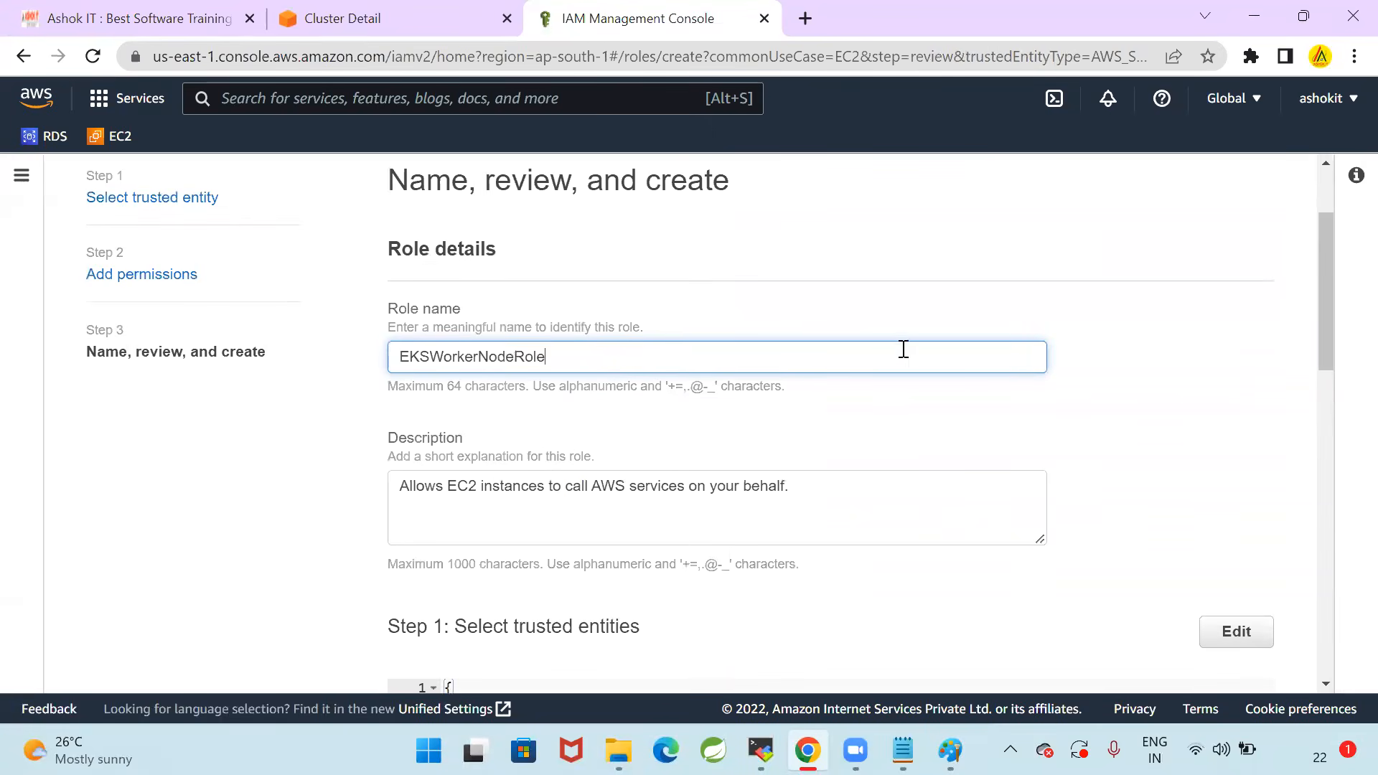
# Review the three attached policies, create the worker-node role, and dismiss the success notification
pyautogui.scroll(-10, 900, 347)
pyautogui.scroll(-1, 855, 449)
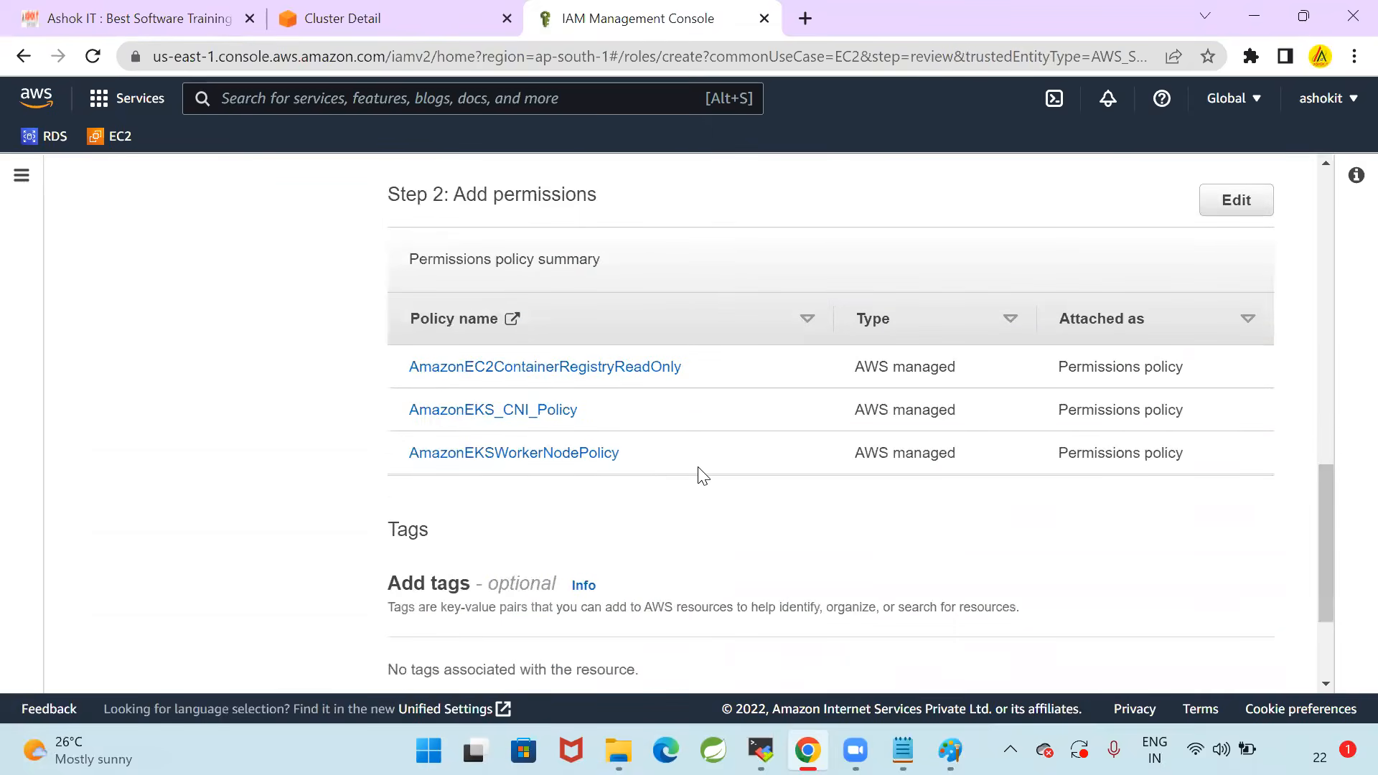
pyautogui.scroll(-2, 701, 477)
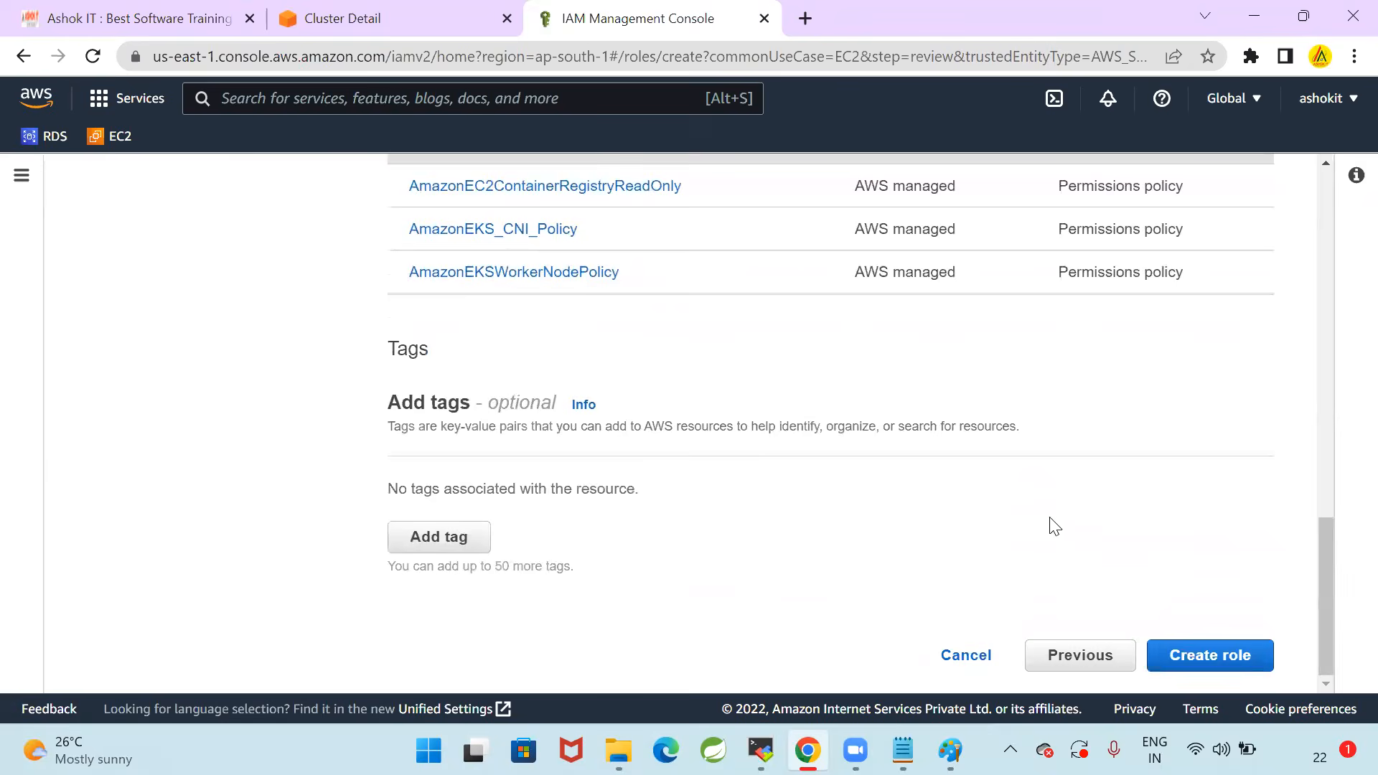
pyautogui.click(1223, 652)
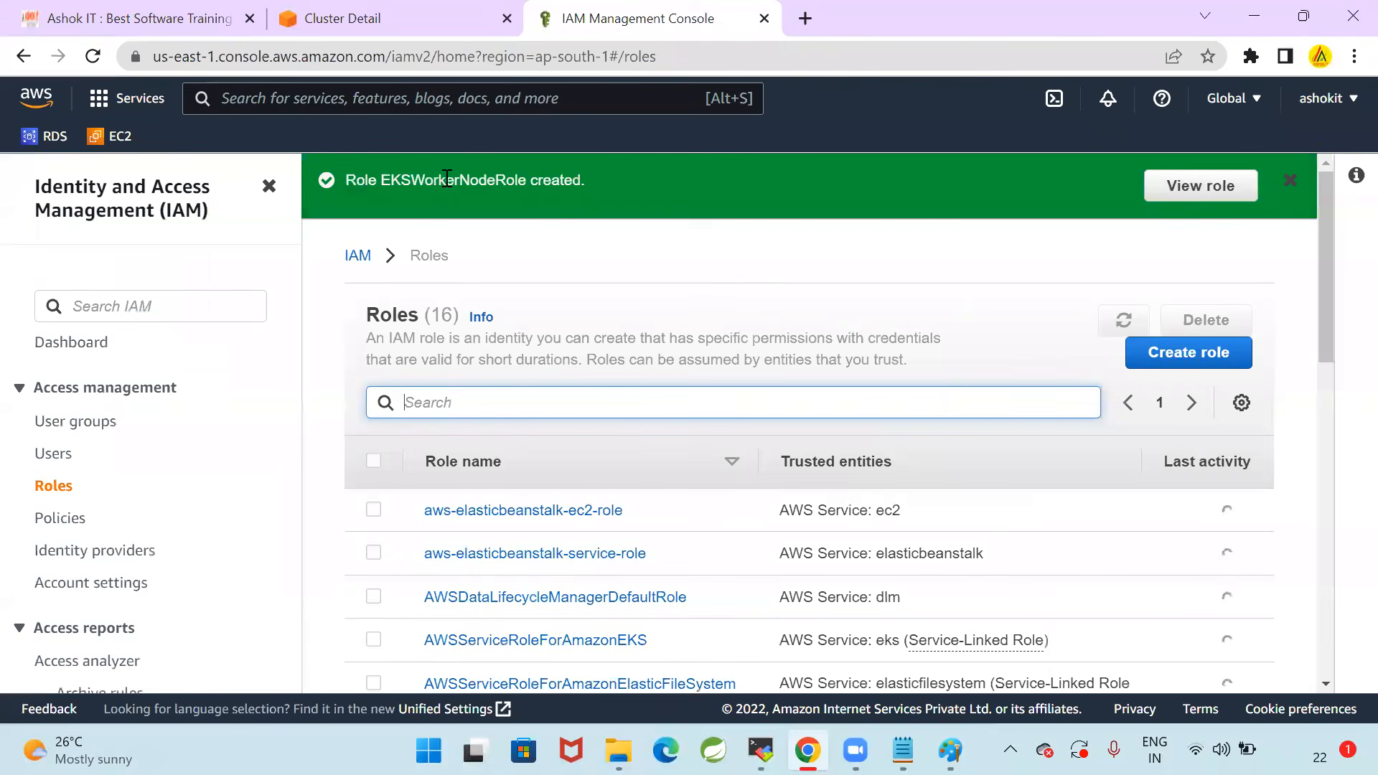
pyautogui.click(1290, 180)
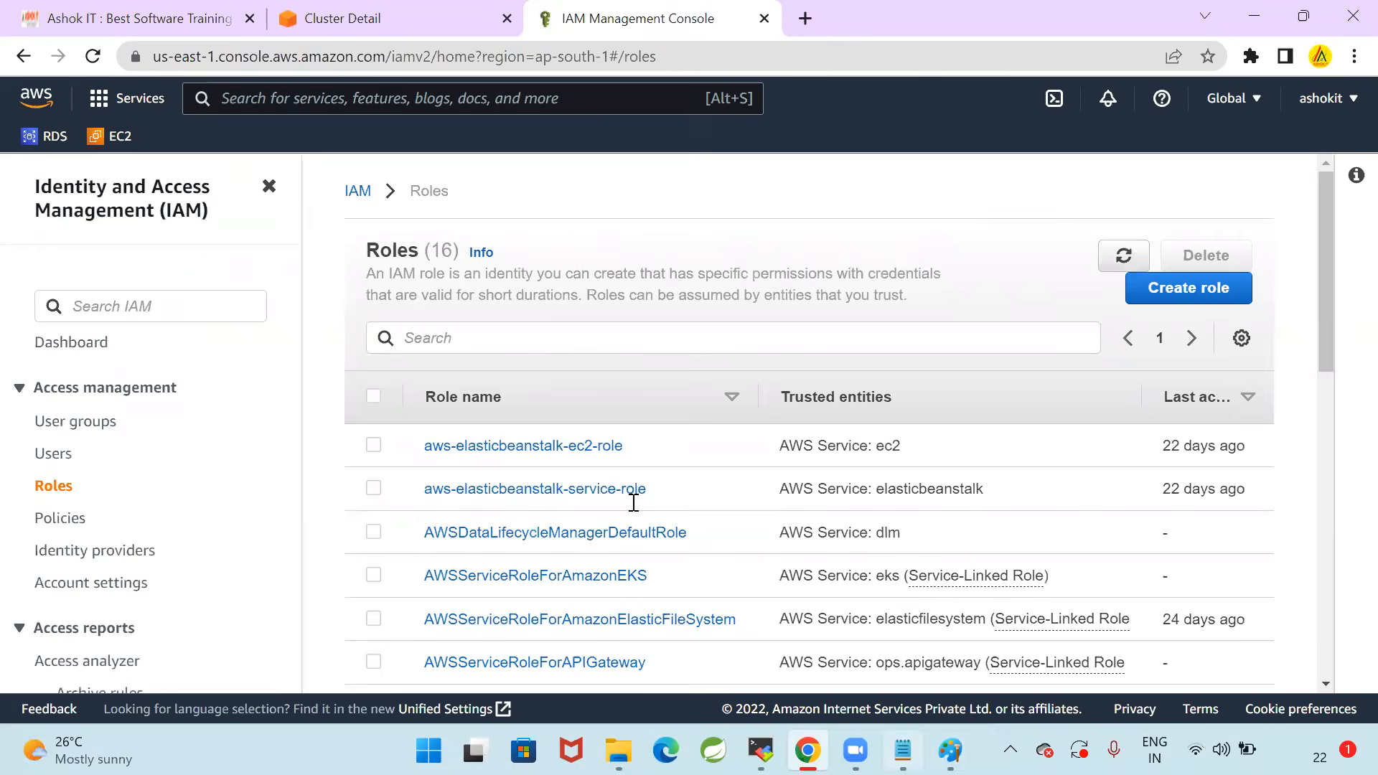
# Switch to Notepad and read the Step-6 instructions for creating the worker node group
pyautogui.hotkey('alt', 'Tab')
pyautogui.click(461, 463)
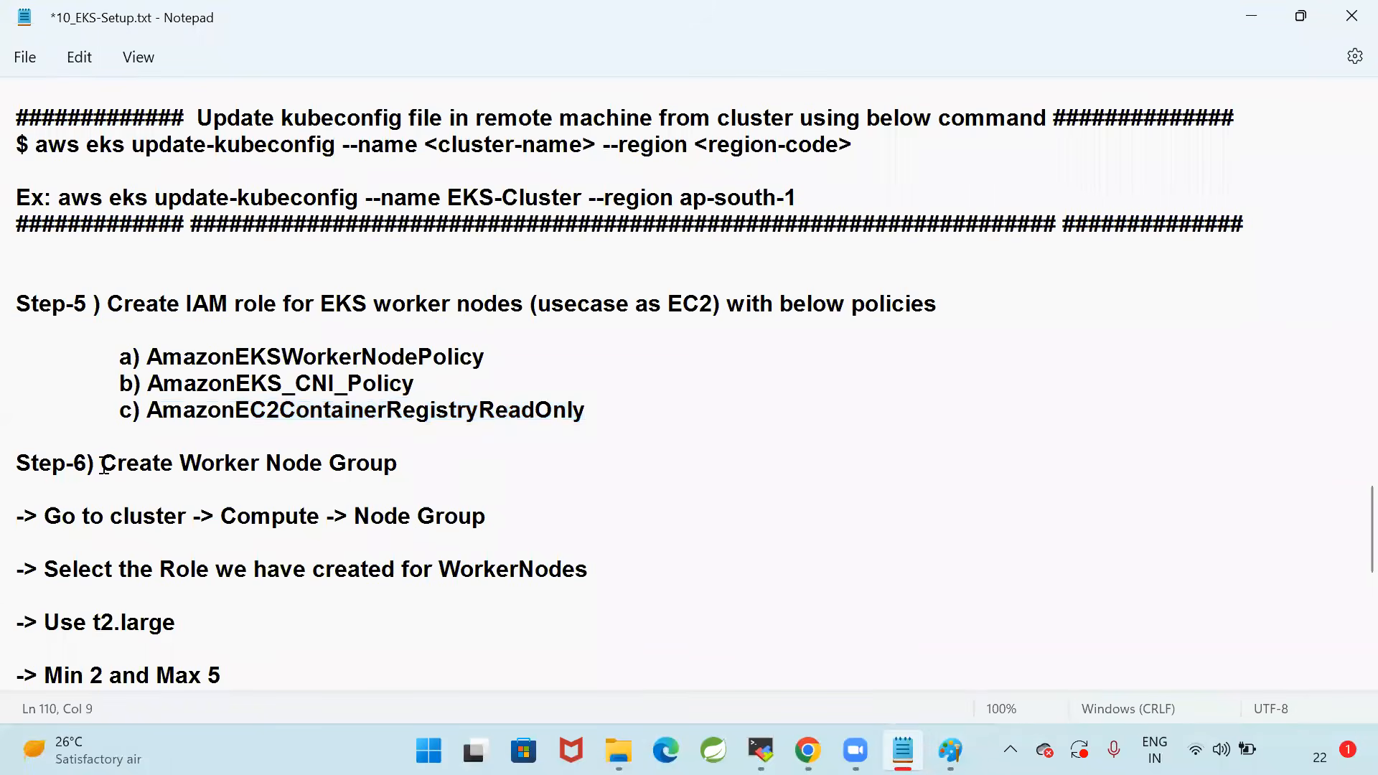
pyautogui.moveTo(102, 463); pyautogui.dragTo(481, 465)
pyautogui.scroll(-2, 480, 466)
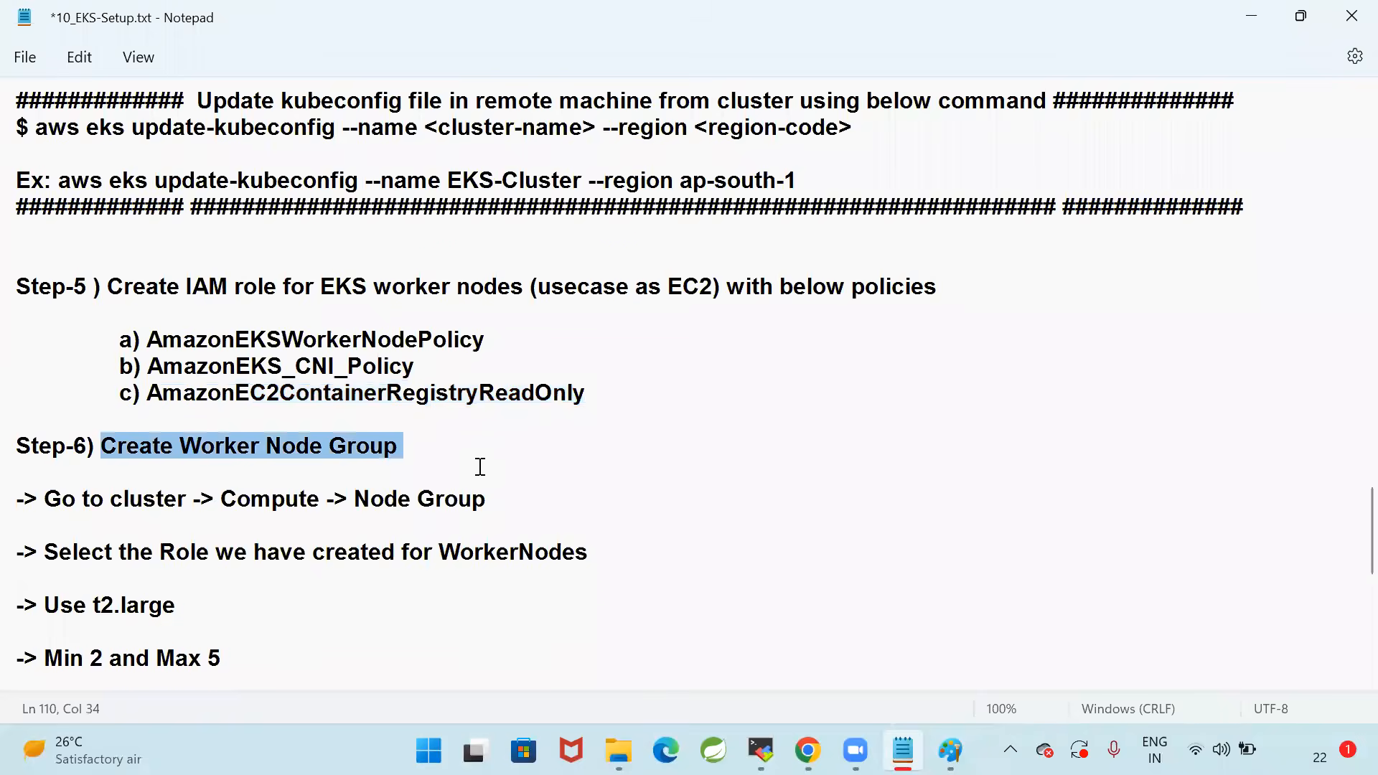
pyautogui.click(332, 509)
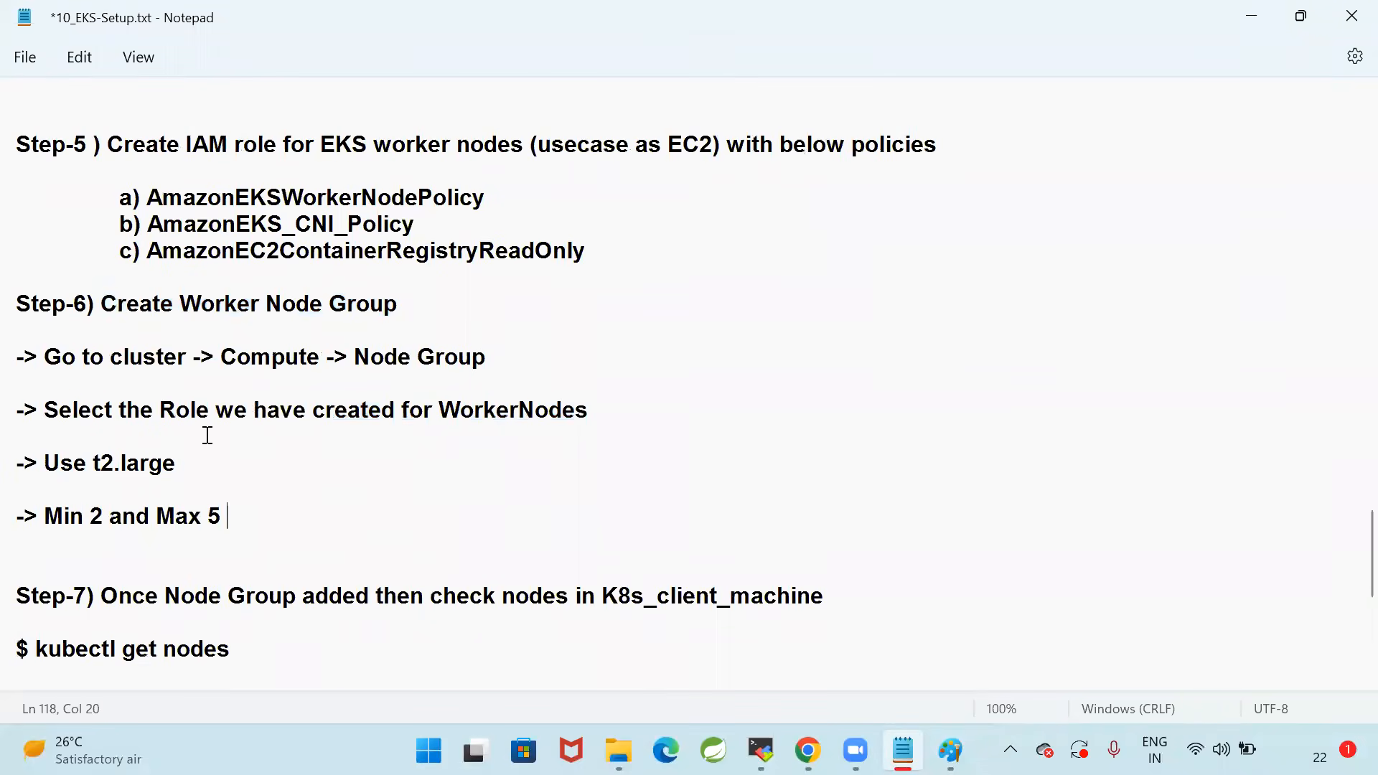
pyautogui.moveTo(100, 306); pyautogui.dragTo(475, 297)
pyautogui.moveTo(45, 359); pyautogui.dragTo(588, 355)
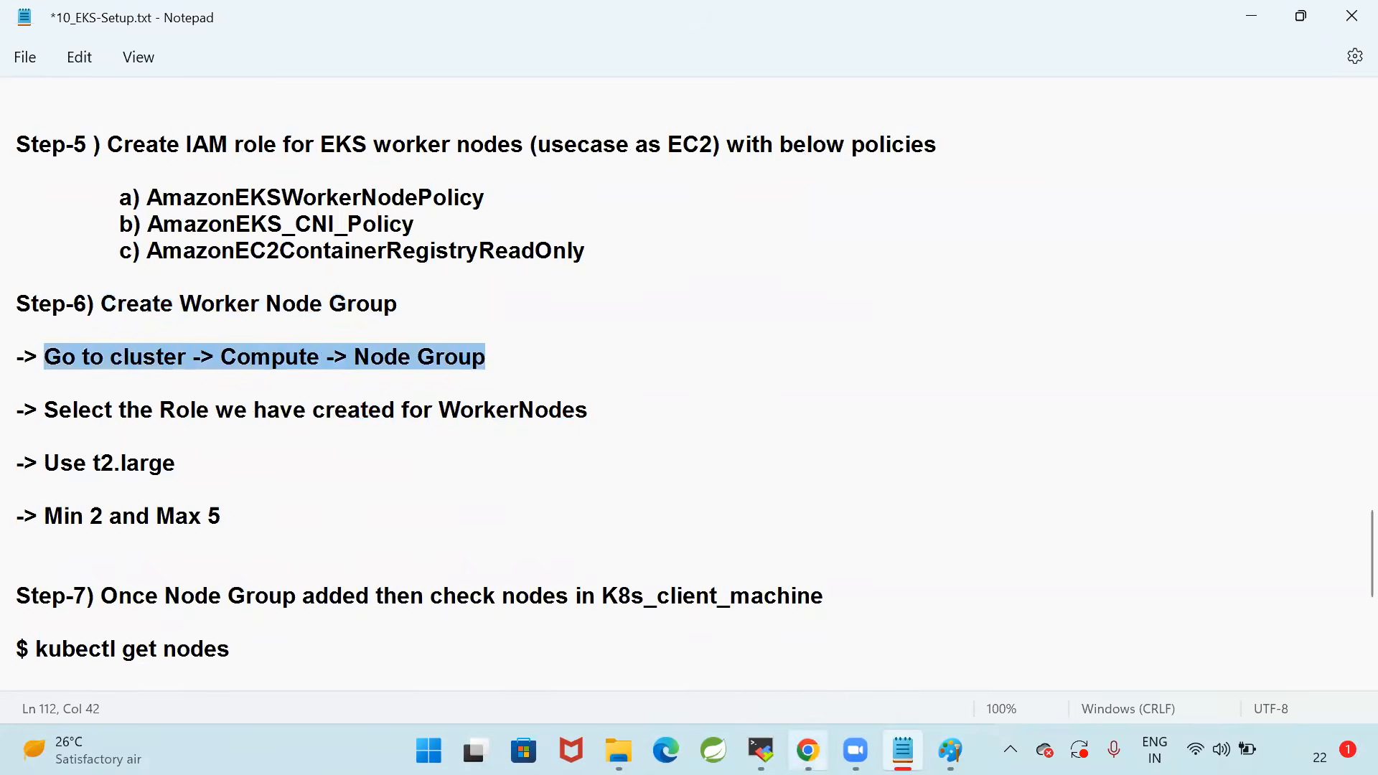
# Switch to Chrome, open the EKS clusters list from the cluster detail tab, and check the cluster's status
pyautogui.click(808, 751)
pyautogui.click(403, 22)
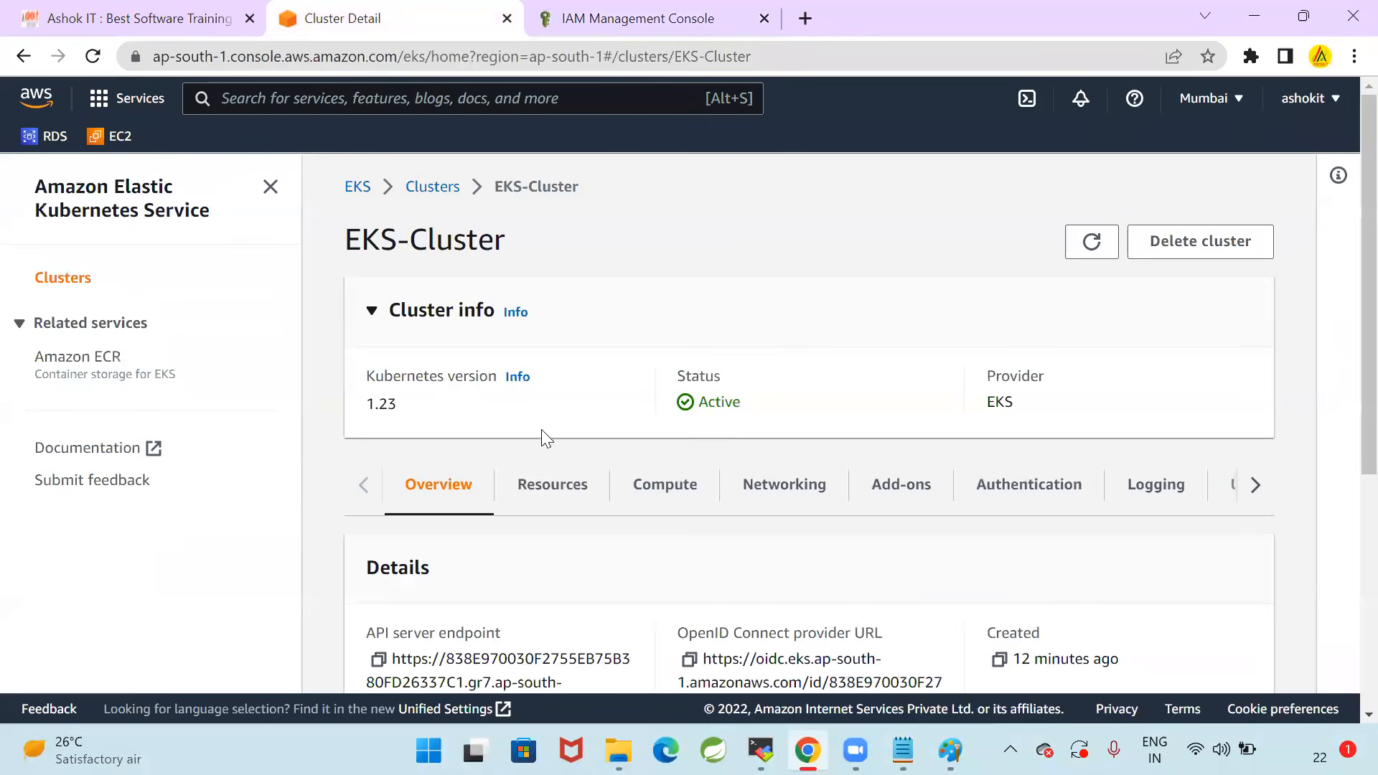
pyautogui.click(358, 187)
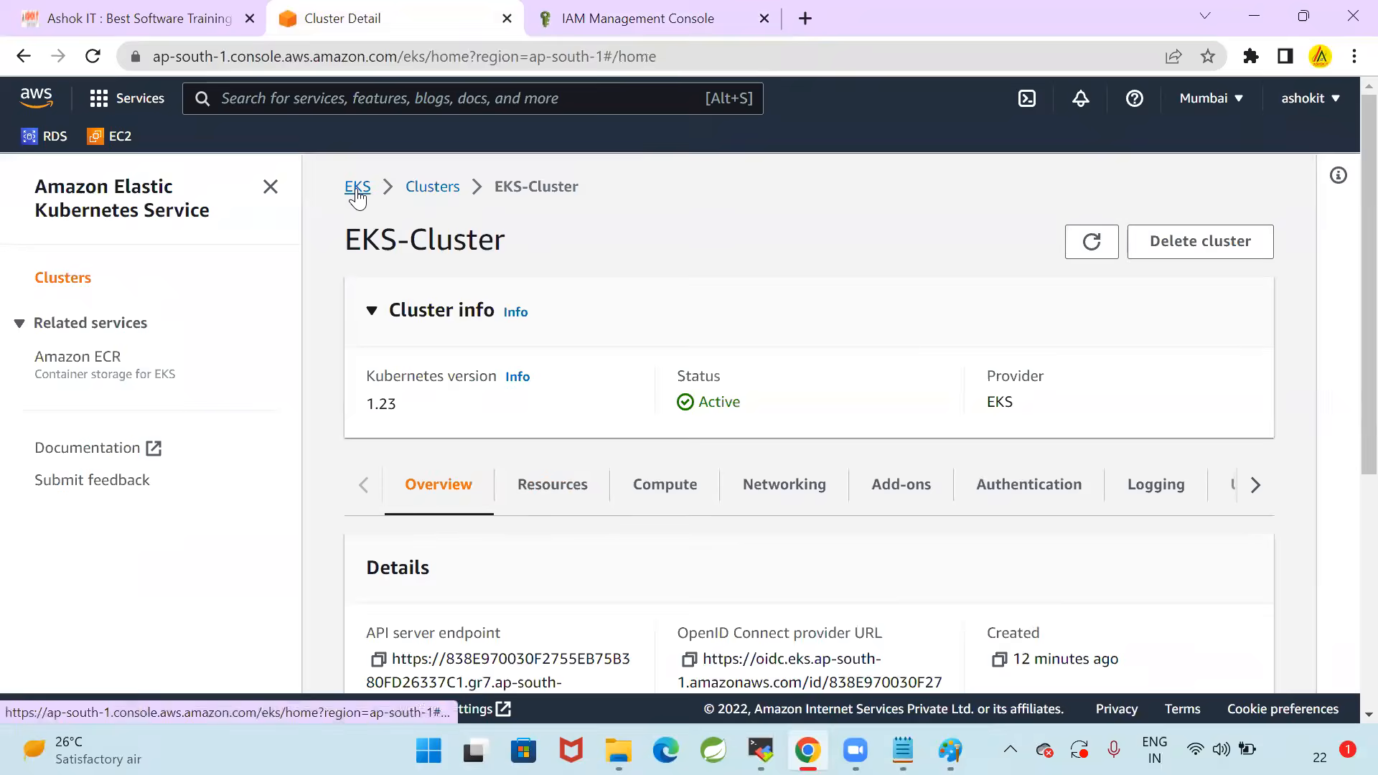
pyautogui.click(79, 284)
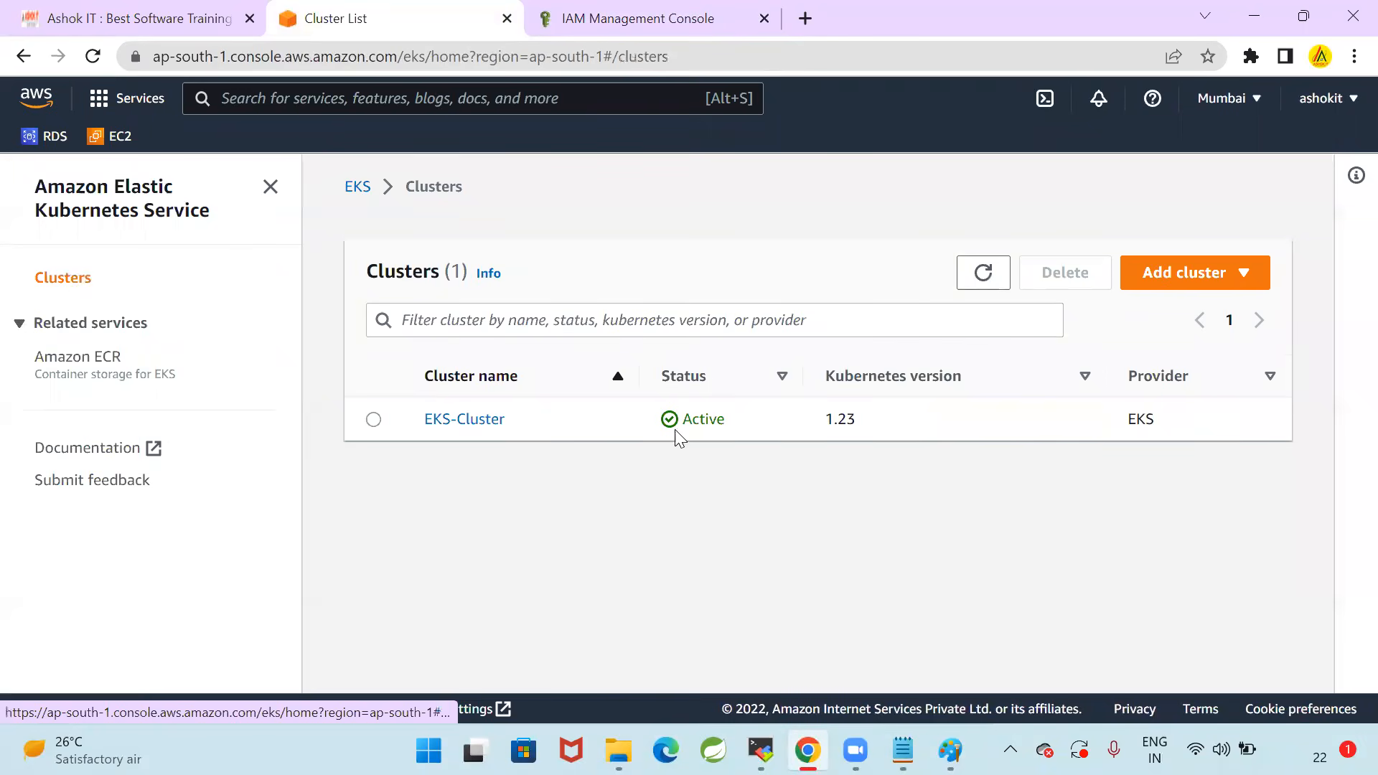
pyautogui.moveTo(684, 420); pyautogui.dragTo(760, 422)
pyautogui.click(661, 494)
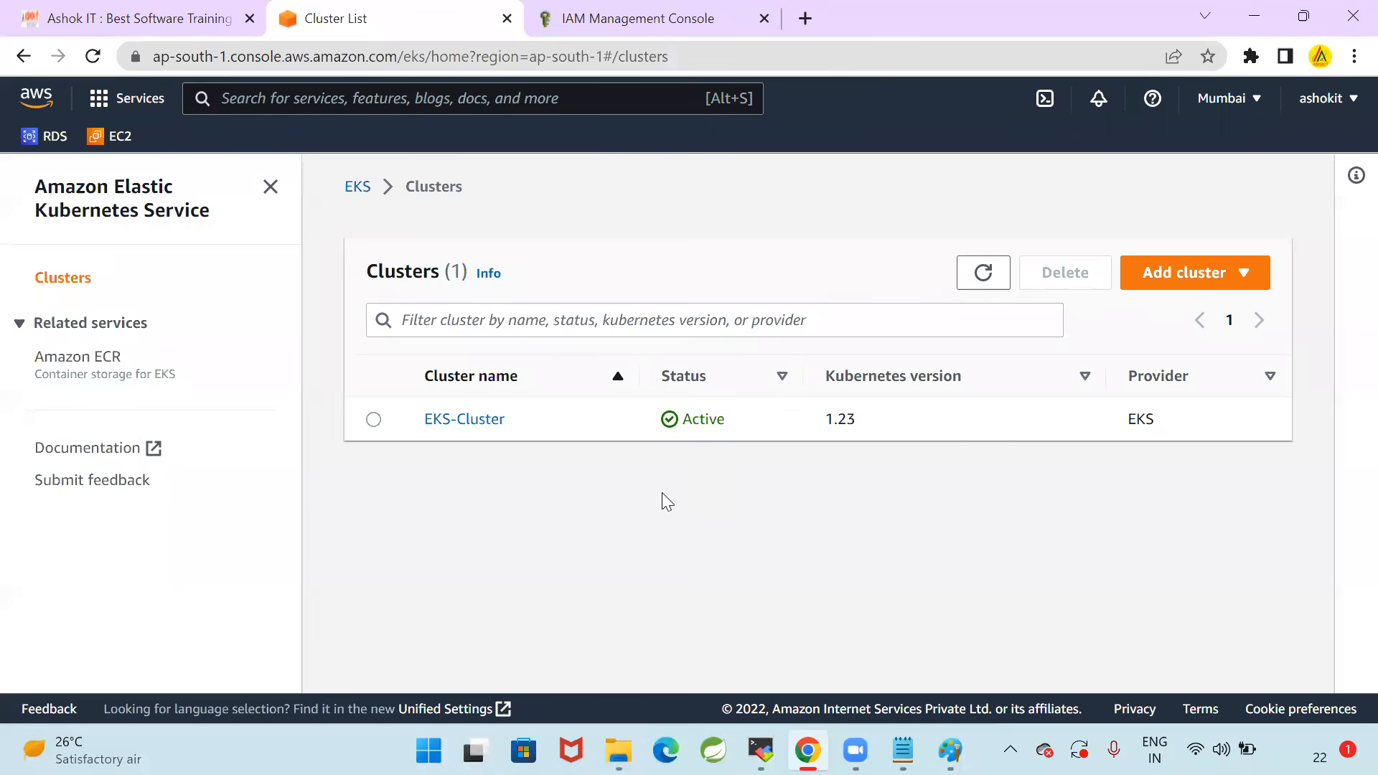
# Open EKS-Cluster from the clusters list and show its compute settings
pyautogui.click(388, 422)
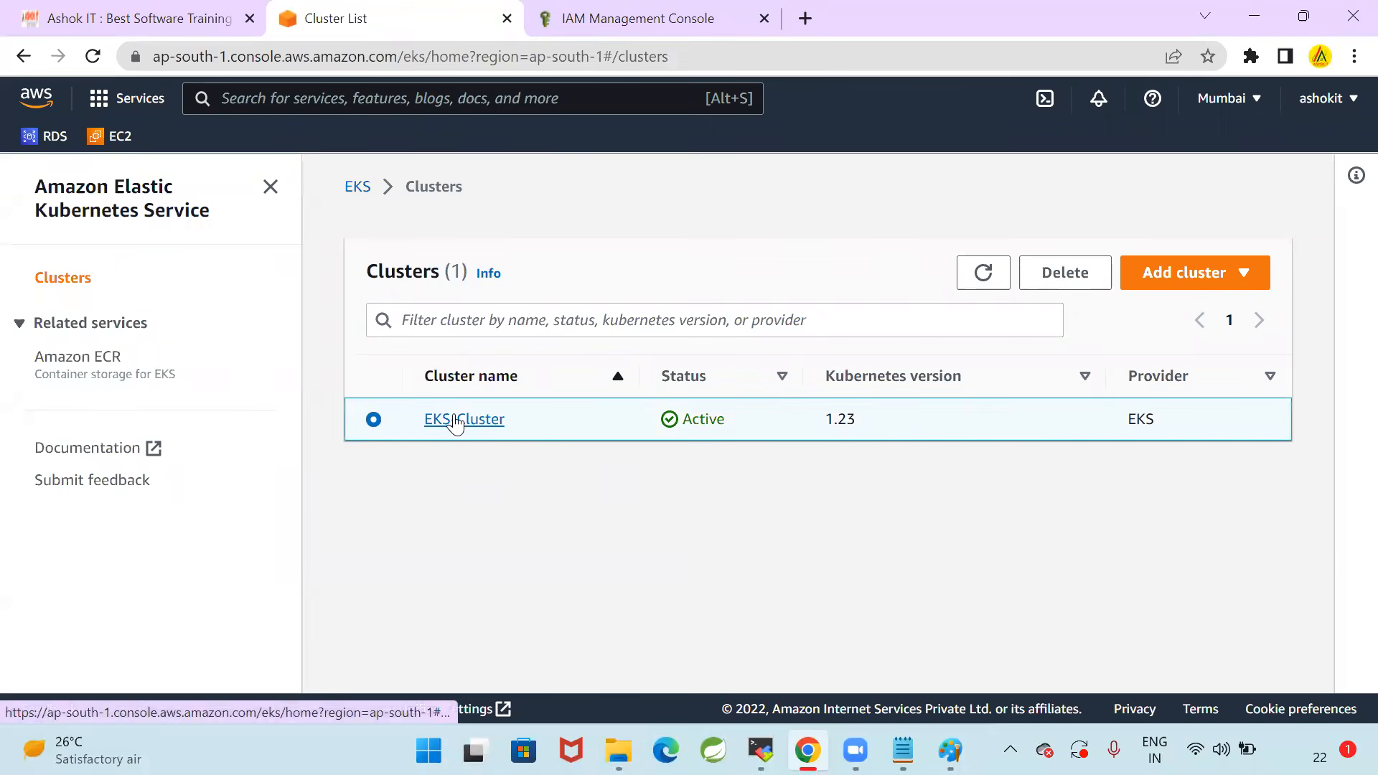
pyautogui.click(454, 421)
pyautogui.scroll(-2, 585, 382)
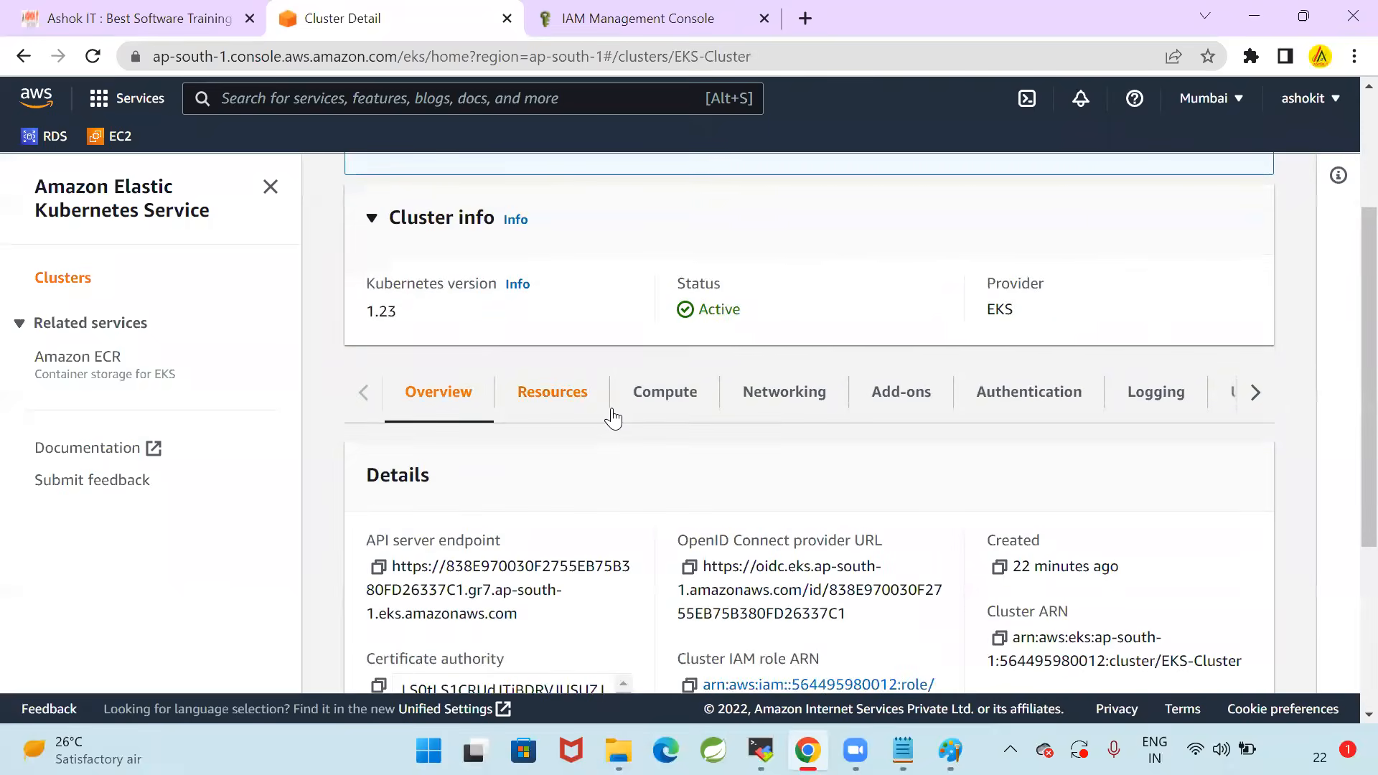
pyautogui.scroll(-1, 671, 350)
pyautogui.click(676, 302)
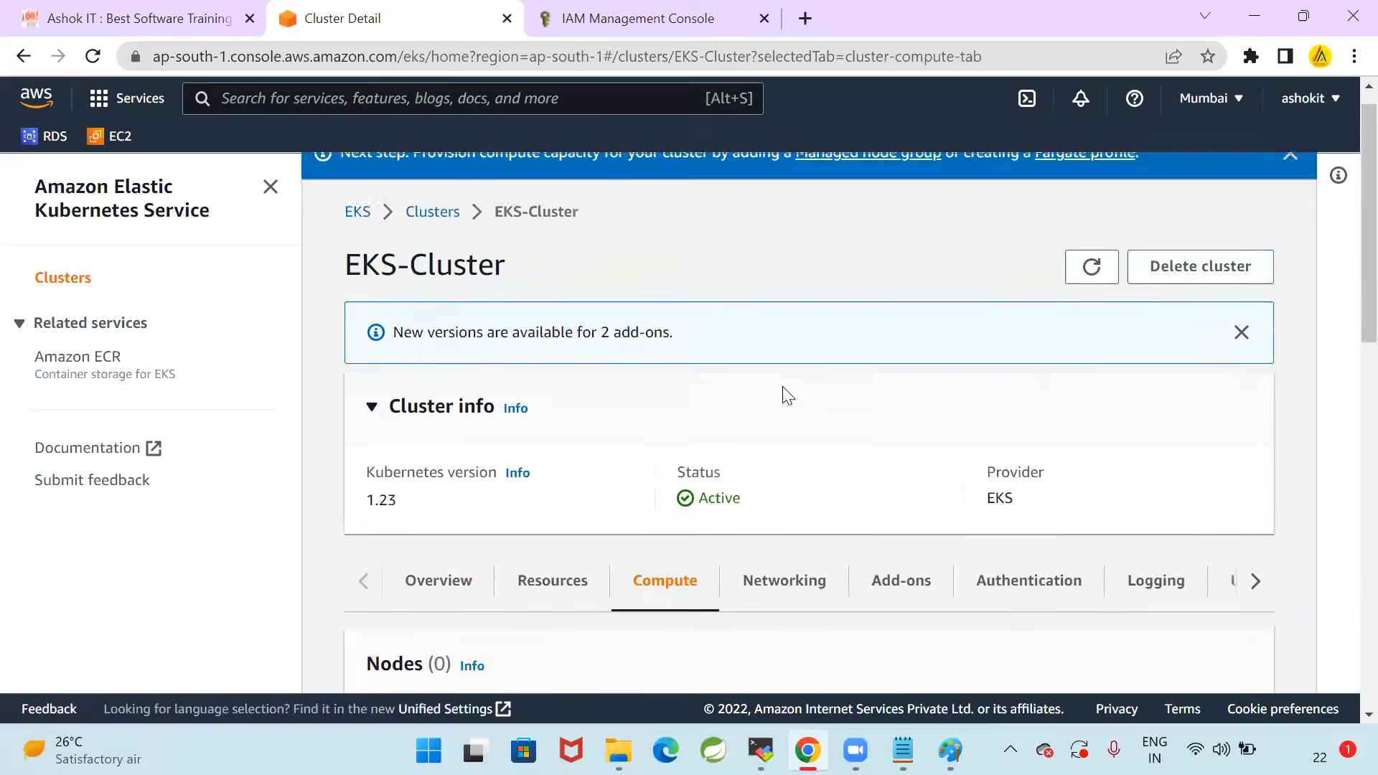
# Examine the nodes, node groups and Fargate profiles sections of the cluster's compute settings
pyautogui.scroll(-10, 869, 431)
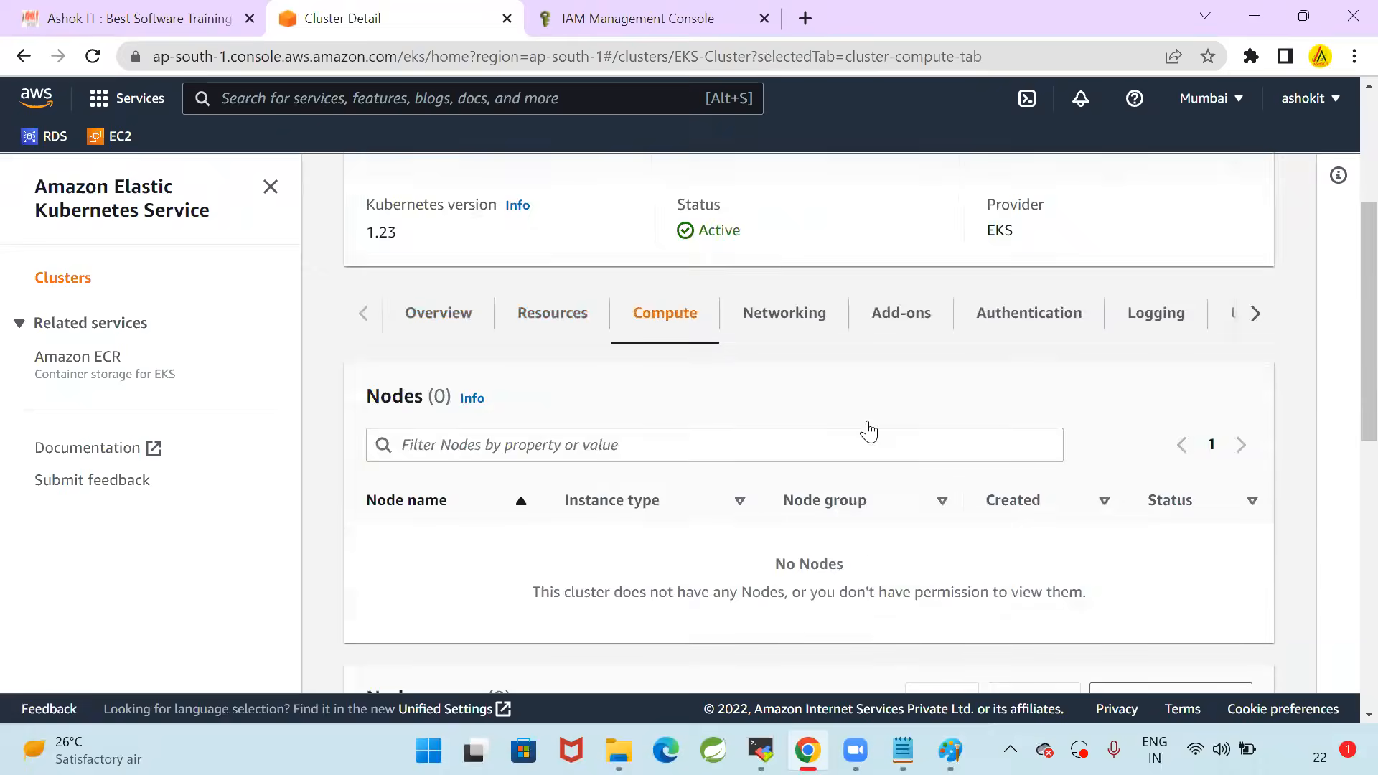
pyautogui.scroll(-1, 701, 502)
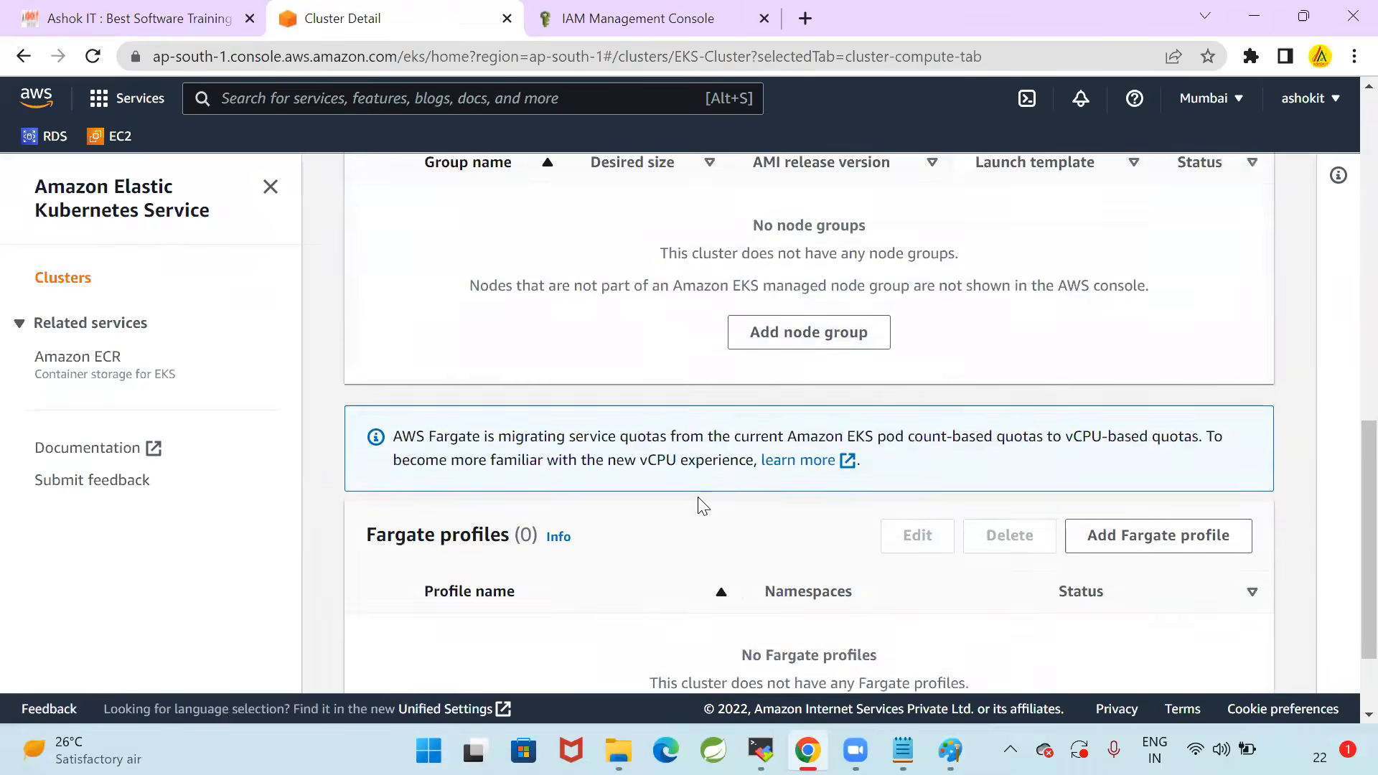
pyautogui.scroll(8, 702, 501)
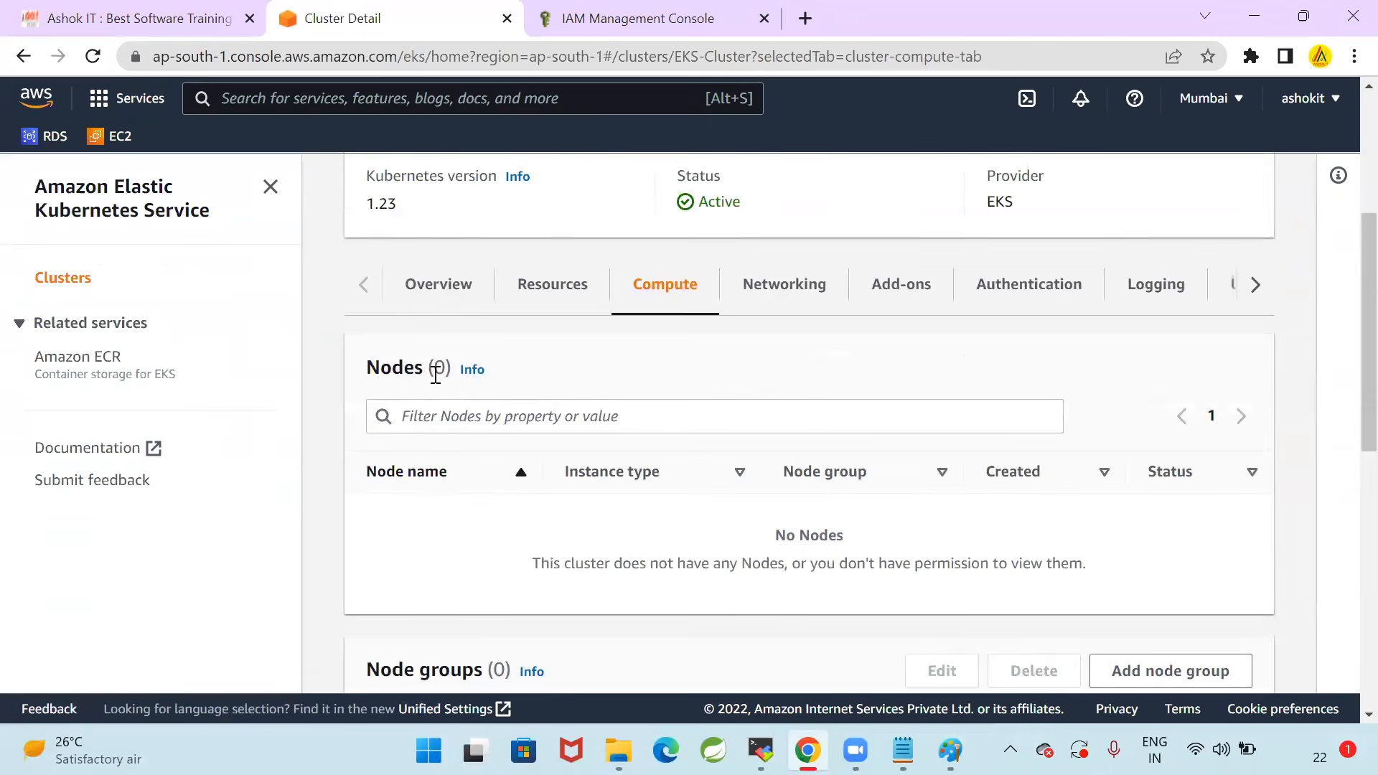
pyautogui.moveTo(429, 367); pyautogui.dragTo(452, 368)
pyautogui.click(580, 362)
pyautogui.scroll(-5, 578, 399)
pyautogui.moveTo(489, 348); pyautogui.dragTo(500, 348)
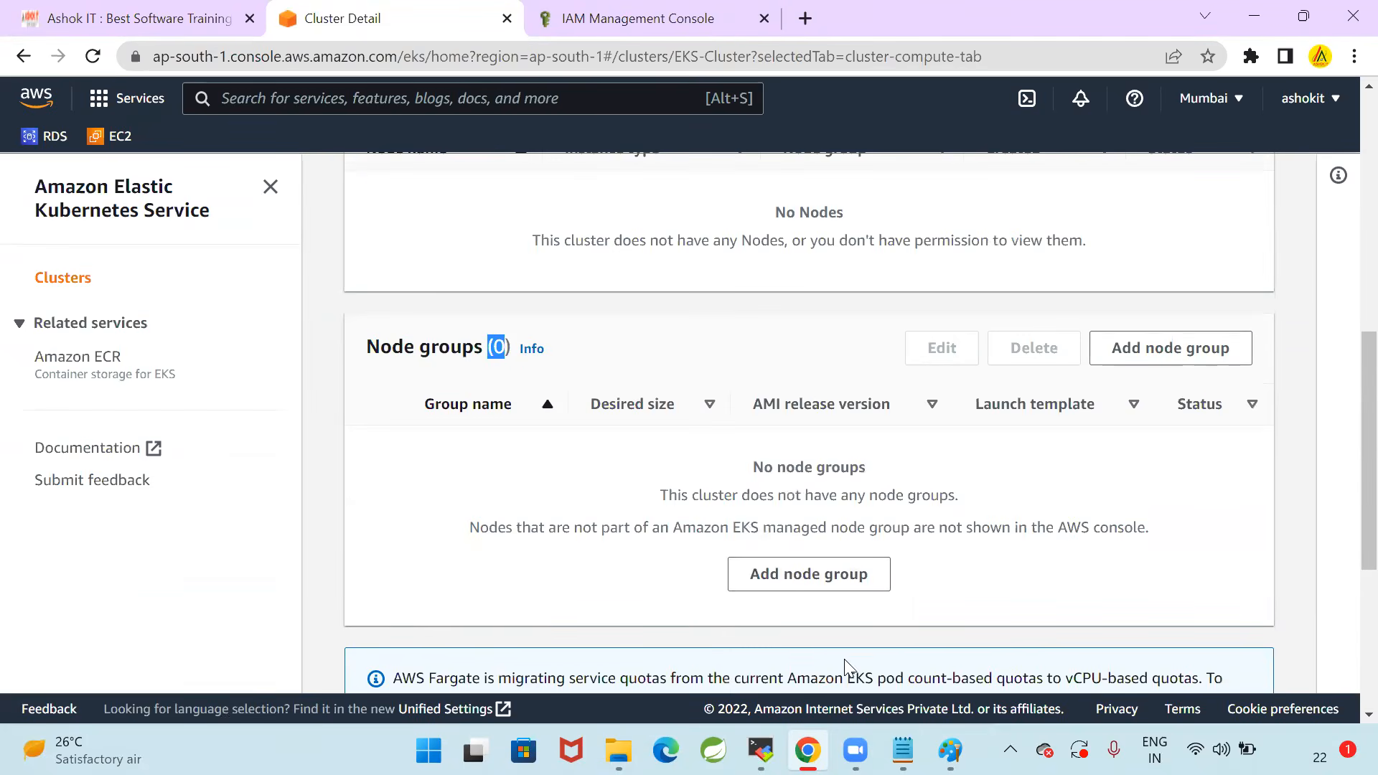
# Switch to Notepad and recheck the path from cluster to Compute to Node Group in the Step-6 notes
pyautogui.click(903, 750)
pyautogui.click(716, 410)
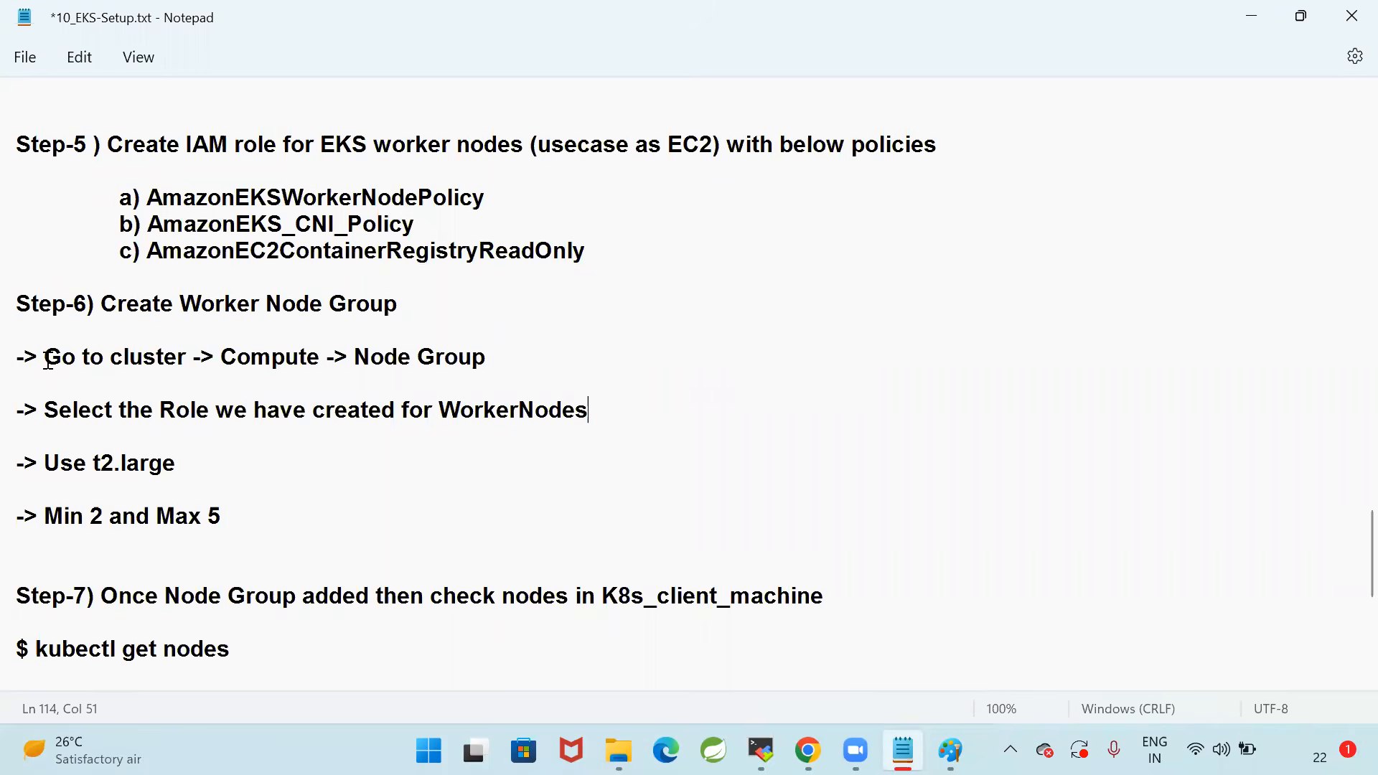
pyautogui.moveTo(221, 359); pyautogui.dragTo(318, 361)
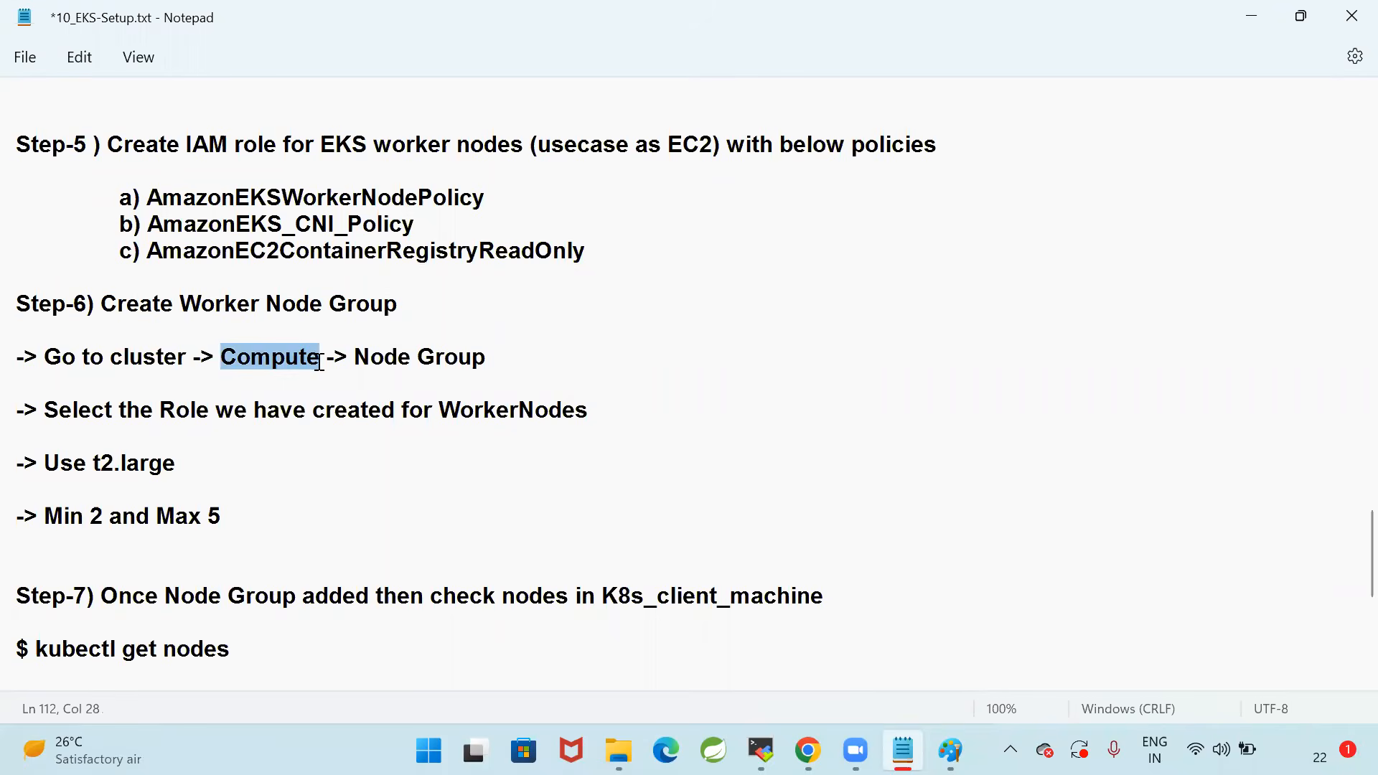
pyautogui.click(321, 356)
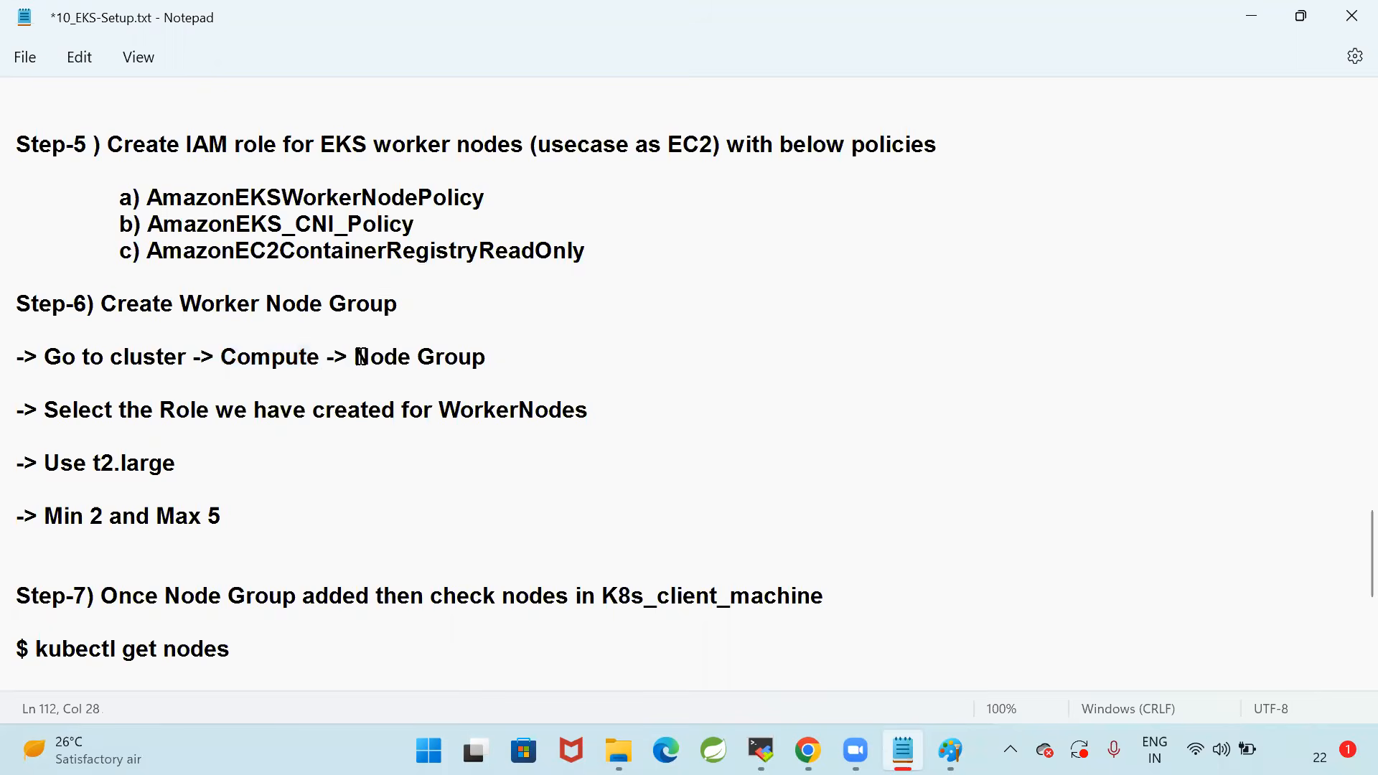
pyautogui.moveTo(356, 357); pyautogui.dragTo(750, 345)
# Return to Chrome and start adding a node group to EKS-Cluster
pyautogui.hotkey('alt', 'Tab')
pyautogui.scroll(7, 806, 387)
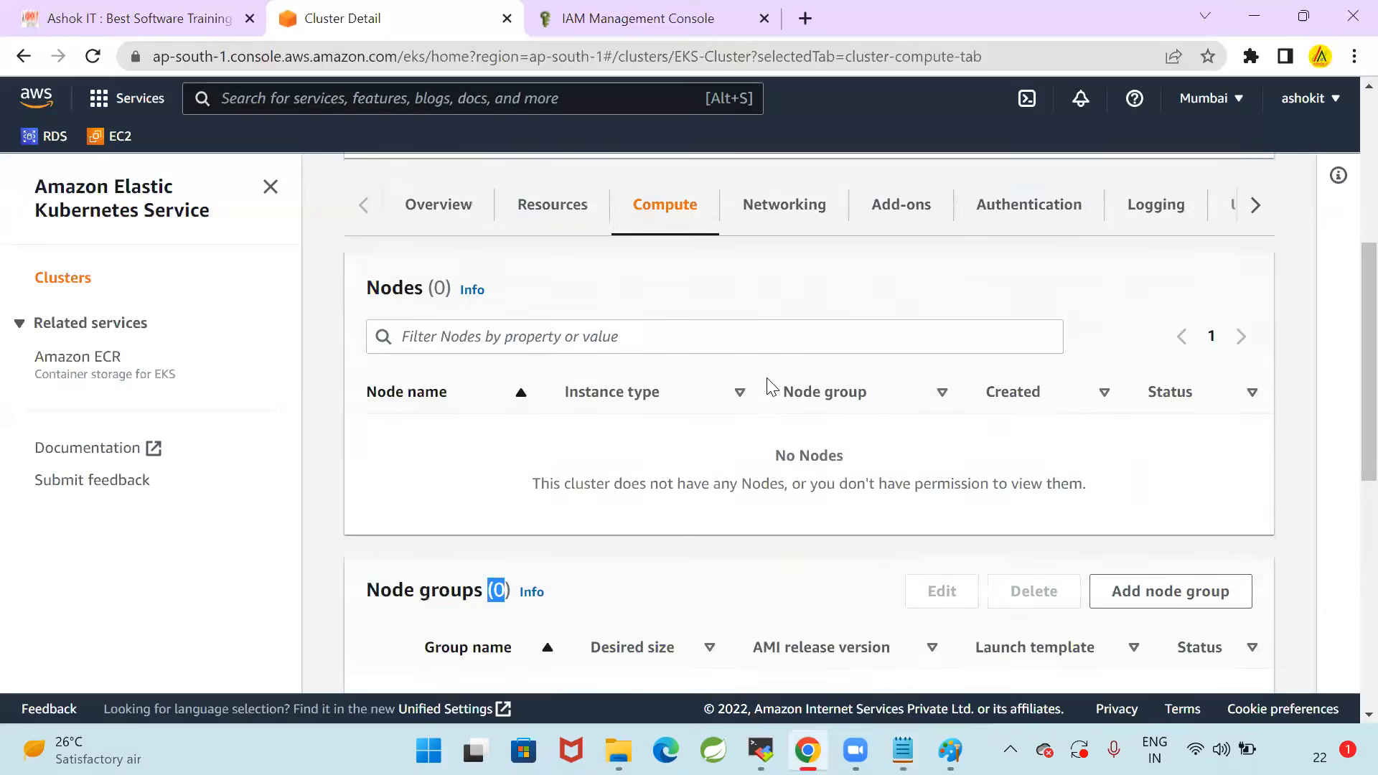
pyautogui.scroll(-4, 646, 329)
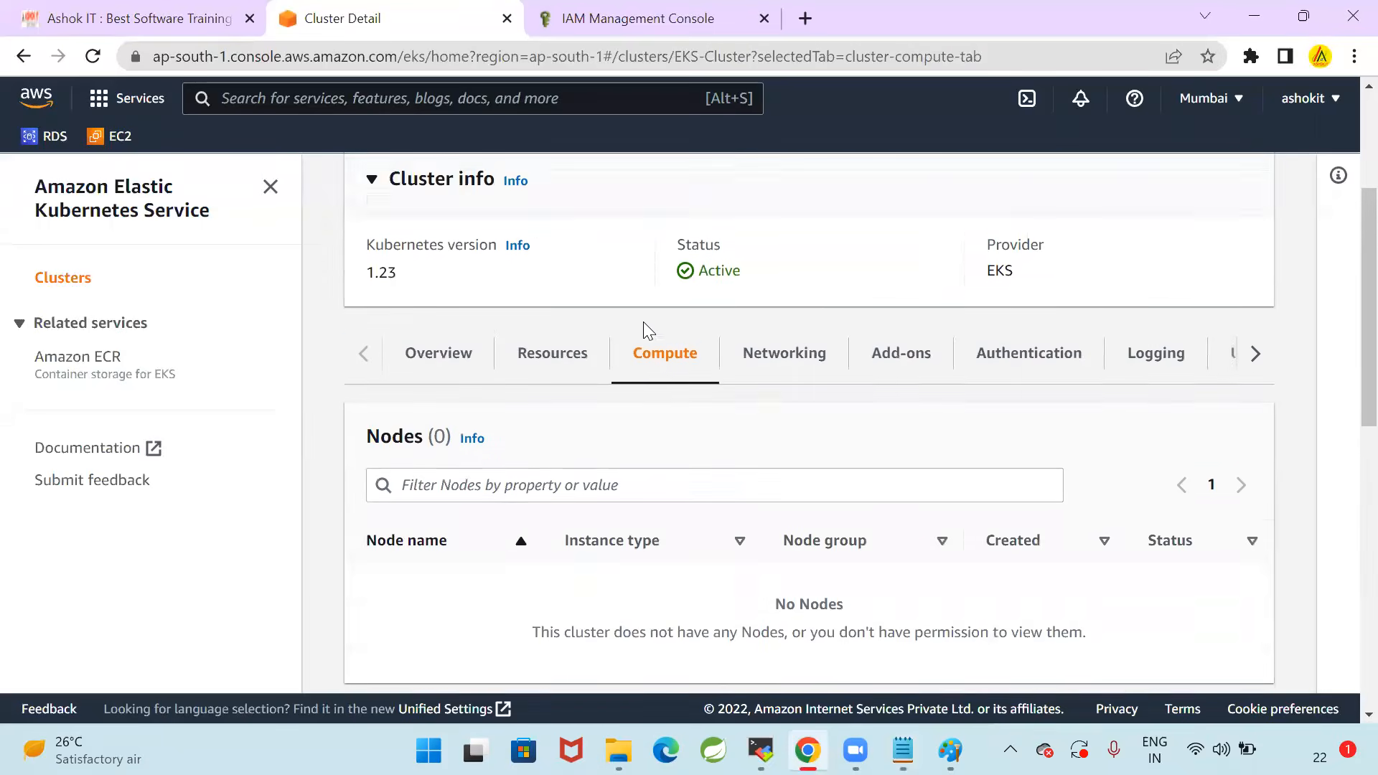
pyautogui.scroll(-4, 646, 424)
pyautogui.click(380, 391)
pyautogui.click(1129, 352)
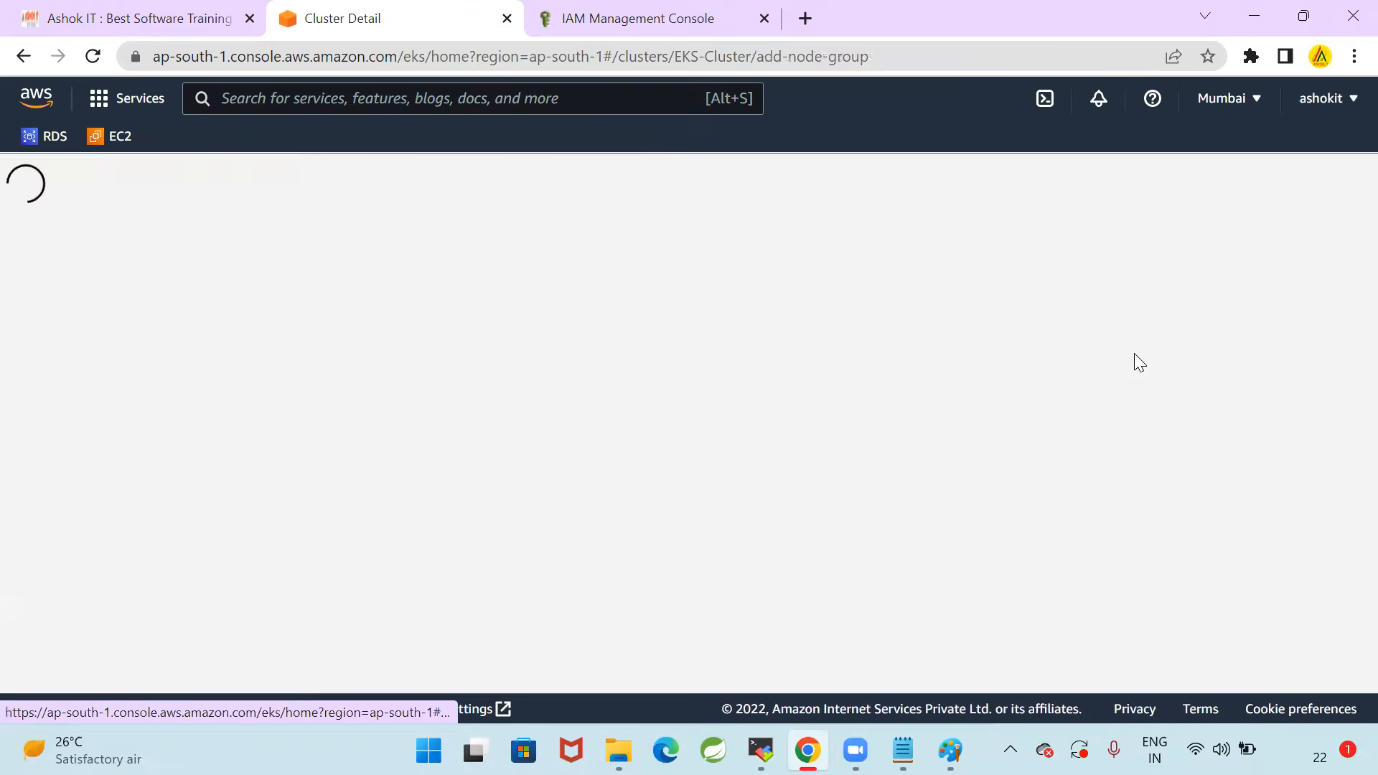
# Name the new node group K8S-EKS-Node-Group in the node group configuration
pyautogui.scroll(-3, 646, 359)
pyautogui.click(561, 290)
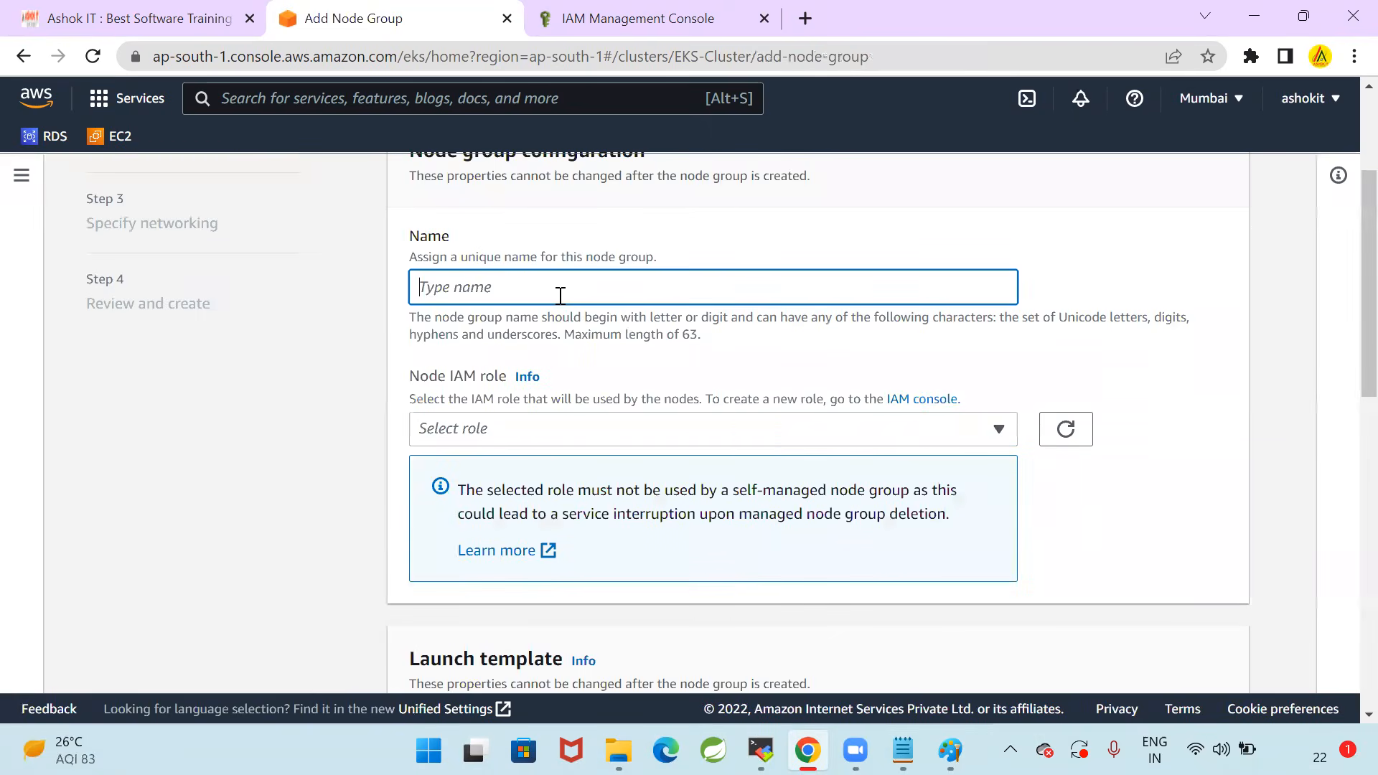
pyautogui.write('K8S-Node-Group')
pyautogui.click(453, 289)
pyautogui.write('EKS-Node-Group')
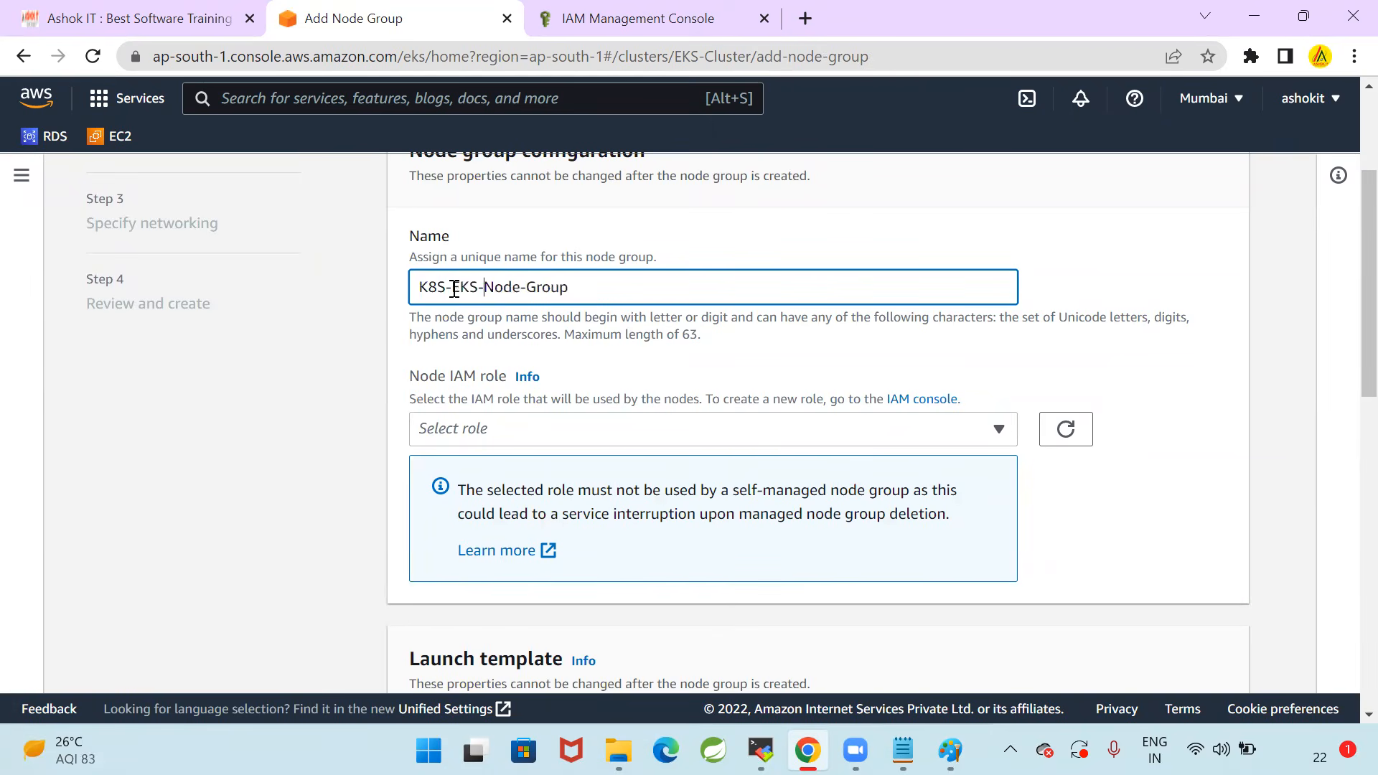
# Assign EKSWorkerNodeRole as the node IAM role and proceed to the compute and scaling configuration
pyautogui.click(507, 430)
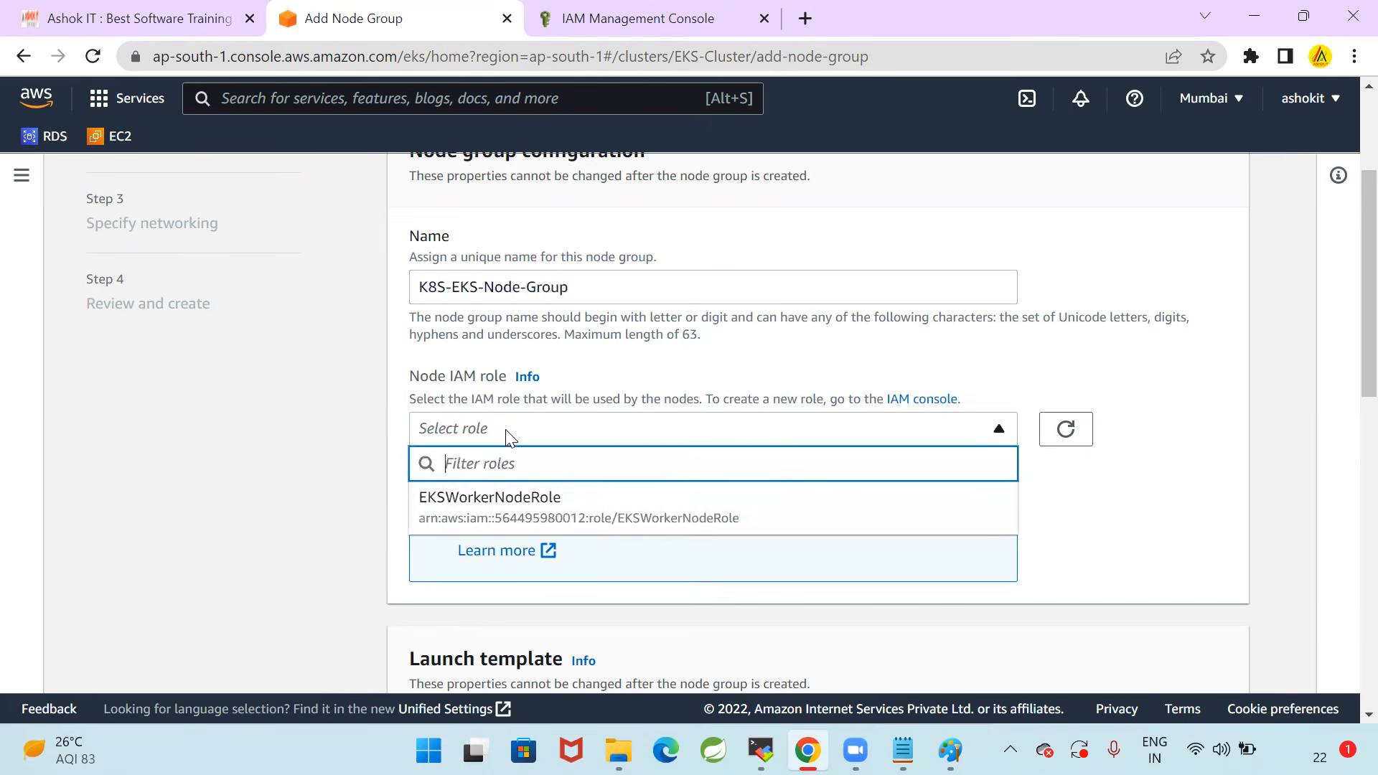
pyautogui.click(503, 511)
pyautogui.scroll(-5, 1001, 442)
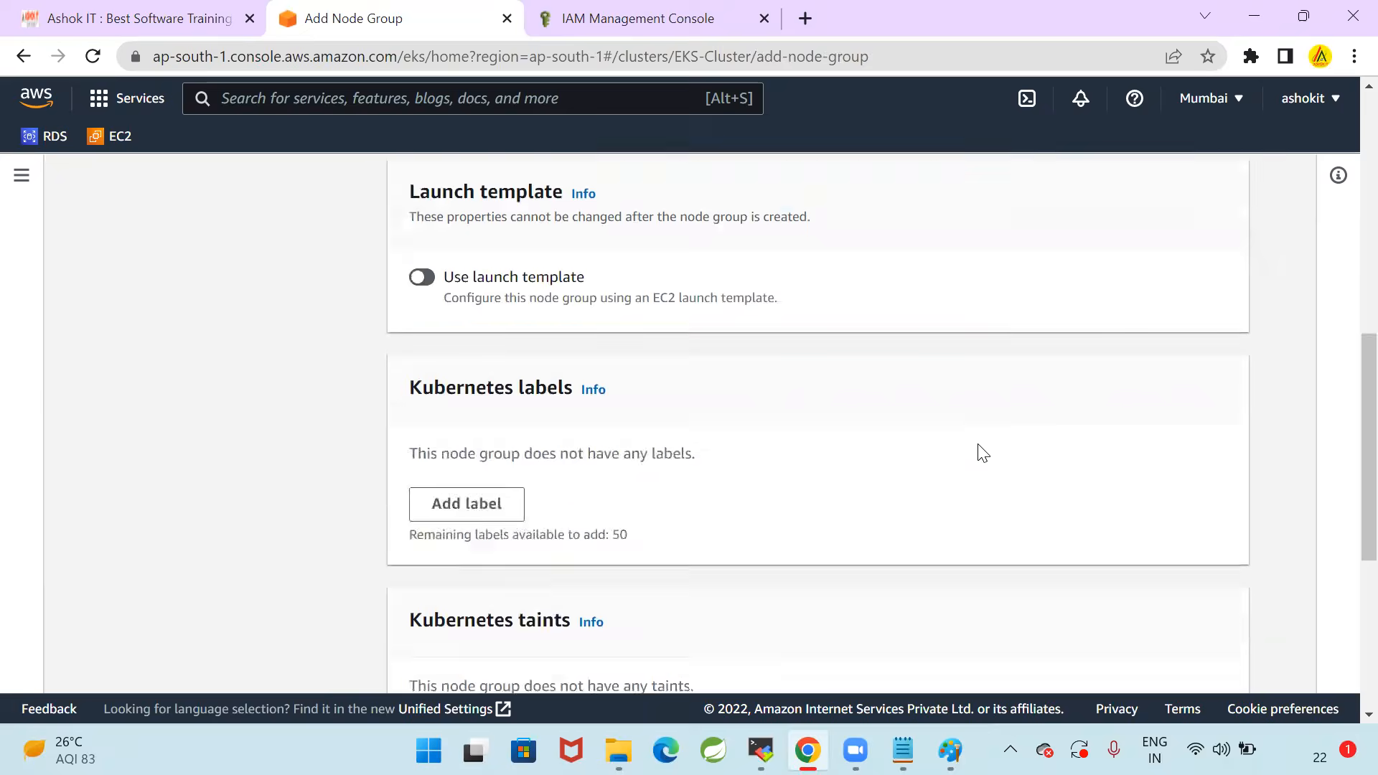
pyautogui.scroll(-4, 898, 510)
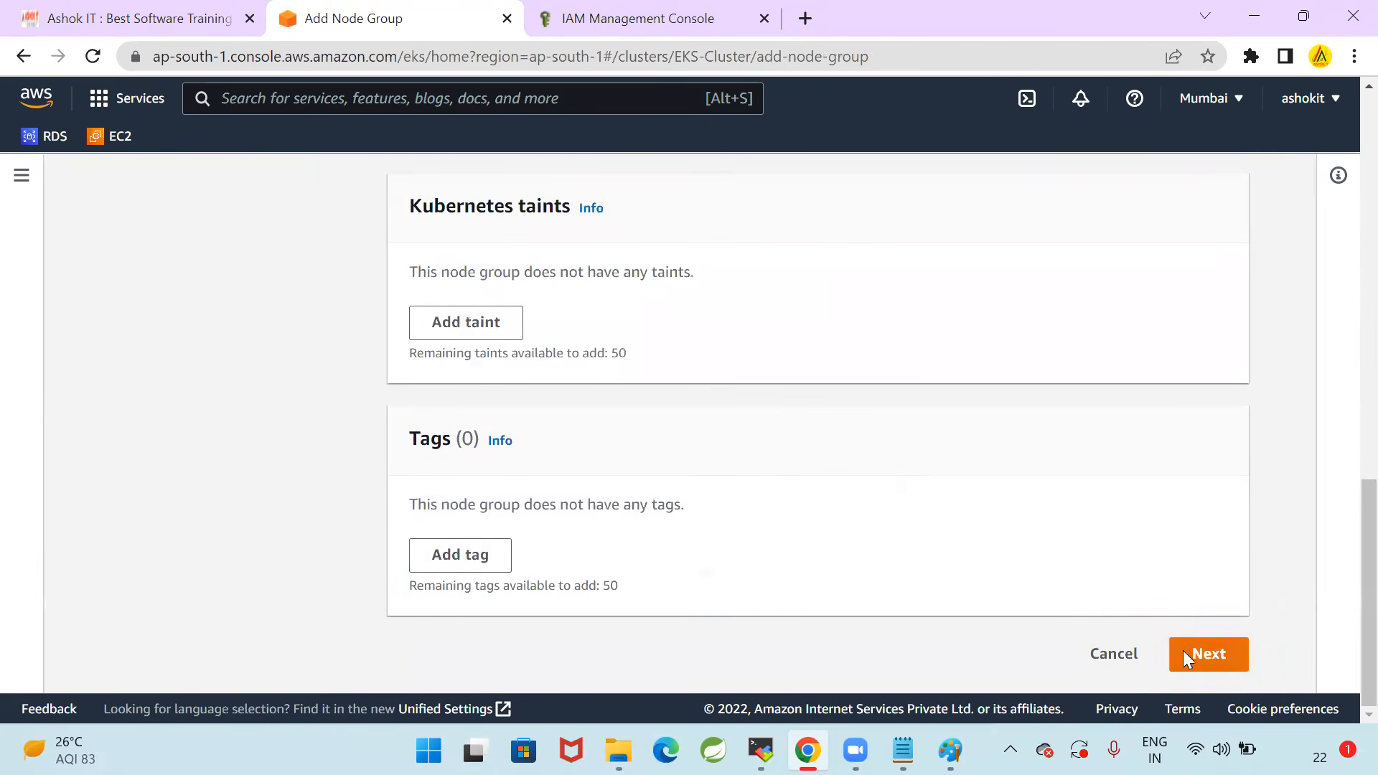
pyautogui.click(1183, 653)
# Check the default compute settings, and switch to Notepad to read the instance type in the Step-6 notes
pyautogui.scroll(-3, 1138, 445)
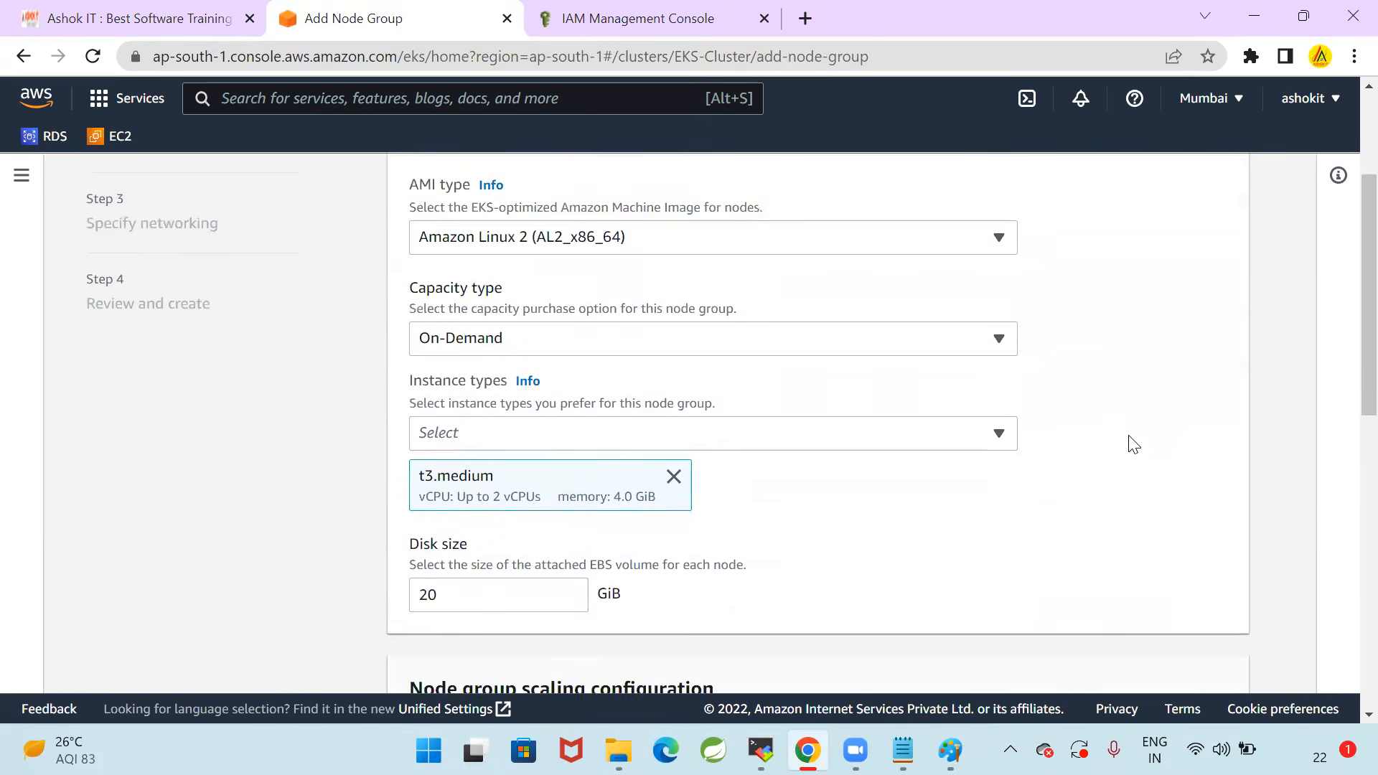
pyautogui.scroll(-2, 1133, 445)
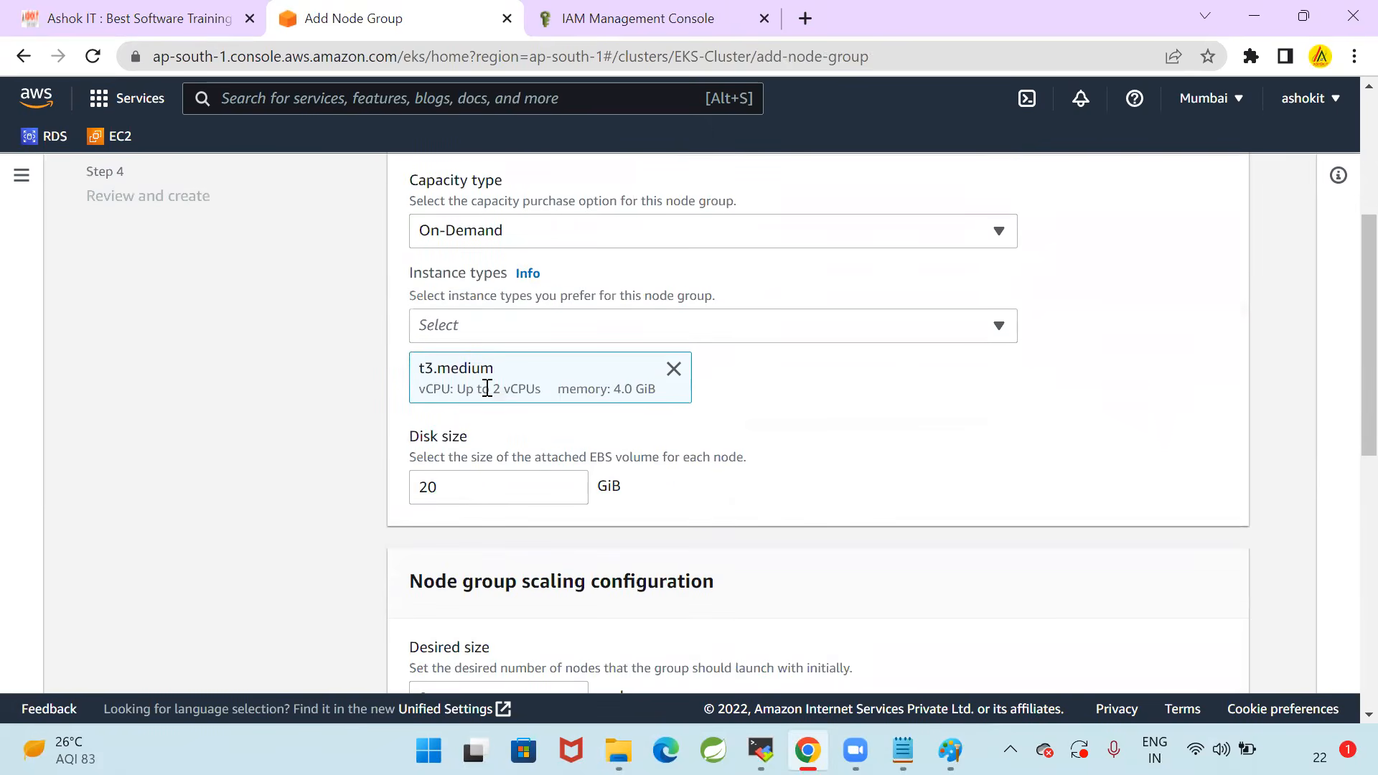
pyautogui.click(904, 750)
pyautogui.click(669, 430)
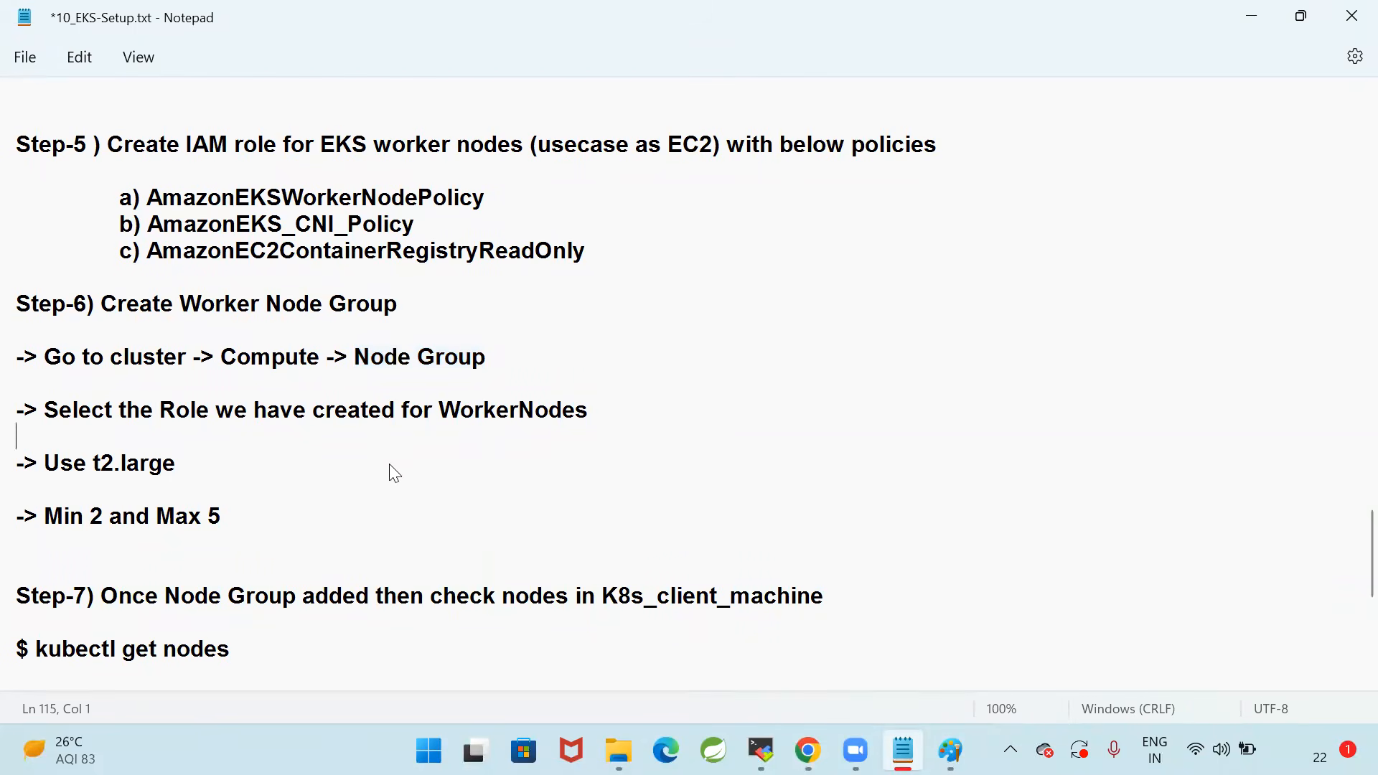
# Return to Chrome and replace the t3.medium instance type with t3.large for the node group
pyautogui.hotkey('alt', 'Tab')
pyautogui.click(674, 368)
pyautogui.click(672, 334)
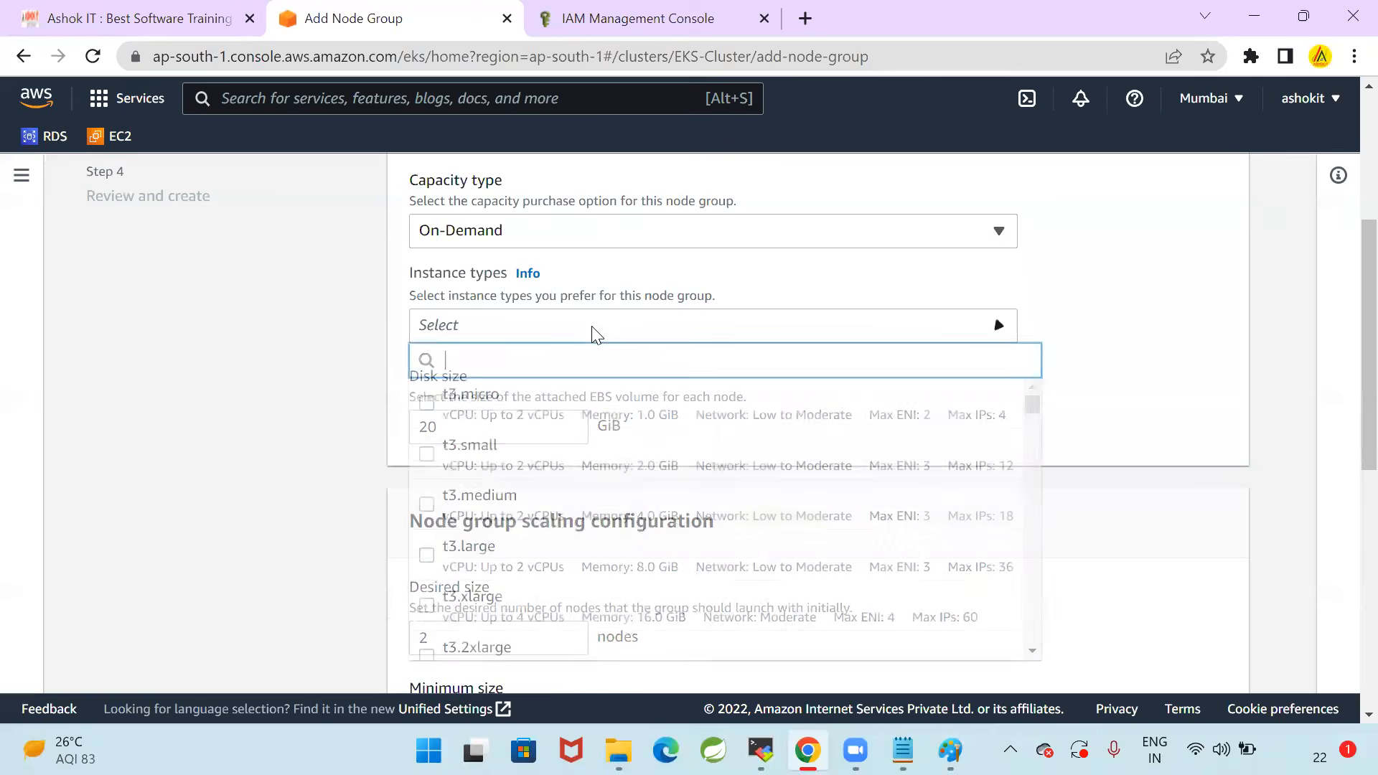
pyautogui.click(427, 558)
pyautogui.click(335, 514)
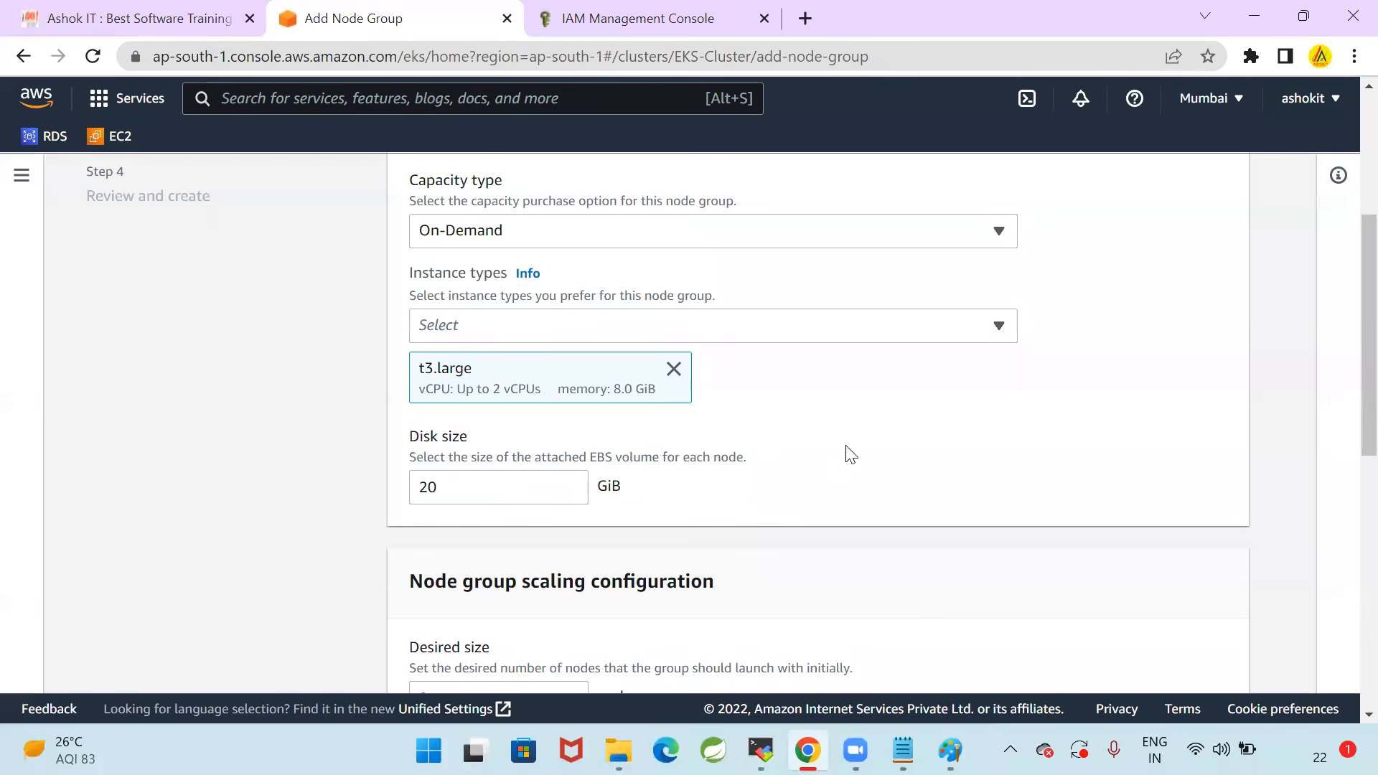
# Recheck the sizing notes in Notepad, and compare them with the desired, minimum and maximum node sizes in Chrome
pyautogui.hotkey('alt', 'Tab')
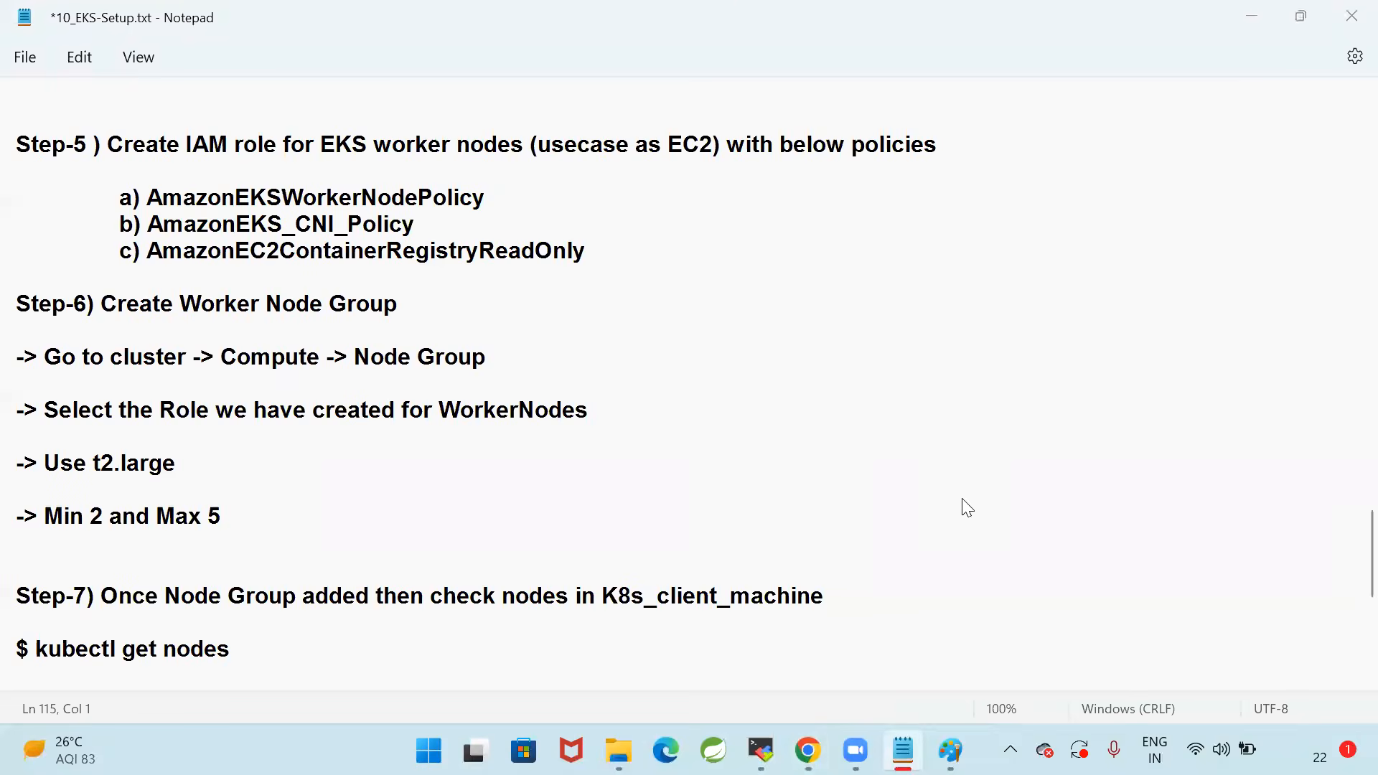
pyautogui.hotkey('alt', 'Tab')
pyautogui.scroll(-1, 960, 507)
pyautogui.moveTo(445, 374); pyautogui.dragTo(380, 368)
pyautogui.moveTo(445, 477); pyautogui.dragTo(340, 475)
pyautogui.moveTo(455, 583); pyautogui.dragTo(365, 589)
pyautogui.click(441, 376)
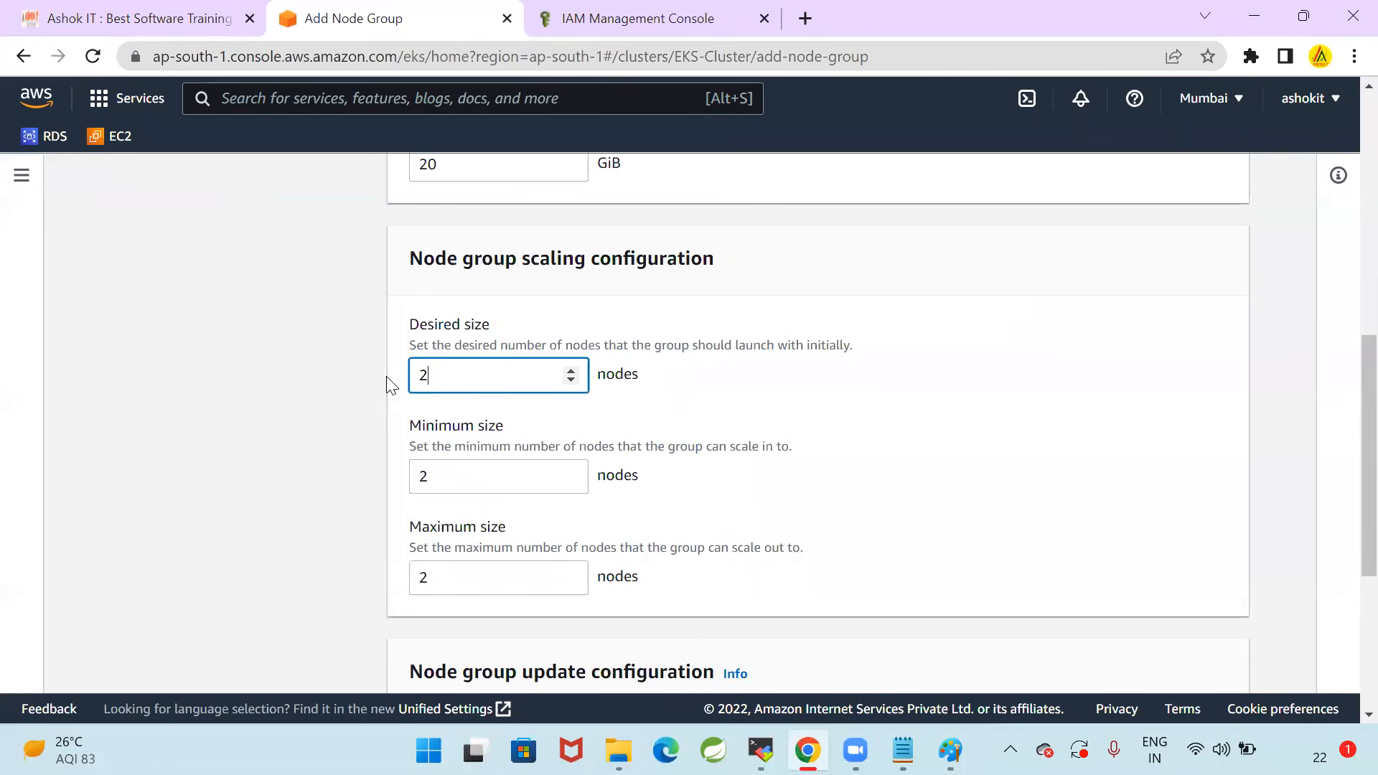
pyautogui.click(234, 399)
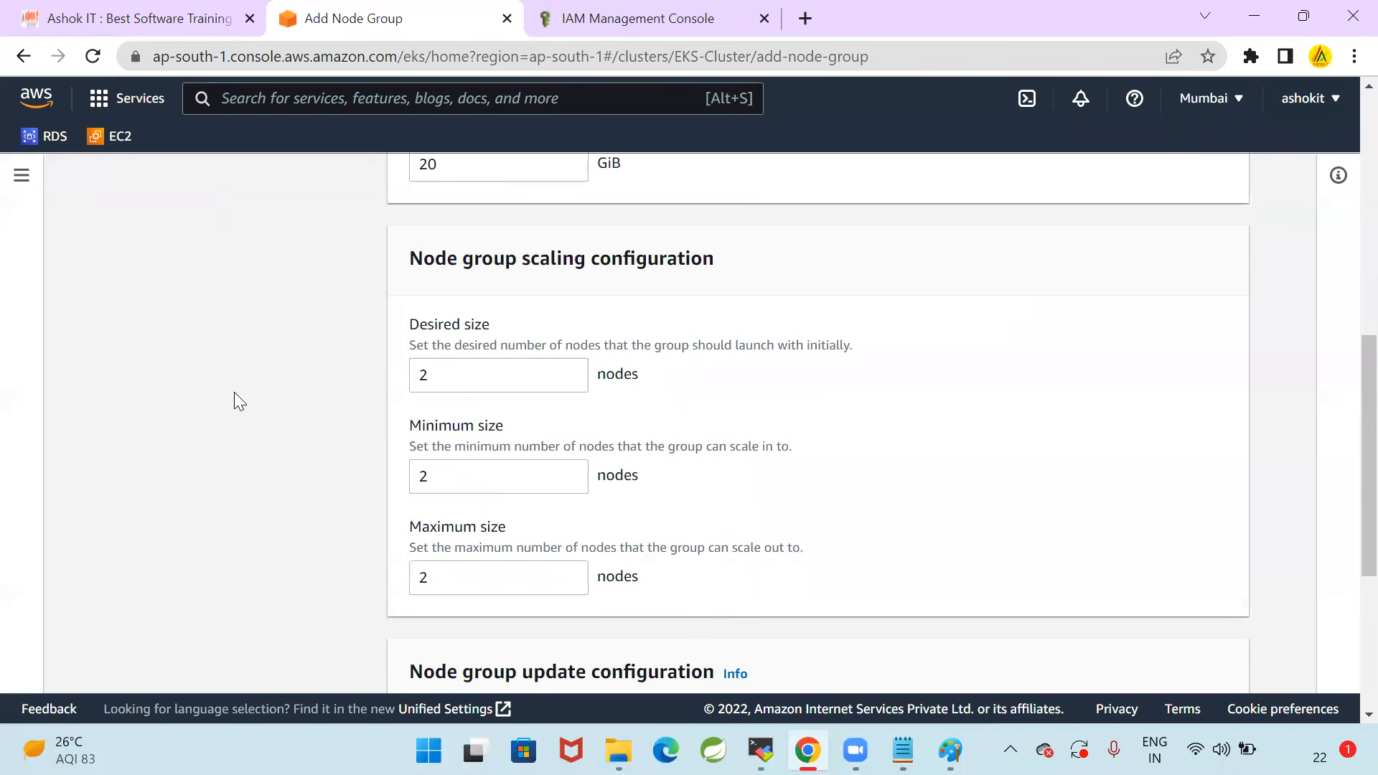
# Examine the description of each scaling size and the maximum unavailable setting in the node group update configuration
pyautogui.scroll(-5, 854, 482)
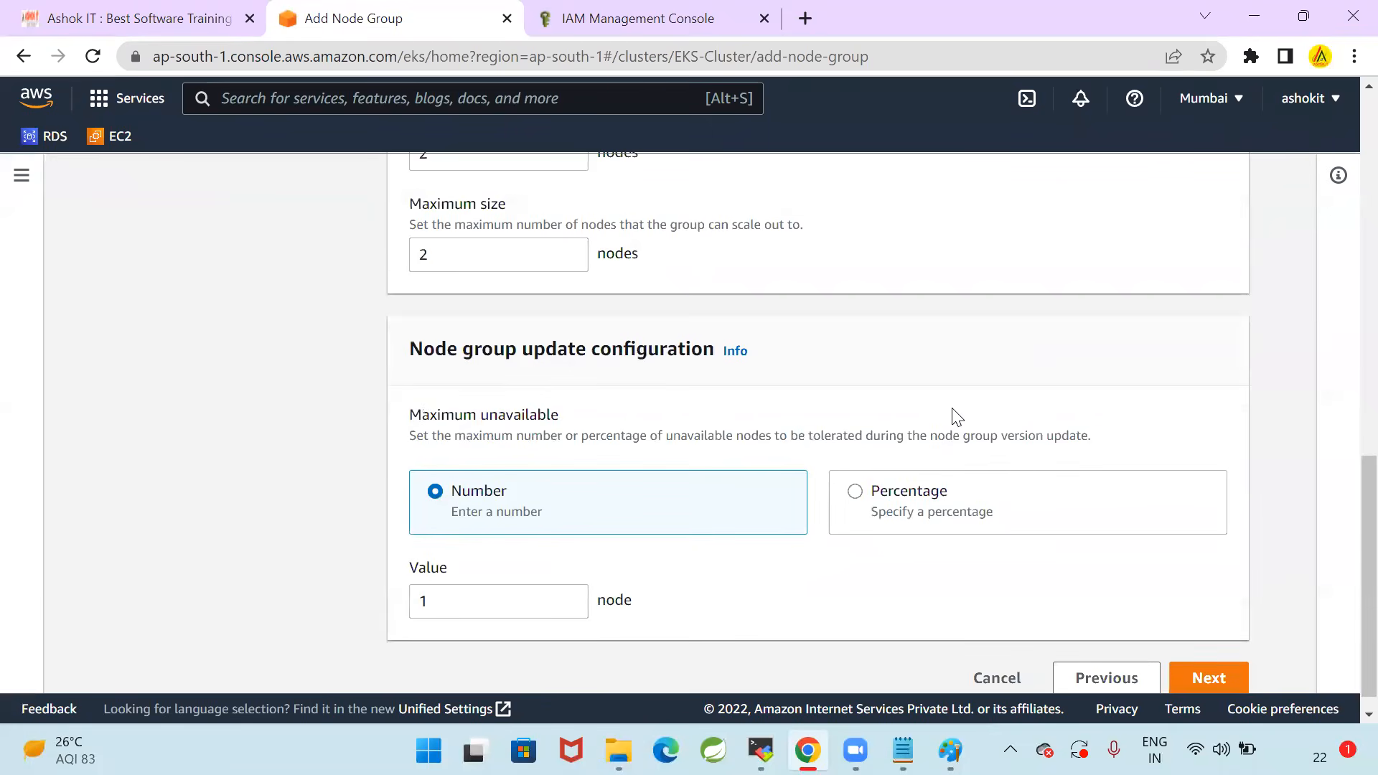
pyautogui.scroll(1, 723, 560)
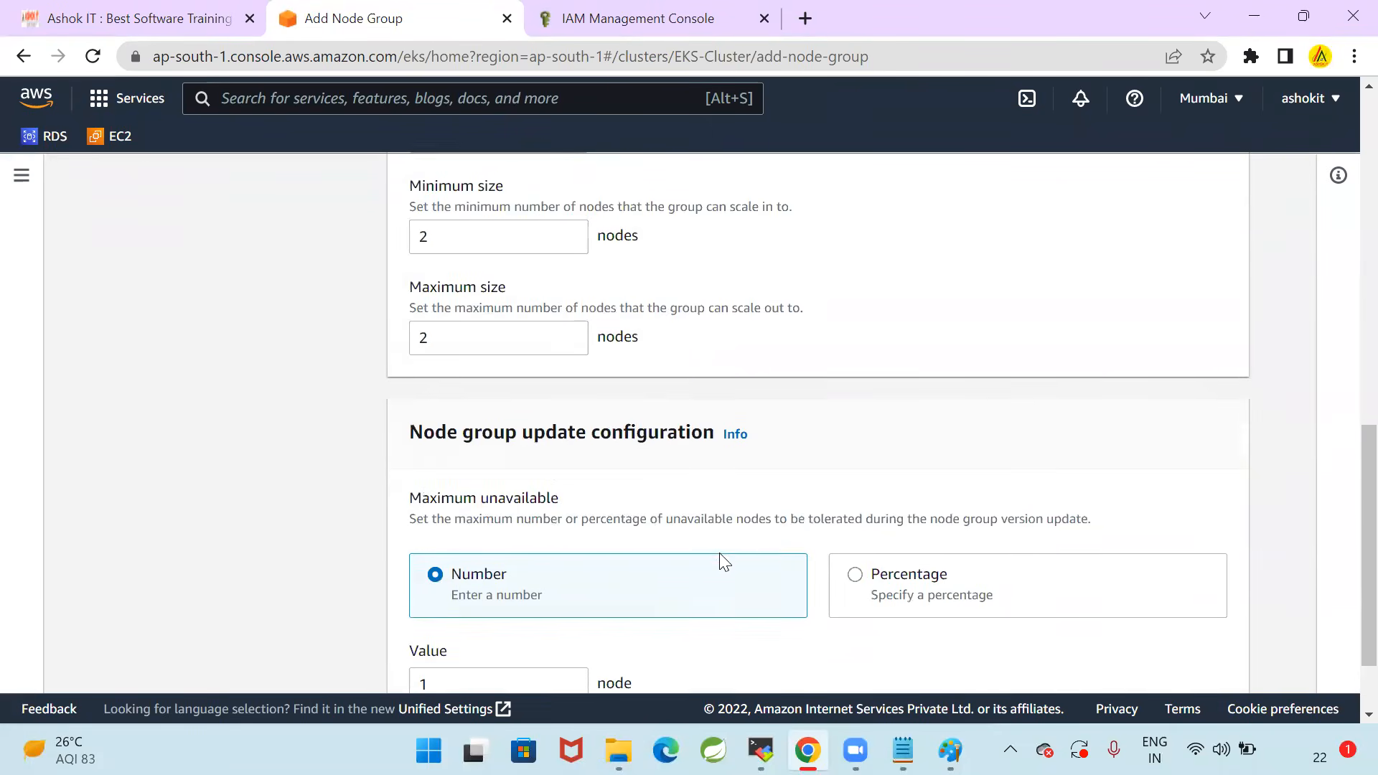
pyautogui.scroll(-1, 470, 547)
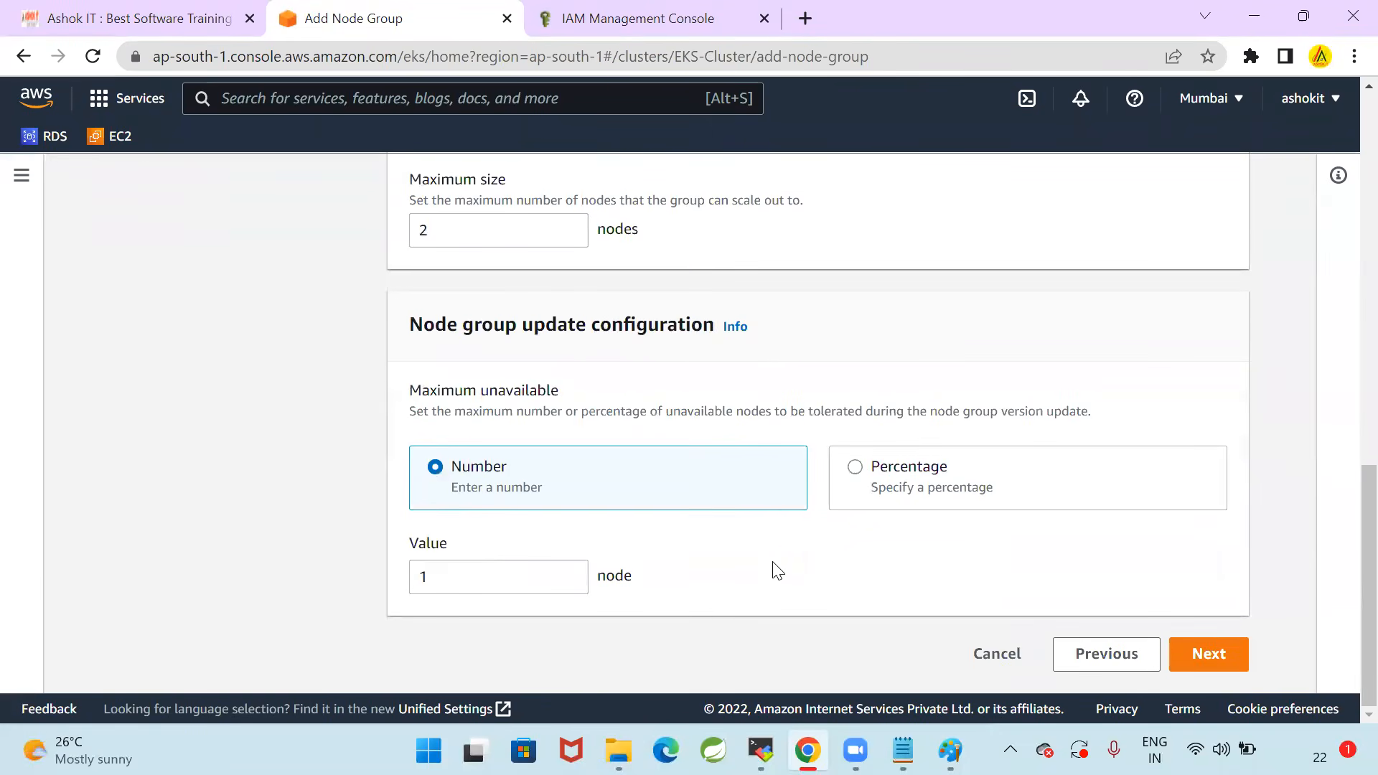
pyautogui.scroll(5, 772, 625)
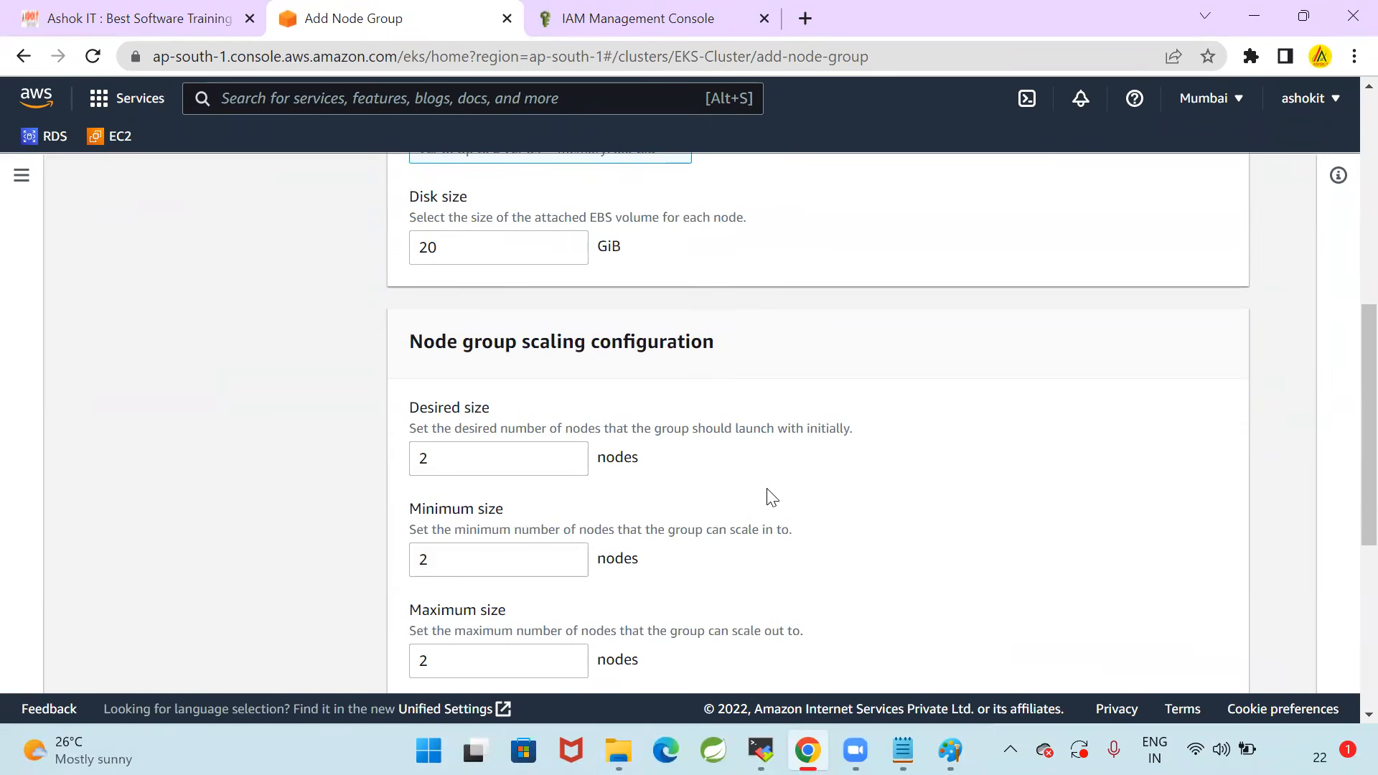
pyautogui.moveTo(467, 449); pyautogui.dragTo(311, 452)
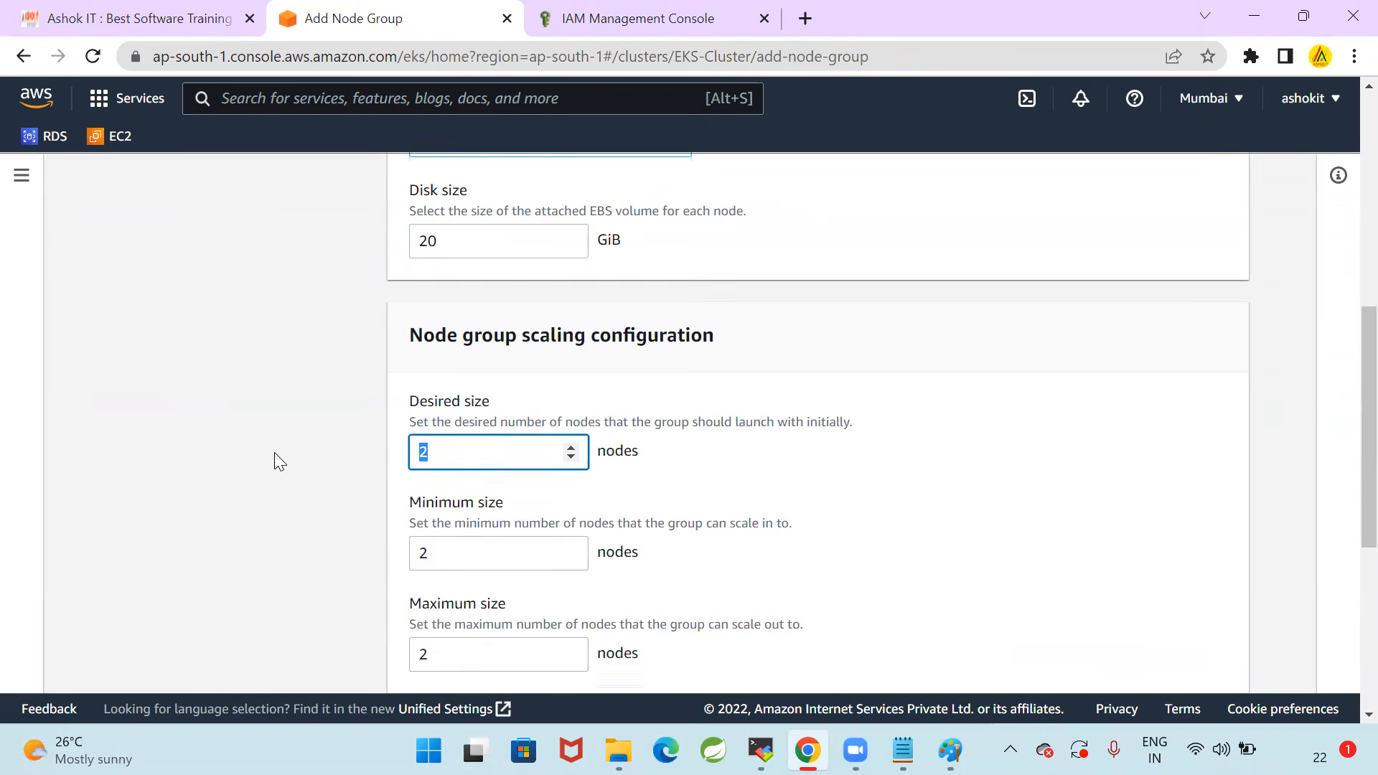
pyautogui.scroll(-1, 275, 452)
pyautogui.moveTo(413, 329); pyautogui.dragTo(867, 332)
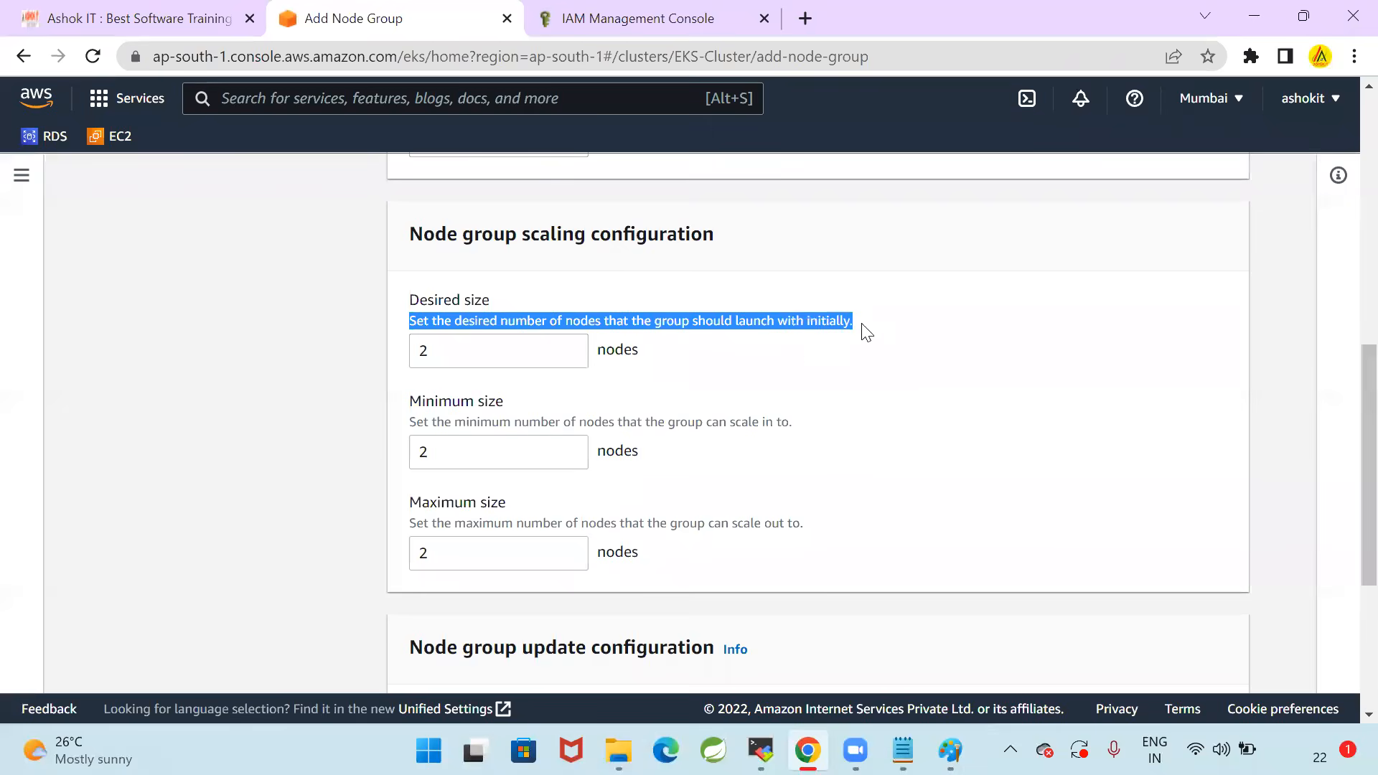
pyautogui.click(796, 362)
pyautogui.moveTo(415, 425); pyautogui.dragTo(844, 428)
pyautogui.click(898, 433)
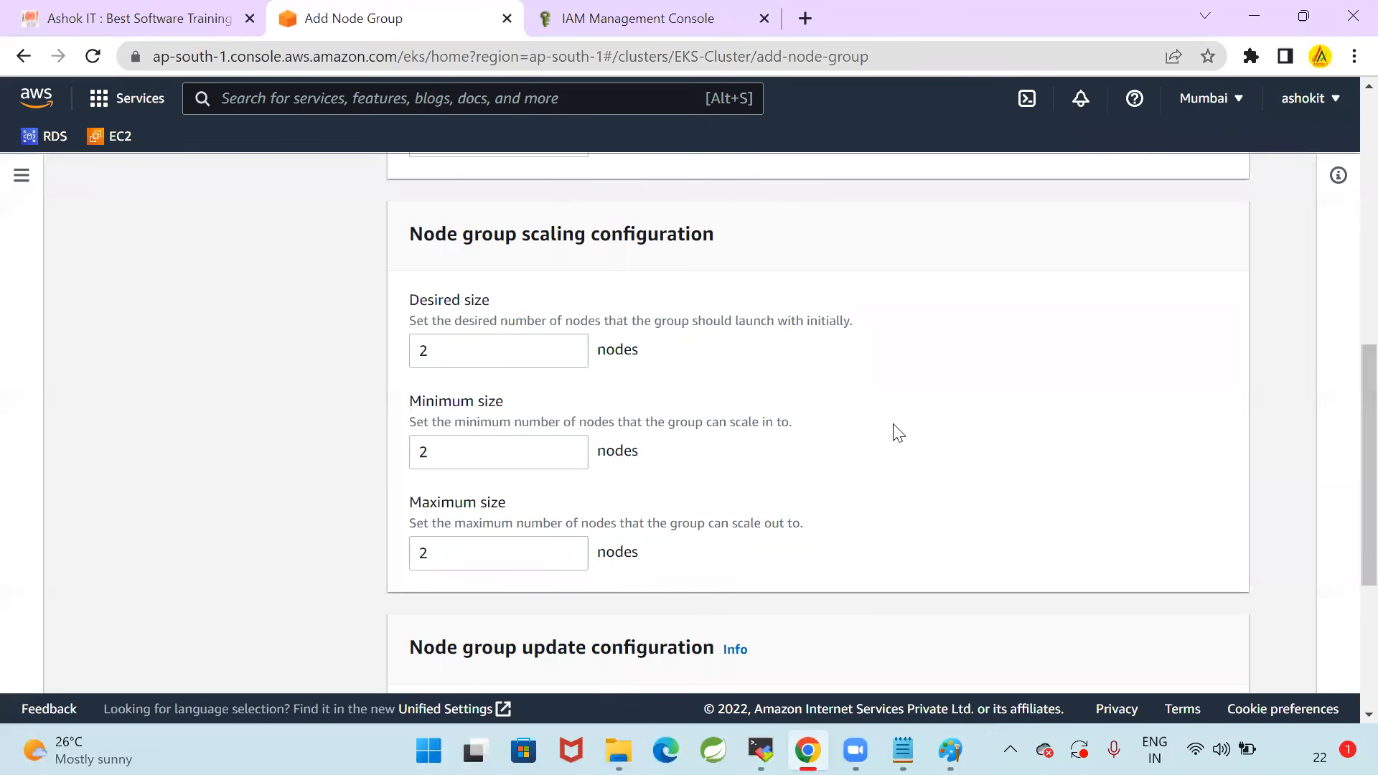
pyautogui.moveTo(411, 526); pyautogui.dragTo(871, 529)
pyautogui.click(914, 517)
pyautogui.scroll(-3, 920, 510)
pyautogui.scroll(12, 781, 471)
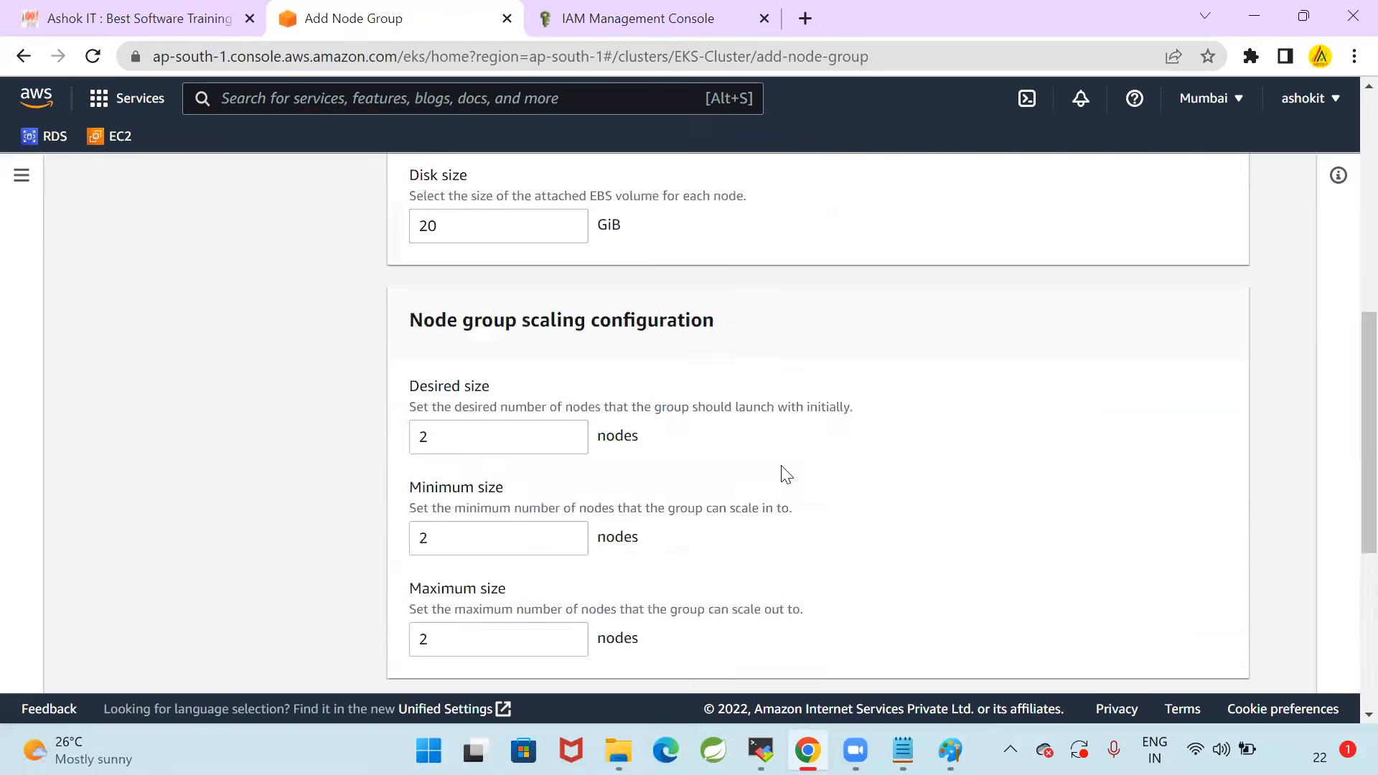
pyautogui.scroll(-15, 784, 475)
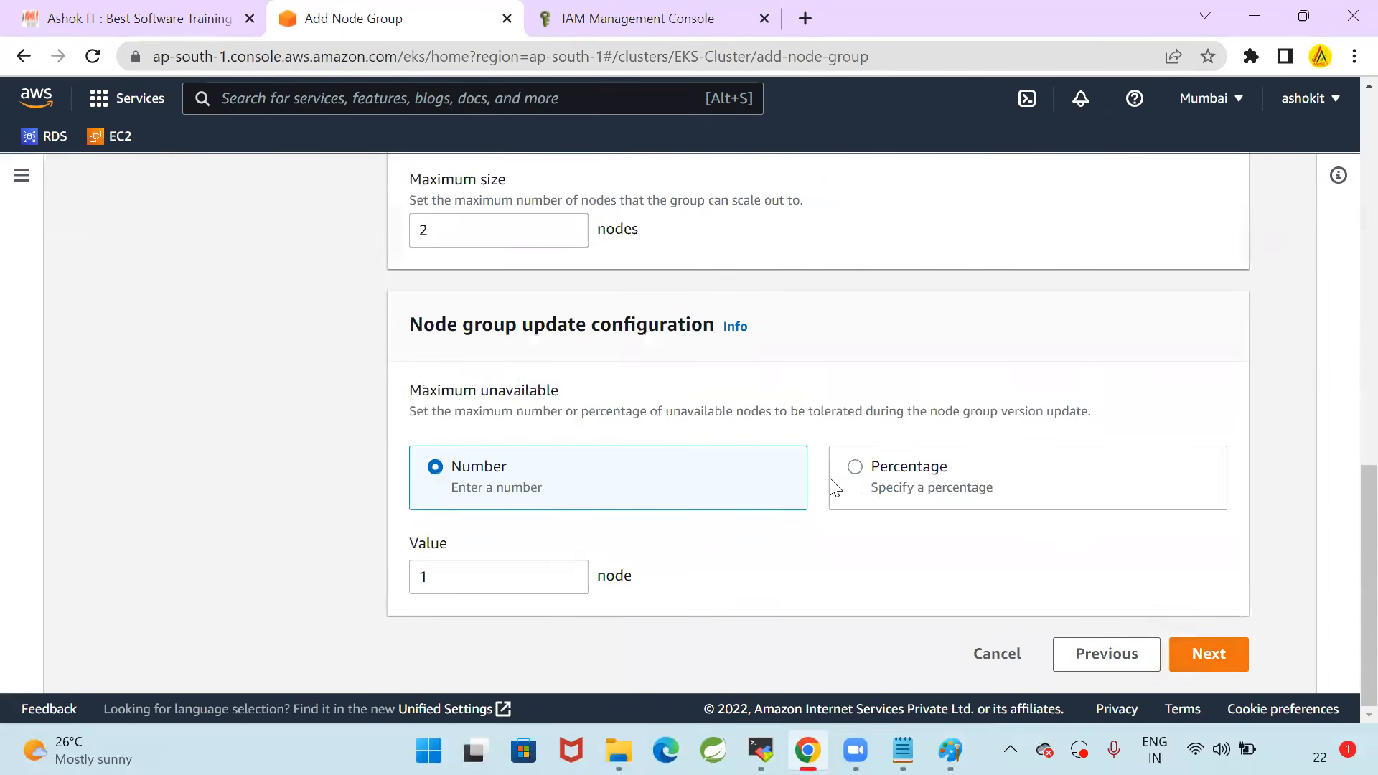
# Accept the default scaling, update and subnet settings, review the summary, and create the node group
pyautogui.click(1208, 653)
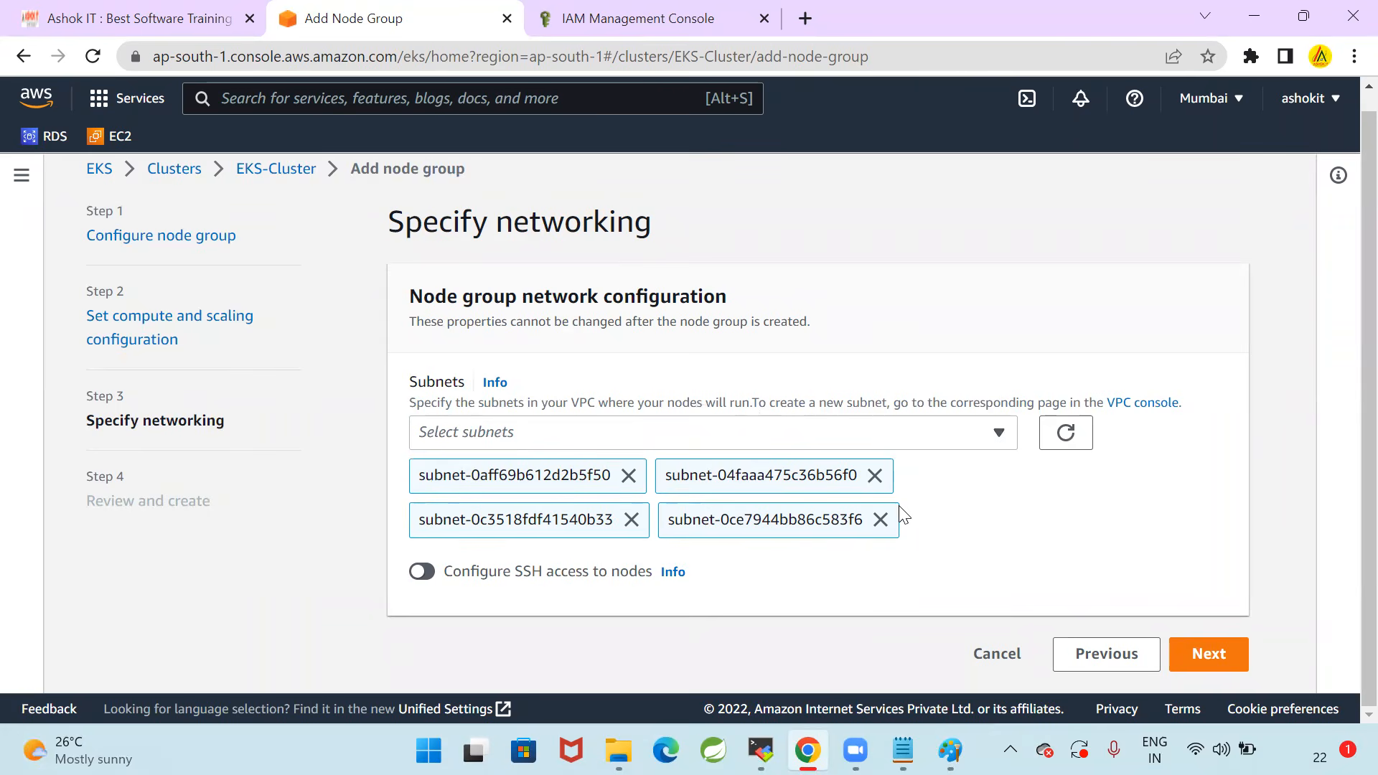
pyautogui.click(1209, 654)
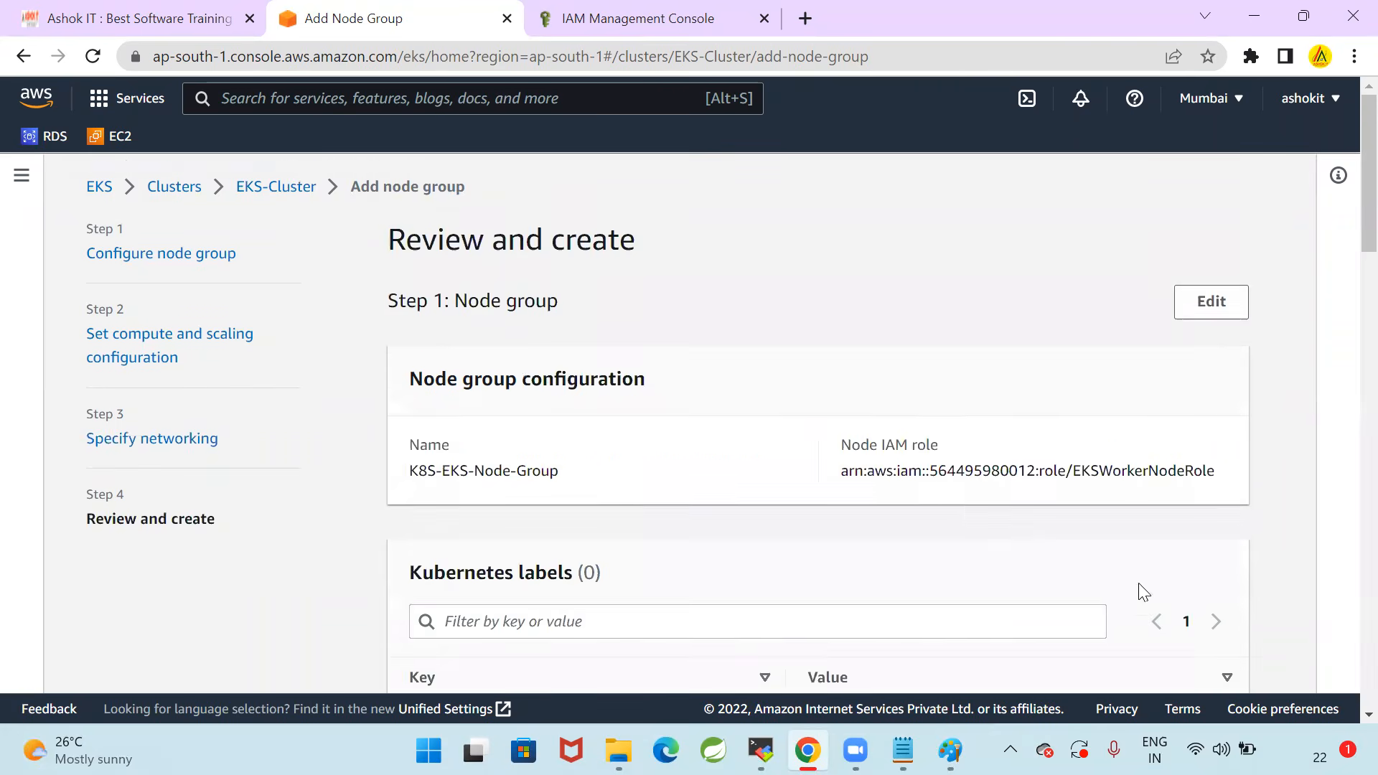
pyautogui.scroll(-3, 822, 478)
pyautogui.scroll(-13, 822, 478)
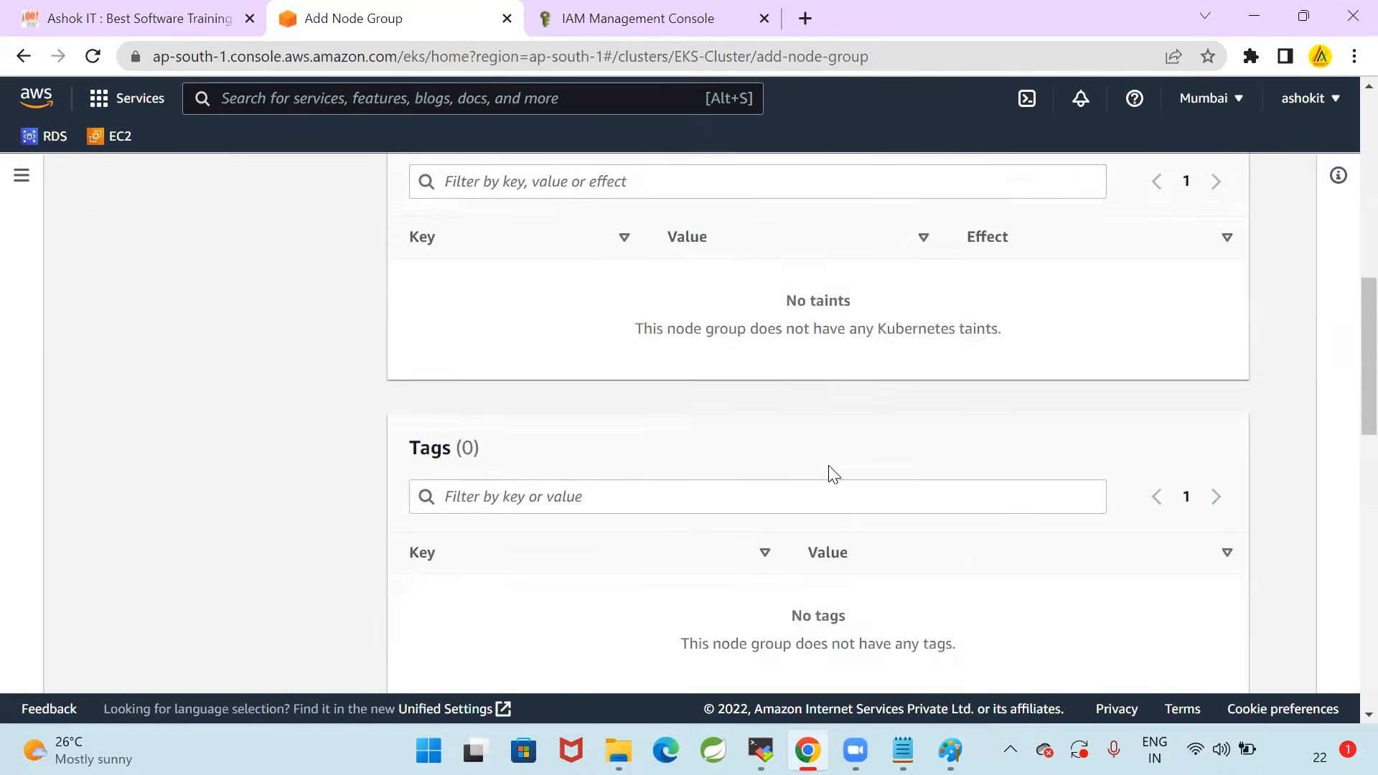
pyautogui.scroll(7, 833, 478)
pyautogui.scroll(8, 832, 477)
pyautogui.scroll(-15, 826, 471)
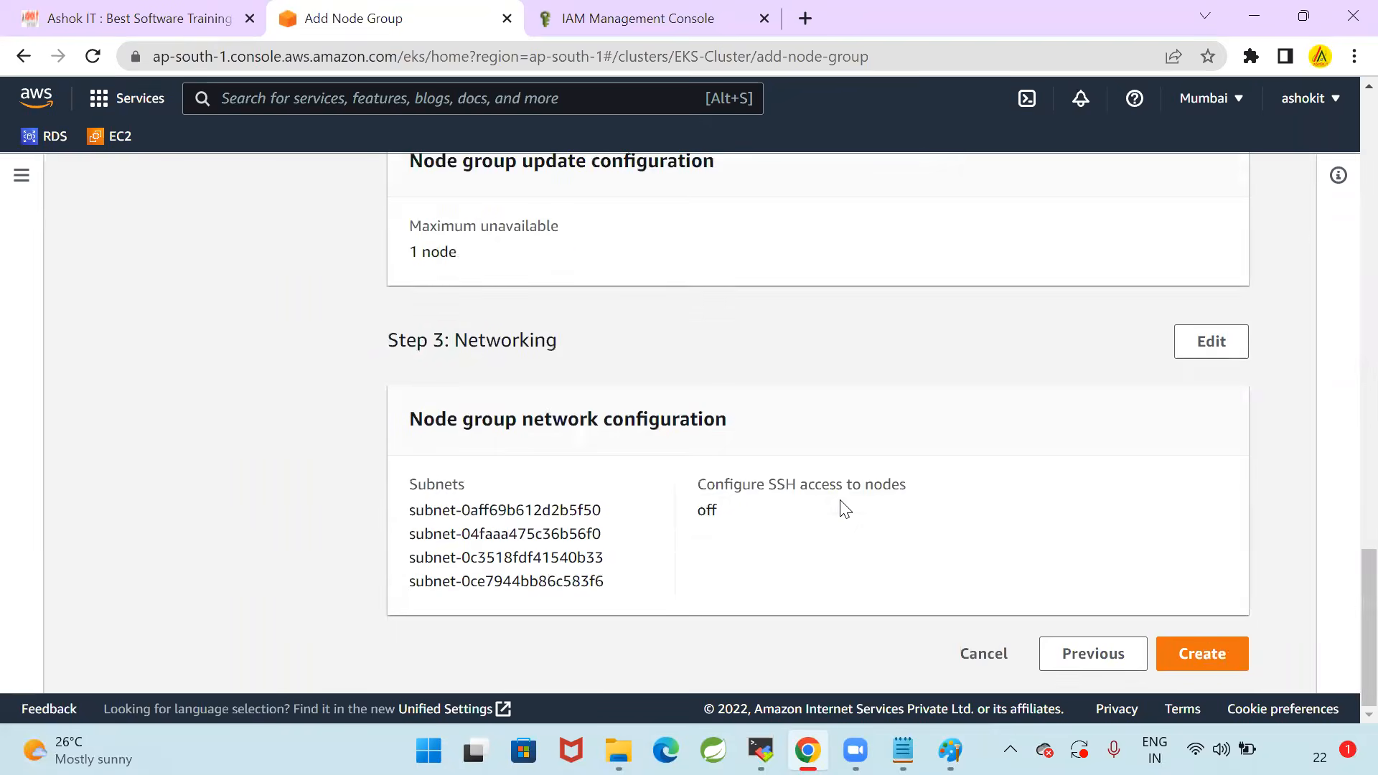
pyautogui.click(1206, 653)
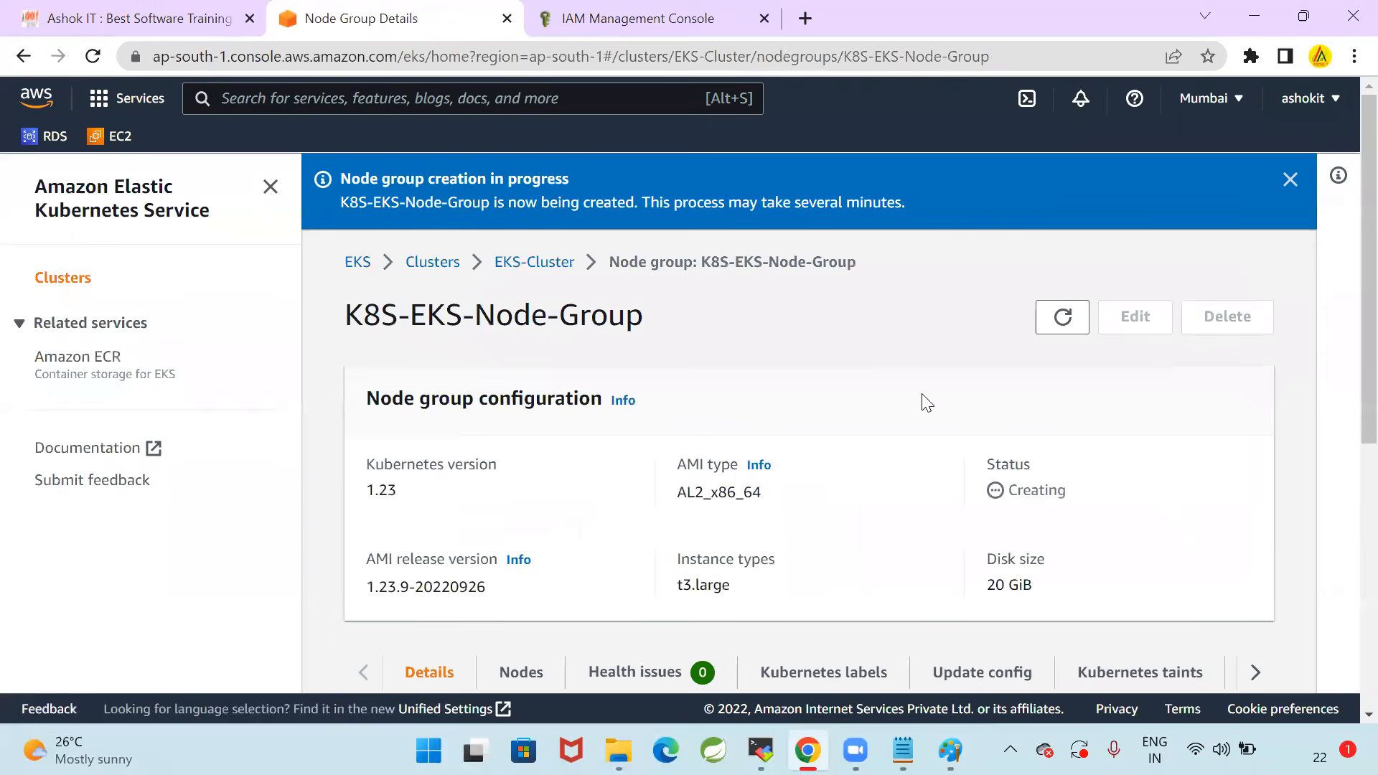
# Dismiss the creation notice and examine the new node group's configuration and details
pyautogui.click(1290, 181)
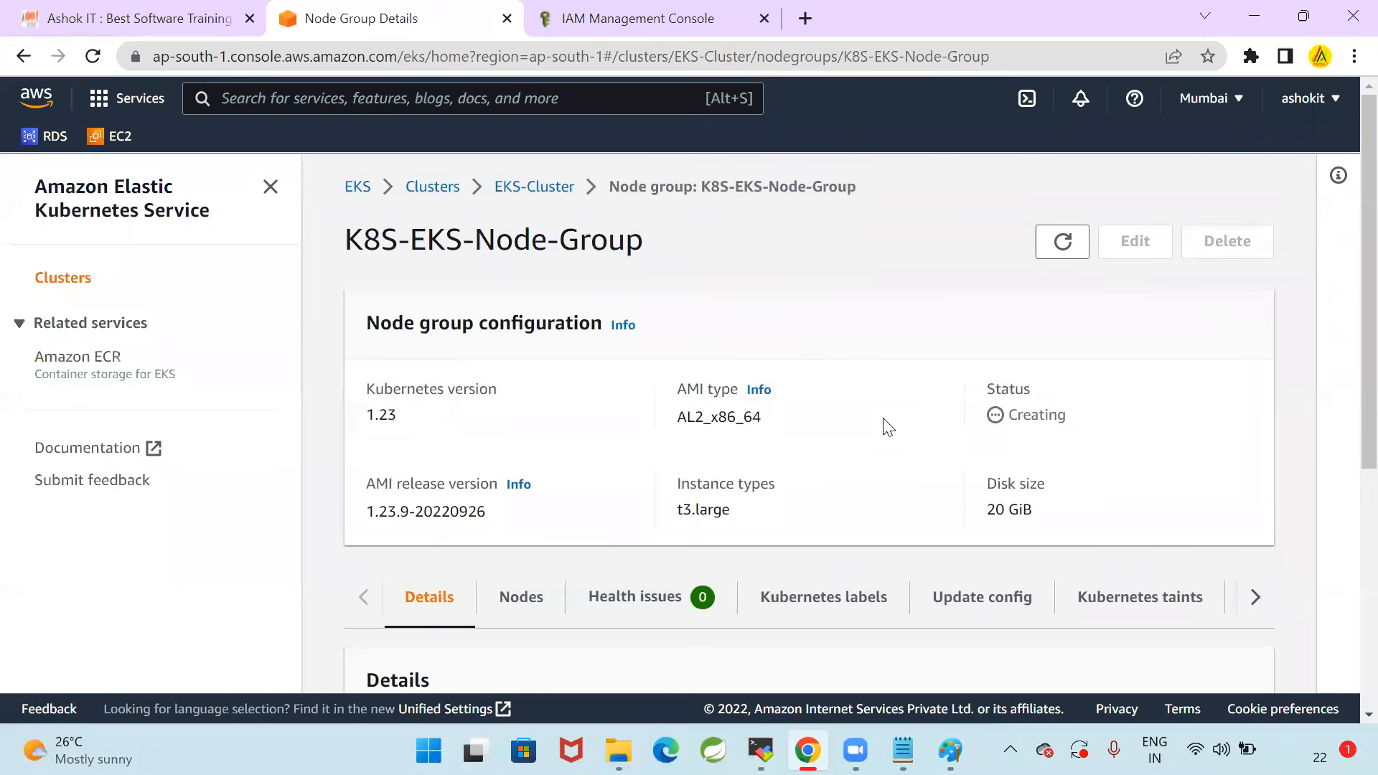
pyautogui.scroll(-5, 903, 459)
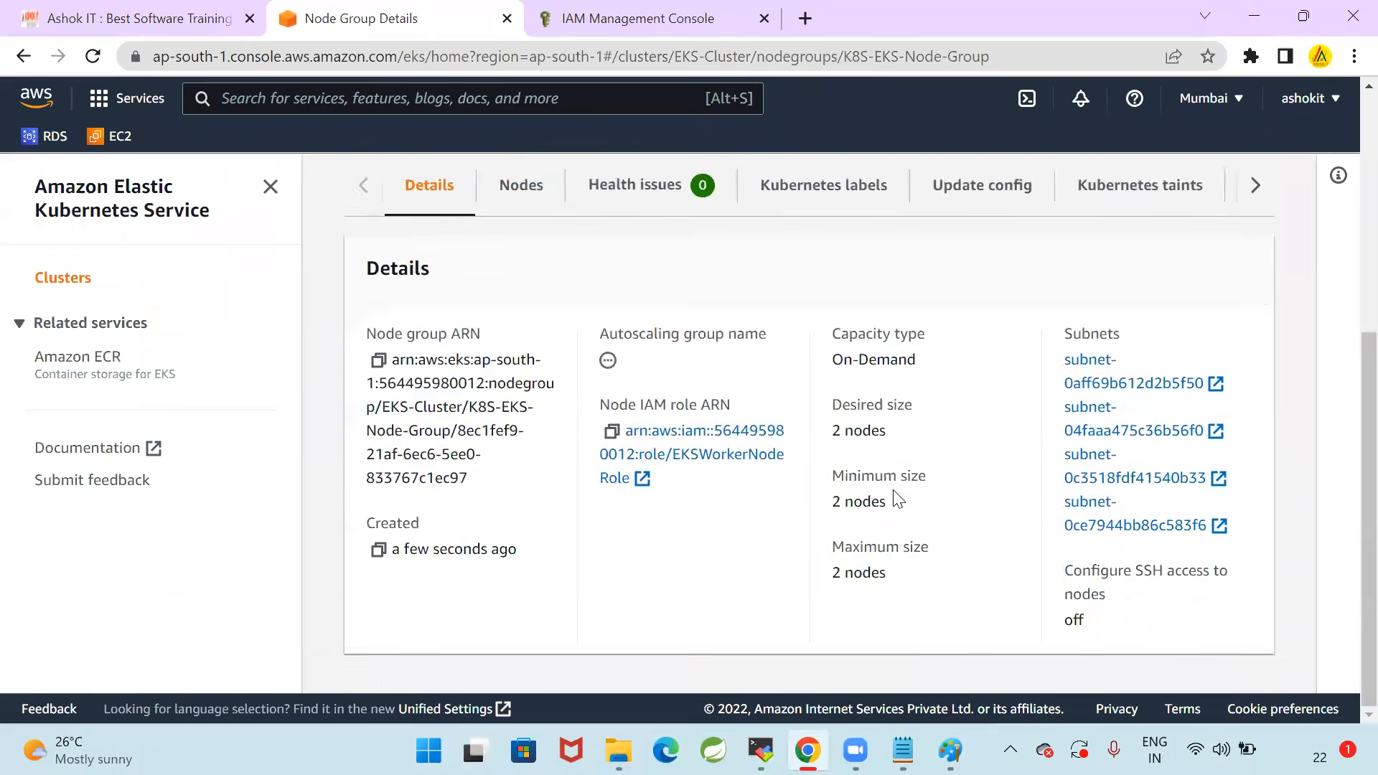
pyautogui.scroll(5, 898, 496)
# Go back to EKS-Cluster and check the status of K8S-EKS-Node-Group in its compute settings
pyautogui.click(547, 193)
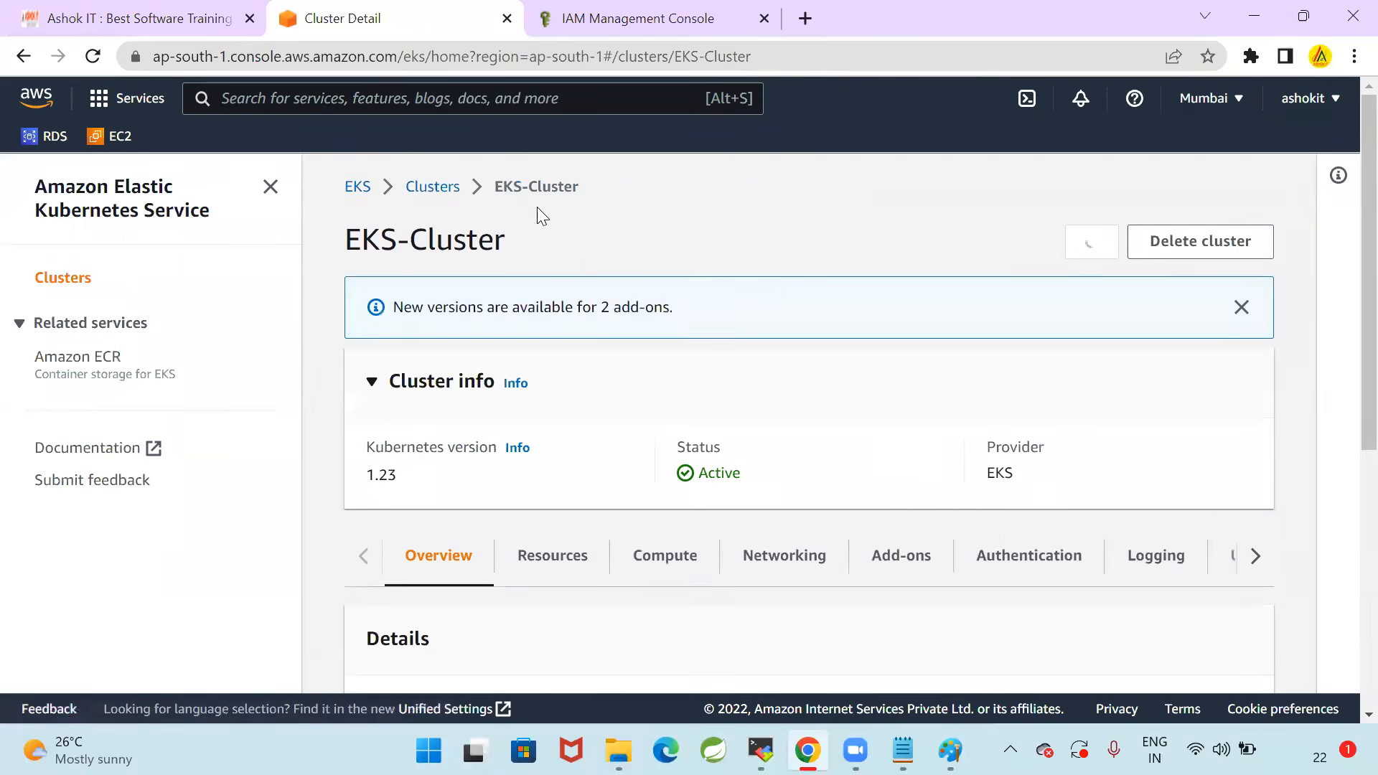
pyautogui.click(665, 557)
pyautogui.scroll(-3, 819, 434)
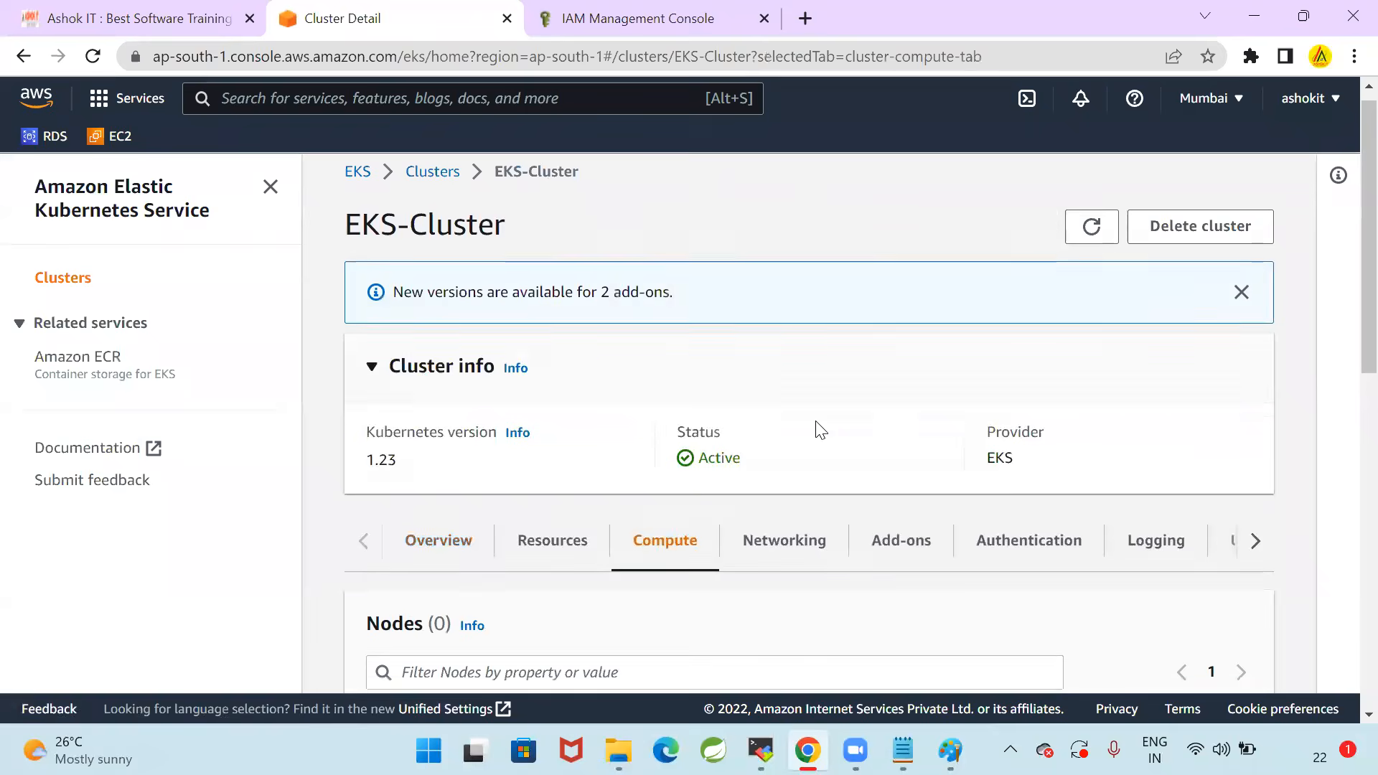
pyautogui.scroll(-3, 817, 439)
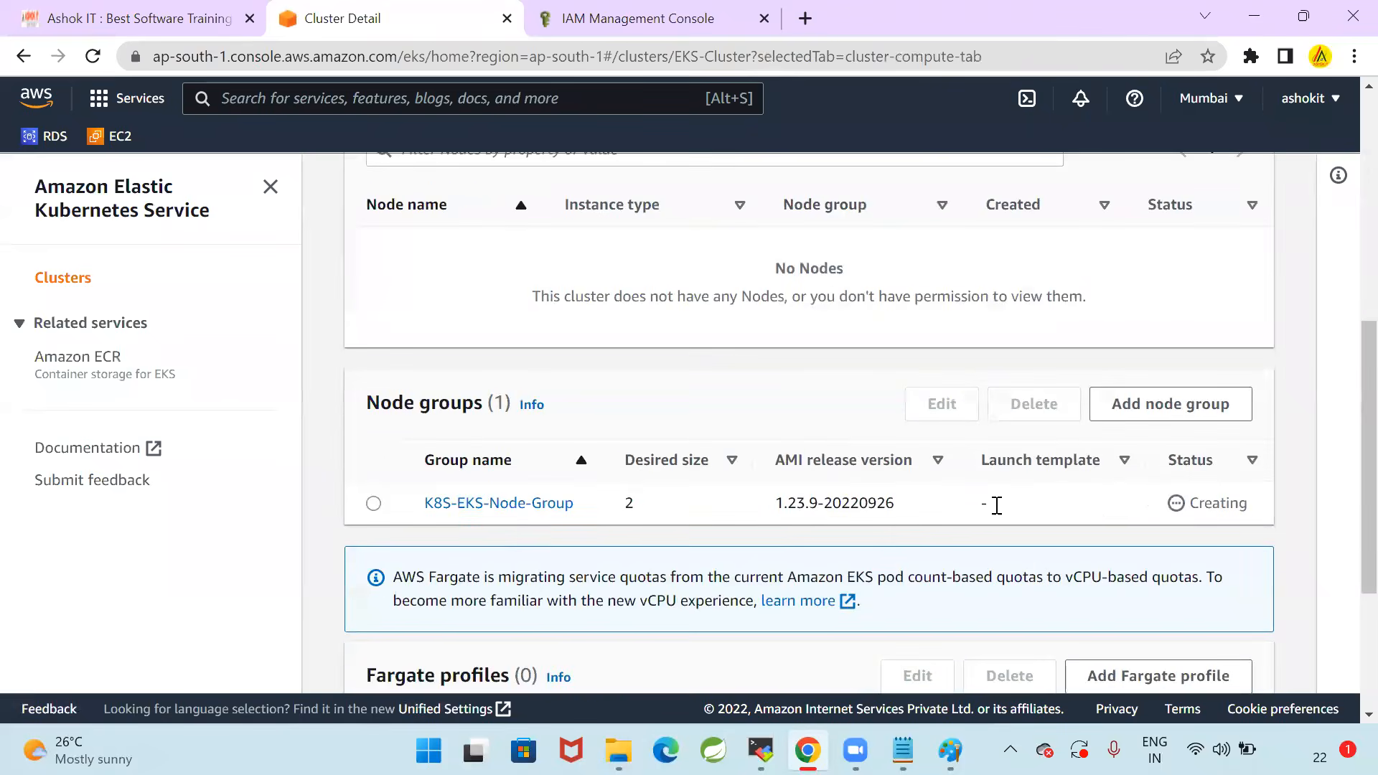
pyautogui.moveTo(1192, 503); pyautogui.dragTo(1241, 504)
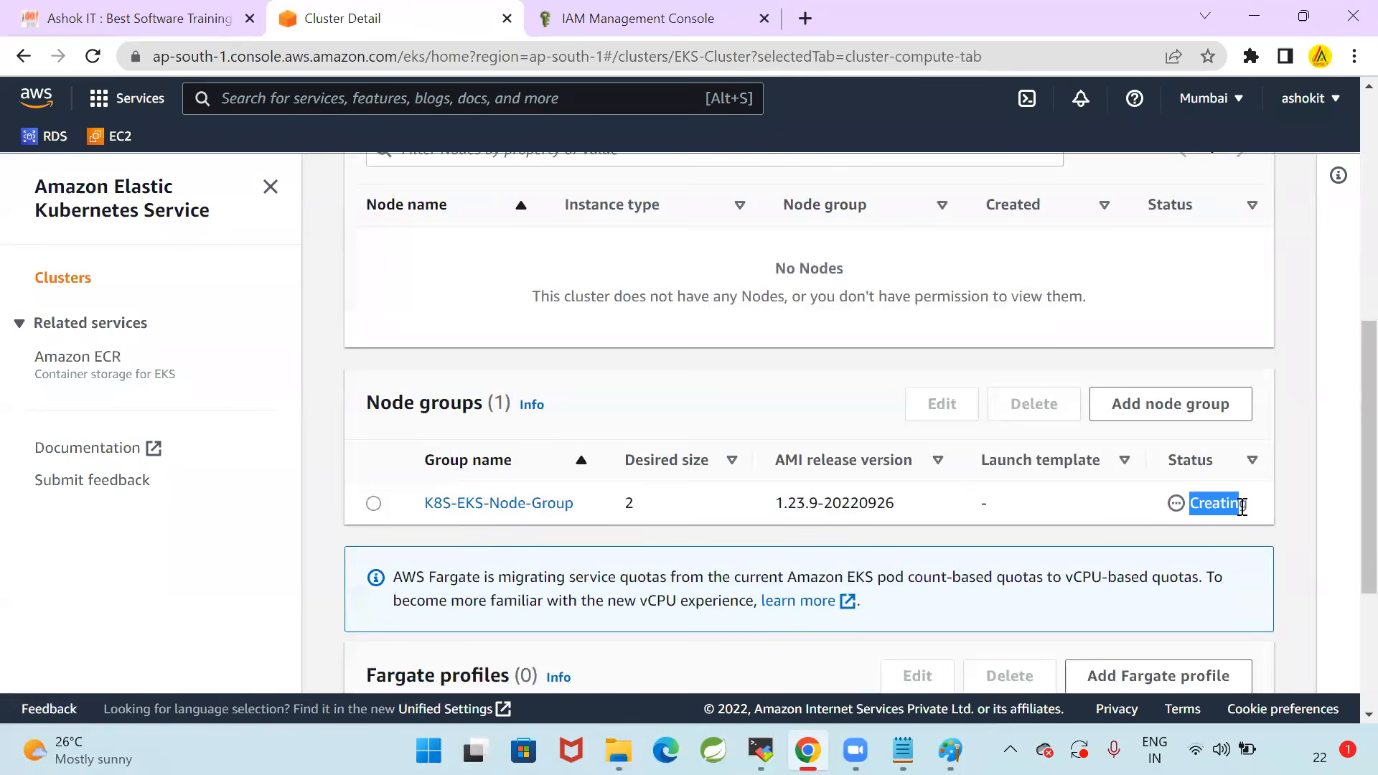
pyautogui.click(374, 503)
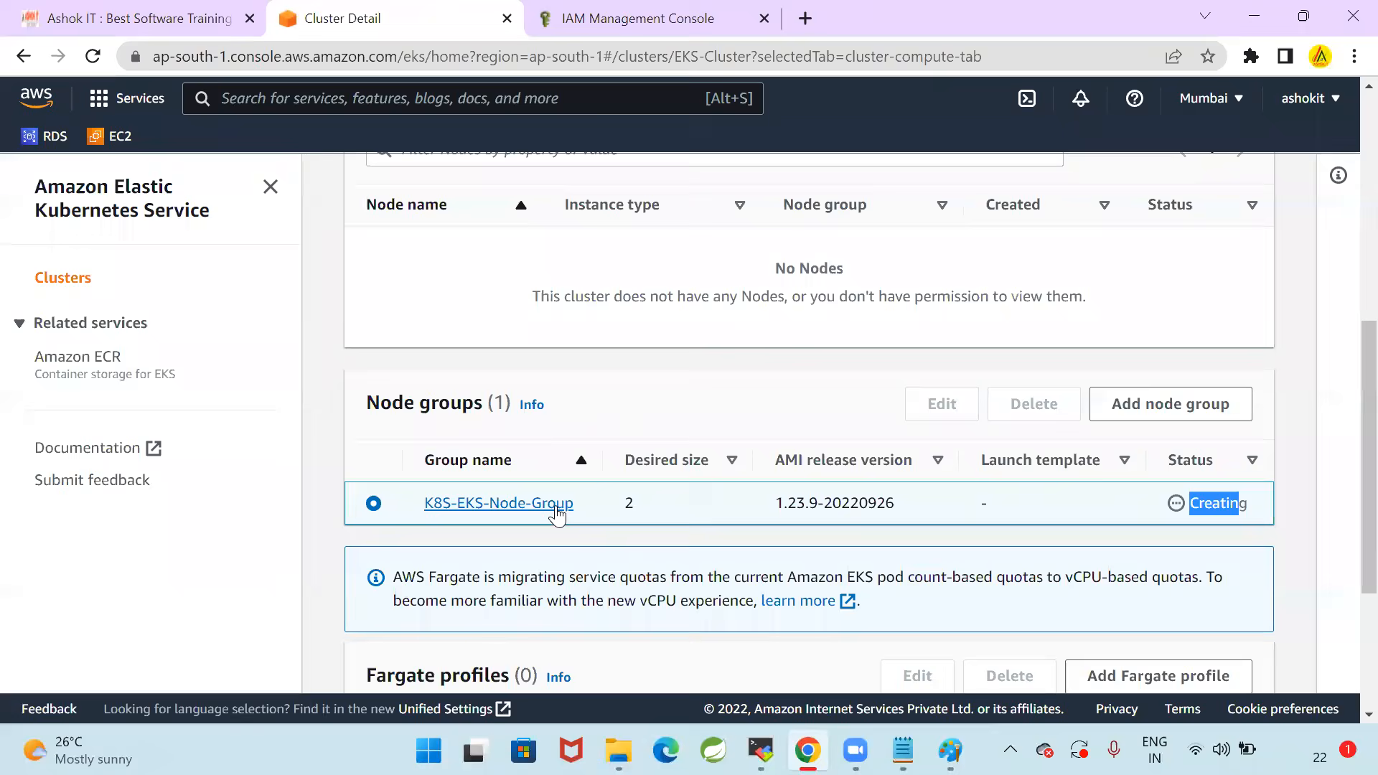
# Refresh the cluster's information and recheck the status of the node group
pyautogui.scroll(7, 1018, 566)
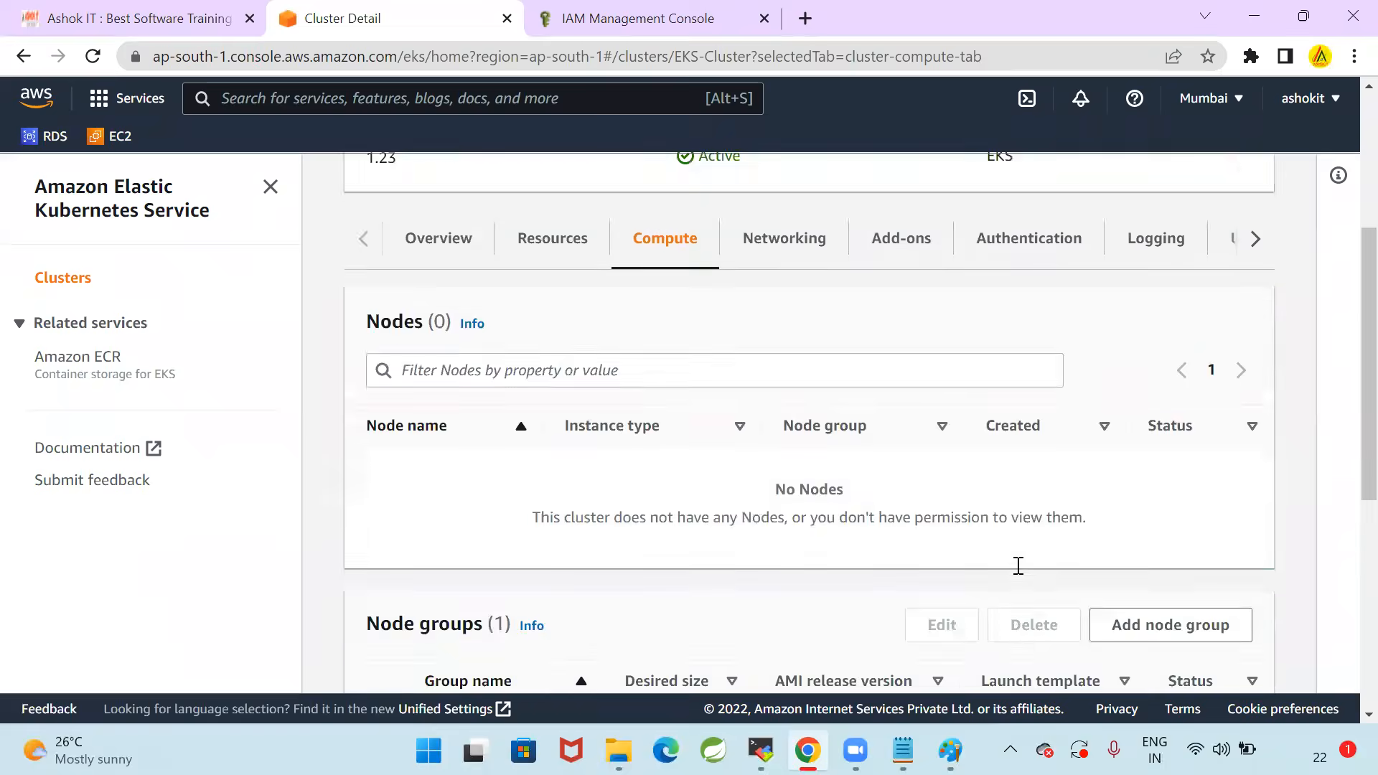
pyautogui.click(1091, 244)
pyautogui.click(1091, 251)
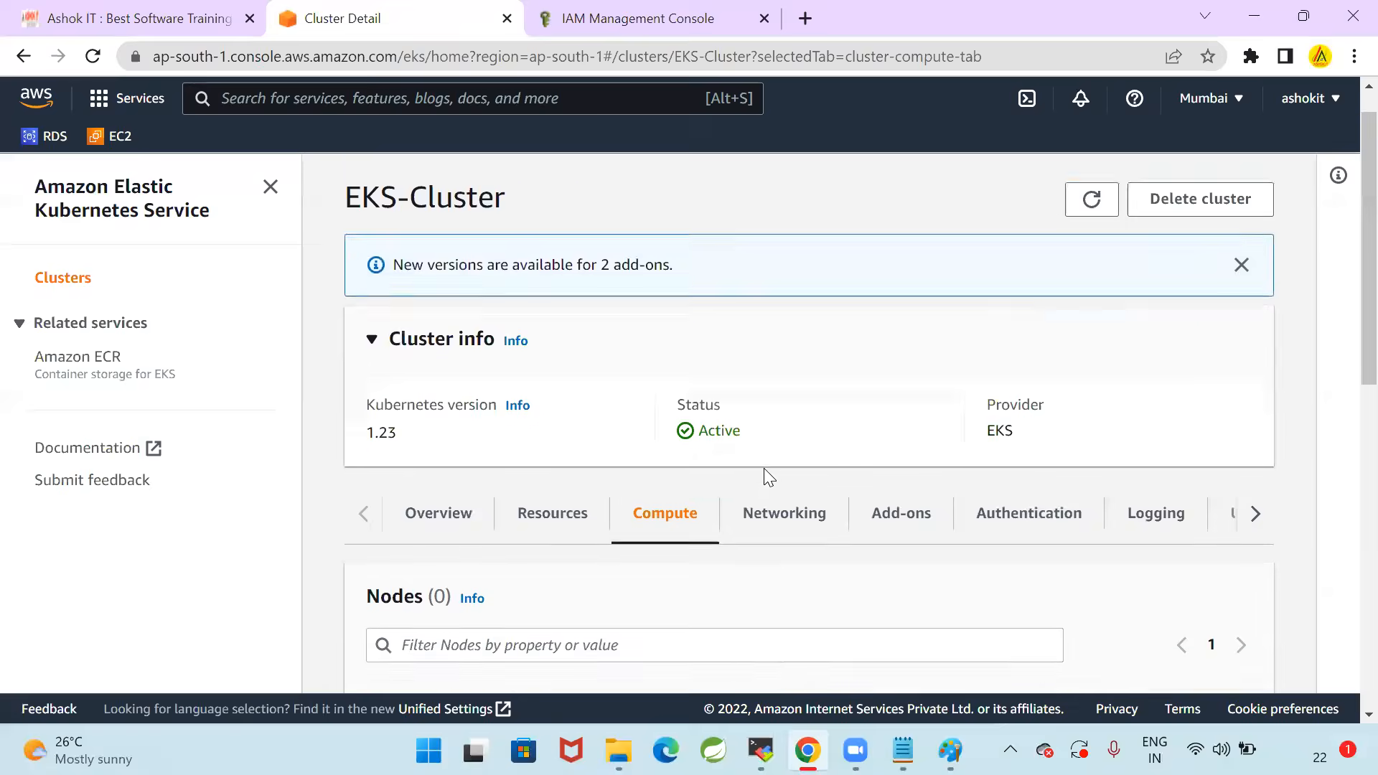
pyautogui.scroll(-7, 766, 474)
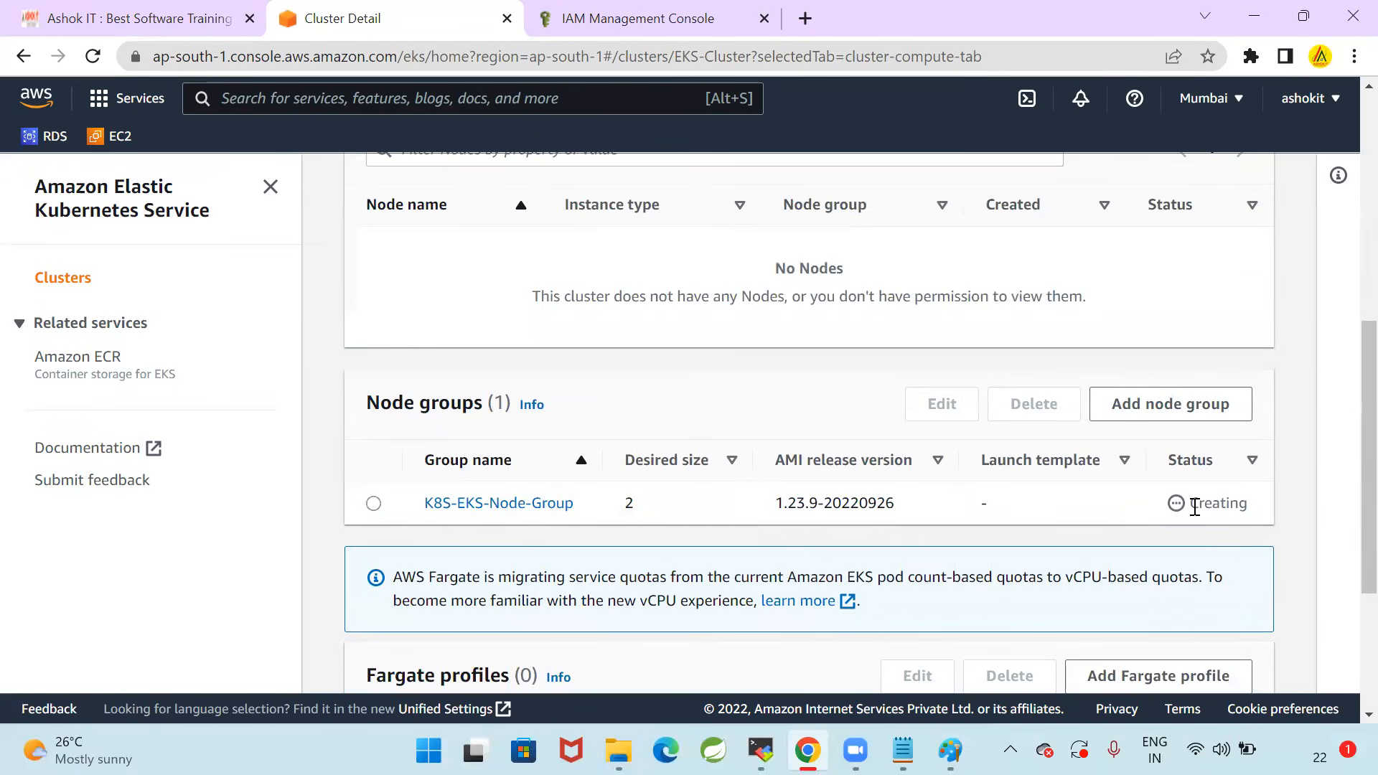
# Check the status of K8S-EKS-Node-Group, refresh the EKS-Cluster information, and look at the nodes and node groups again
pyautogui.moveTo(1195, 508); pyautogui.dragTo(1265, 516)
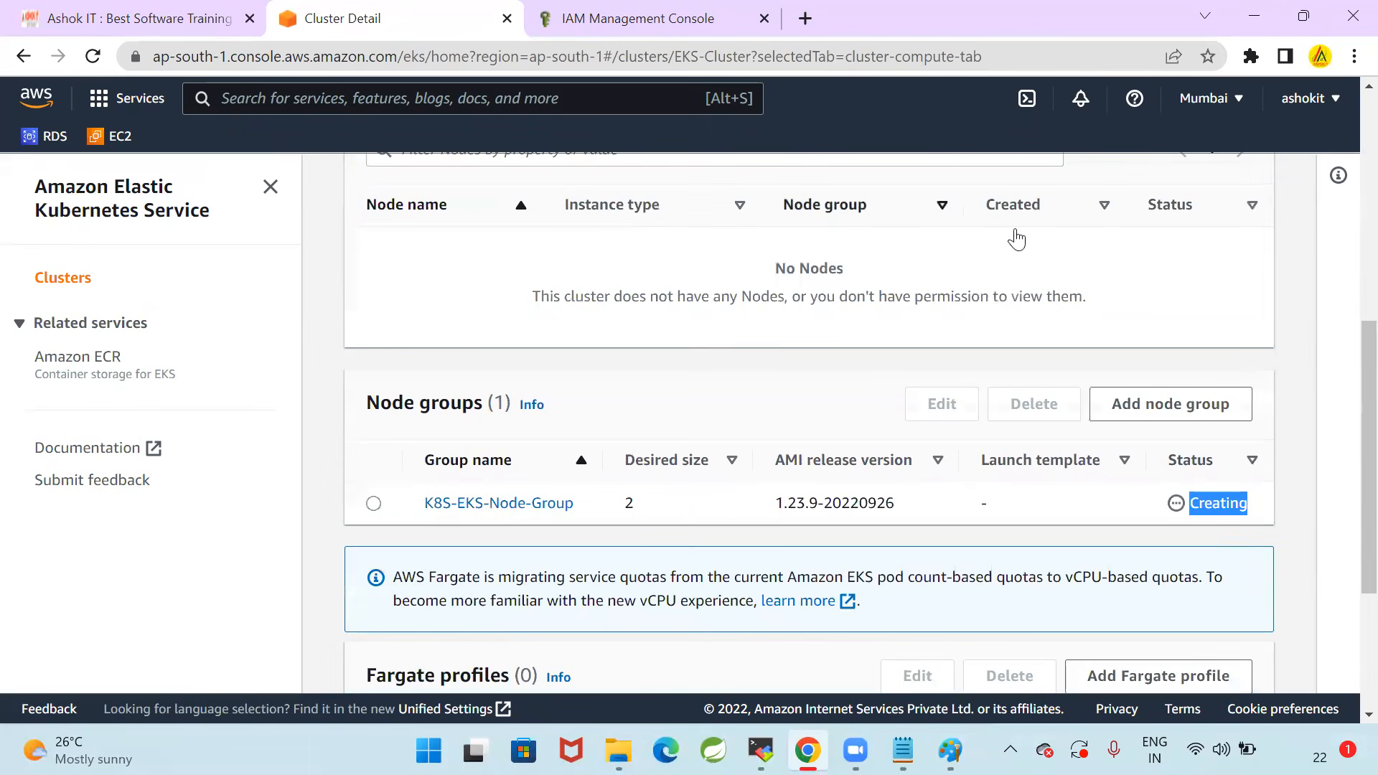
pyautogui.click(1275, 415)
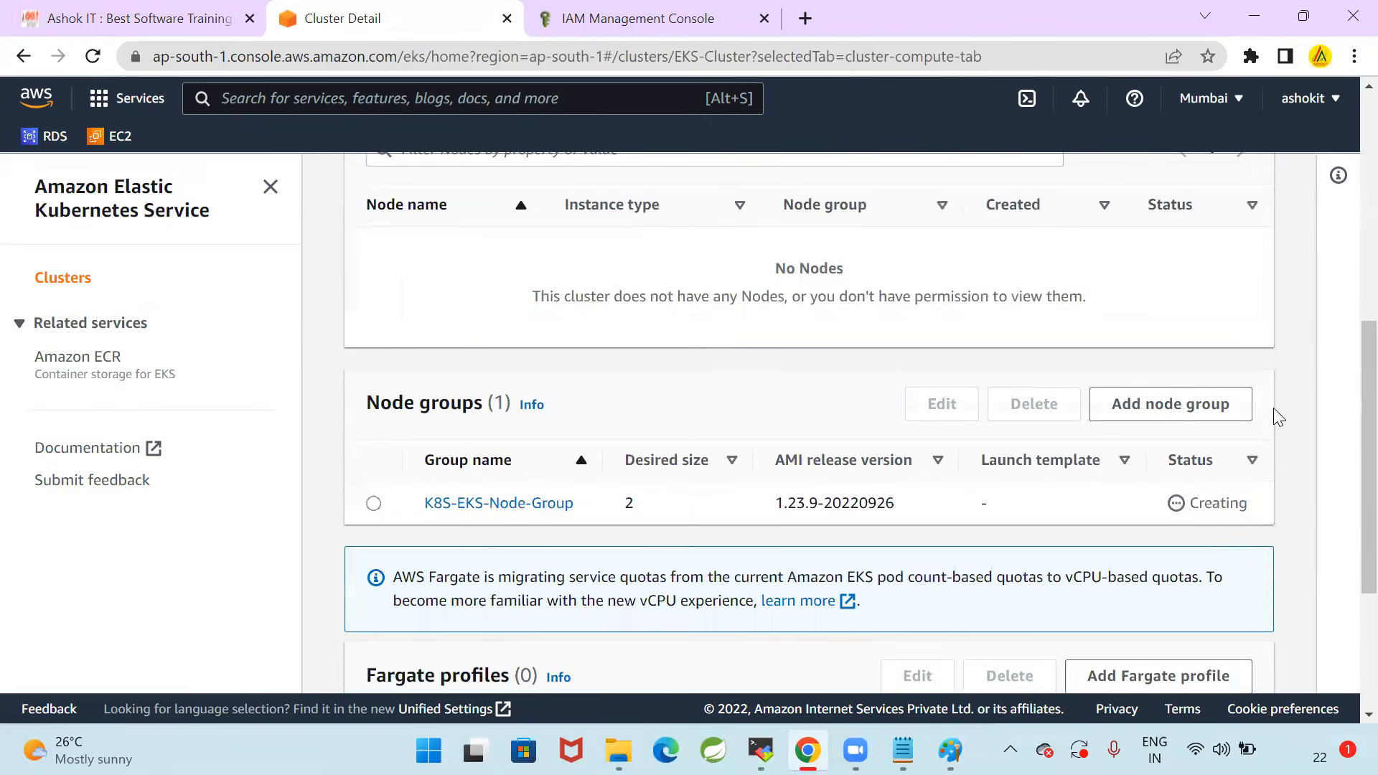
pyautogui.scroll(4, 1246, 425)
pyautogui.scroll(3, 1005, 273)
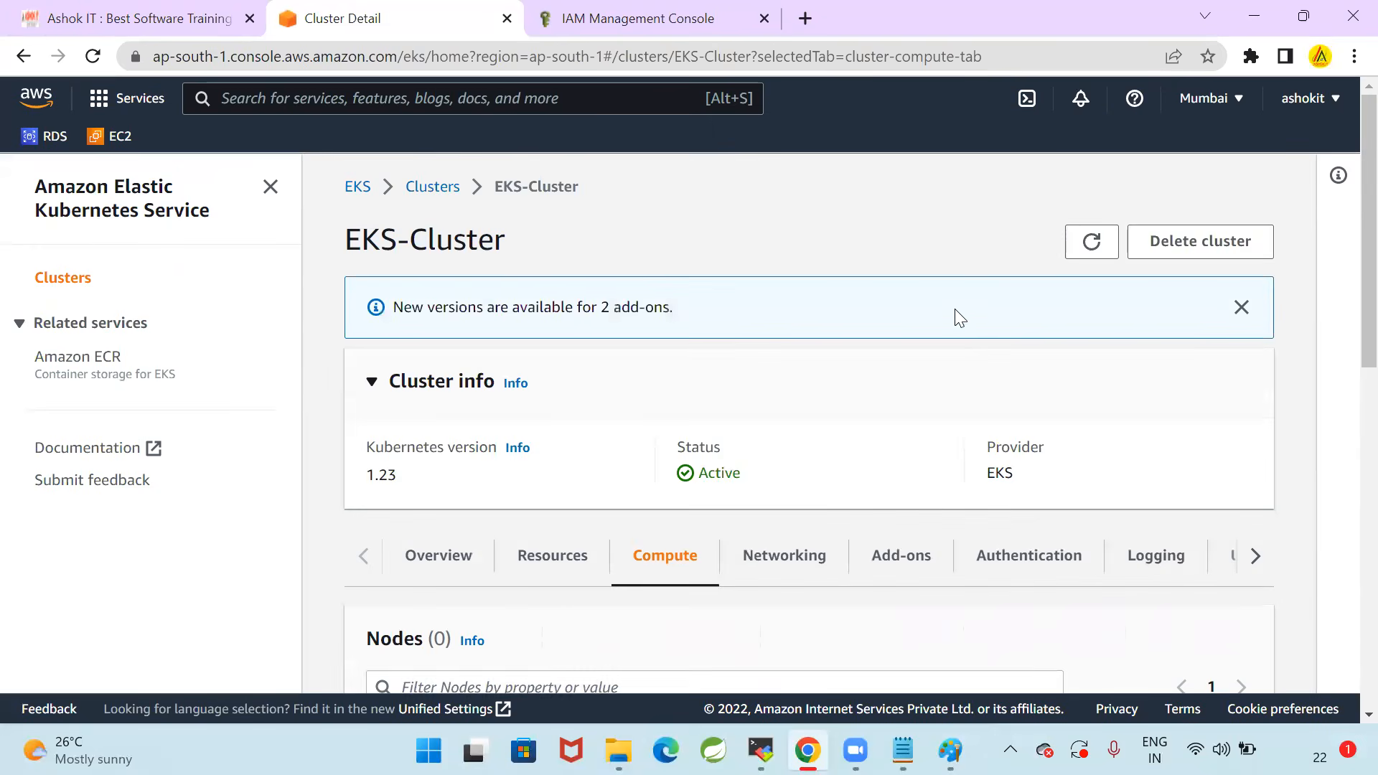
pyautogui.click(1078, 228)
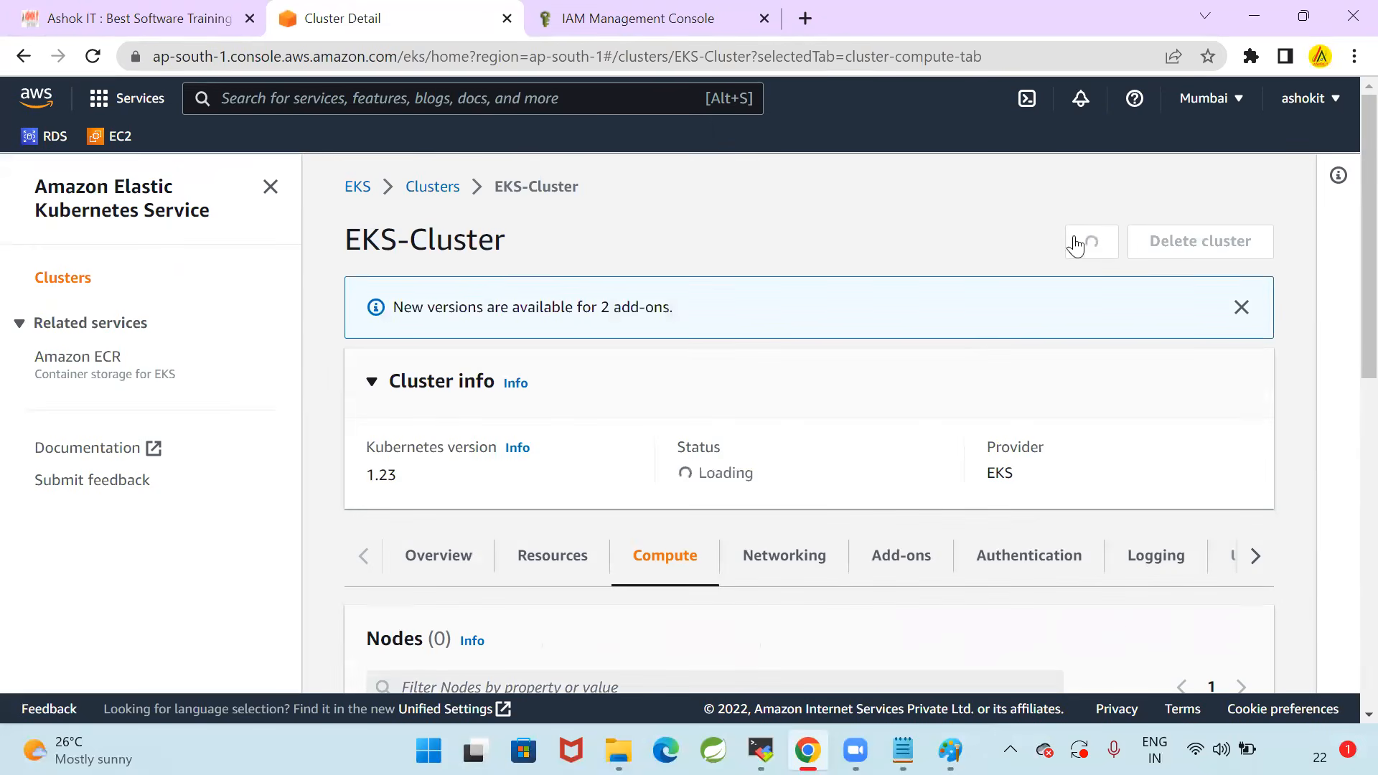
pyautogui.scroll(-4, 1030, 319)
pyautogui.scroll(-4, 1031, 323)
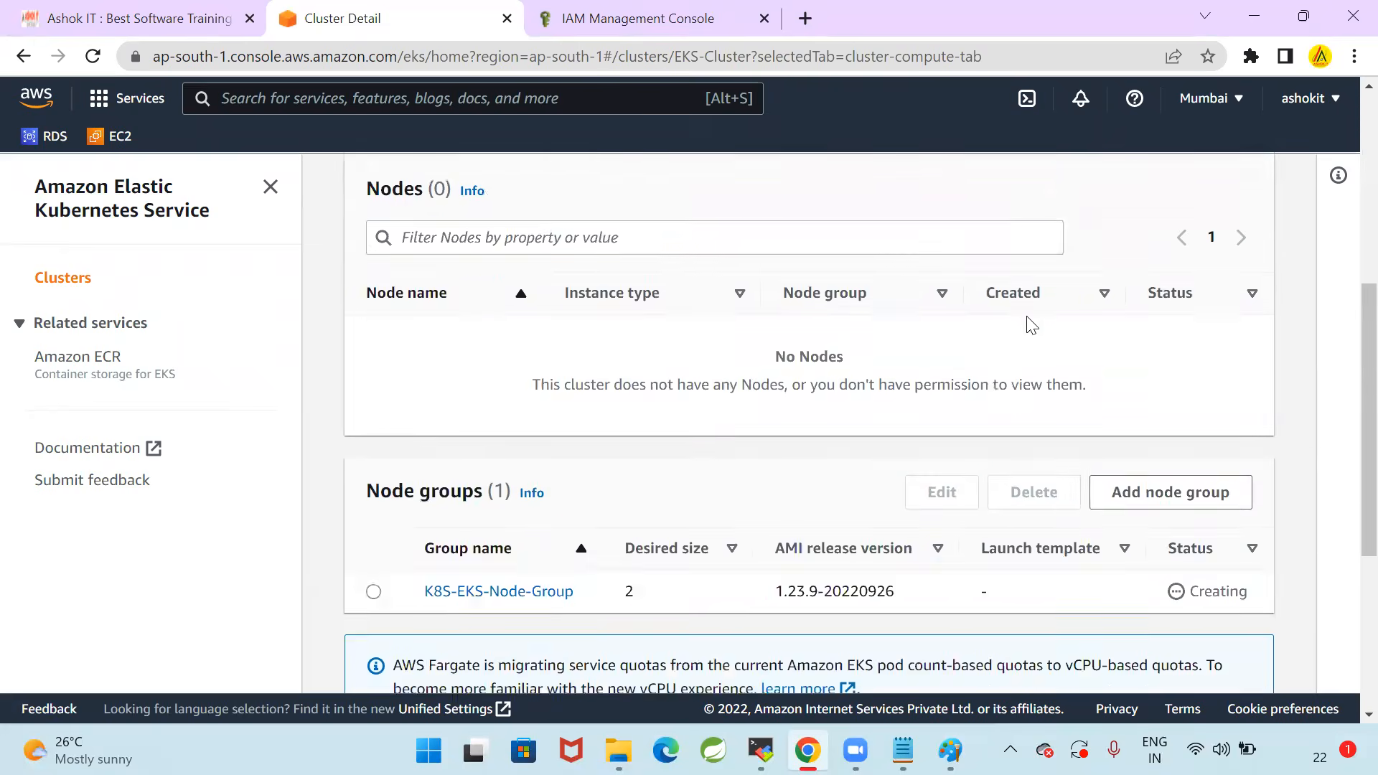
# Switch to the 10_EKS-Setup.txt notes, read the kubectl get nodes command under Step-7, and return to the cluster page
pyautogui.click(901, 751)
pyautogui.scroll(-1, 557, 480)
pyautogui.scroll(-2, 558, 480)
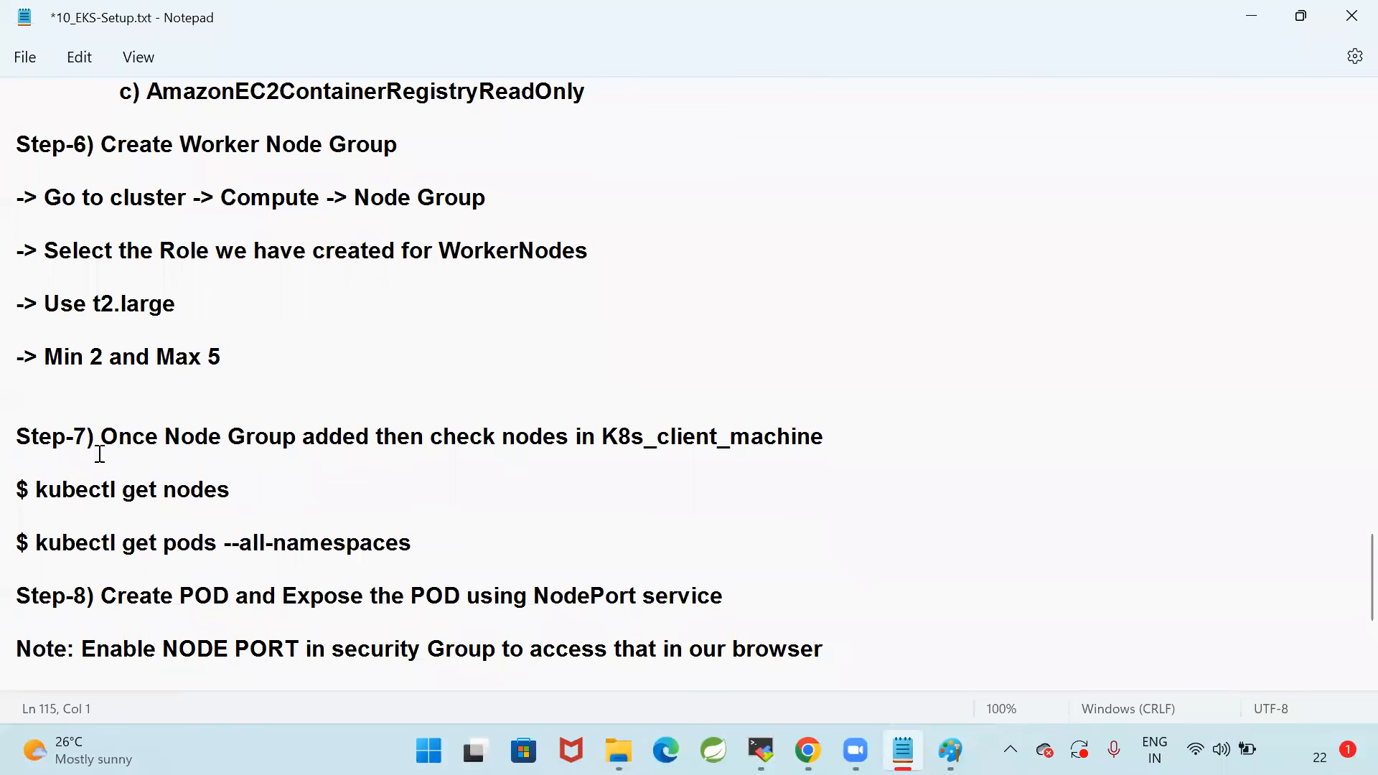
pyautogui.moveTo(26, 493); pyautogui.dragTo(357, 492)
pyautogui.click(519, 508)
pyautogui.hotkey('alt', 'Tab')
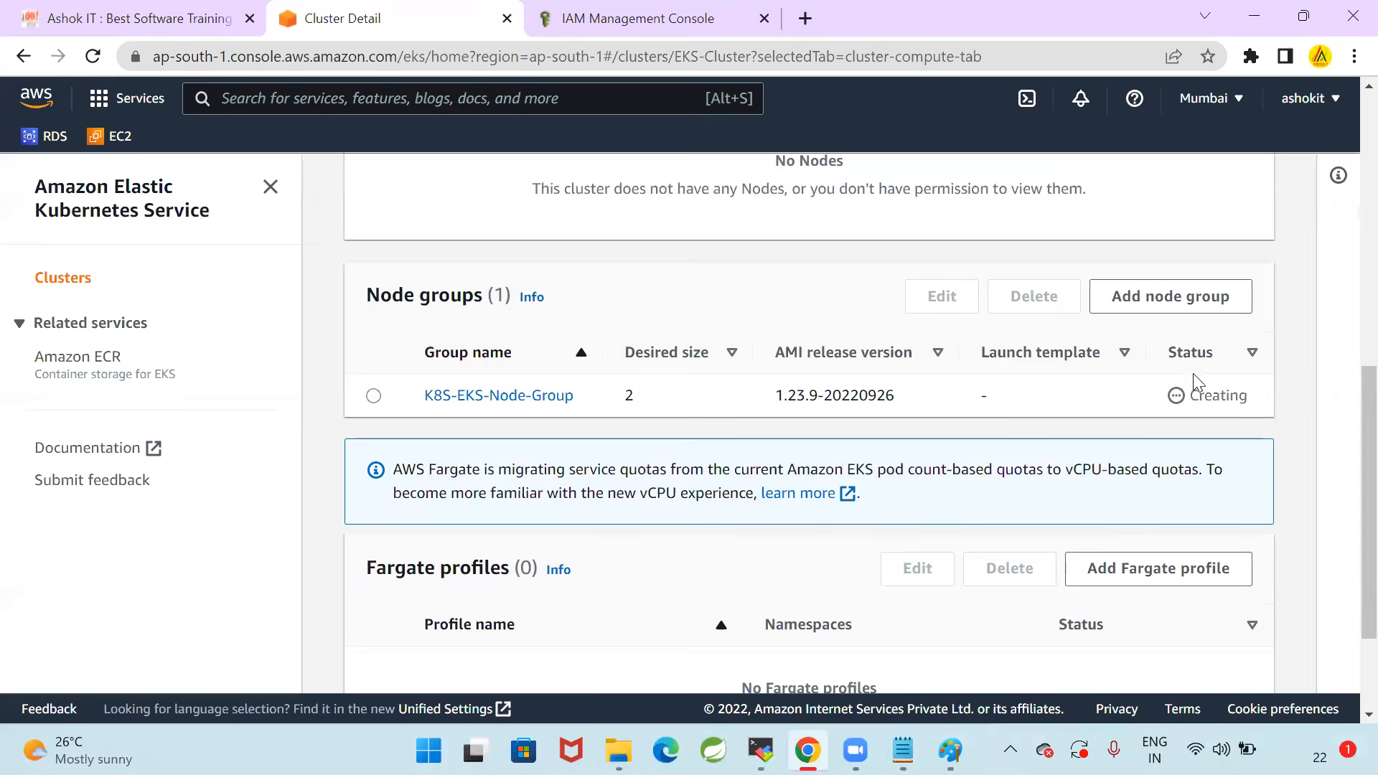
# Refresh EKS-Cluster twice and recheck the node group's status after each refresh
pyautogui.scroll(9, 1005, 473)
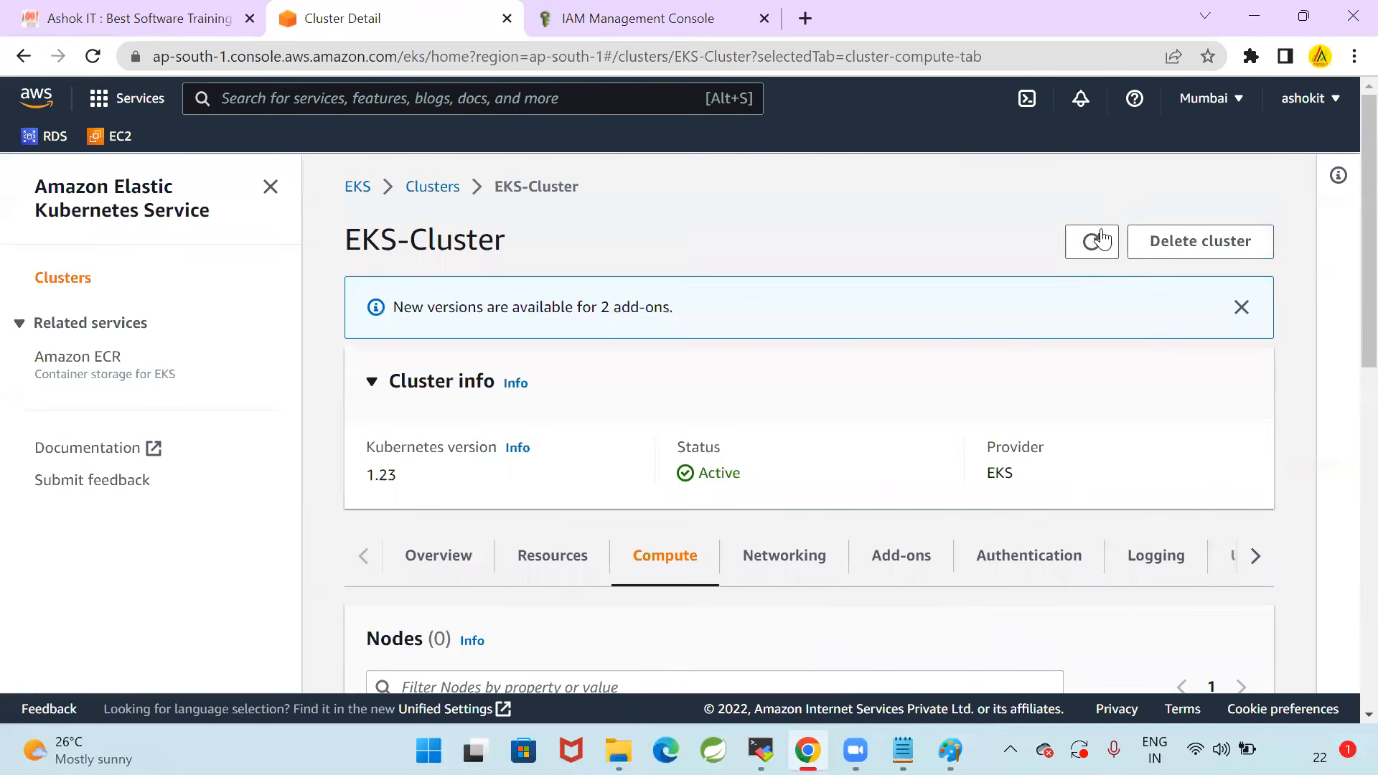
pyautogui.click(1104, 239)
pyautogui.scroll(-5, 1139, 348)
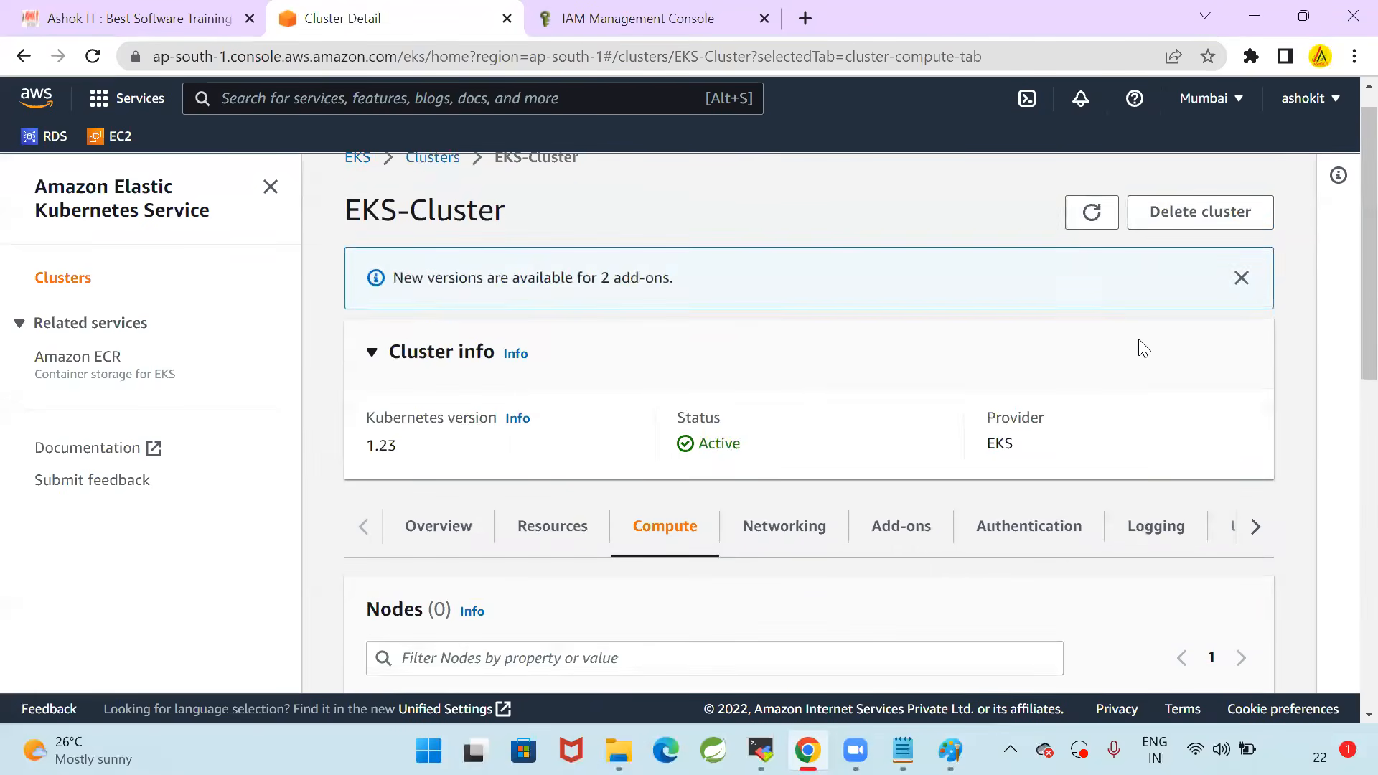
pyautogui.scroll(-3, 1143, 359)
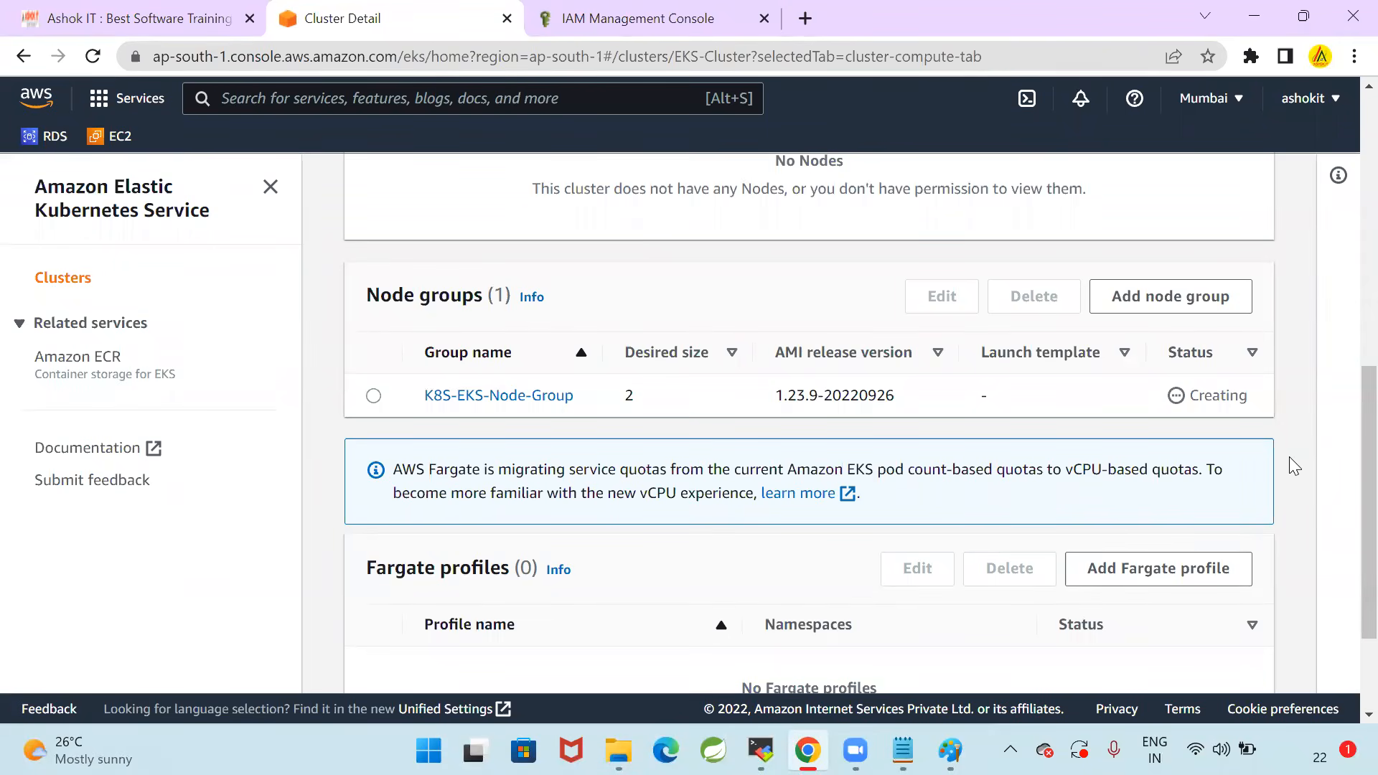
pyautogui.scroll(10, 1289, 337)
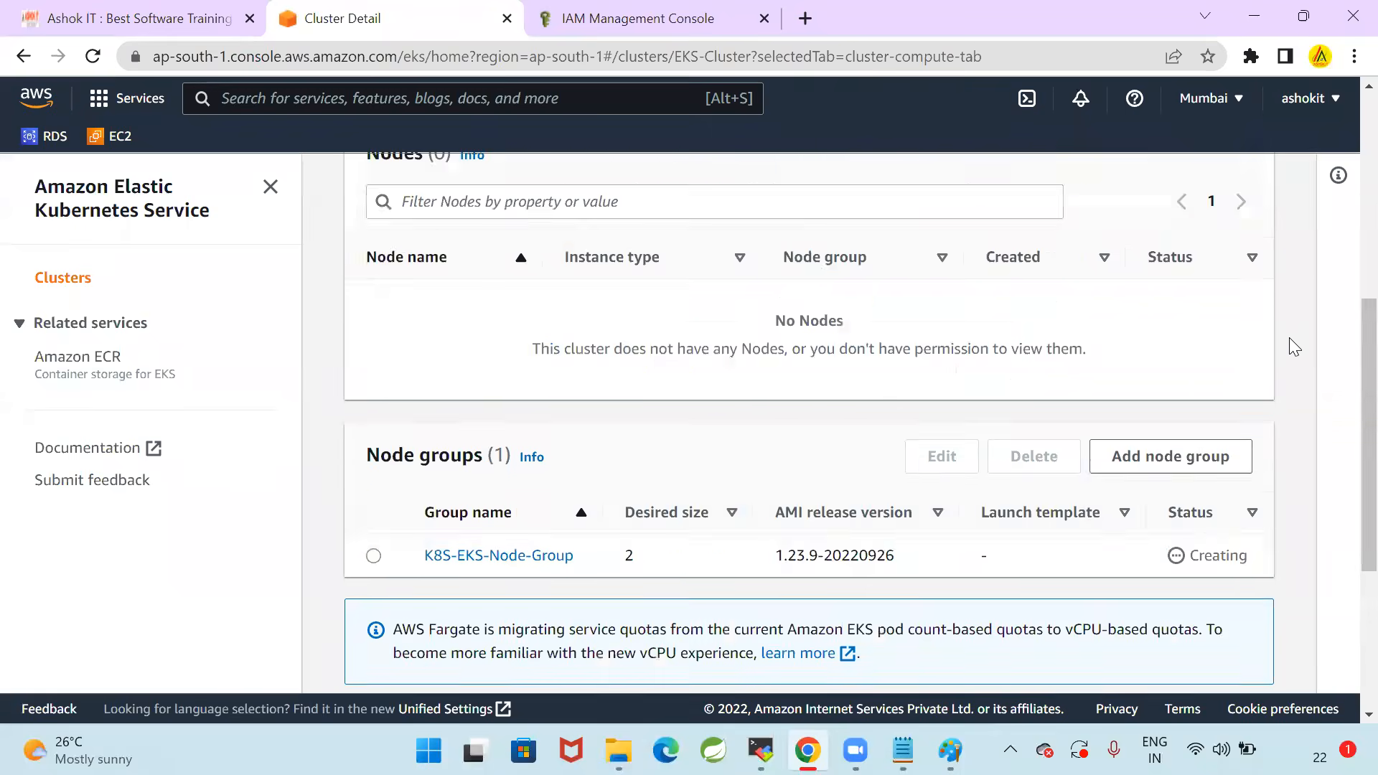
pyautogui.click(1092, 240)
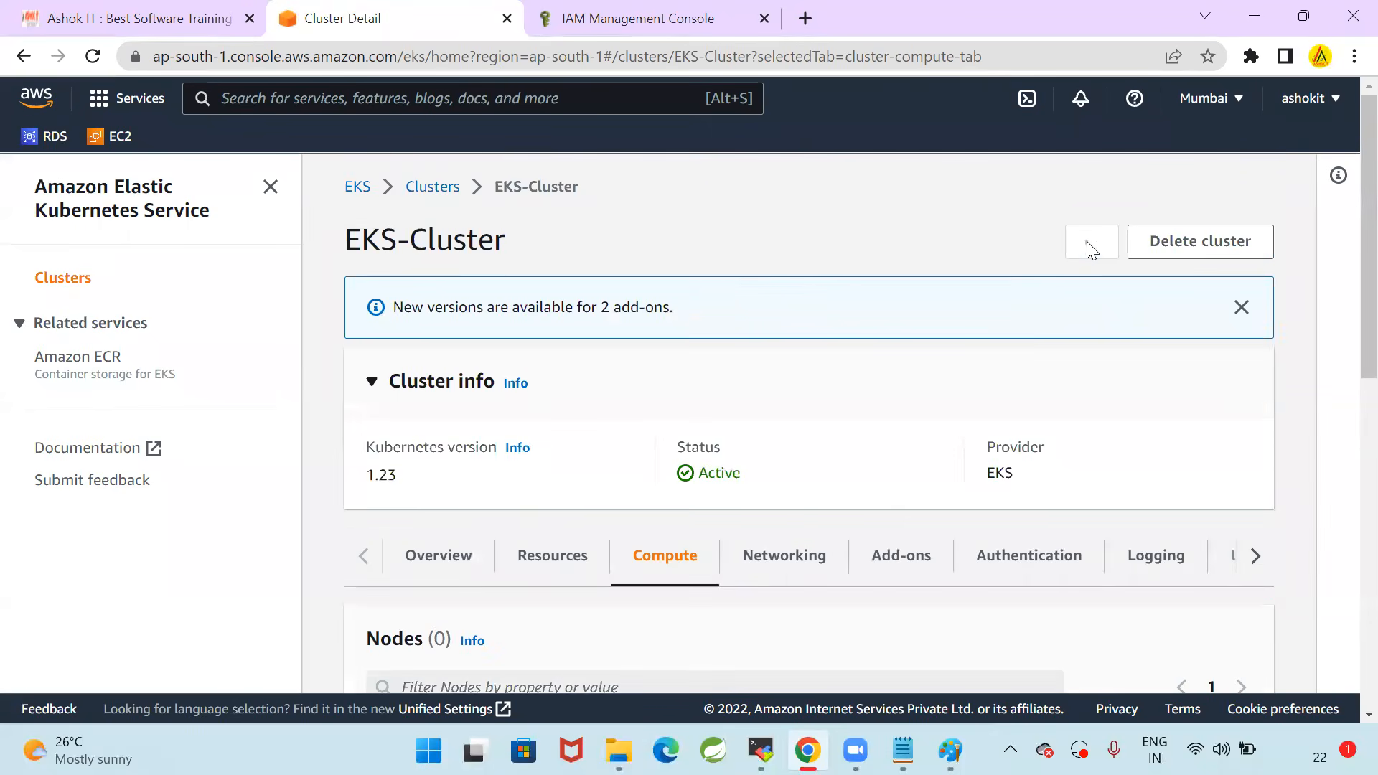
pyautogui.scroll(-3, 1255, 386)
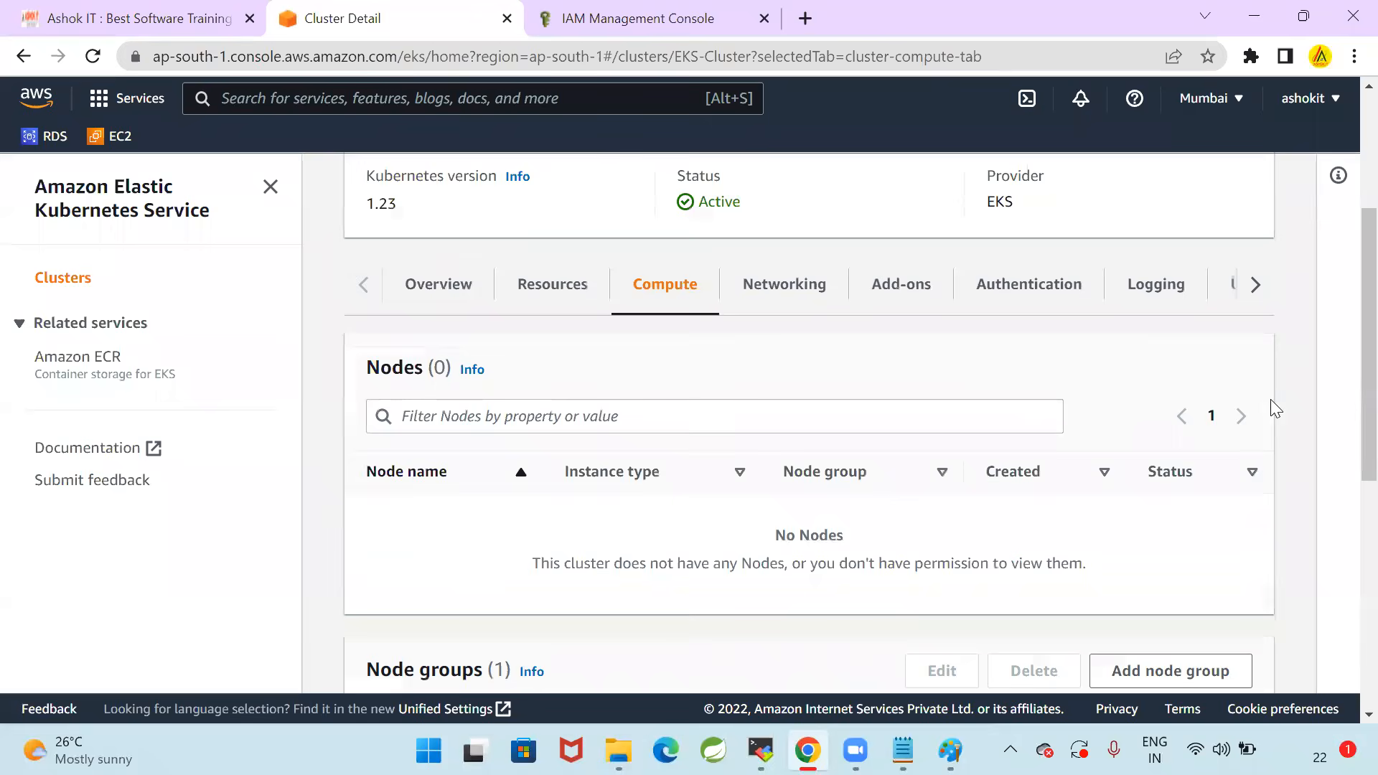
pyautogui.scroll(-5, 1271, 402)
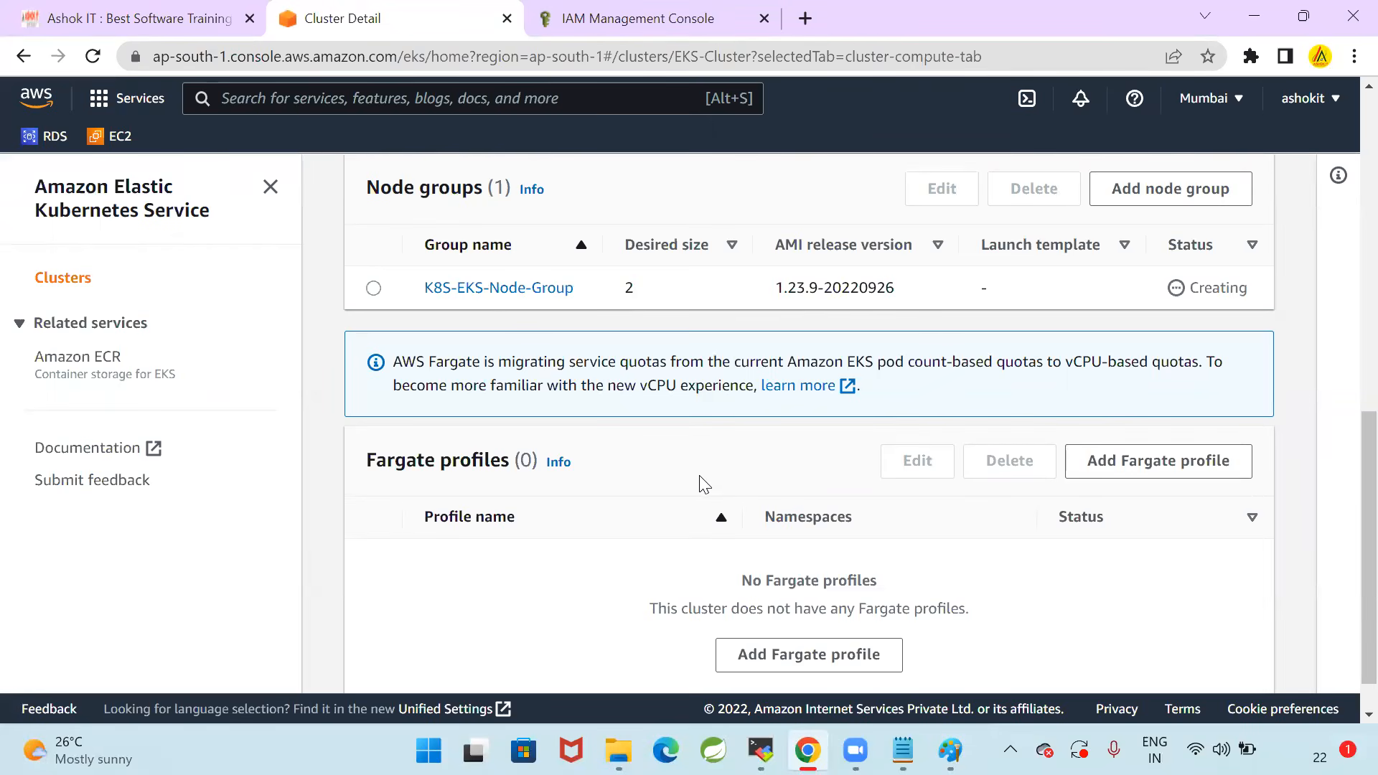
# Reopen EKS-Cluster from the clusters list and examine the nodes and node groups in its compute settings
pyautogui.scroll(4, 631, 526)
pyautogui.scroll(5, 613, 531)
pyautogui.click(434, 189)
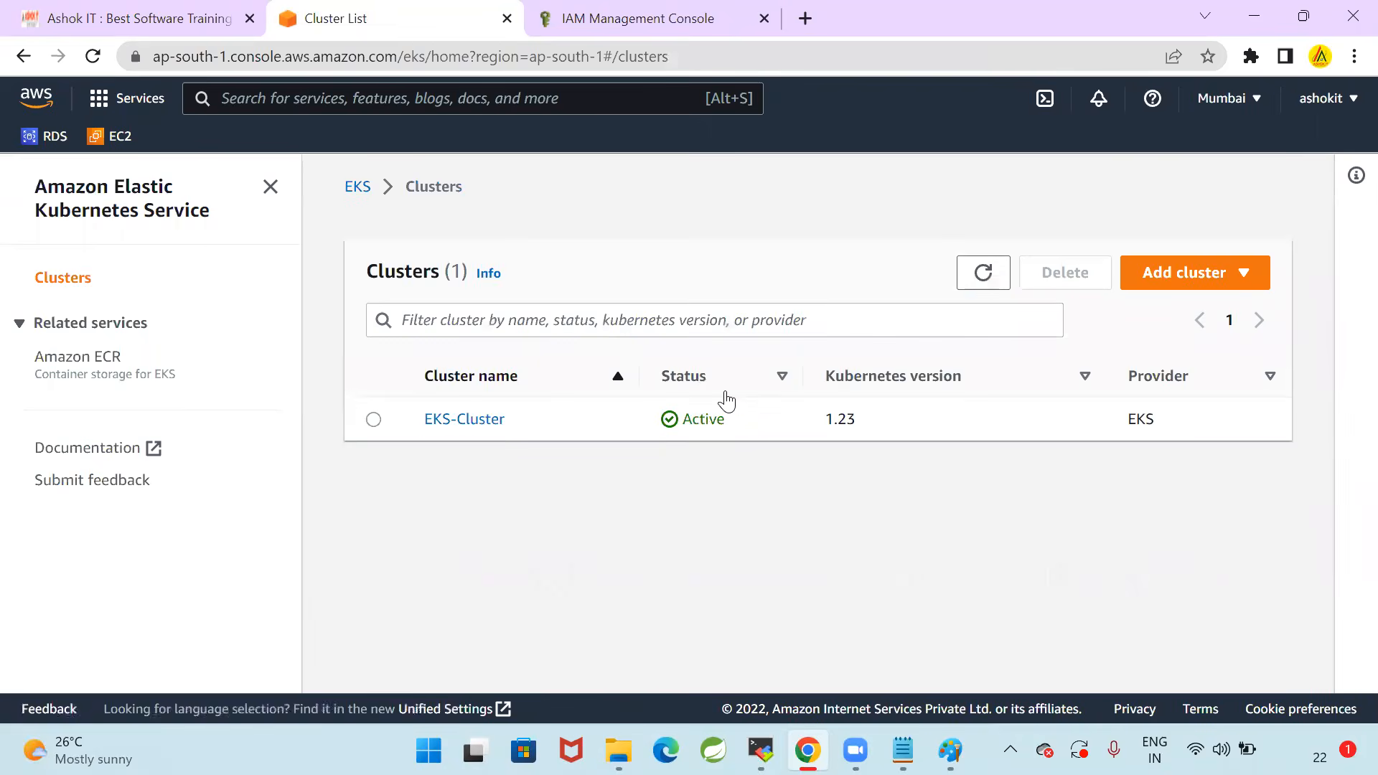
pyautogui.click(473, 420)
pyautogui.scroll(-2, 694, 408)
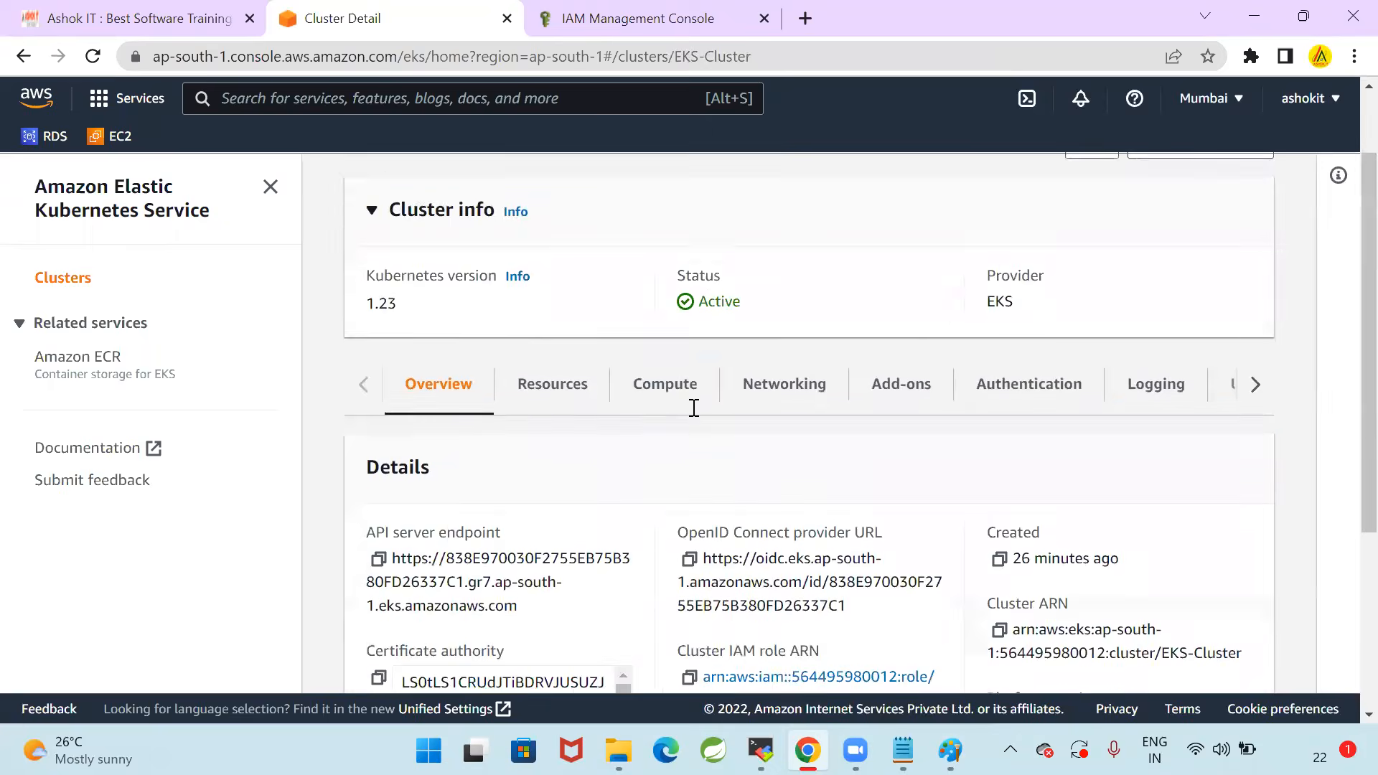
pyautogui.scroll(-2, 694, 408)
pyautogui.click(675, 210)
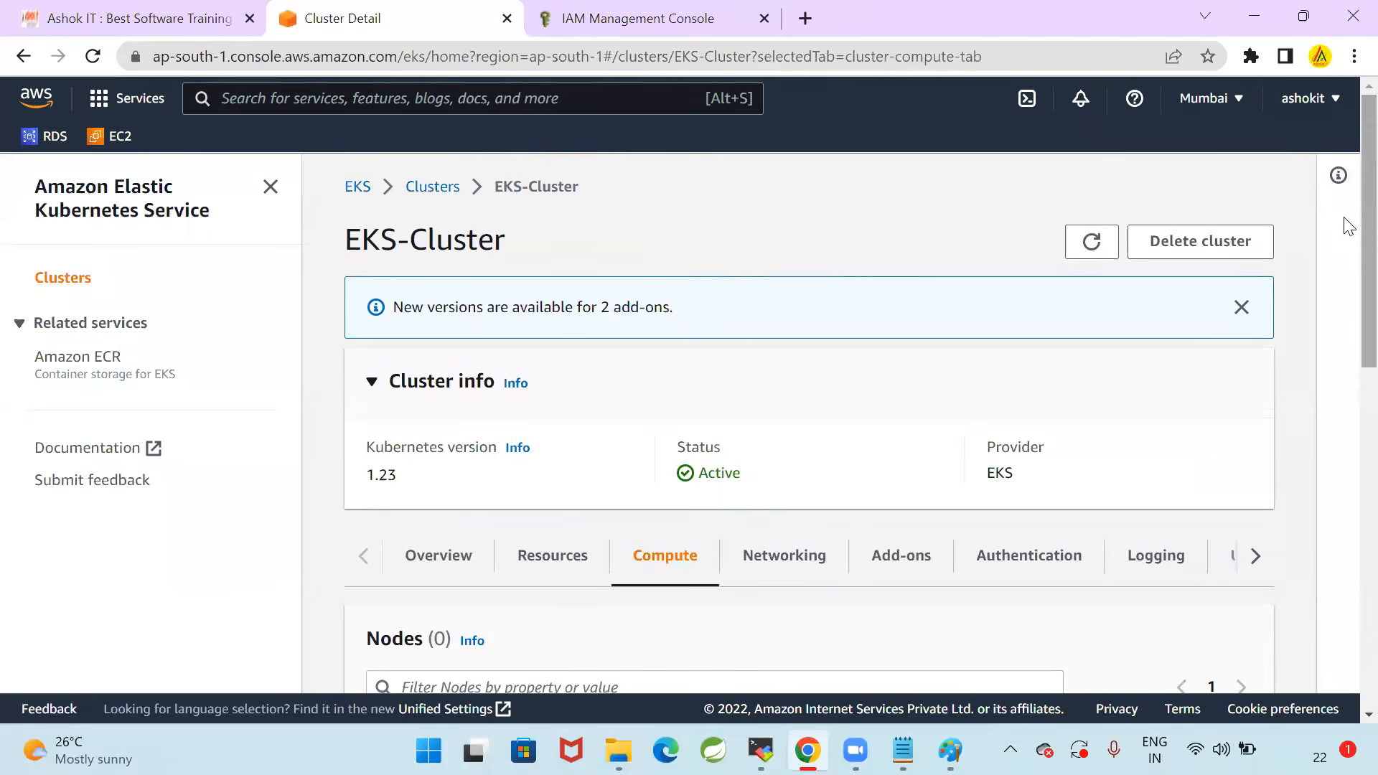
pyautogui.moveTo(1347, 246); pyautogui.dragTo(1348, 399)
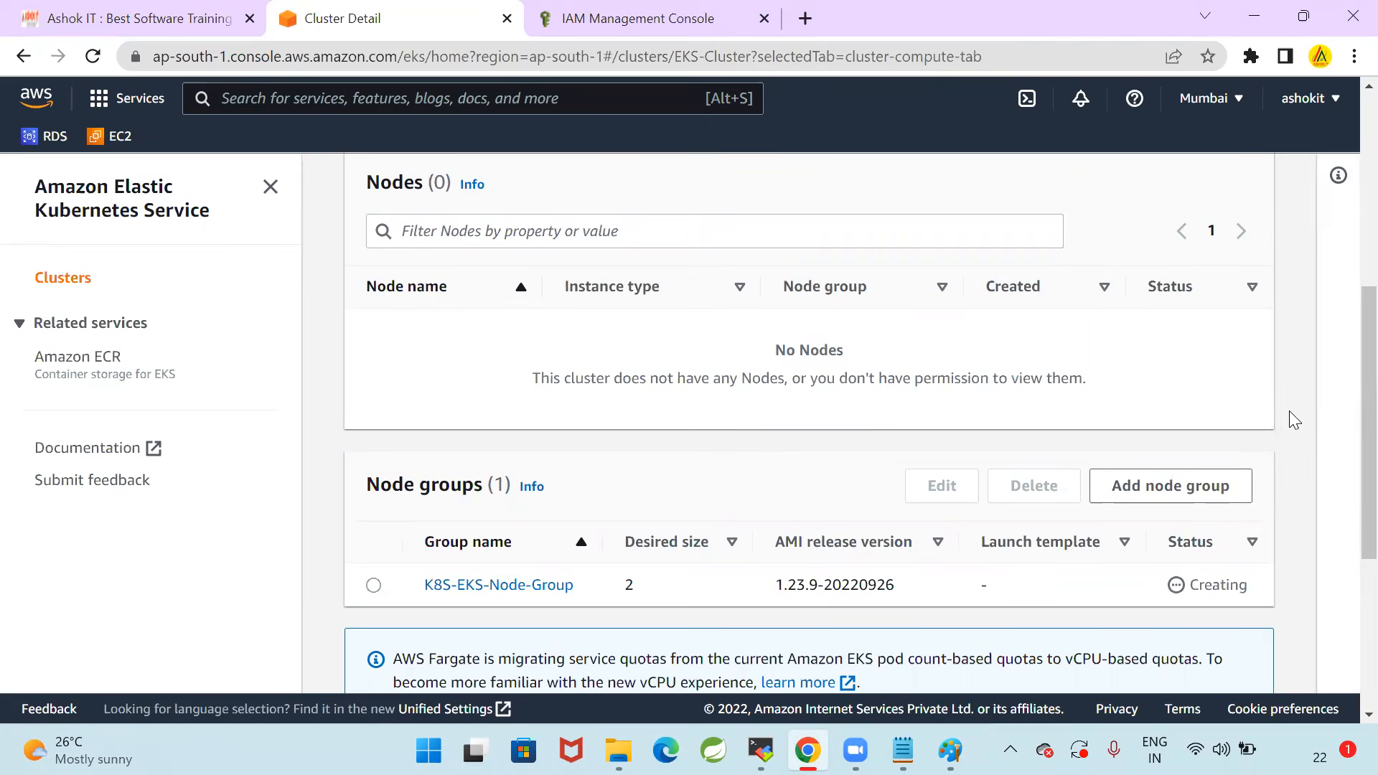
# Refresh the reopened cluster's details and recheck the status of K8S-EKS-Node-Group
pyautogui.scroll(6, 1209, 418)
pyautogui.click(1093, 244)
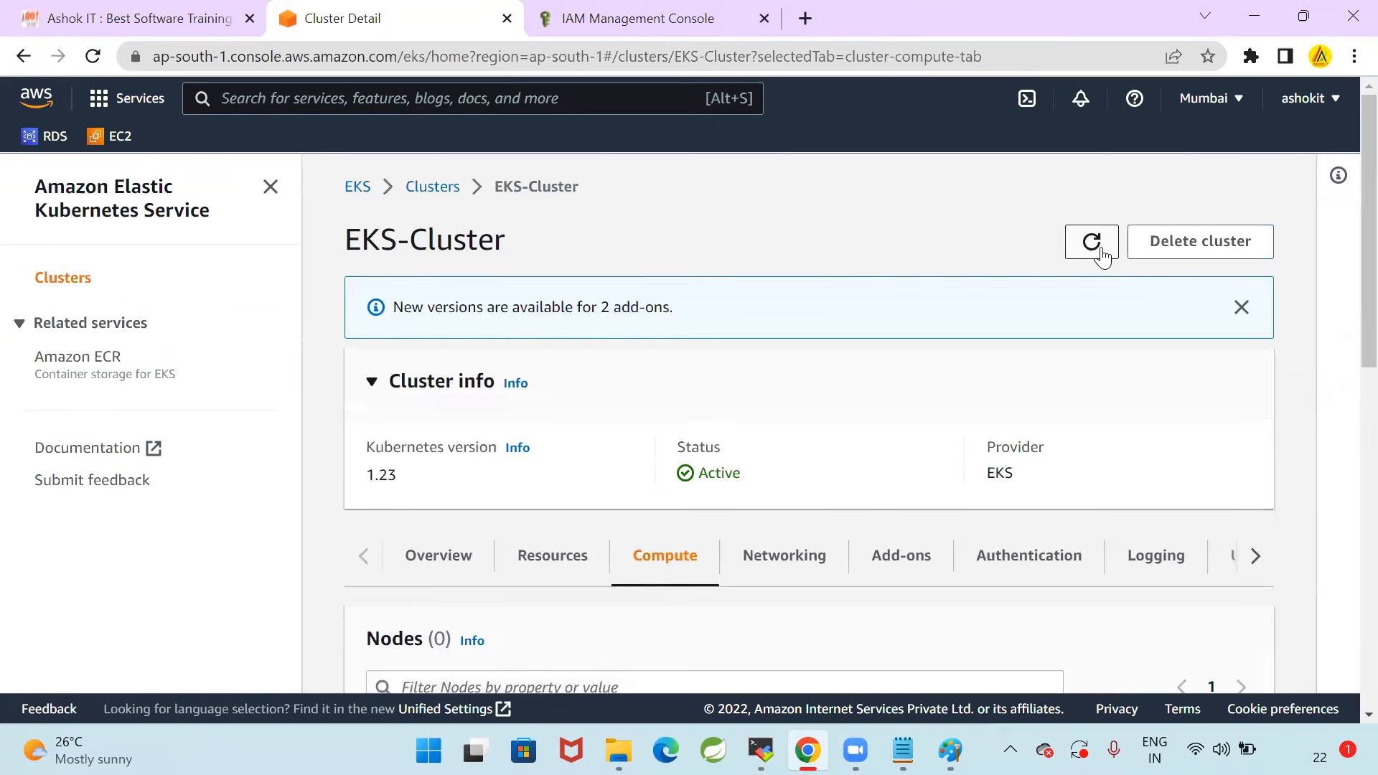
pyautogui.scroll(-10, 1345, 369)
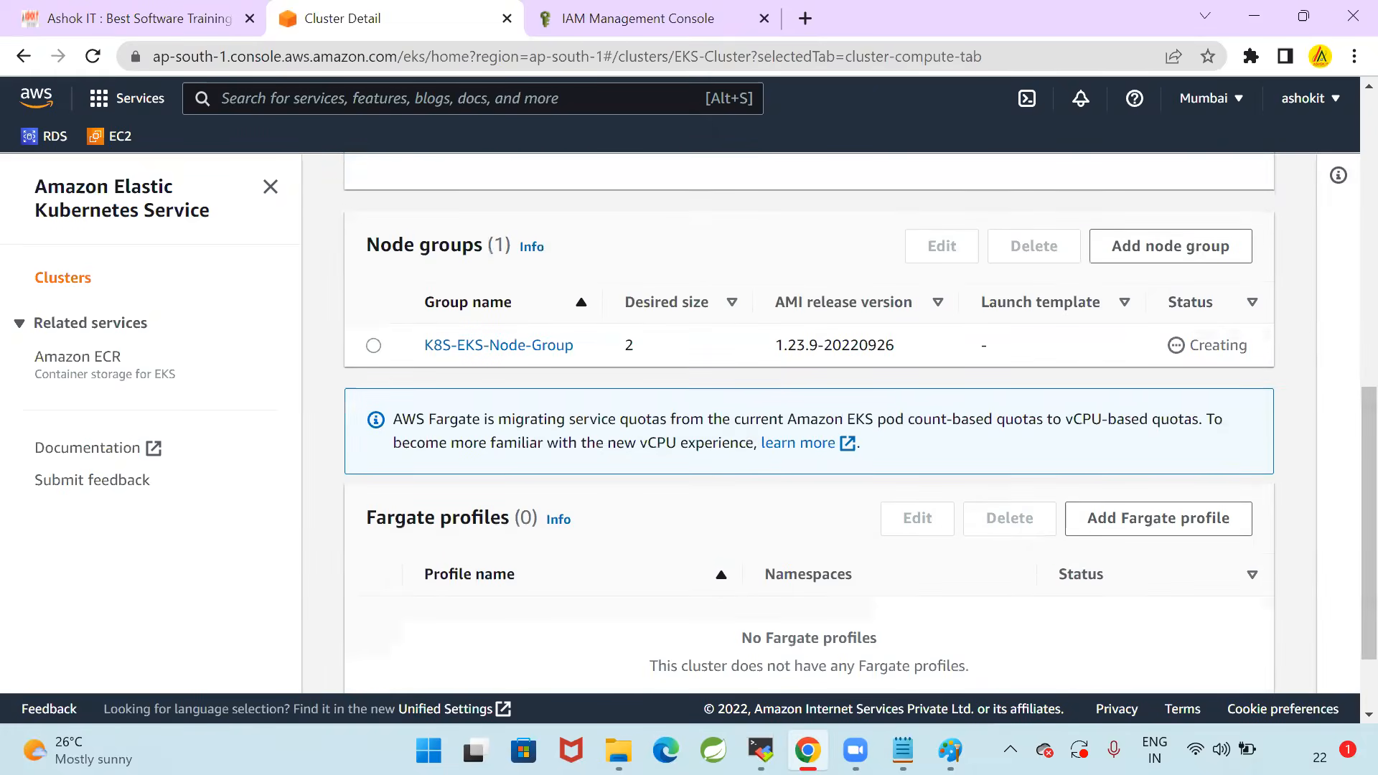
# Switch to the setup notes in Notepad and review the Step-7 instruction for checking nodes in K8s_client_machine
pyautogui.click(903, 750)
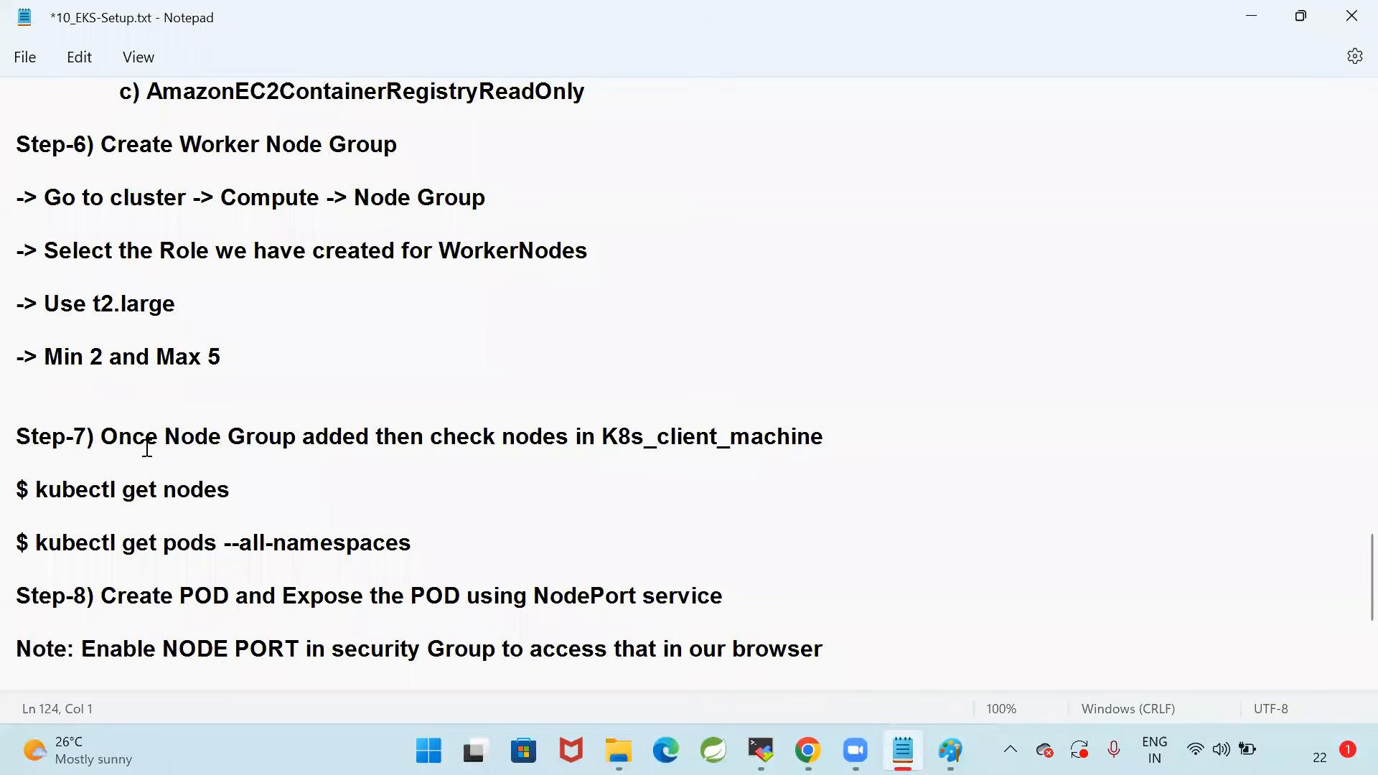
pyautogui.moveTo(595, 439); pyautogui.dragTo(919, 439)
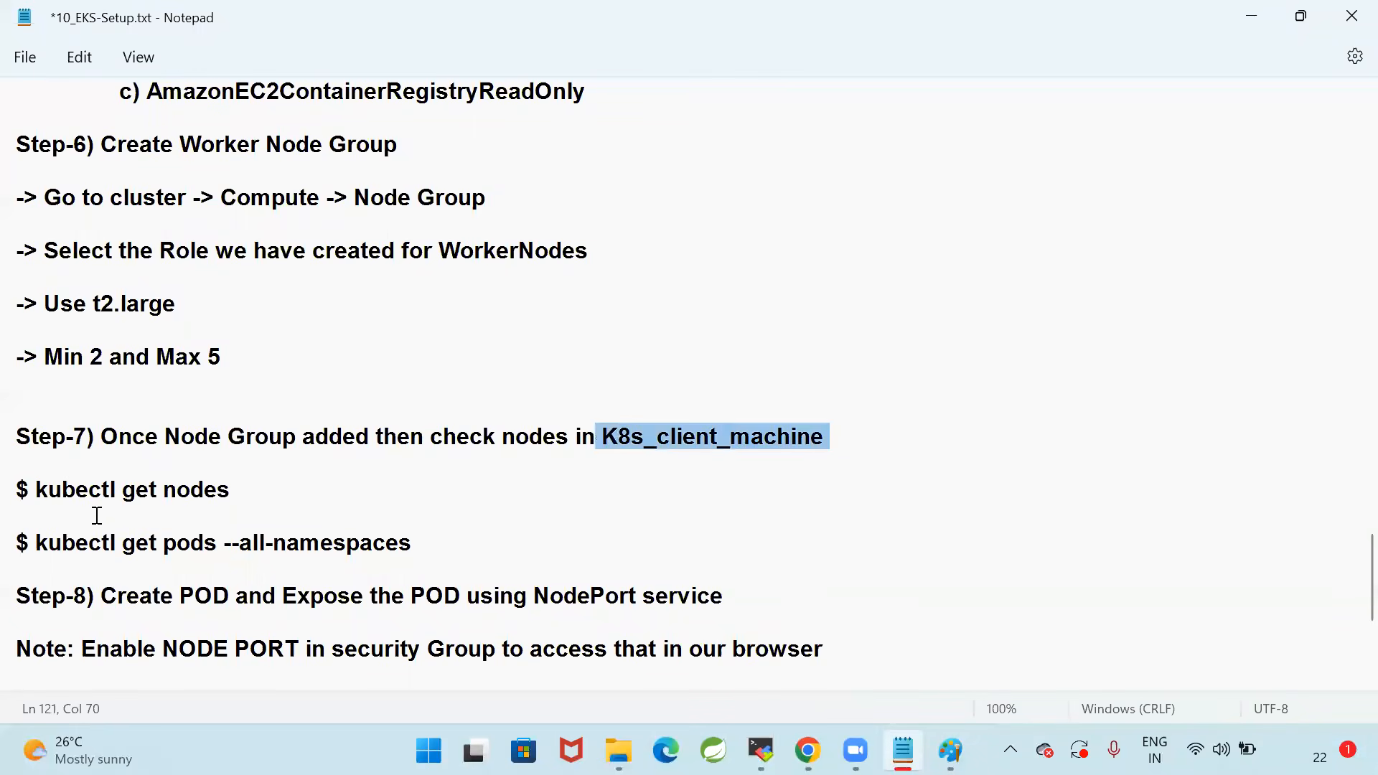
pyautogui.moveTo(41, 497); pyautogui.dragTo(377, 497)
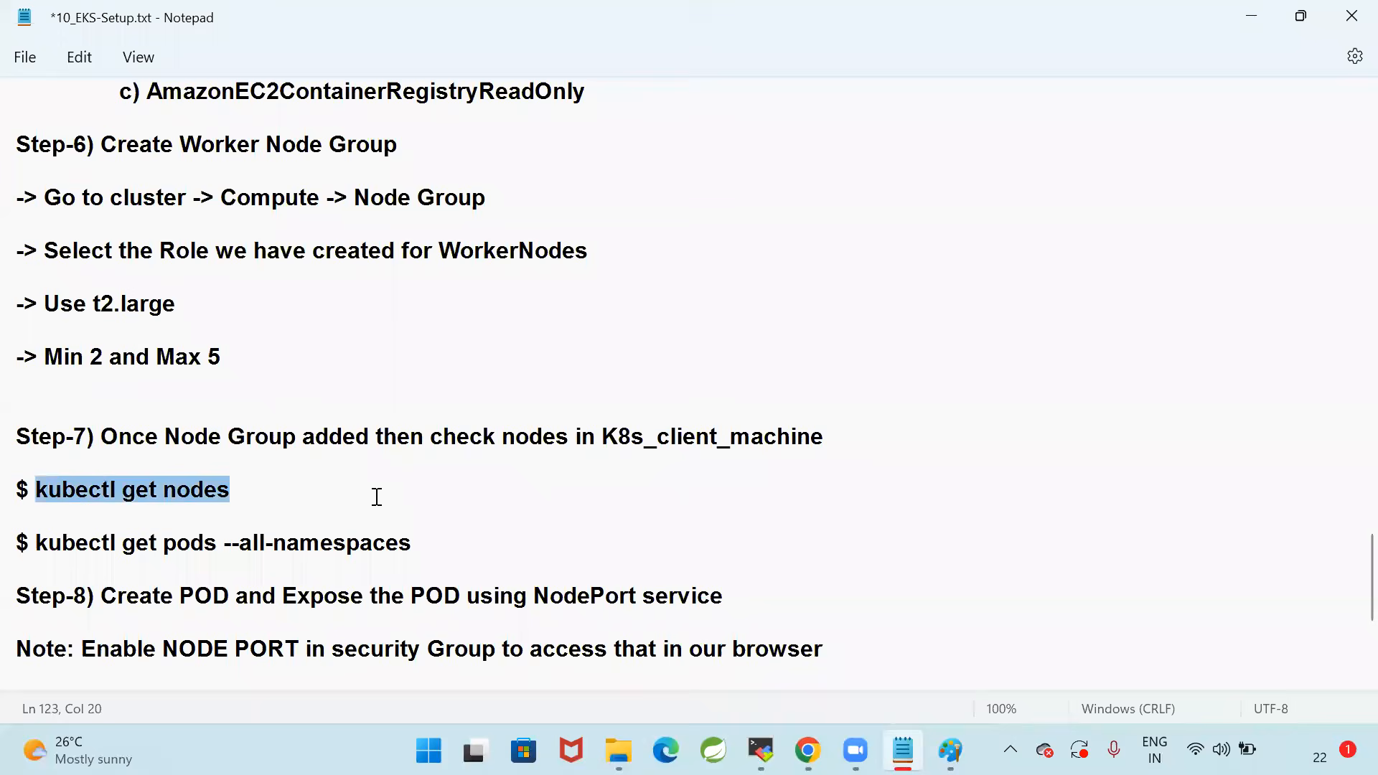
pyautogui.click(438, 492)
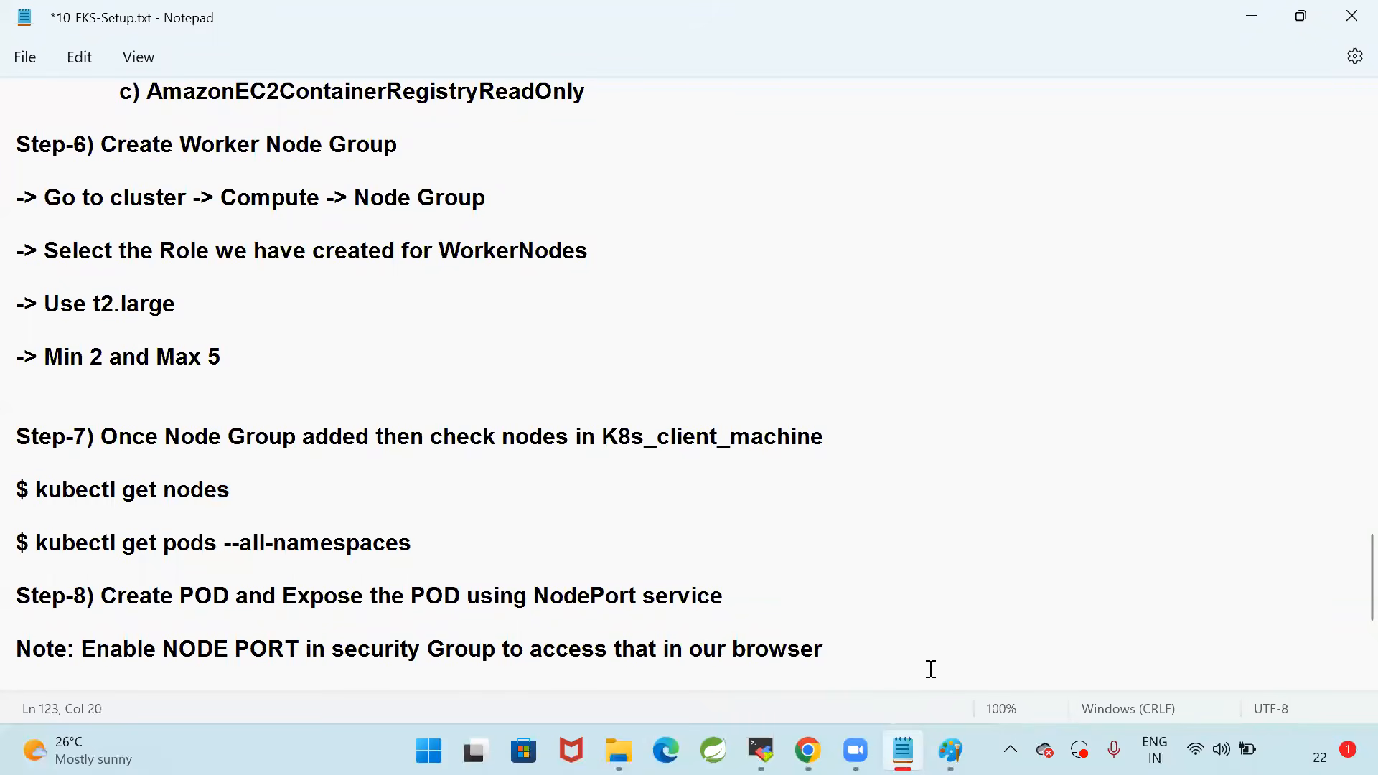
# Switch to the MobaXterm session and run kubectl get nodes to list the cluster's worker nodes
pyautogui.click(714, 750)
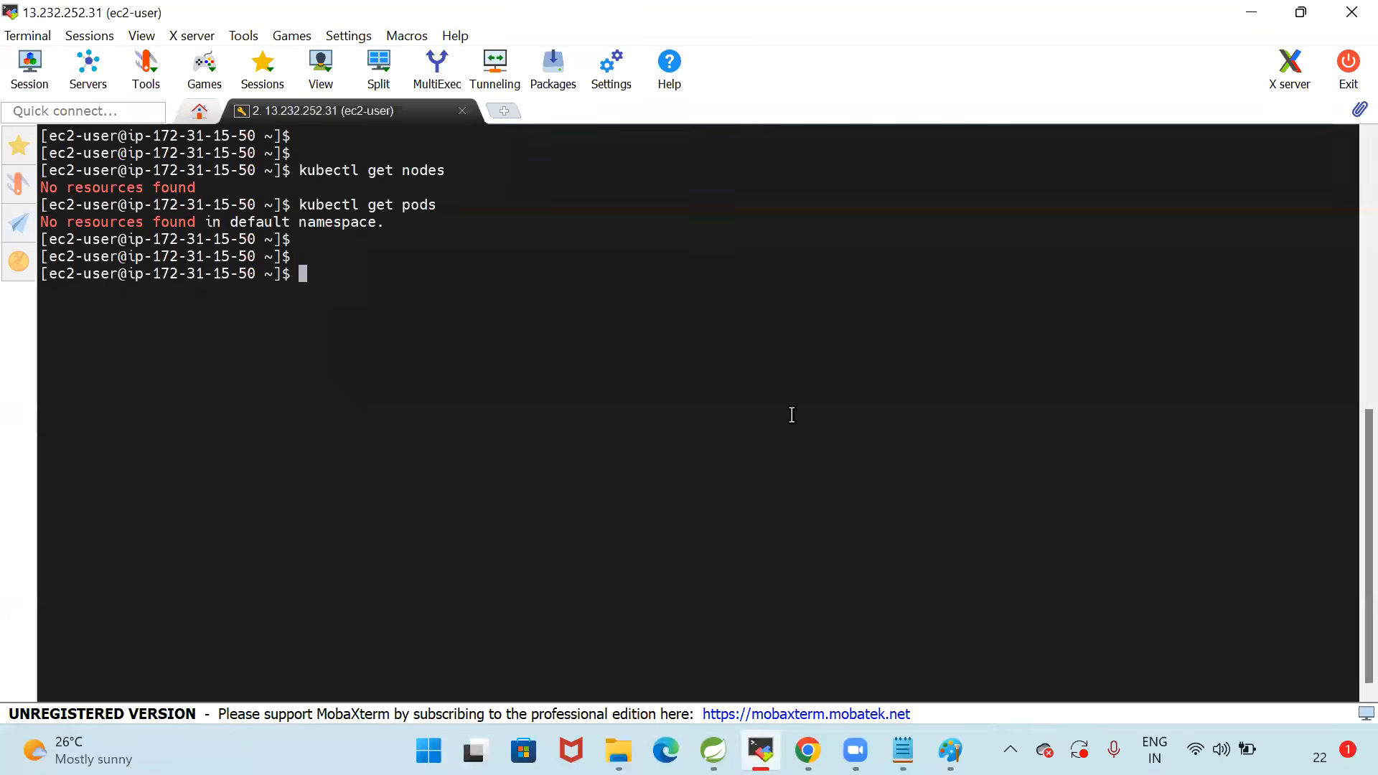
pyautogui.press('Up')
pyautogui.press('Up')
pyautogui.press('Return')
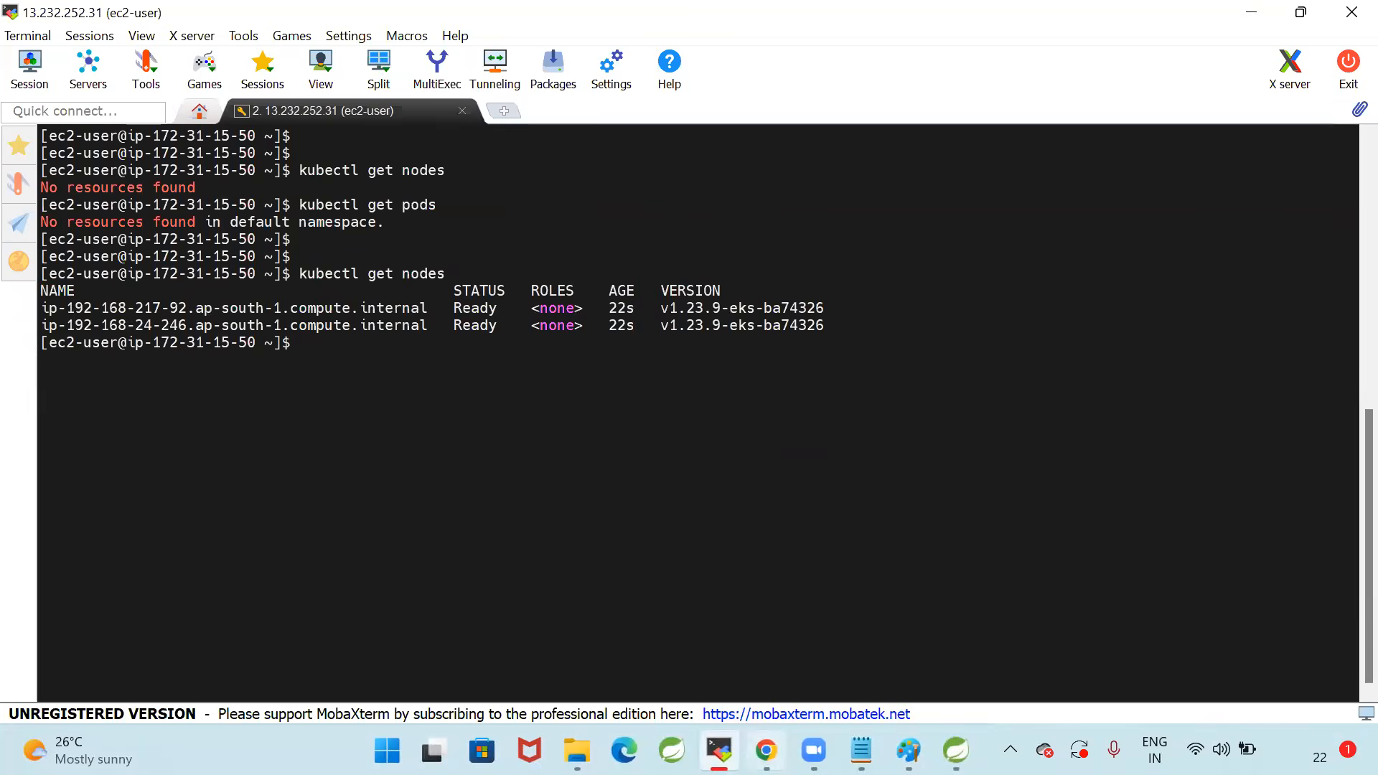
# Return to EKS-Cluster in the browser, refresh it, and check the status of its nodes and node group
pyautogui.click(766, 750)
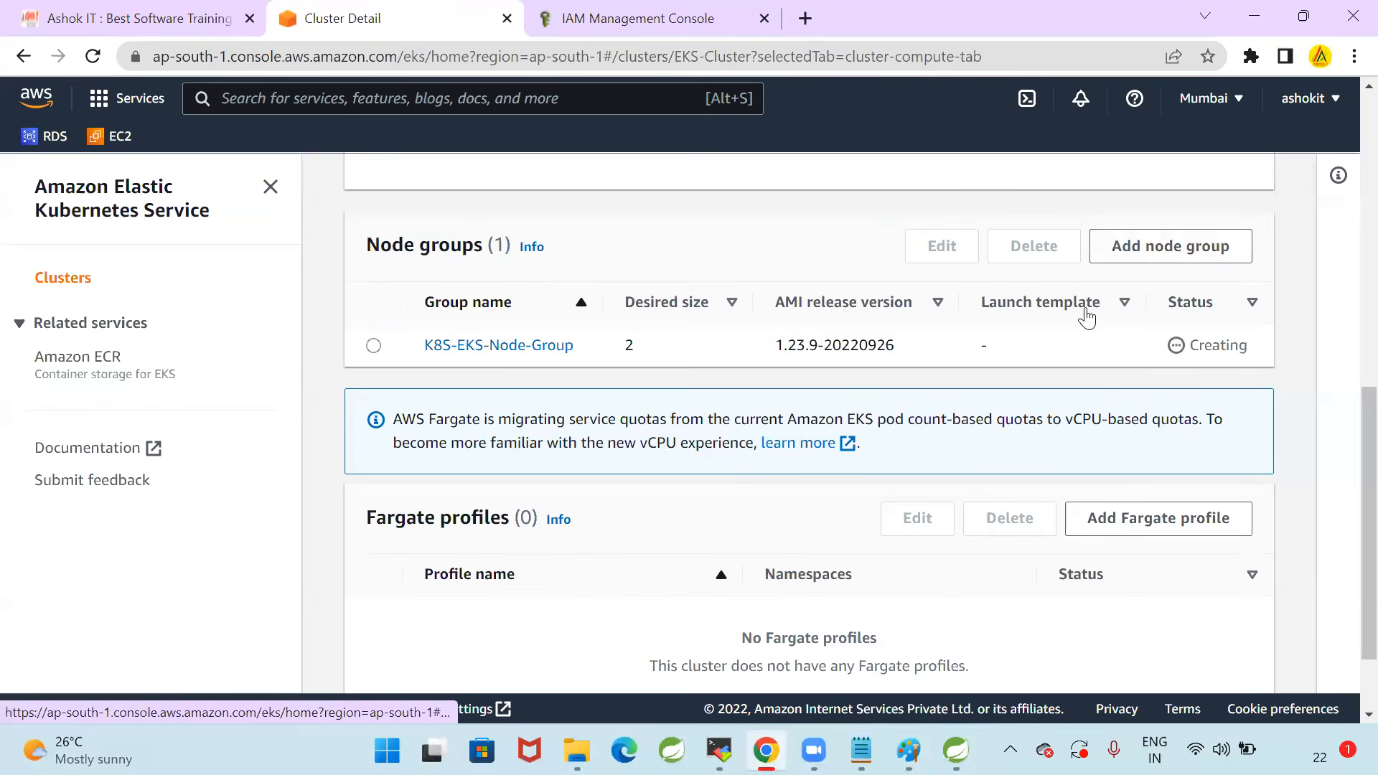
pyautogui.scroll(10, 1083, 310)
pyautogui.scroll(2, 1083, 411)
pyautogui.click(1092, 242)
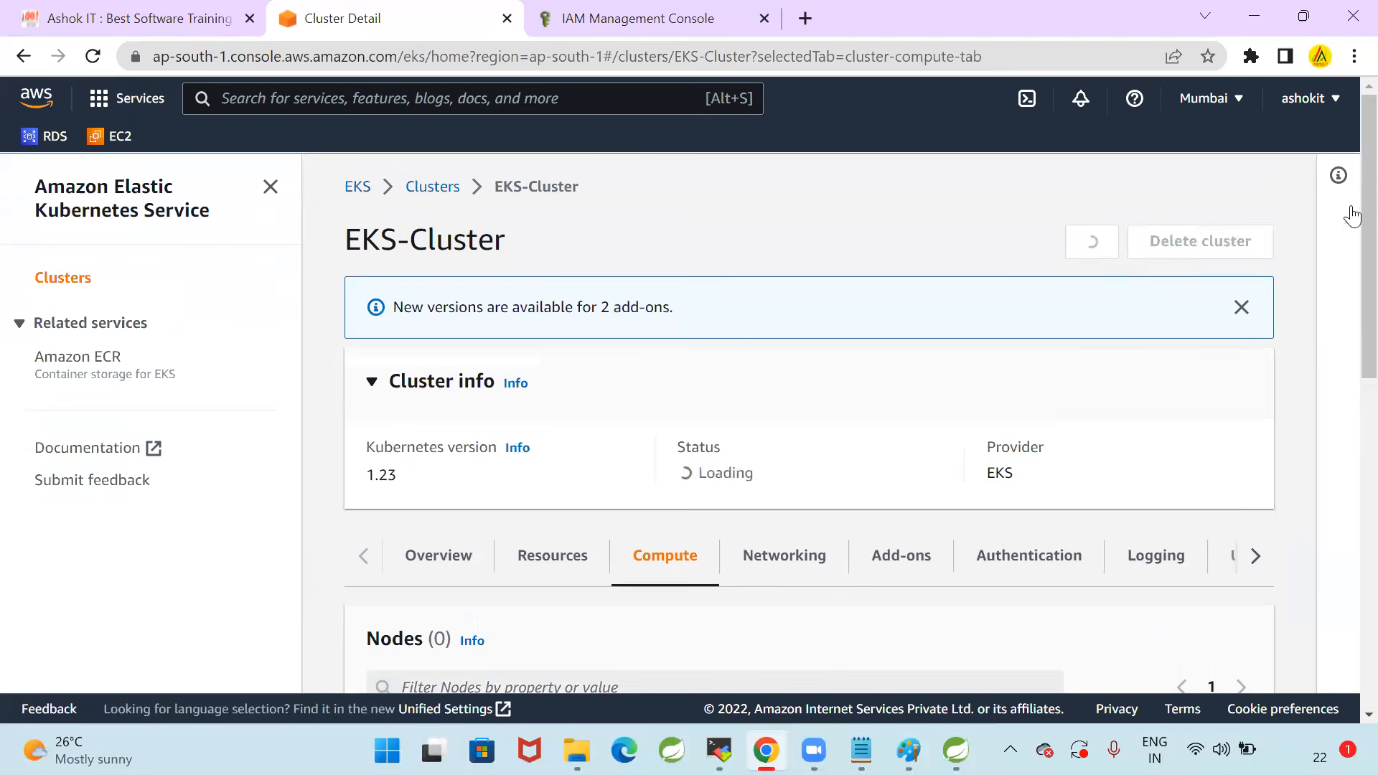
pyautogui.scroll(-7, 1346, 251)
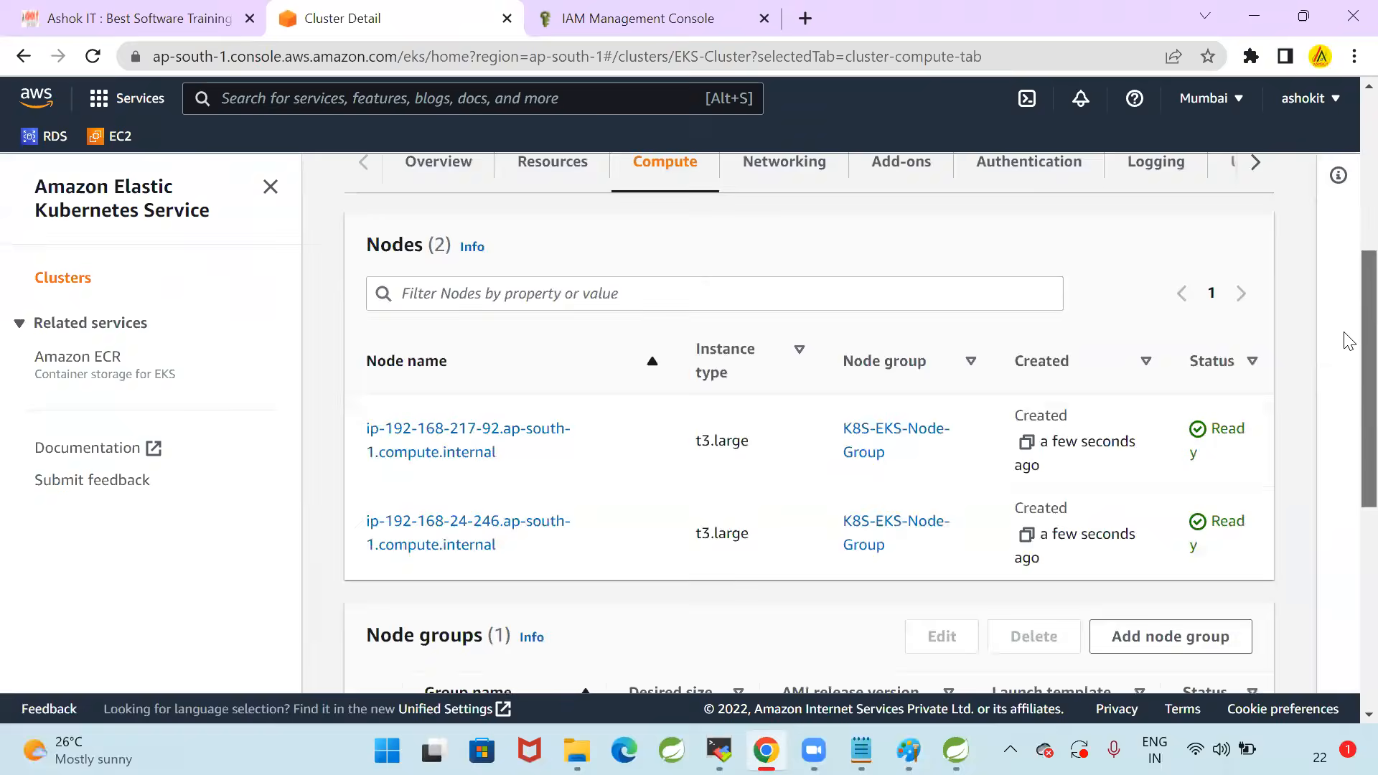
pyautogui.scroll(-3, 1128, 478)
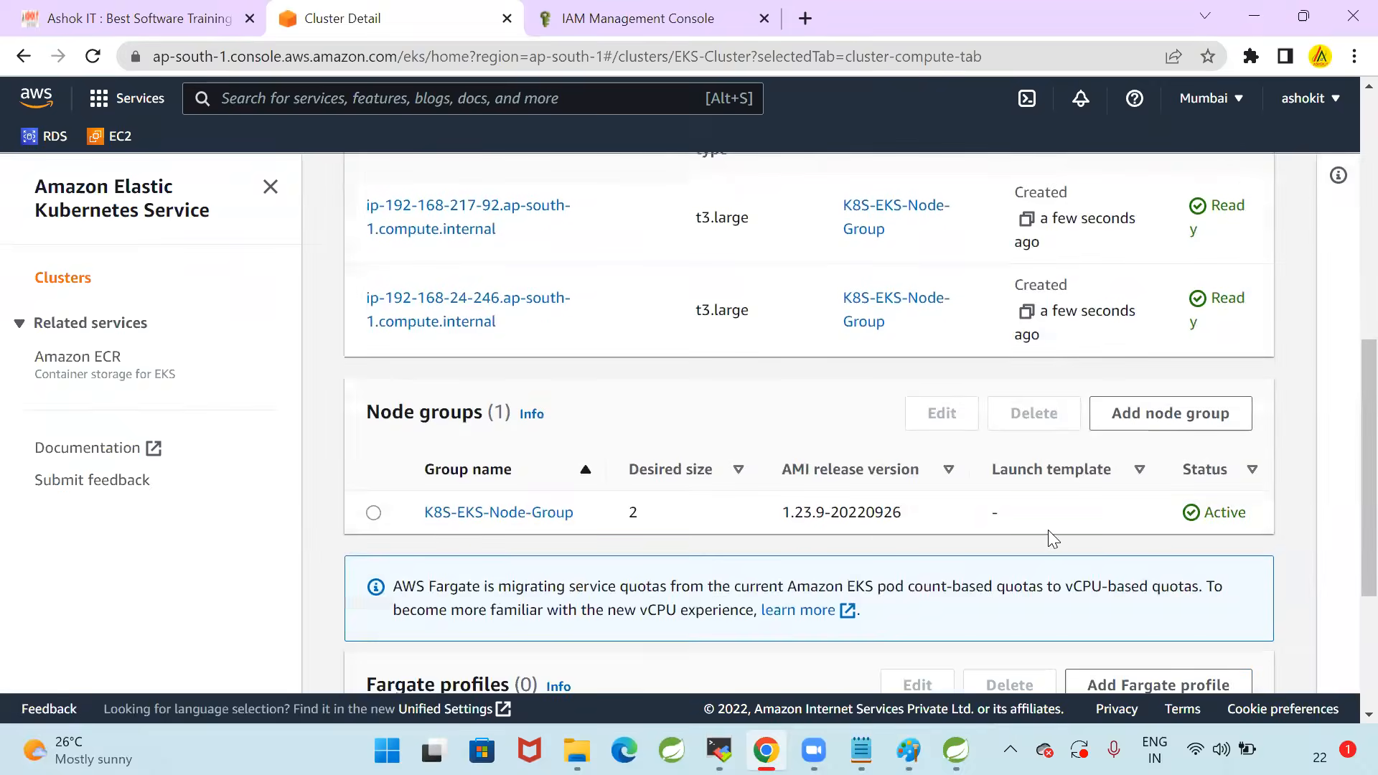
# Examine the K8S-EKS-Node-Group entry and the names of the worker nodes listed for the cluster
pyautogui.moveTo(424, 434); pyautogui.dragTo(741, 445)
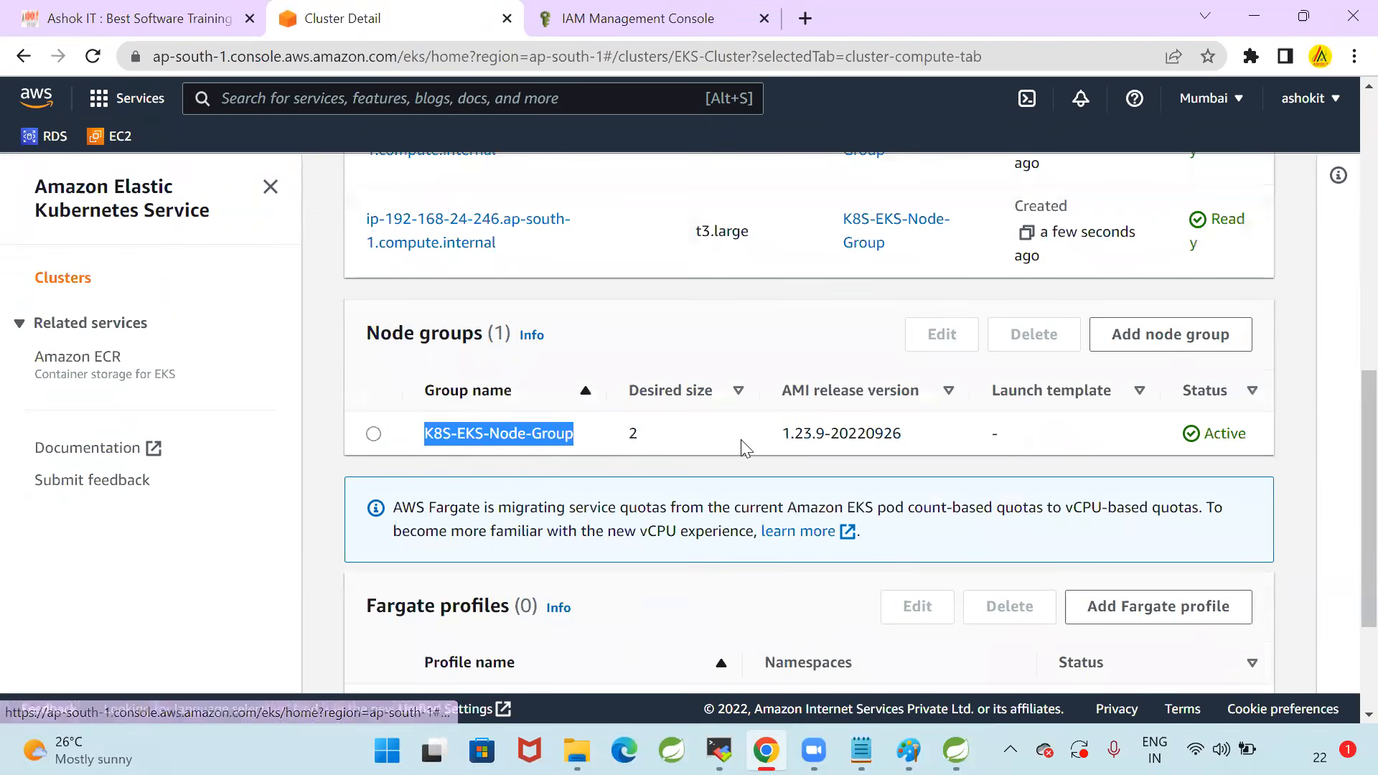
pyautogui.scroll(5, 1012, 609)
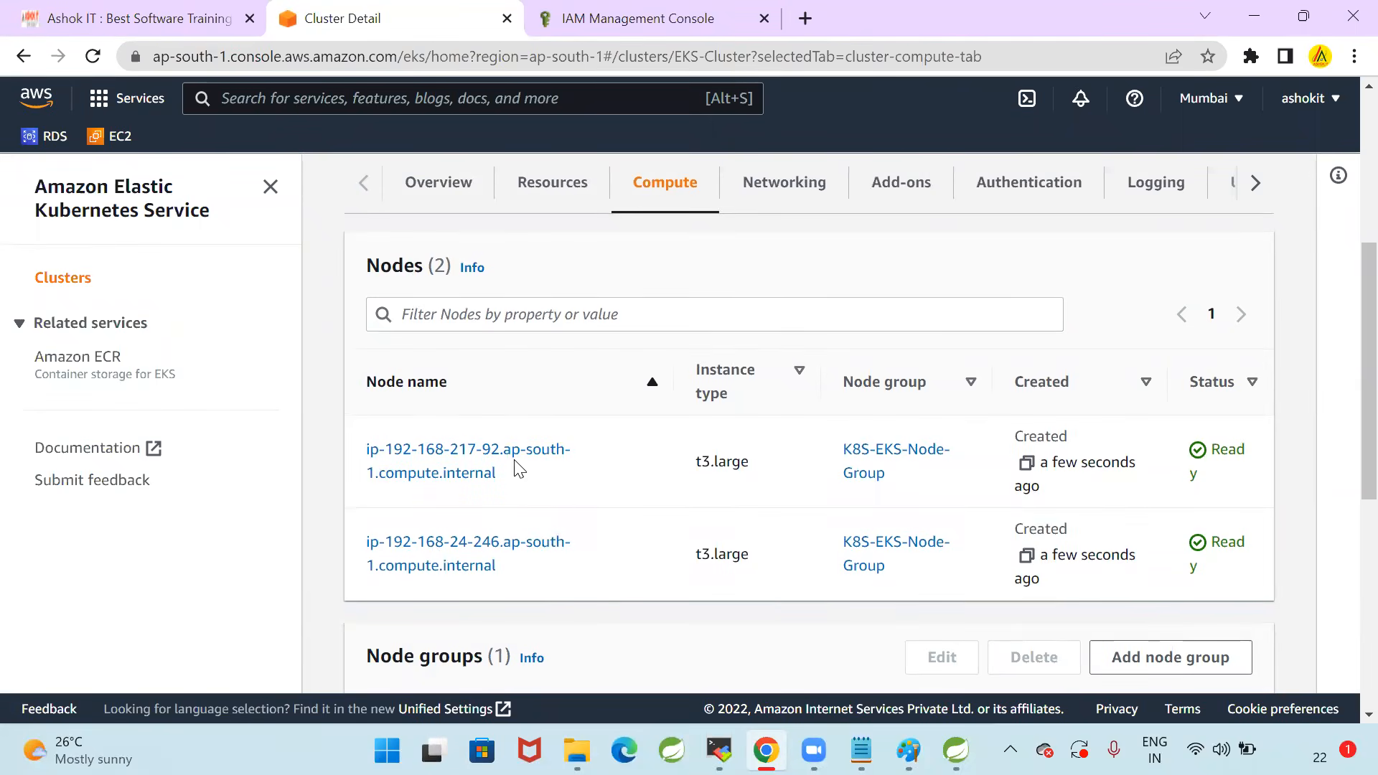
pyautogui.moveTo(536, 586); pyautogui.dragTo(344, 450)
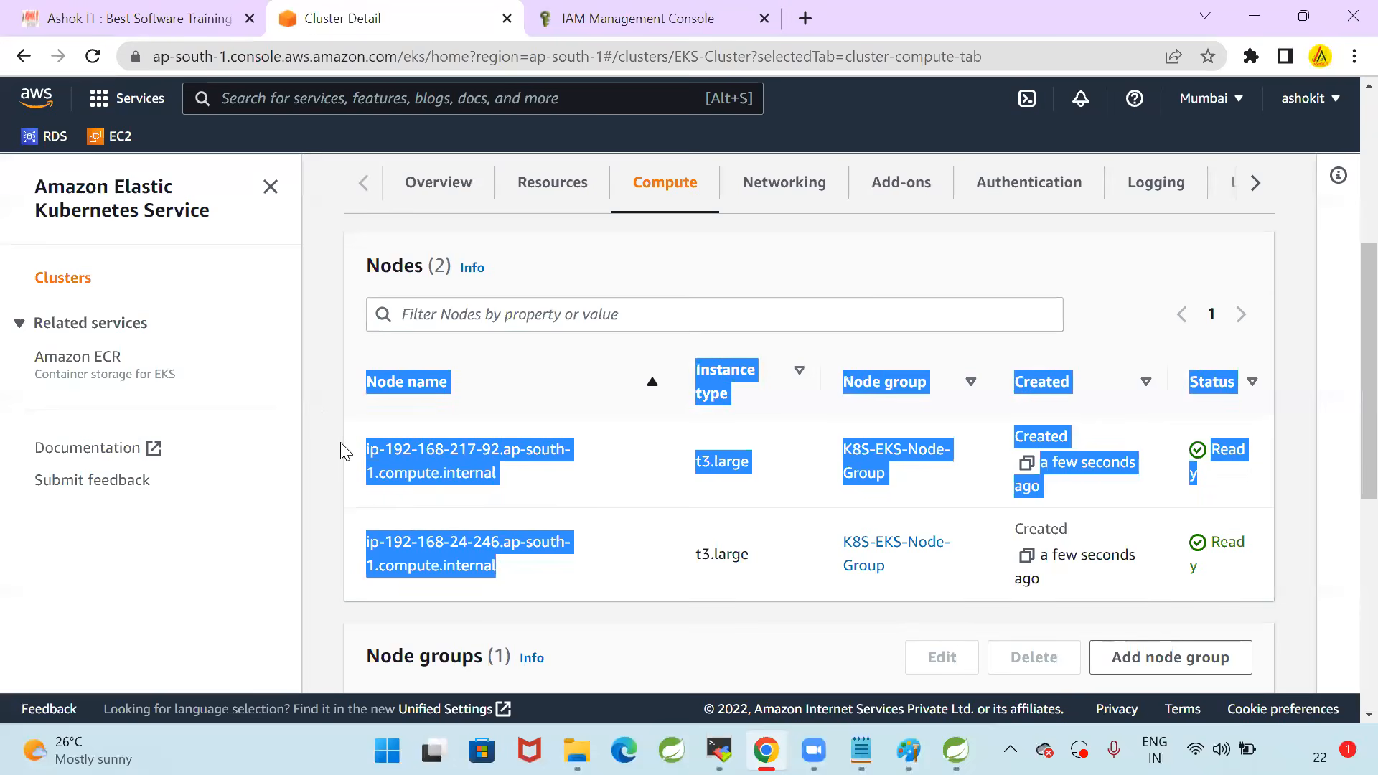
pyautogui.click(318, 411)
pyautogui.scroll(5, 319, 411)
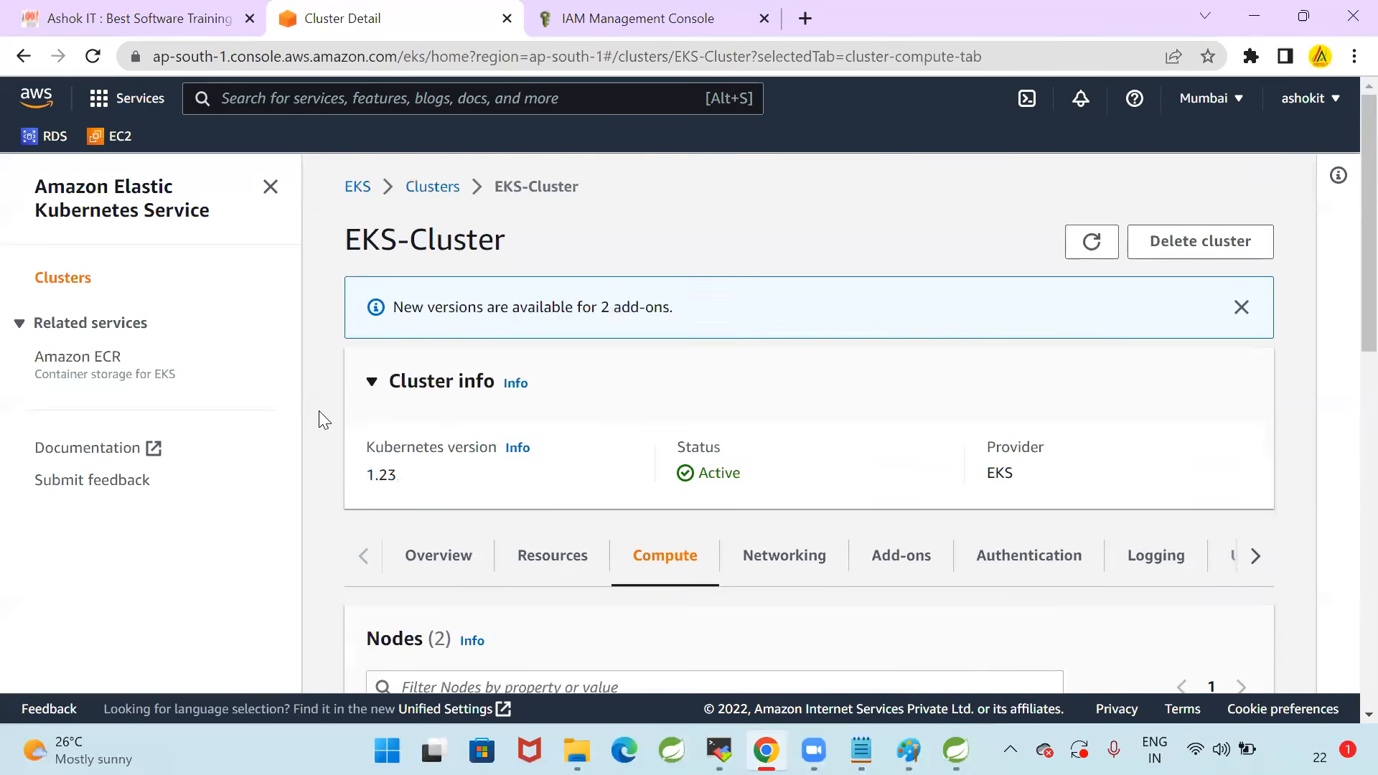
# Switch to the Paint diagram and draw red check marks beside the Control Plane, Node-1, Node-2 and kubectl boxes
pyautogui.click(909, 750)
pyautogui.click(804, 284)
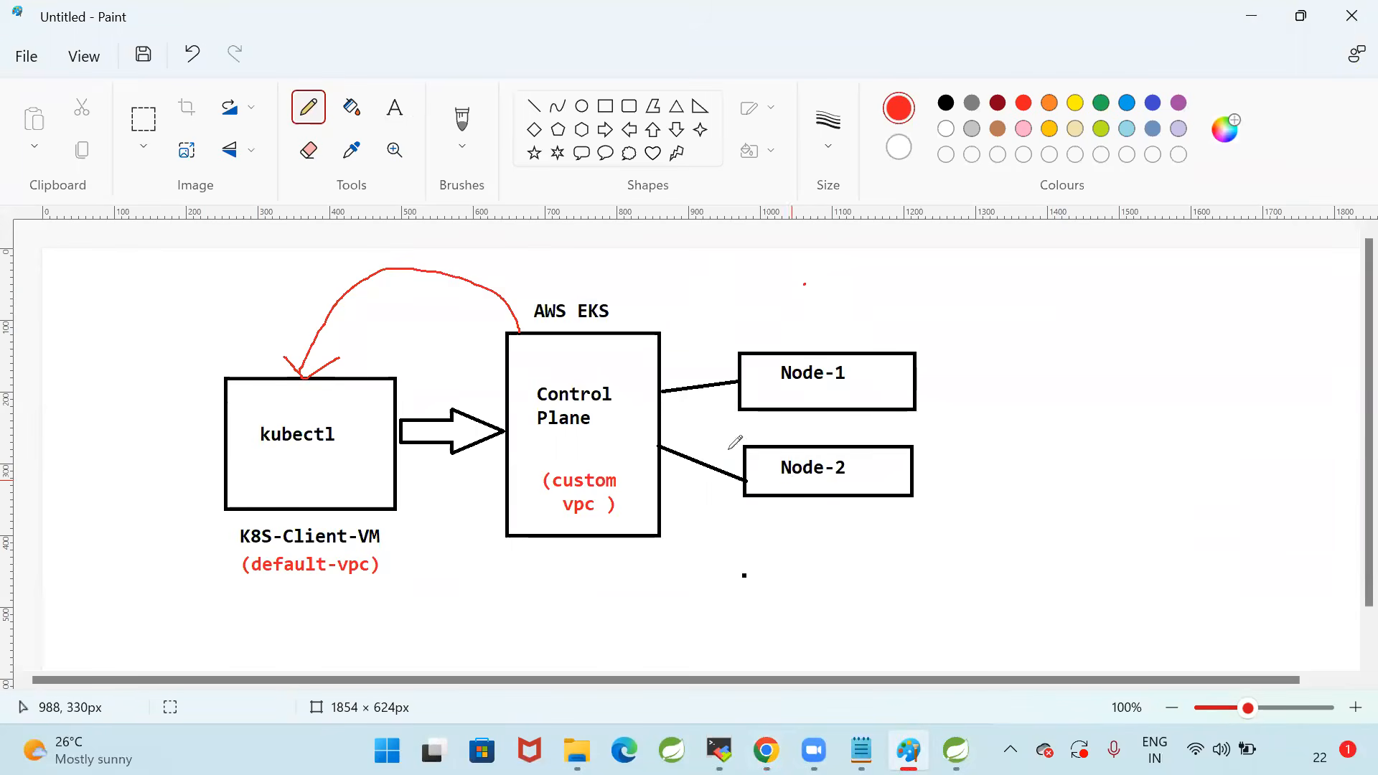
pyautogui.moveTo(583, 562); pyautogui.dragTo(615, 545)
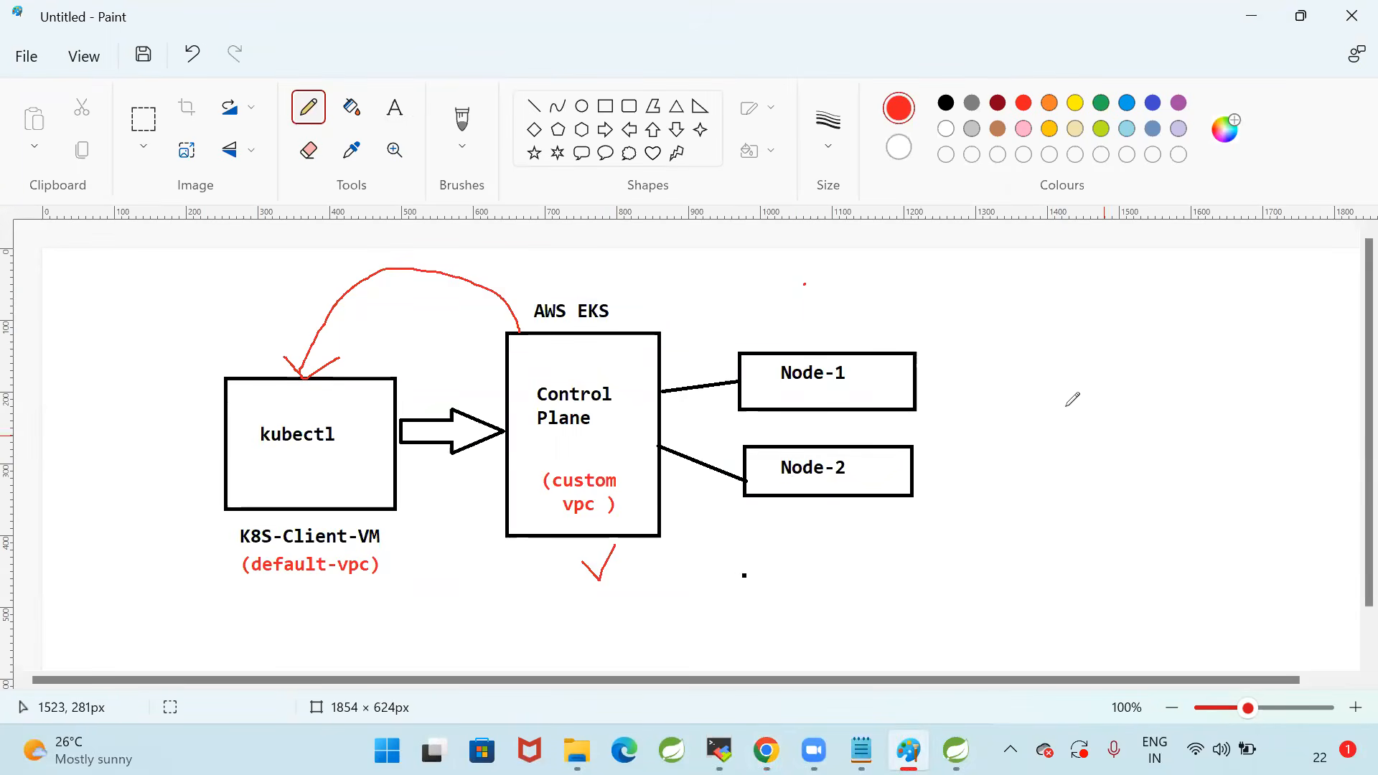
pyautogui.moveTo(930, 371)
pyautogui.mouseDown()
pyautogui.moveTo(946, 382)
pyautogui.moveTo(962, 343)
pyautogui.mouseUp()
pyautogui.moveTo(935, 474); pyautogui.dragTo(970, 441)
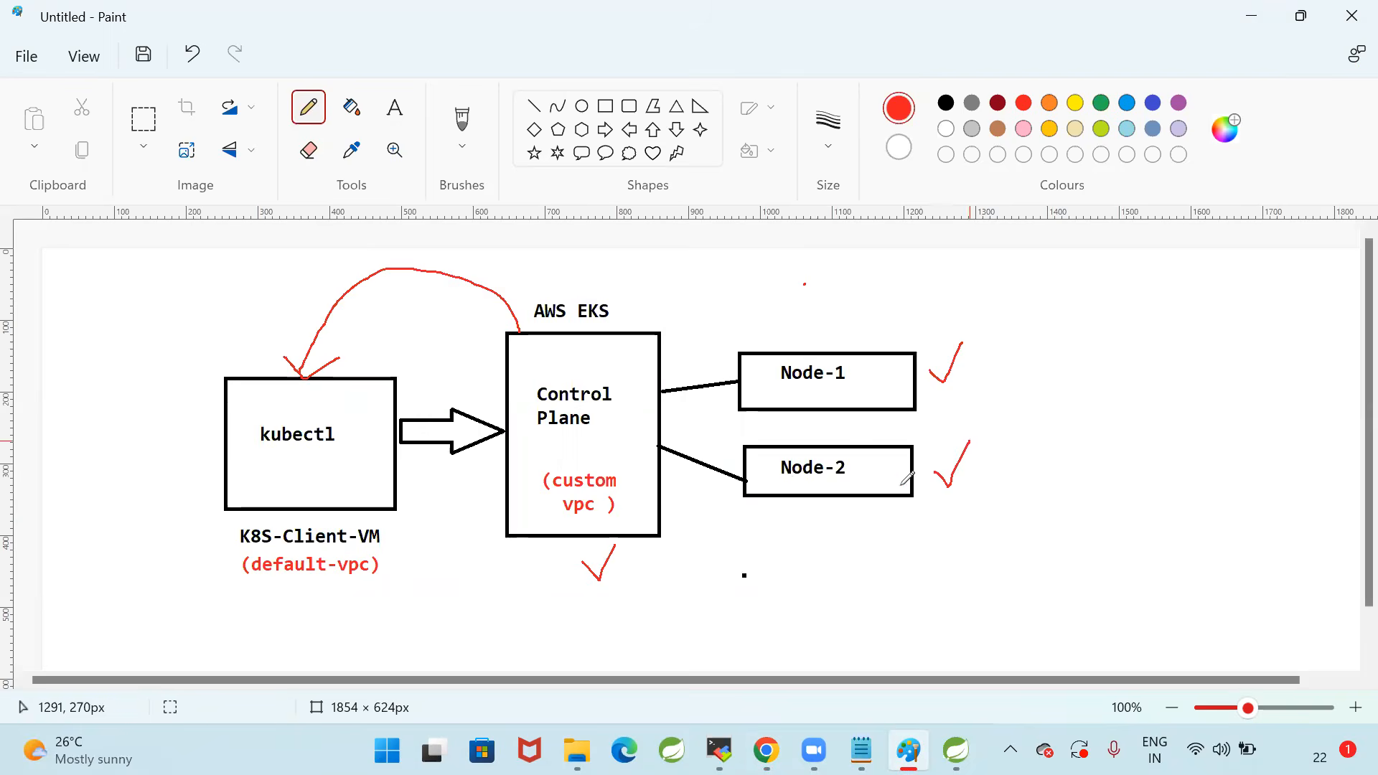
pyautogui.moveTo(166, 472)
pyautogui.mouseDown()
pyautogui.moveTo(180, 487)
pyautogui.moveTo(210, 419)
pyautogui.mouseUp()
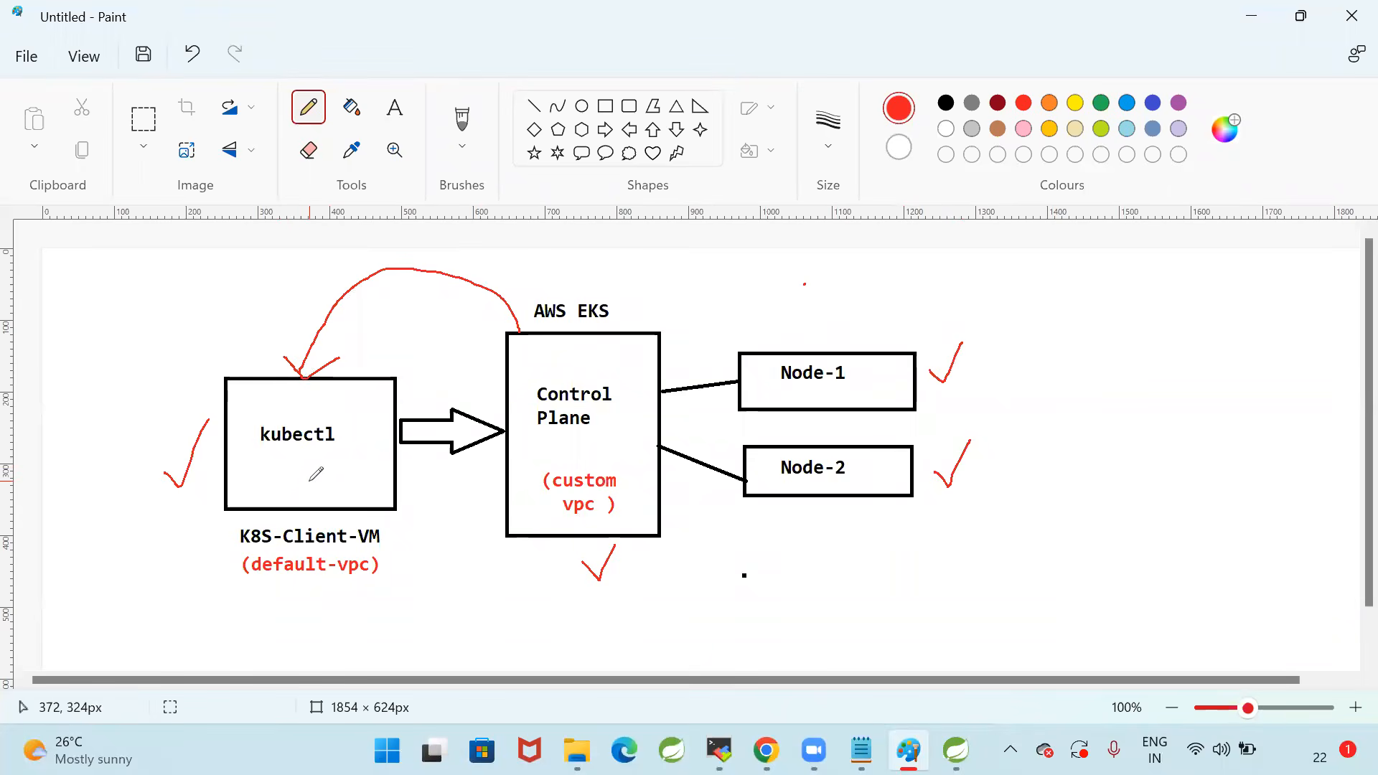
# Undo the four red check marks drawn on the architecture diagram
pyautogui.hotkey('ctrl', 'z')
pyautogui.hotkey('ctrl', 'z')
pyautogui.hotkey('ctrl', 'z')
pyautogui.hotkey('ctrl', 'z')
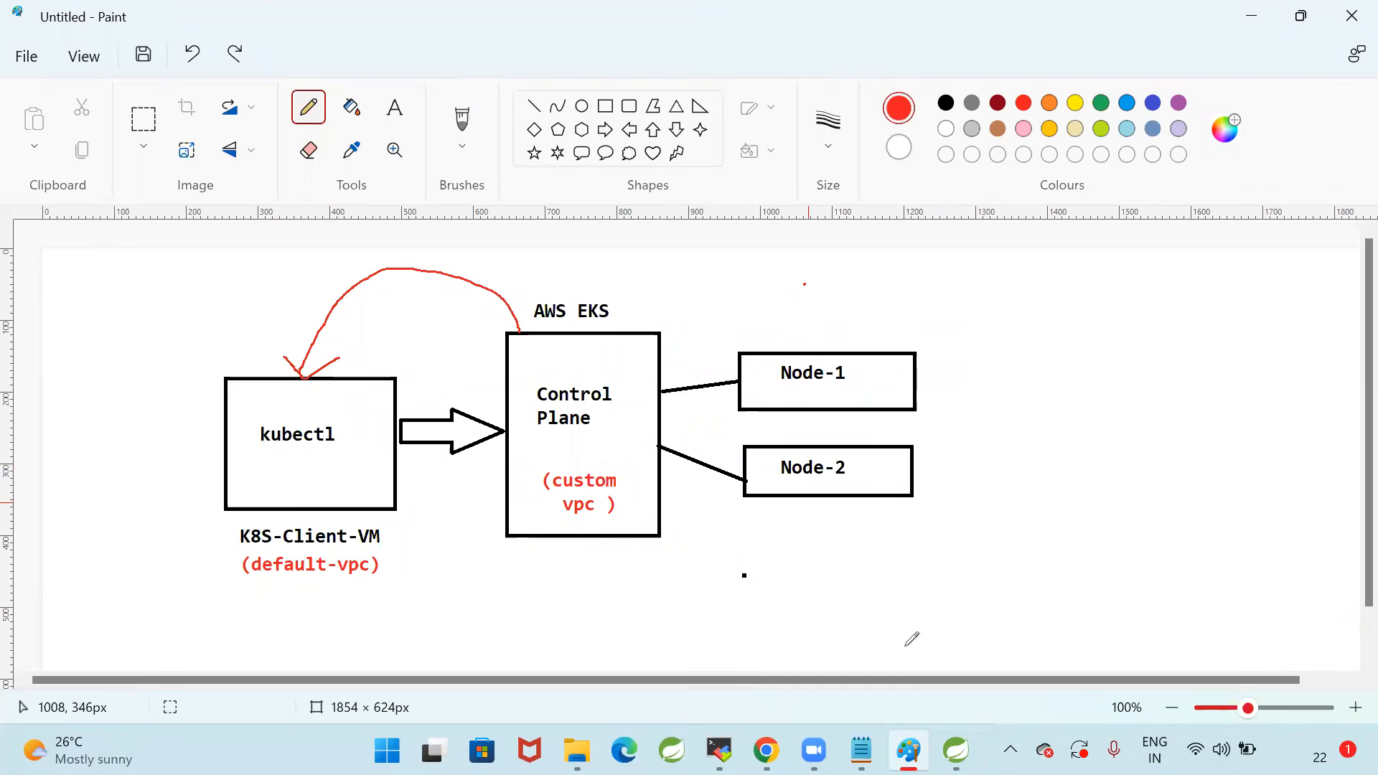
# Switch to the MobaXterm session and clear the terminal output
pyautogui.hotkey('alt', 'Tab')
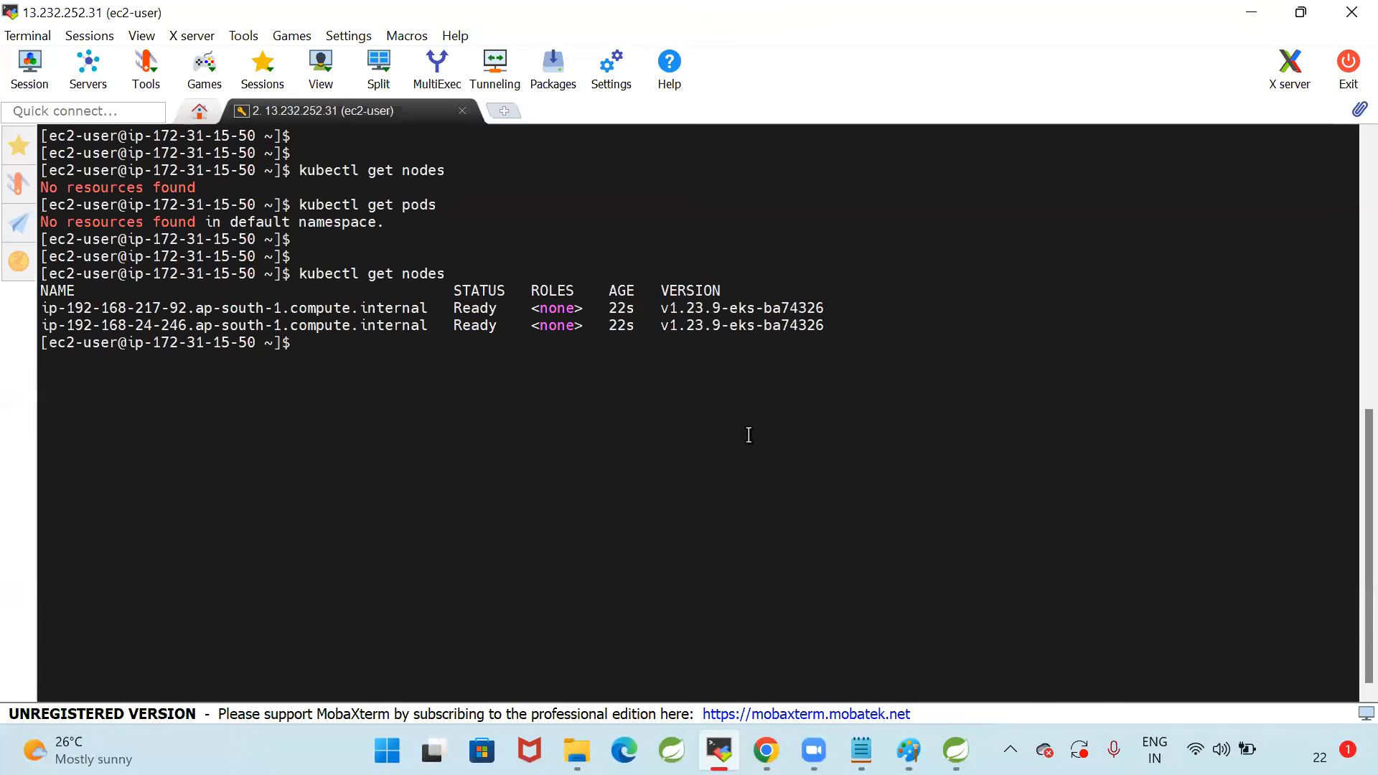
pyautogui.write('clear')
pyautogui.press('Return')
pyautogui.press('Return')
pyautogui.press('Return')
pyautogui.press('Return')
pyautogui.press('Return')
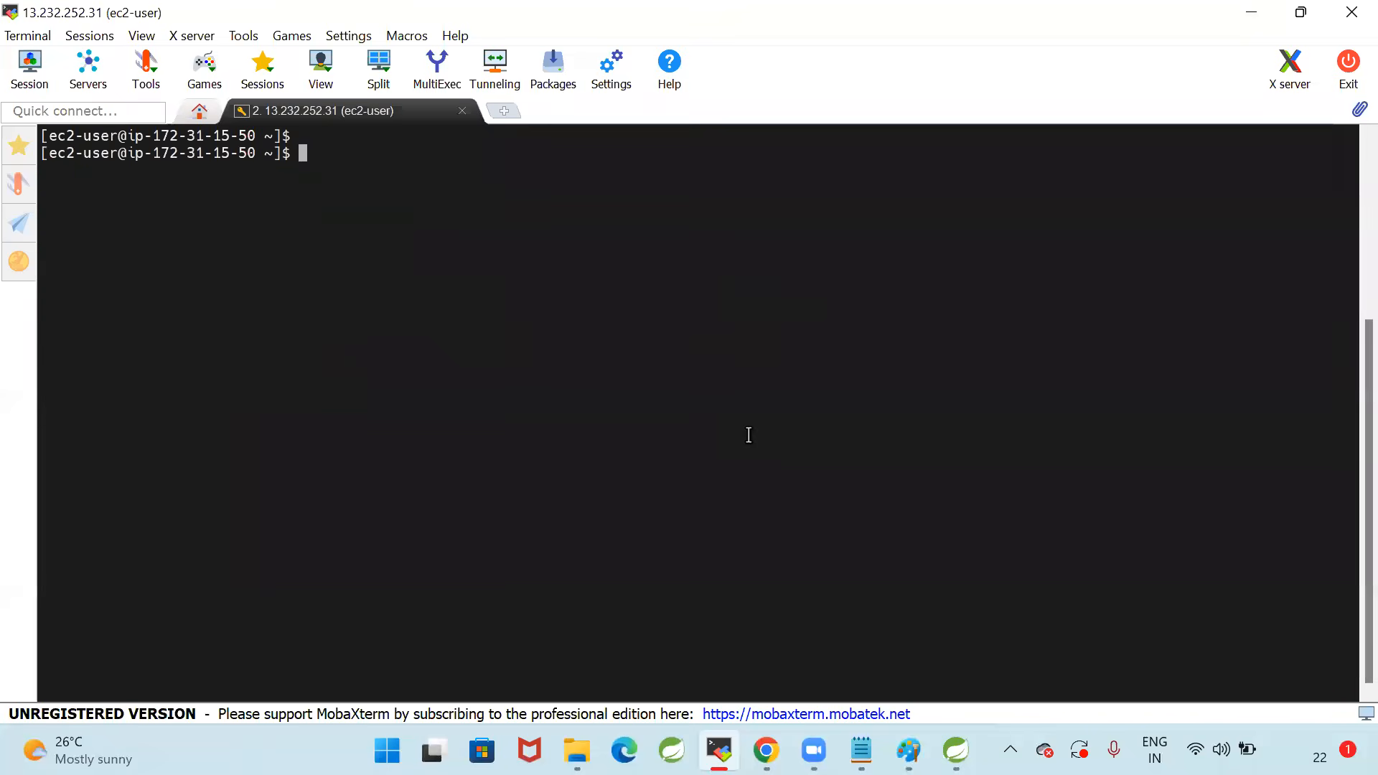
# Run kubectl get nodes to list the worker nodes, followed by a few blank prompt lines
pyautogui.write('kubectl ')
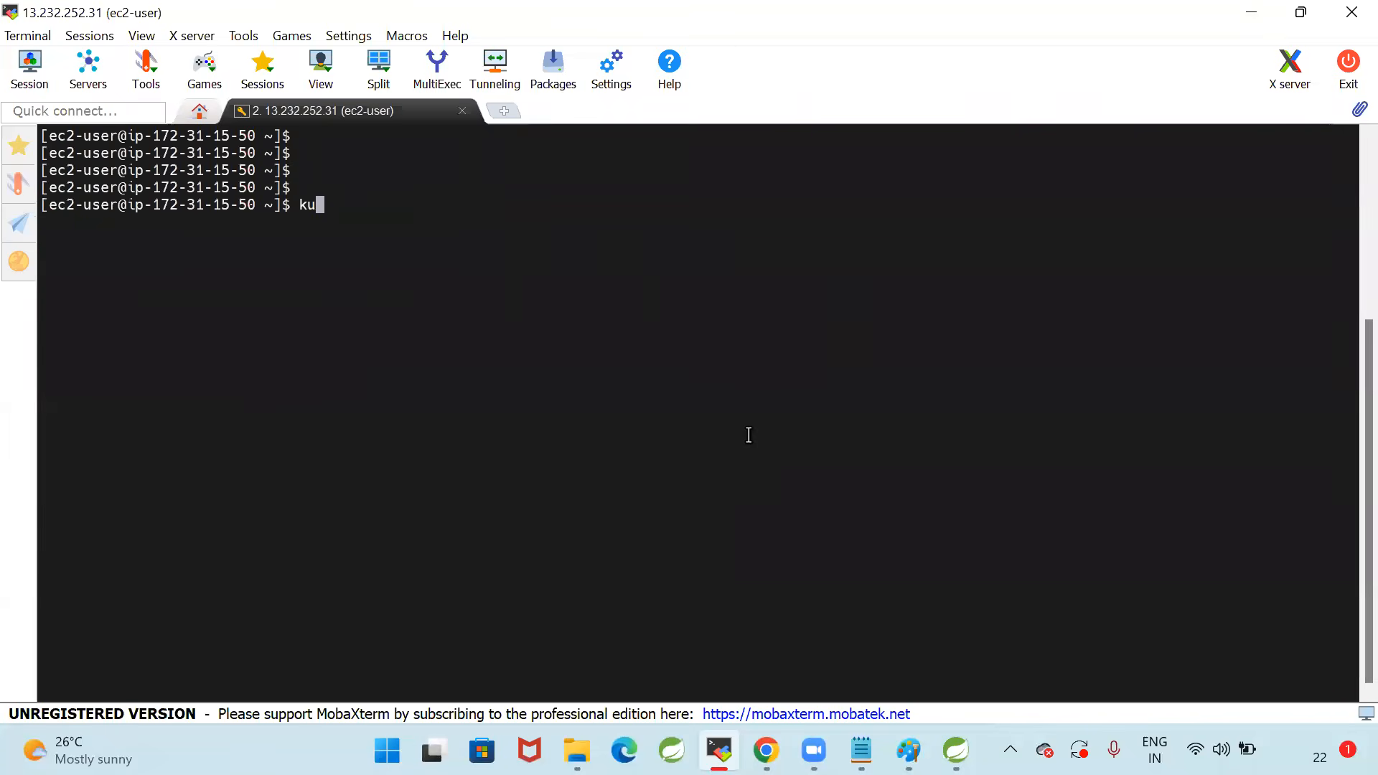
pyautogui.write('get pod')
pyautogui.press('BackSpace')
pyautogui.press('BackSpace')
pyautogui.press('BackSpace')
pyautogui.write('nodes')
pyautogui.press('Return')
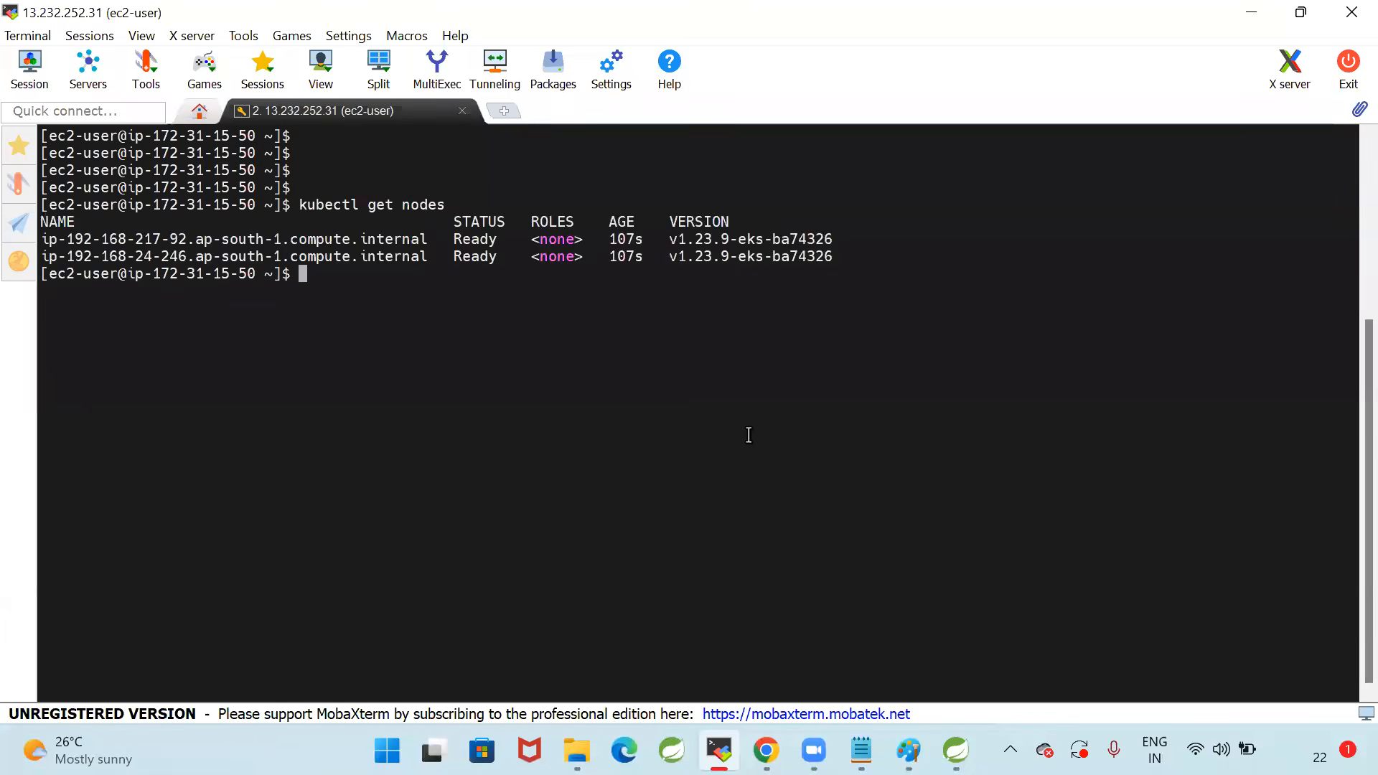
pyautogui.press('Return')
pyautogui.press('Return')
pyautogui.press('Return')
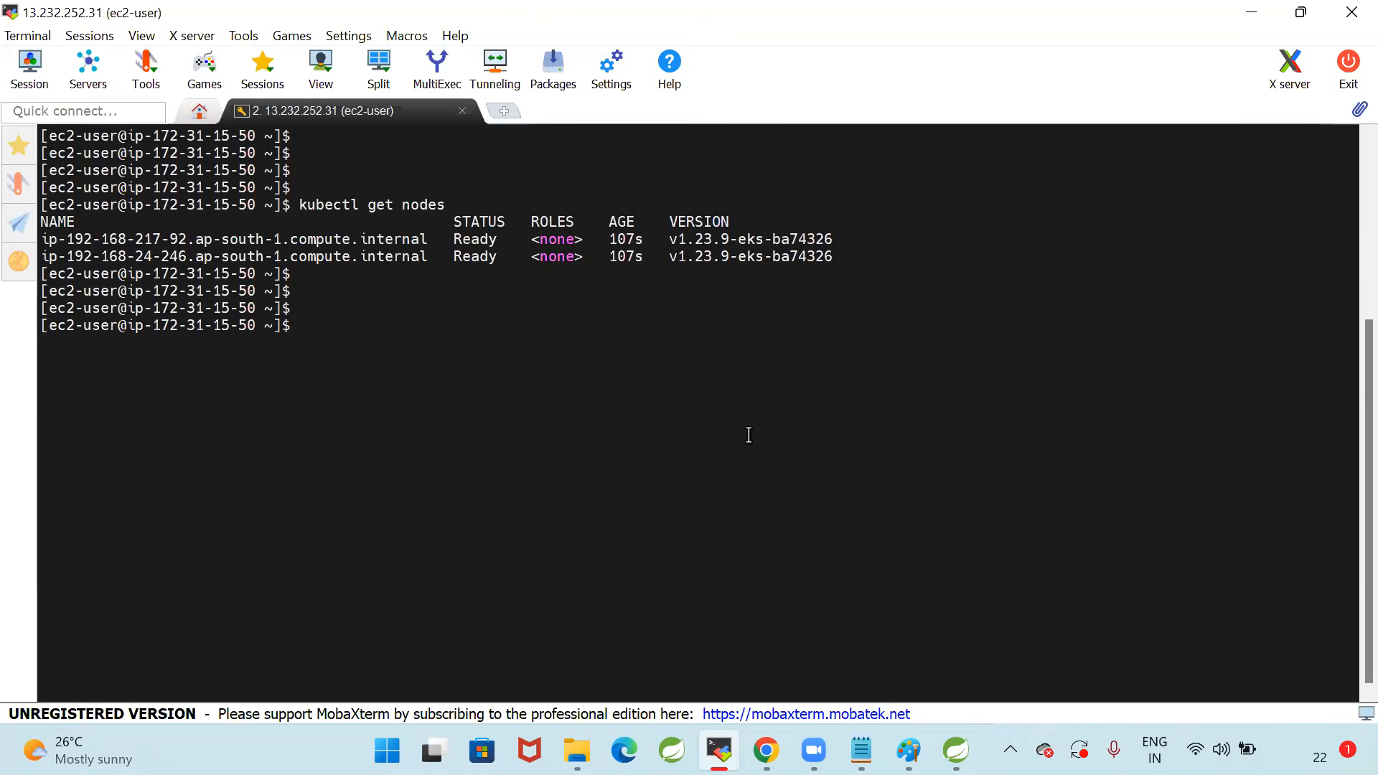
# Run kubectl get pods to check for pods in the default namespace
pyautogui.write('kubectl get pods')
pyautogui.press('Return')
pyautogui.press('Return')
pyautogui.press('Return')
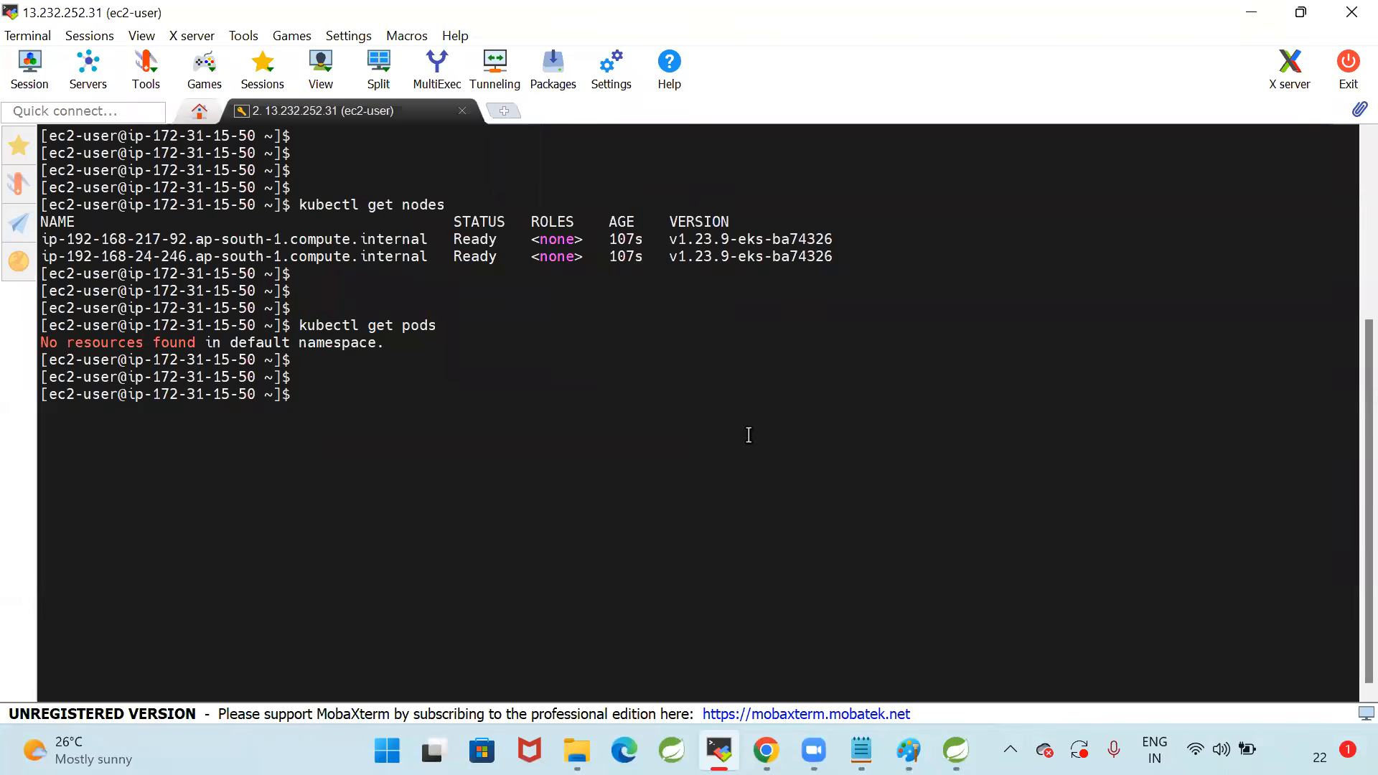
pyautogui.click(920, 97)
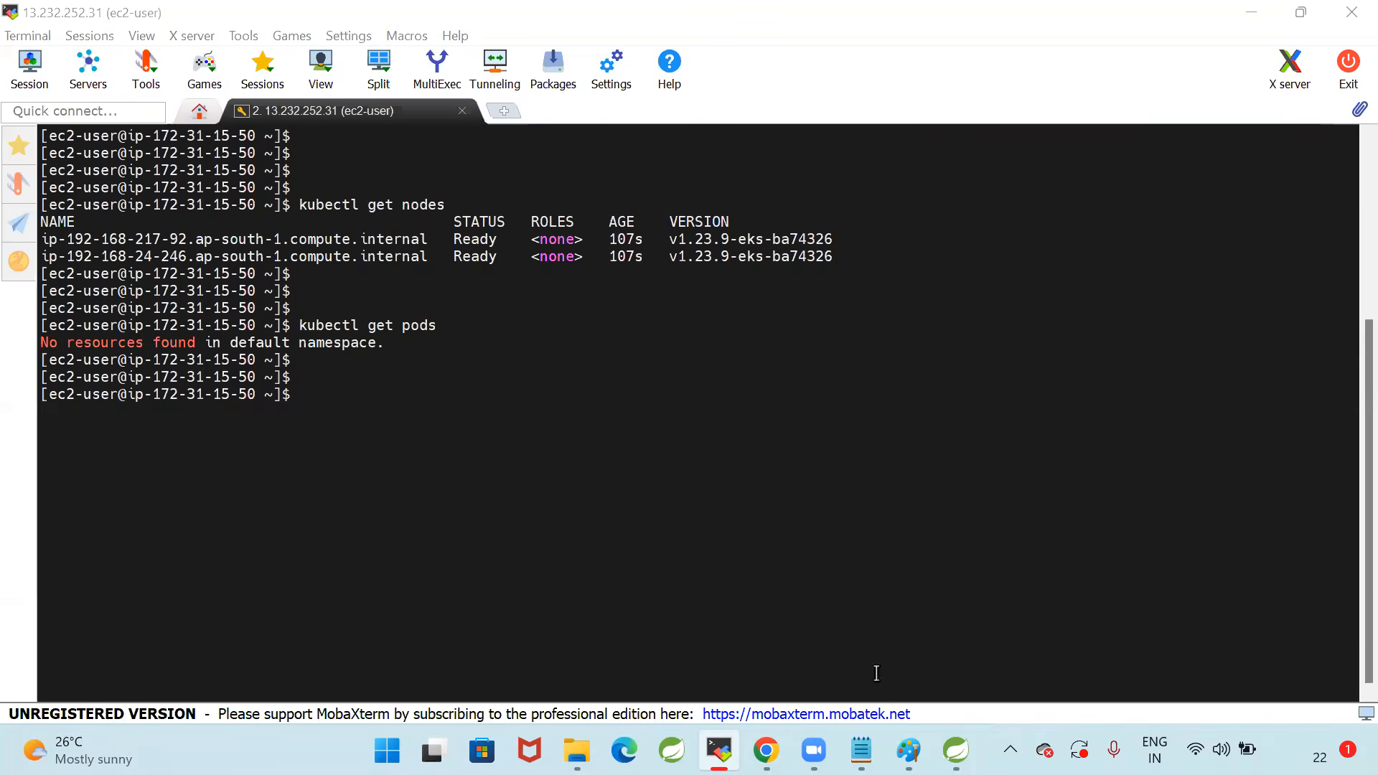
# Switch to 10_EKS-Setup.txt in Notepad, save it, and review the instructions for Step-5 through Step-7
pyautogui.moveTo(861, 750)
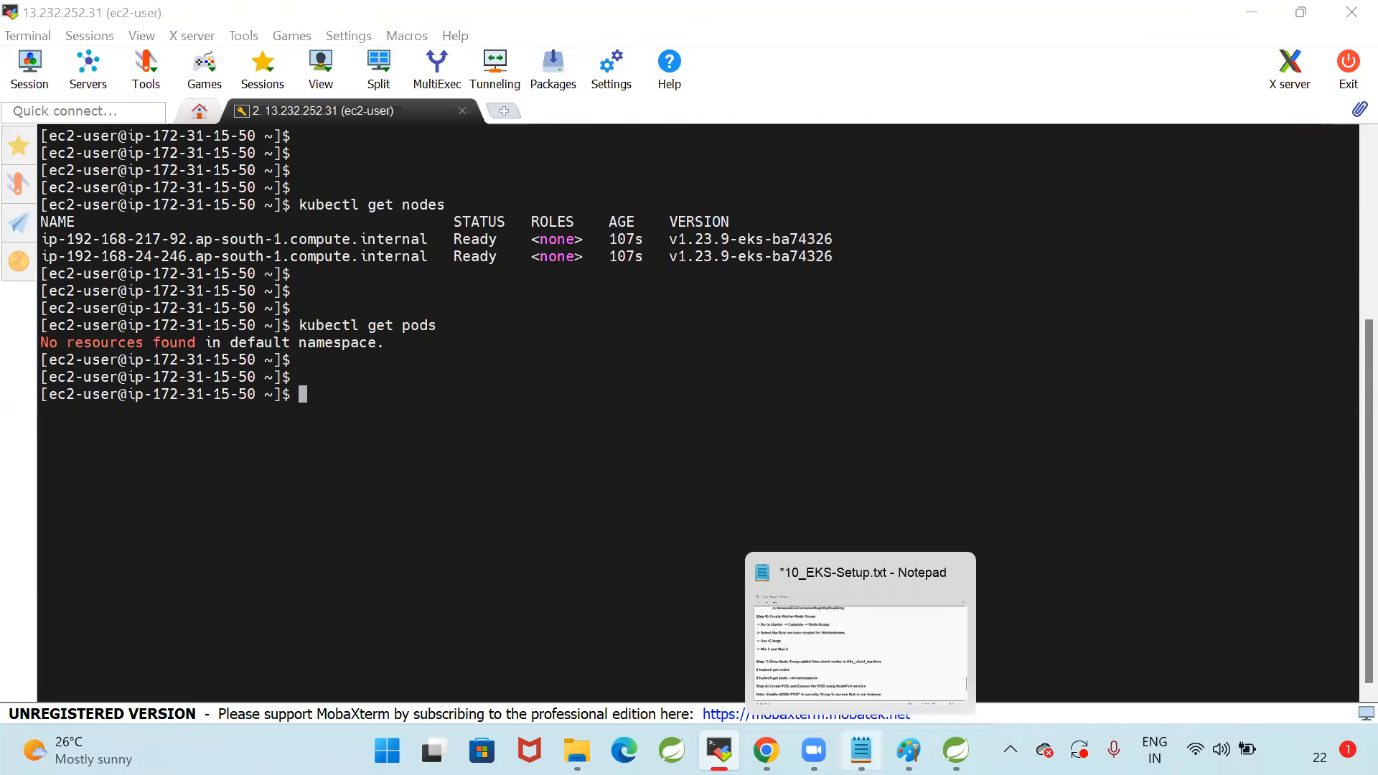
pyautogui.click(859, 668)
pyautogui.hotkey('ctrl', 's')
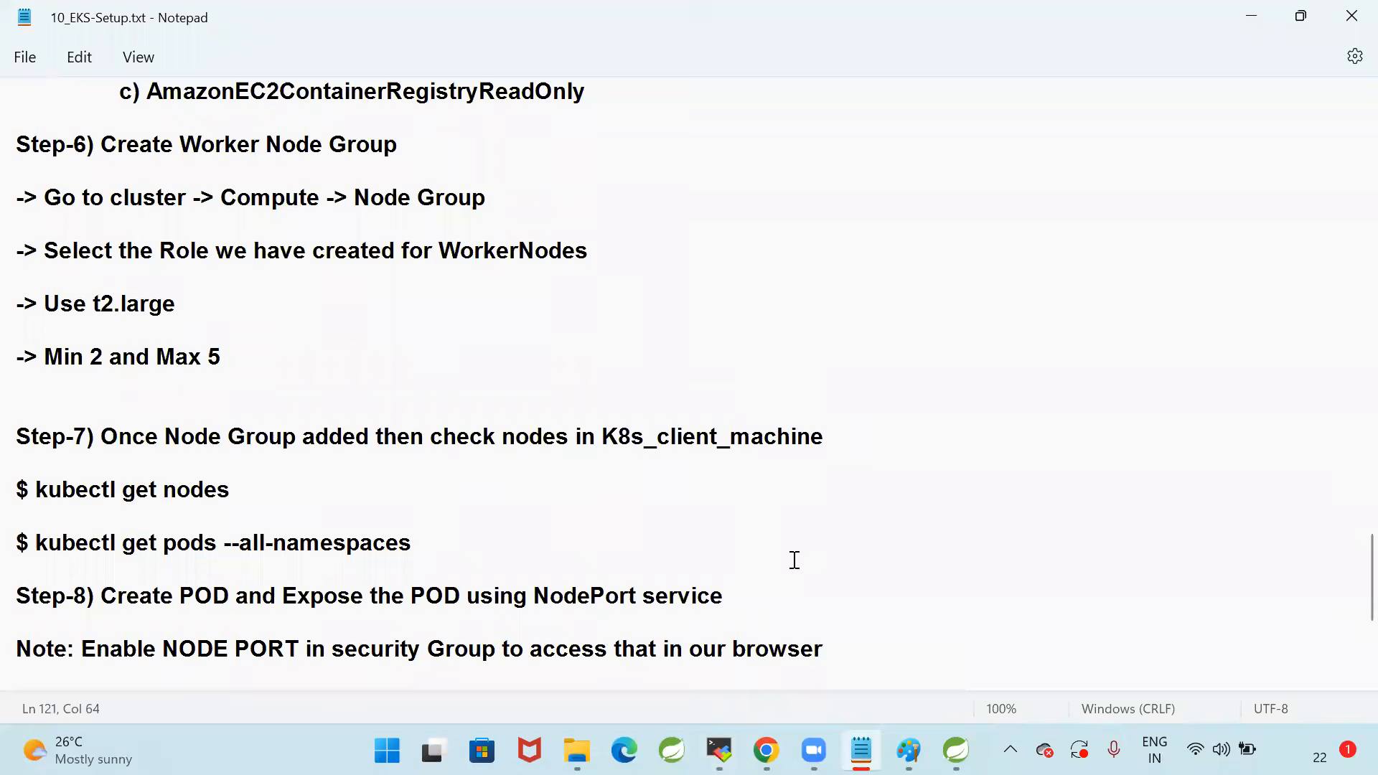
pyautogui.scroll(2, 794, 557)
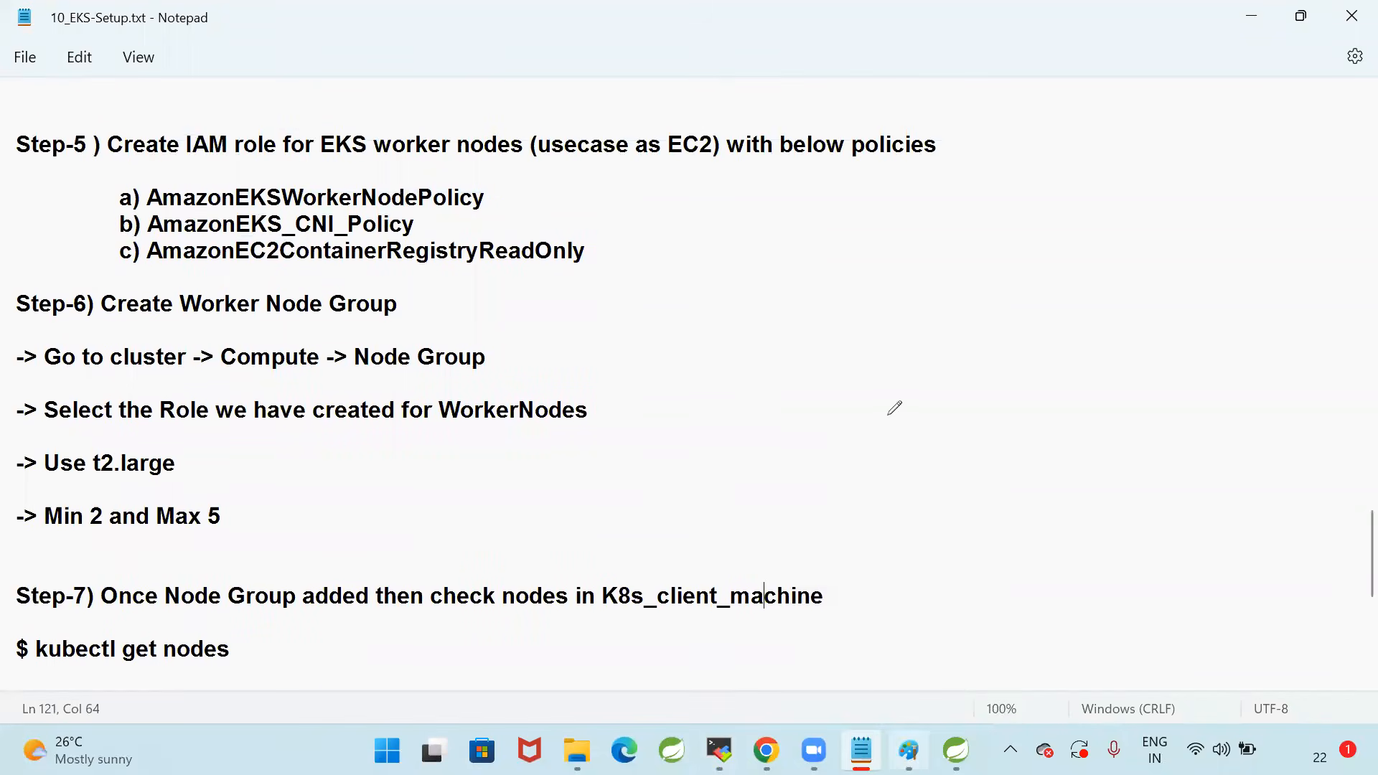
# Switch to the browser, reopen EKS-Cluster from the clusters list, and show its compute resources
pyautogui.hotkey('alt', 'Tab')
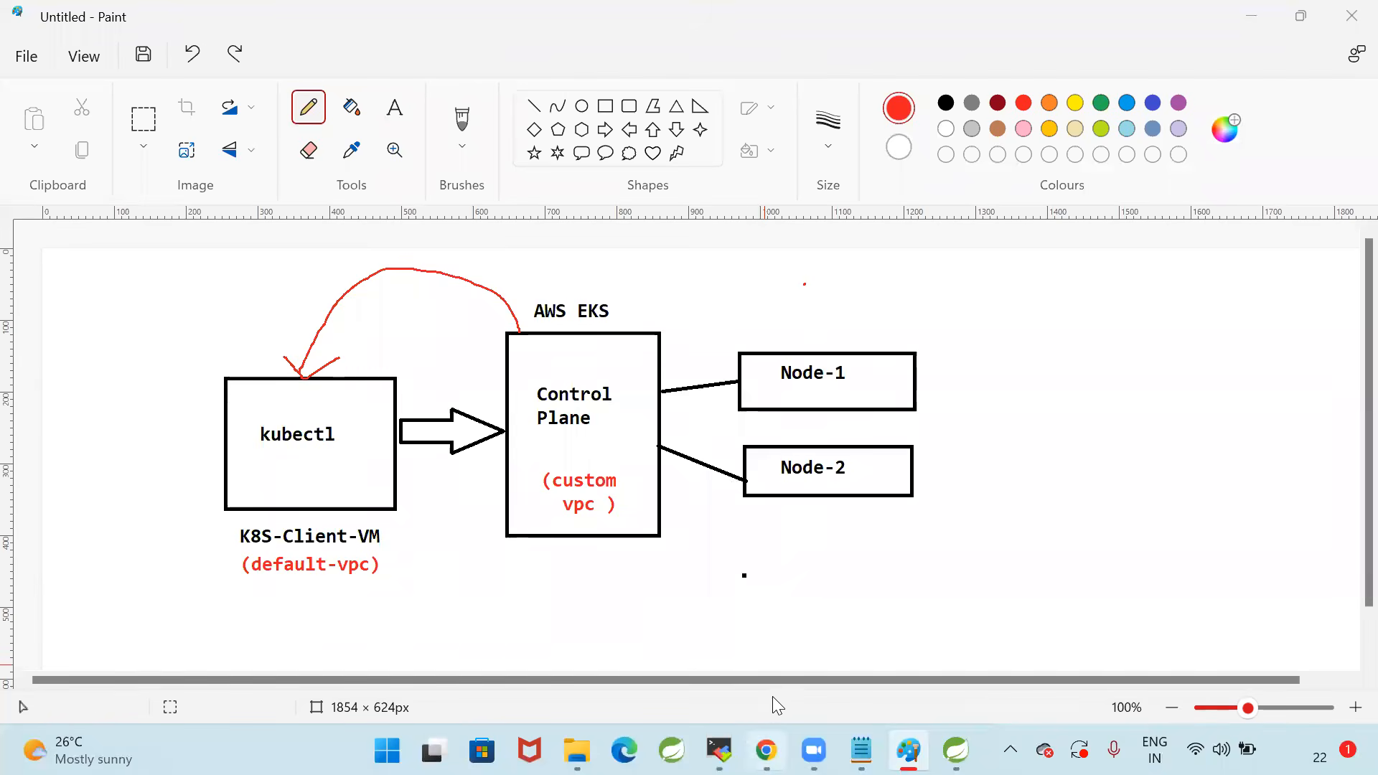
pyautogui.click(766, 750)
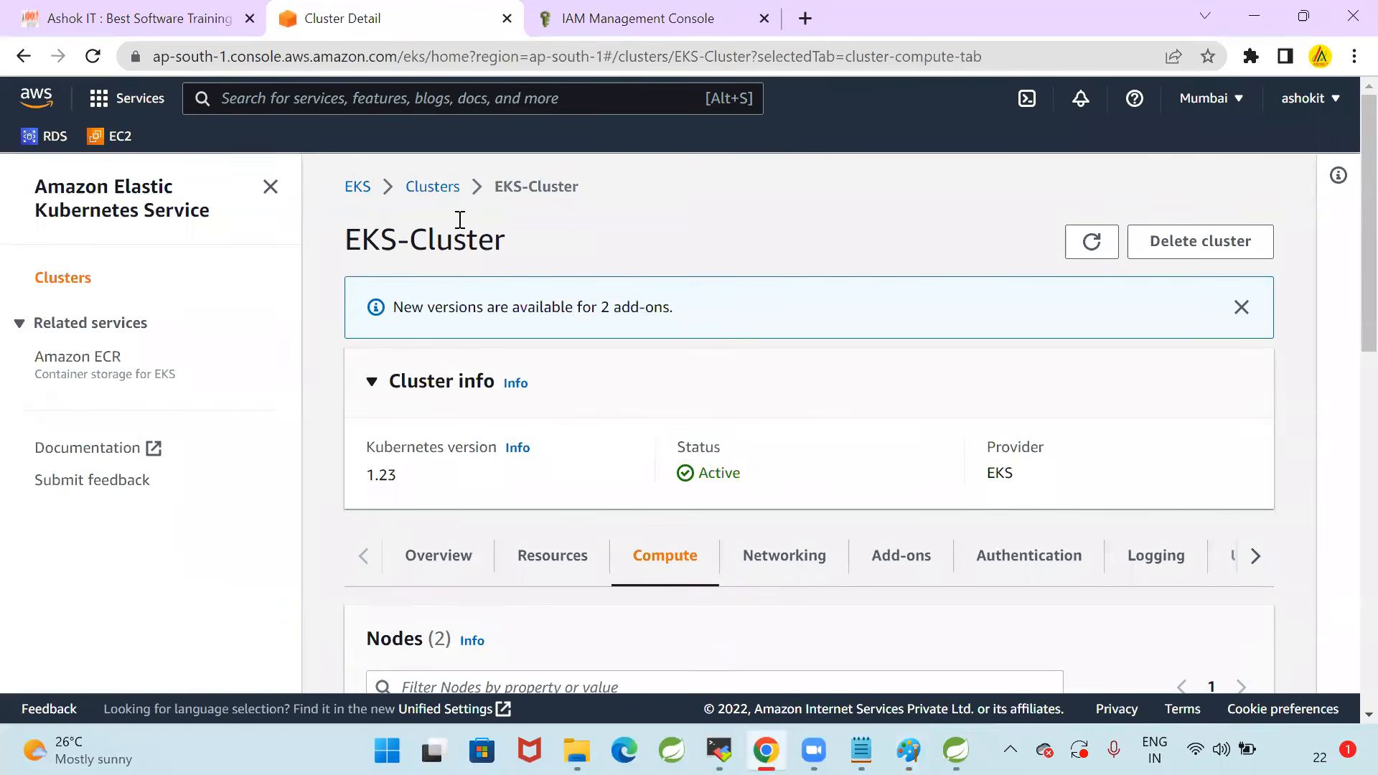
pyautogui.click(449, 187)
pyautogui.click(492, 427)
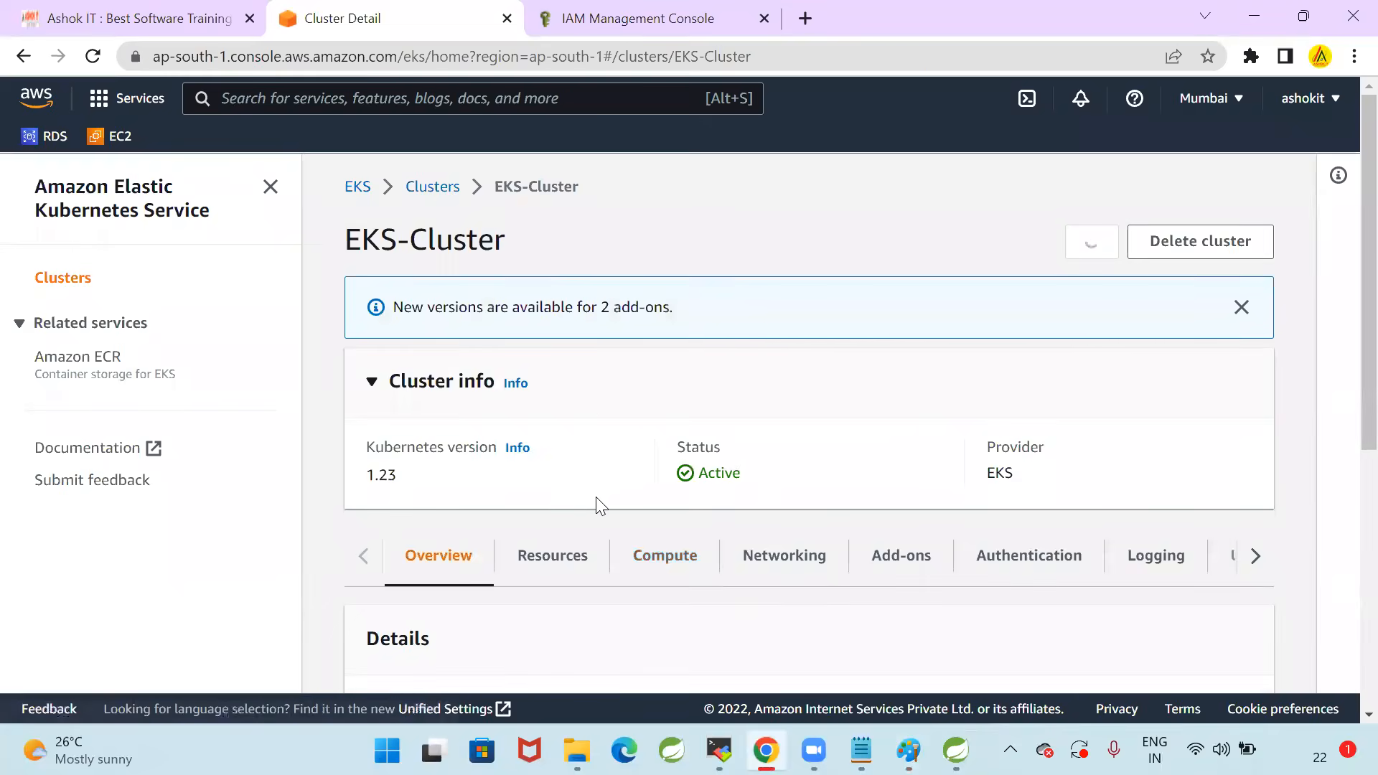
pyautogui.scroll(-3, 599, 504)
pyautogui.click(667, 340)
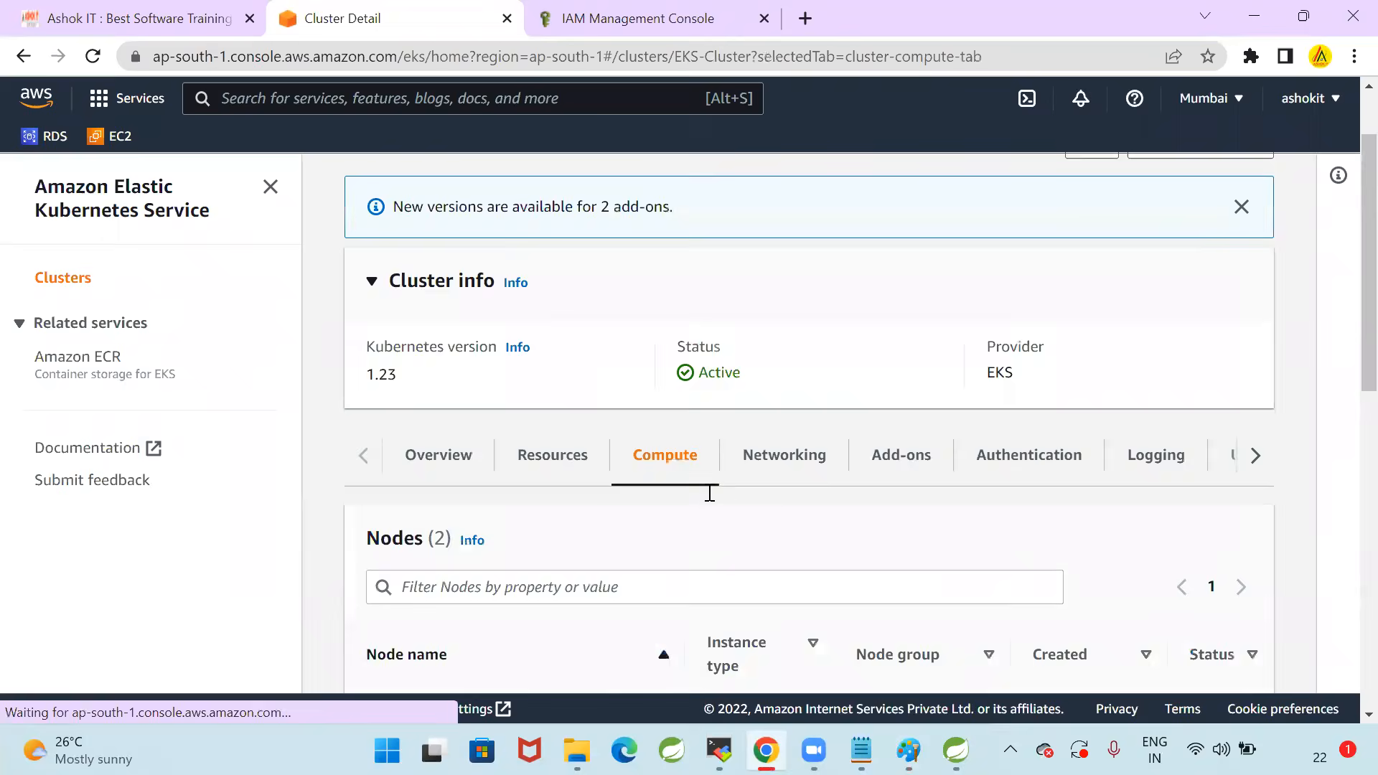
# Examine the cluster's nodes, node group and Fargate profiles, and collapse the Cluster info section
pyautogui.scroll(-5, 826, 504)
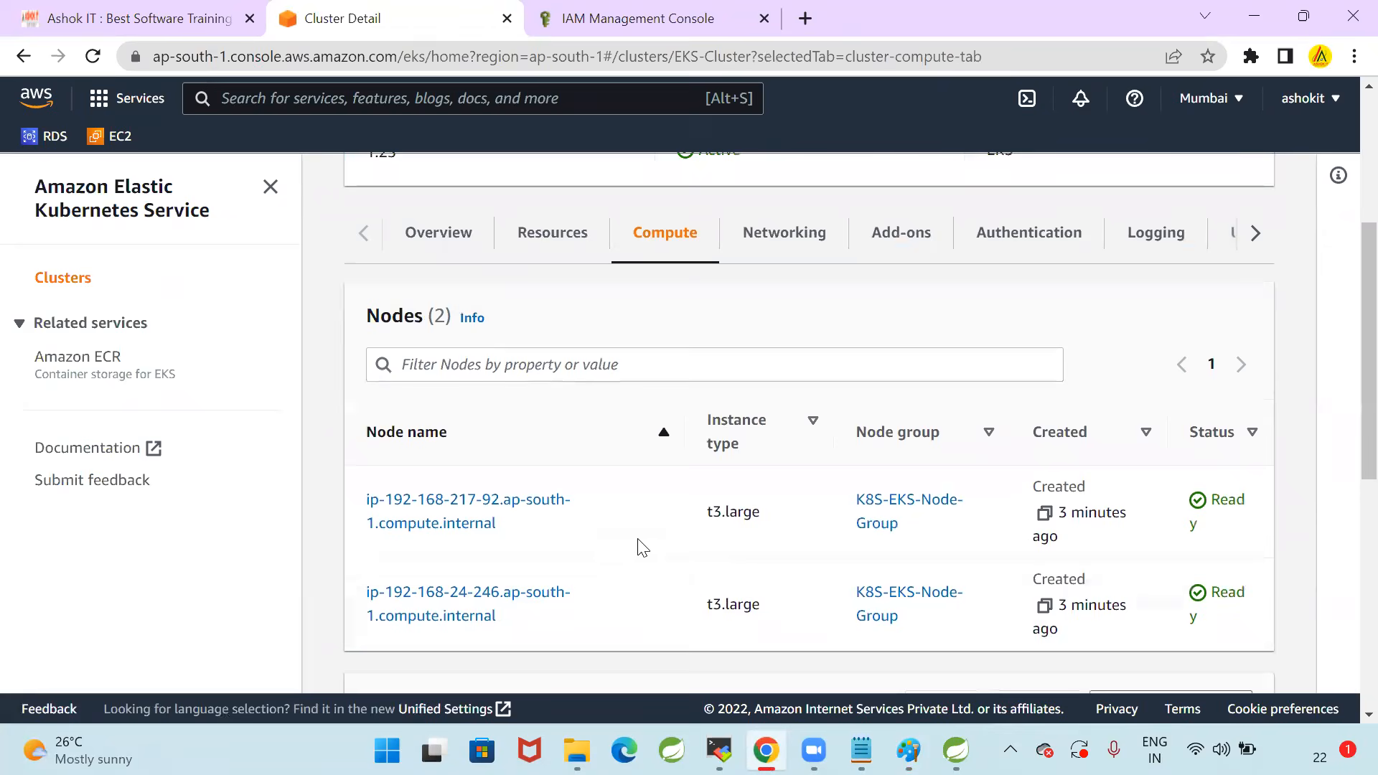
pyautogui.scroll(5, 646, 574)
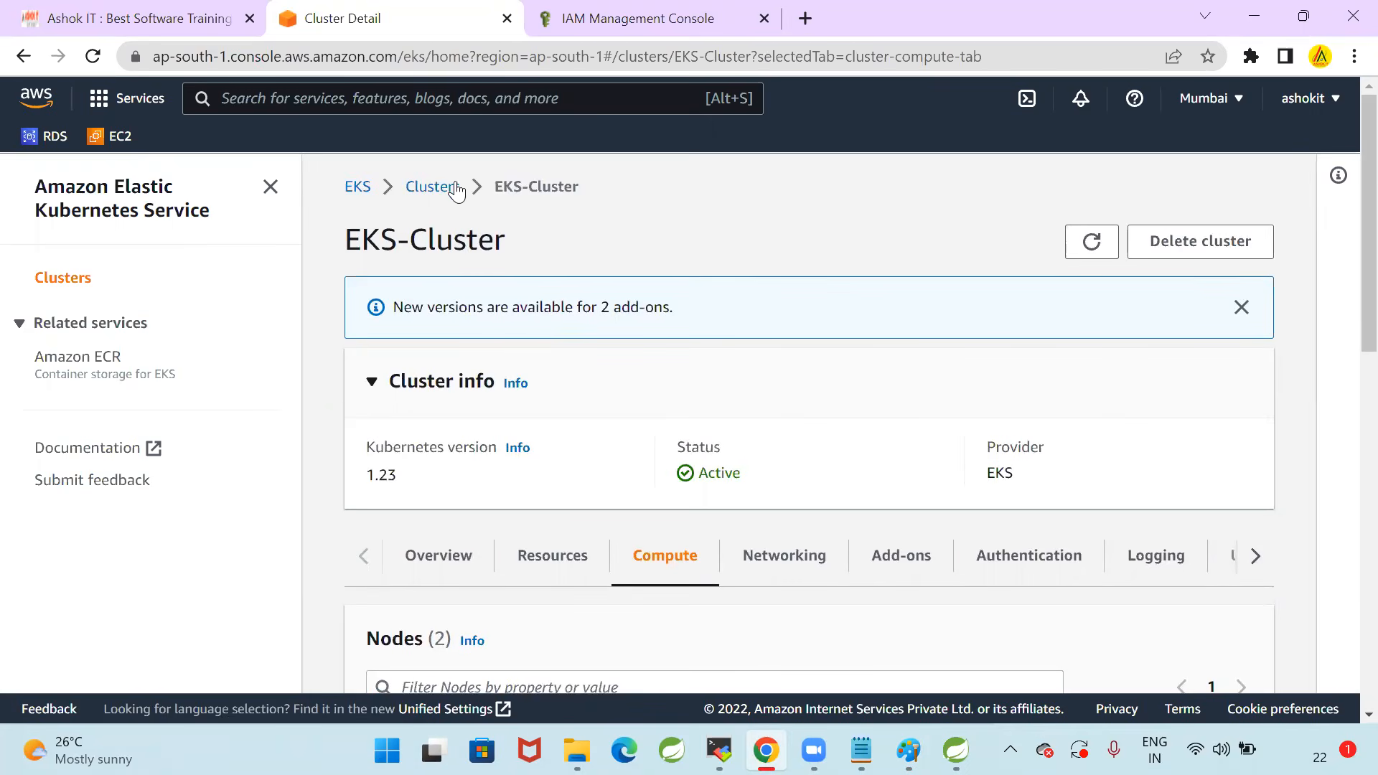
pyautogui.scroll(-3, 517, 536)
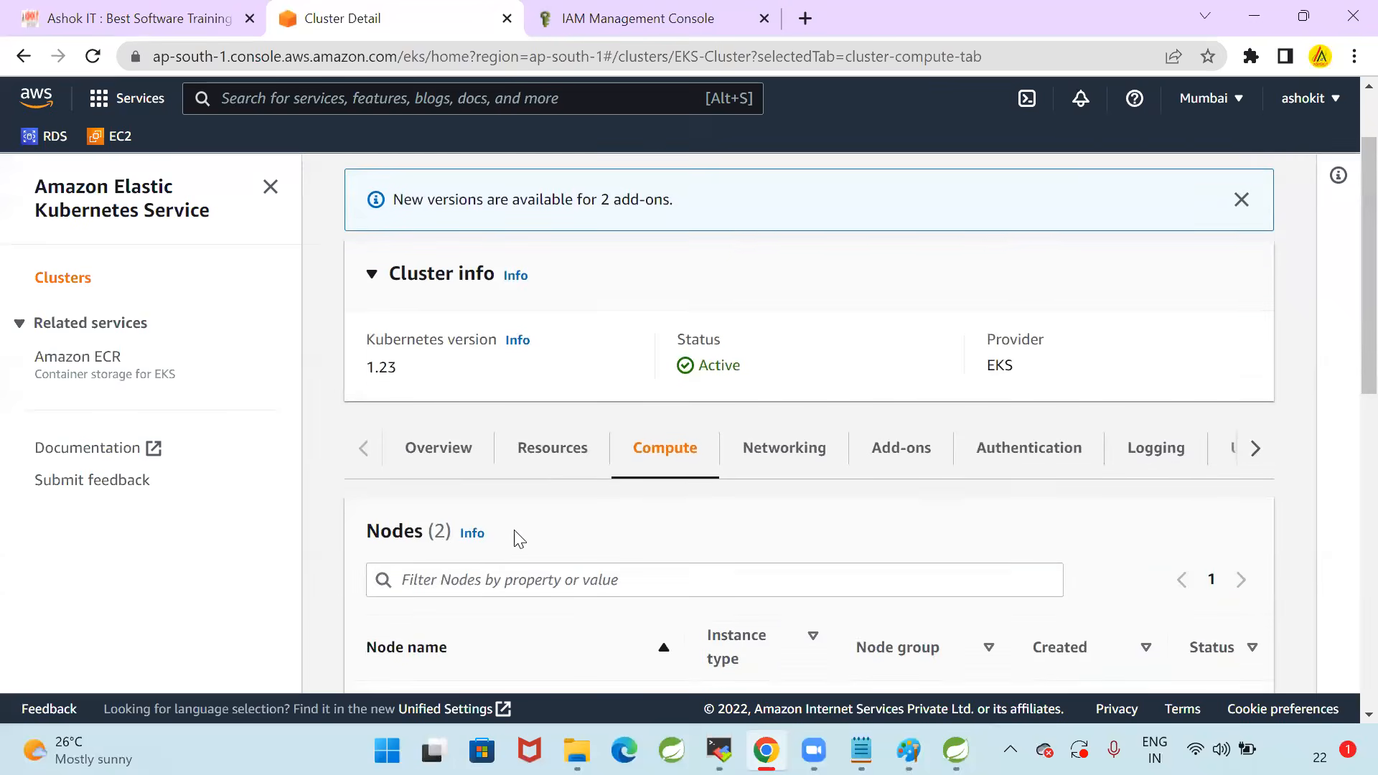
pyautogui.scroll(-8, 682, 390)
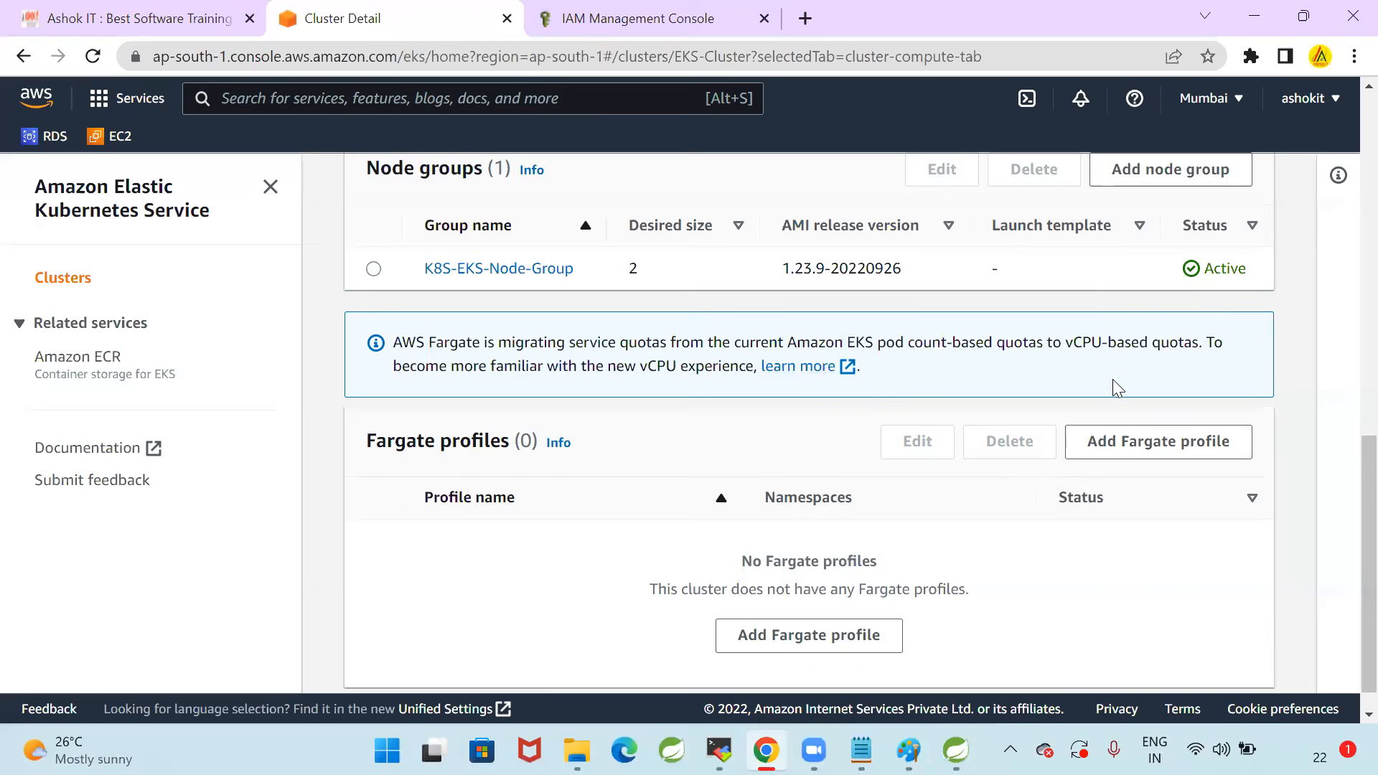
pyautogui.scroll(3, 954, 538)
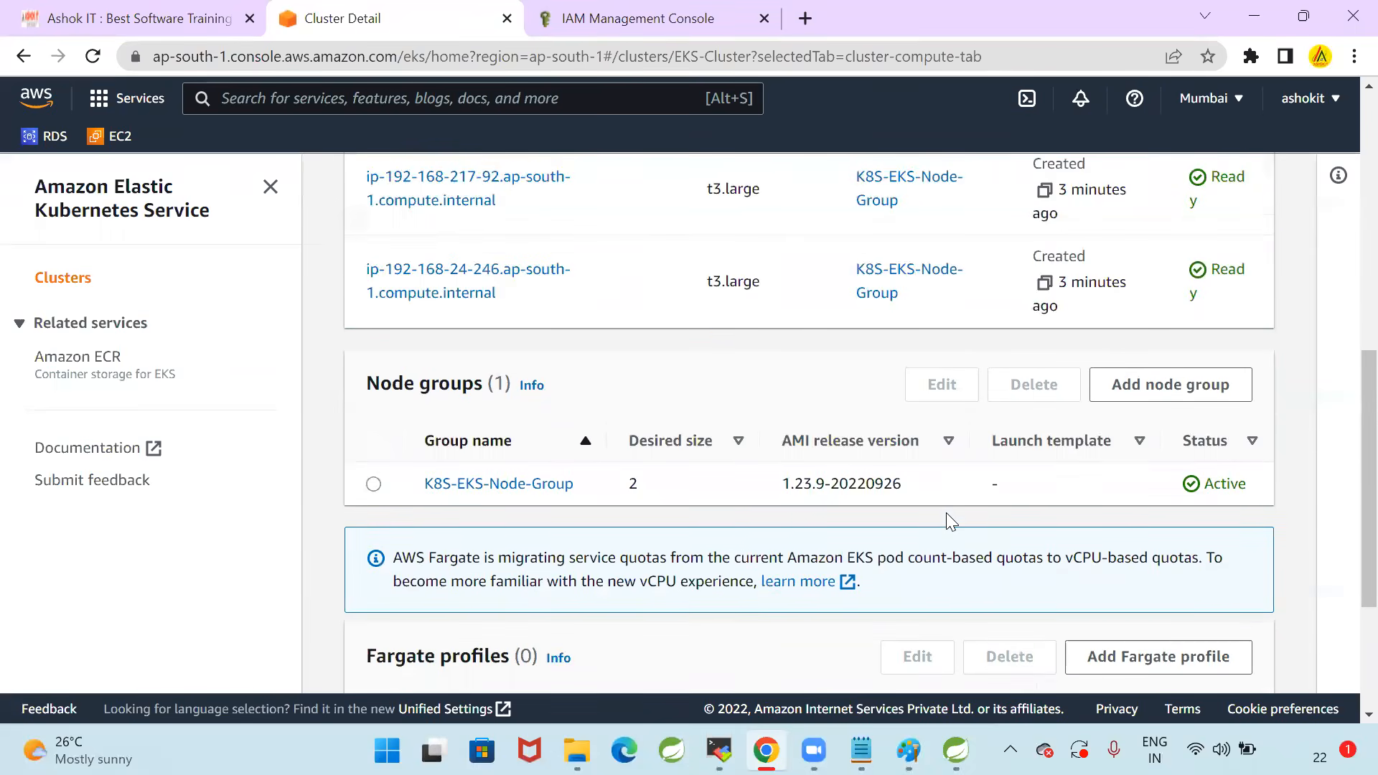
pyautogui.scroll(5, 940, 567)
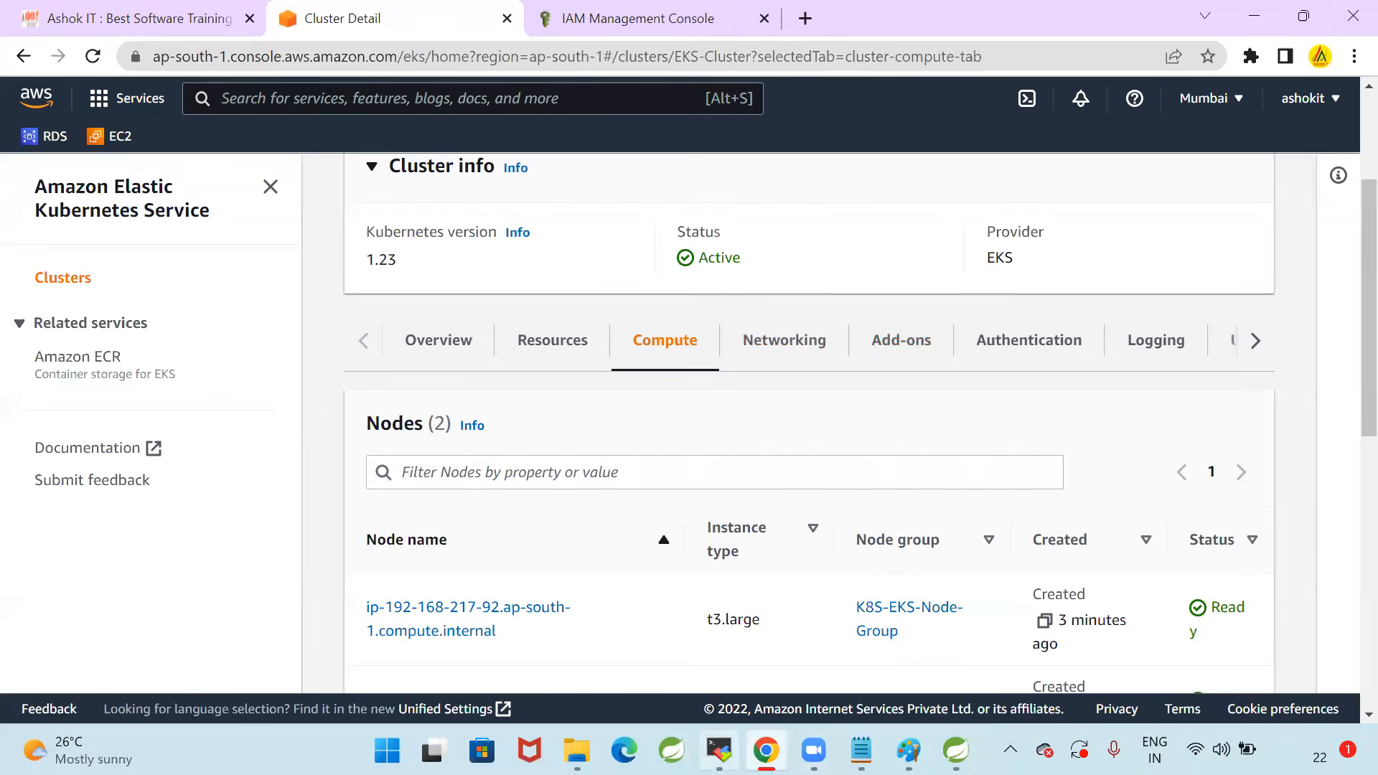
pyautogui.click(860, 166)
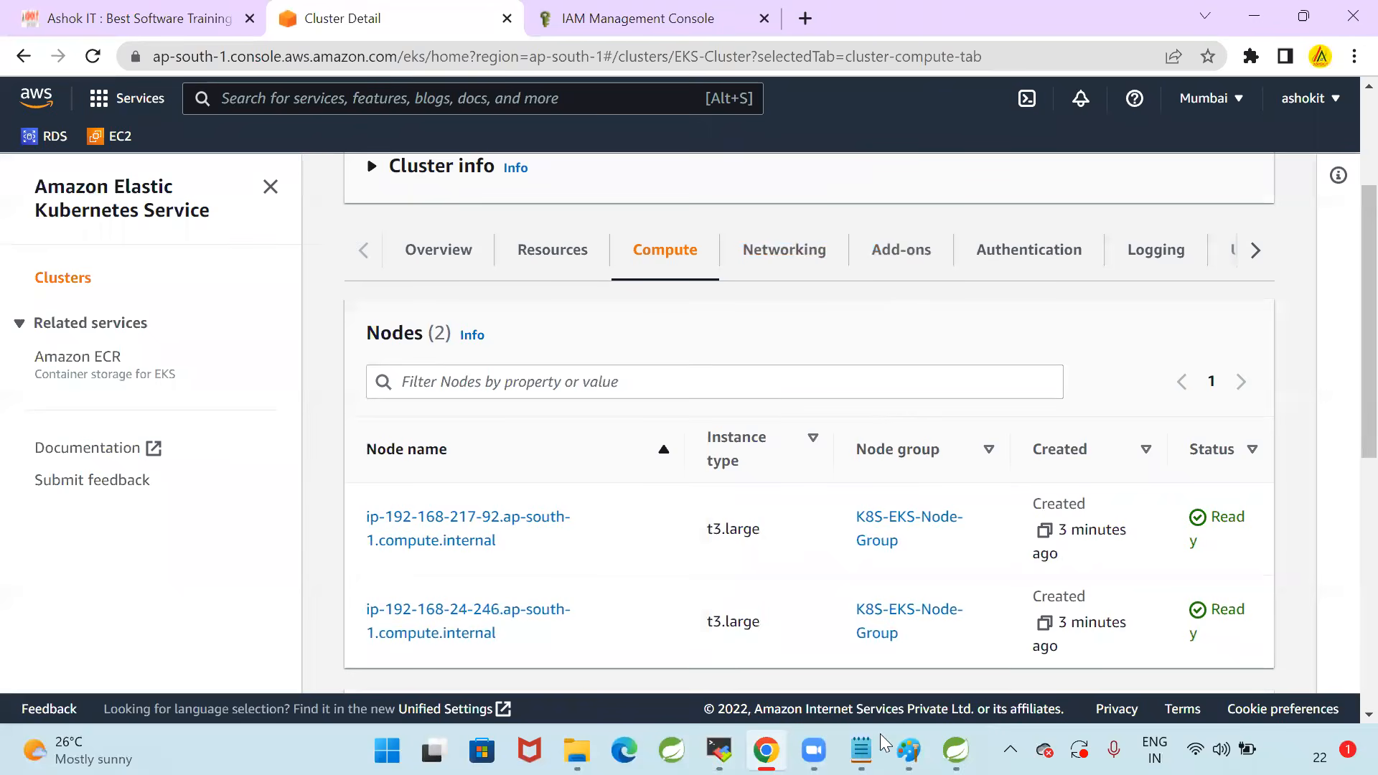
# Return to the MobaXterm session and clear the terminal again
pyautogui.click(719, 750)
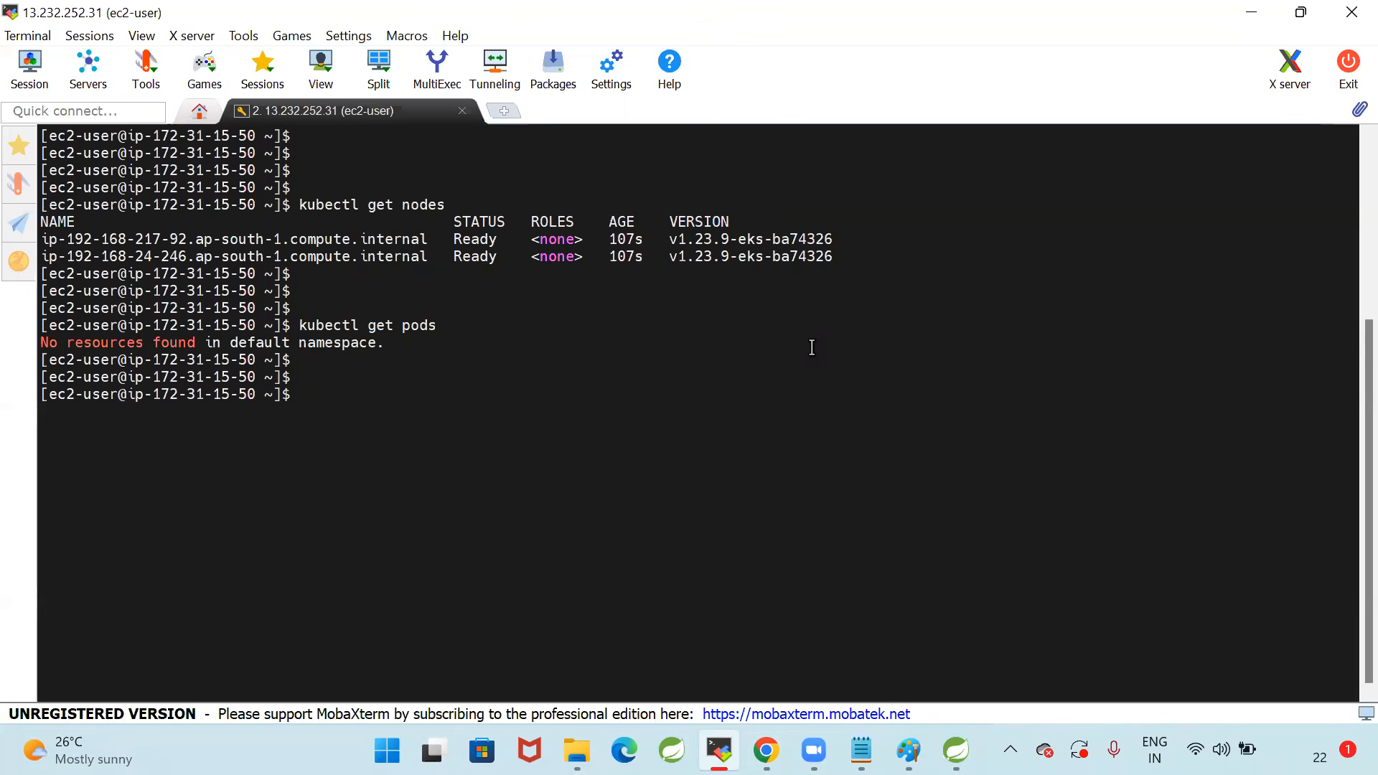
pyautogui.click(832, 108)
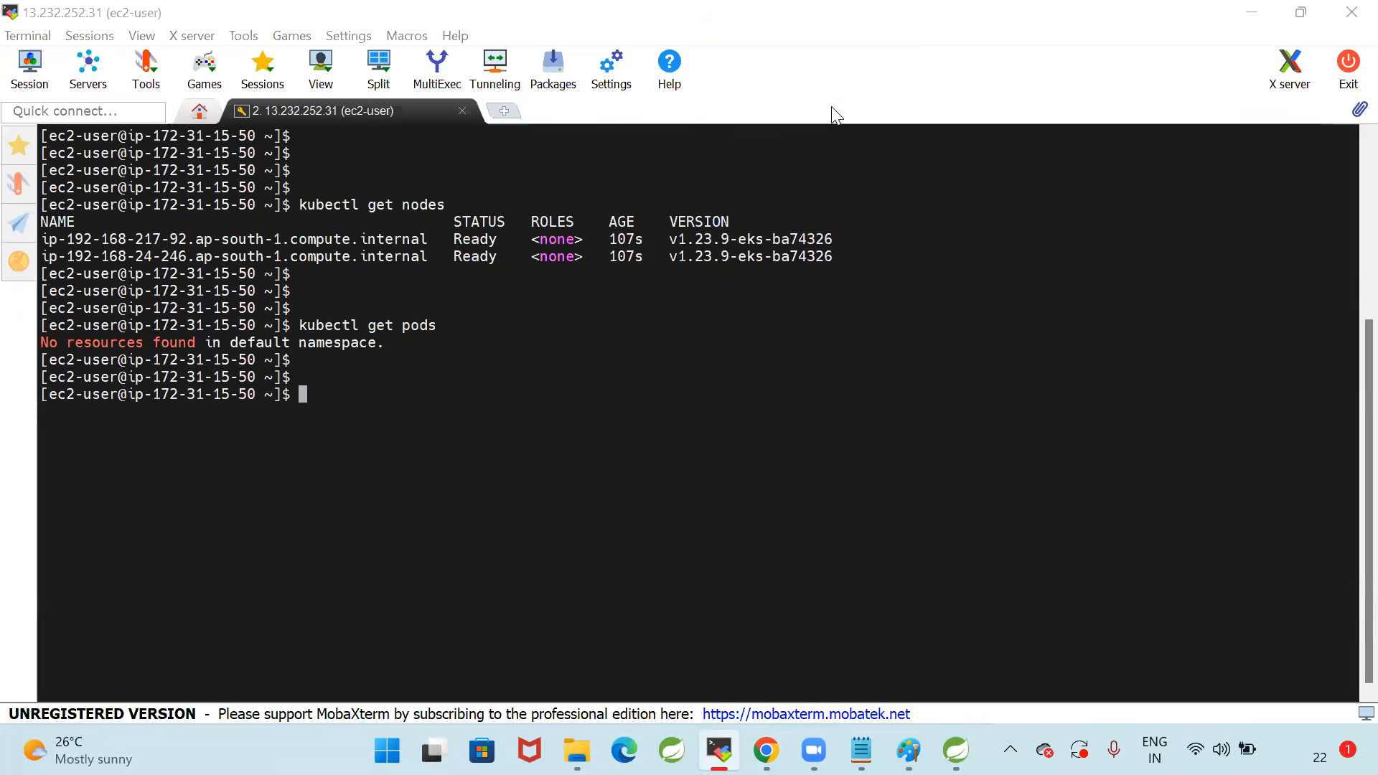
pyautogui.click(733, 445)
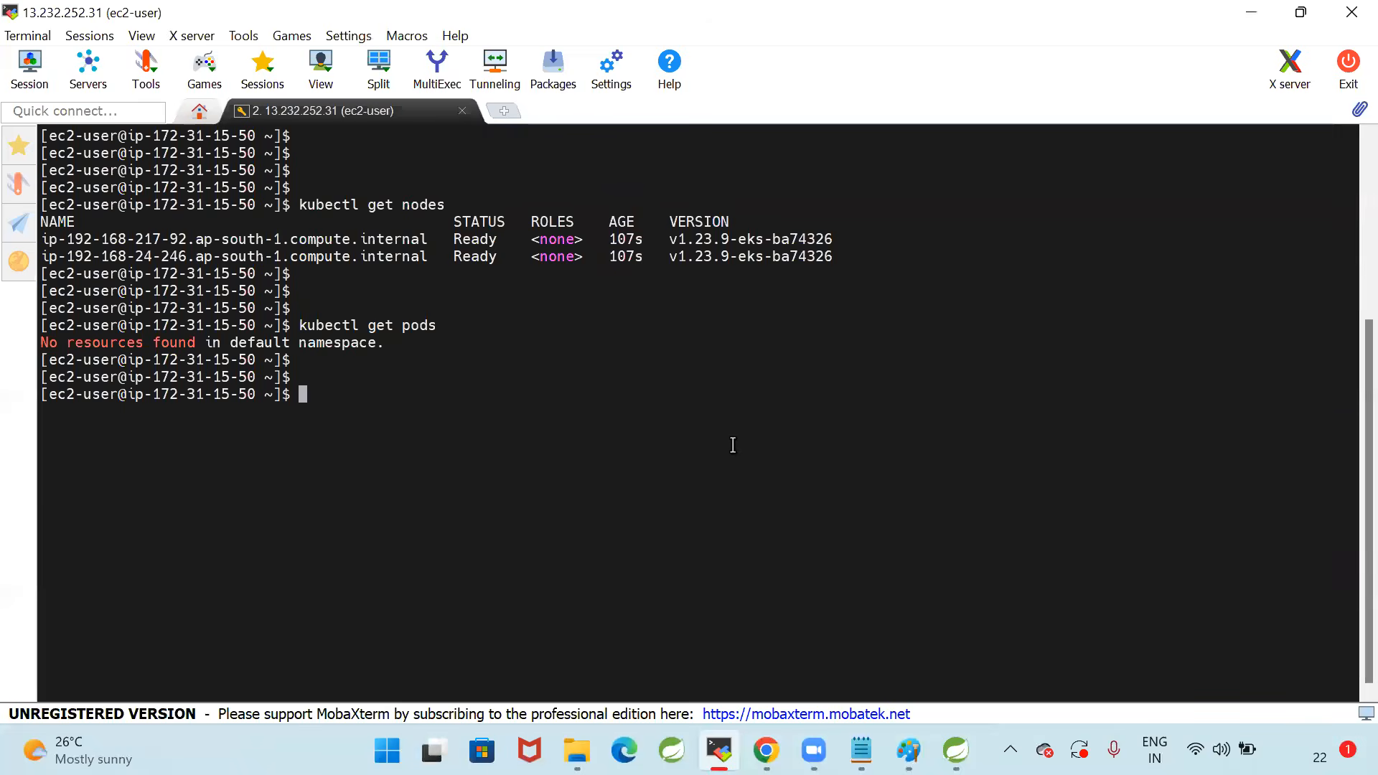
pyautogui.write('clear')
pyautogui.press('Return')
# List the cluster's worker nodes again with kubectl get nodes
pyautogui.press('Return')
pyautogui.press('Return')
pyautogui.write('kubectl get nodes')
pyautogui.press('Return')
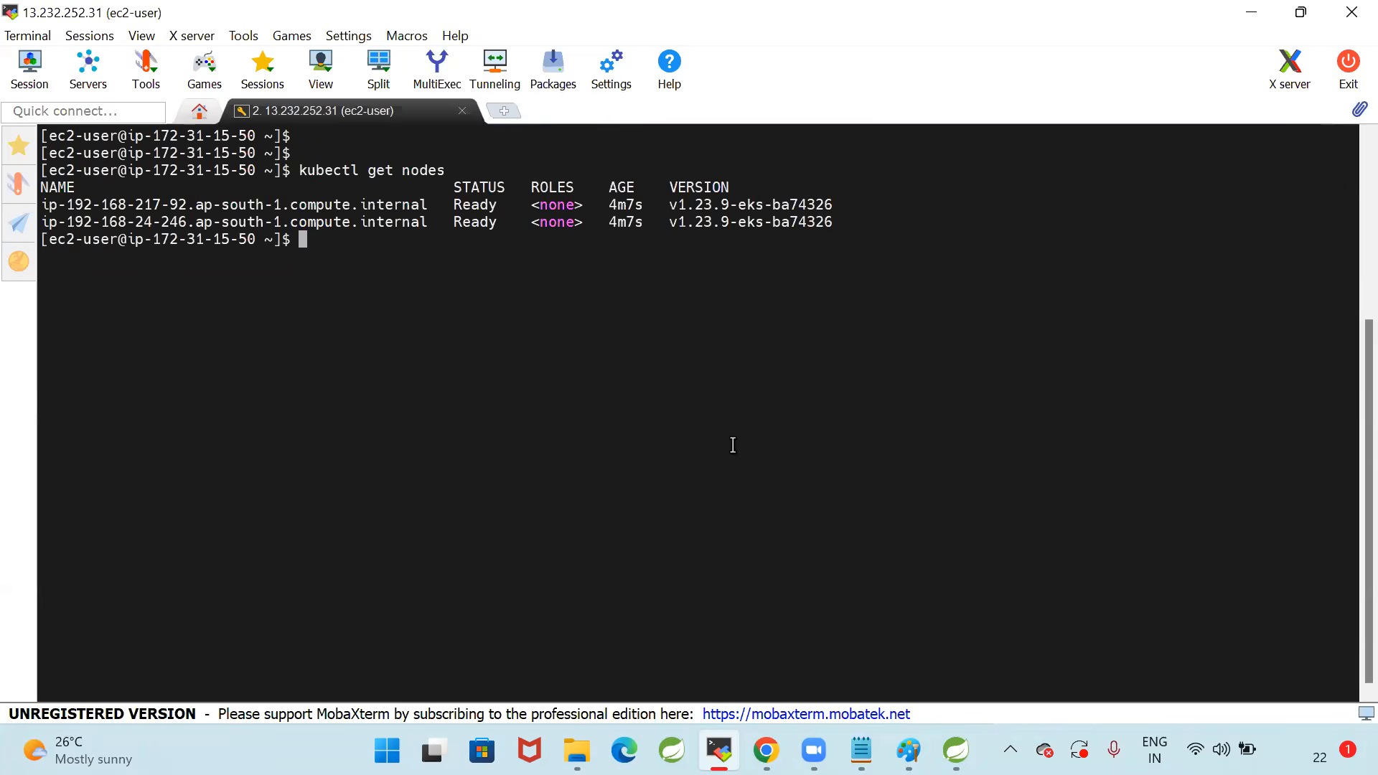
# Check the default namespace for pods again with kubectl get pods
pyautogui.press('Return')
pyautogui.press('Return')
pyautogui.press('Return')
pyautogui.write('kubectl get pods')
pyautogui.press('Return')
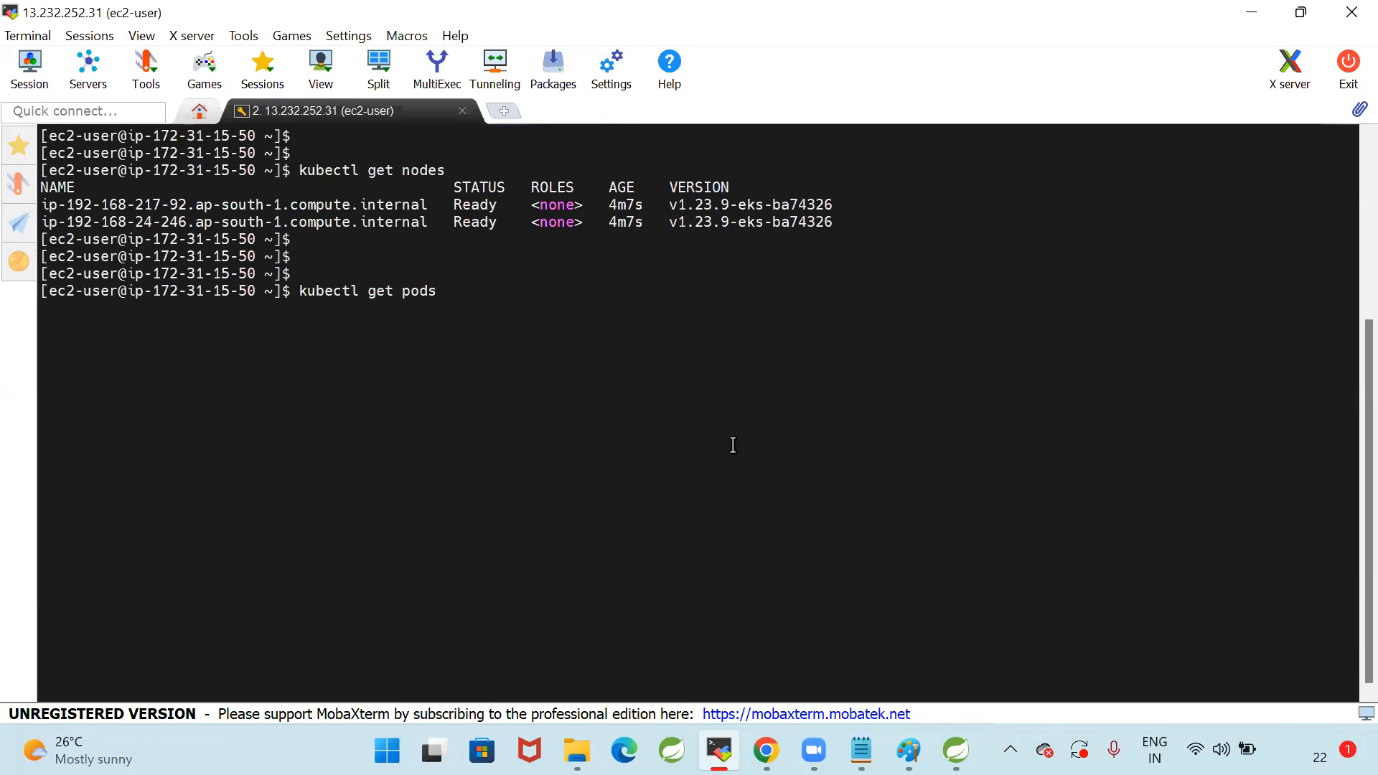
pyautogui.press('Return')
pyautogui.press('Return')
pyautogui.press('Return')
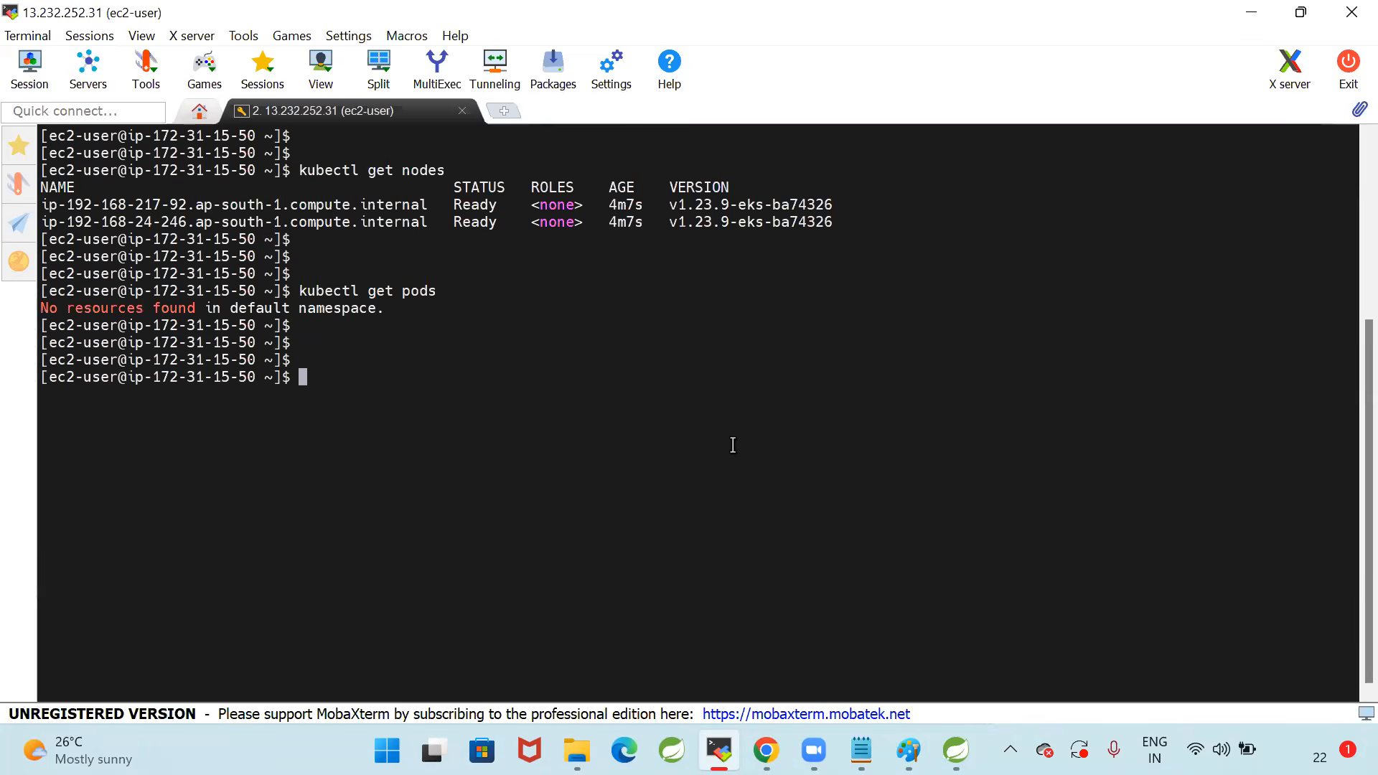
pyautogui.press('Return')
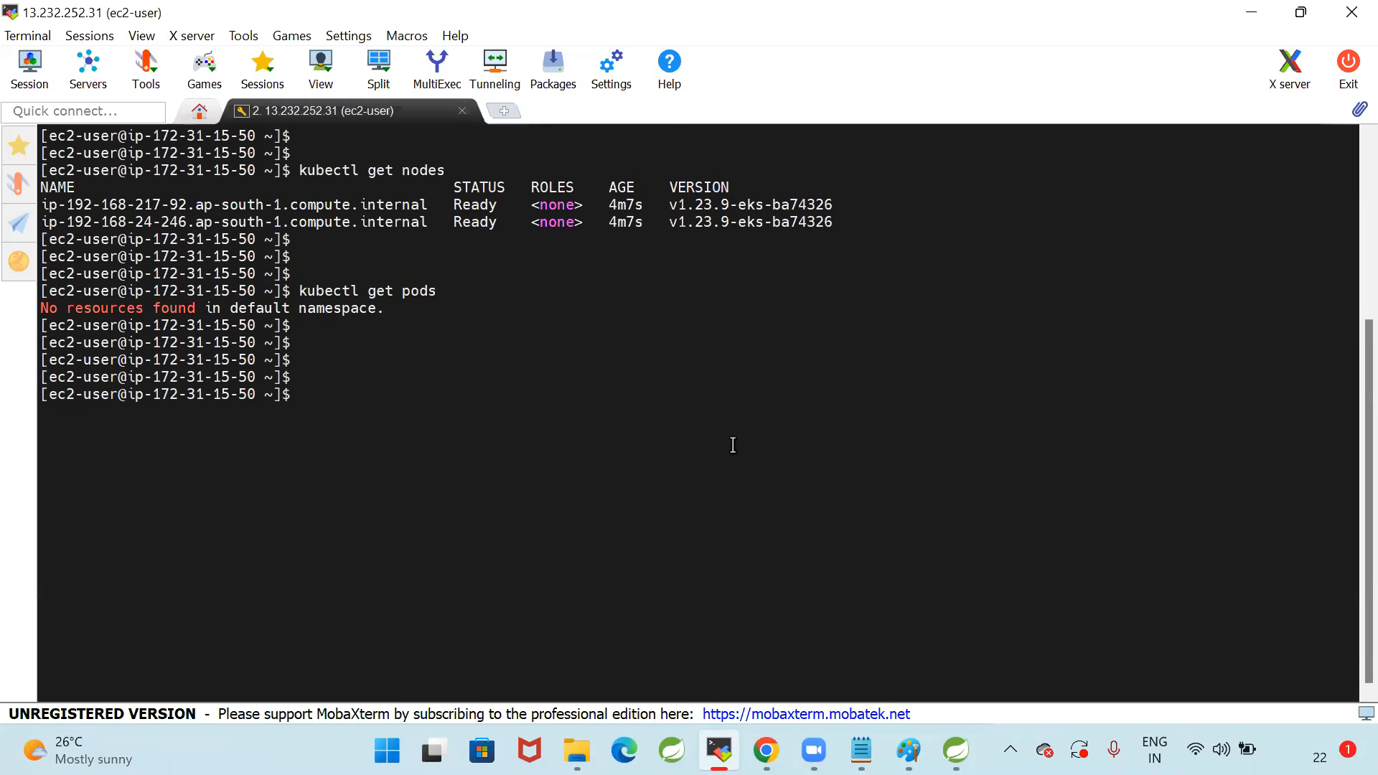
# Review the architecture diagram in Paint and the aws eks update-kubeconfig example's cluster name and region arguments in 10_EKS-Setup.txt
pyautogui.click(908, 750)
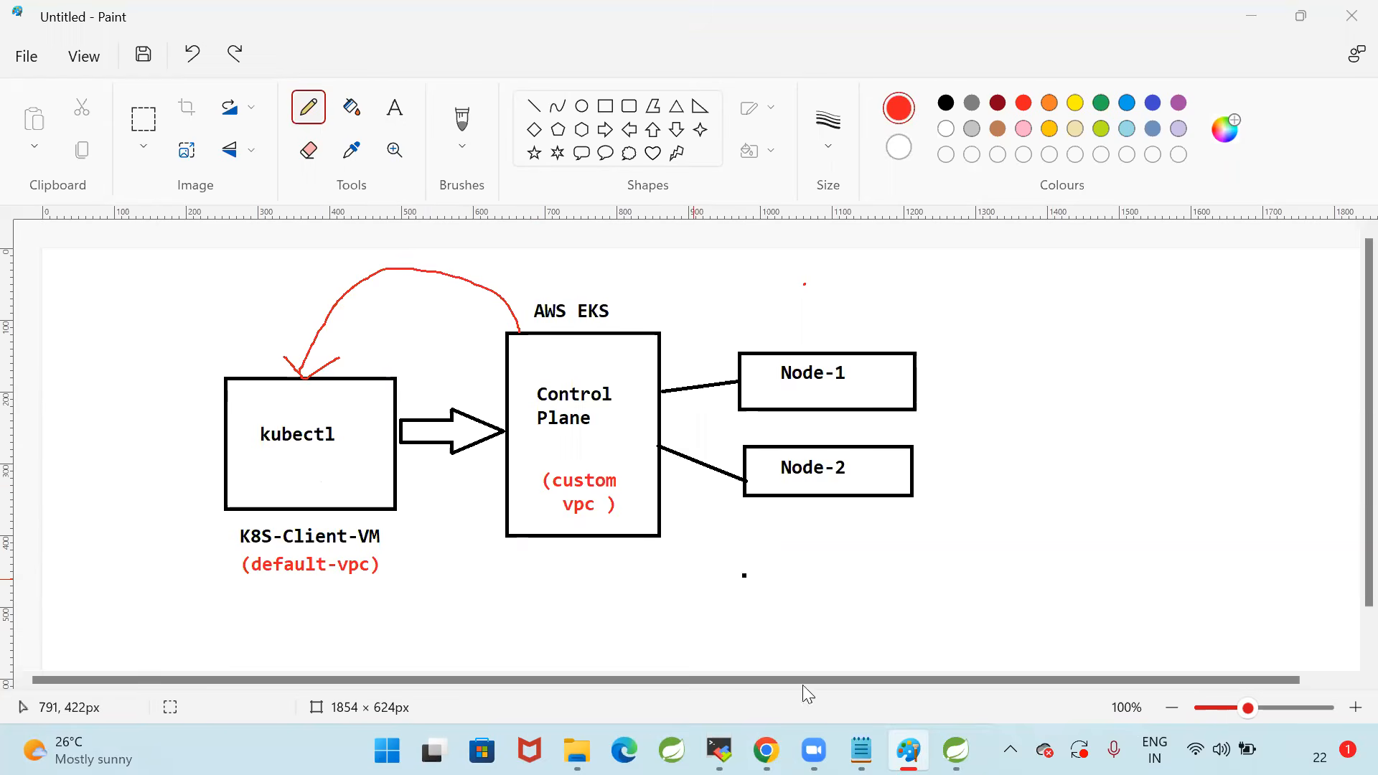
pyautogui.click(861, 751)
pyautogui.scroll(3, 621, 523)
pyautogui.scroll(4, 329, 519)
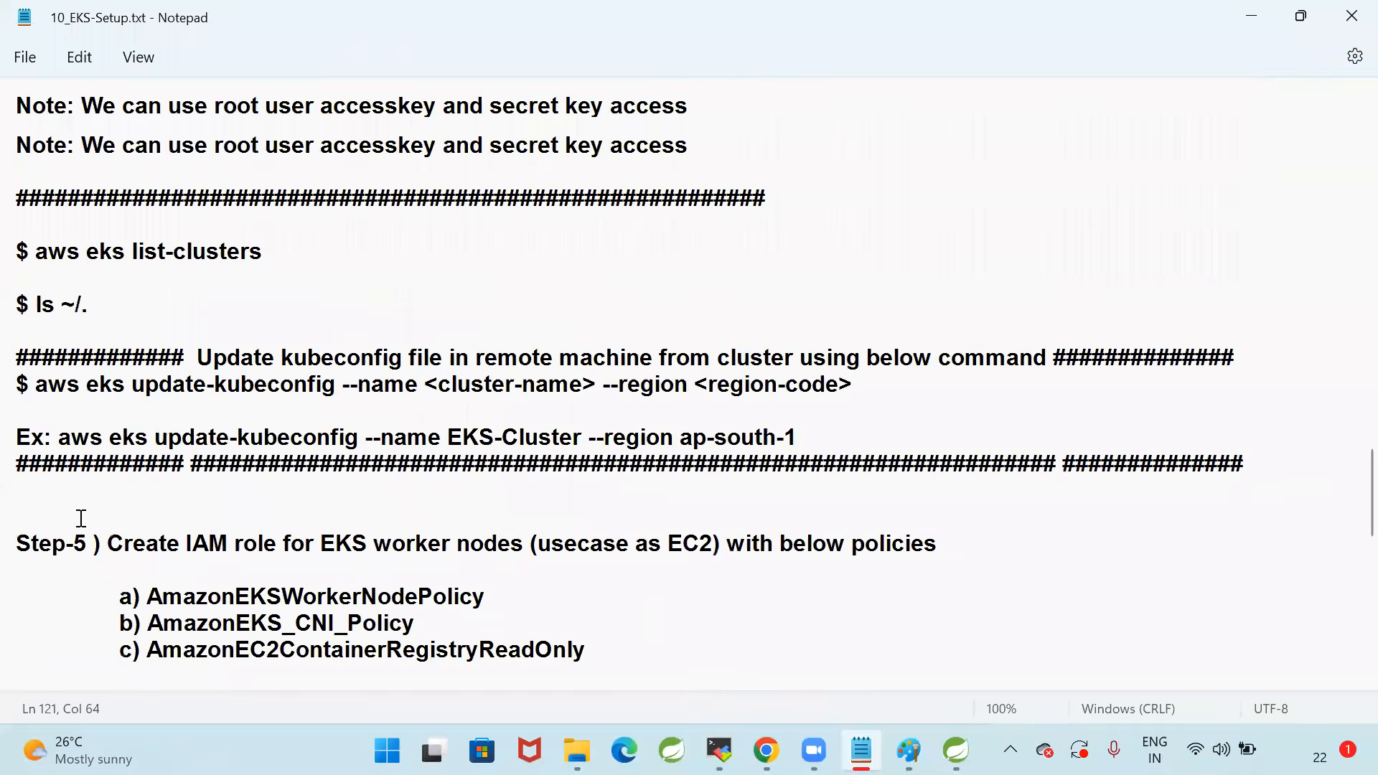
pyautogui.moveTo(58, 516); pyautogui.dragTo(806, 512)
pyautogui.click(760, 602)
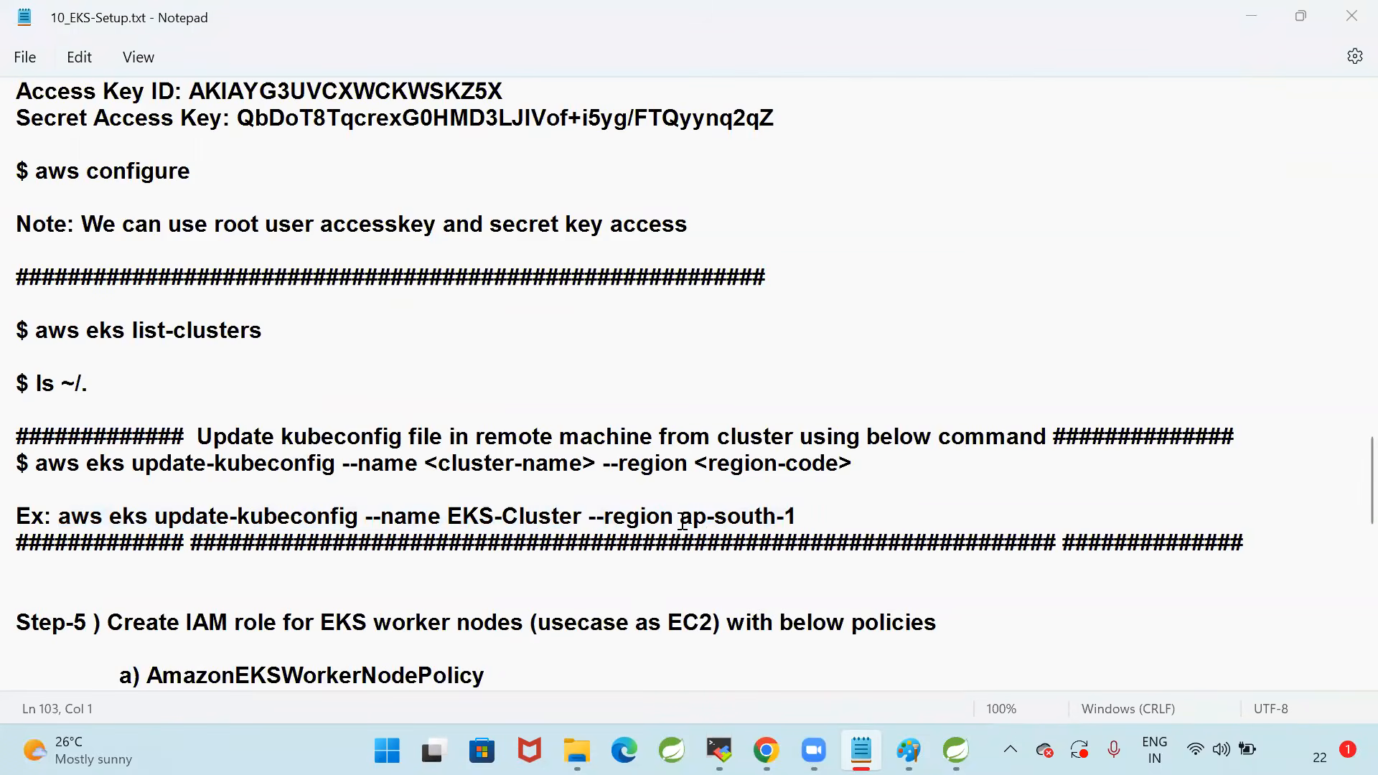
pyautogui.moveTo(681, 518); pyautogui.dragTo(818, 523)
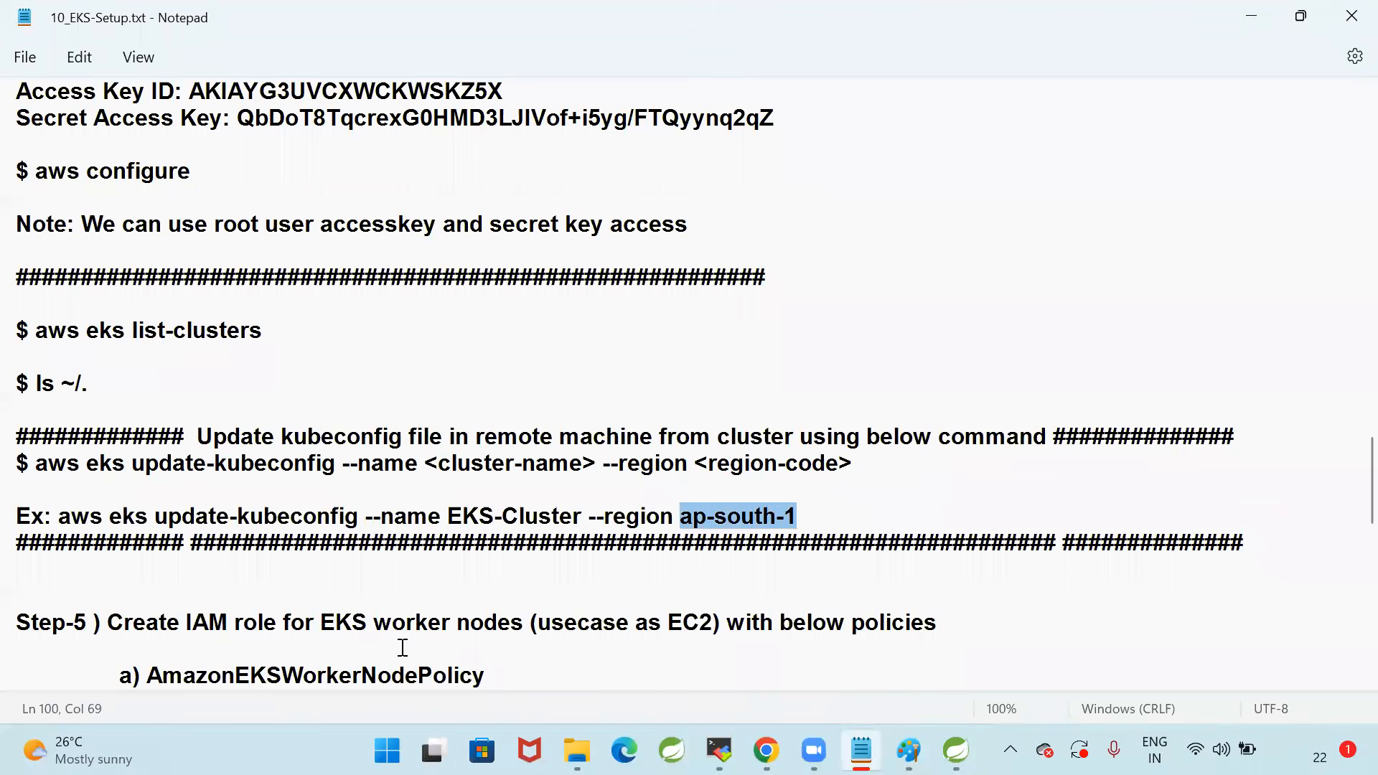
pyautogui.click(291, 622)
pyautogui.moveTo(64, 519); pyautogui.dragTo(589, 518)
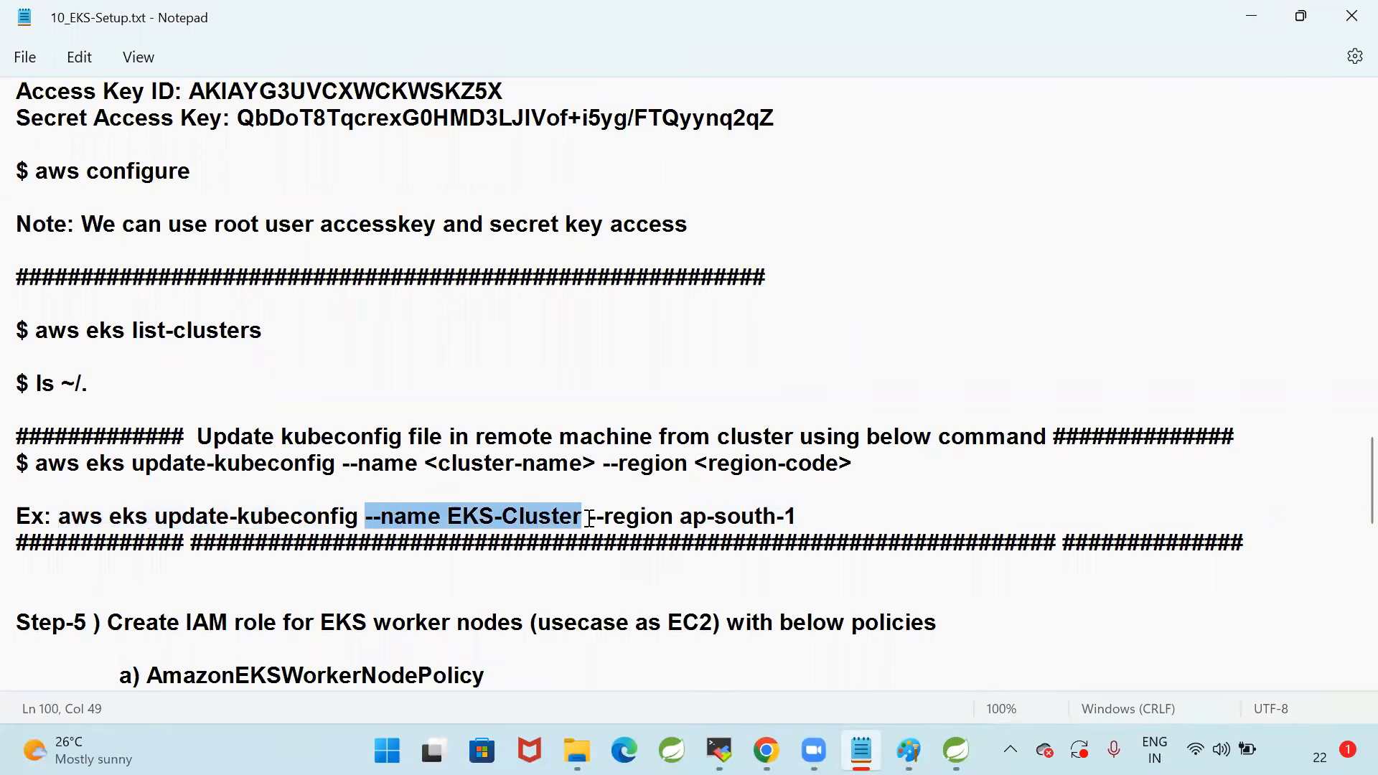
pyautogui.click(639, 572)
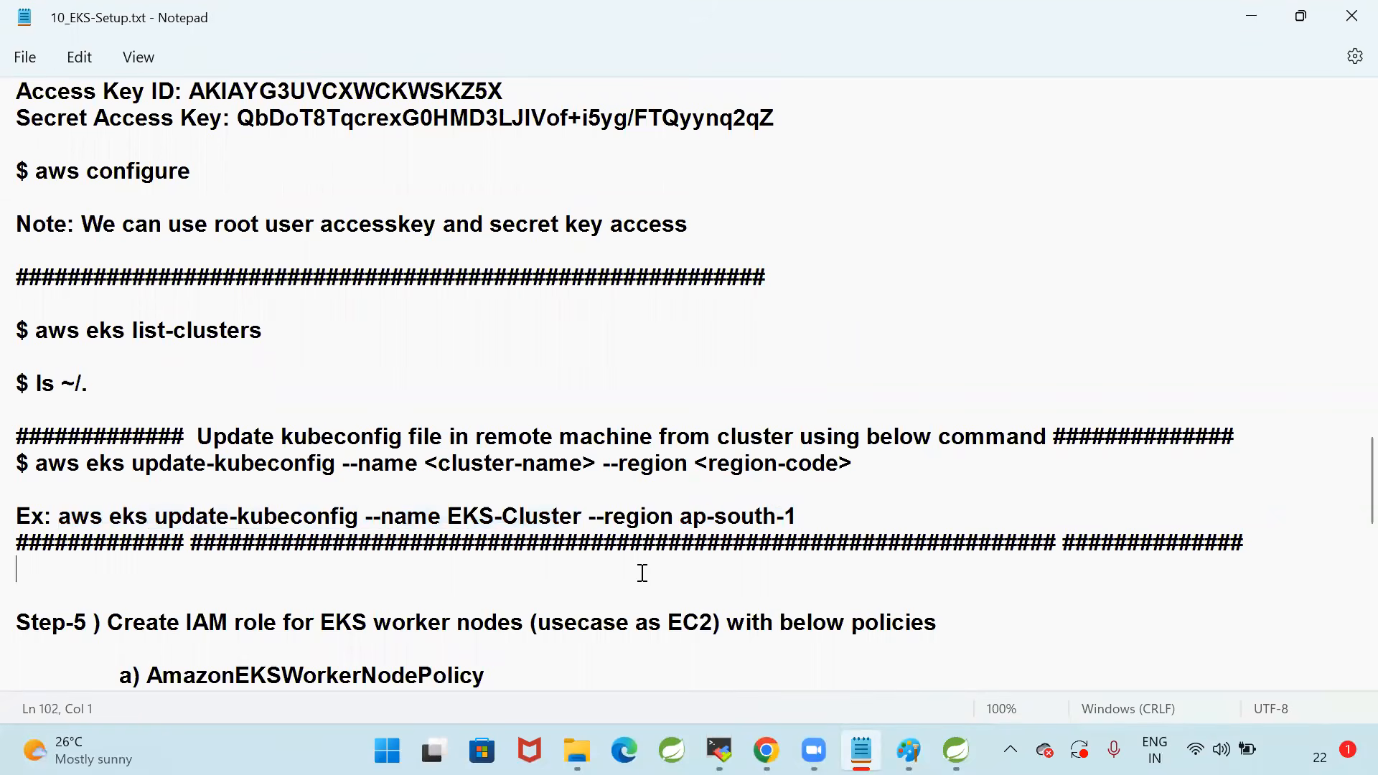
pyautogui.moveTo(589, 521); pyautogui.dragTo(825, 524)
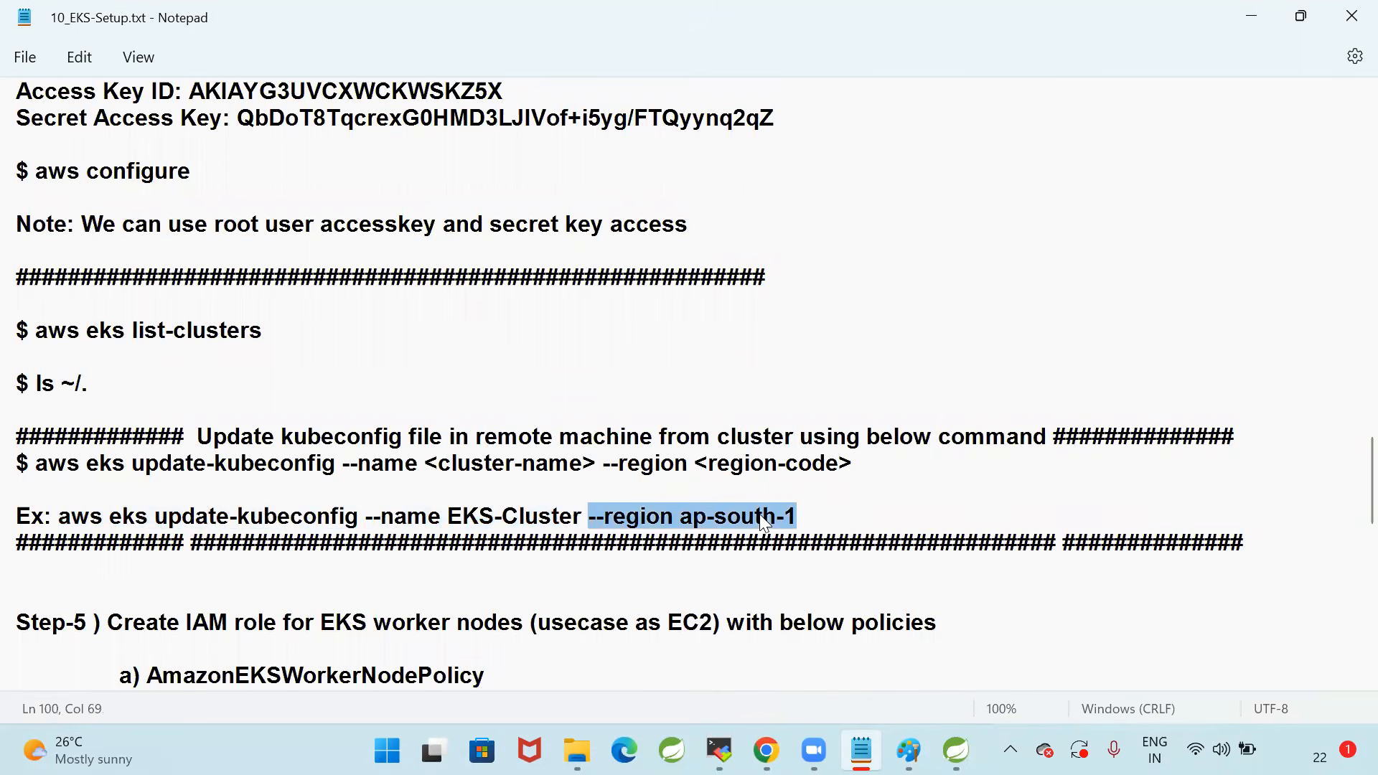
# Copy kubectl get pods --all-namespaces from Step-7 of the setup notes and run it in the MobaXterm session
pyautogui.scroll(-3, 821, 535)
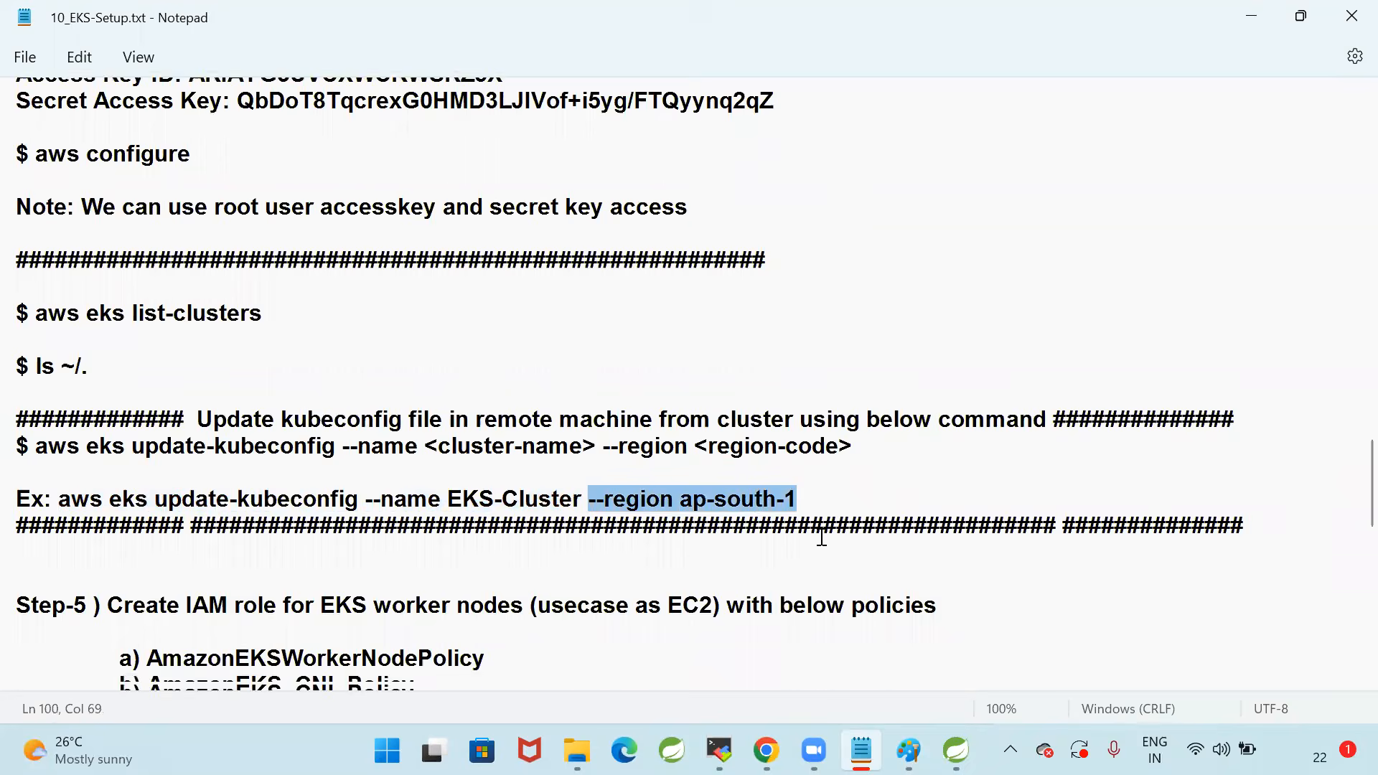
pyautogui.scroll(-7, 822, 537)
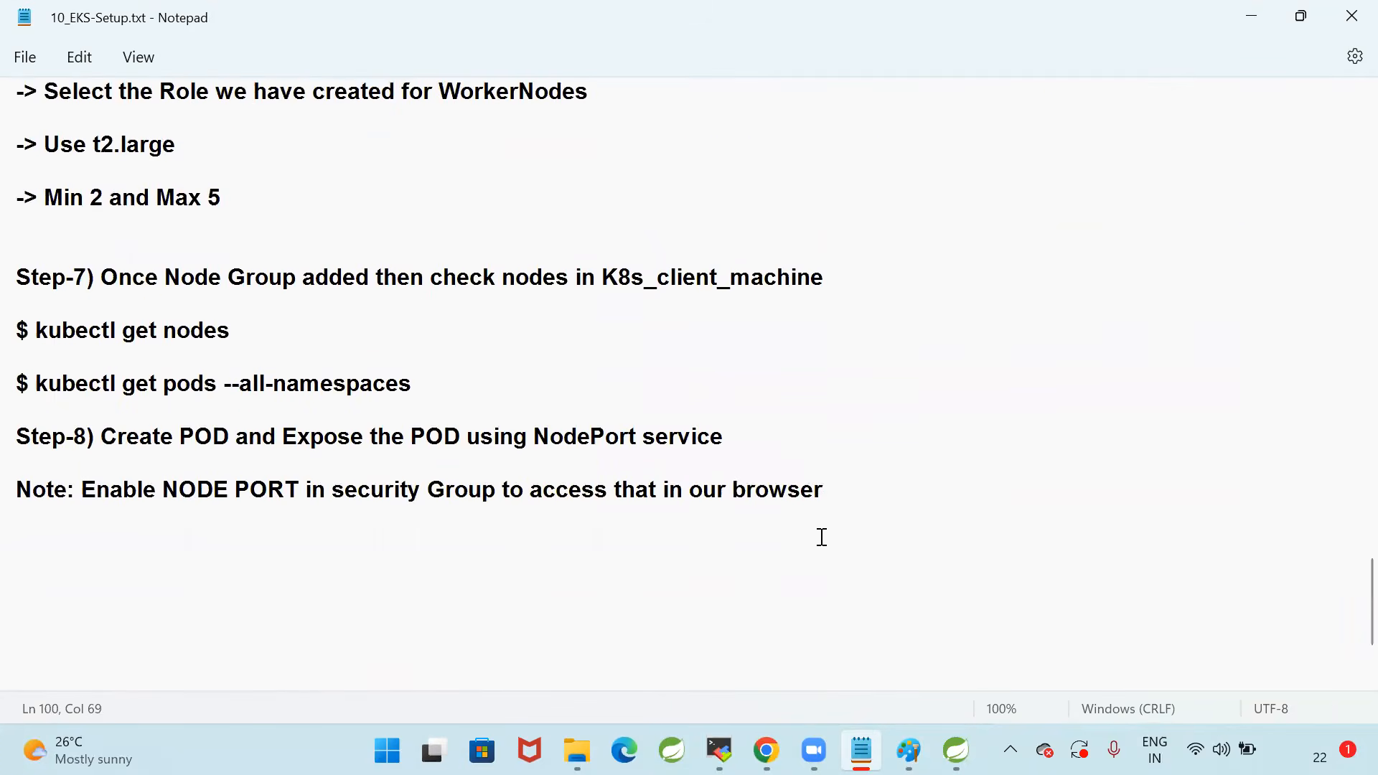
pyautogui.scroll(3, 822, 537)
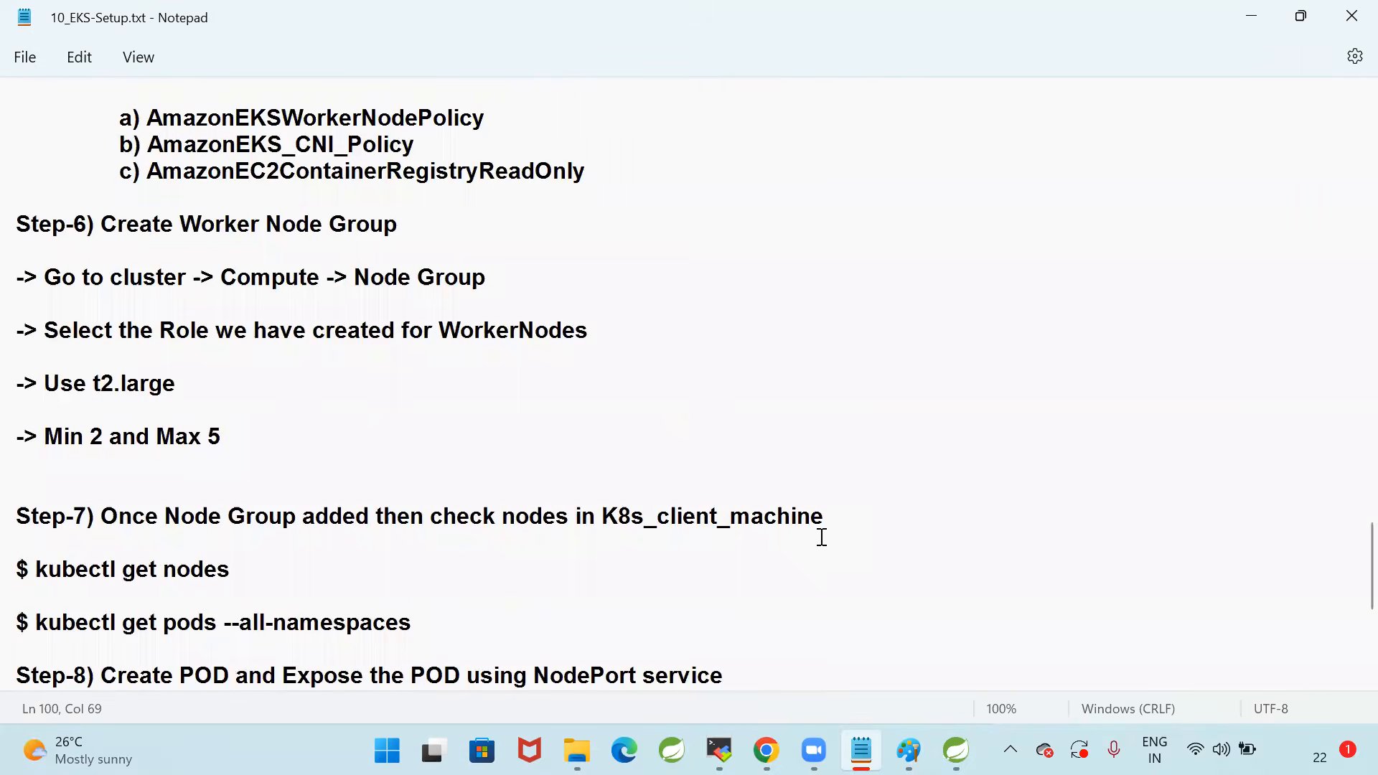
pyautogui.moveTo(37, 622); pyautogui.dragTo(614, 621)
pyautogui.hotkey('ctrl', 'c')
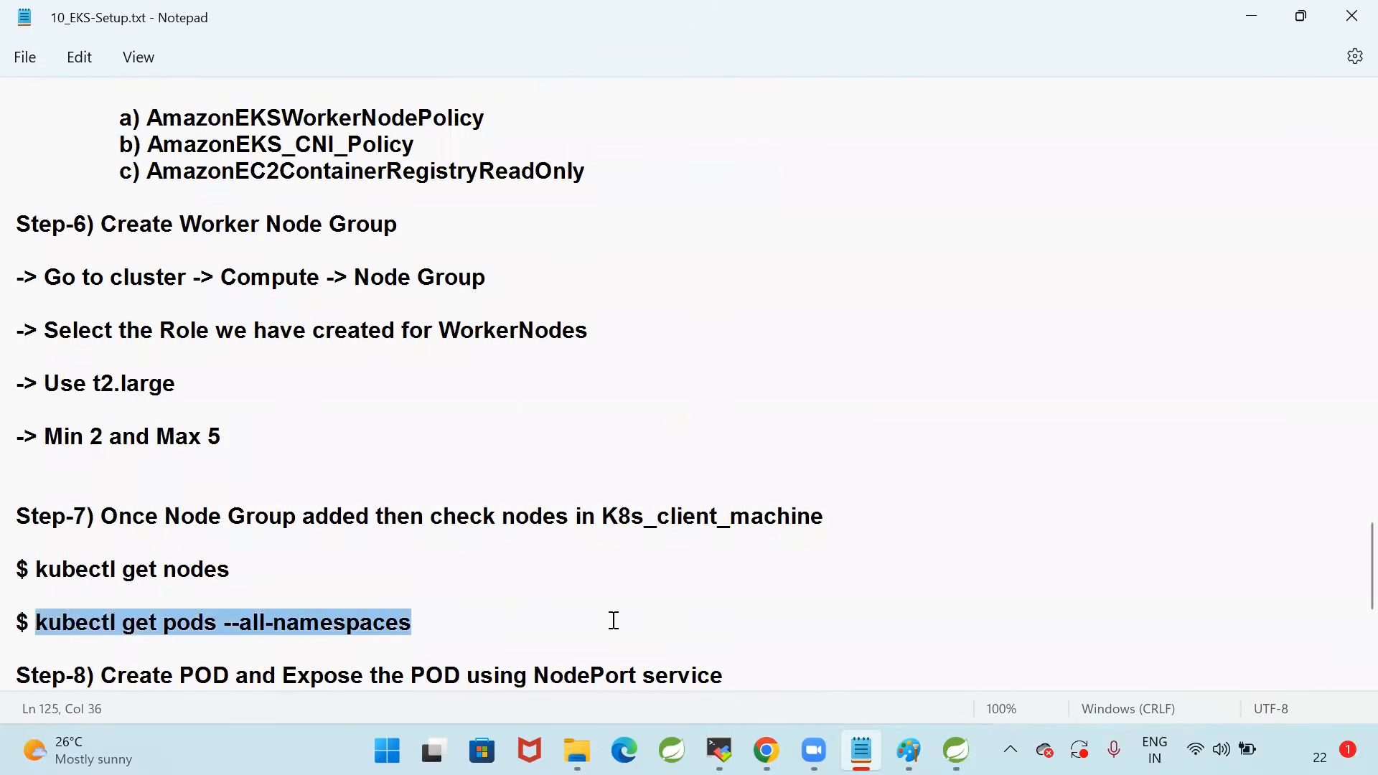
pyautogui.click(719, 750)
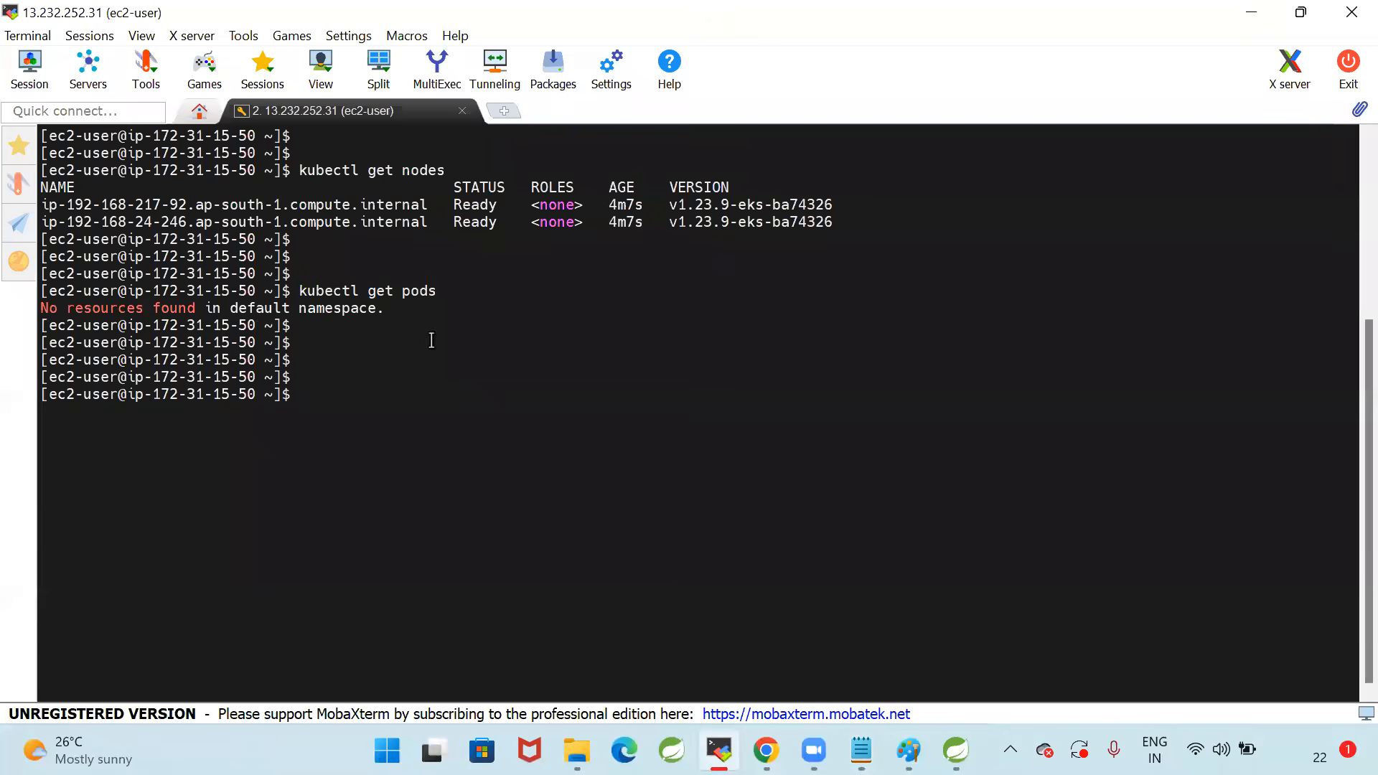
pyautogui.rightClick(573, 393)
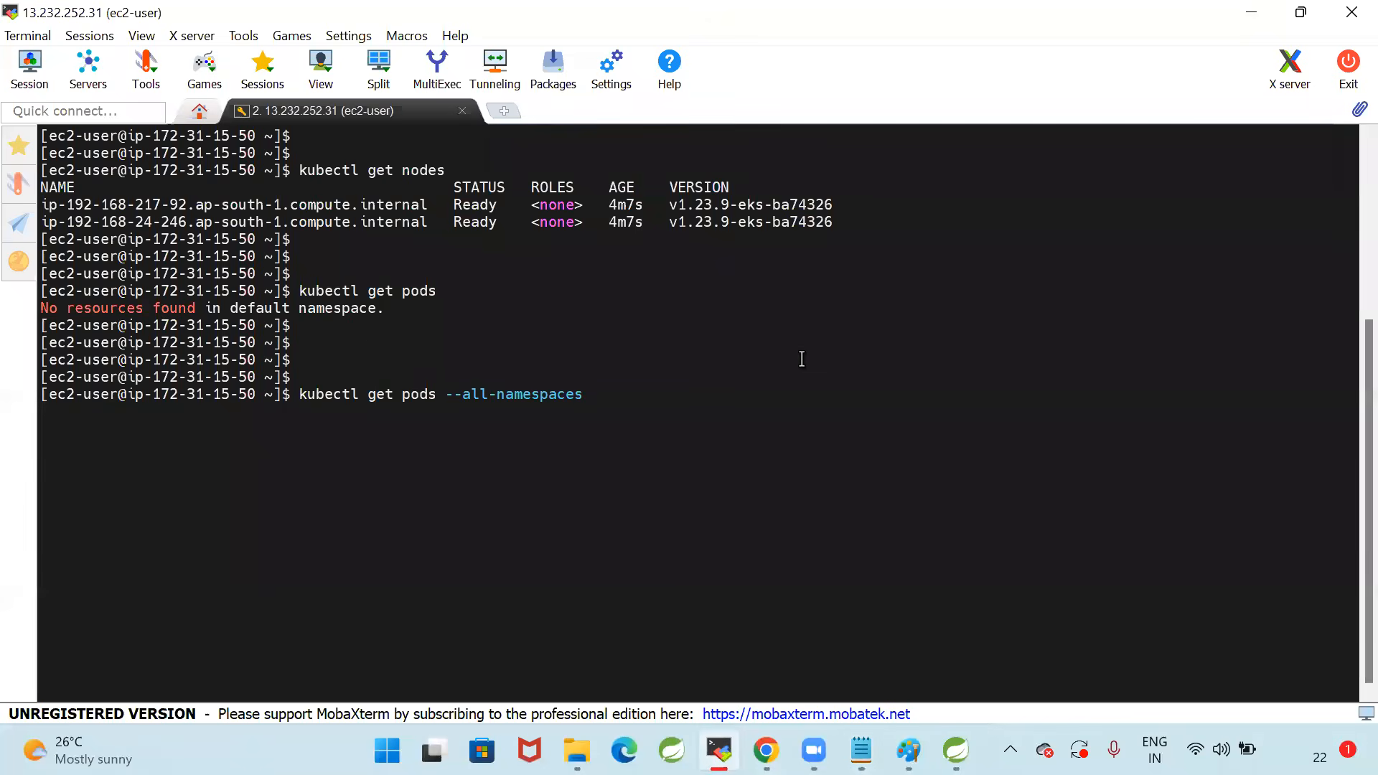
pyautogui.press('Return')
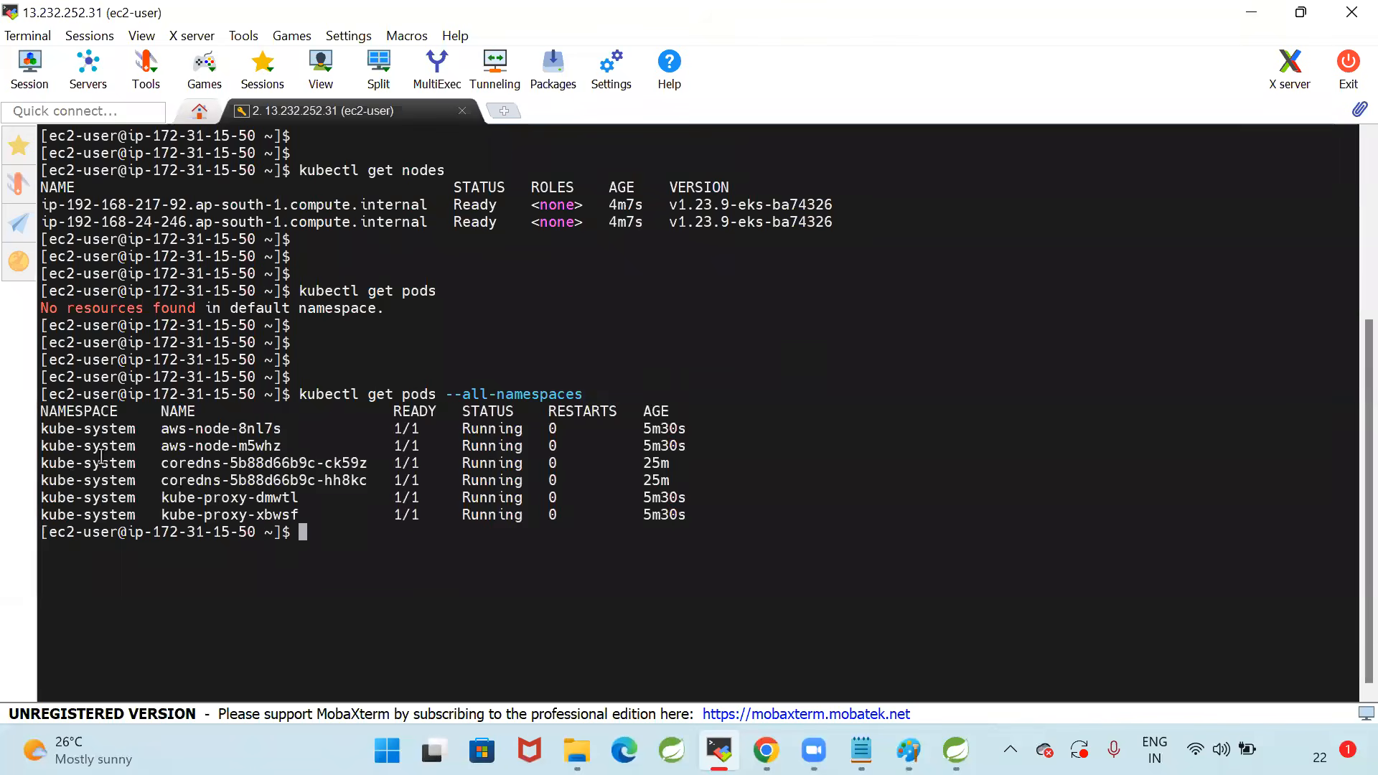
# Examine the aws-node and kube-proxy pods in the kube-system namespace listing
pyautogui.moveTo(164, 428); pyautogui.dragTo(312, 446)
pyautogui.click(245, 506)
pyautogui.moveTo(157, 497); pyautogui.dragTo(782, 512)
pyautogui.click(782, 513)
pyautogui.moveTo(162, 497); pyautogui.dragTo(767, 514)
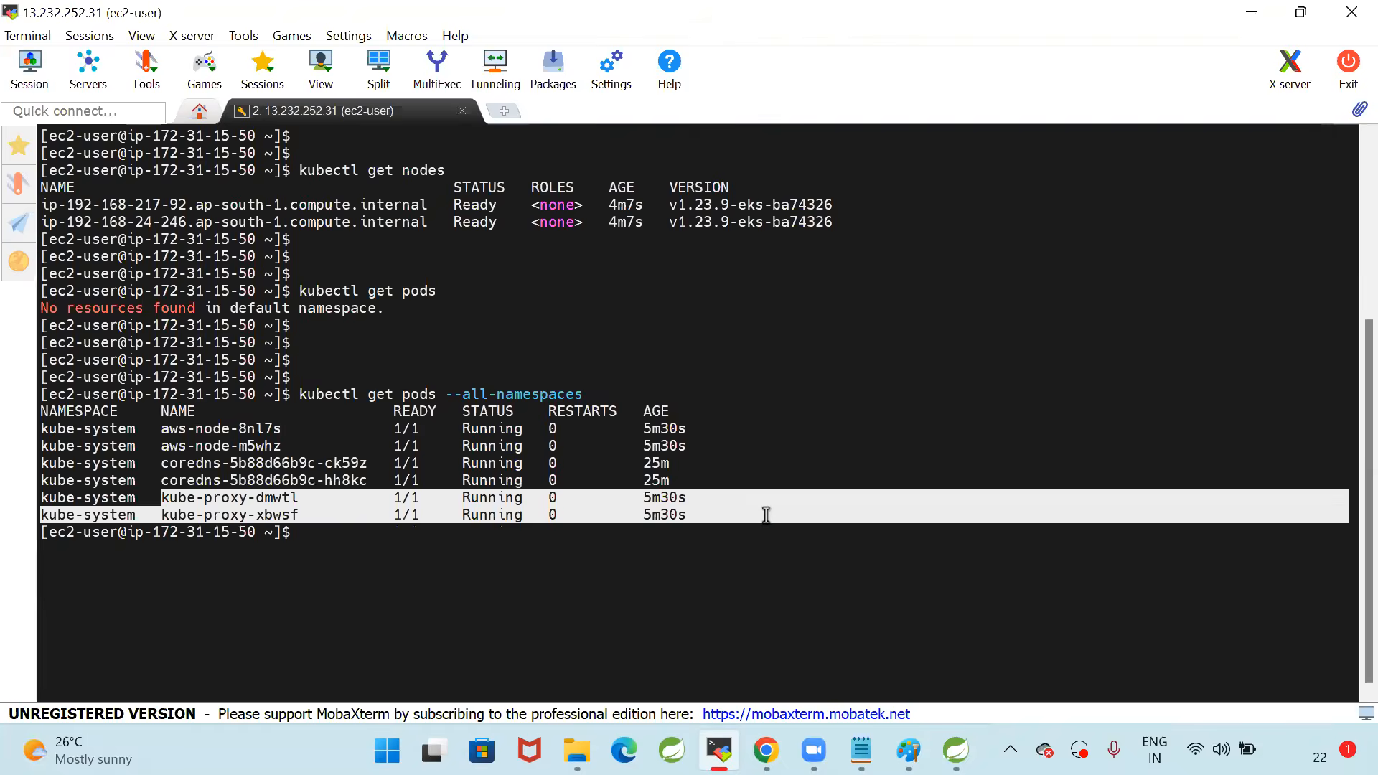
pyautogui.click(766, 514)
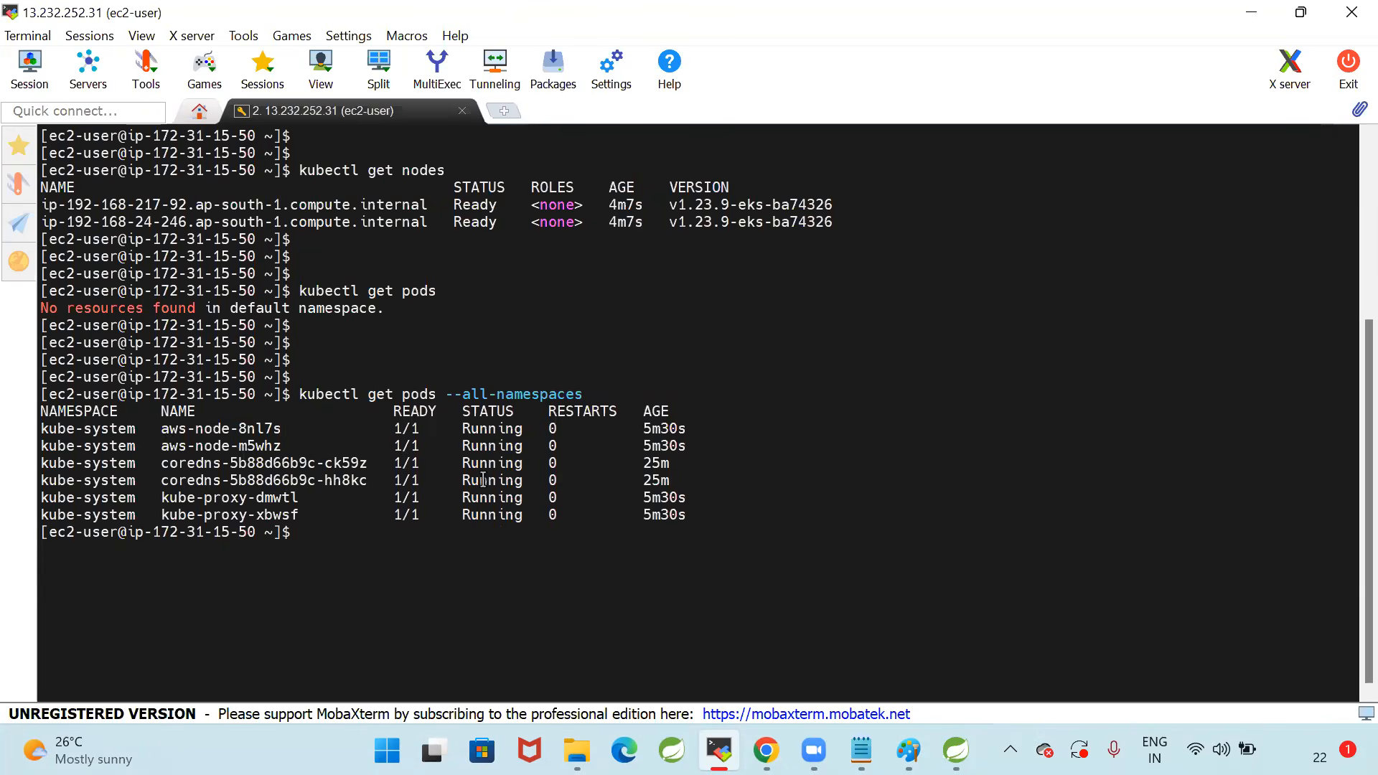
# Clear the terminal and list the pods in all namespaces again with kubectl get pods --all-namespaces
pyautogui.write('clear')
pyautogui.press('Return')
pyautogui.press('Return')
pyautogui.press('Return')
pyautogui.press('Up')
pyautogui.press('Up')
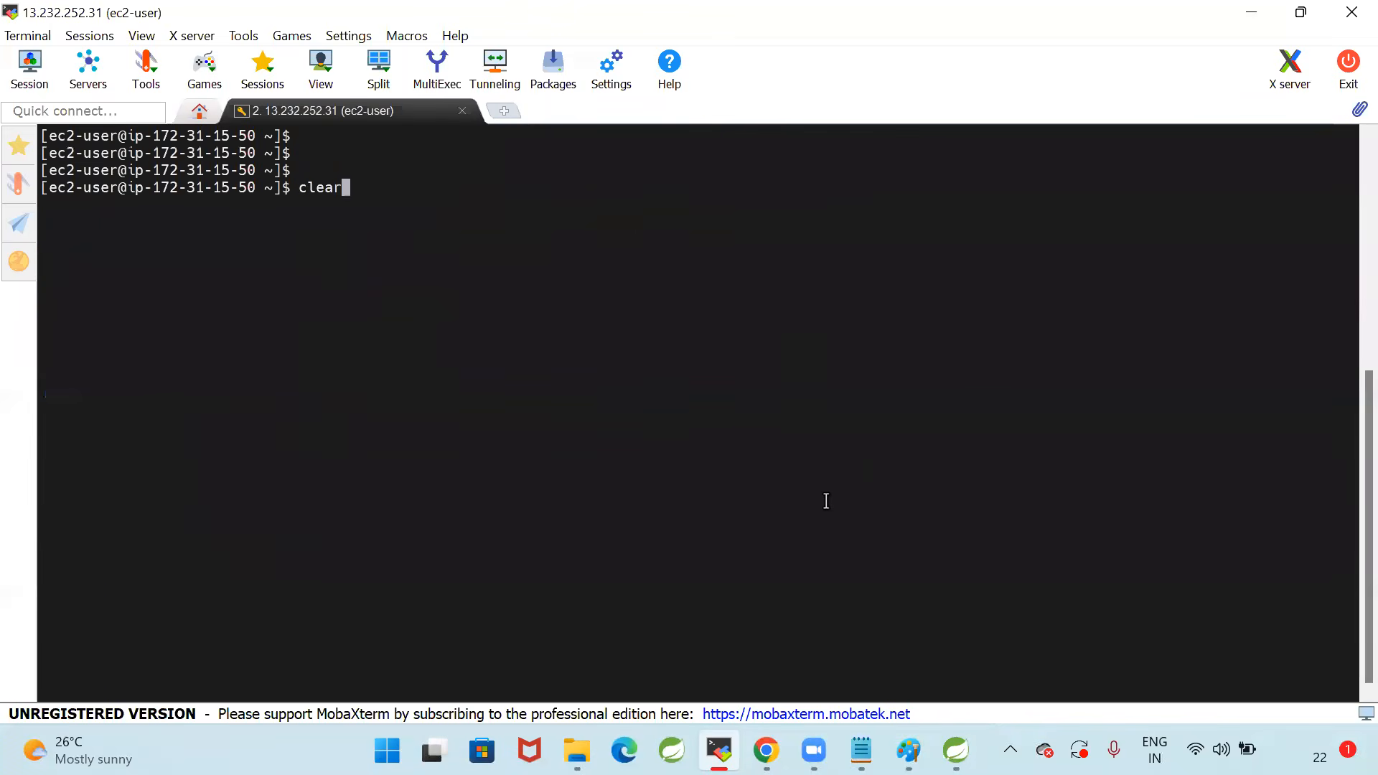
pyautogui.press('Return')
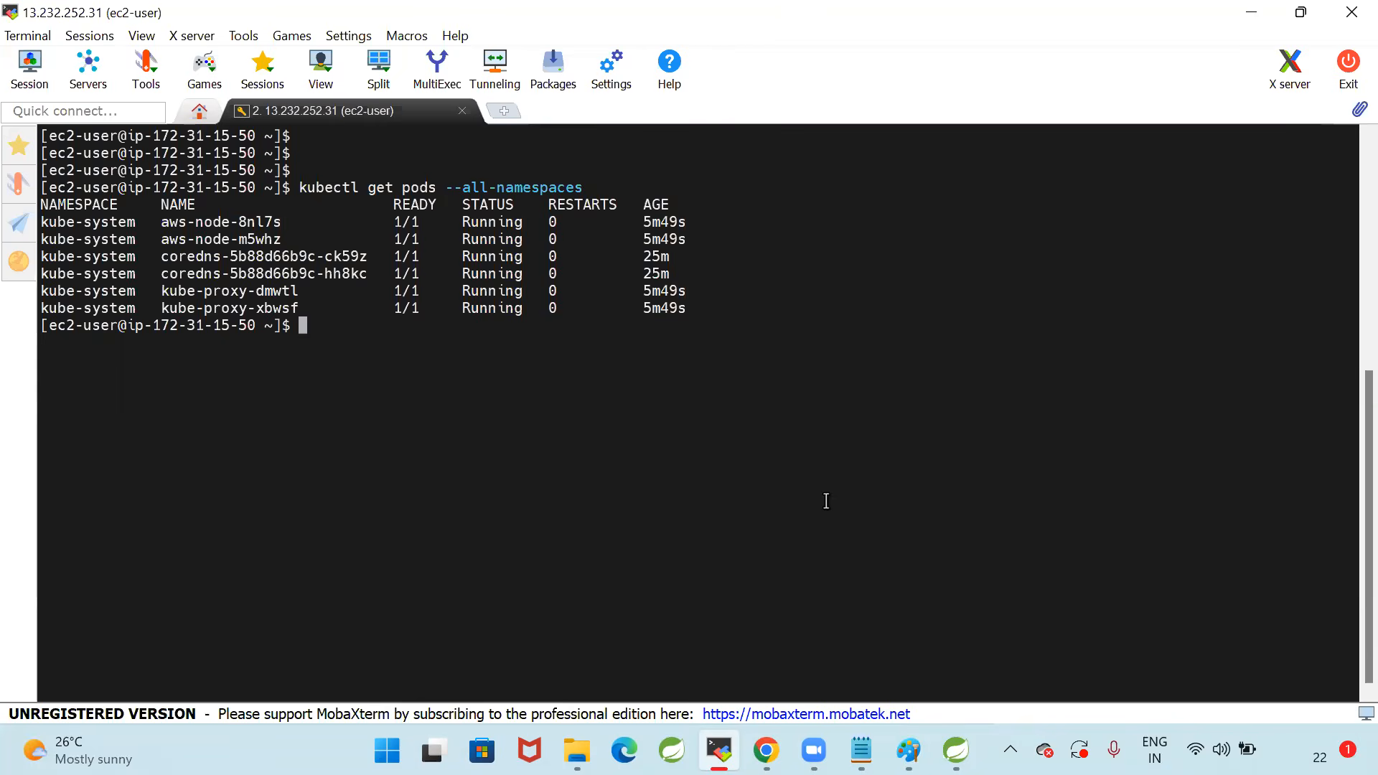
pyautogui.press('Return')
pyautogui.press('Return')
pyautogui.press('Return')
pyautogui.press('Return')
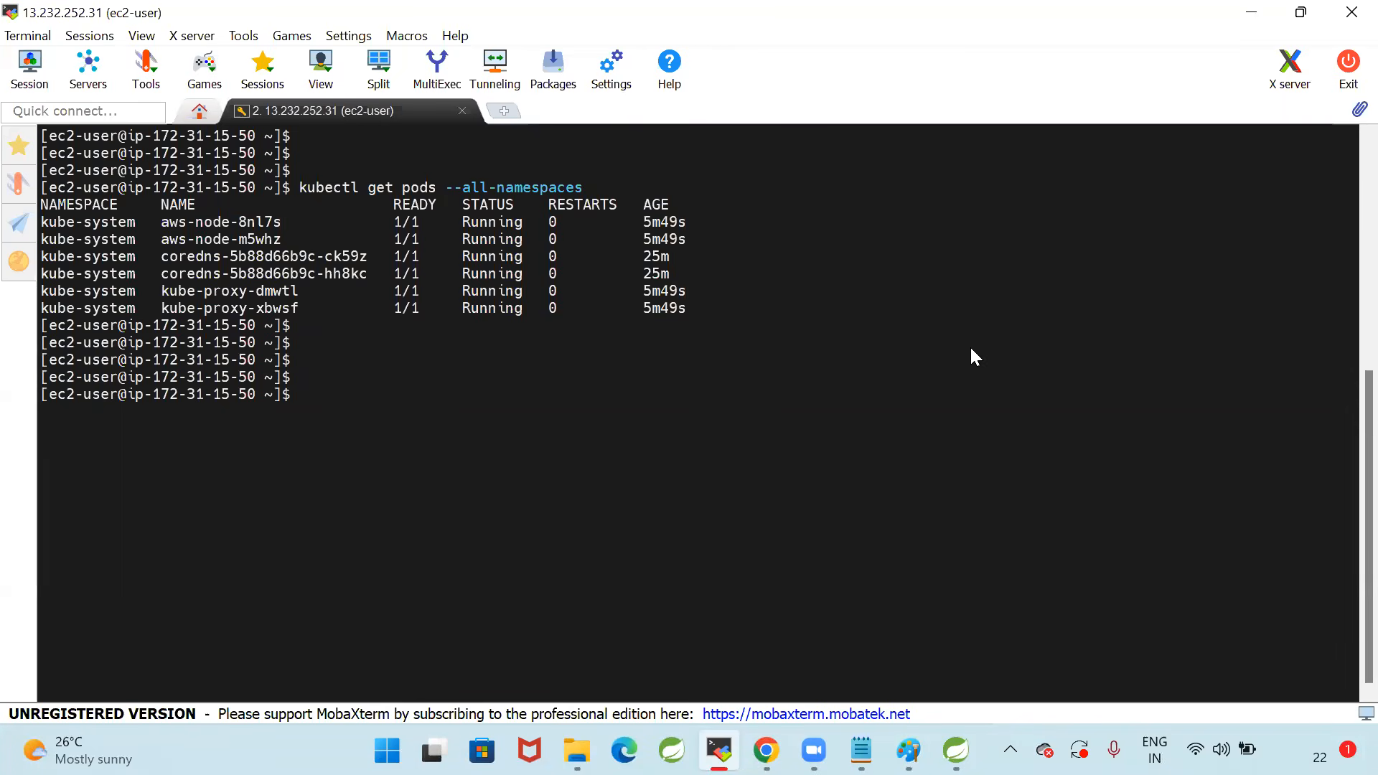
# Return to 10_EKS-Setup.txt and review the worker node group, node check and NodePort service steps
pyautogui.hotkey('alt', 'Tab')
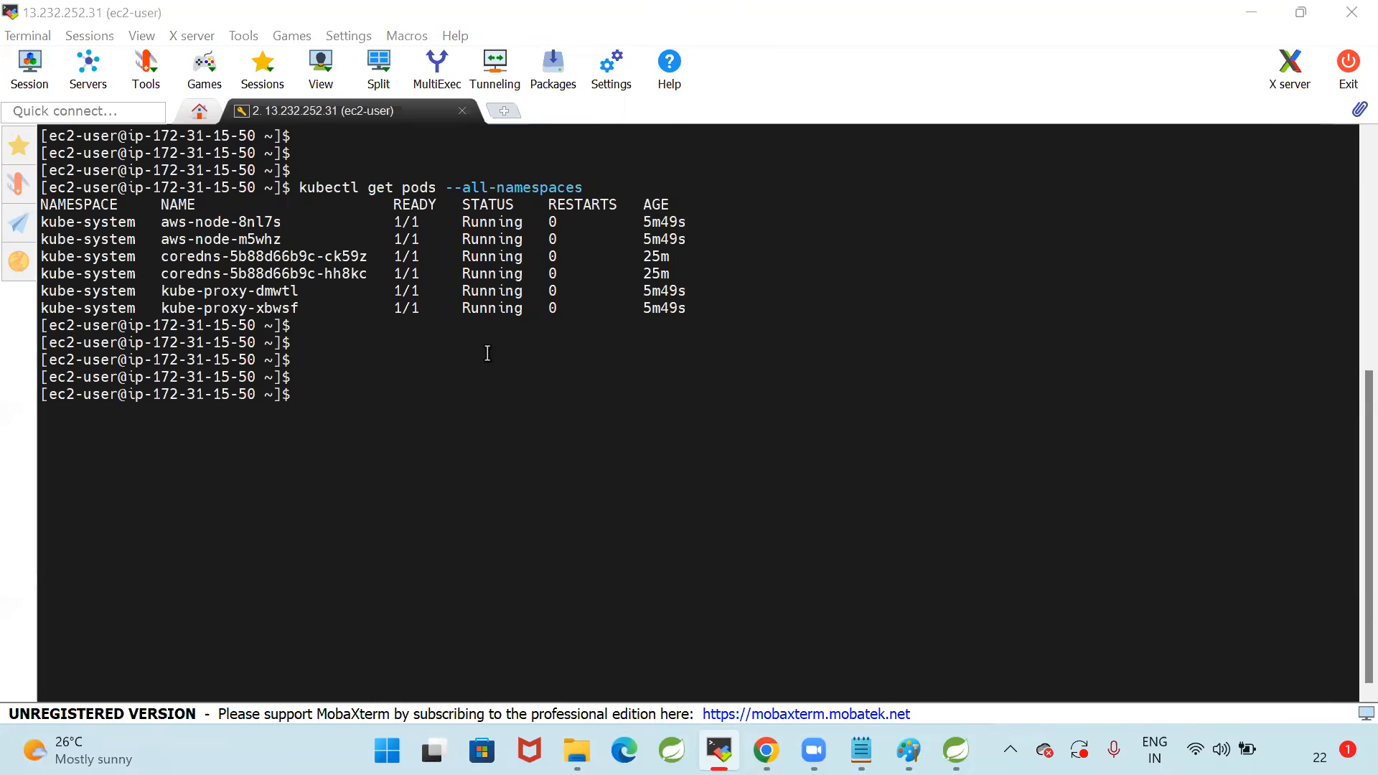
pyautogui.click(710, 413)
pyautogui.hotkey('alt', 'Tab')
pyautogui.scroll(-3, 637, 498)
pyautogui.click(756, 366)
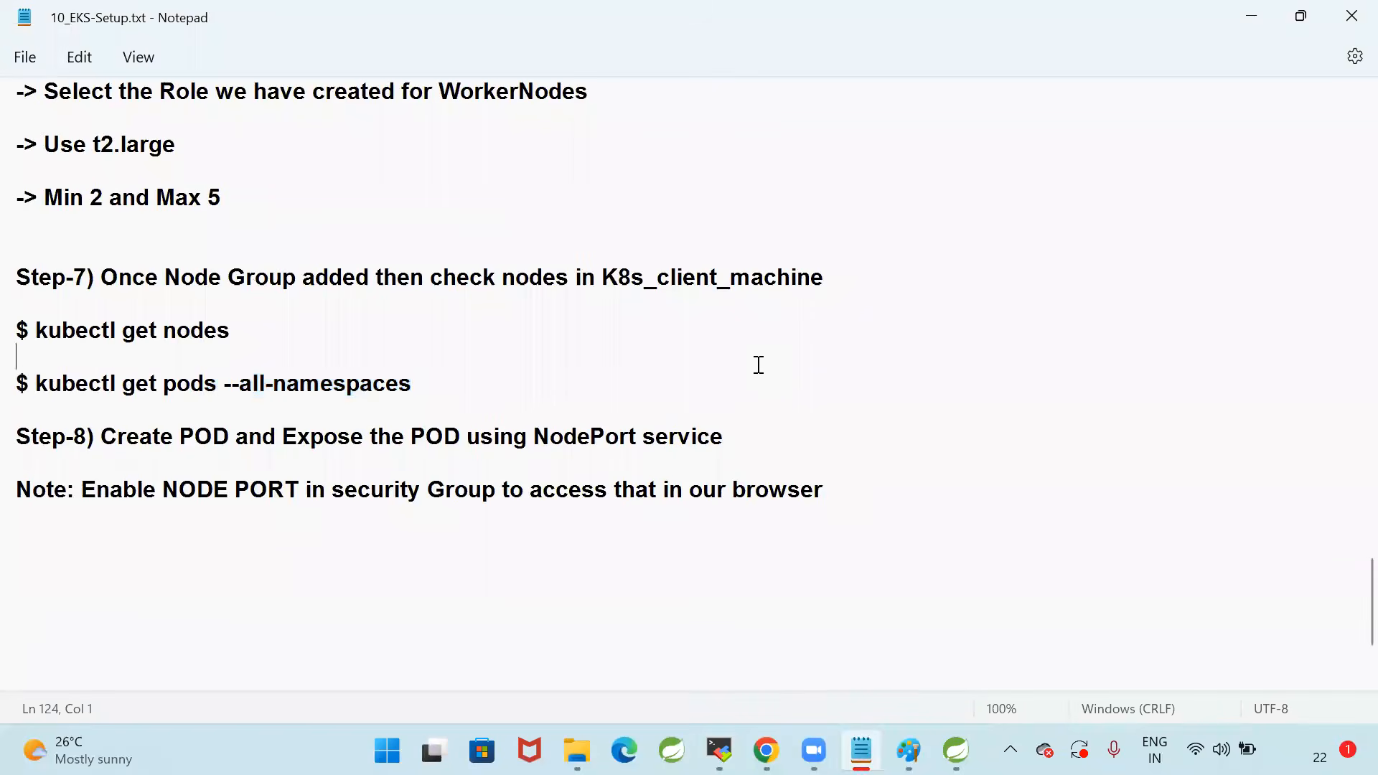
pyautogui.scroll(3, 786, 477)
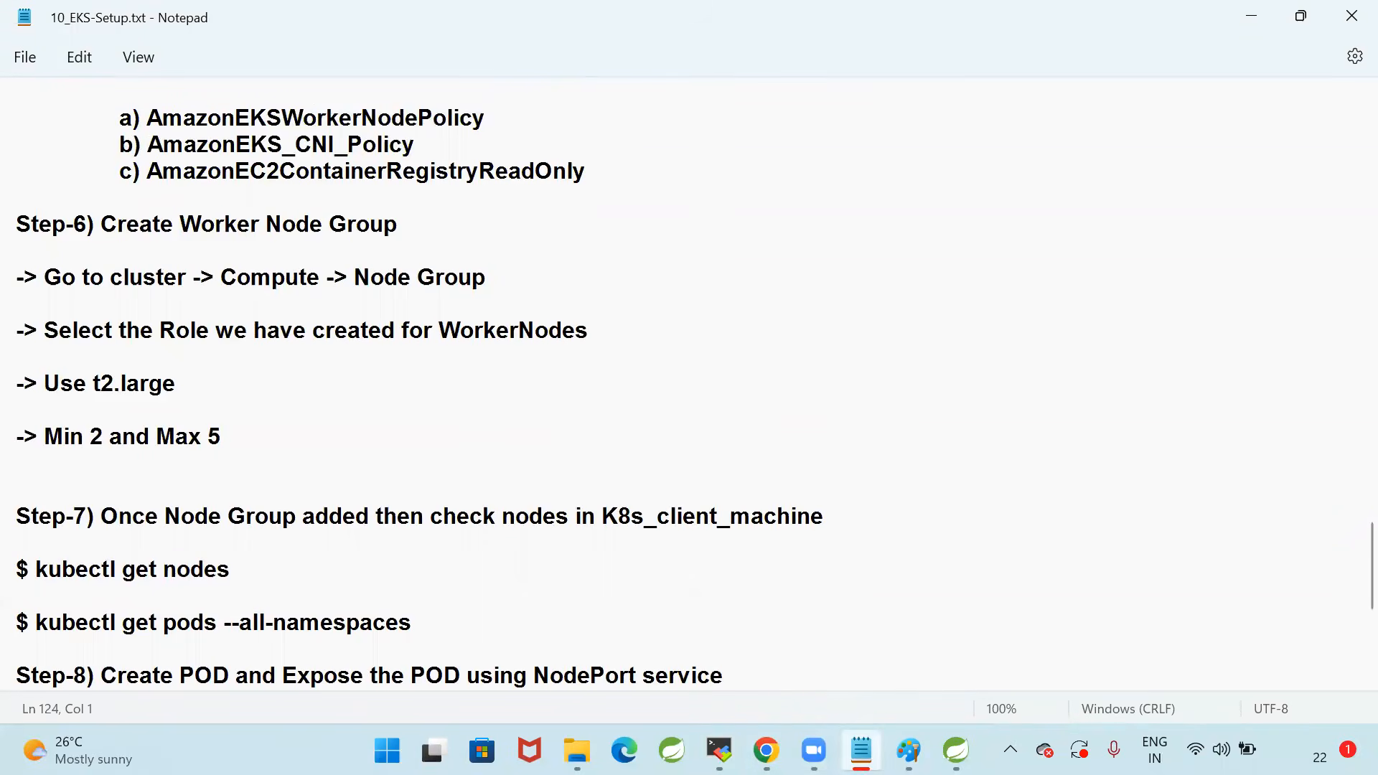
# Switch to File Explorer and look for the Kubernetes notes in the DevOps folder inside classes\06-DEVOPS
pyautogui.click(719, 750)
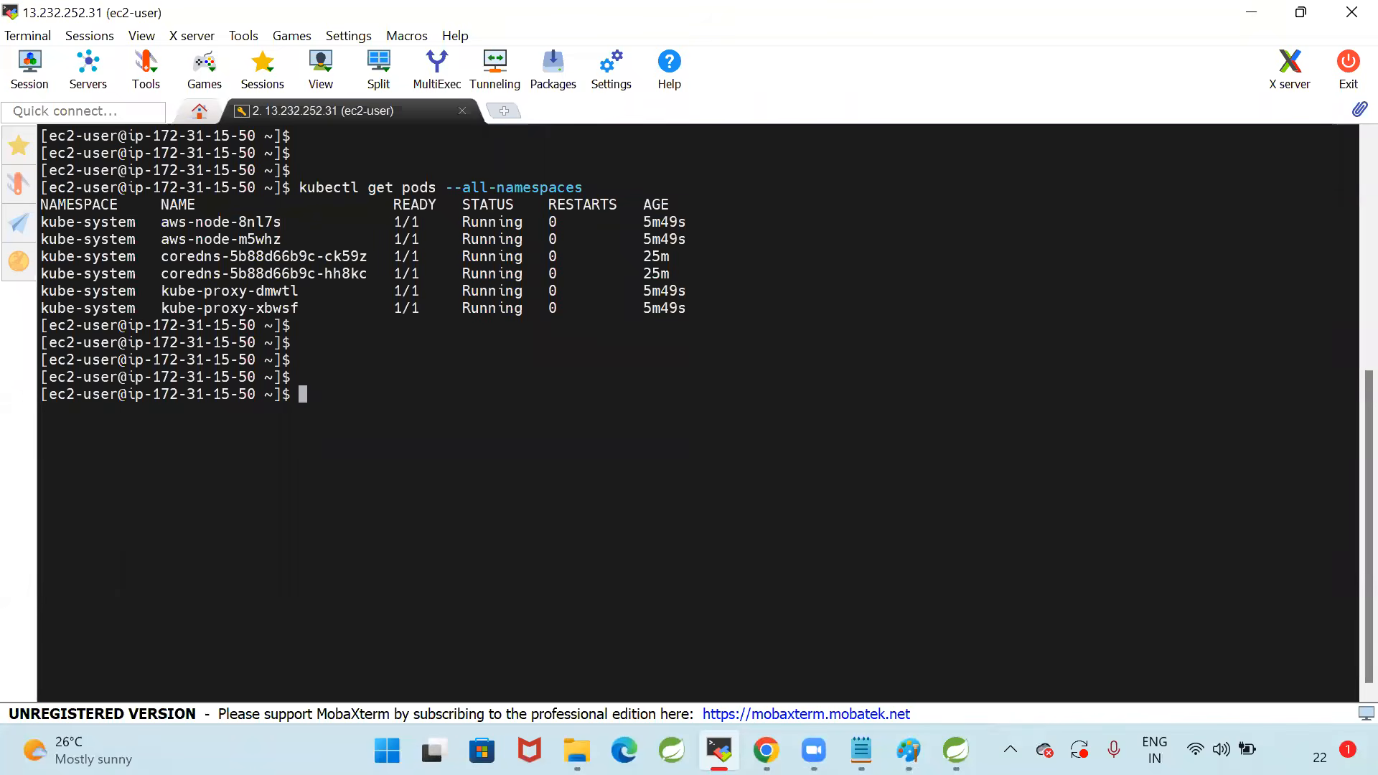
pyautogui.click(577, 751)
pyautogui.click(301, 108)
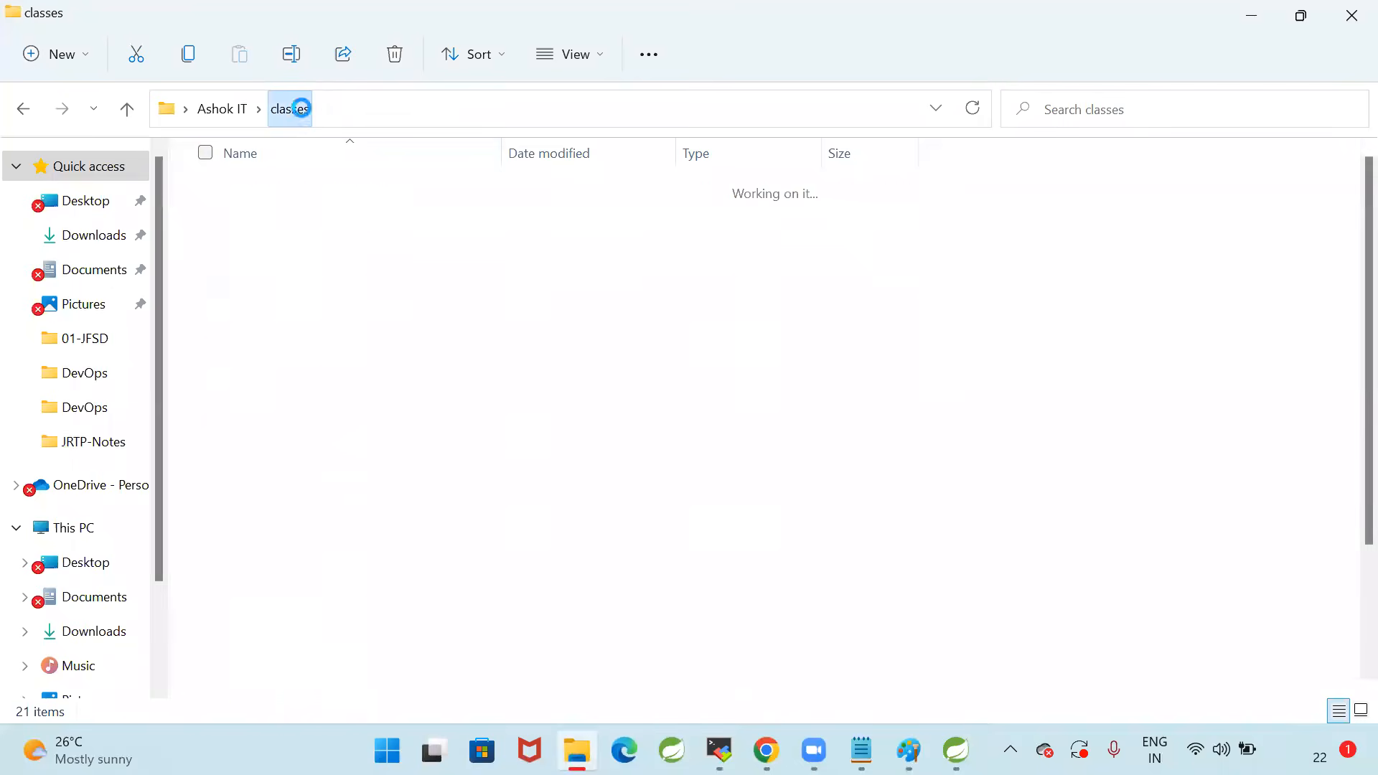
pyautogui.scroll(2, 358, 460)
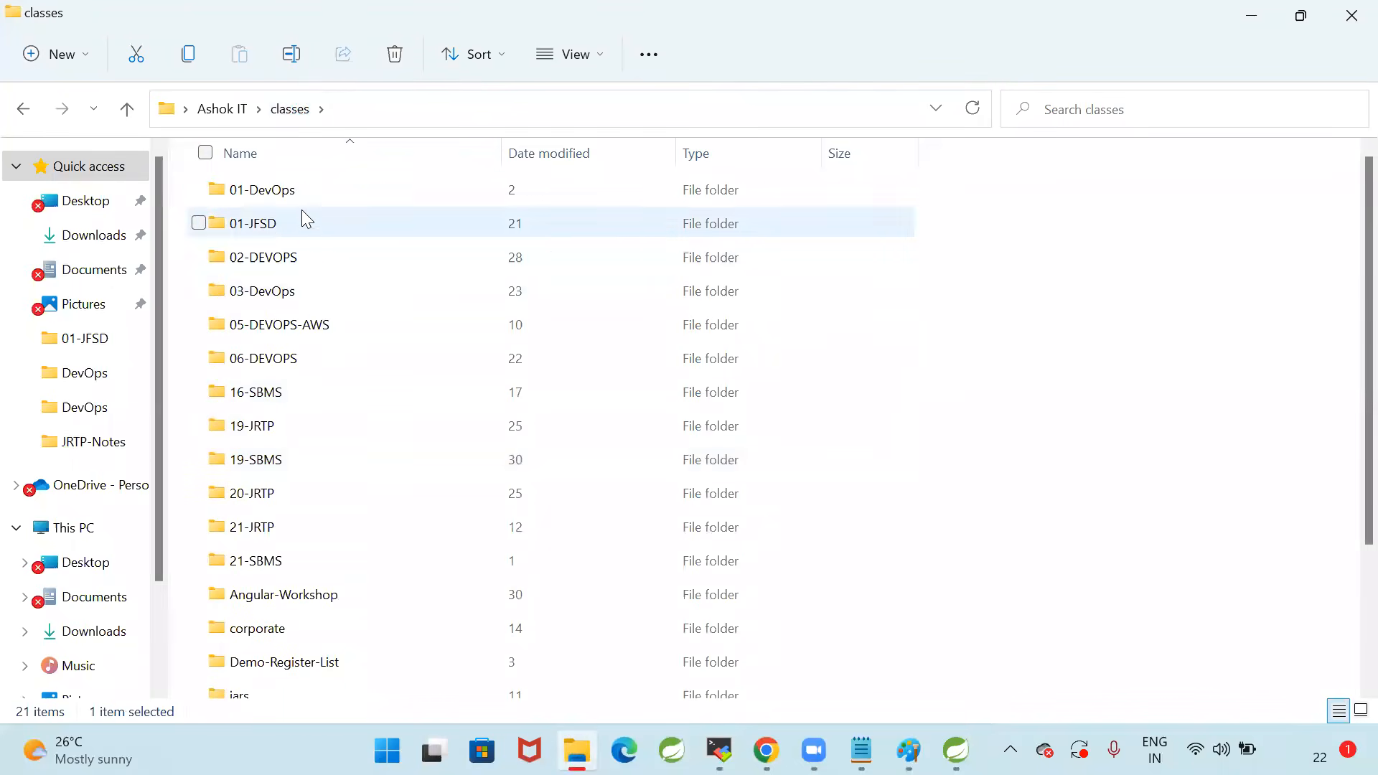
pyautogui.click(301, 190)
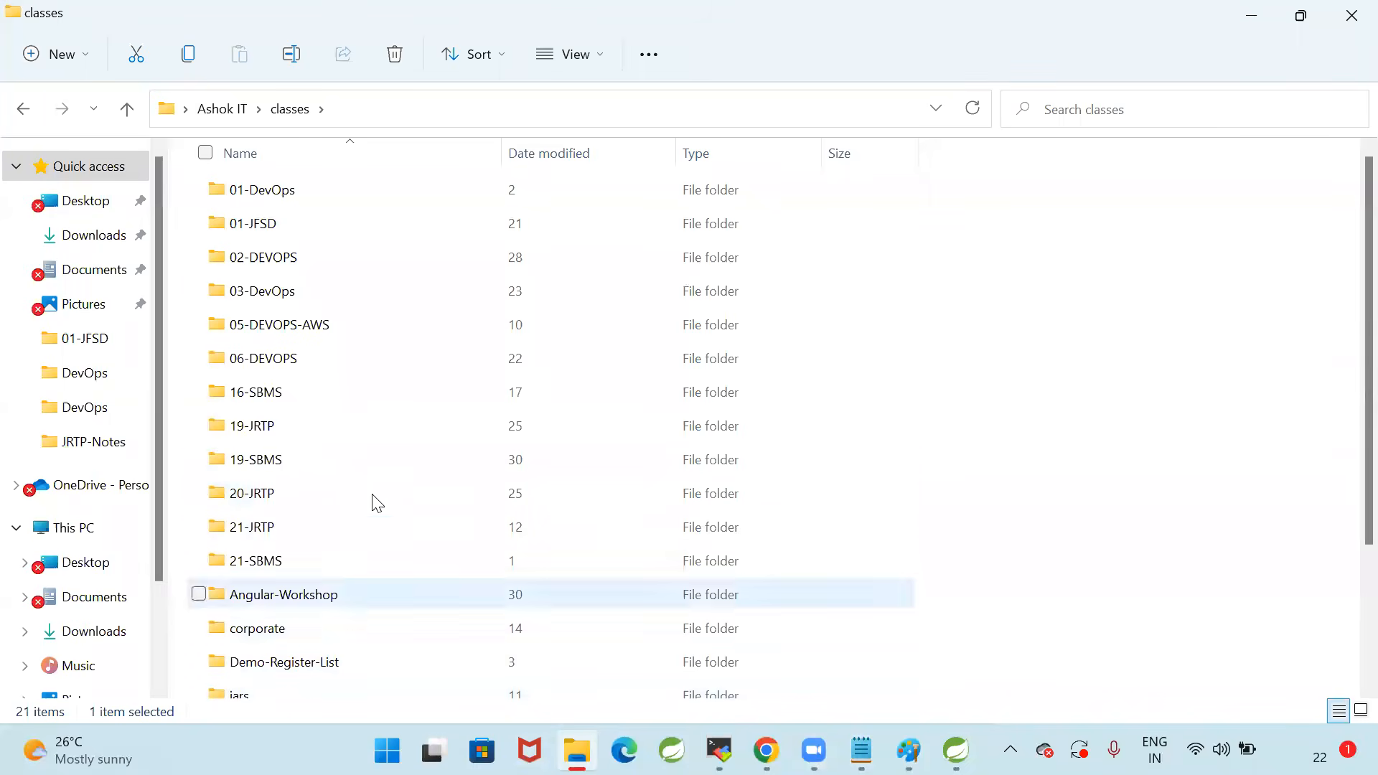
pyautogui.click(281, 367)
pyautogui.doubleClick(286, 375)
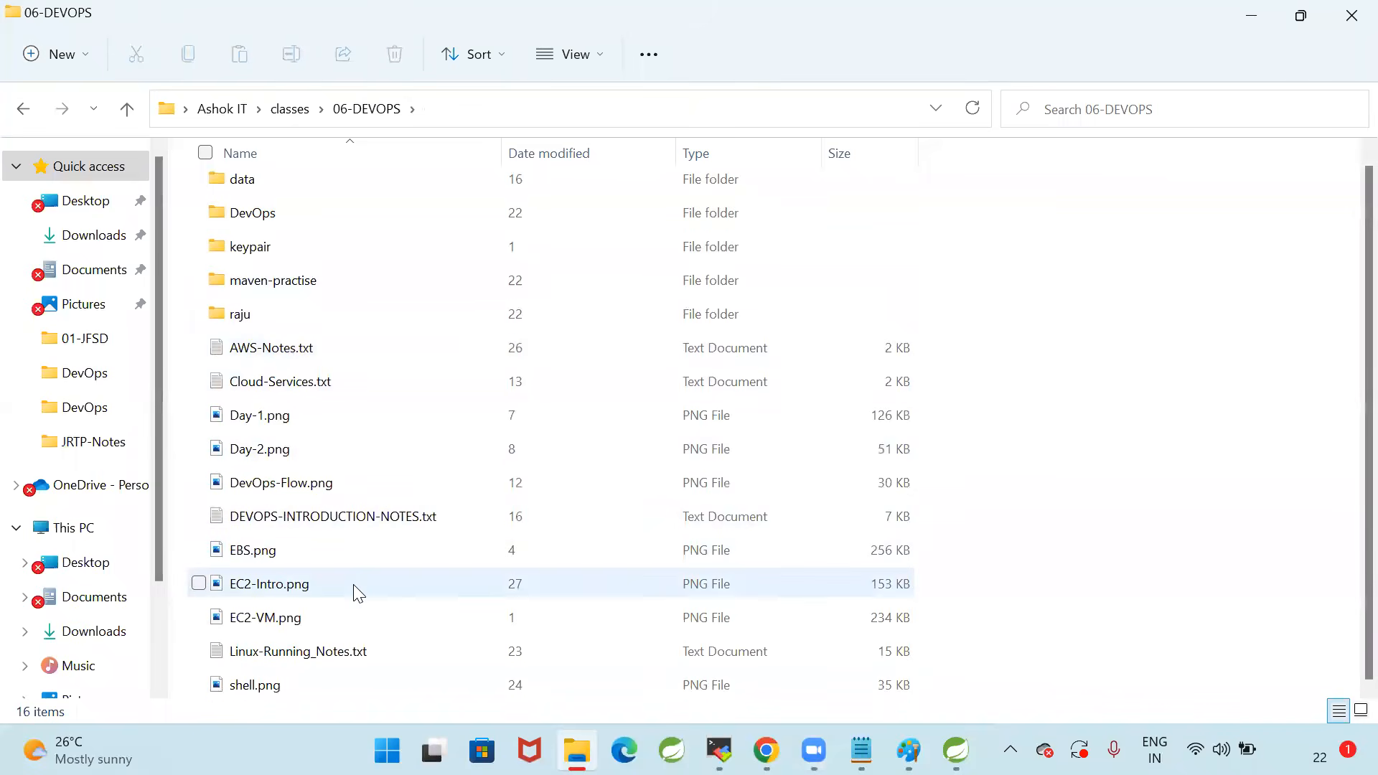
pyautogui.click(264, 225)
pyautogui.doubleClick(264, 225)
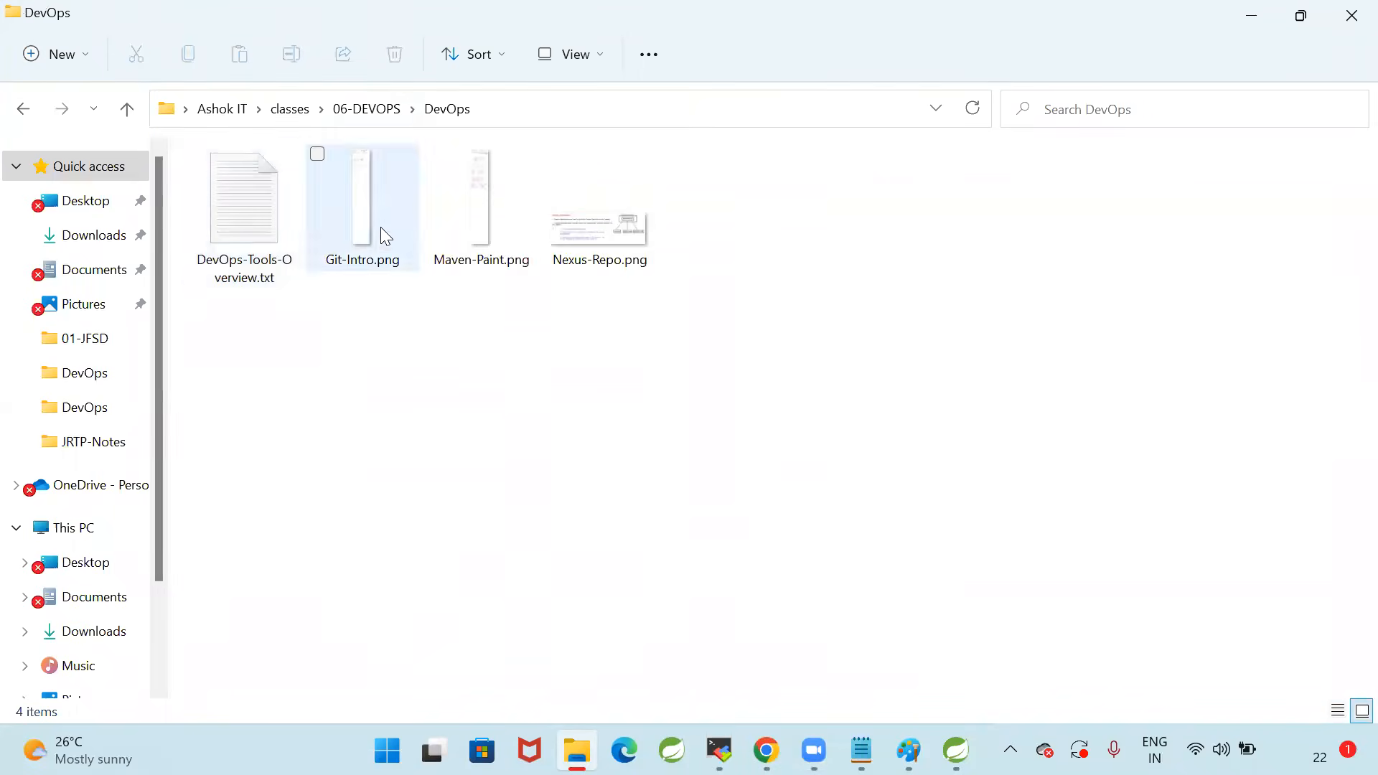
# Open K8S-Running-Notes.txt from classes\03-DevOps\DevOps and maximize its window to read the Kubernetes architecture notes
pyautogui.click(289, 108)
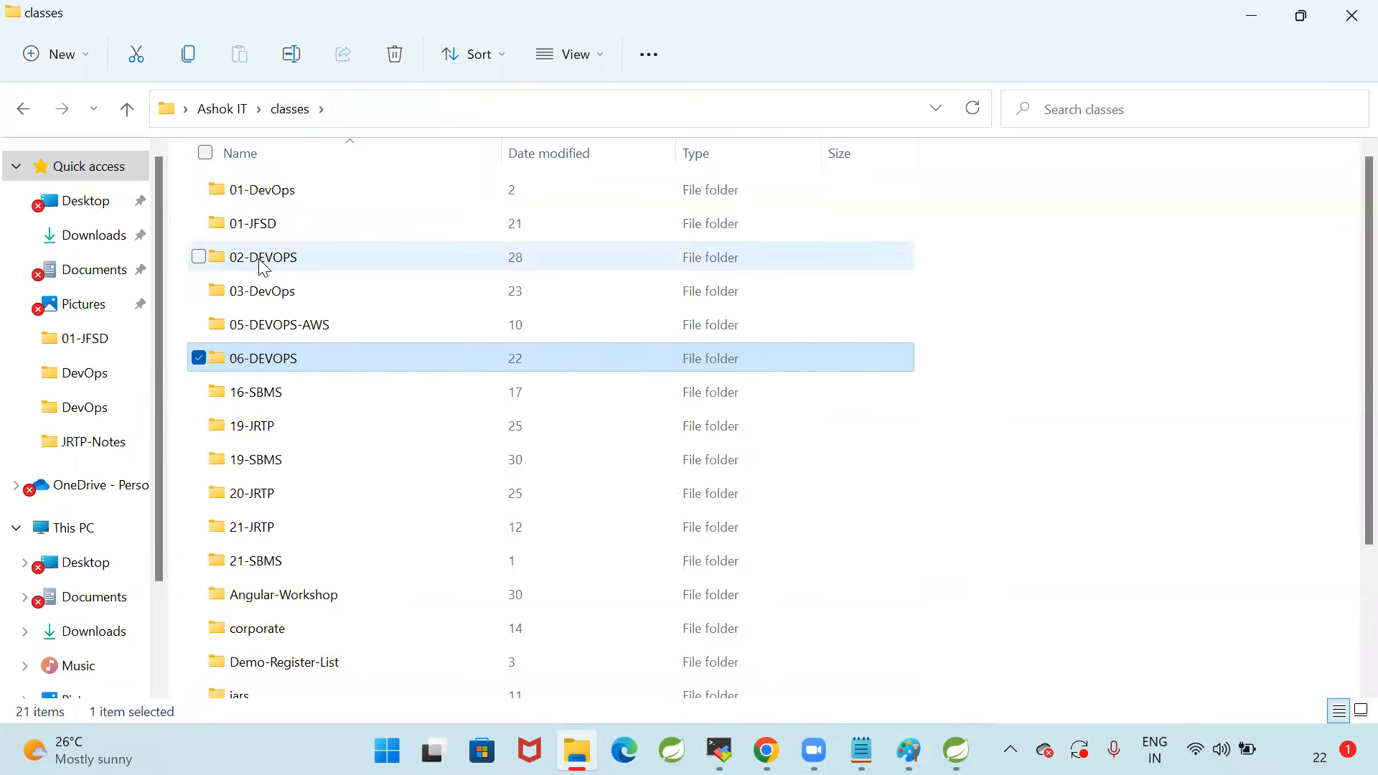
pyautogui.doubleClick(268, 289)
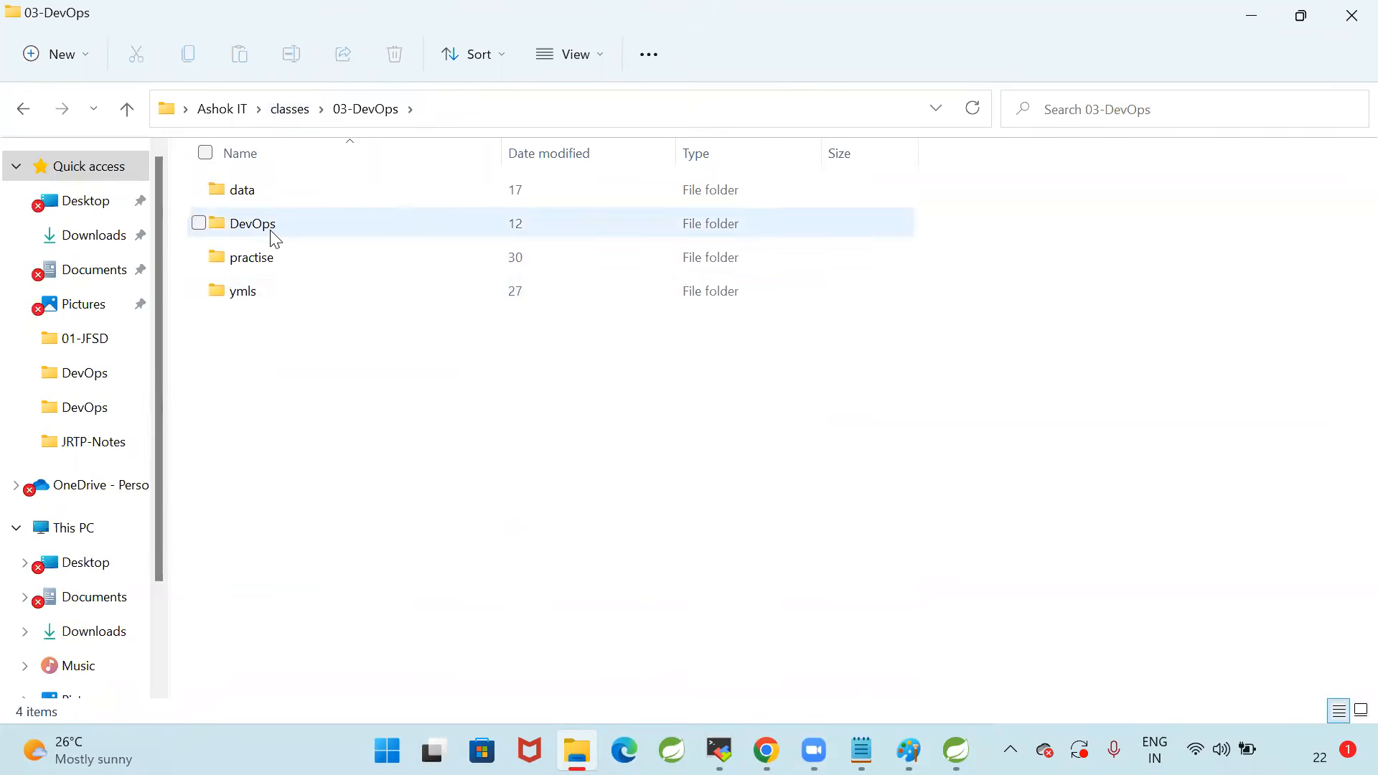
pyautogui.doubleClick(262, 296)
pyautogui.click(388, 114)
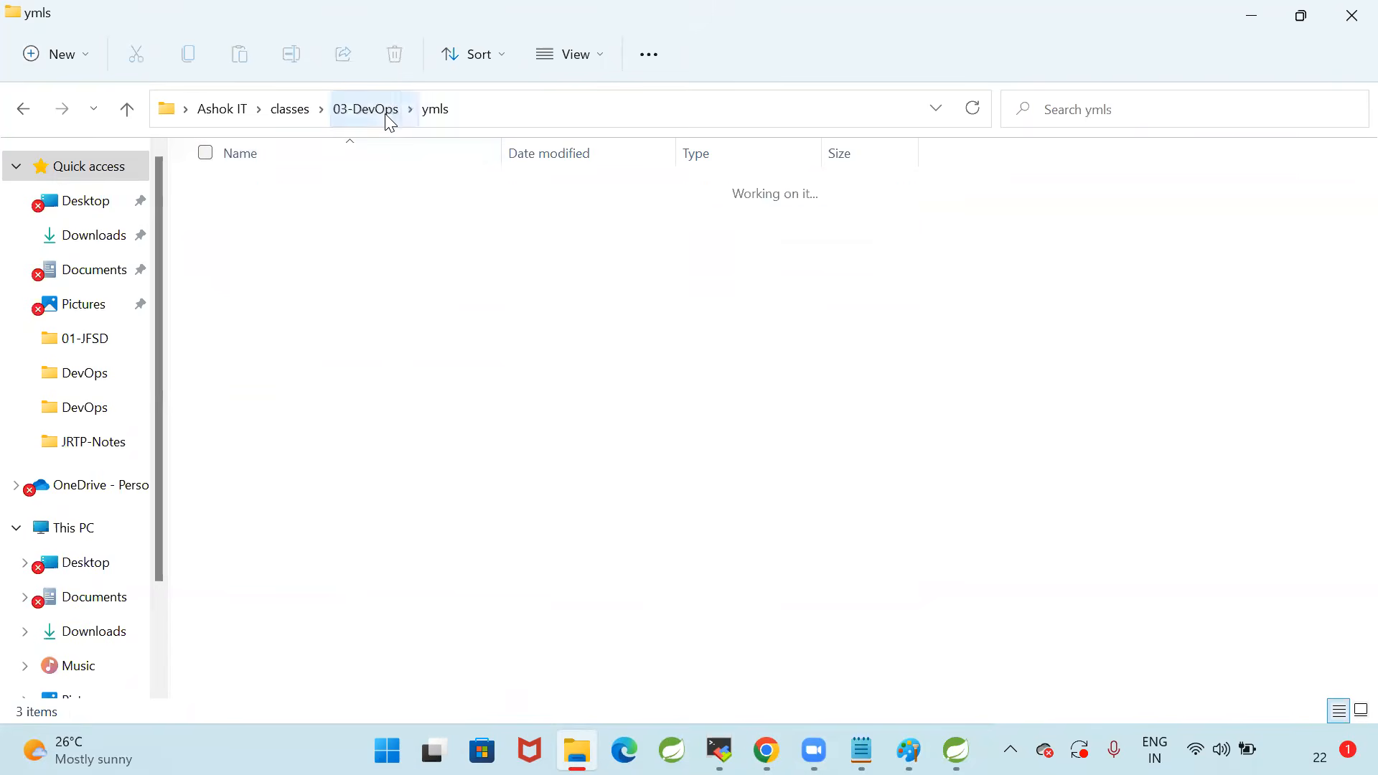
pyautogui.doubleClick(280, 235)
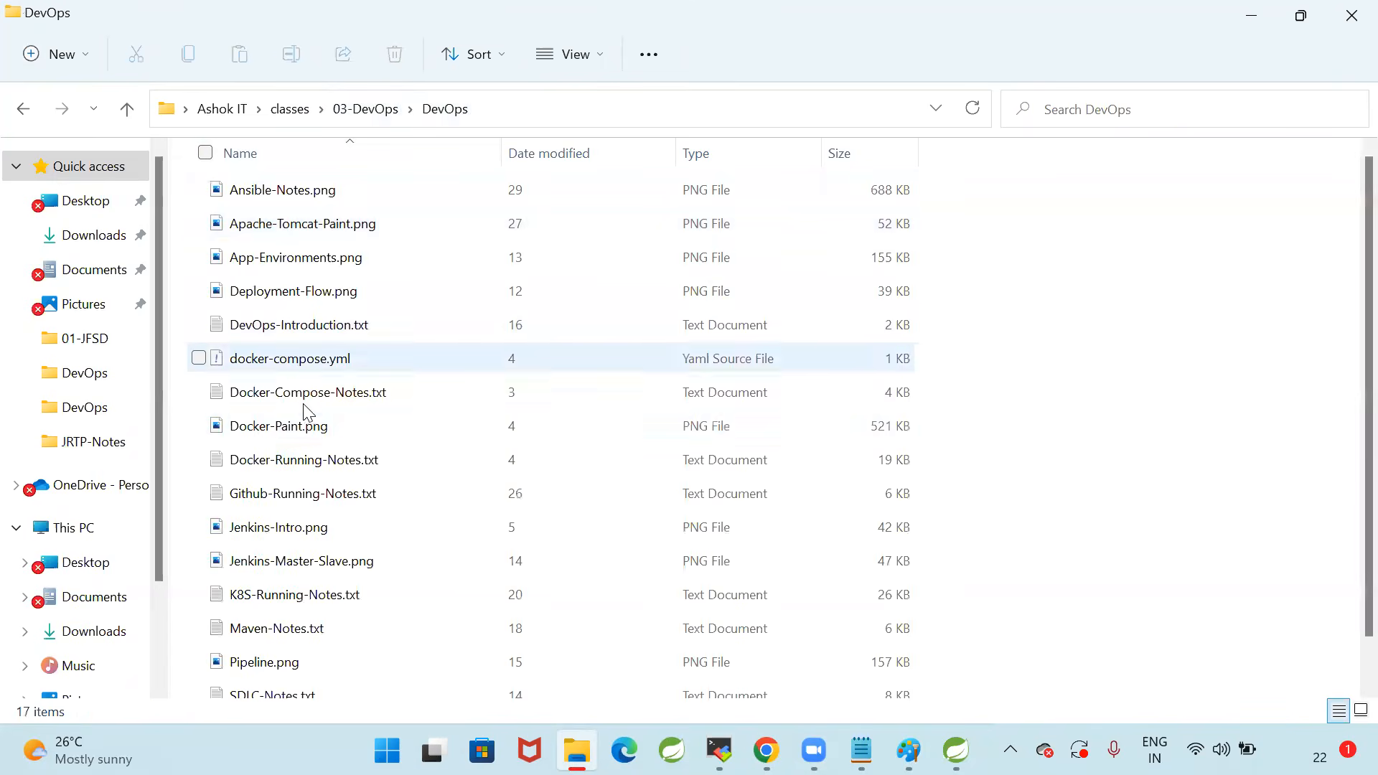
pyautogui.scroll(-1, 384, 548)
pyautogui.doubleClick(386, 547)
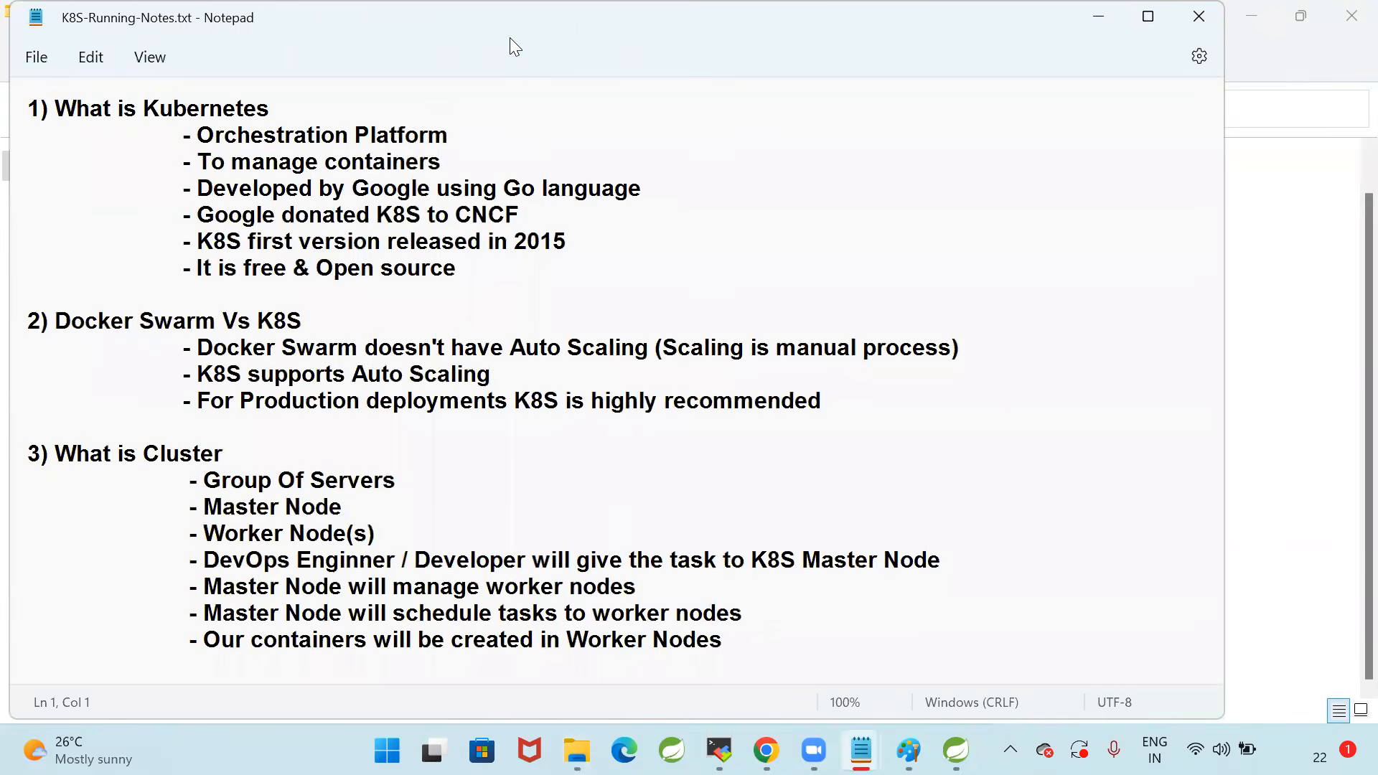
pyautogui.doubleClick(521, 40)
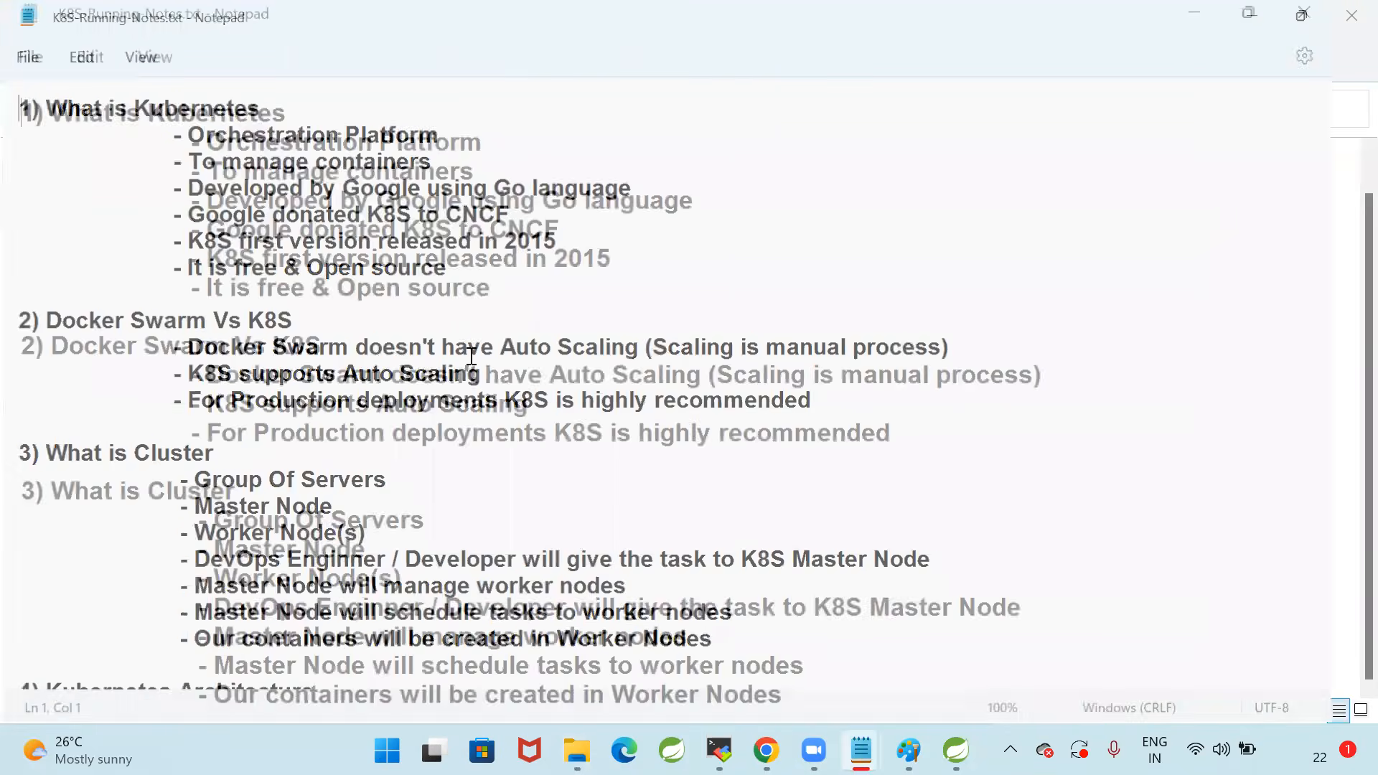
pyautogui.scroll(-11, 475, 362)
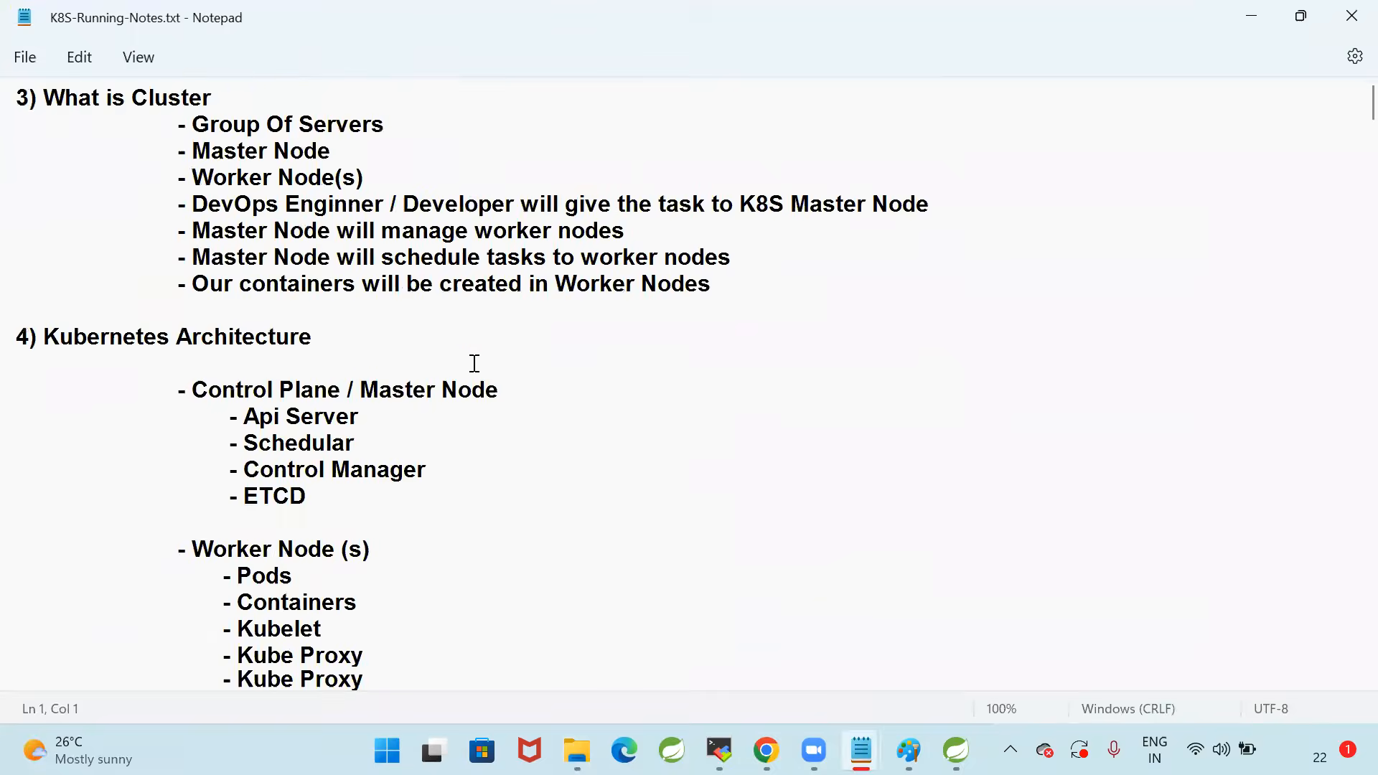
# Look through K8S-Running-Notes.txt from its end backwards for the Deployment manifest of the Java web application
pyautogui.hotkey('ctrl', 'End')
pyautogui.scroll(10, 467, 363)
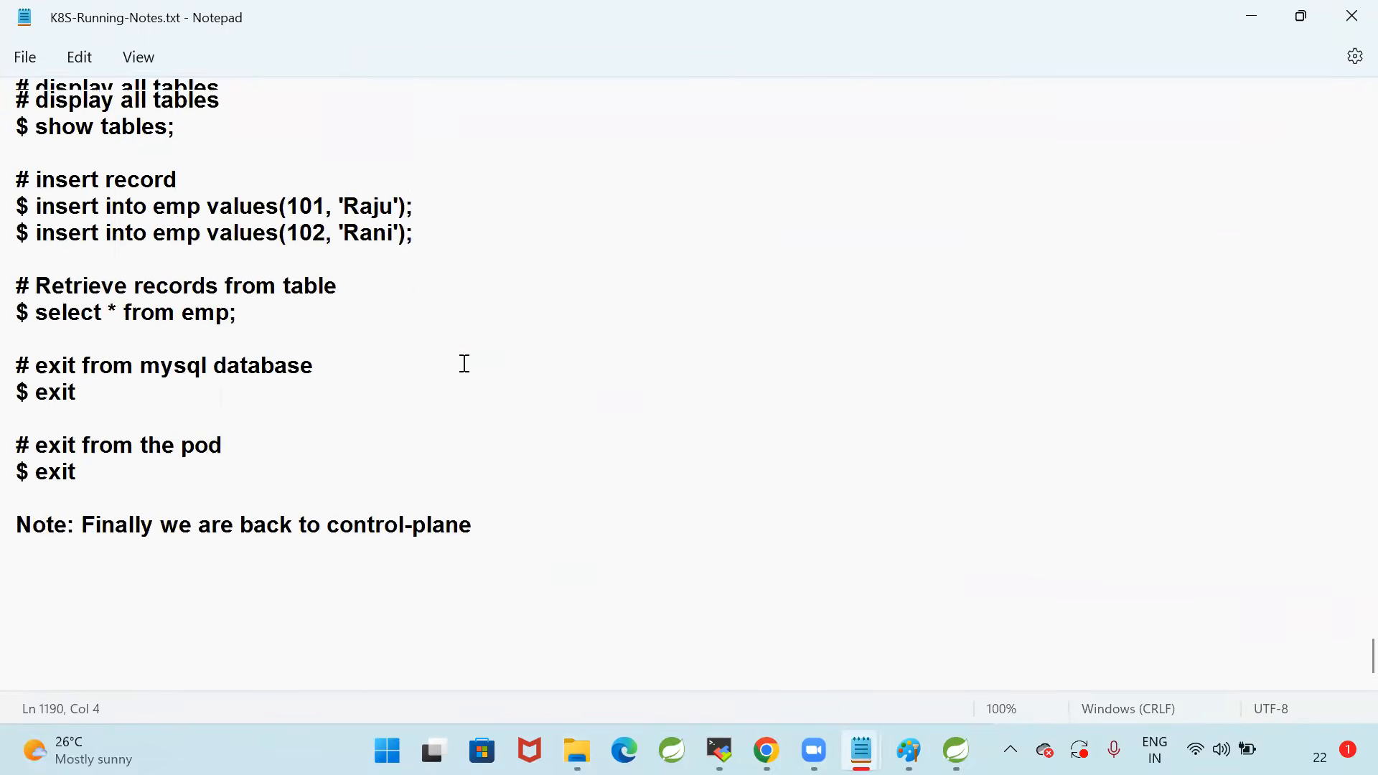
pyautogui.scroll(9, 464, 364)
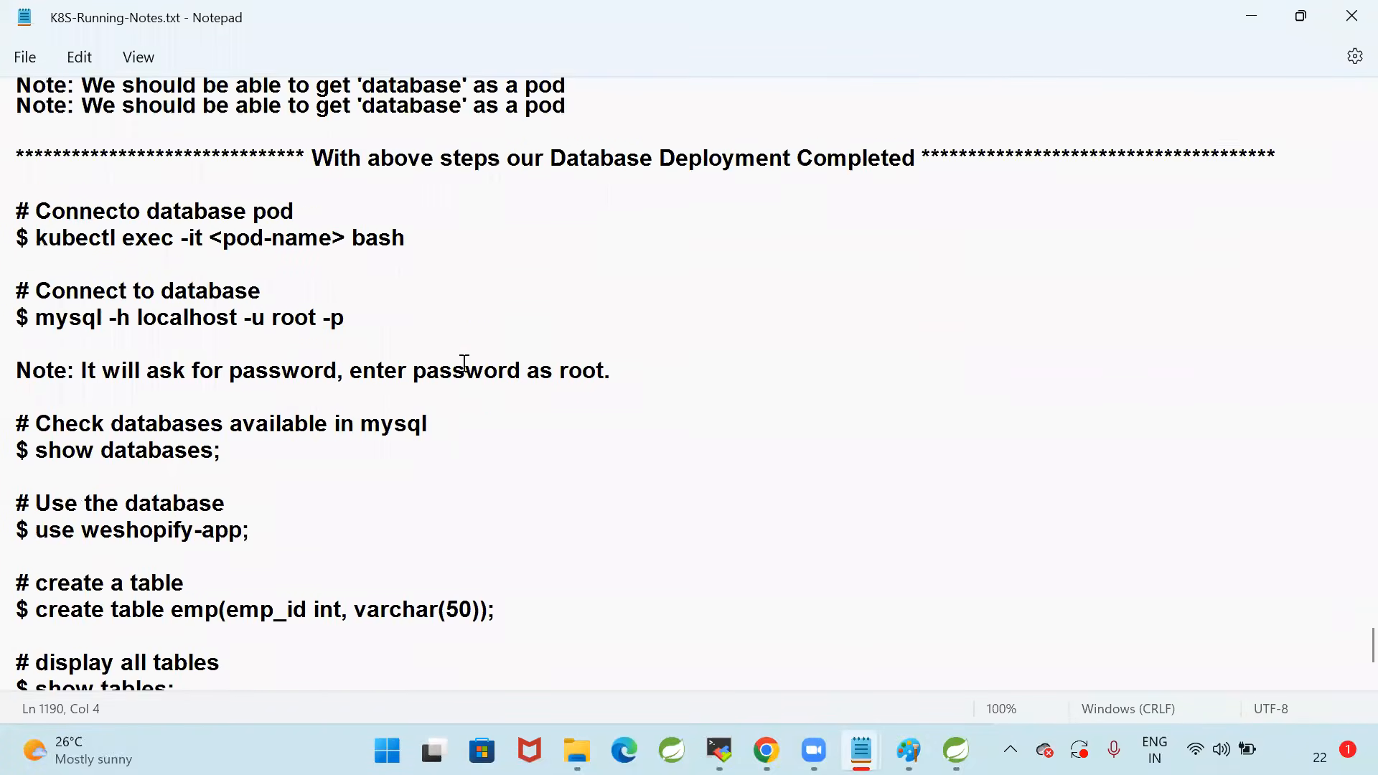
pyautogui.scroll(10, 464, 364)
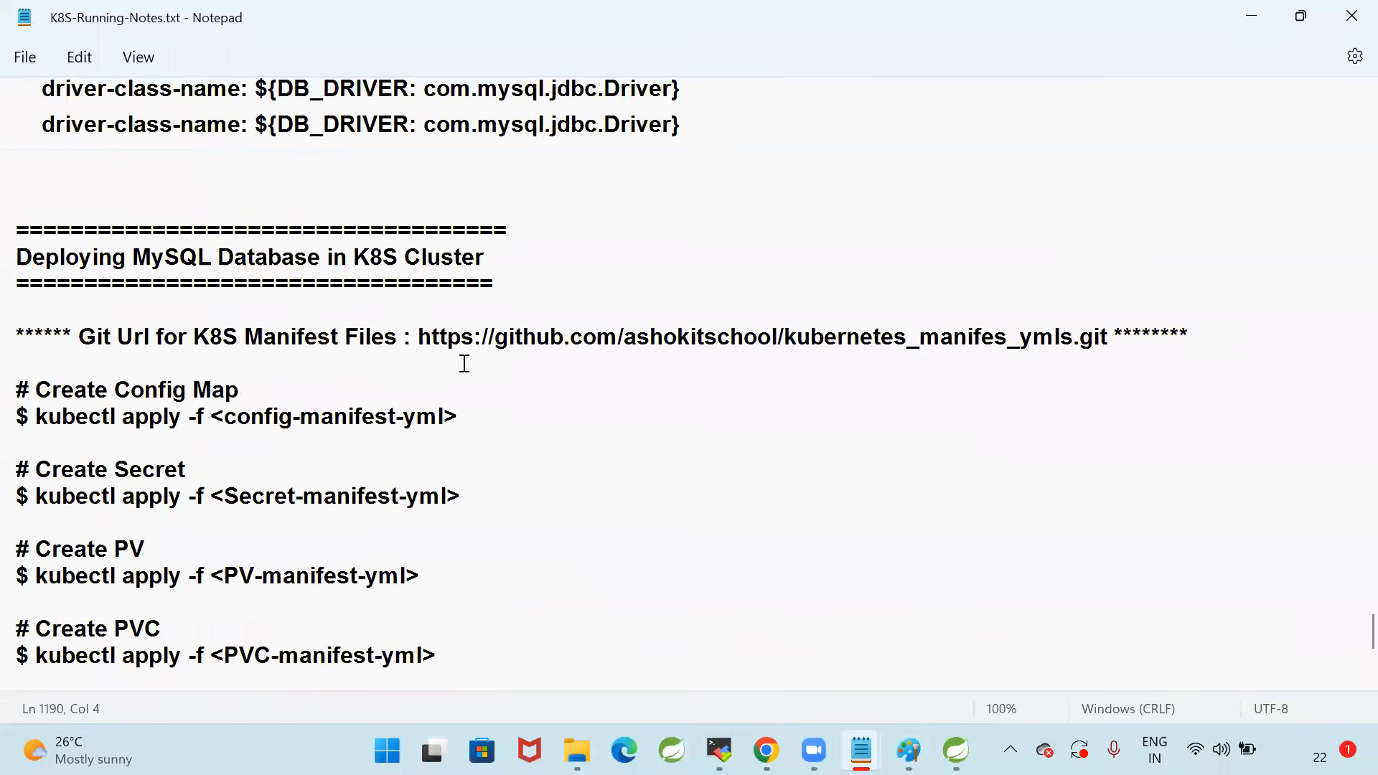
pyautogui.scroll(10, 549, 308)
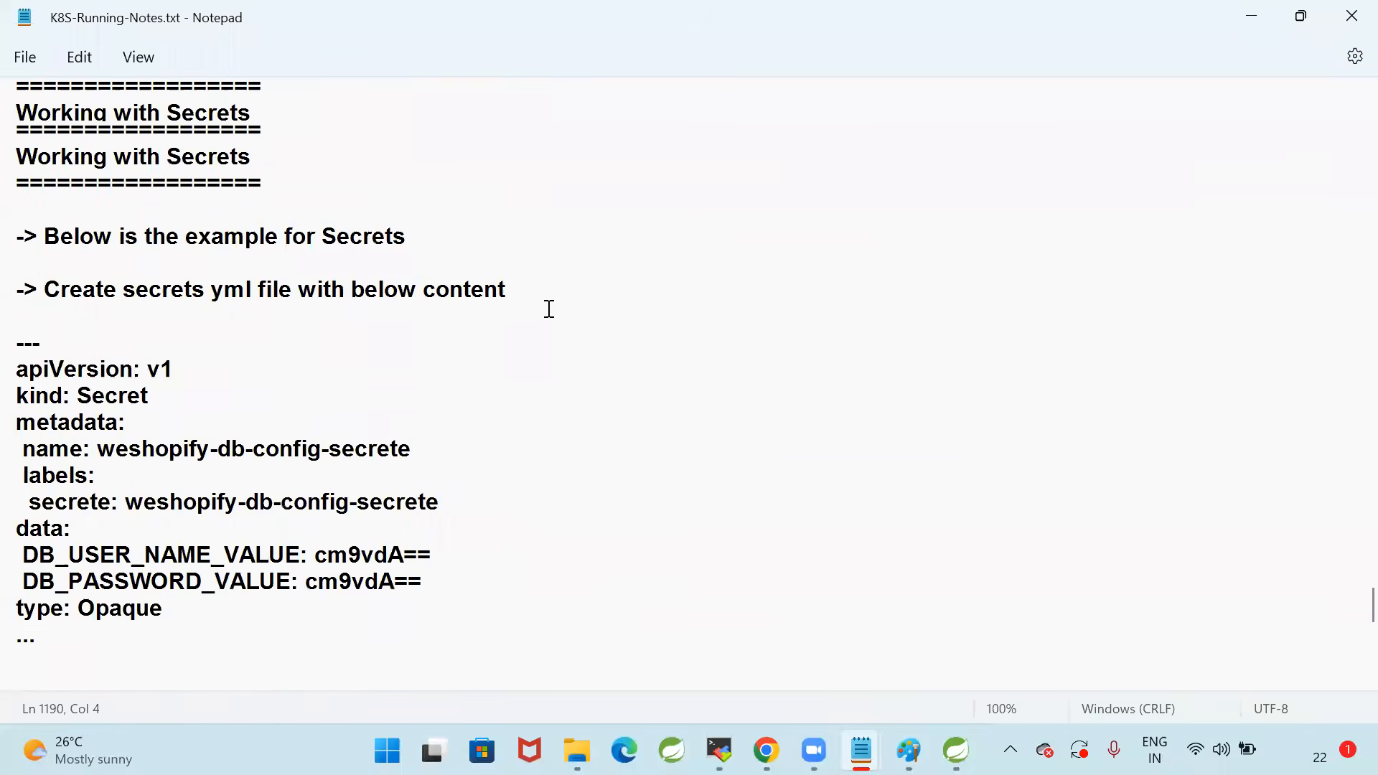
pyautogui.scroll(10, 549, 309)
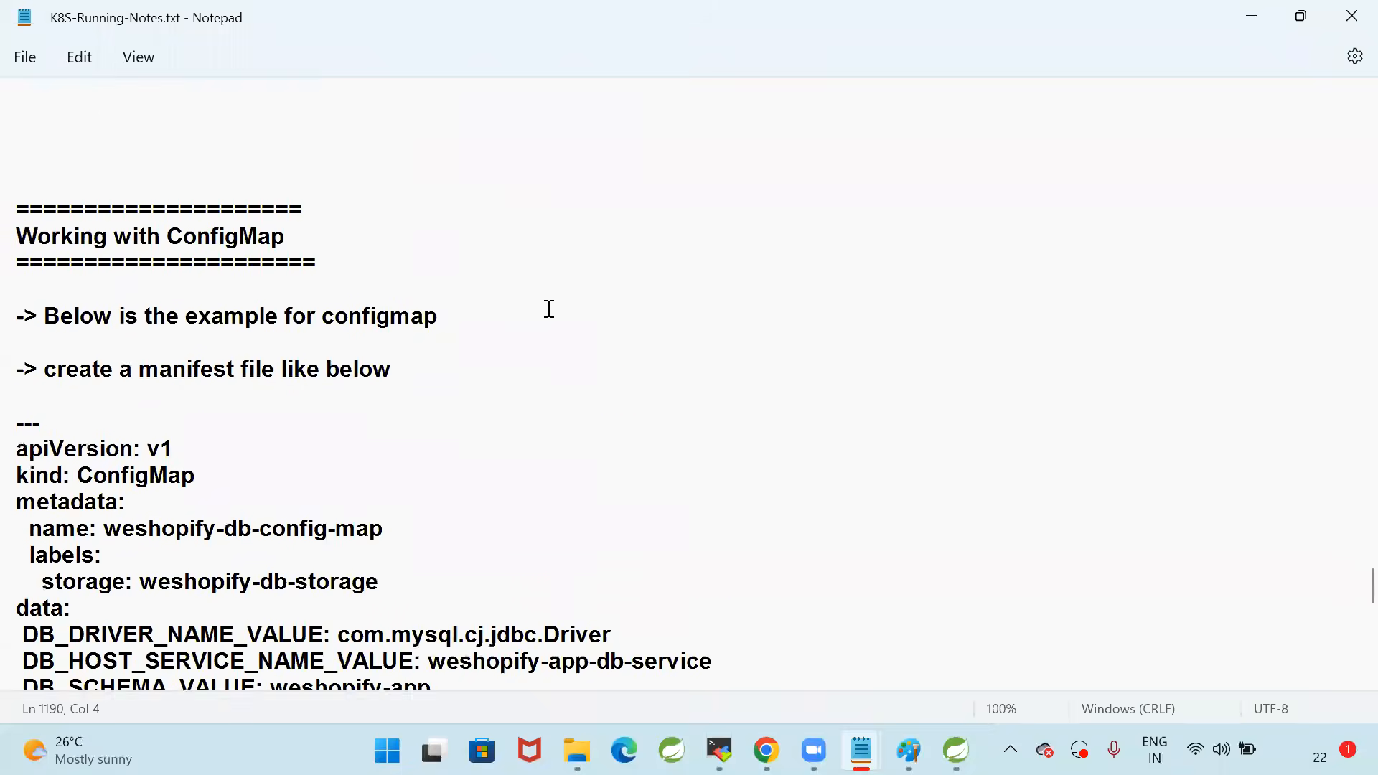
pyautogui.scroll(10, 550, 309)
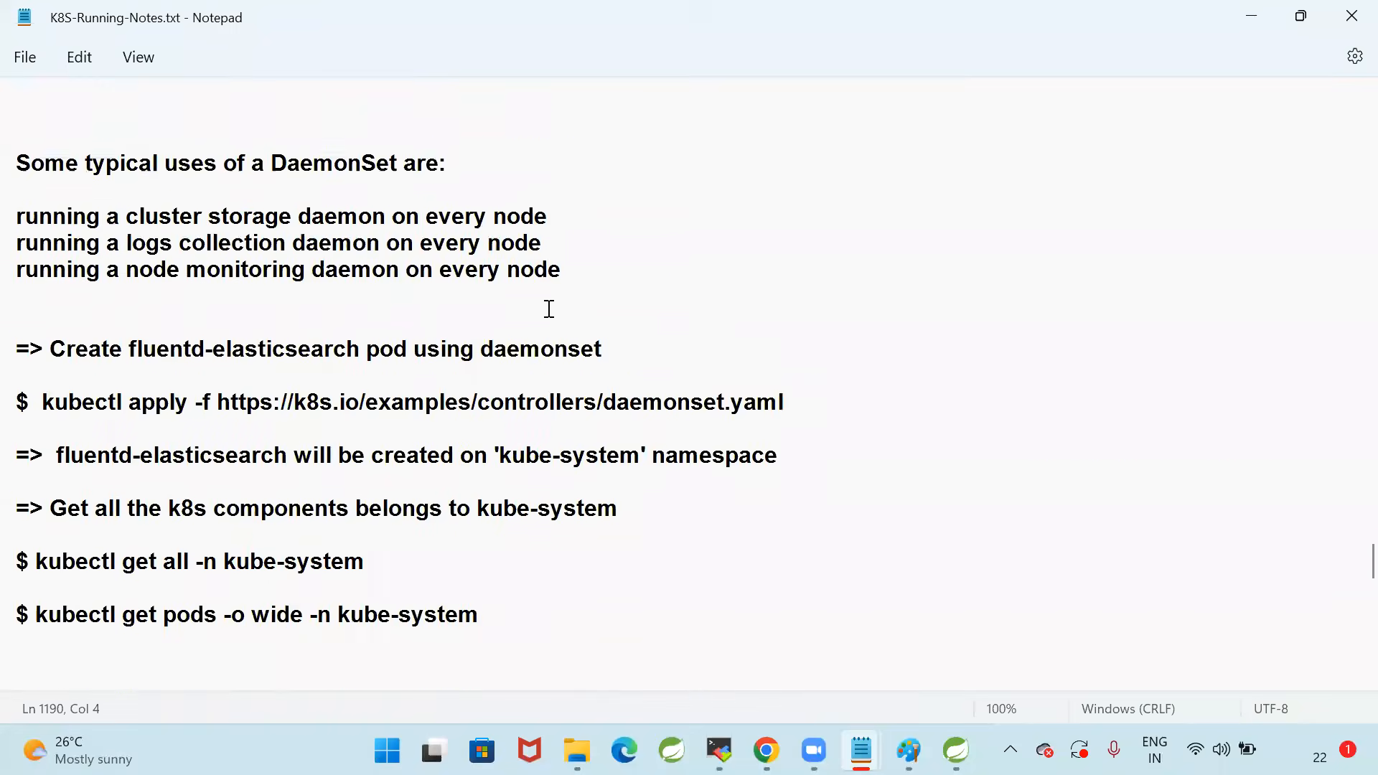
pyautogui.scroll(10, 549, 309)
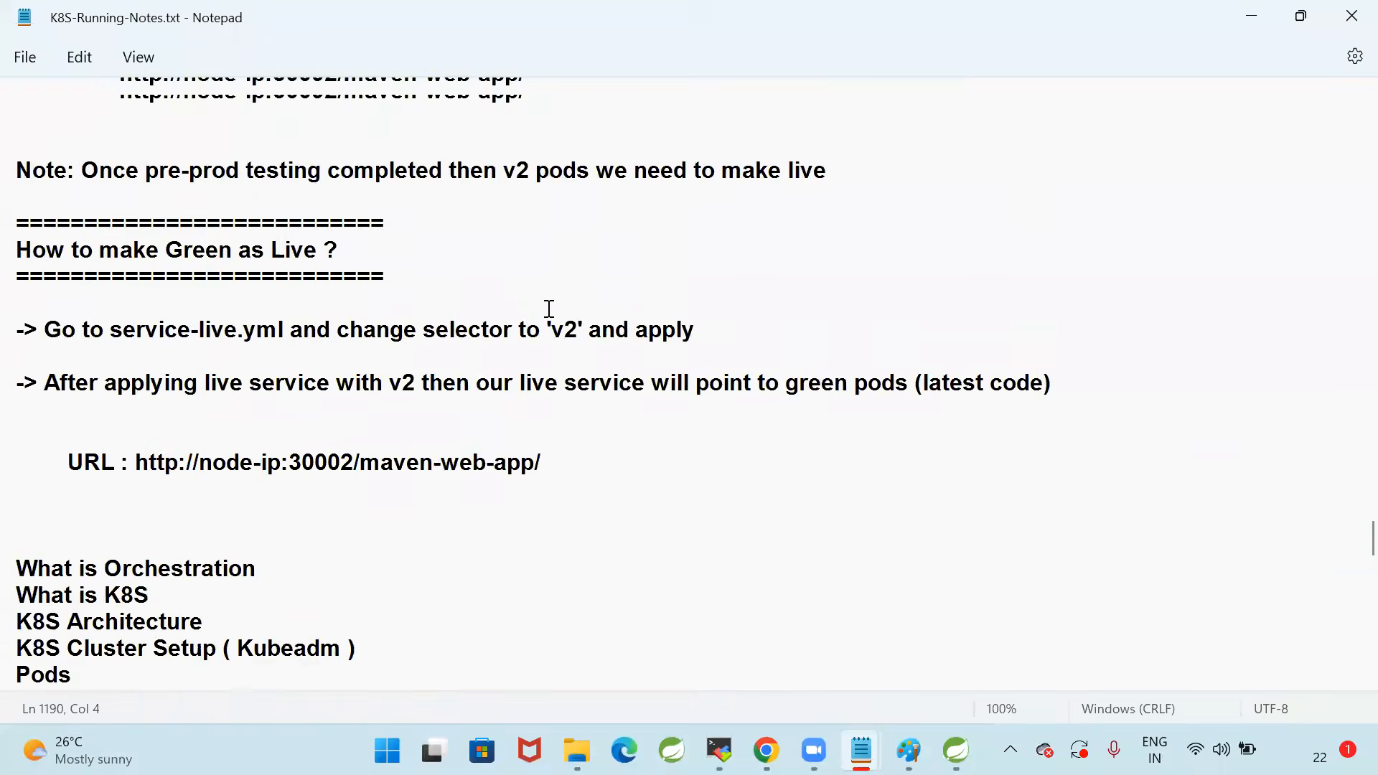
pyautogui.scroll(10, 549, 308)
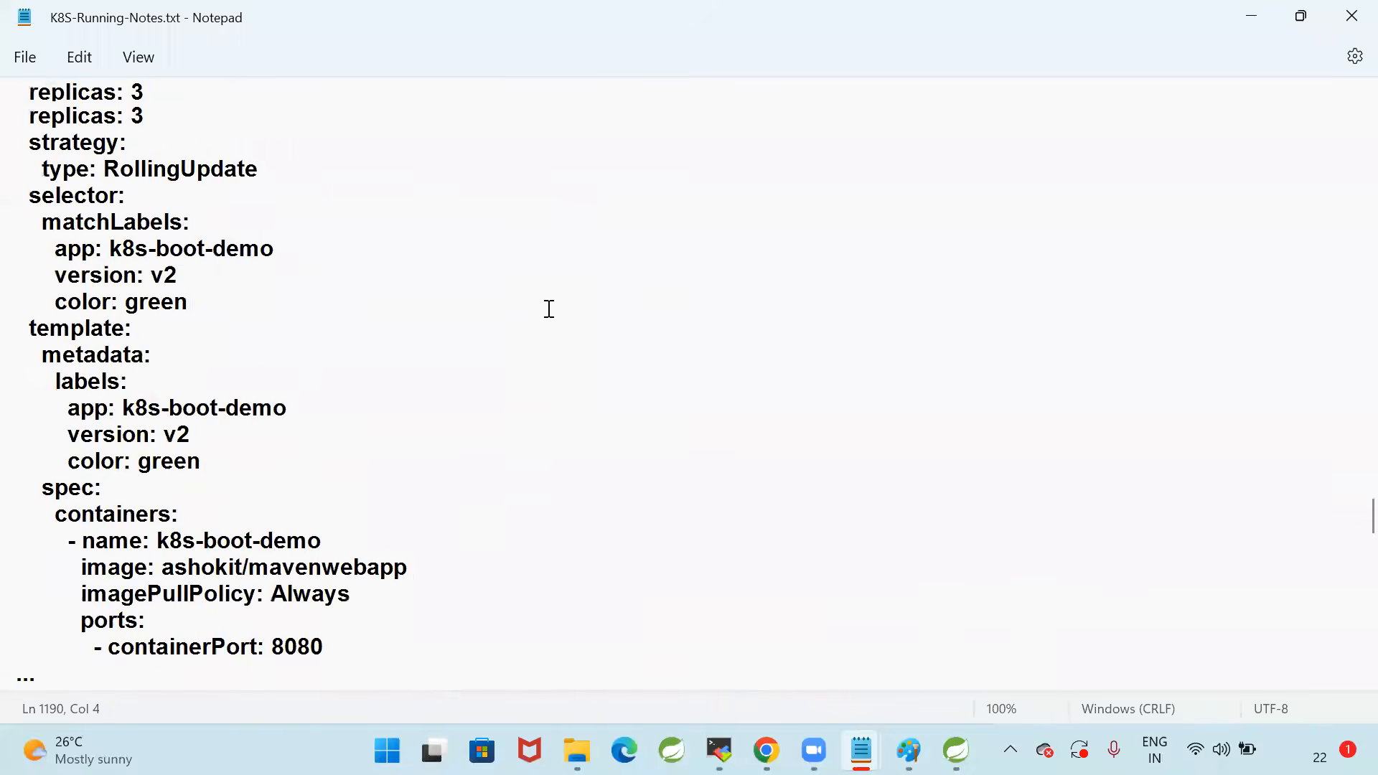
pyautogui.scroll(-2, 549, 308)
pyautogui.scroll(1, 550, 309)
pyautogui.scroll(8, 549, 308)
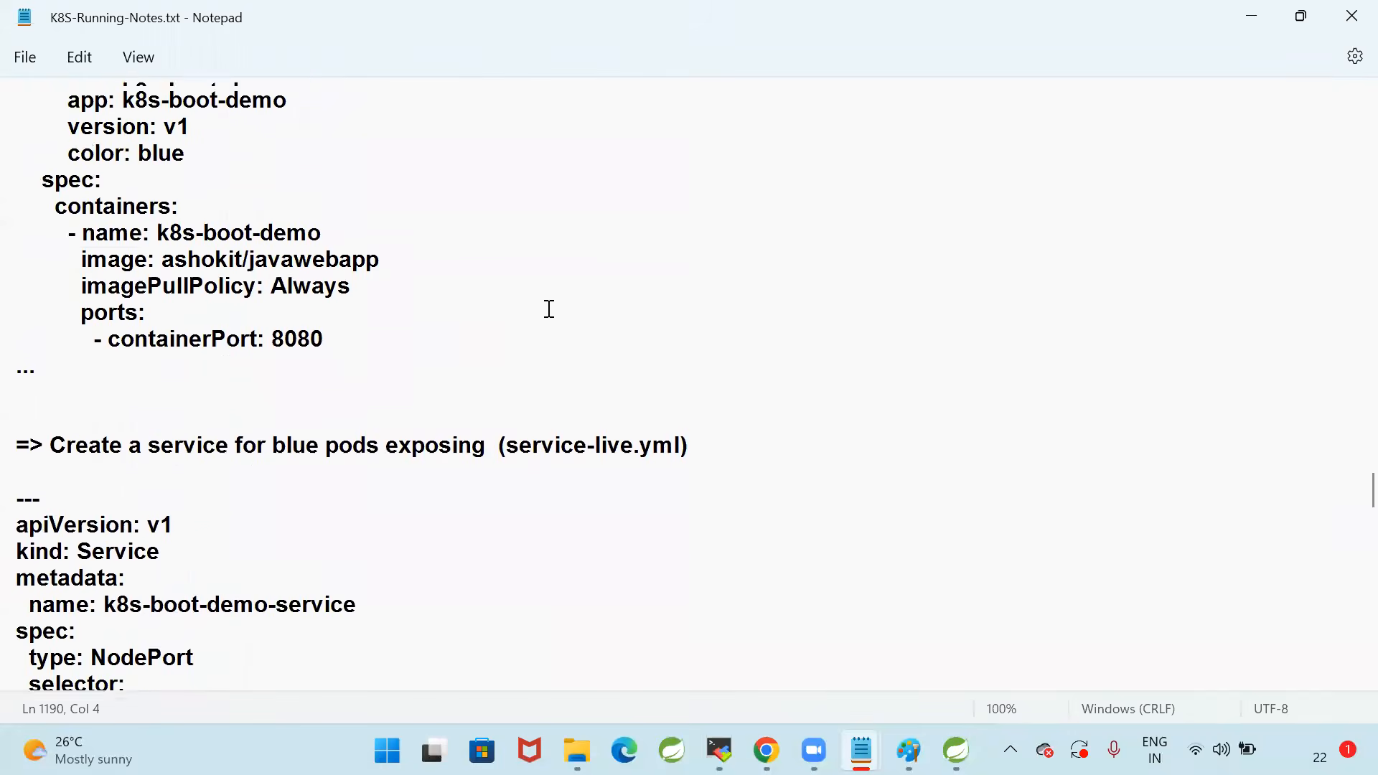
pyautogui.scroll(15, 549, 309)
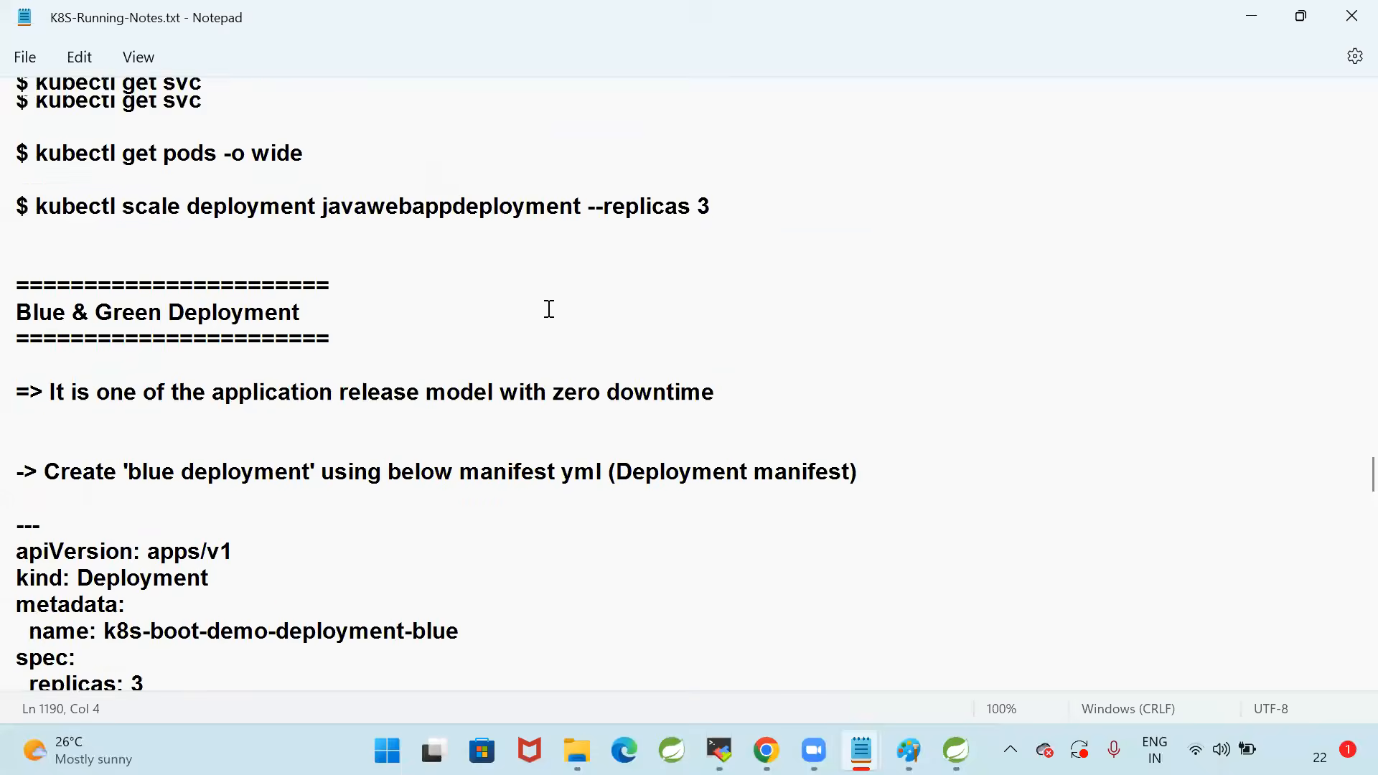
pyautogui.scroll(10, 549, 308)
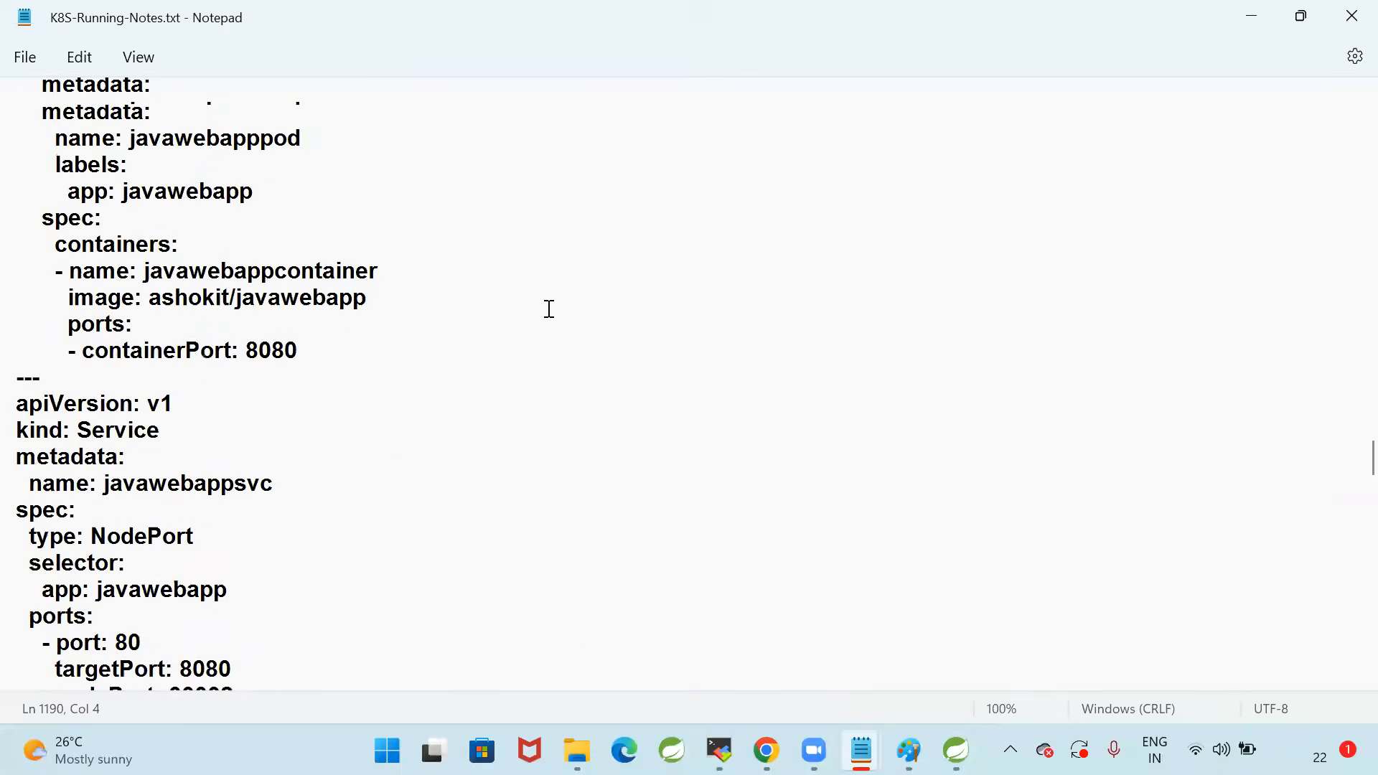
pyautogui.scroll(2, 513, 342)
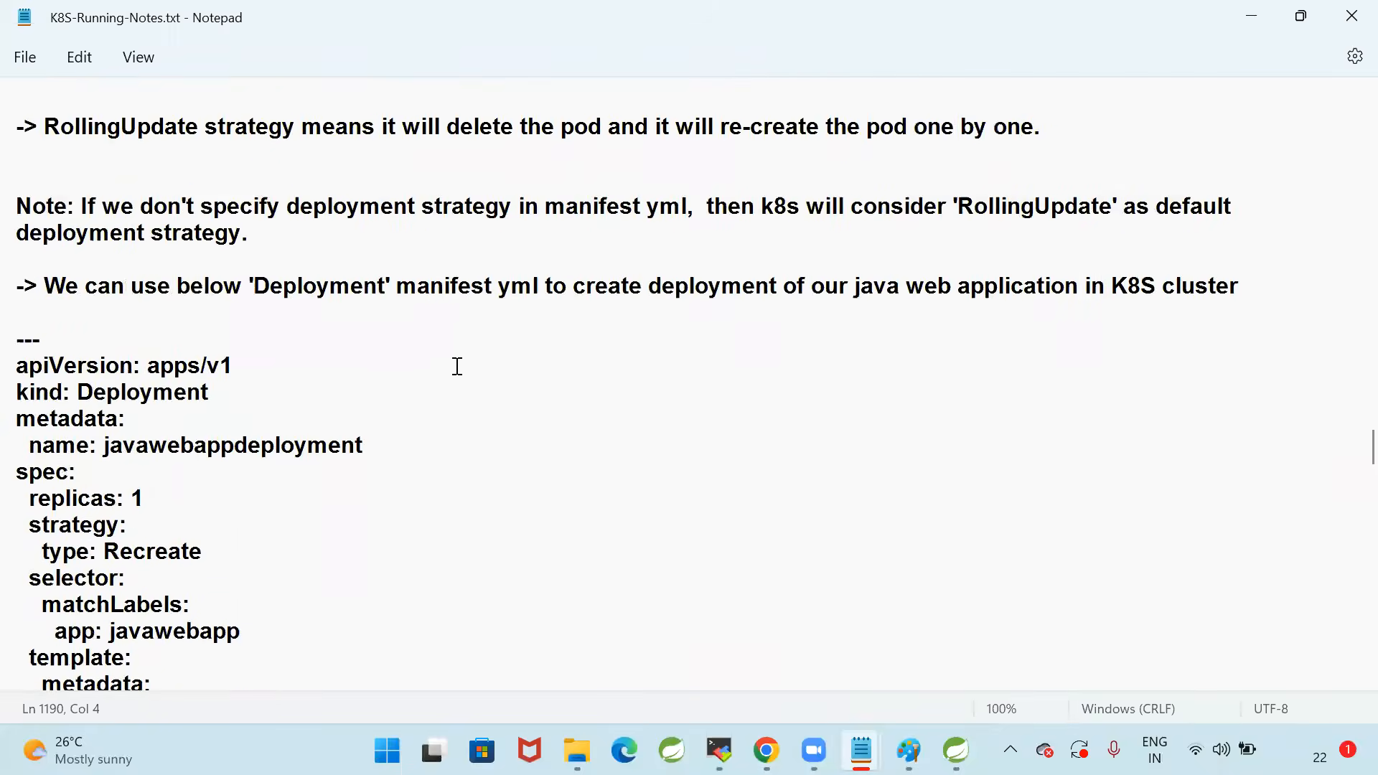
# Copy the complete javawebapp Deployment and NodePort Service manifest from the notes, from the opening --- to the closing dots
pyautogui.scroll(-9, 111, 253)
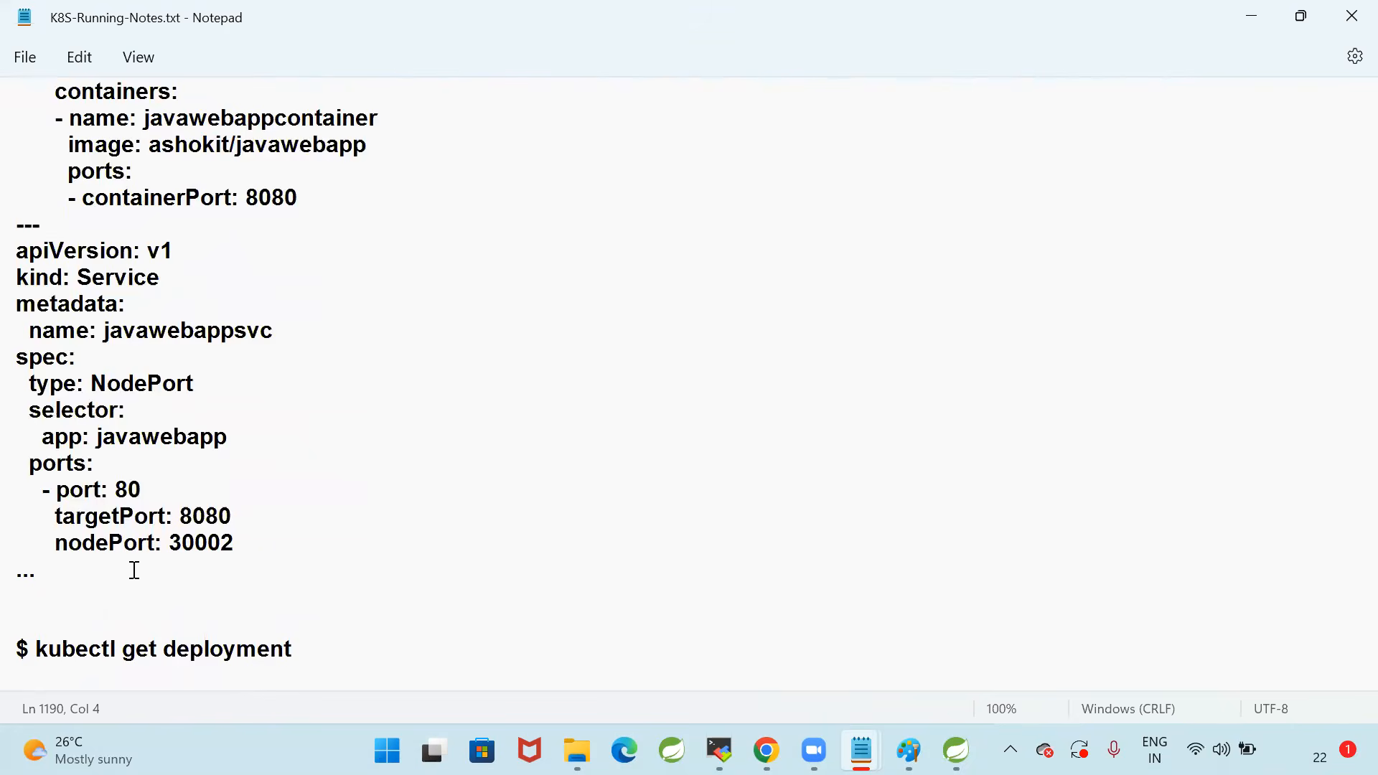
pyautogui.scroll(1, 291, 562)
pyautogui.scroll(7, 305, 559)
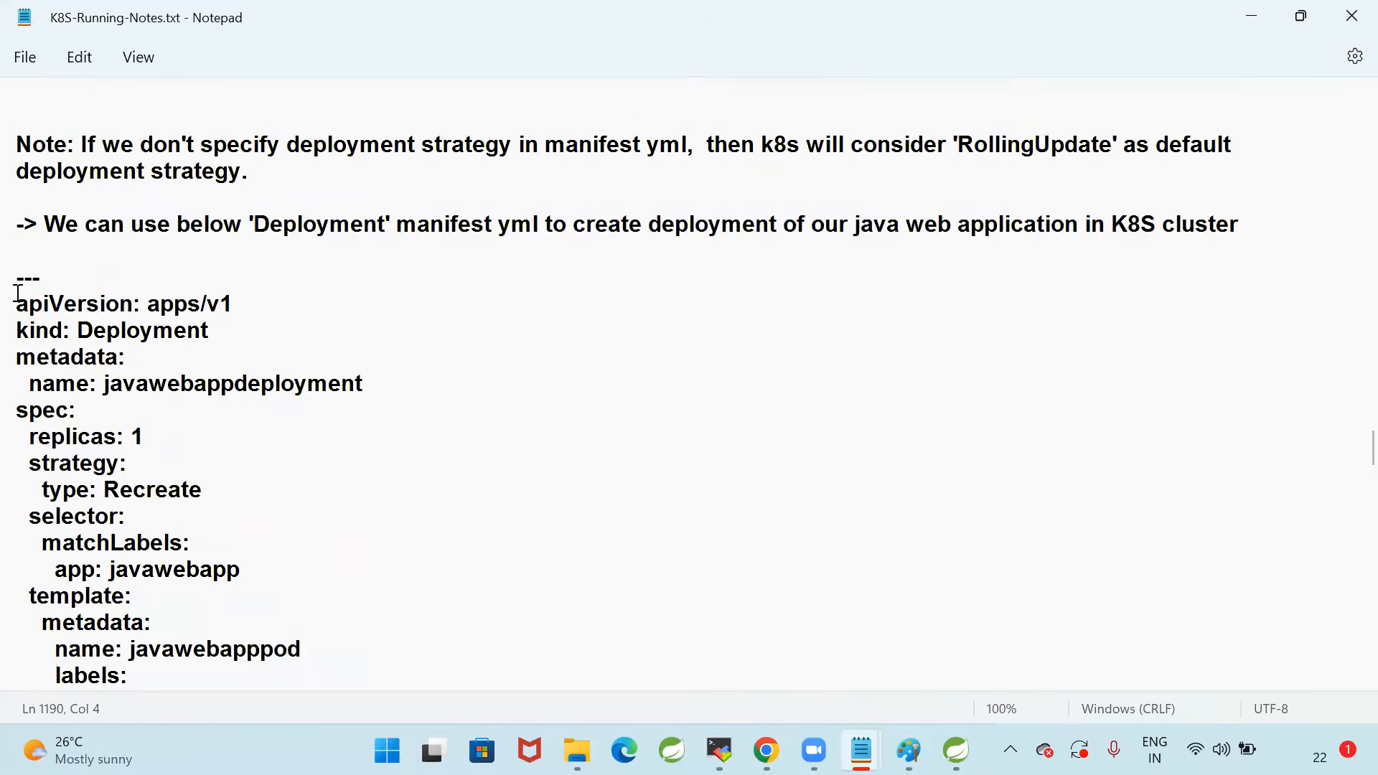
pyautogui.moveTo(17, 278); pyautogui.dragTo(195, 590)
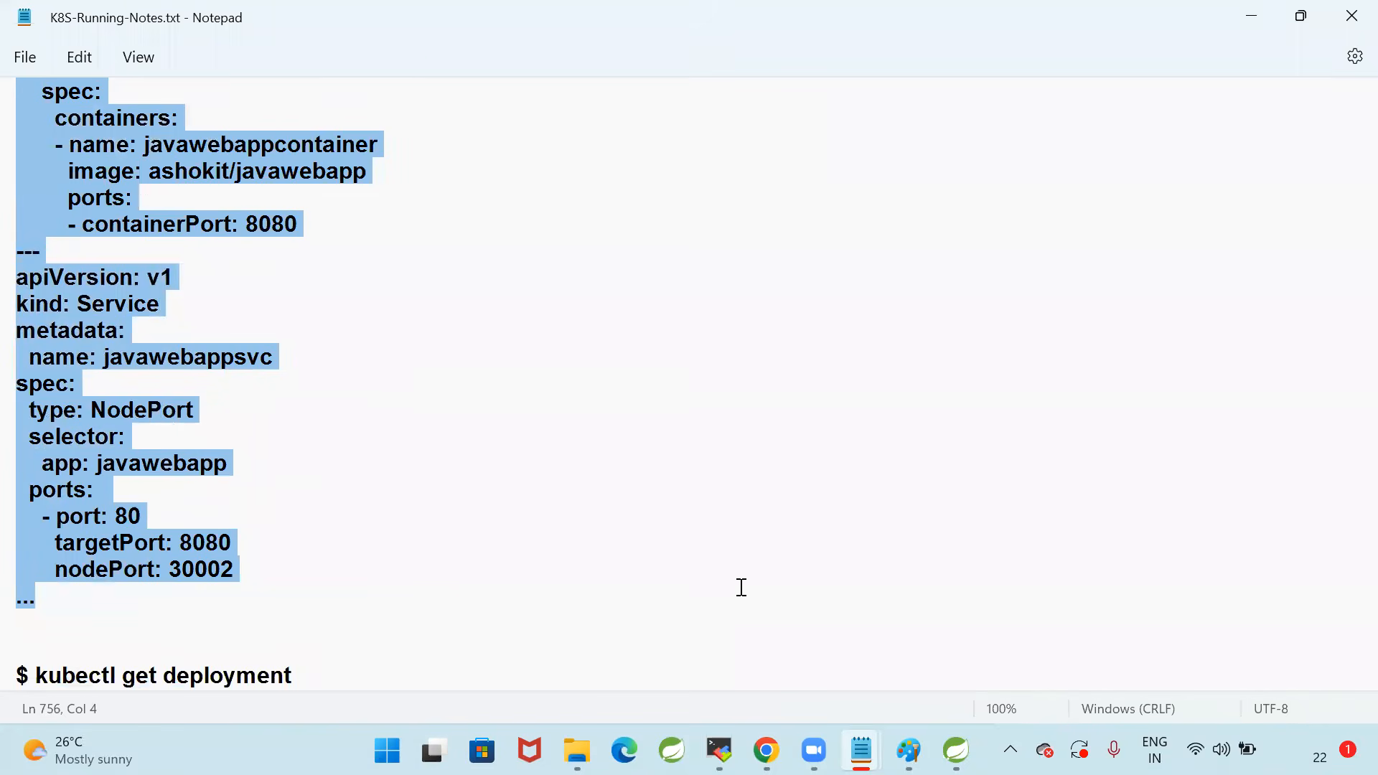
# Switch to Visual Studio Code and paste the copied Deployment and Service manifest into a new untitled file
pyautogui.press('super')
pyautogui.write('vis')
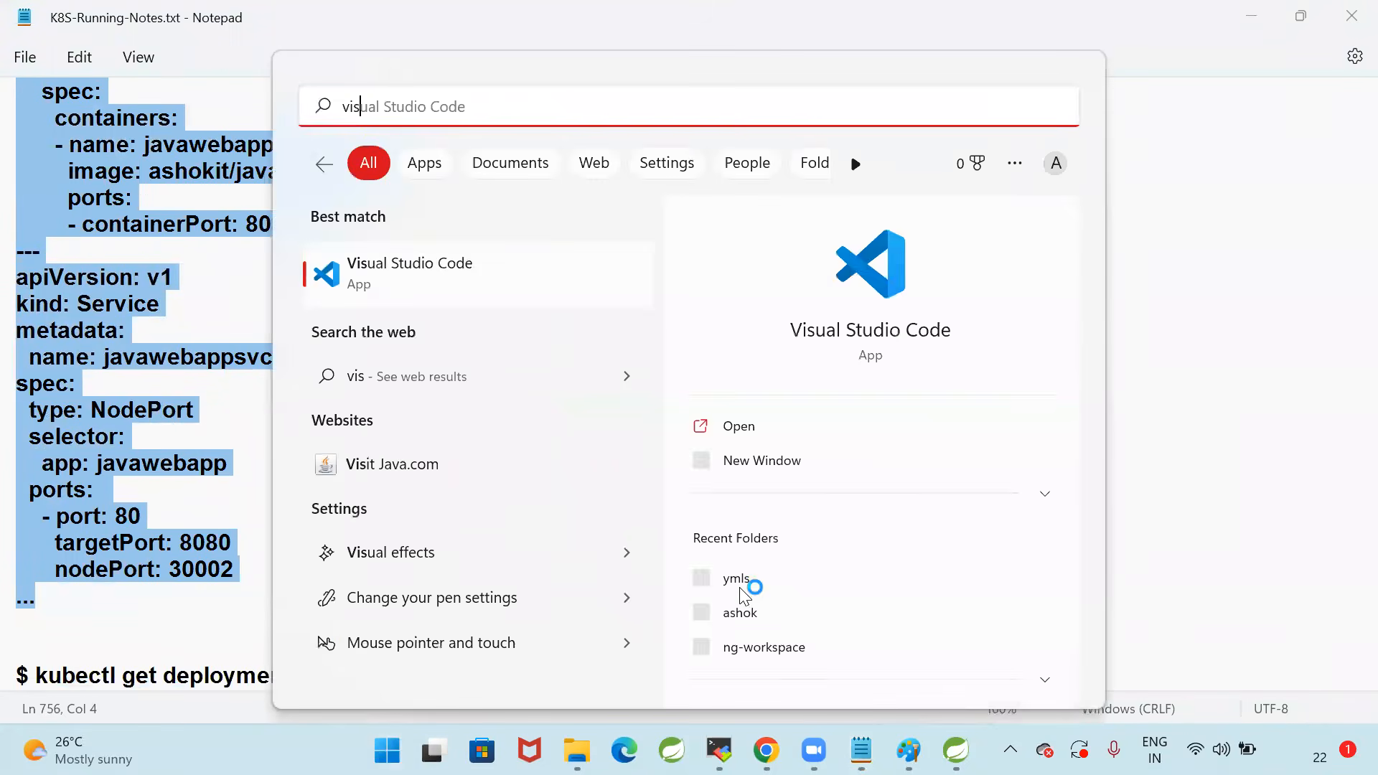
pyautogui.click(740, 585)
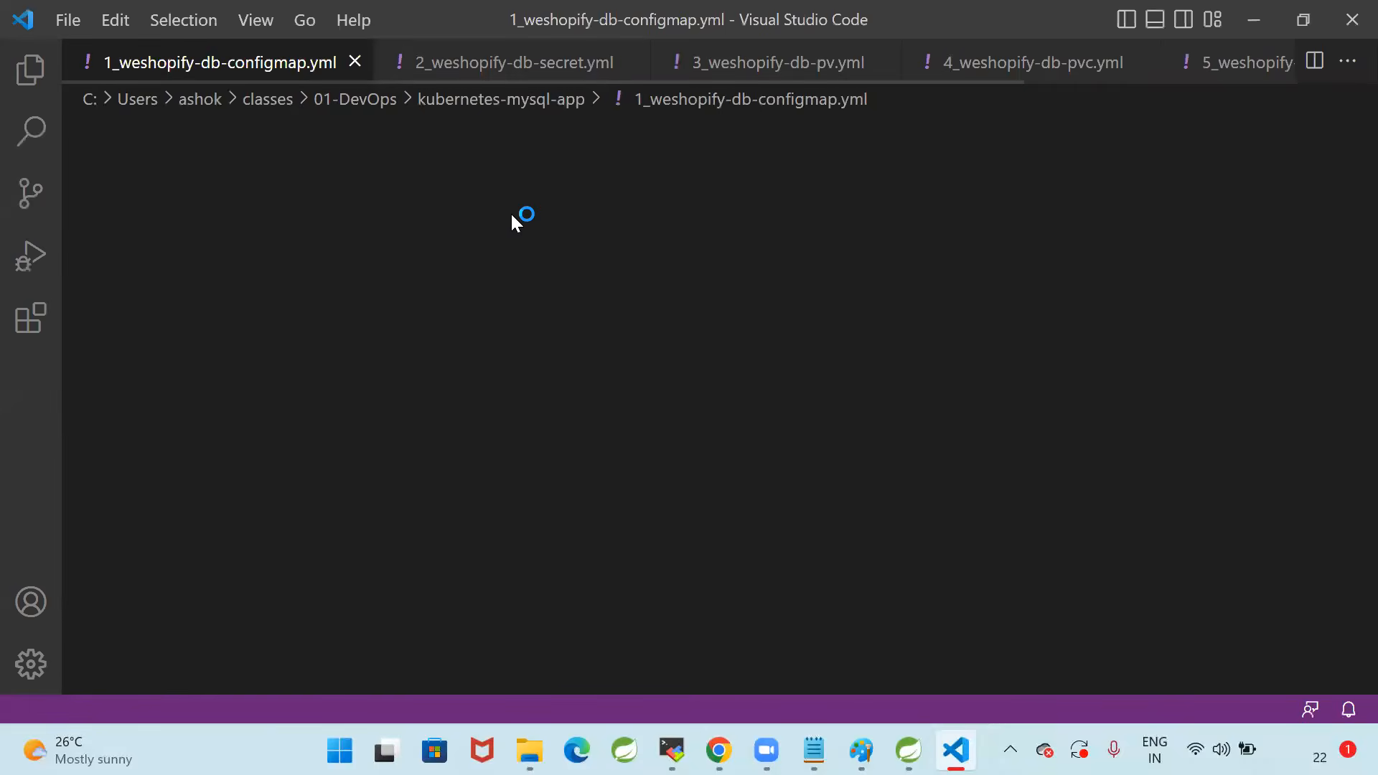
pyautogui.hotkey('ctrl', 'n')
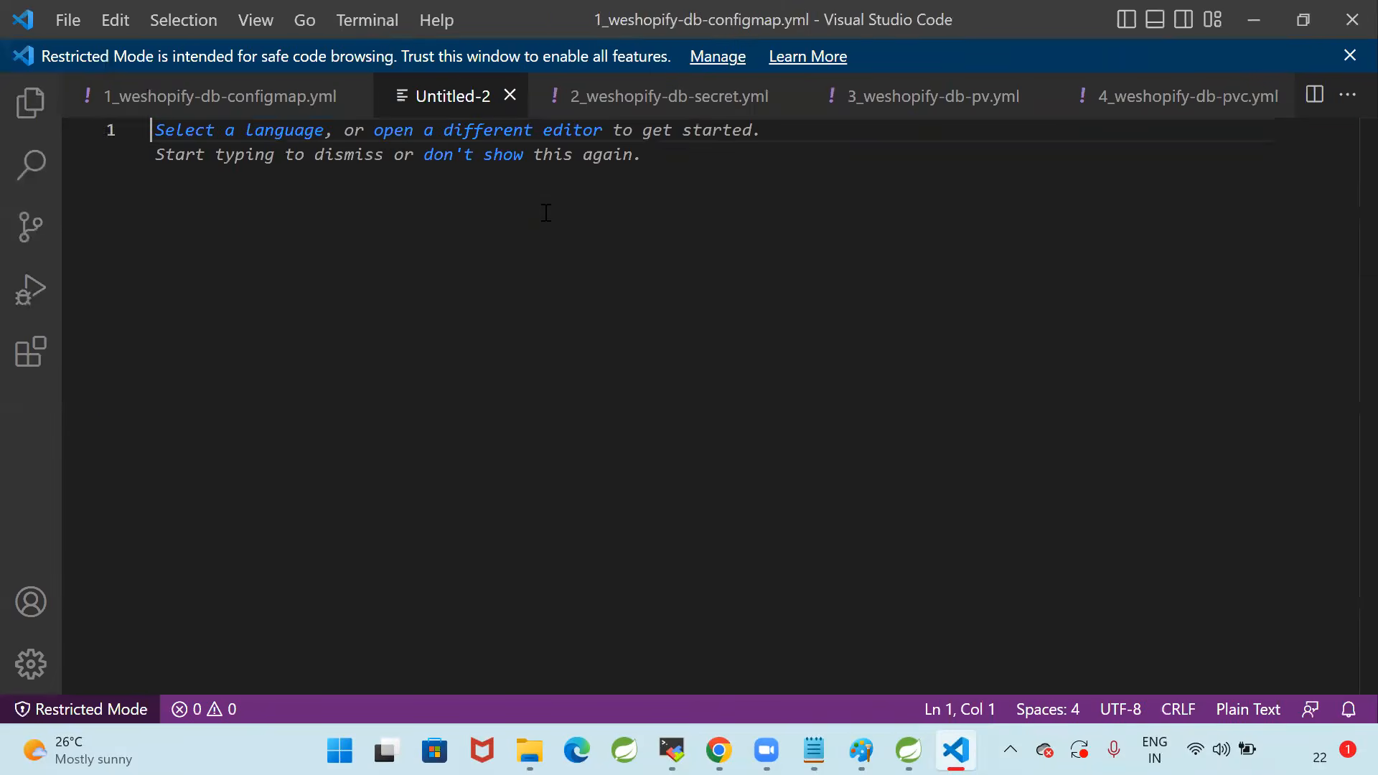
pyautogui.hotkey('ctrl', 'v')
pyautogui.click(596, 360)
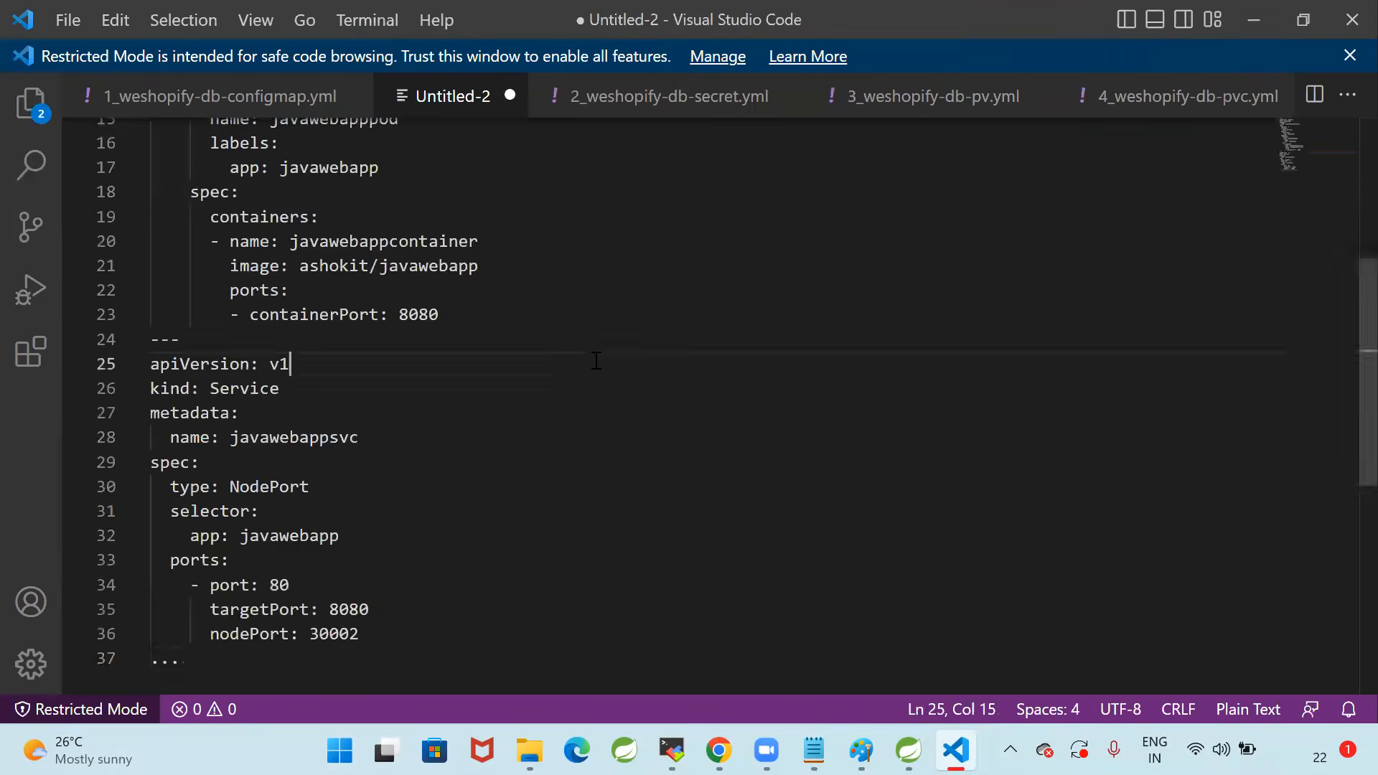
pyautogui.scroll(5, 596, 360)
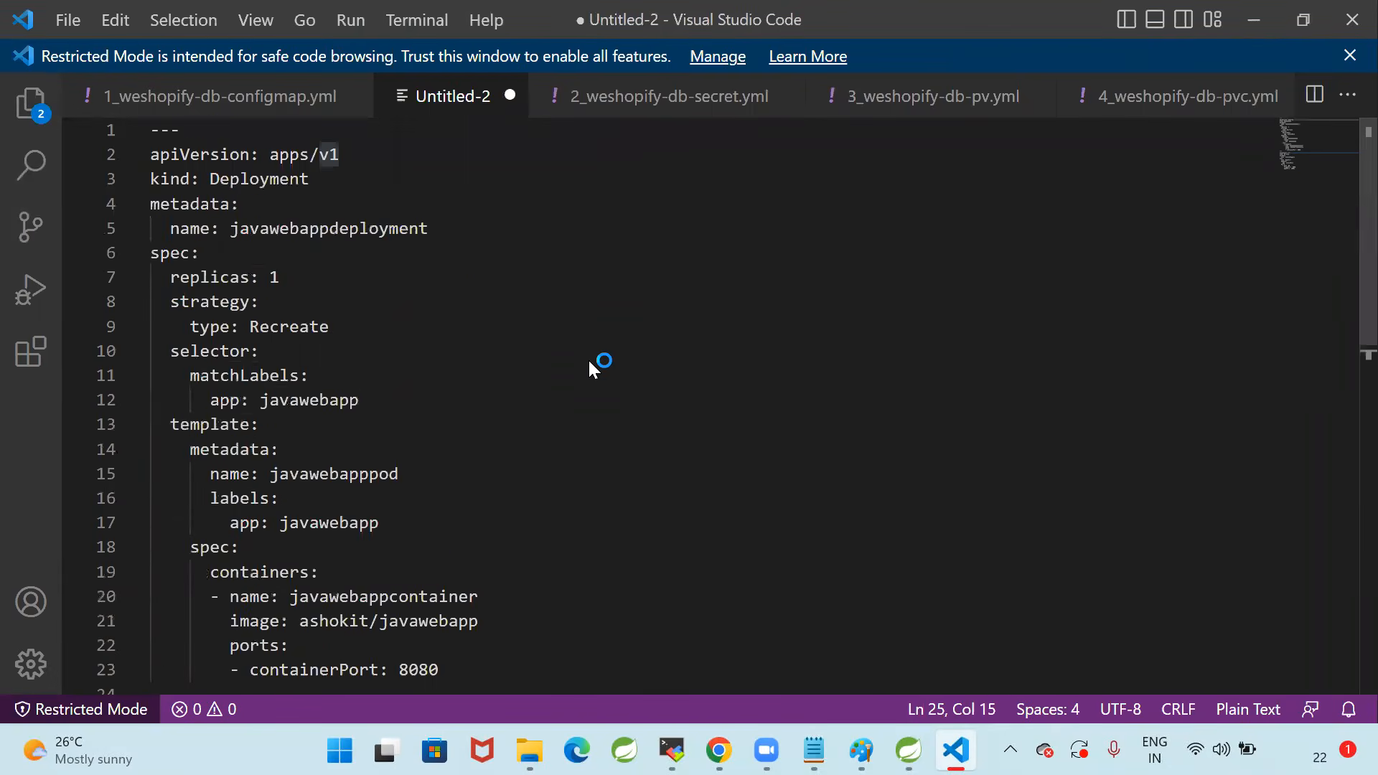
# Save the new manifest file to the Desktop as deployment.yml
pyautogui.hotkey('ctrl', 's')
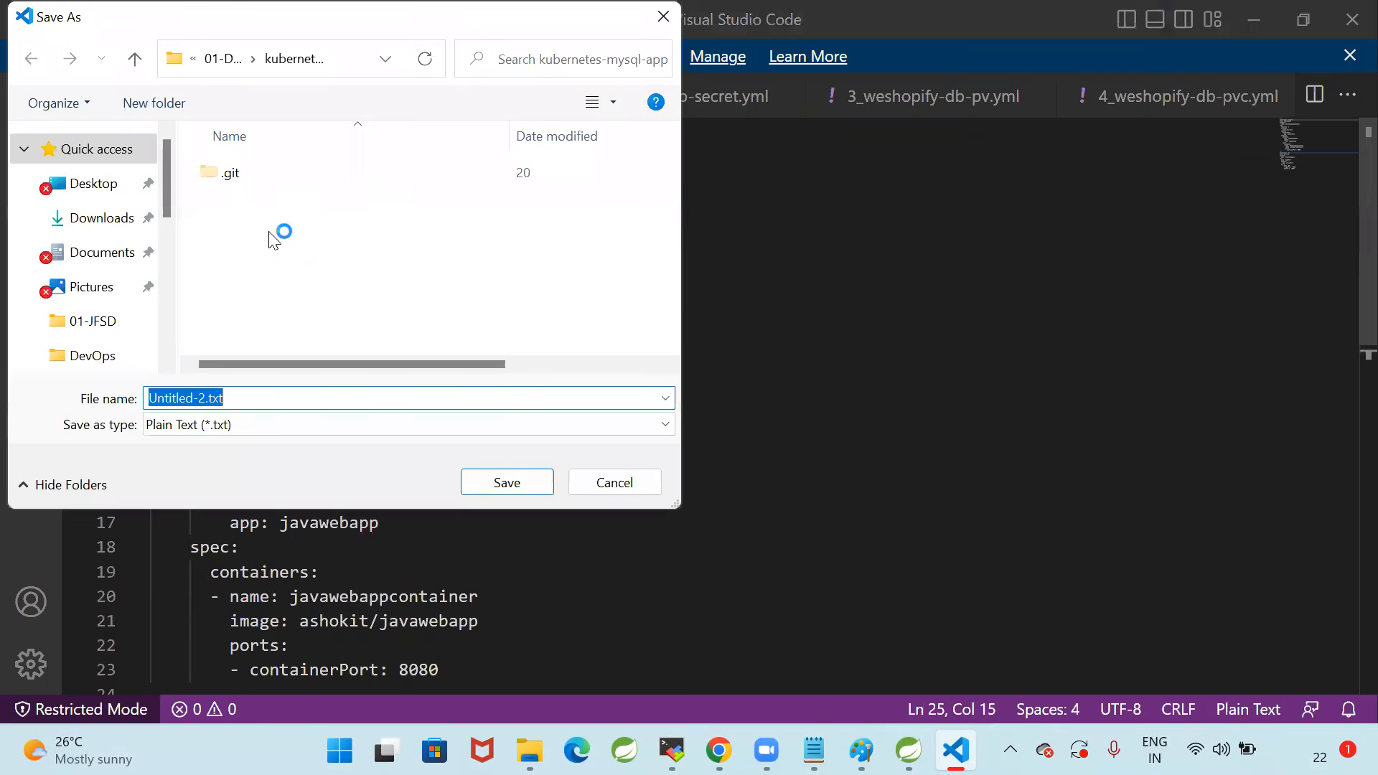
pyautogui.click(101, 195)
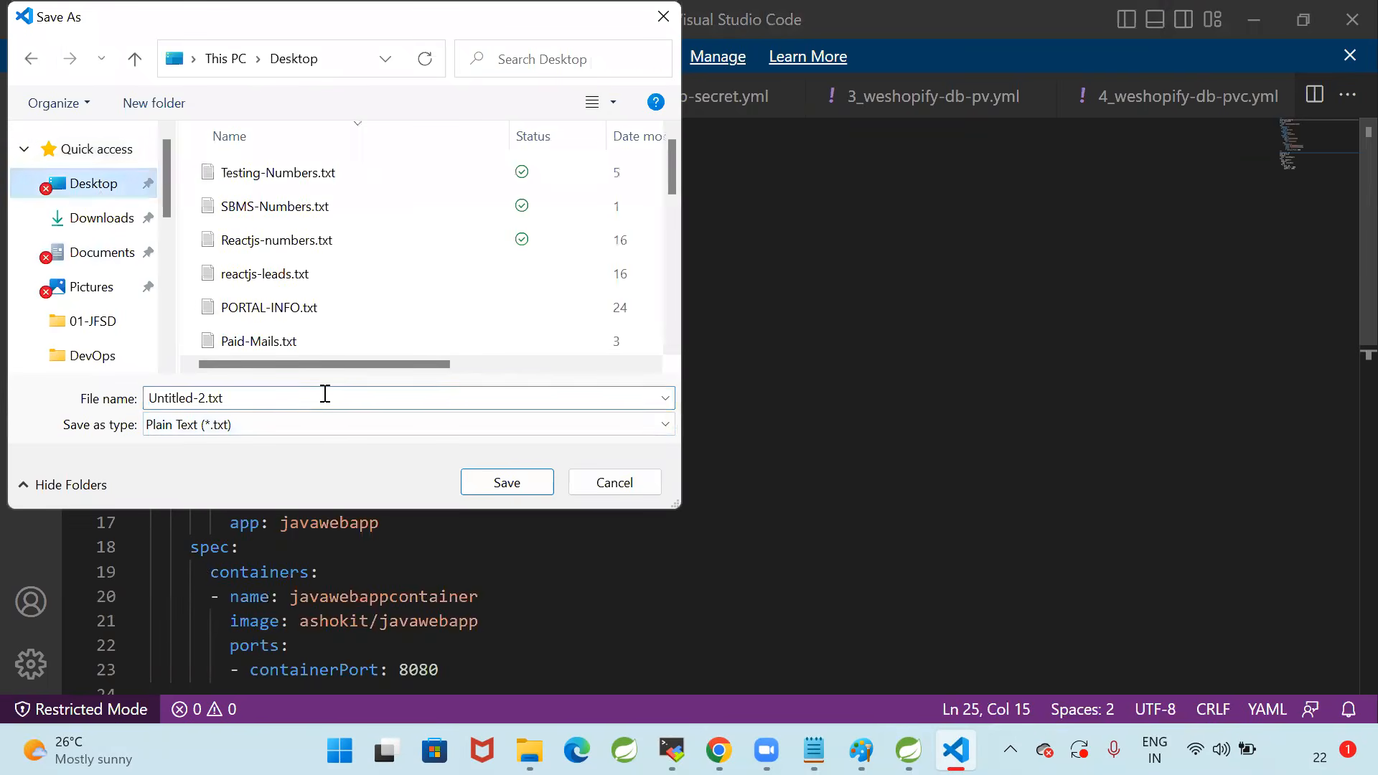
pyautogui.write('deployment.yml')
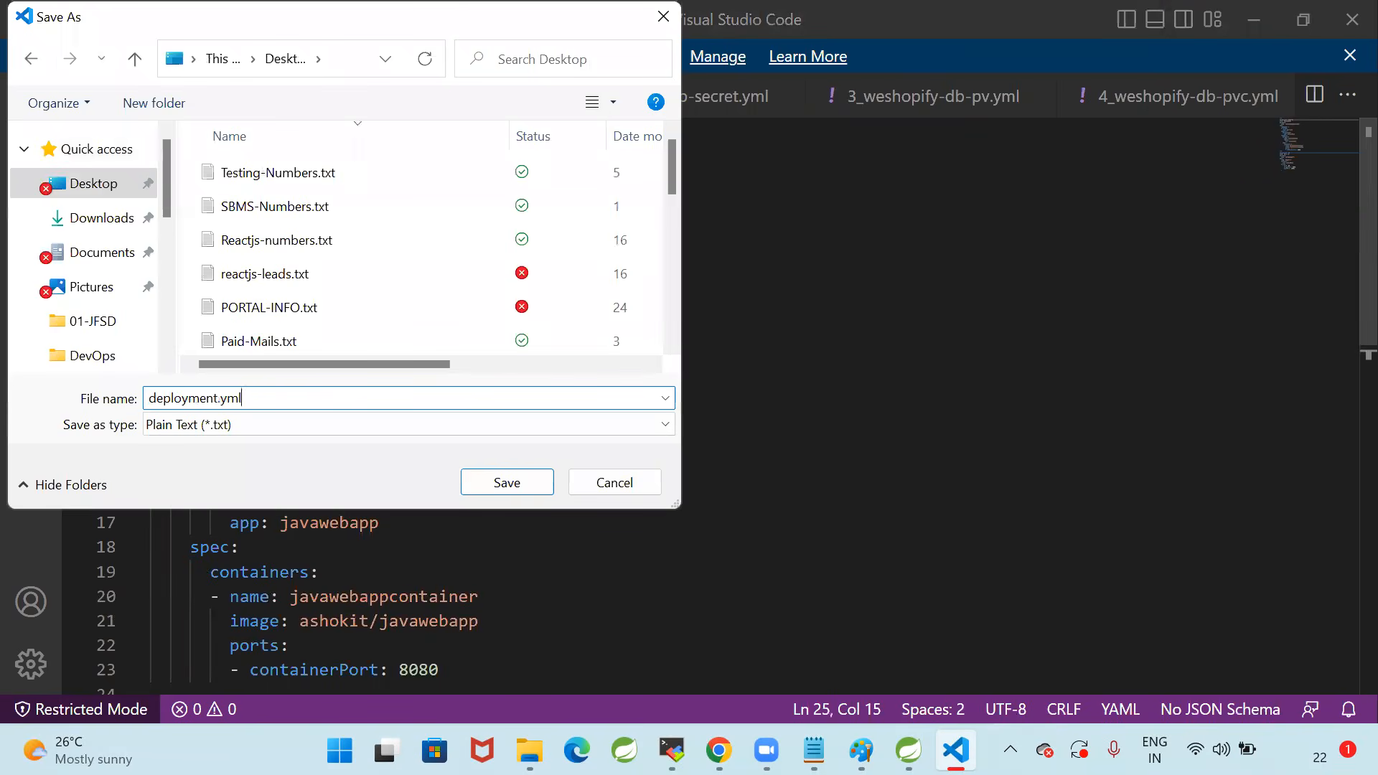
pyautogui.press('Return')
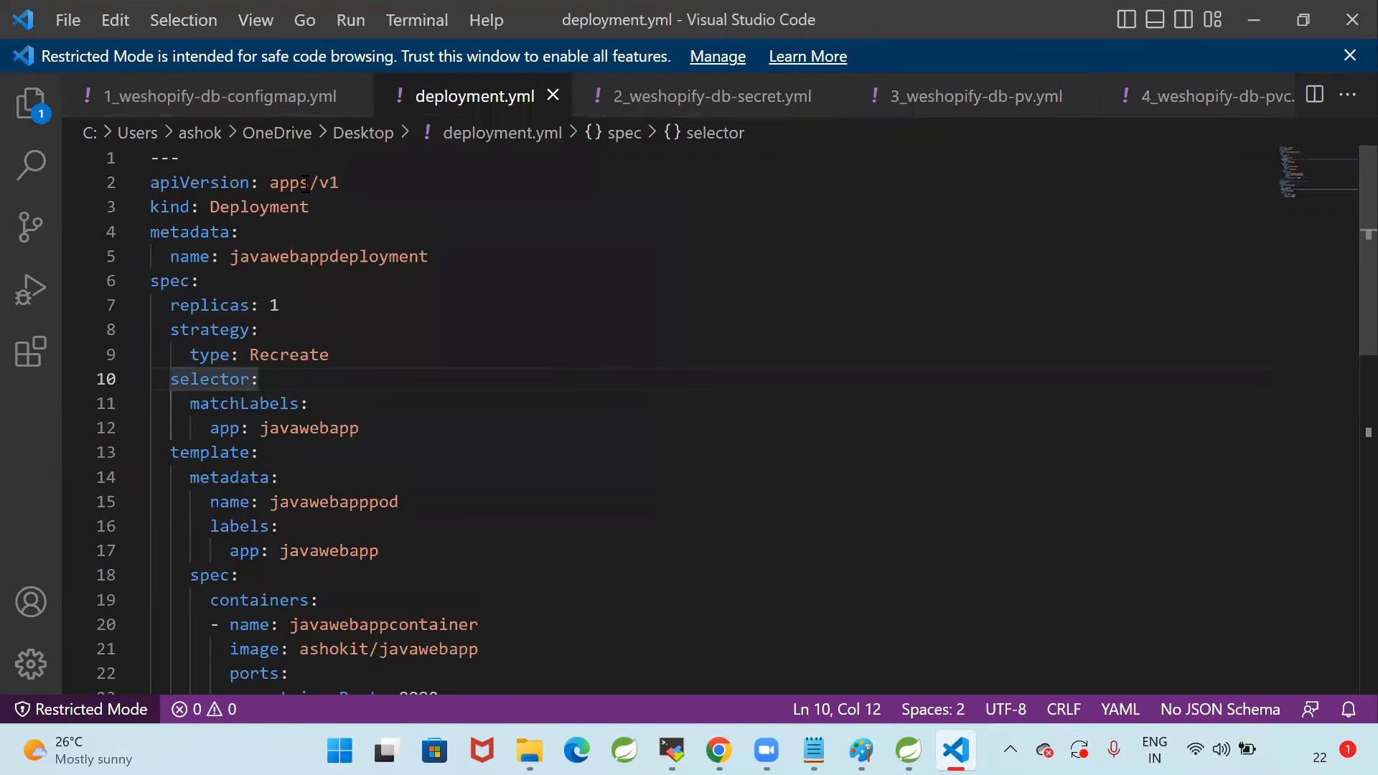
# Examine the kind, strategy type, container image and container port in the Deployment part of deployment.yml
pyautogui.doubleClick(215, 208)
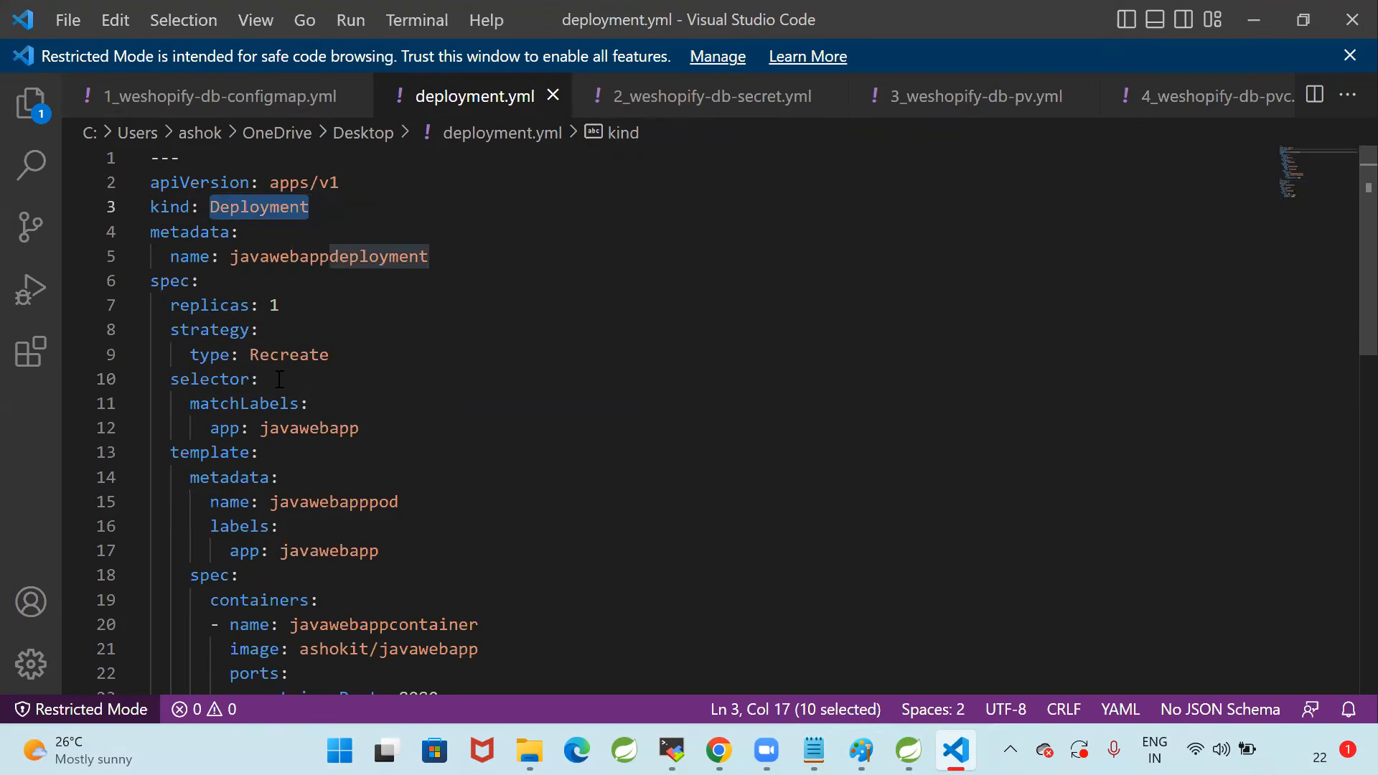
pyautogui.click(191, 355)
pyautogui.keyDown('shift'); pyautogui.click(358, 357); pyautogui.keyUp('shift')
pyautogui.scroll(-2, 440, 385)
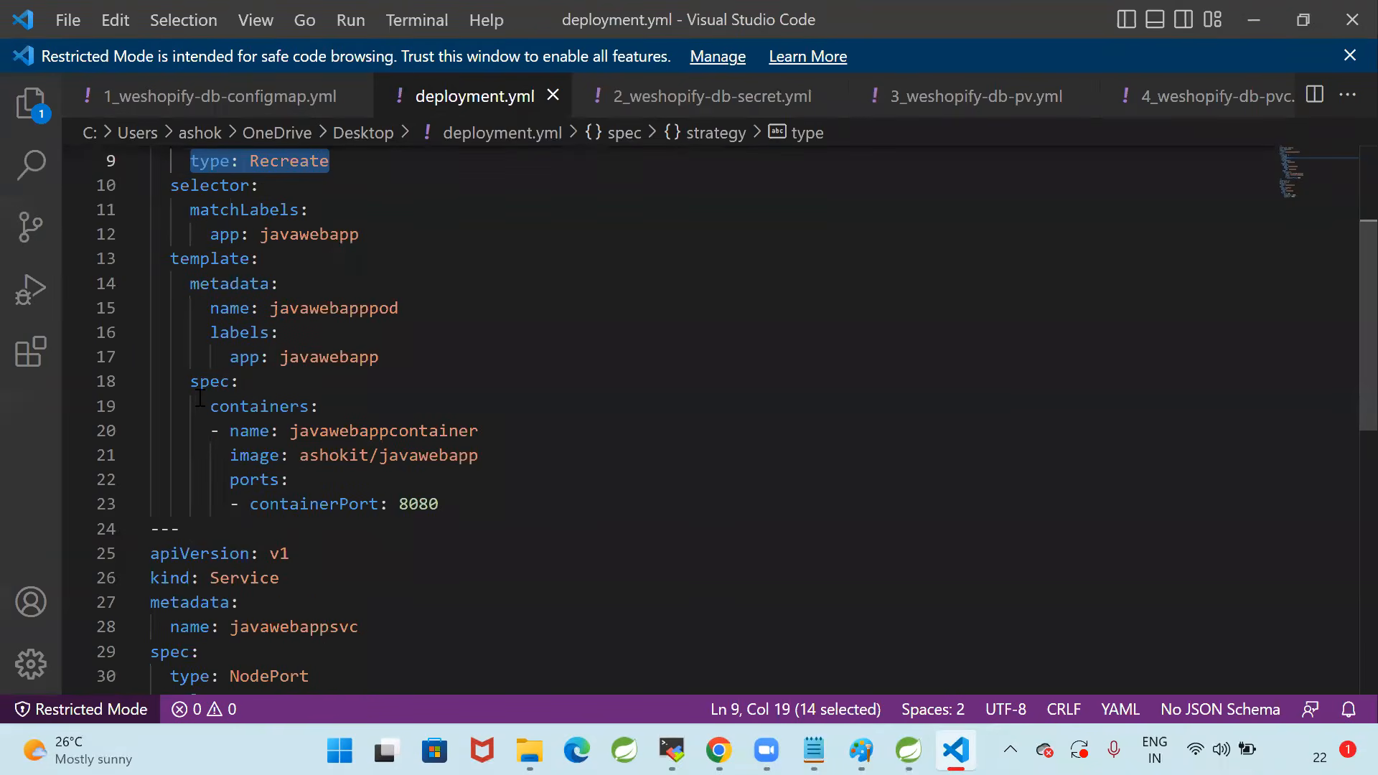
pyautogui.click(306, 462)
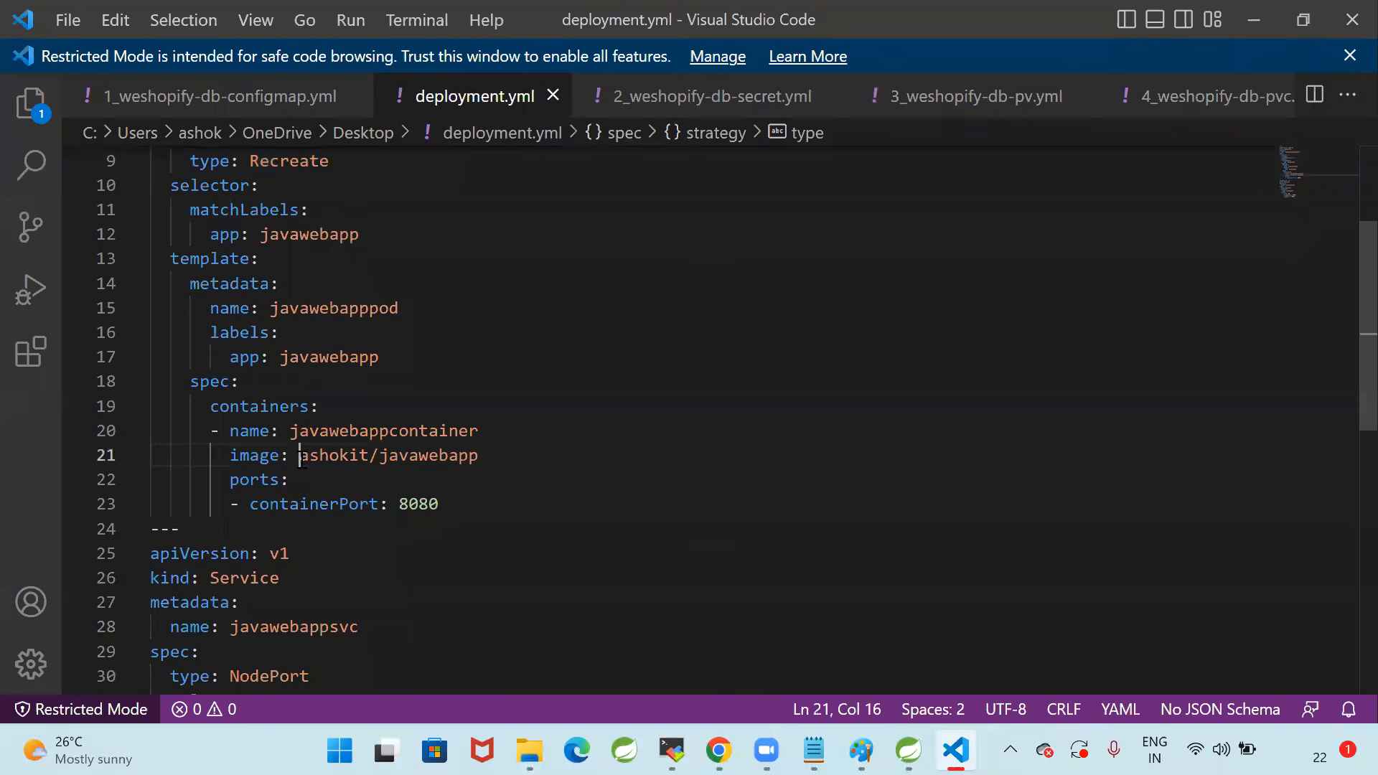
pyautogui.keyDown('shift'); pyautogui.click(551, 460); pyautogui.keyUp('shift')
pyautogui.click(510, 487)
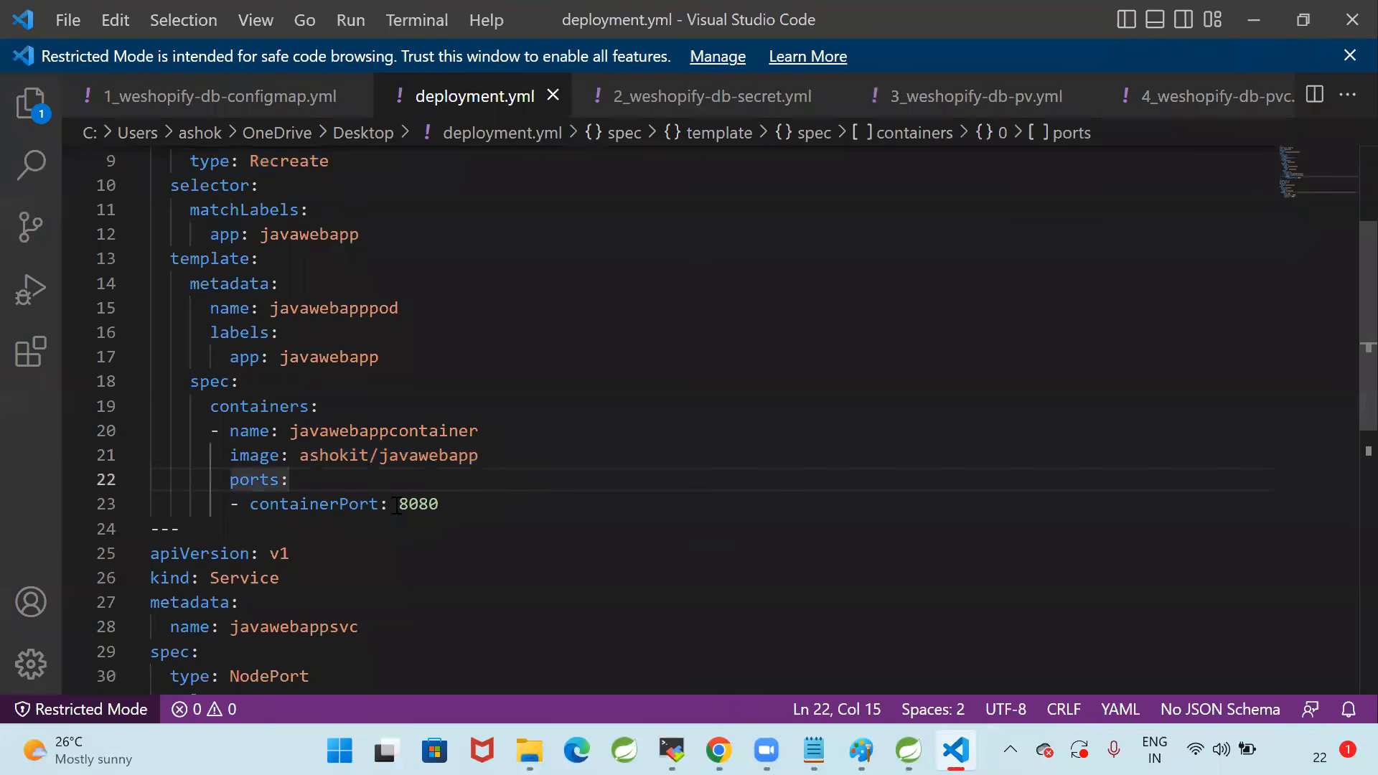
pyautogui.doubleClick(408, 505)
# Examine the Service part of deployment.yml, checking its service type, selector and port settings against the Deployment part
pyautogui.scroll(-4, 499, 492)
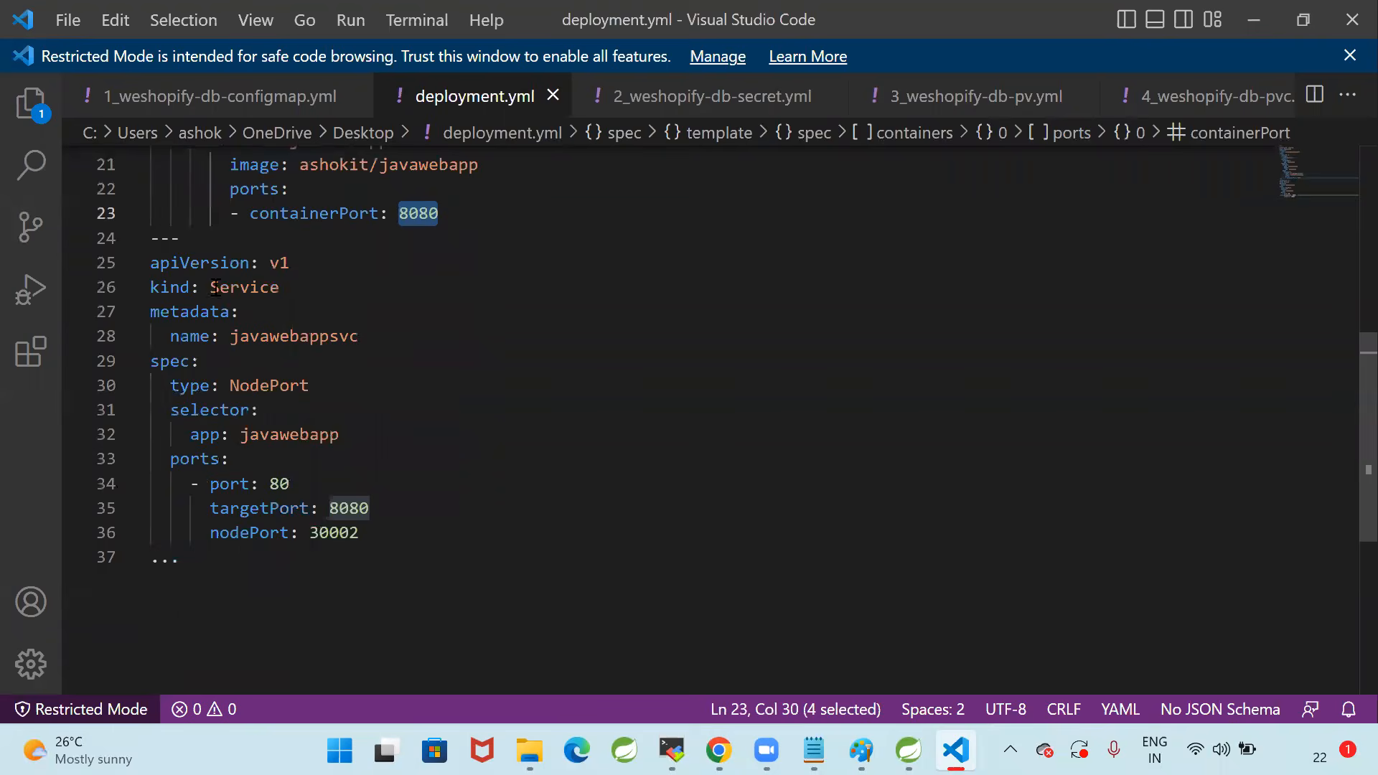
pyautogui.moveTo(150, 238); pyautogui.dragTo(272, 572)
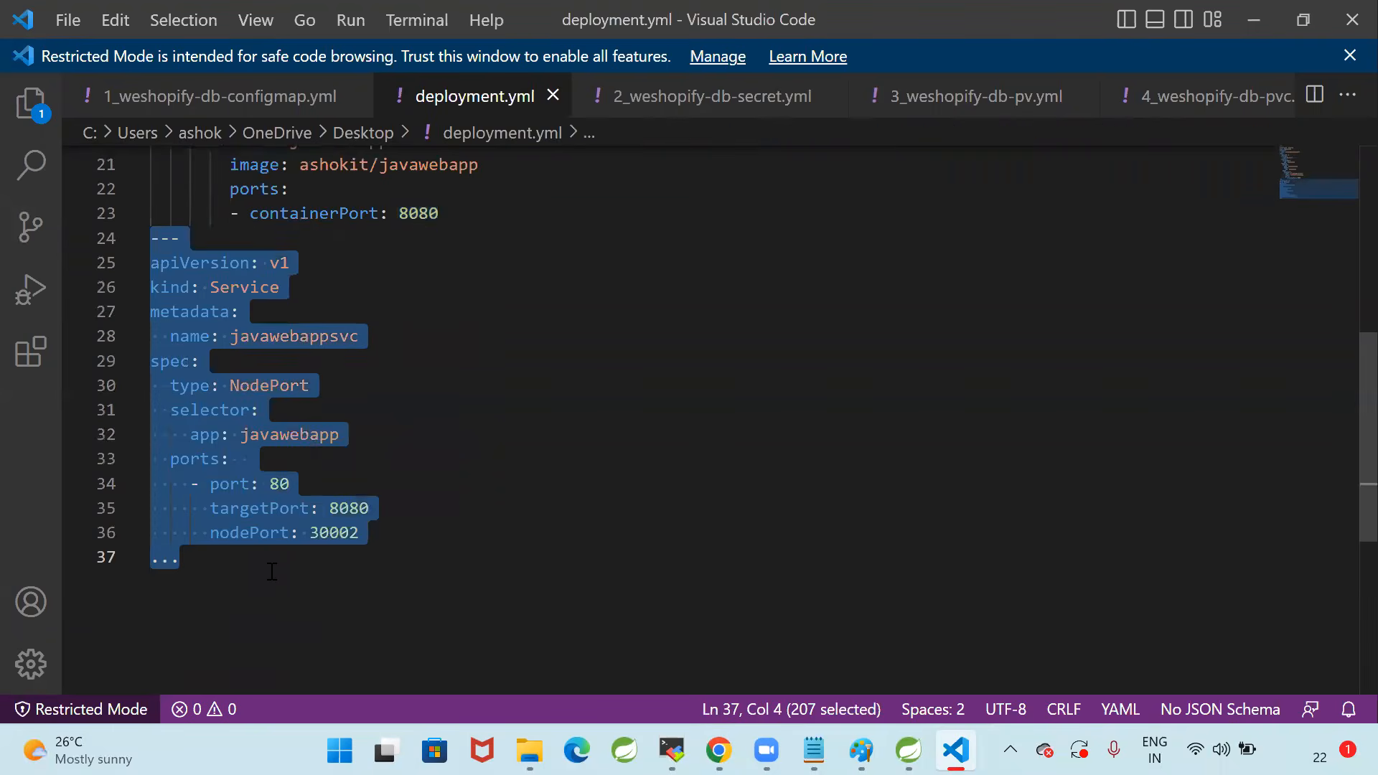
pyautogui.click(379, 550)
pyautogui.scroll(7, 450, 560)
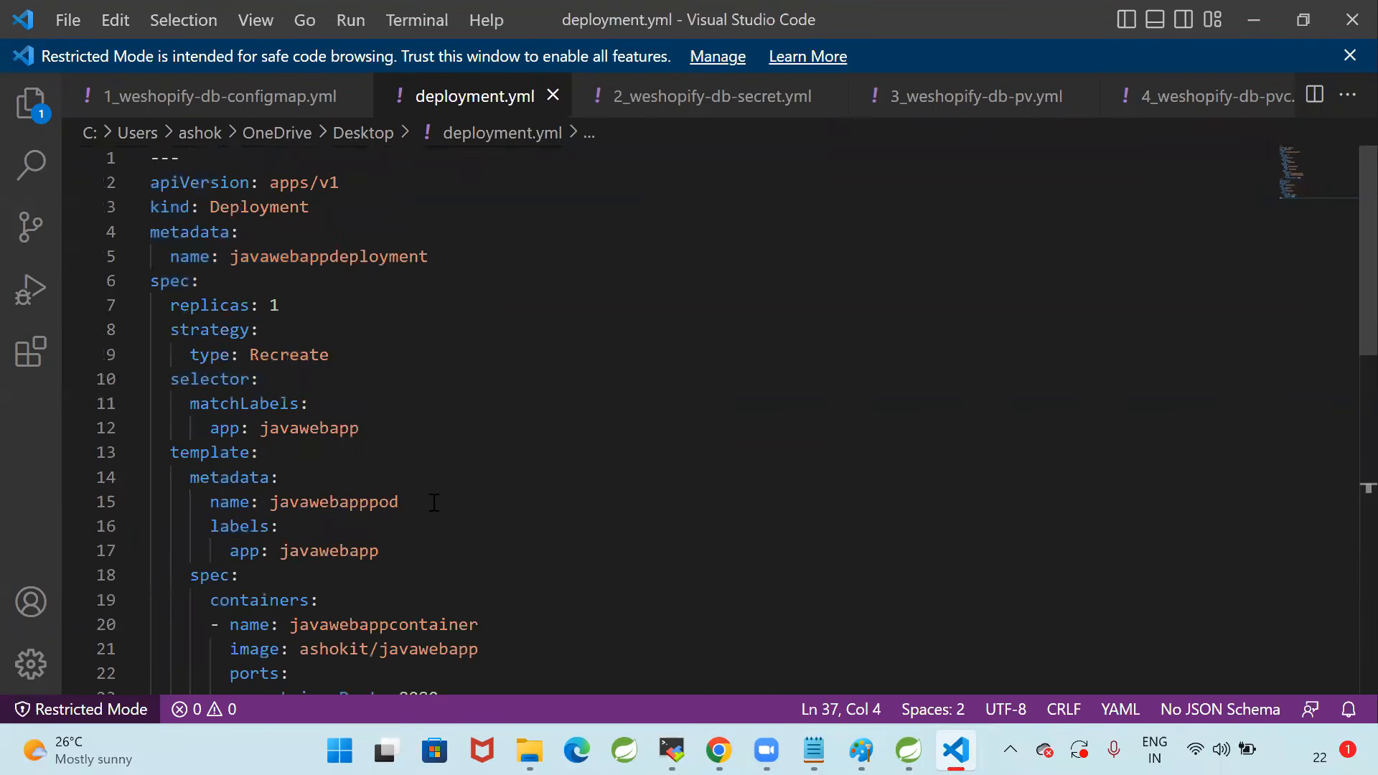
pyautogui.scroll(-8, 435, 507)
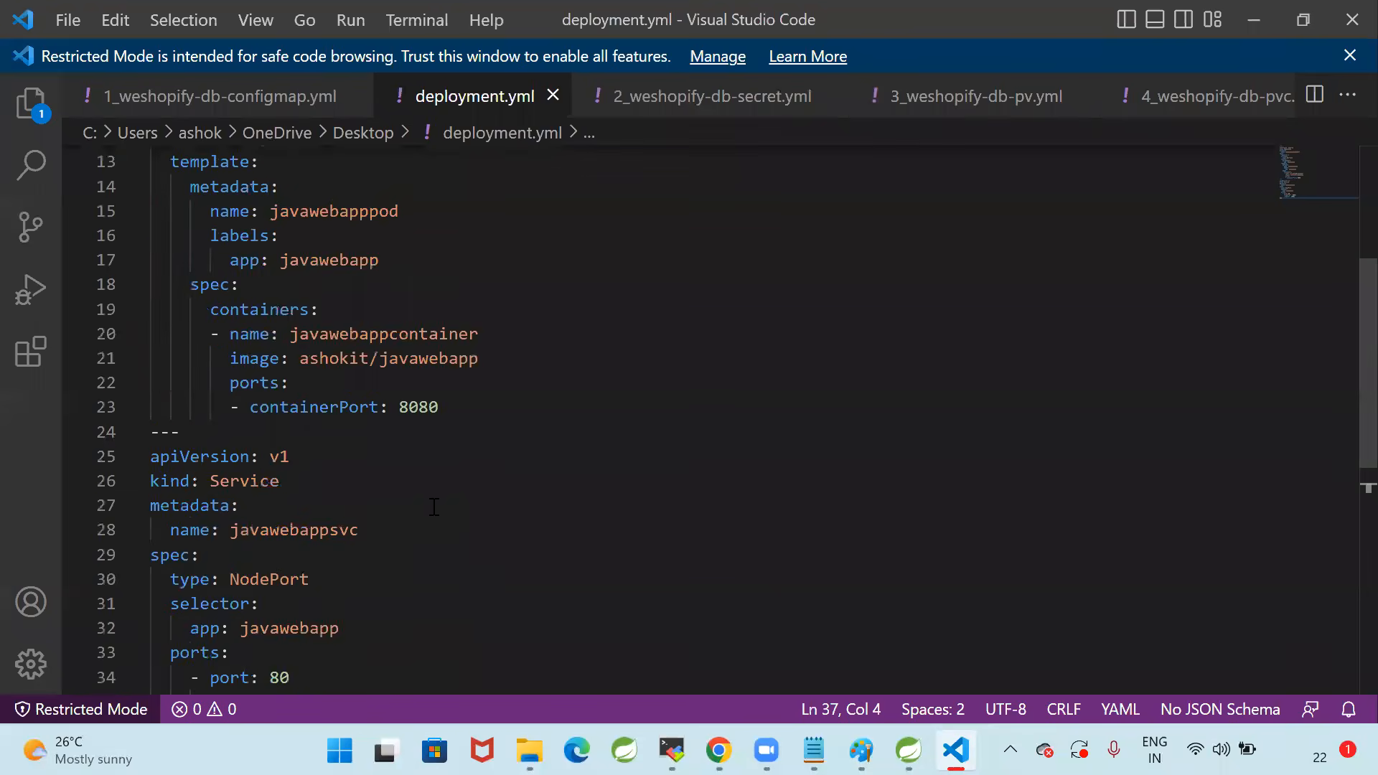
pyautogui.scroll(3, 437, 517)
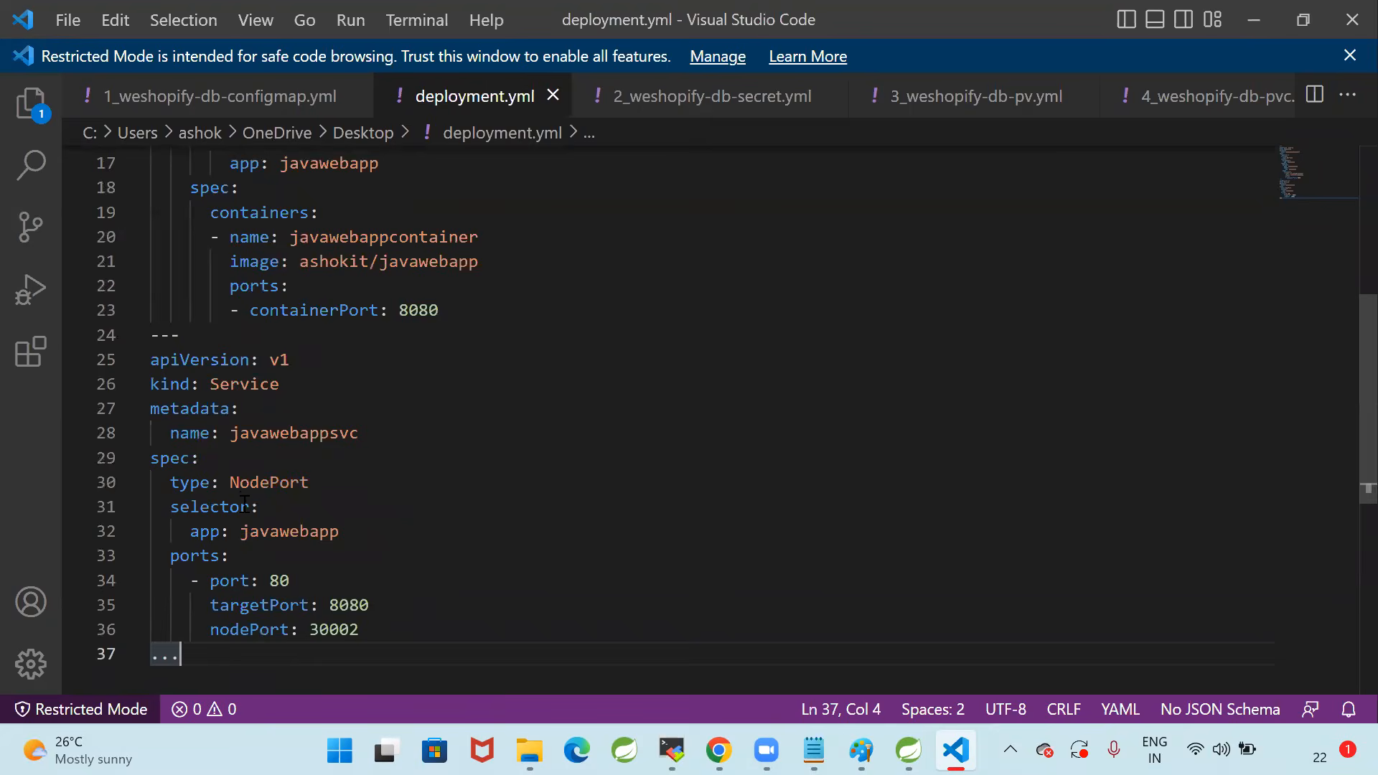
pyautogui.doubleClick(239, 483)
pyautogui.click(479, 501)
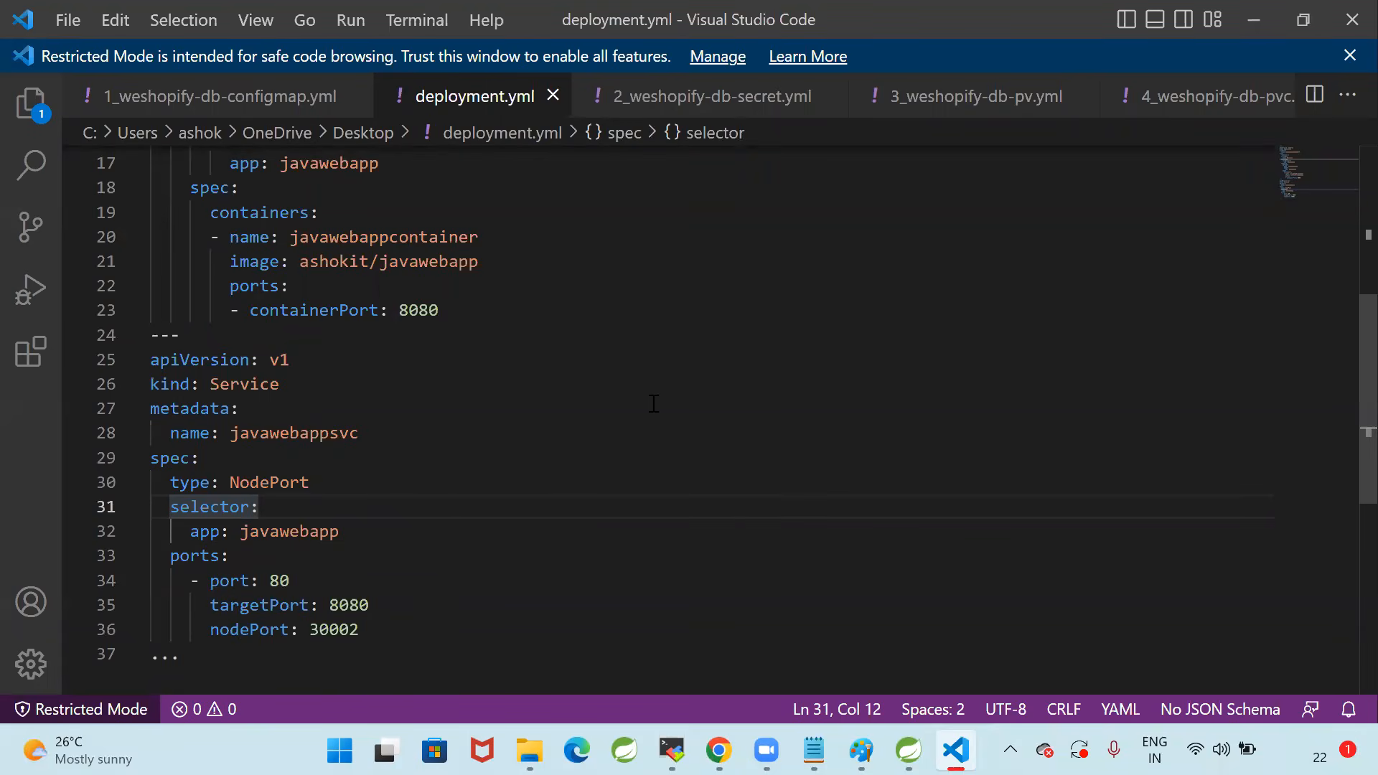
pyautogui.click(602, 419)
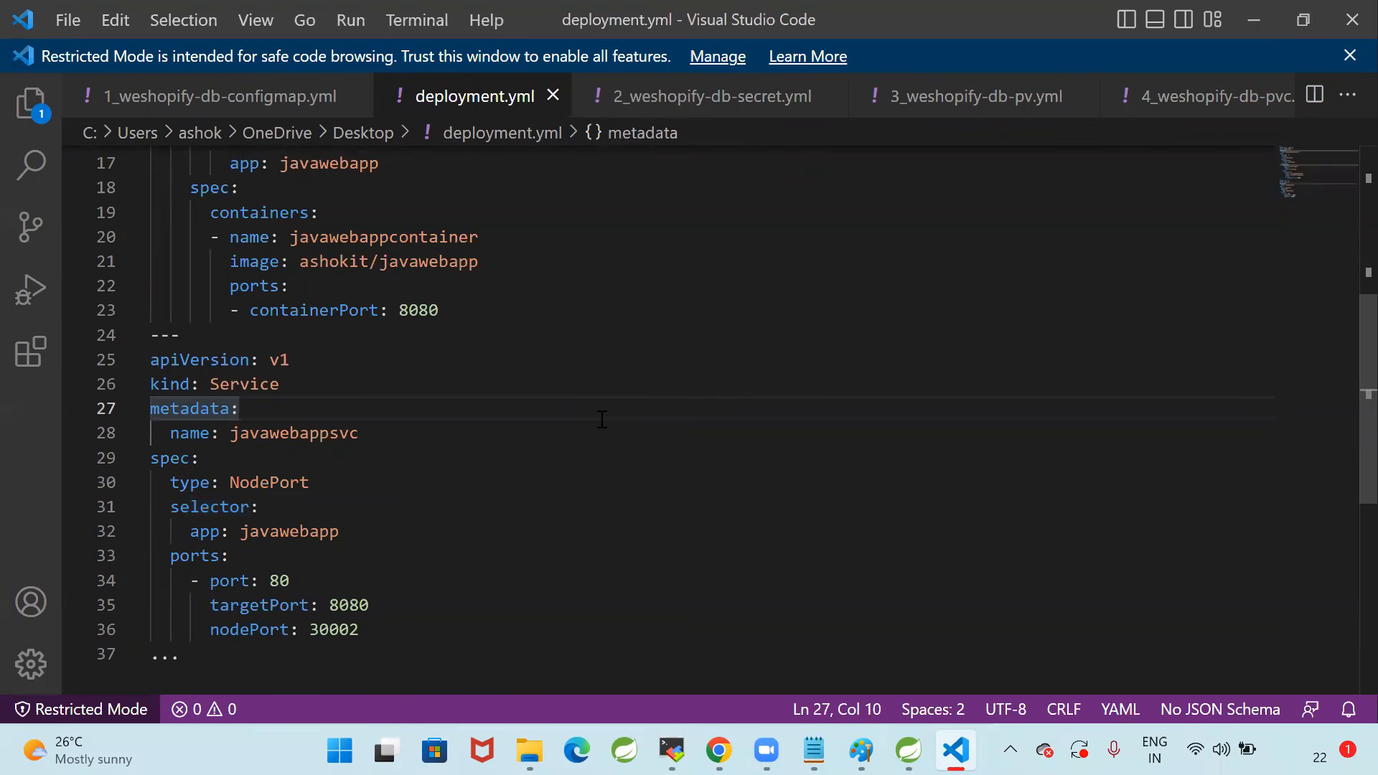
# Examine the Service's NodePort type and its fixed nodePort setting in deployment.yml, along with the Deployment part above it
pyautogui.doubleClick(275, 483)
pyautogui.click(381, 630)
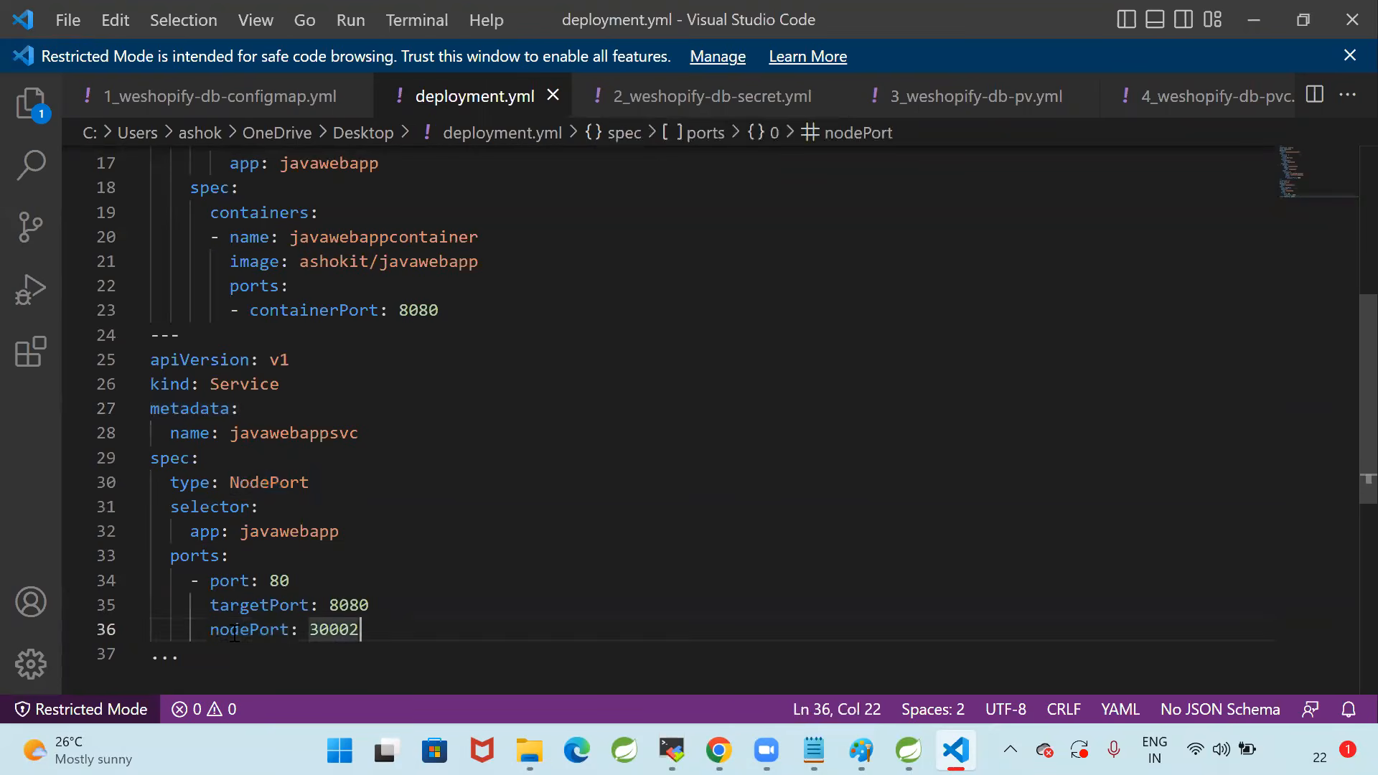
pyautogui.moveTo(211, 629); pyautogui.dragTo(300, 629)
pyautogui.moveTo(408, 632); pyautogui.dragTo(407, 631)
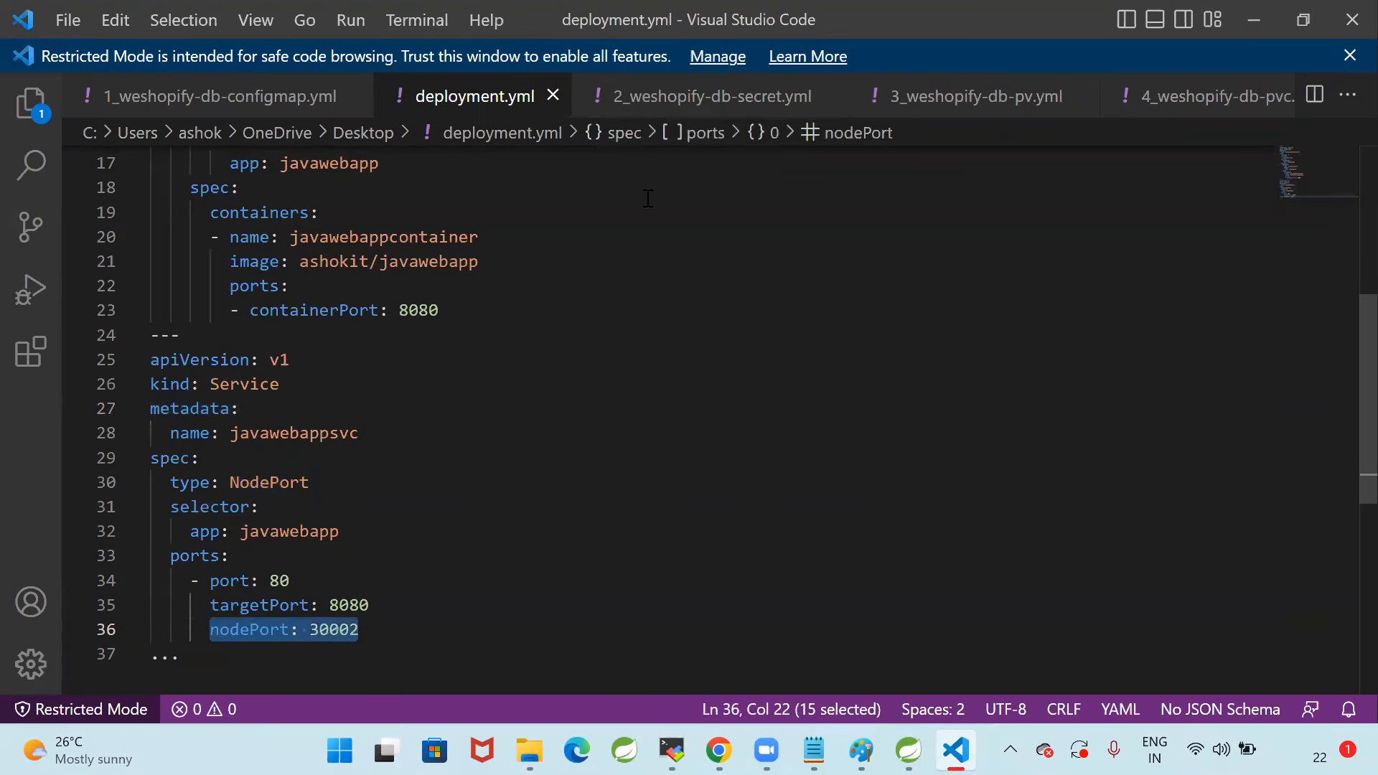
pyautogui.click(290, 582)
pyautogui.doubleClick(347, 629)
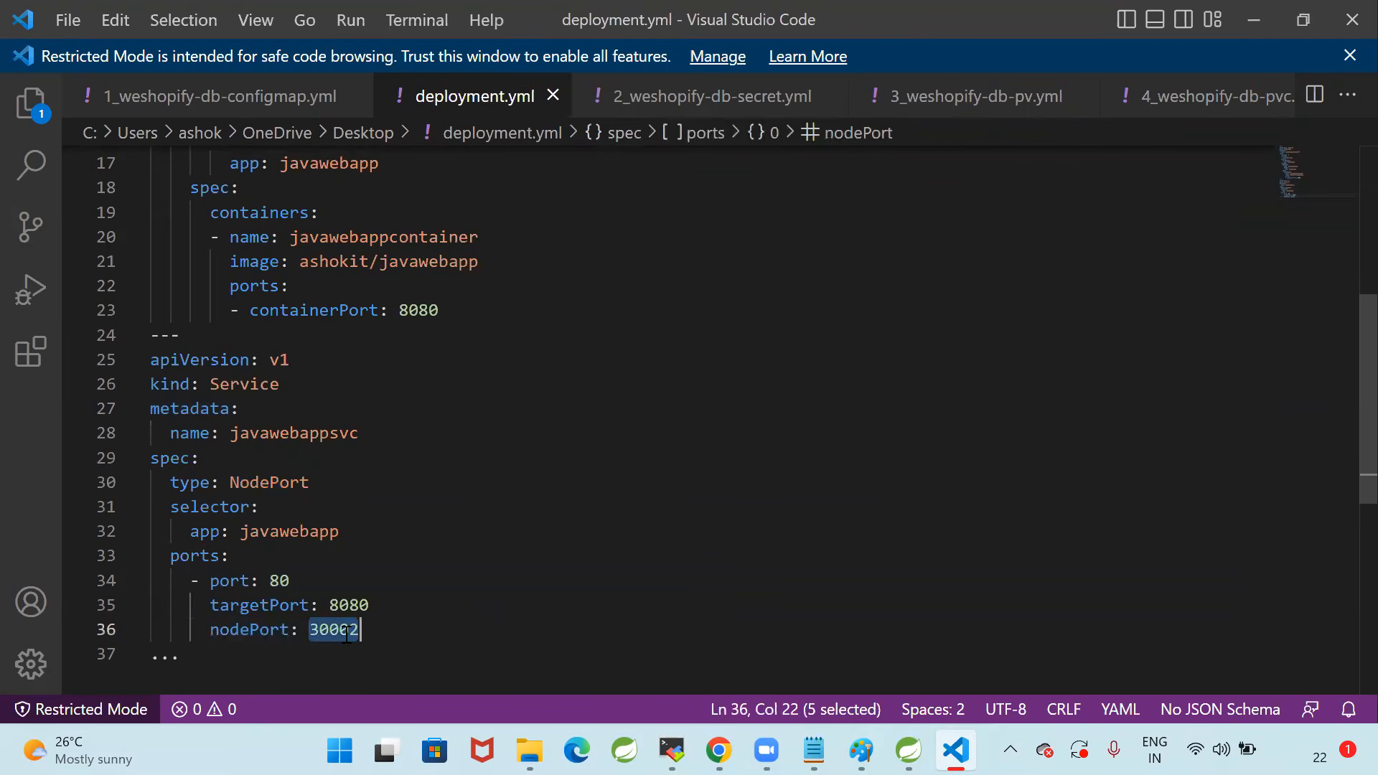
pyautogui.click(433, 624)
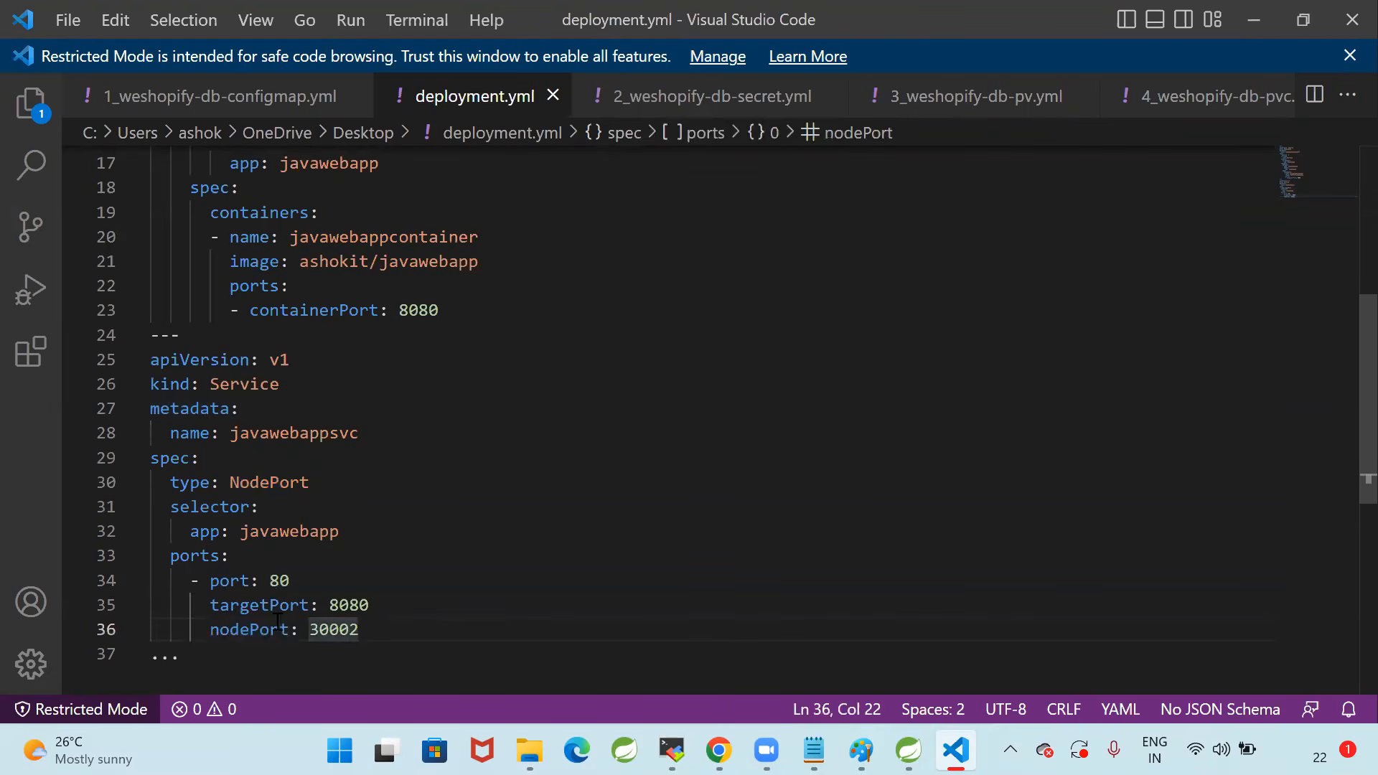
pyautogui.click(201, 630)
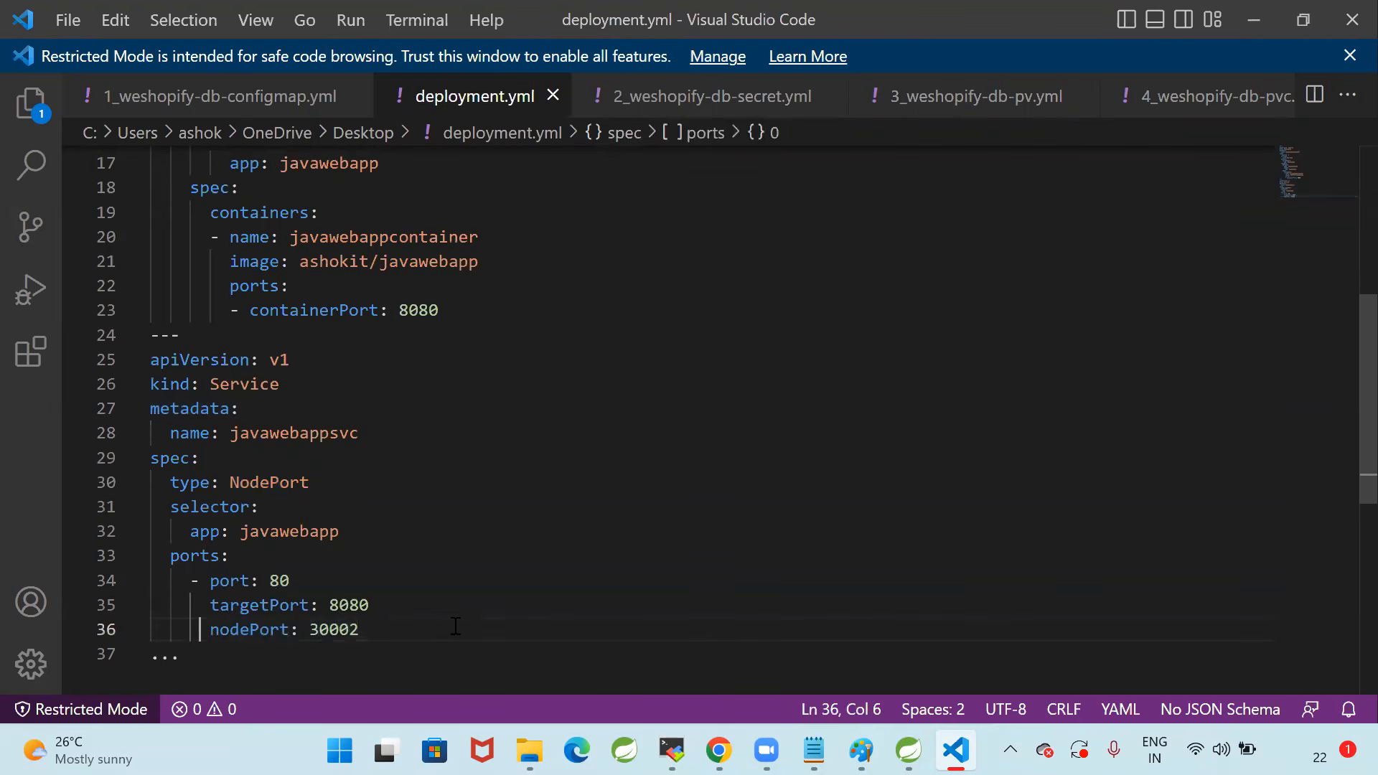
pyautogui.press('End')
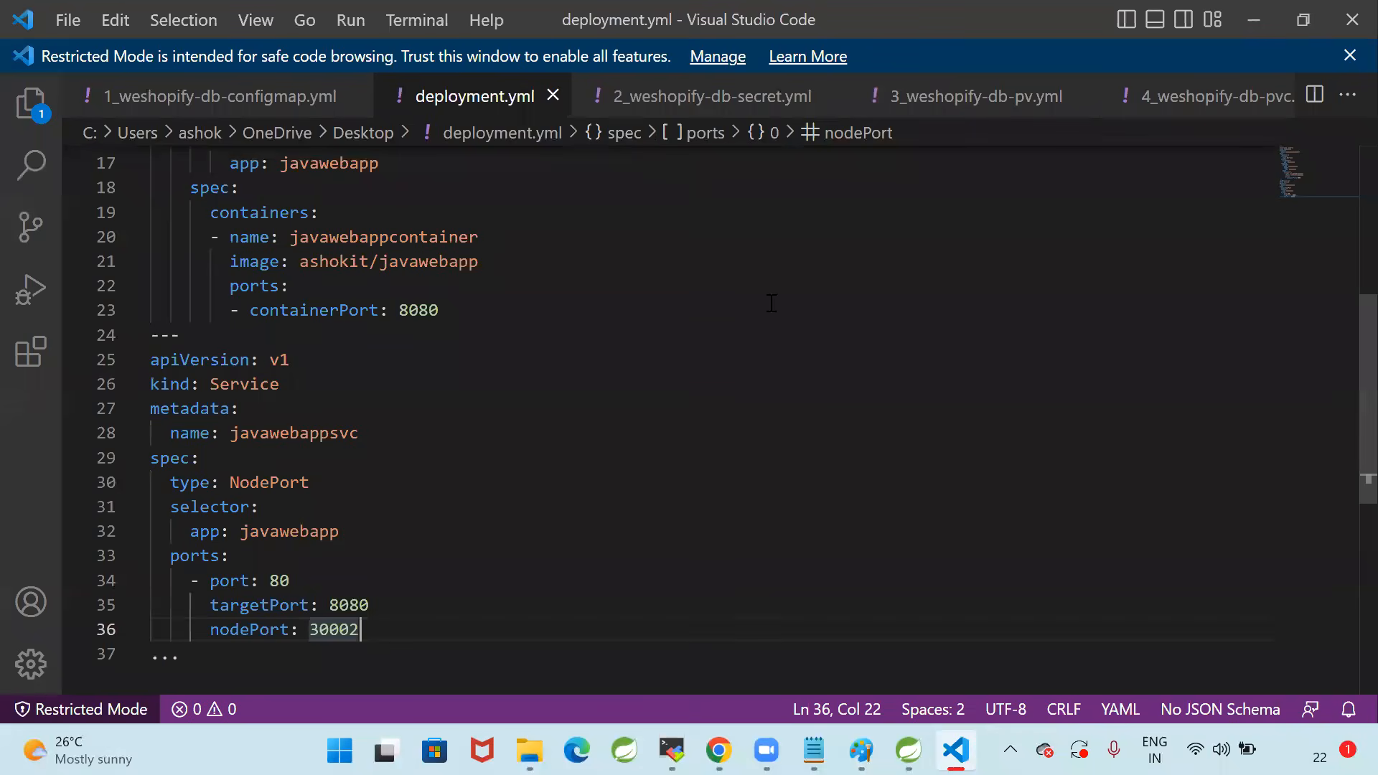
pyautogui.click(721, 434)
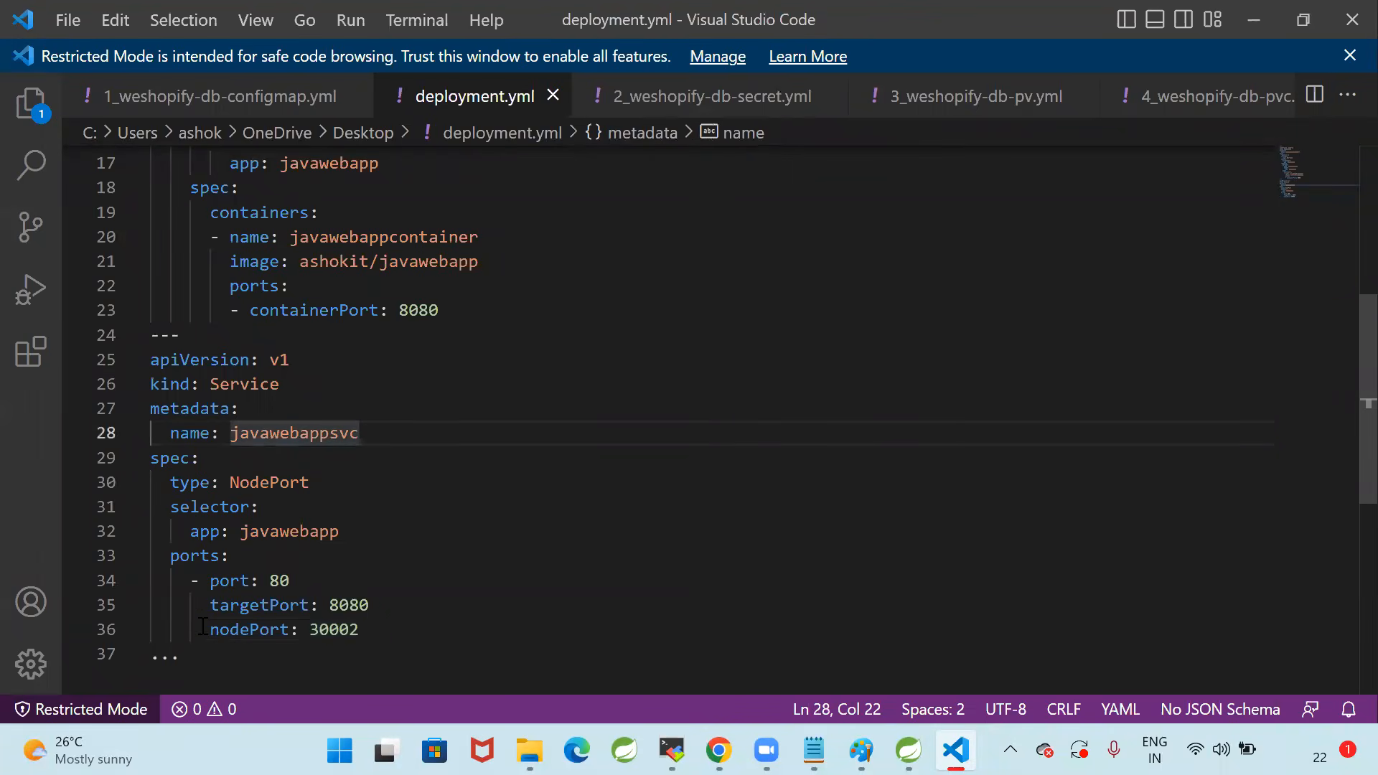
pyautogui.moveTo(201, 629); pyautogui.dragTo(362, 629)
pyautogui.click(499, 627)
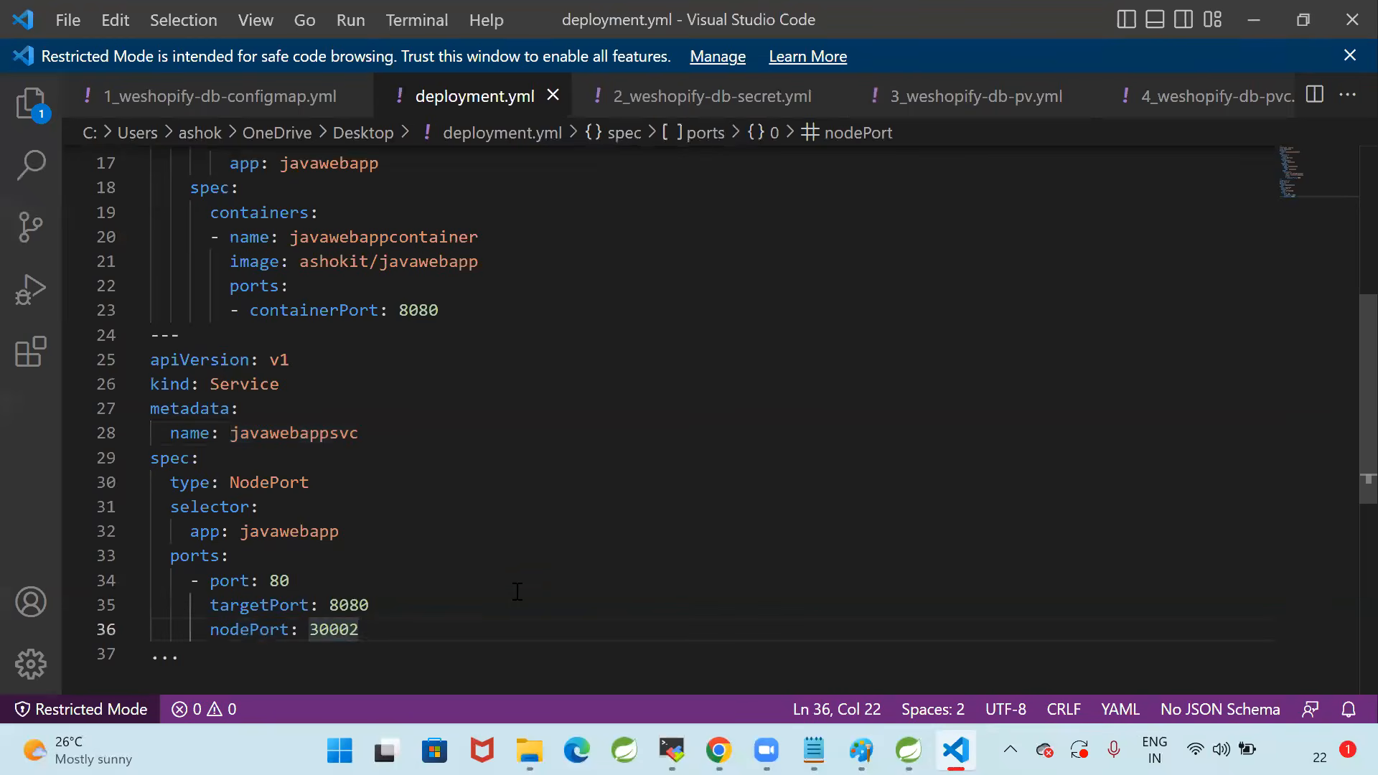
pyautogui.scroll(5, 517, 591)
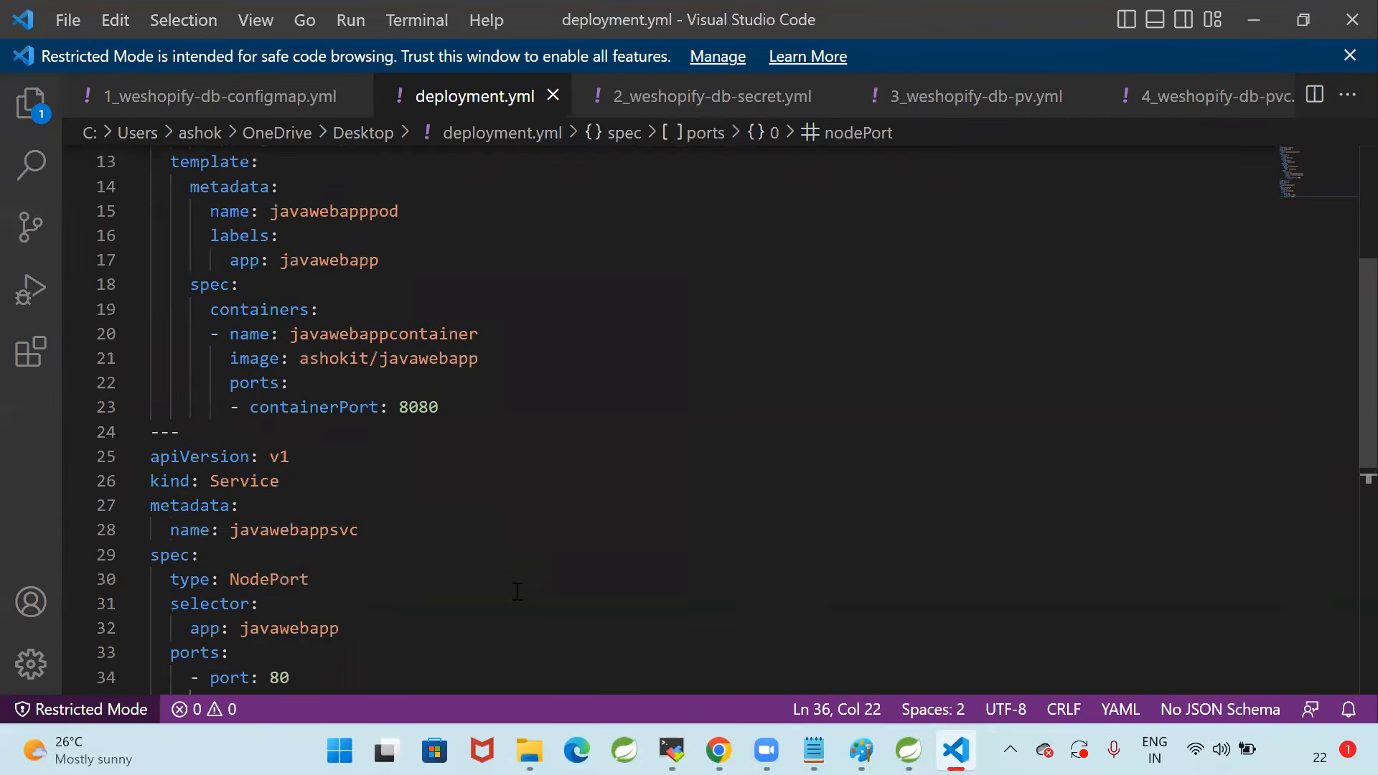
pyautogui.click(554, 504)
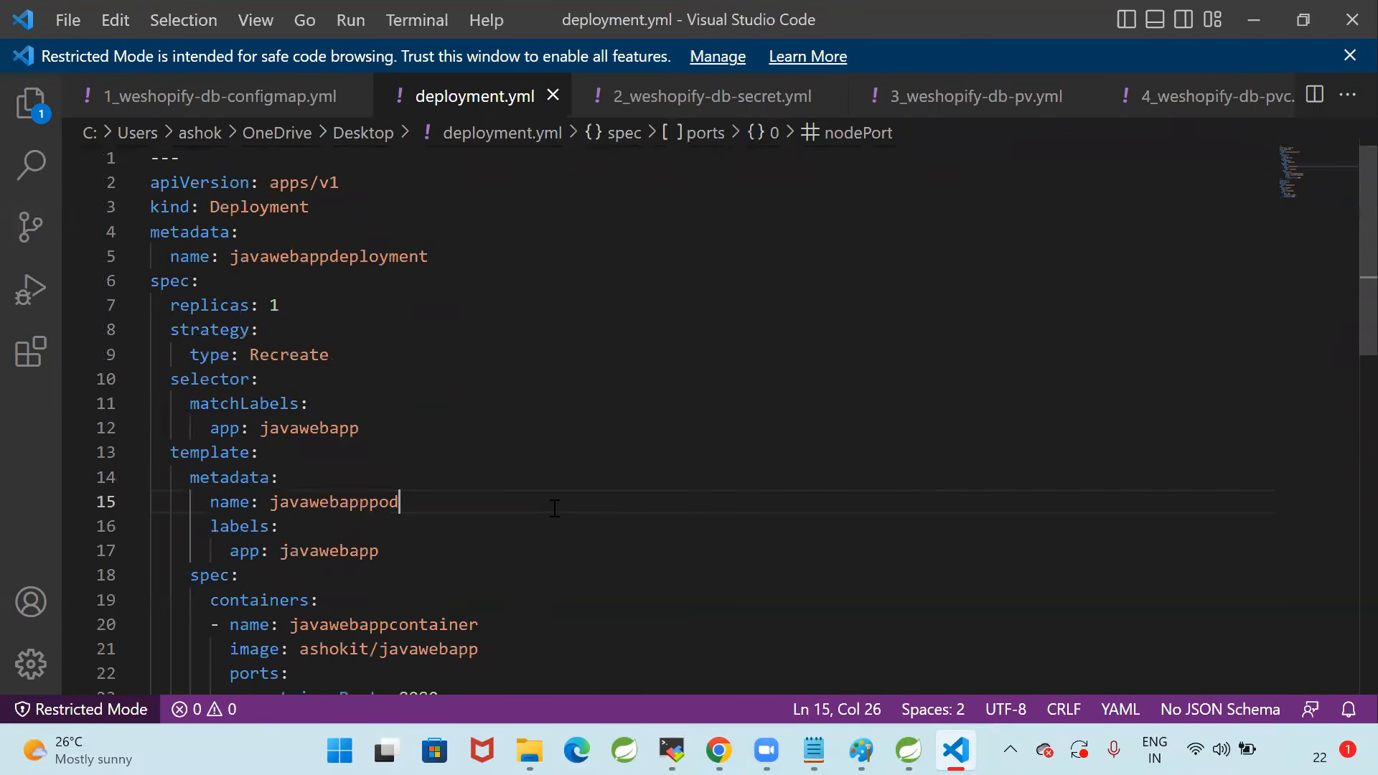
# Delete the nodePort line from the Service's ports section in deployment.yml
pyautogui.scroll(-7, 554, 508)
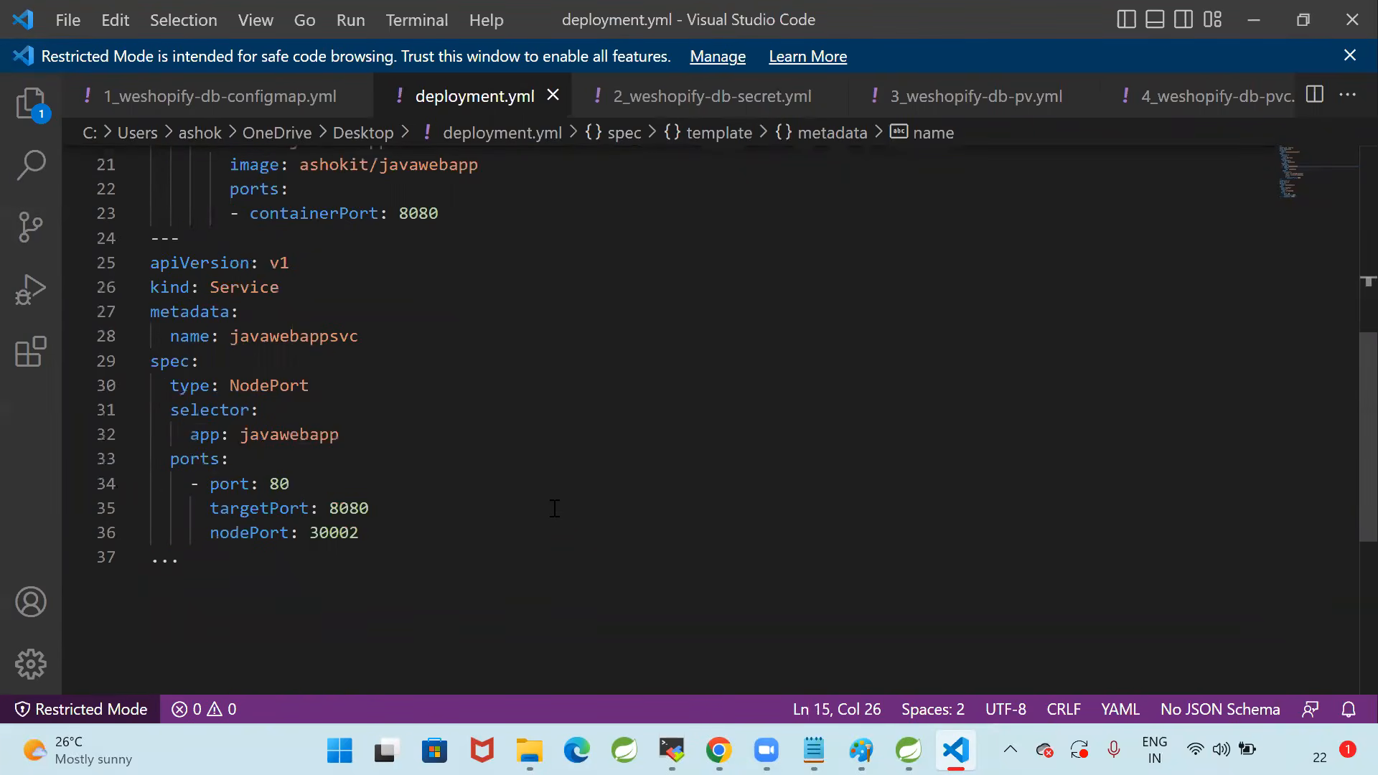
pyautogui.moveTo(409, 532); pyautogui.dragTo(71, 532)
pyautogui.press('BackSpace')
pyautogui.press('BackSpace')
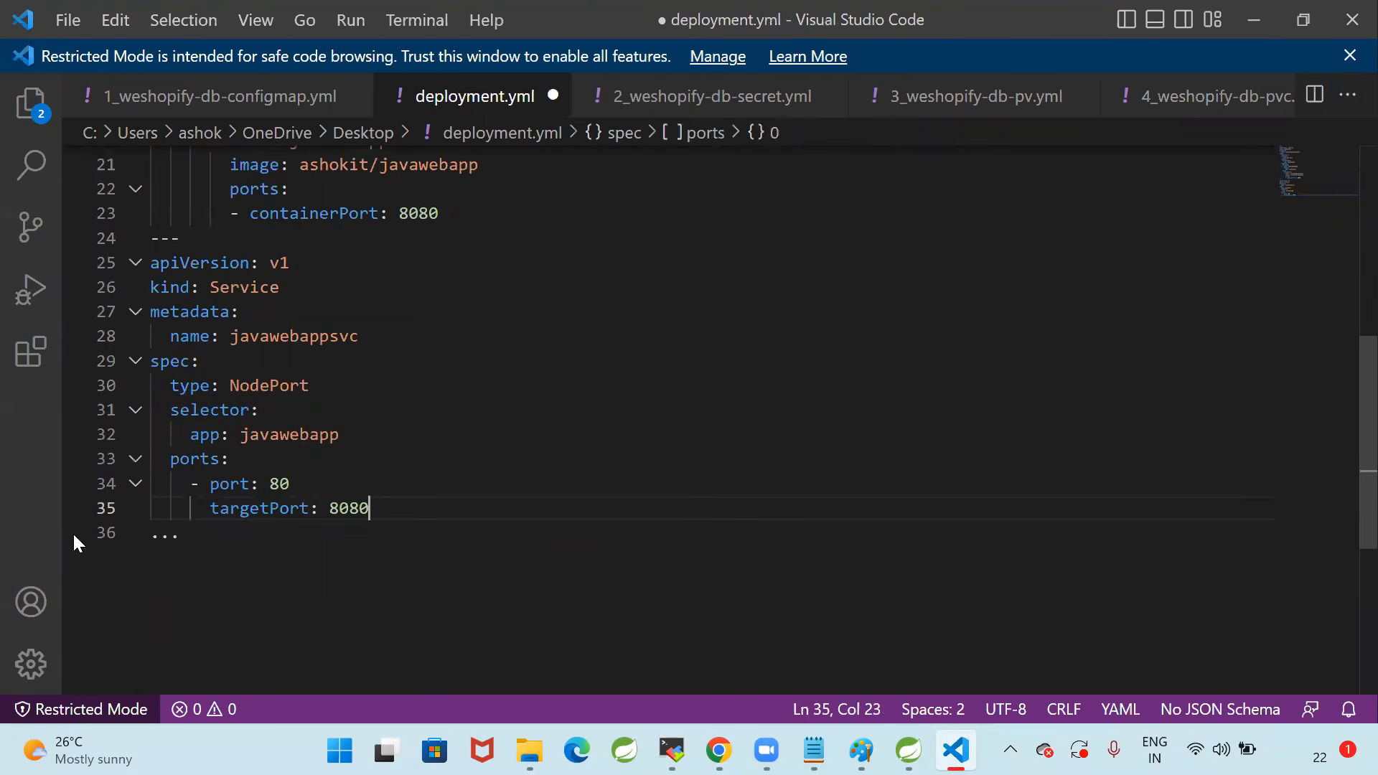
# Change the Service type to LoadBalancer and save deployment.yml
pyautogui.doubleClick(266, 392)
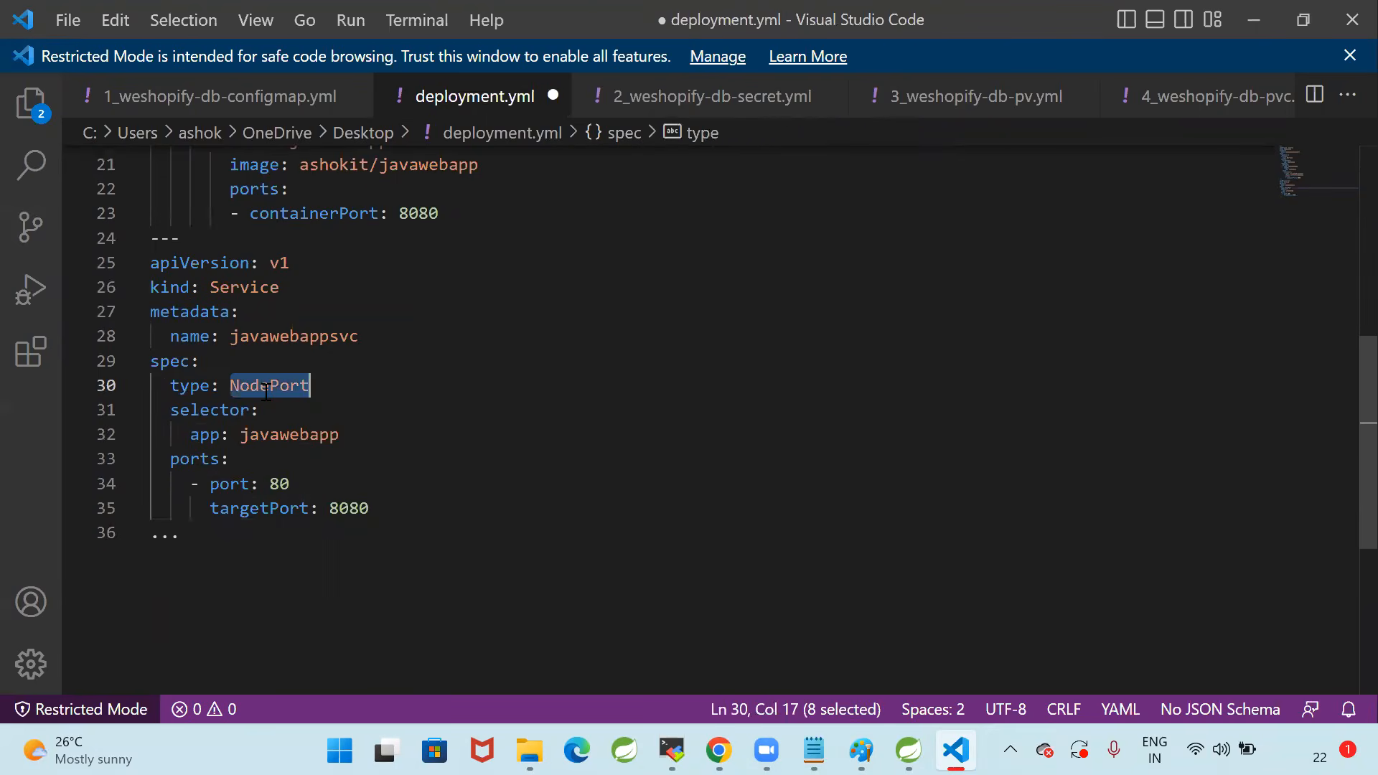
pyautogui.write('LoadBal')
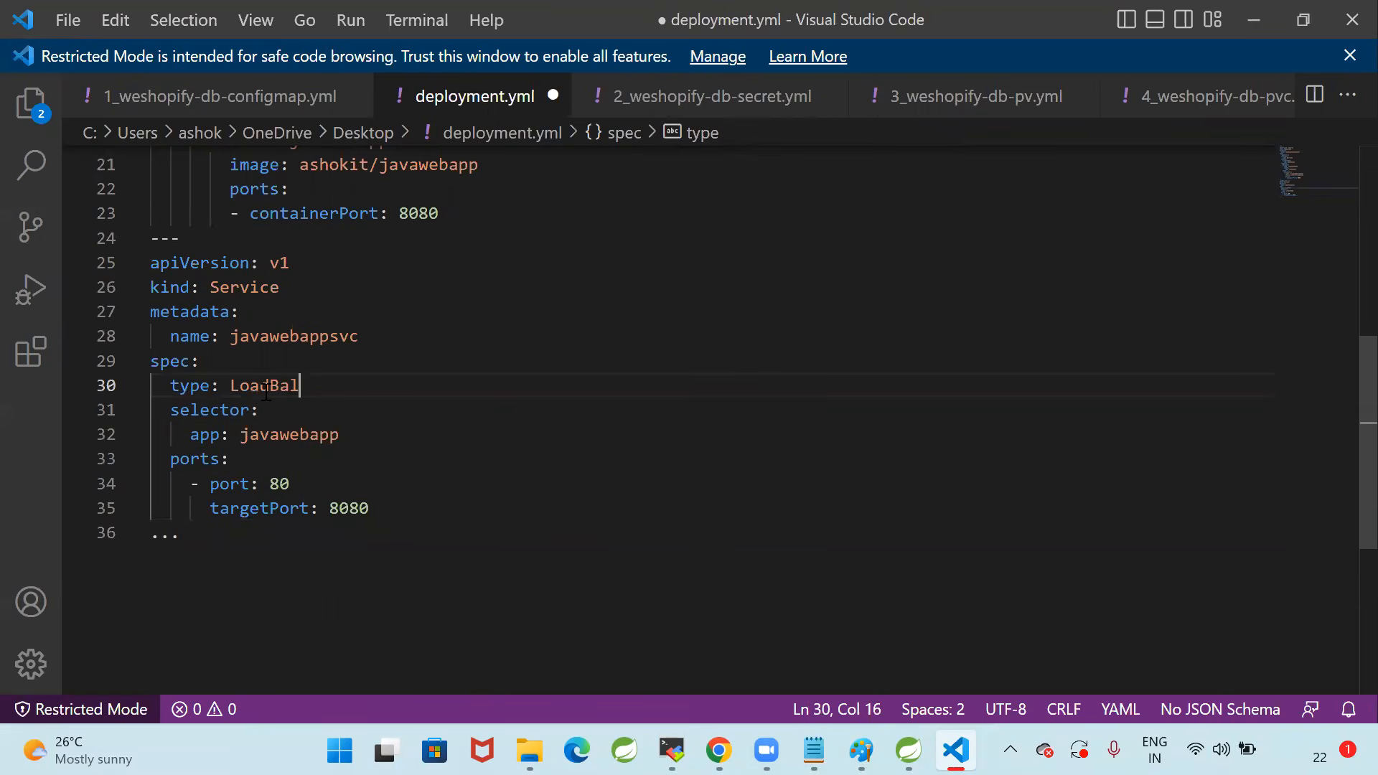
pyautogui.write('ancer')
pyautogui.hotkey('ctrl', 's')
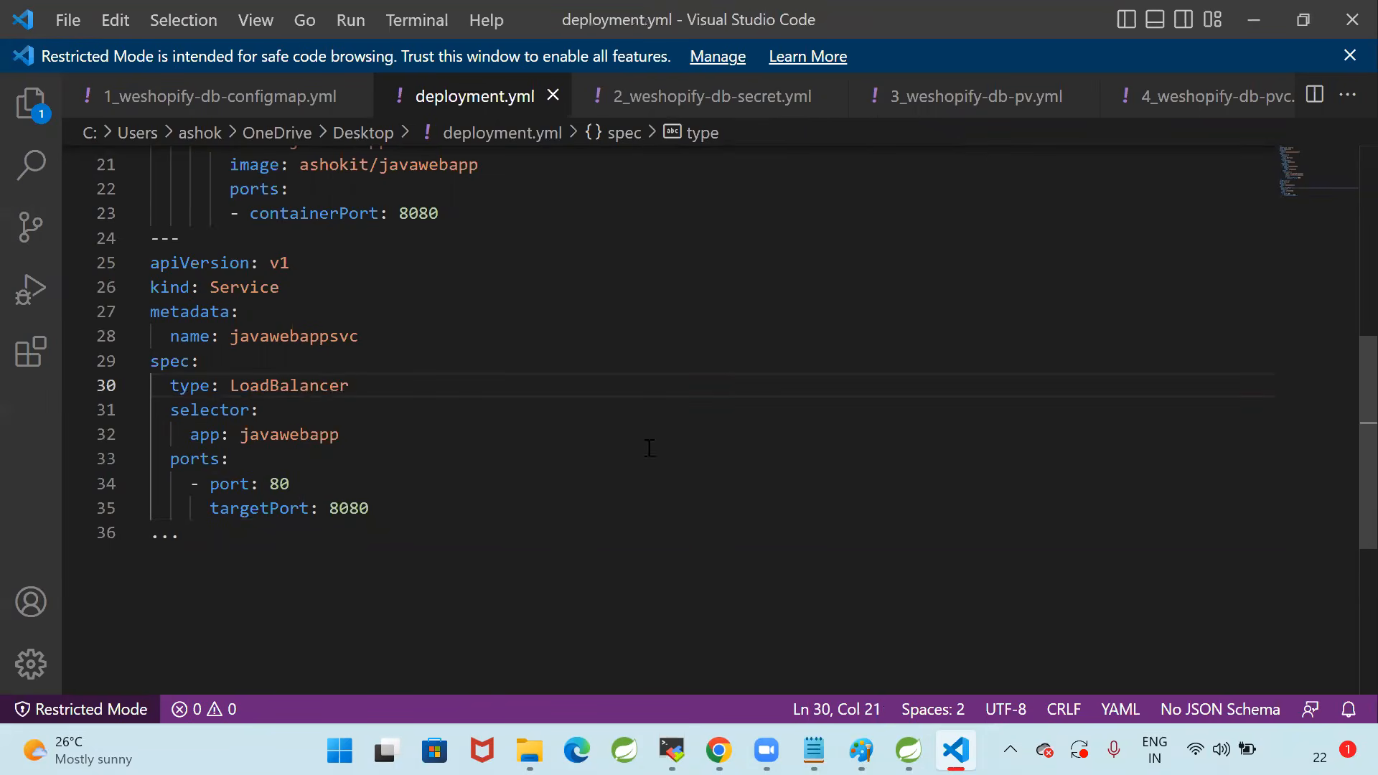
# Switch to the AWS console in Chrome, refresh the EC2 dashboard's resource overview and open the load balancers list
pyautogui.click(719, 750)
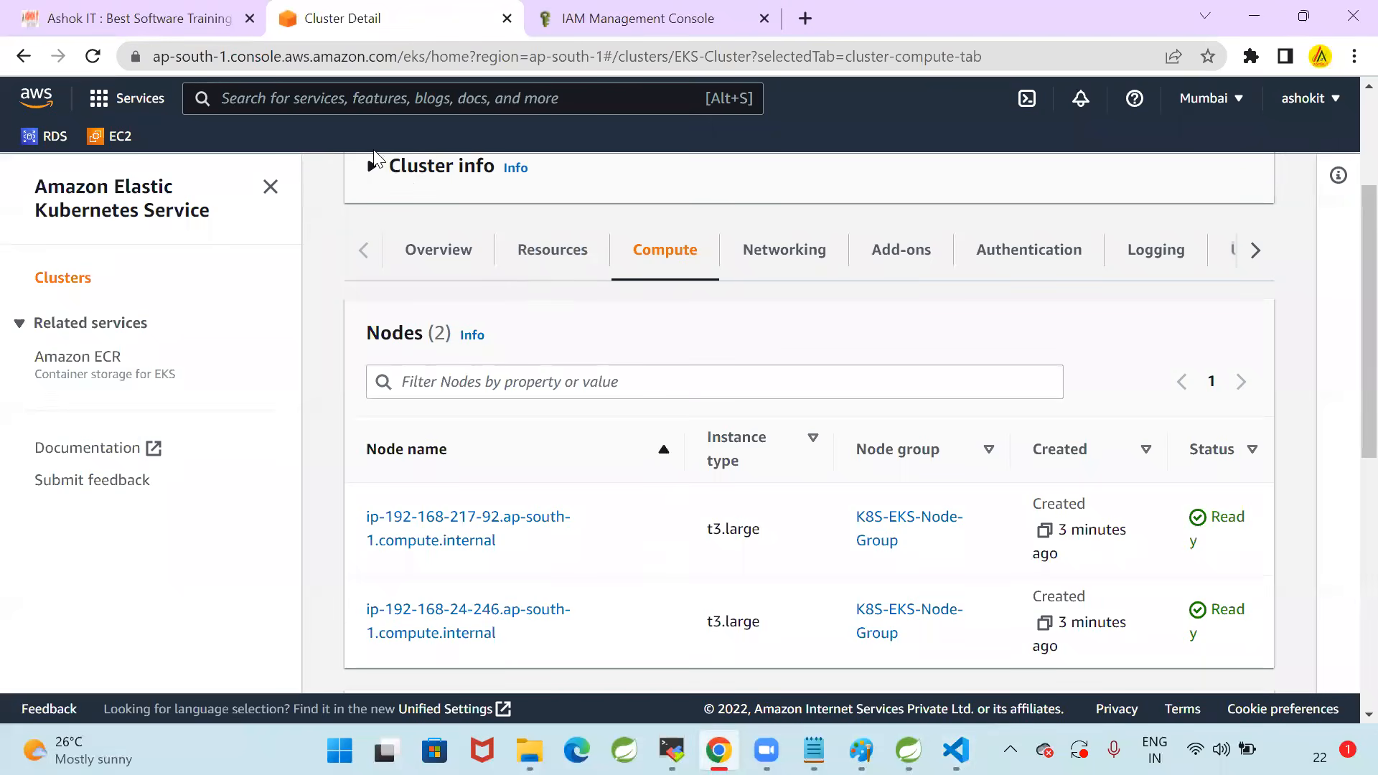
pyautogui.click(114, 136)
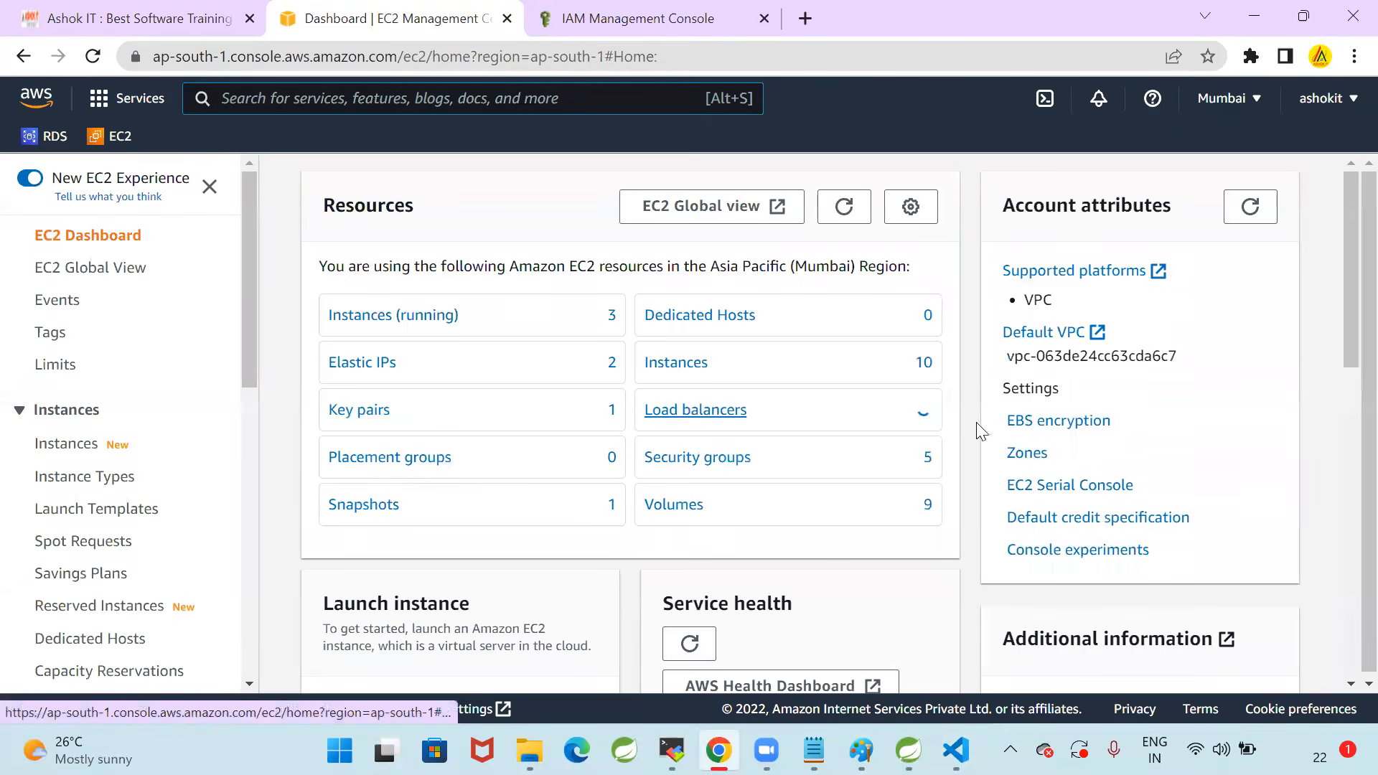
pyautogui.click(855, 213)
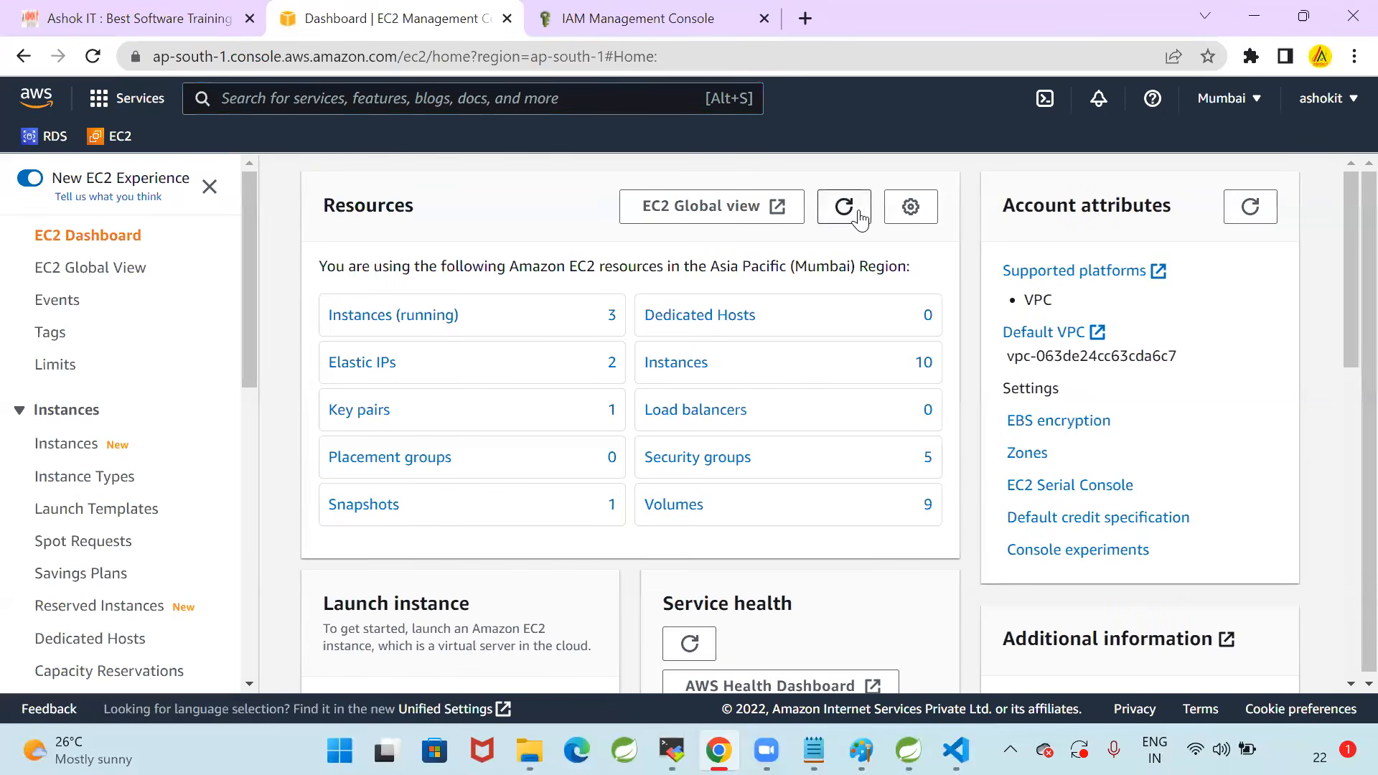
pyautogui.click(749, 406)
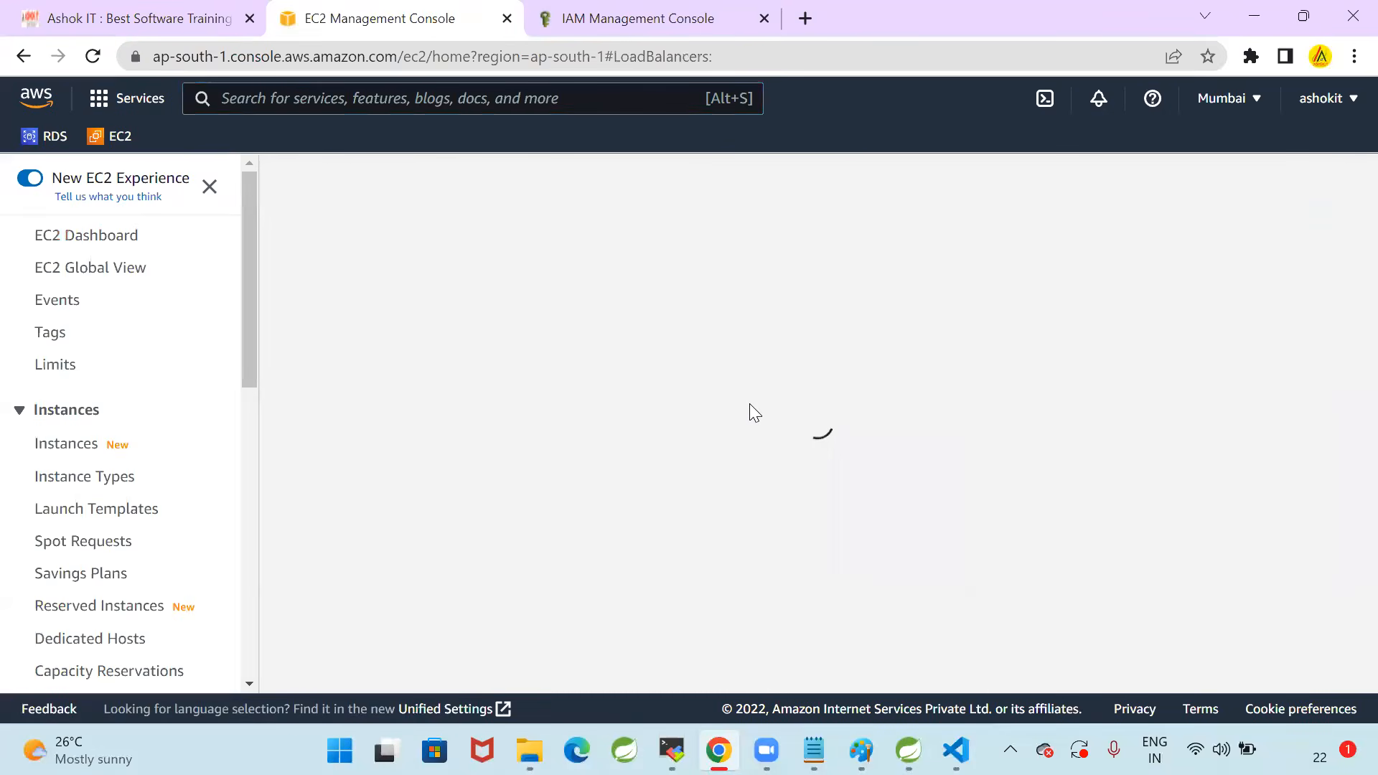
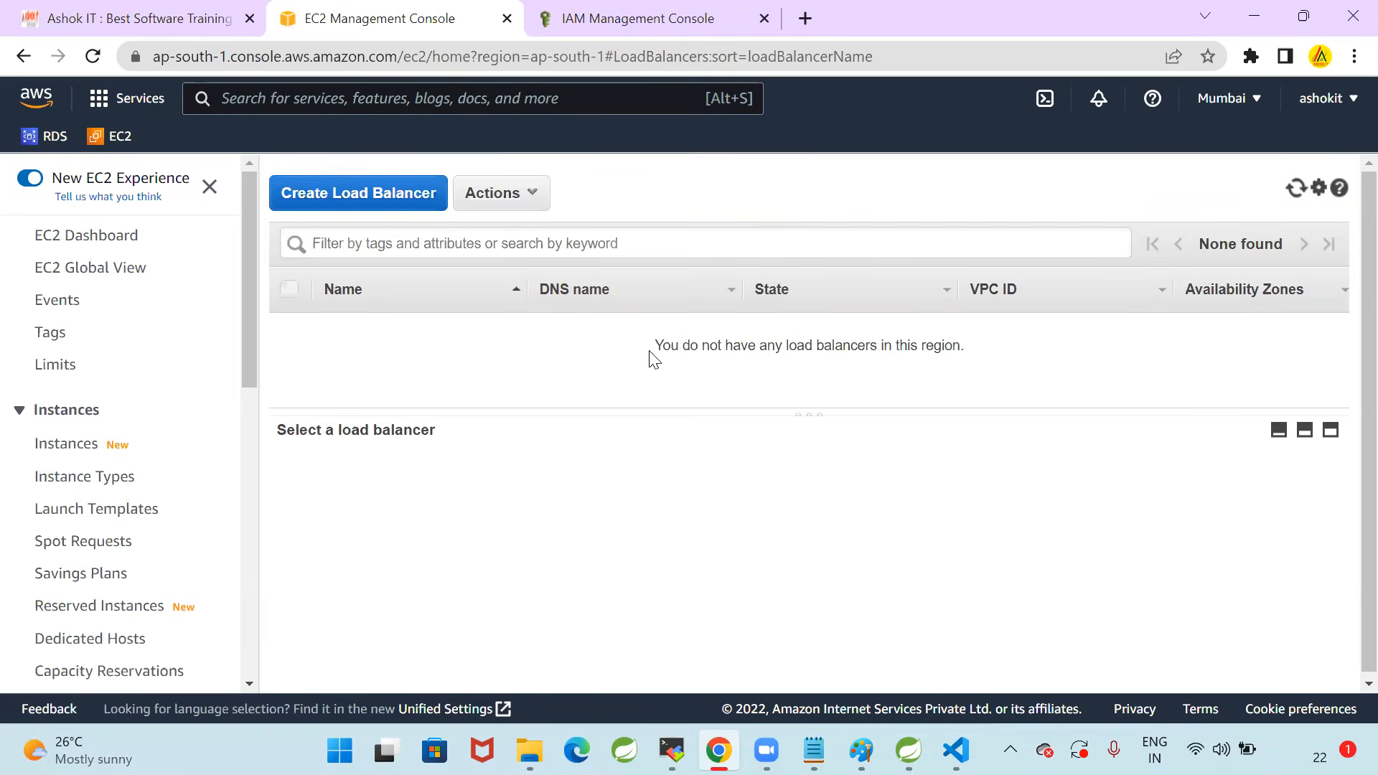
# Check the load balancers list, switch to Visual Studio Code and review the Deployment and Service parts of deployment.yml
pyautogui.moveTo(653, 351); pyautogui.dragTo(1068, 324)
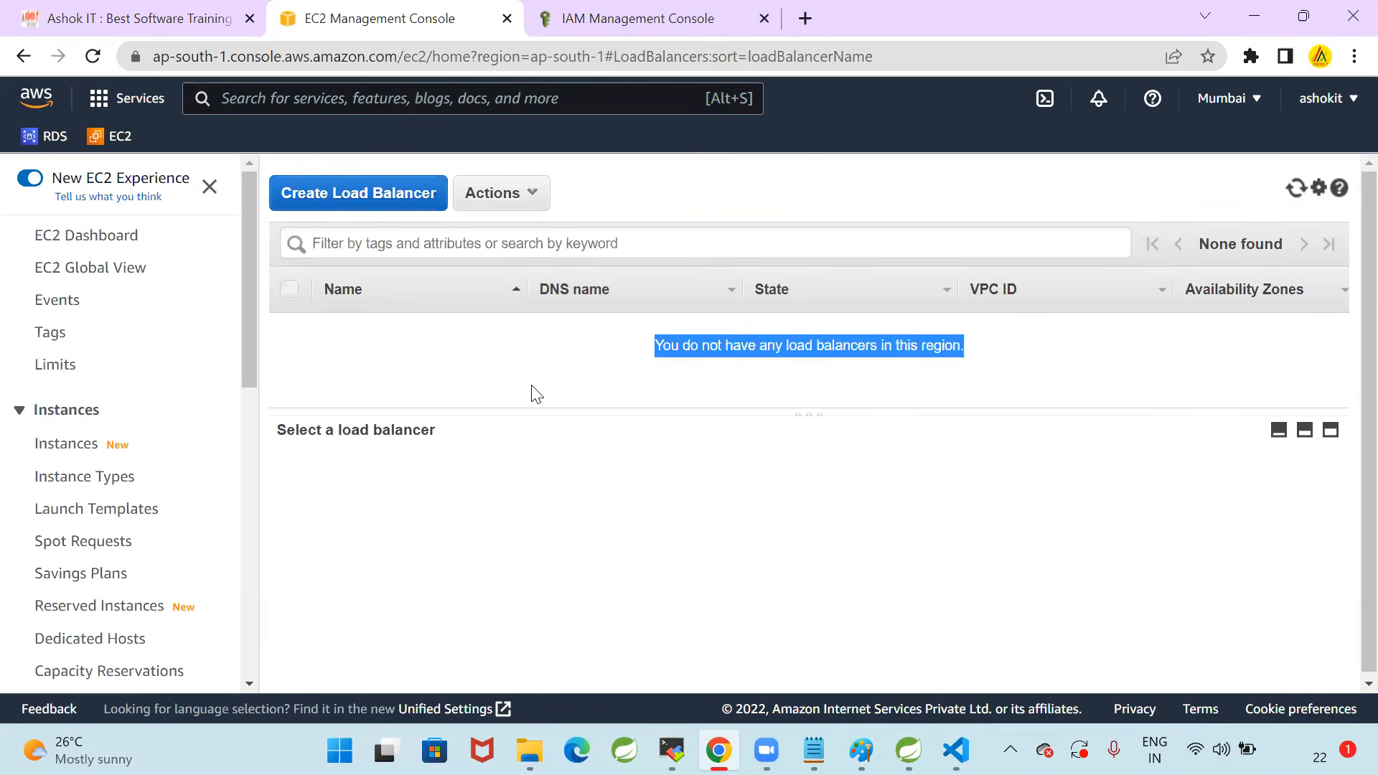
pyautogui.click(1046, 386)
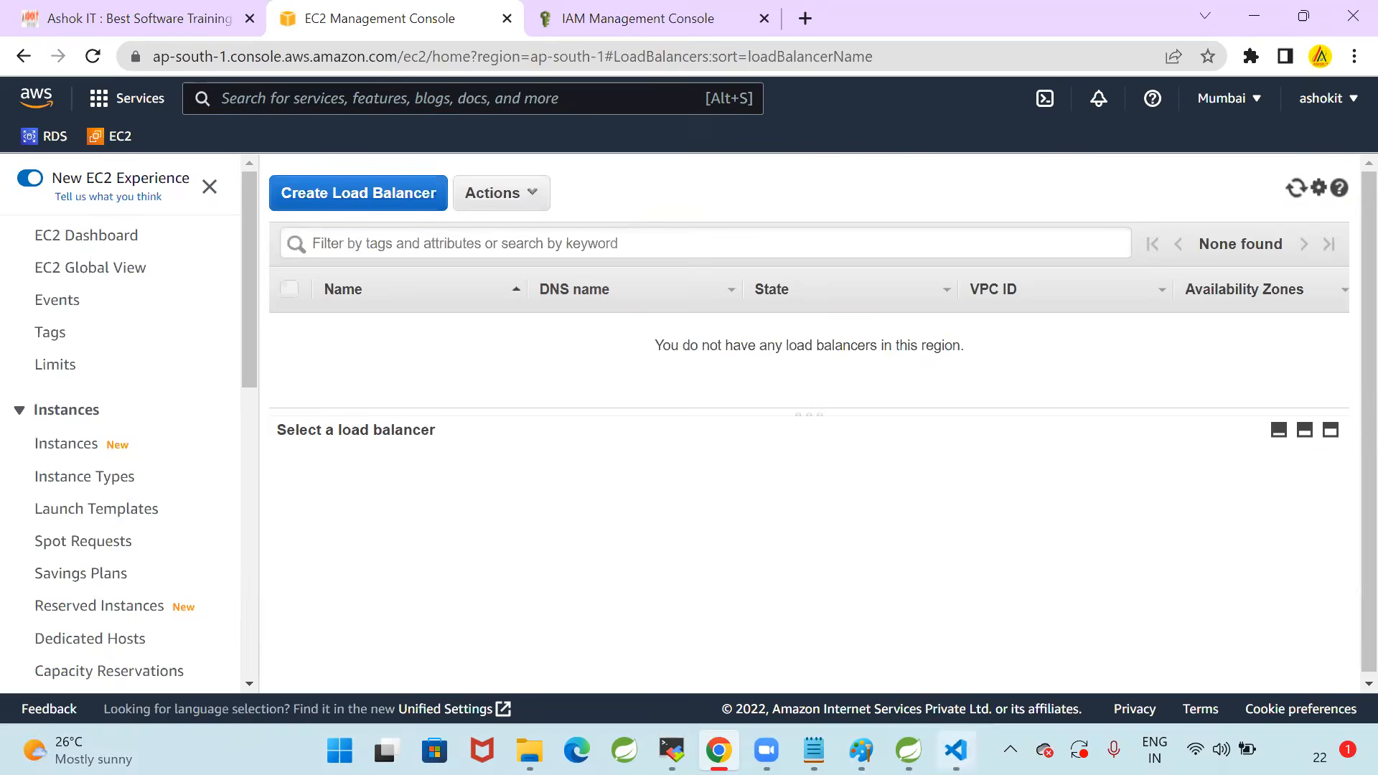
pyautogui.hotkey('alt', 'Tab')
pyautogui.click(548, 500)
pyautogui.scroll(7, 547, 500)
pyautogui.moveTo(153, 182); pyautogui.dragTo(381, 594)
pyautogui.click(497, 528)
pyautogui.scroll(-2, 485, 456)
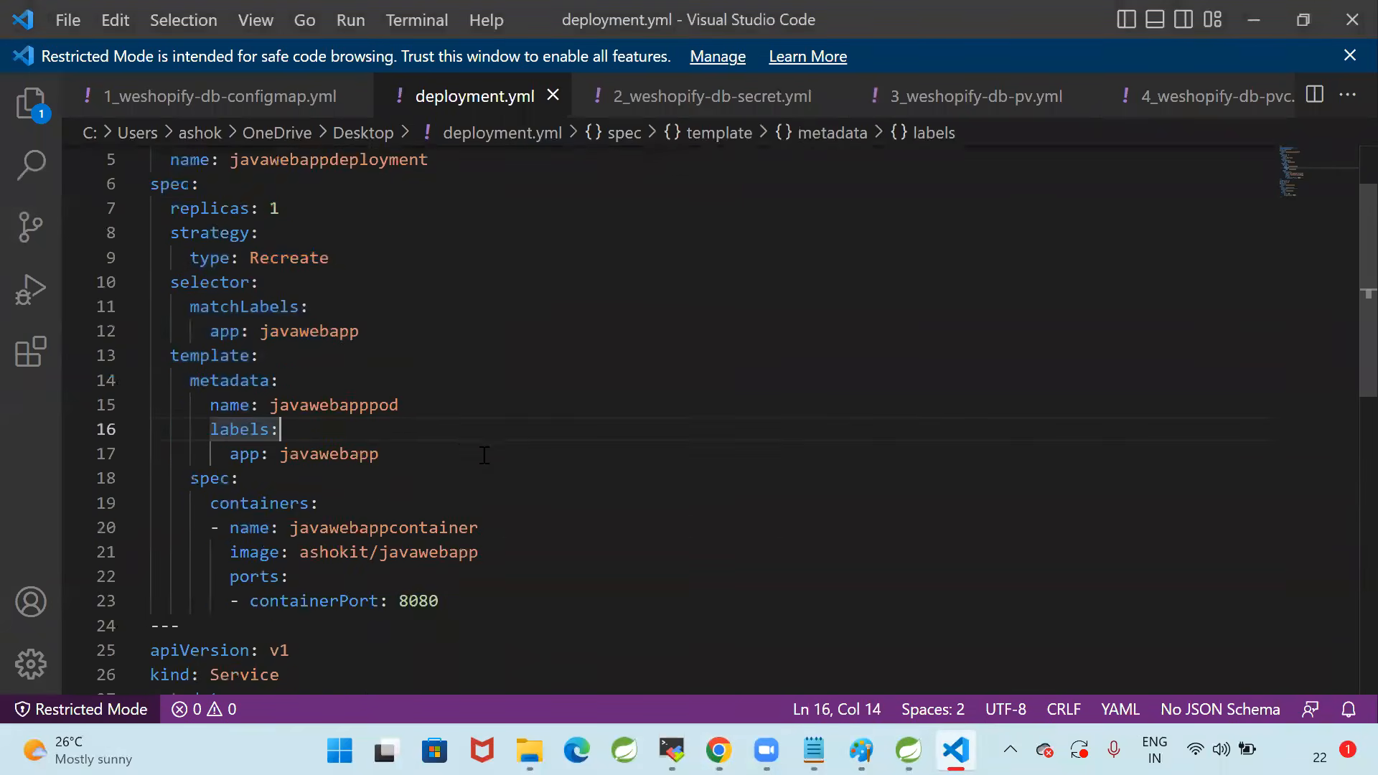
pyautogui.scroll(-5, 485, 456)
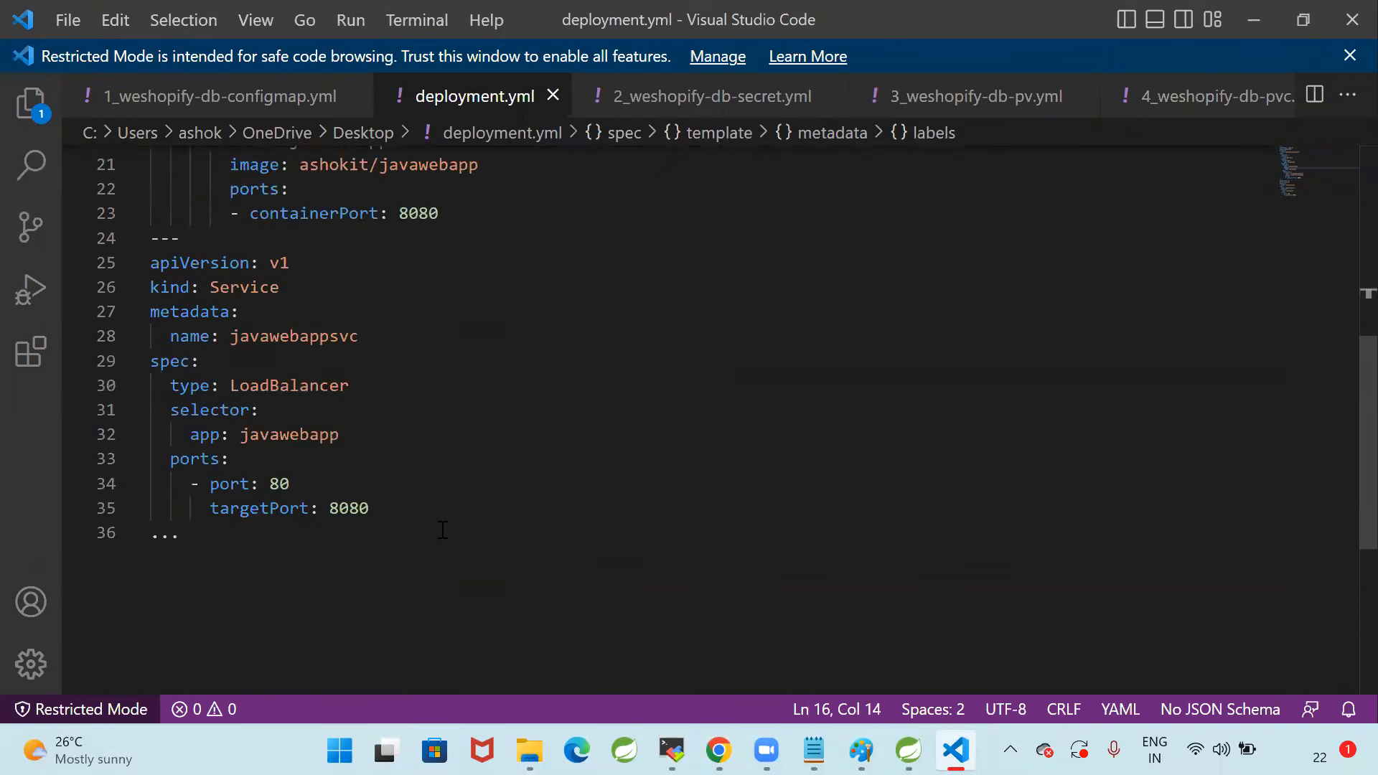
# Compare the pod template's app label with the Service's selector in deployment.yml and check the Service type
pyautogui.scroll(3, 442, 529)
pyautogui.moveTo(225, 261); pyautogui.dragTo(437, 262)
pyautogui.scroll(-3, 367, 473)
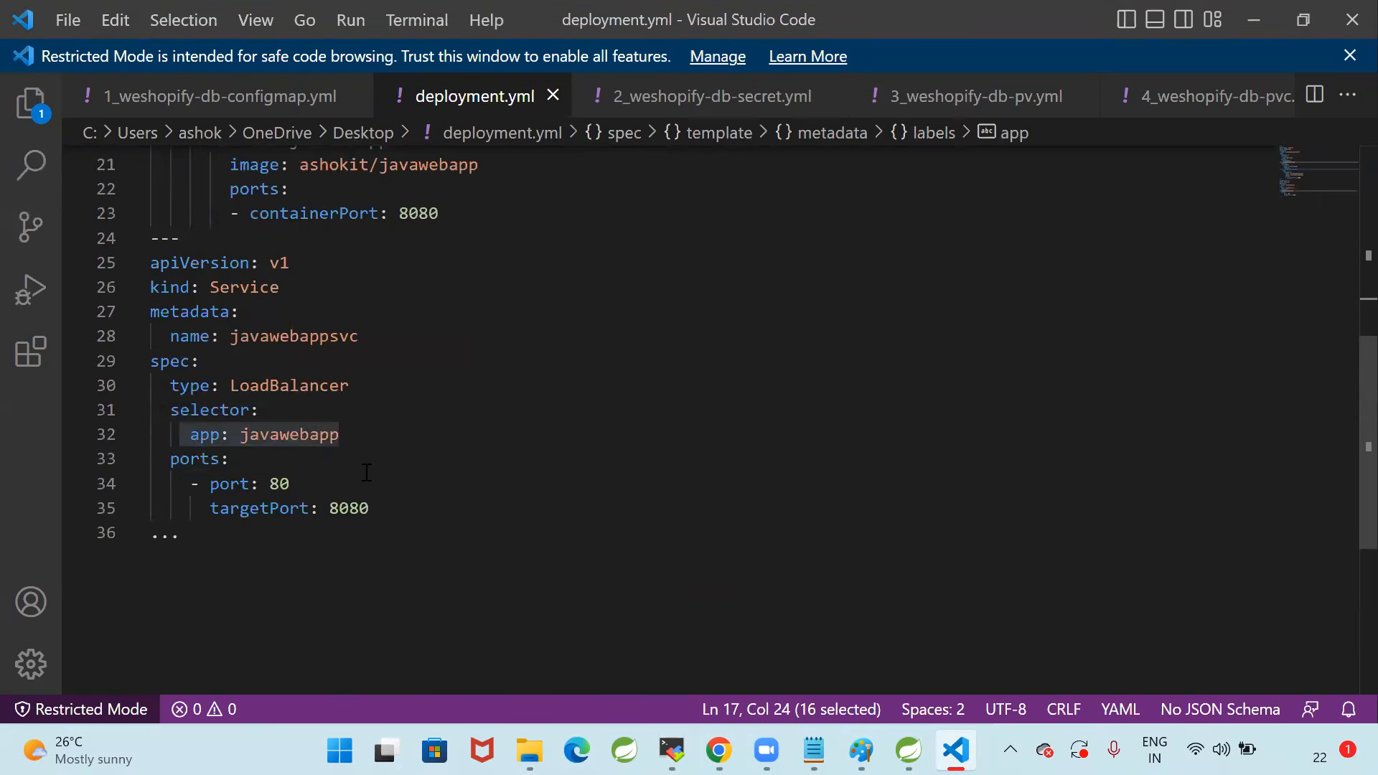
pyautogui.click(331, 453)
pyautogui.moveTo(170, 410); pyautogui.dragTo(386, 432)
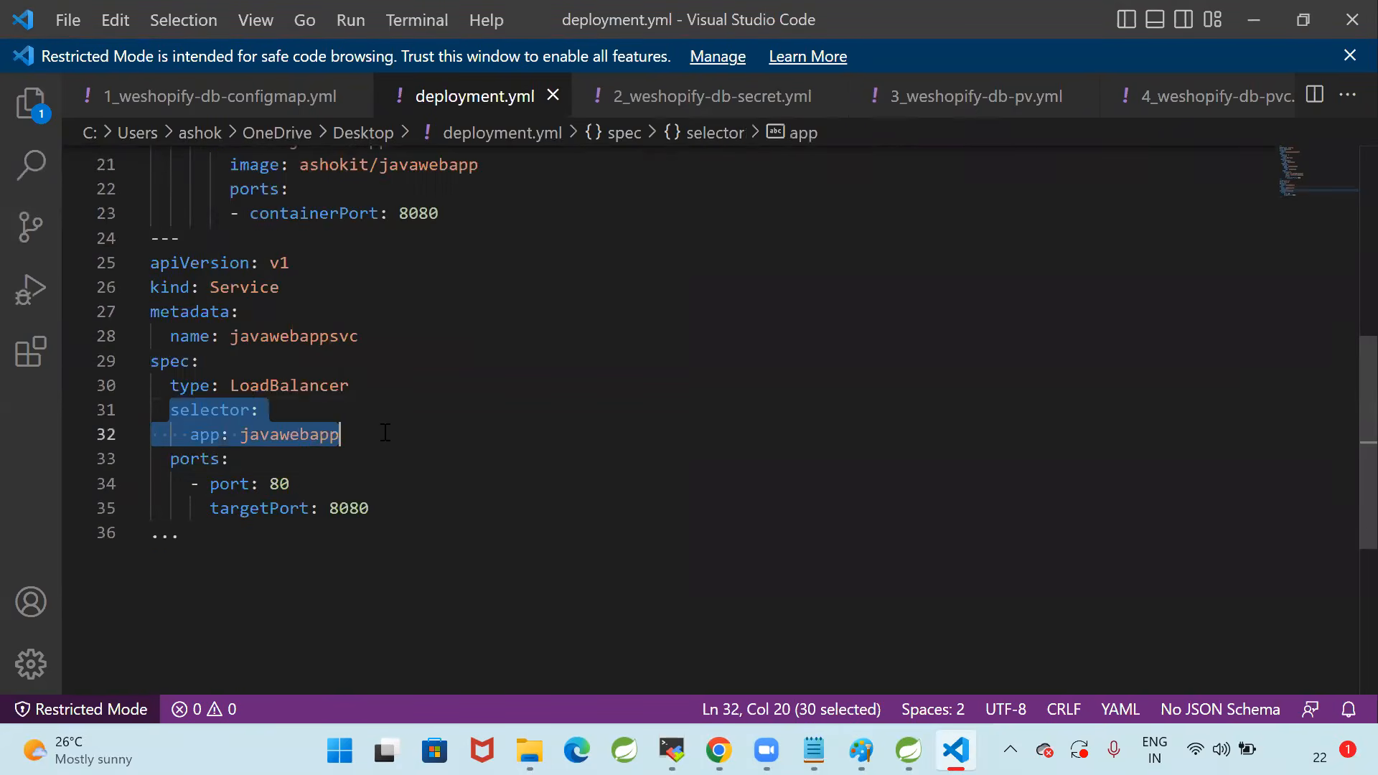
pyautogui.click(383, 432)
pyautogui.doubleClick(316, 392)
pyautogui.click(452, 441)
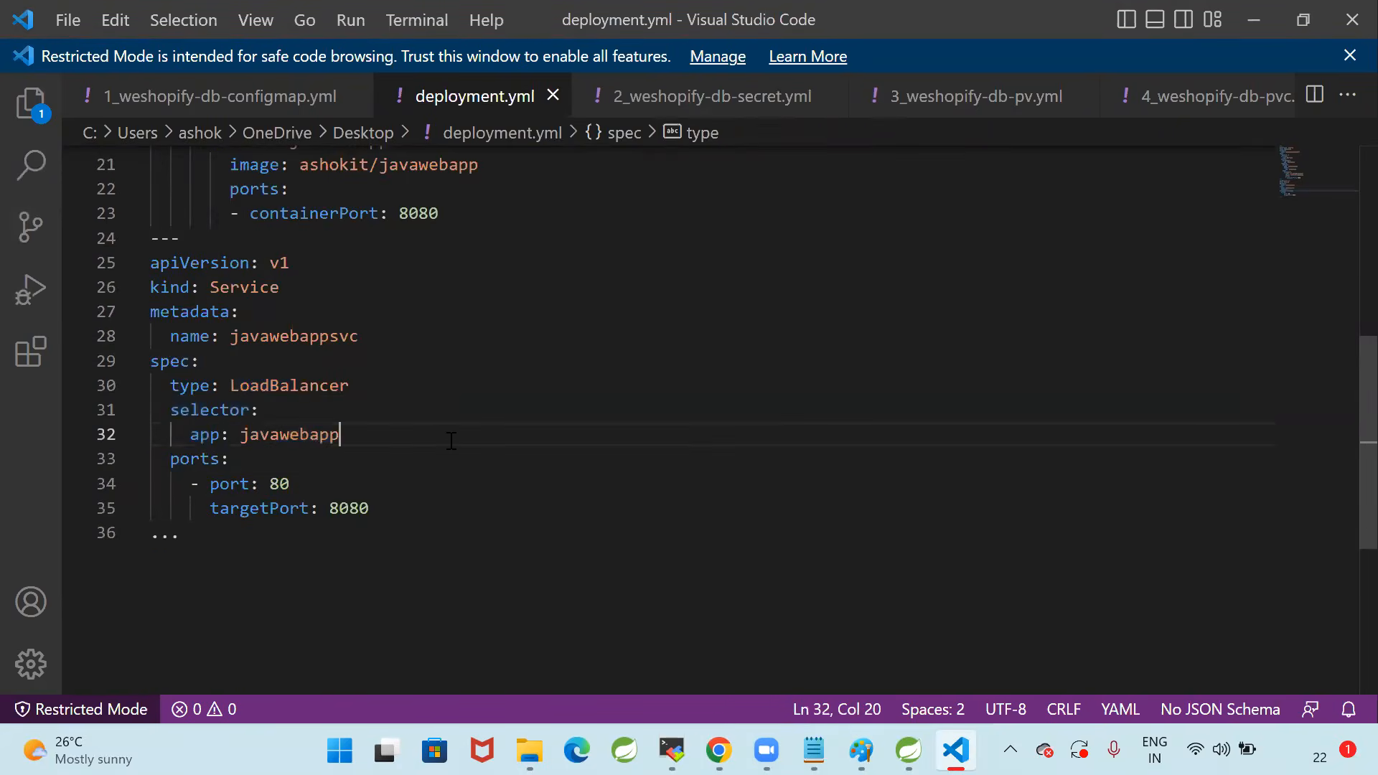
# Copy the entire contents of deployment.yml, switch to the MobaXterm terminal and open java-web-app-deploy.yml in vi
pyautogui.hotkey('ctrl', 'a')
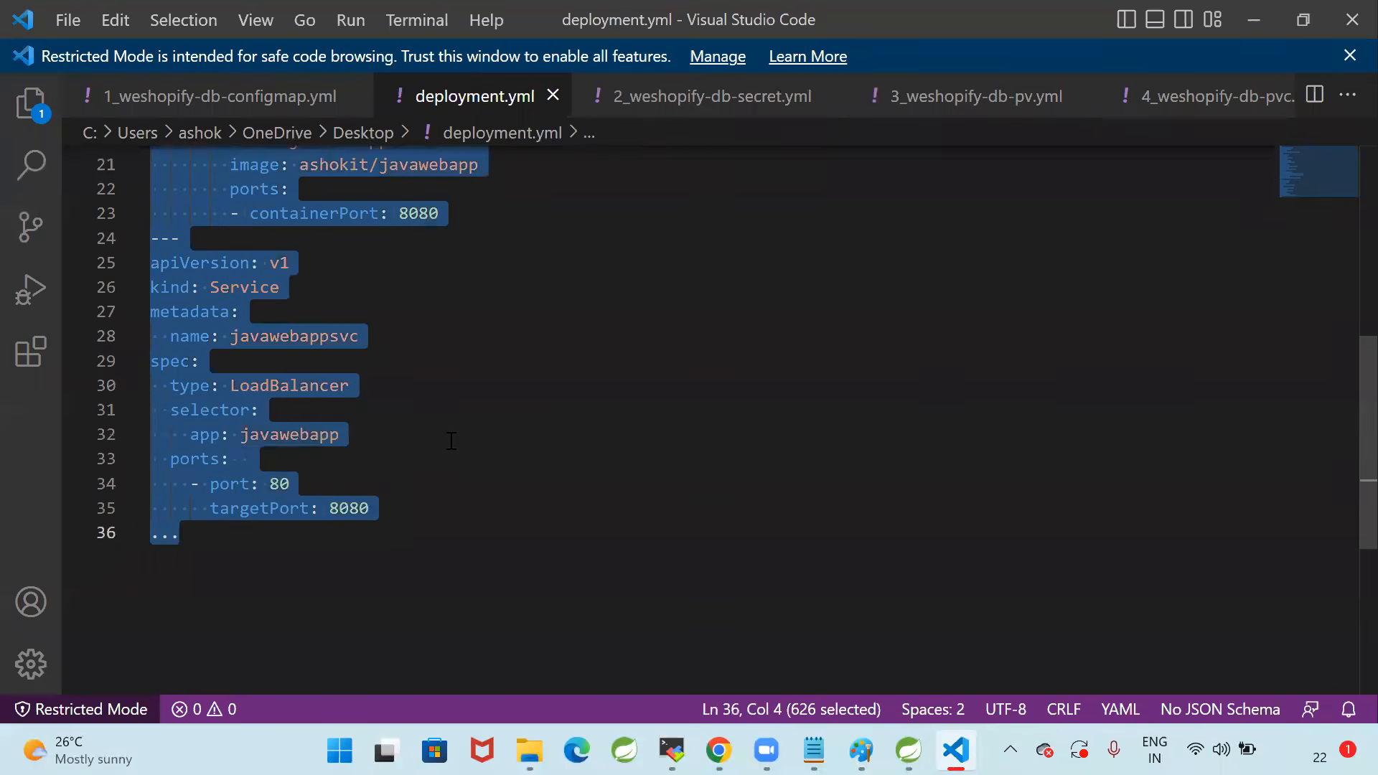
pyautogui.click(673, 750)
pyautogui.write('vi ')
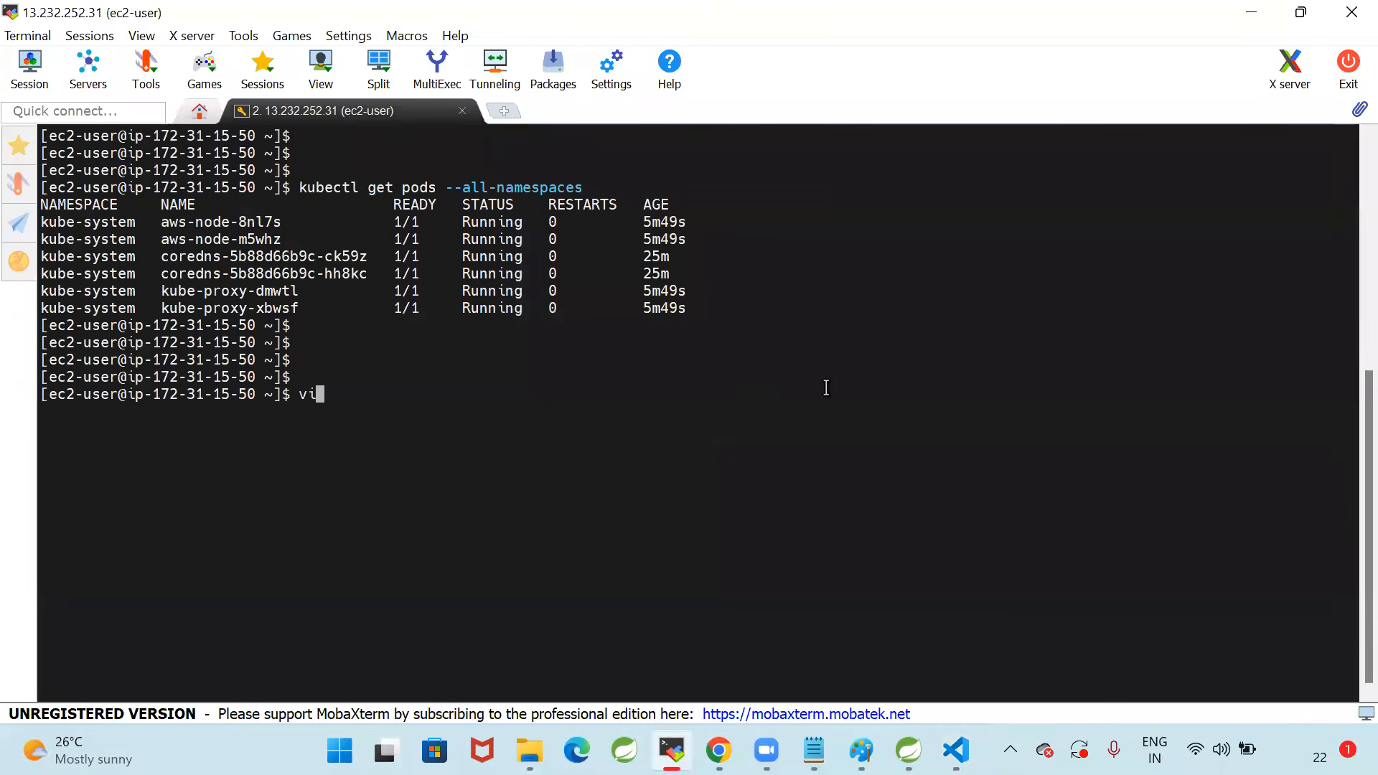
pyautogui.write('java-web-app-deploy.yml')
pyautogui.press('Return')
# Paste the copied manifest into java-web-app-deploy.yml, save the file and quit vi
pyautogui.press('i')
pyautogui.rightClick(230, 206)
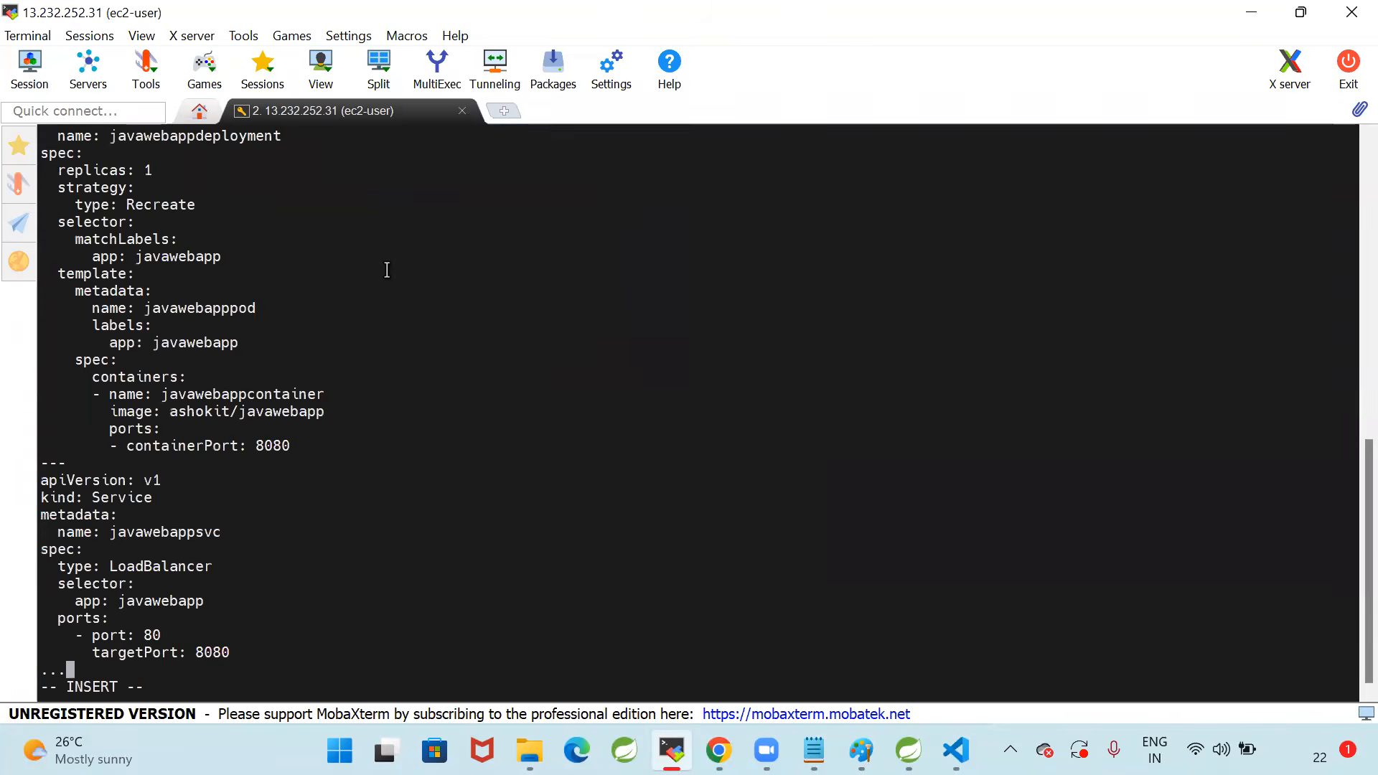
pyautogui.press('Escape')
pyautogui.write(':wq')
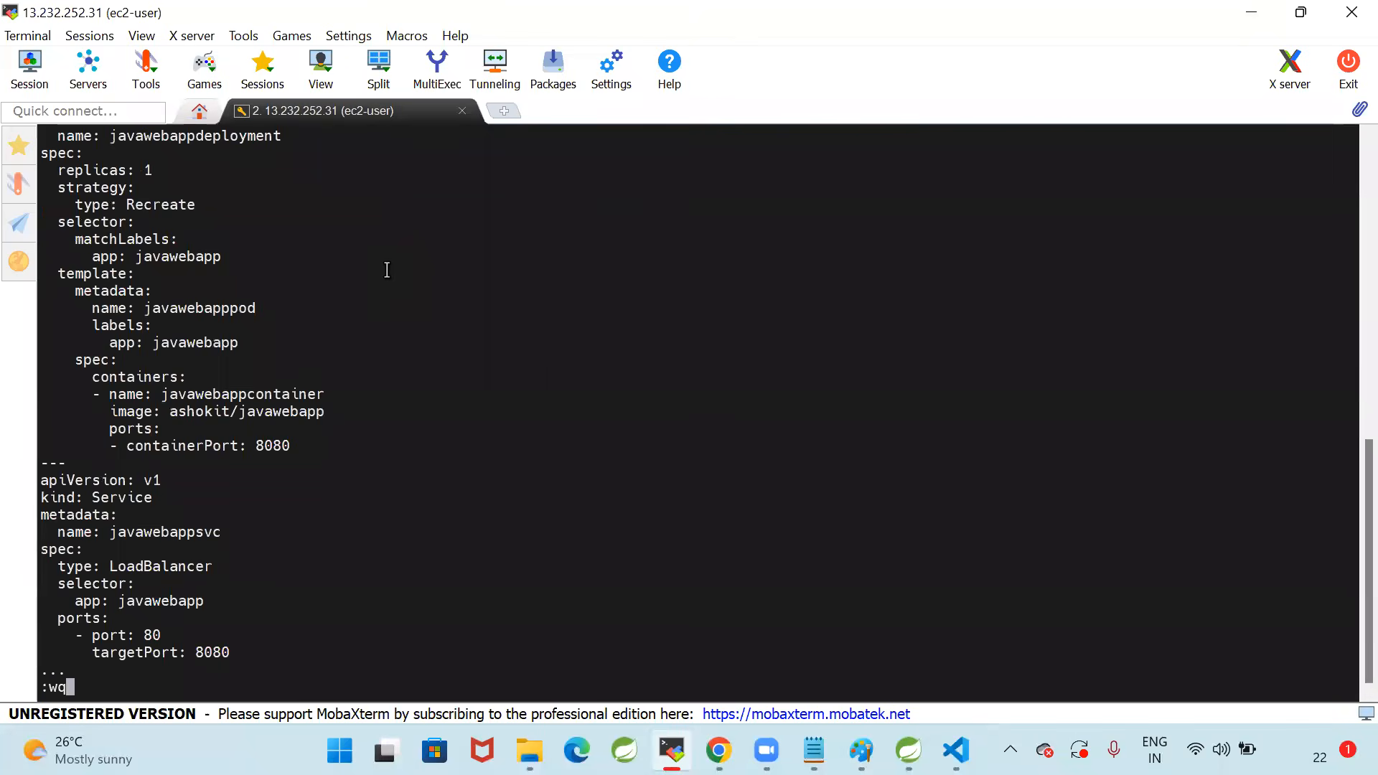
pyautogui.press('Return')
pyautogui.press('Return')
pyautogui.press('Return')
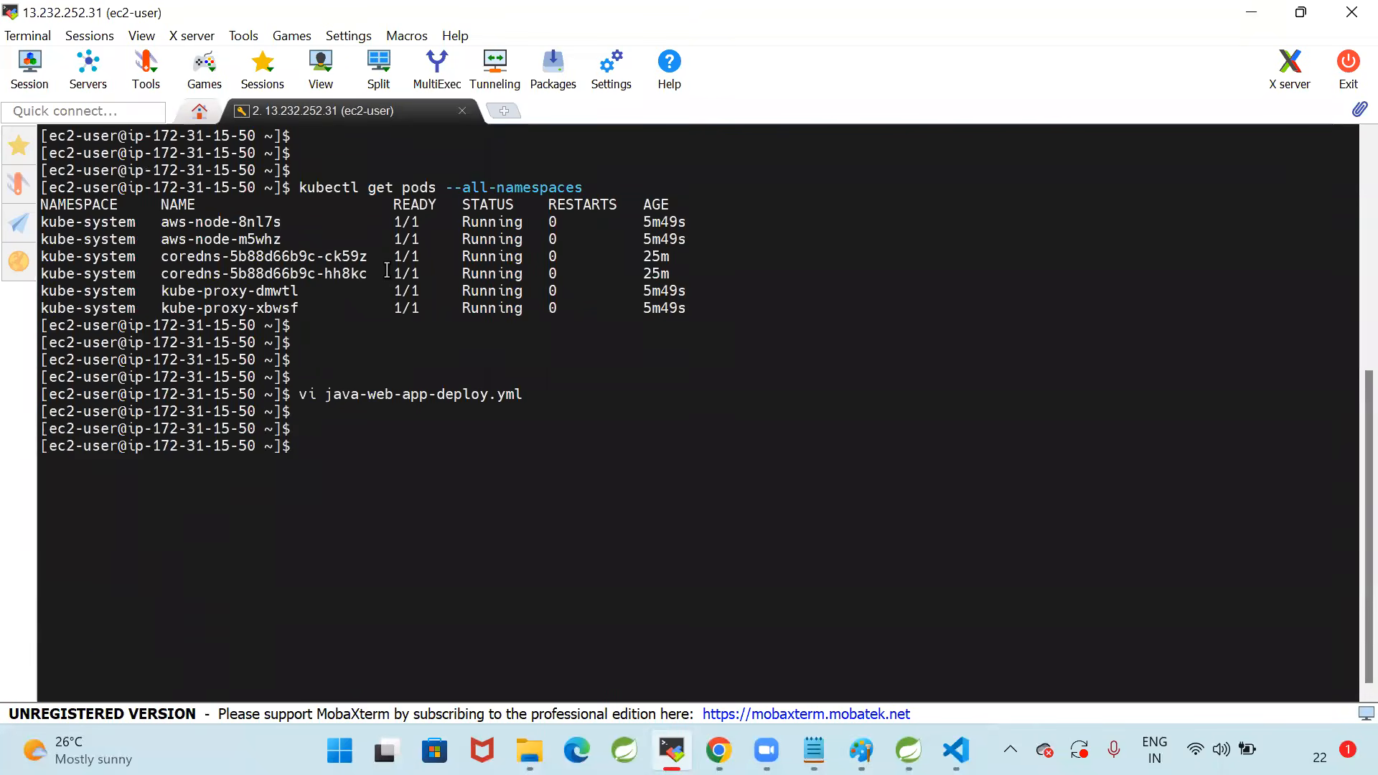
# Apply the manifest with kubectl apply -f java-web-app-deploy.yml and check the output lines for the deployment and service
pyautogui.write('kubectl apply -f java')
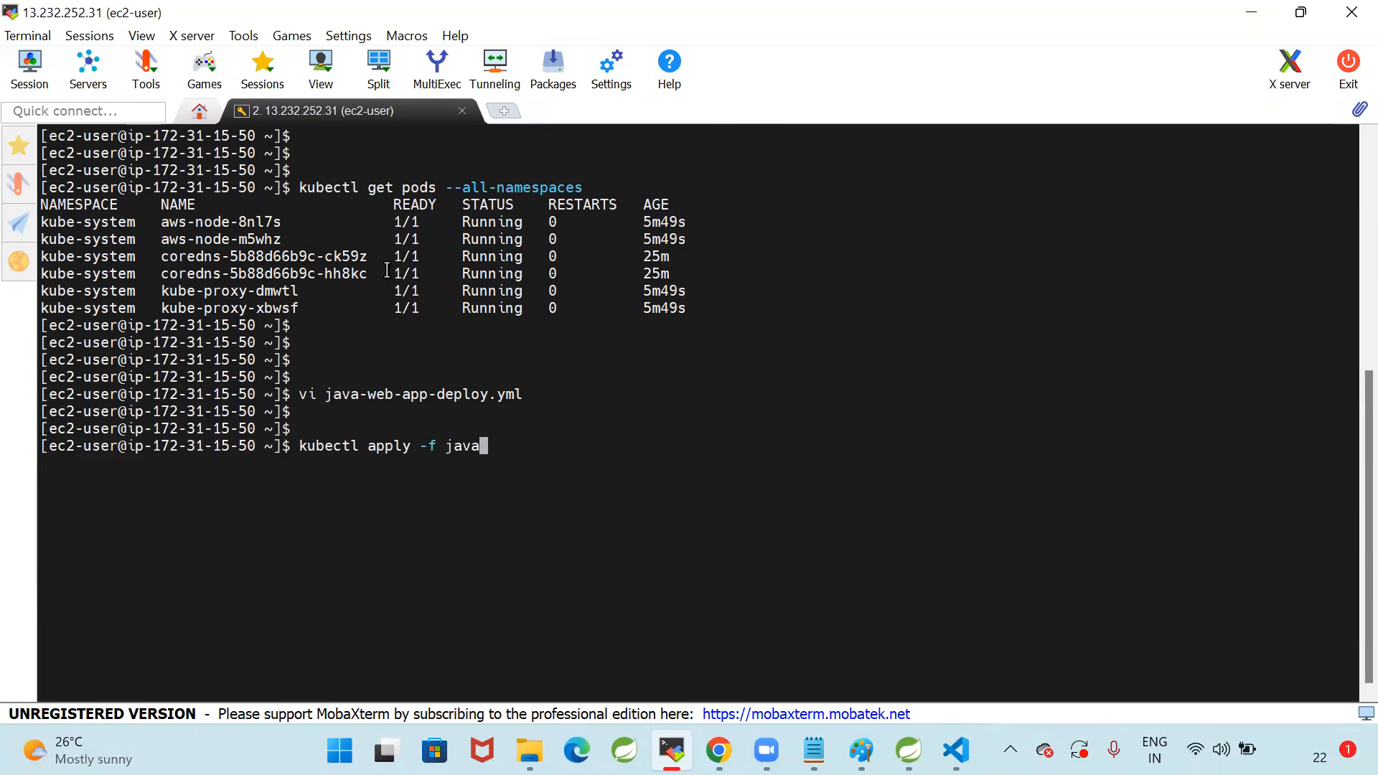
pyautogui.write('-web')
pyautogui.press('Tab')
pyautogui.press('BackSpace')
pyautogui.press('BackSpace')
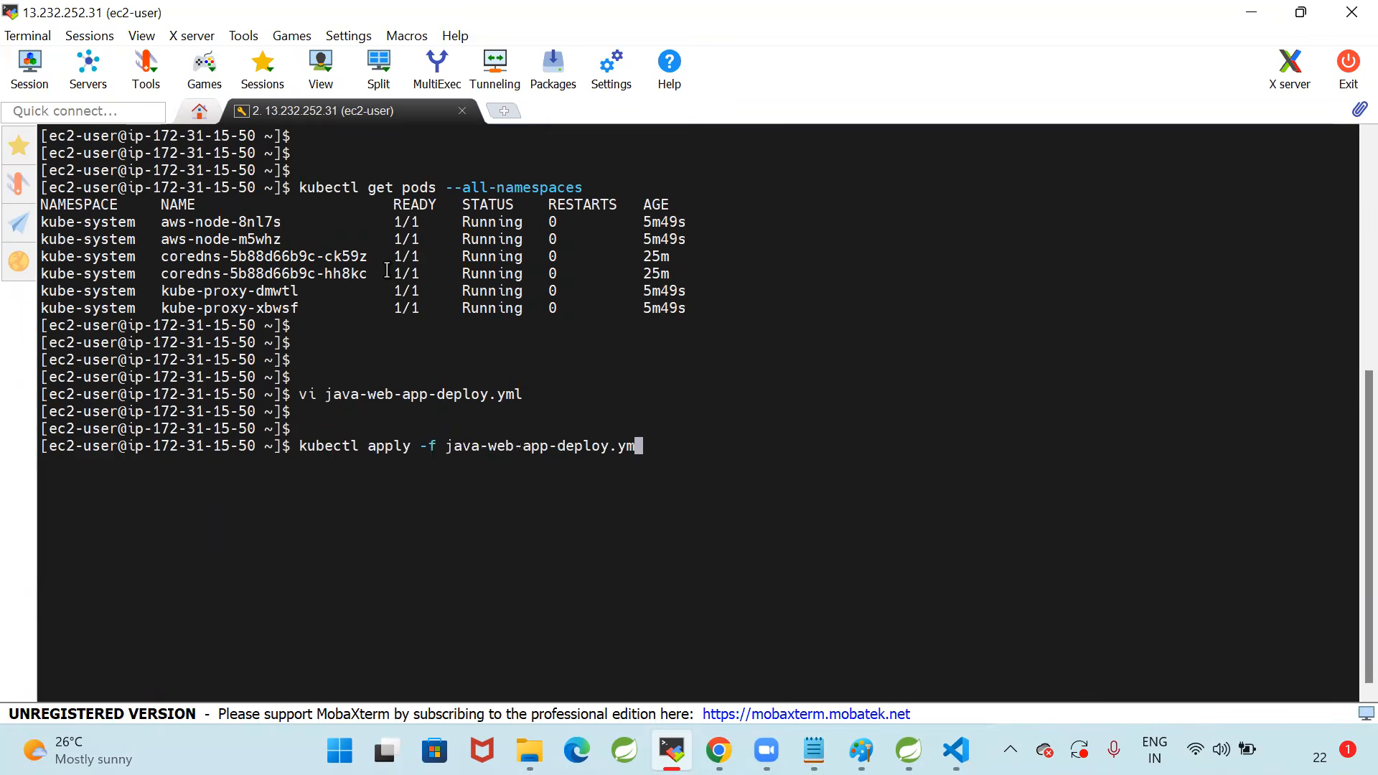
pyautogui.write('l')
pyautogui.press('Return')
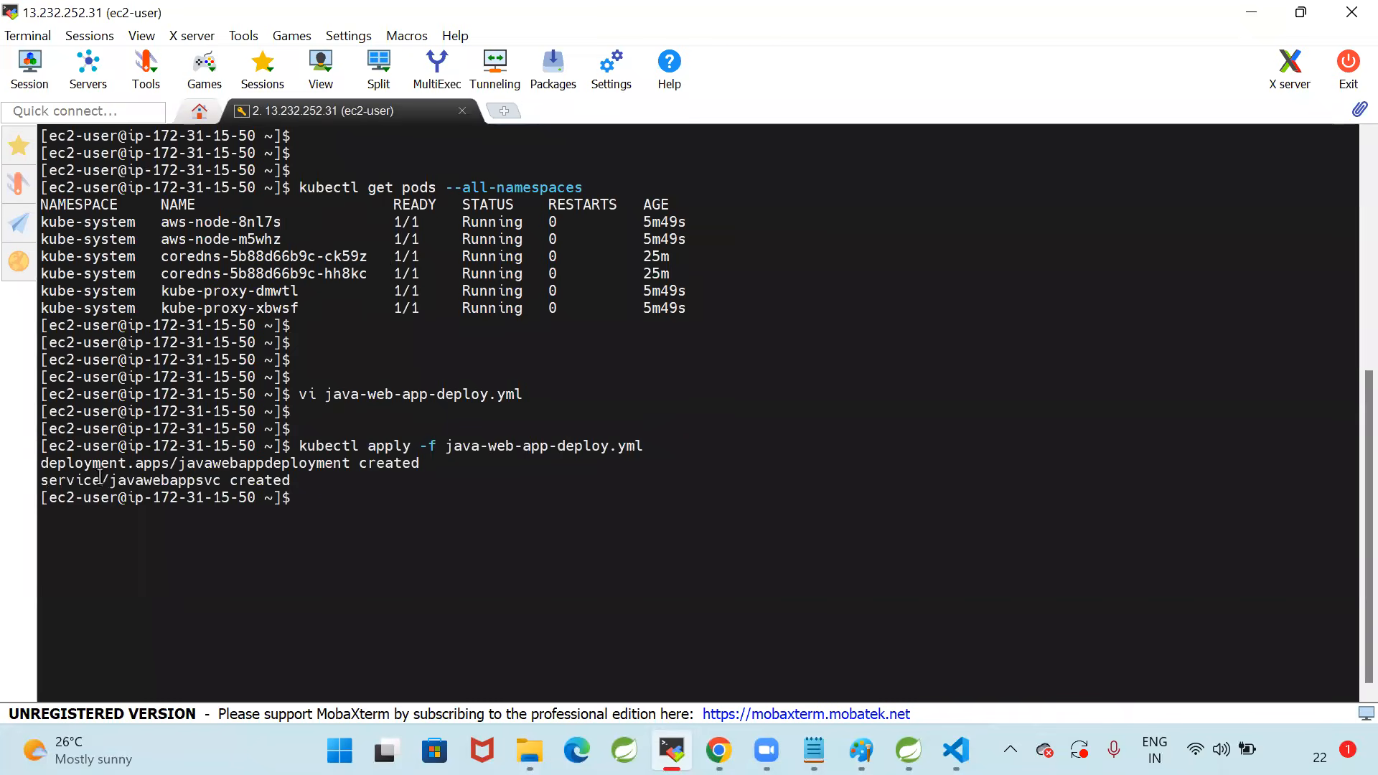
pyautogui.moveTo(43, 463); pyautogui.dragTo(430, 464)
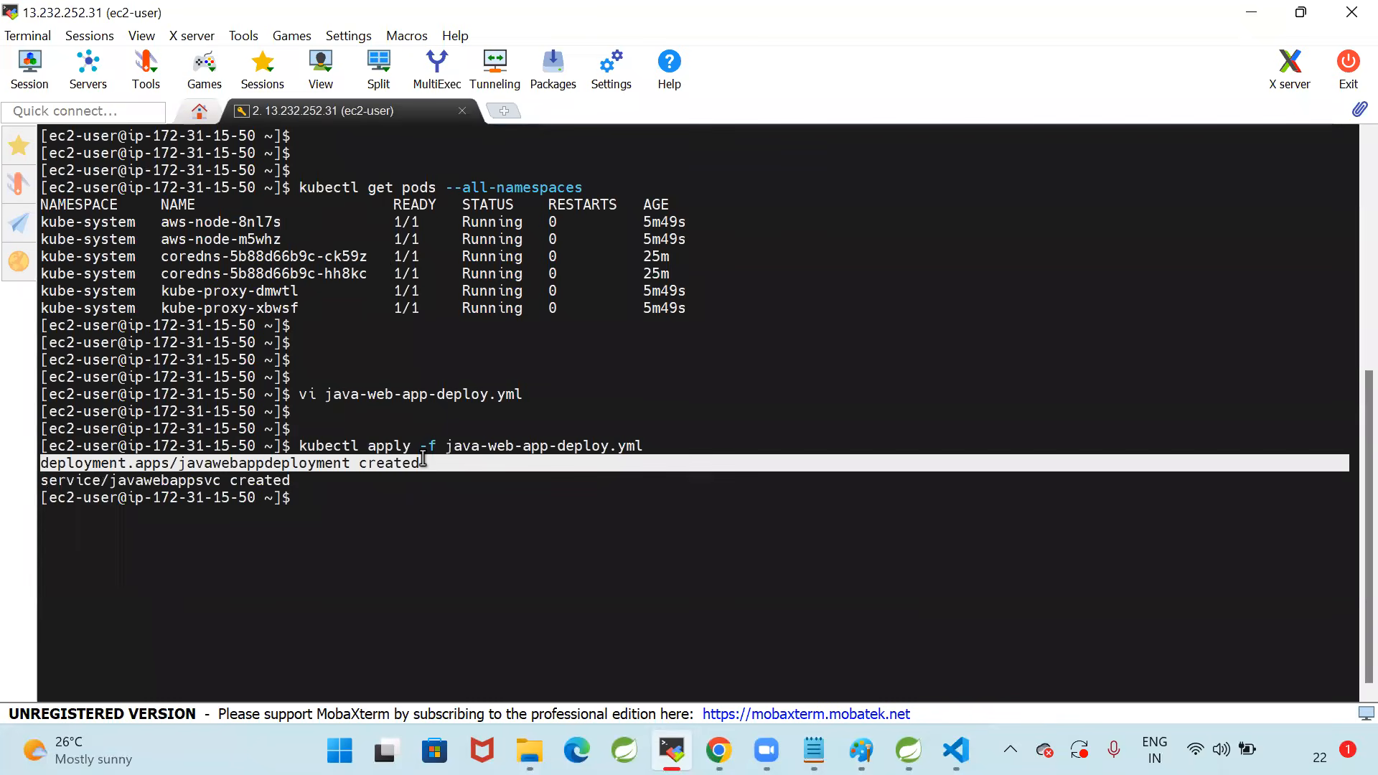
pyautogui.click(397, 486)
pyautogui.moveTo(43, 480); pyautogui.dragTo(459, 488)
pyautogui.click(459, 489)
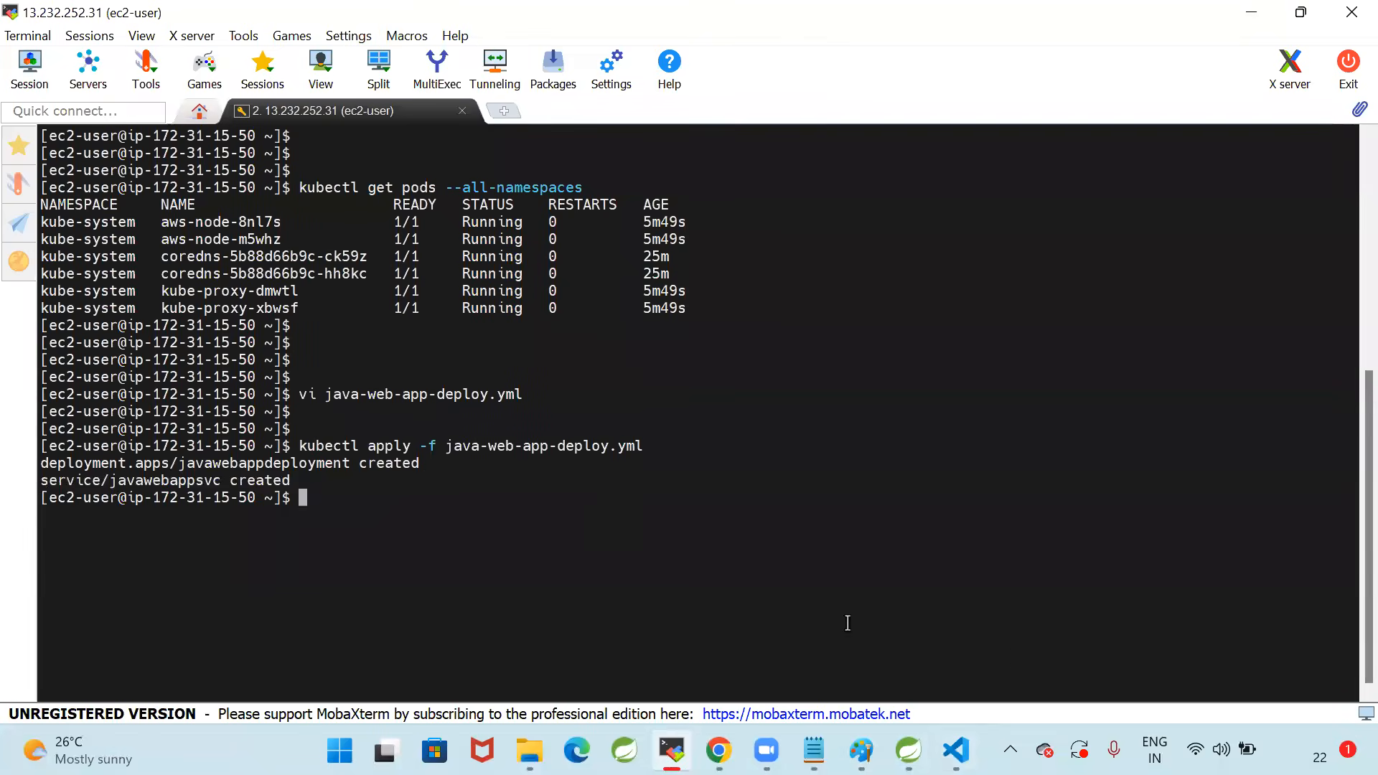
# Switch to the AWS console in Chrome, refresh the load balancers list and examine the columns of the listed load balancer
pyautogui.click(718, 751)
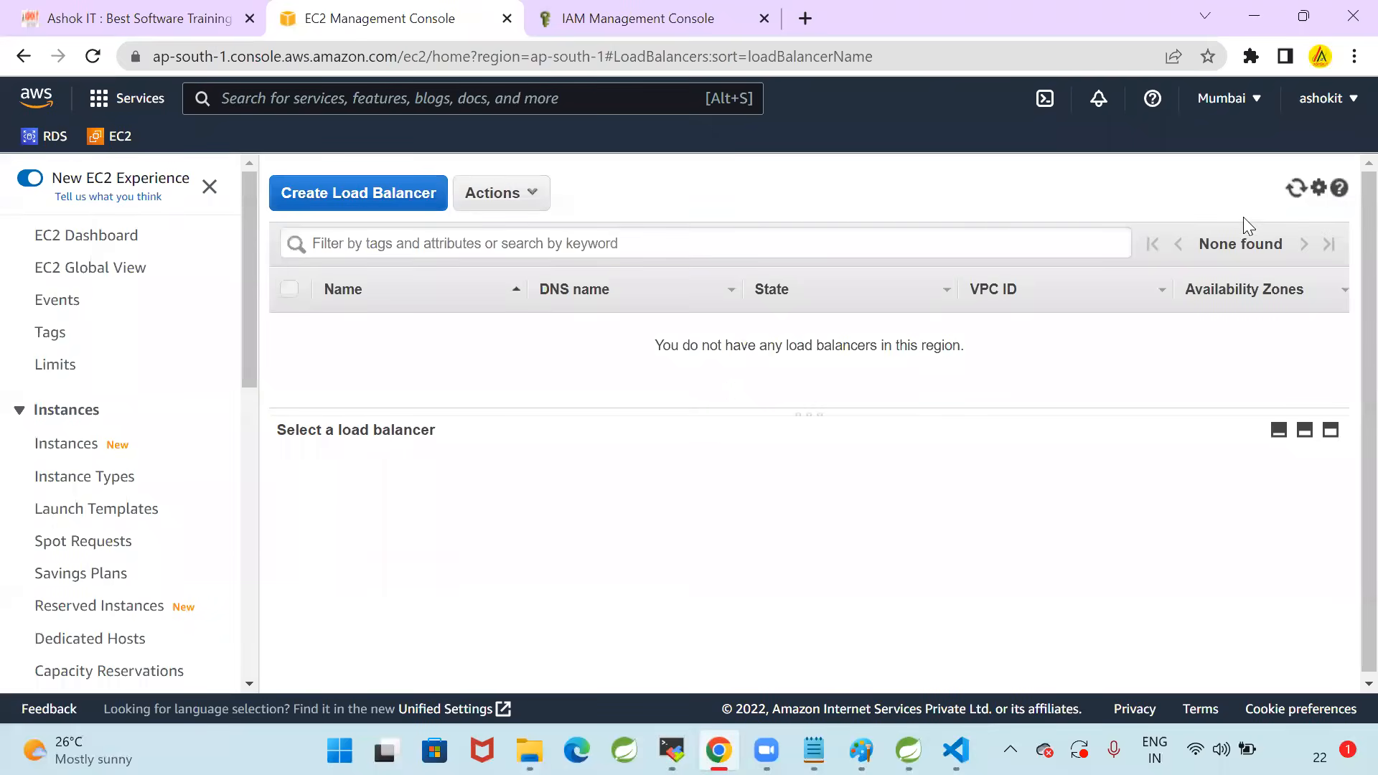
pyautogui.click(1291, 194)
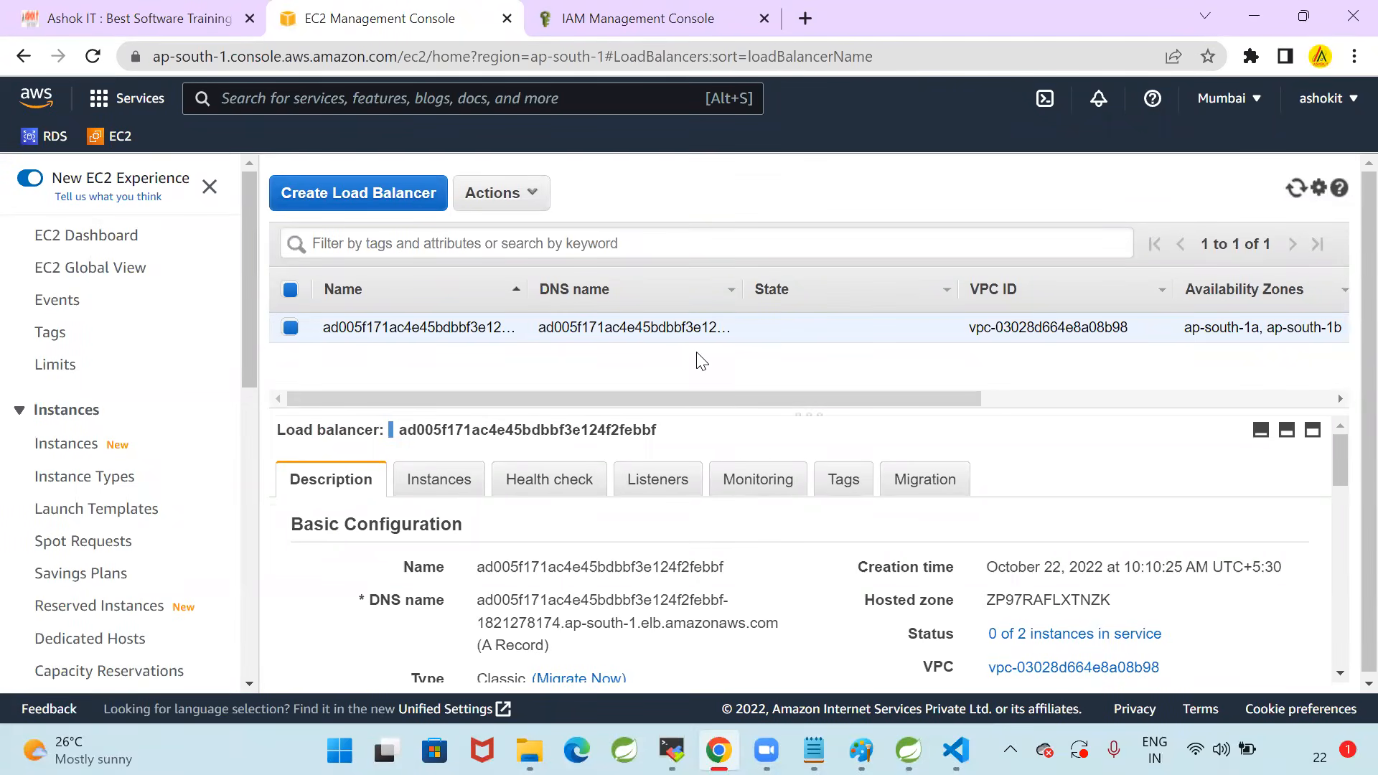
pyautogui.click(1295, 191)
pyautogui.moveTo(767, 396); pyautogui.dragTo(1230, 394)
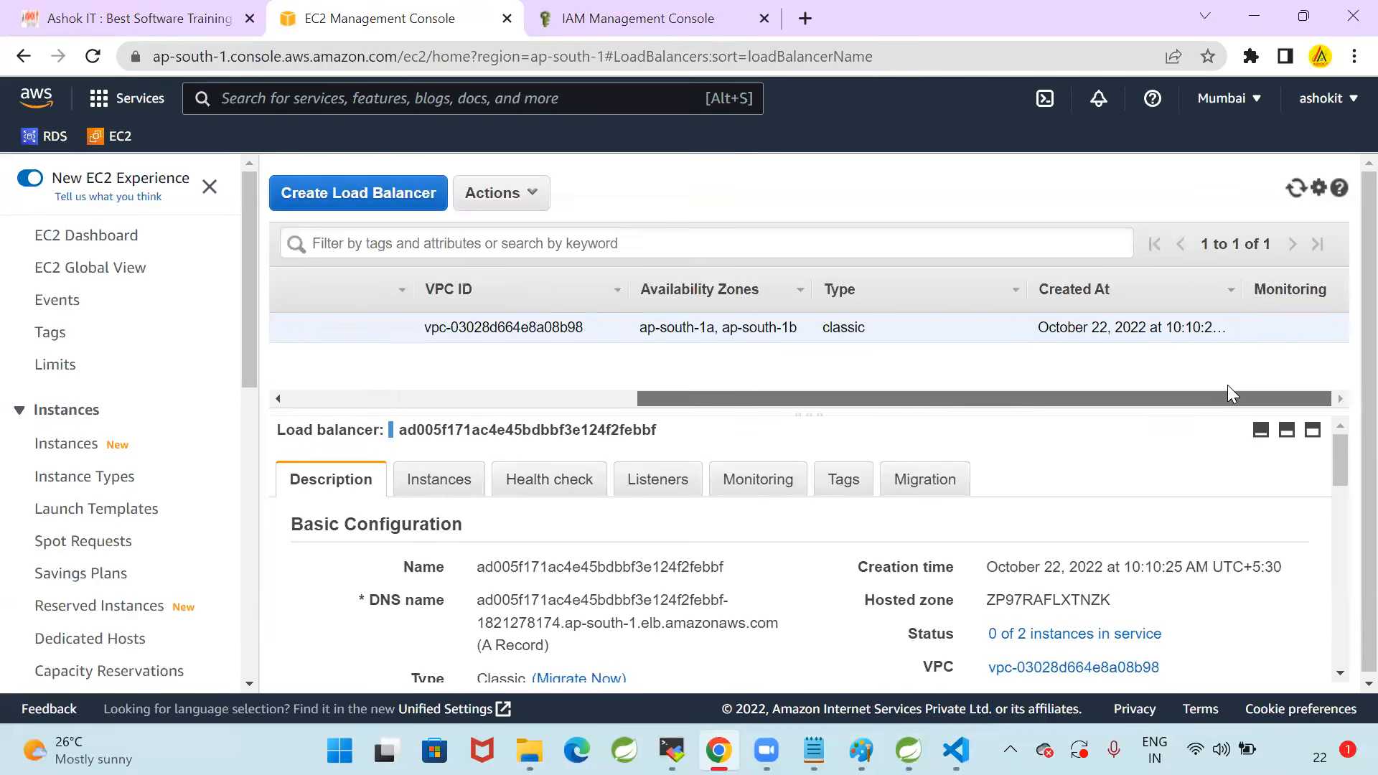
pyautogui.moveTo(969, 397); pyautogui.dragTo(573, 392)
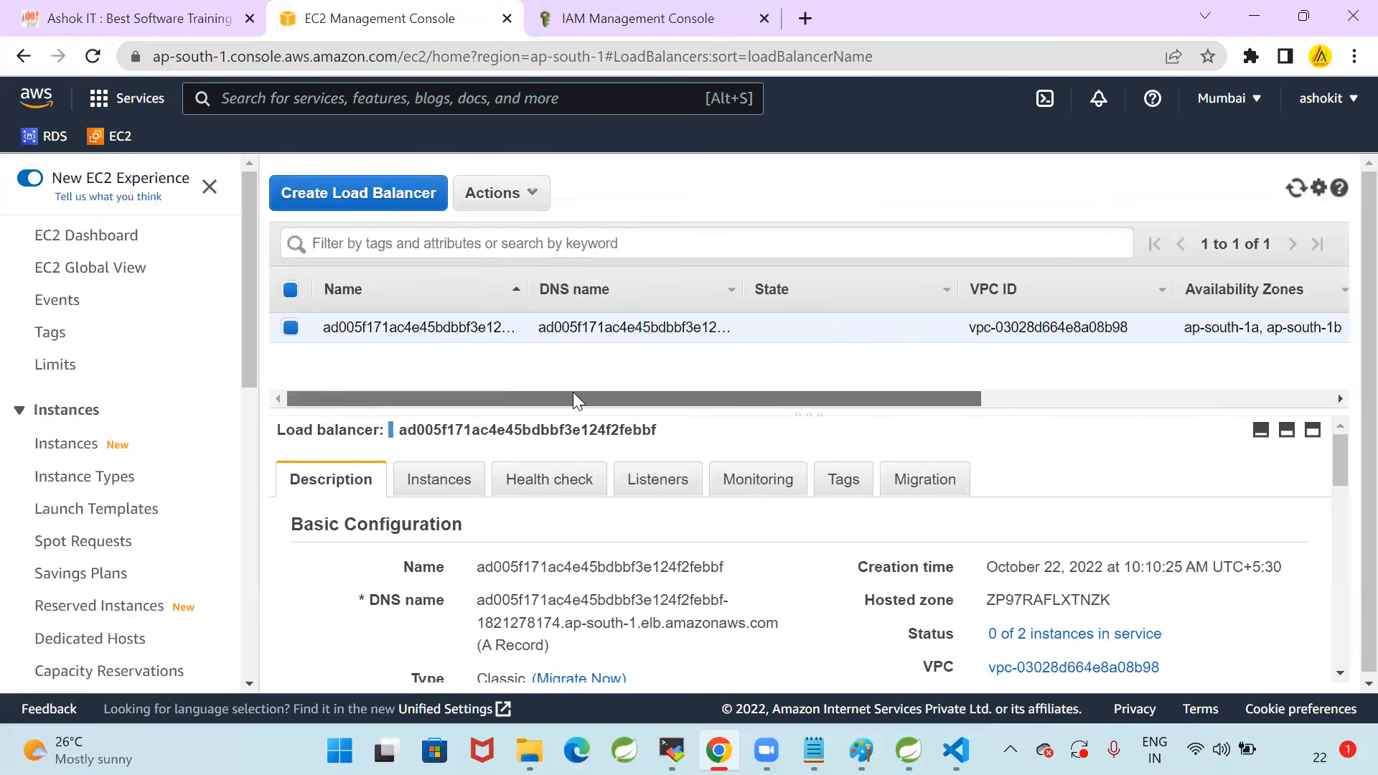
pyautogui.click(1295, 188)
pyautogui.click(1295, 190)
pyautogui.click(1295, 191)
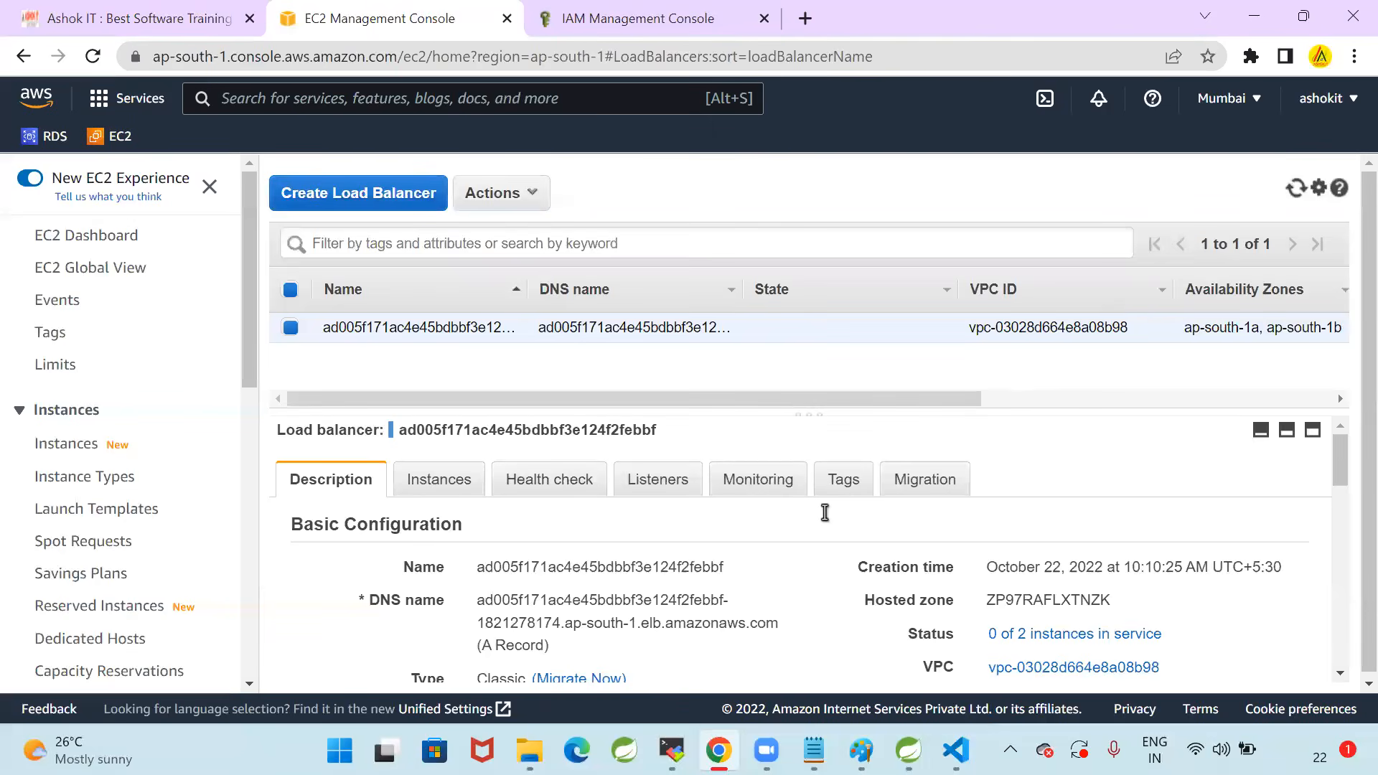
# Return to the MobaXterm terminal, run kubectl get pods and check the javawebappdeployment pod's row
pyautogui.hotkey('alt', 'Tab')
pyautogui.write('kubectl g')
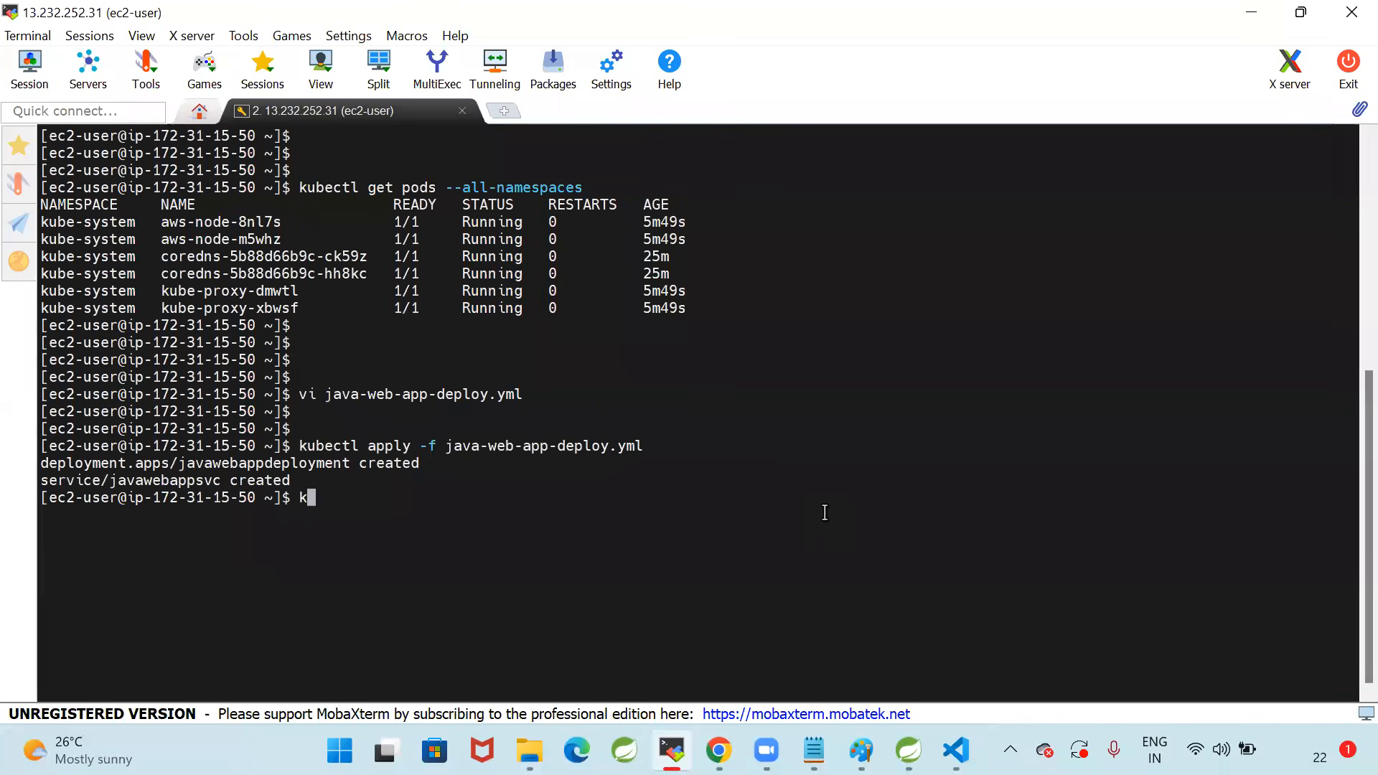
pyautogui.write('et pods')
pyautogui.press('Return')
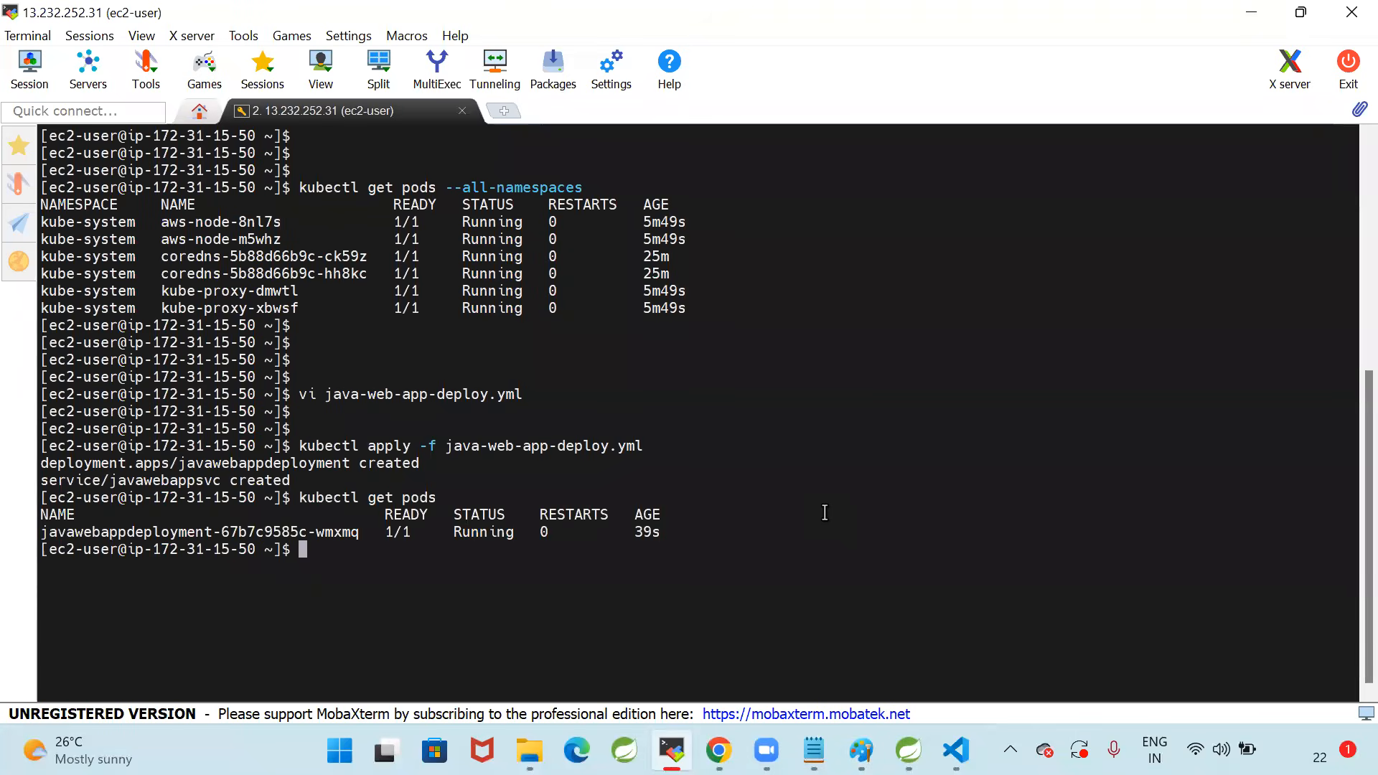
pyautogui.press('Return')
pyautogui.press('Return')
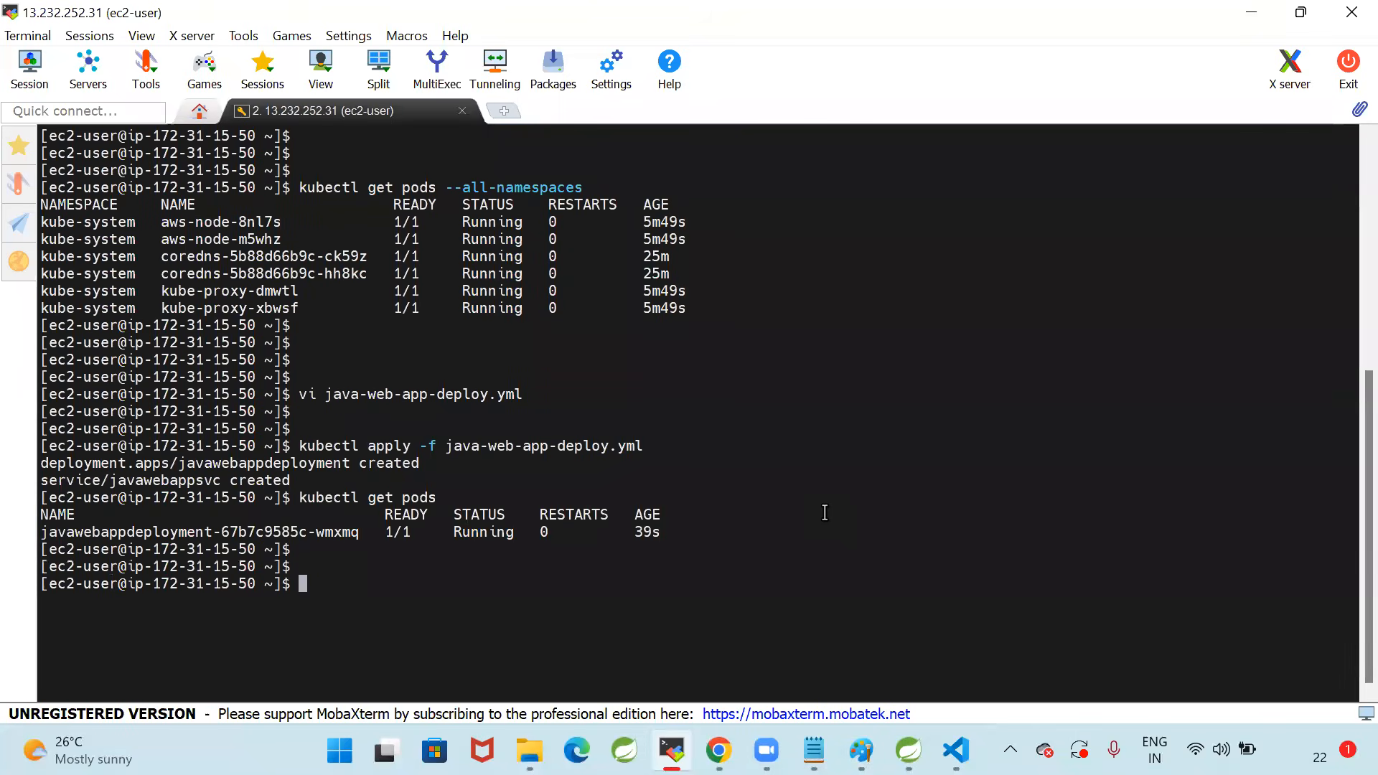
pyautogui.moveTo(41, 532); pyautogui.dragTo(664, 539)
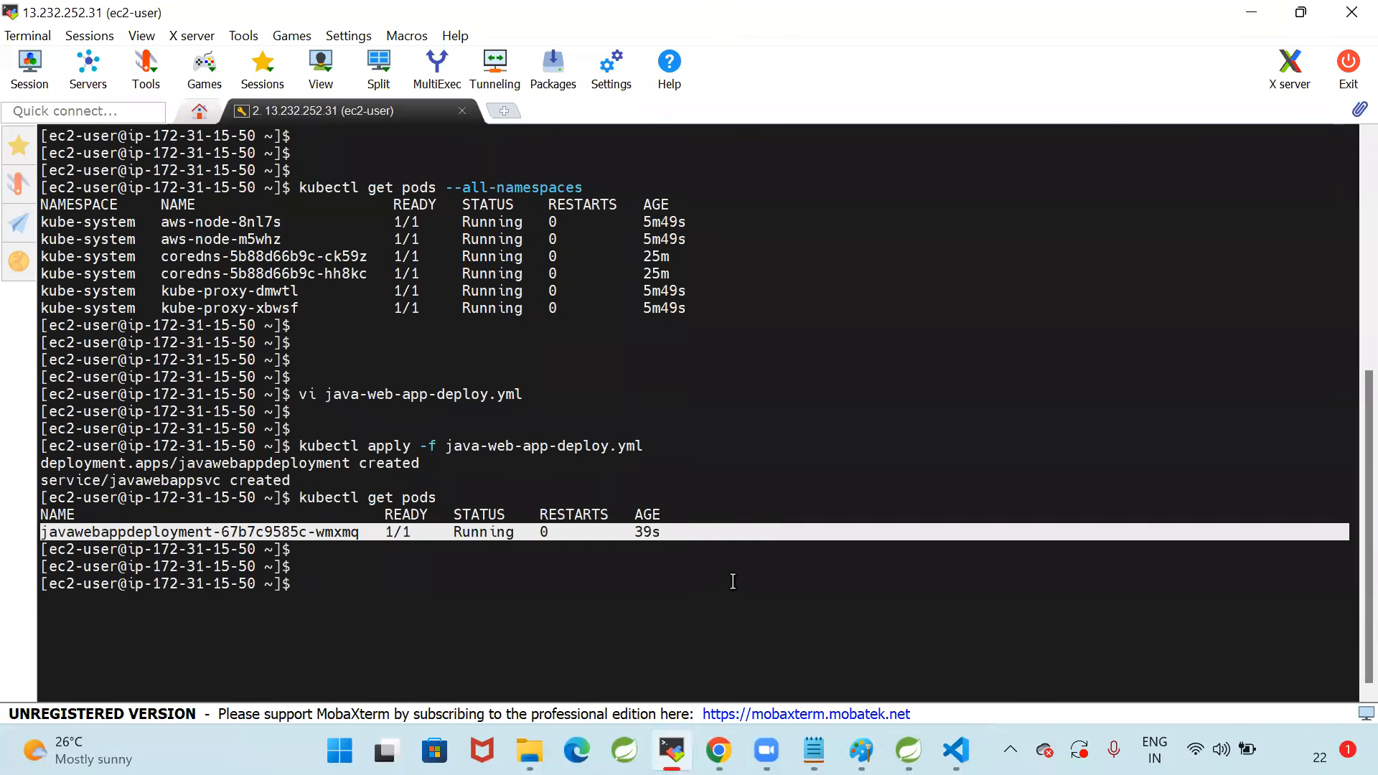
pyautogui.click(754, 590)
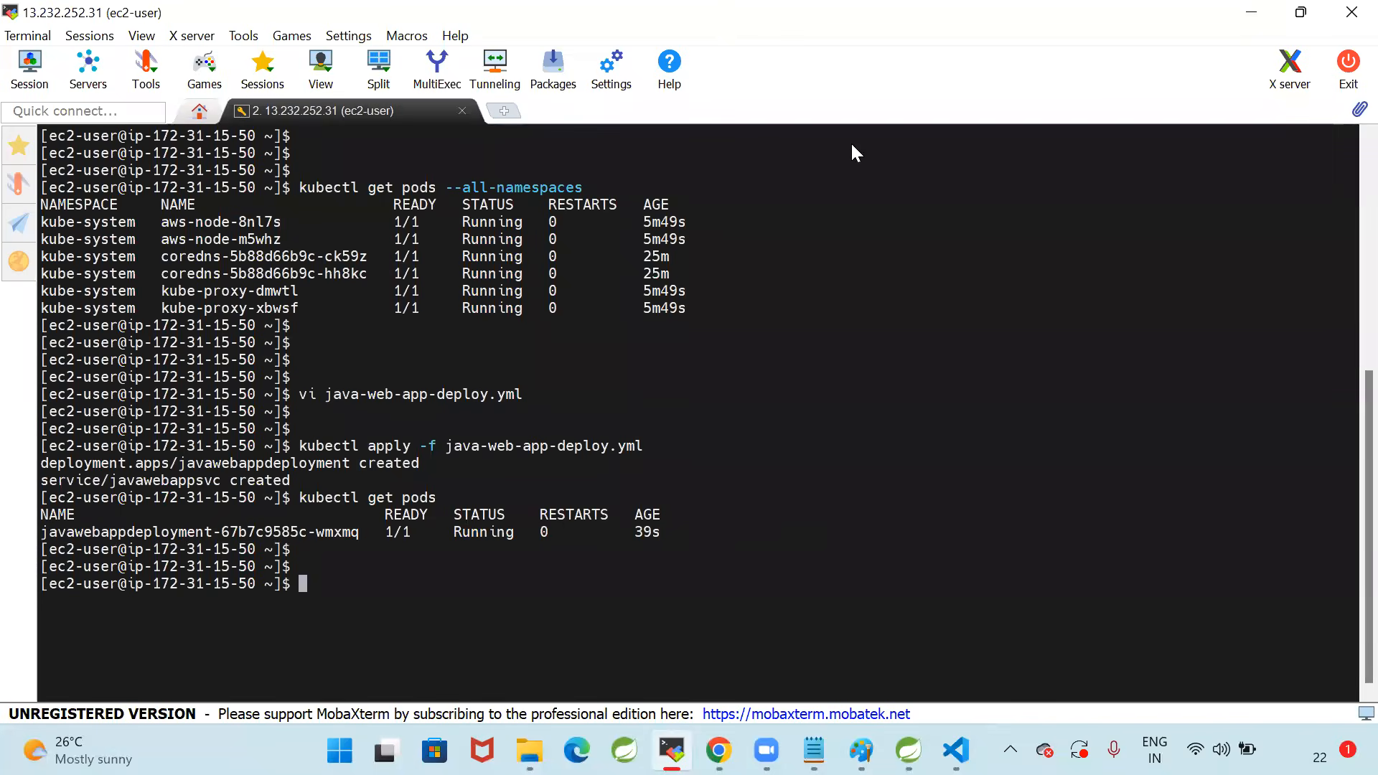
# Run kubectl get svc and examine the type and external address of javawebappsvc
pyautogui.hotkey('alt', 'Tab')
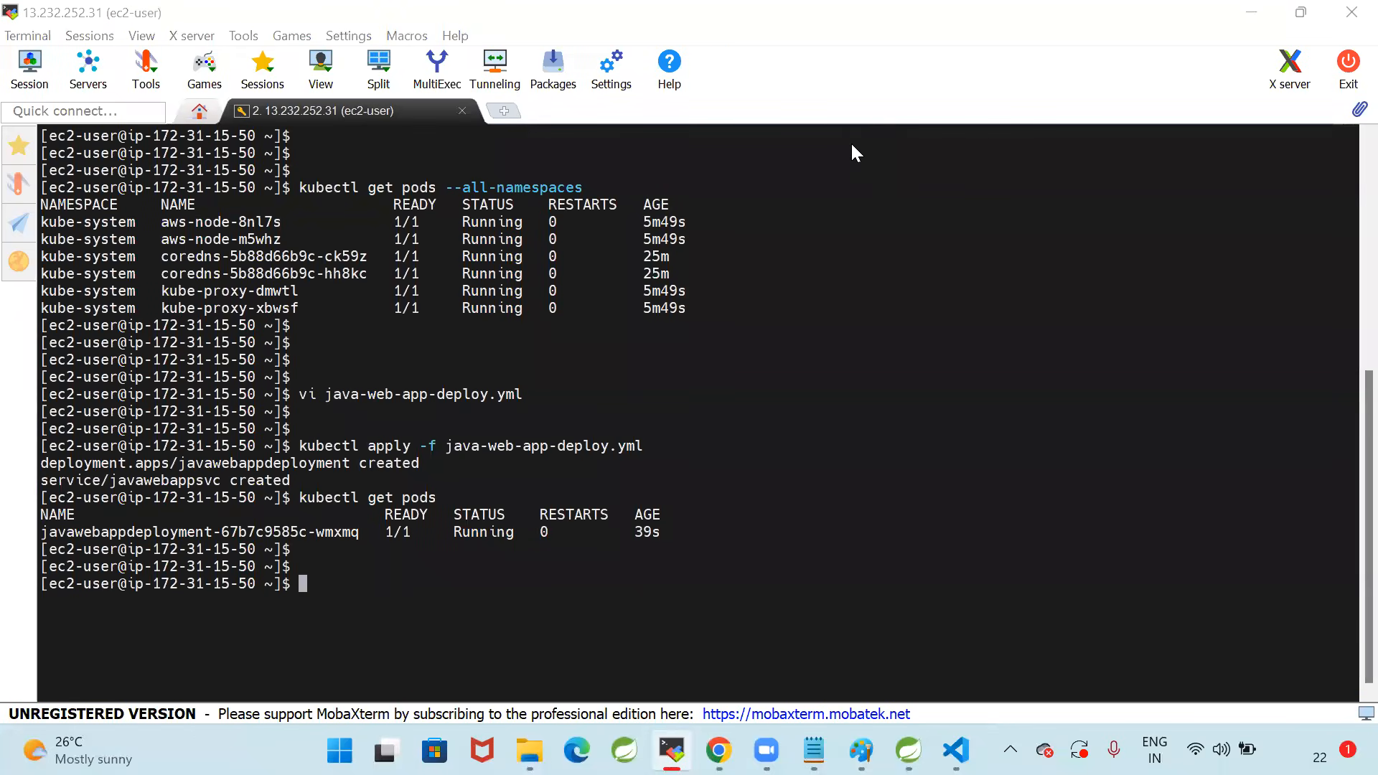
pyautogui.click(987, 413)
pyautogui.write('ku')
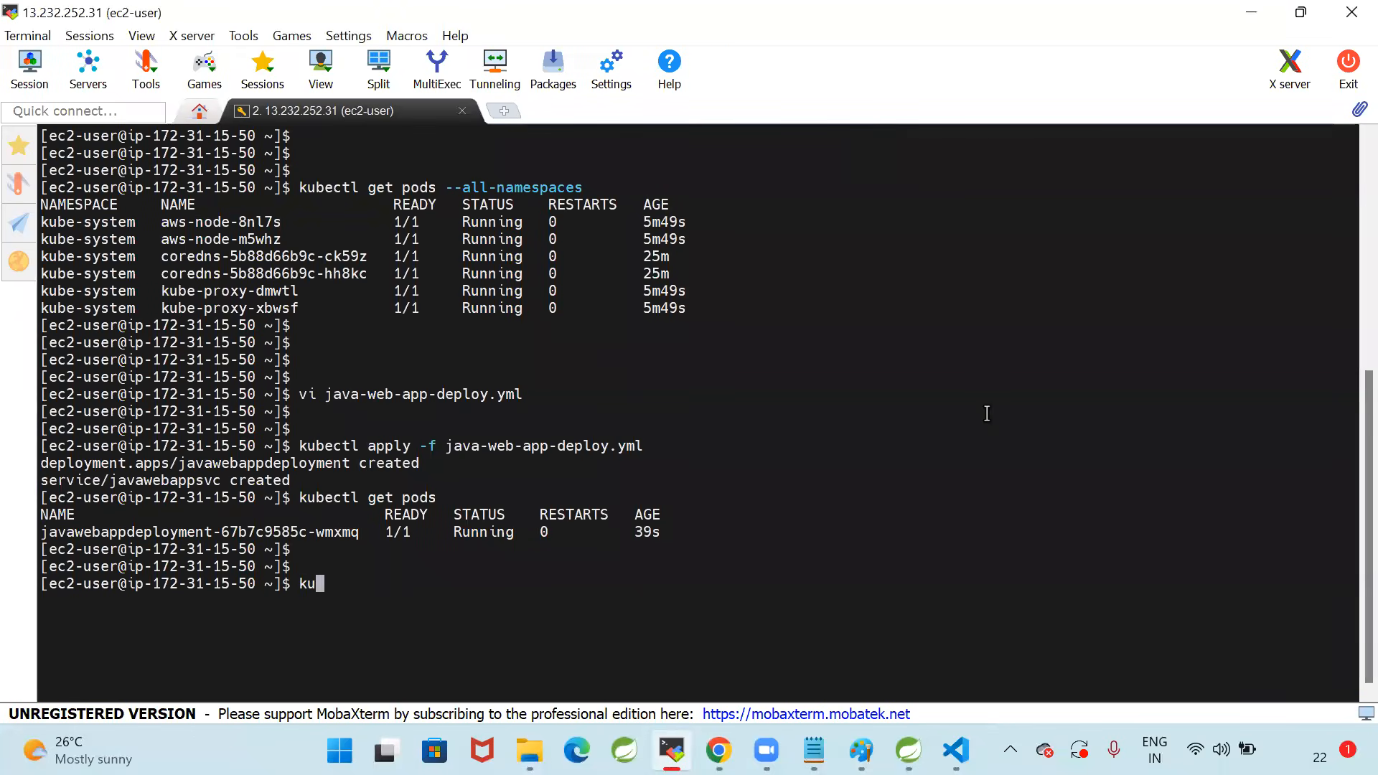
pyautogui.write('bectl get svc')
pyautogui.press('Return')
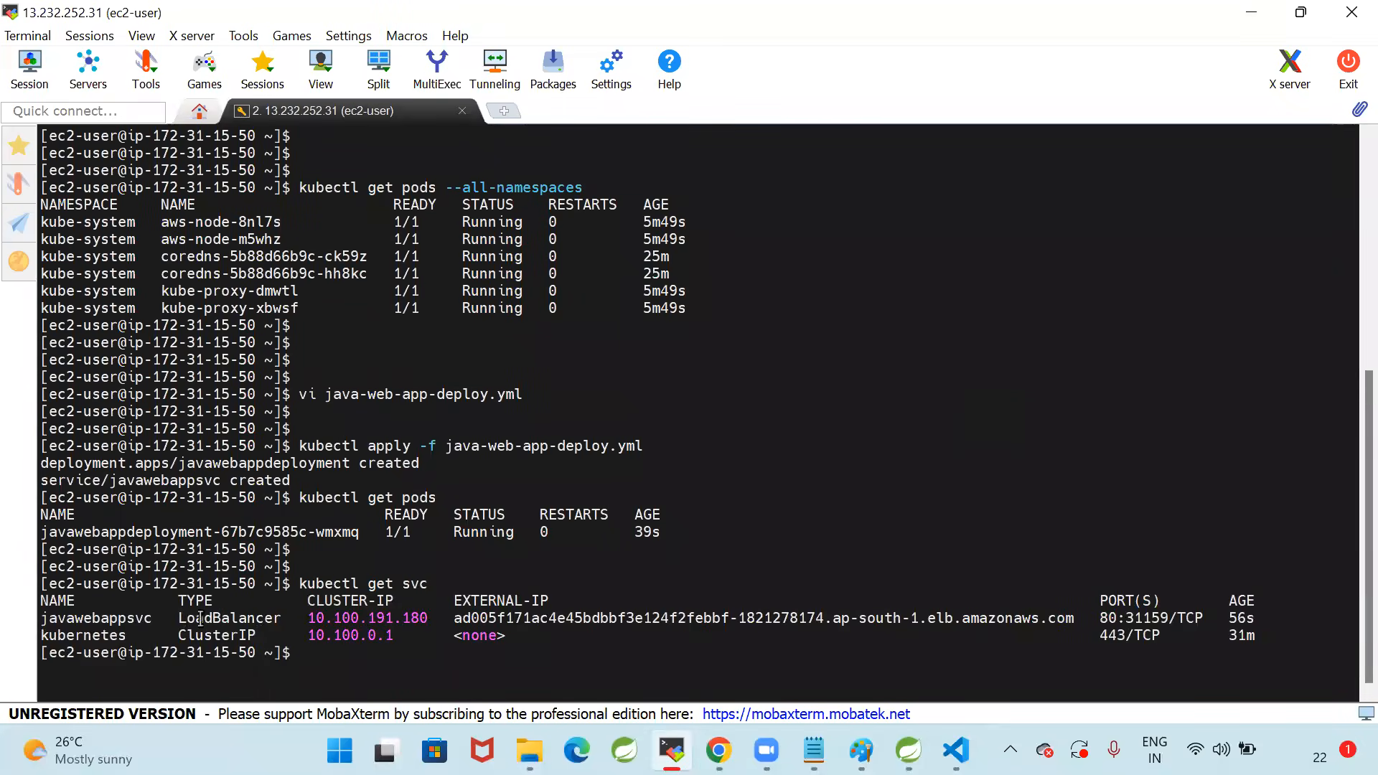
pyautogui.doubleClick(279, 619)
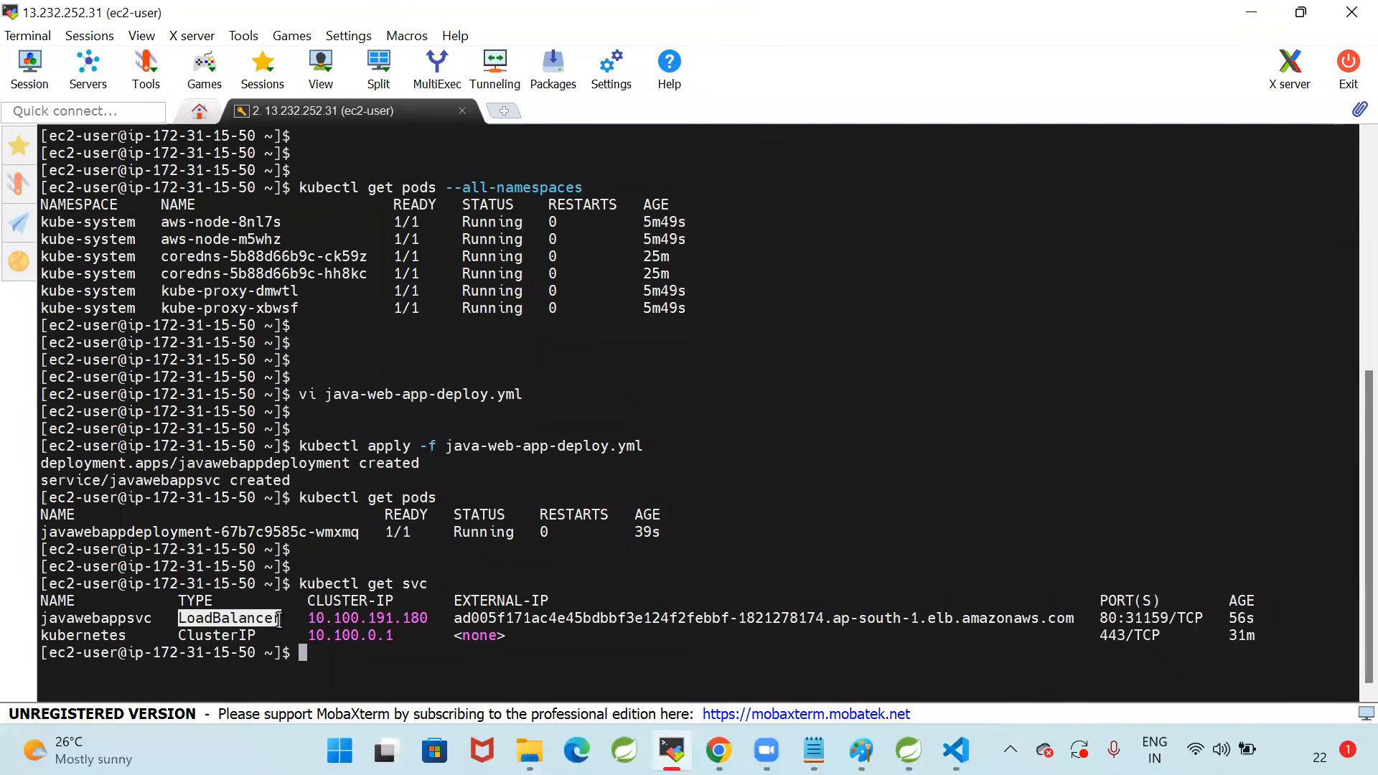
pyautogui.click(277, 620)
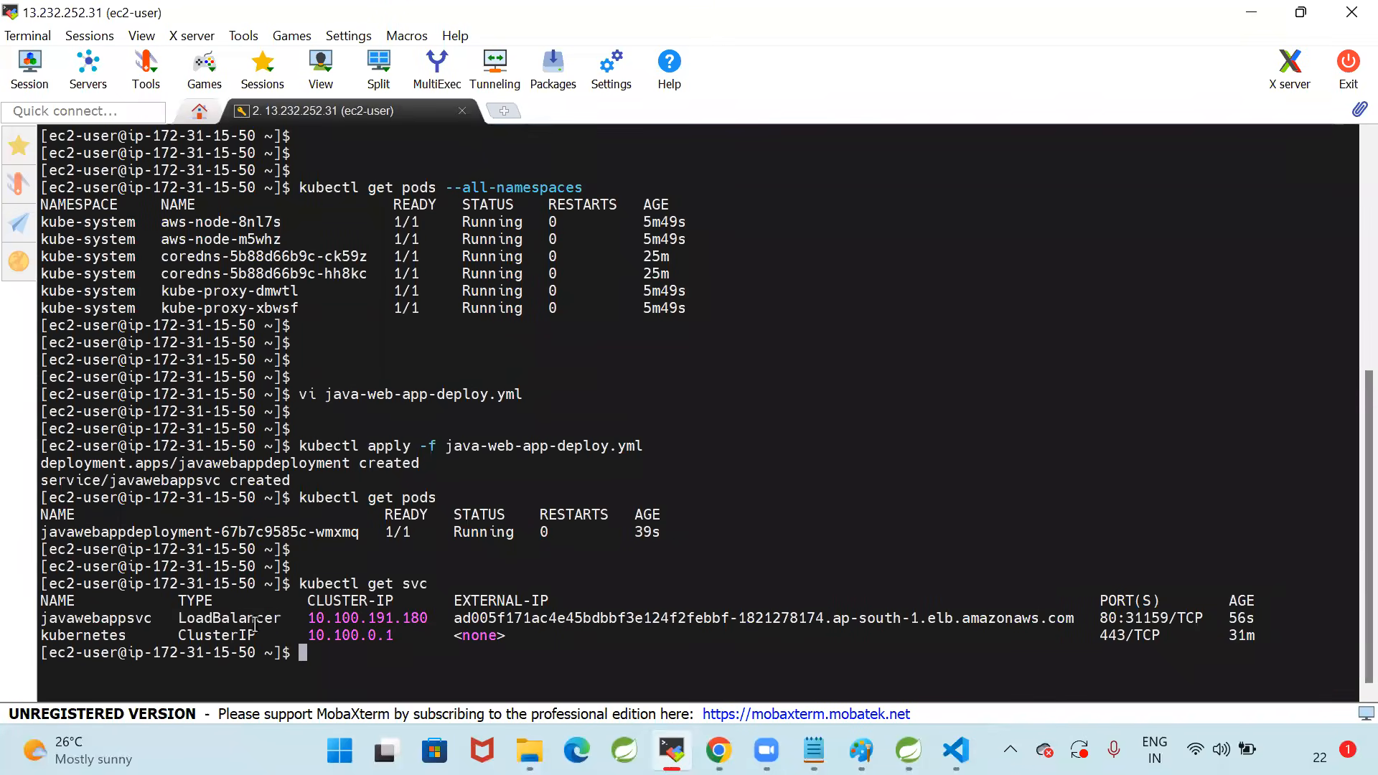
pyautogui.doubleClick(251, 622)
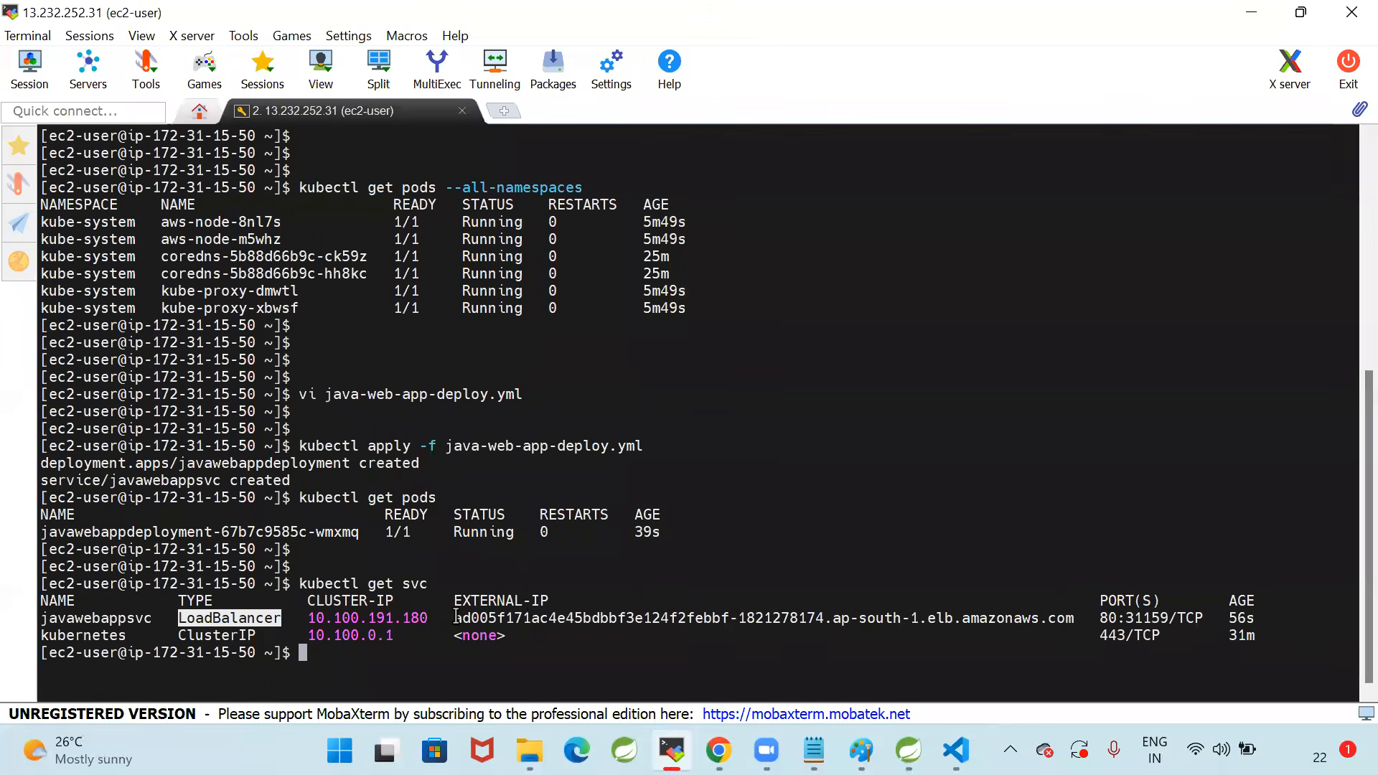
pyautogui.doubleClick(1077, 617)
pyautogui.click(978, 467)
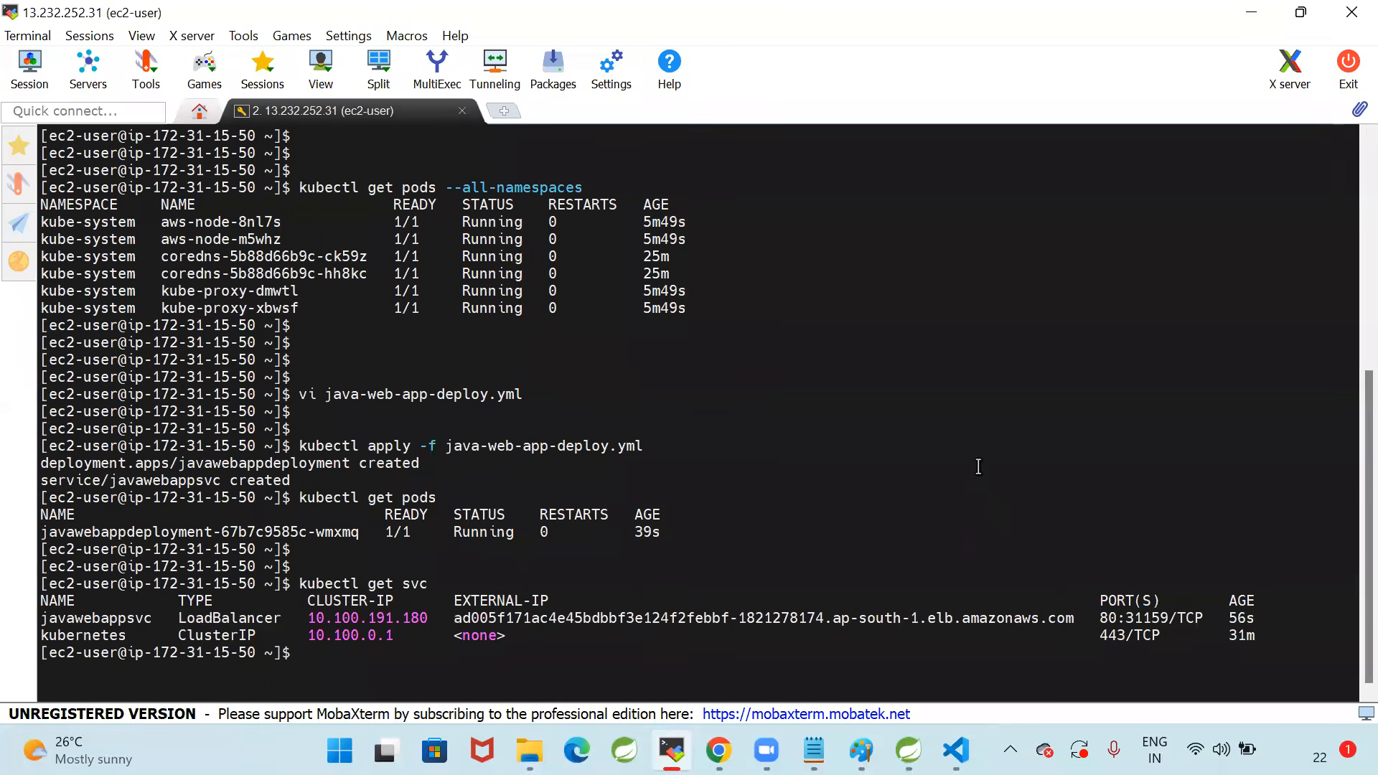
# Clear the terminal and run kubectl get deployment to check the status of javawebappdeployment
pyautogui.write('clear')
pyautogui.press('Return')
pyautogui.press('Return')
pyautogui.press('Return')
pyautogui.write('kubec')
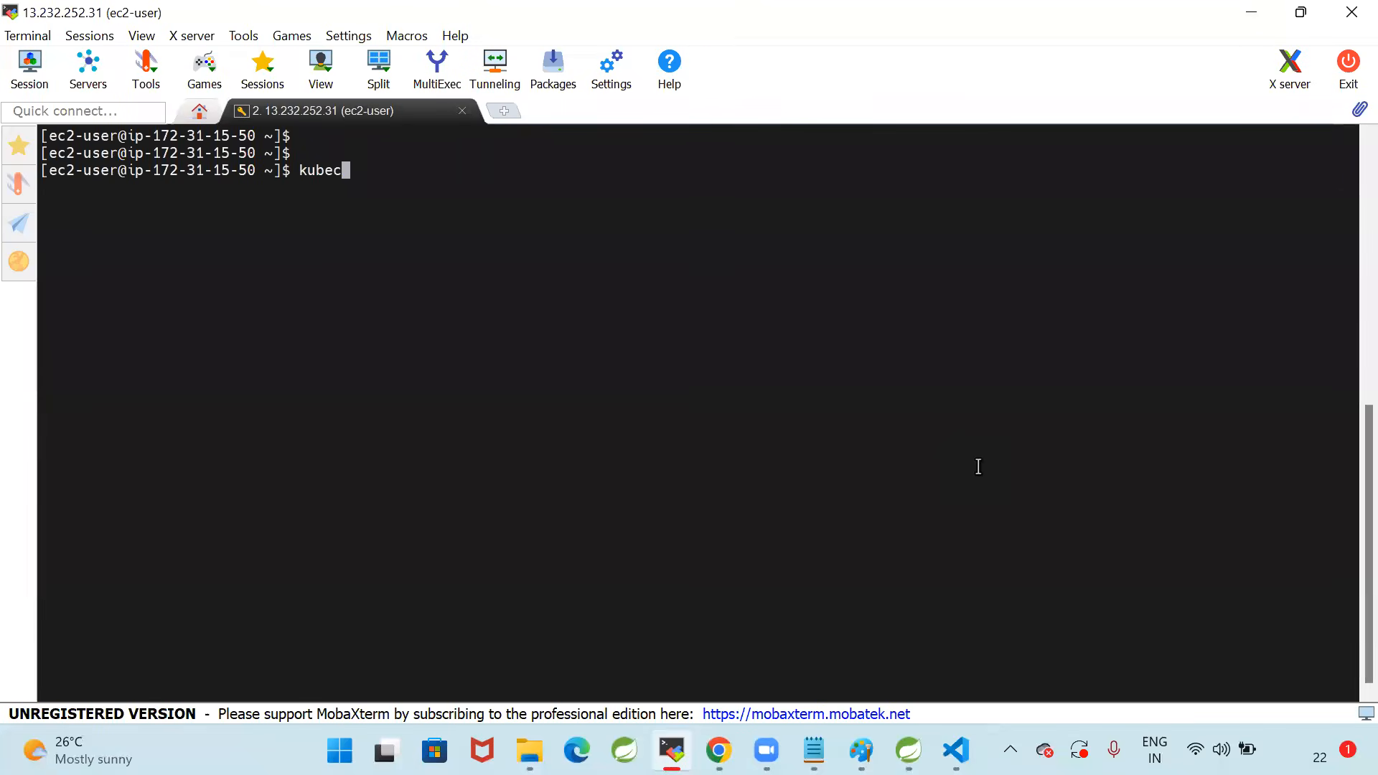
pyautogui.write('tl get dep')
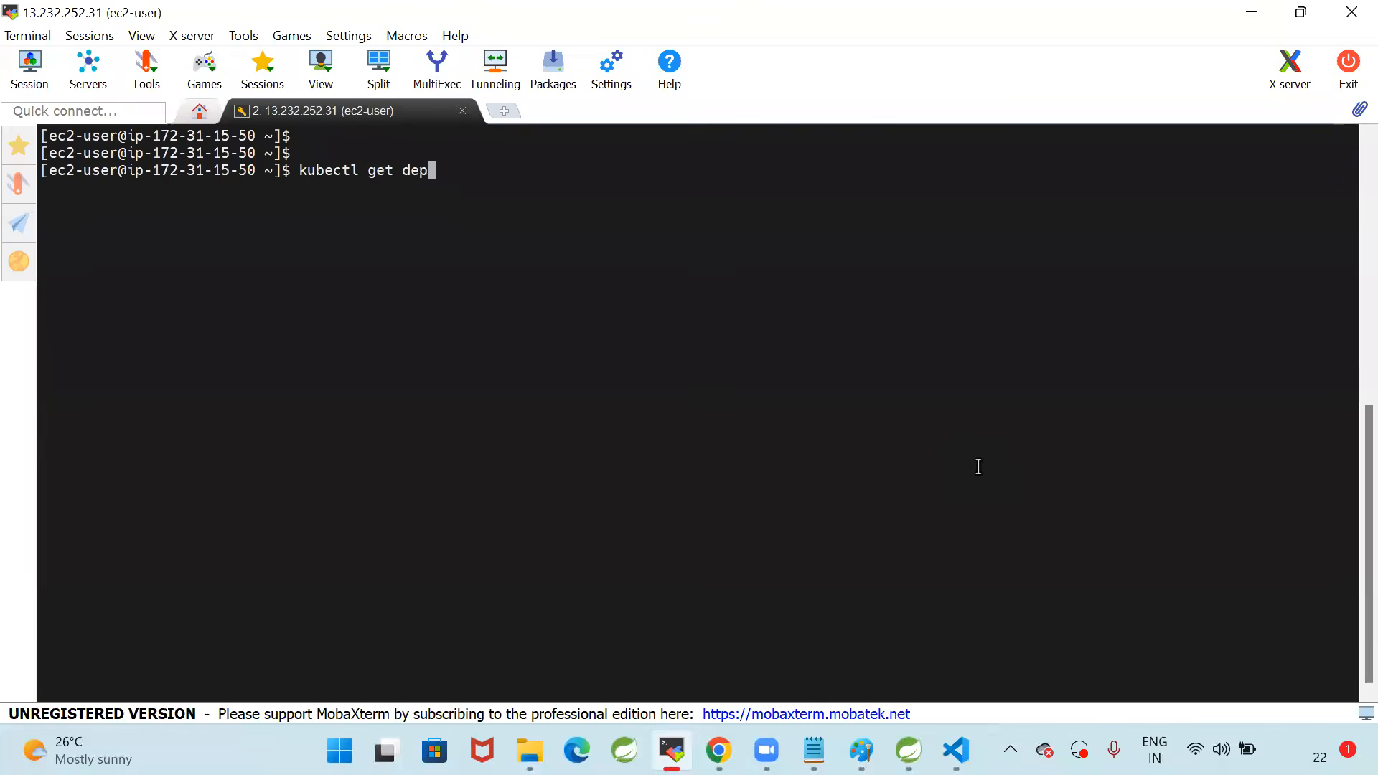
pyautogui.write('loyment')
pyautogui.press('Return')
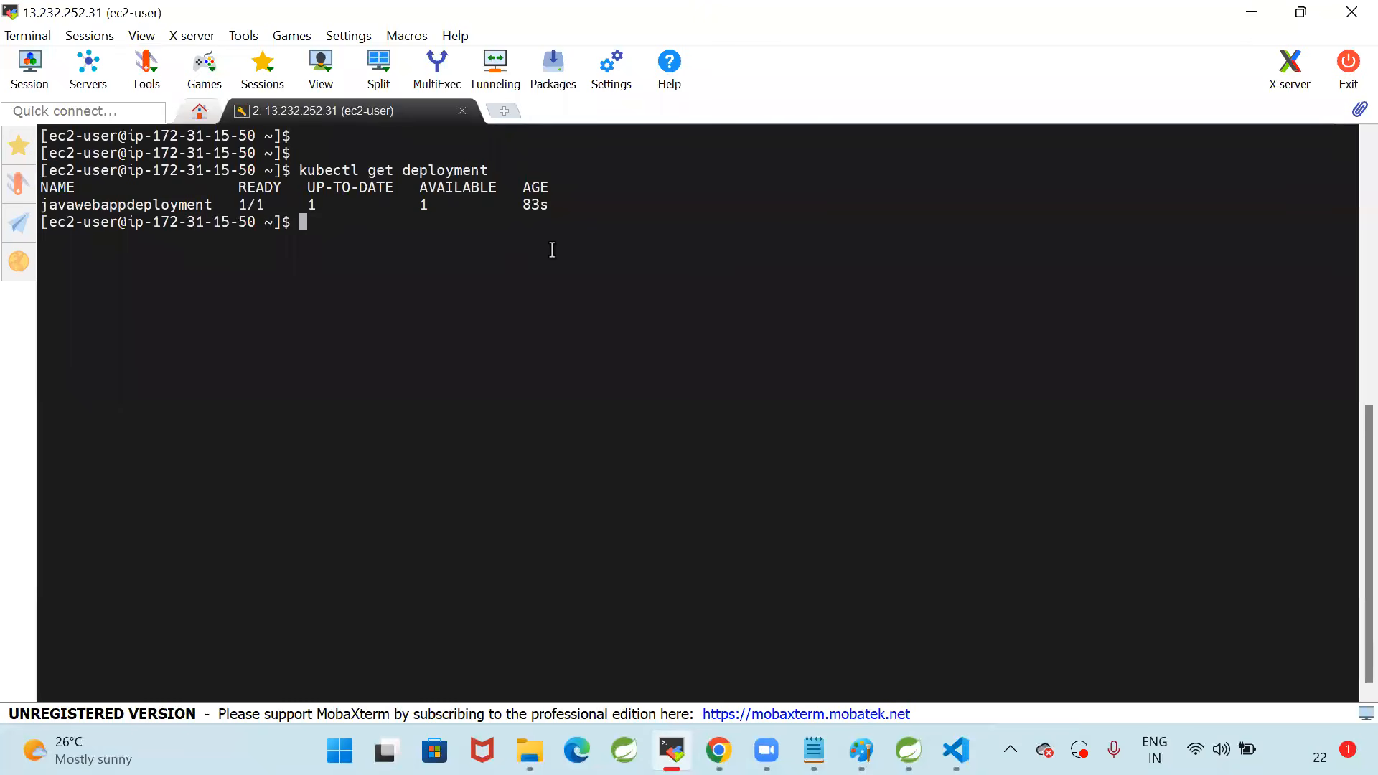
# Run kubectl get pods -o wide to list the application pod with its IP and node details
pyautogui.press('Return')
pyautogui.press('Return')
pyautogui.write('kubectl ge')
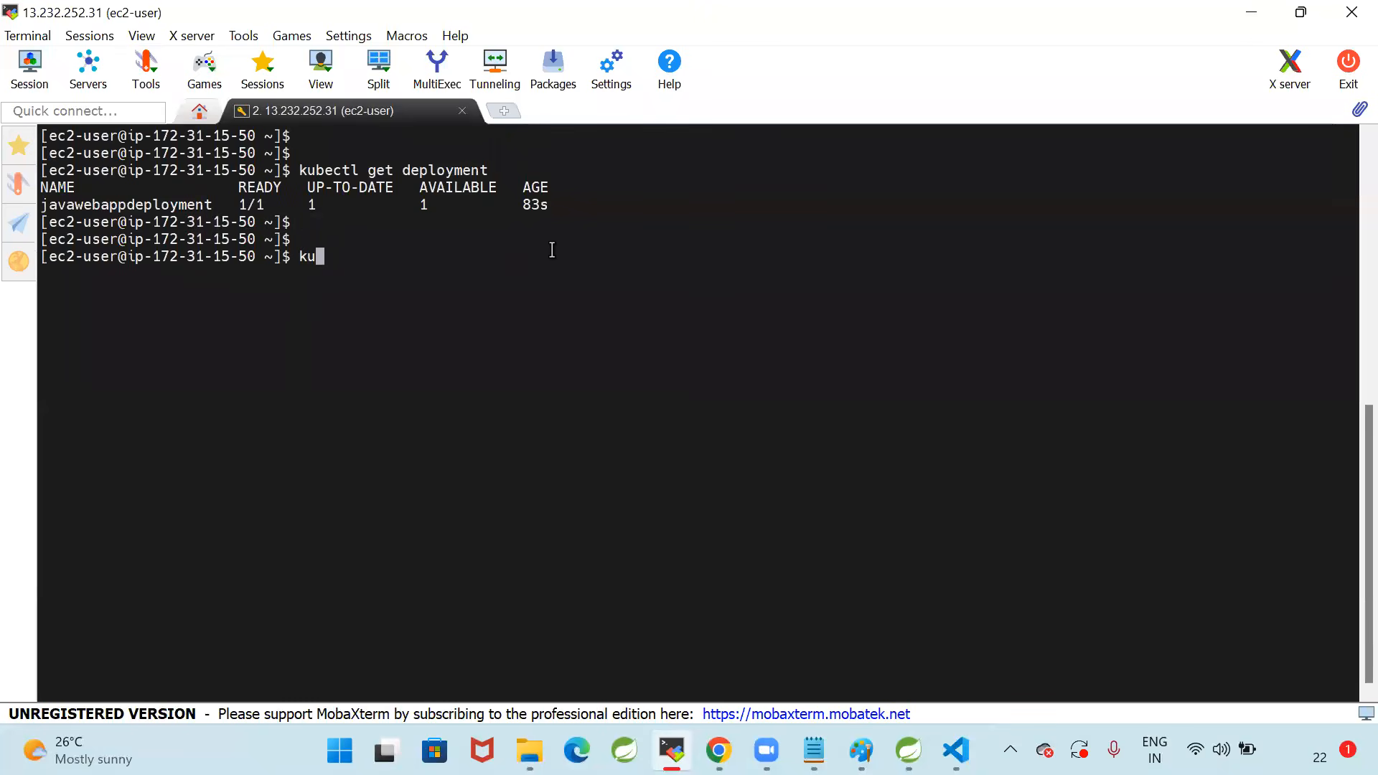
pyautogui.write('t pods -o wide')
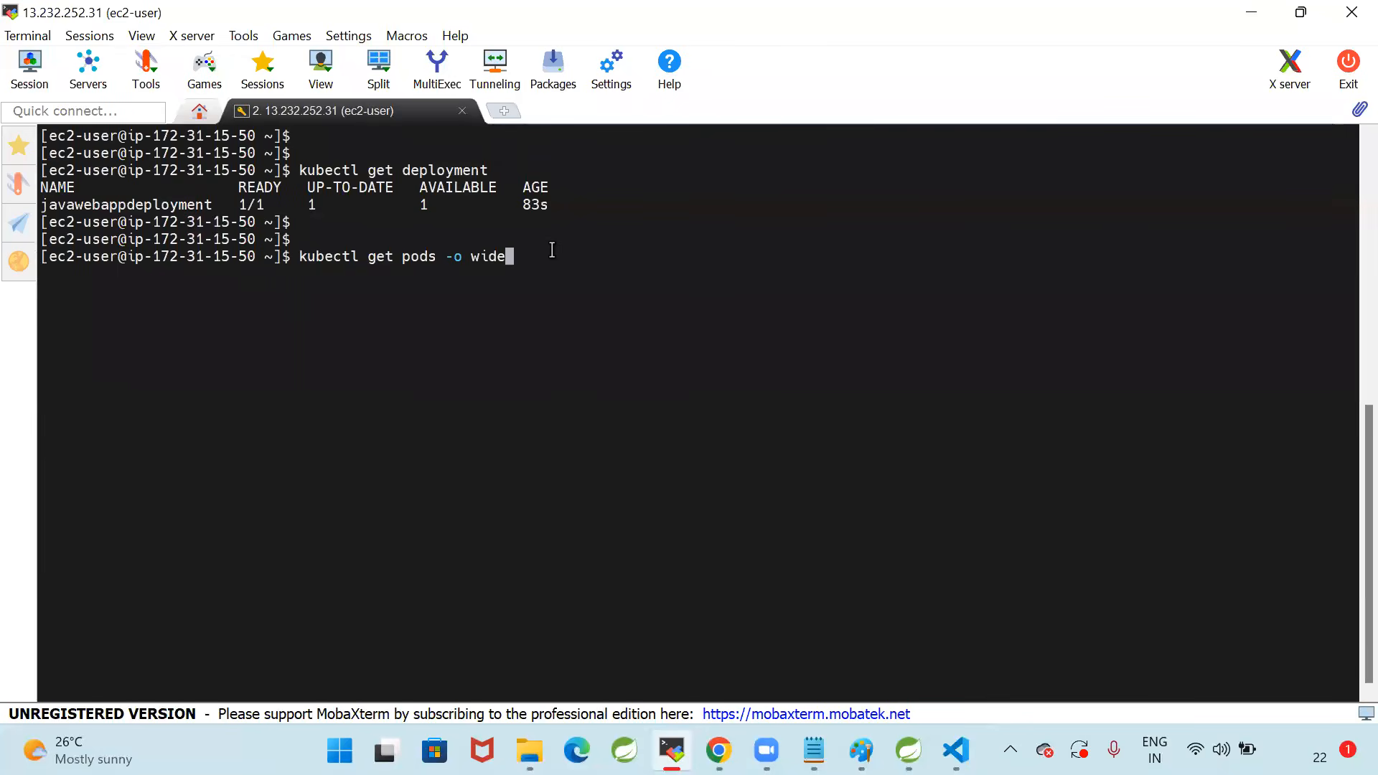
pyautogui.press('Return')
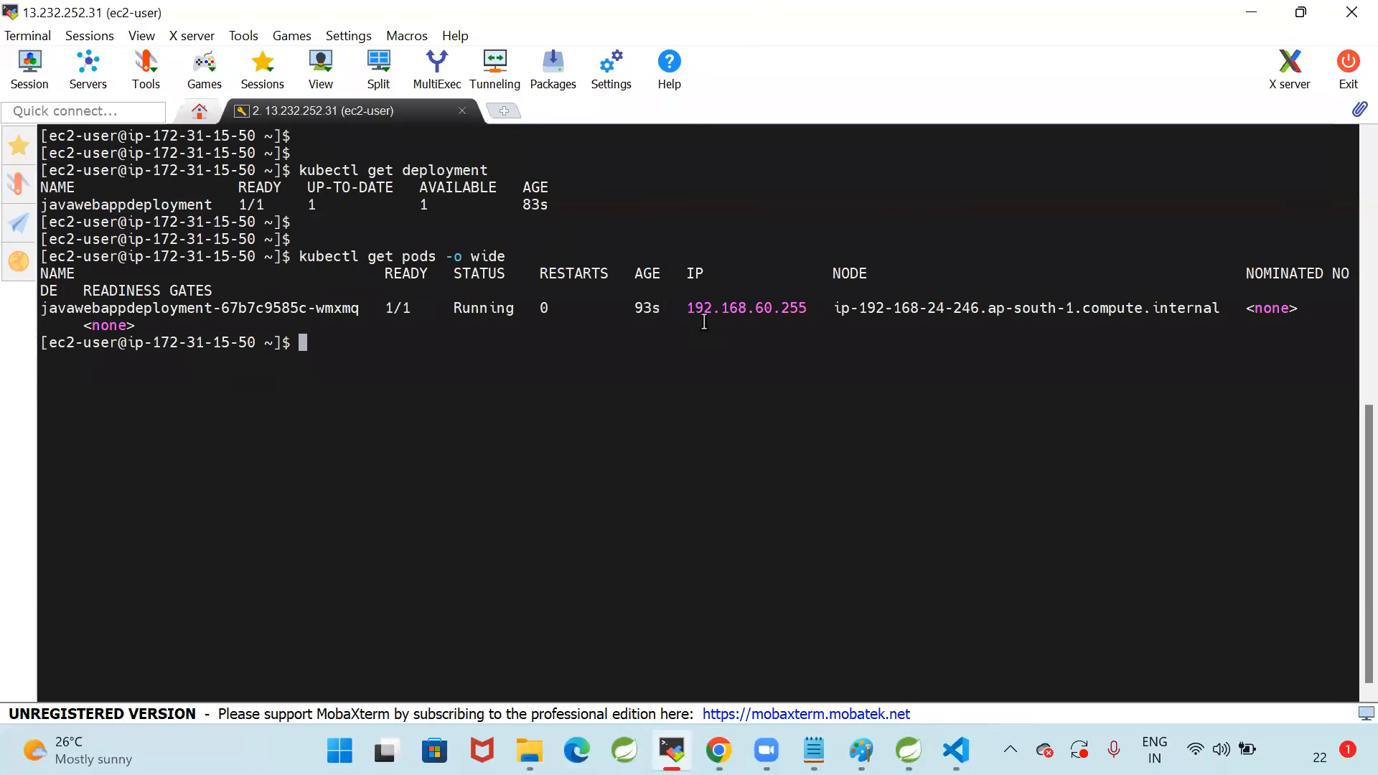
# Examine the IP and NODE values of the javawebappdeployment pod in the wide output
pyautogui.moveTo(790, 308); pyautogui.dragTo(861, 385)
pyautogui.click(860, 385)
pyautogui.moveTo(833, 308); pyautogui.dragTo(1213, 310)
pyautogui.click(1006, 358)
pyautogui.moveTo(863, 308); pyautogui.dragTo(993, 308)
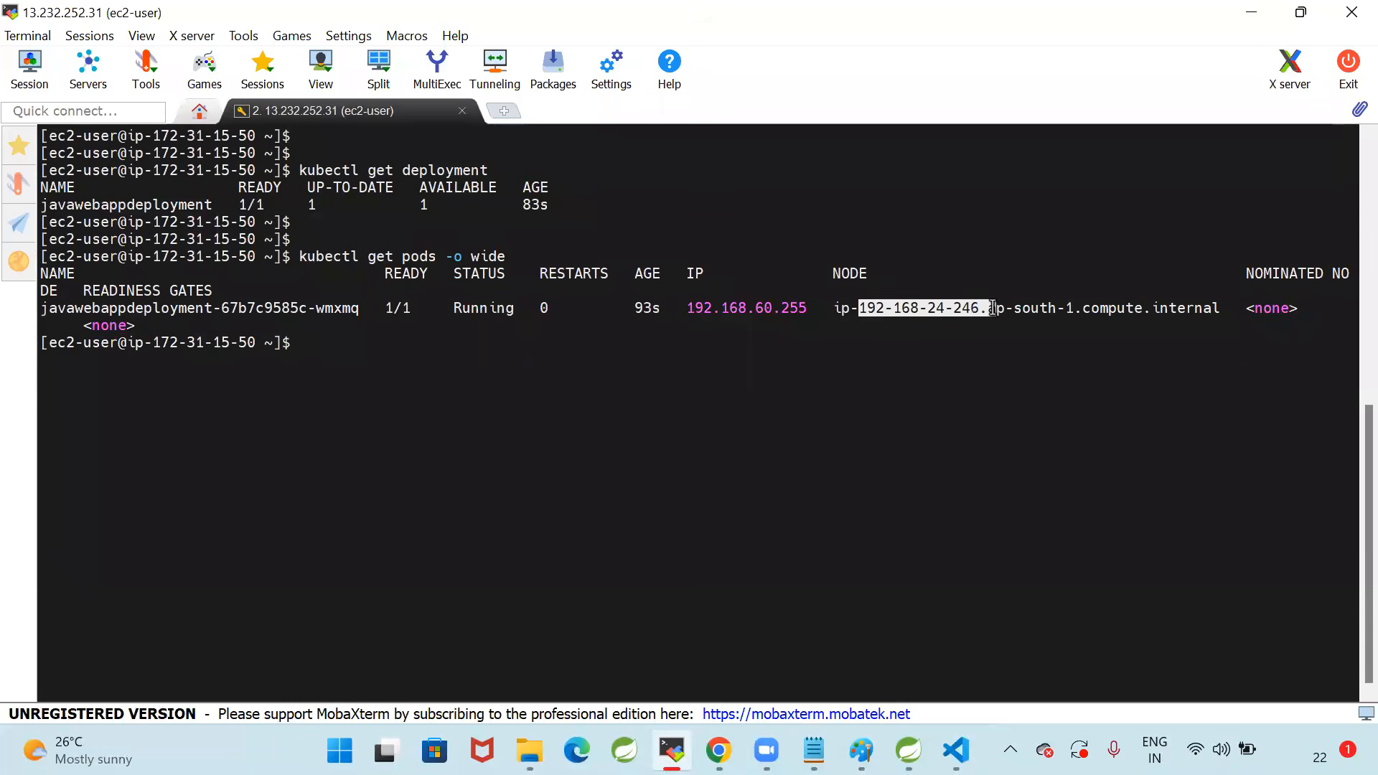
pyautogui.click(828, 412)
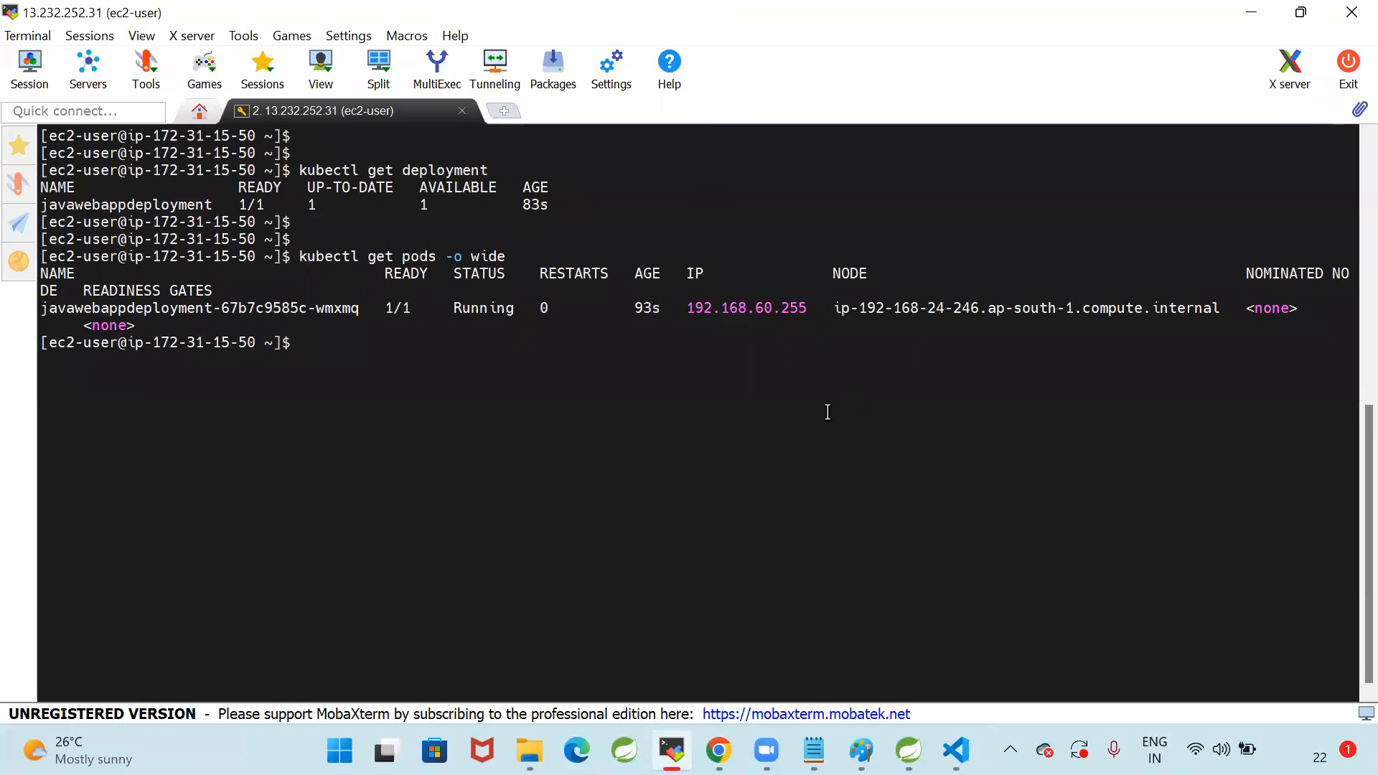
pyautogui.press('Return')
pyautogui.press('Return')
pyautogui.press('Return')
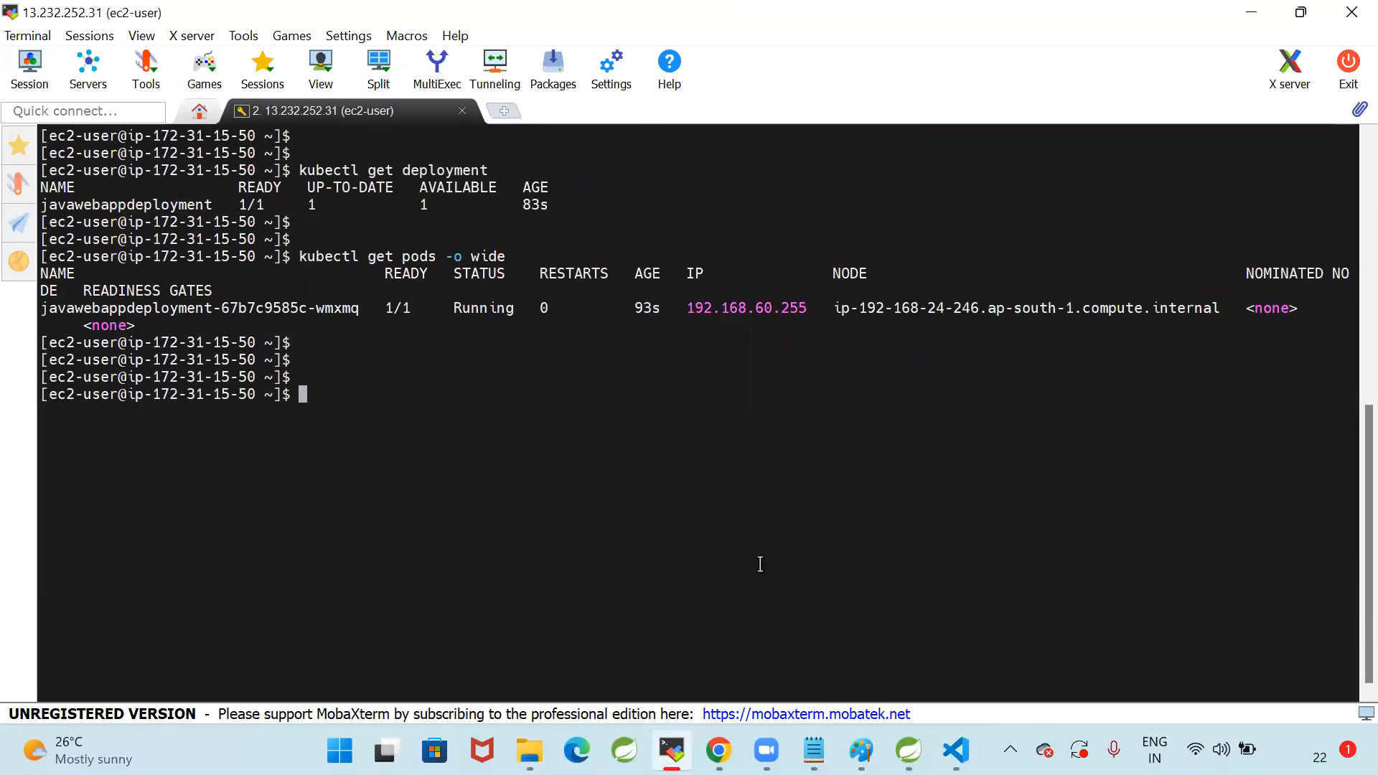
# Switch to the AWS console in Chrome, copy the load balancer's DNS name and open that address in a new browser tab
pyautogui.click(718, 750)
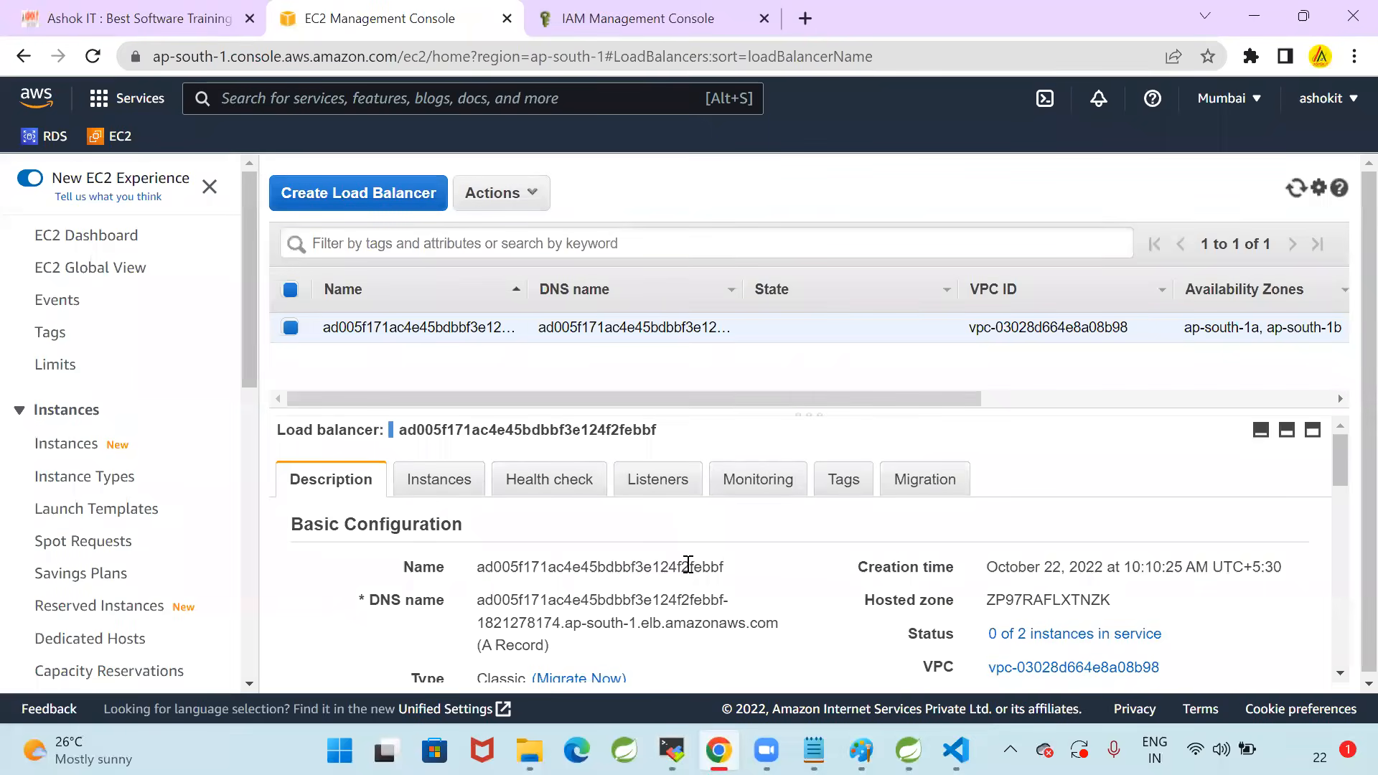
pyautogui.scroll(-3, 689, 566)
pyautogui.scroll(3, 741, 548)
pyautogui.moveTo(479, 601); pyautogui.dragTo(781, 634)
pyautogui.hotkey('ctrl', 'c')
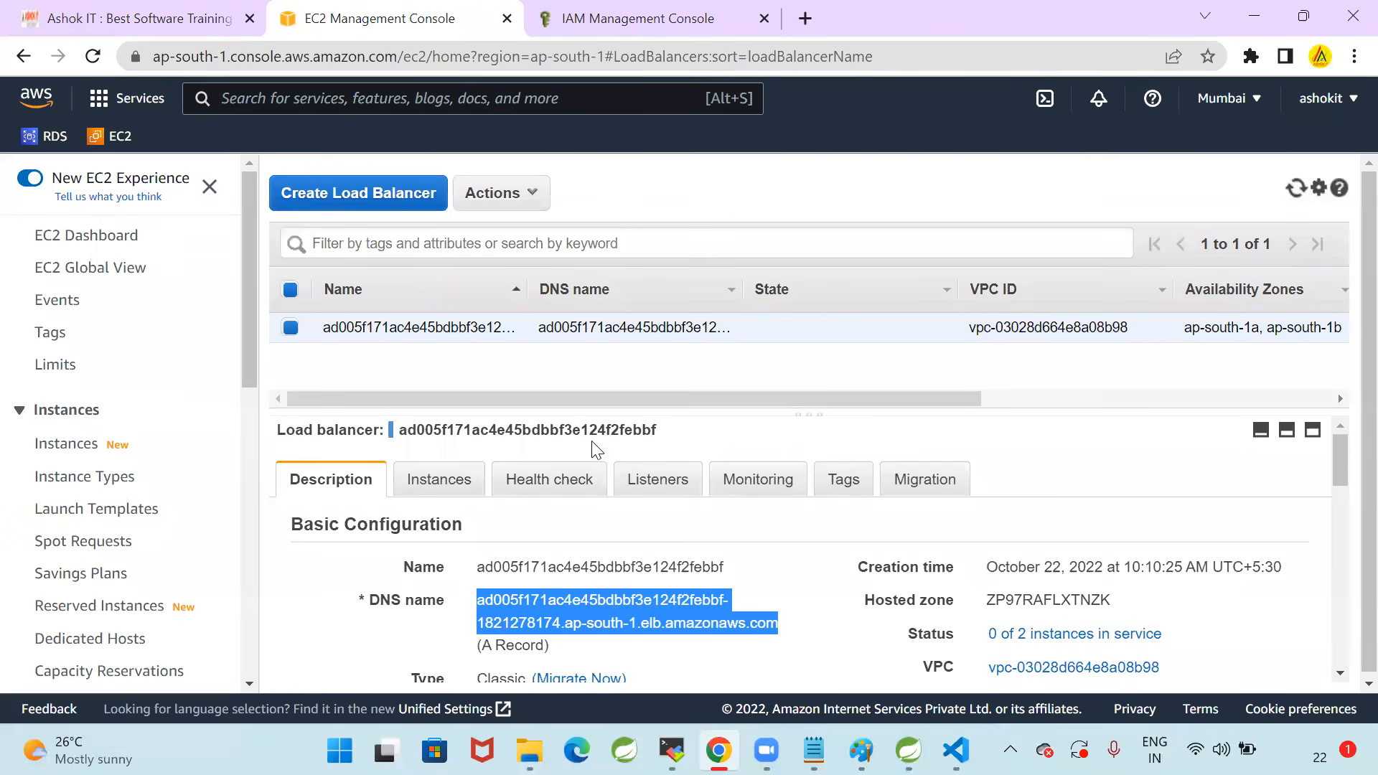
pyautogui.hotkey('alt', 'Tab')
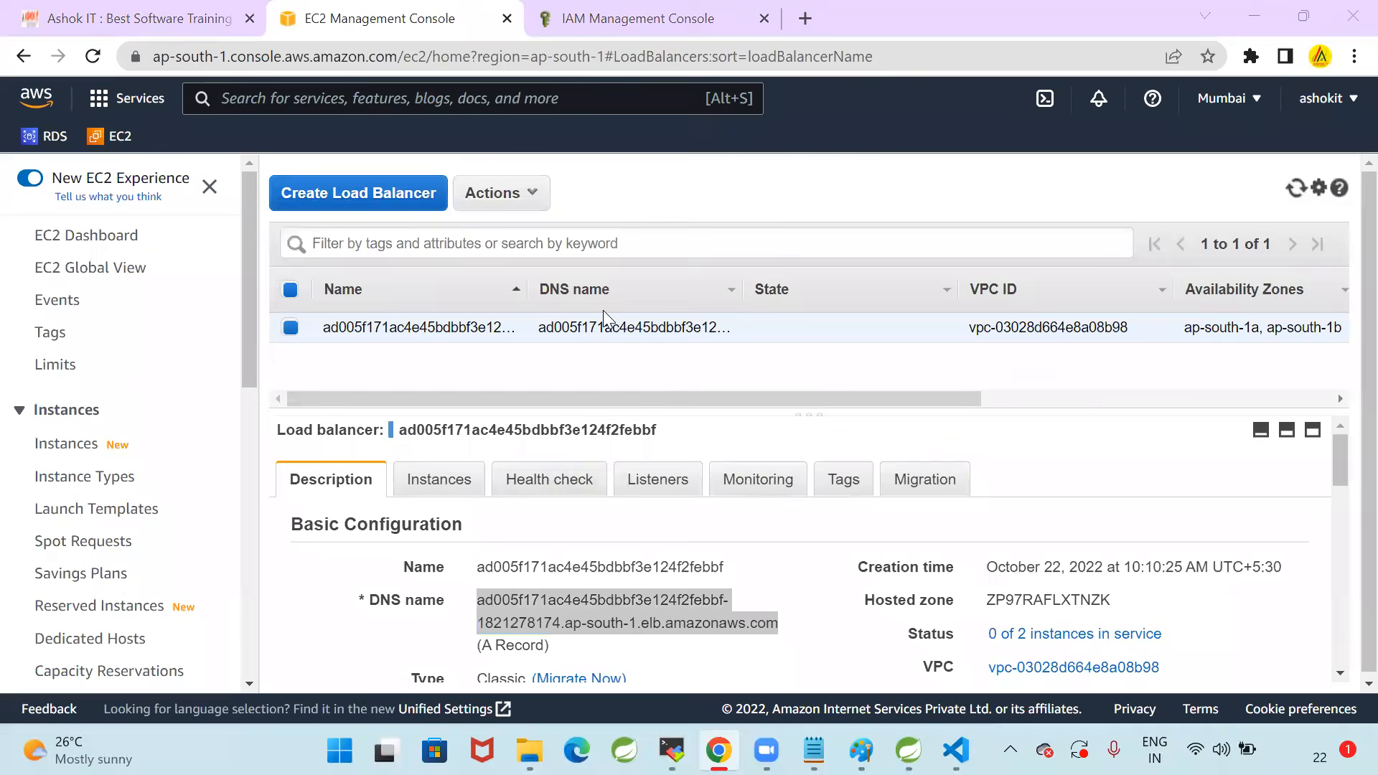
pyautogui.click(809, 19)
pyautogui.hotkey('ctrl', 'v')
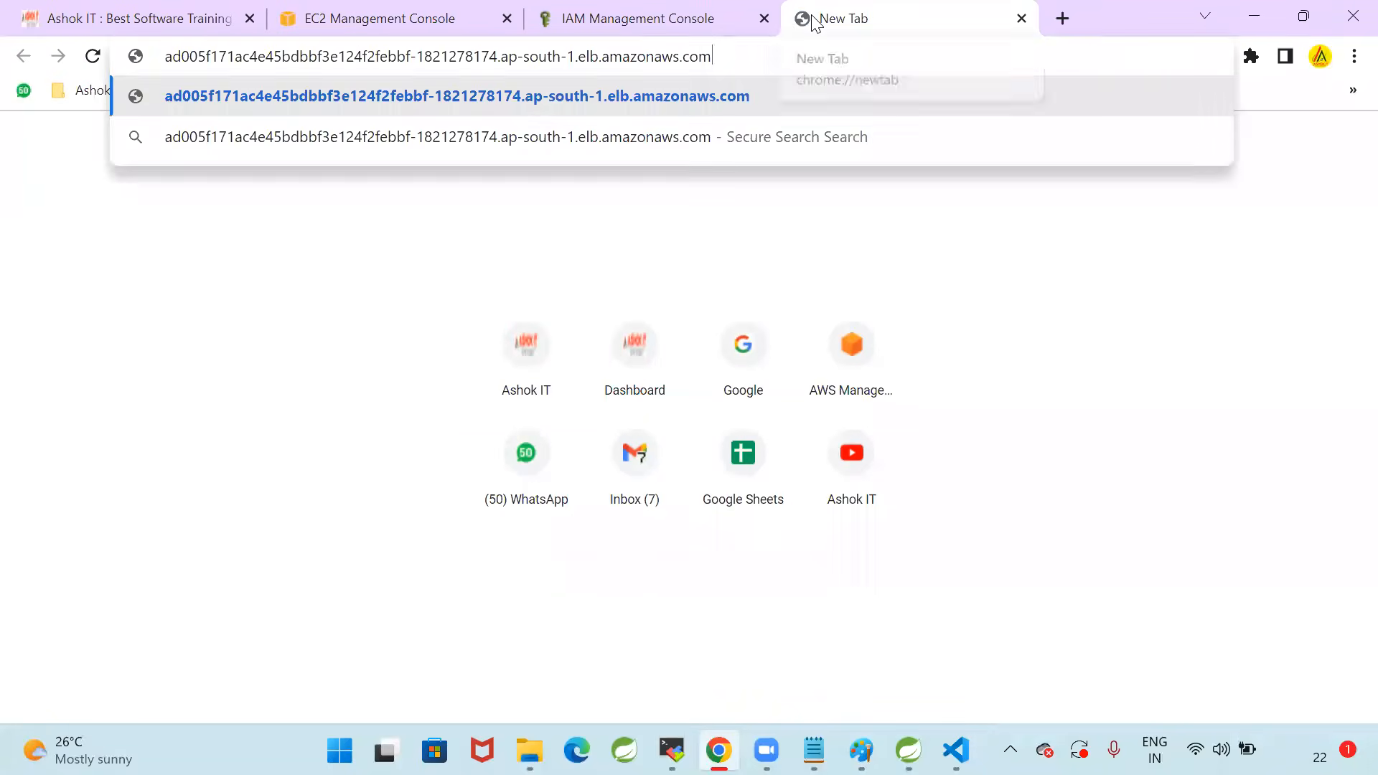
pyautogui.press('Return')
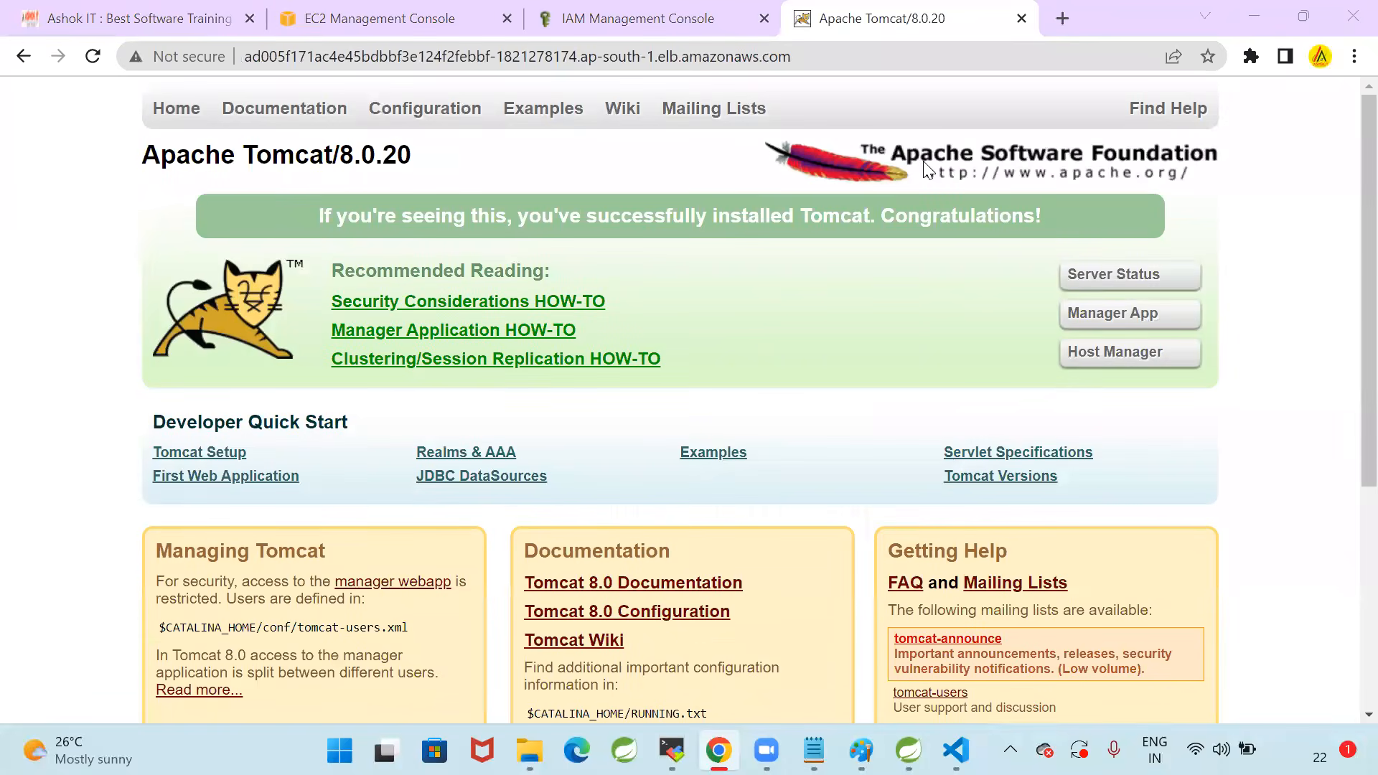
# Switch to Visual Studio Code and examine the port and targetPort entries of the javawebappsvc Service in deployment.yml
pyautogui.click(915, 58)
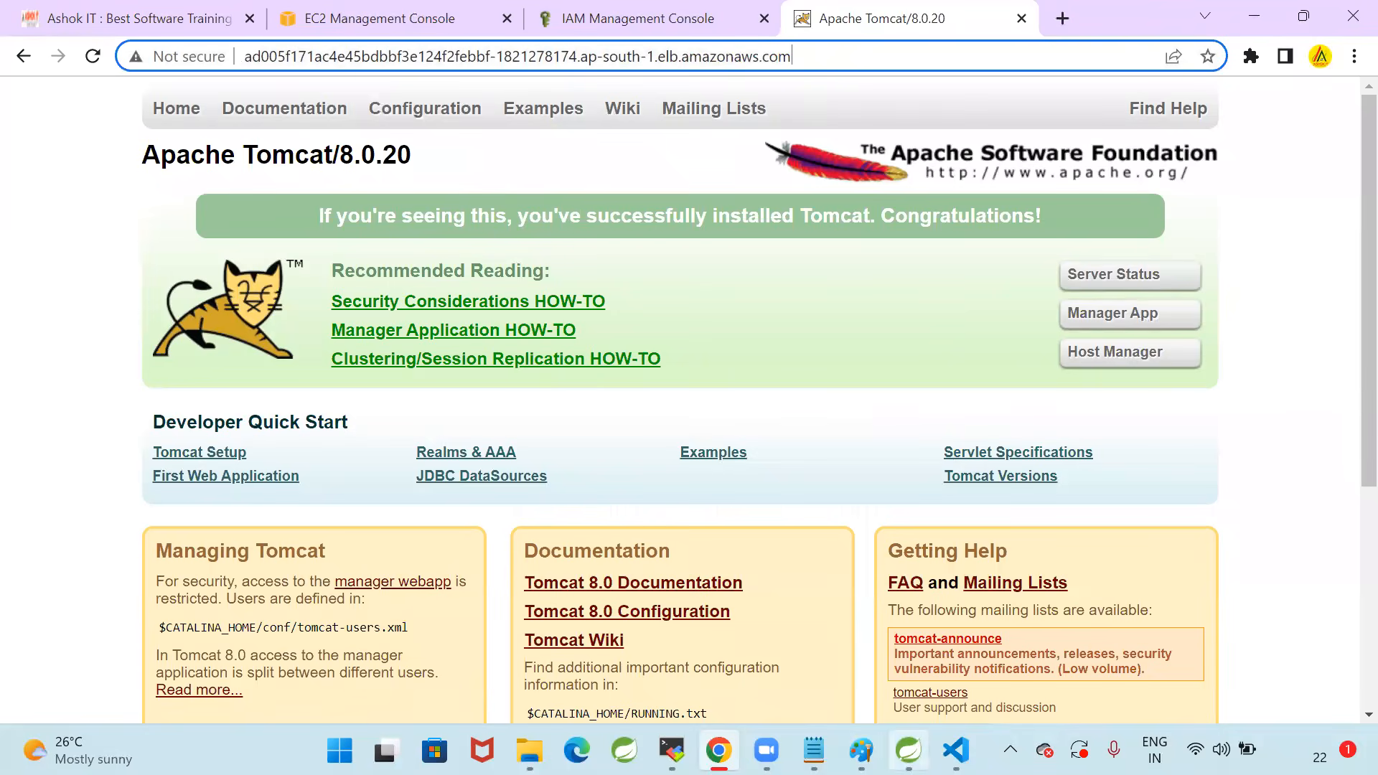
pyautogui.click(956, 750)
pyautogui.click(586, 539)
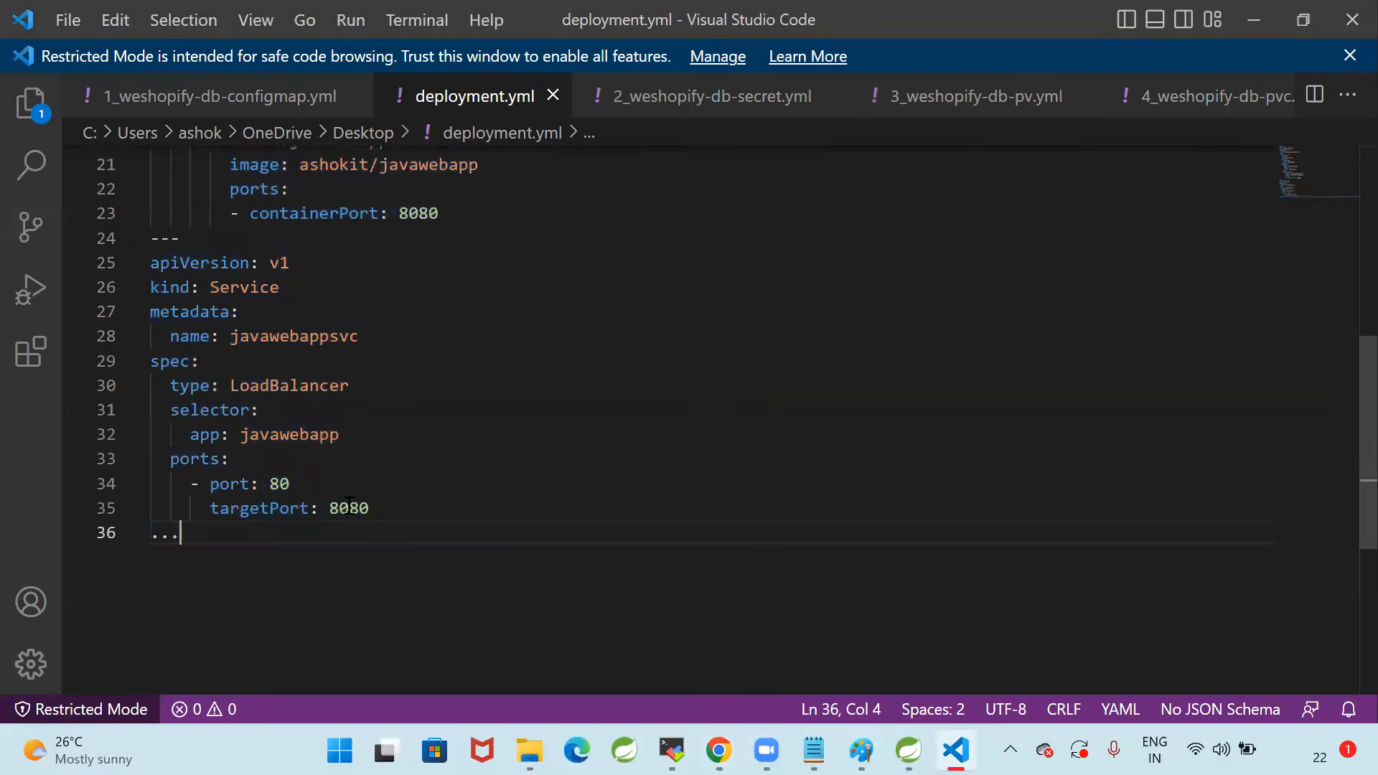
pyautogui.moveTo(207, 485); pyautogui.dragTo(355, 484)
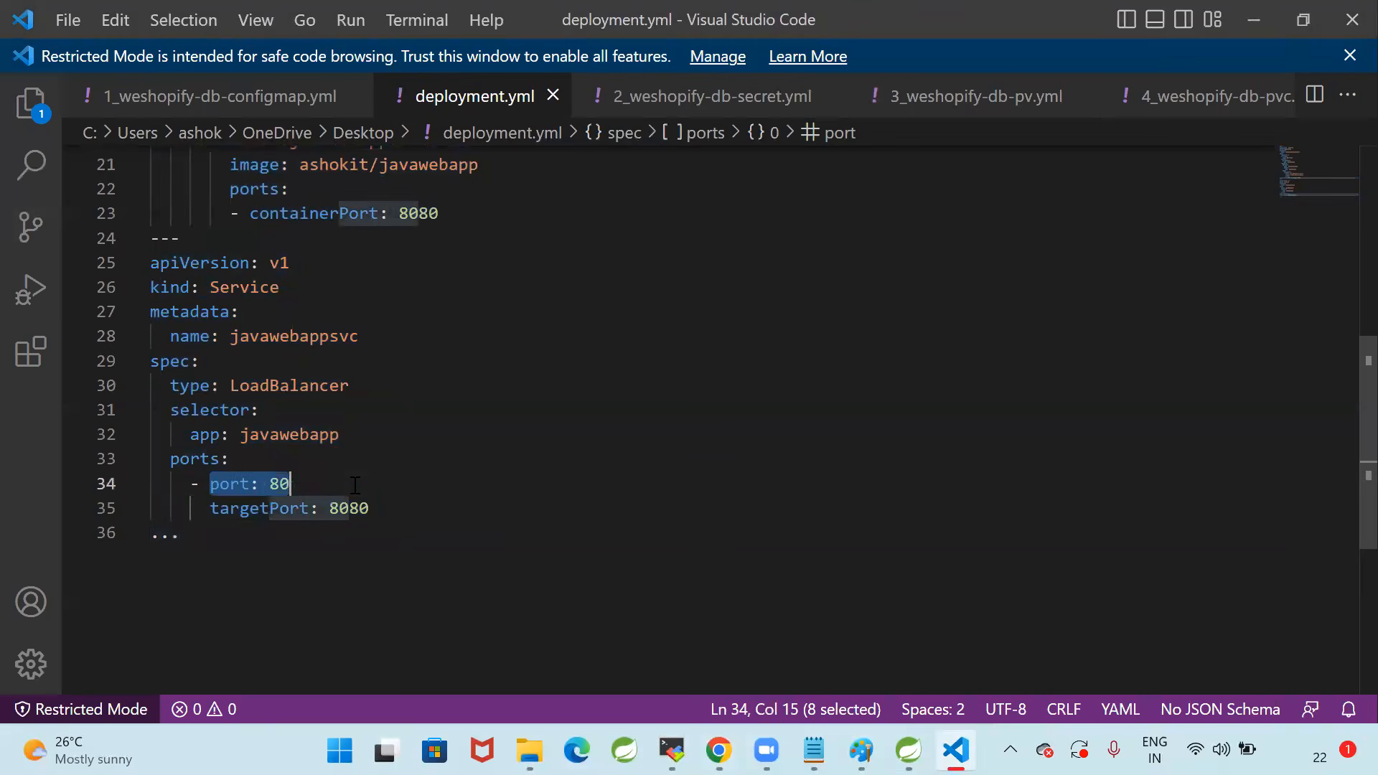
pyautogui.click(445, 517)
pyautogui.moveTo(204, 509); pyautogui.dragTo(385, 502)
pyautogui.click(384, 545)
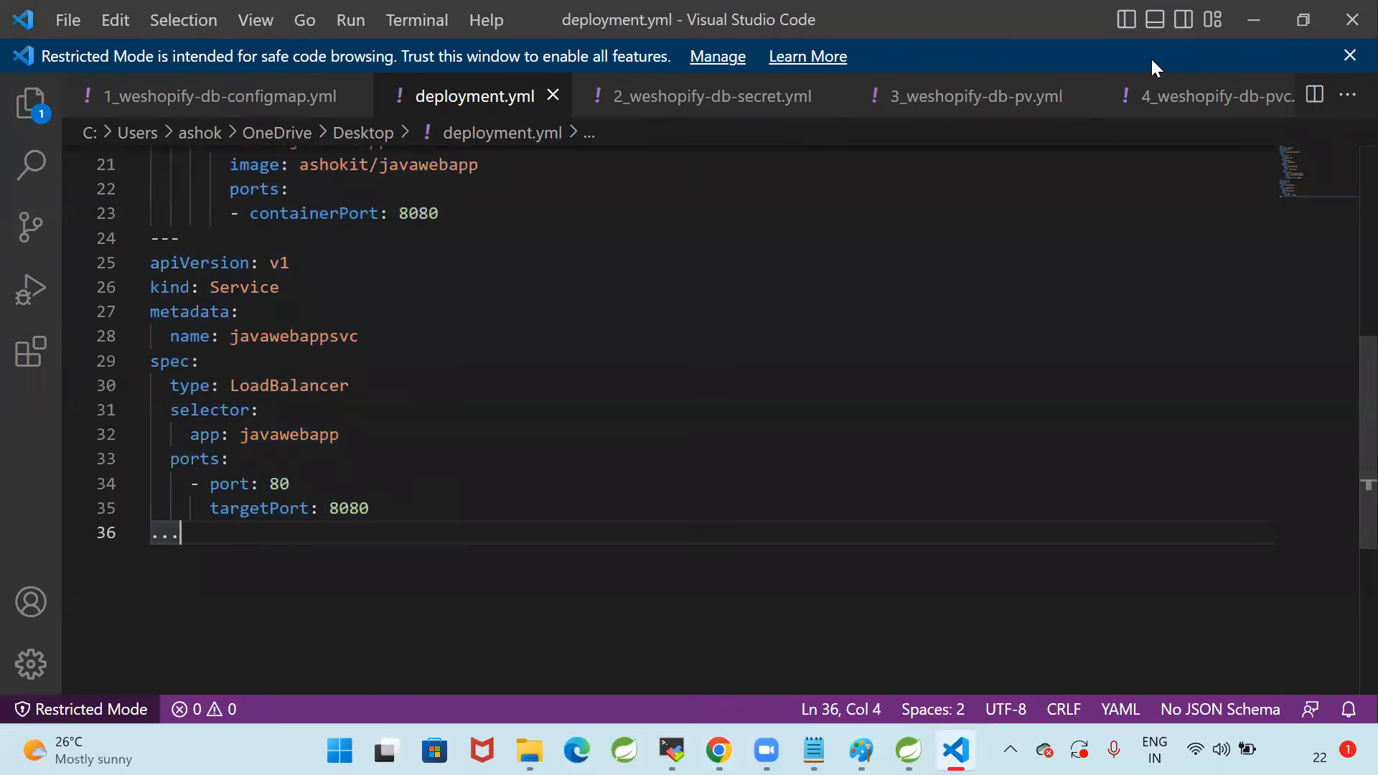
# Return to Chrome, close the IAM Management Console page and reload the load balancer address
pyautogui.hotkey('alt', 'Tab')
pyautogui.hotkey('alt', 'Tab')
pyautogui.hotkey('alt', 'Tab')
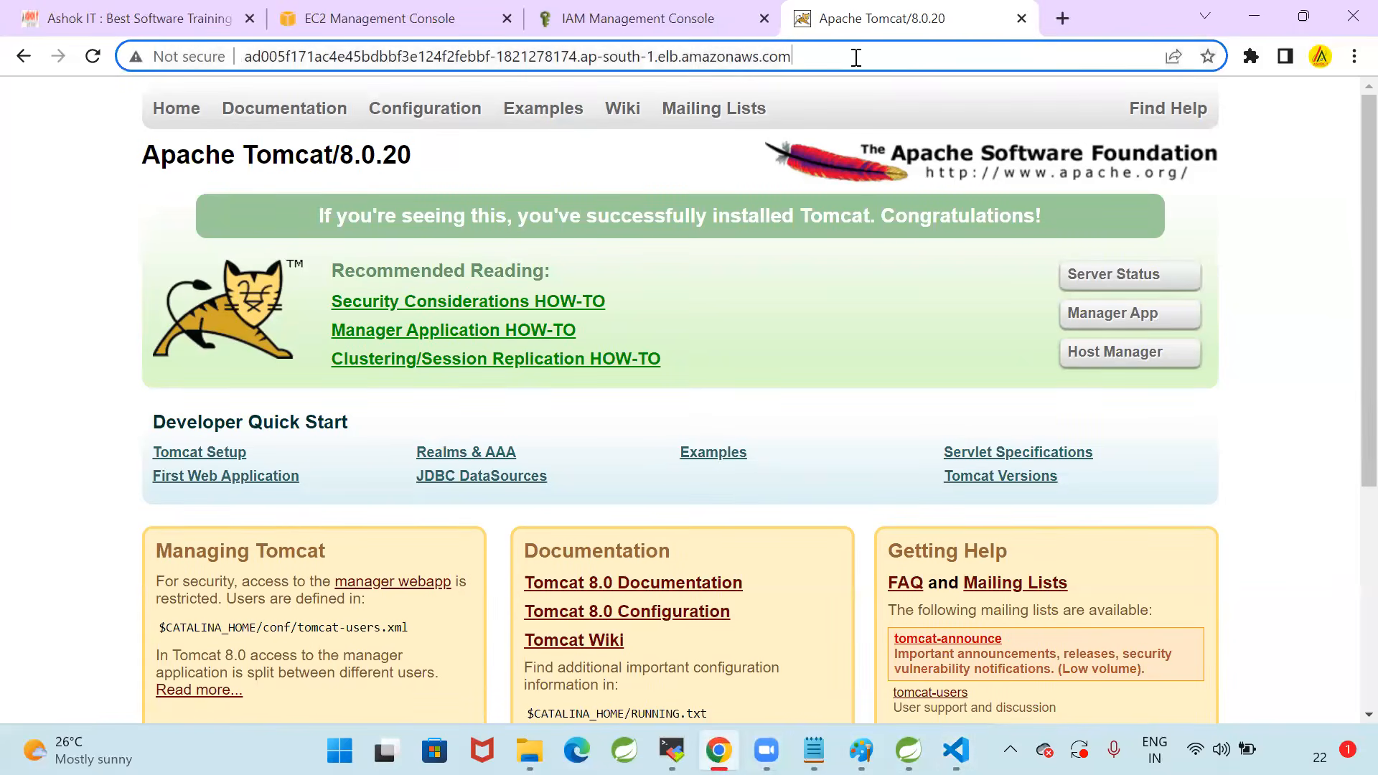
pyautogui.click(764, 18)
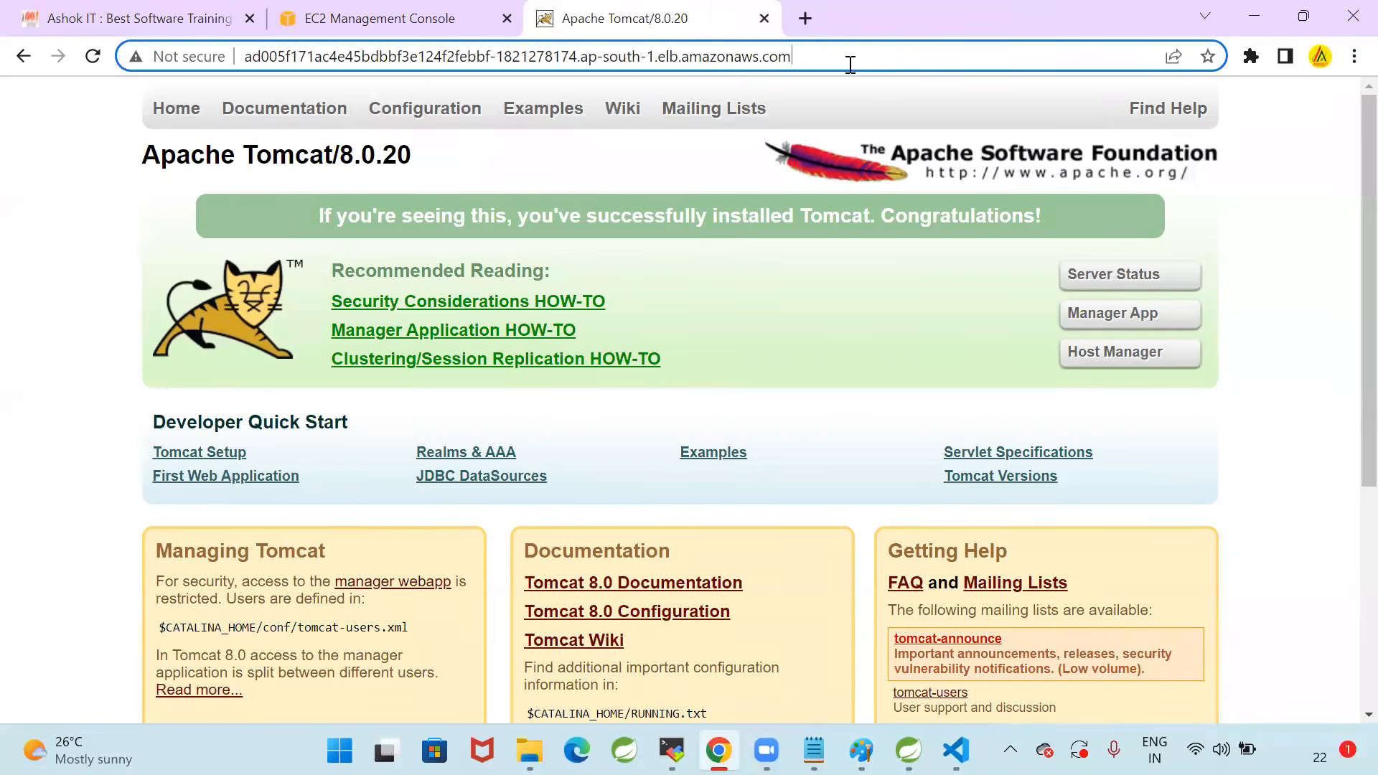
pyautogui.press('Return')
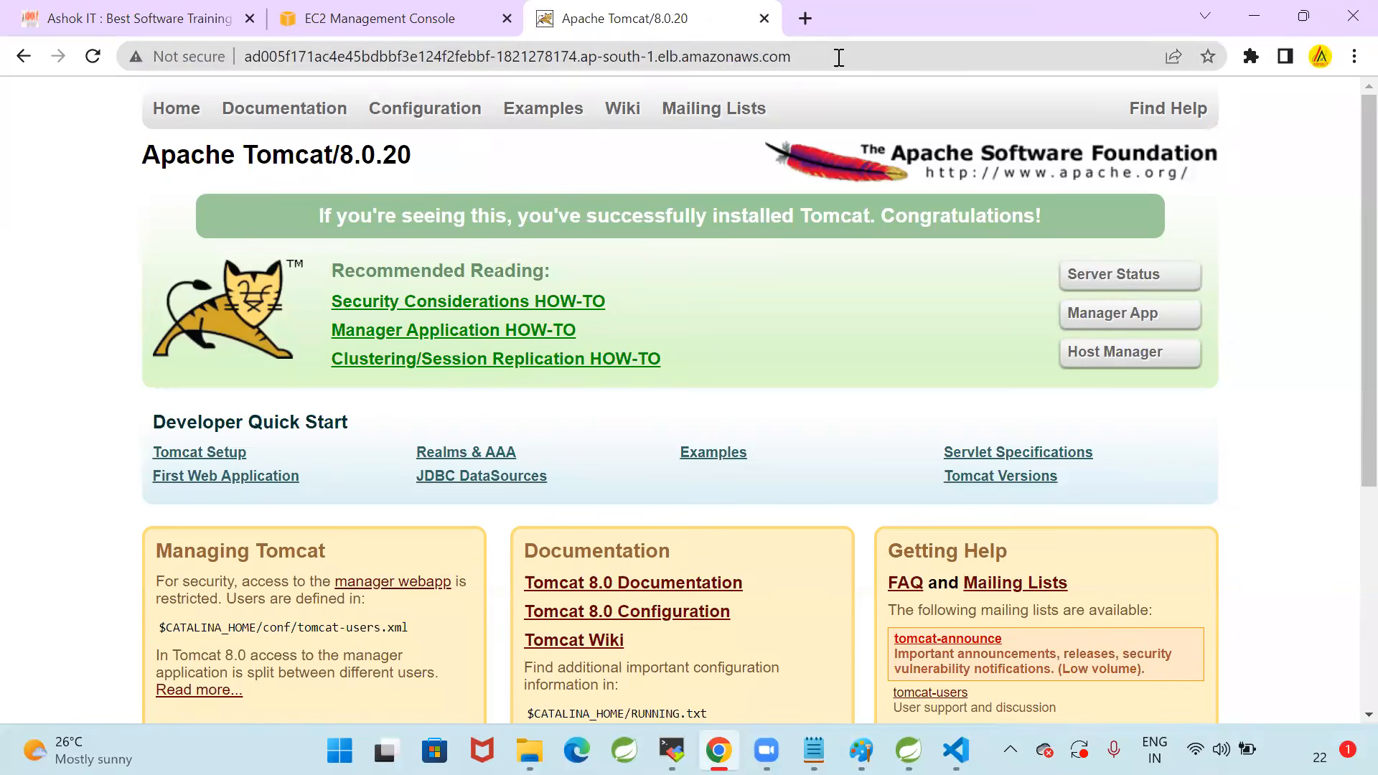
# Append /java-web-app to the load balancer address and load the deployed application page
pyautogui.click(885, 56)
pyautogui.click(885, 56)
pyautogui.write('/')
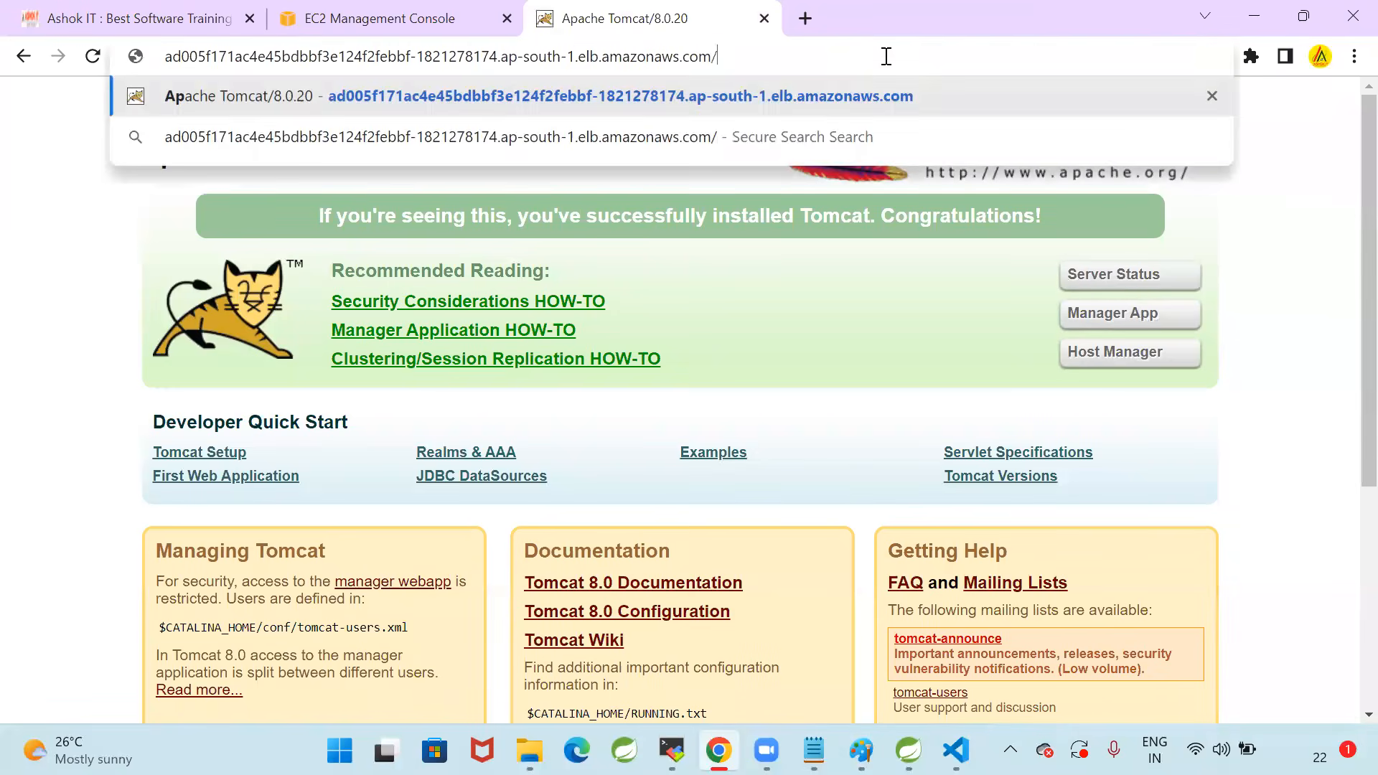
pyautogui.write('java')
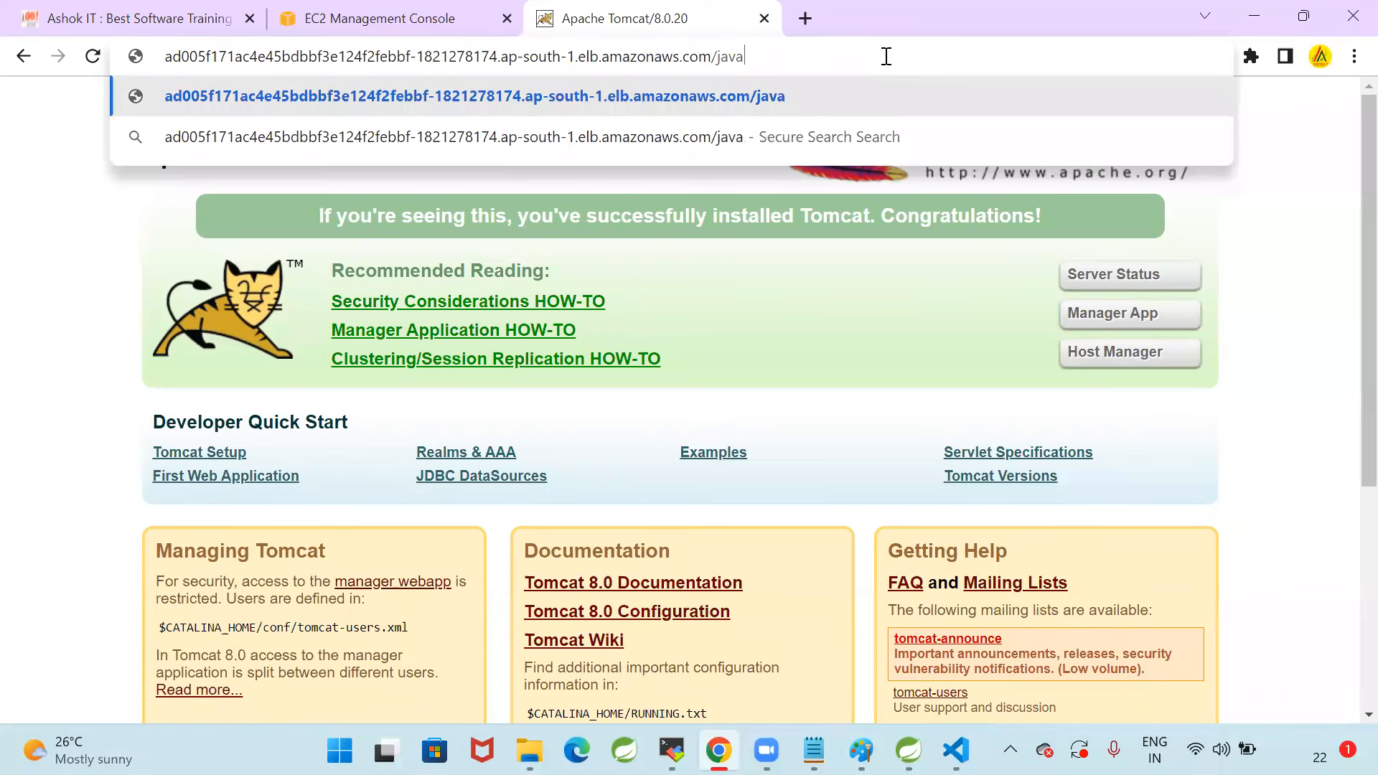
pyautogui.write('-web-app')
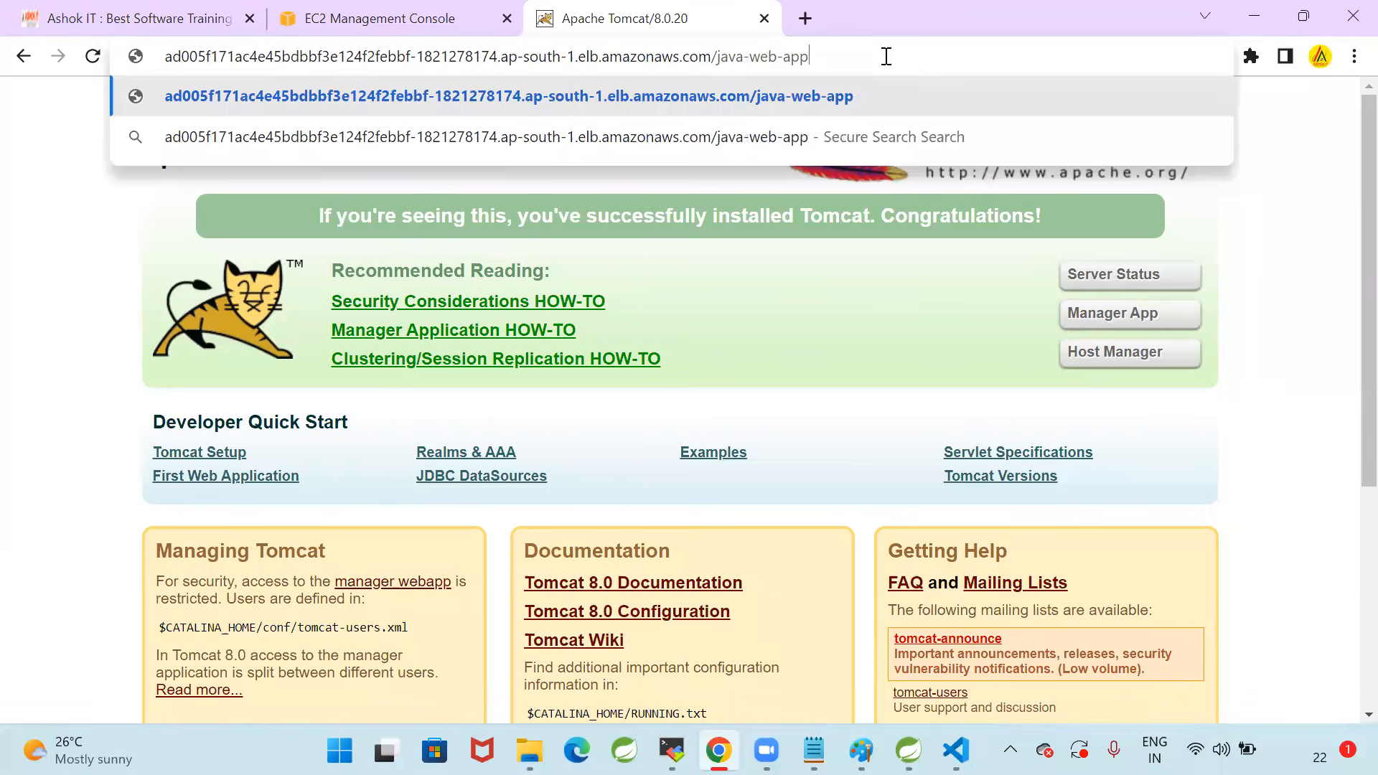
pyautogui.press('Return')
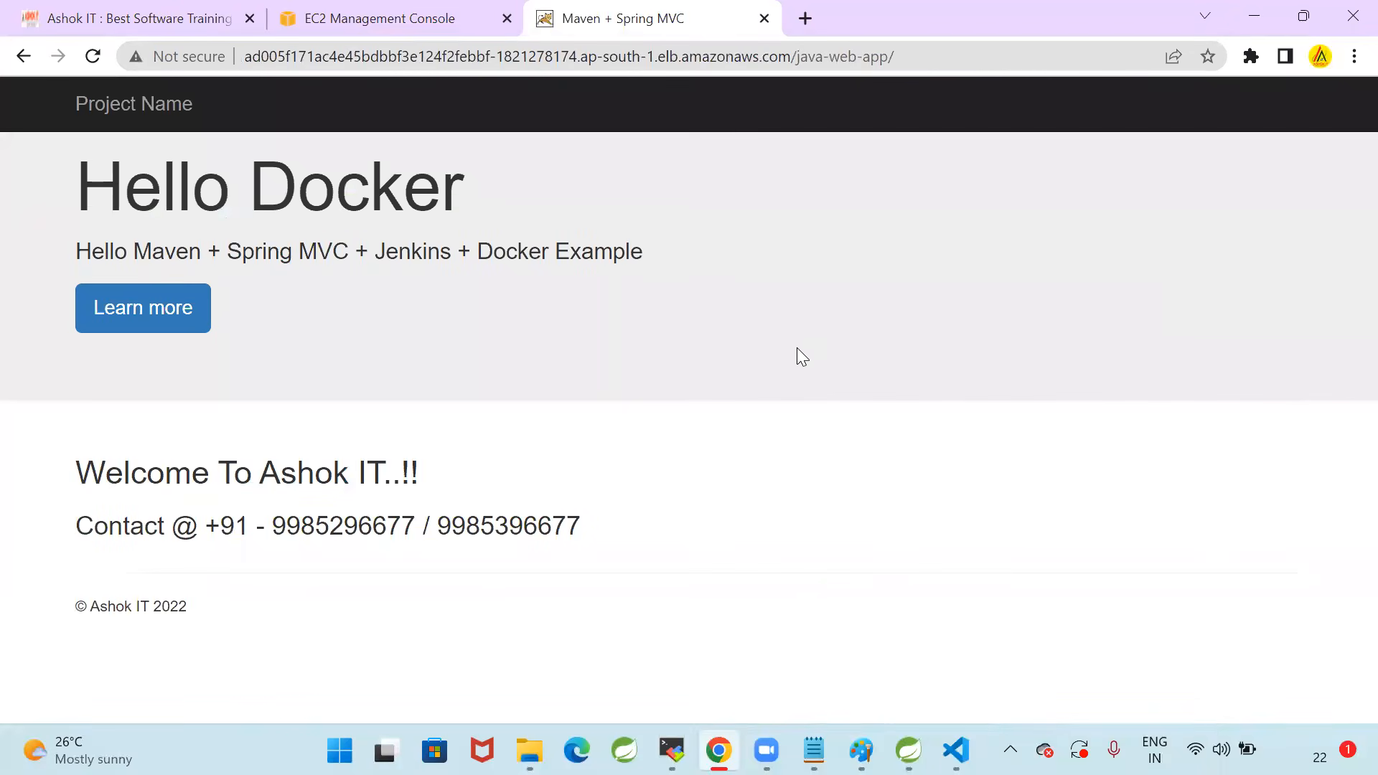
pyautogui.click(946, 59)
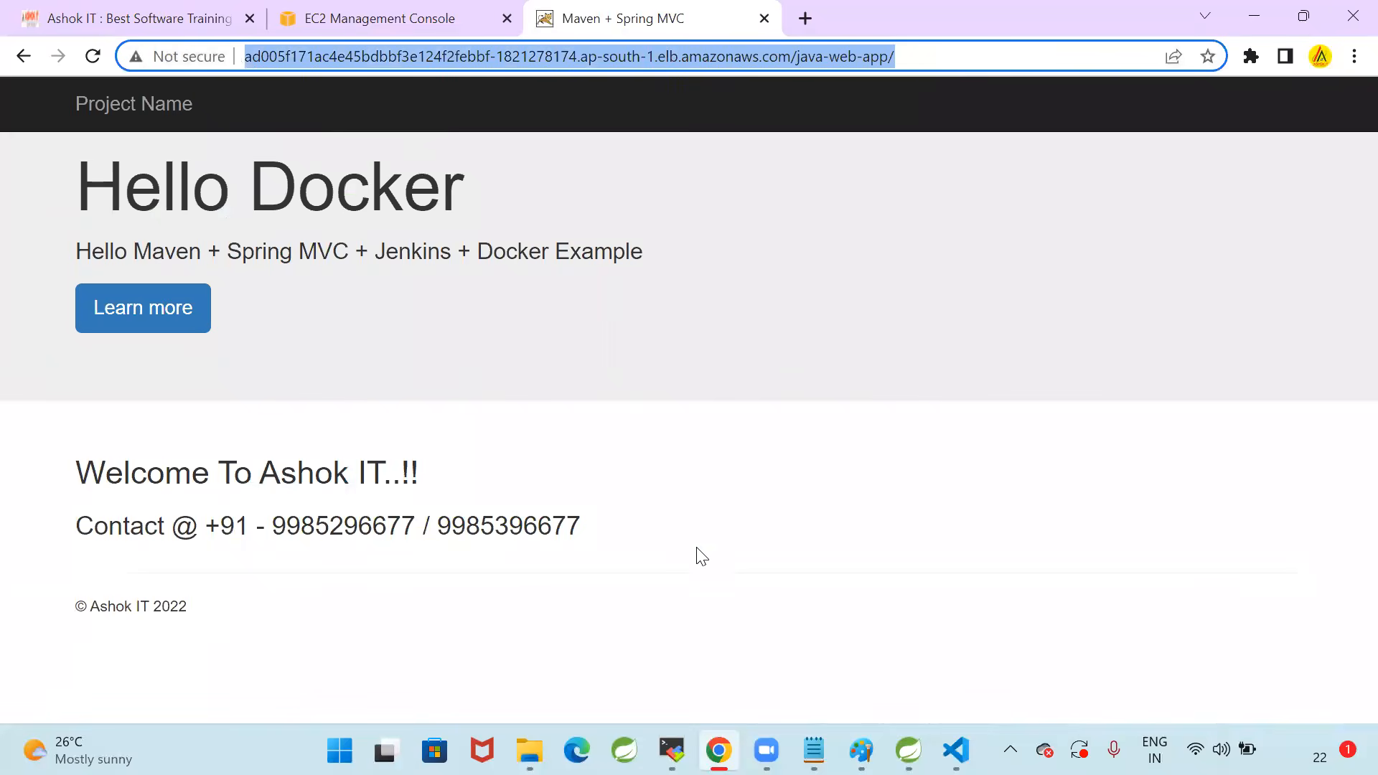
pyautogui.hotkey('alt', 'Tab')
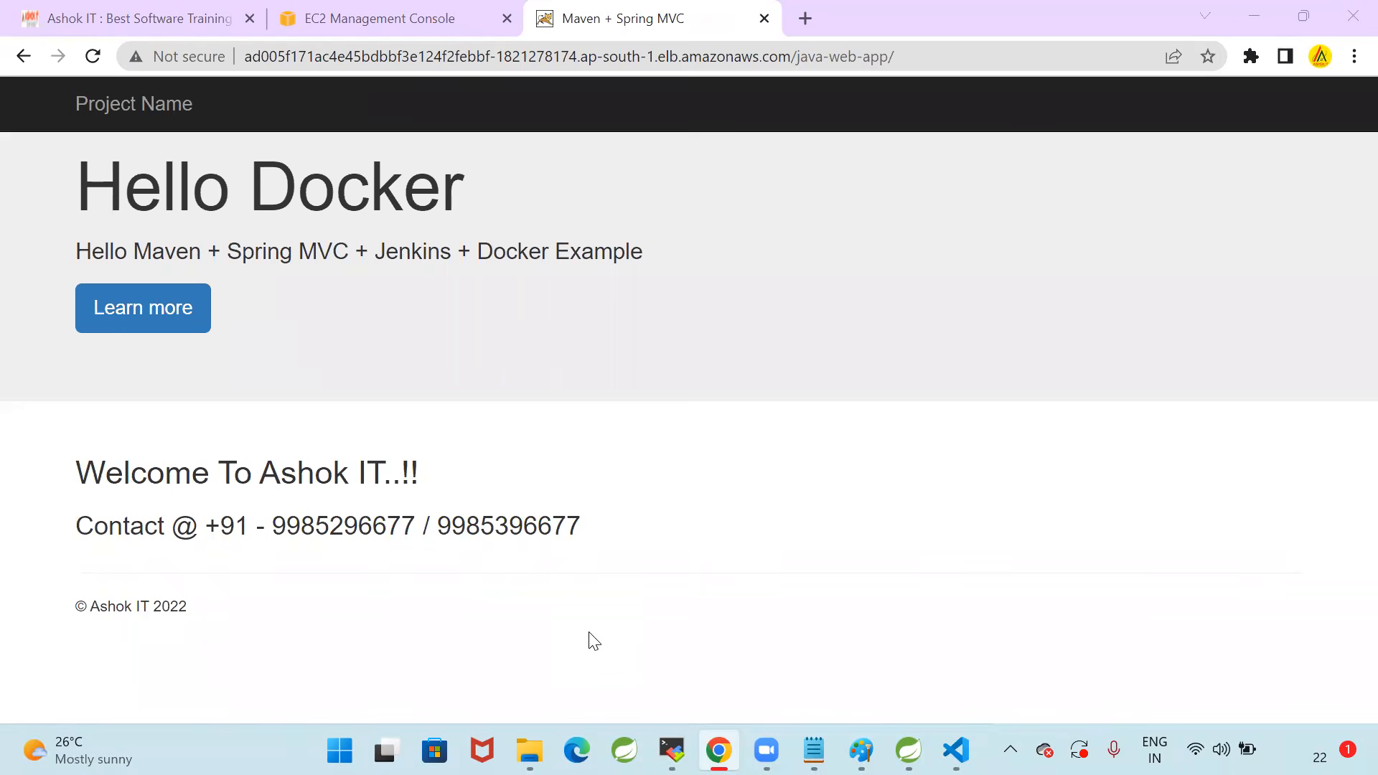
# Open the Google home page in a new browser tab
pyautogui.click(806, 16)
pyautogui.write('d')
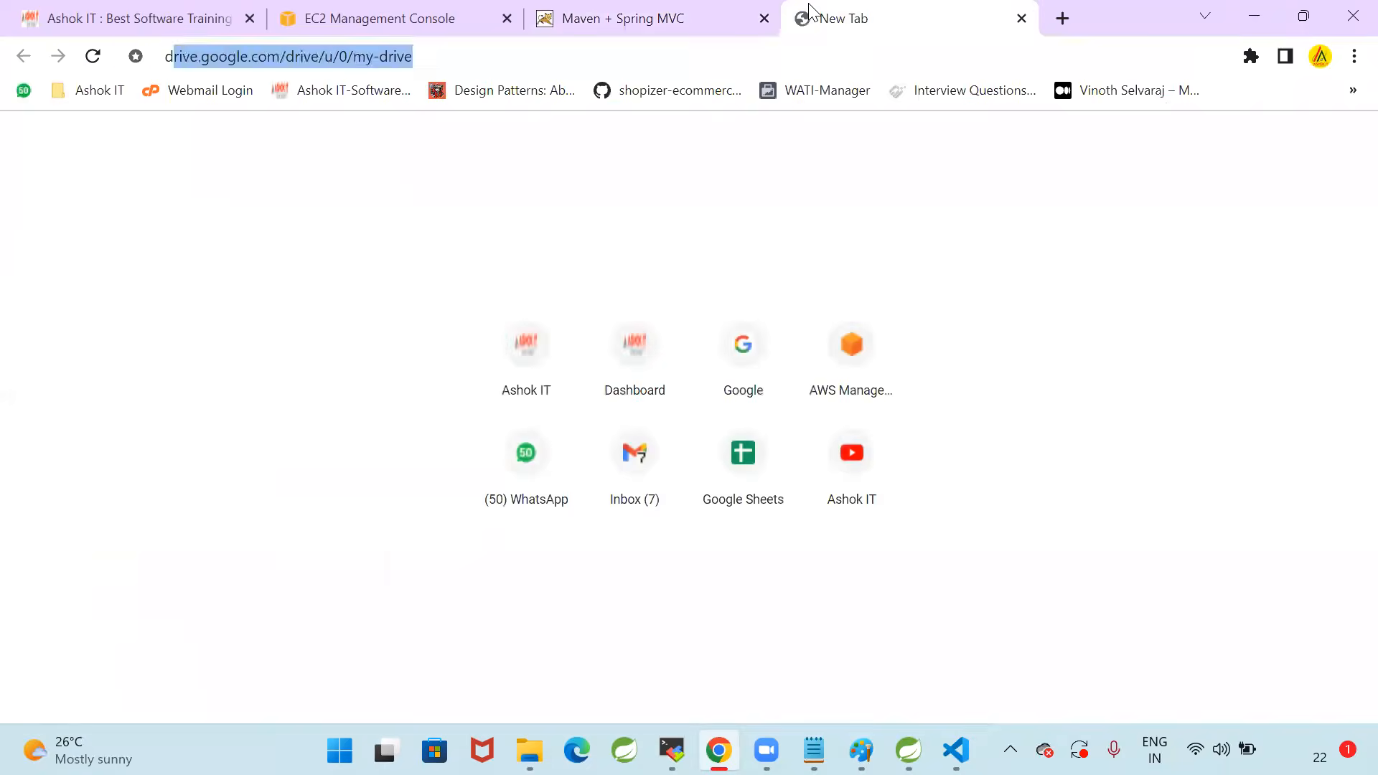
pyautogui.press('BackSpace')
pyautogui.press('BackSpace')
pyautogui.write('go')
pyautogui.press('Return')
# Search Google for docker hub using the suggested query
pyautogui.write('do')
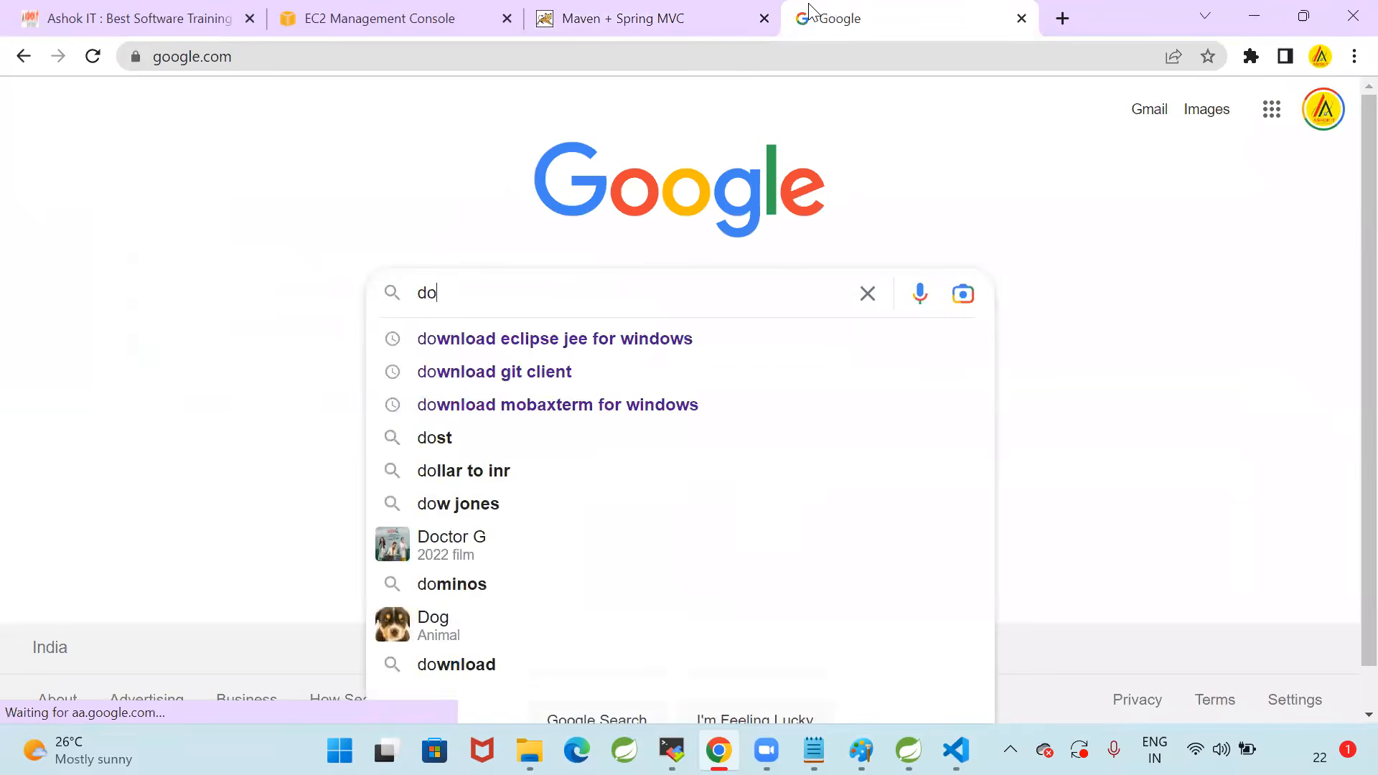
pyautogui.press('BackSpace')
pyautogui.write('oc')
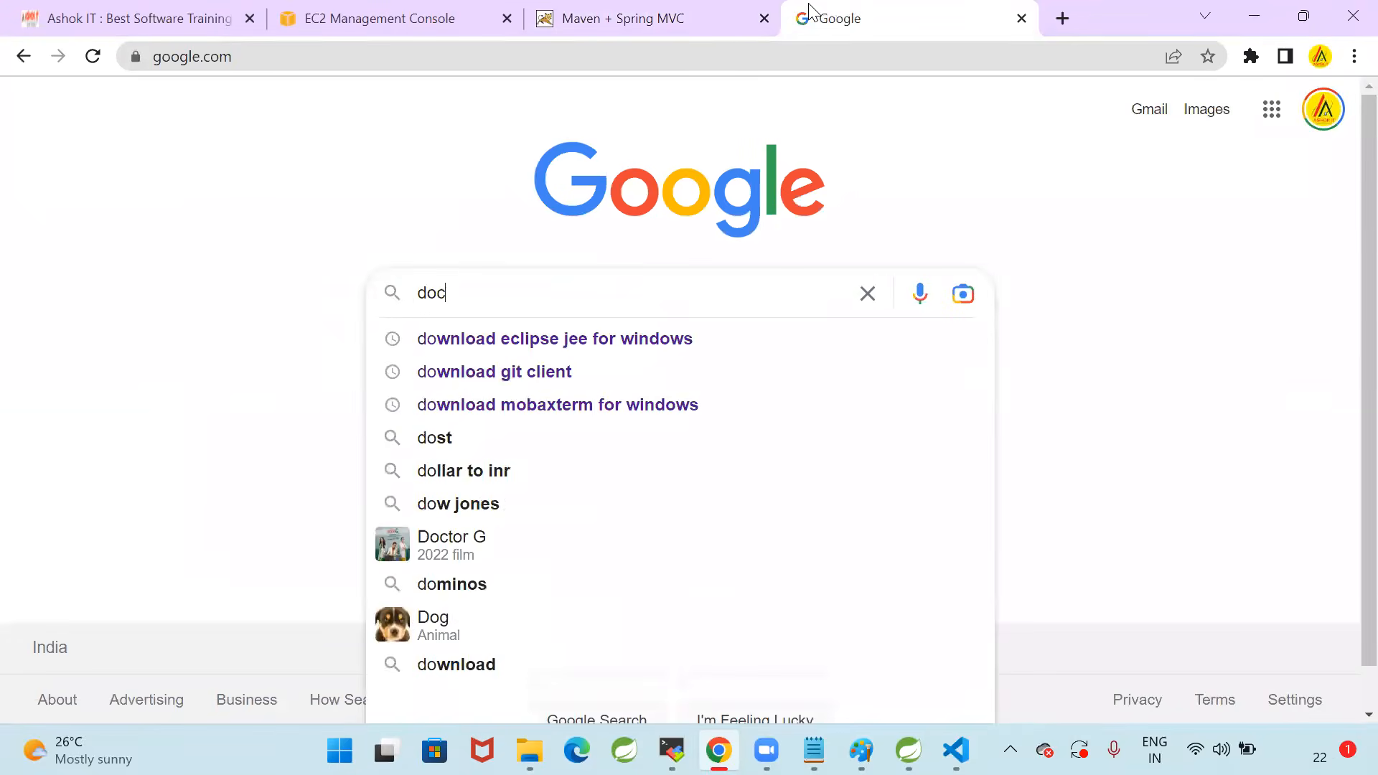
pyautogui.write('ker')
pyautogui.press('Down')
pyautogui.press('Down')
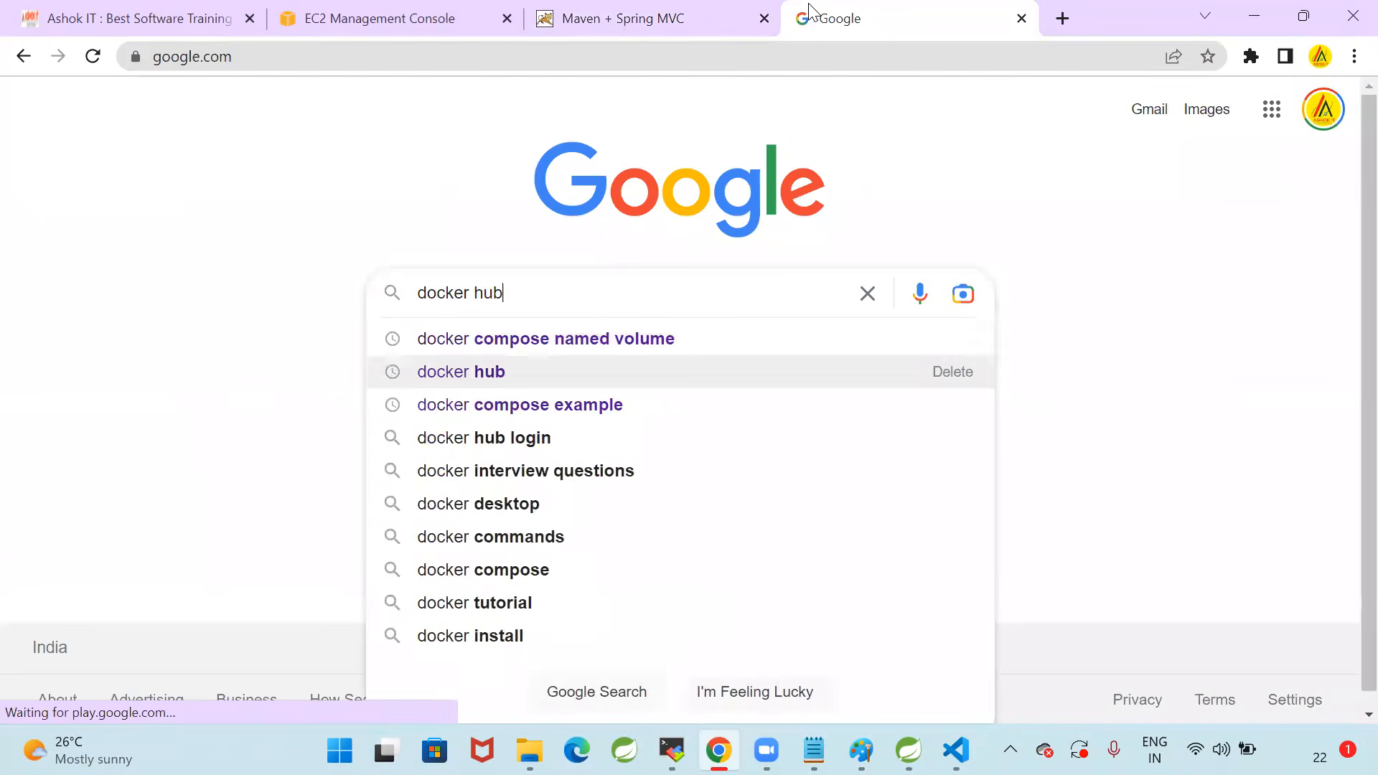
pyautogui.press('Return')
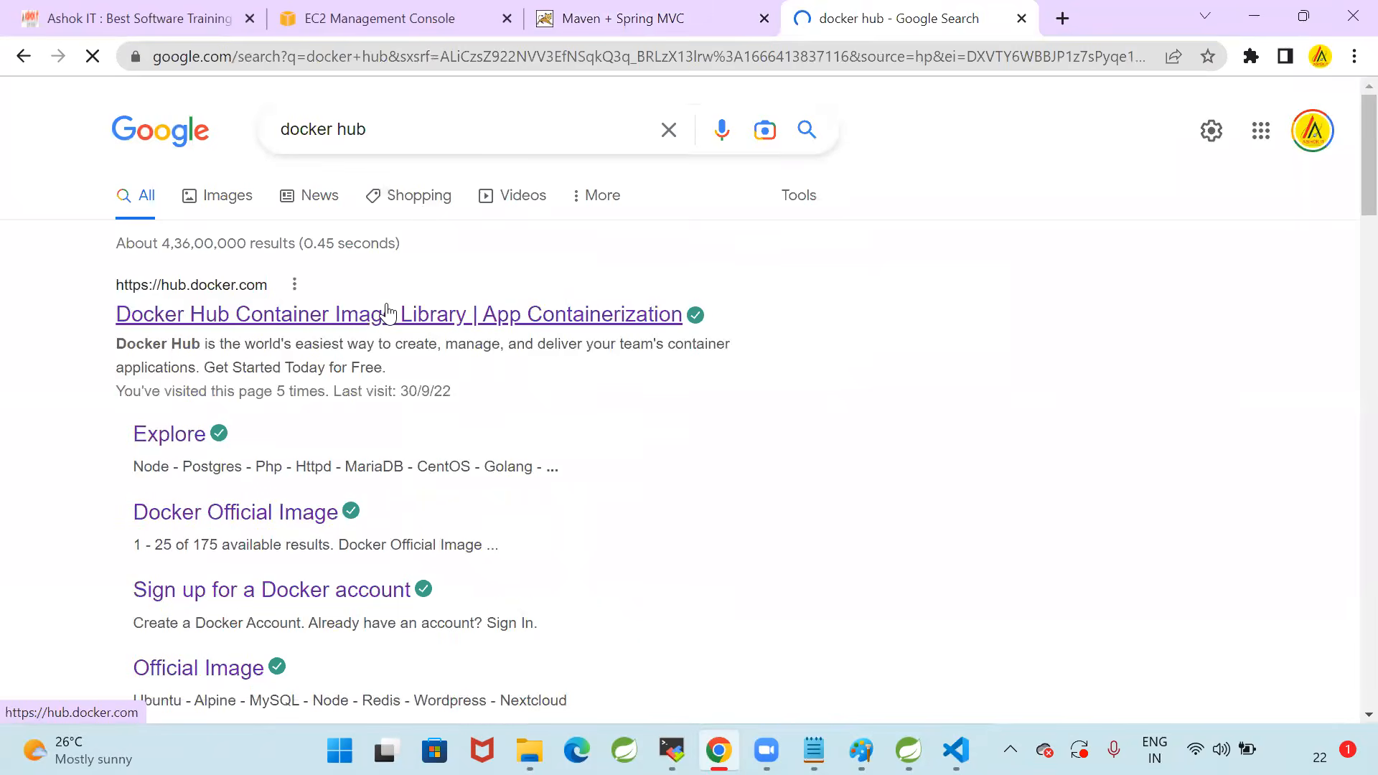
# Open Docker Hub from the search results, sign in and browse the repository list down to javawebapp
pyautogui.click(388, 313)
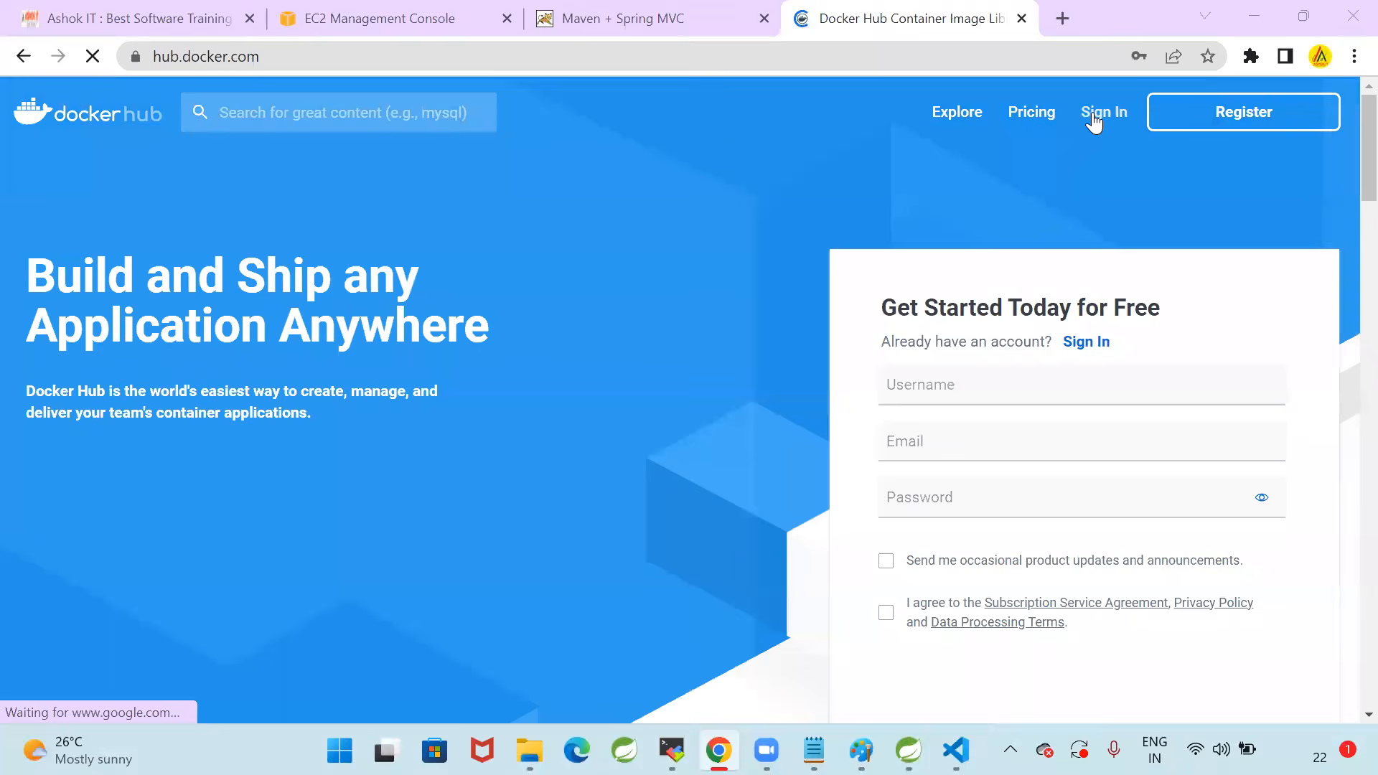
pyautogui.click(1092, 117)
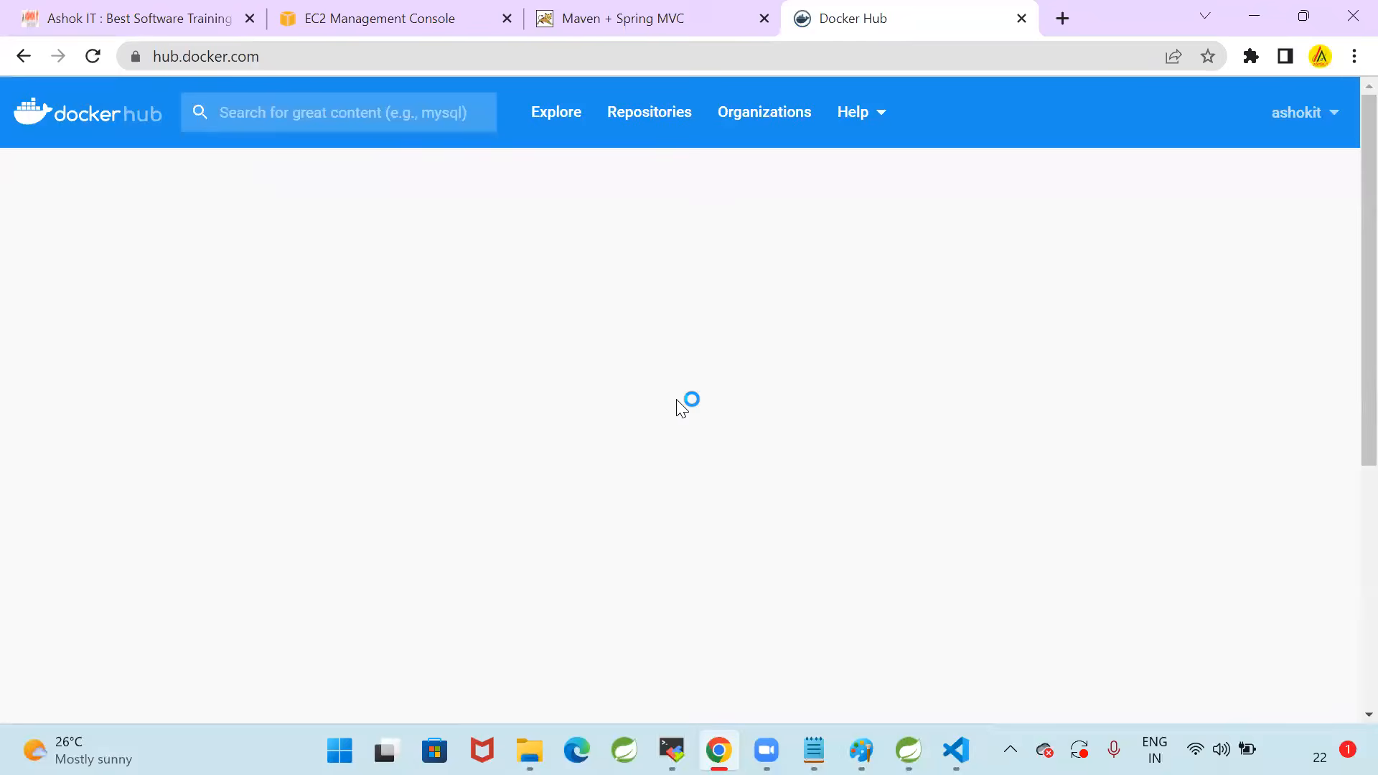
pyautogui.scroll(-9, 610, 417)
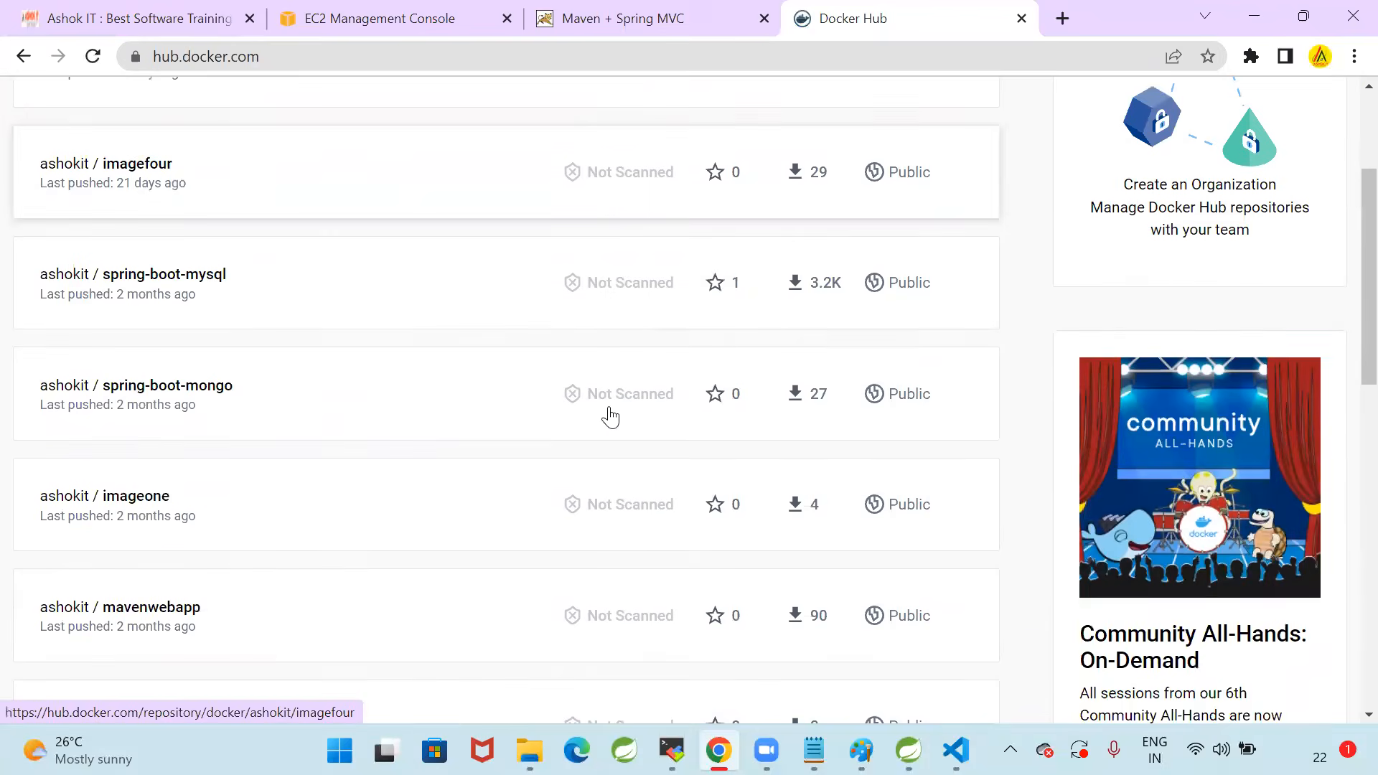
pyautogui.scroll(-3, 36, 332)
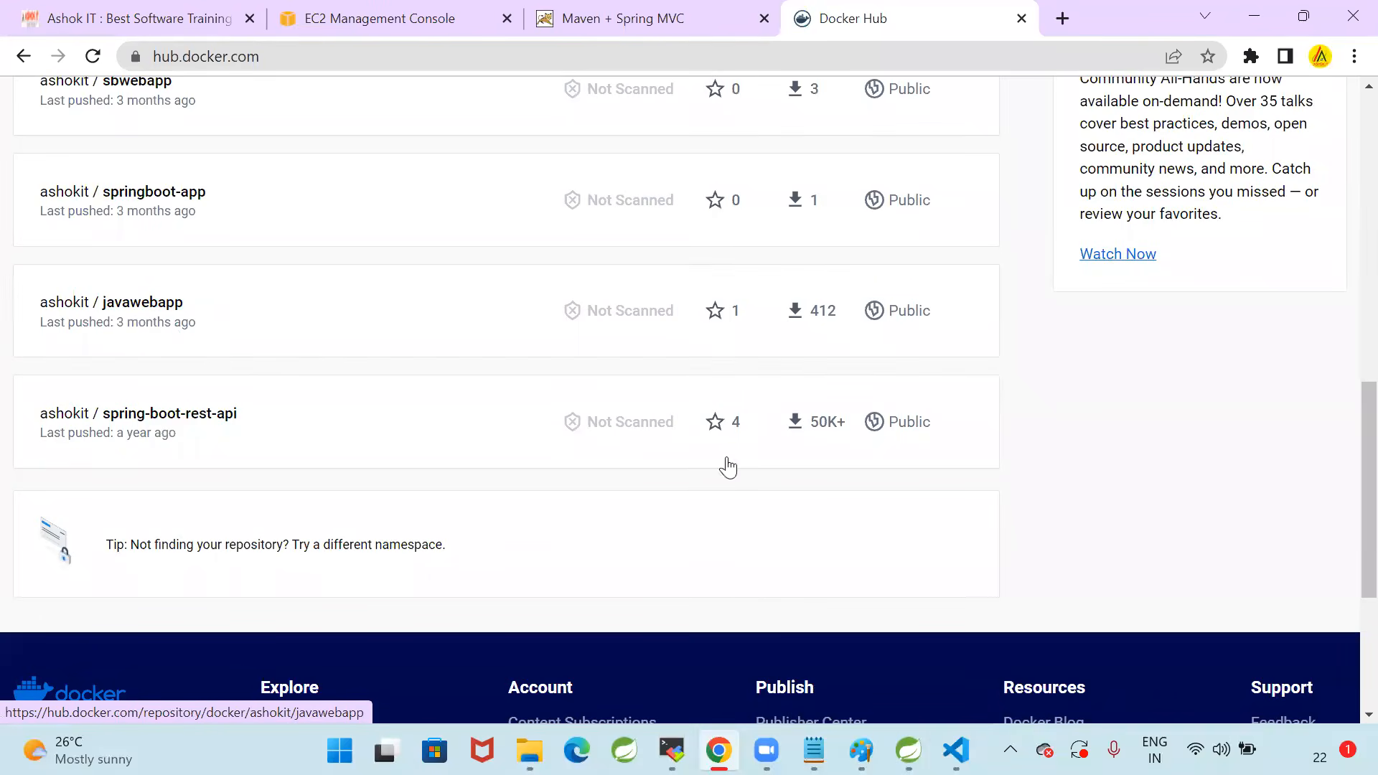
# Switch to VS Code and examine the image line and the pod's container spec block in deployment.yml
pyautogui.click(956, 750)
pyautogui.doubleClick(639, 335)
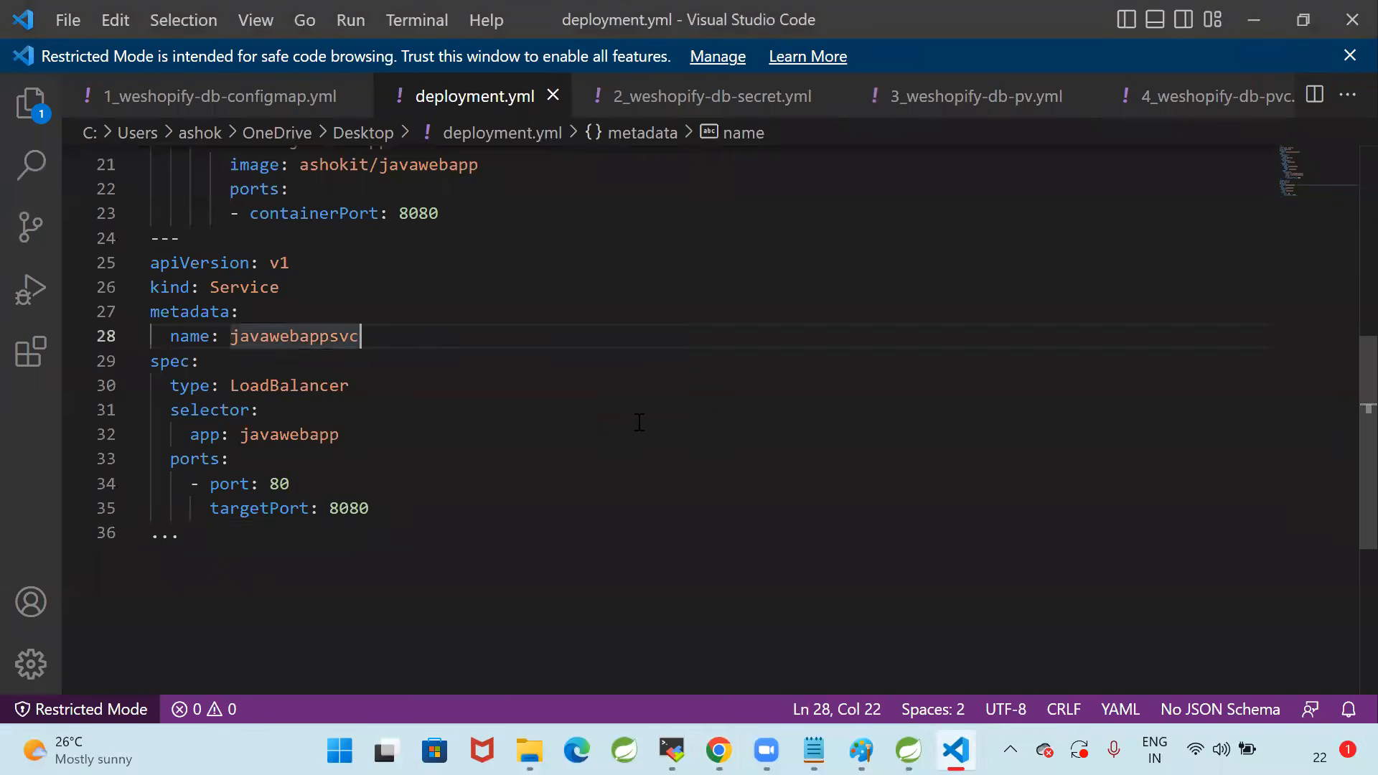
pyautogui.scroll(2, 310, 252)
pyautogui.moveTo(300, 262); pyautogui.dragTo(478, 262)
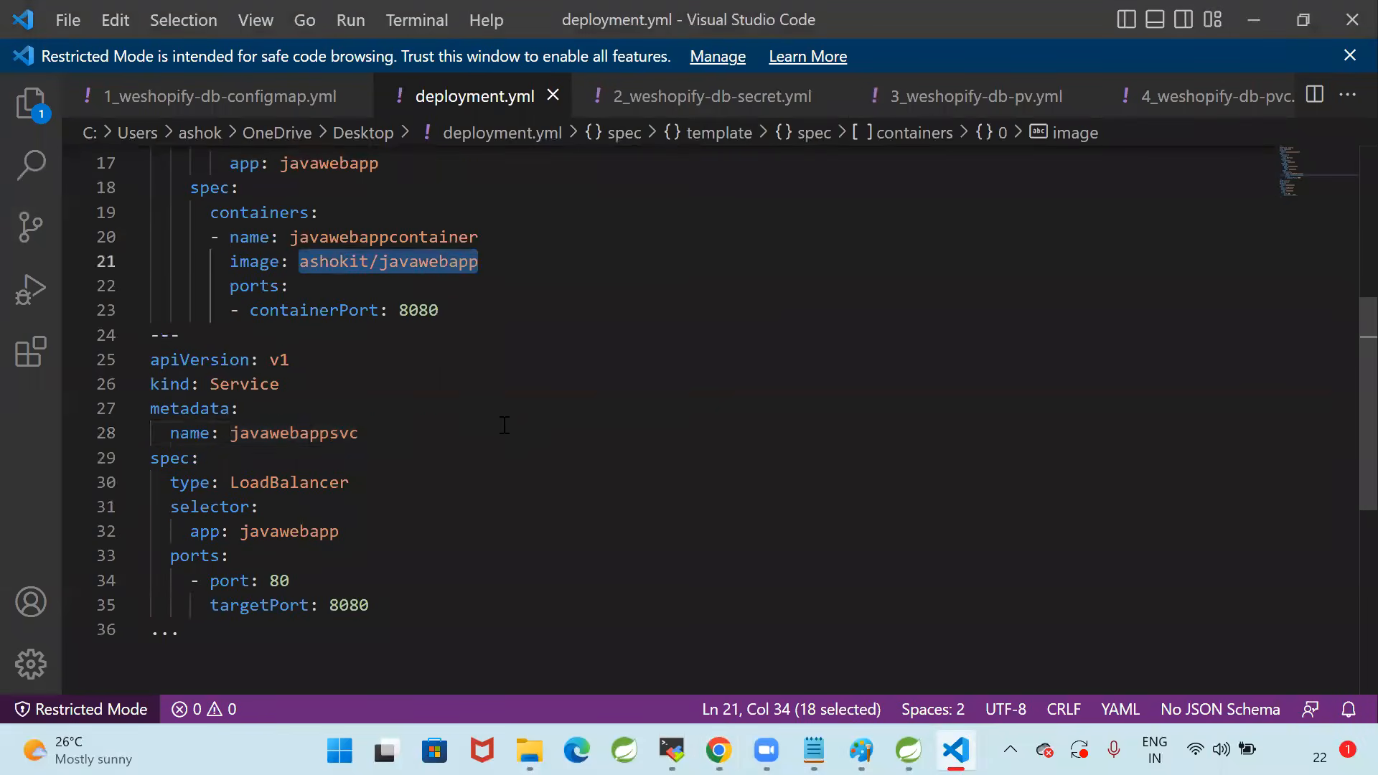
pyautogui.scroll(5, 445, 373)
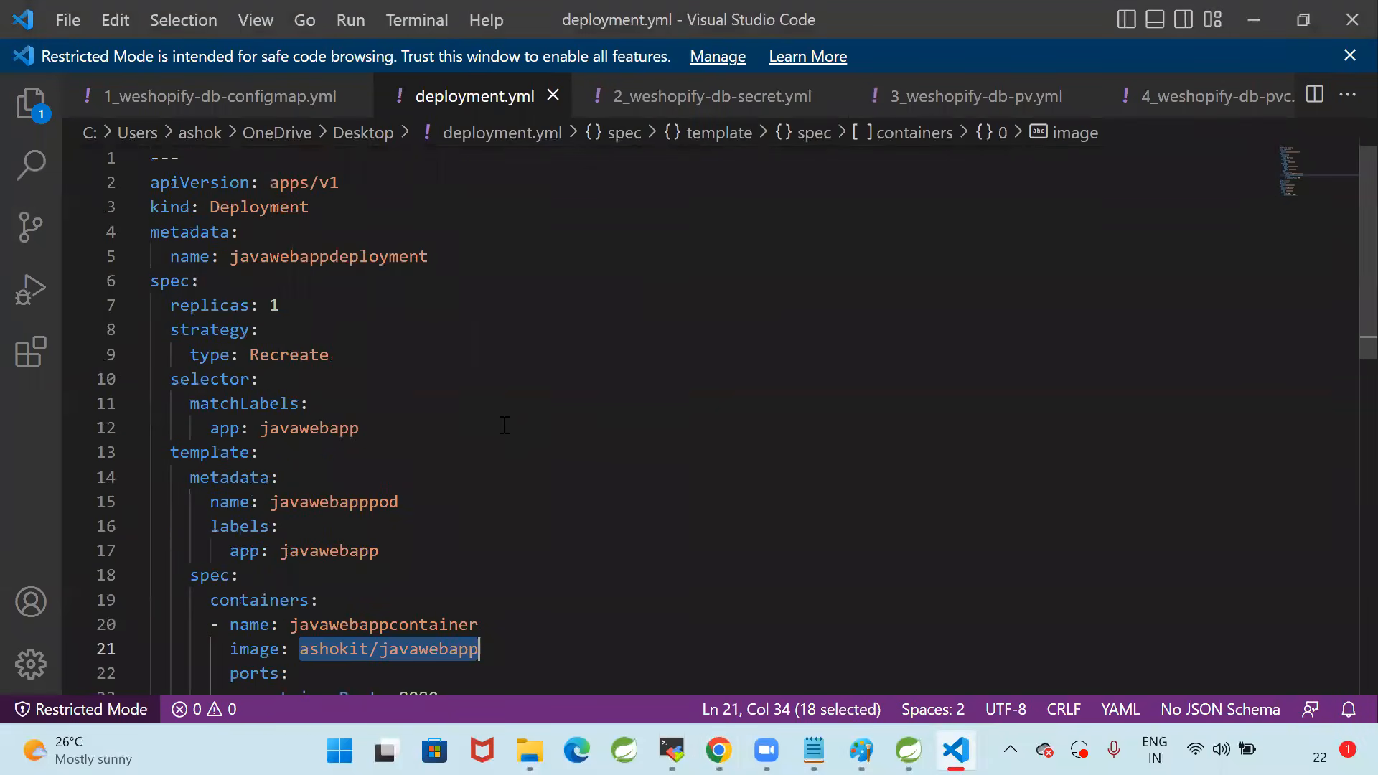
pyautogui.scroll(-3, 434, 373)
pyautogui.click(431, 381)
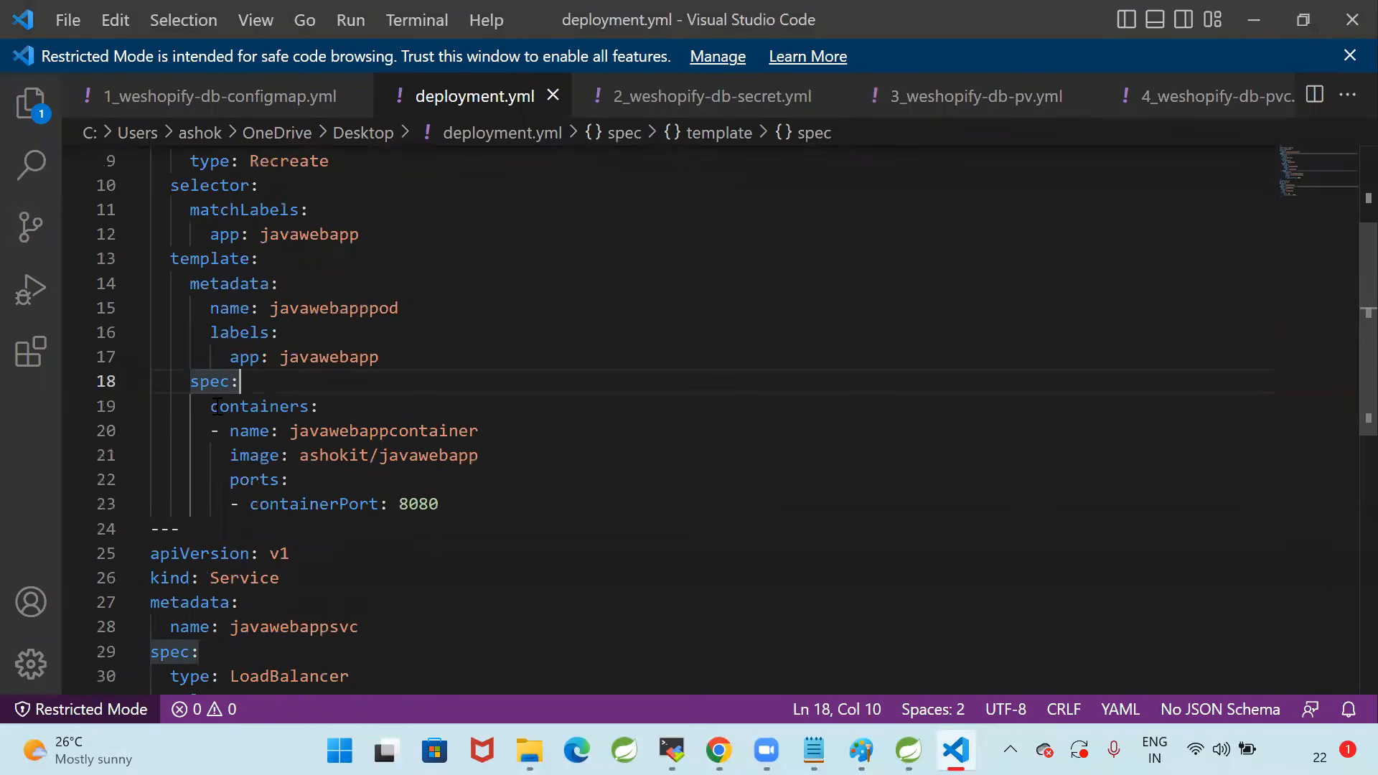
pyautogui.moveTo(190, 381); pyautogui.dragTo(438, 504)
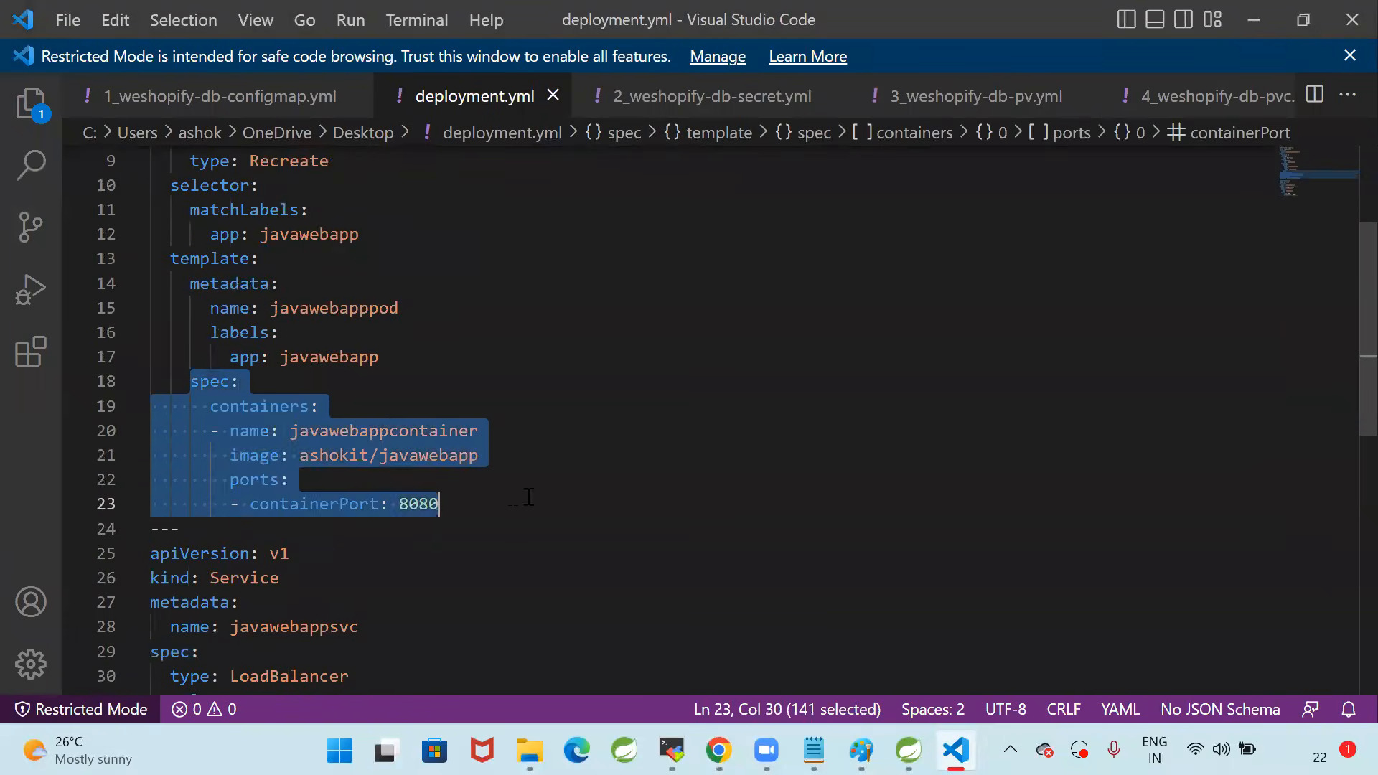
# Highlight the image name ashokit/javawebapp in the container spec, and switch to Chrome to compare it with the Docker Hub repositories
pyautogui.click(302, 479)
pyautogui.click(300, 455)
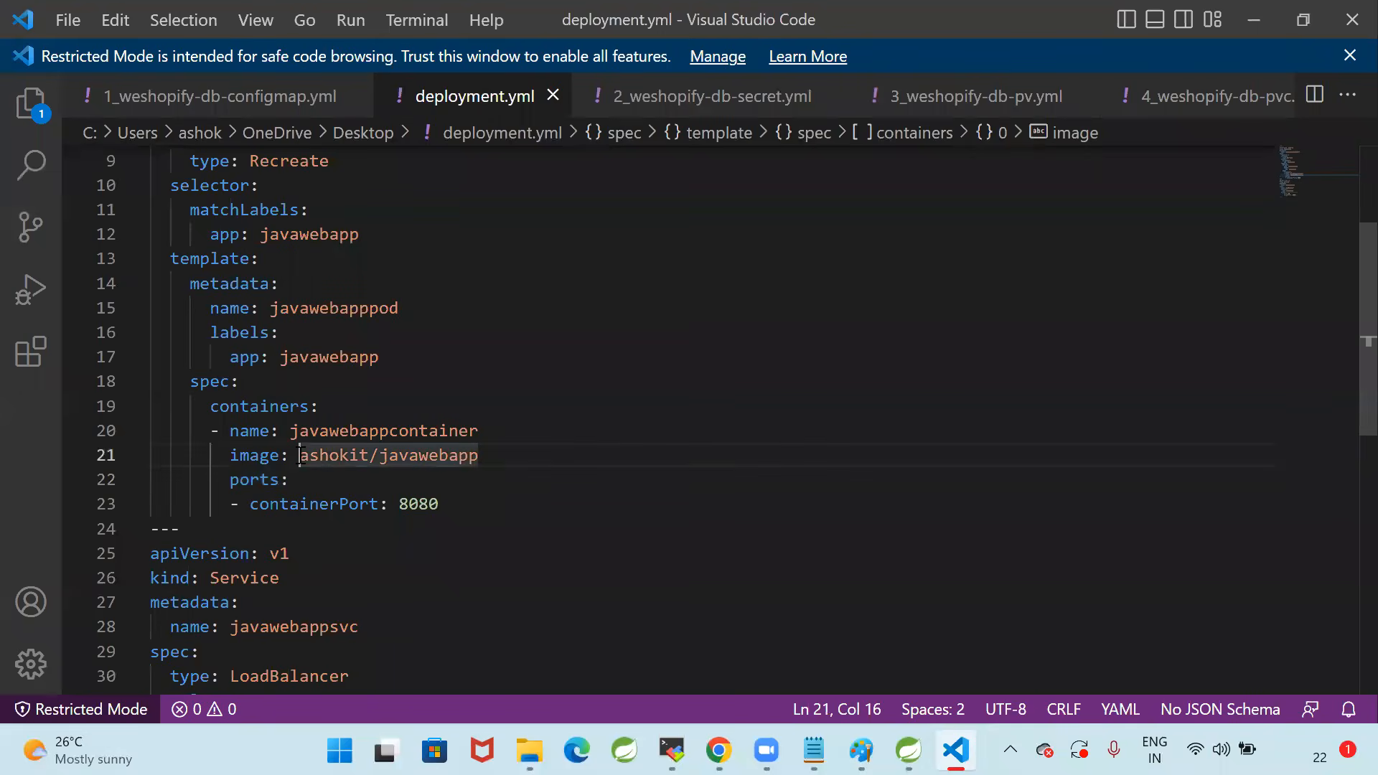
pyautogui.moveTo(305, 458); pyautogui.dragTo(529, 452)
pyautogui.click(529, 453)
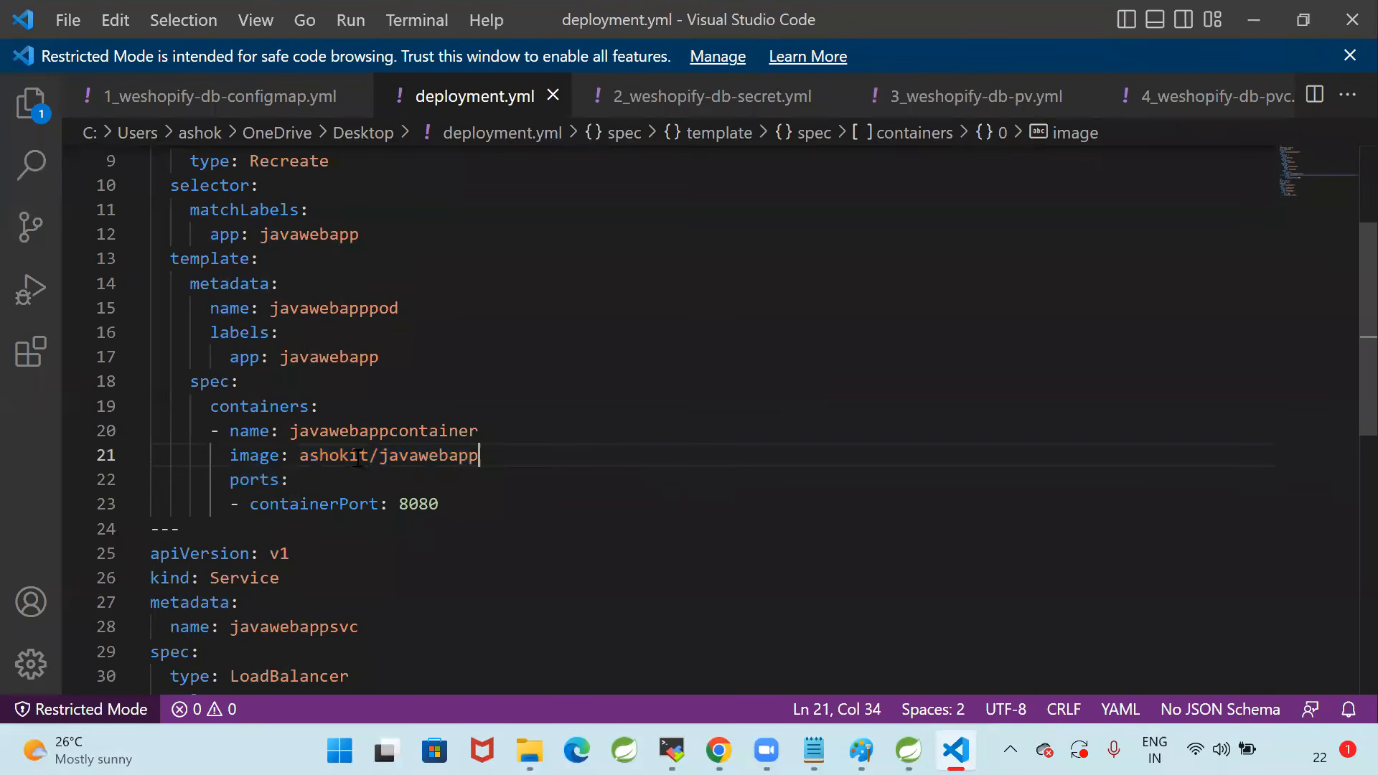
pyautogui.moveTo(300, 455); pyautogui.dragTo(517, 455)
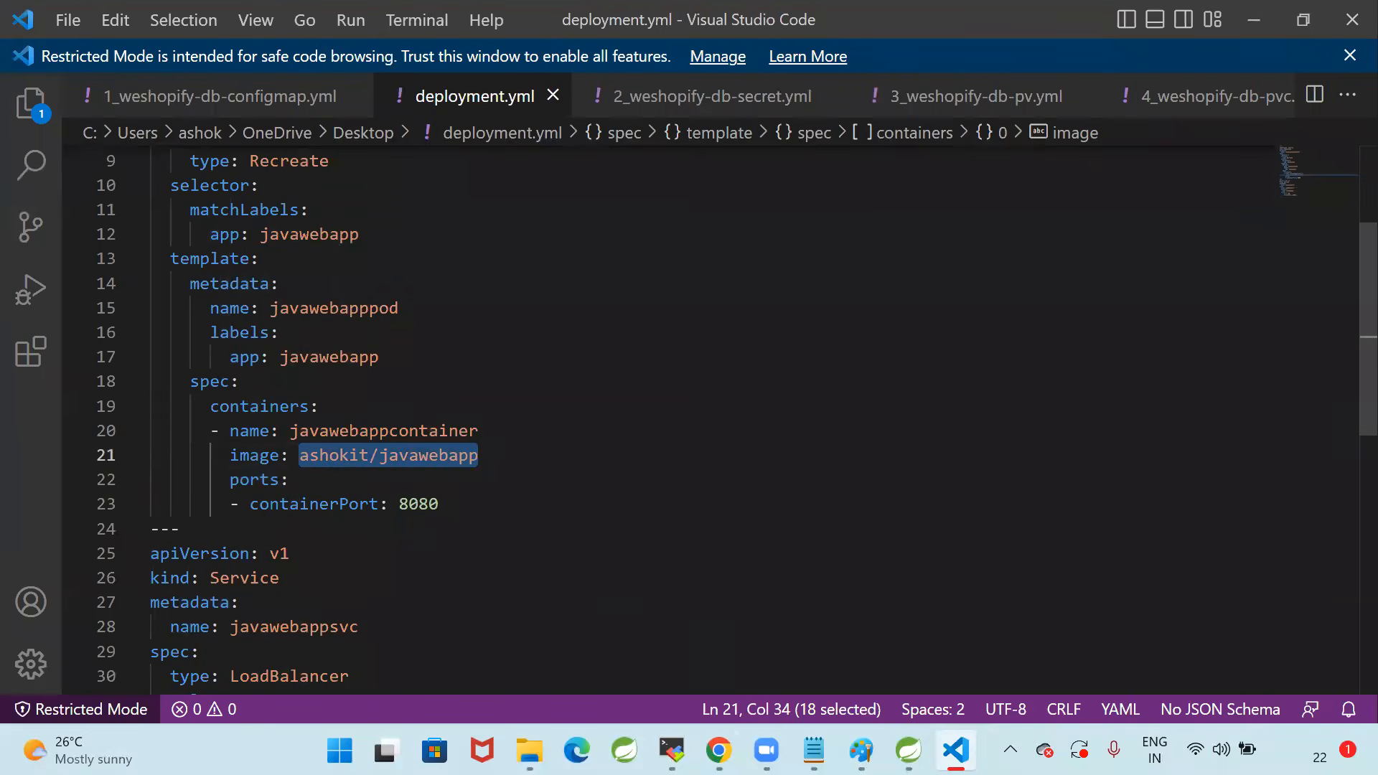
pyautogui.click(718, 750)
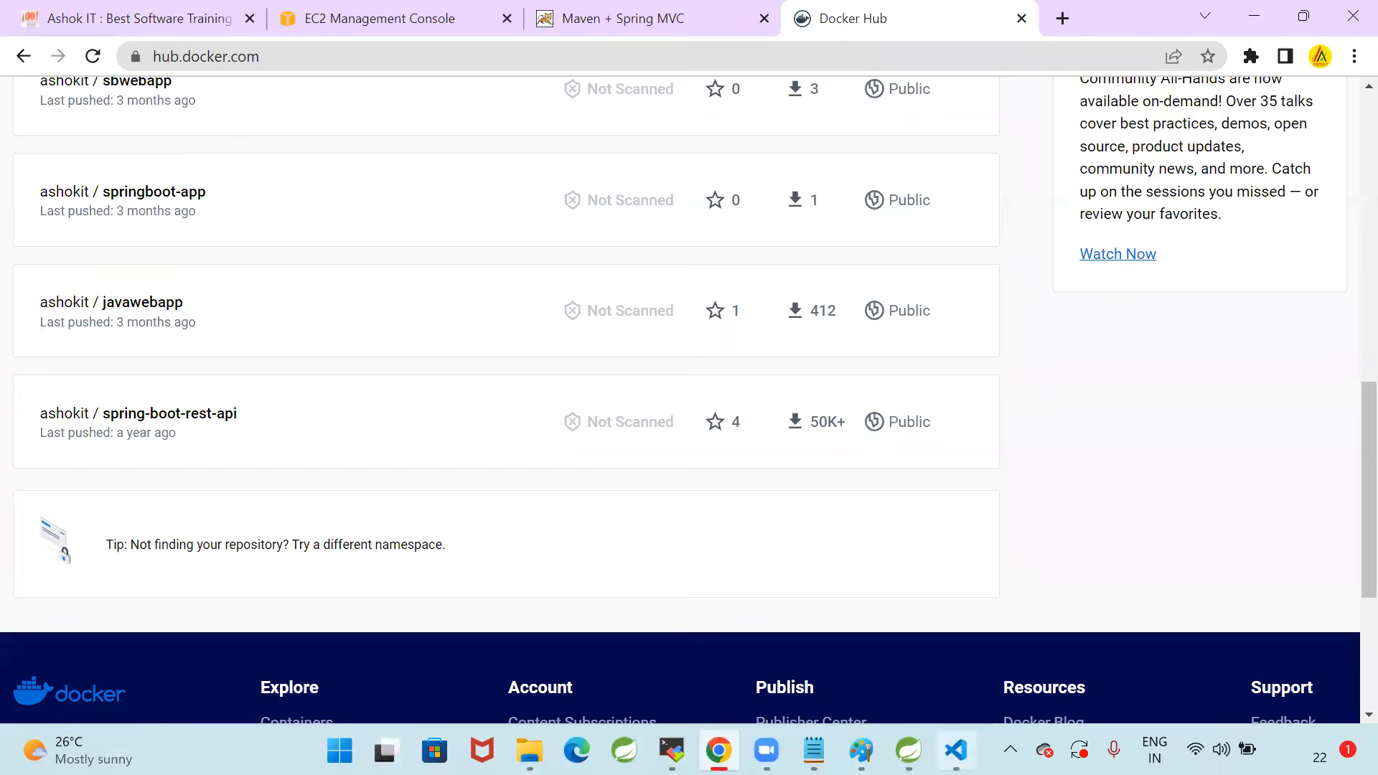
# Return to VS Code and re-examine the container name and image entries in the Deployment section of deployment.yml
pyautogui.click(955, 750)
pyautogui.moveTo(297, 359); pyautogui.dragTo(613, 362)
pyautogui.scroll(-3, 495, 459)
pyautogui.scroll(7, 435, 467)
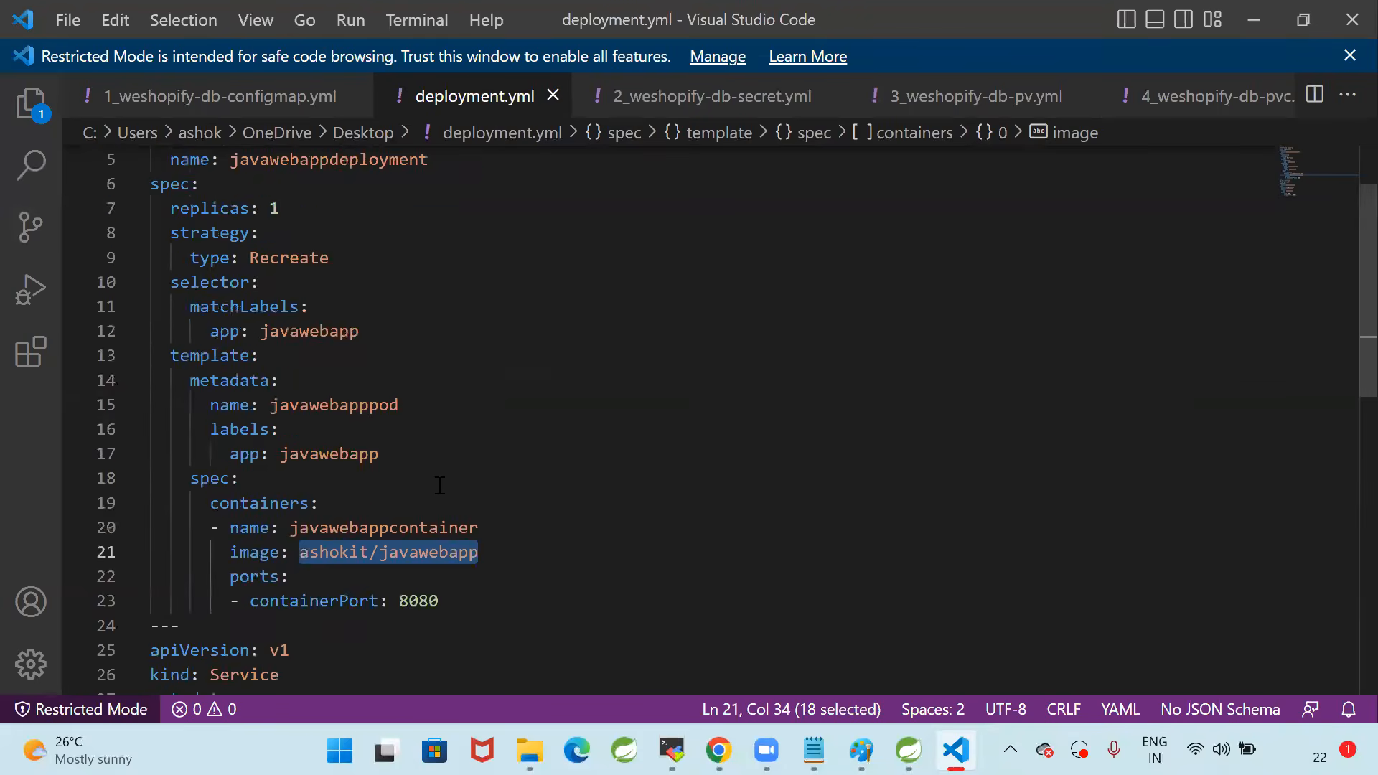
pyautogui.scroll(-1, 440, 486)
pyautogui.click(436, 534)
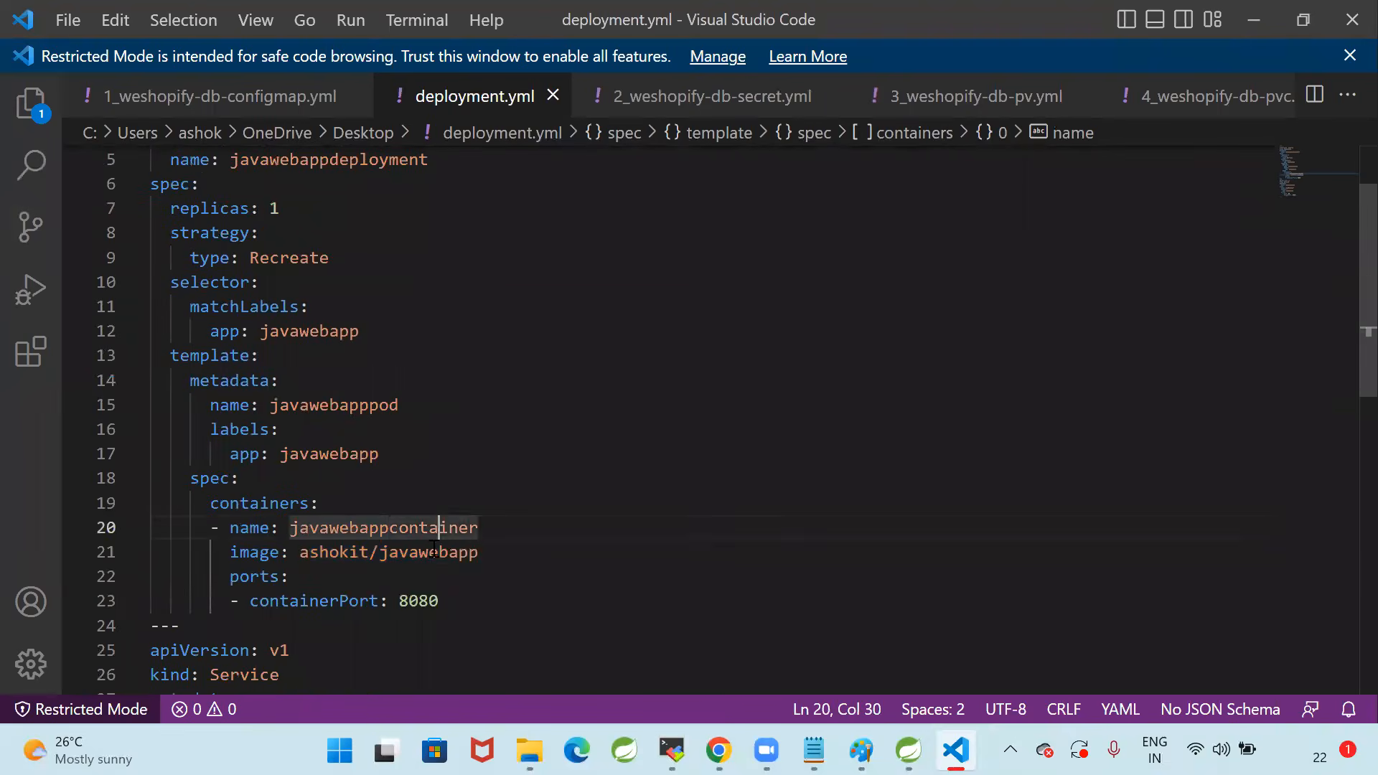
pyautogui.doubleClick(434, 549)
pyautogui.click(289, 383)
pyautogui.moveTo(479, 359); pyautogui.dragTo(305, 363)
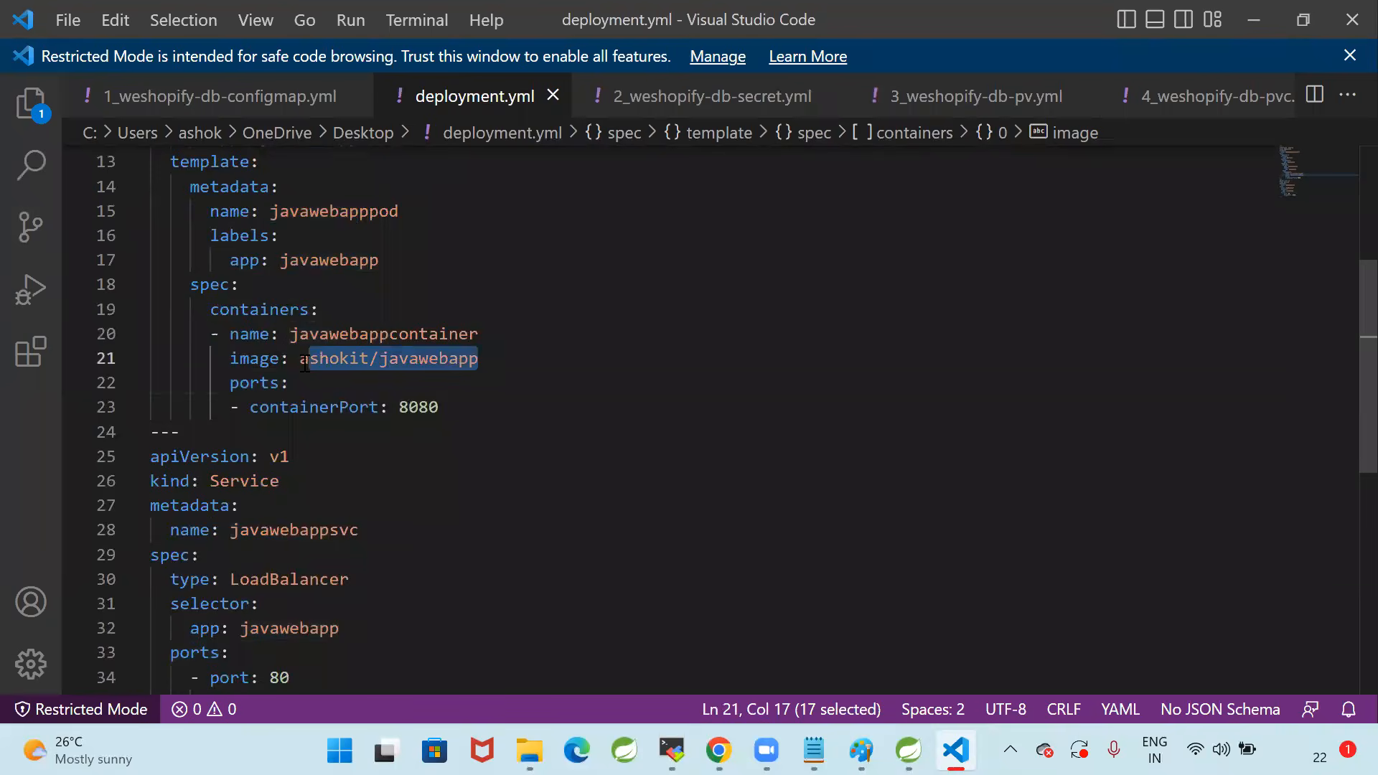
pyautogui.scroll(1, 448, 477)
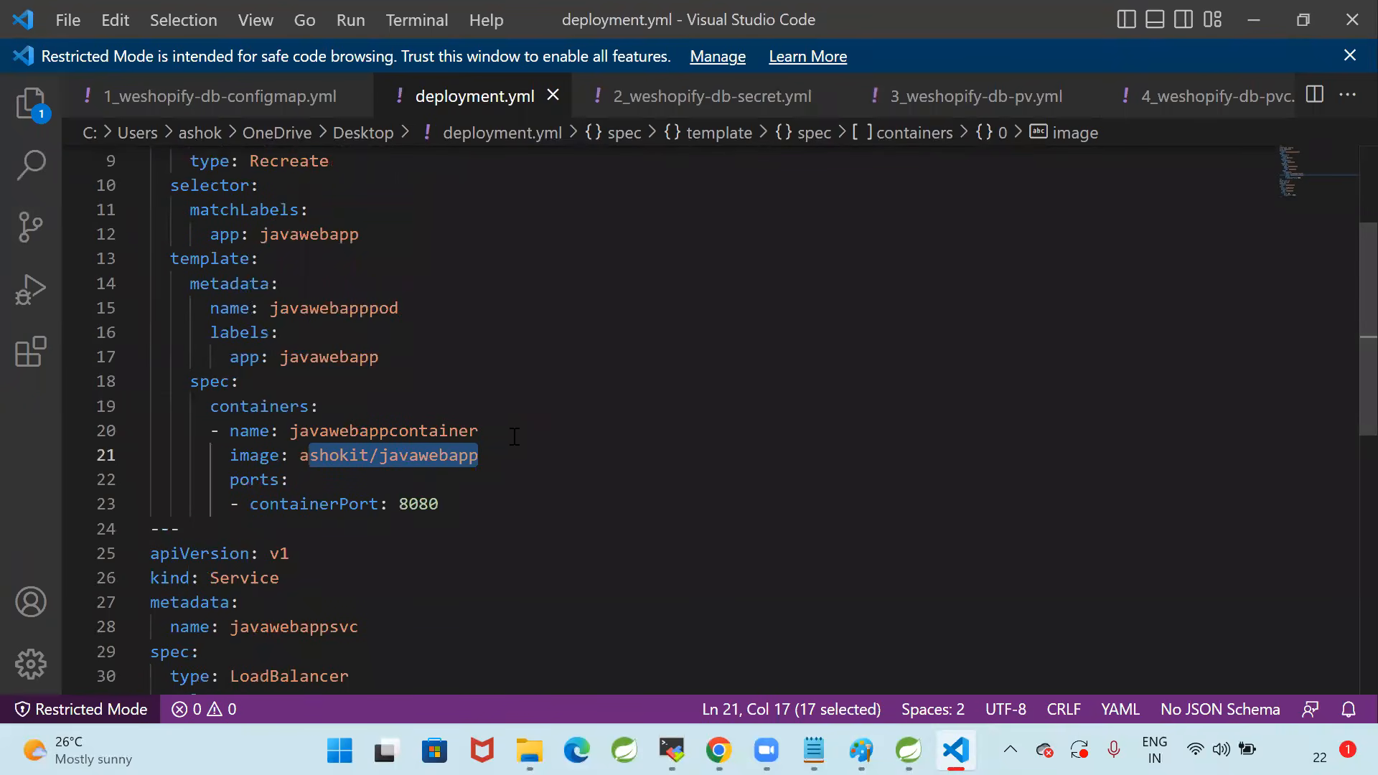
# Examine the Service section of deployment.yml and highlight its LoadBalancer type
pyautogui.scroll(-4, 514, 437)
pyautogui.click(514, 437)
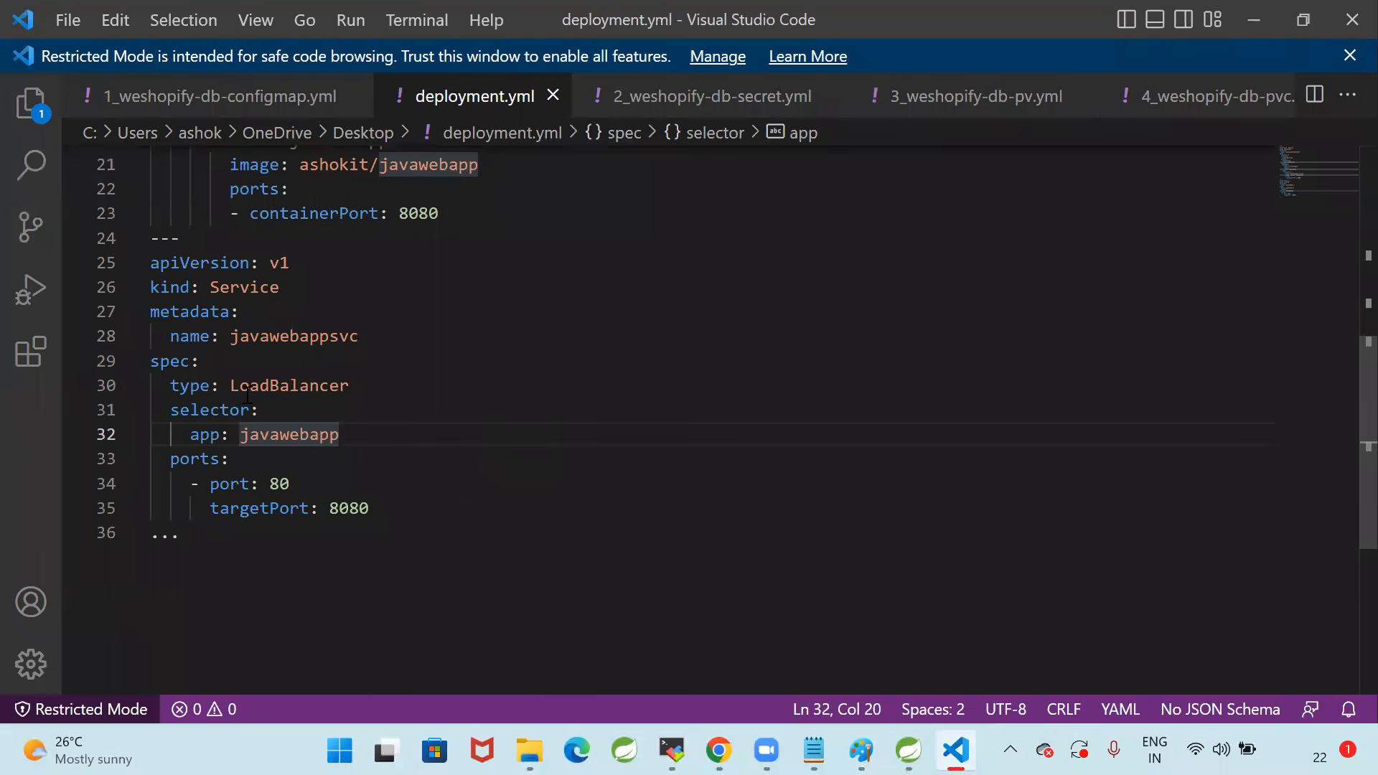
pyautogui.moveTo(230, 388); pyautogui.dragTo(392, 388)
pyautogui.scroll(3, 434, 467)
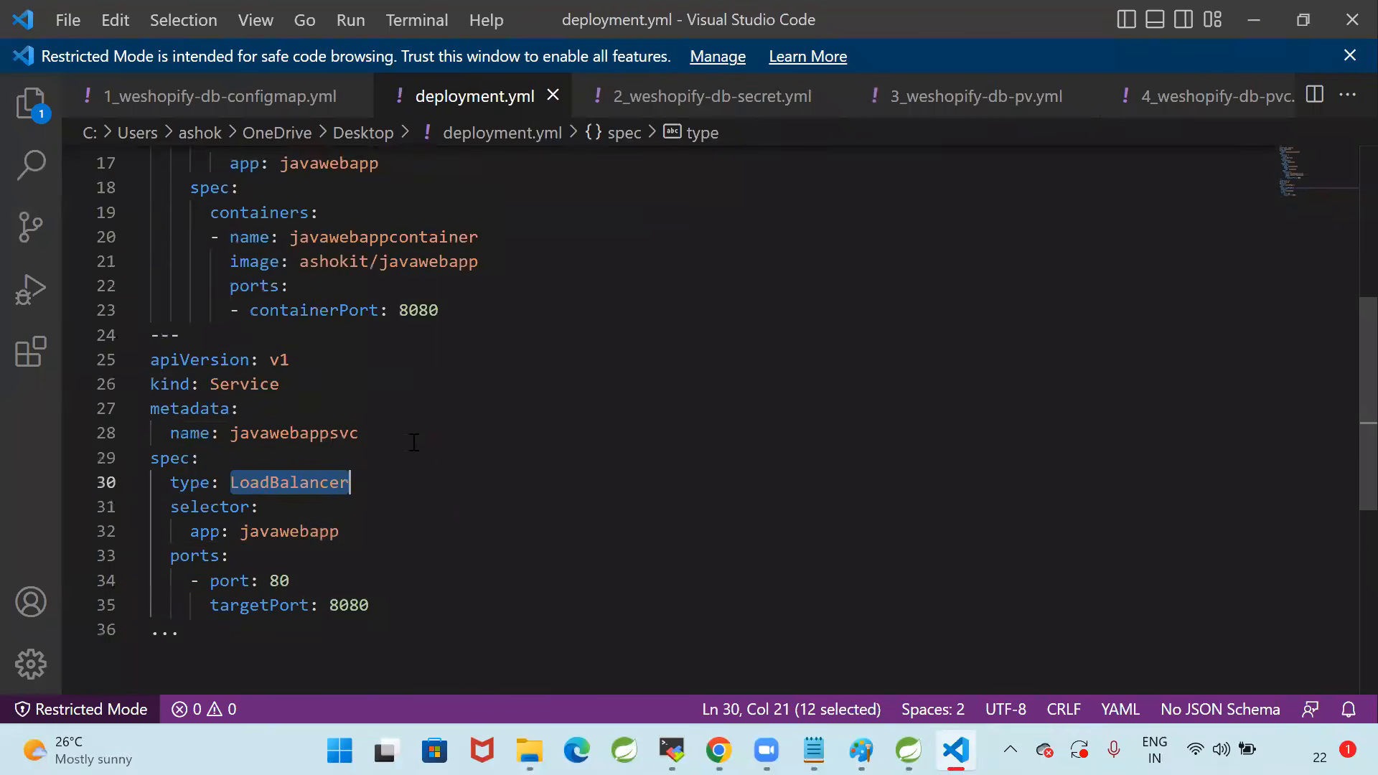
pyautogui.scroll(-2, 355, 484)
pyautogui.scroll(4, 413, 524)
# Compare the pod template's labels with the Service selector in deployment.yml by highlighting both blocks
pyautogui.moveTo(206, 429); pyautogui.dragTo(380, 454)
pyautogui.scroll(-4, 317, 510)
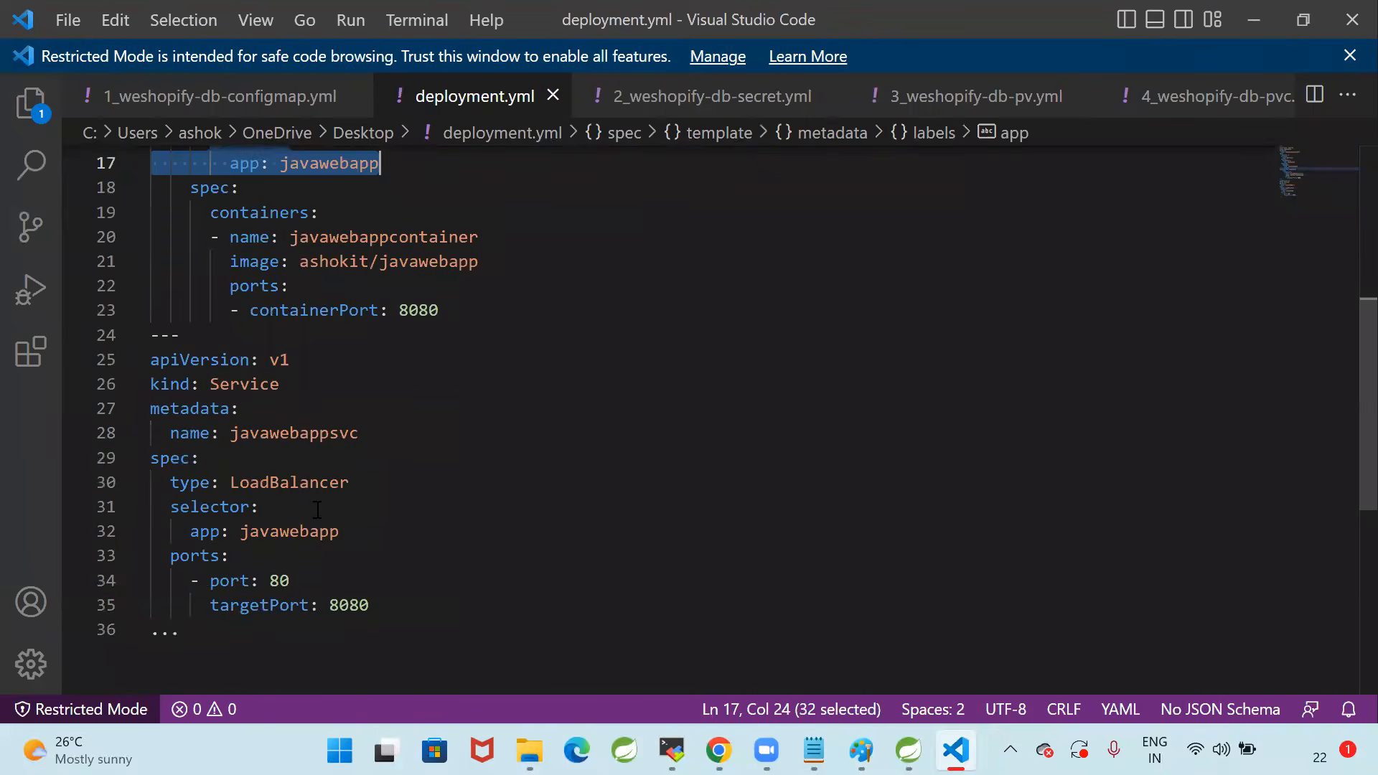
pyautogui.moveTo(391, 535); pyautogui.dragTo(159, 507)
pyautogui.click(391, 495)
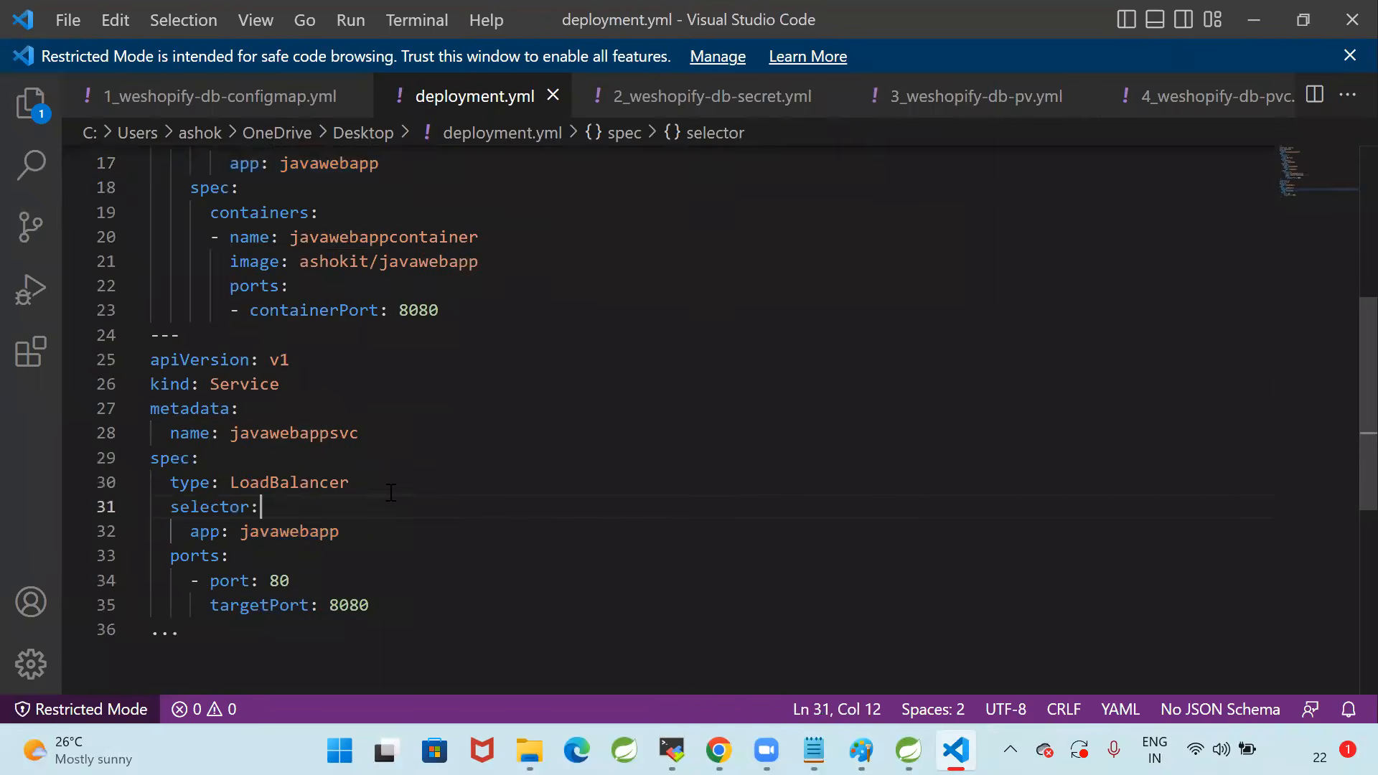
pyautogui.scroll(4, 316, 471)
pyautogui.moveTo(208, 429); pyautogui.dragTo(170, 507)
pyautogui.scroll(-4, 338, 474)
pyautogui.click(358, 407)
pyautogui.click(359, 510)
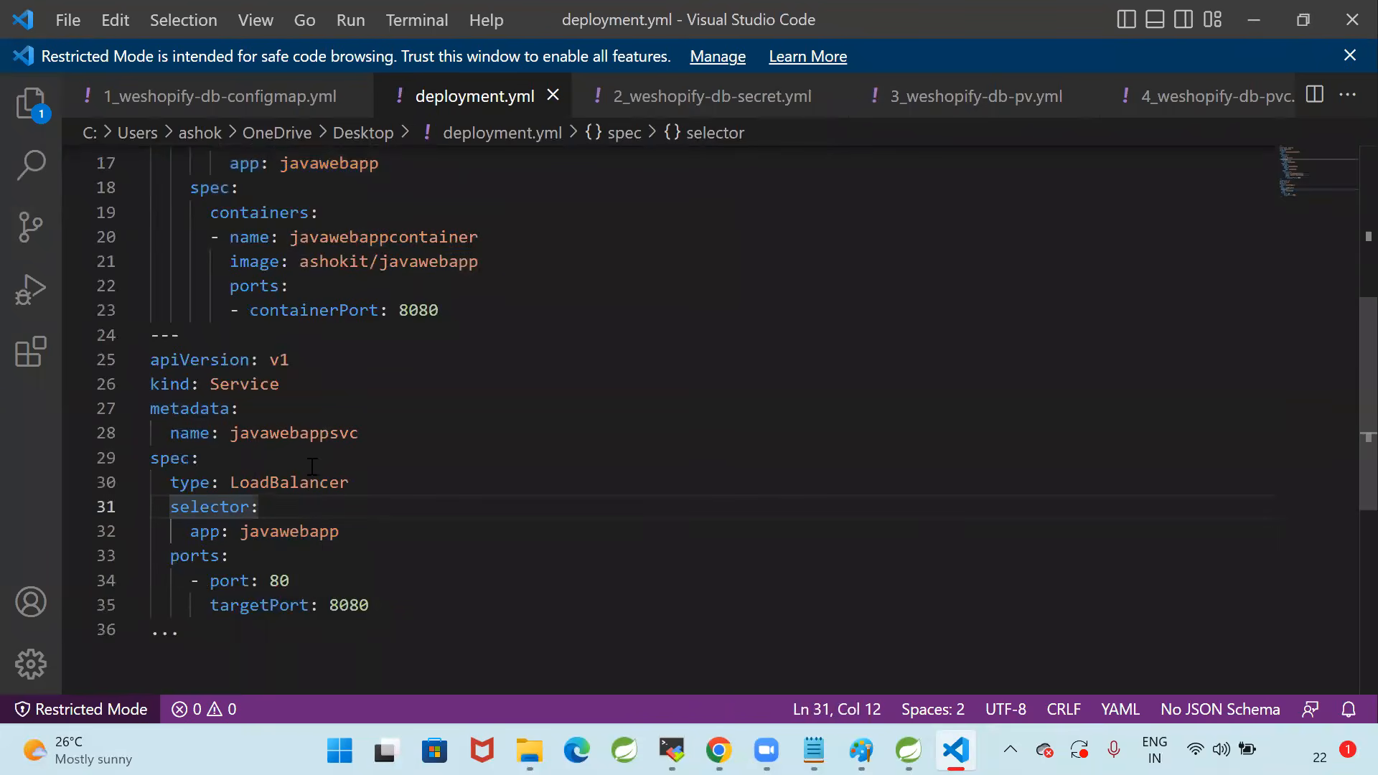
# Highlight the app: javawebapp entry under the Service selector, including the selector line above it
pyautogui.moveTo(354, 532); pyautogui.dragTo(193, 535)
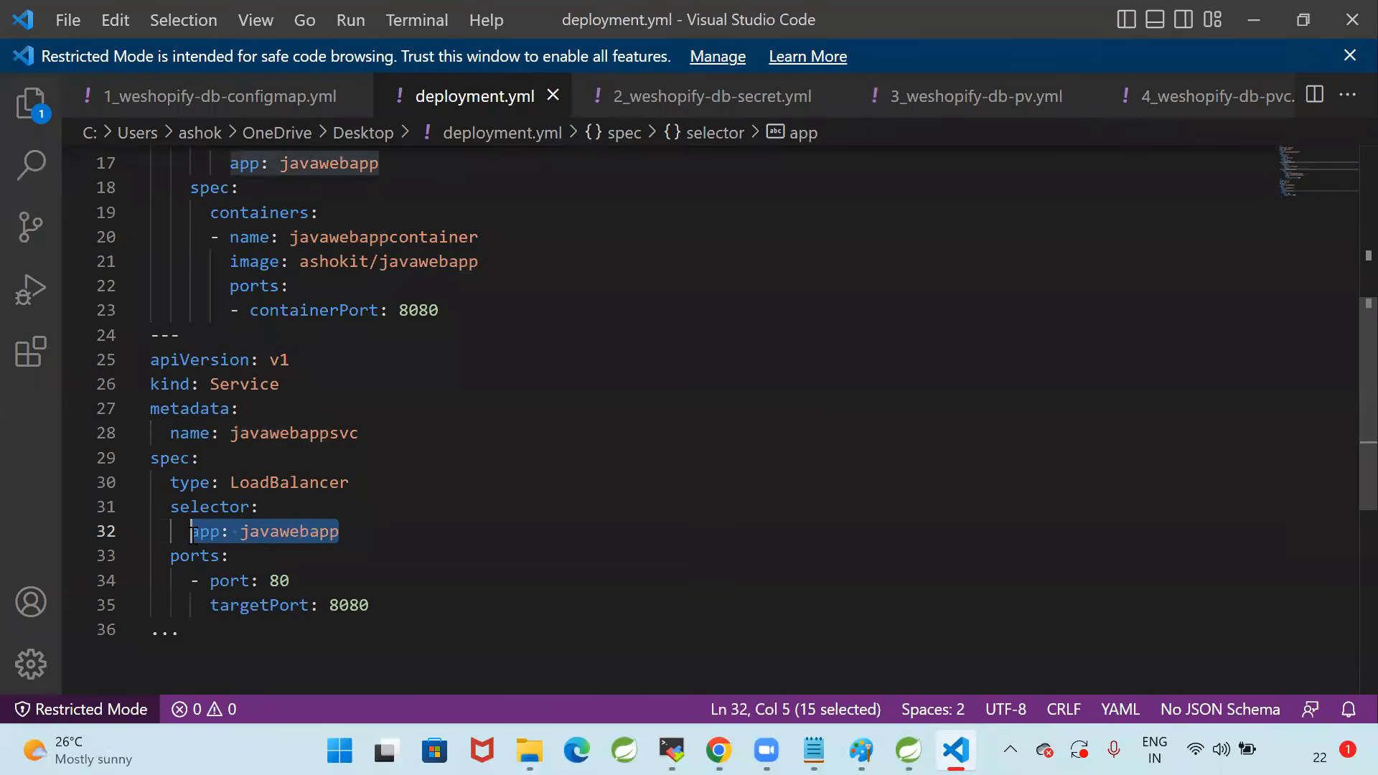
pyautogui.click(359, 535)
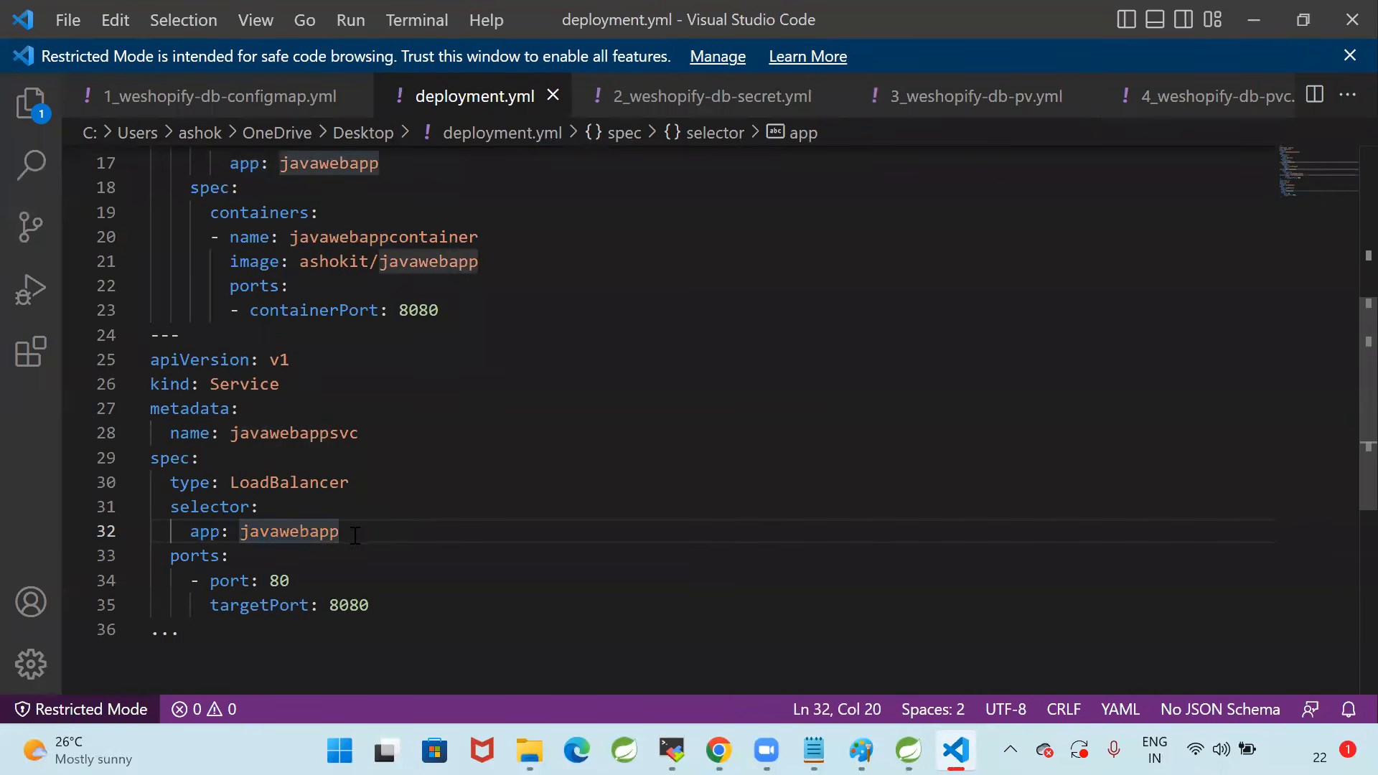
pyautogui.moveTo(355, 536); pyautogui.dragTo(147, 506)
pyautogui.click(315, 495)
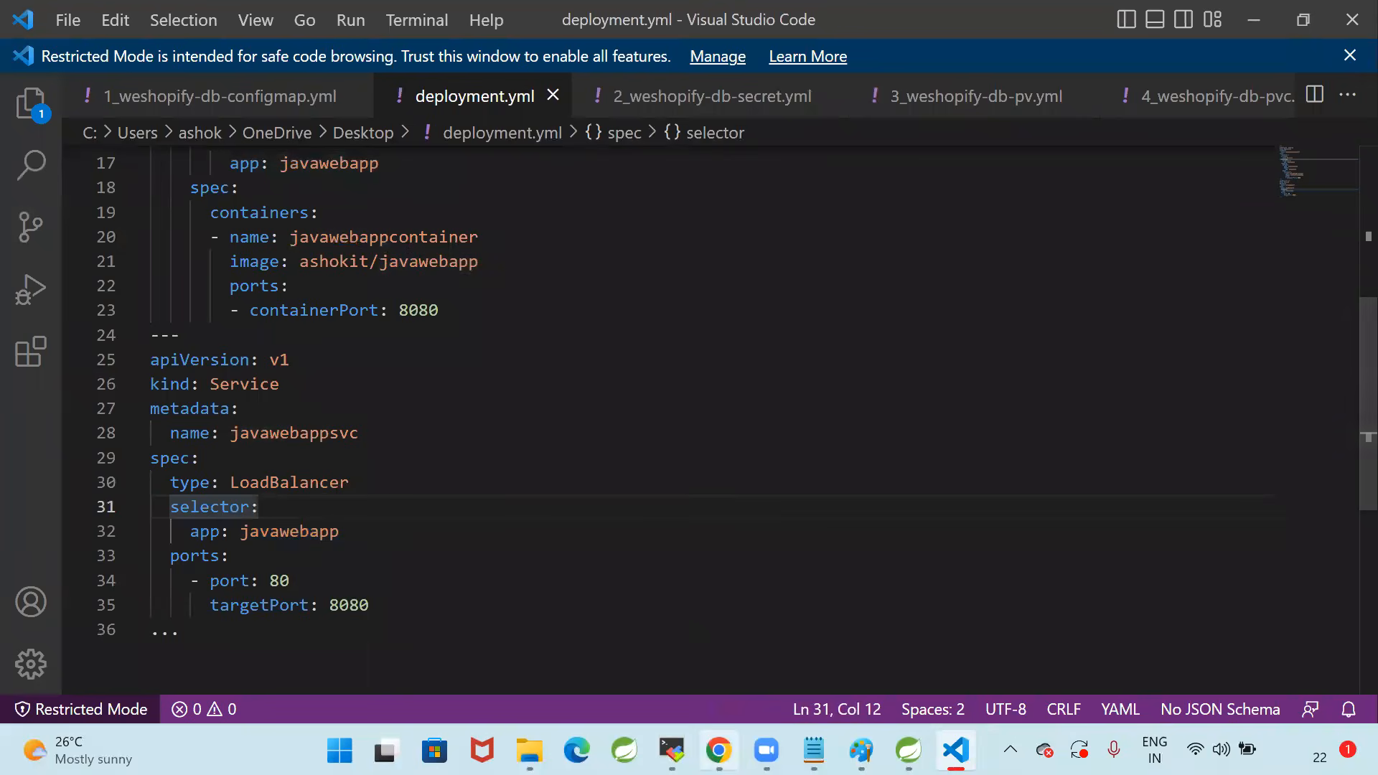
# Switch to Chrome, view the EC2 load balancer, reload the deployed application page and highlight the java-web-app/ path in its address
pyautogui.click(719, 750)
pyautogui.click(407, 25)
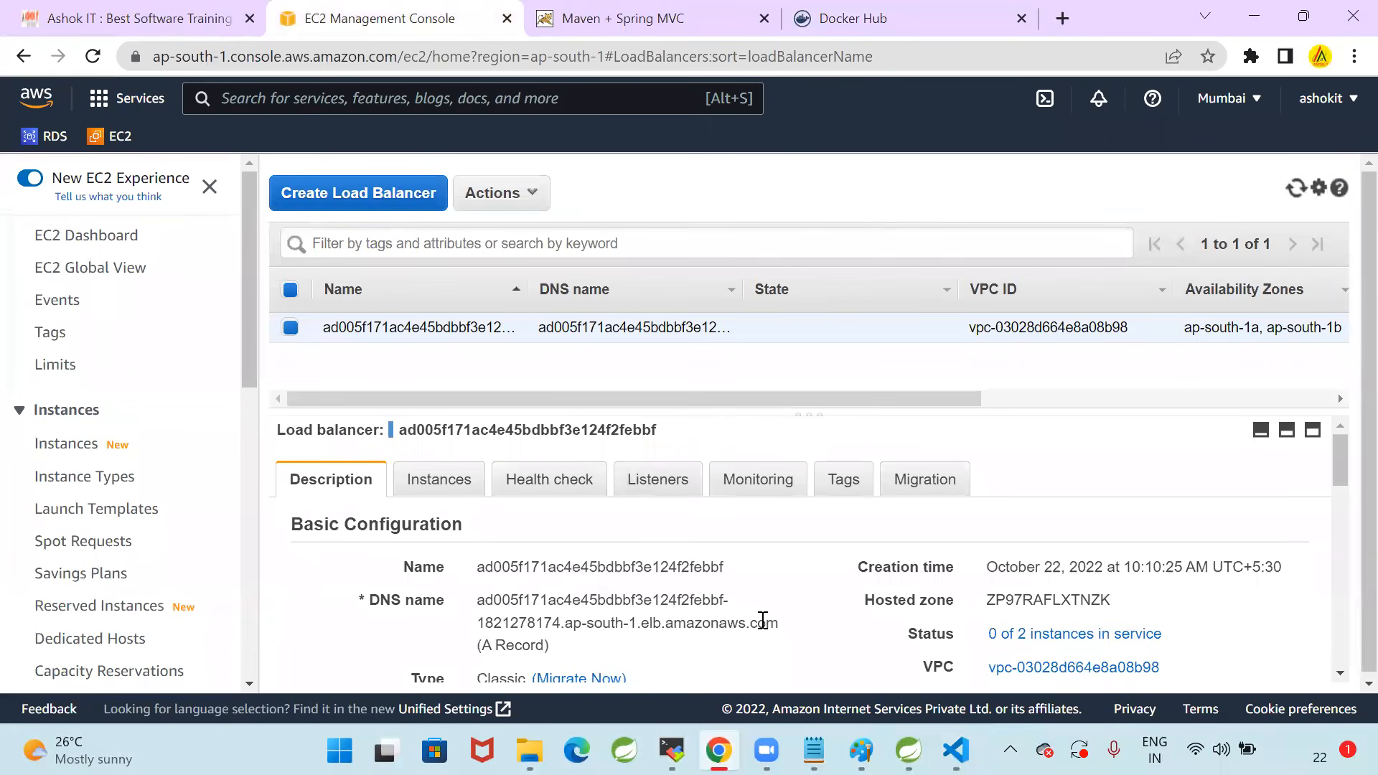
pyautogui.click(678, 20)
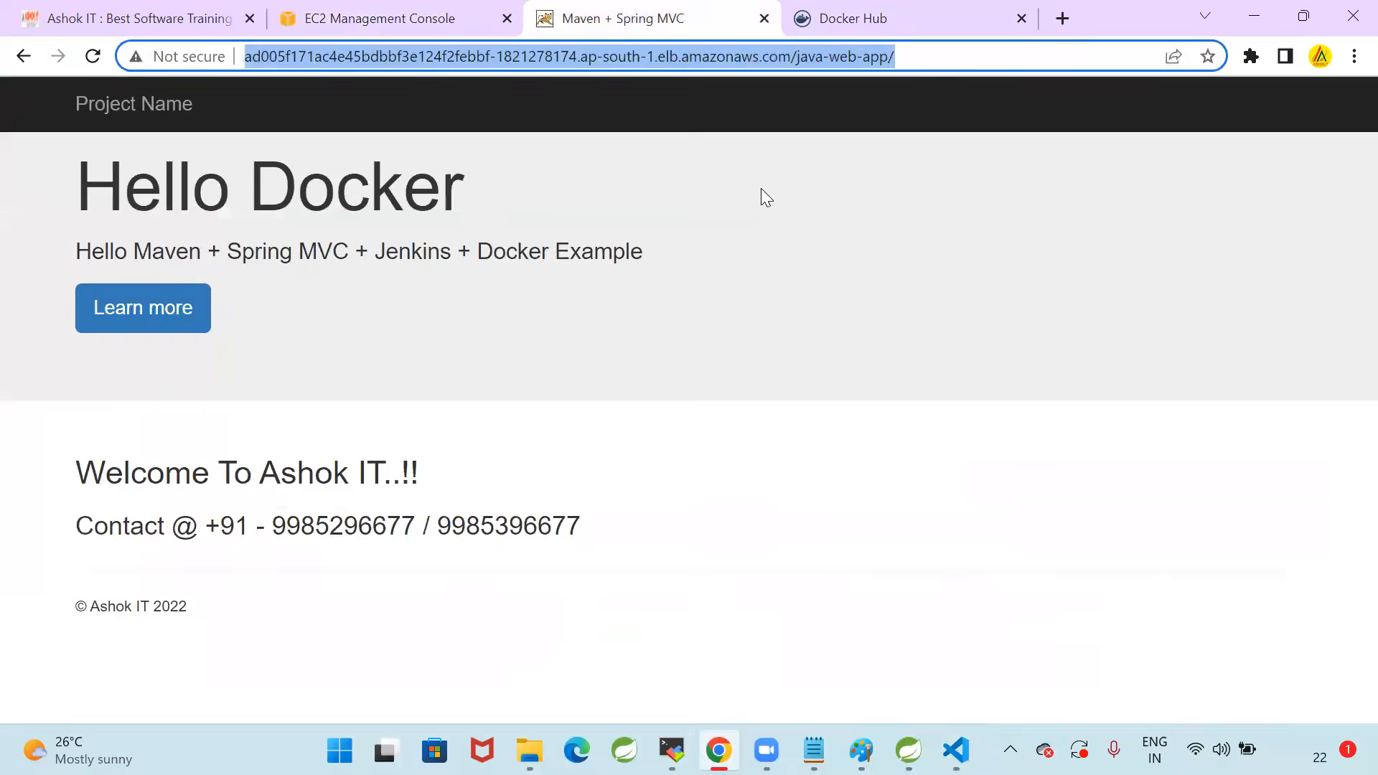
pyautogui.moveTo(797, 61); pyautogui.dragTo(931, 64)
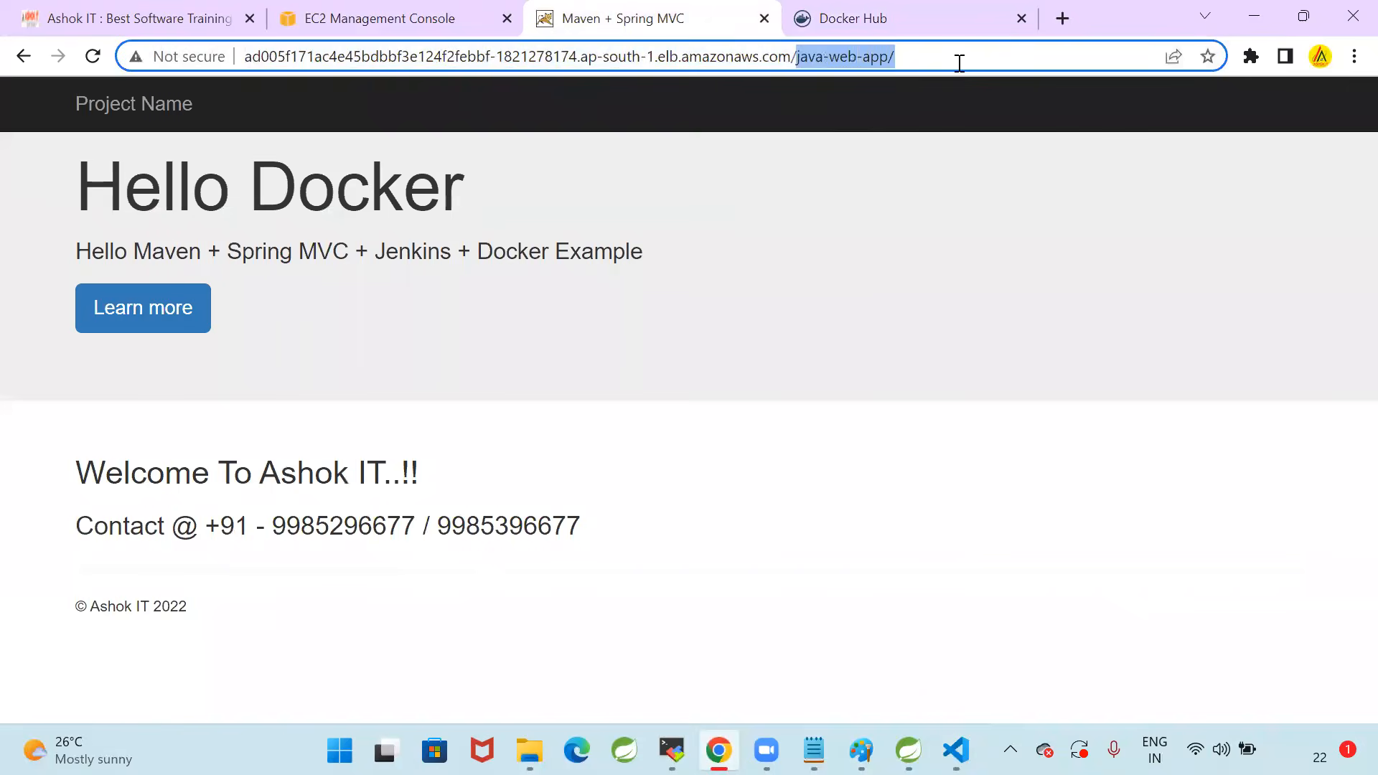
pyautogui.click(959, 64)
pyautogui.press('Return')
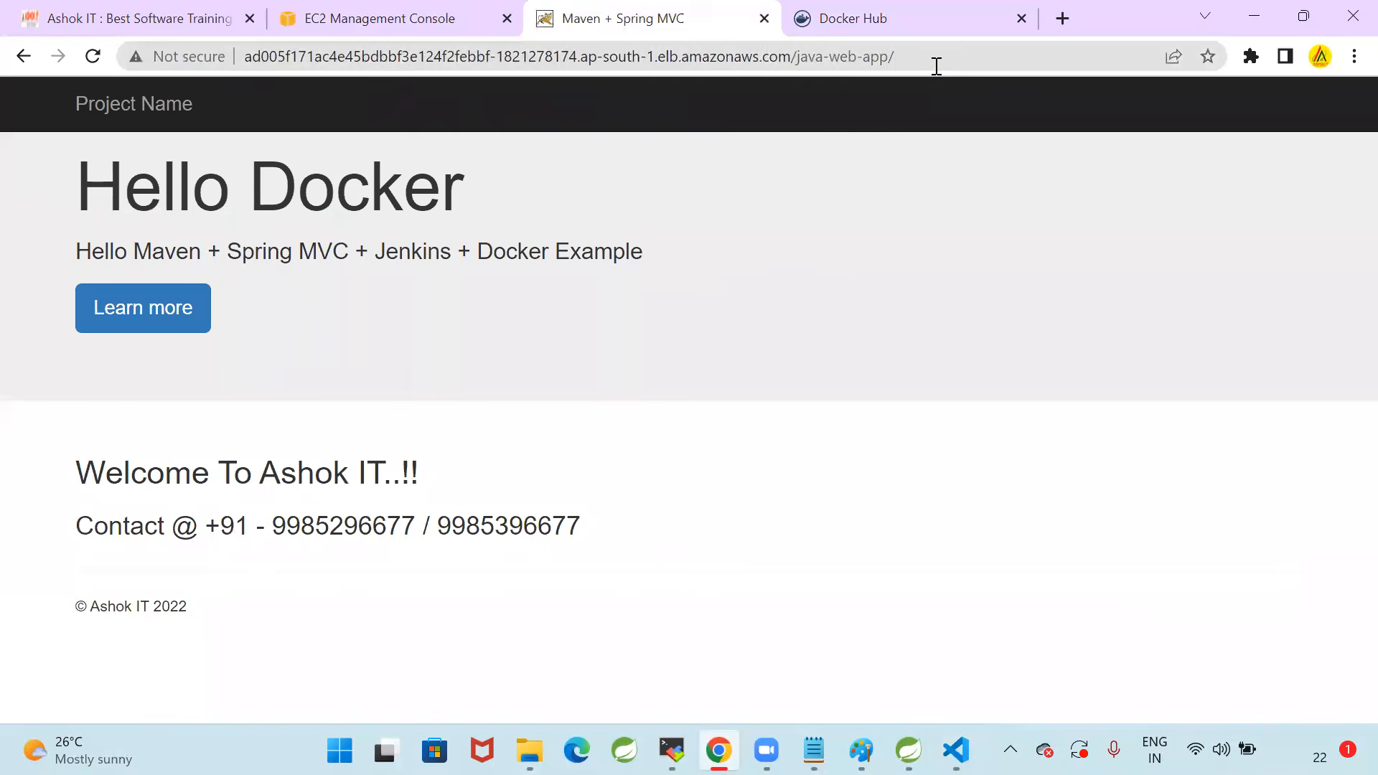
pyautogui.moveTo(800, 65); pyautogui.dragTo(951, 63)
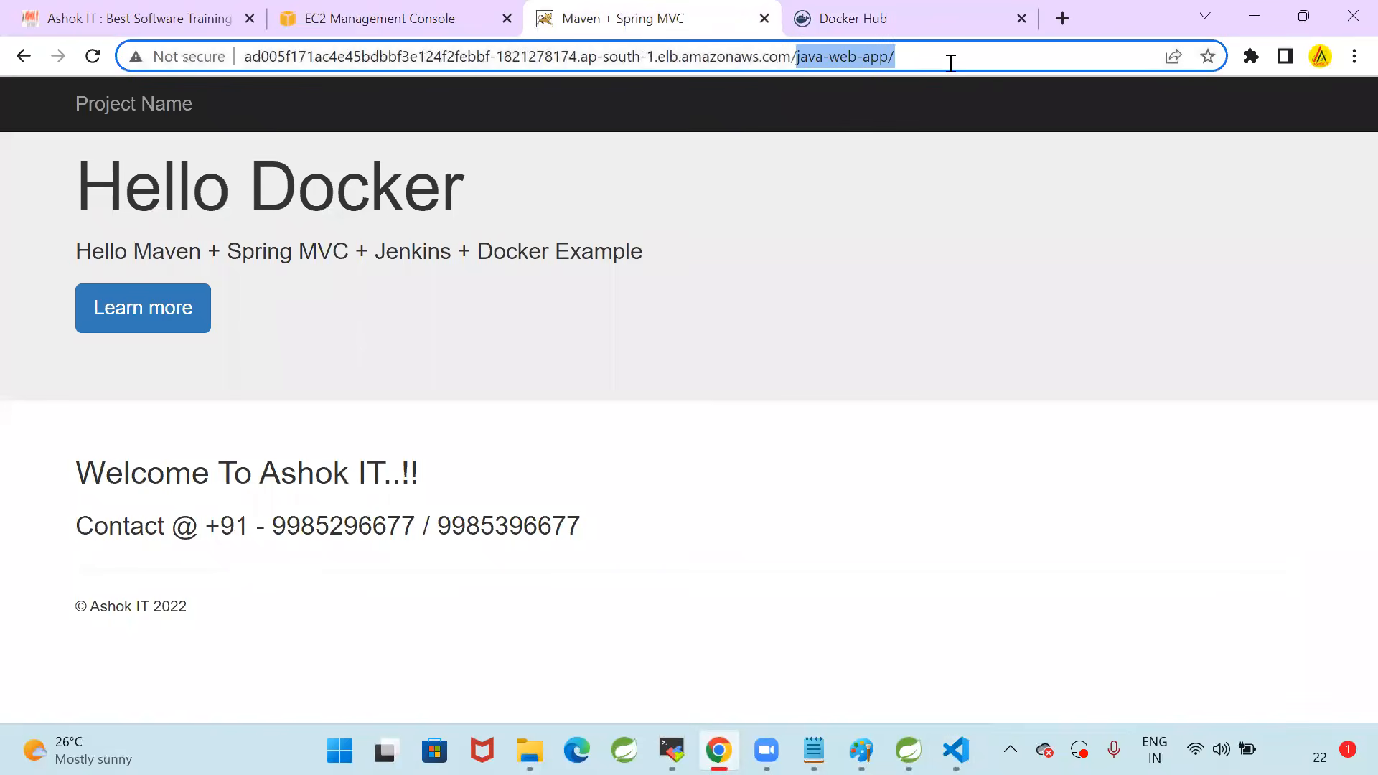
pyautogui.click(945, 65)
pyautogui.moveTo(793, 57); pyautogui.dragTo(982, 68)
# Open the javawebapp repository on Docker Hub and examine the image layers of its latest tag
pyautogui.click(893, 18)
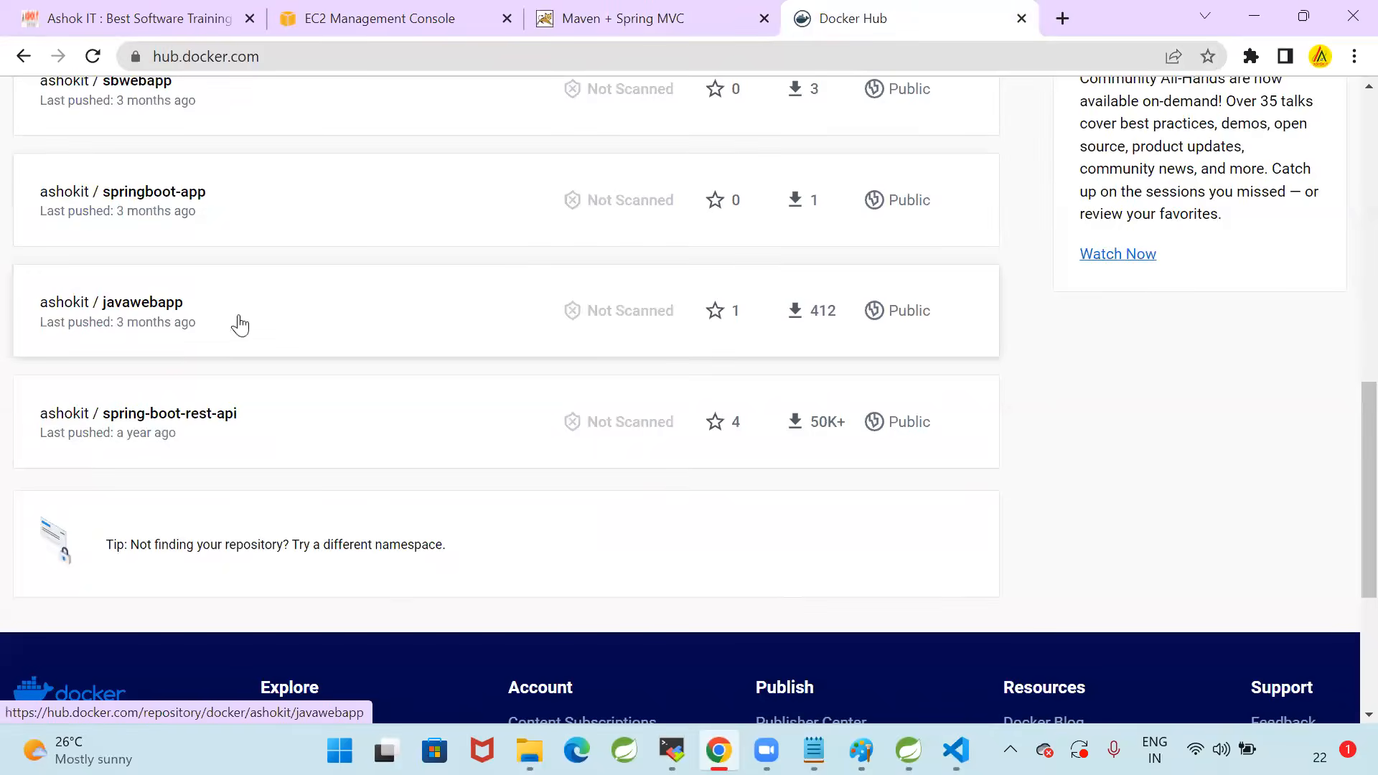
pyautogui.click(162, 301)
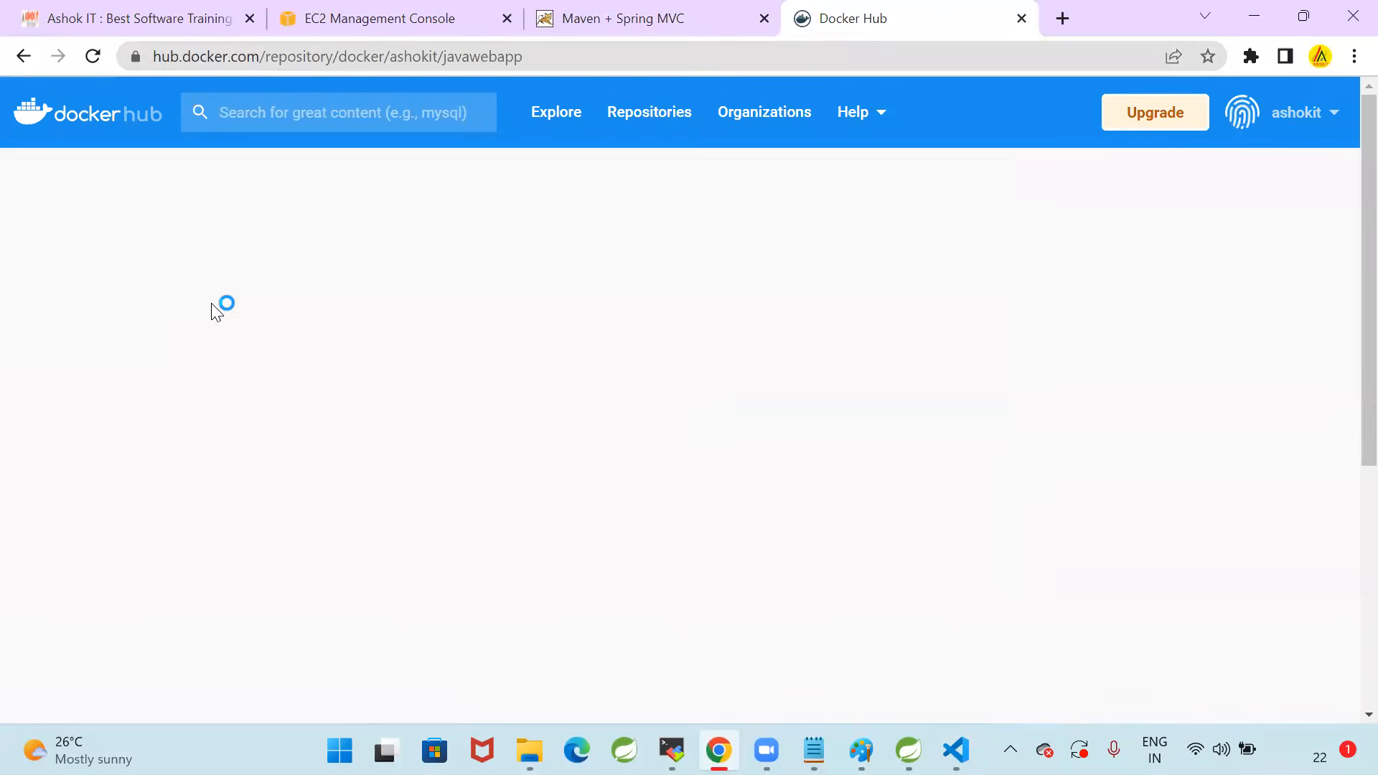
pyautogui.scroll(-5, 459, 423)
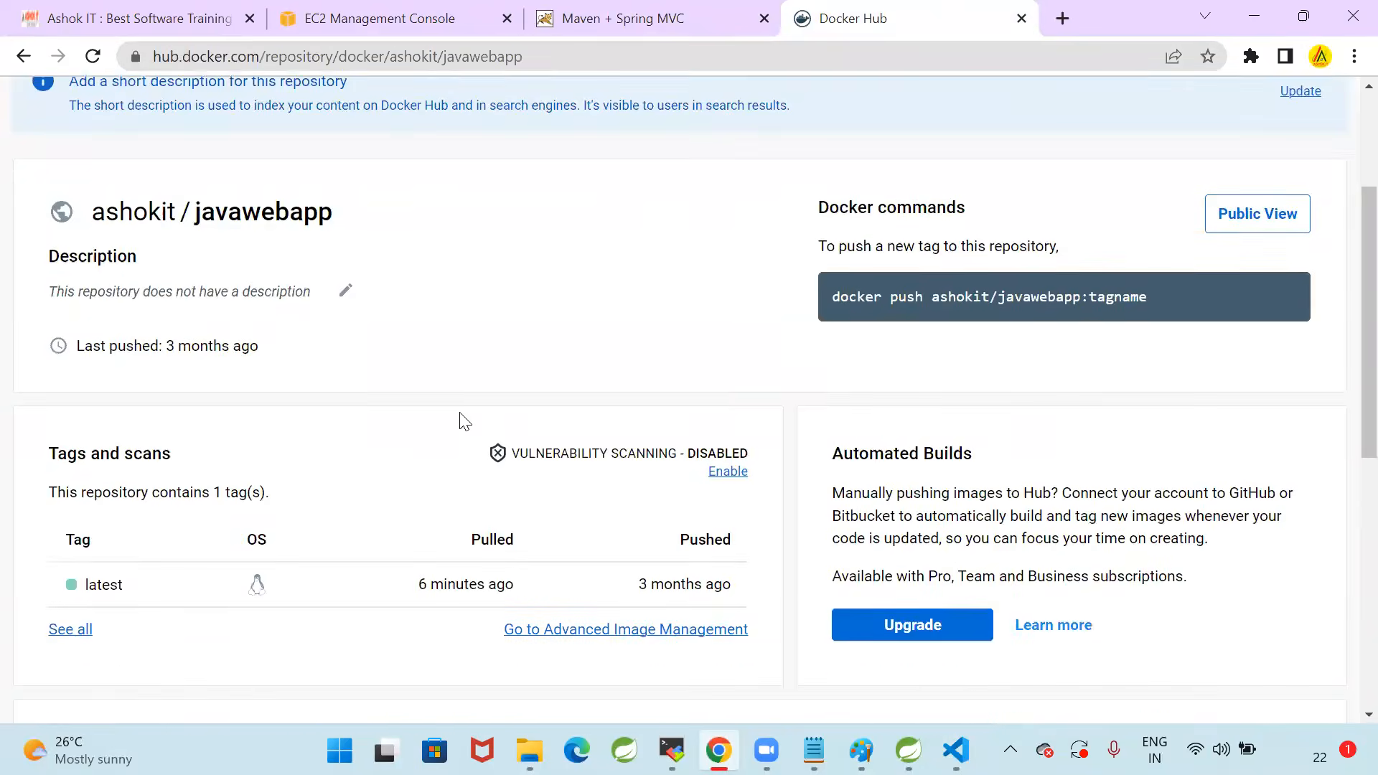
pyautogui.click(104, 482)
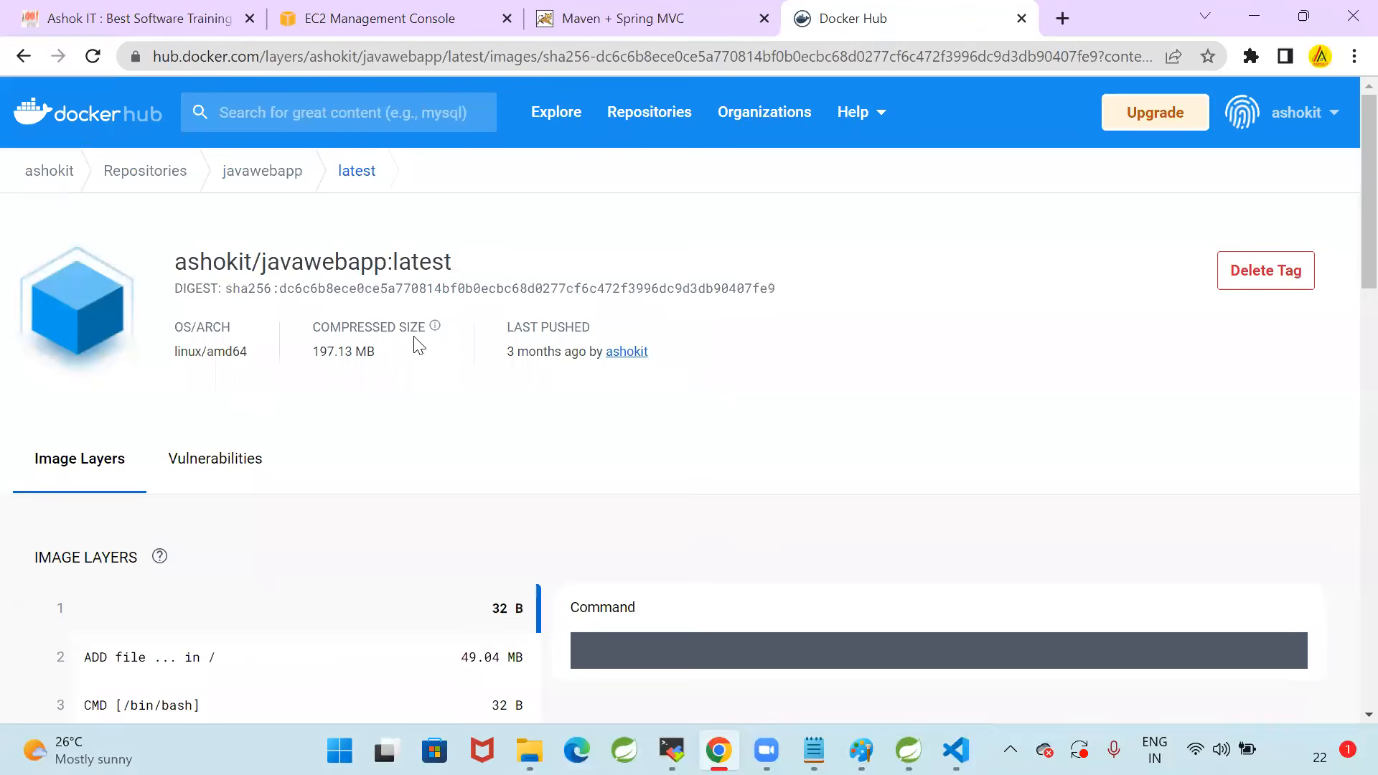
pyautogui.scroll(-1, 399, 407)
pyautogui.scroll(-10, 399, 410)
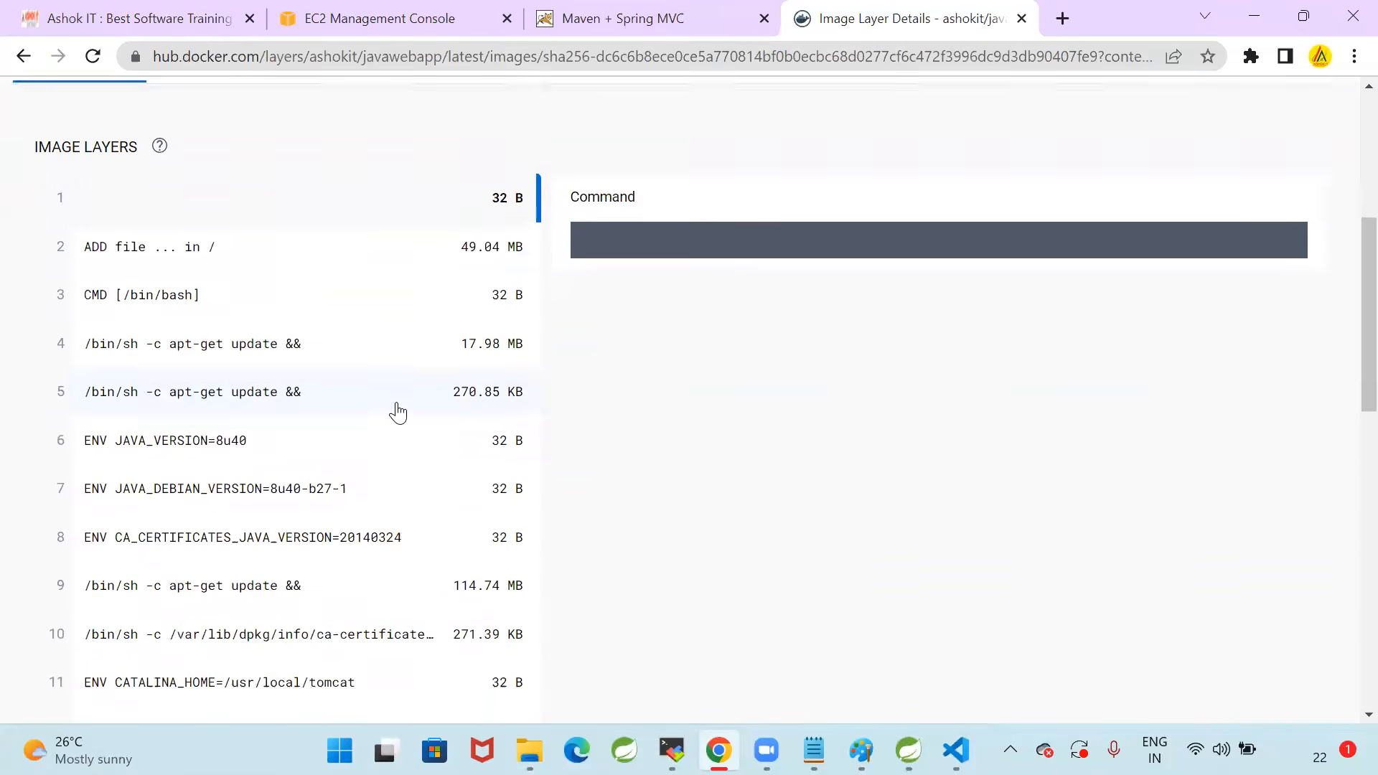
# Look through the javawebapp image layers and display the full command of the final COPY layer
pyautogui.scroll(-3, 399, 415)
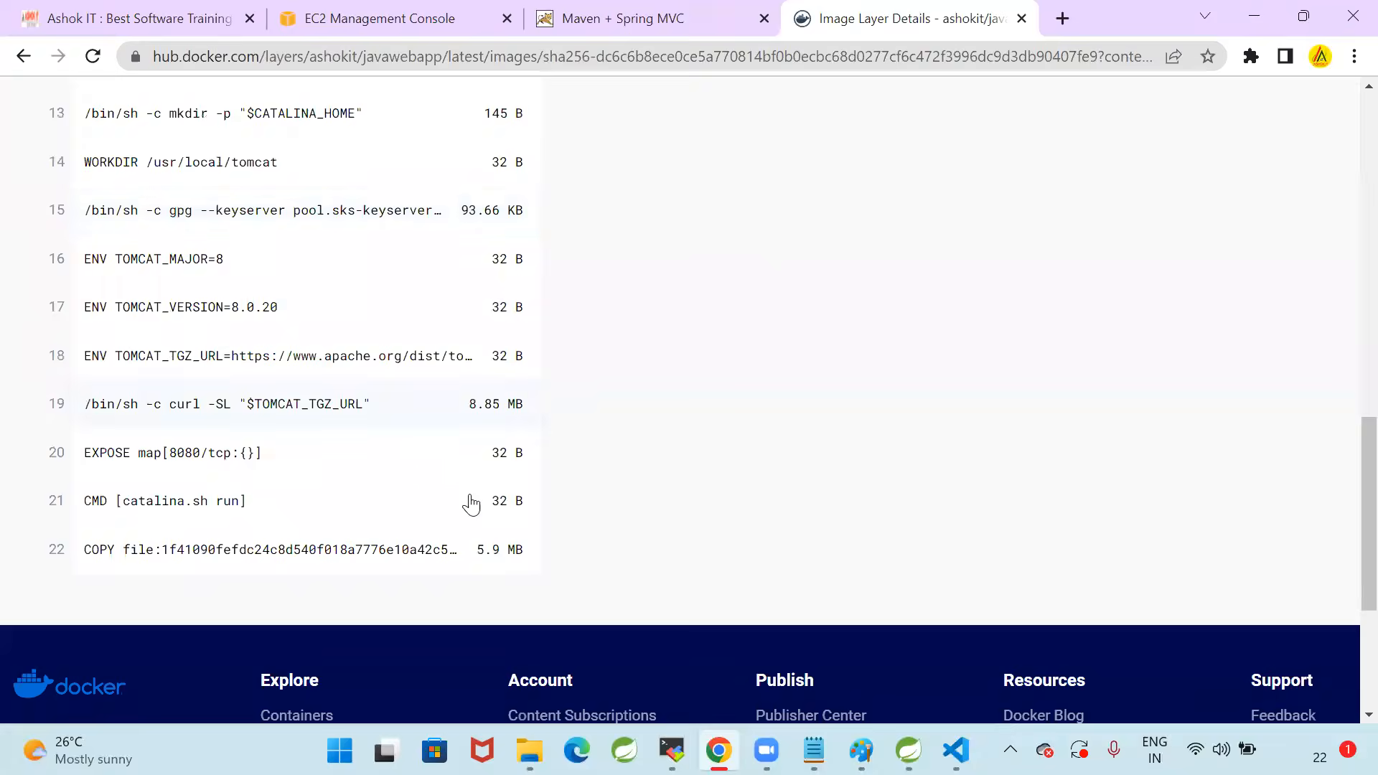
pyautogui.scroll(2, 394, 506)
pyautogui.scroll(4, 393, 510)
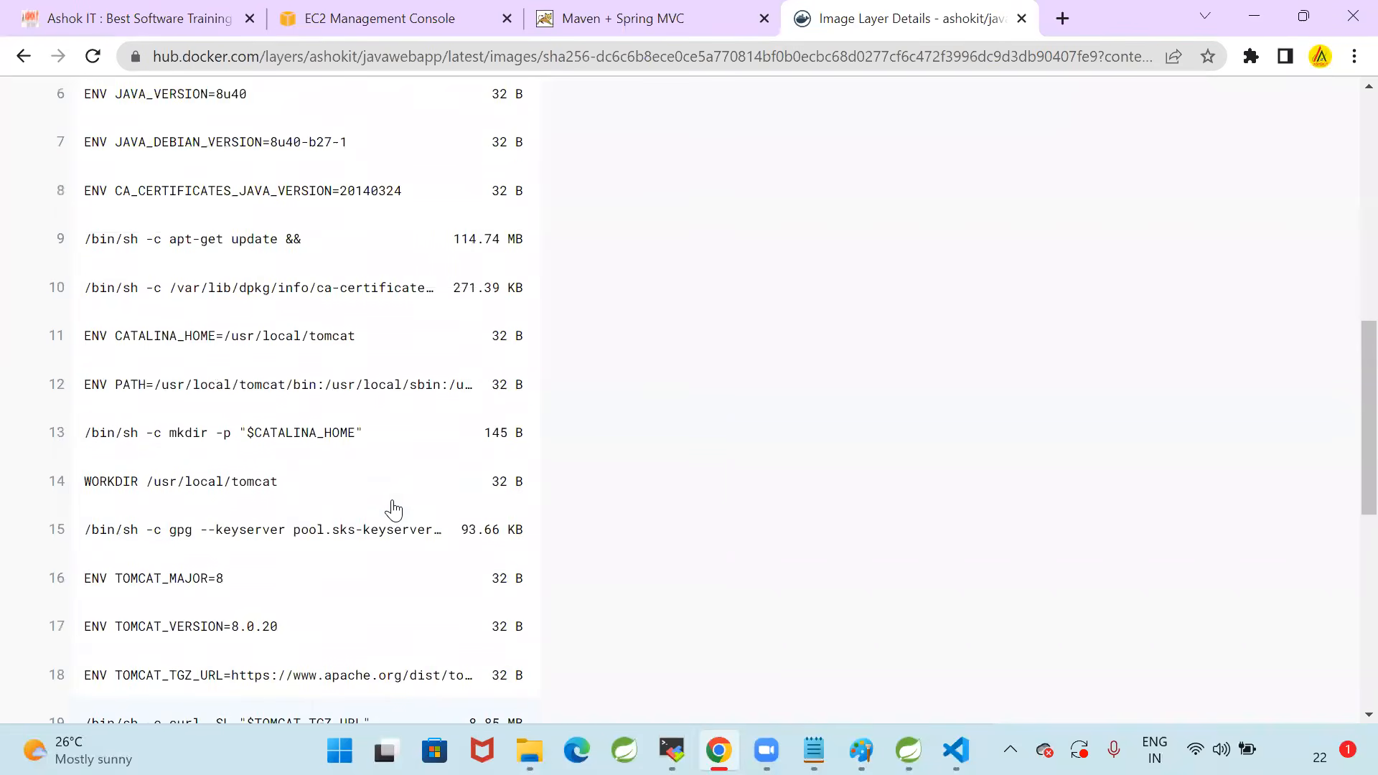
pyautogui.scroll(1, 394, 510)
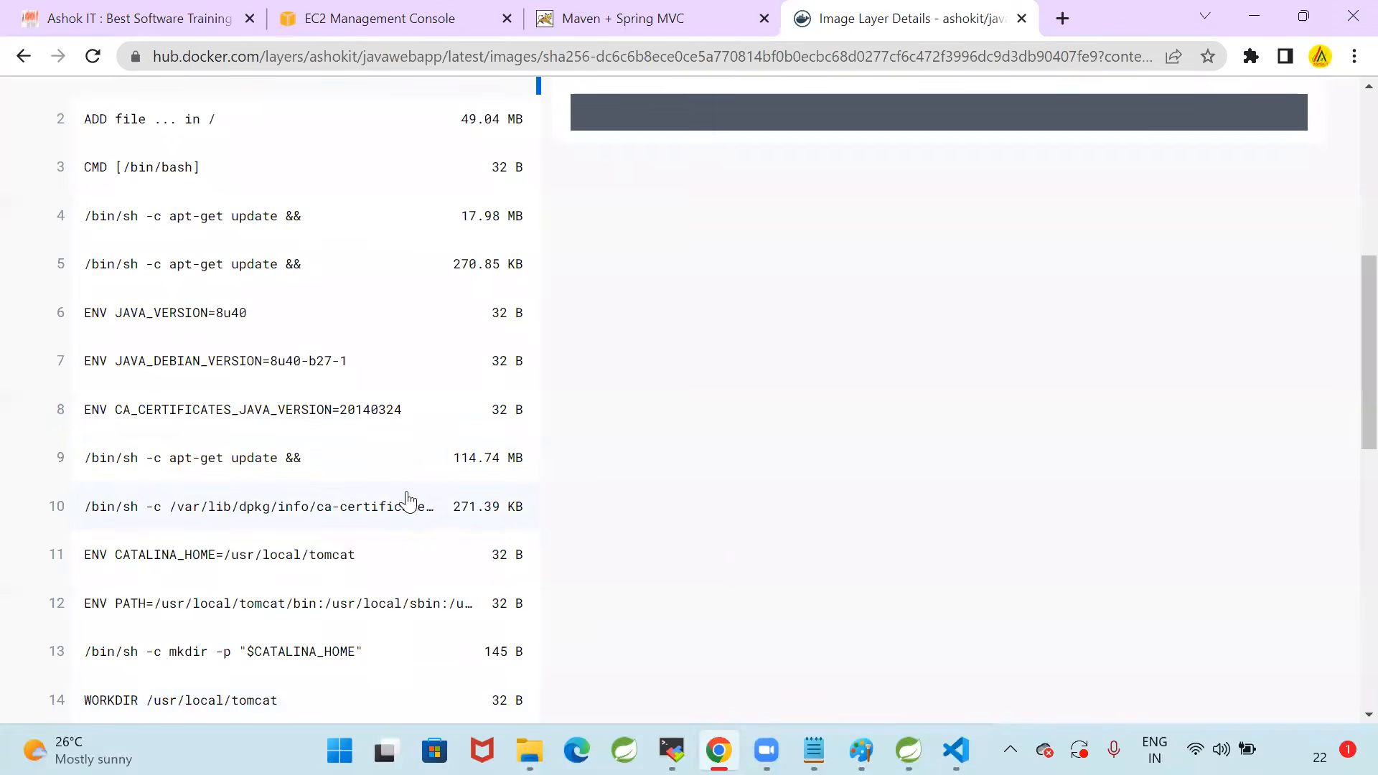
pyautogui.scroll(-6, 403, 478)
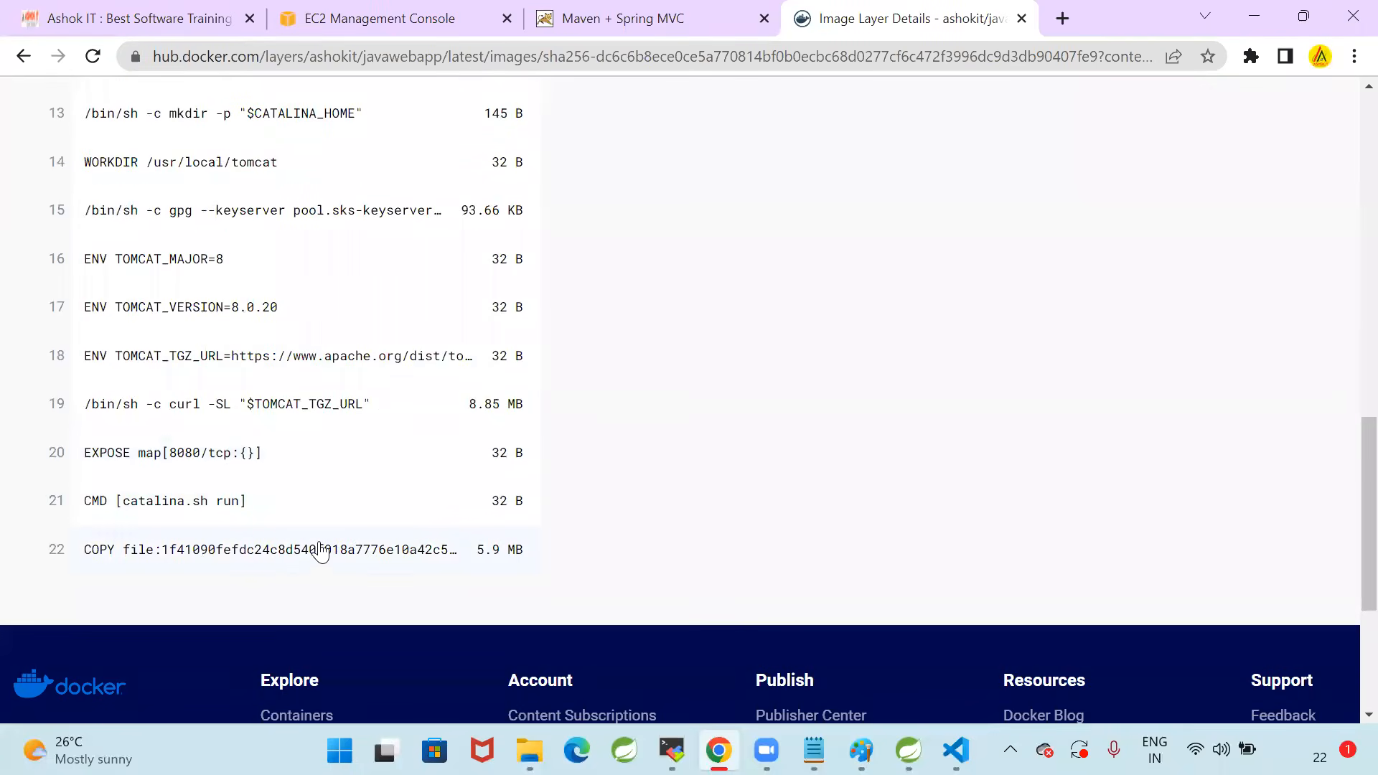
pyautogui.click(300, 557)
# Examine the COPY command and highlight java-web-app in its /usr/local/tomcat/webapps/java-web-app.war path
pyautogui.scroll(10, 902, 532)
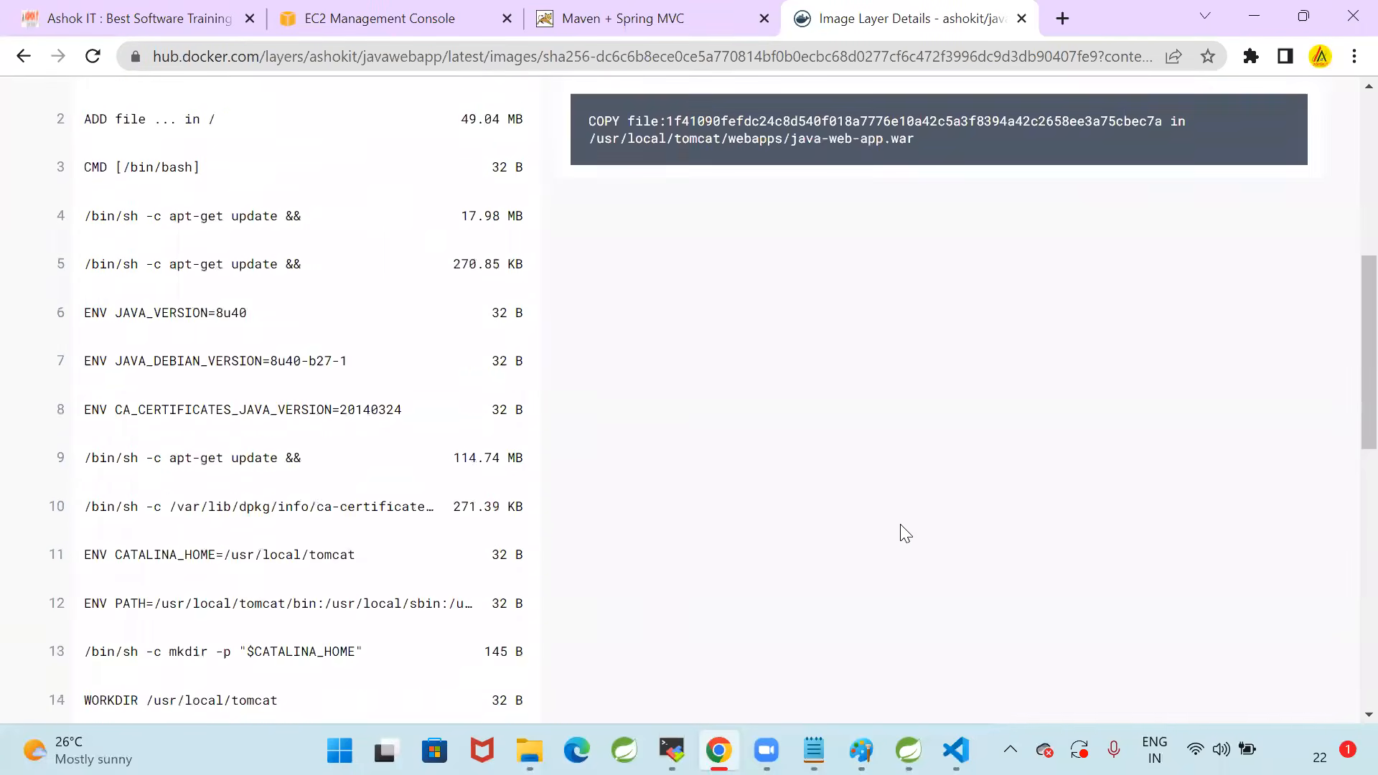
pyautogui.scroll(-12, 372, 428)
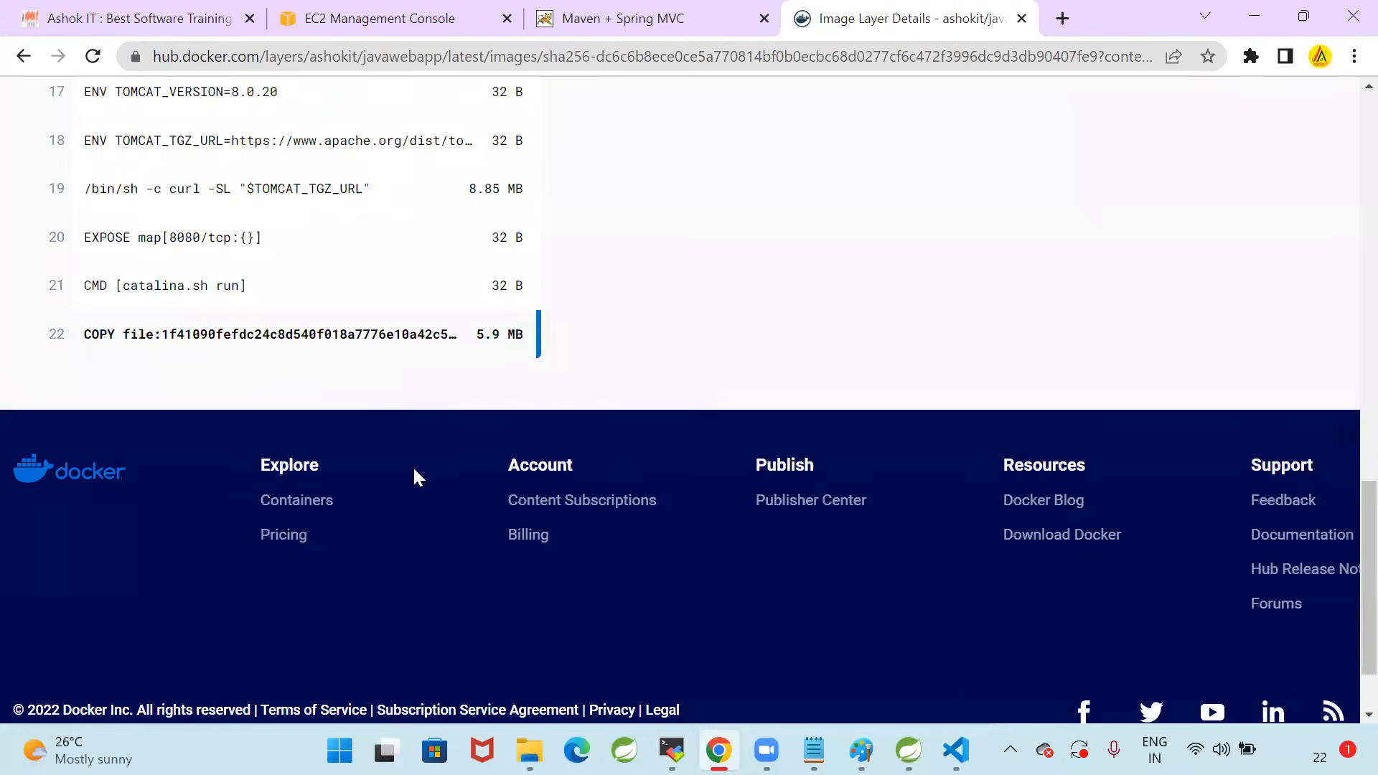
pyautogui.scroll(9, 440, 493)
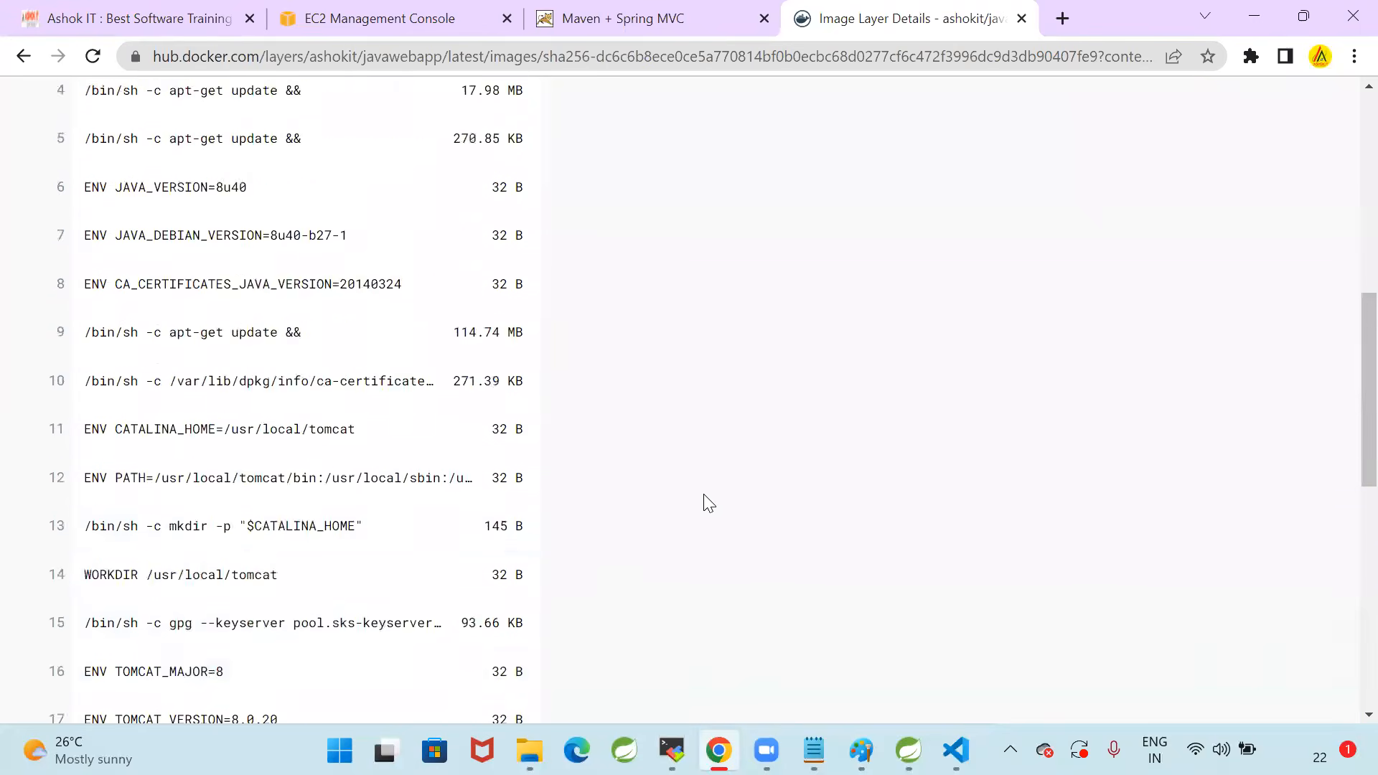
pyautogui.scroll(7, 709, 508)
pyautogui.scroll(1, 747, 526)
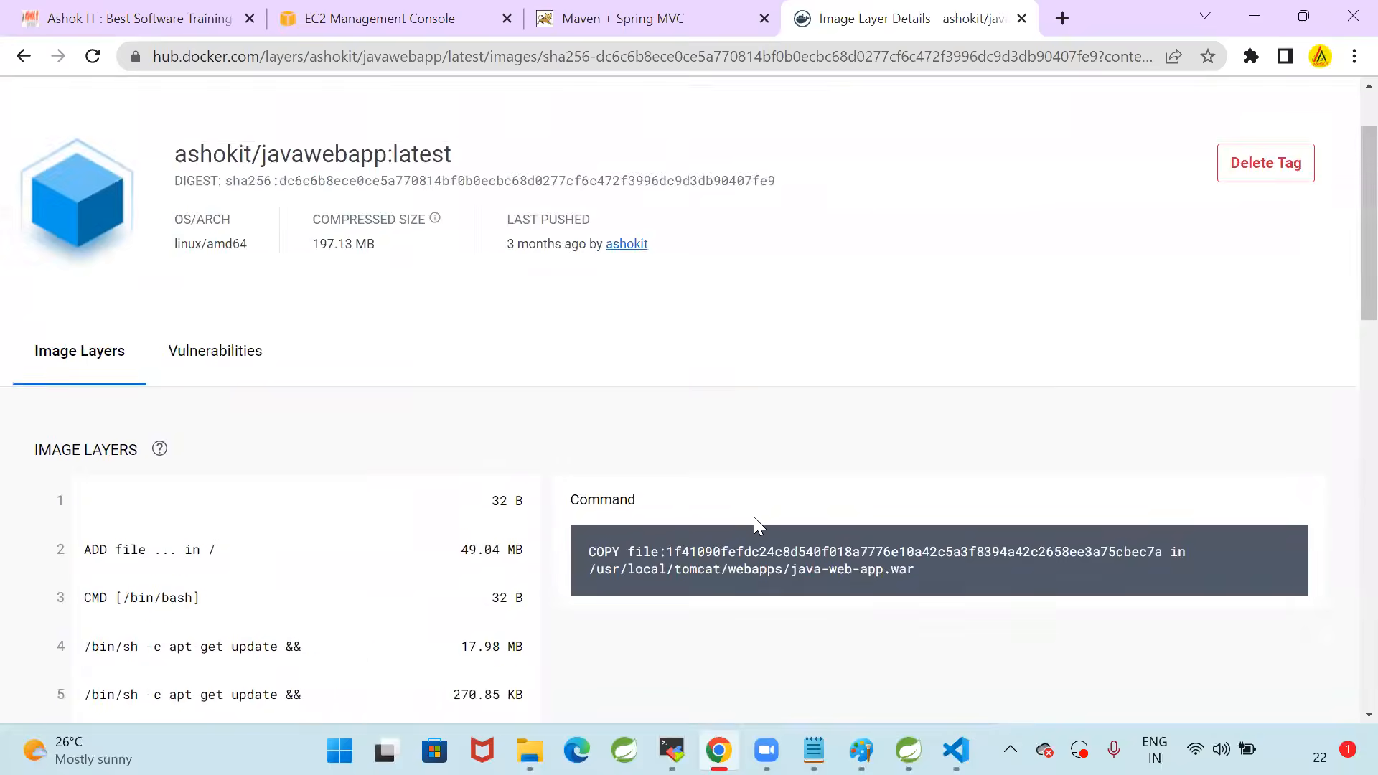
pyautogui.scroll(-3, 750, 425)
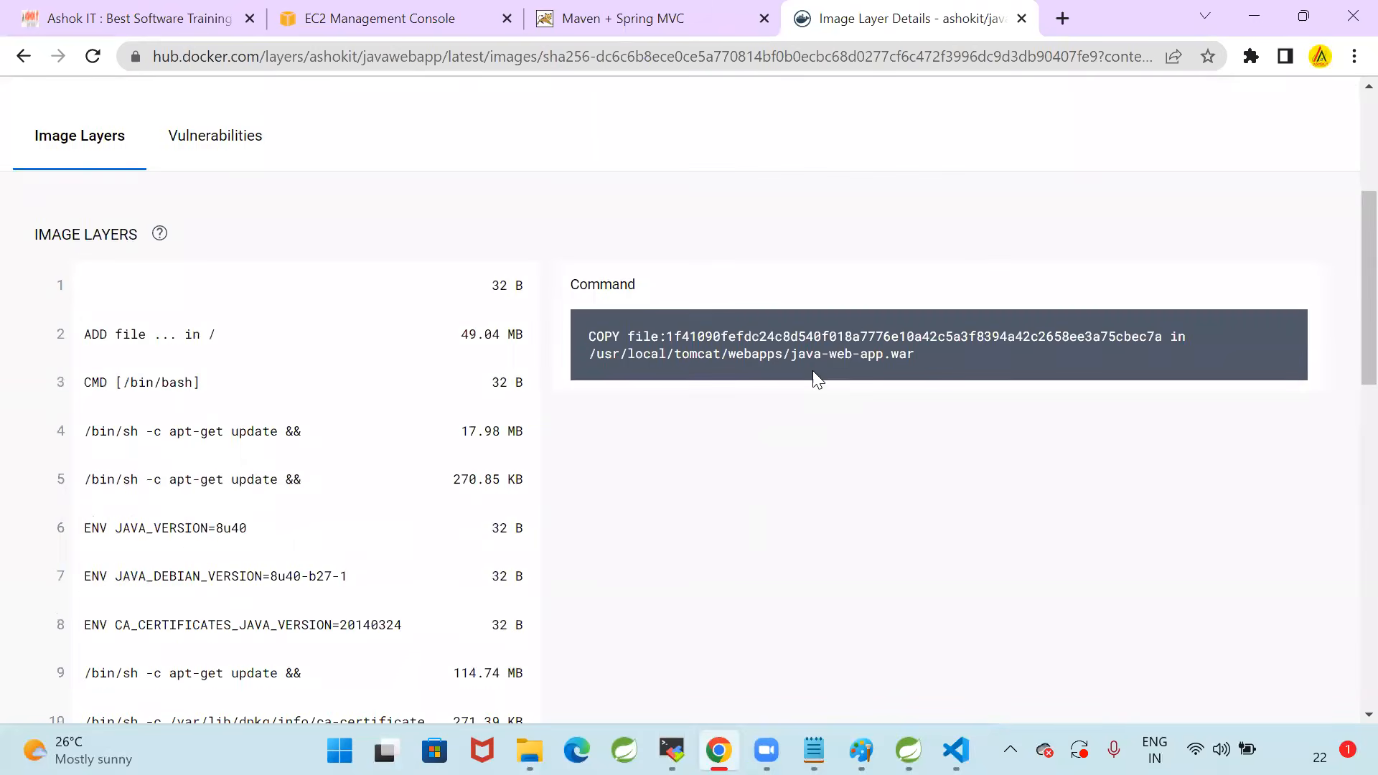
pyautogui.moveTo(790, 354); pyautogui.dragTo(883, 355)
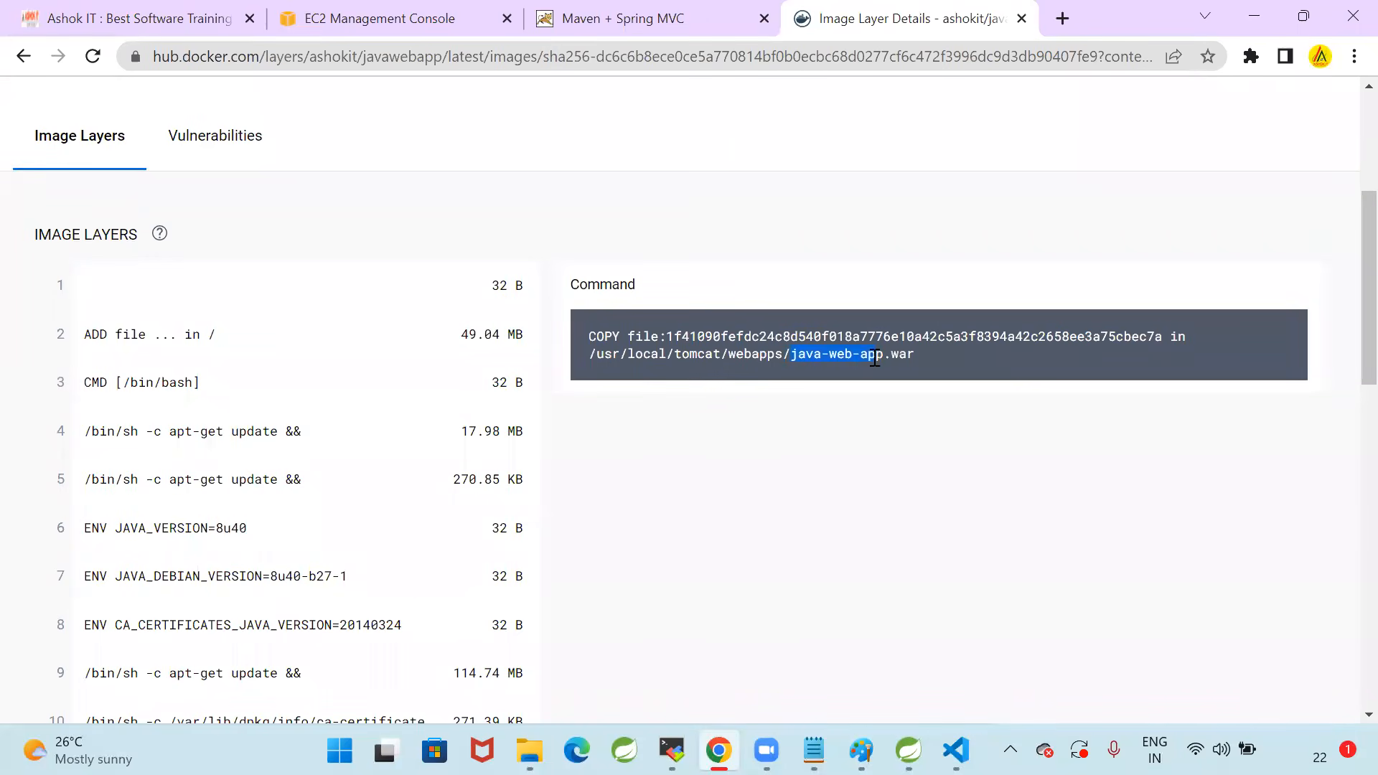
pyautogui.moveTo(675, 355); pyautogui.dragTo(881, 359)
# Return to the deployed application page and load the load balancer address without the java-web-app/ path
pyautogui.click(624, 18)
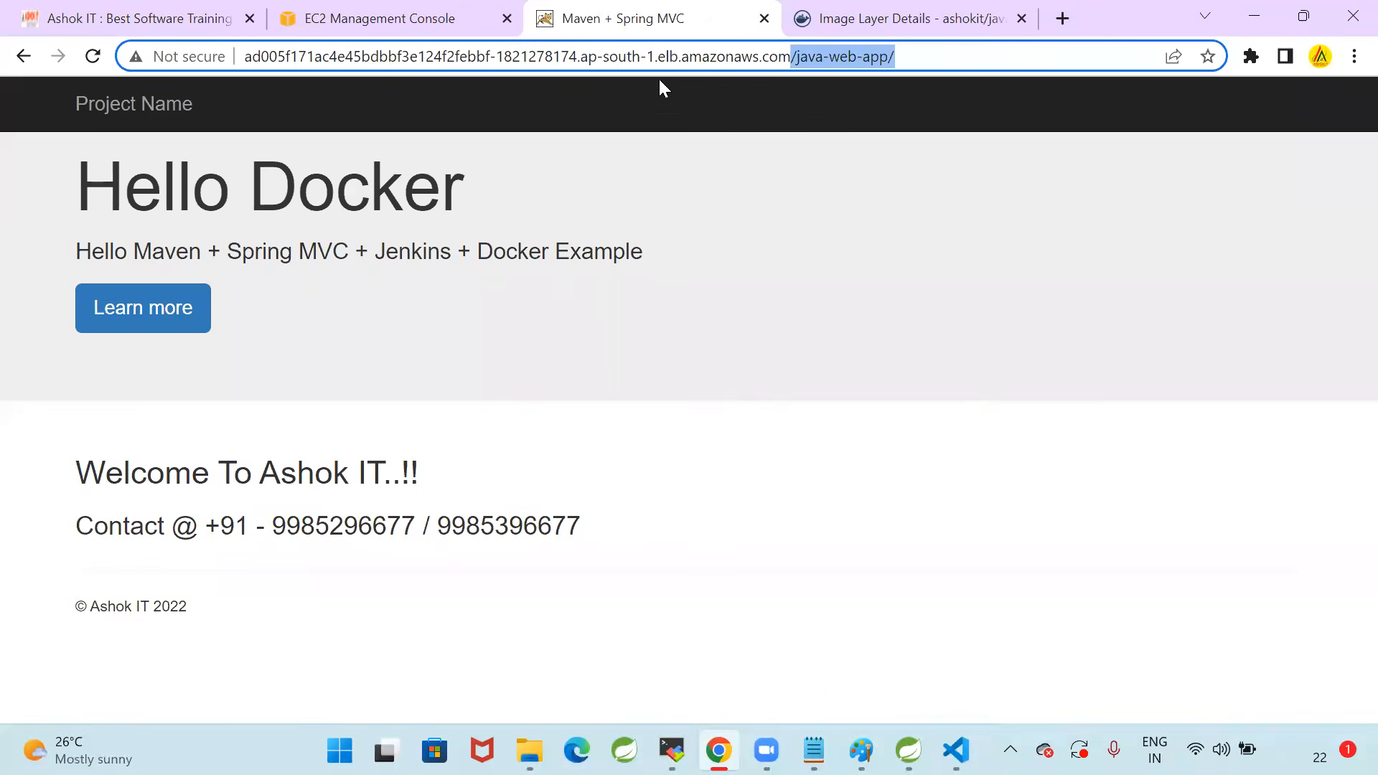
pyautogui.click(954, 66)
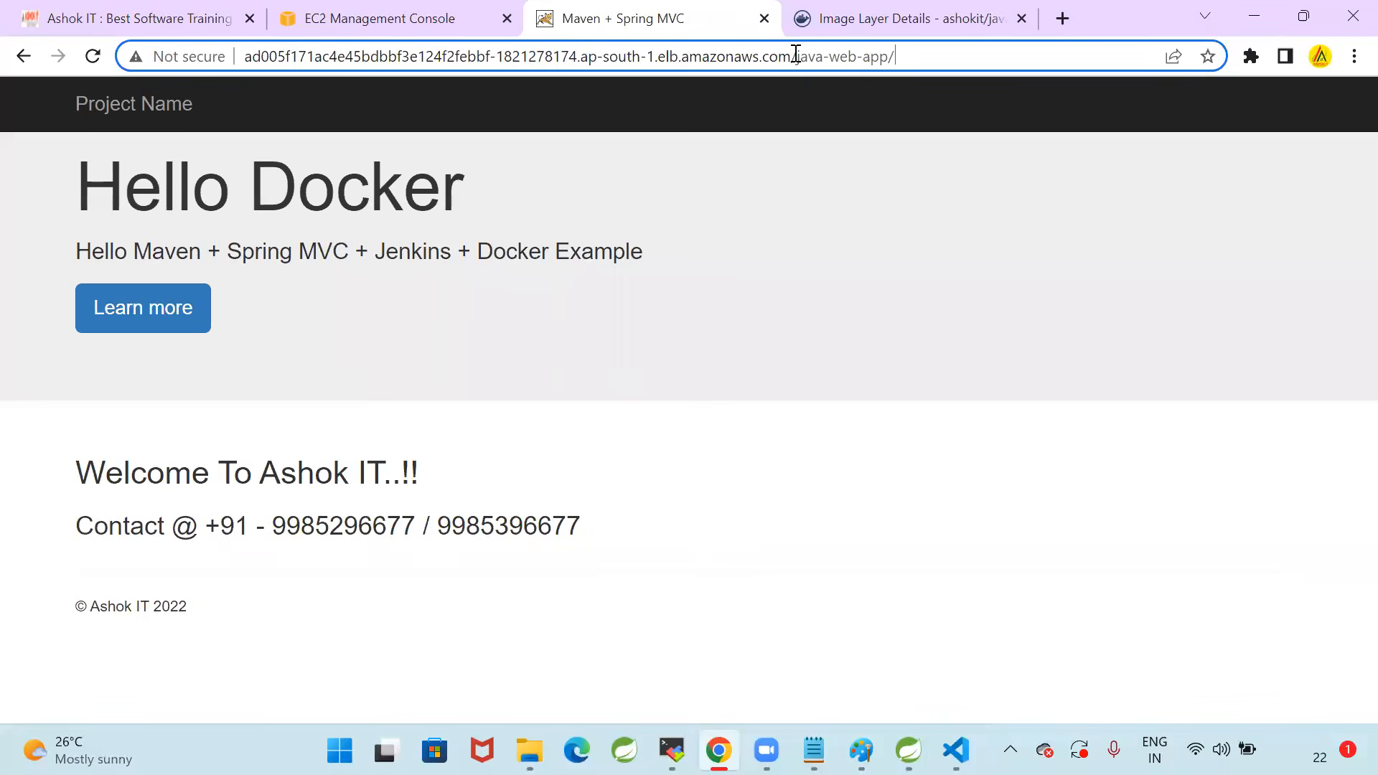
pyautogui.moveTo(799, 57); pyautogui.dragTo(944, 59)
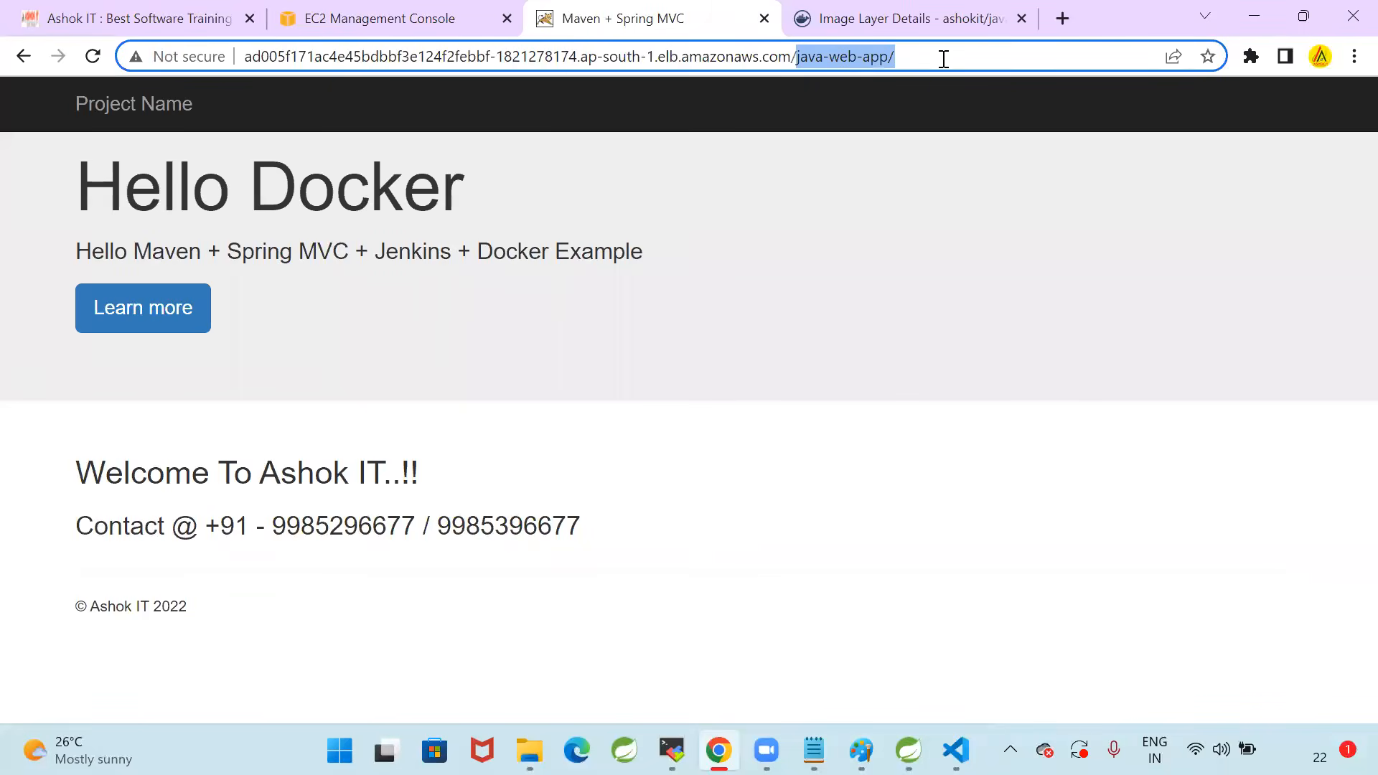
pyautogui.press('BackSpace')
pyautogui.press('Return')
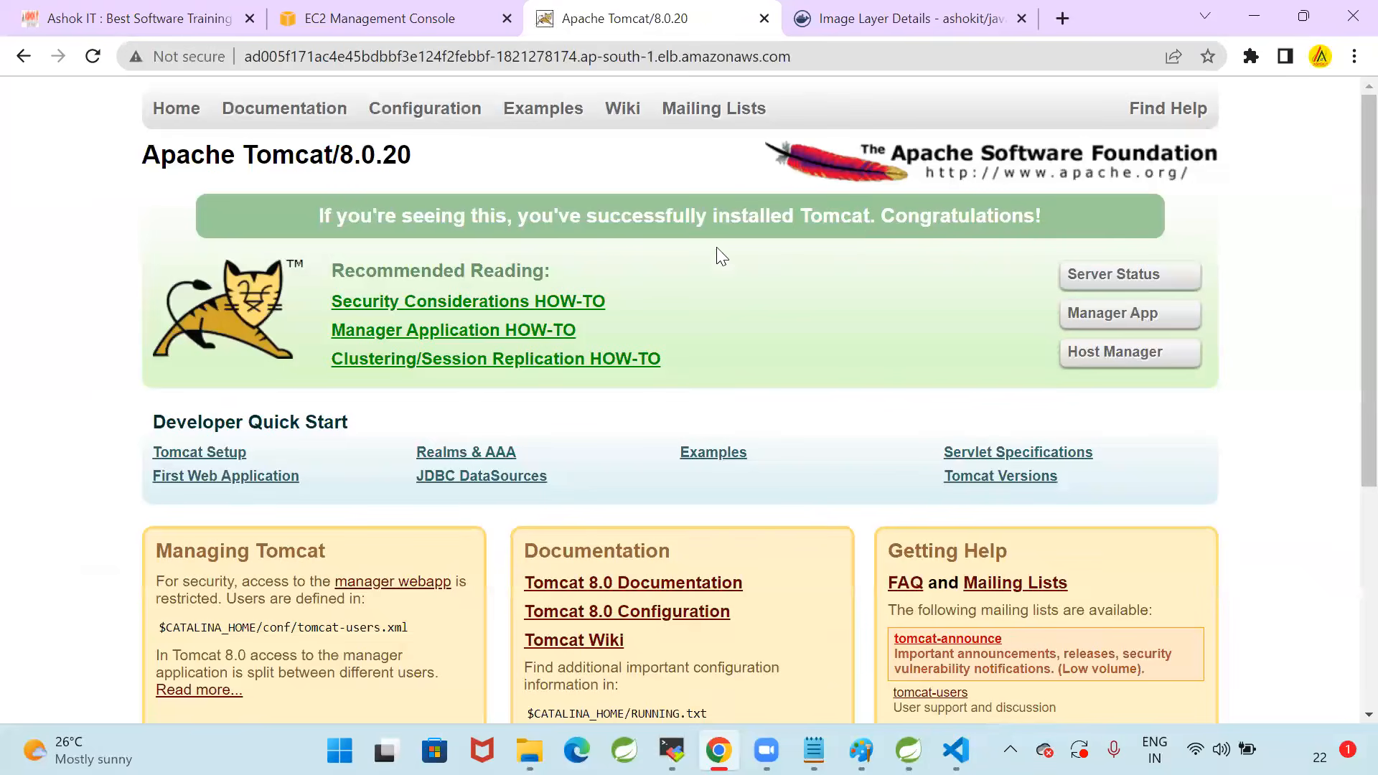
# Load the load balancer's root address with port :80 appended
pyautogui.click(831, 55)
pyautogui.click(885, 56)
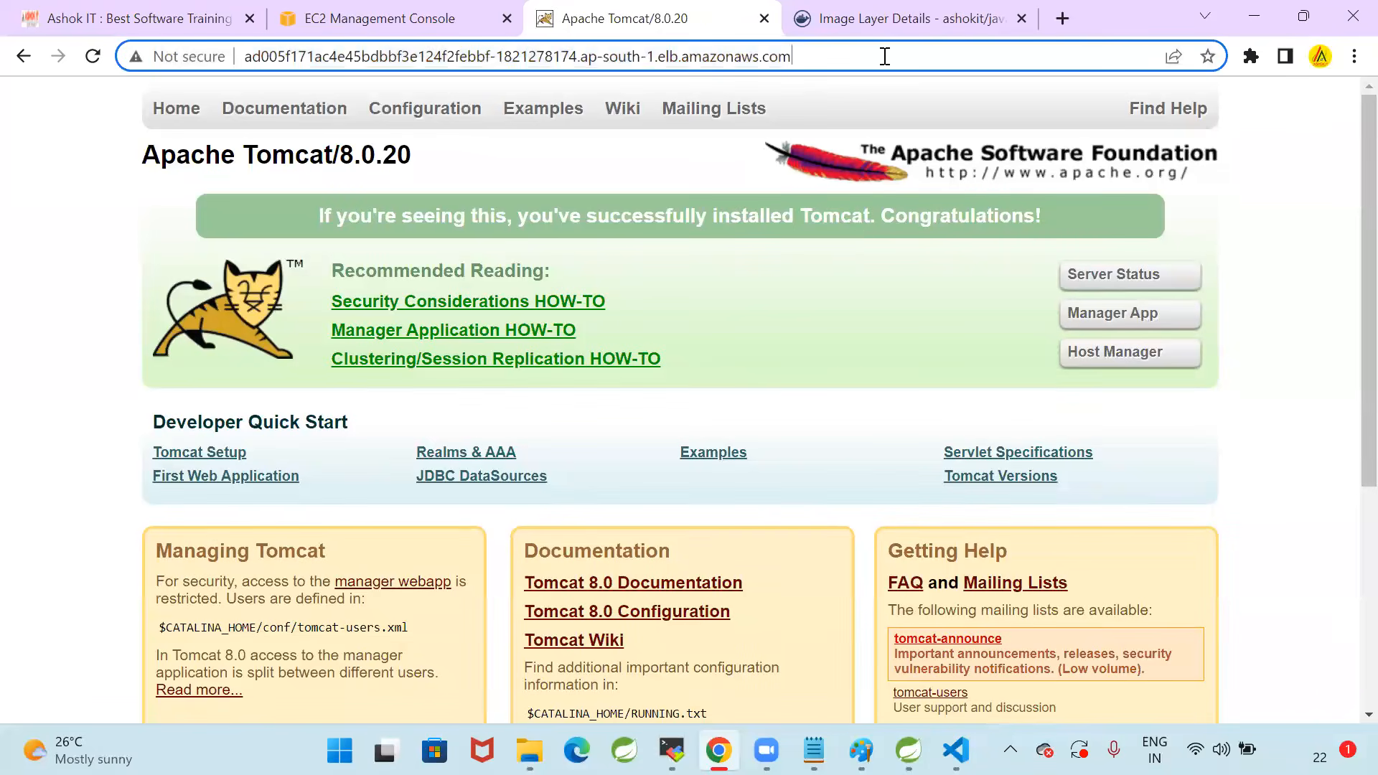
pyautogui.write(':80')
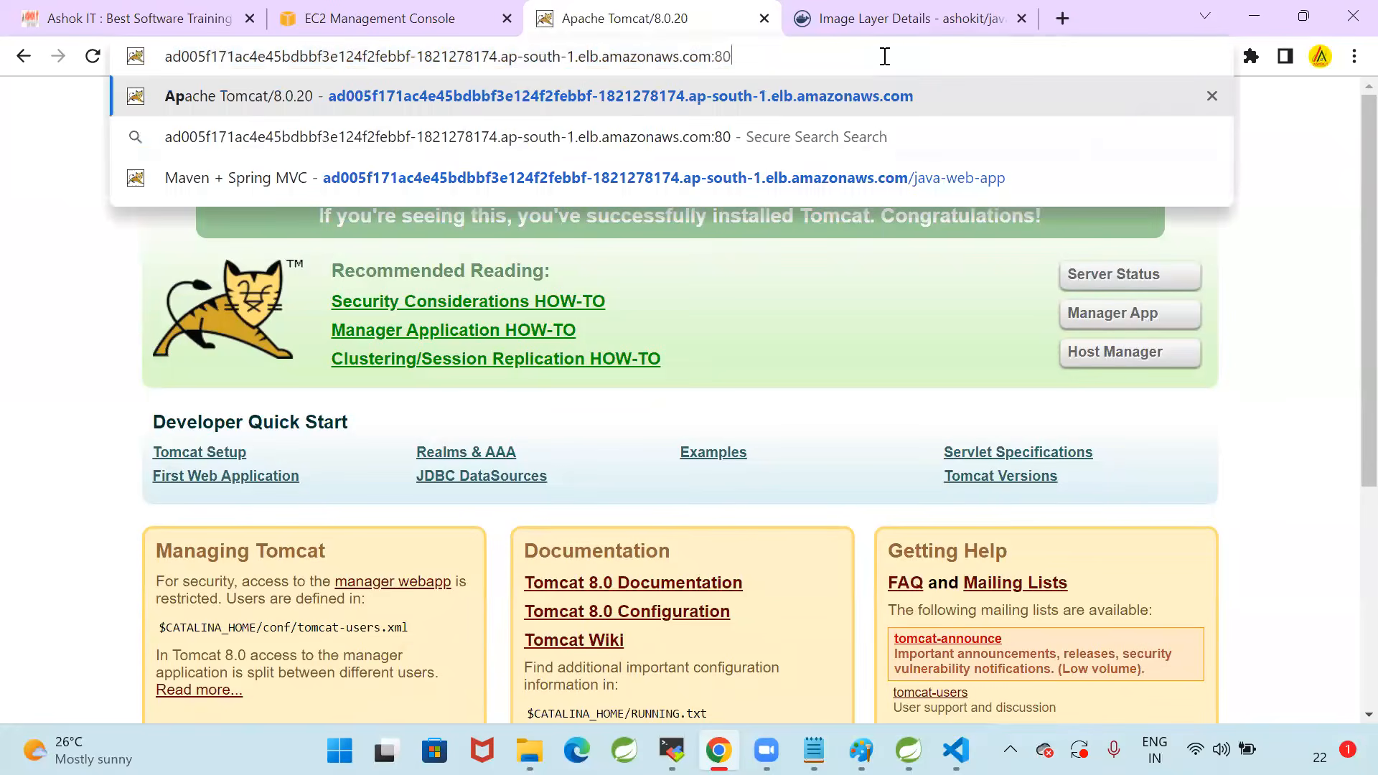
pyautogui.press('Return')
# Append /java-web-app to the load balancer address and load the application page again
pyautogui.click(890, 56)
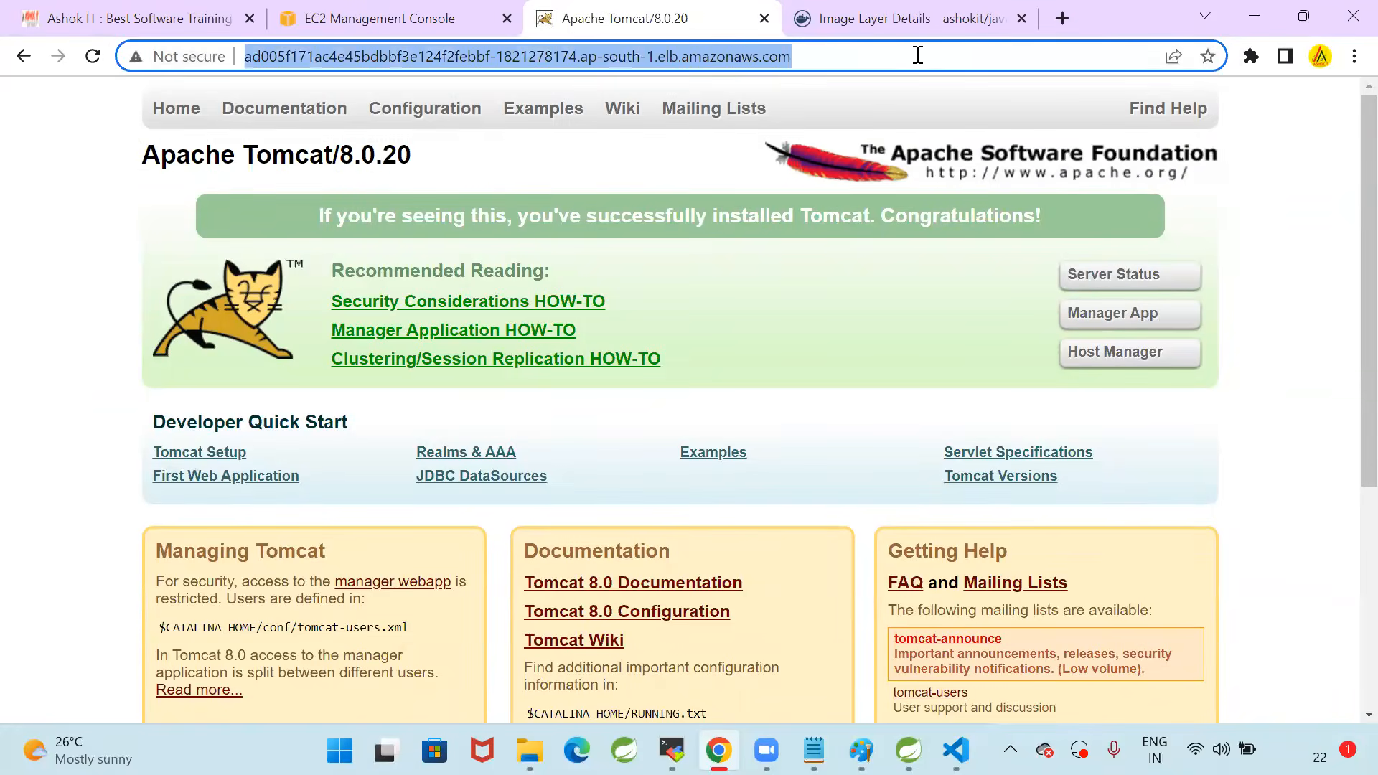
pyautogui.click(918, 56)
pyautogui.write('/')
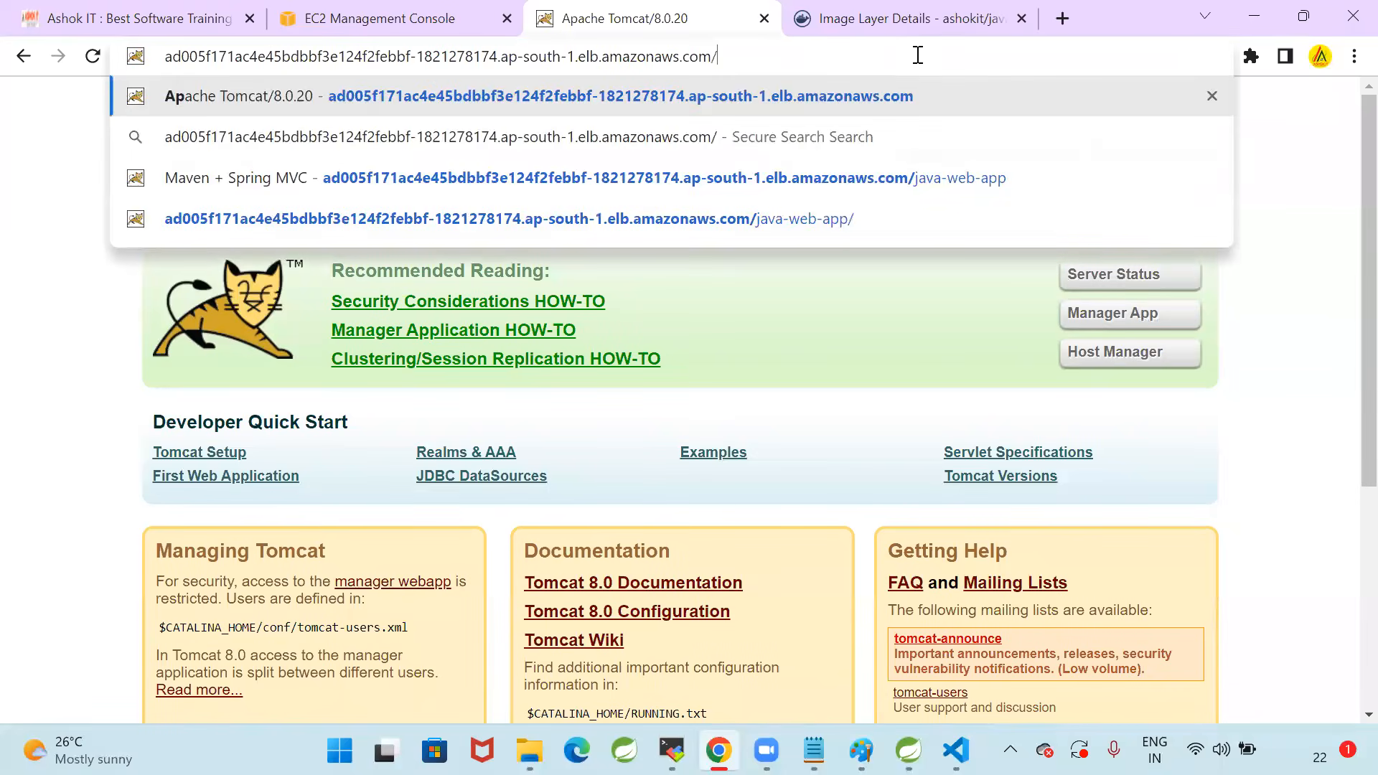
pyautogui.write('java-web-app')
pyautogui.press('Return')
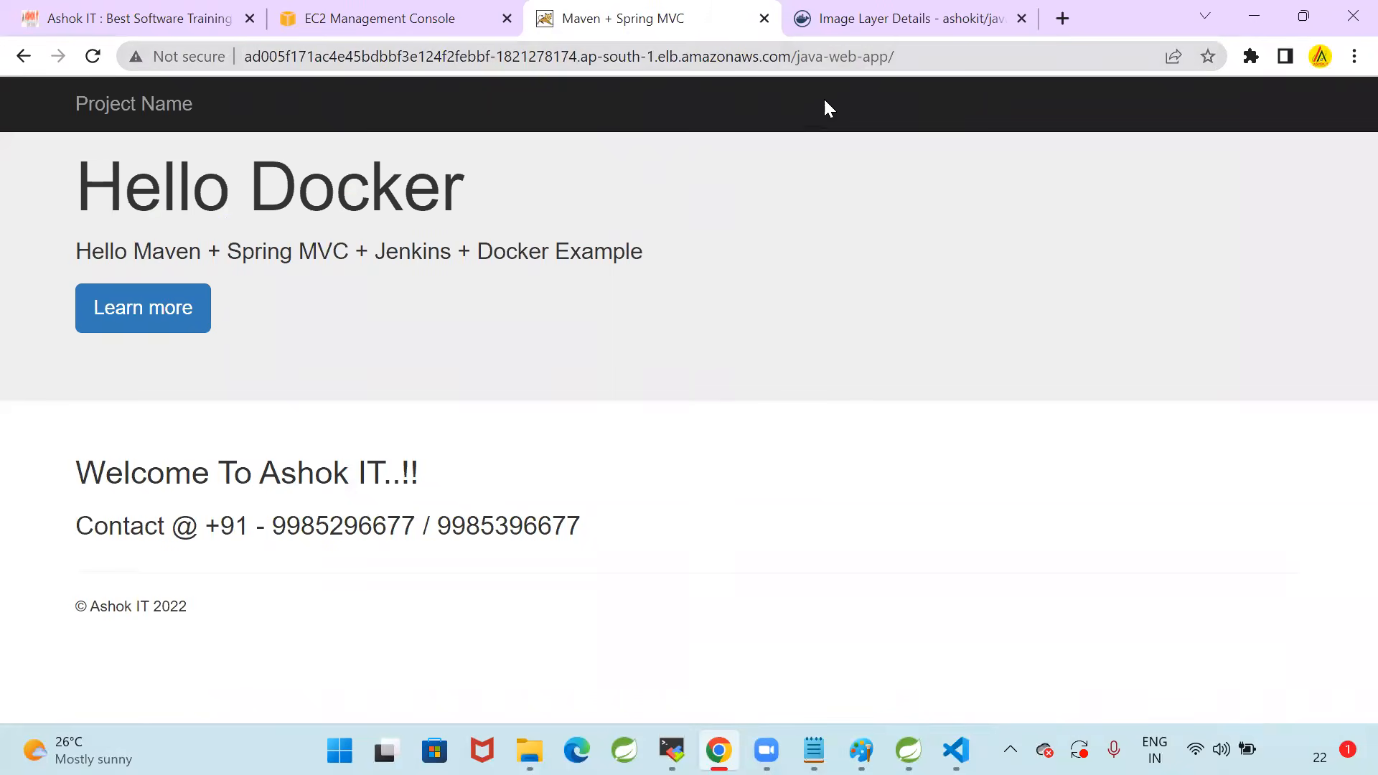
# Highlight the load balancer host name and the full application URL in the address
pyautogui.click(917, 58)
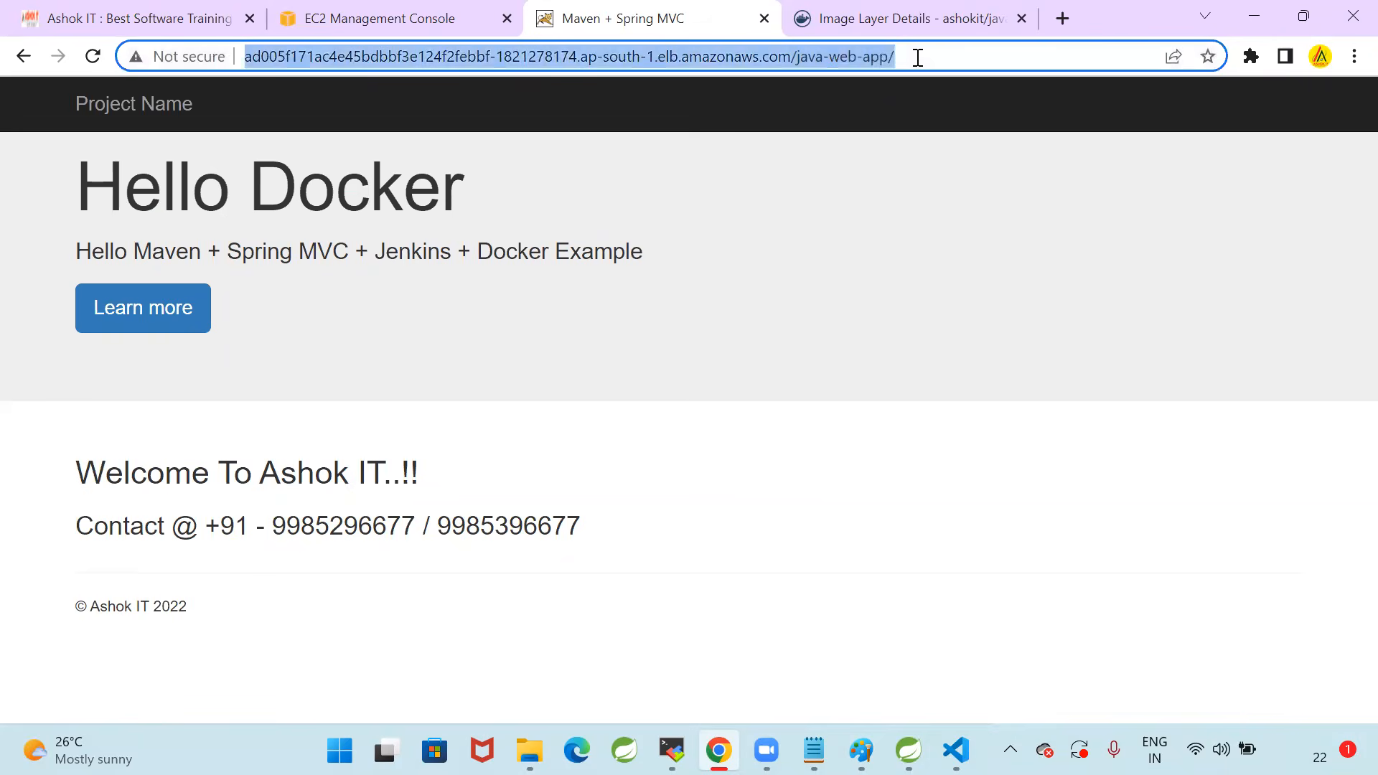
pyautogui.tripleClick(918, 58)
pyautogui.doubleClick(918, 58)
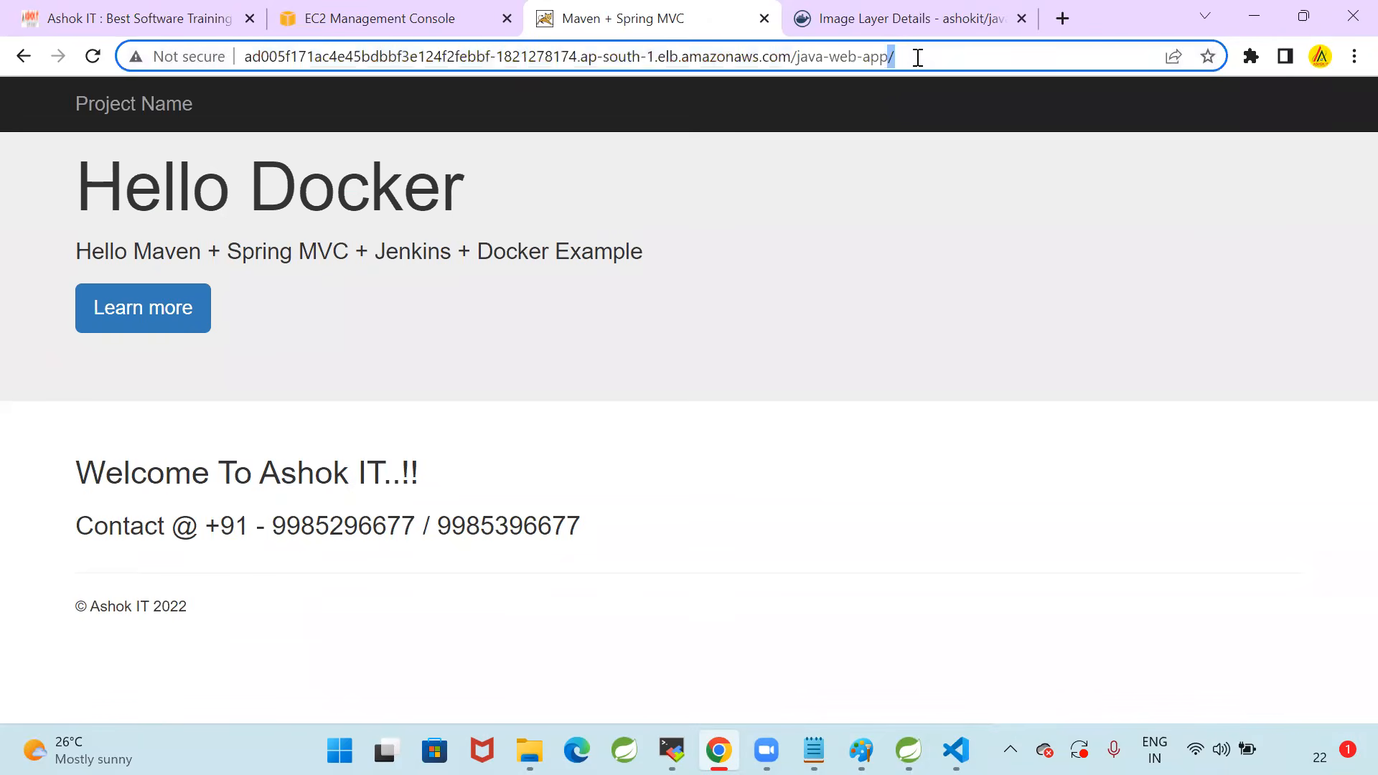
pyautogui.click(918, 57)
pyautogui.tripleClick(918, 57)
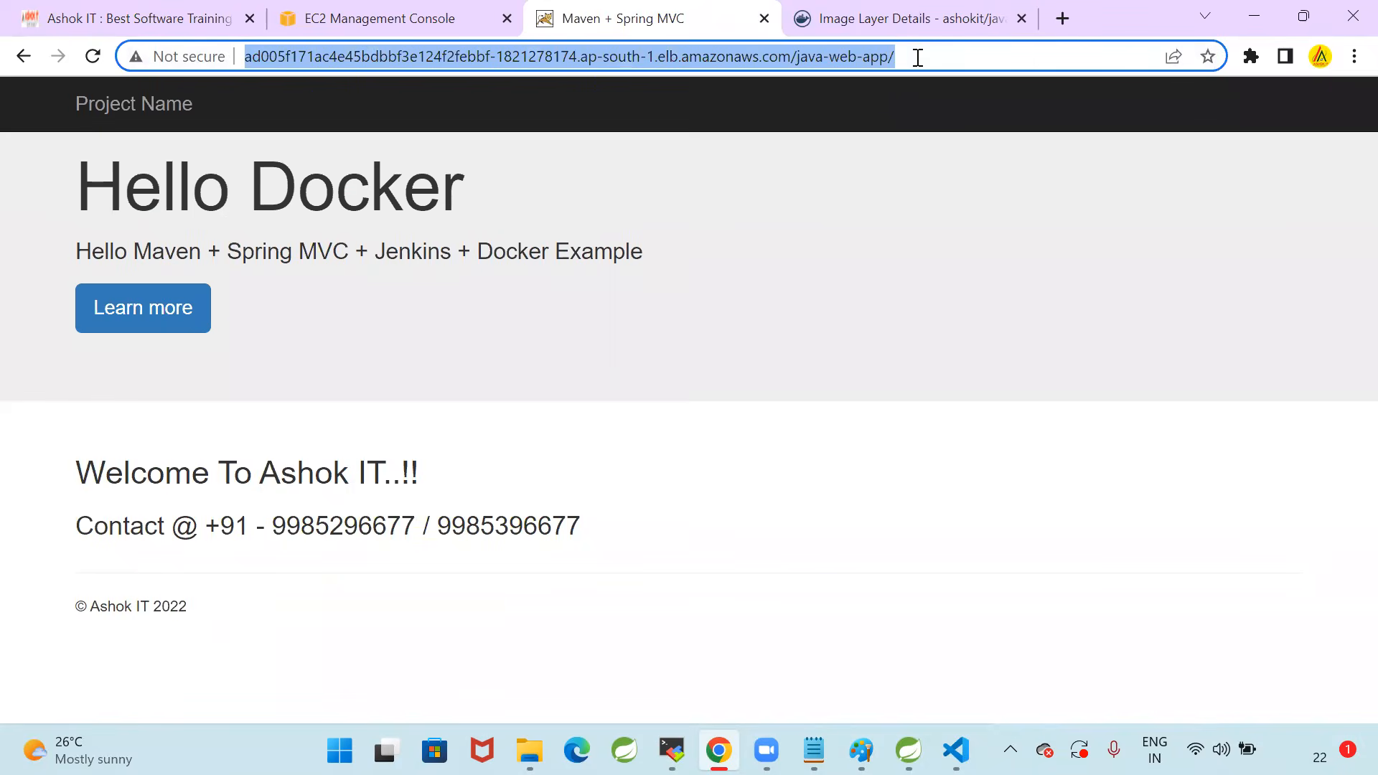
pyautogui.click(917, 57)
pyautogui.moveTo(244, 56); pyautogui.dragTo(801, 63)
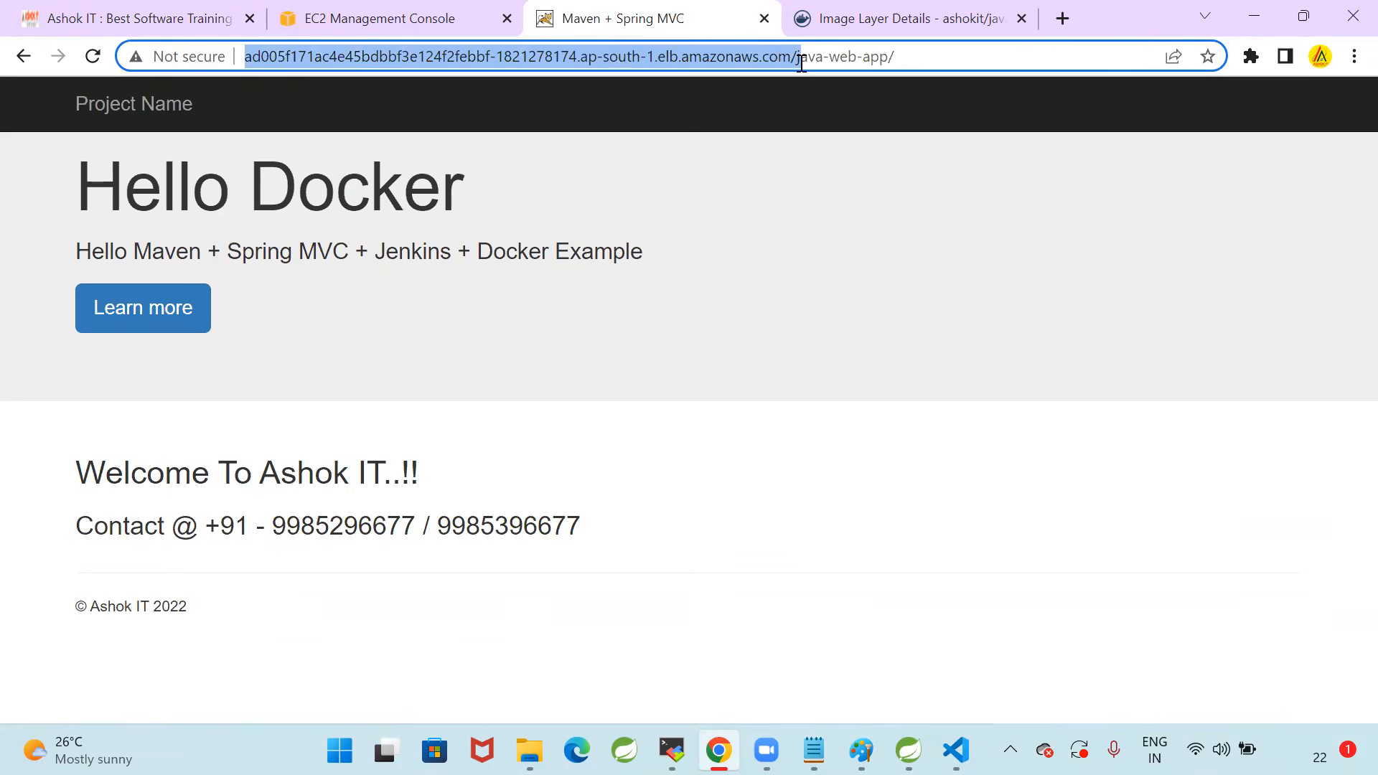
pyautogui.moveTo(892, 63); pyautogui.dragTo(176, 50)
pyautogui.click(989, 62)
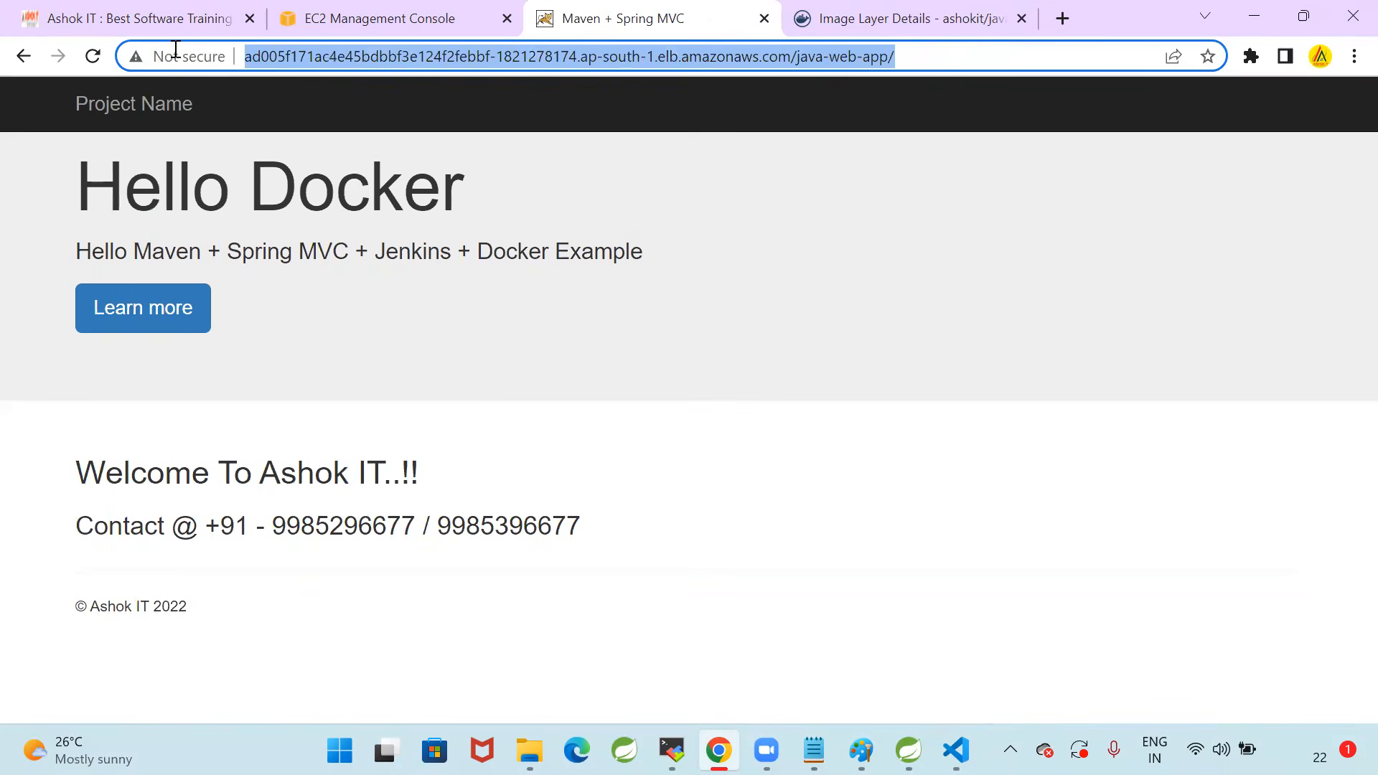
# Return to the AWS console, search for the Route 53 service and open it
pyautogui.click(356, 26)
pyautogui.click(320, 87)
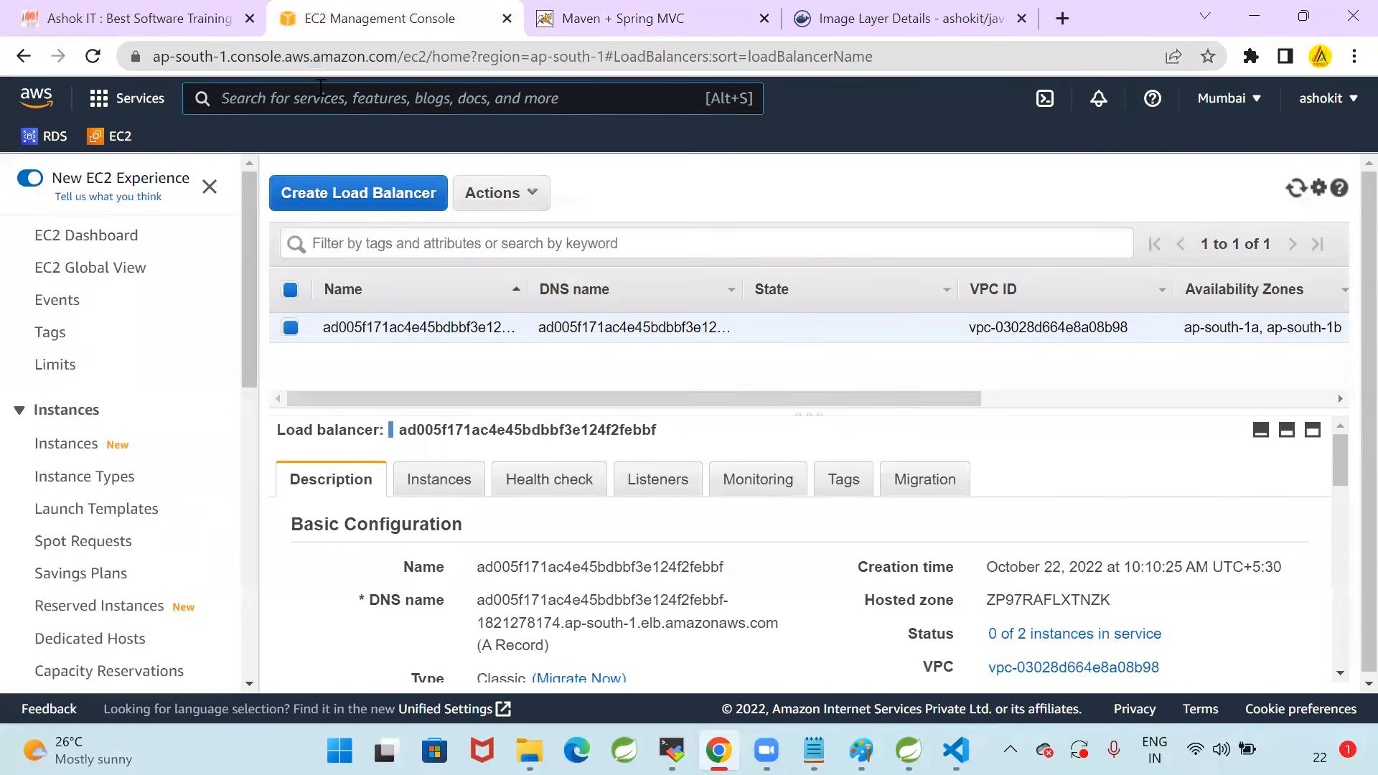
pyautogui.write('Route 53')
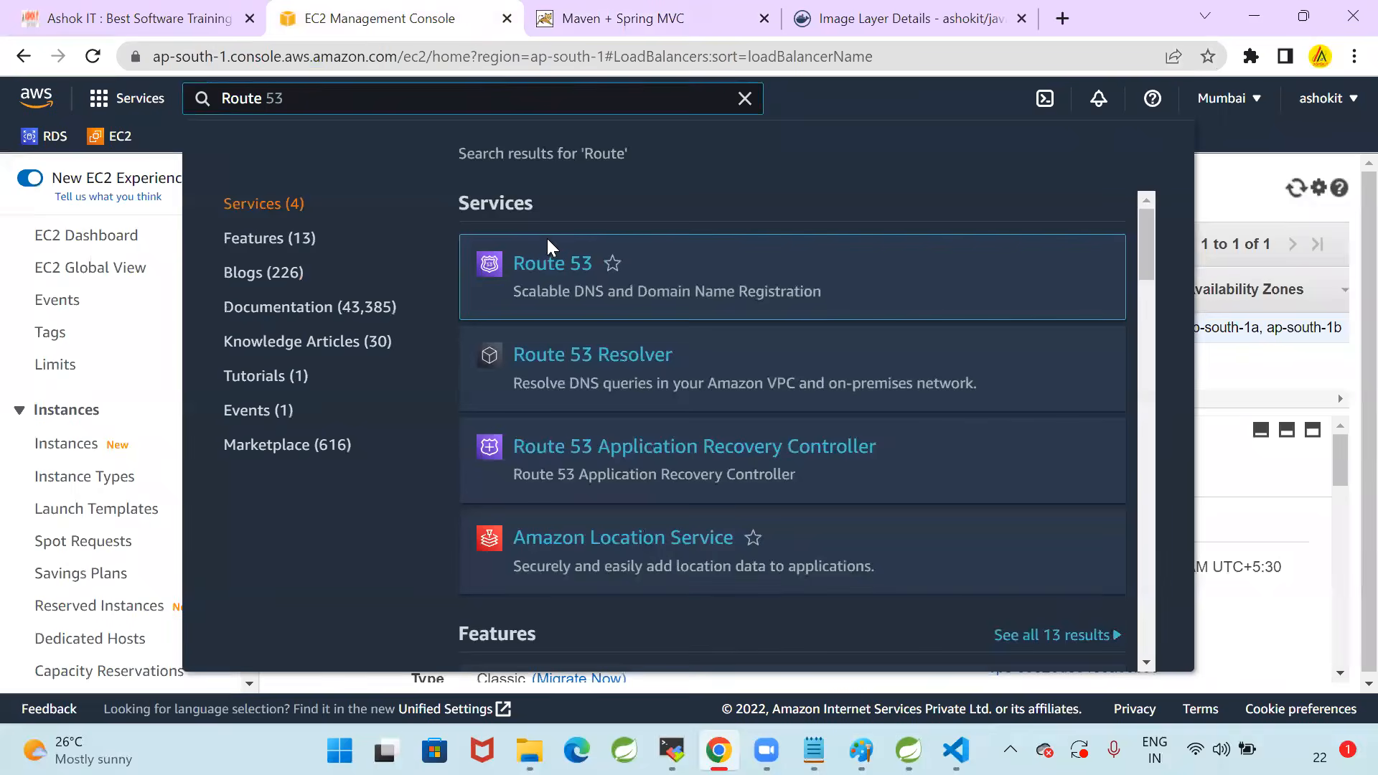
pyautogui.click(547, 269)
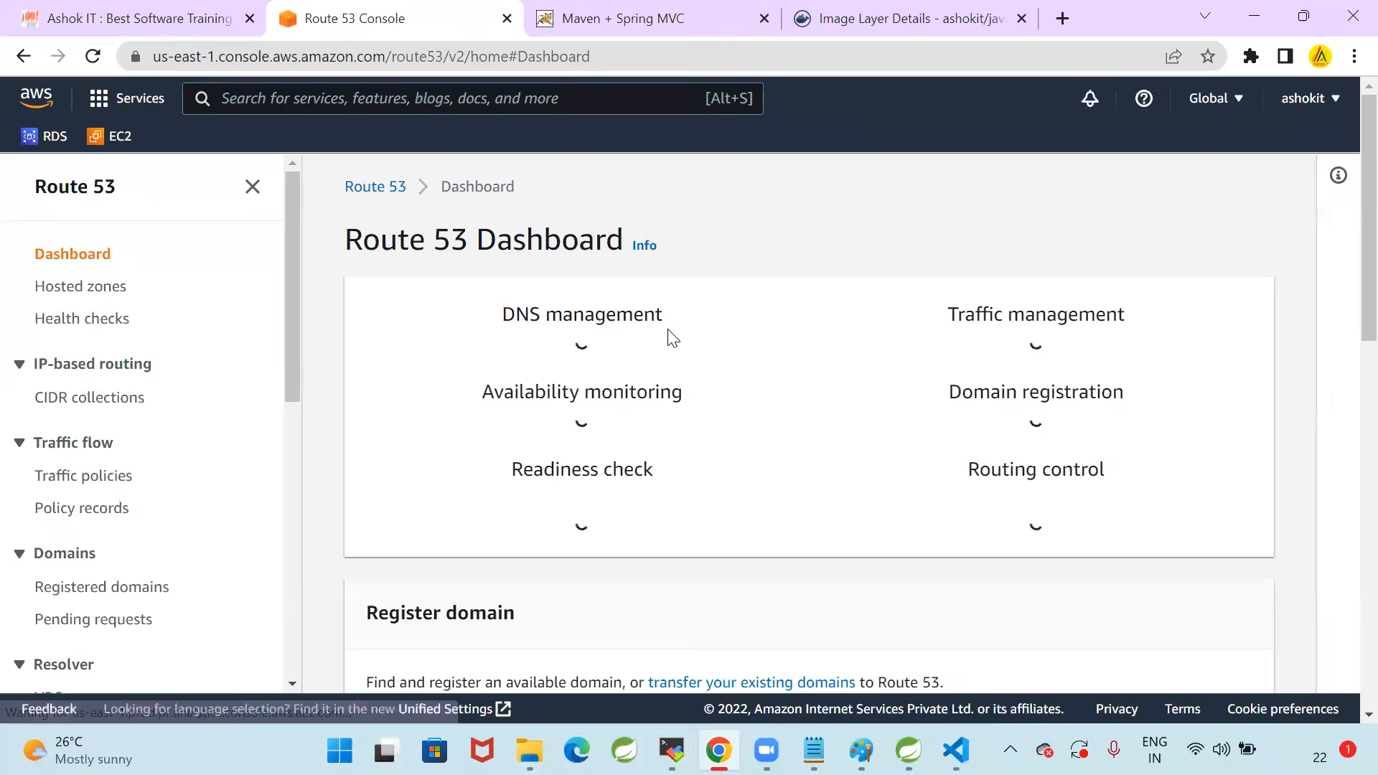
# Look over the Route 53 dashboard and open the hosted zones list
pyautogui.click(1289, 180)
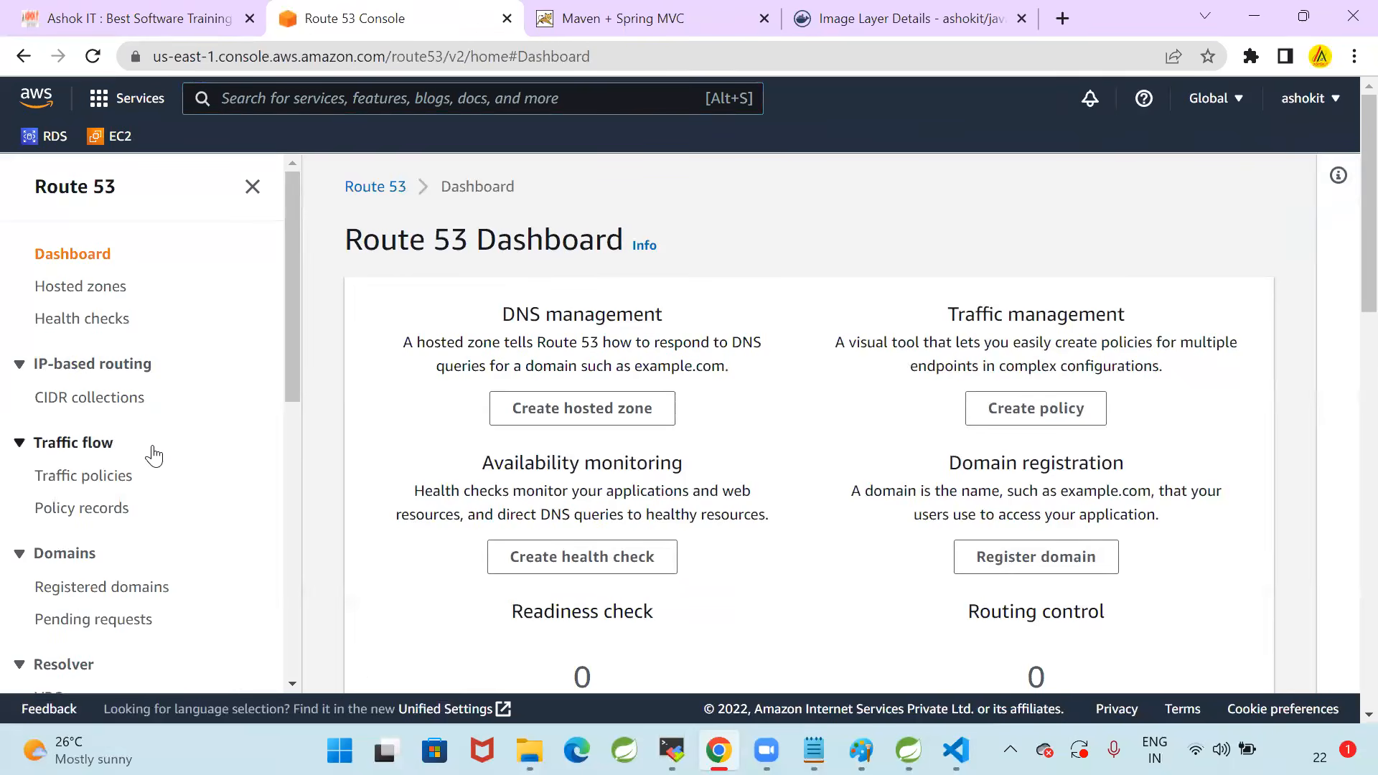
pyautogui.scroll(-3, 153, 456)
pyautogui.scroll(3, 271, 463)
pyautogui.click(90, 287)
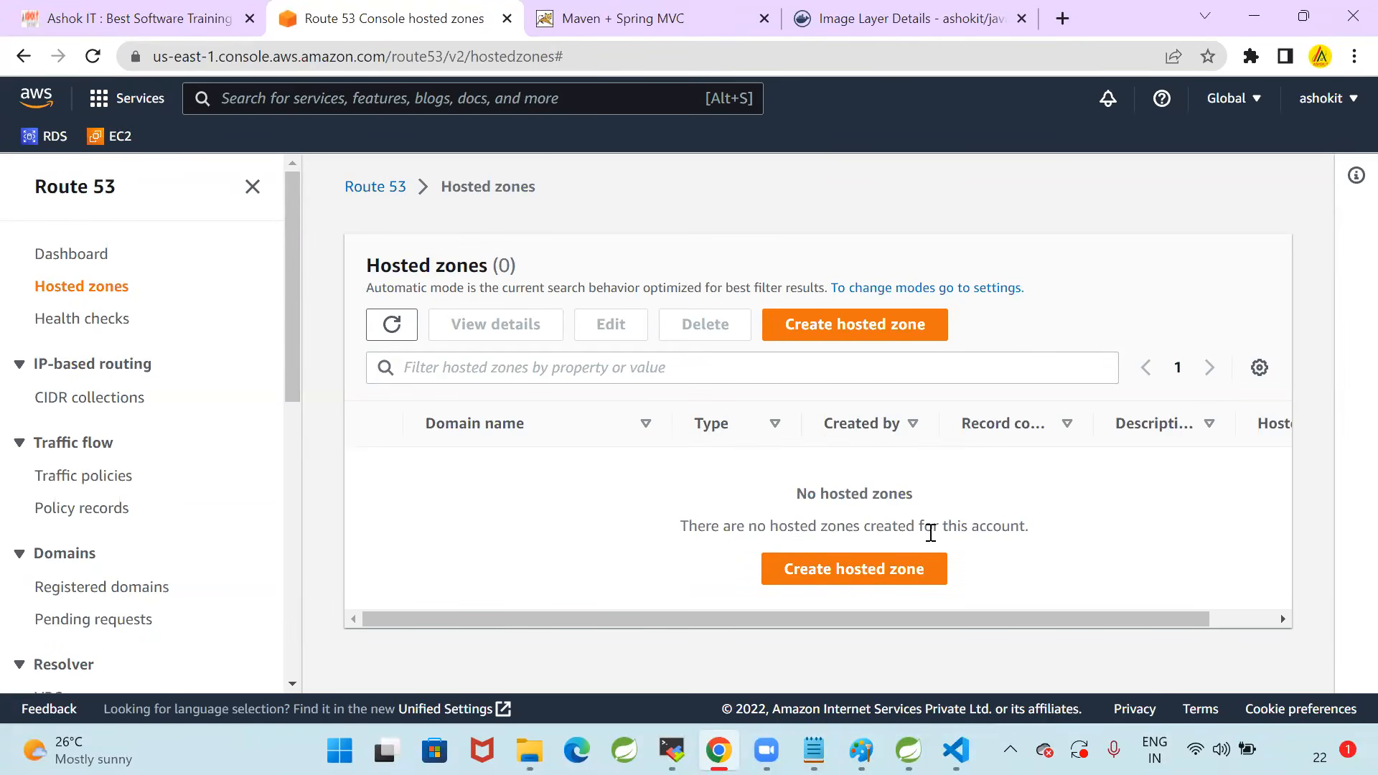
# Revisit the Docker Hub layer details and the deployed application page, and switch to deployment.yml in Visual Studio Code
pyautogui.click(892, 13)
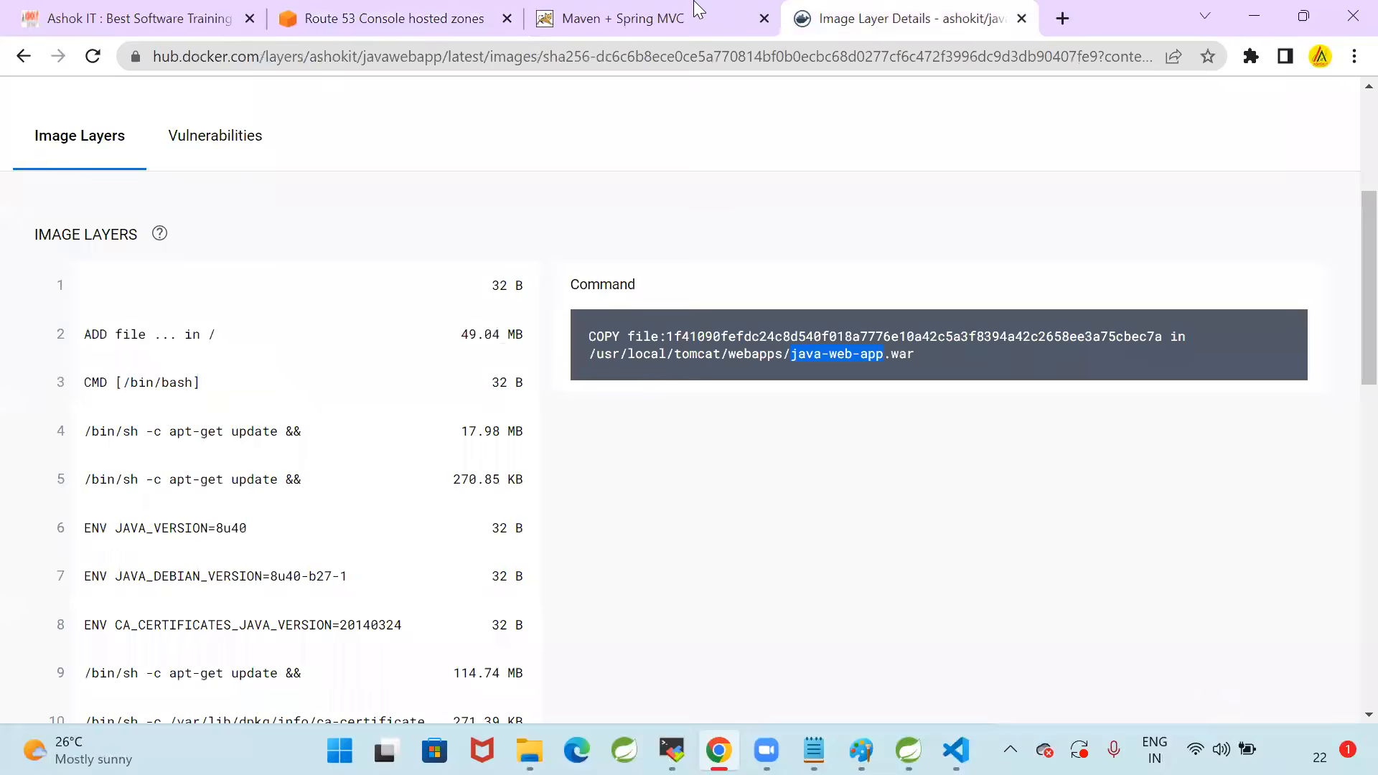
pyautogui.click(698, 11)
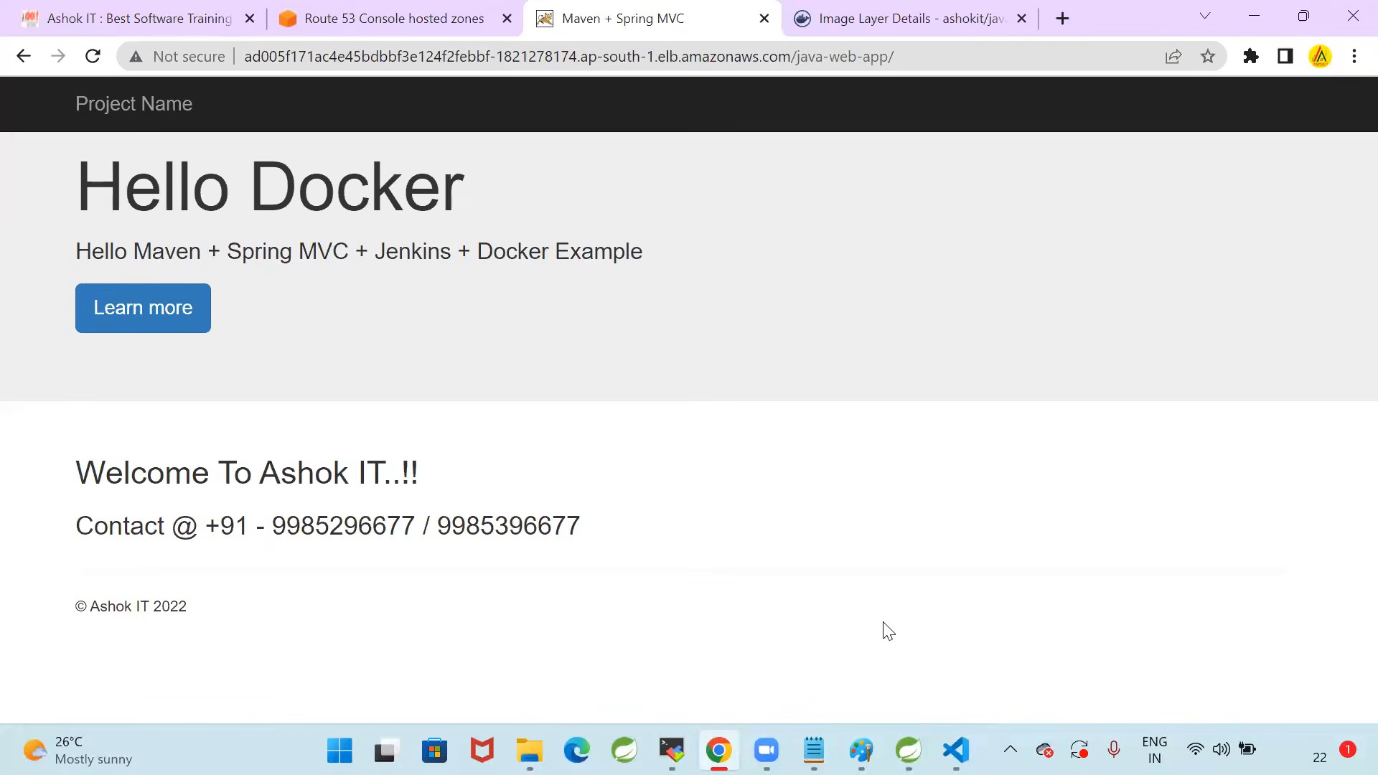
pyautogui.click(956, 750)
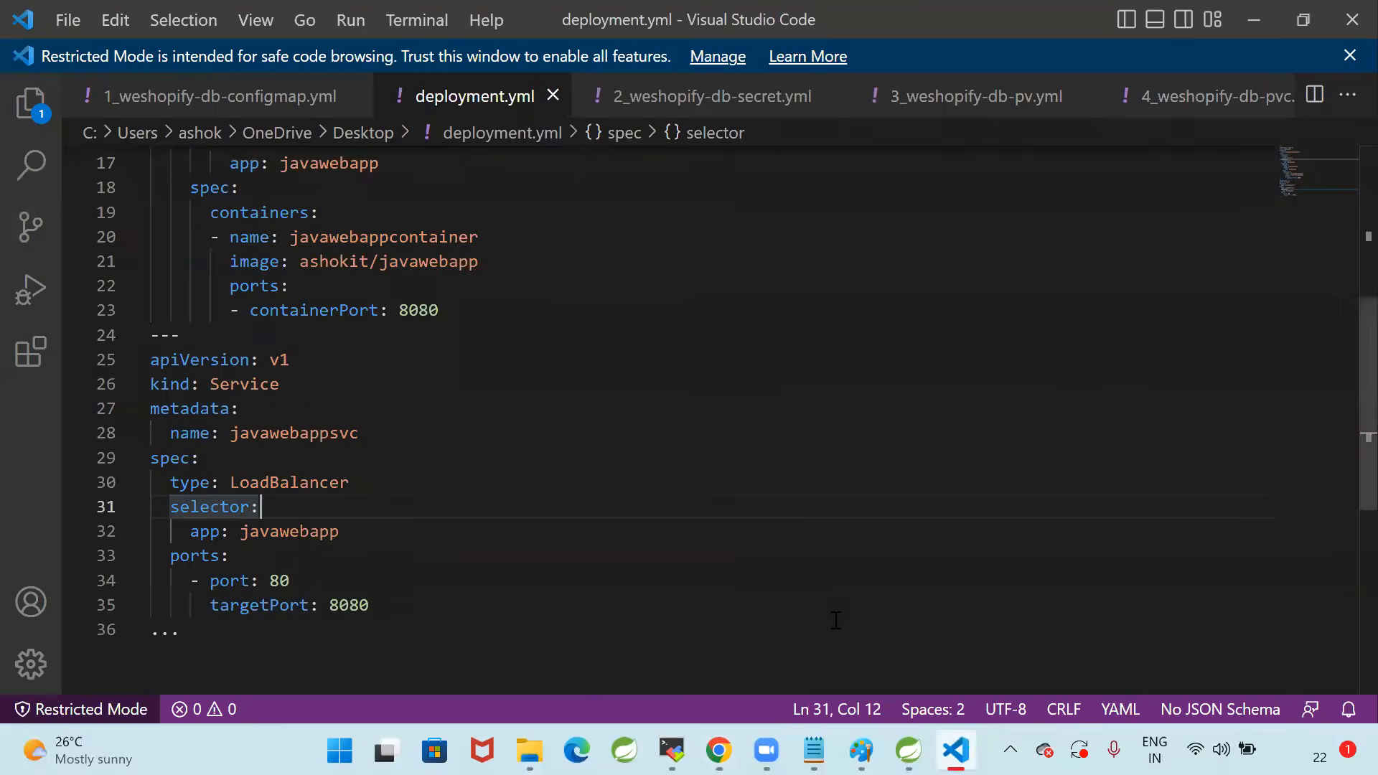
# Switch to MobaXterm and highlight the application pod's name in the kubectl get pods -o wide output
pyautogui.click(672, 750)
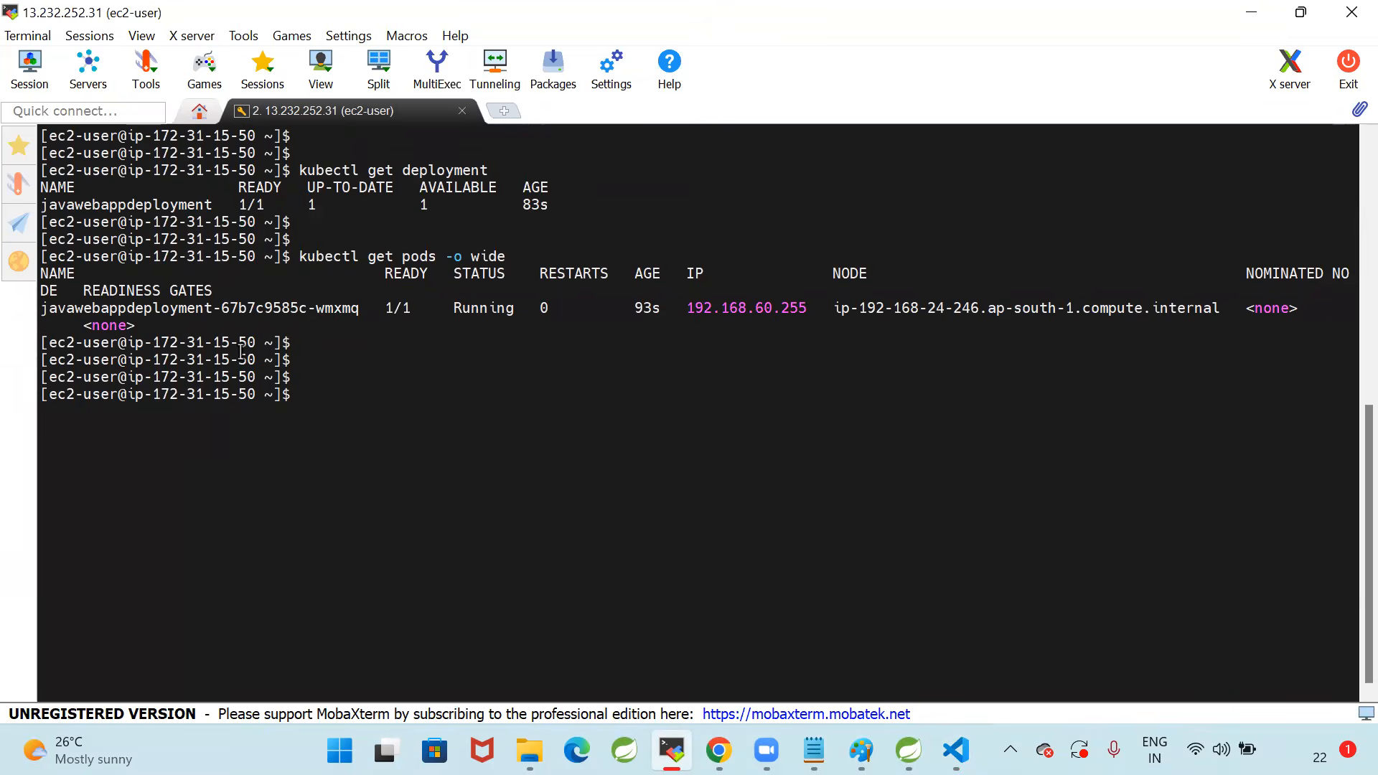
pyautogui.moveTo(42, 309); pyautogui.dragTo(368, 310)
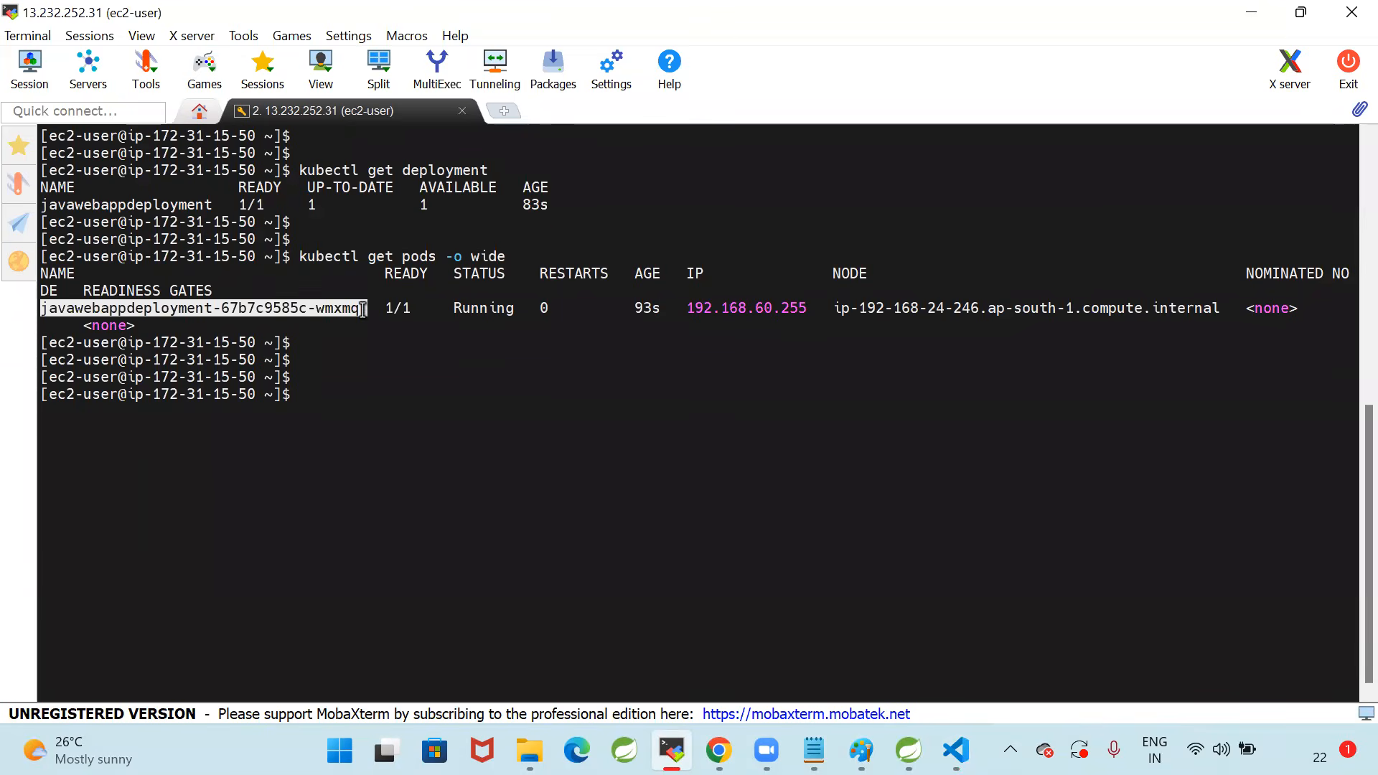
pyautogui.click(403, 381)
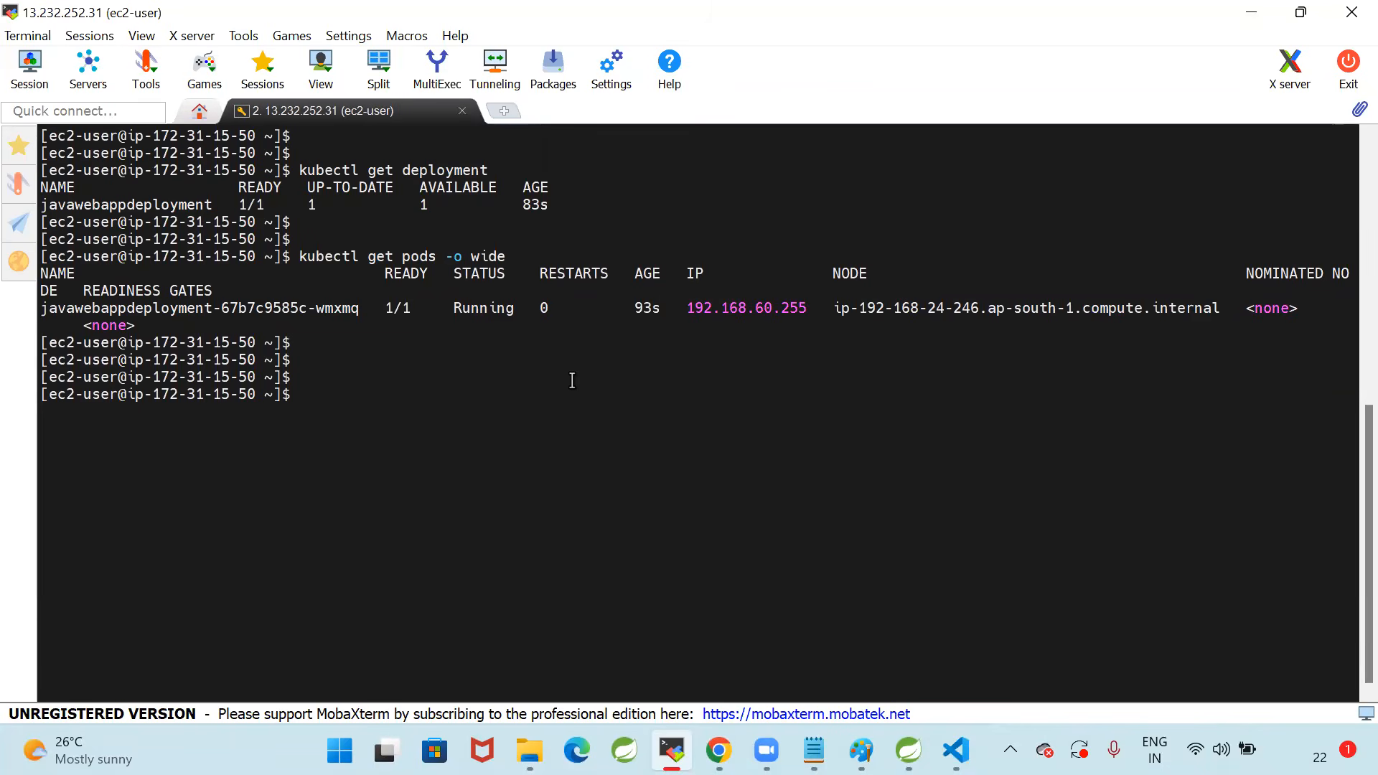
pyautogui.click(1089, 619)
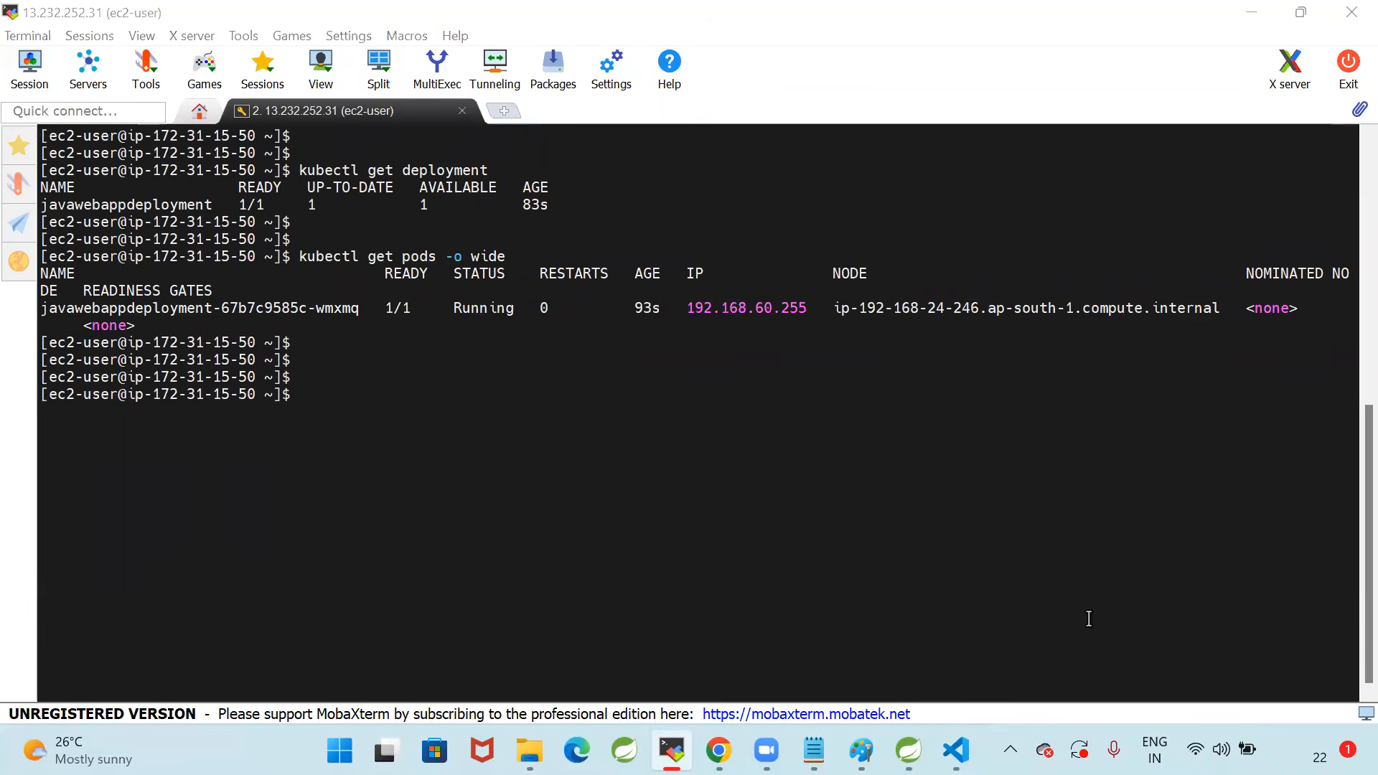